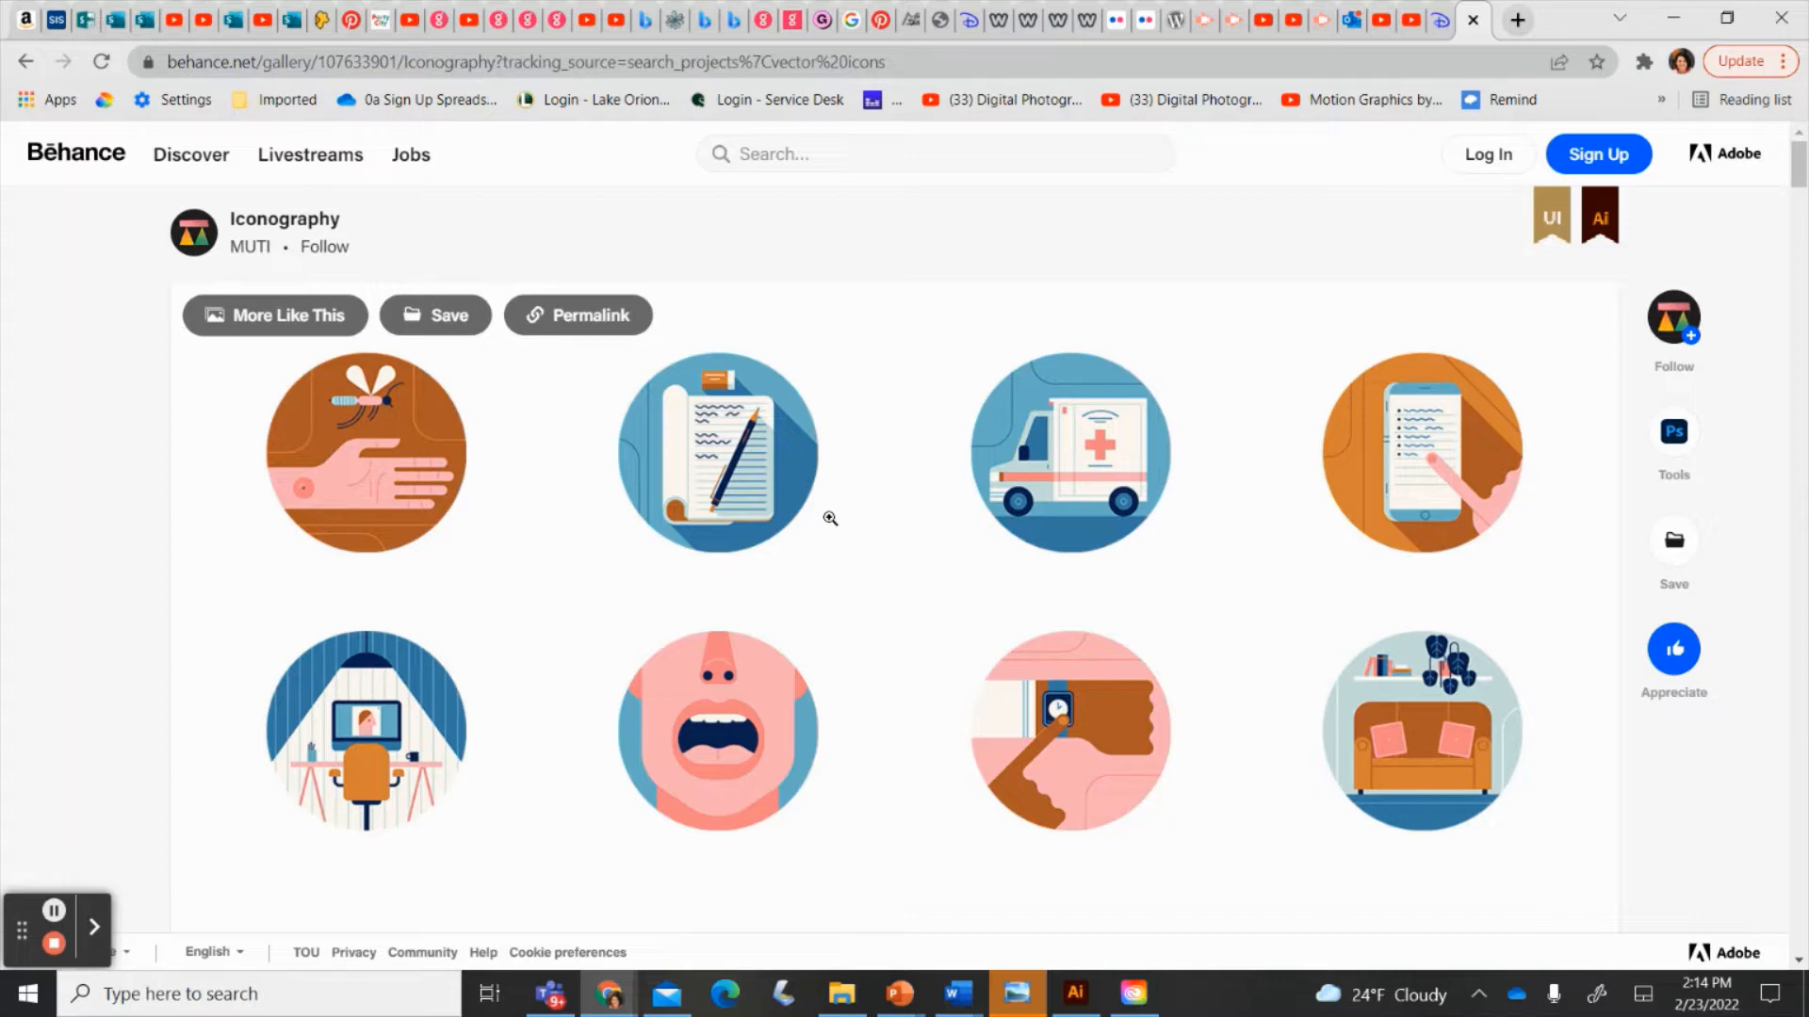
# - Examine the Iconography gallery's vector icon sets, comparing the Telehealth, Fast Company, Sports Illustrated, British Airways, GQ and AAA Magazine styles
pyautogui.scroll(-3, 830, 518)
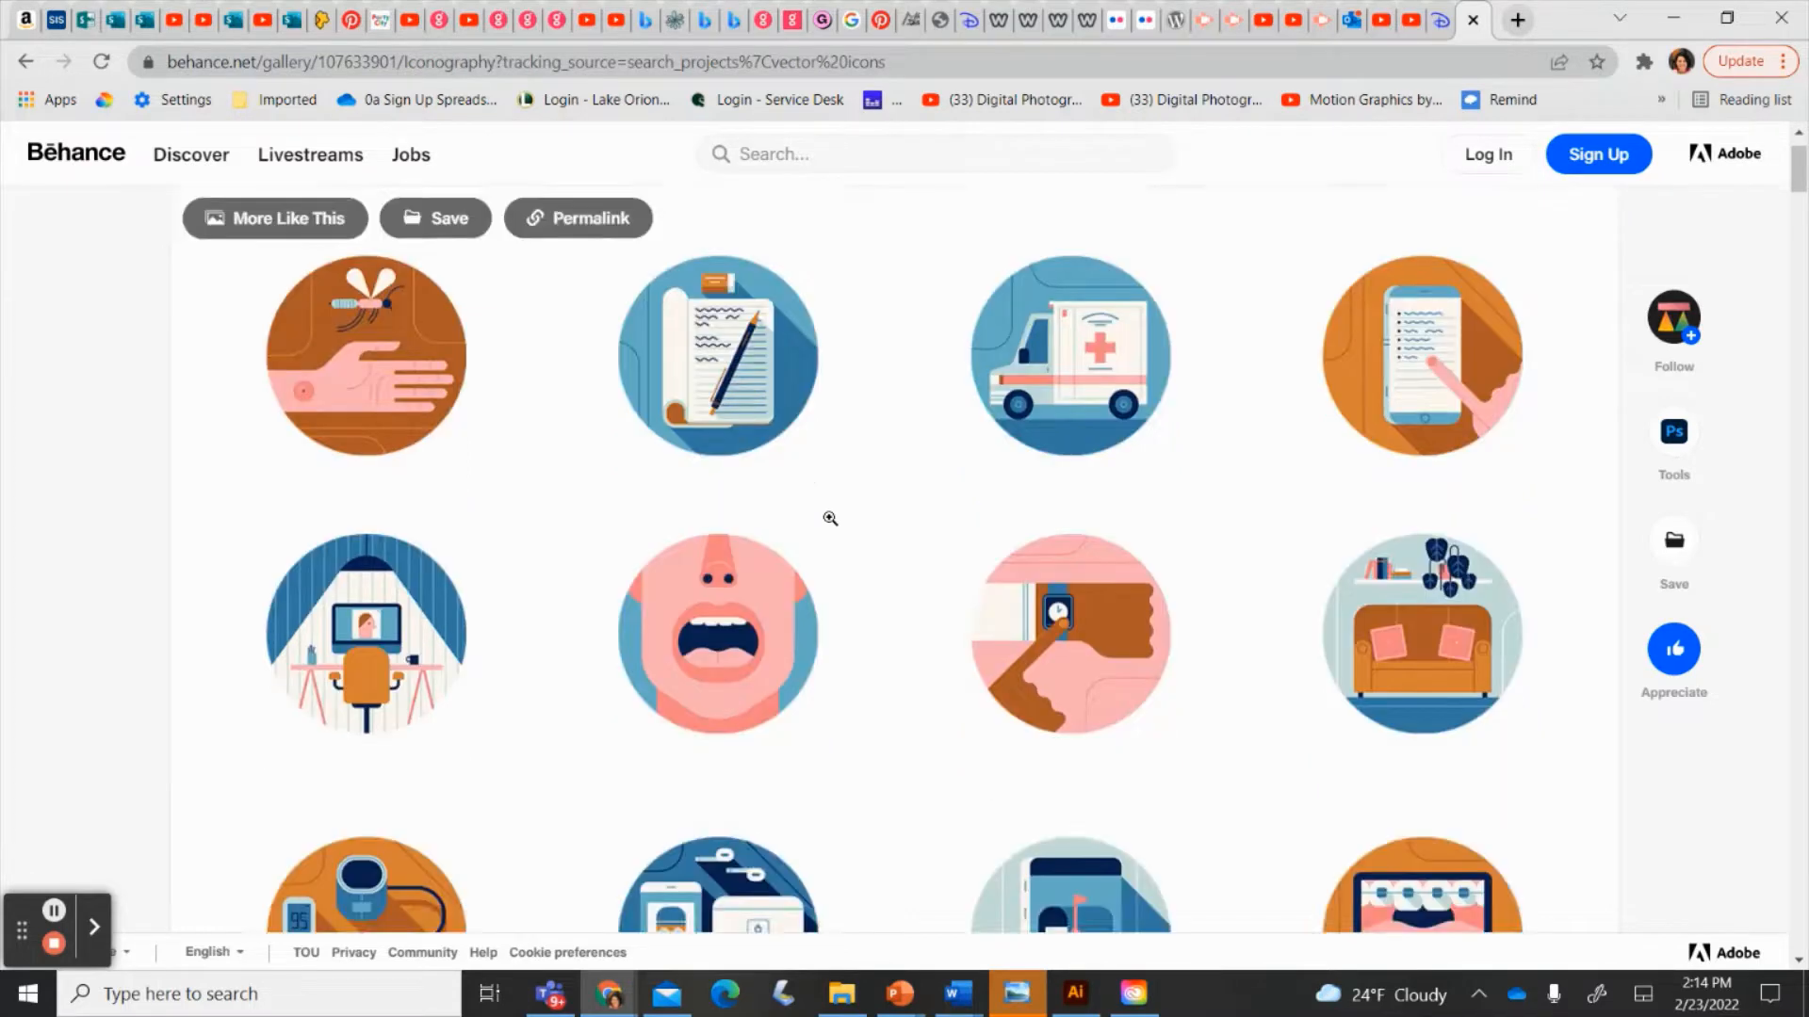
pyautogui.scroll(-5, 830, 518)
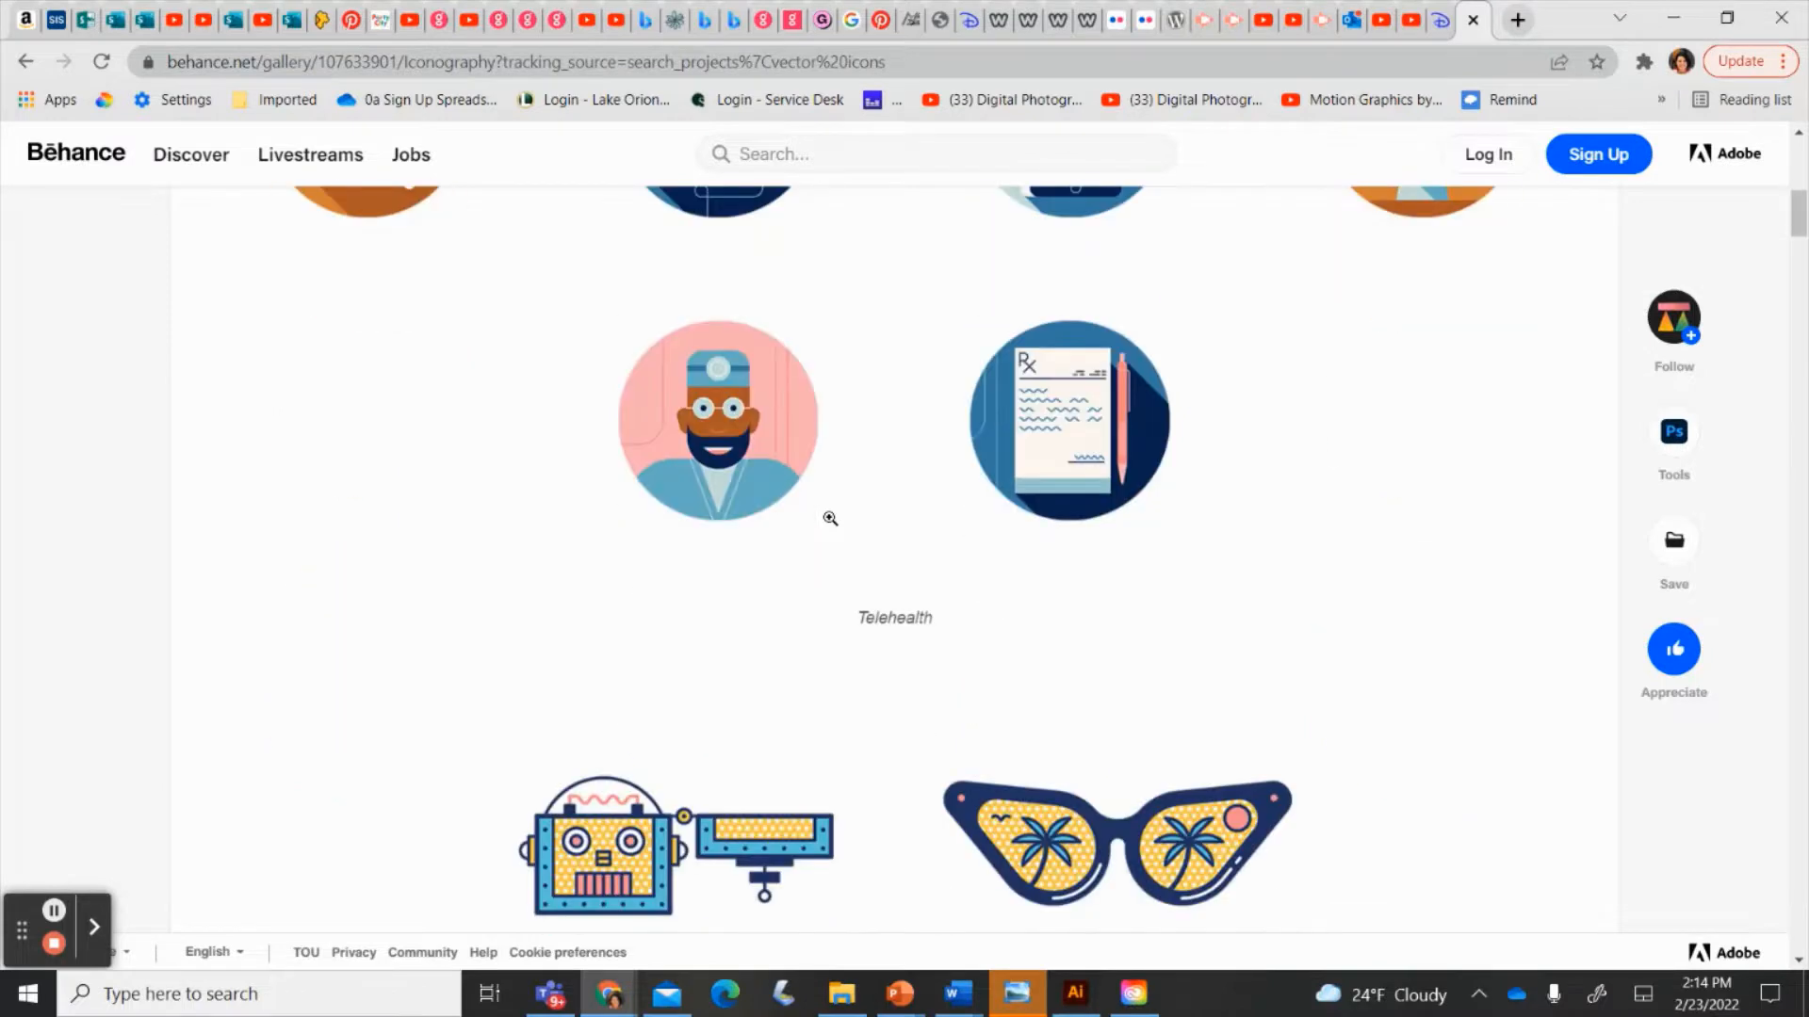
pyautogui.scroll(-4, 829, 518)
pyautogui.scroll(-5, 830, 518)
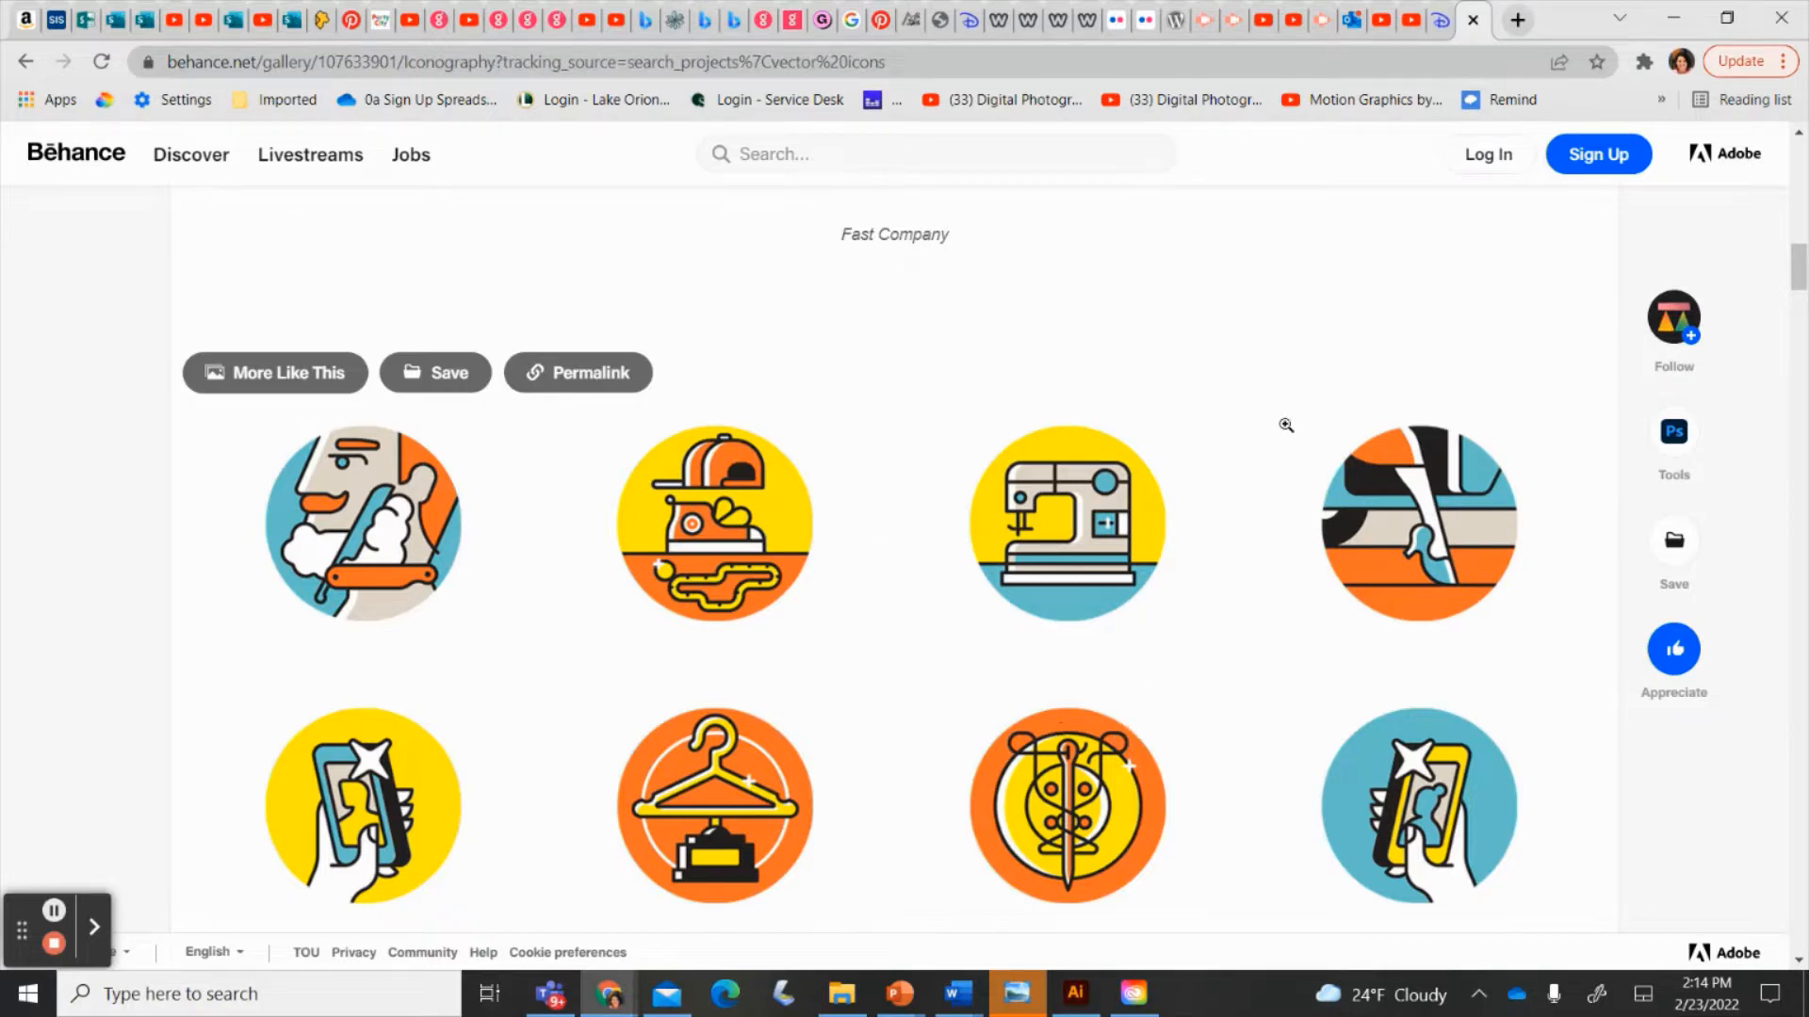
pyautogui.scroll(8, 1284, 633)
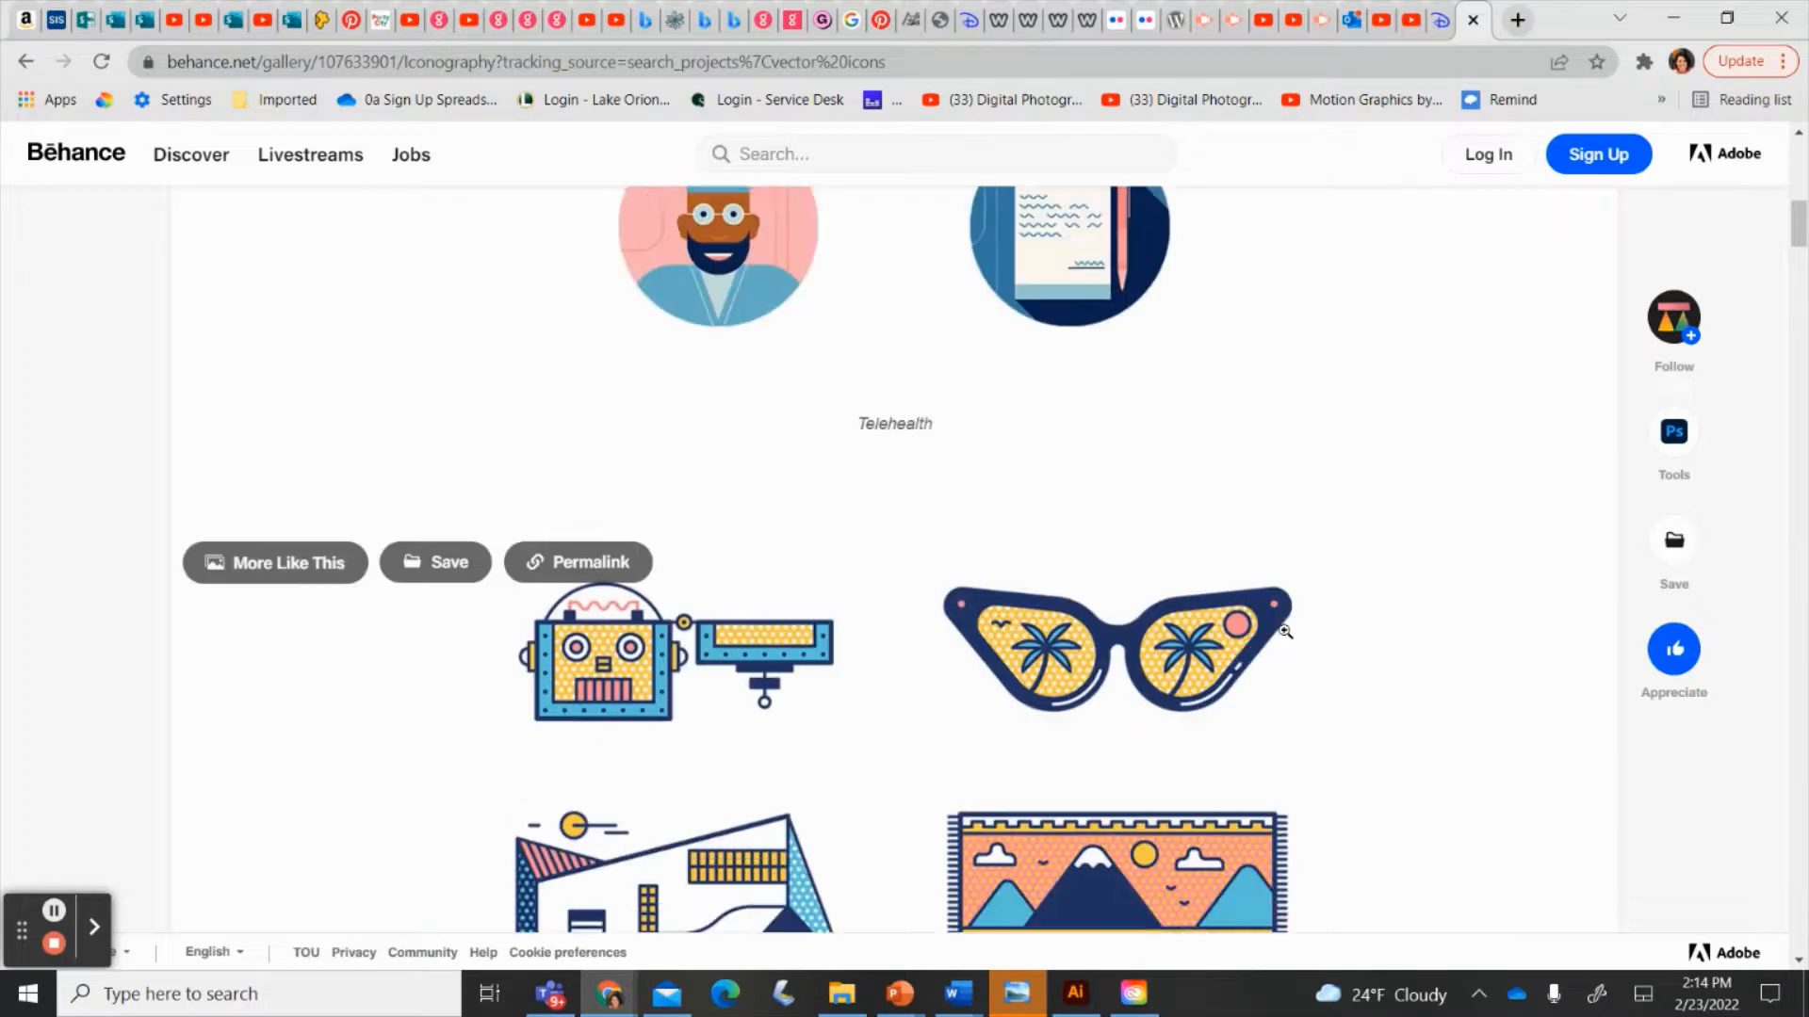
pyautogui.scroll(3, 1283, 631)
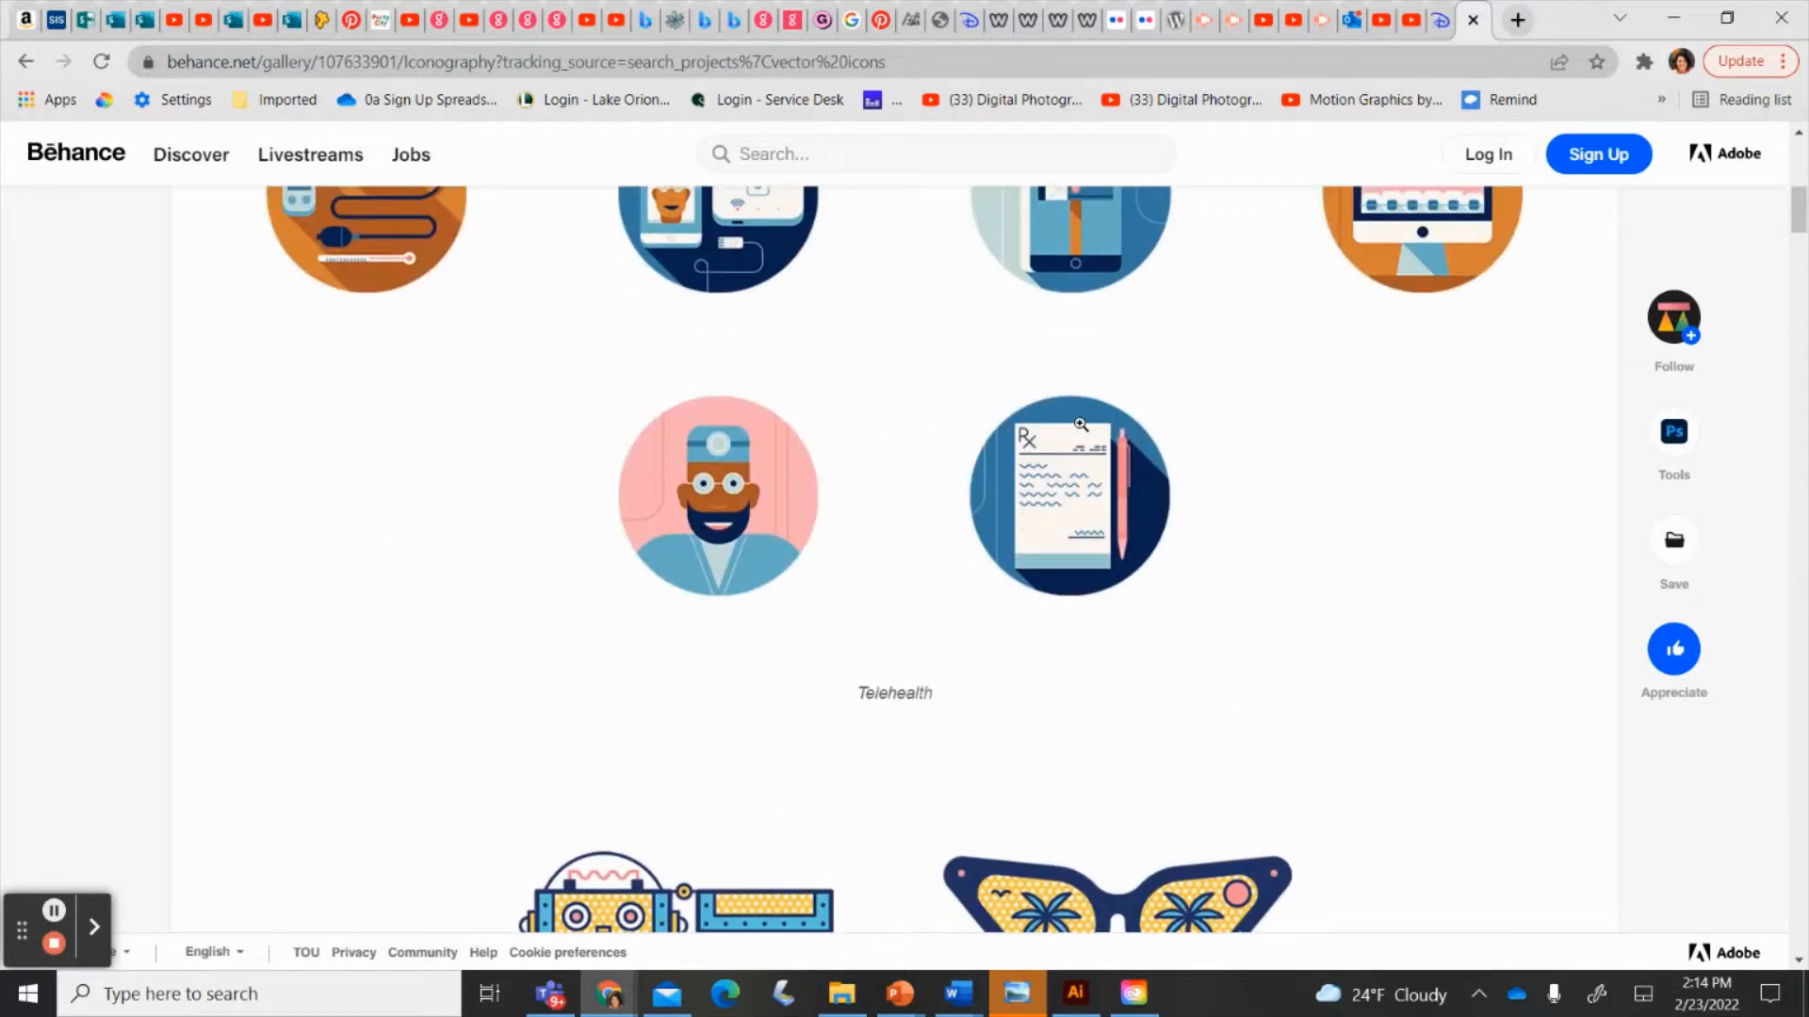
pyautogui.scroll(2, 1081, 425)
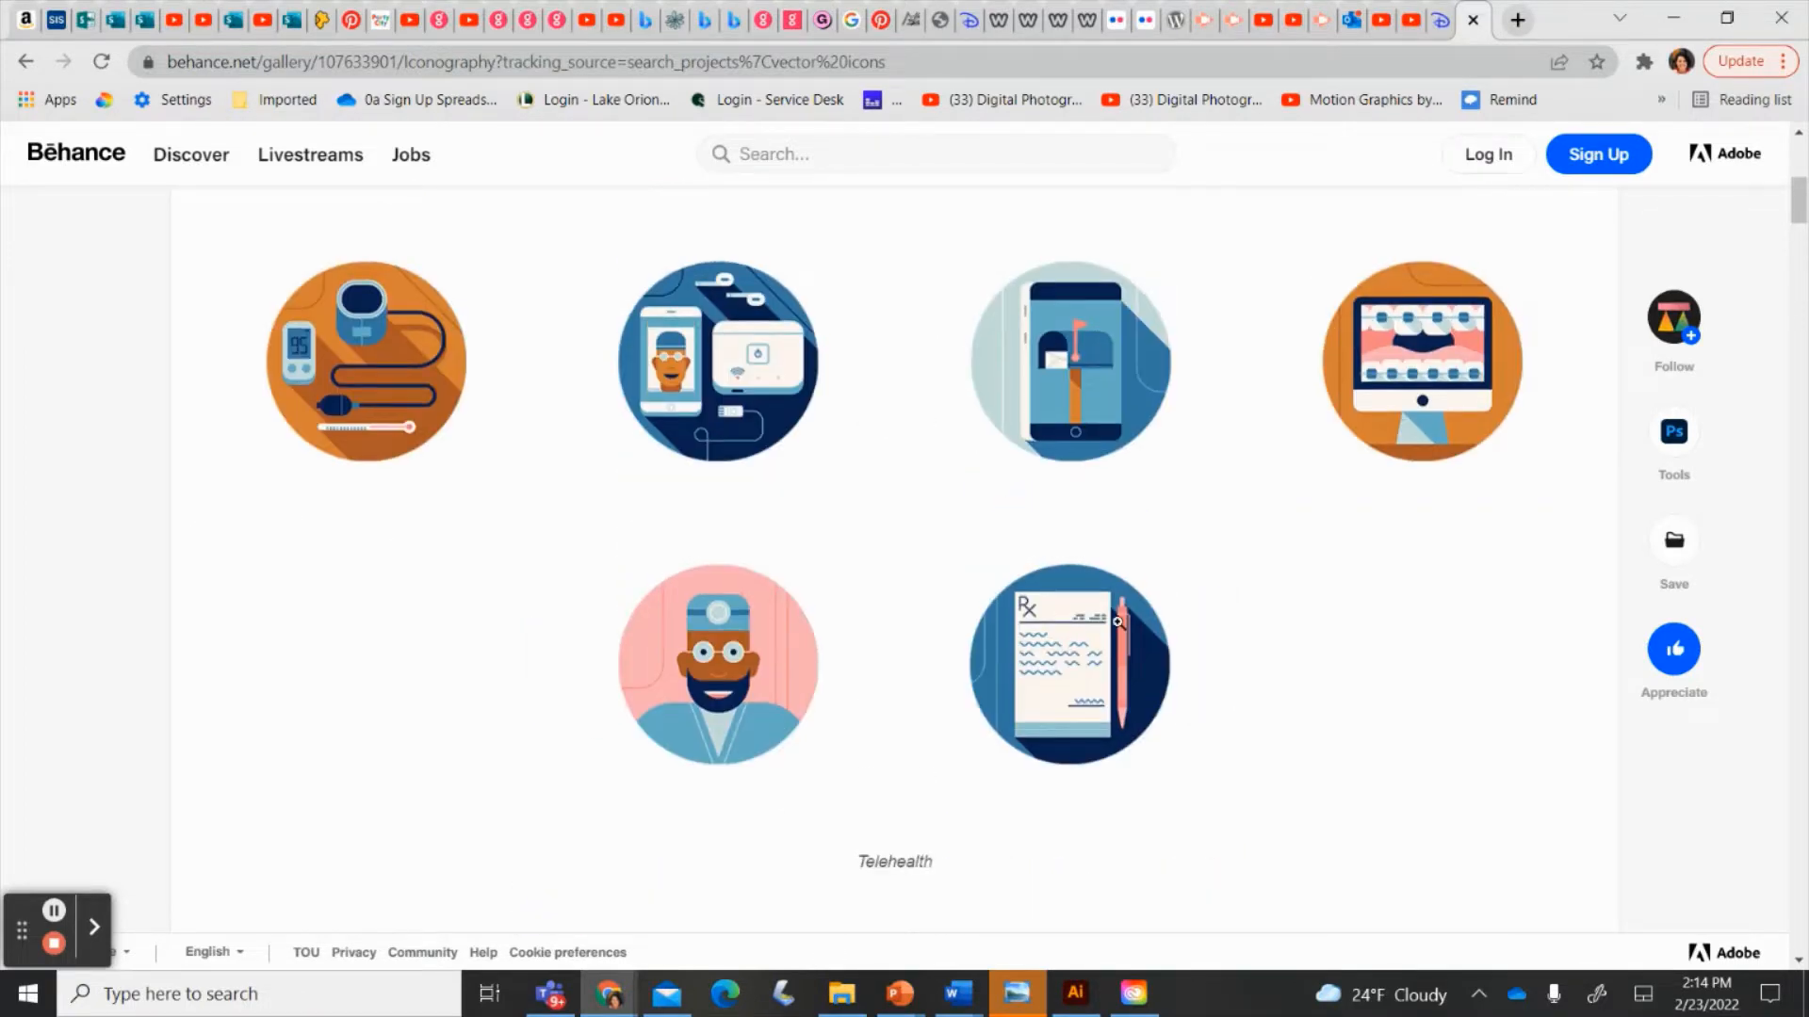
pyautogui.scroll(-10, 1117, 622)
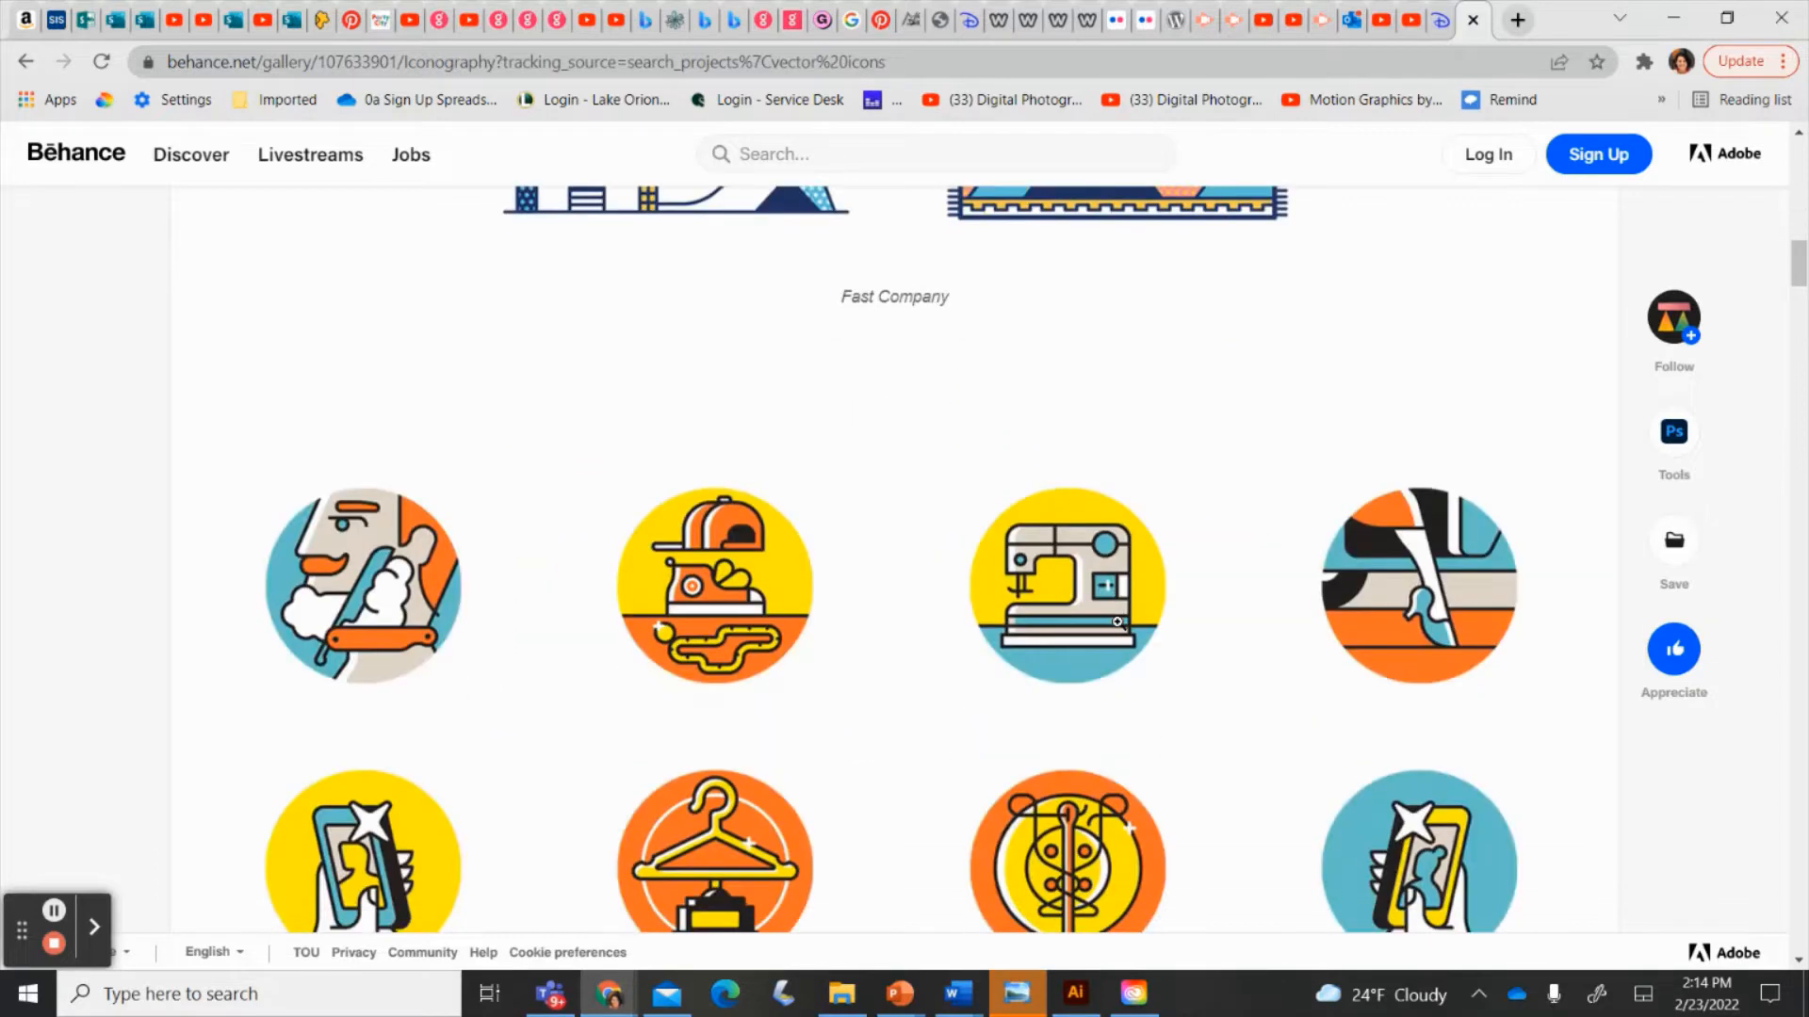
pyautogui.scroll(-7, 1118, 622)
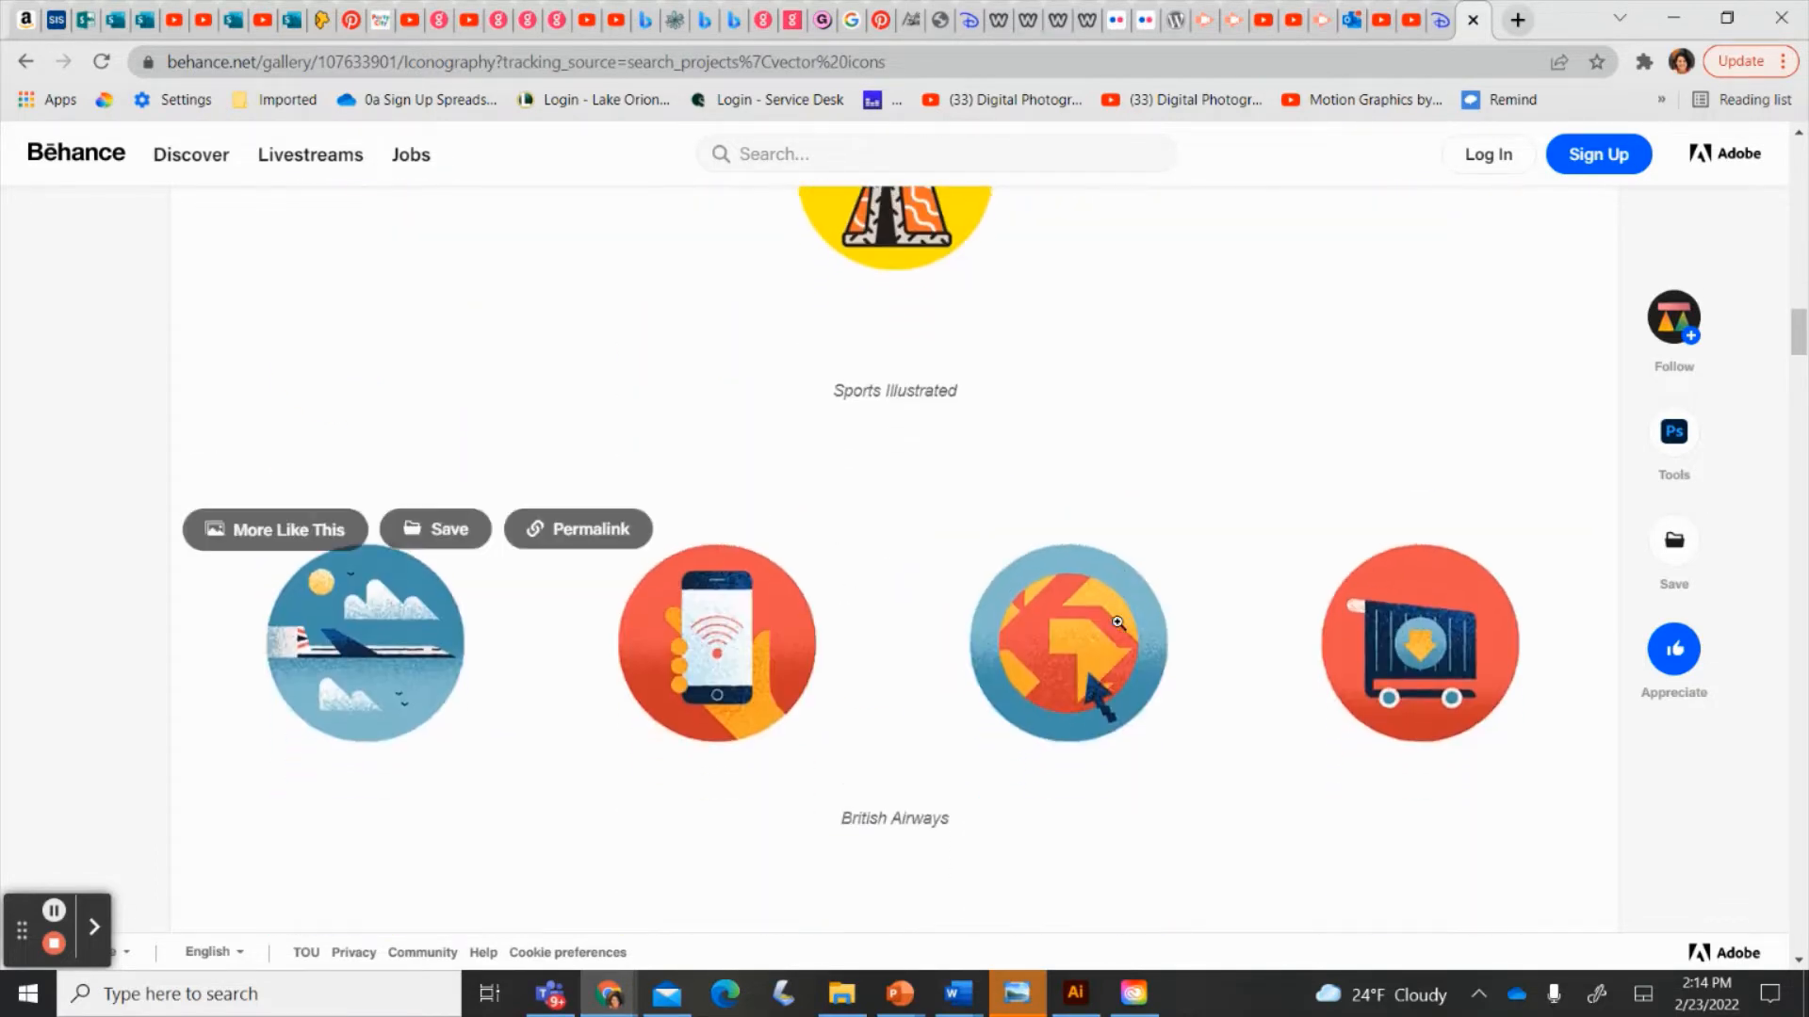
pyautogui.scroll(-5, 1117, 622)
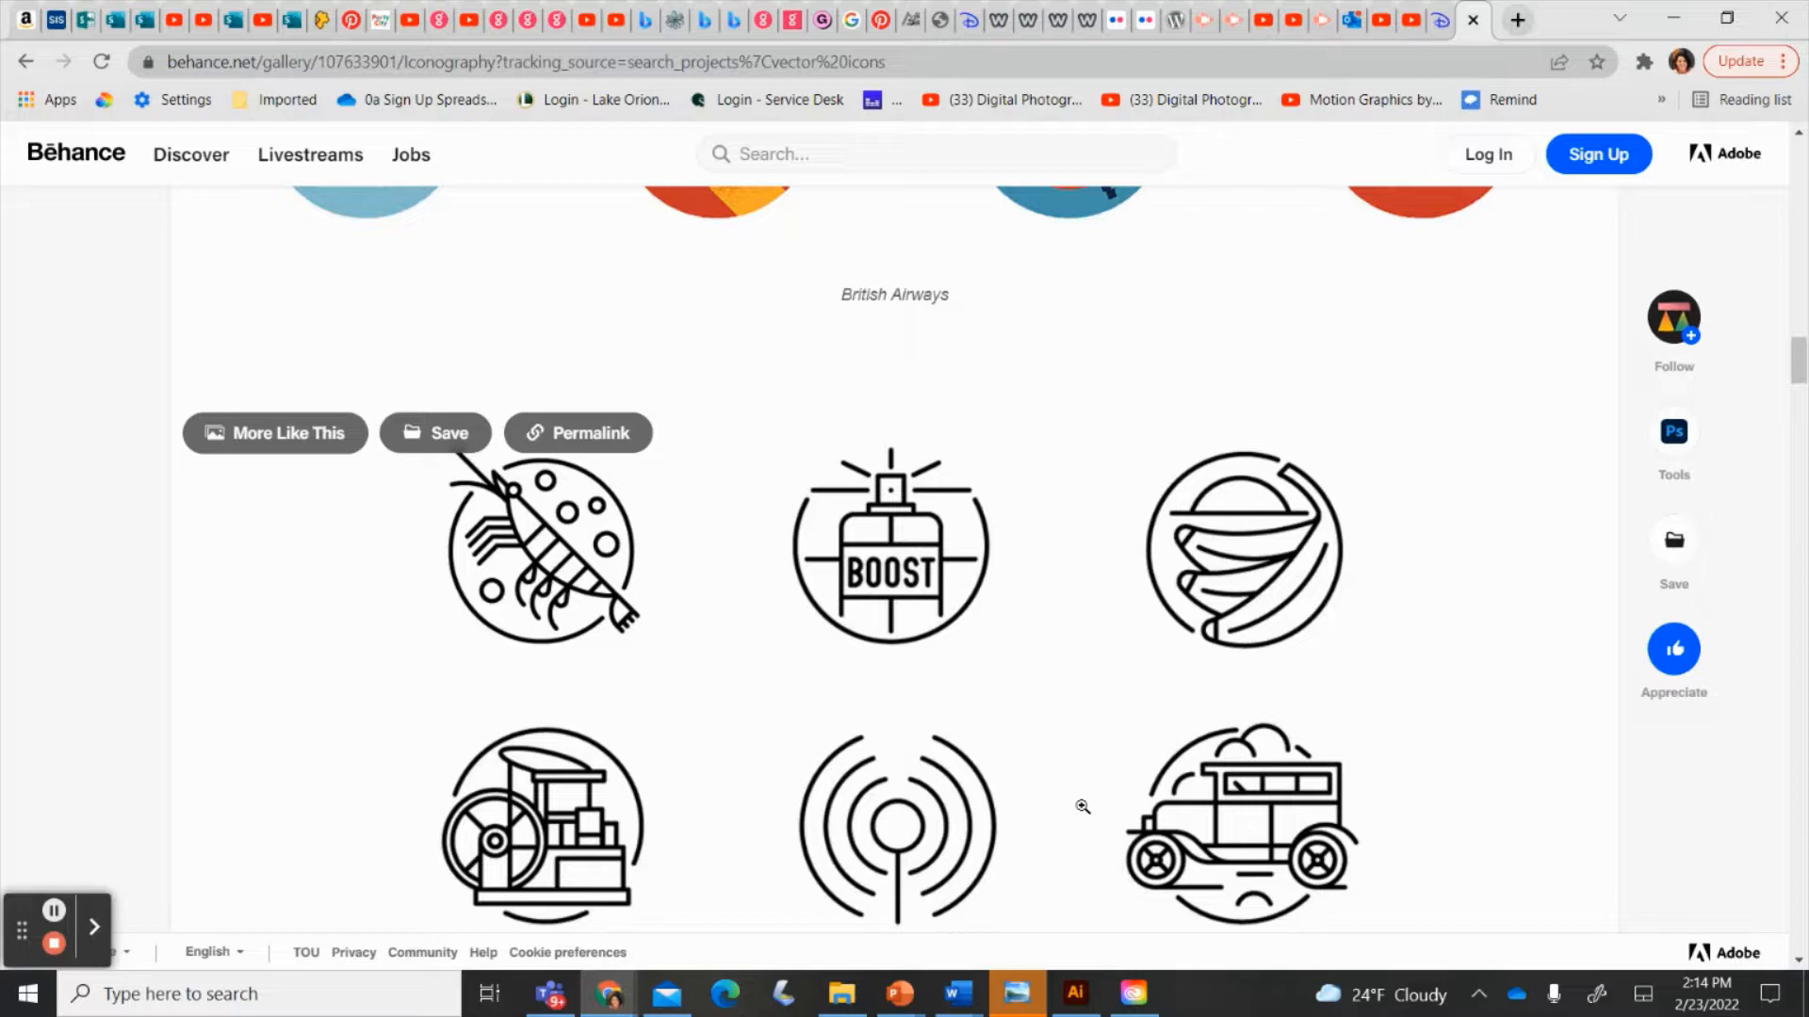
pyautogui.scroll(-5, 1082, 806)
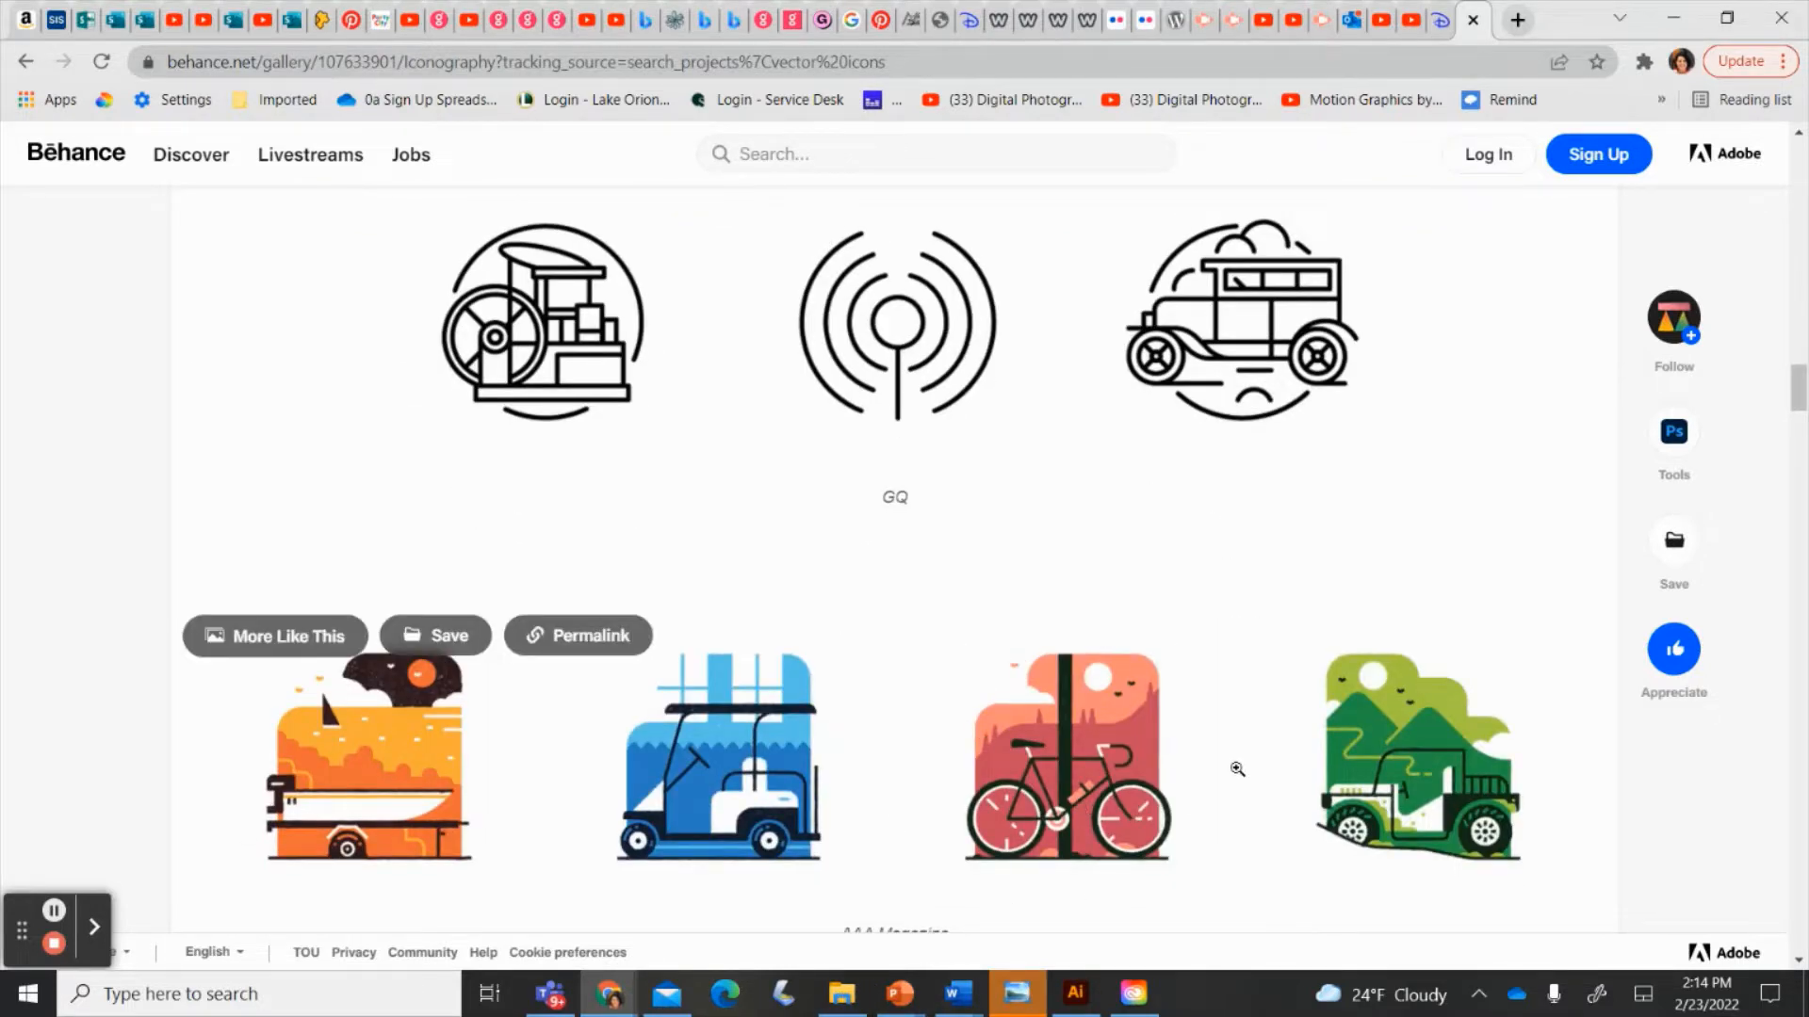
pyautogui.scroll(-1, 1237, 769)
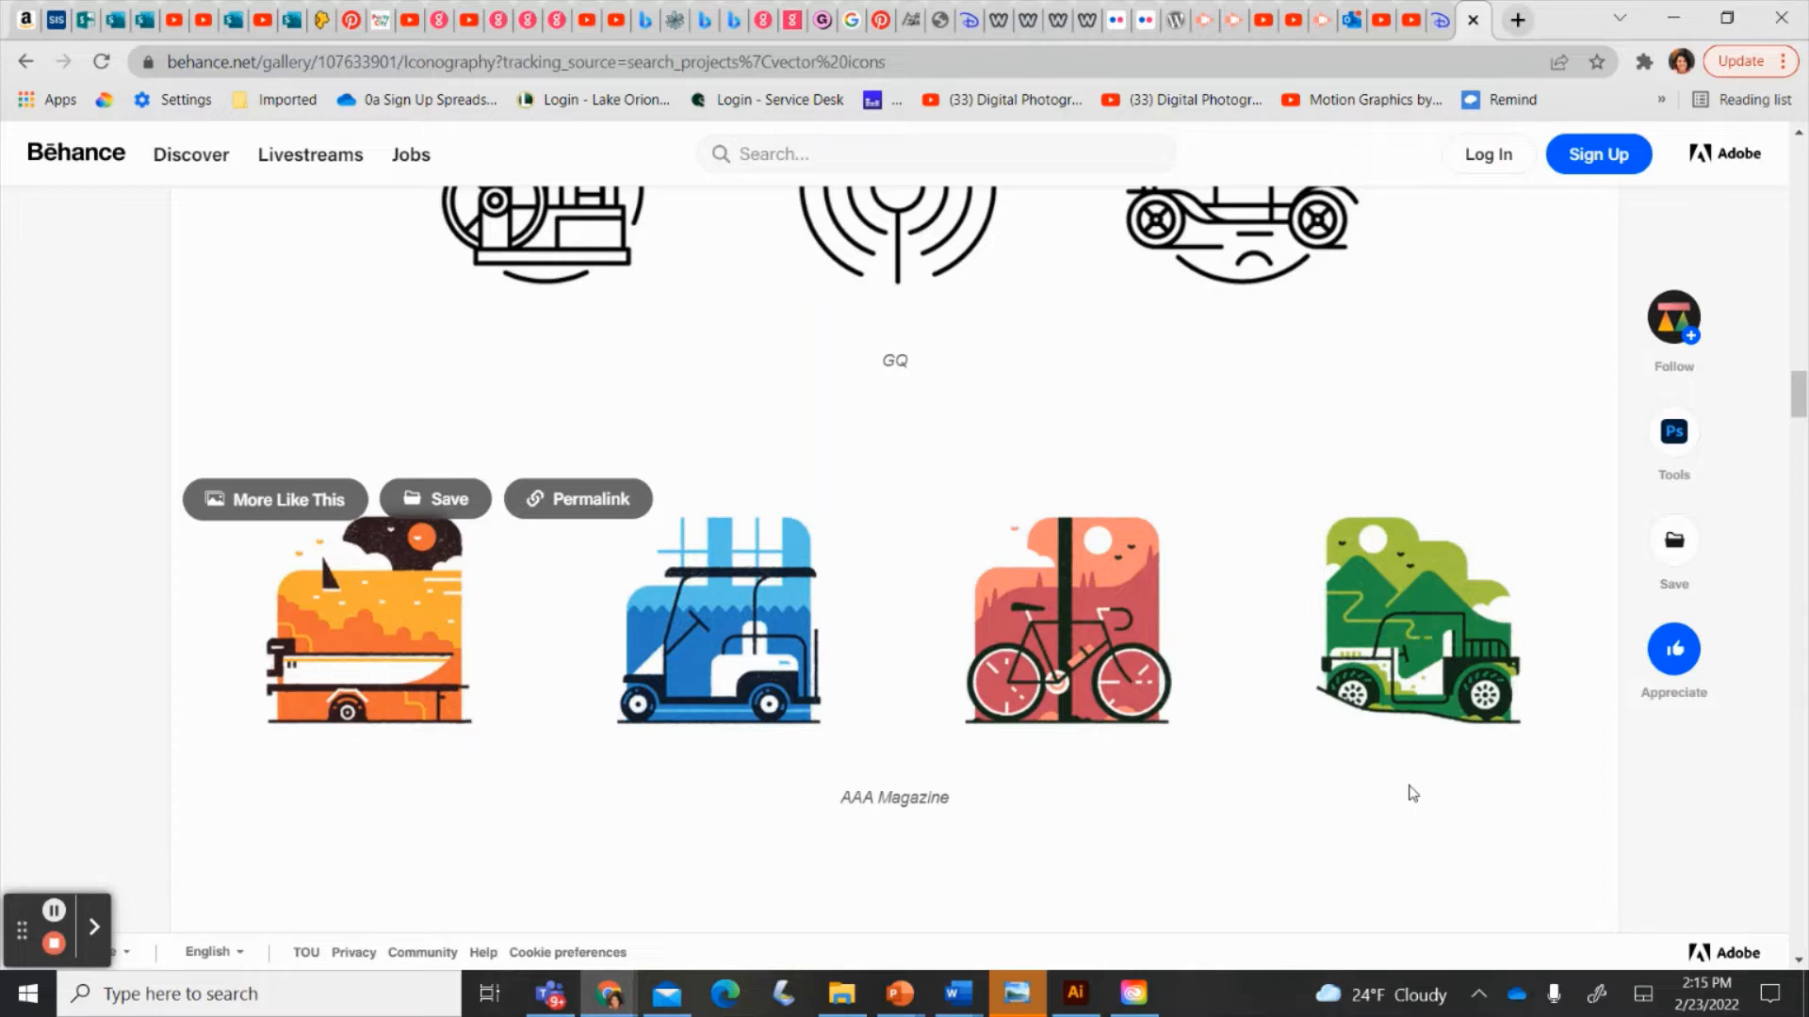
pyautogui.scroll(-3, 1413, 793)
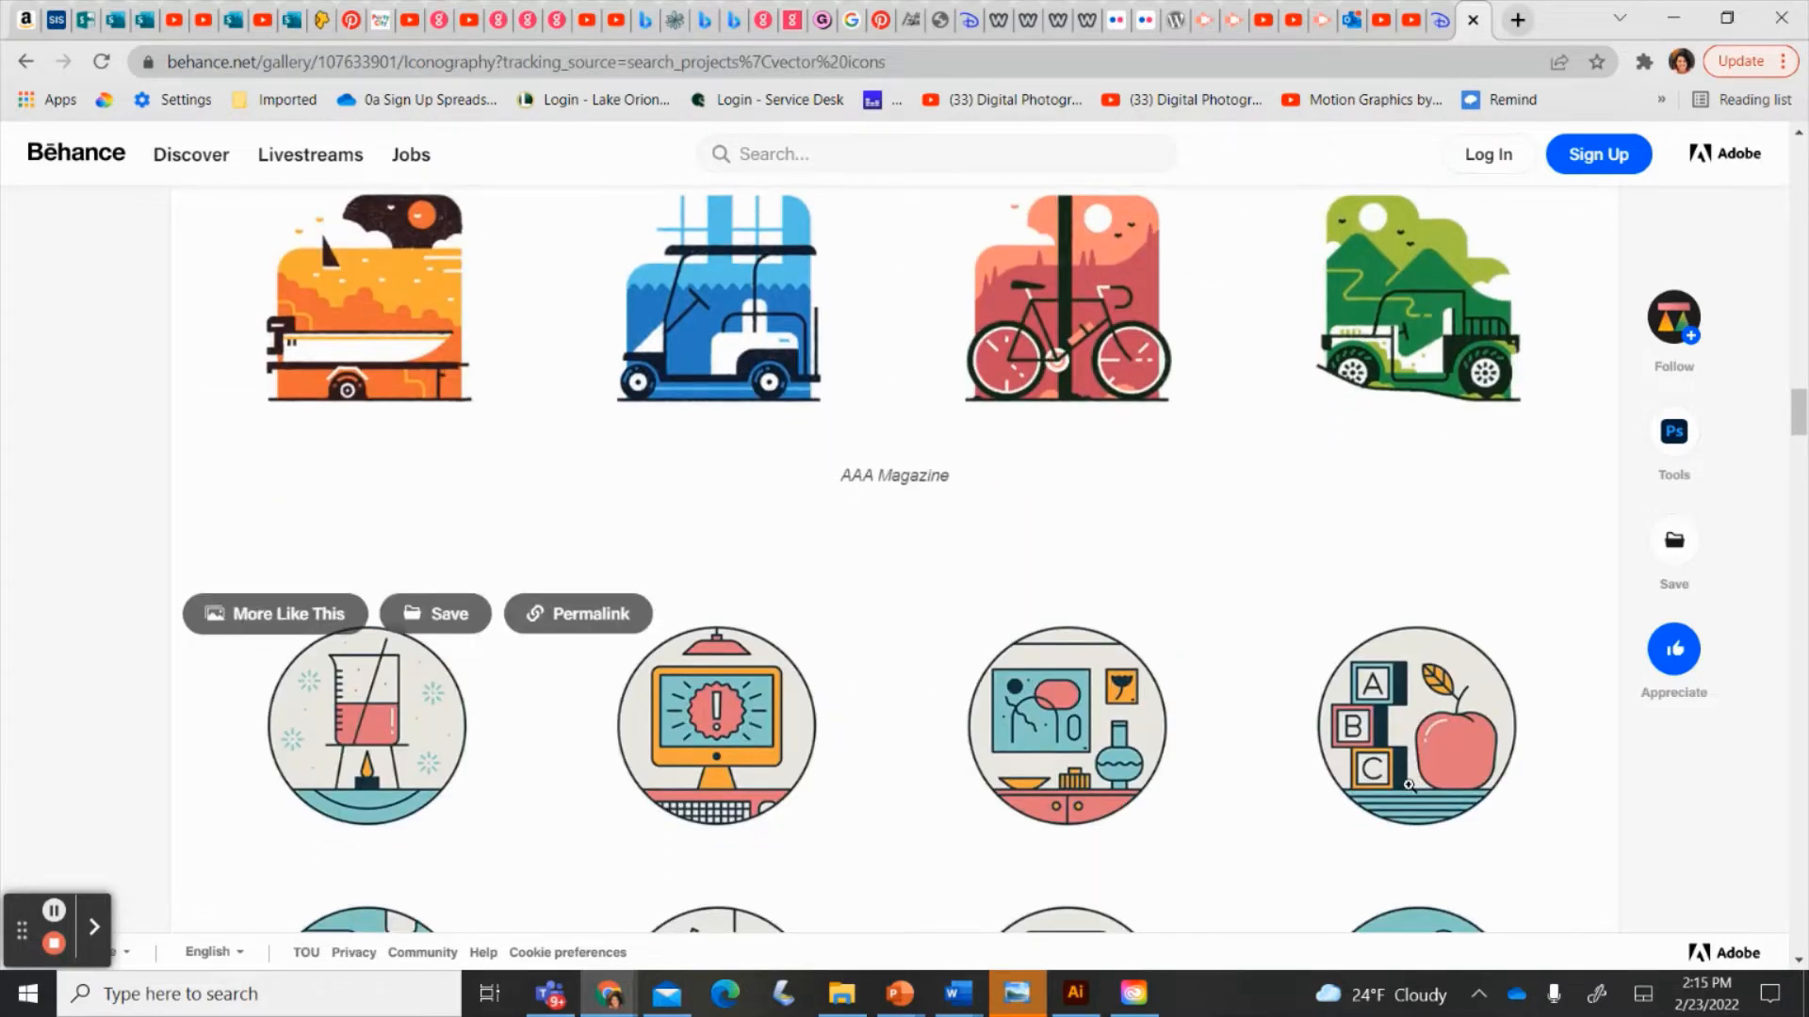
# - Switch to Illustrator and draw a square about 3.36 in wide with the Rectangle tool on the blank artboard
pyautogui.click(1086, 994)
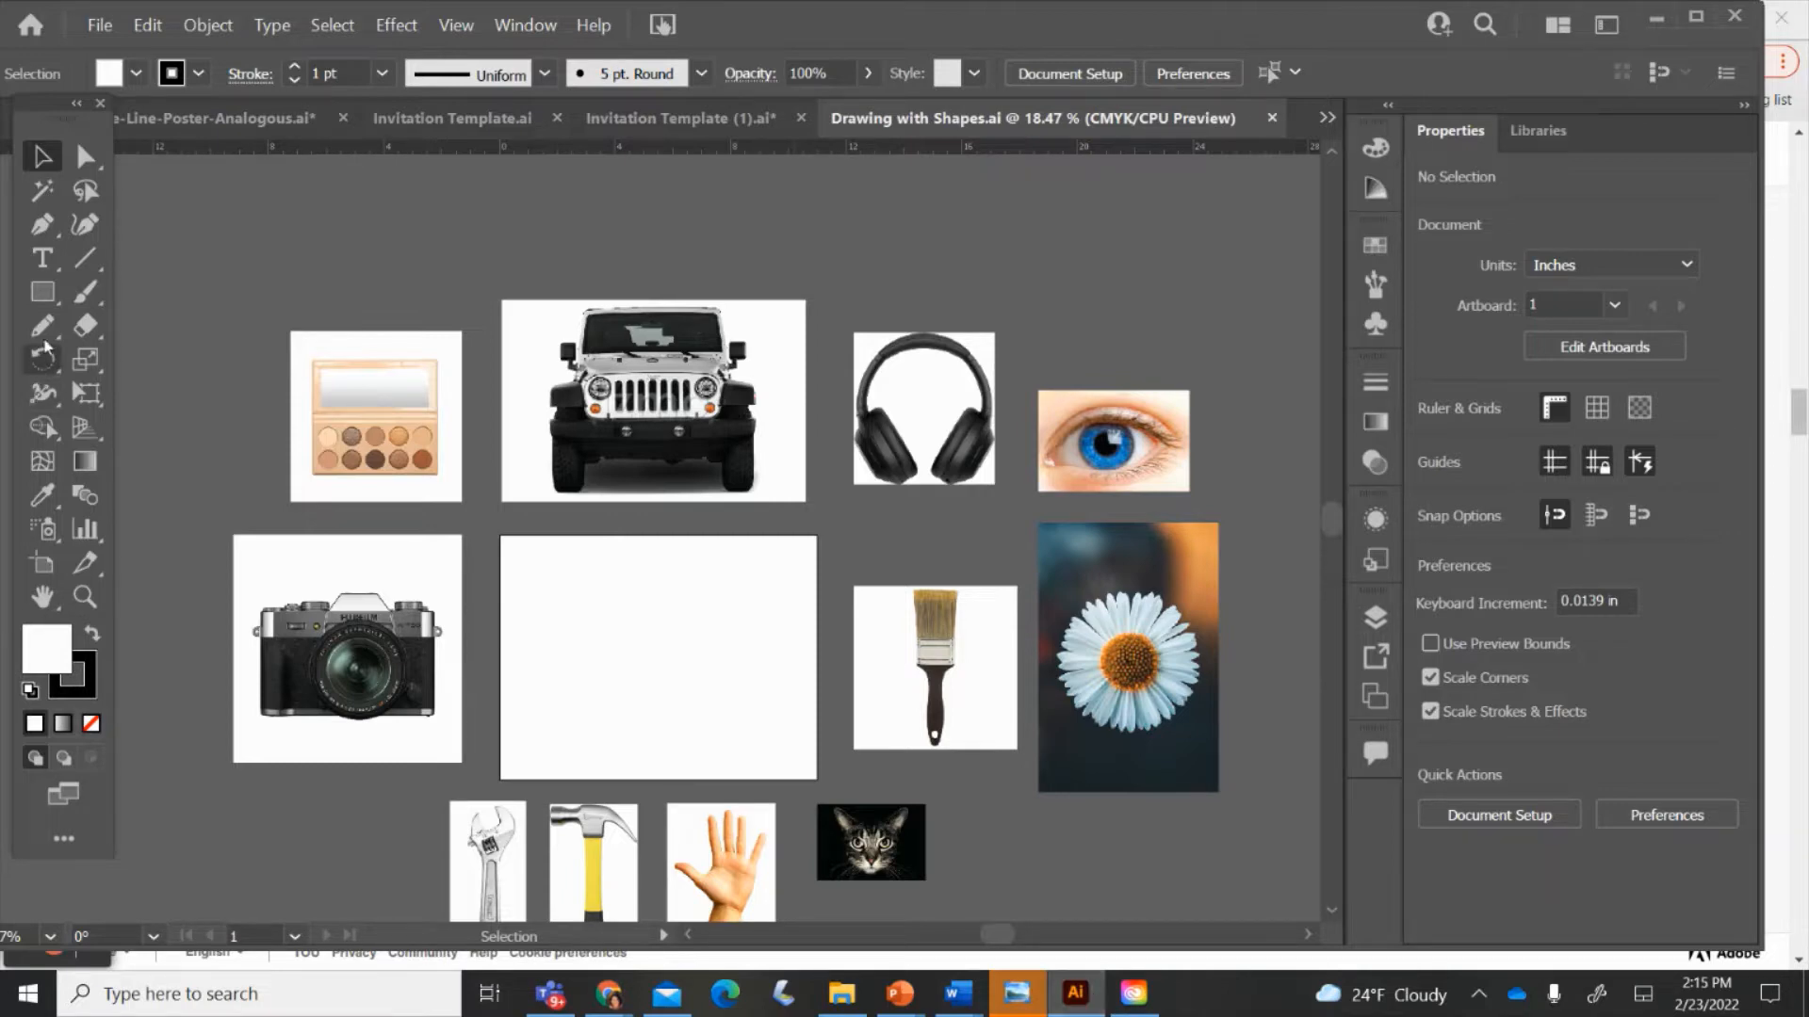
pyautogui.click(43, 292)
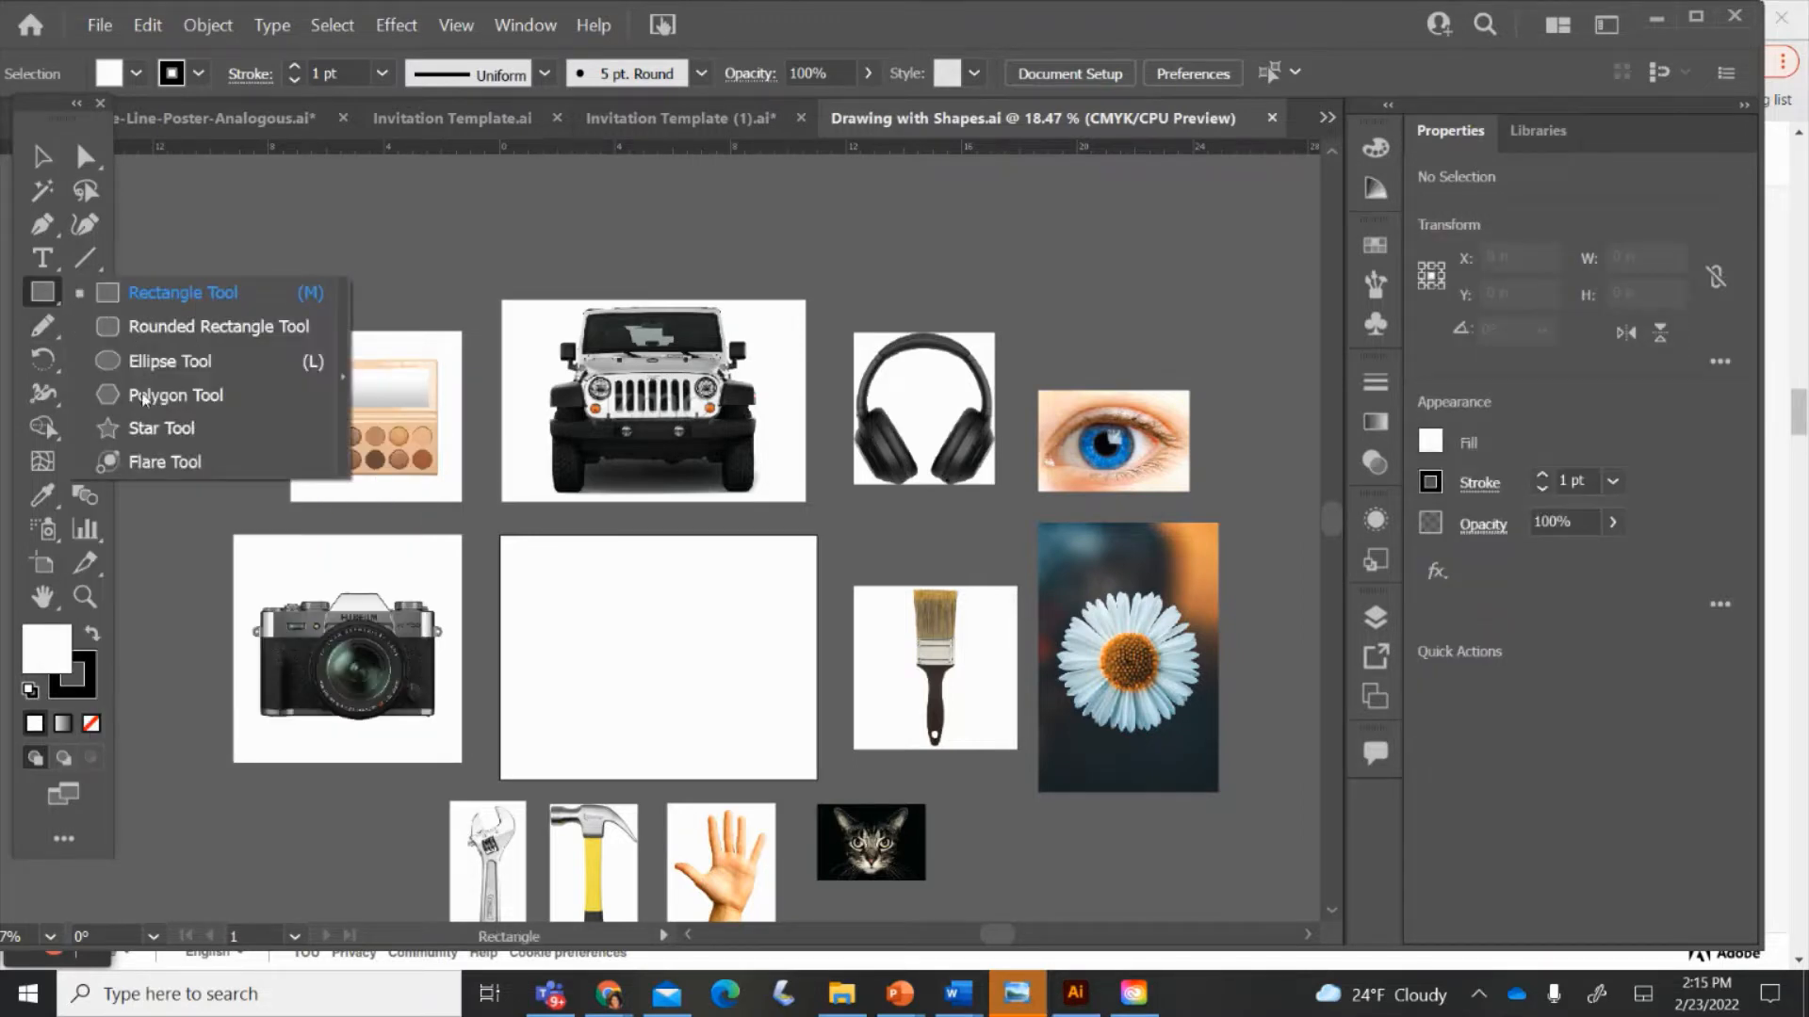
pyautogui.click(173, 291)
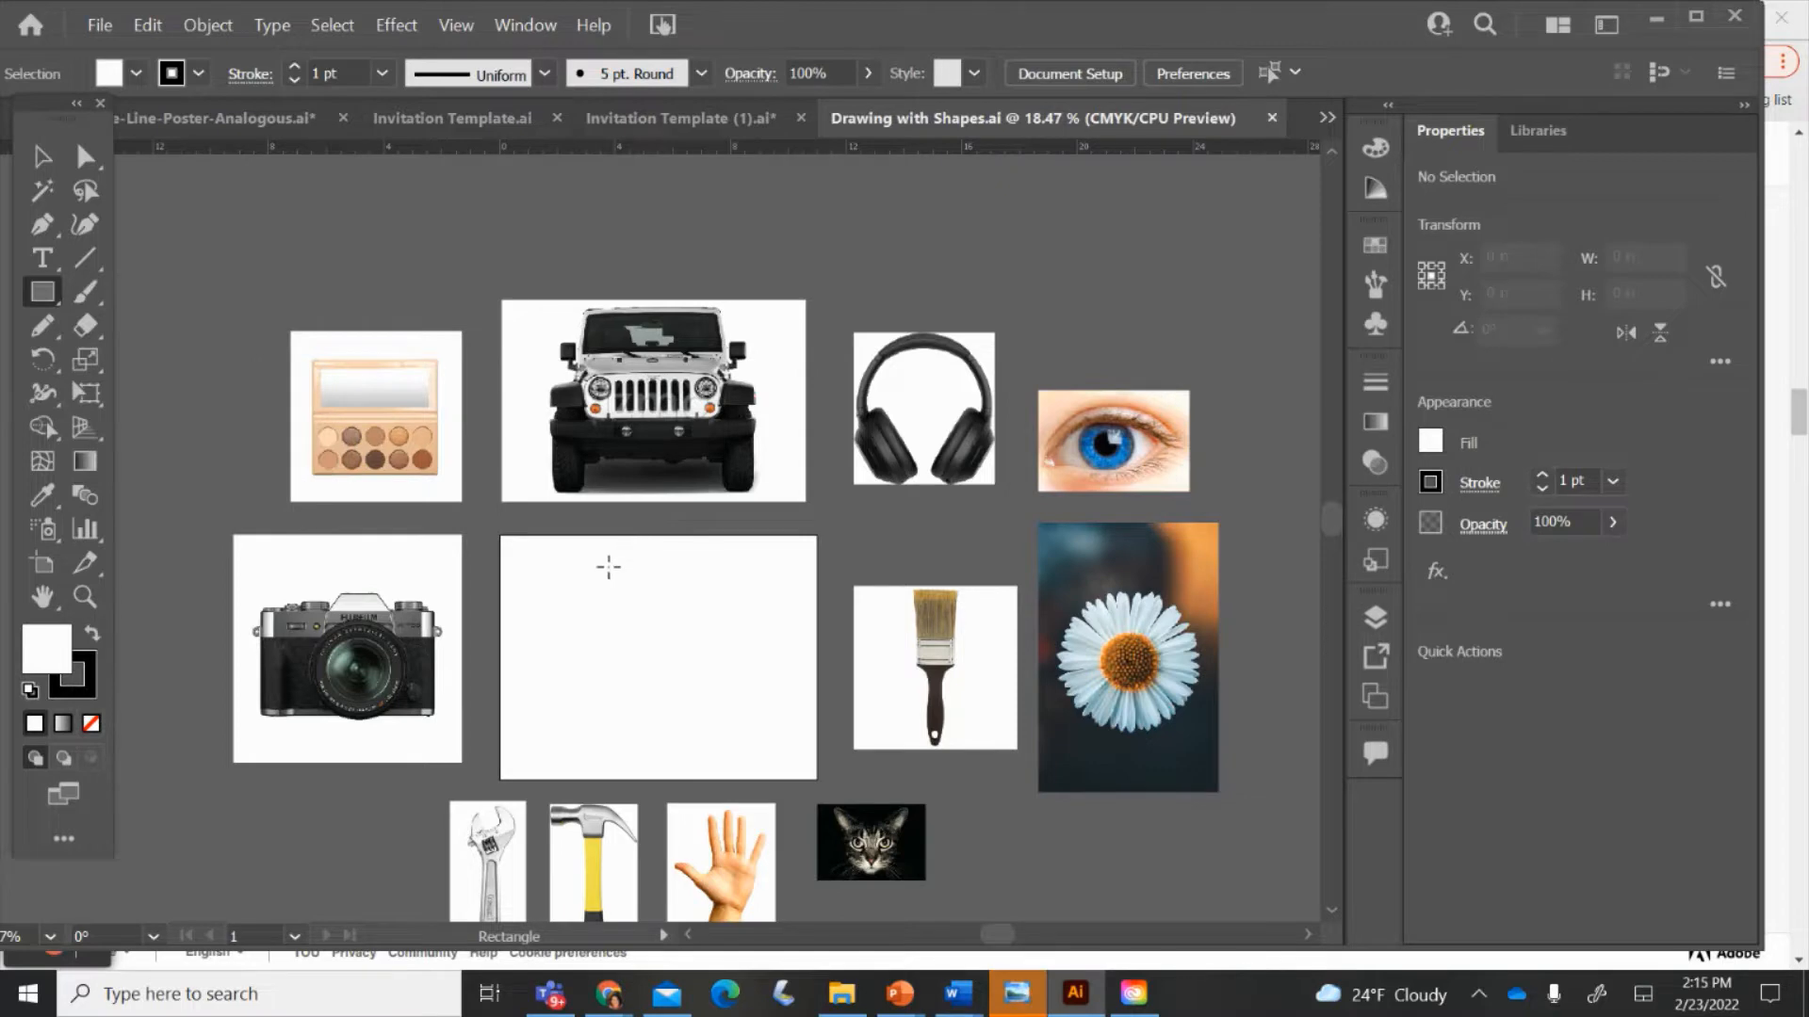
pyautogui.moveTo(609, 567); pyautogui.dragTo(706, 663)
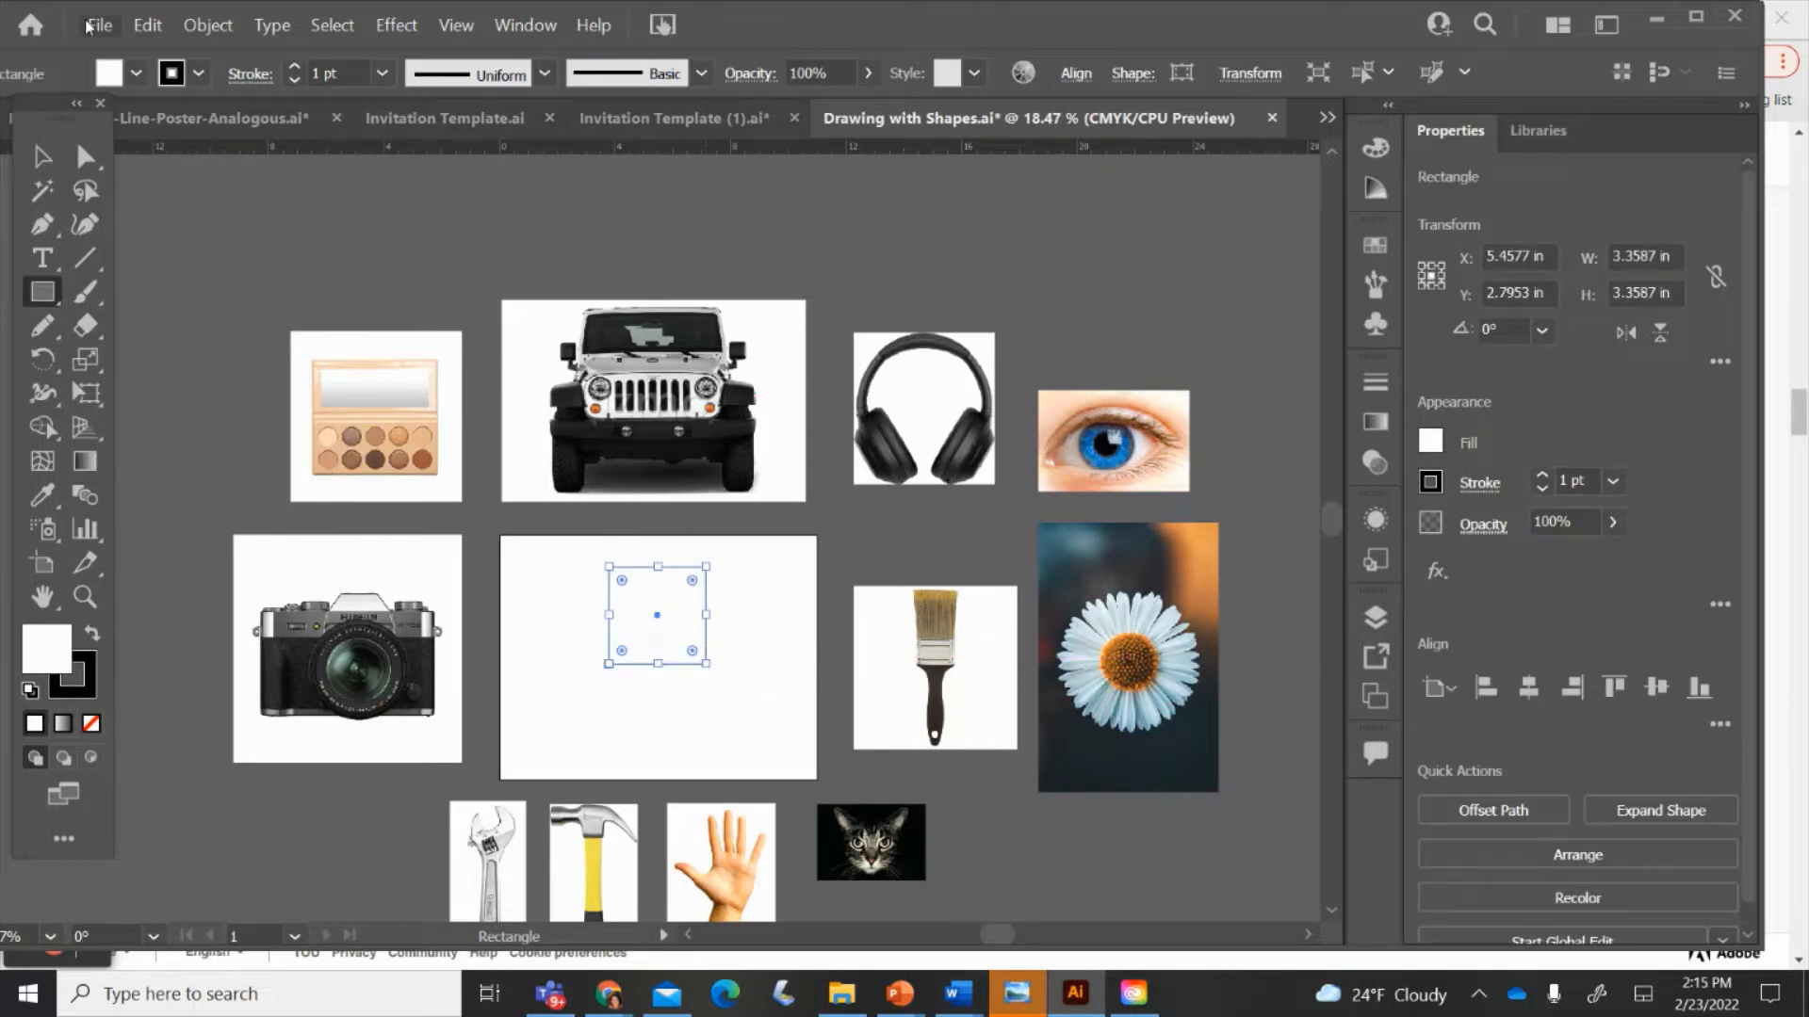
# - Remove the square's stroke and fill it with the red swatch
pyautogui.click(135, 73)
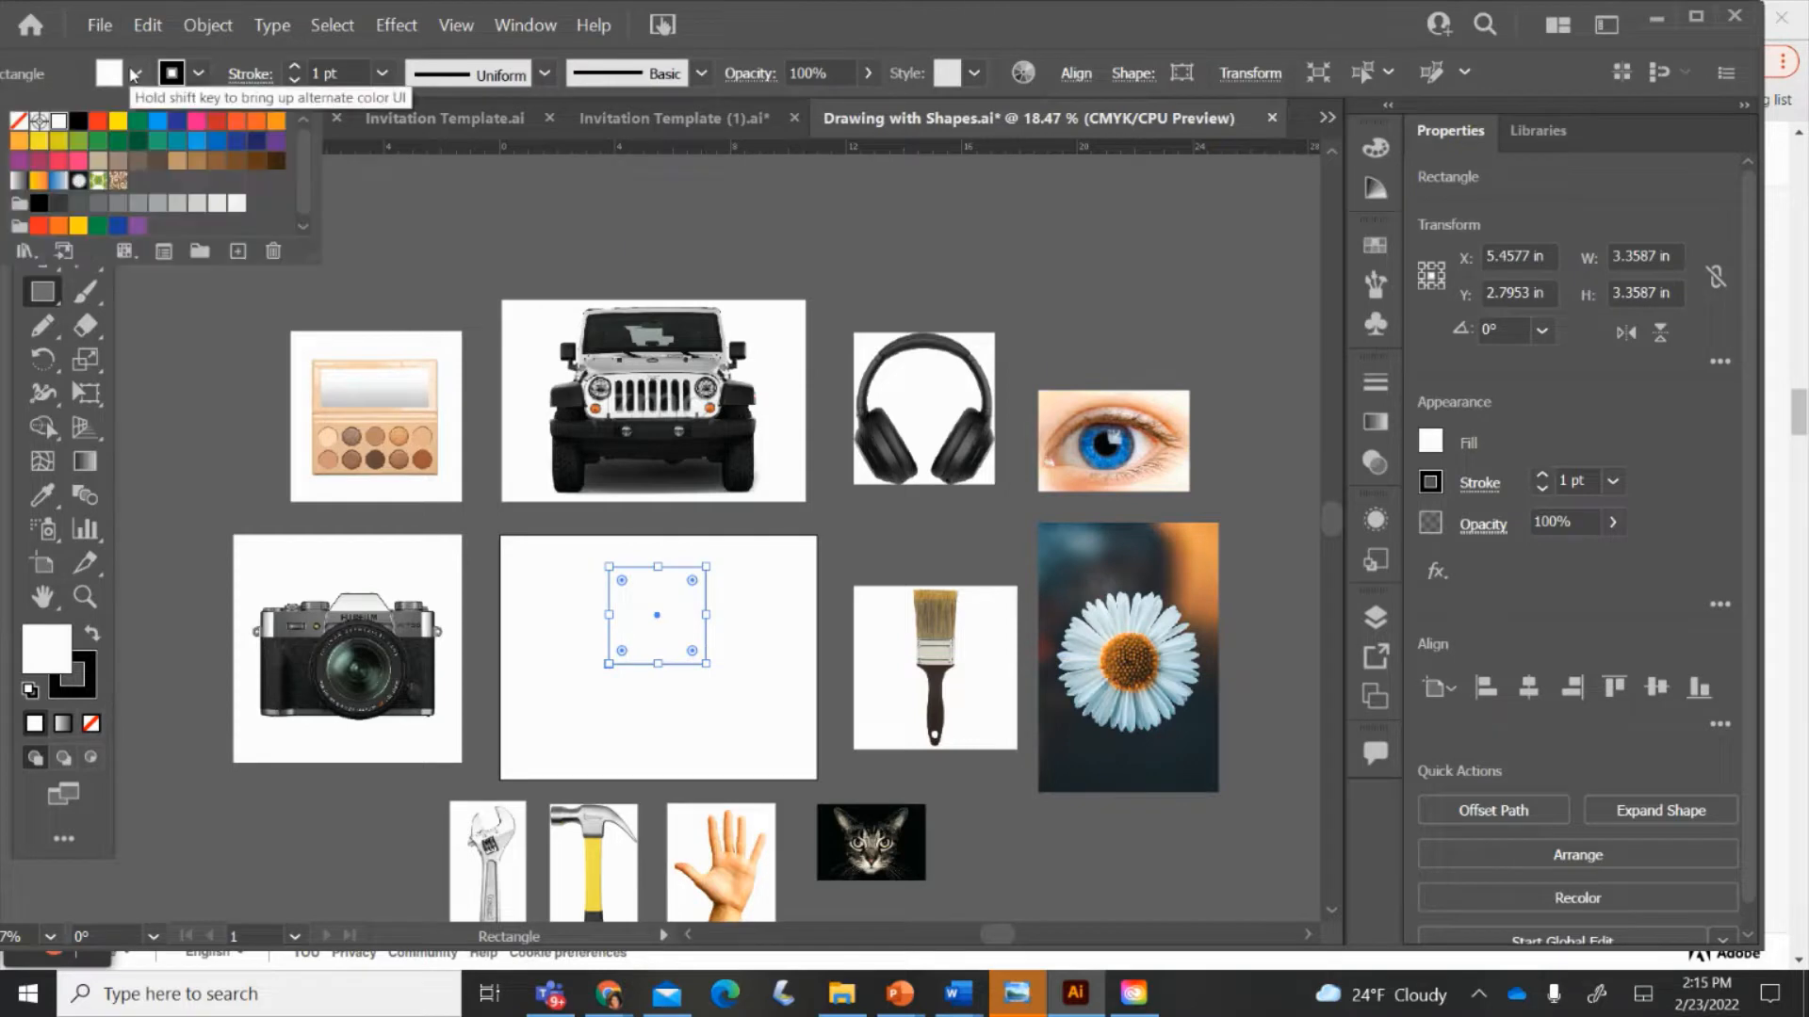
pyautogui.click(197, 76)
pyautogui.click(197, 76)
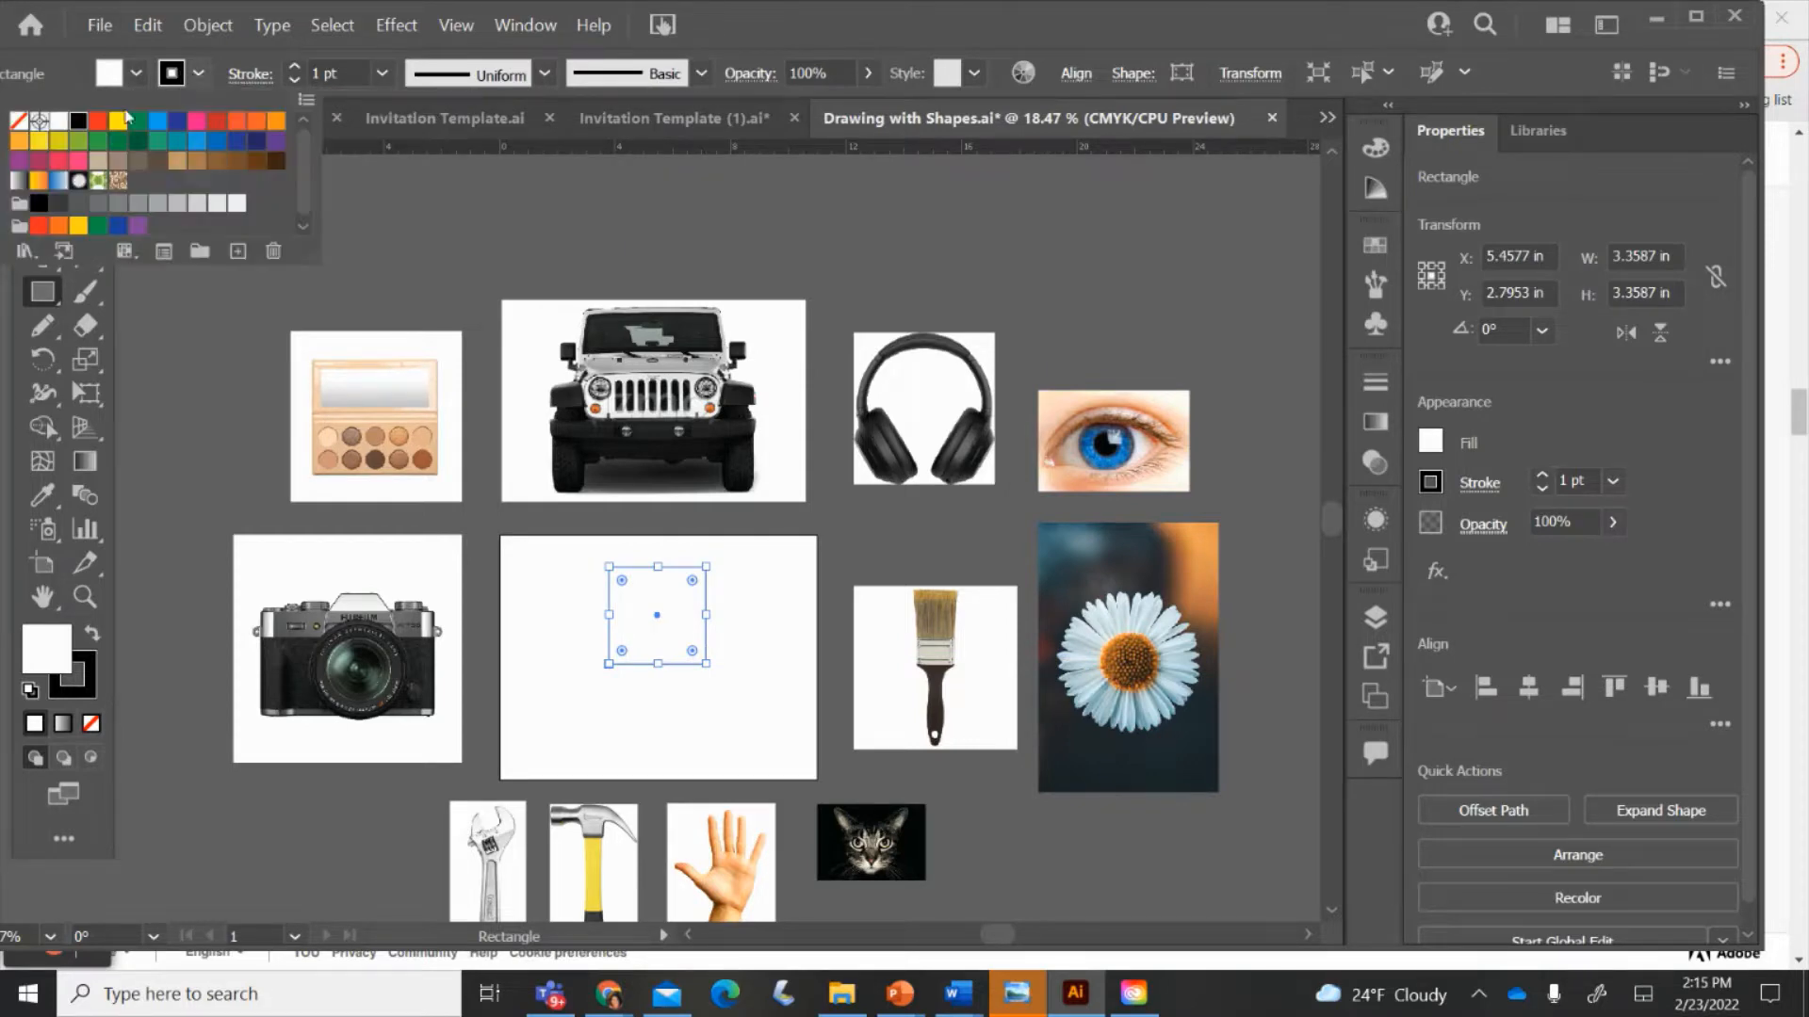
pyautogui.click(19, 123)
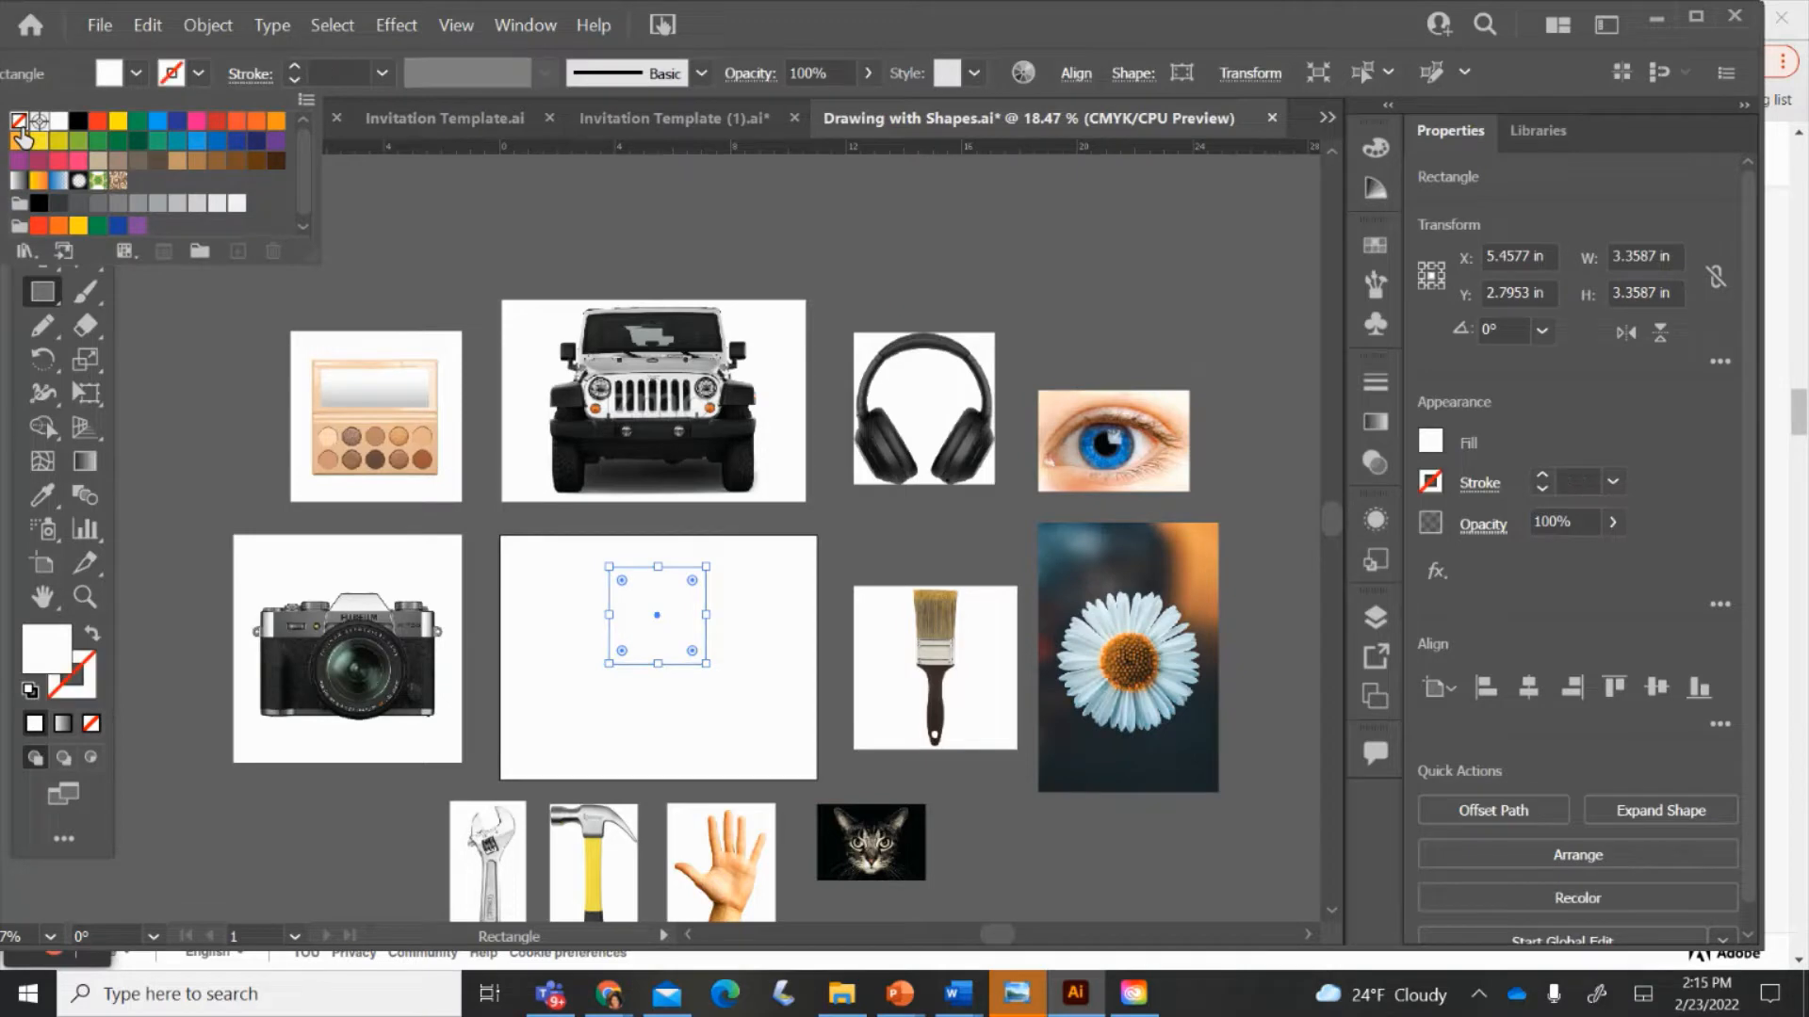
pyautogui.click(136, 75)
pyautogui.click(137, 75)
pyautogui.click(98, 120)
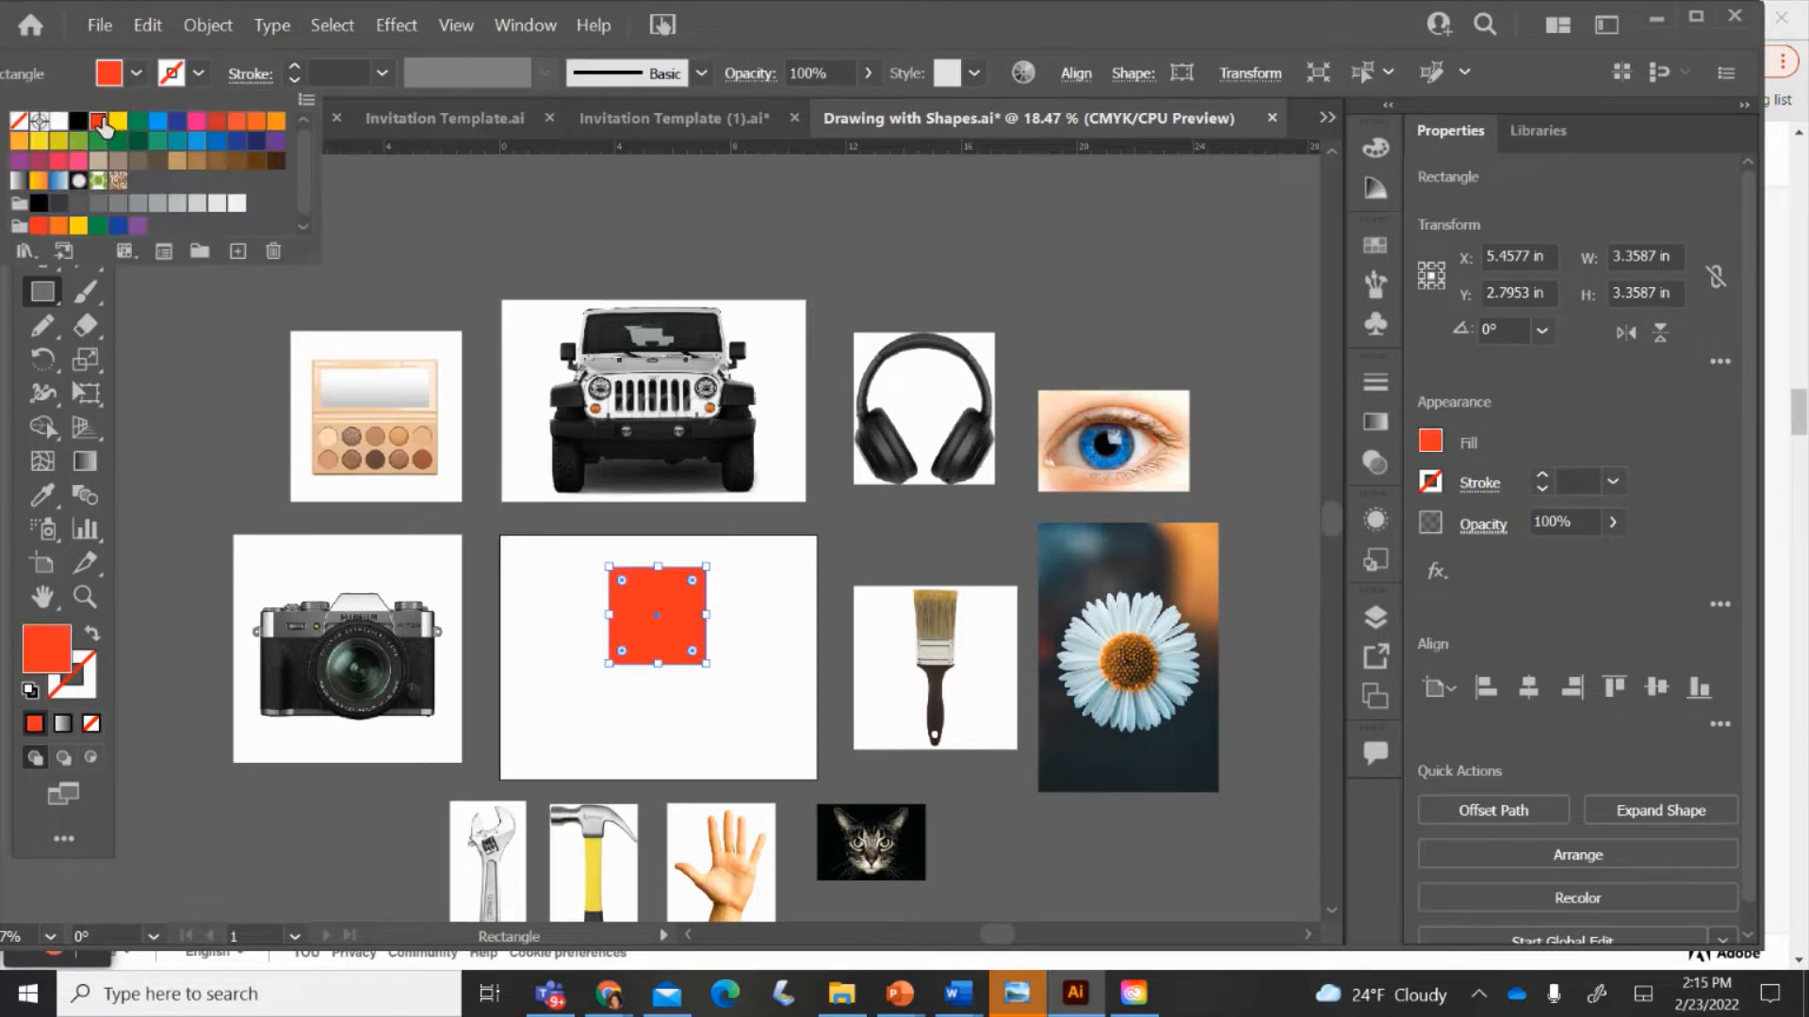
pyautogui.click(203, 349)
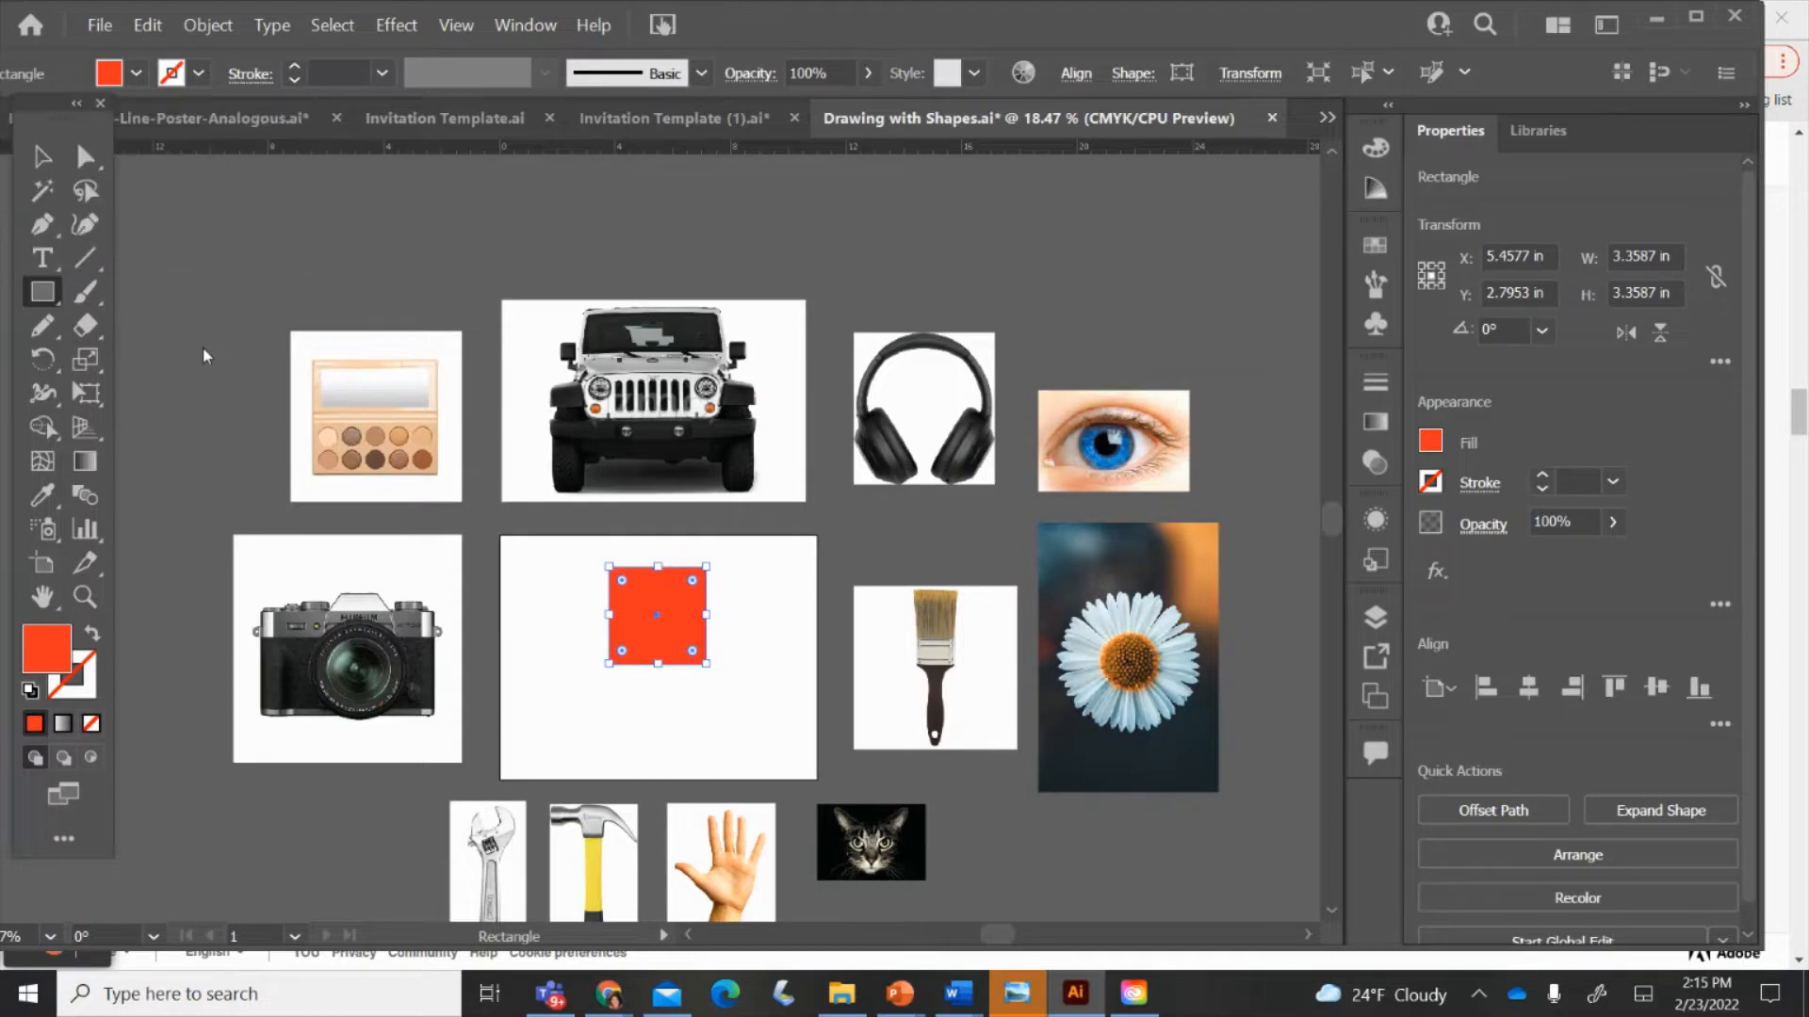
# - Round the red square's corners with Direct Selection, giving the upper-right corner a larger radius of about 1.76 in
pyautogui.click(85, 162)
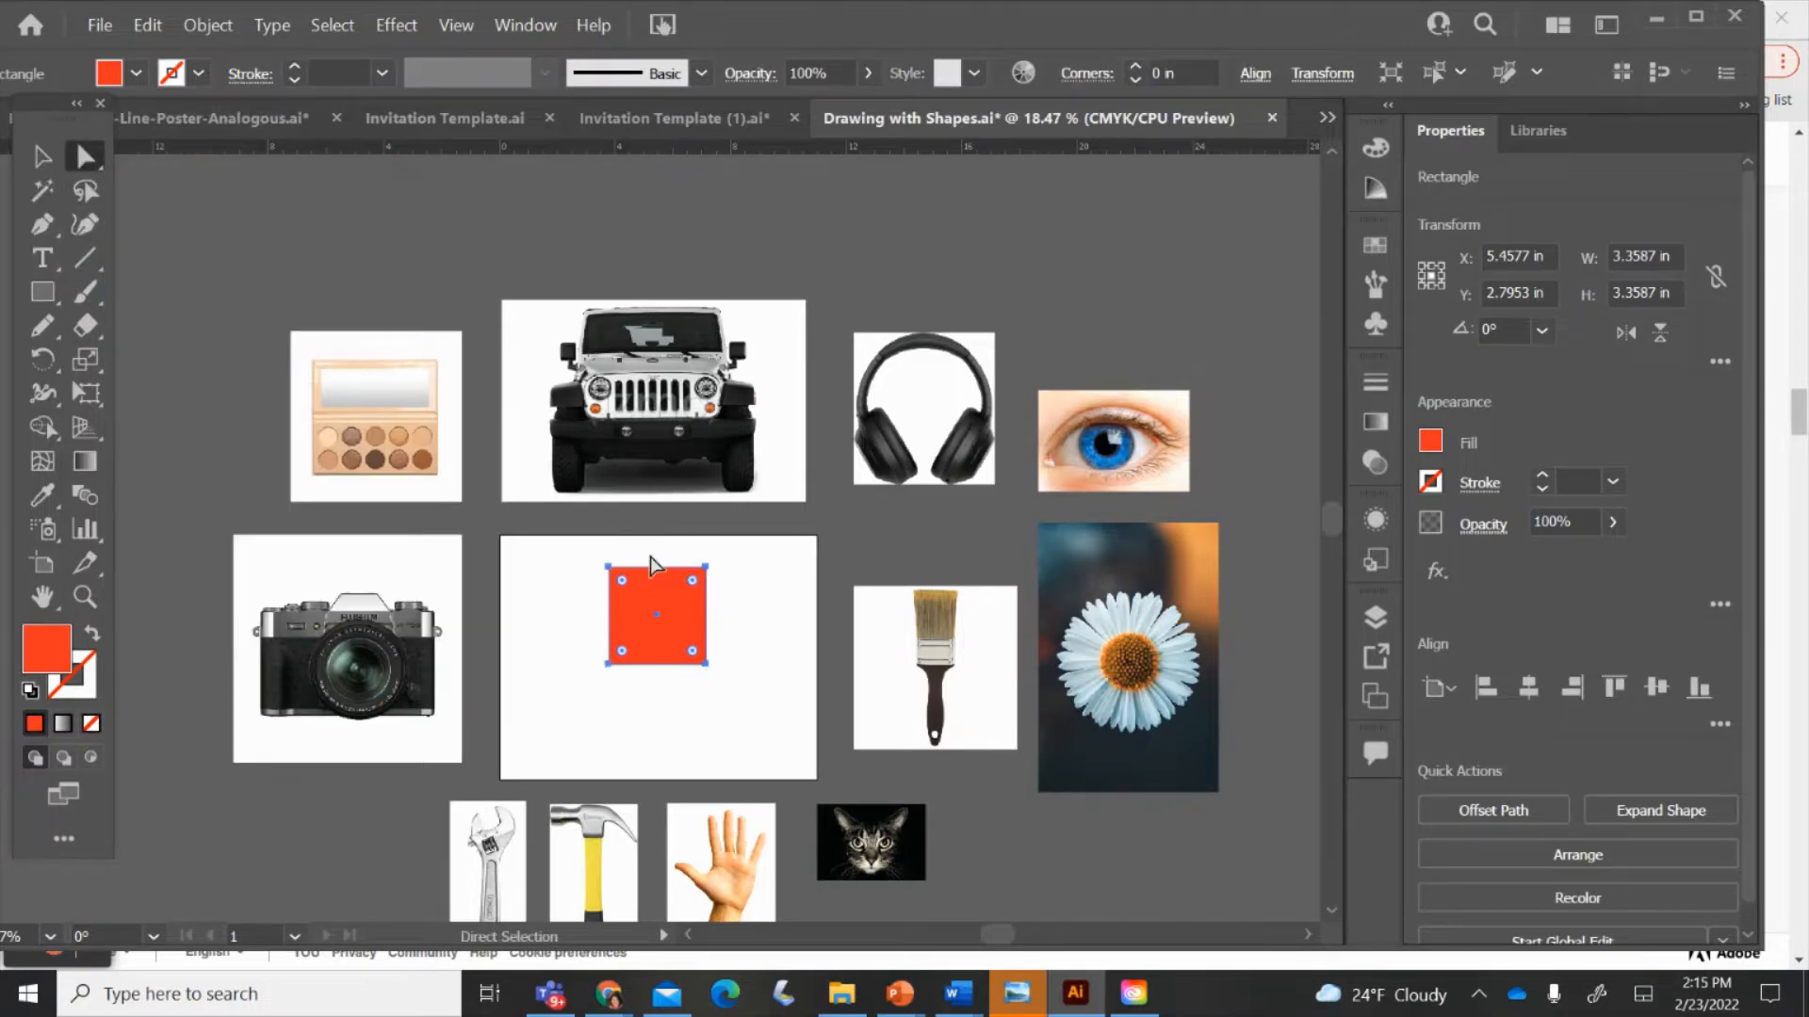
pyautogui.moveTo(621, 578); pyautogui.dragTo(641, 592)
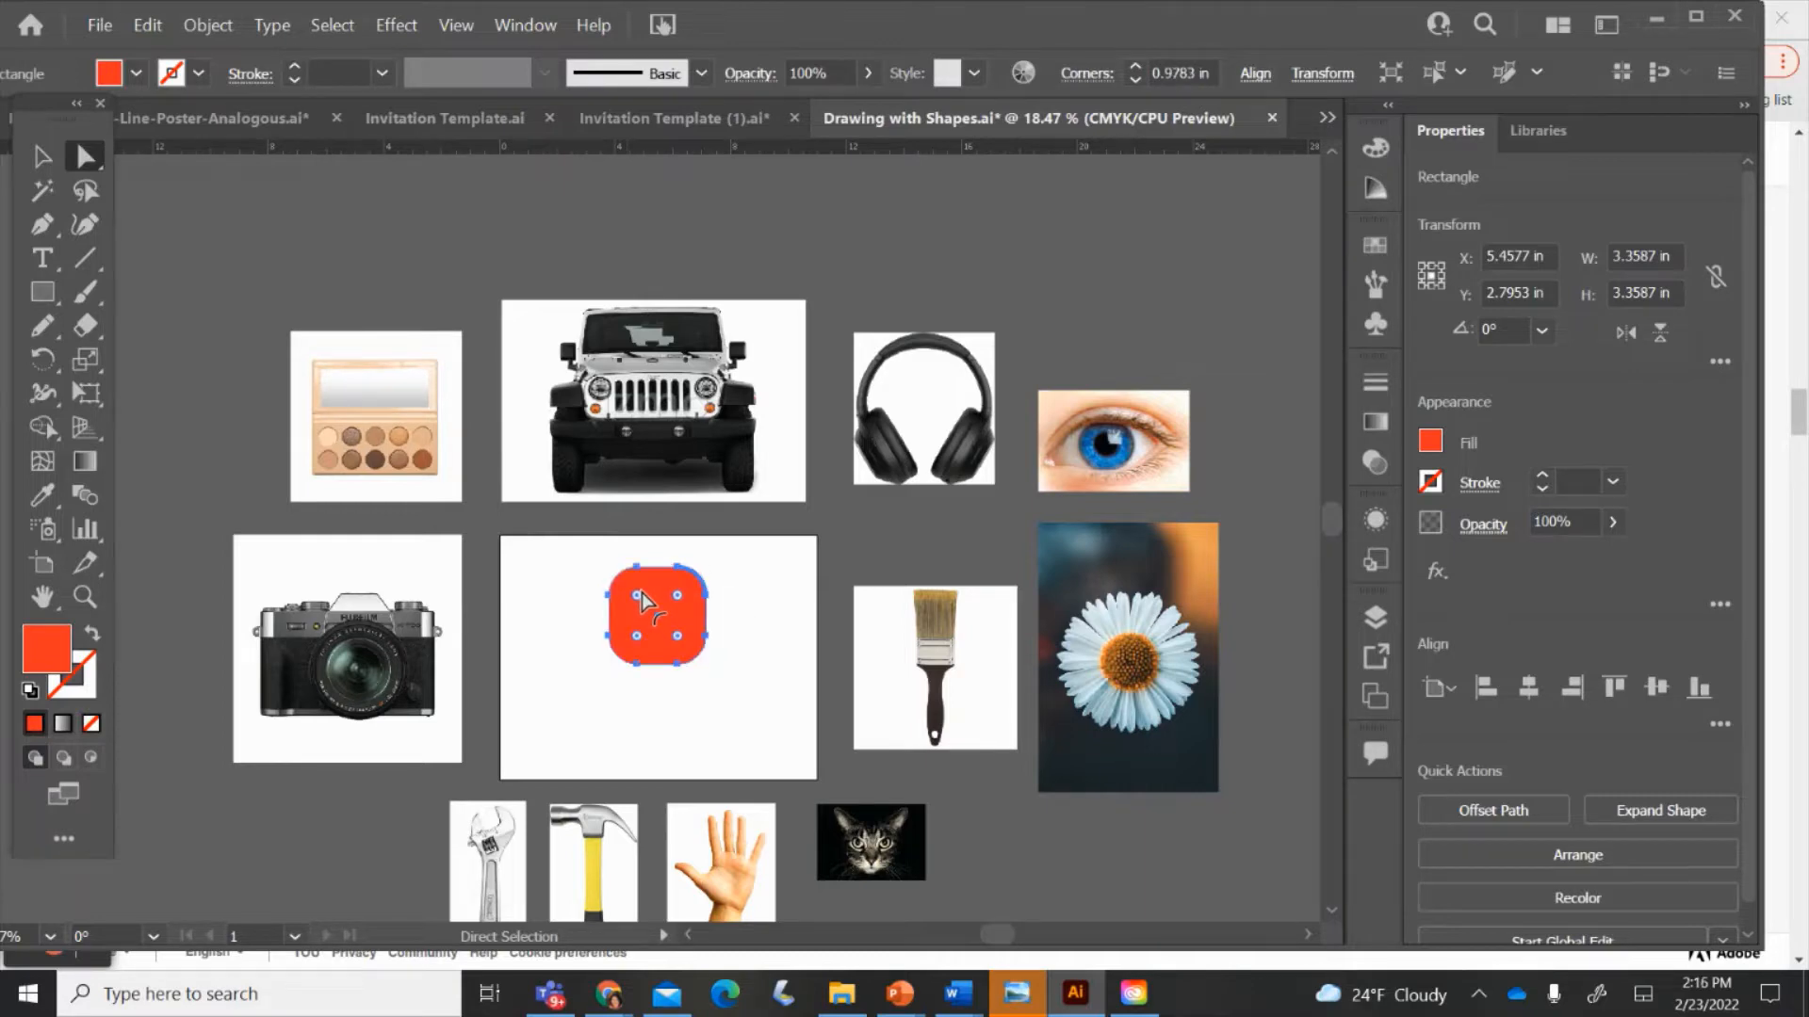
pyautogui.moveTo(634, 601)
pyautogui.mouseDown()
pyautogui.moveTo(701, 591)
pyautogui.moveTo(661, 625)
pyautogui.mouseUp()
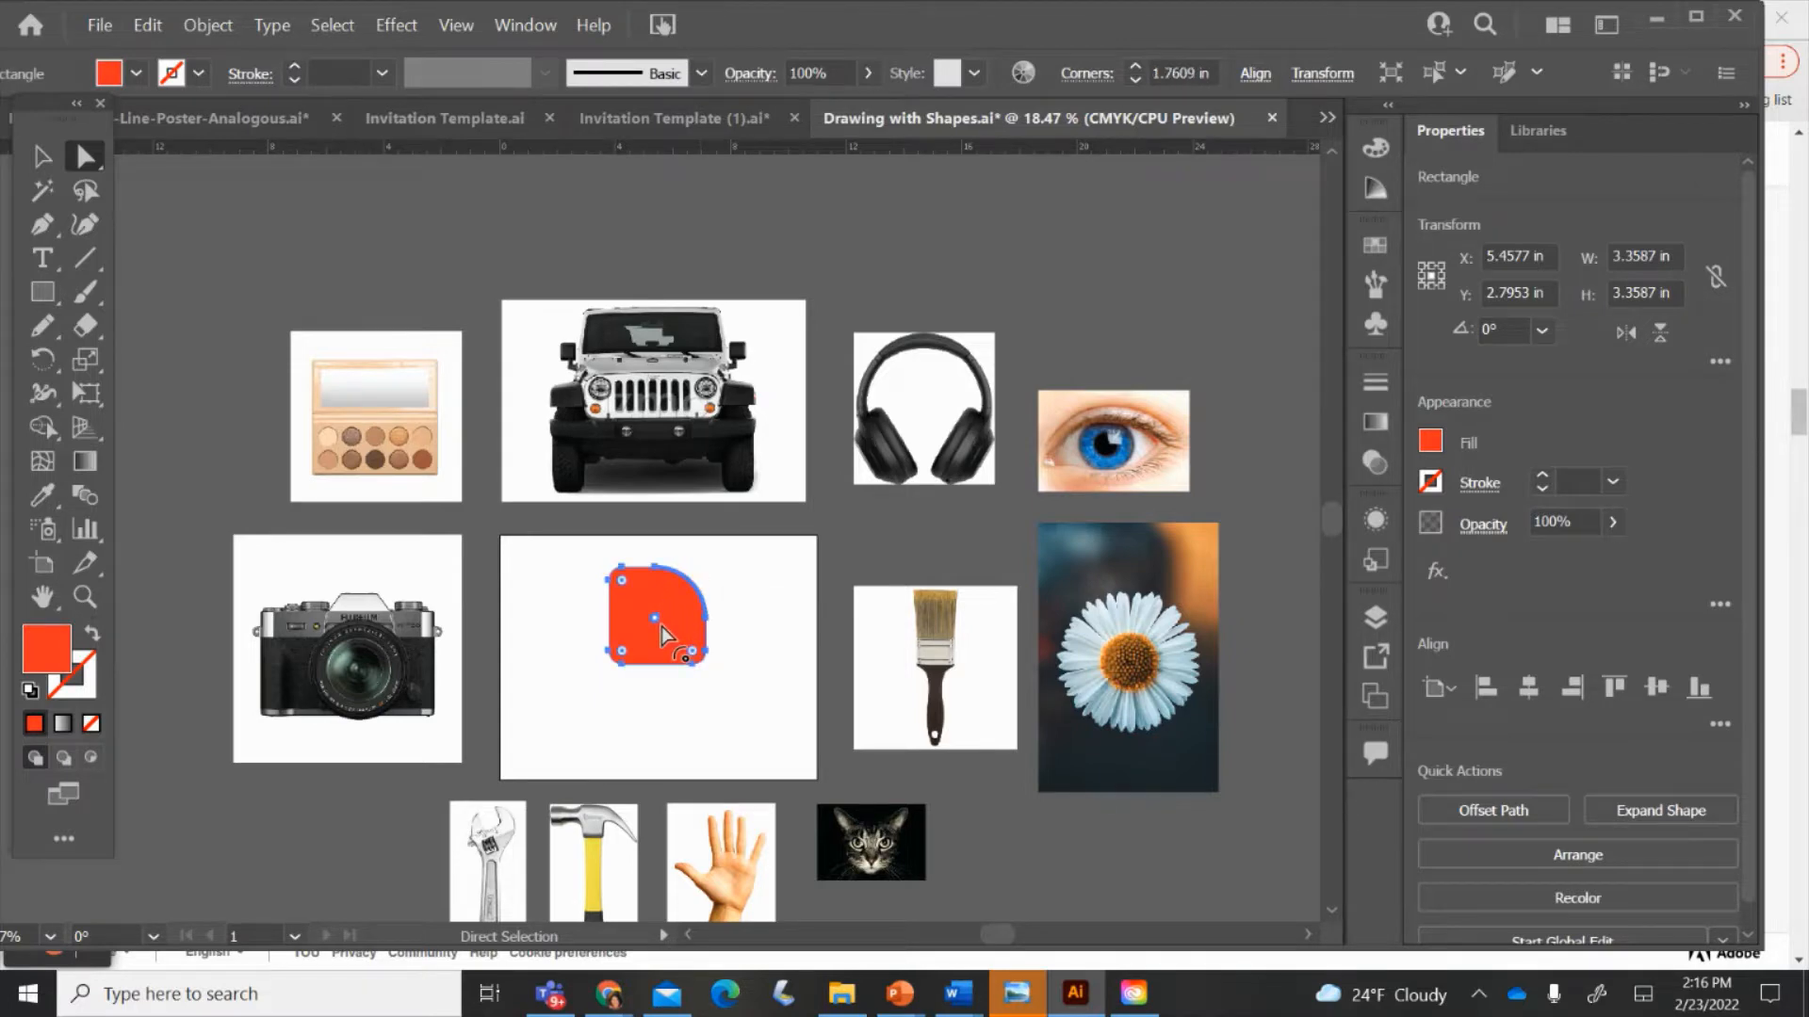
# - Pull the shape's upper-left anchor point outward so the left edge slants and the shape is about 4.6 in wide
pyautogui.click(608, 581)
pyautogui.moveTo(607, 584); pyautogui.dragTo(572, 575)
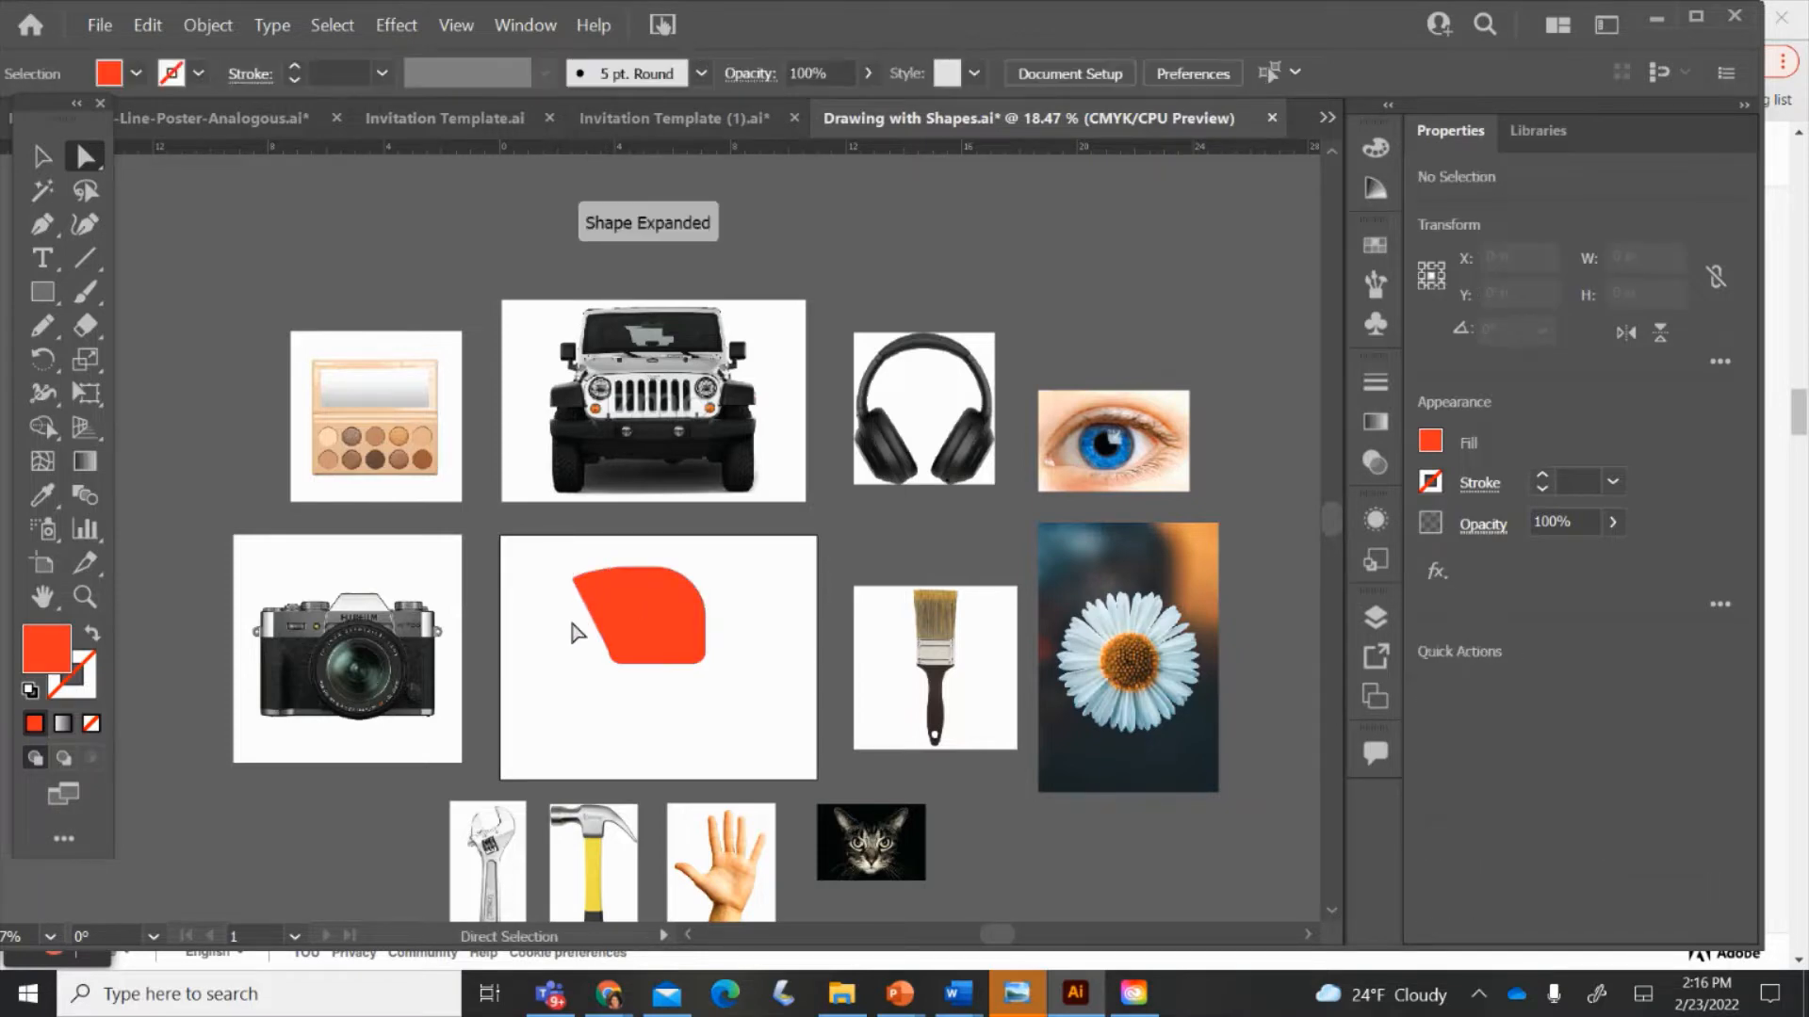
pyautogui.rightClick(636, 605)
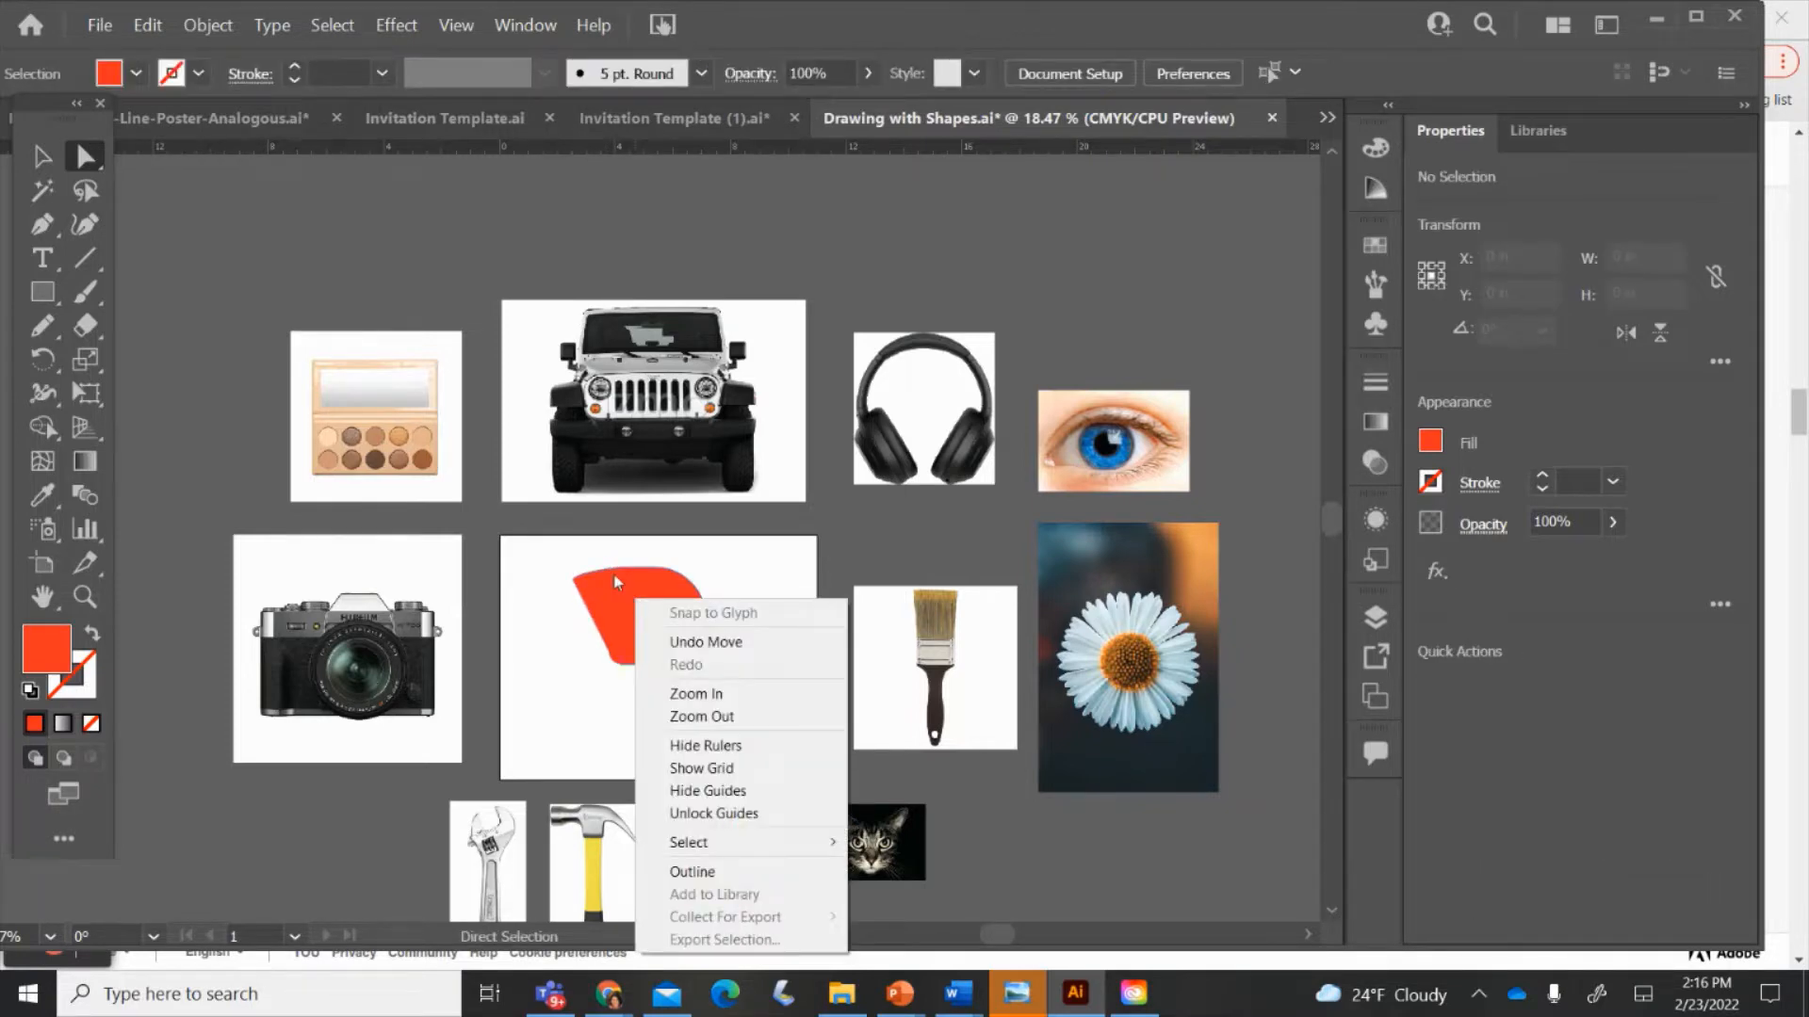
pyautogui.click(613, 575)
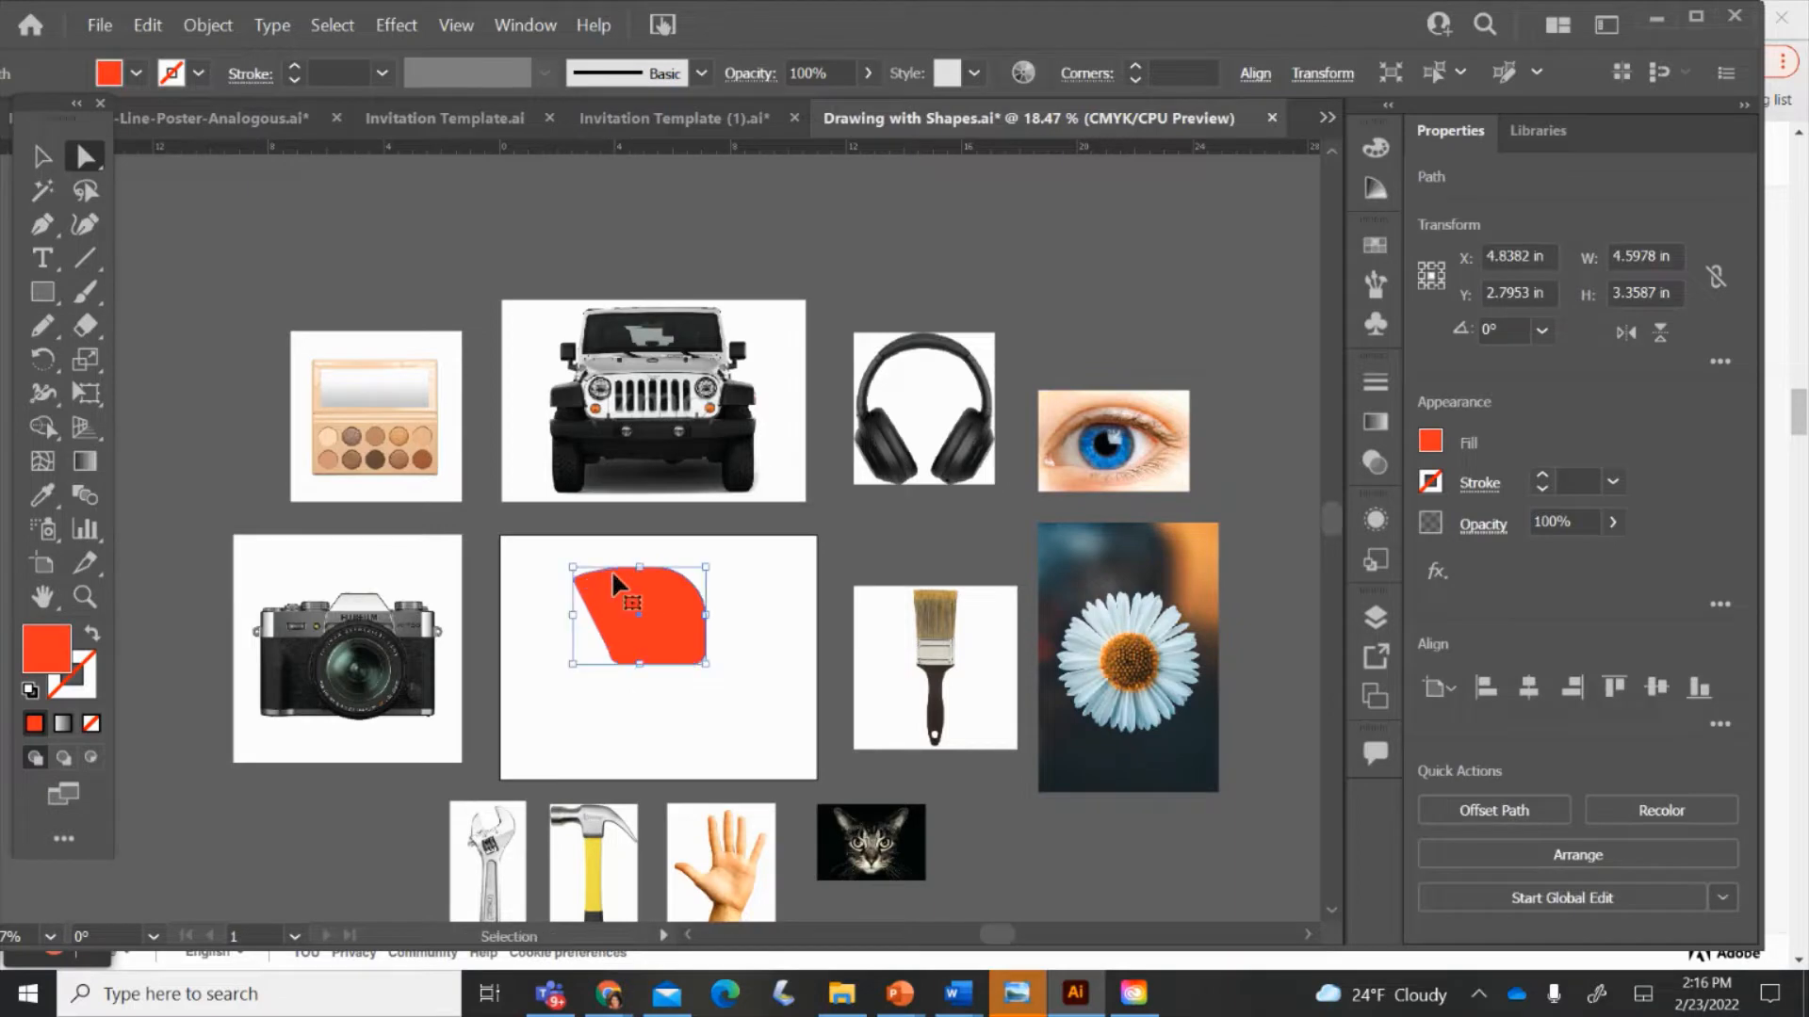
# - Soften the red shape's pointed upper-left corner with the Smooth tool
pyautogui.hotkey('ctrl', '=')
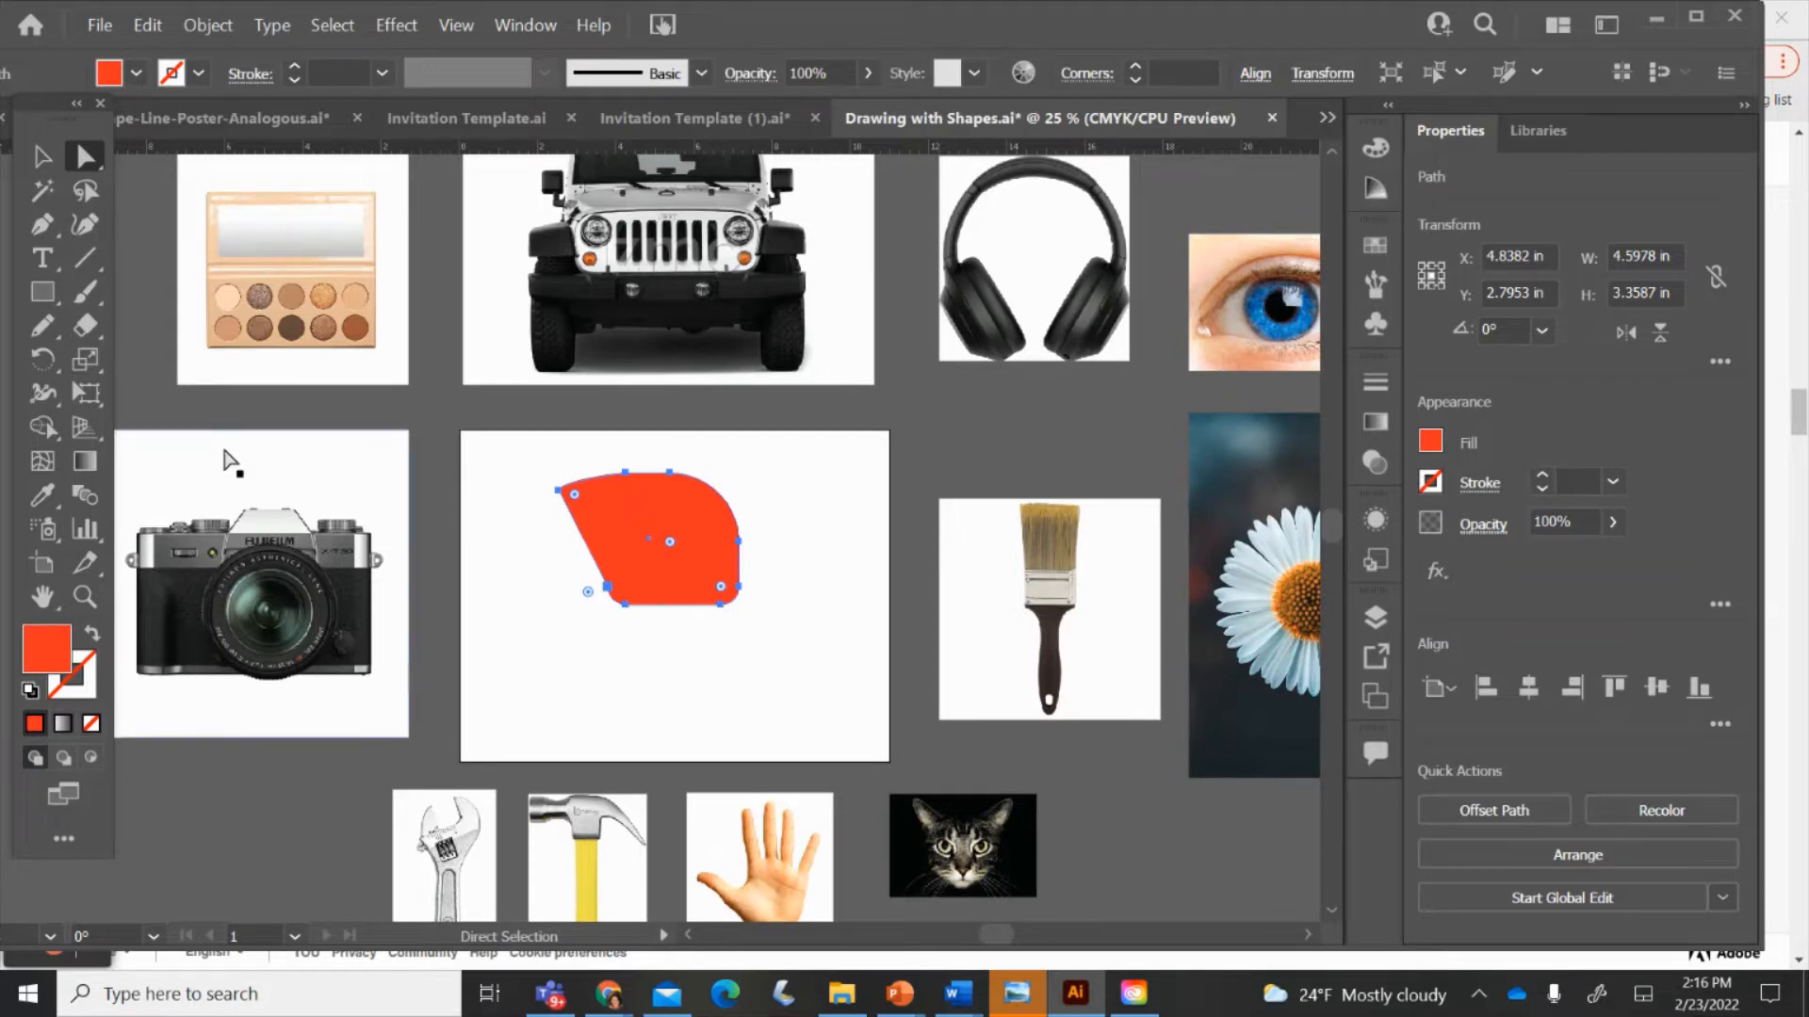
pyautogui.click(40, 337)
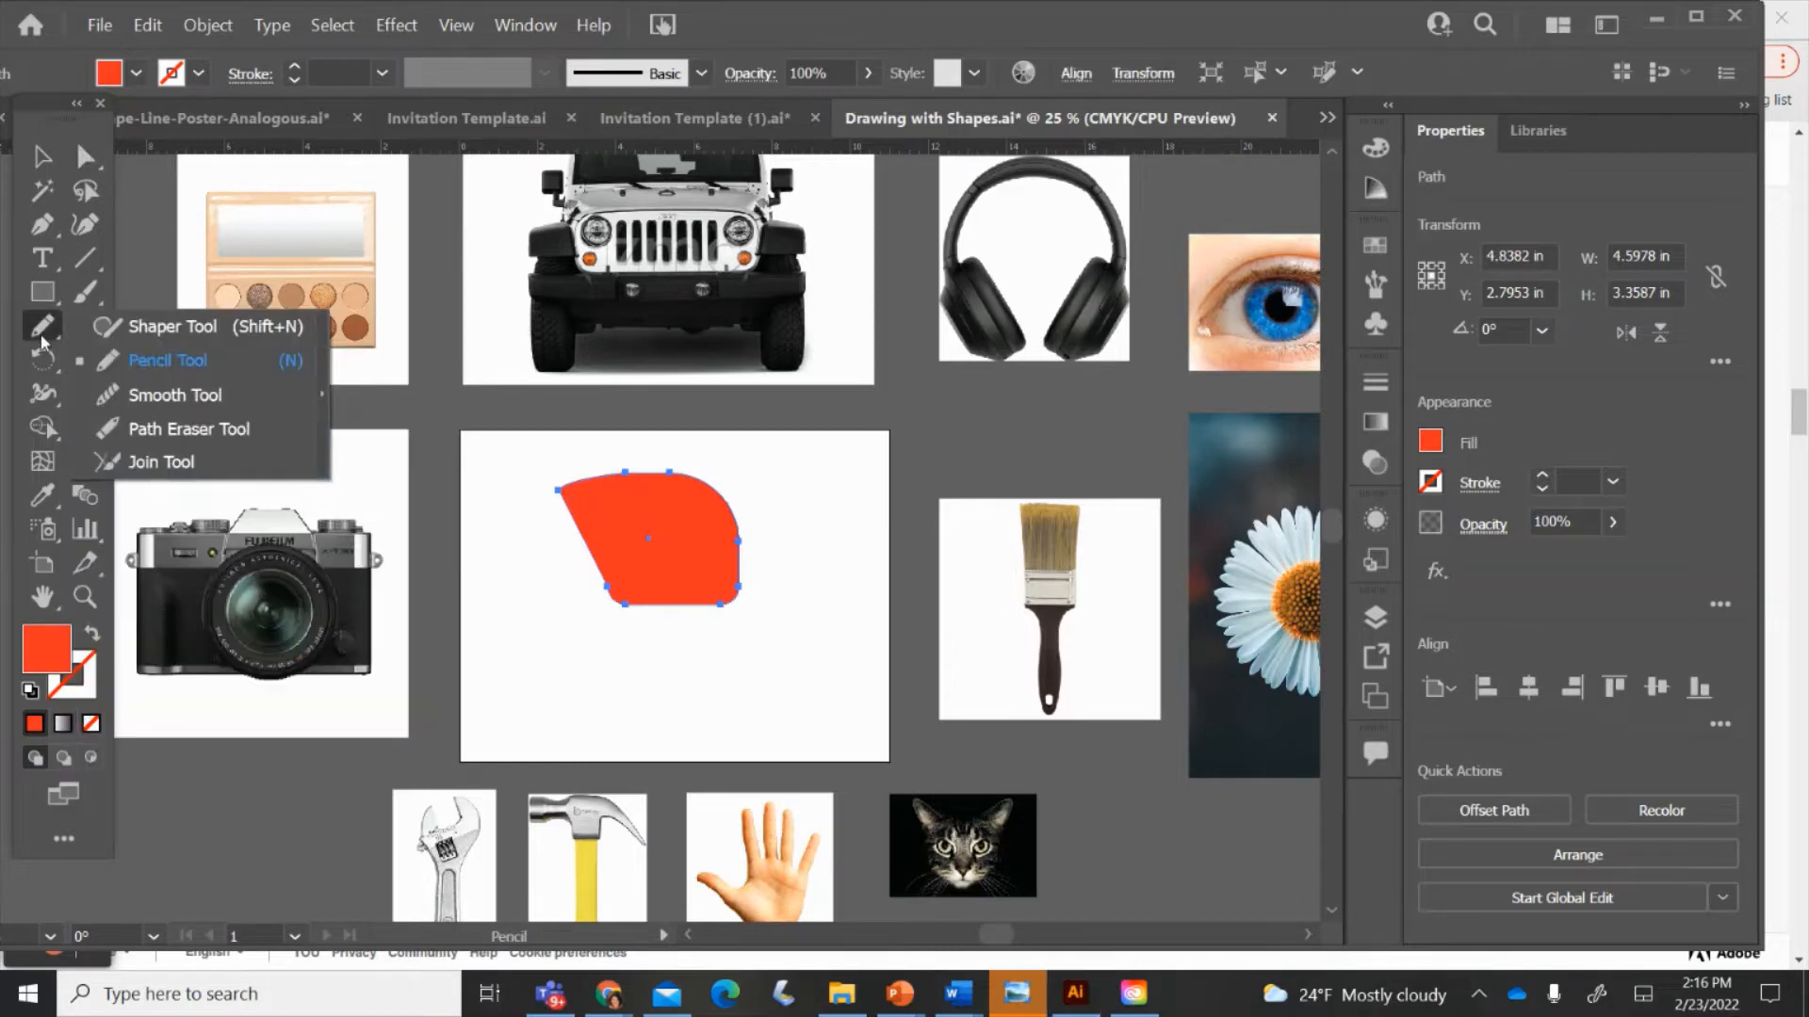
pyautogui.click(123, 395)
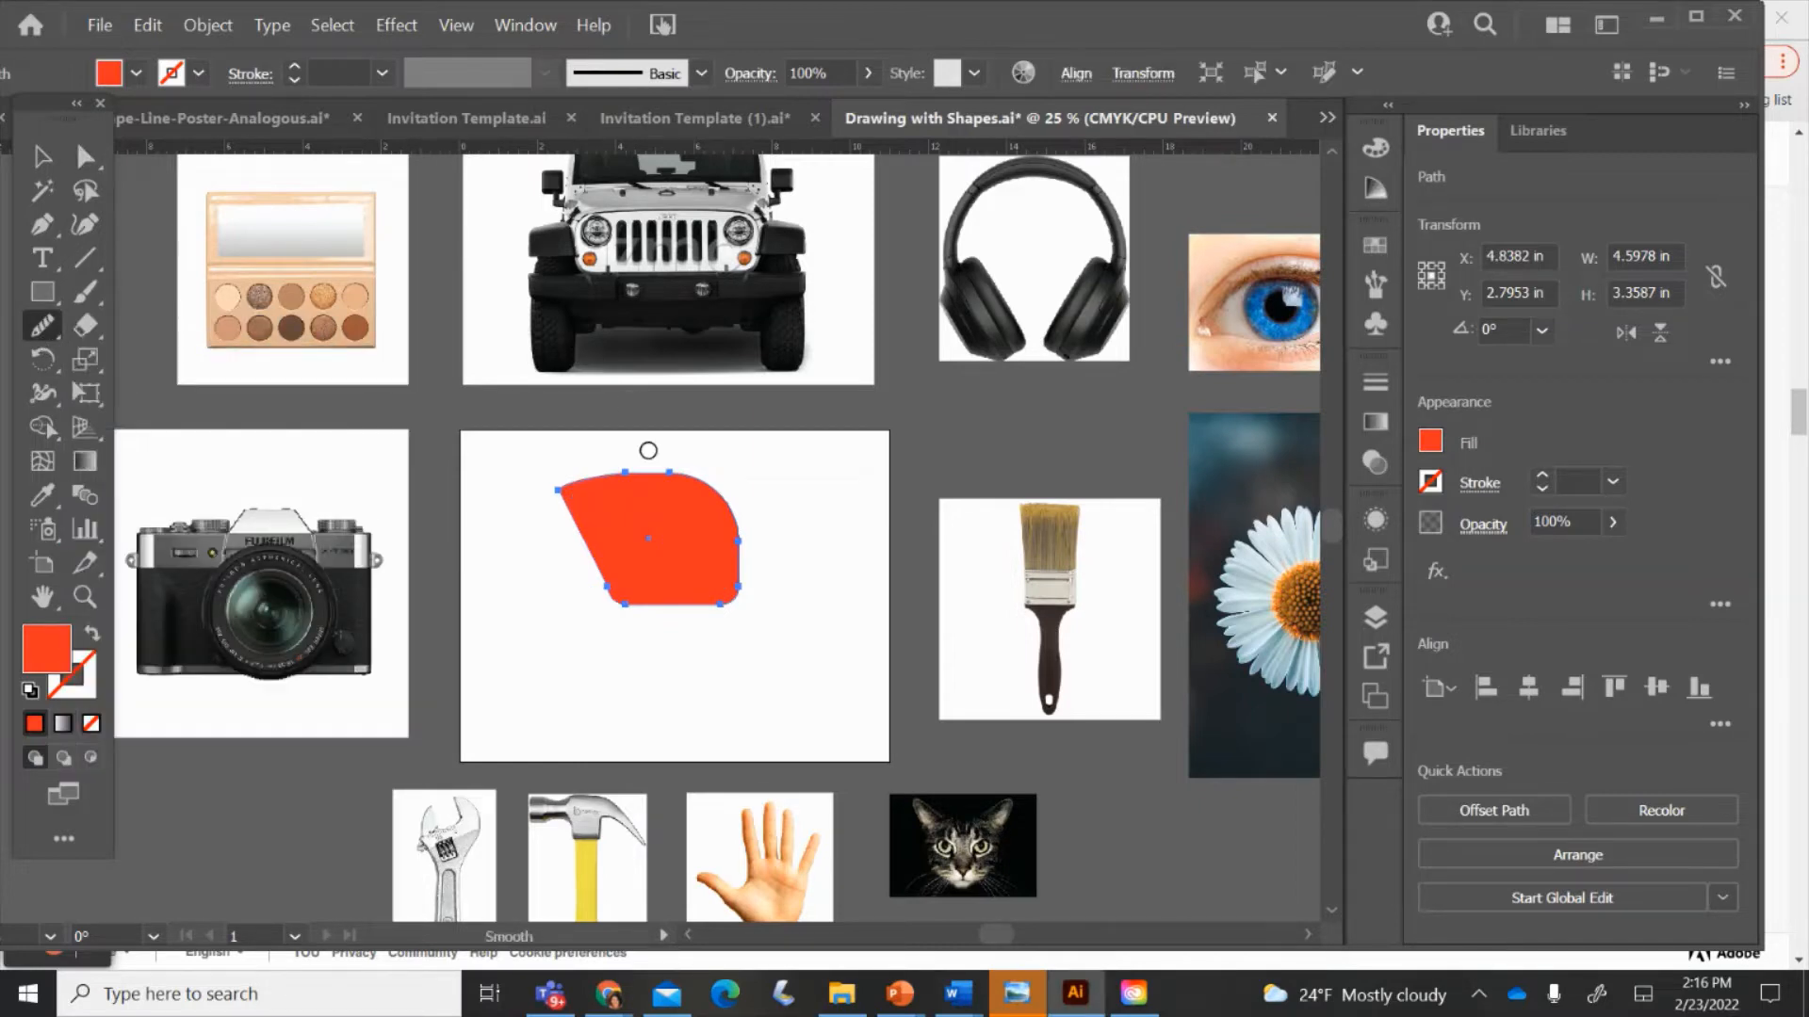
pyautogui.moveTo(650, 478)
pyautogui.mouseDown()
pyautogui.moveTo(550, 477)
pyautogui.moveTo(681, 470)
pyautogui.moveTo(458, 487)
pyautogui.mouseUp()
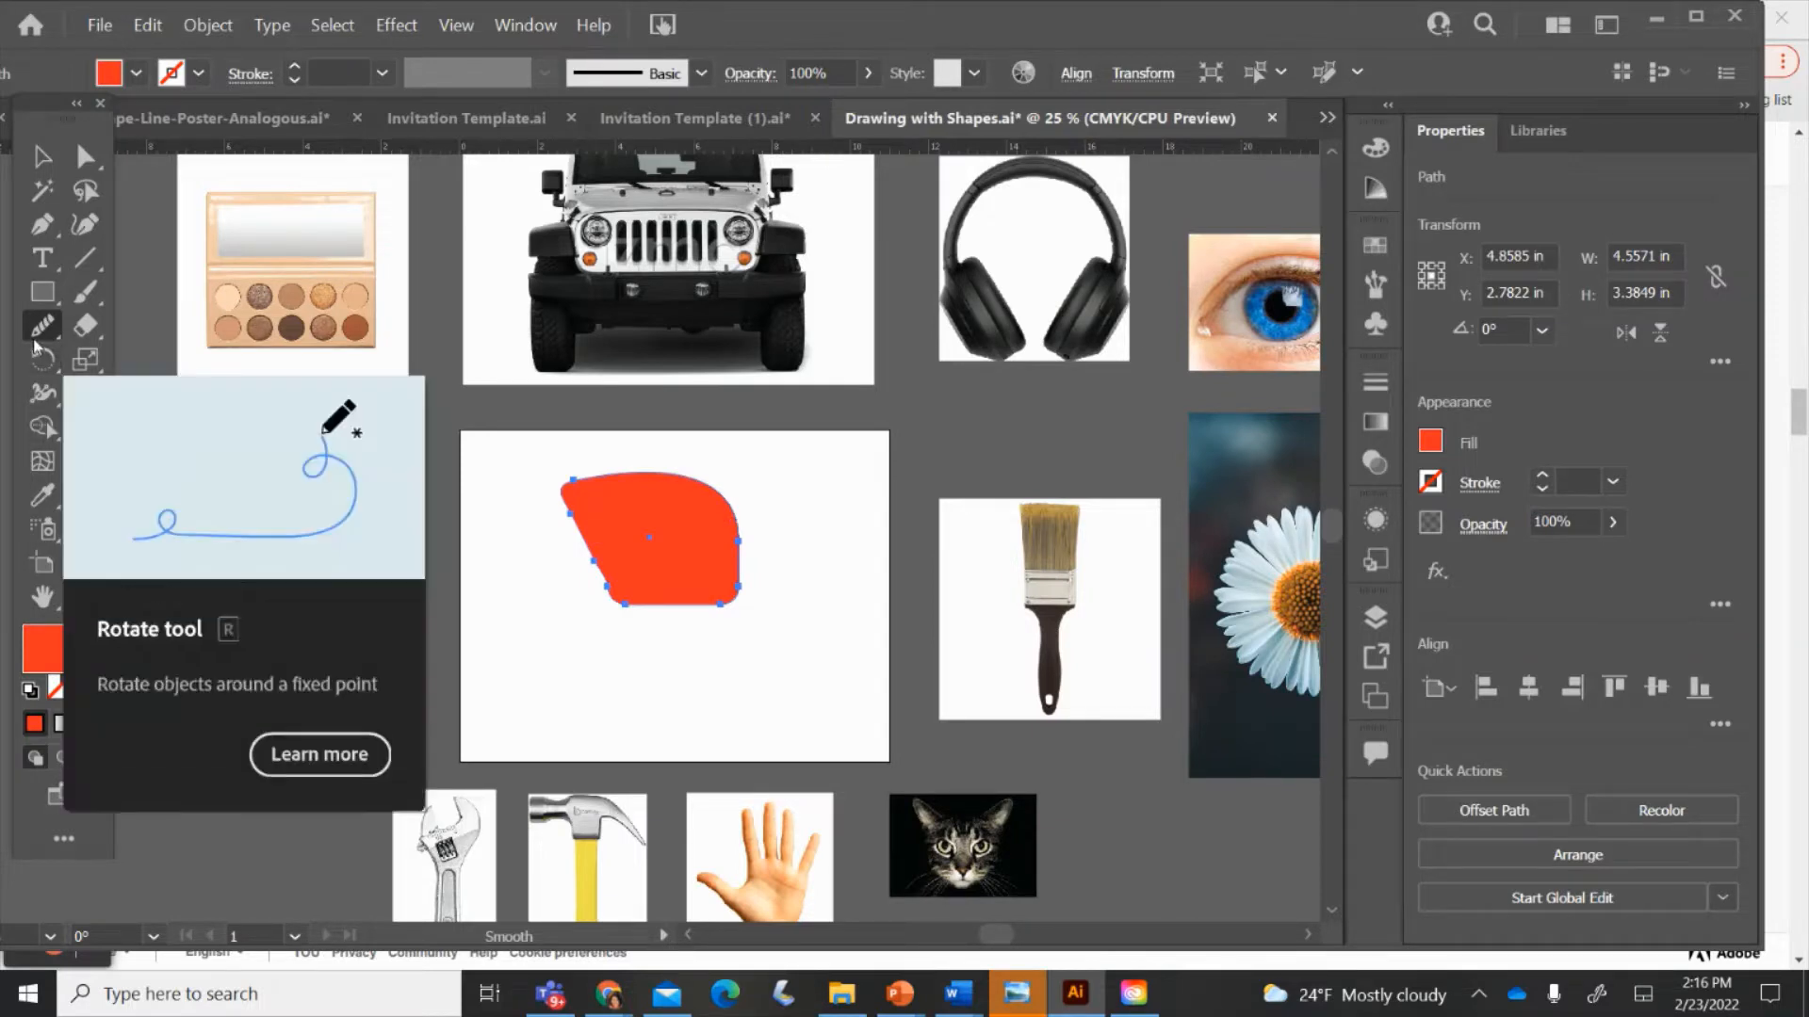
# - Erase the rounded upper-right part of the red shape with the Eraser tool, leaving a diagonal edge
pyautogui.click(77, 336)
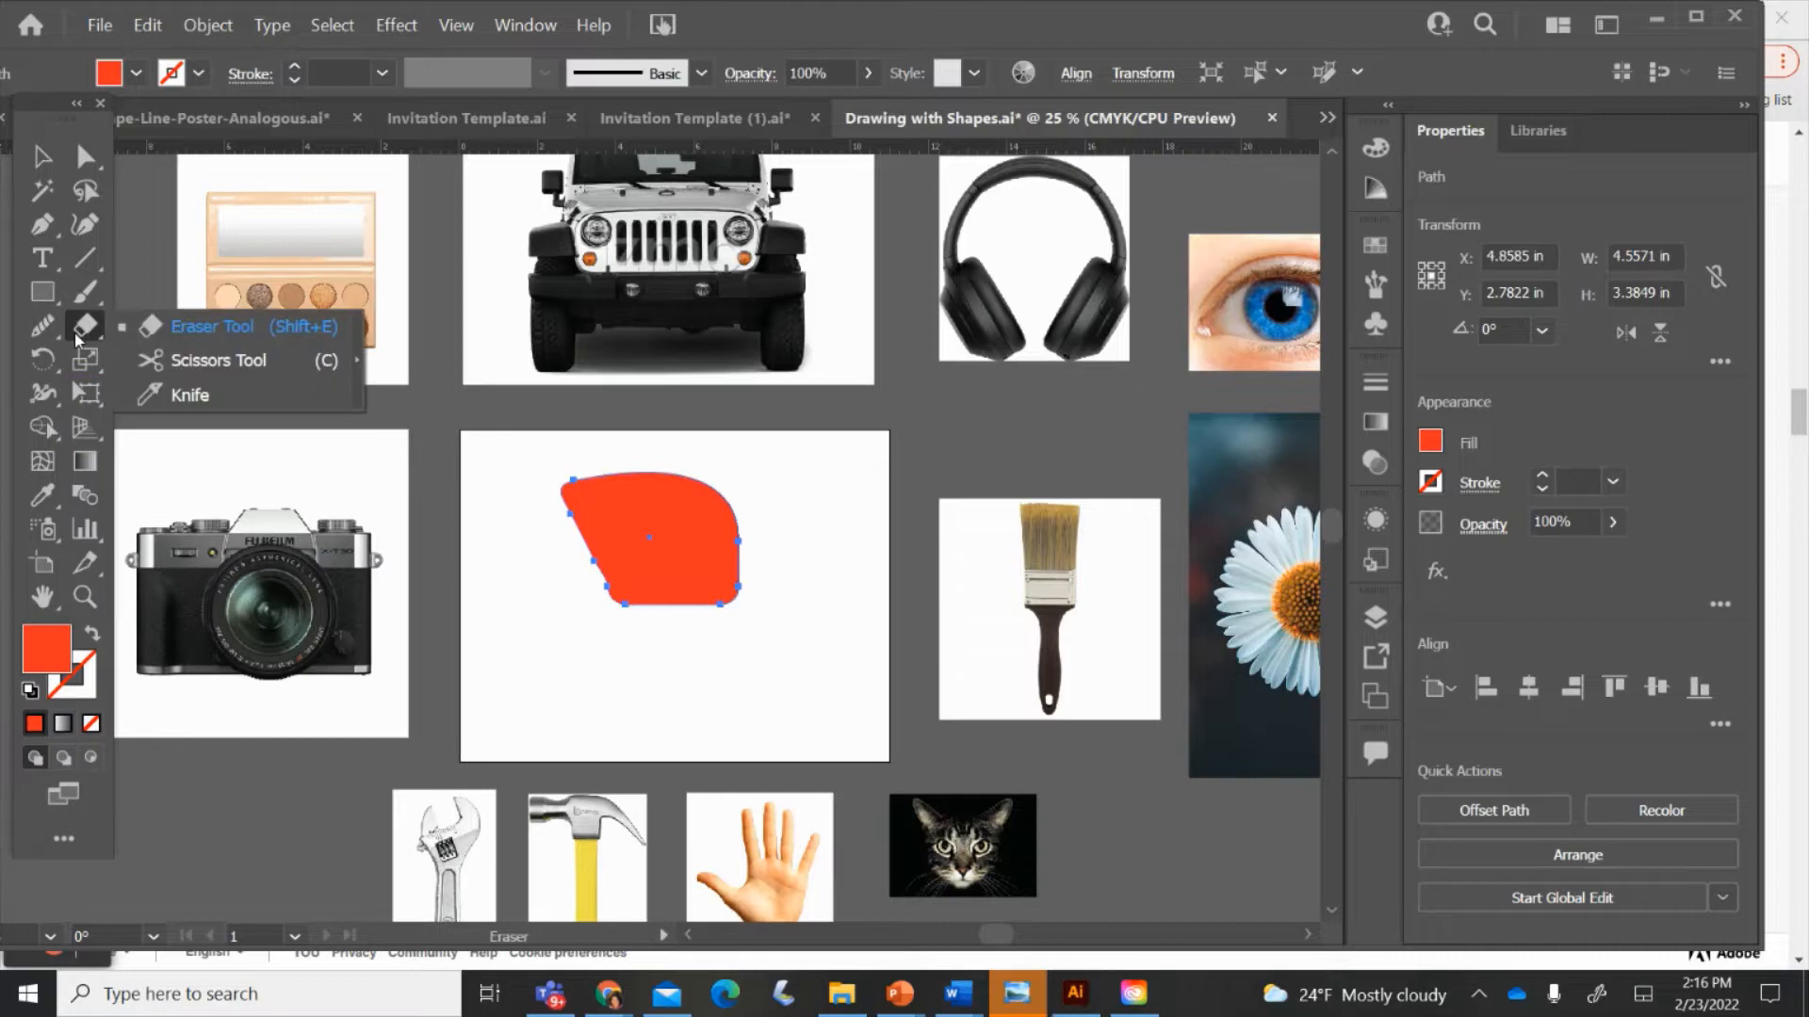
pyautogui.click(746, 477)
pyautogui.moveTo(746, 476)
pyautogui.mouseDown()
pyautogui.moveTo(731, 501)
pyautogui.moveTo(786, 591)
pyautogui.mouseUp()
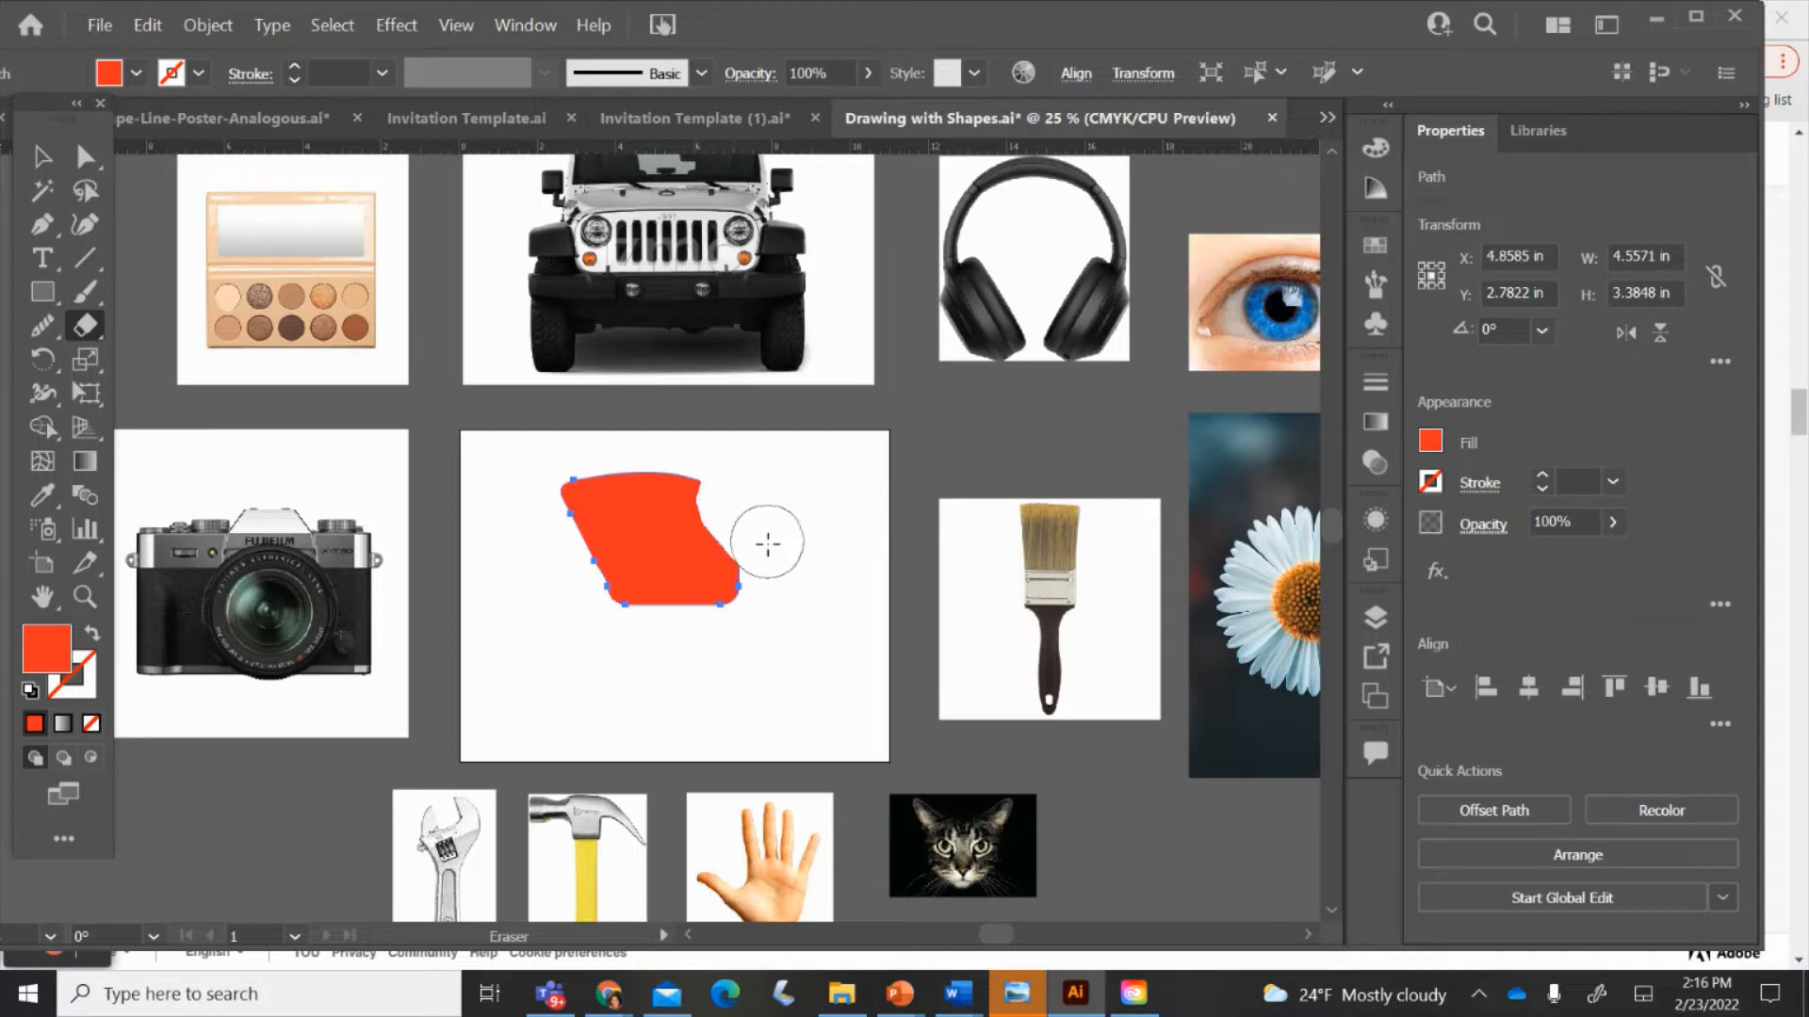
pyautogui.moveTo(723, 502); pyautogui.dragTo(669, 443)
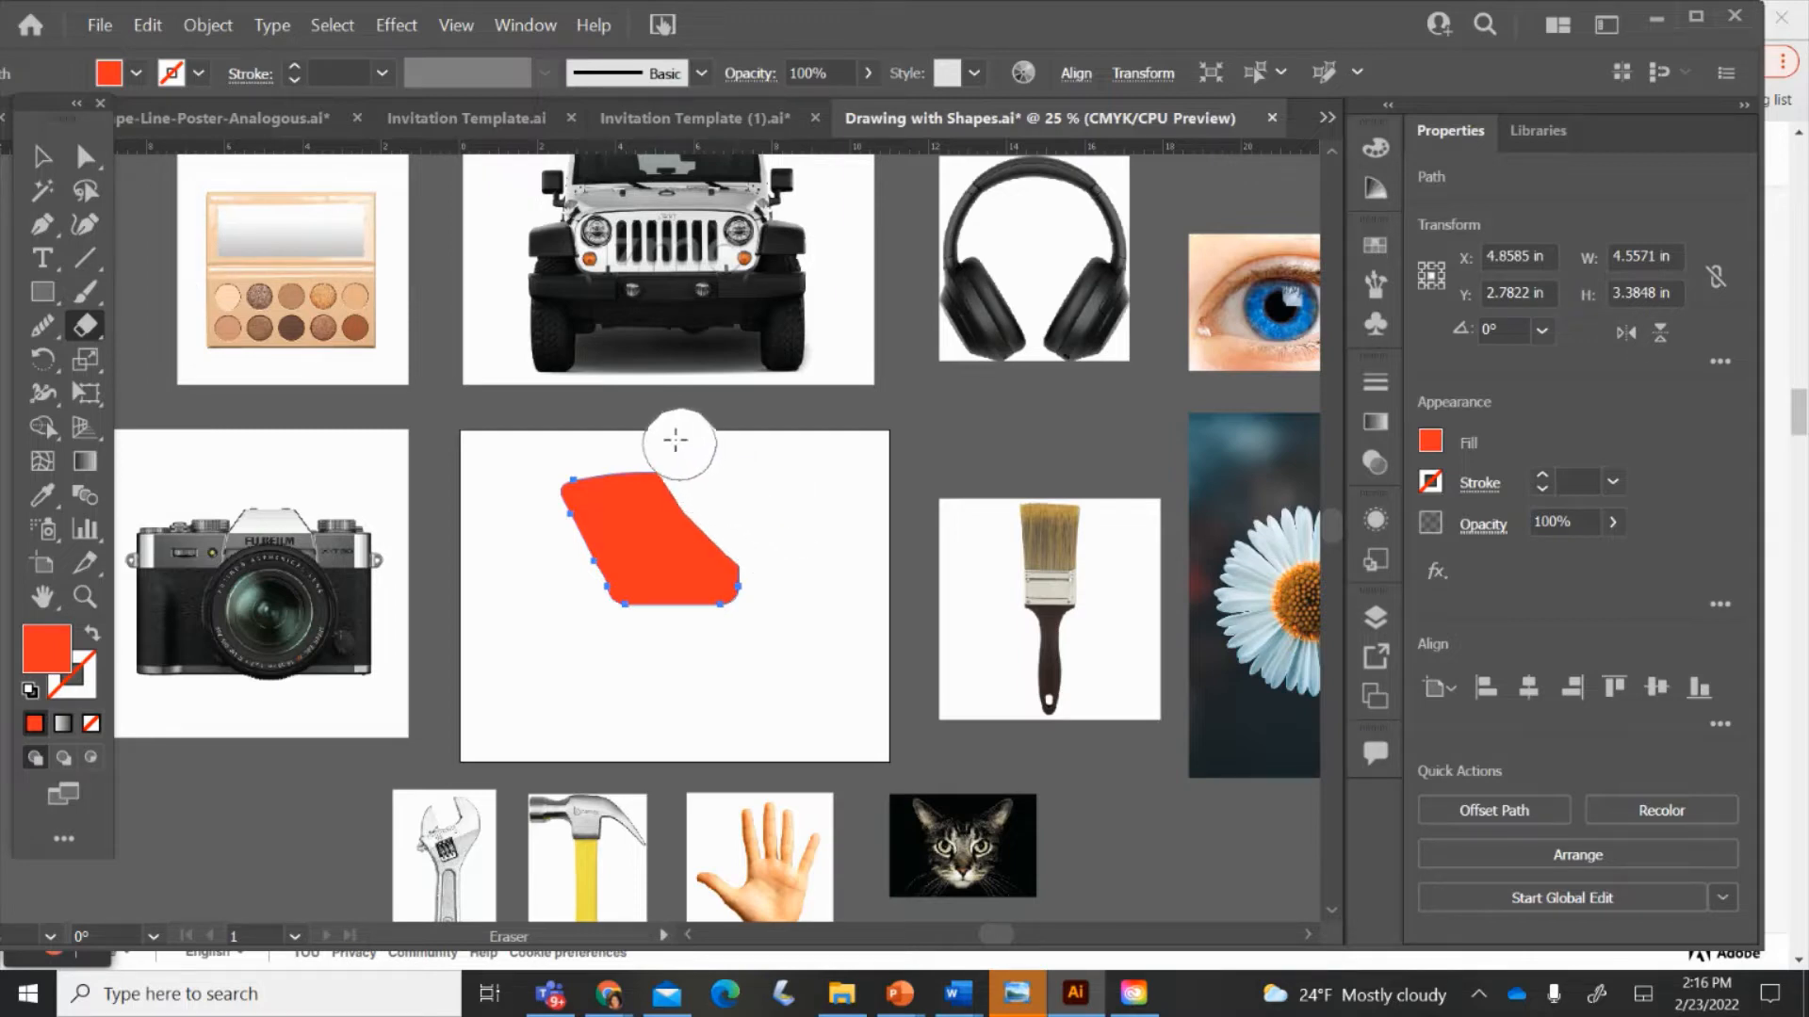
# - Reduce the eraser's brush size by six increments
pyautogui.press('[')
pyautogui.press('[')
pyautogui.press('[')
pyautogui.press('[')
pyautogui.press('[')
pyautogui.press('[')
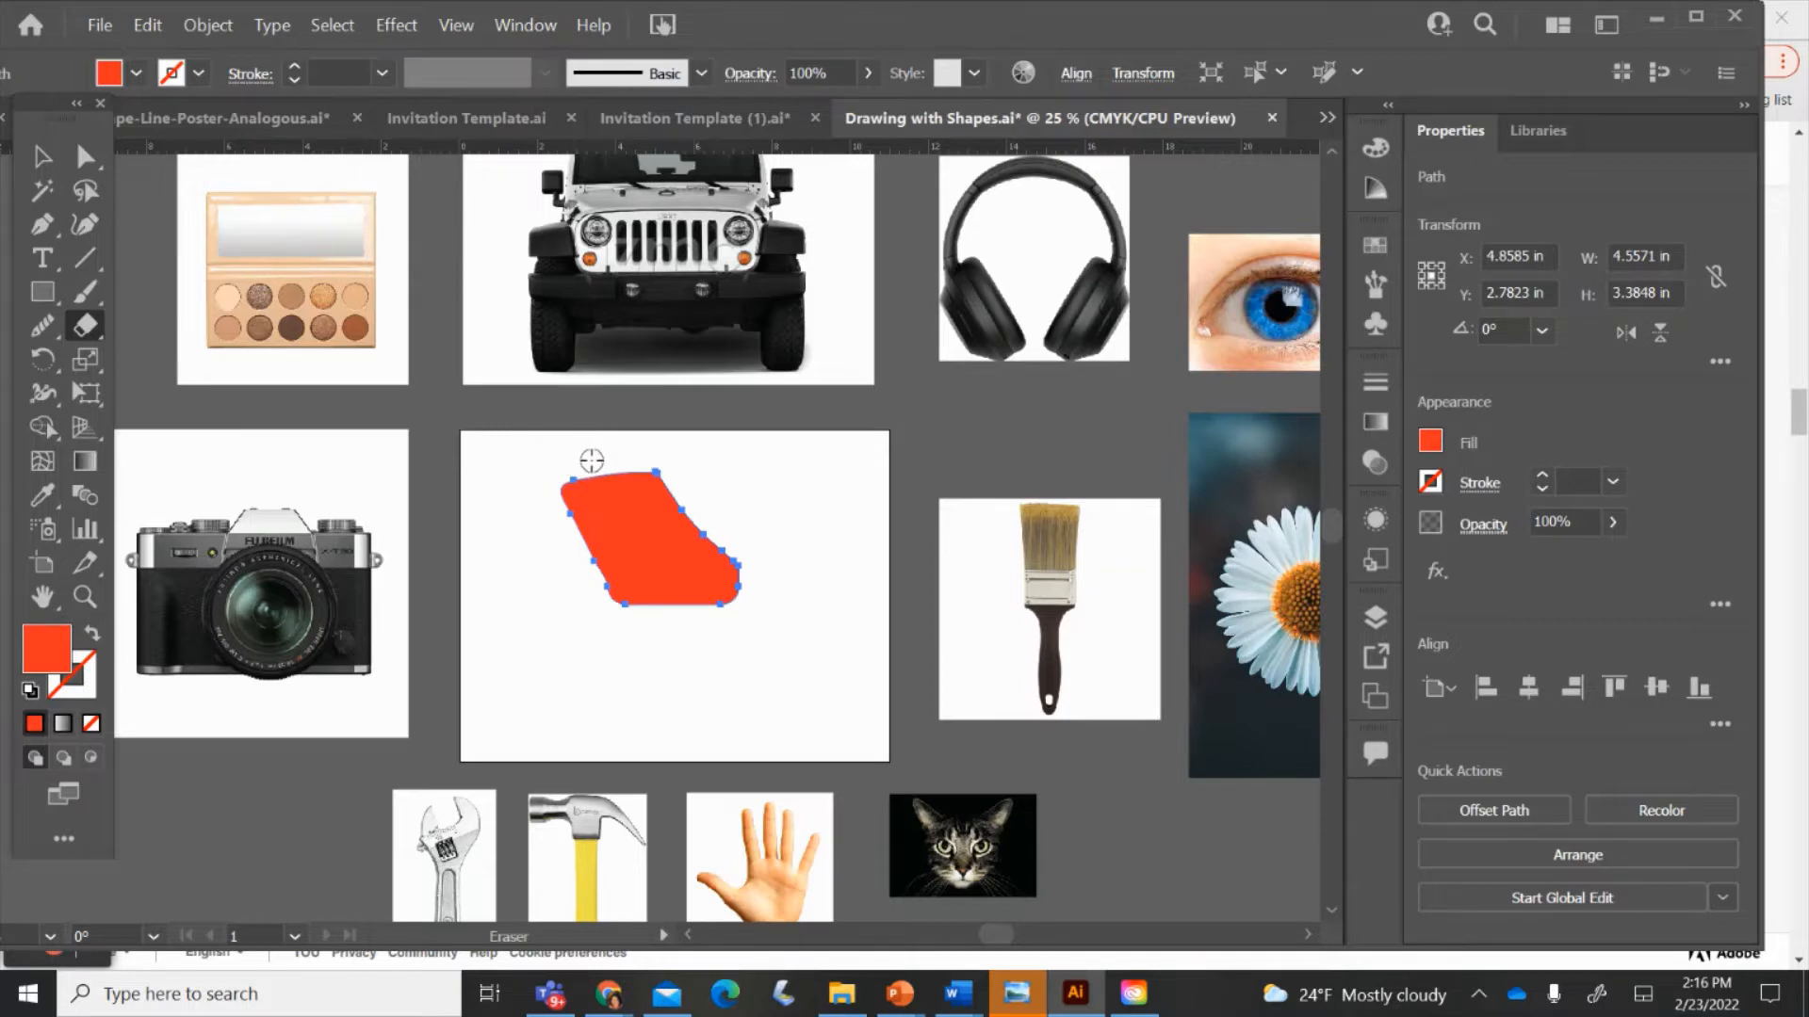
# - Erase a diagonal strip through the red shape to split it in two, and smooth the narrow left piece's cut edge
pyautogui.moveTo(592, 460); pyautogui.dragTo(663, 639)
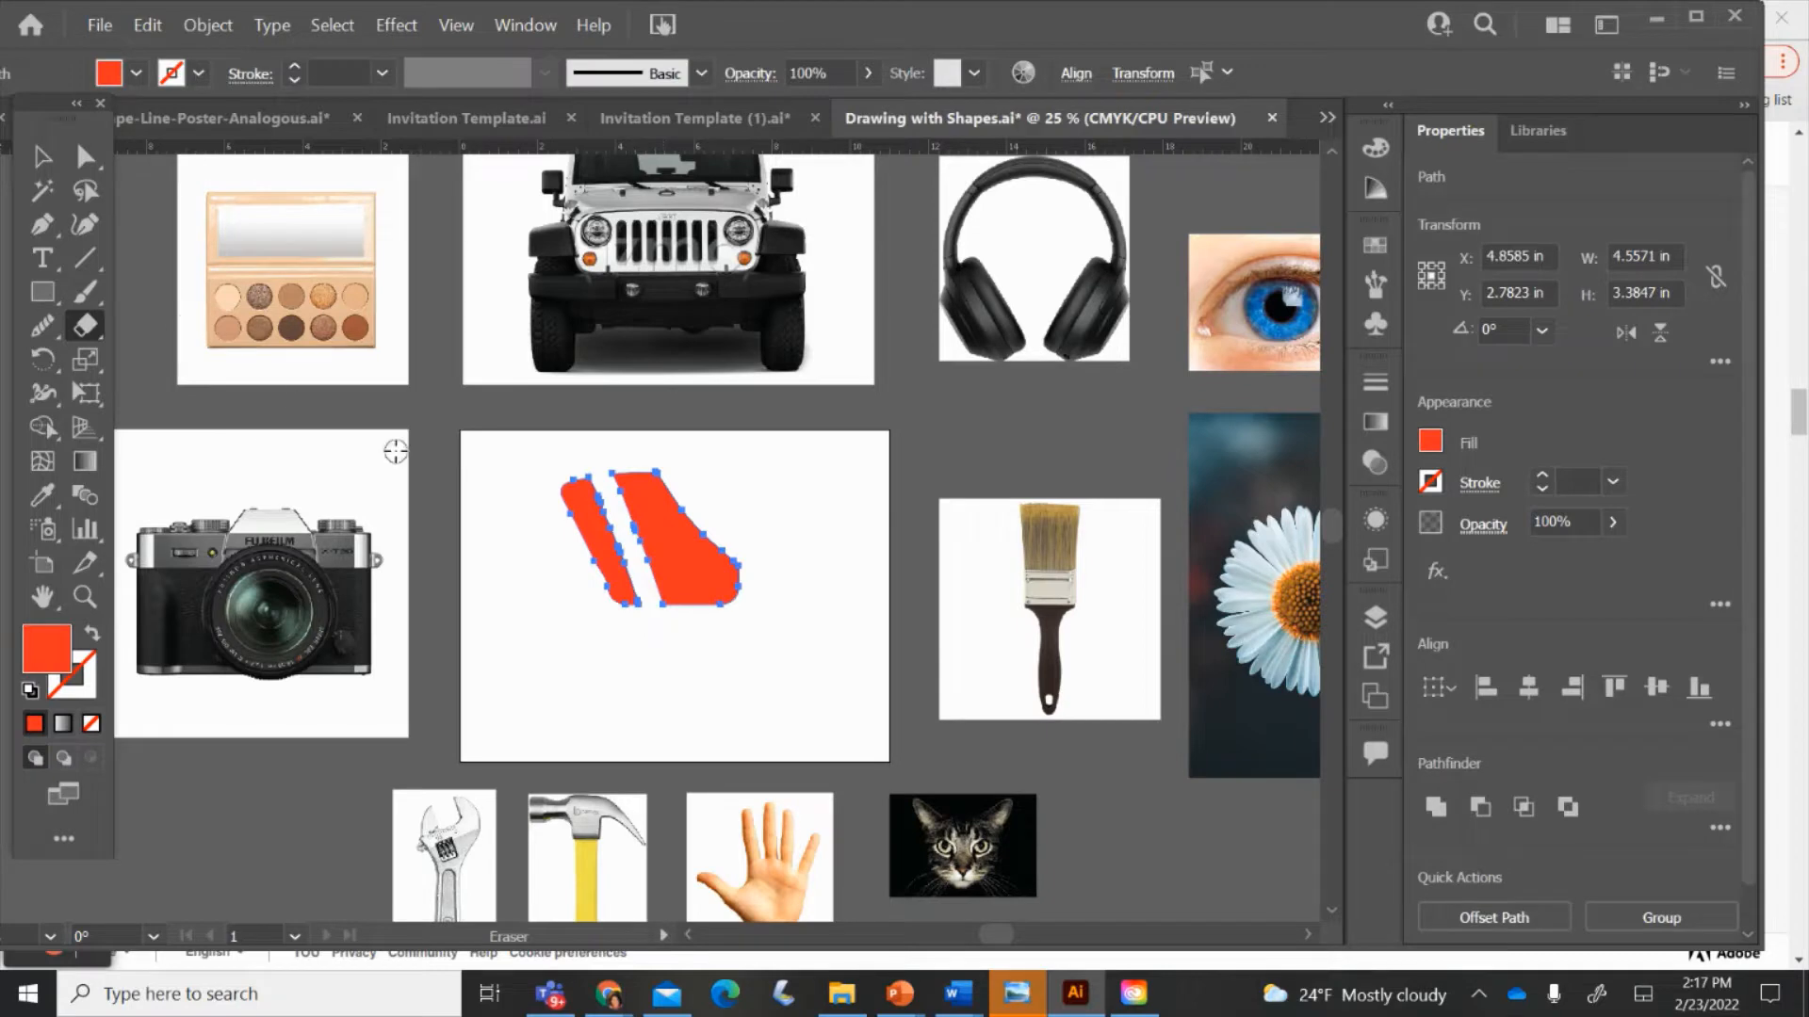
pyautogui.click(42, 329)
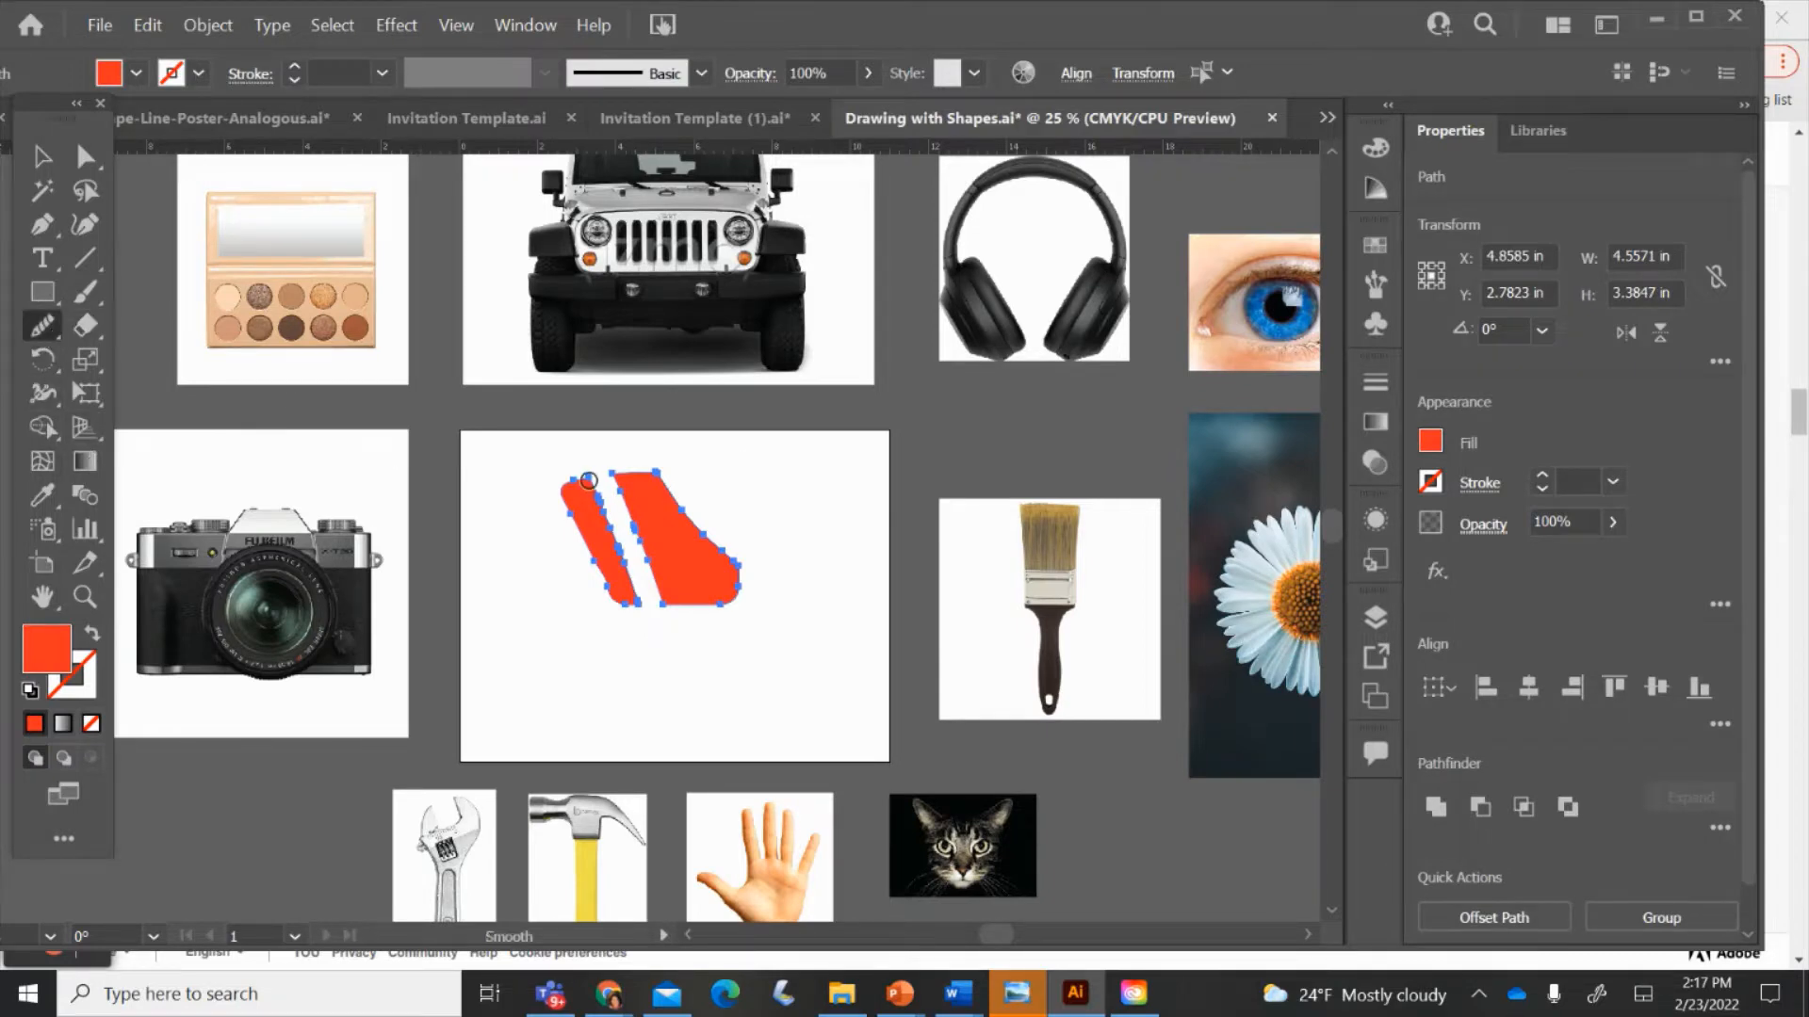
pyautogui.moveTo(649, 600)
pyautogui.mouseDown()
pyautogui.moveTo(616, 536)
pyautogui.moveTo(638, 625)
pyautogui.mouseUp()
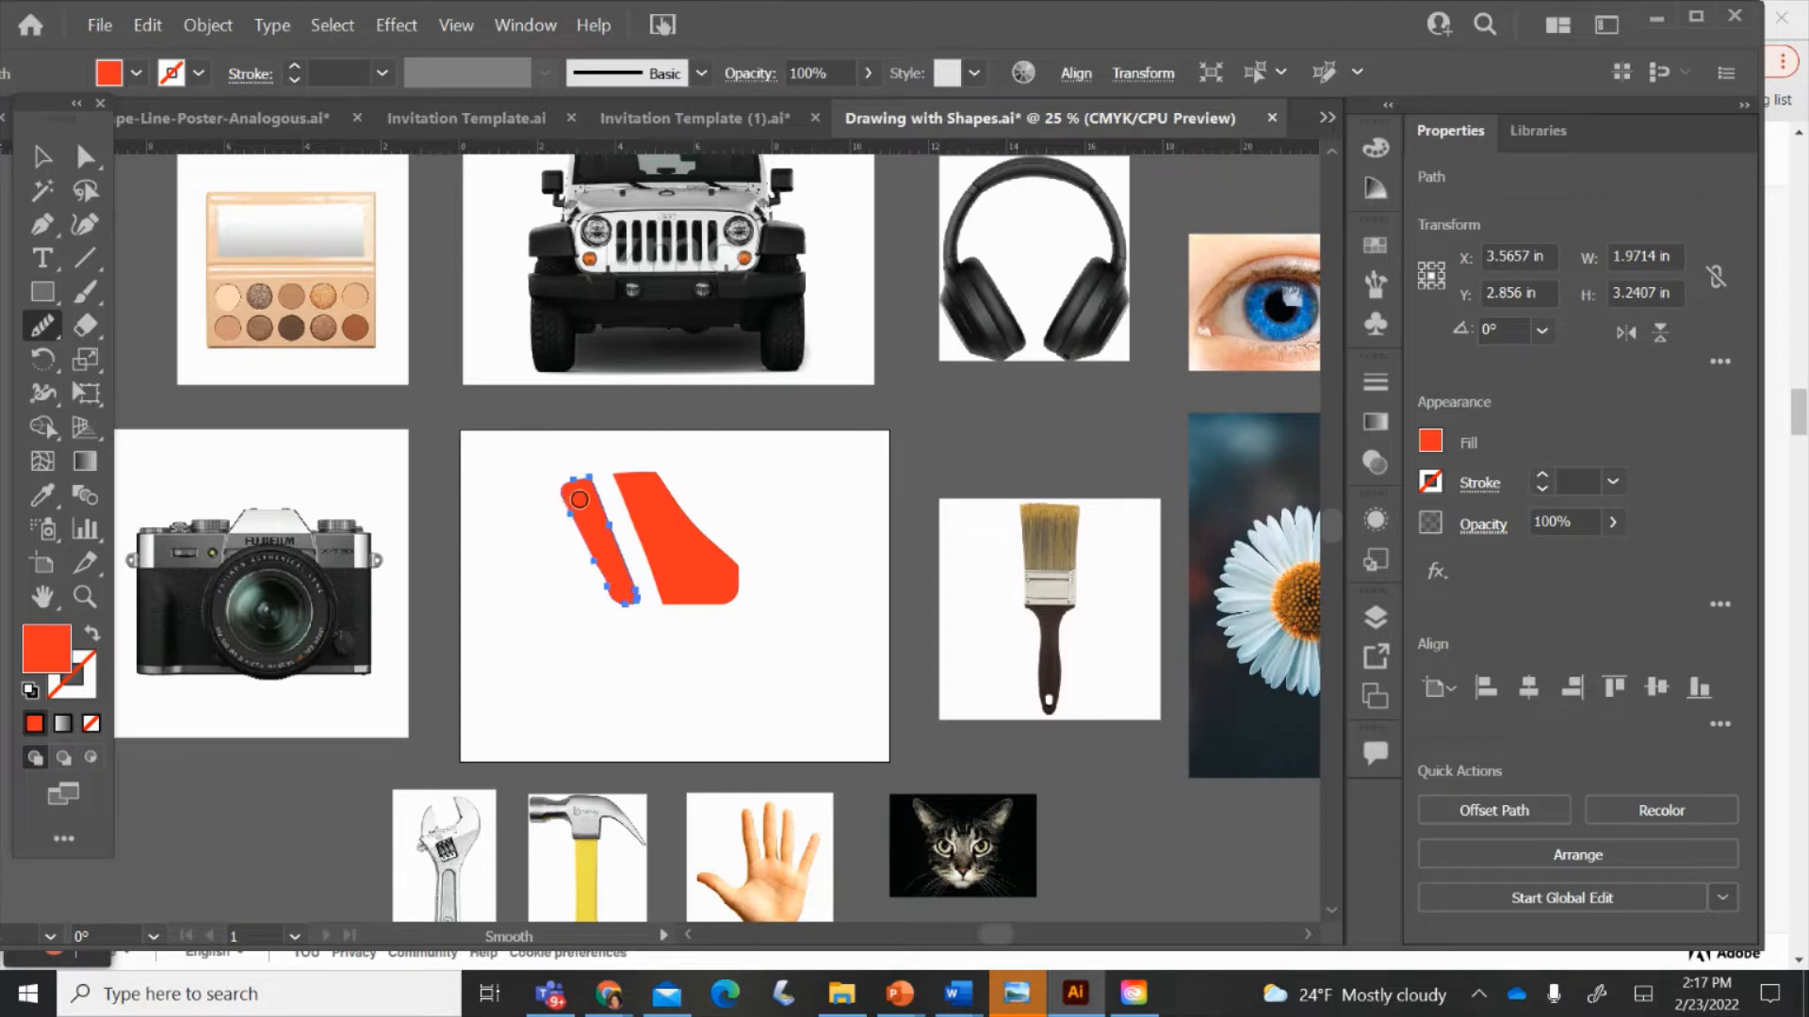
# - Simplify the narrow left piece of the red shape down to 4 points
pyautogui.rightClick(580, 500)
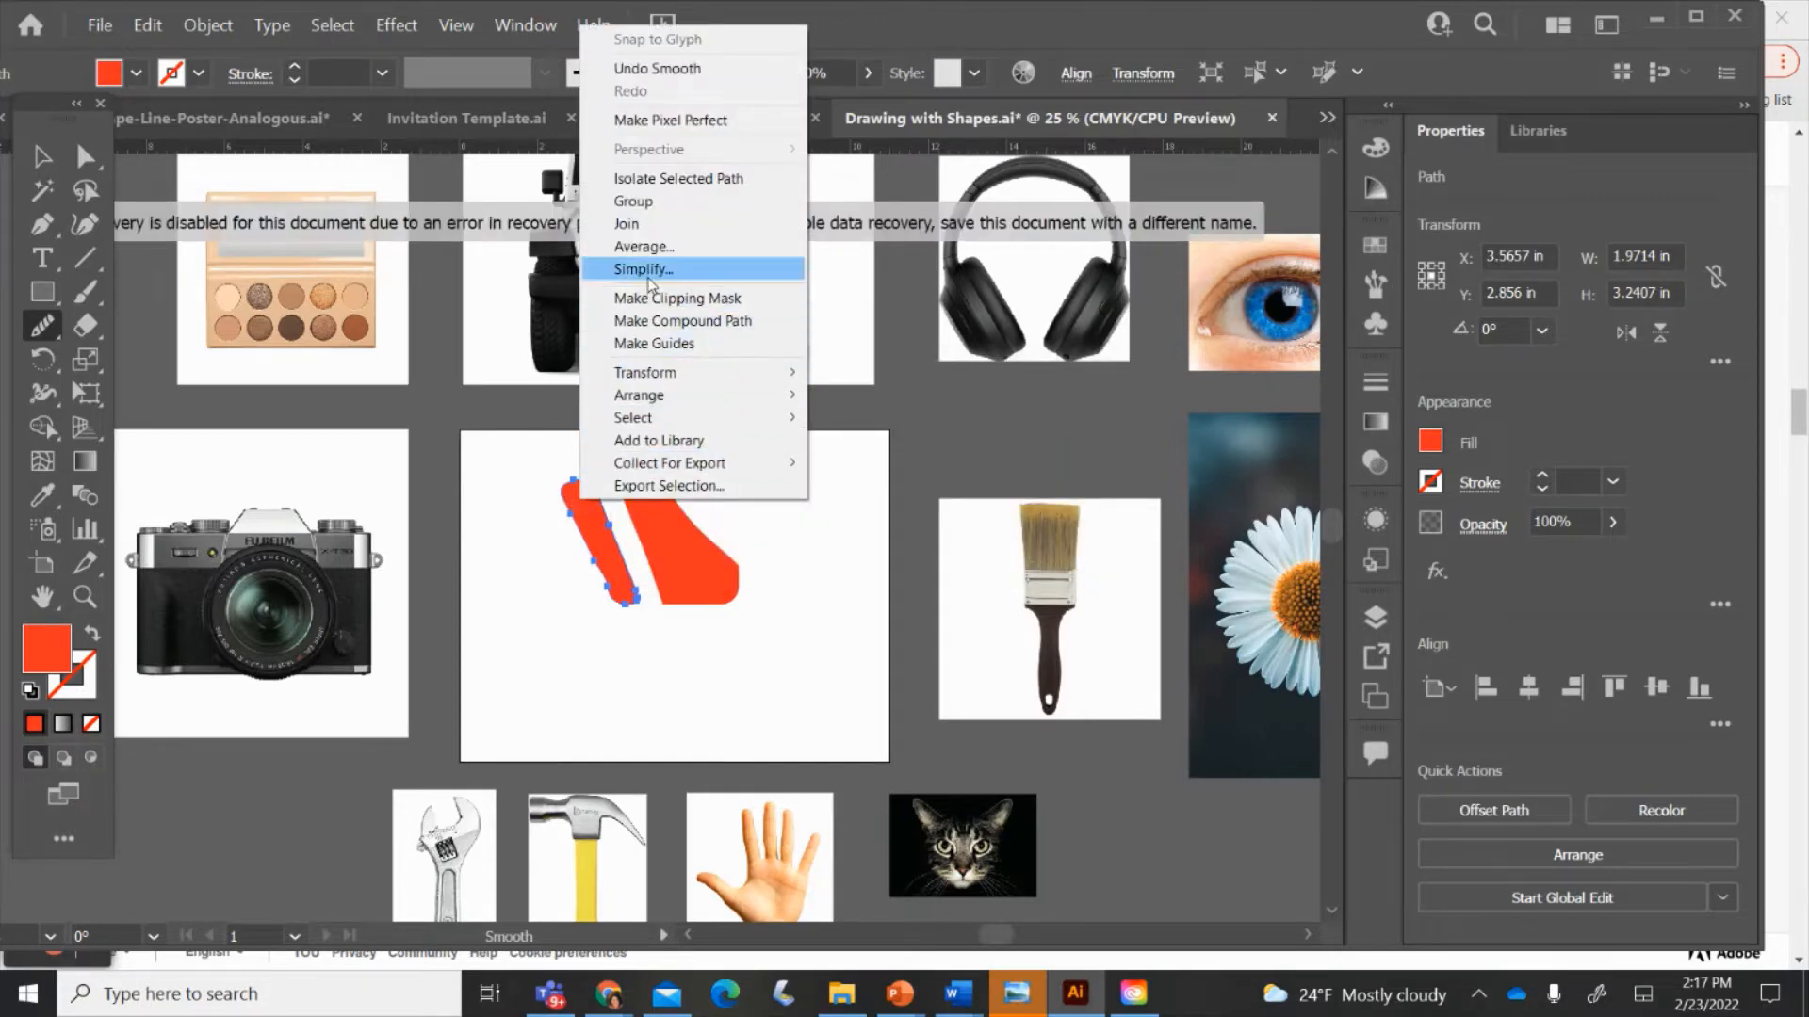
pyautogui.click(644, 270)
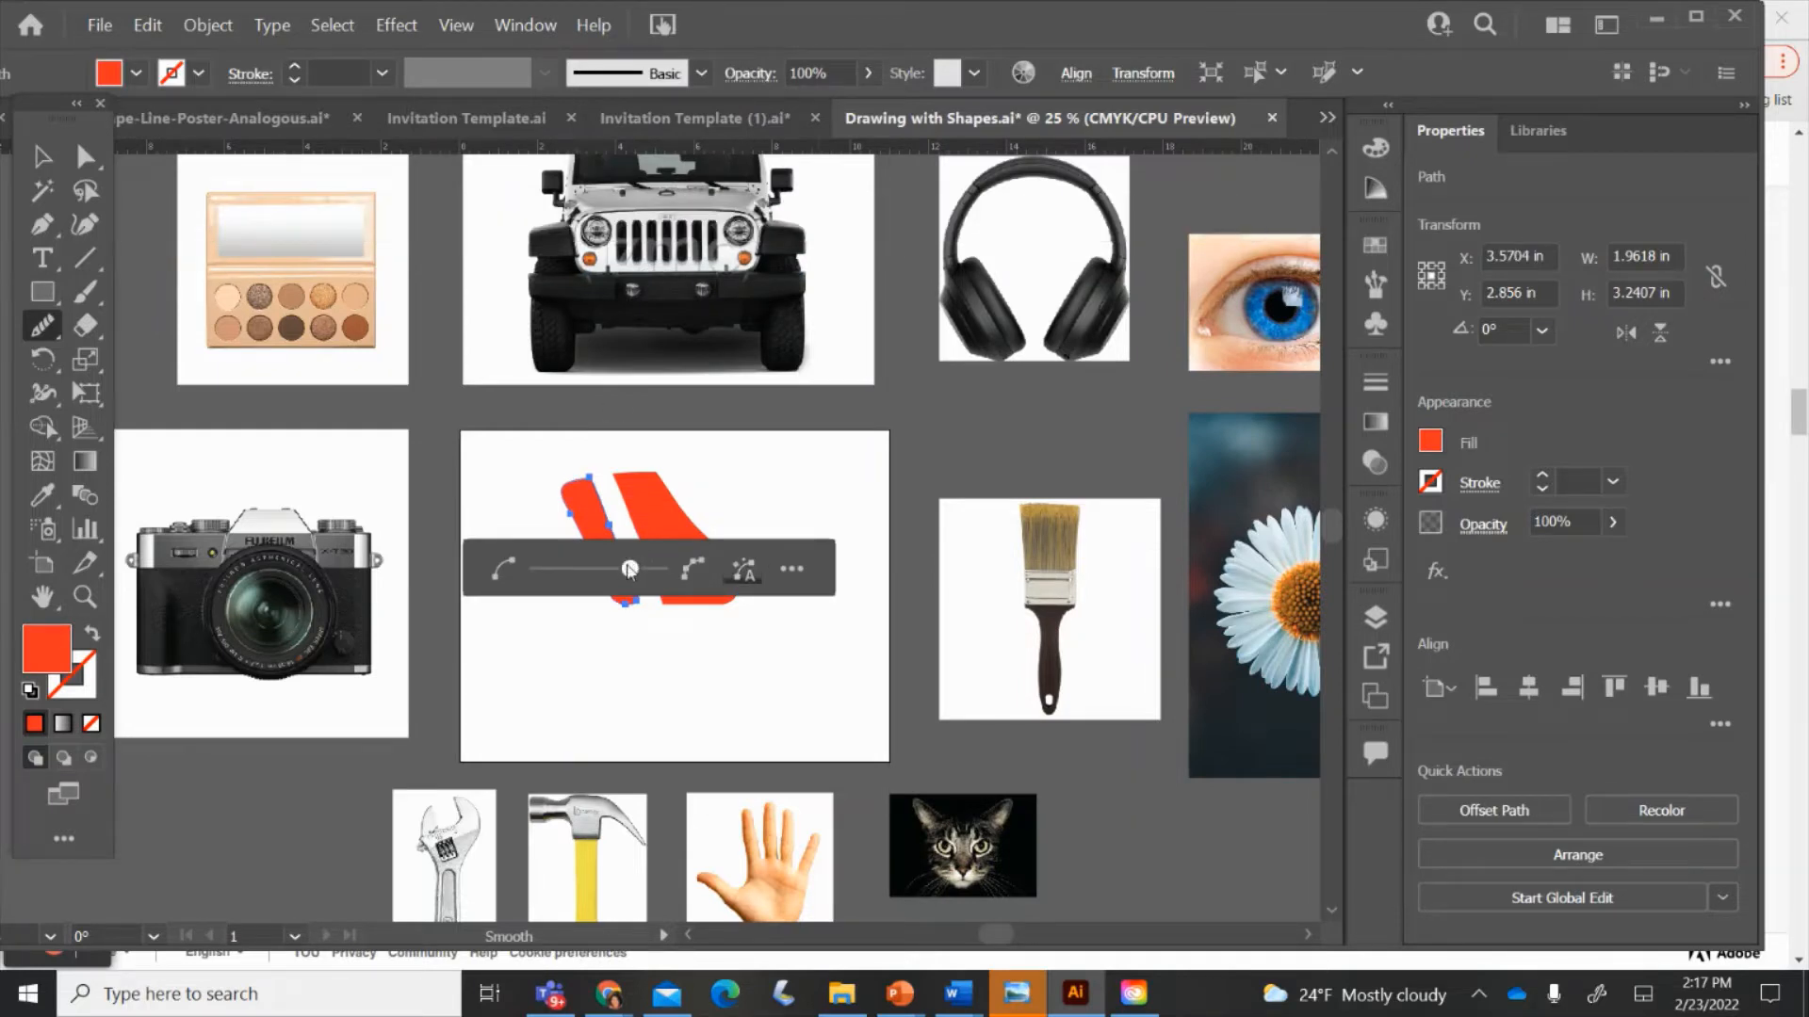
pyautogui.moveTo(629, 568); pyautogui.dragTo(536, 571)
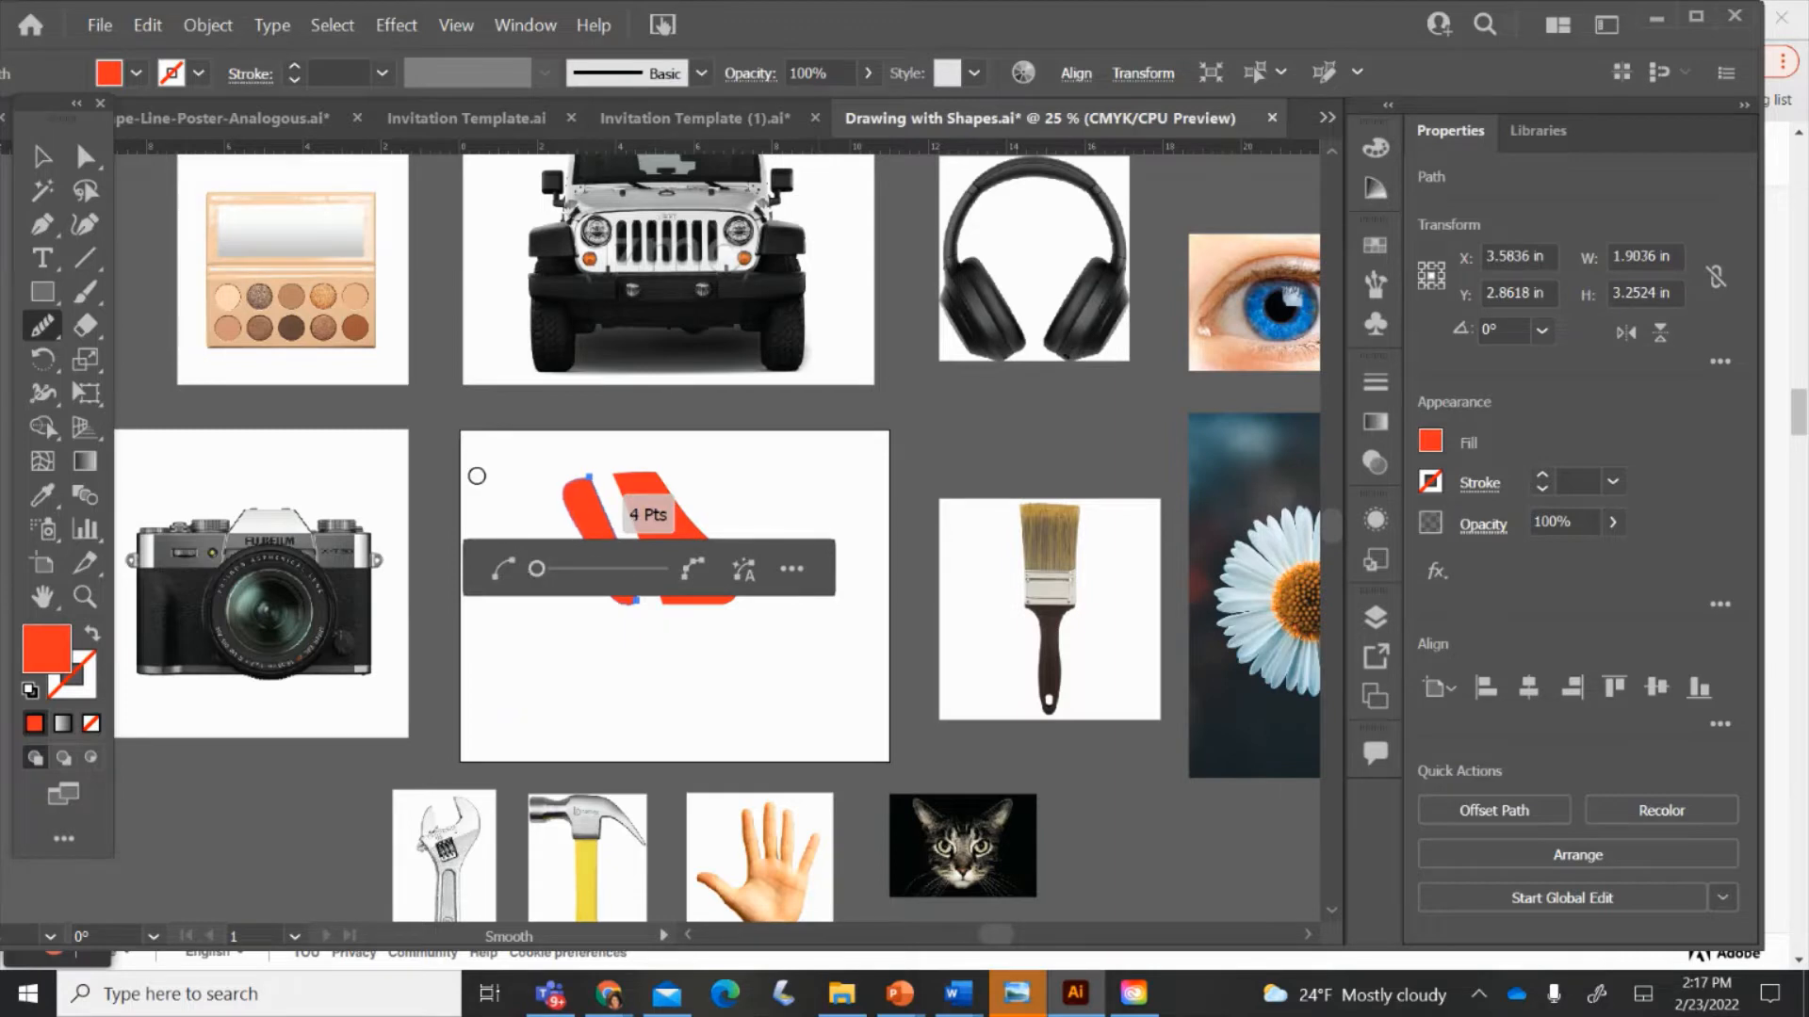
# - Delete both pieces of the red shape to clear the artboard
pyautogui.press('v')
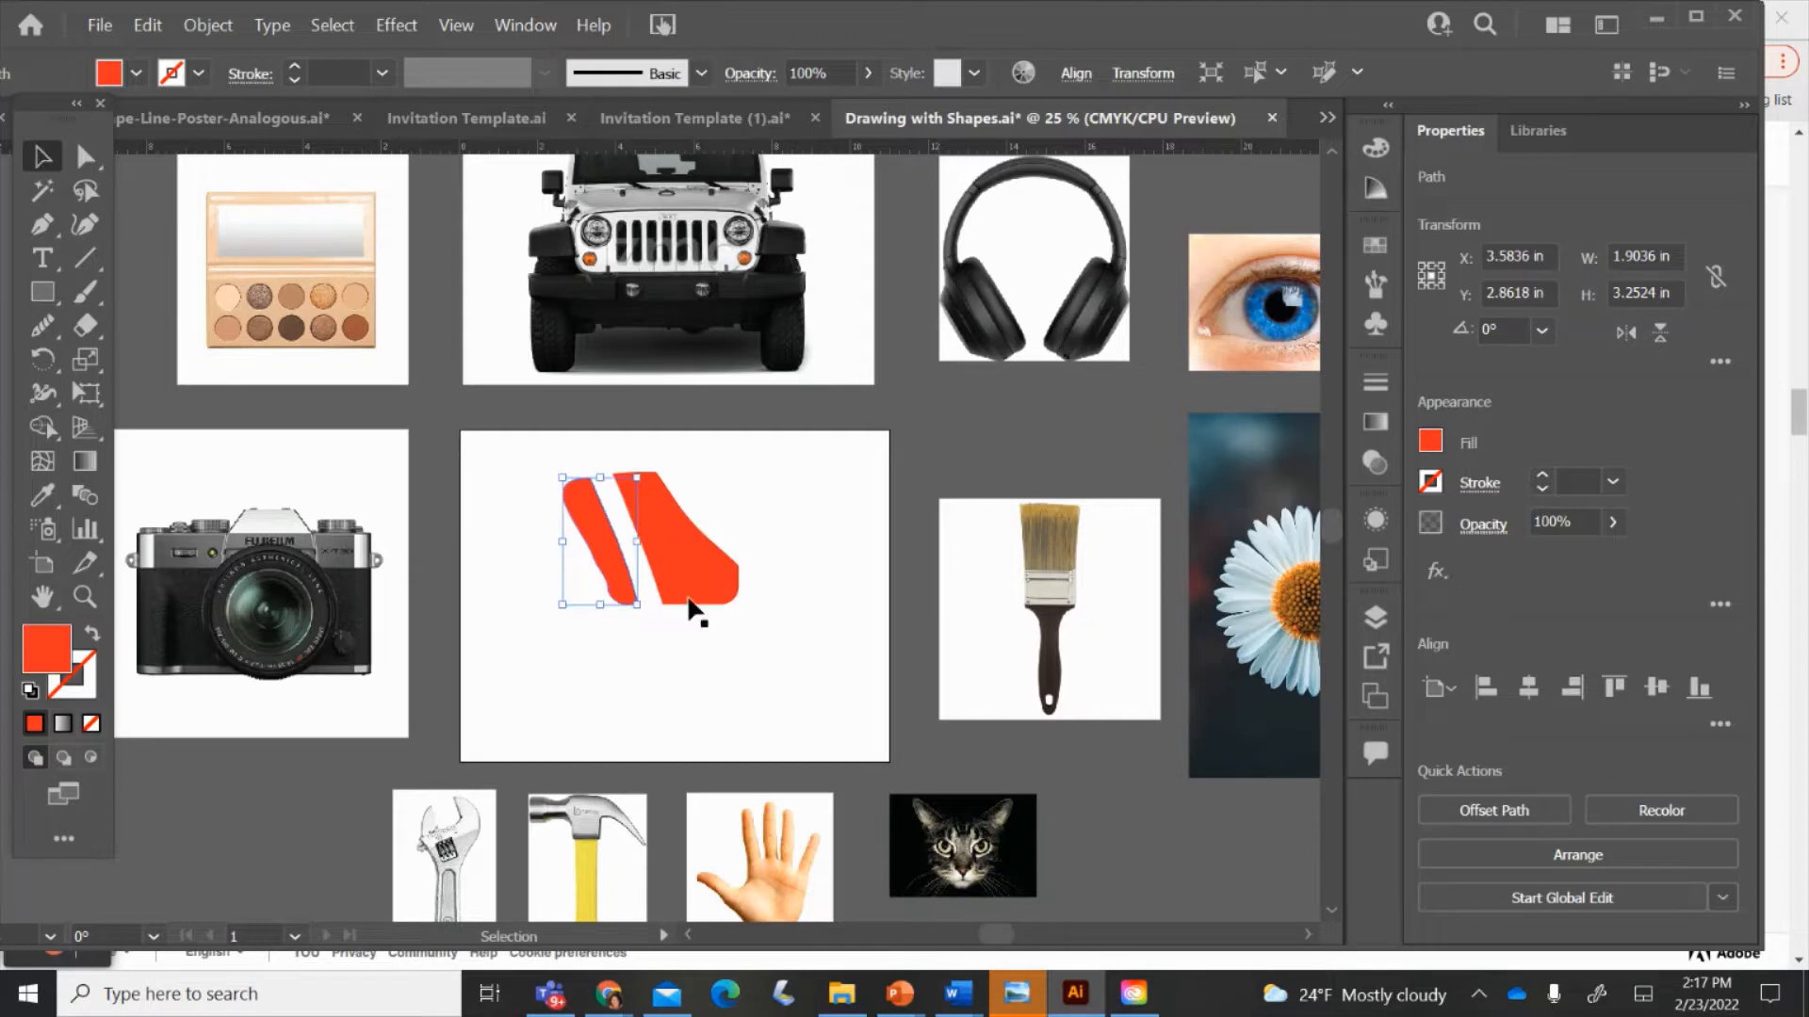
pyautogui.click(707, 641)
pyautogui.click(625, 586)
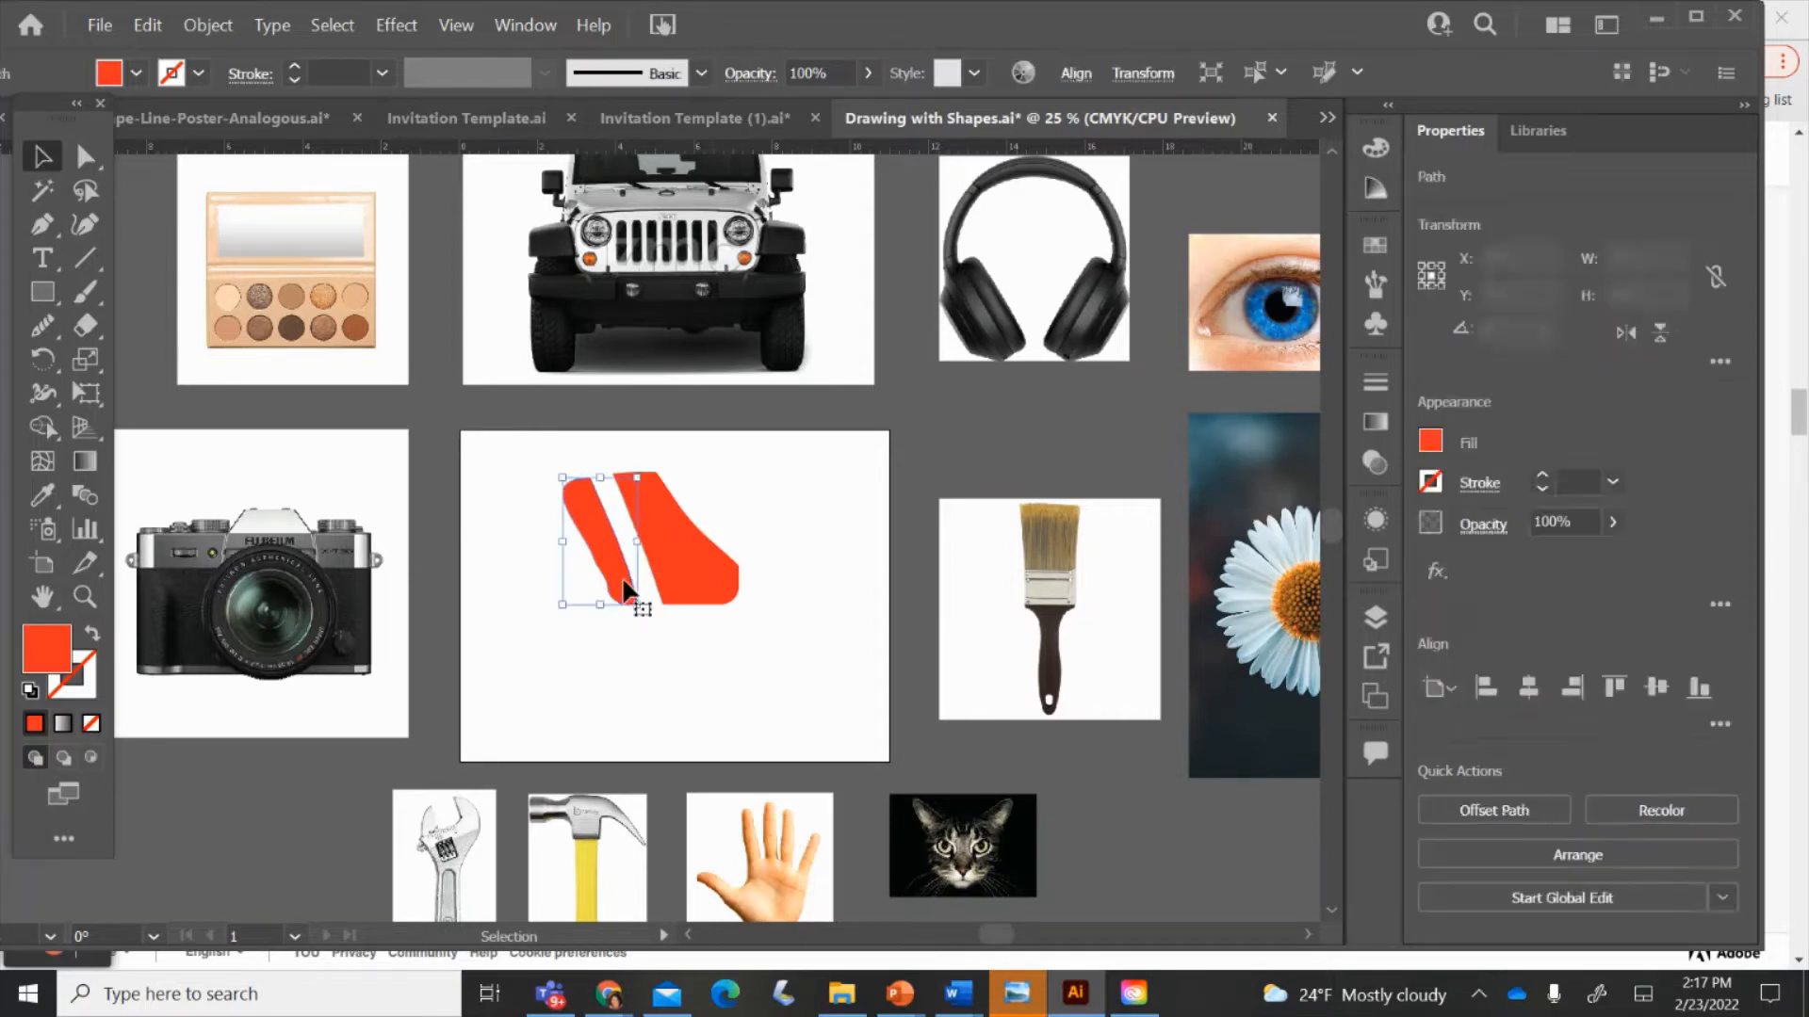
pyautogui.press('Delete')
pyautogui.click(678, 578)
pyautogui.press('Delete')
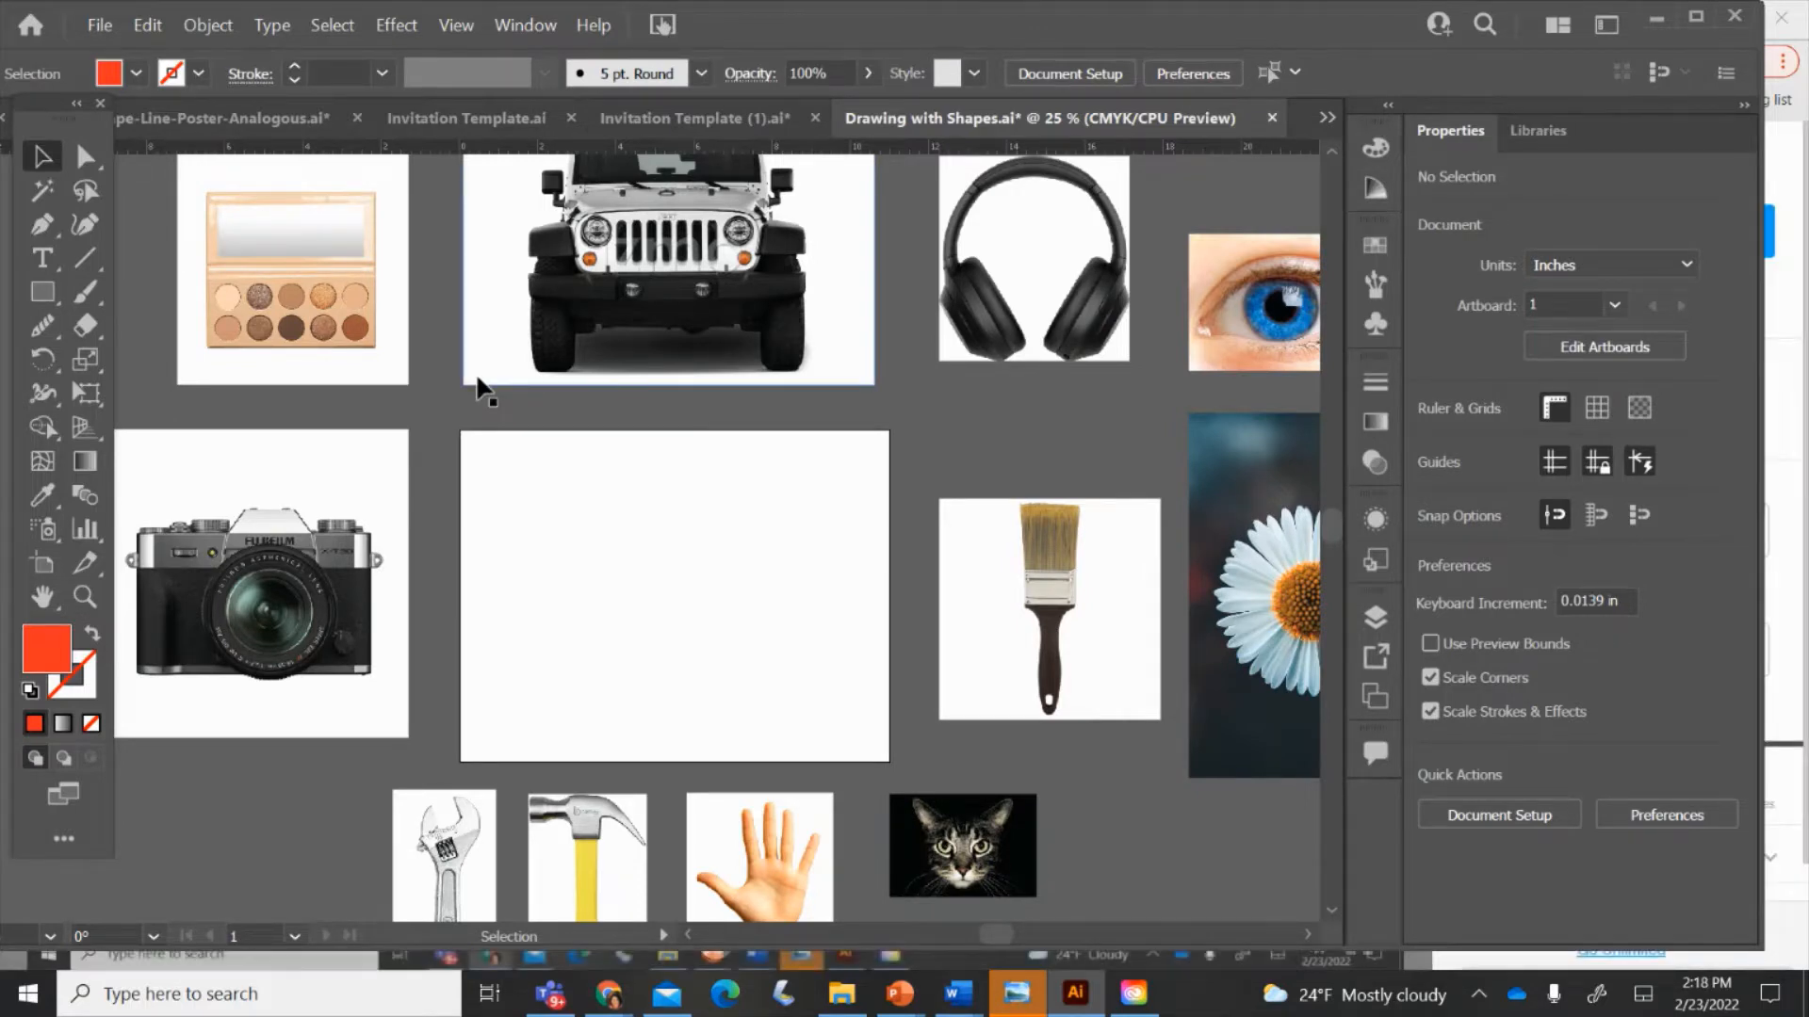
# - Move the paintbrush photo onto the artboard's upper-right area and scale it down proportionally to about 4.4 in square
pyautogui.moveTo(1030, 557); pyautogui.dragTo(896, 478)
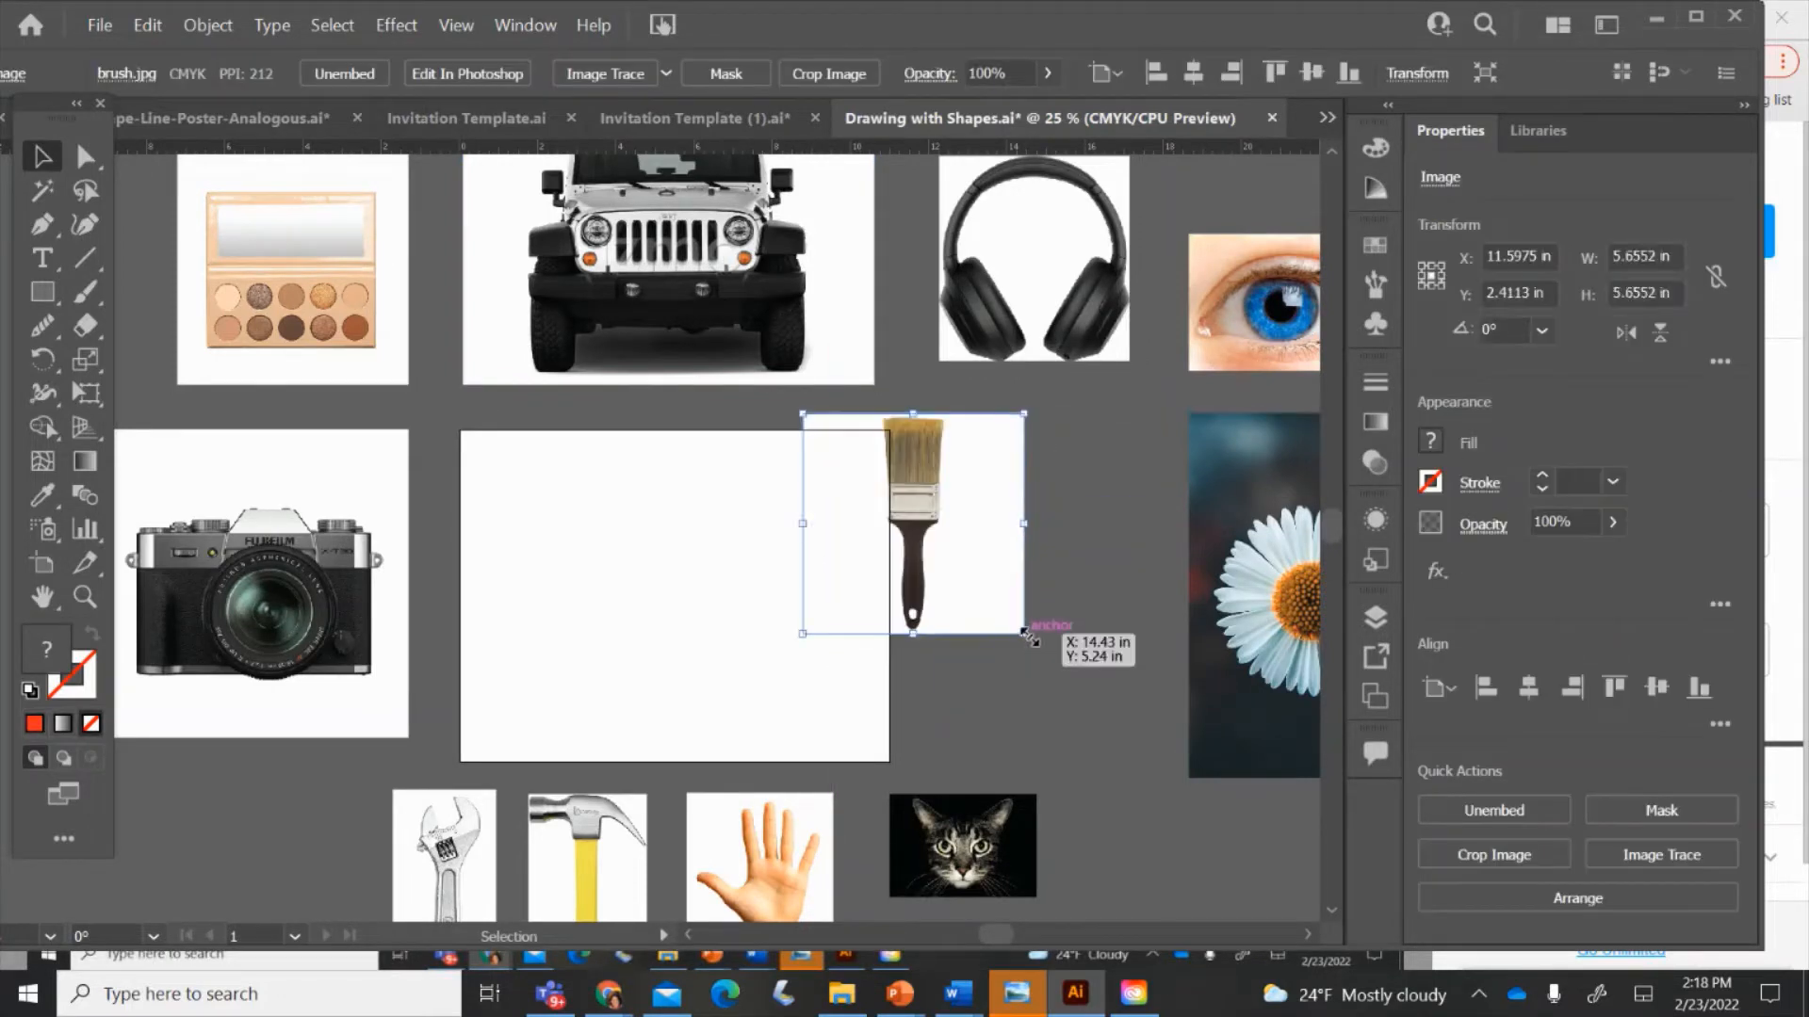
pyautogui.moveTo(1030, 638)
pyautogui.mouseDown()
pyautogui.moveTo(974, 585)
pyautogui.moveTo(826, 586)
pyautogui.mouseUp()
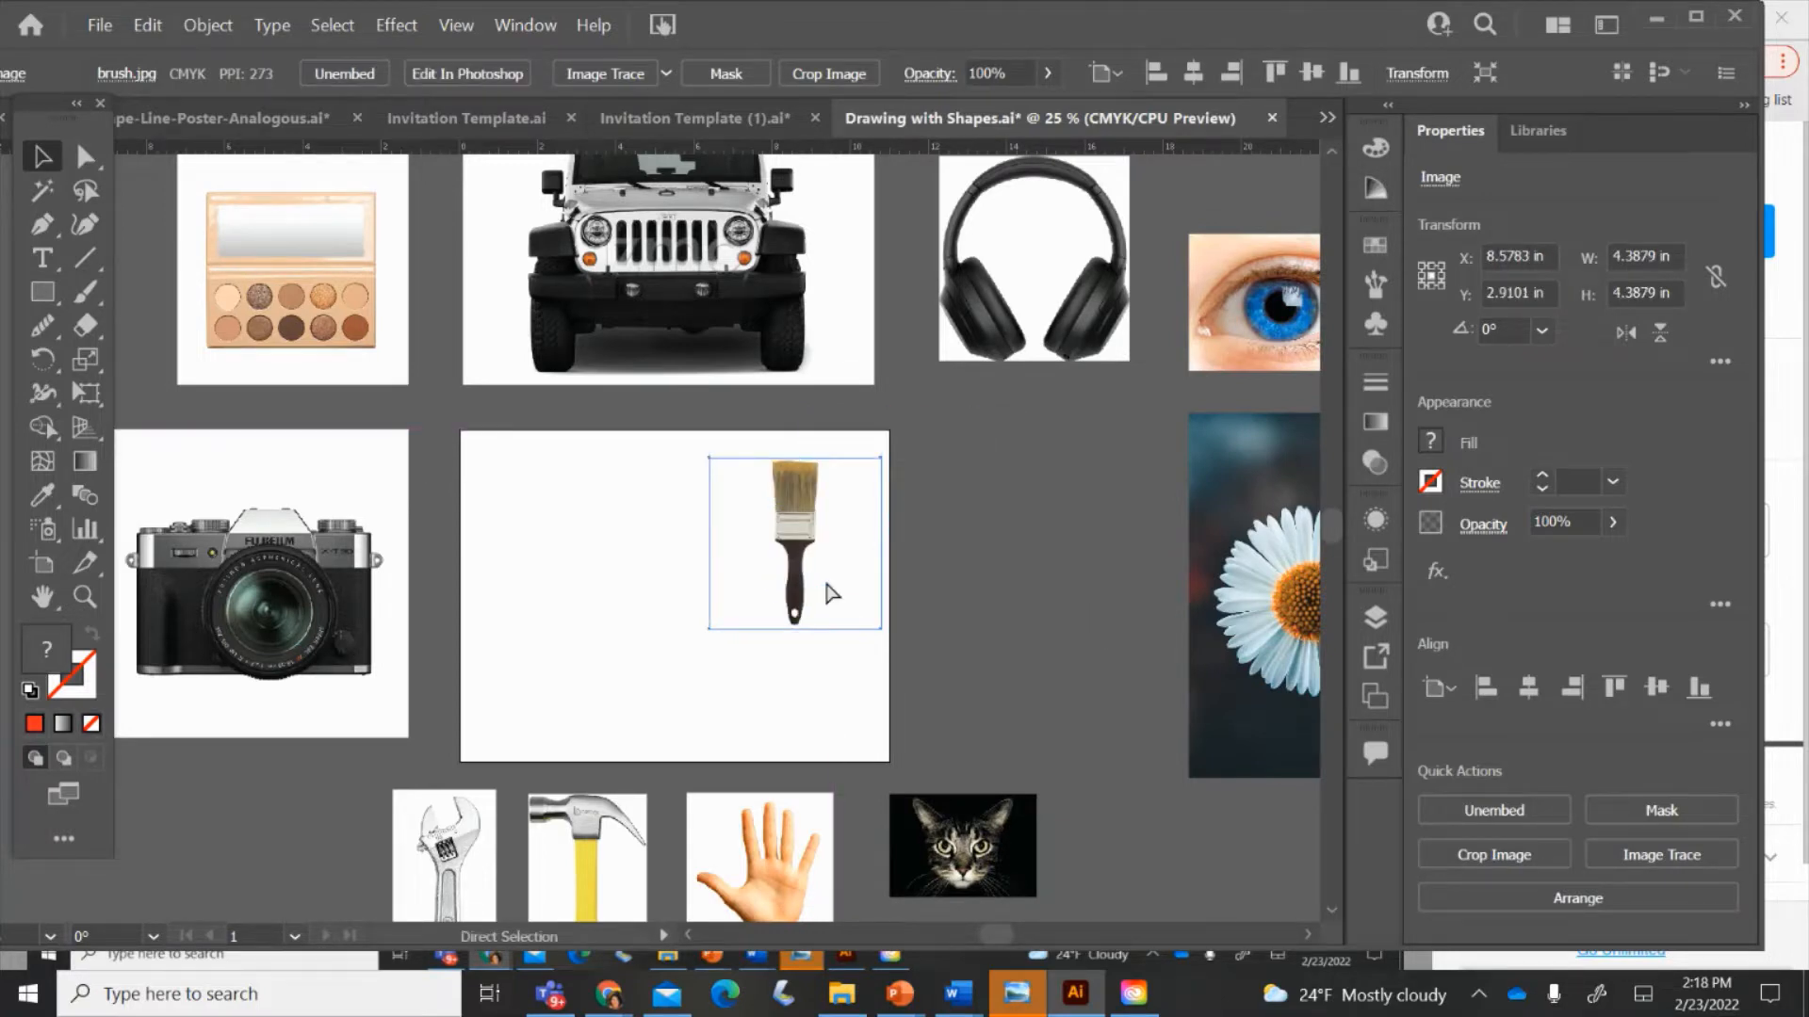
pyautogui.hotkey('ctrl', '+')
pyautogui.hotkey('ctrl', '+')
pyautogui.hotkey('ctrl', '+')
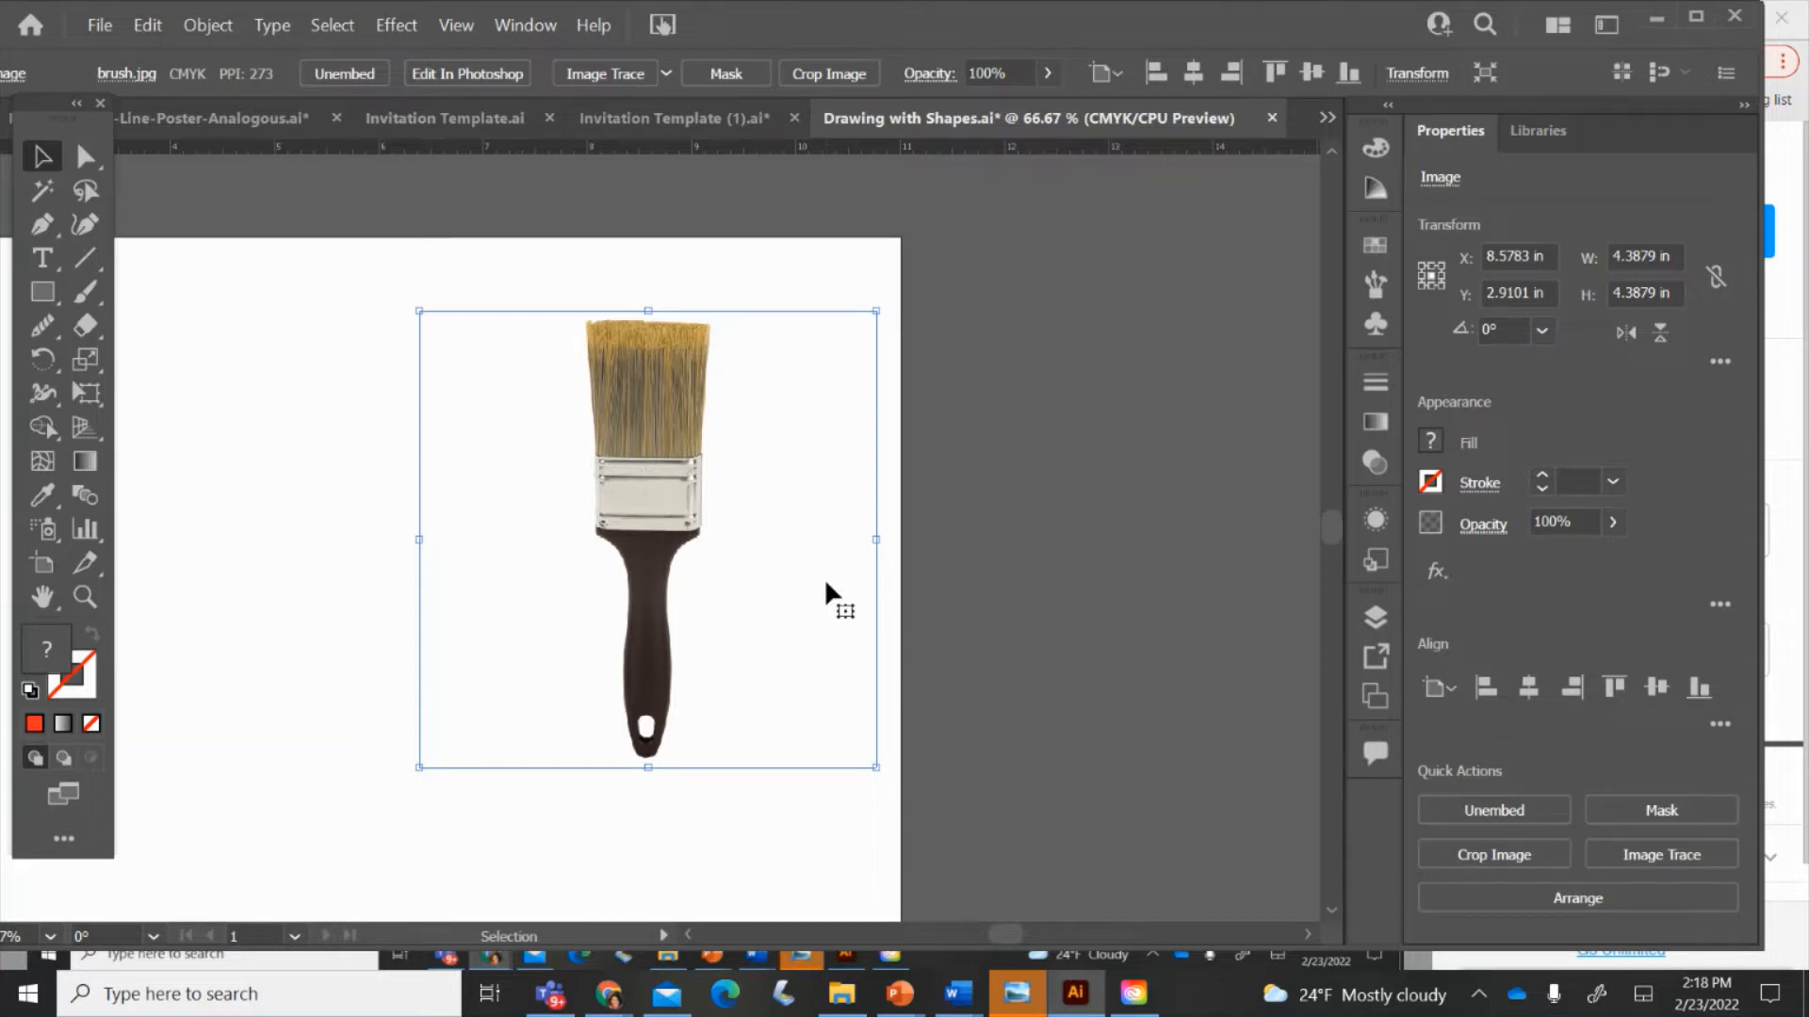
# - Draw an upright rectangle about 1.03 by 1.45 in, level with the bristles and to the left of the paintbrush photo
pyautogui.click(44, 292)
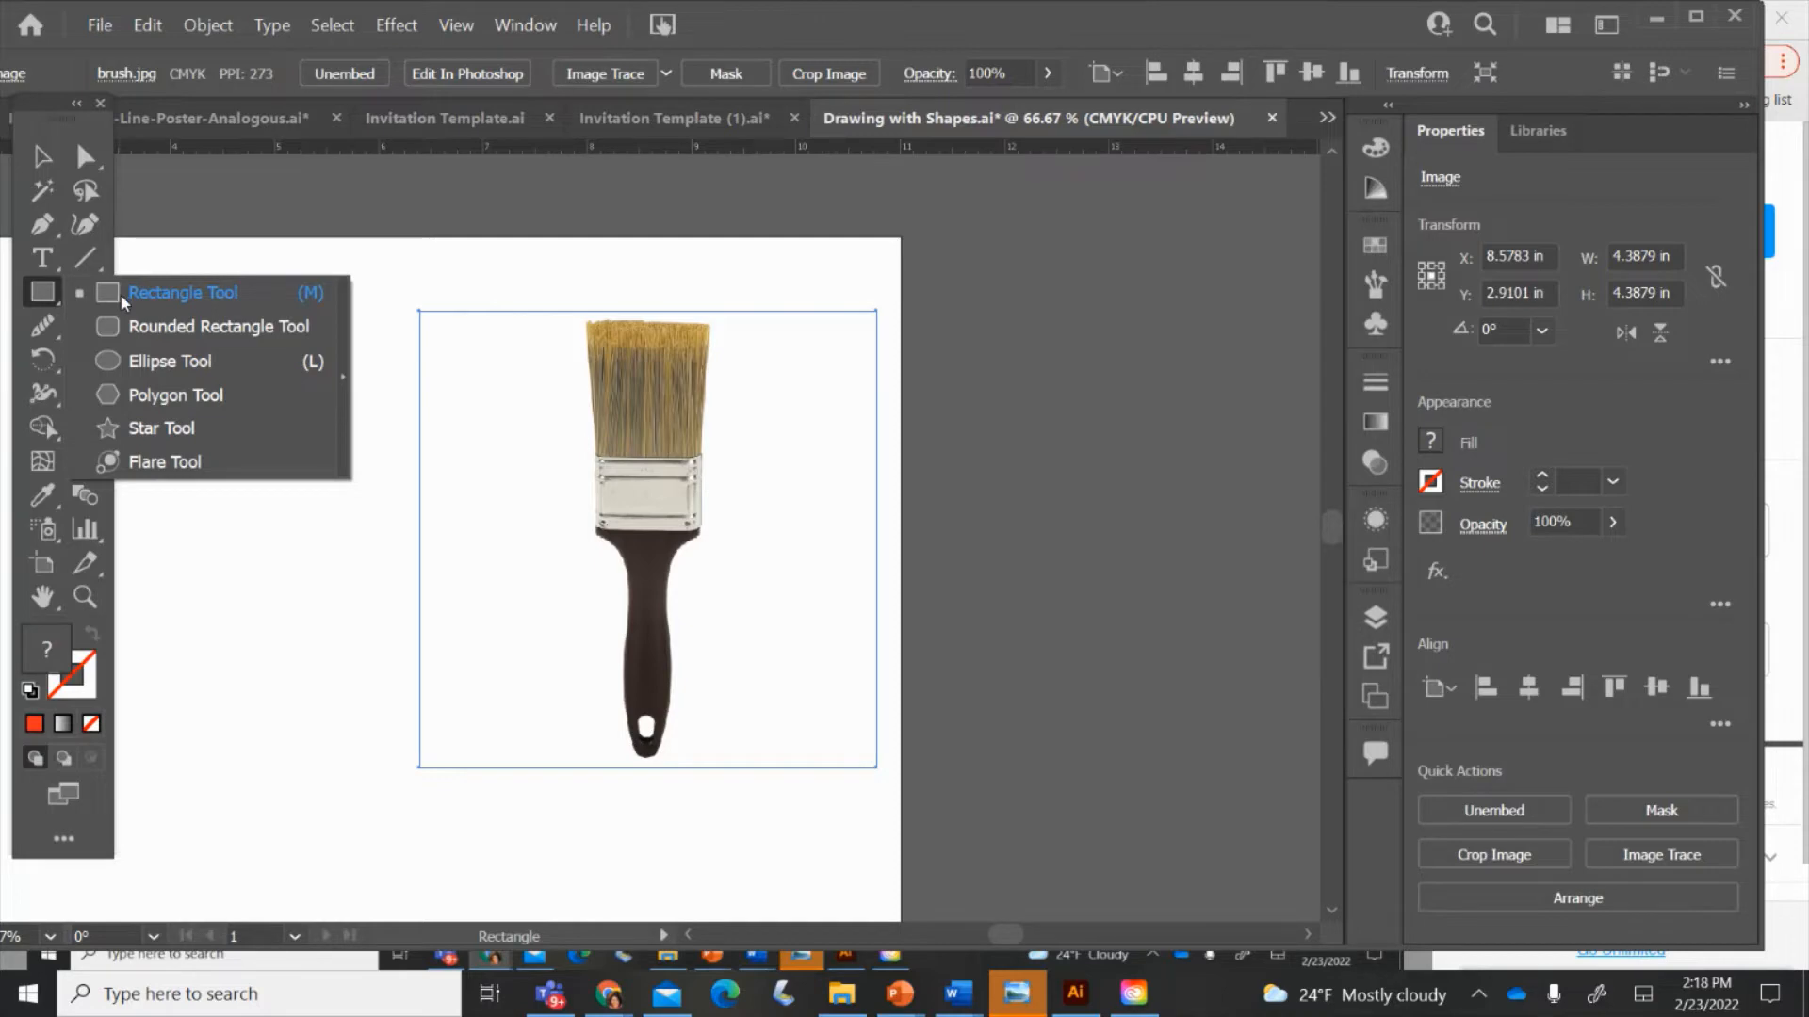
pyautogui.click(123, 300)
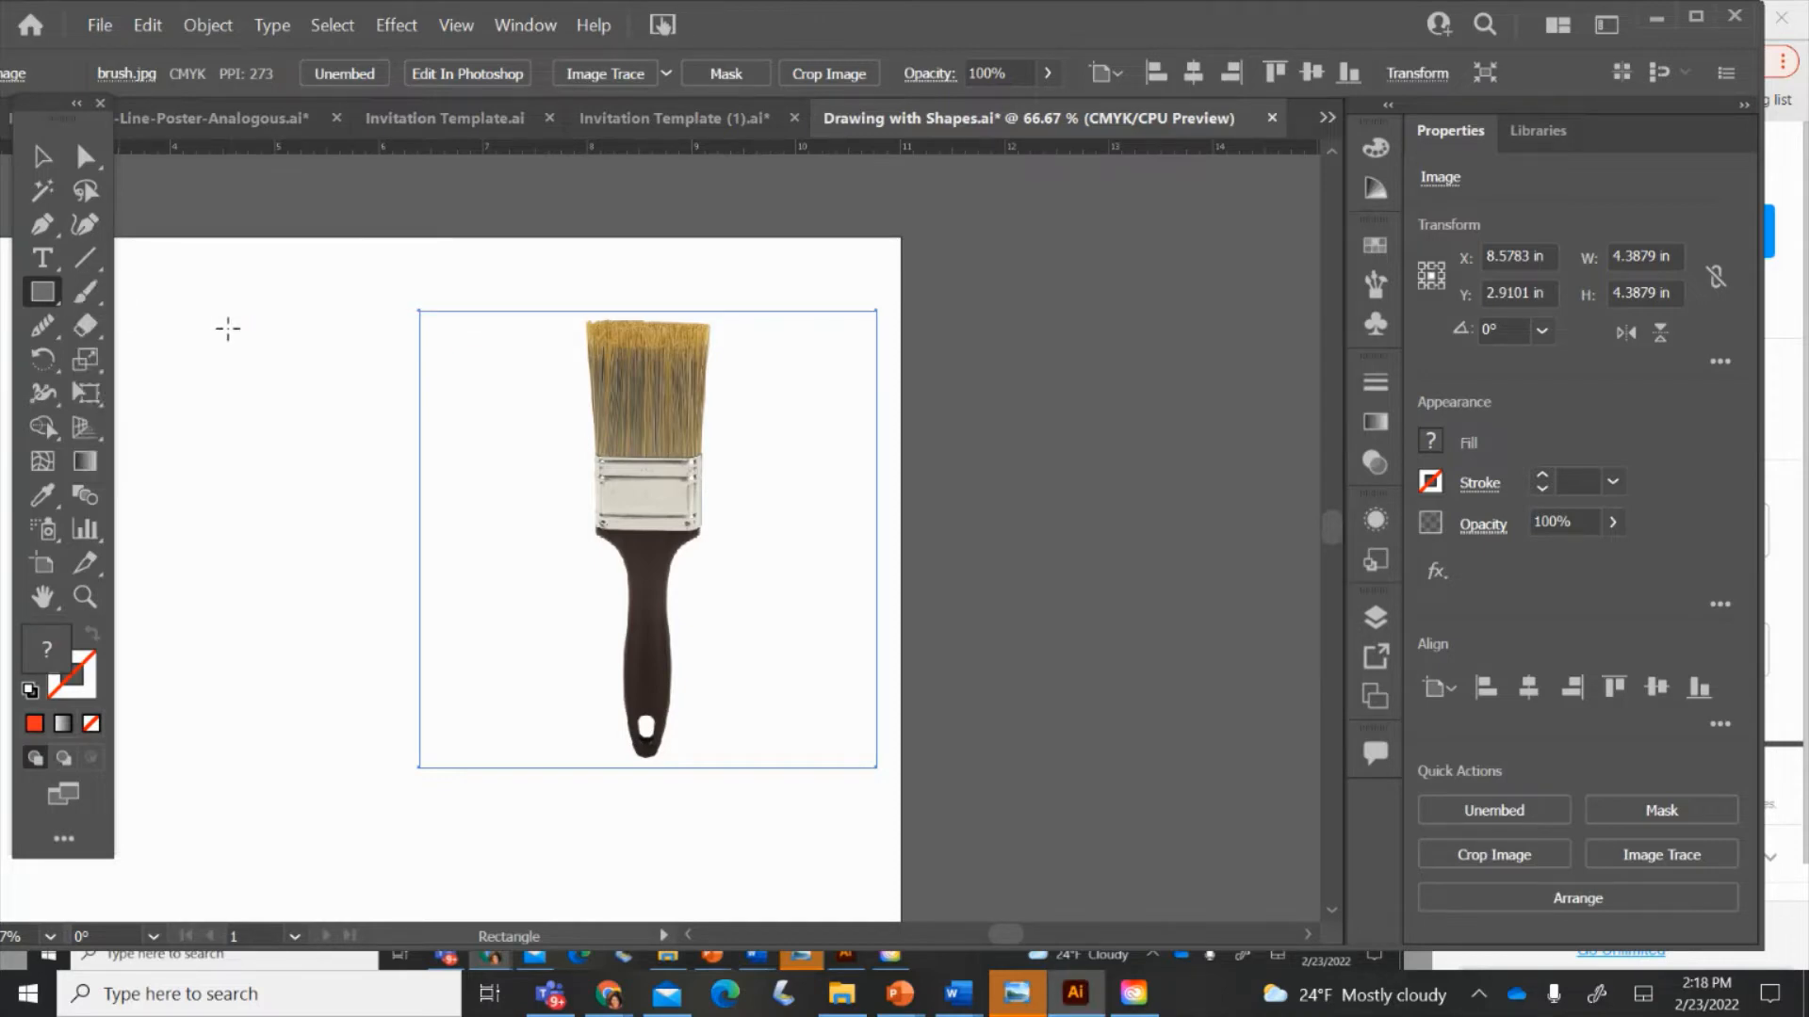
pyautogui.moveTo(228, 328); pyautogui.dragTo(336, 480)
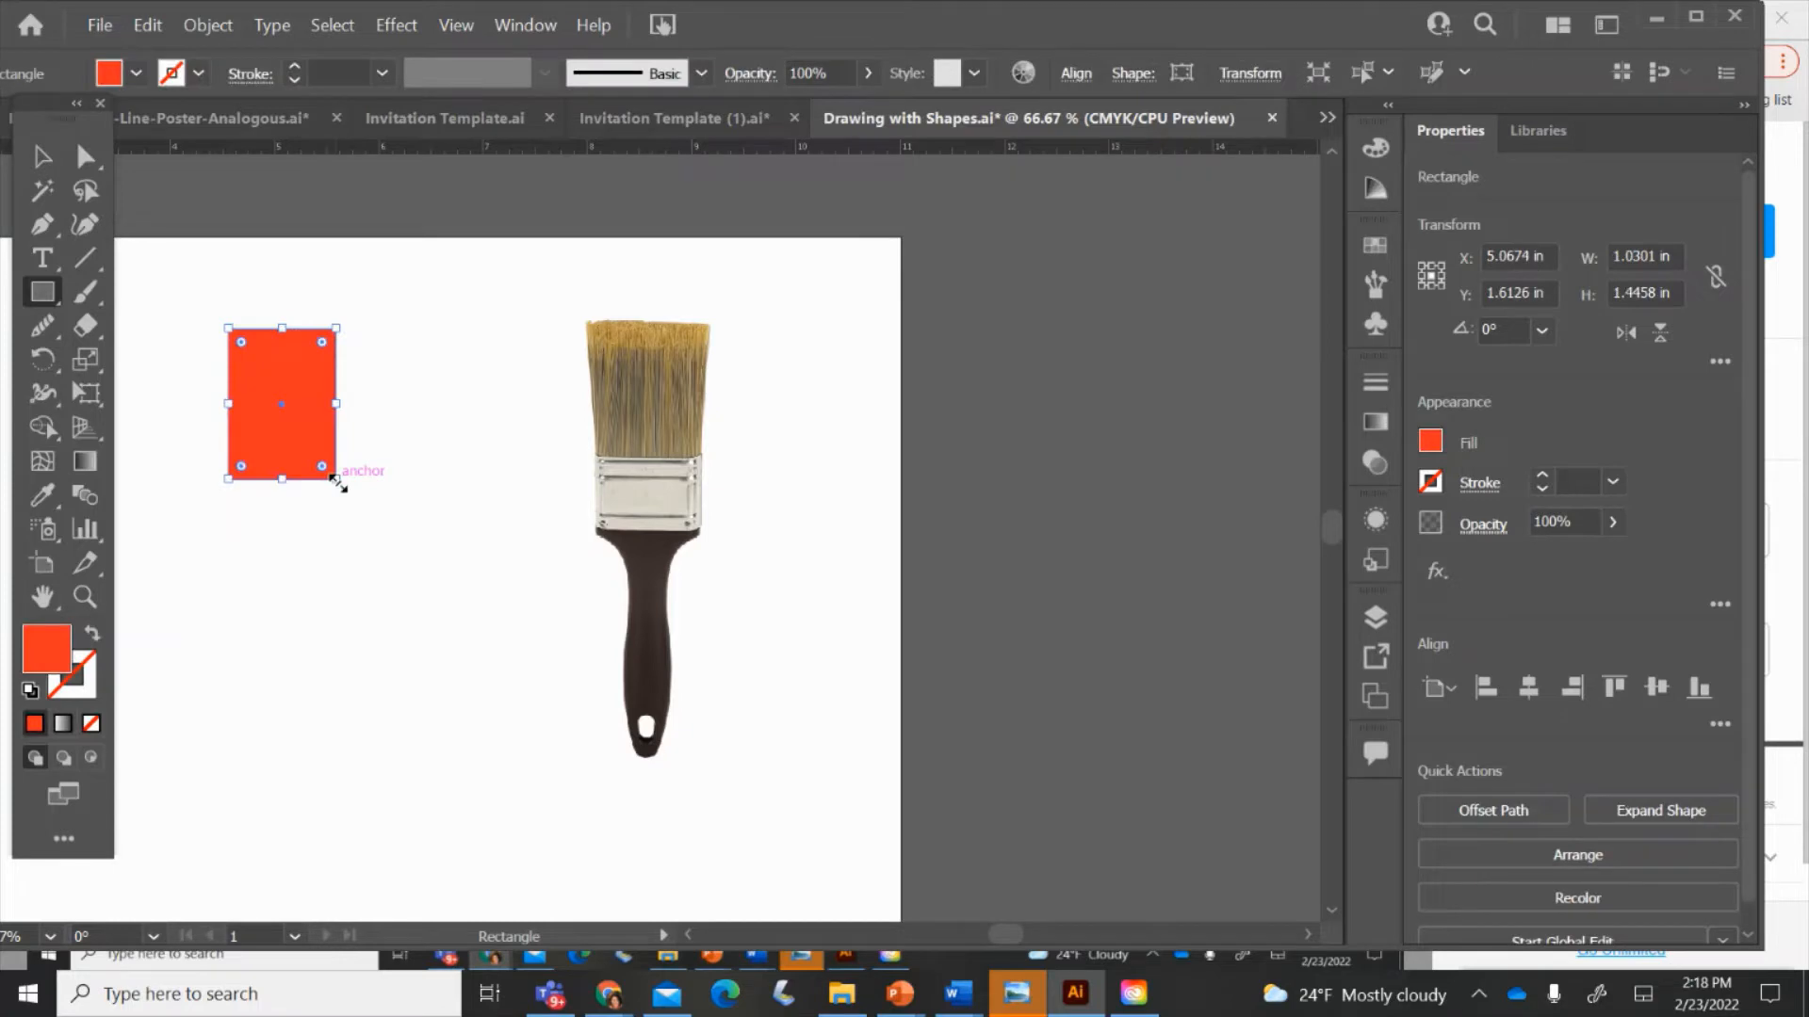
# - Change the bristle rectangle's fill to black
pyautogui.click(138, 75)
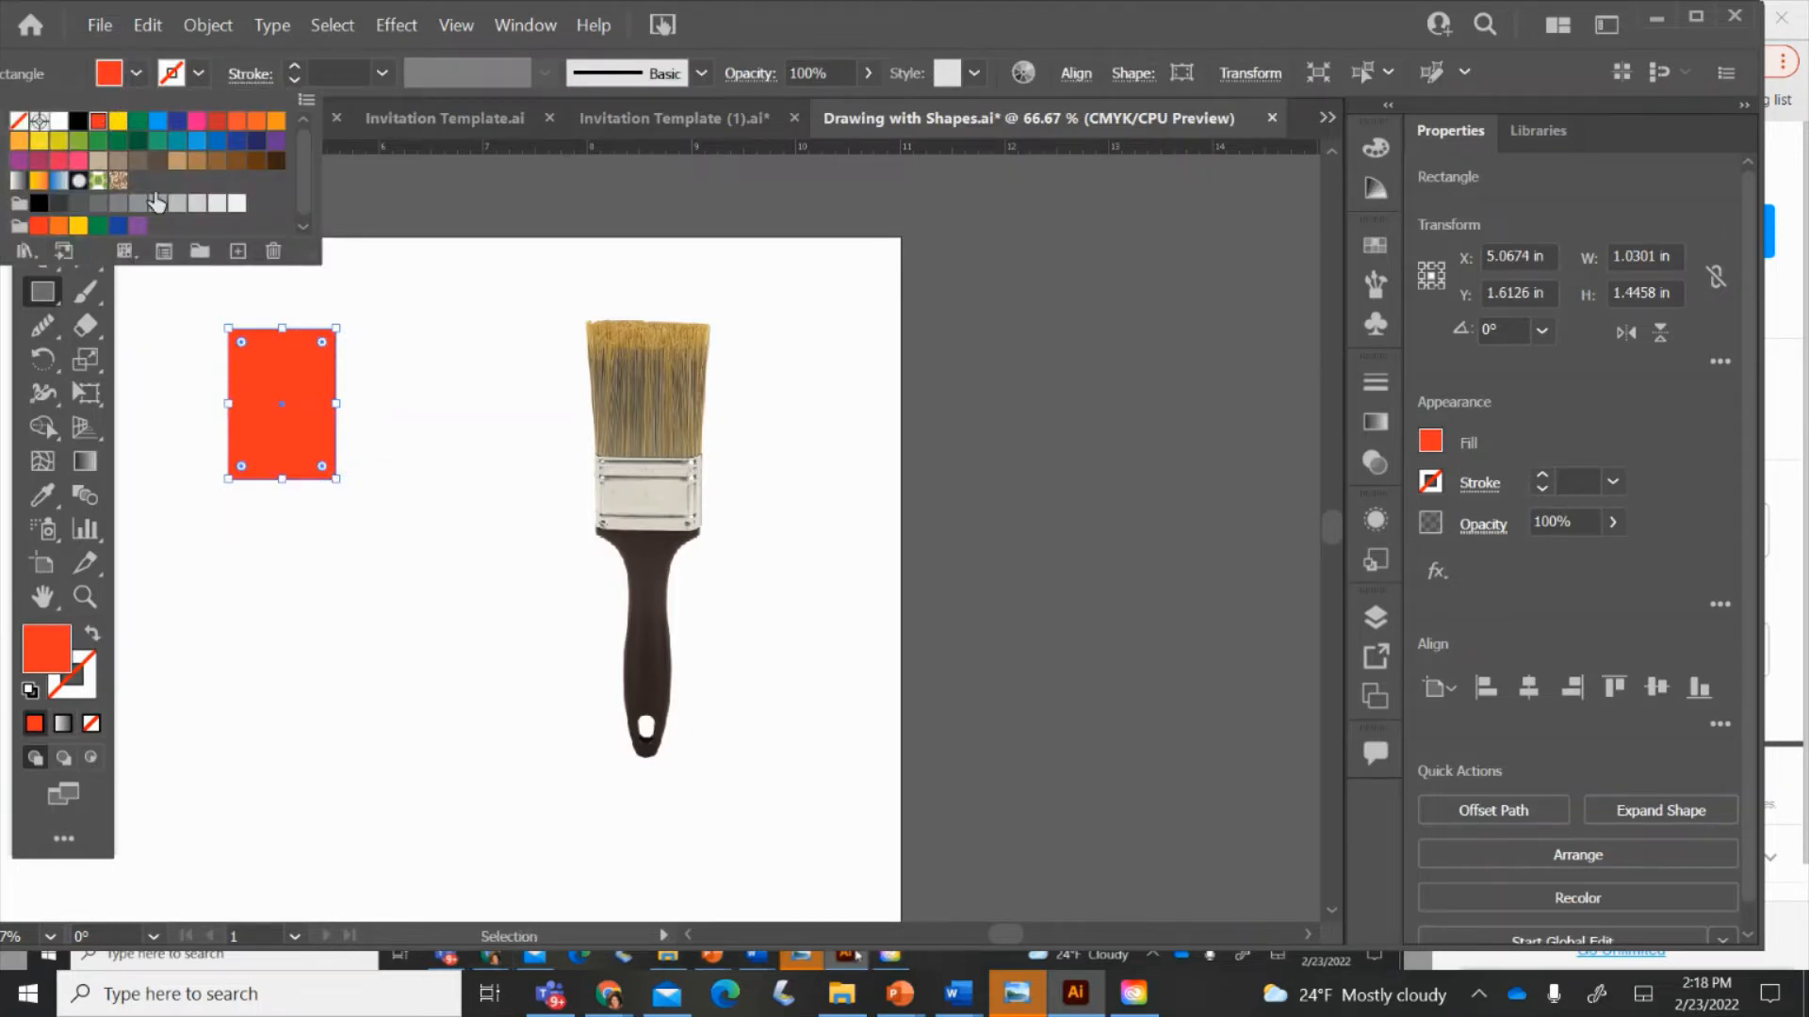
pyautogui.click(177, 160)
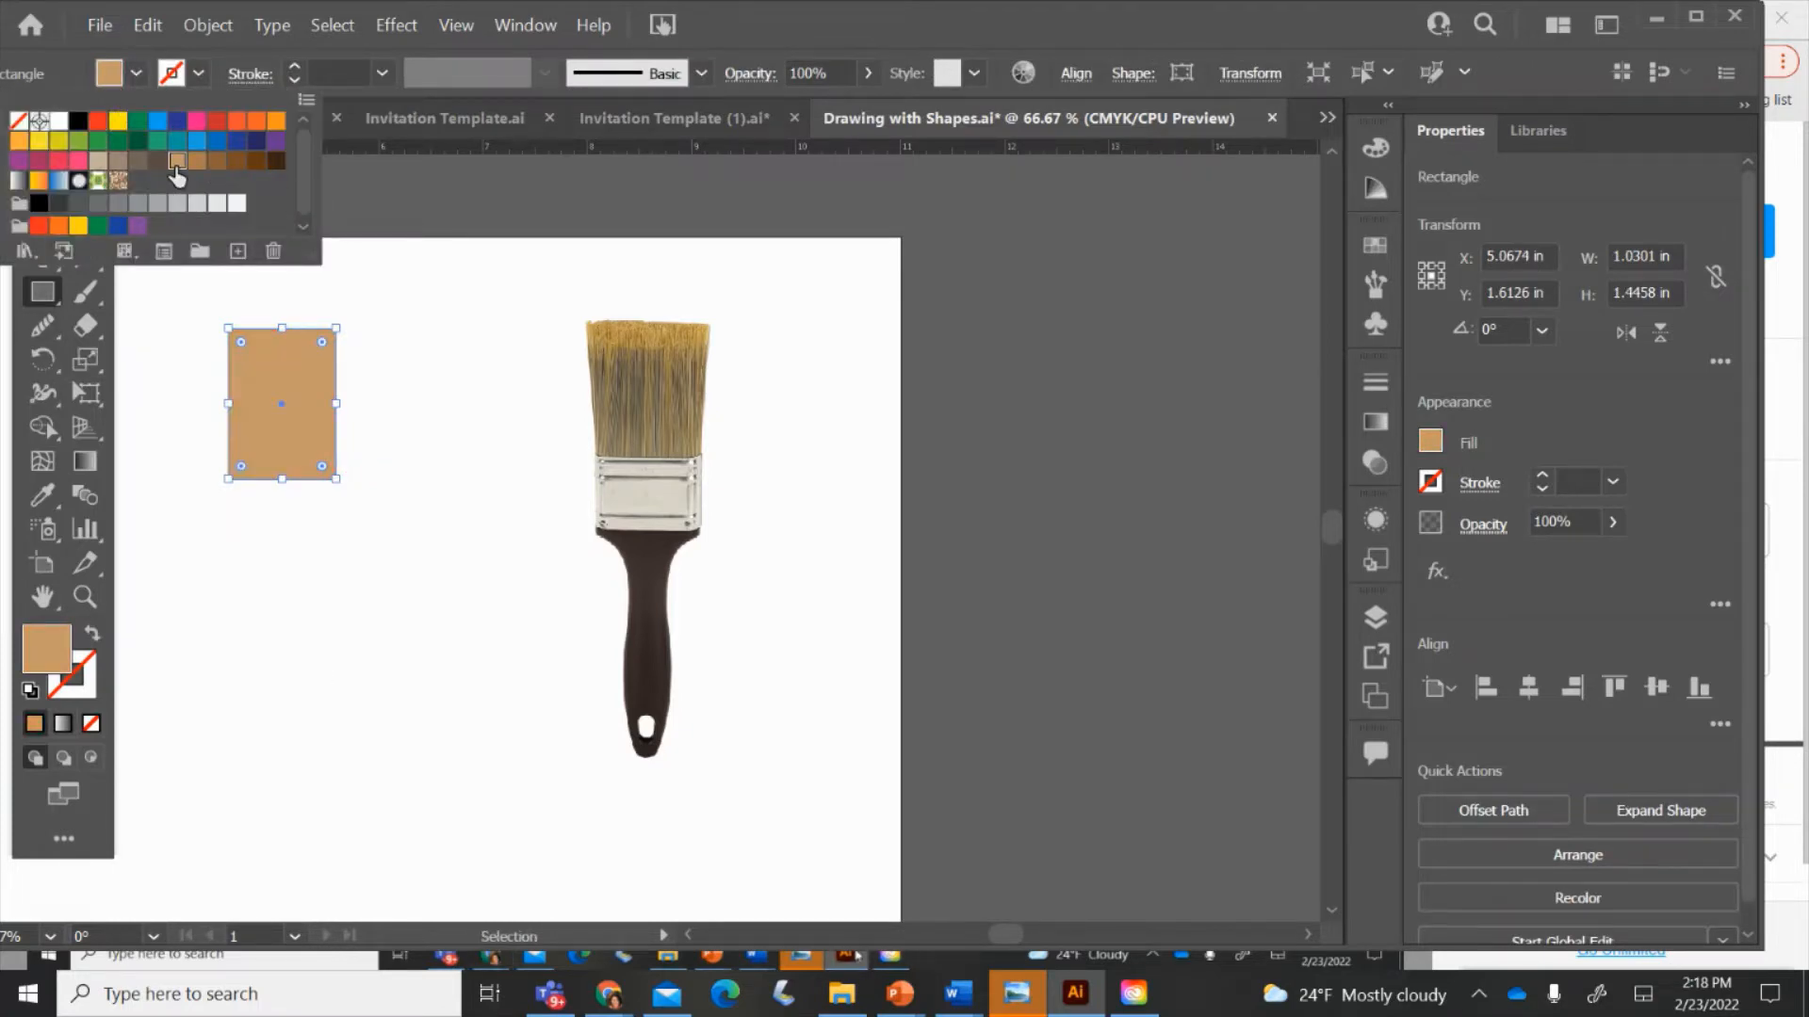
pyautogui.click(79, 123)
pyautogui.click(523, 200)
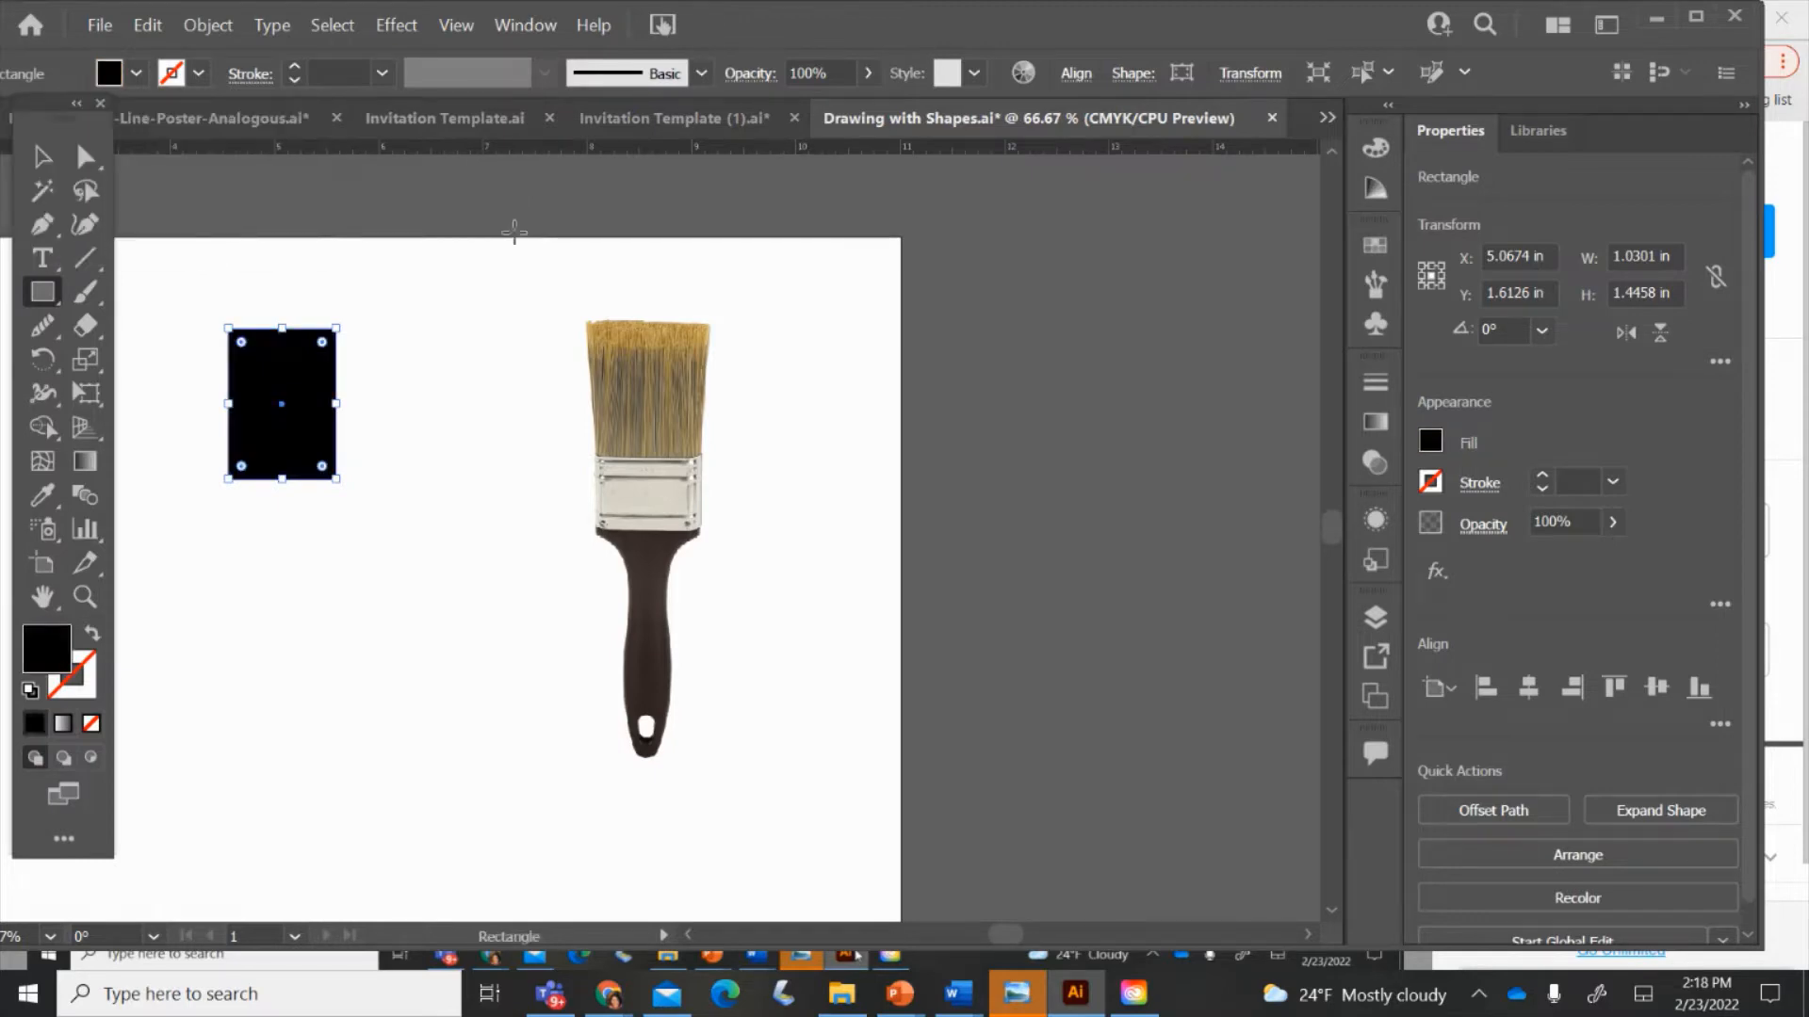
# - Round the two bottom corners of the black rectangle with a radius of about 0.19 in
pyautogui.click(87, 157)
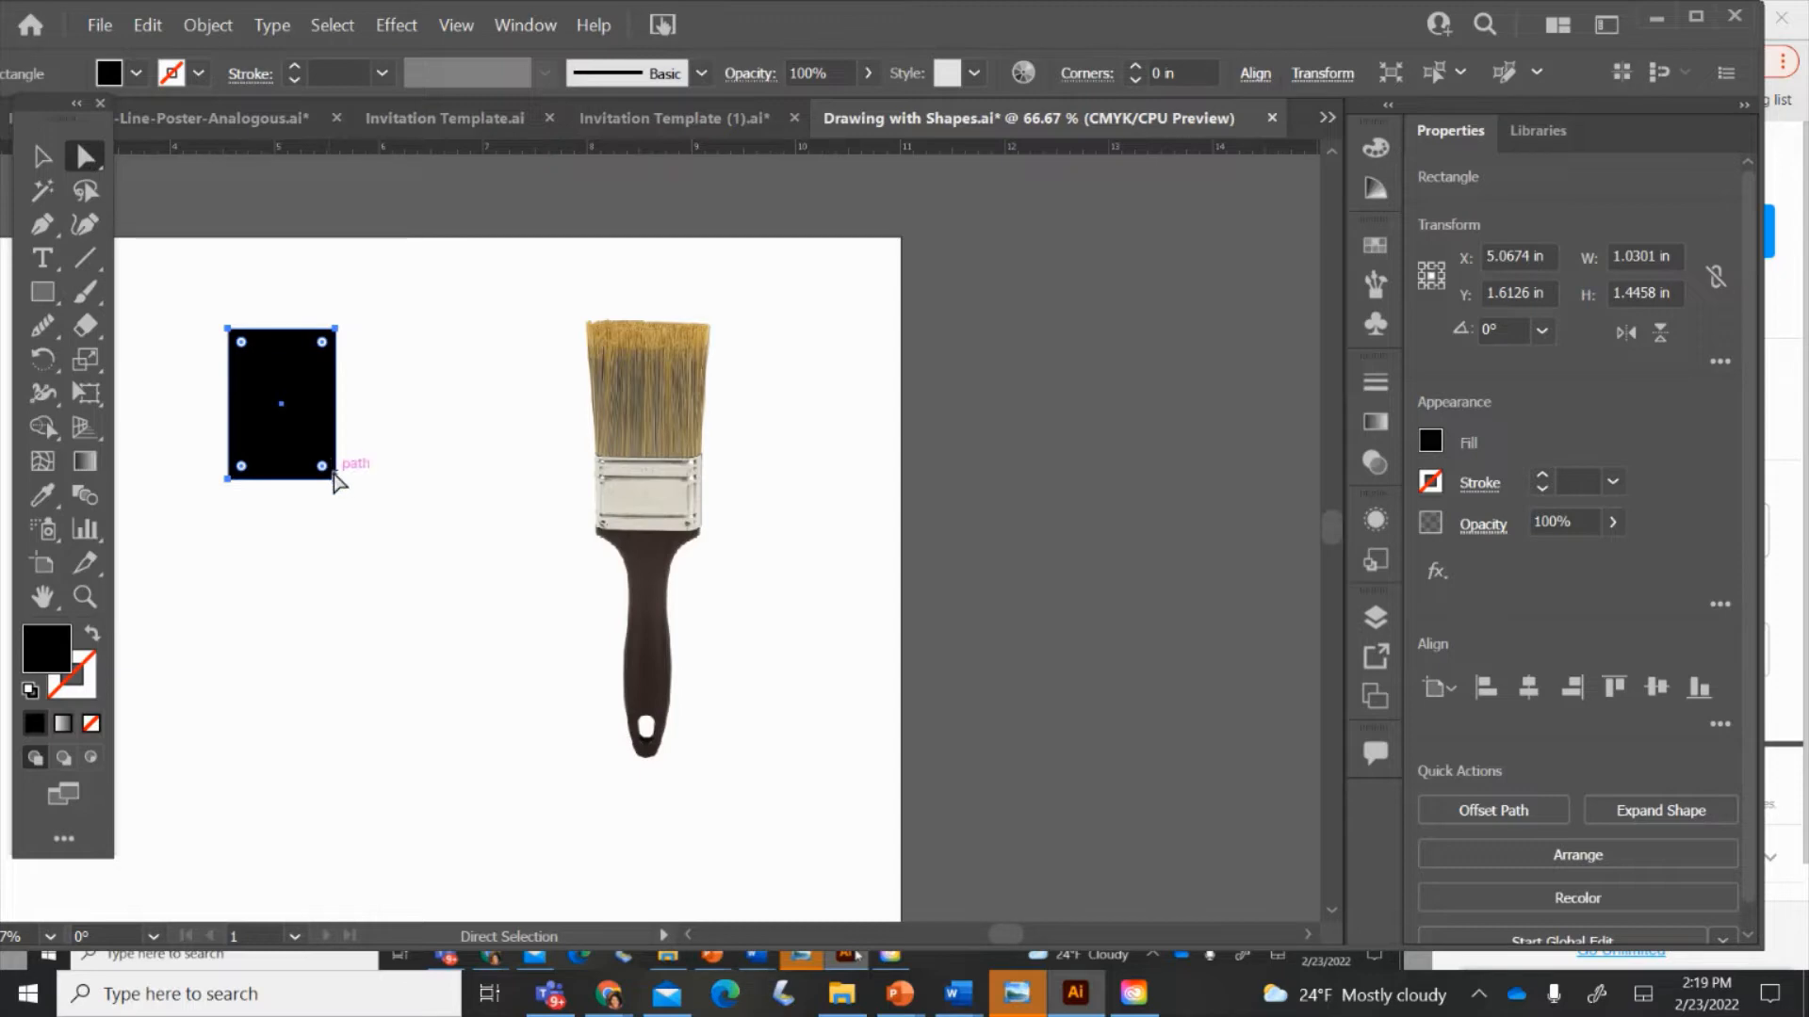
pyautogui.moveTo(322, 467); pyautogui.dragTo(320, 481)
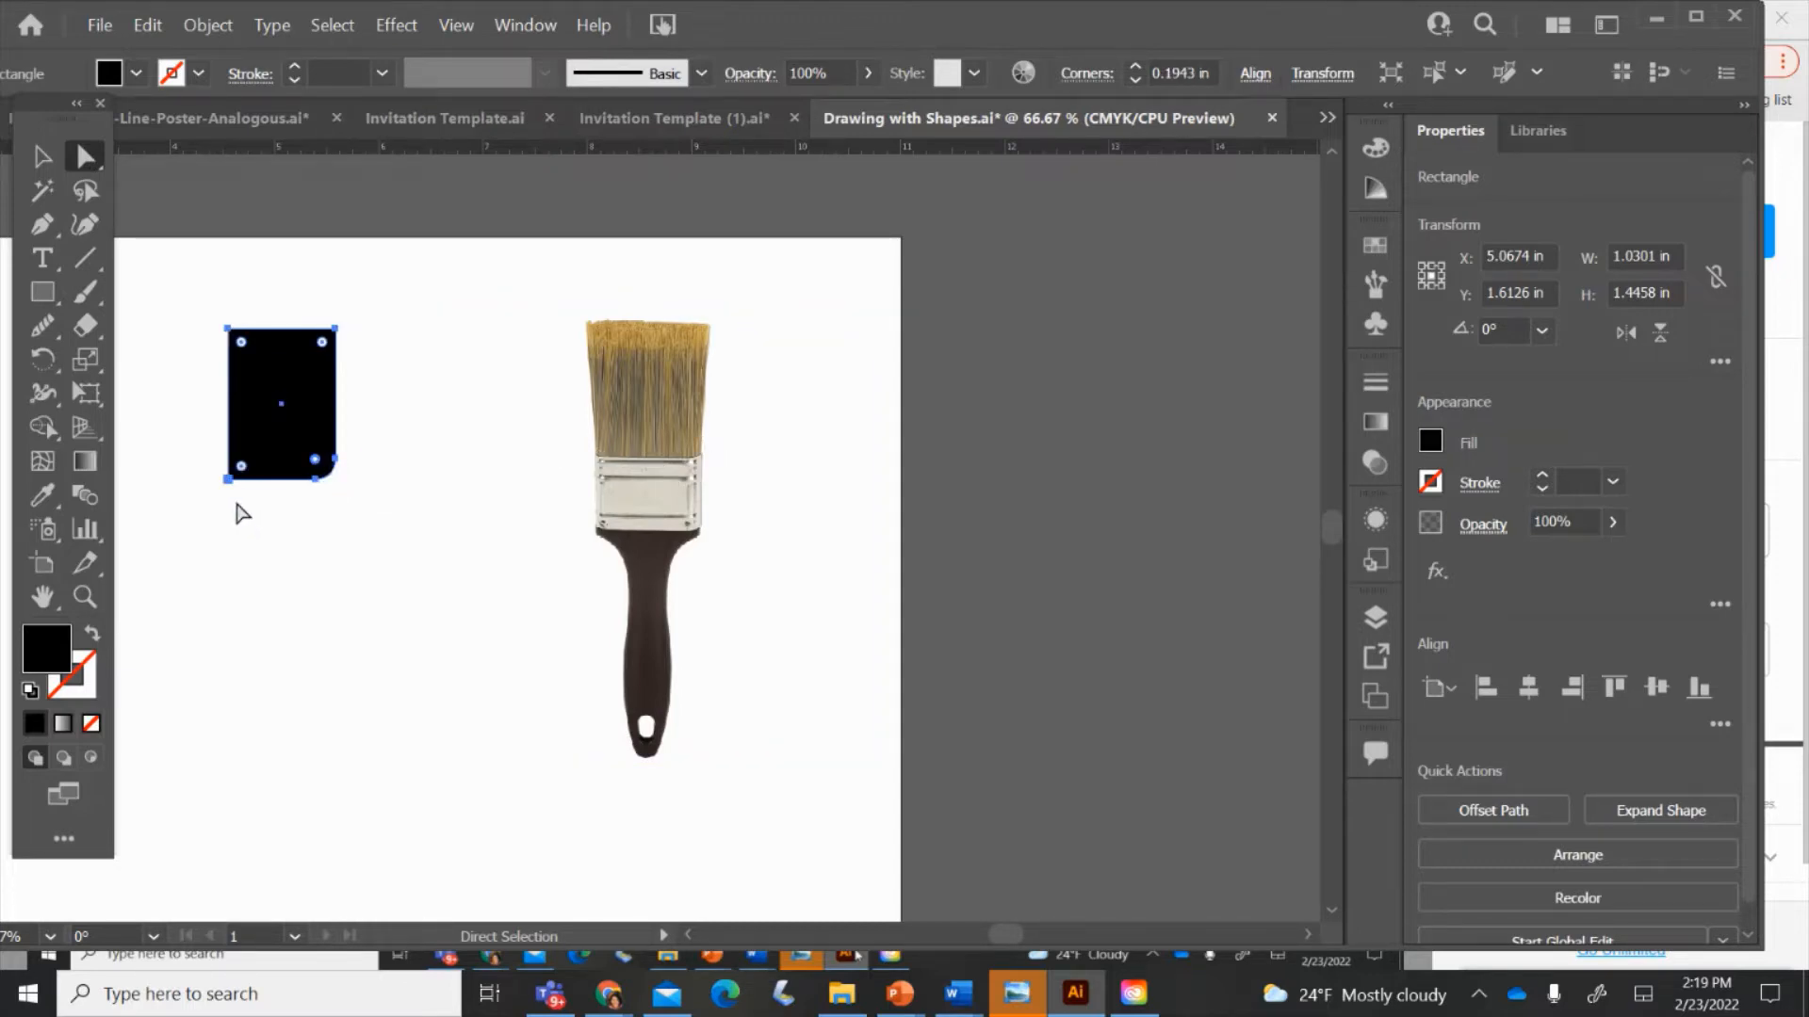
pyautogui.moveTo(227, 478); pyautogui.dragTo(250, 458)
pyautogui.click(234, 469)
pyautogui.click(270, 557)
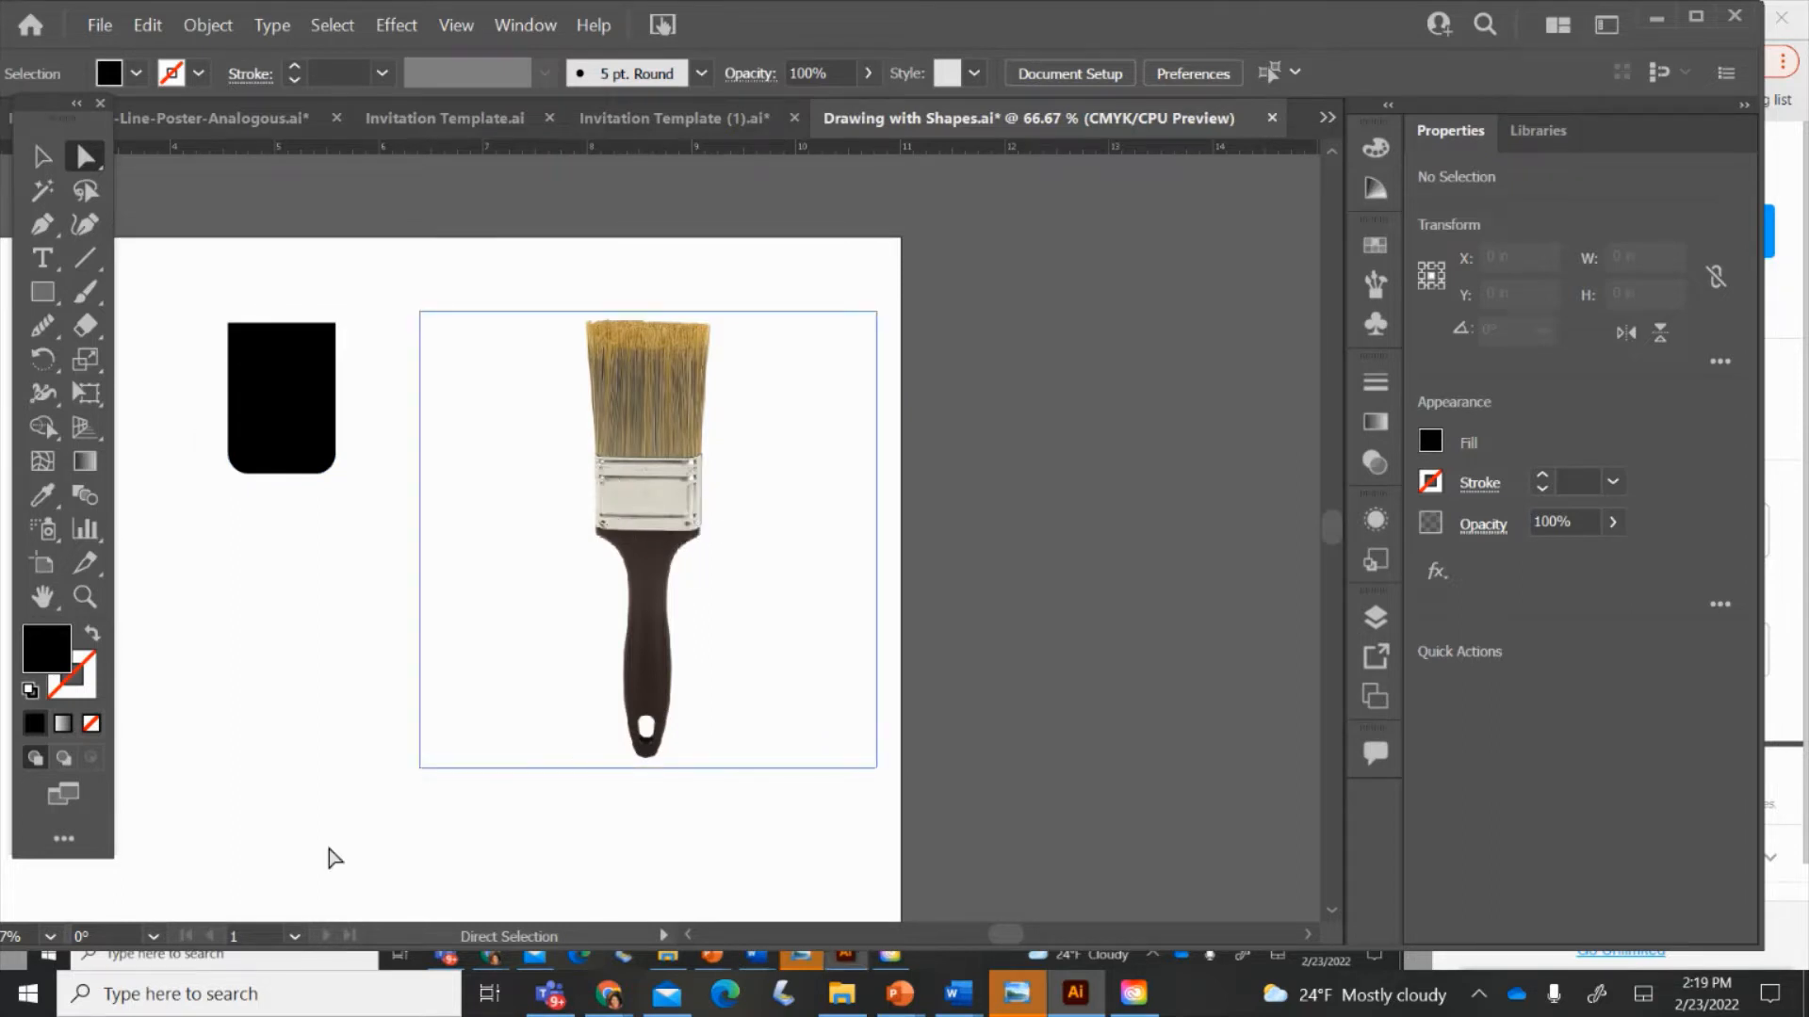
# - Draw a second black rectangle about 0.99 by 0.75 in, centred just below the bristle shape with a small gap
pyautogui.click(33, 296)
pyautogui.click(32, 299)
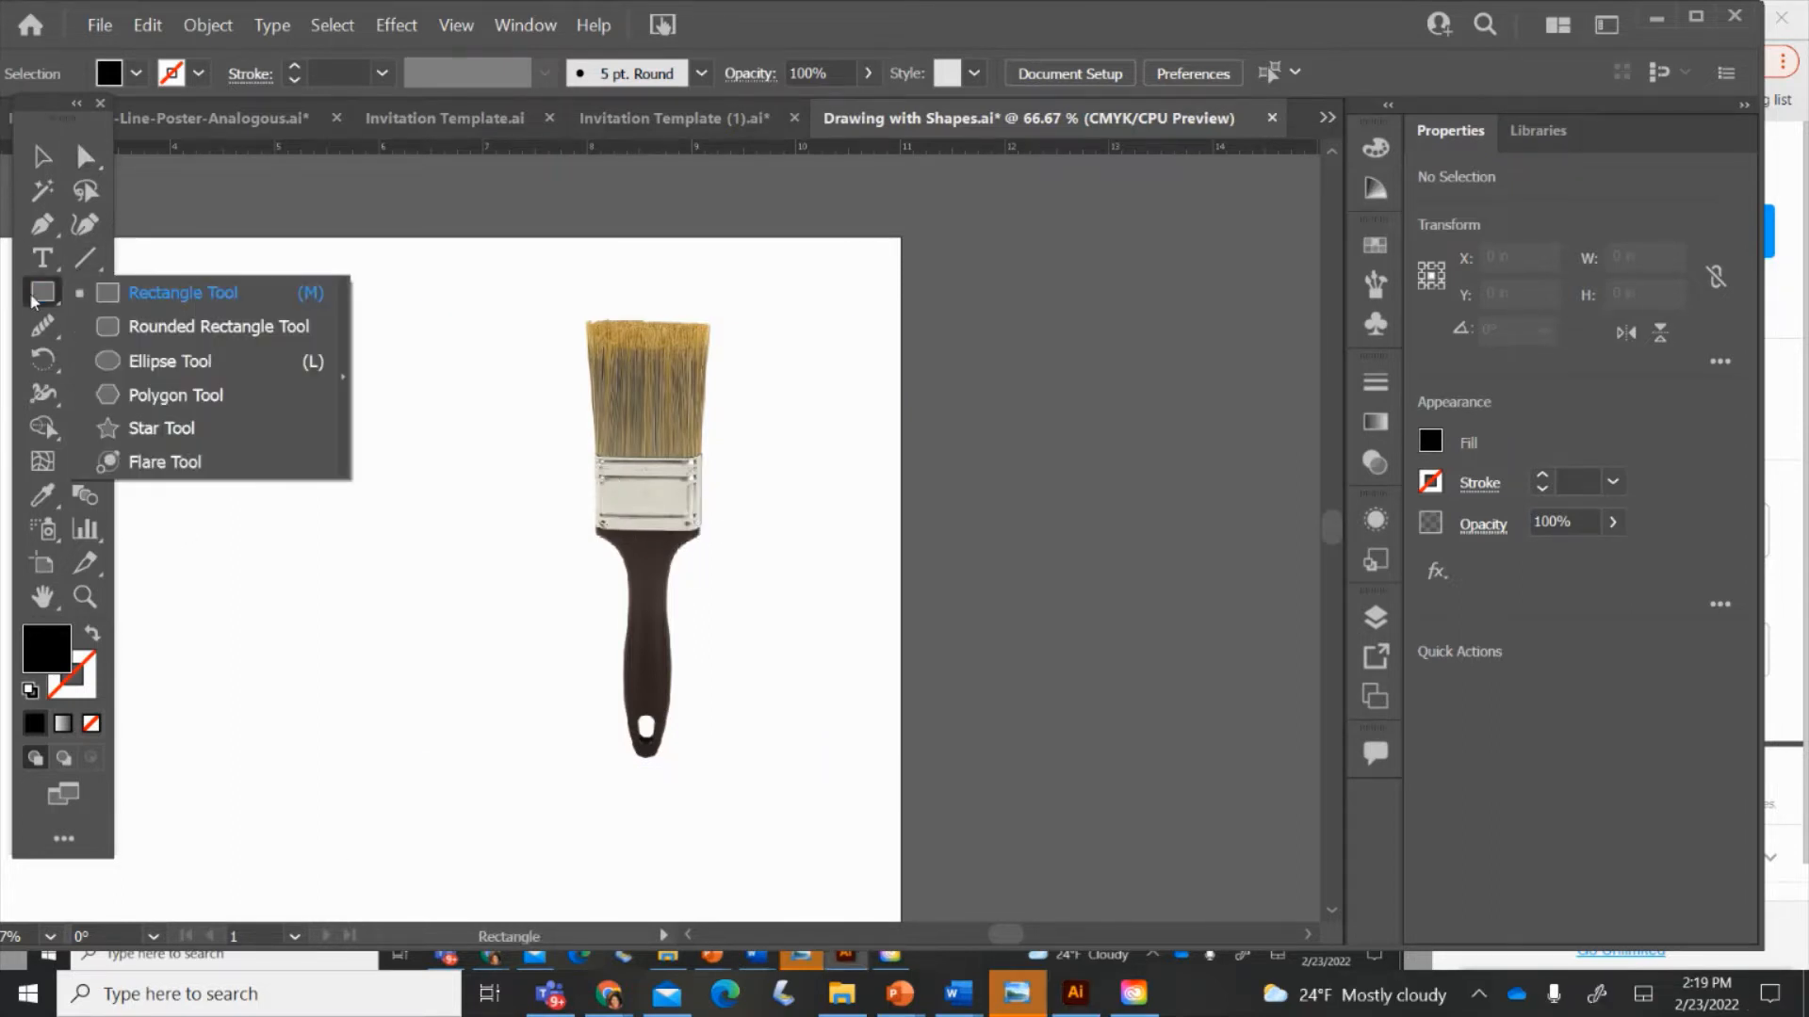
pyautogui.click(101, 297)
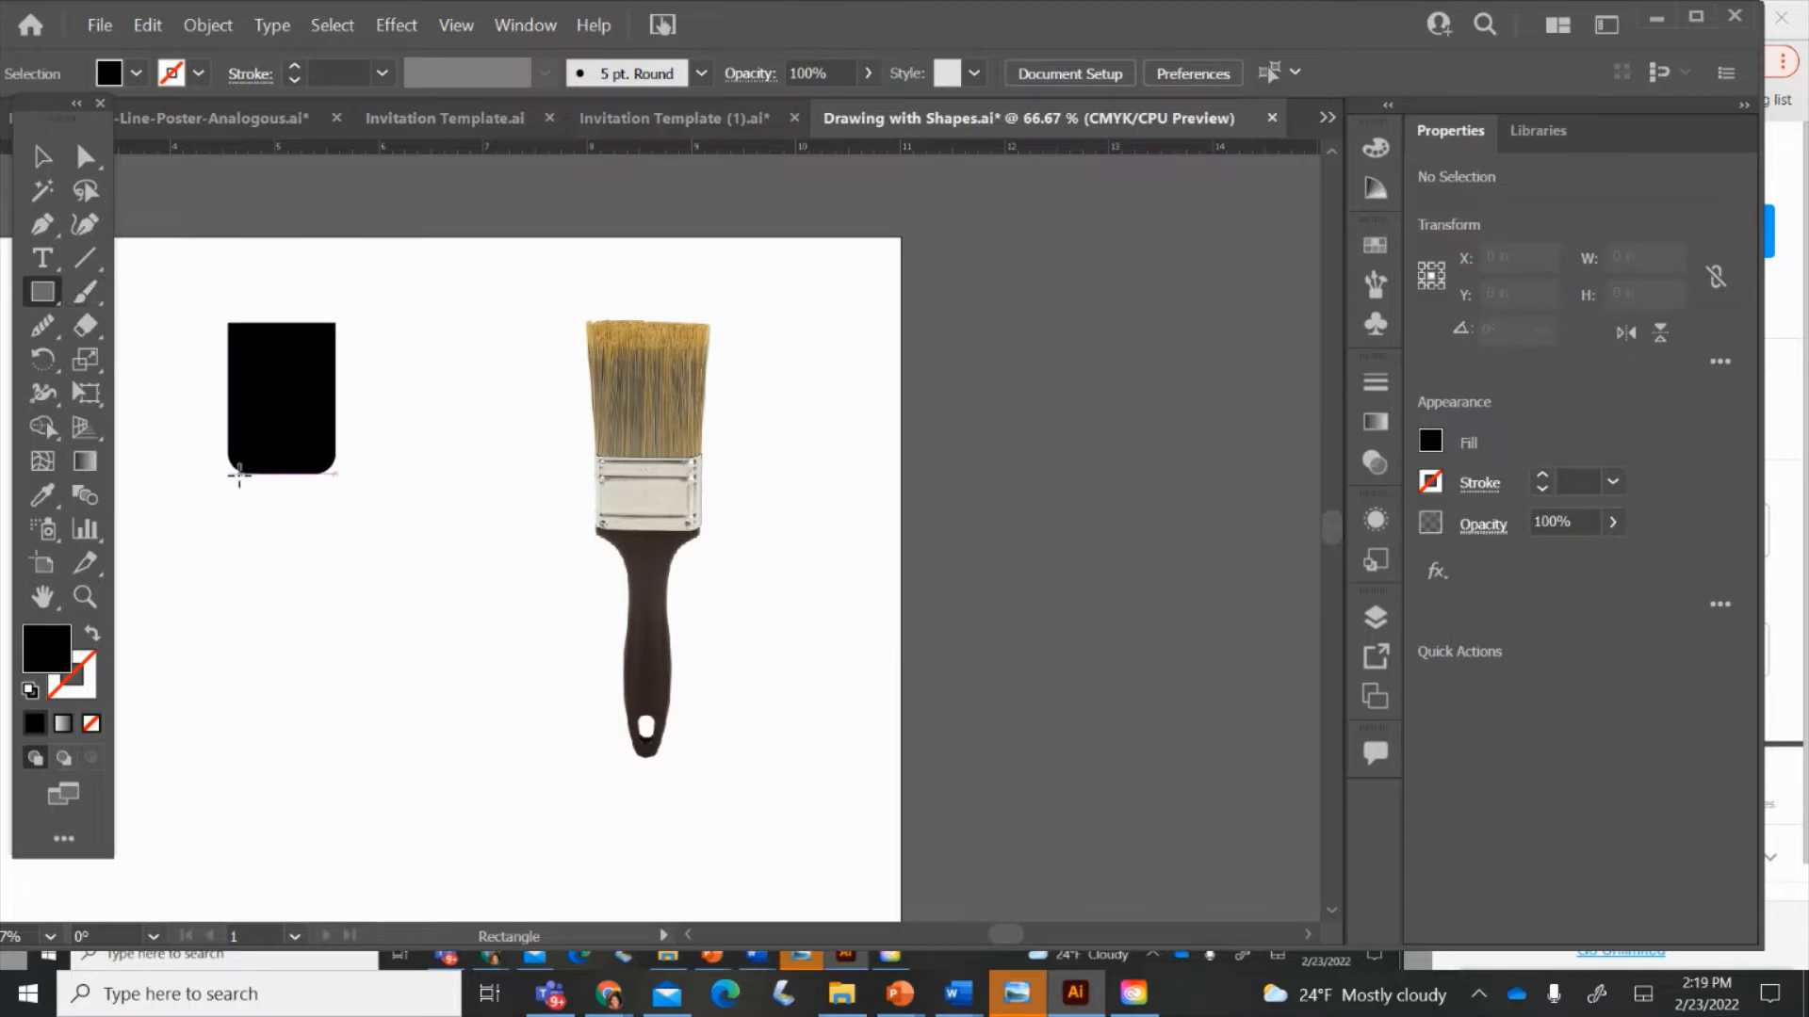
pyautogui.moveTo(231, 475)
pyautogui.mouseDown()
pyautogui.moveTo(337, 509)
pyautogui.moveTo(344, 550)
pyautogui.moveTo(280, 524)
pyautogui.mouseUp()
pyautogui.click(41, 167)
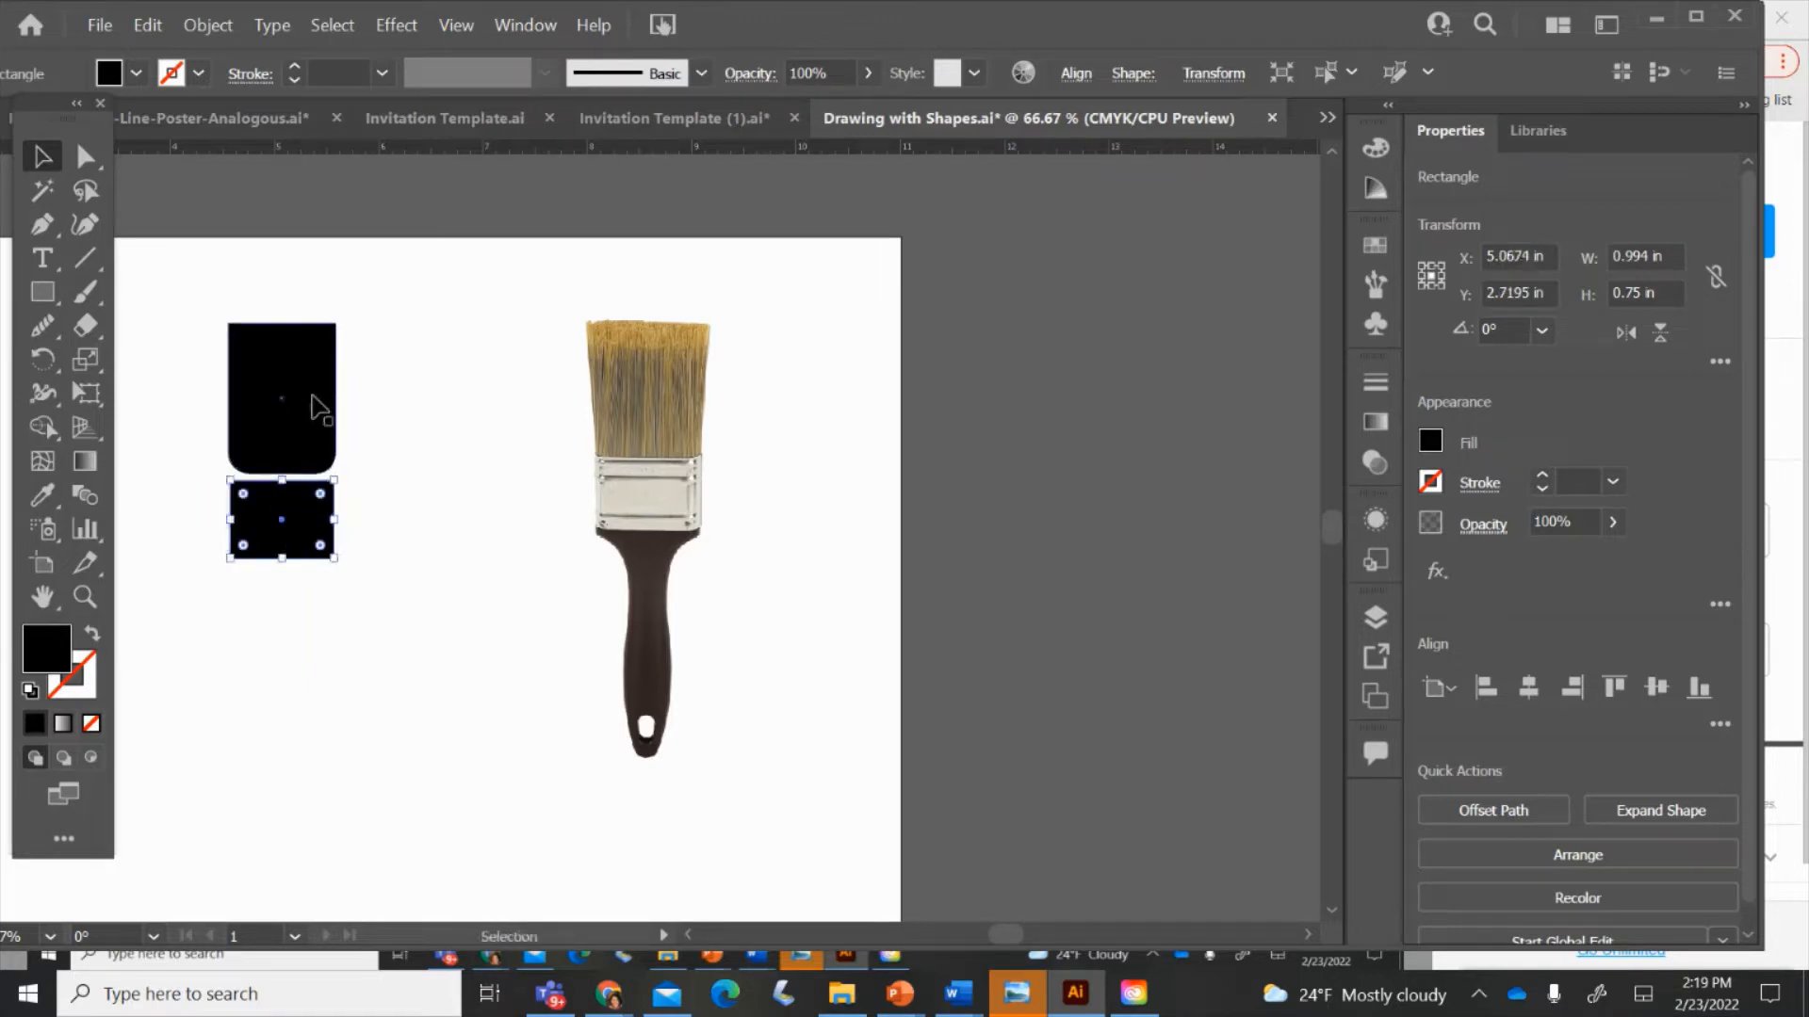
pyautogui.click(476, 545)
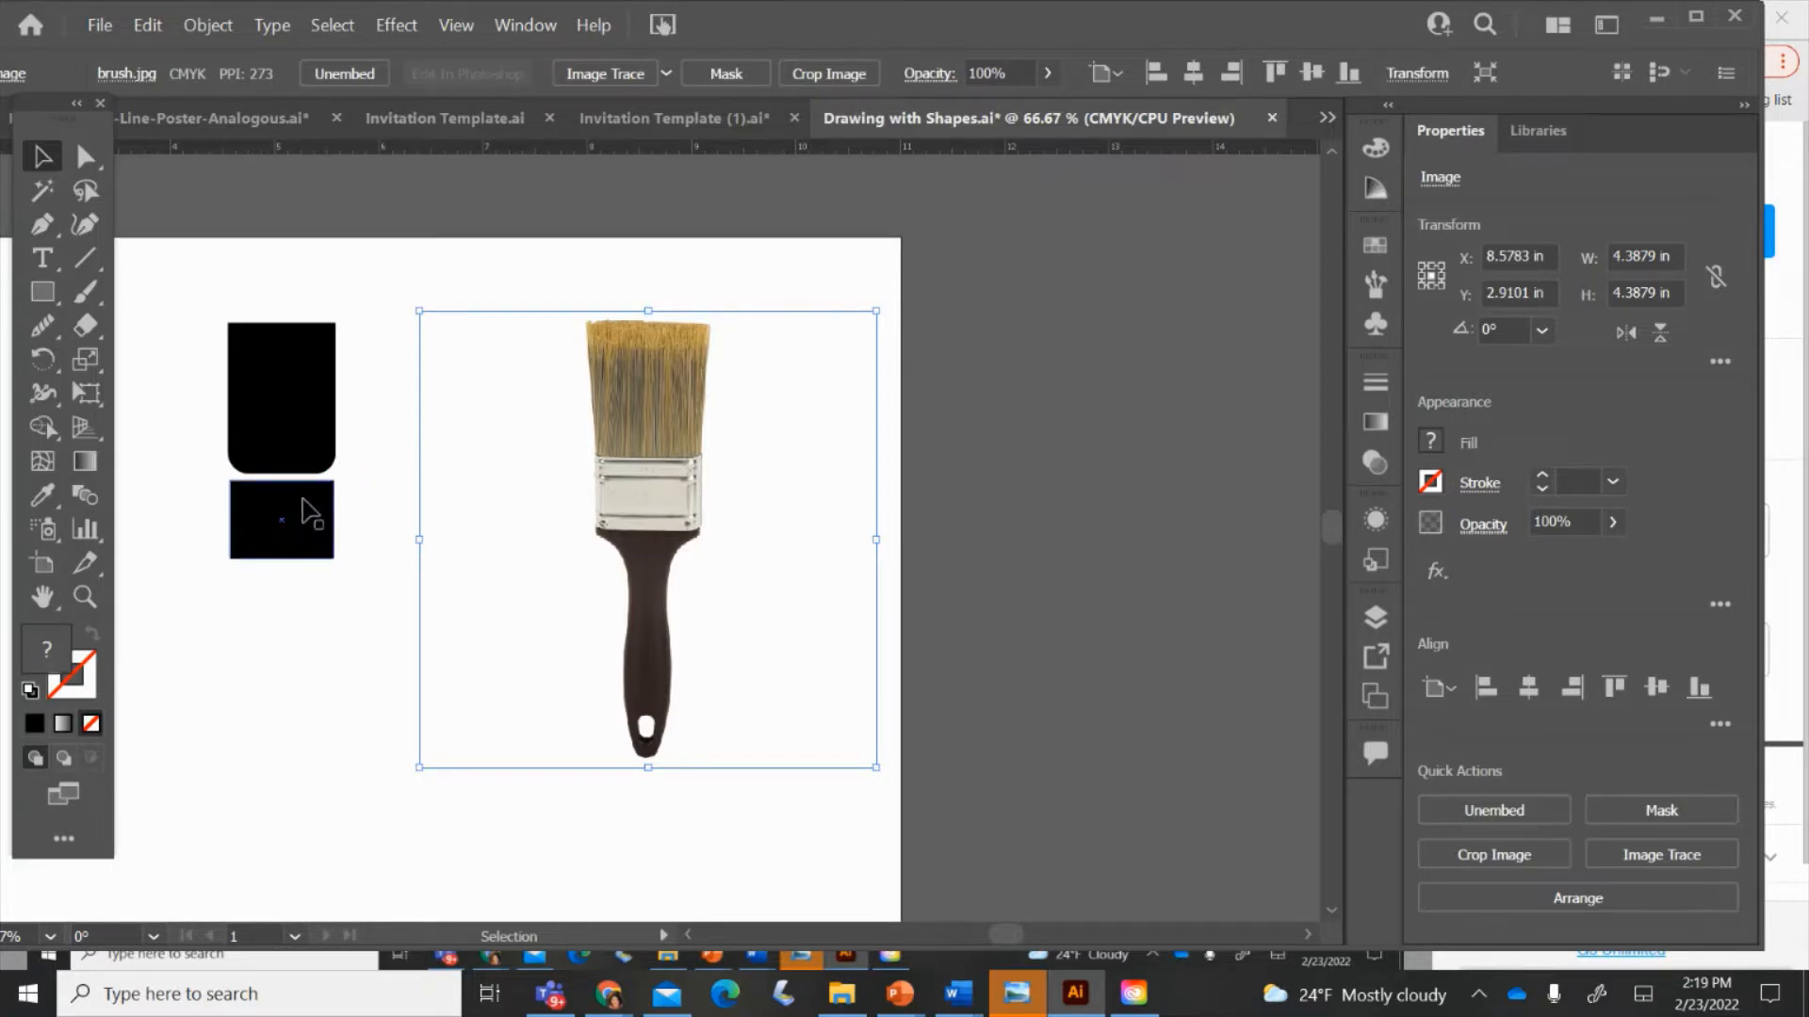
pyautogui.click(268, 611)
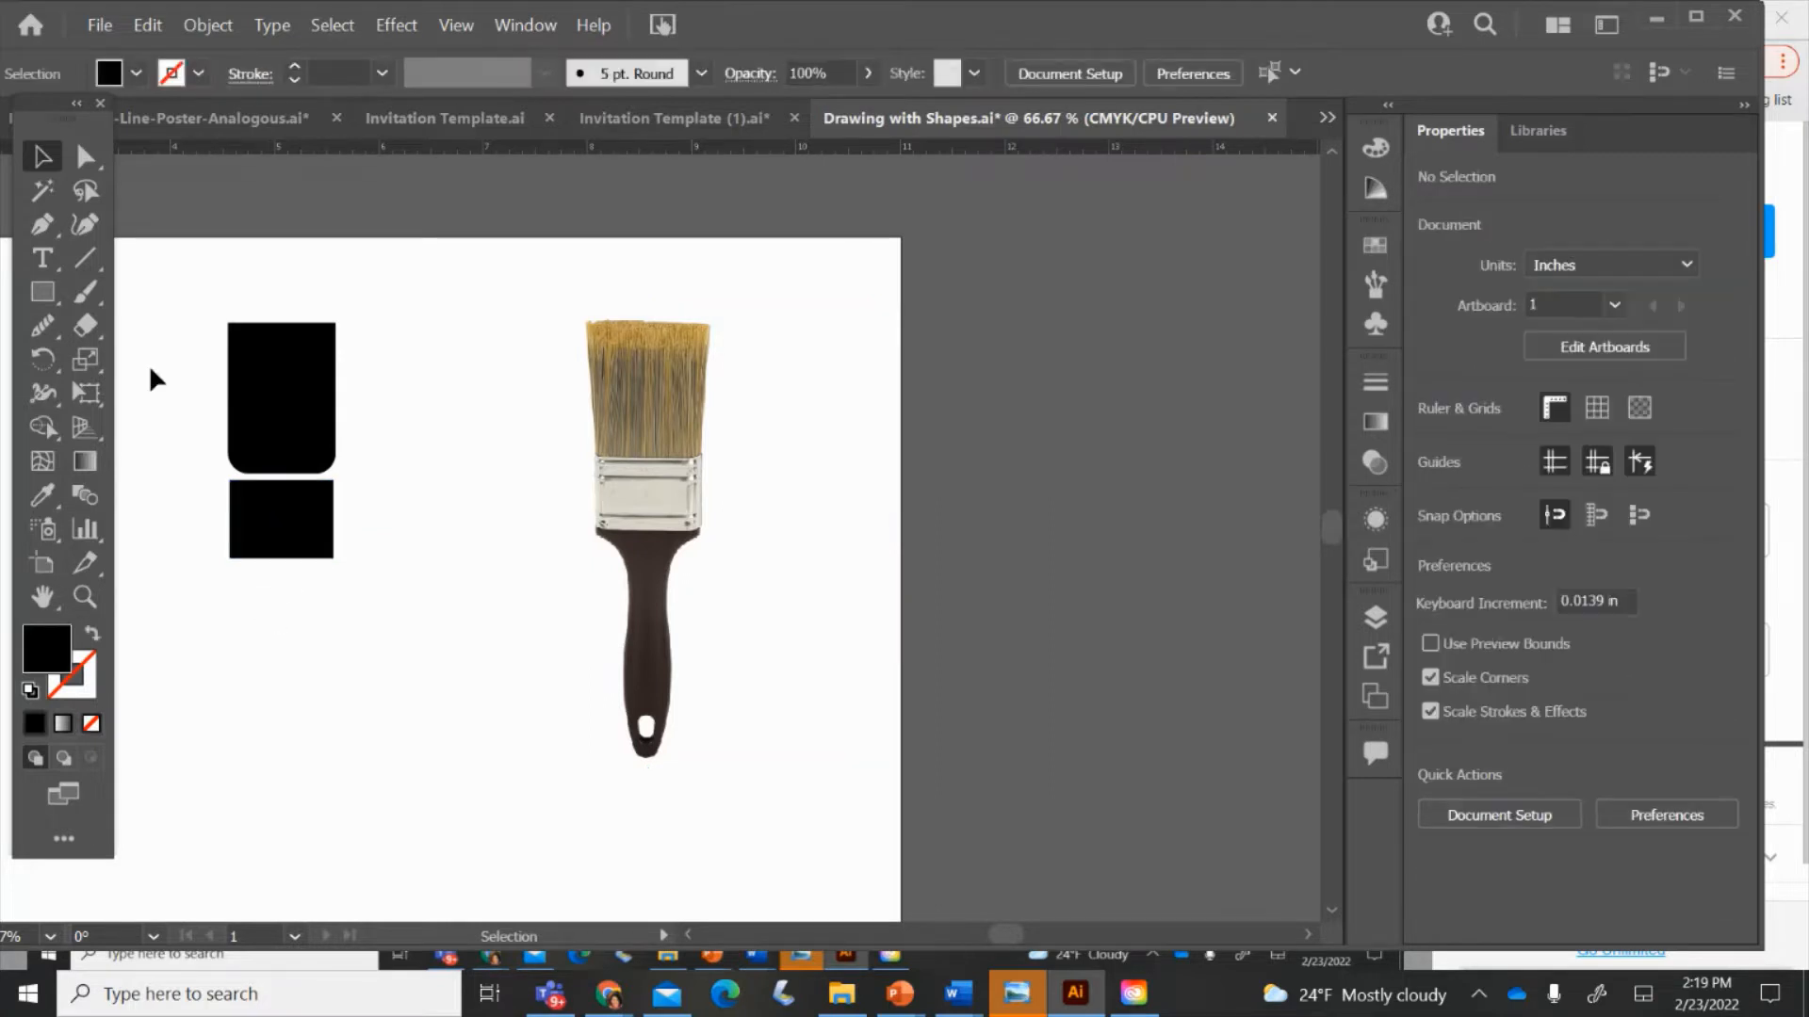
# - Draw a thin black bar about 0.14 in high just below the second rectangle and match its width at about 0.99 in
pyautogui.click(42, 292)
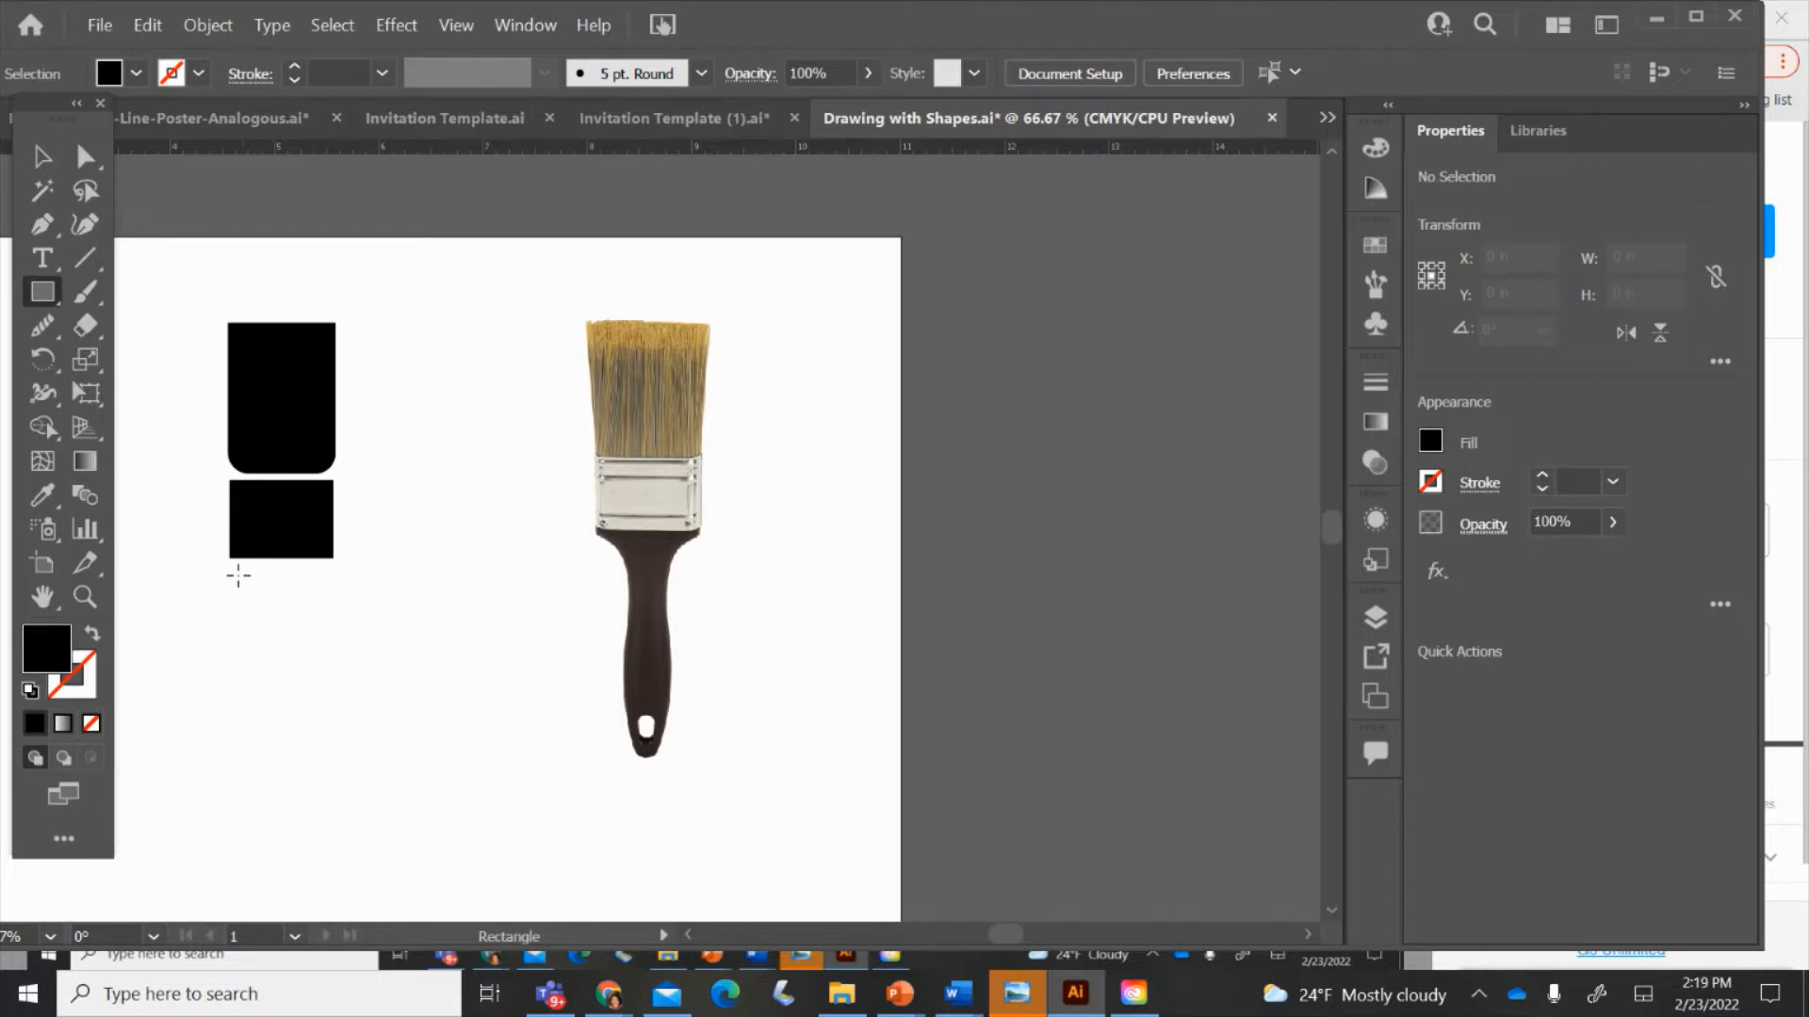
pyautogui.moveTo(239, 575); pyautogui.dragTo(355, 590)
pyautogui.click(42, 156)
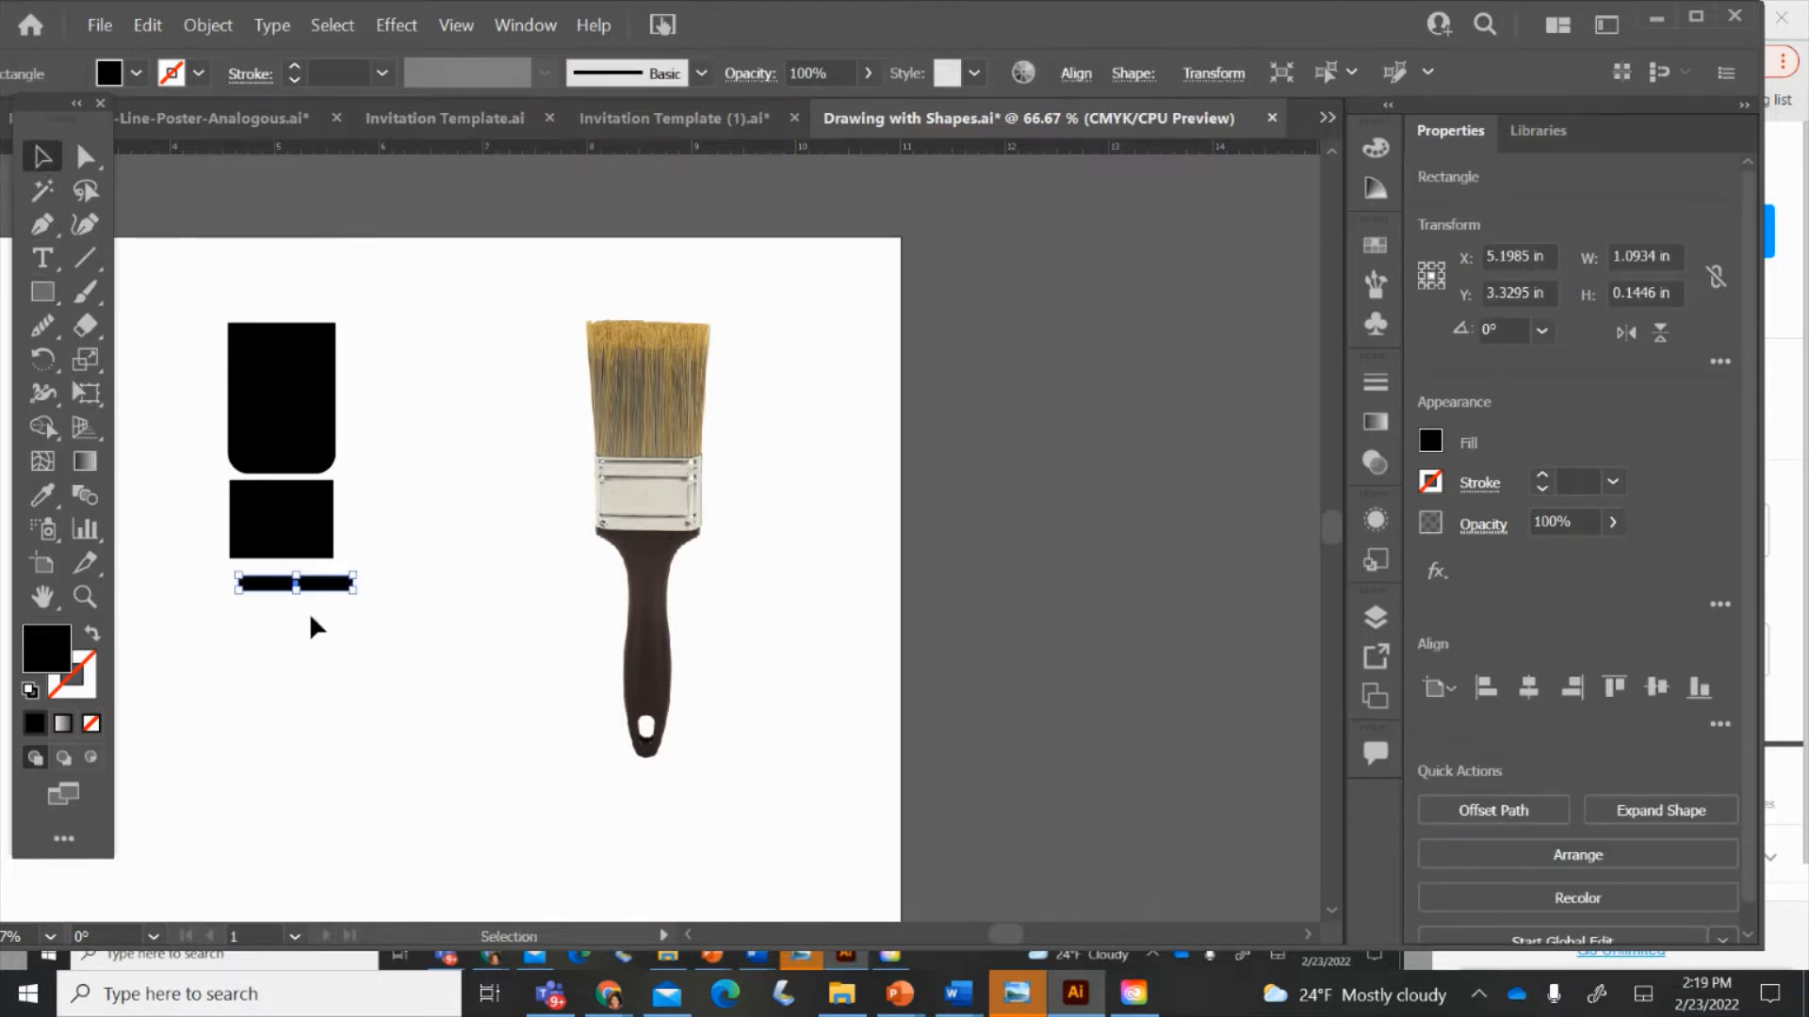
pyautogui.moveTo(263, 584); pyautogui.dragTo(336, 584)
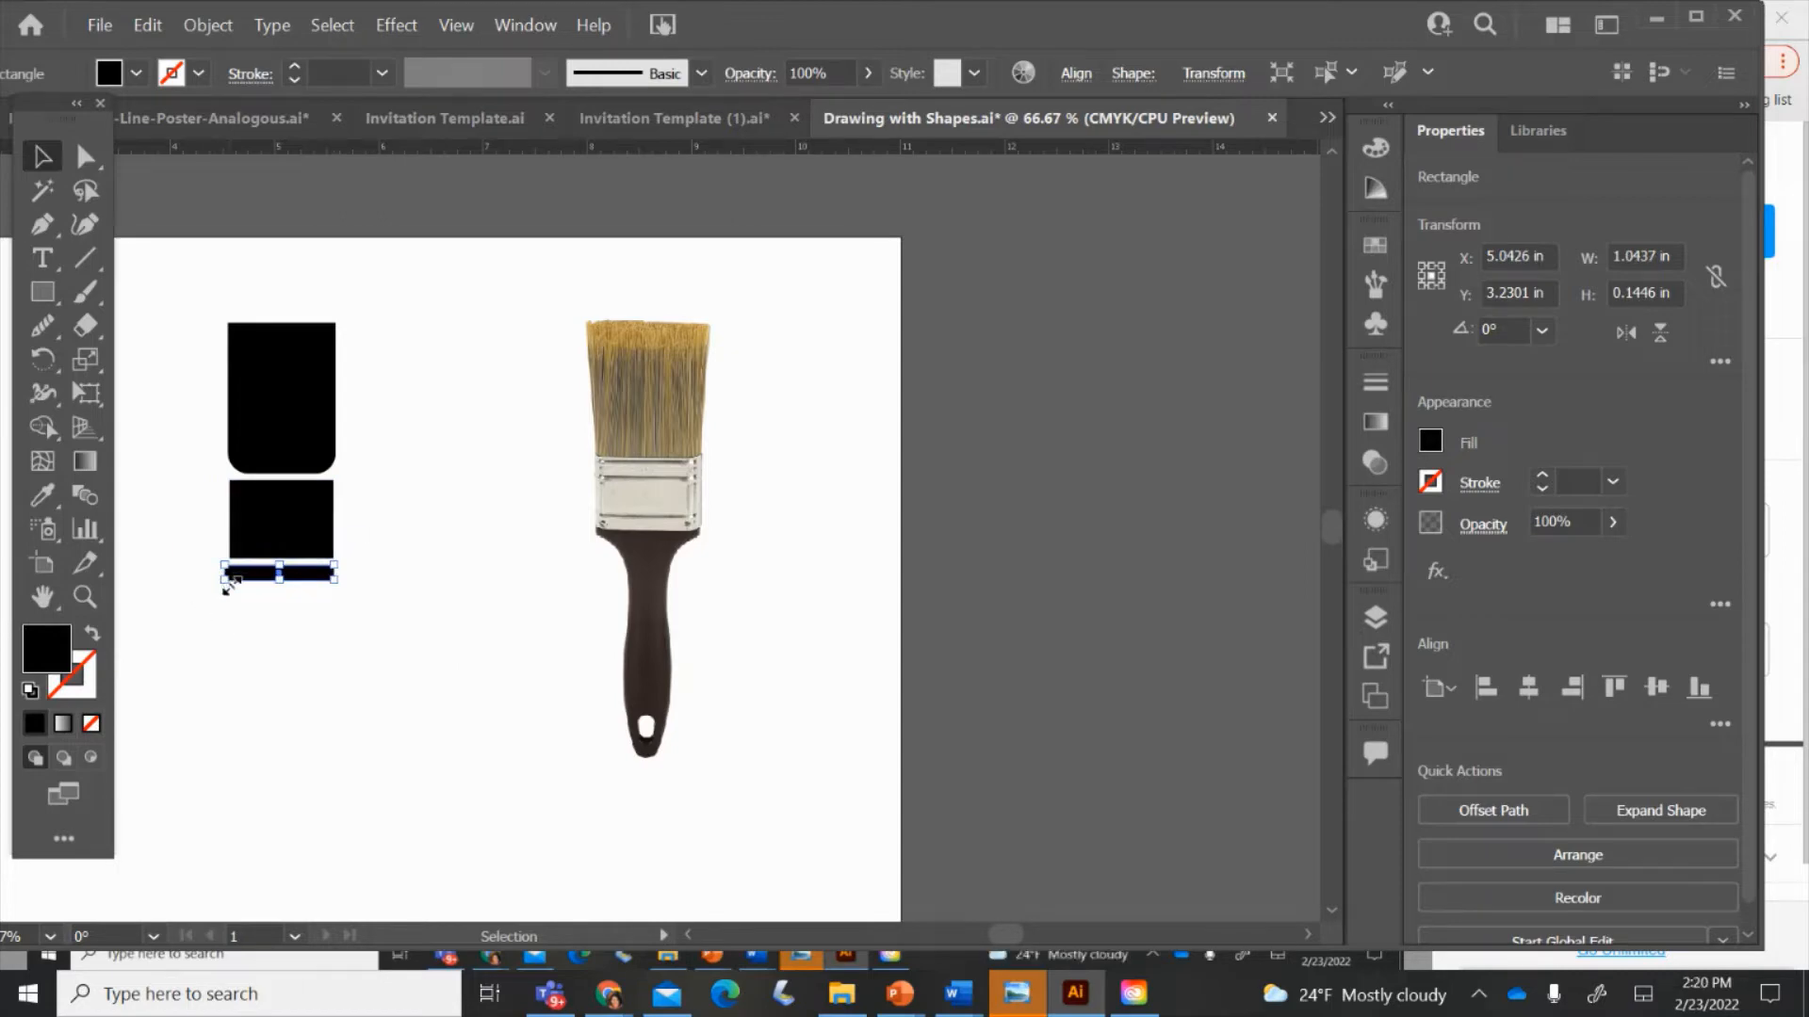
pyautogui.moveTo(226, 586); pyautogui.dragTo(229, 583)
# - Draw a tall black ellipse about 0.51 by 2.43 in as the brush handle and centre it under the thin bar
pyautogui.click(52, 299)
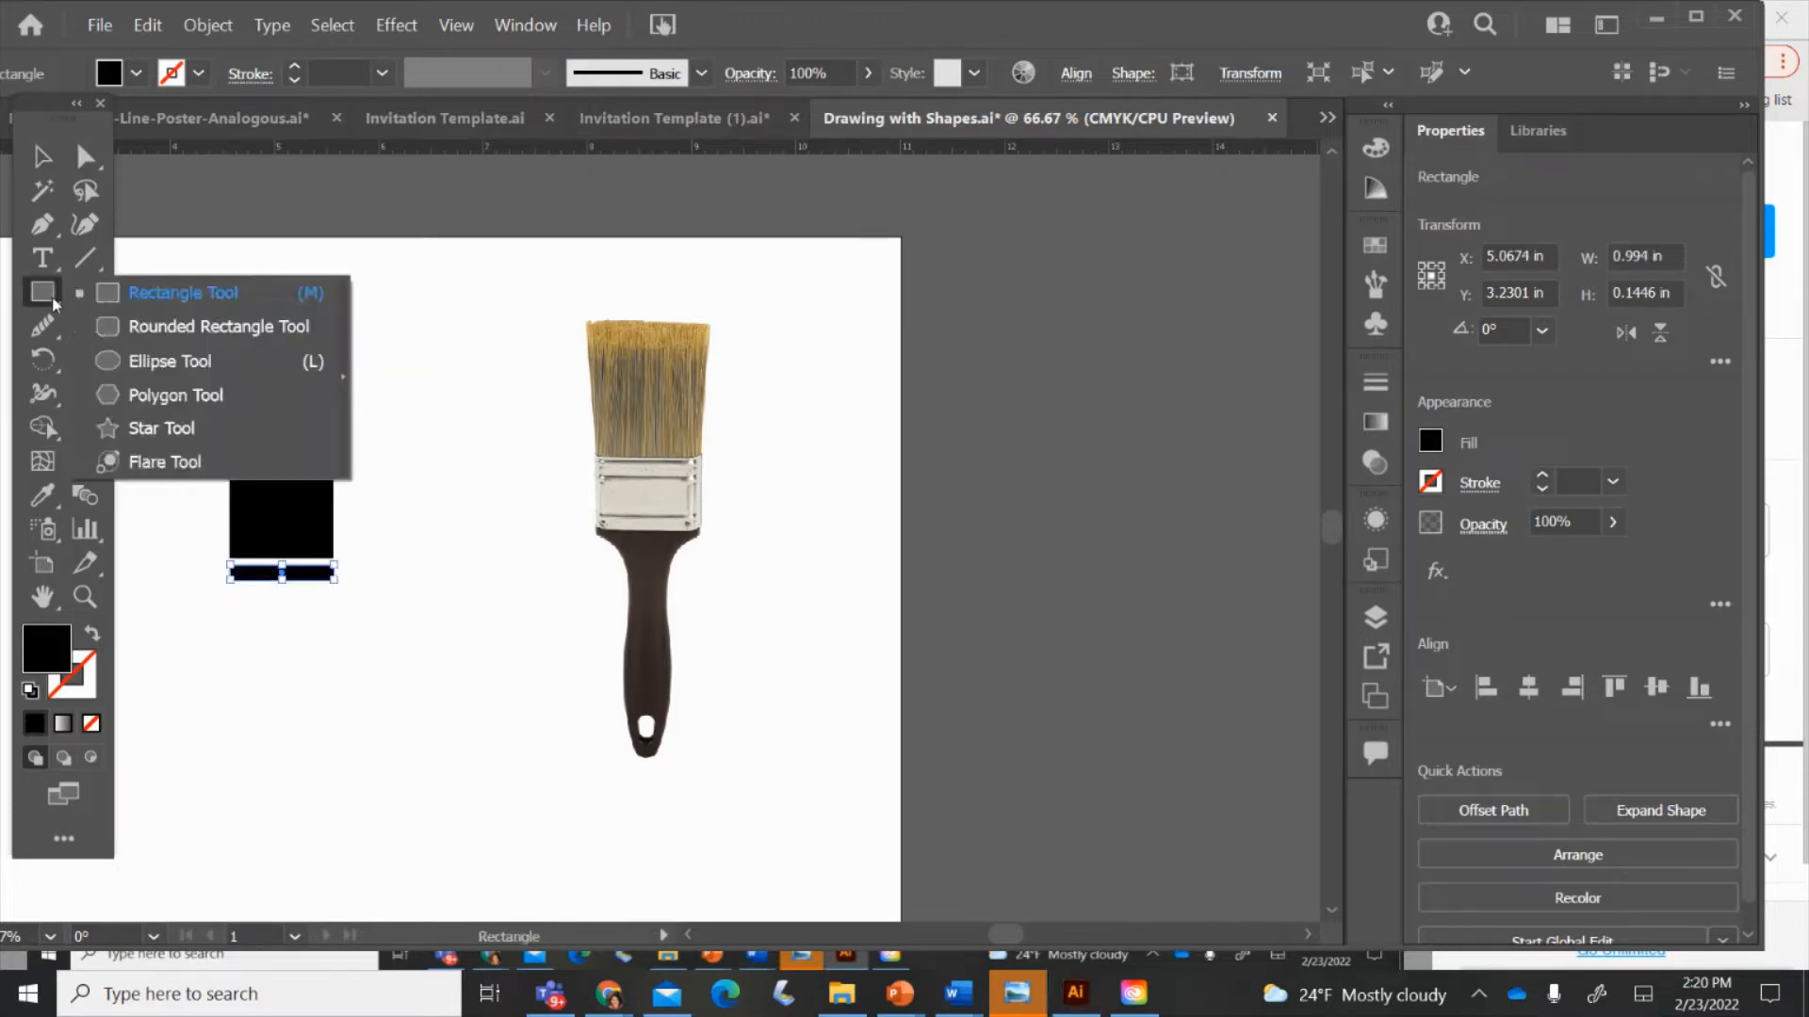
pyautogui.click(138, 361)
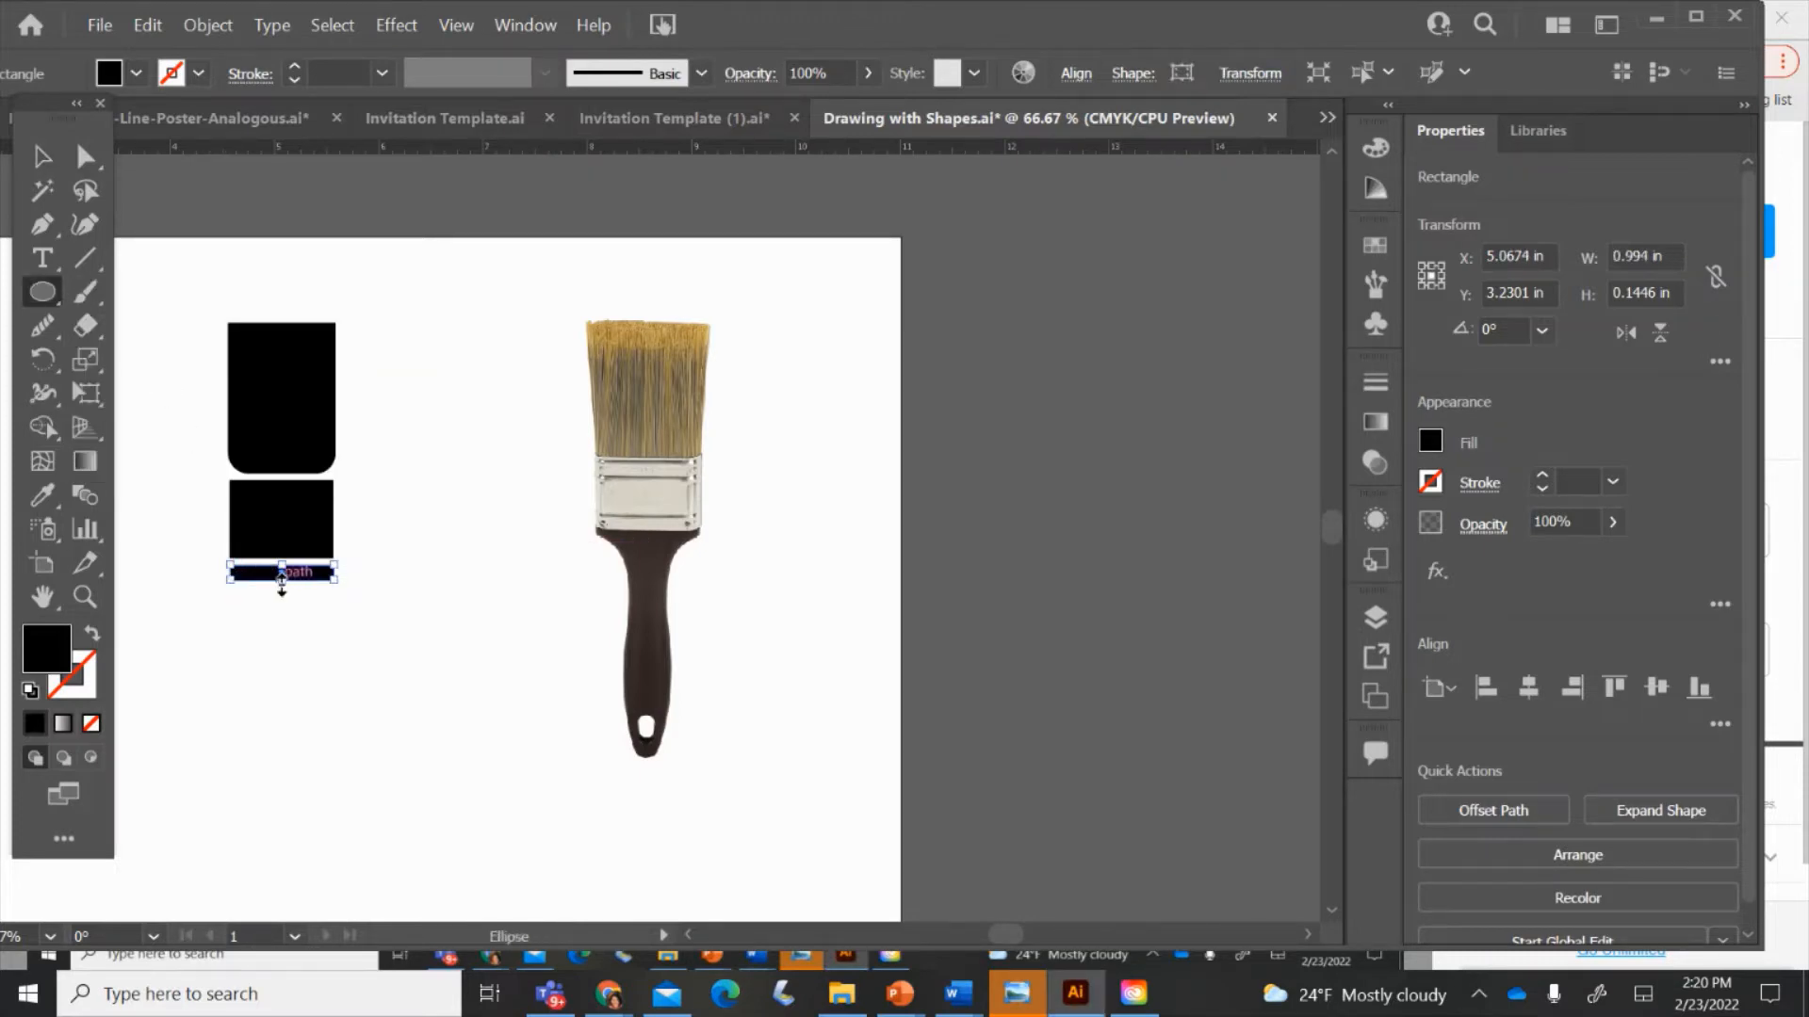
pyautogui.moveTo(273, 572); pyautogui.dragTo(323, 827)
pyautogui.click(42, 157)
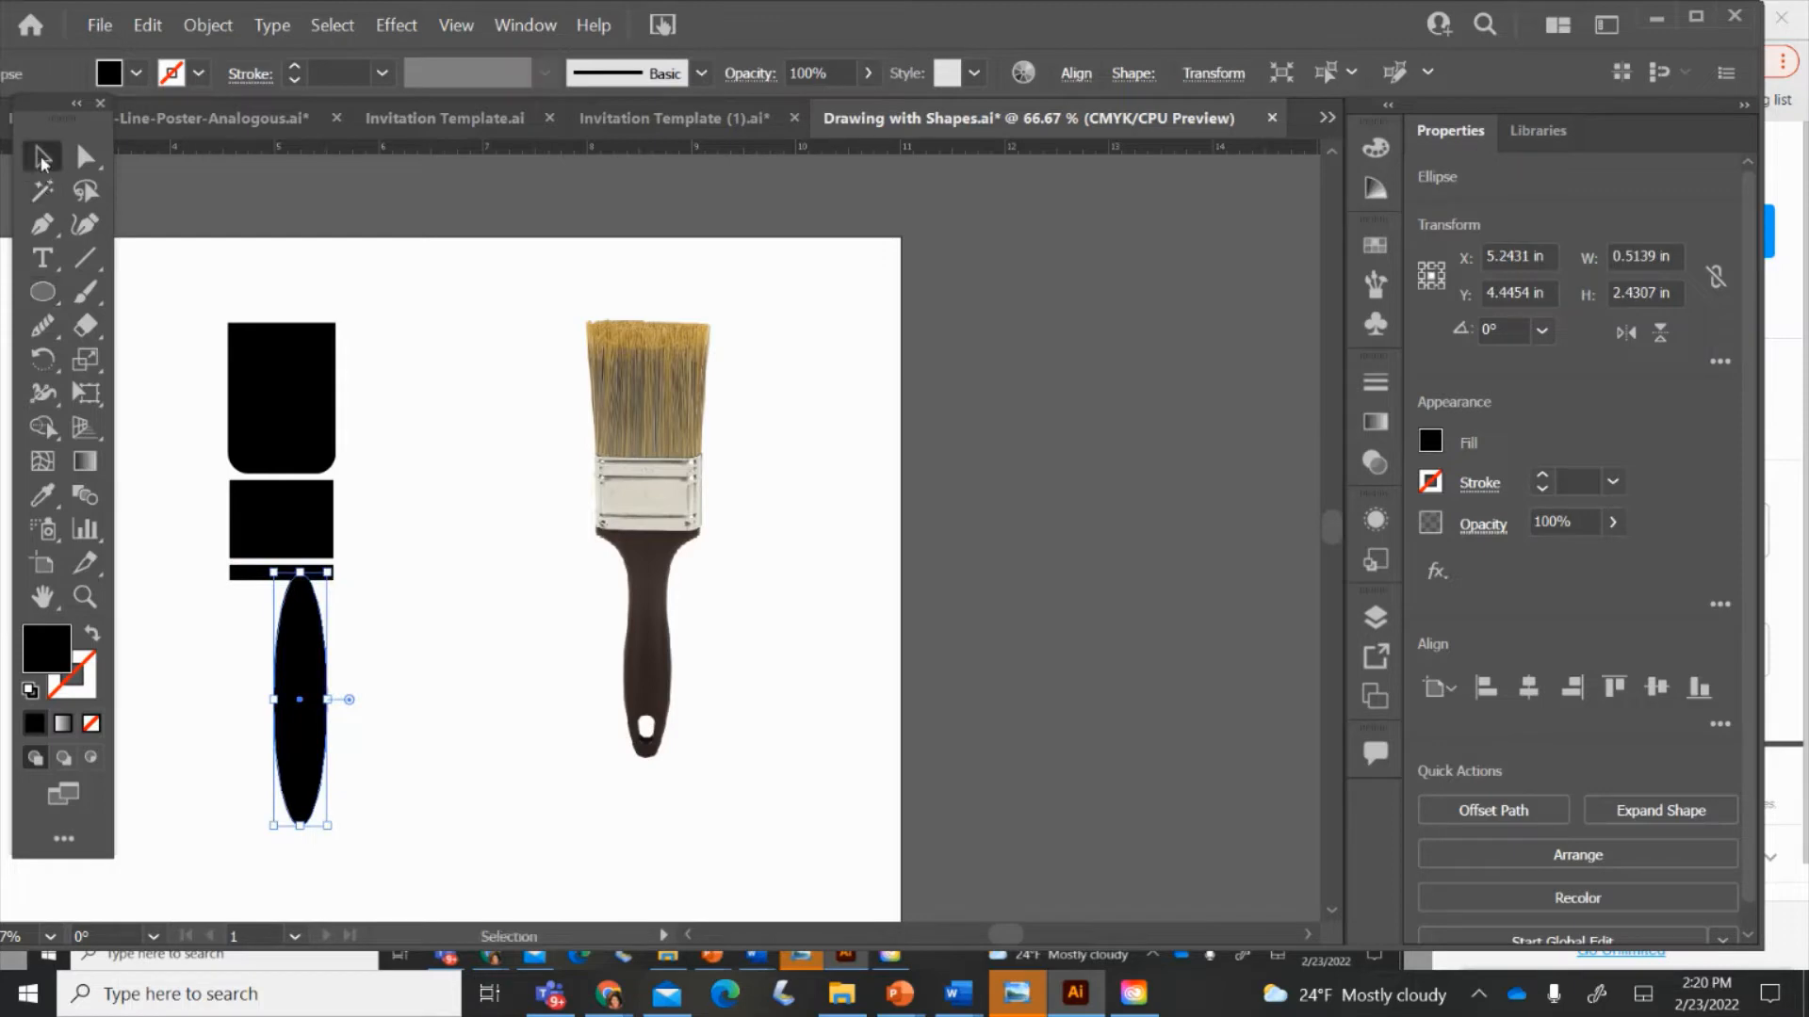
pyautogui.moveTo(315, 626)
pyautogui.mouseDown()
pyautogui.moveTo(285, 608)
pyautogui.moveTo(297, 626)
pyautogui.mouseUp()
pyautogui.click(377, 624)
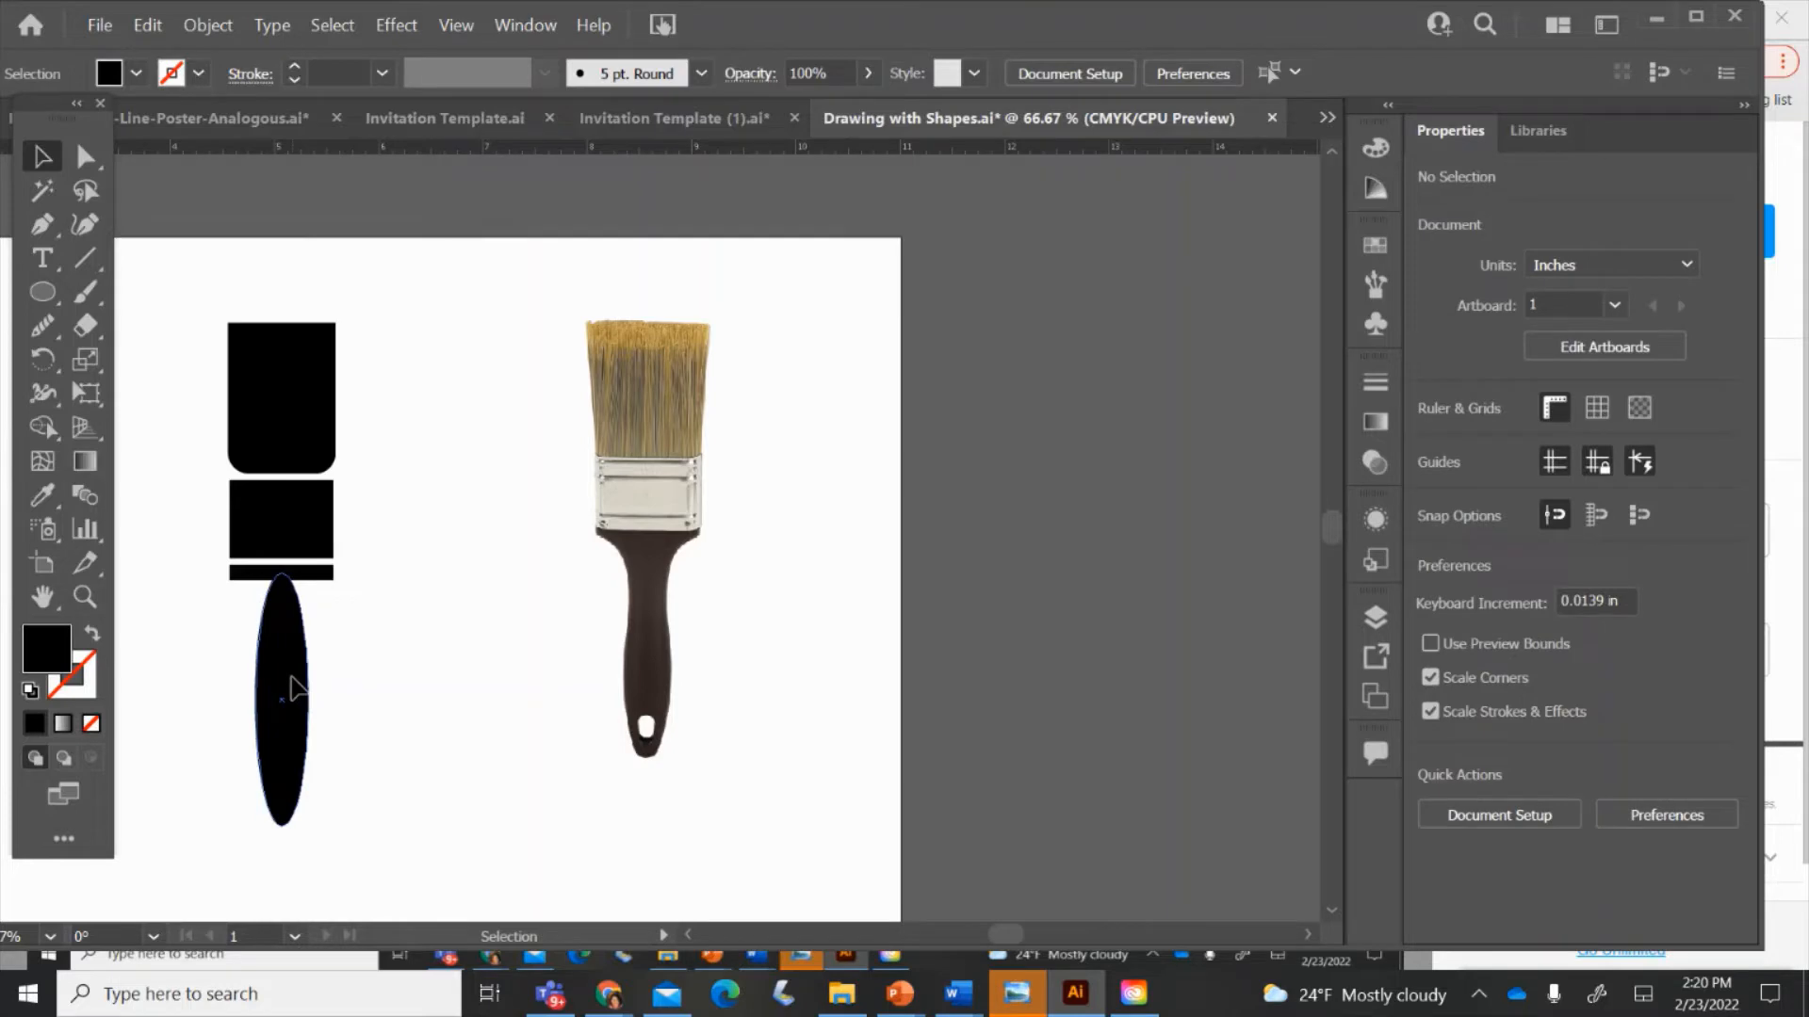
pyautogui.click(292, 688)
pyautogui.click(367, 673)
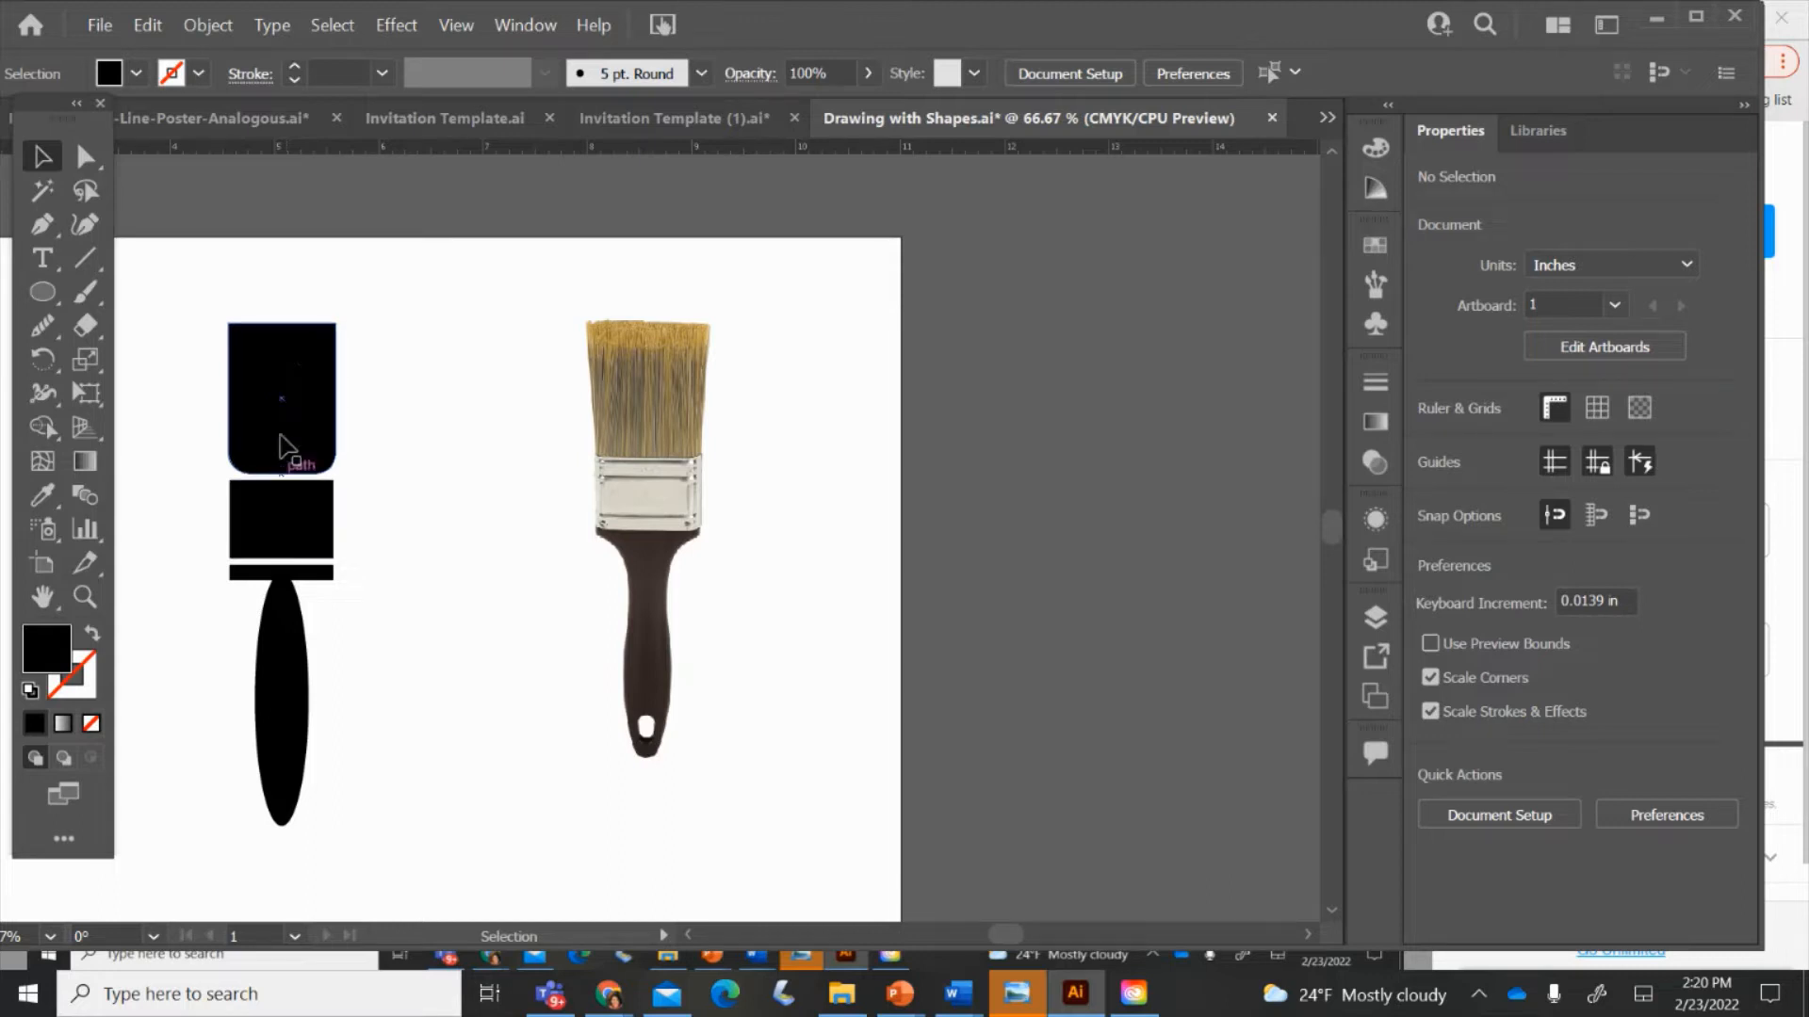
# - Give the large bristle shape a white stroke with a weight of 4 pt
pyautogui.rightClick(281, 400)
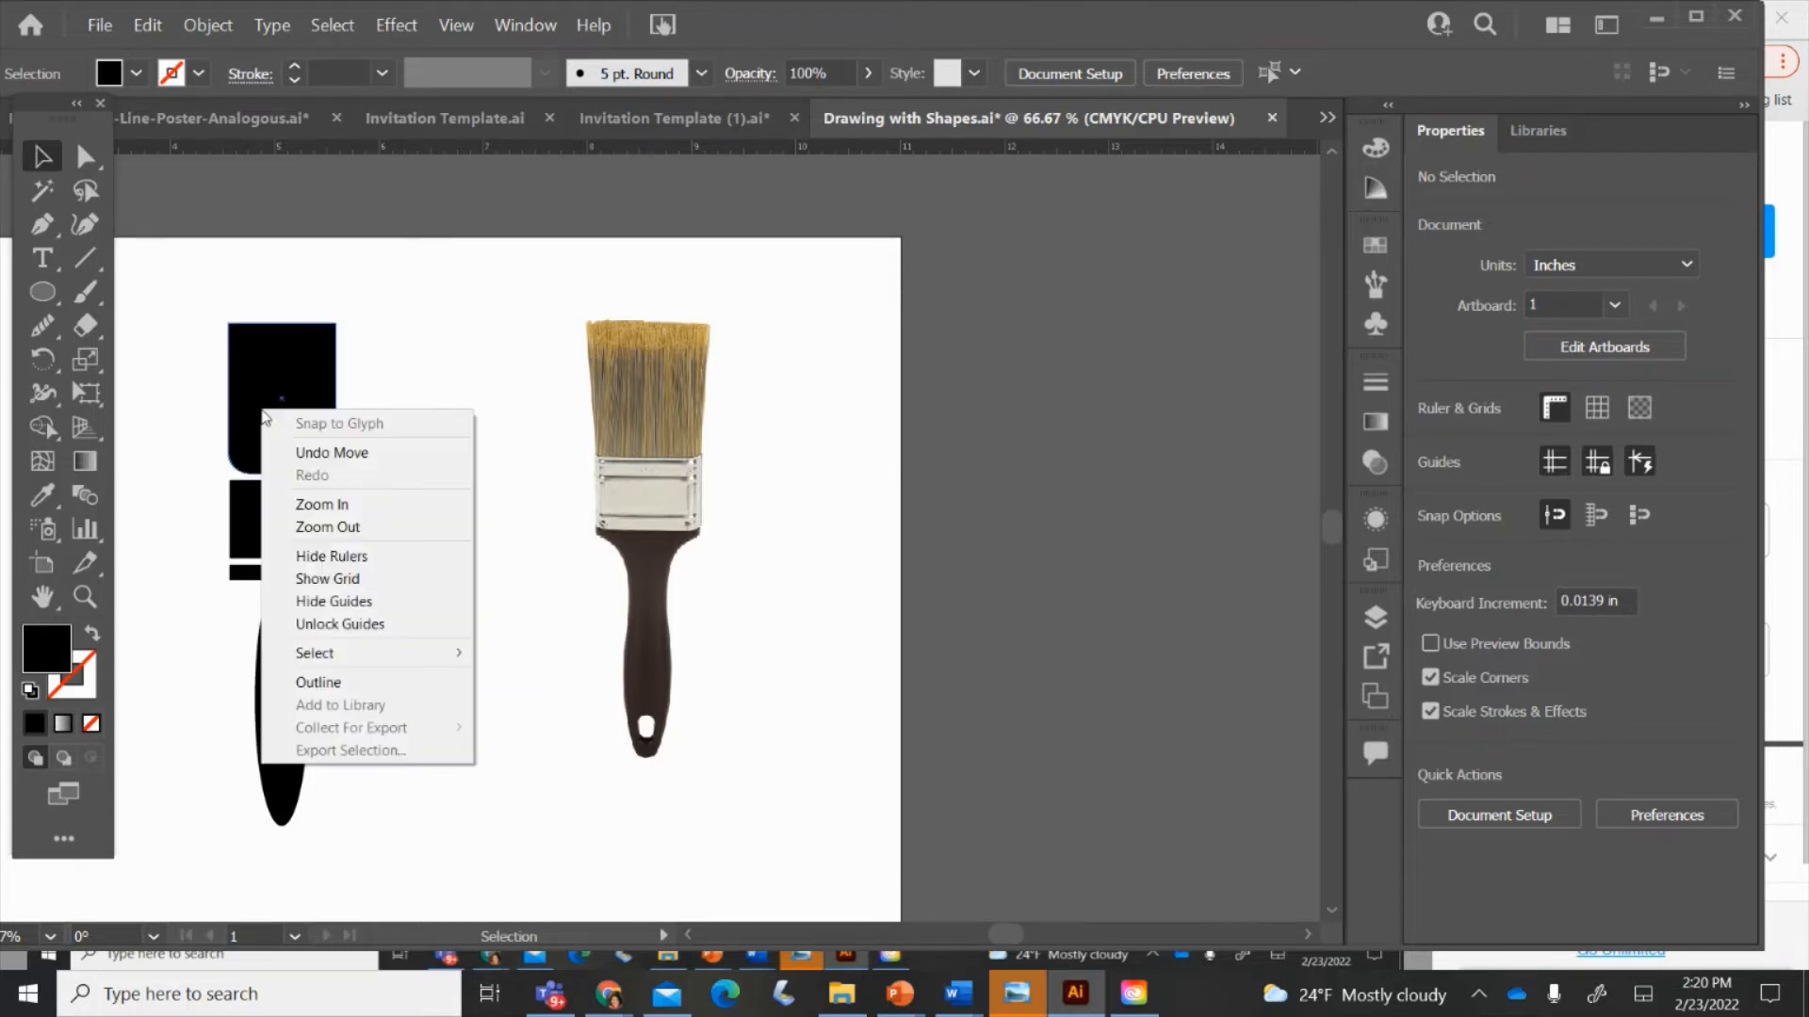
pyautogui.click(261, 339)
pyautogui.click(261, 337)
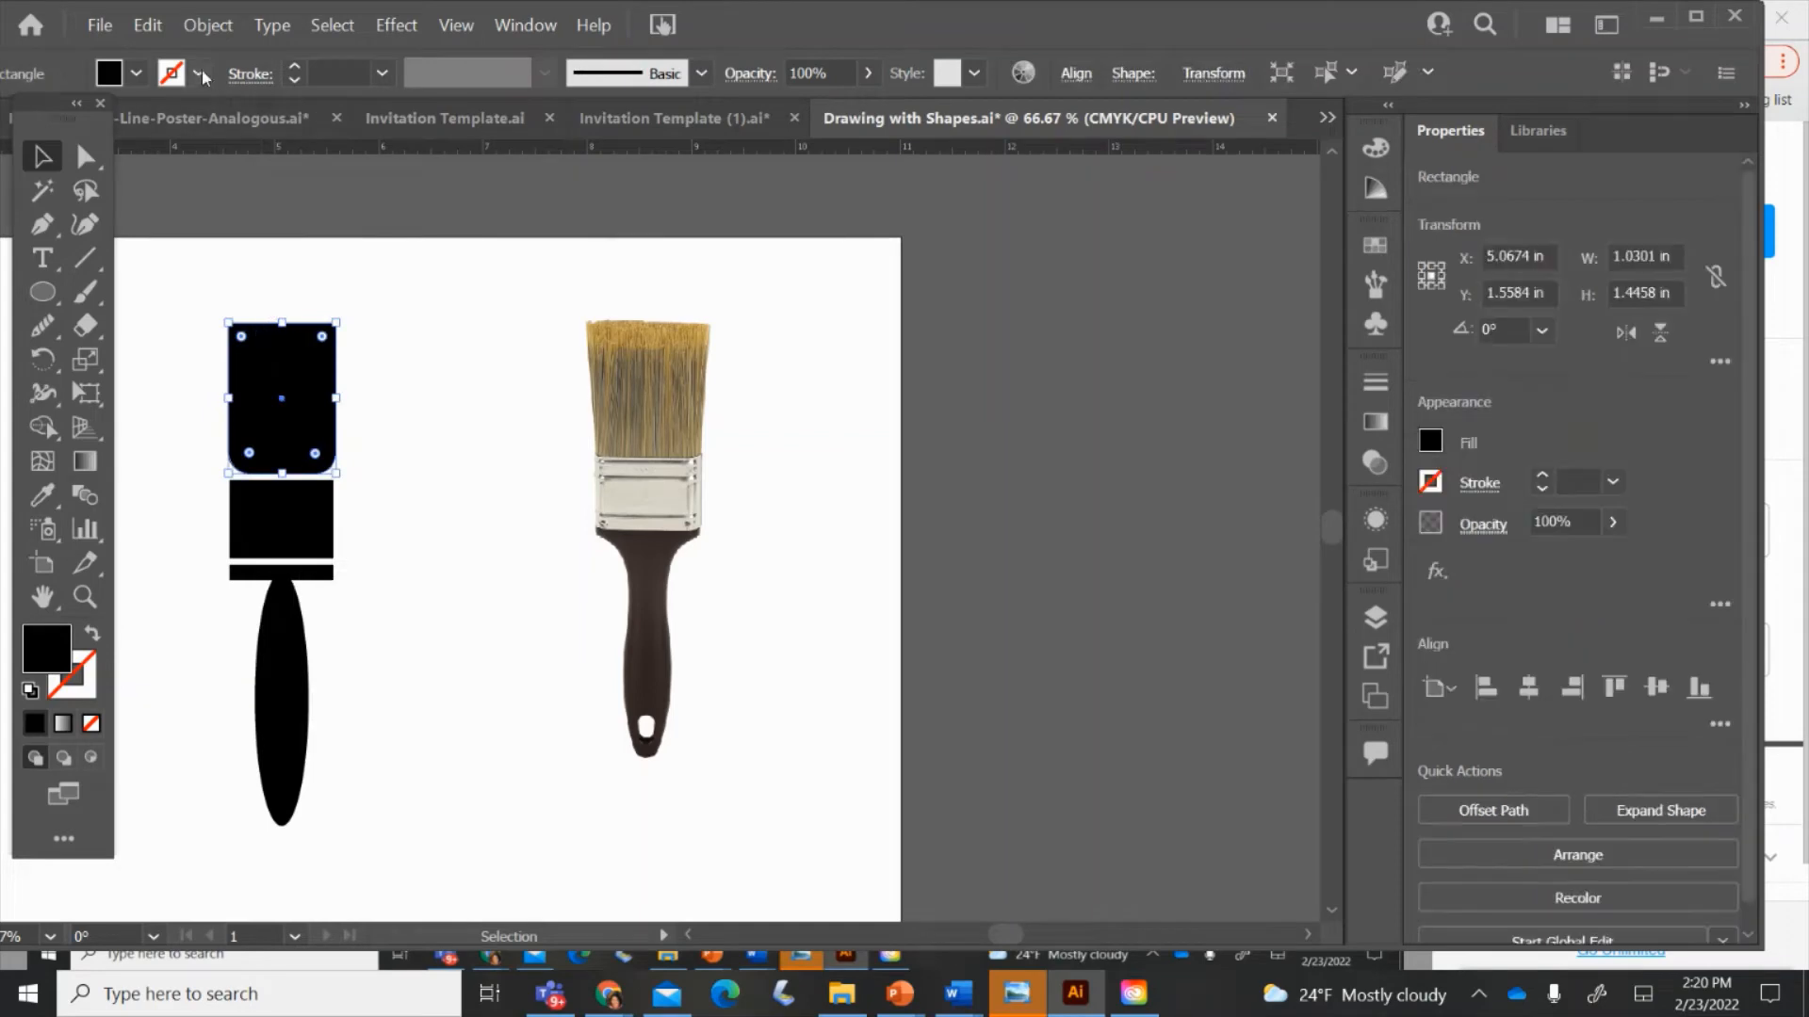
pyautogui.click(199, 74)
pyautogui.click(59, 121)
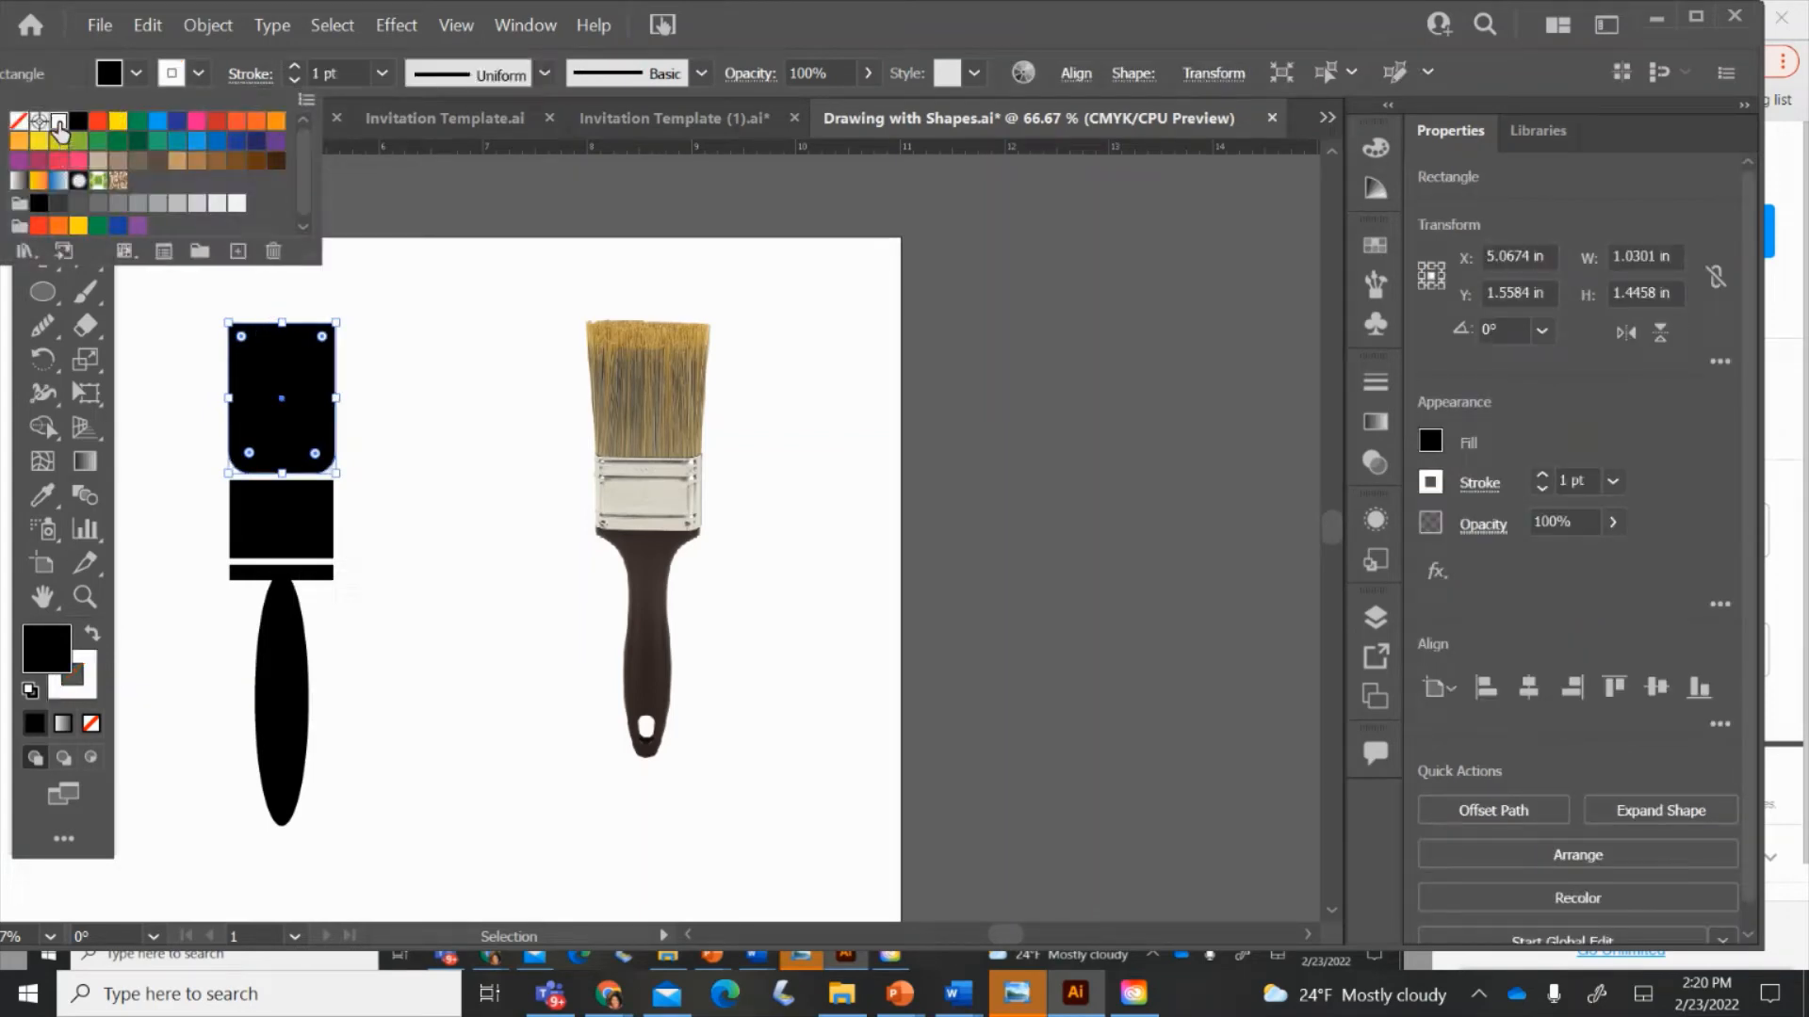
pyautogui.click(292, 67)
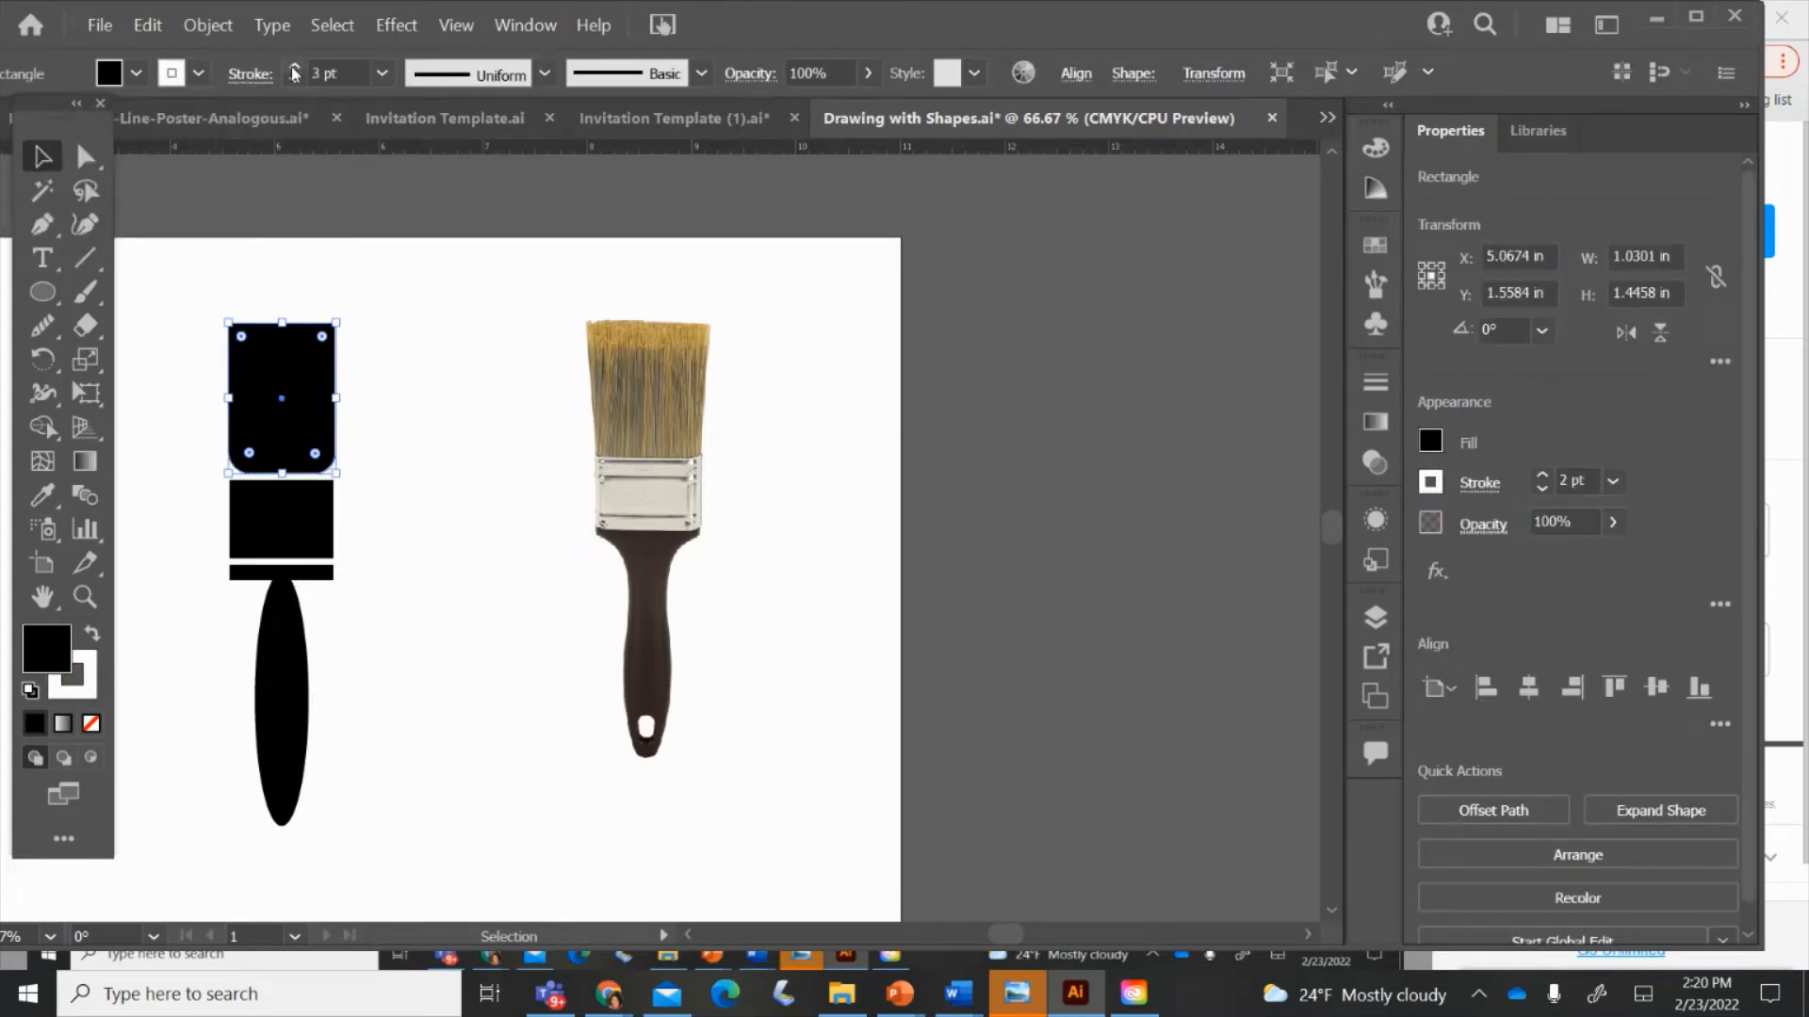
pyautogui.click(294, 68)
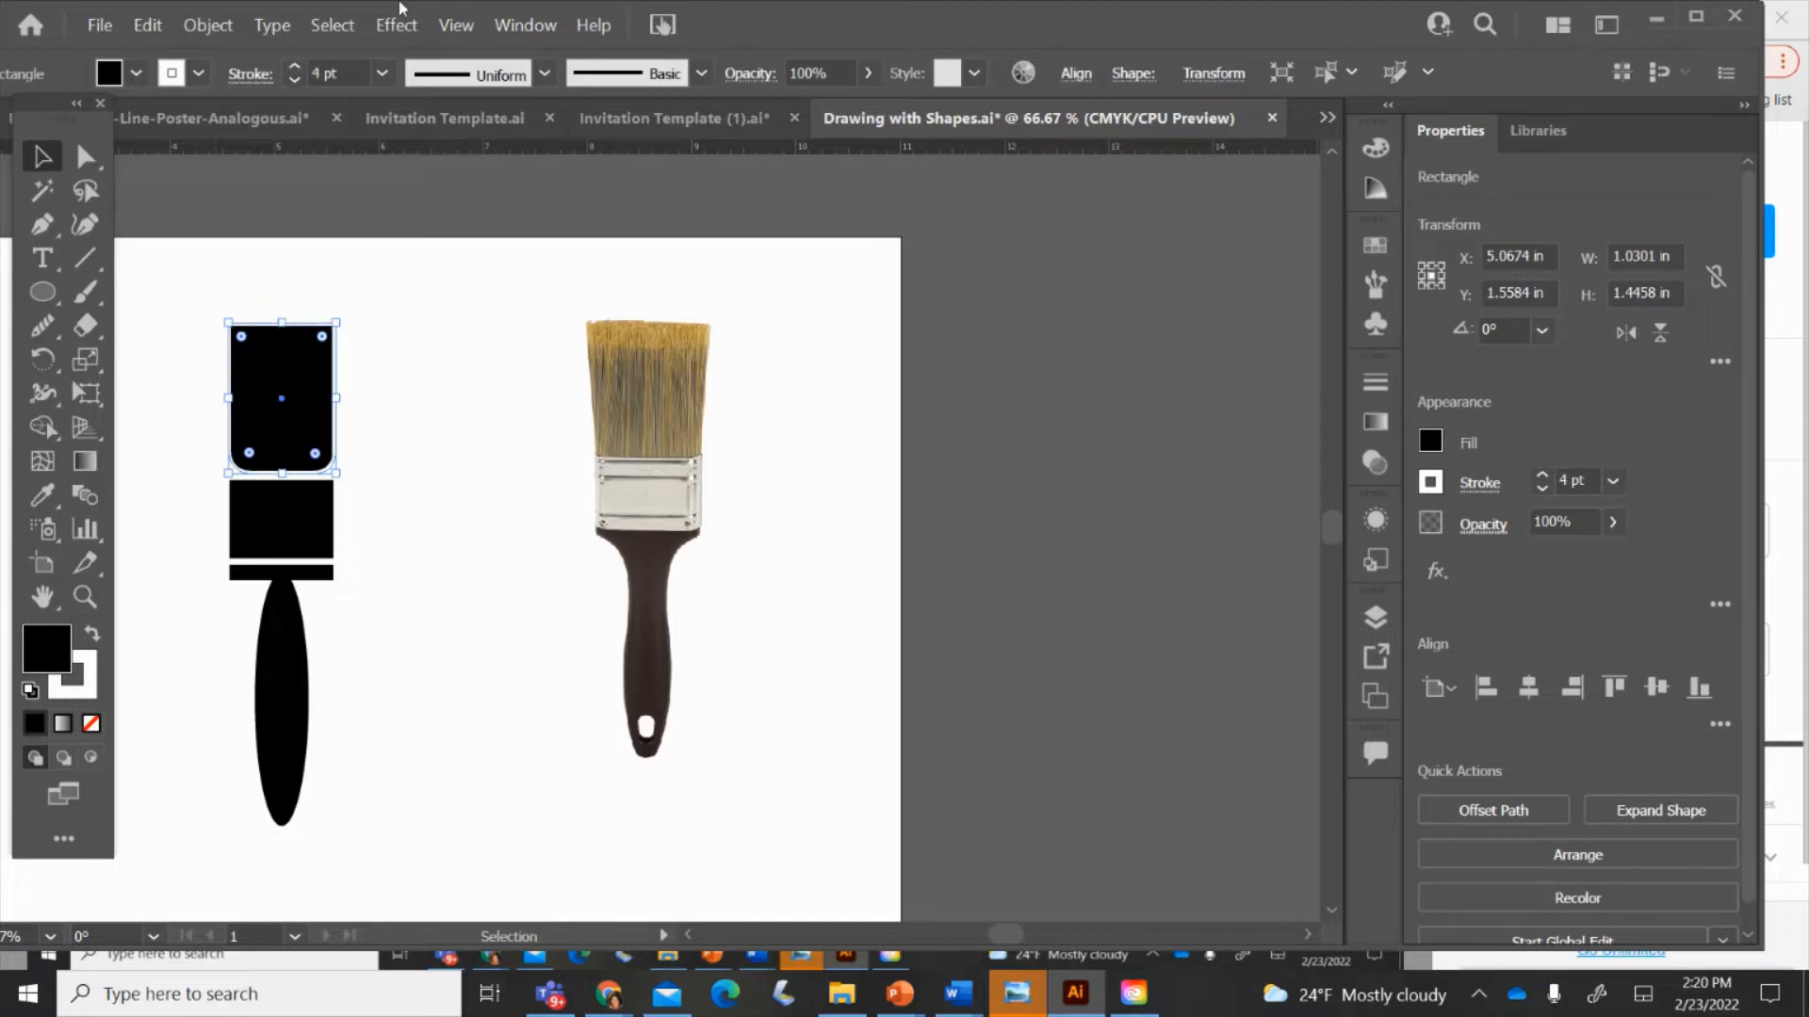
# - Move the bristle shape down about 0.16 in so it overlaps the rectangle below, and bring it to the front
pyautogui.moveTo(287, 368); pyautogui.dragTo(292, 386)
pyautogui.rightClick(287, 378)
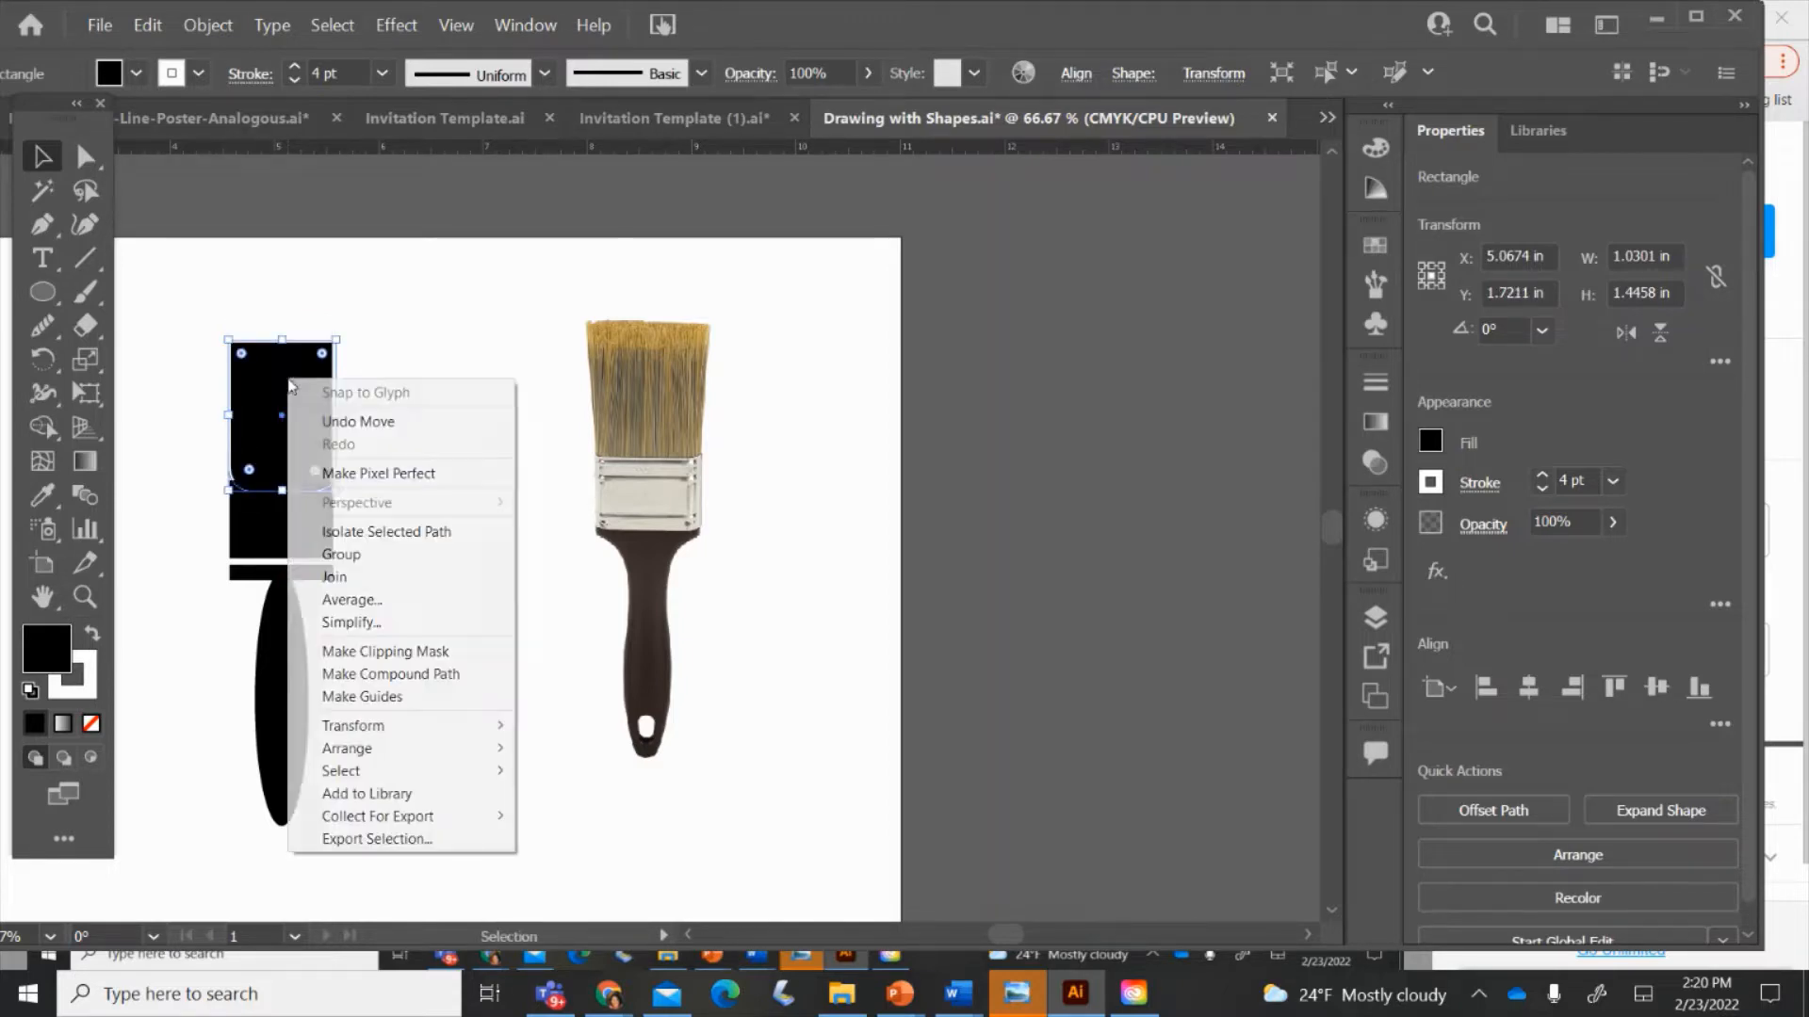
pyautogui.moveTo(358, 751)
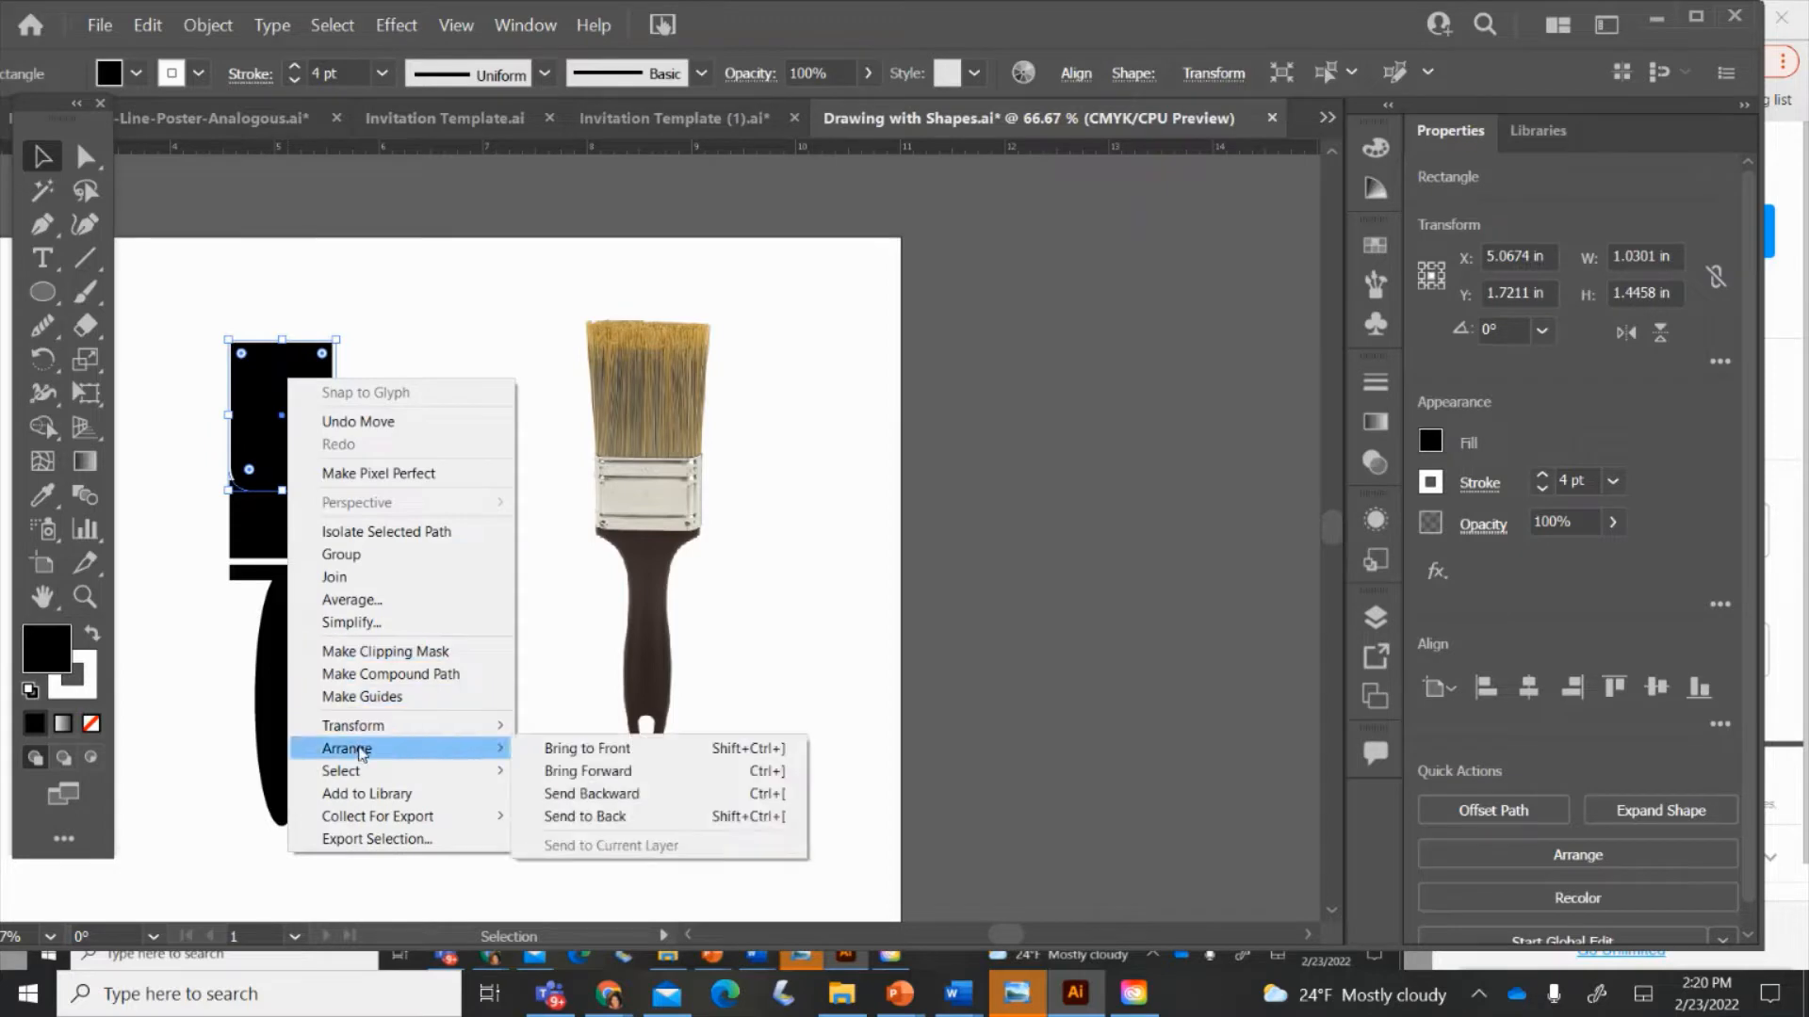
pyautogui.click(610, 739)
pyautogui.click(611, 744)
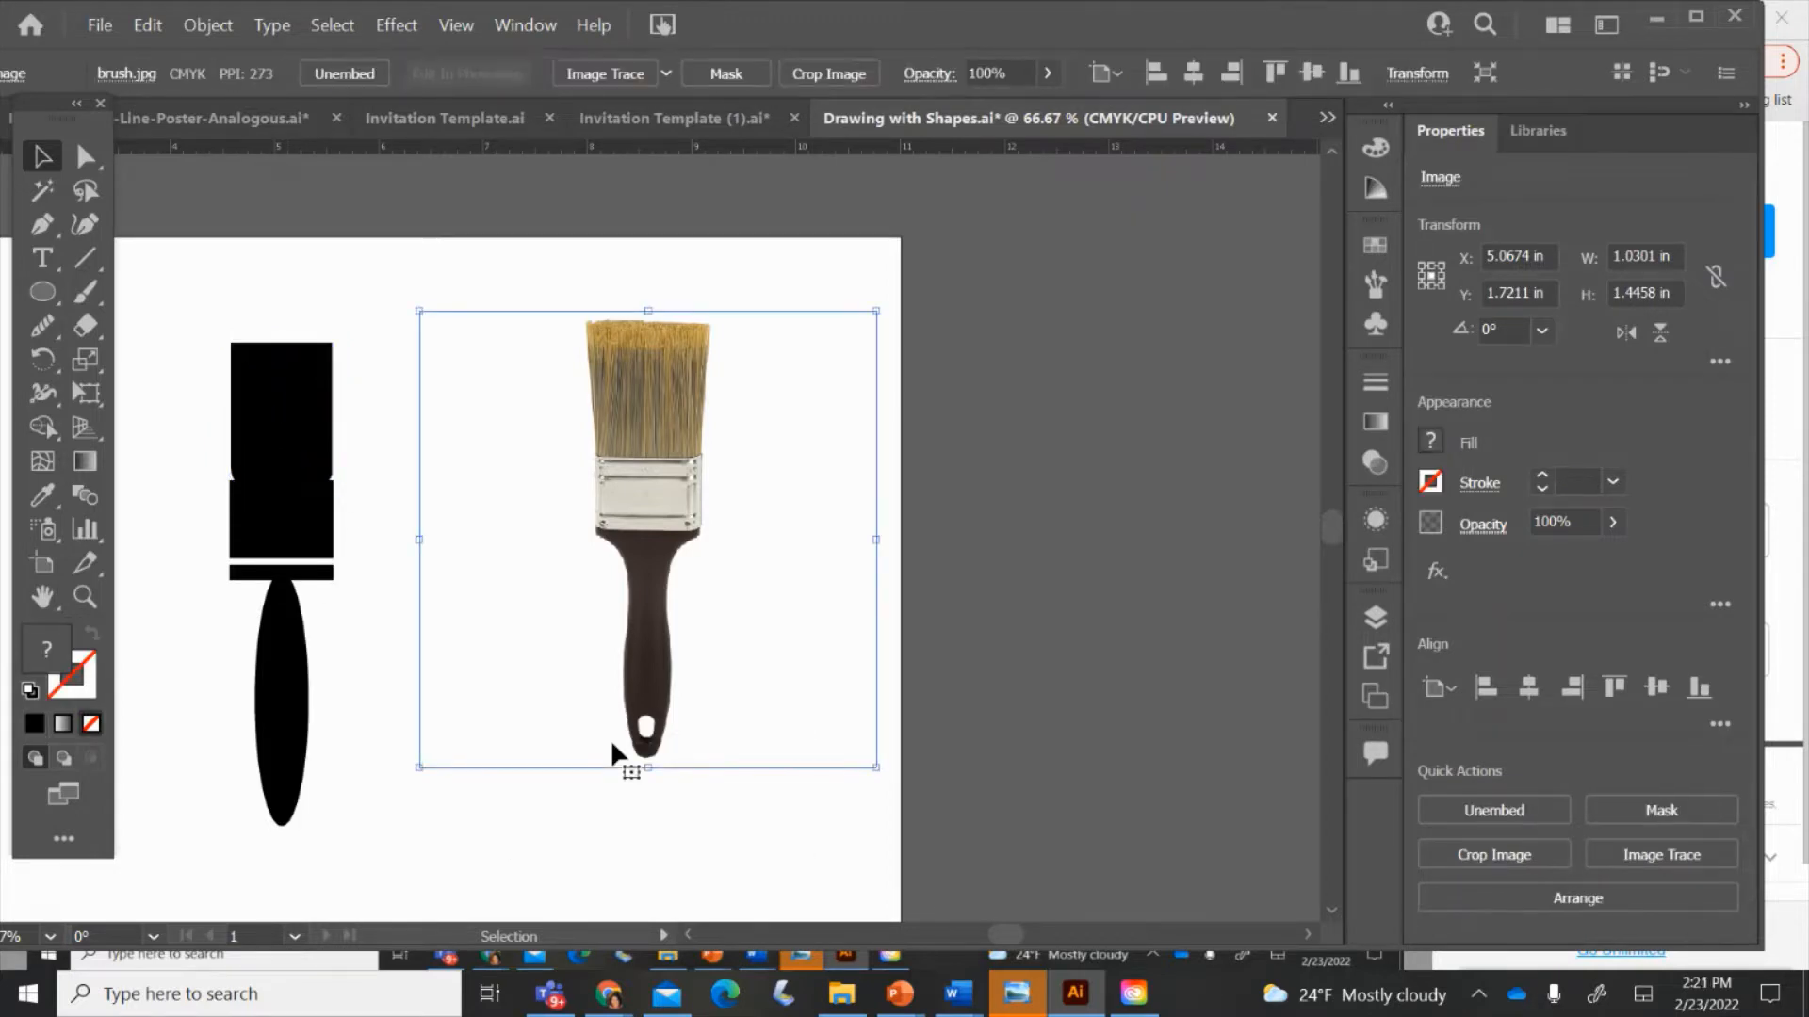
pyautogui.rightClick(299, 419)
pyautogui.moveTo(387, 594)
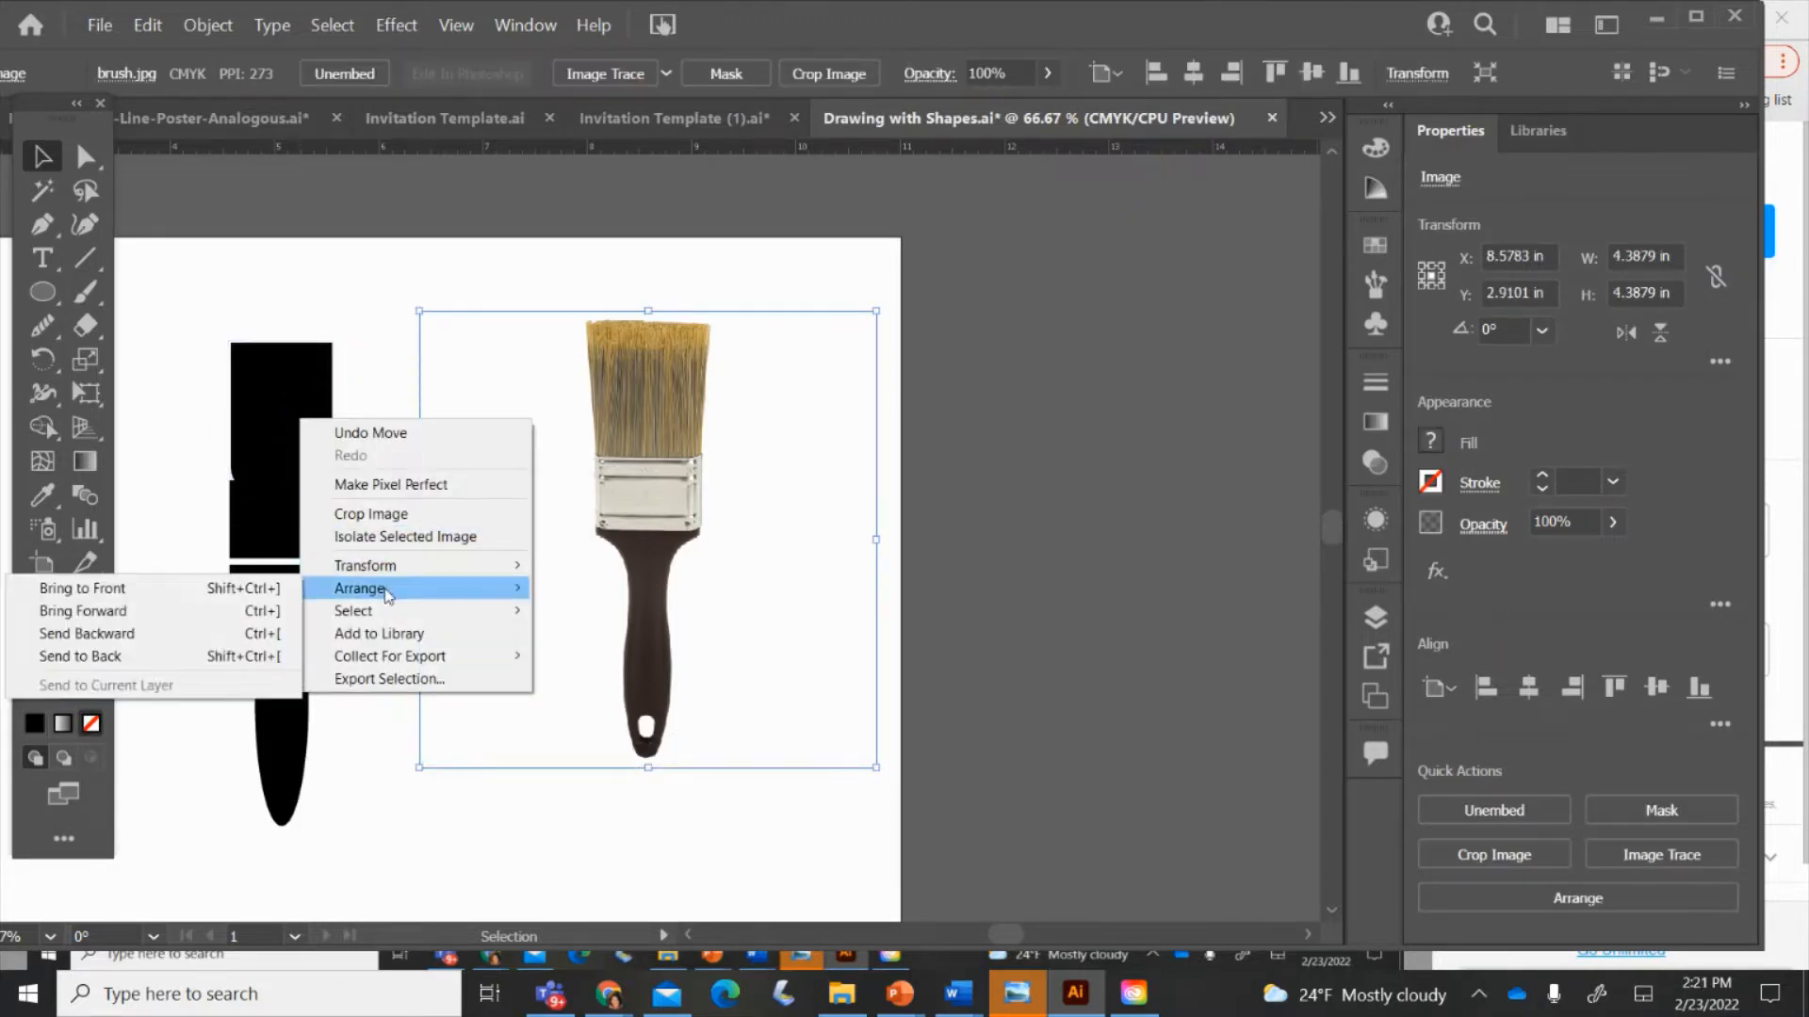
pyautogui.click(268, 591)
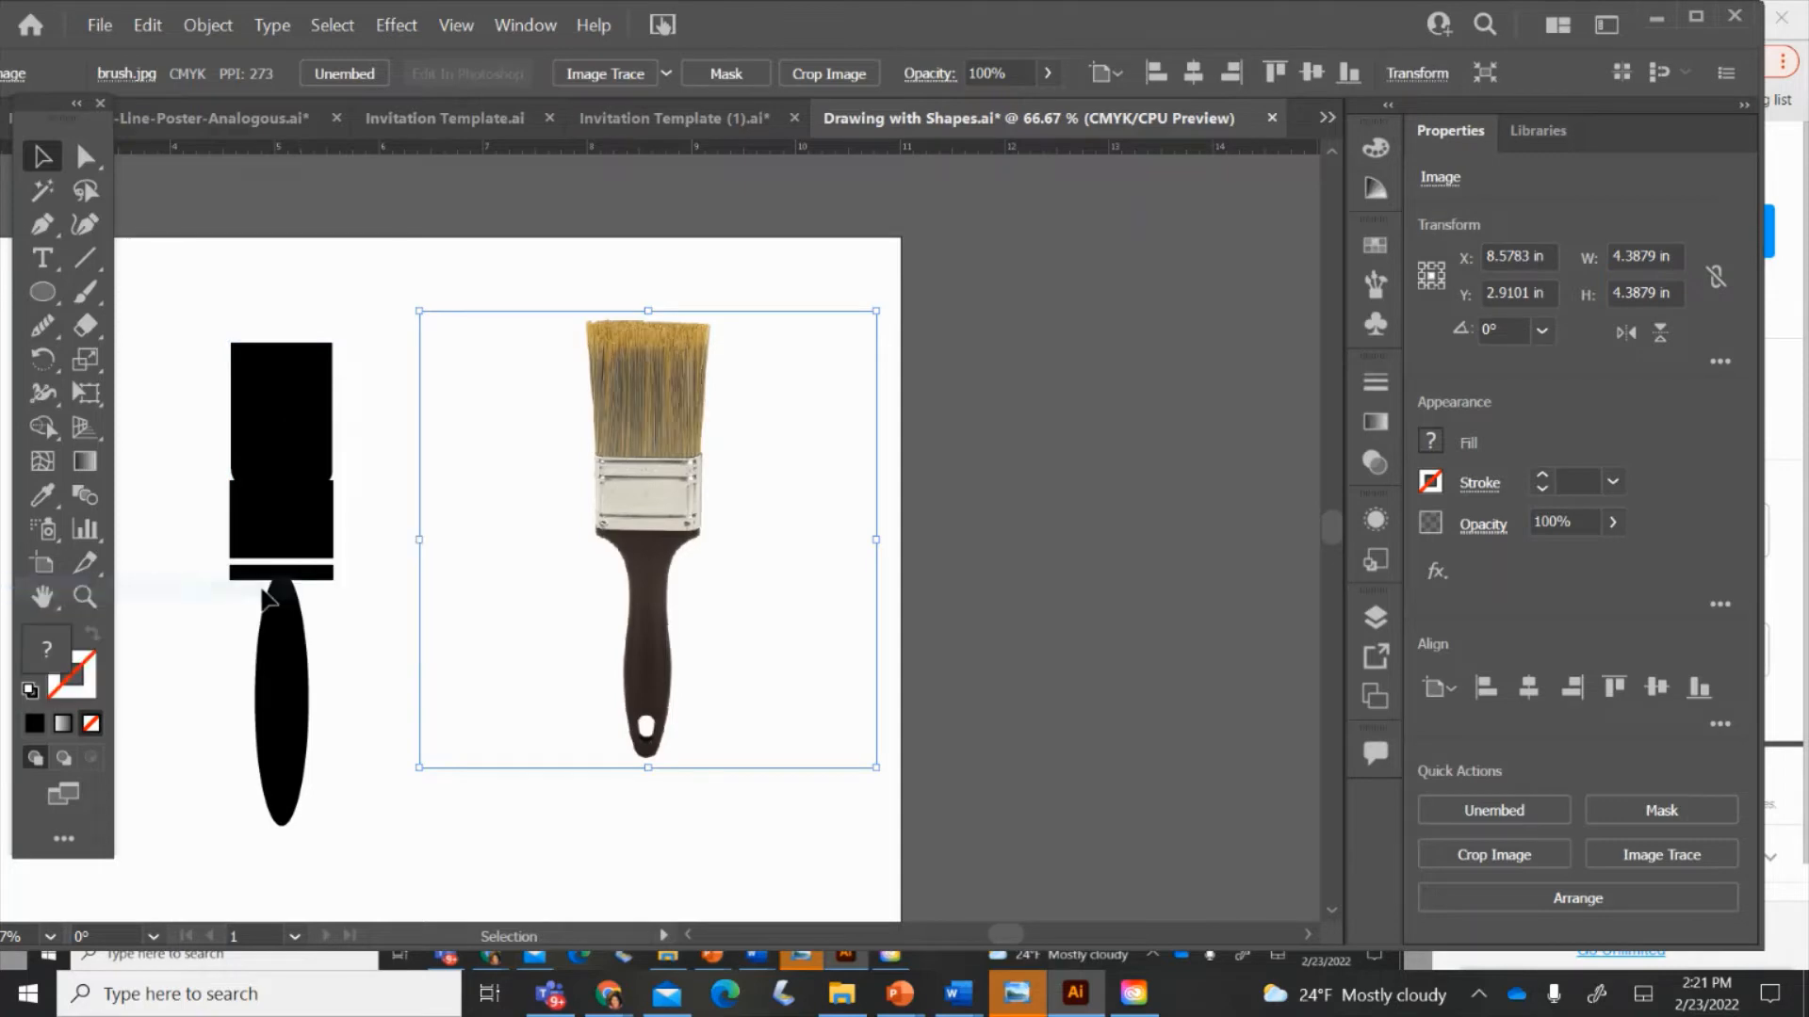
pyautogui.click(243, 454)
pyautogui.rightClick(236, 434)
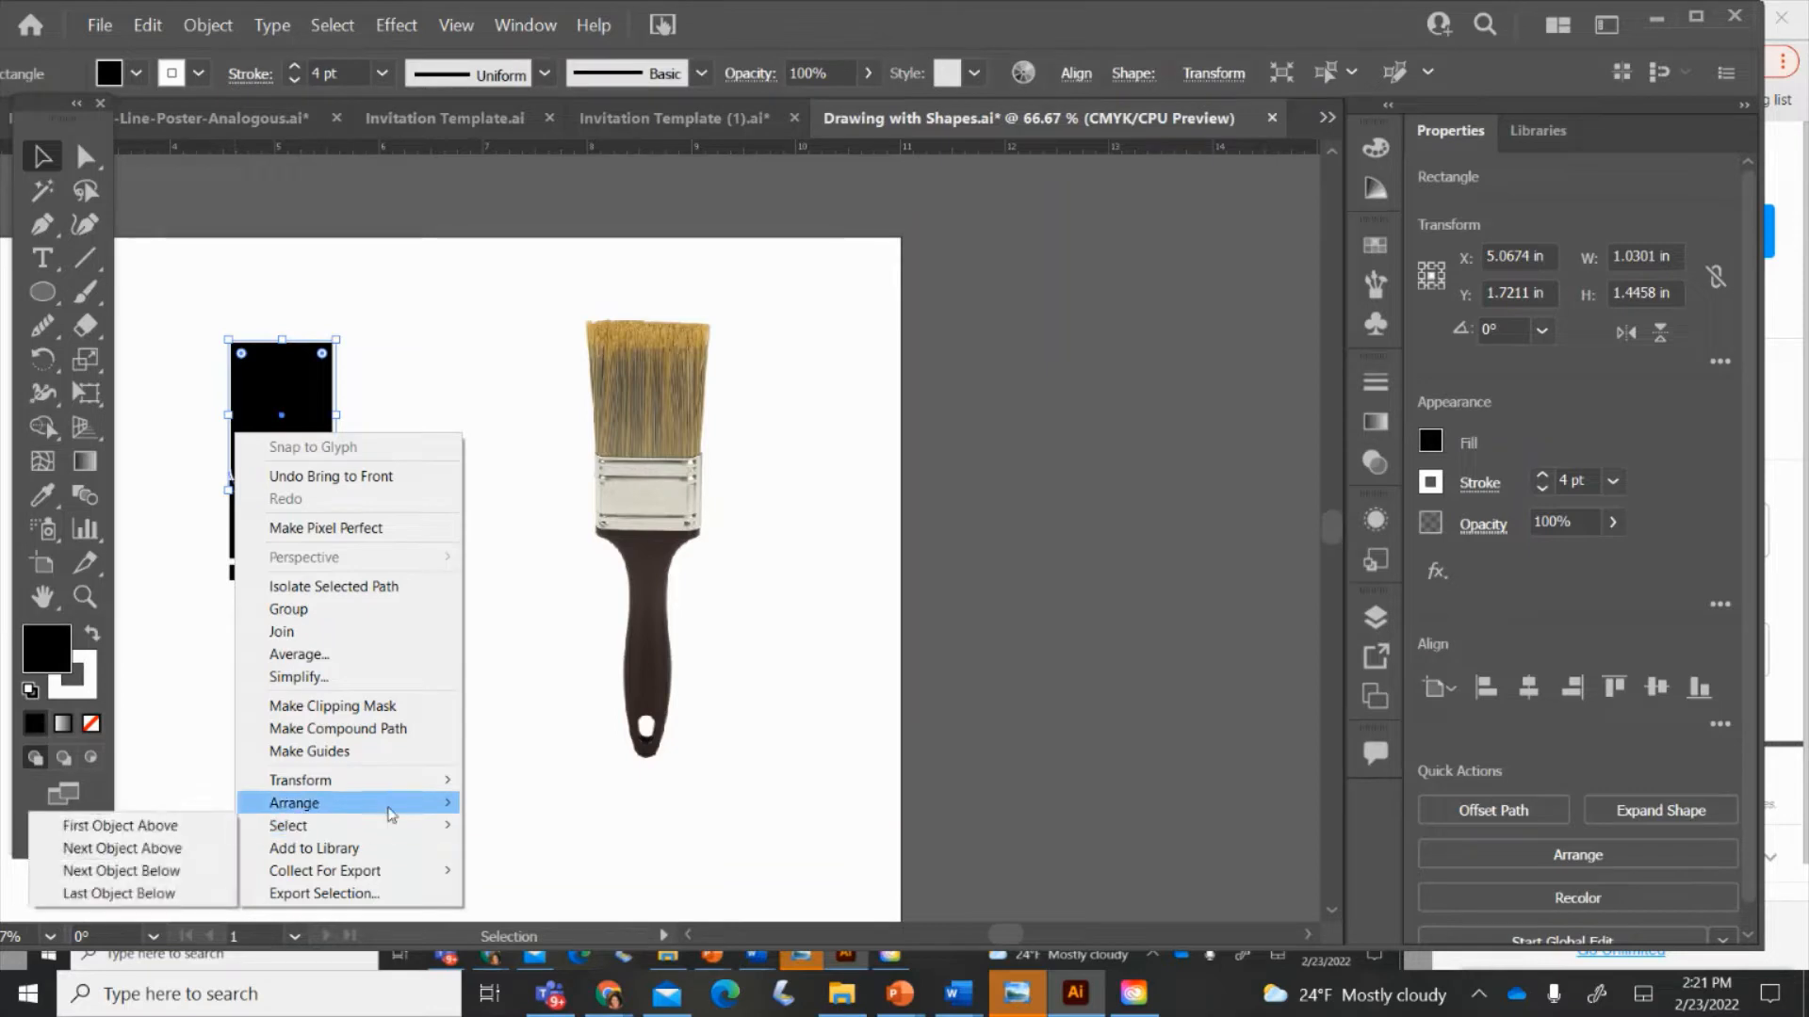
pyautogui.moveTo(394, 803)
pyautogui.click(494, 804)
pyautogui.click(485, 704)
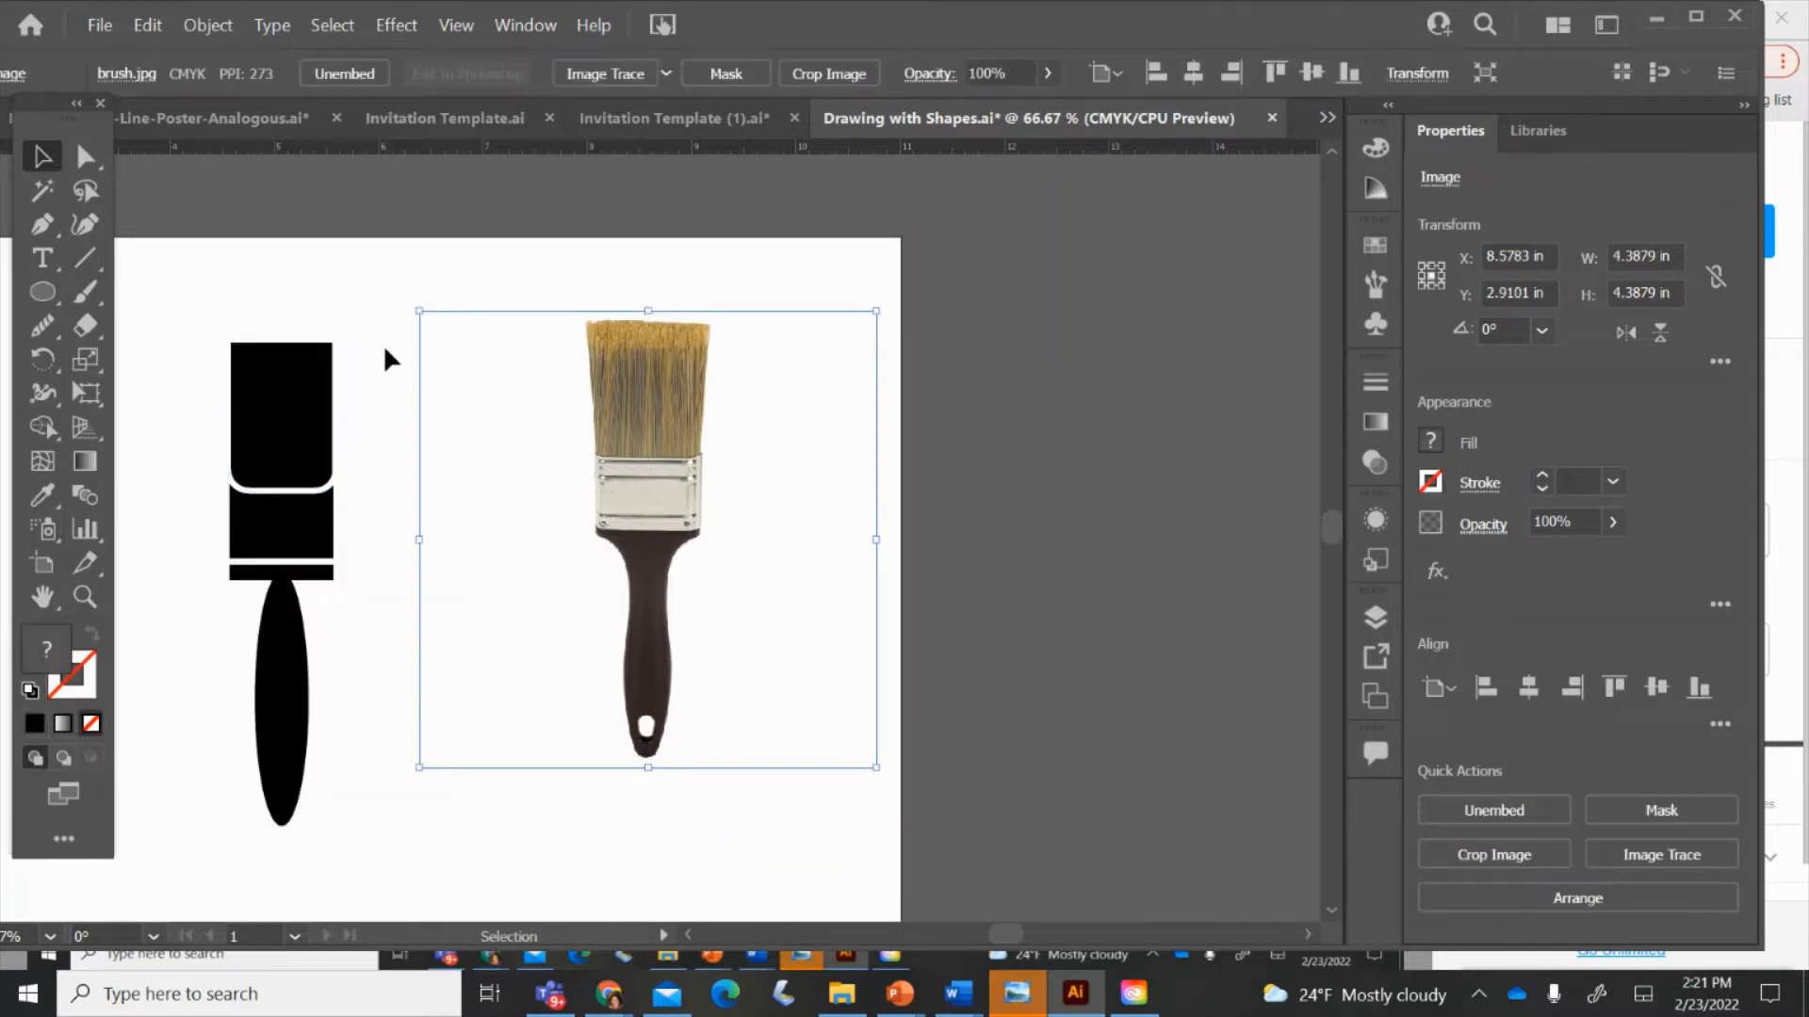
# - Round all four corners of the second black rectangle with a radius of about 0.14 in
pyautogui.click(273, 546)
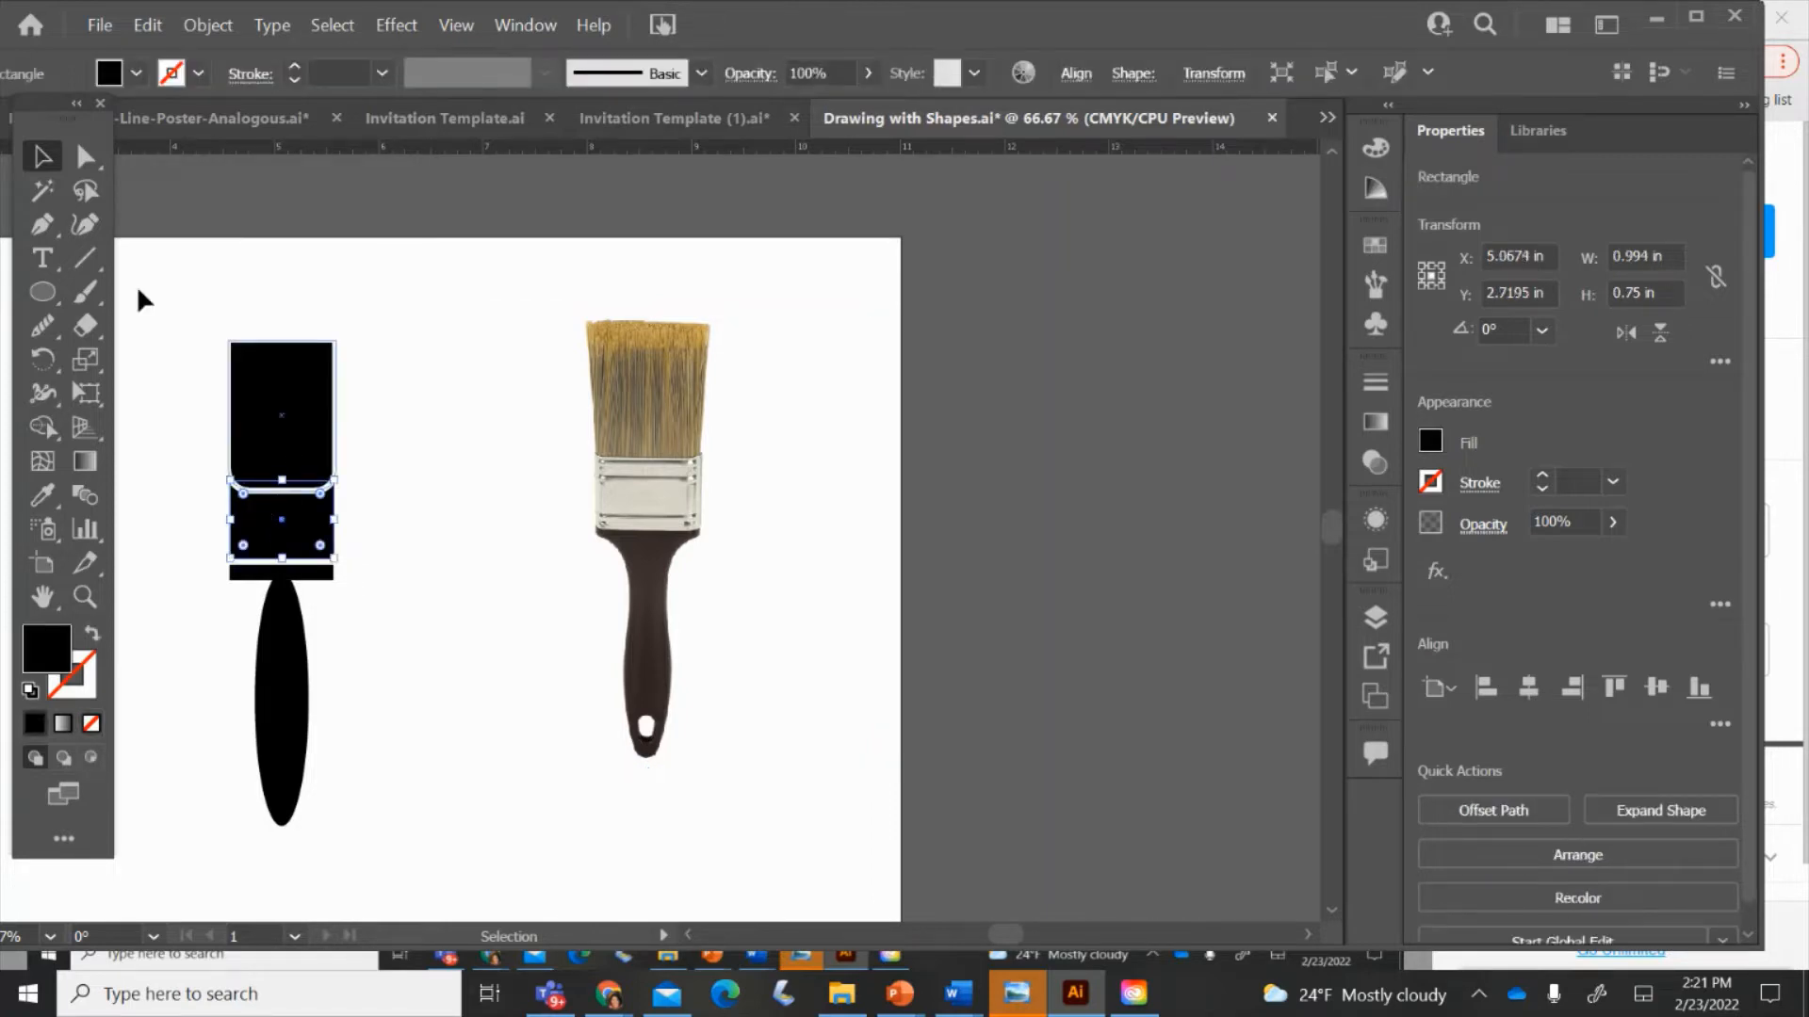
pyautogui.press('a')
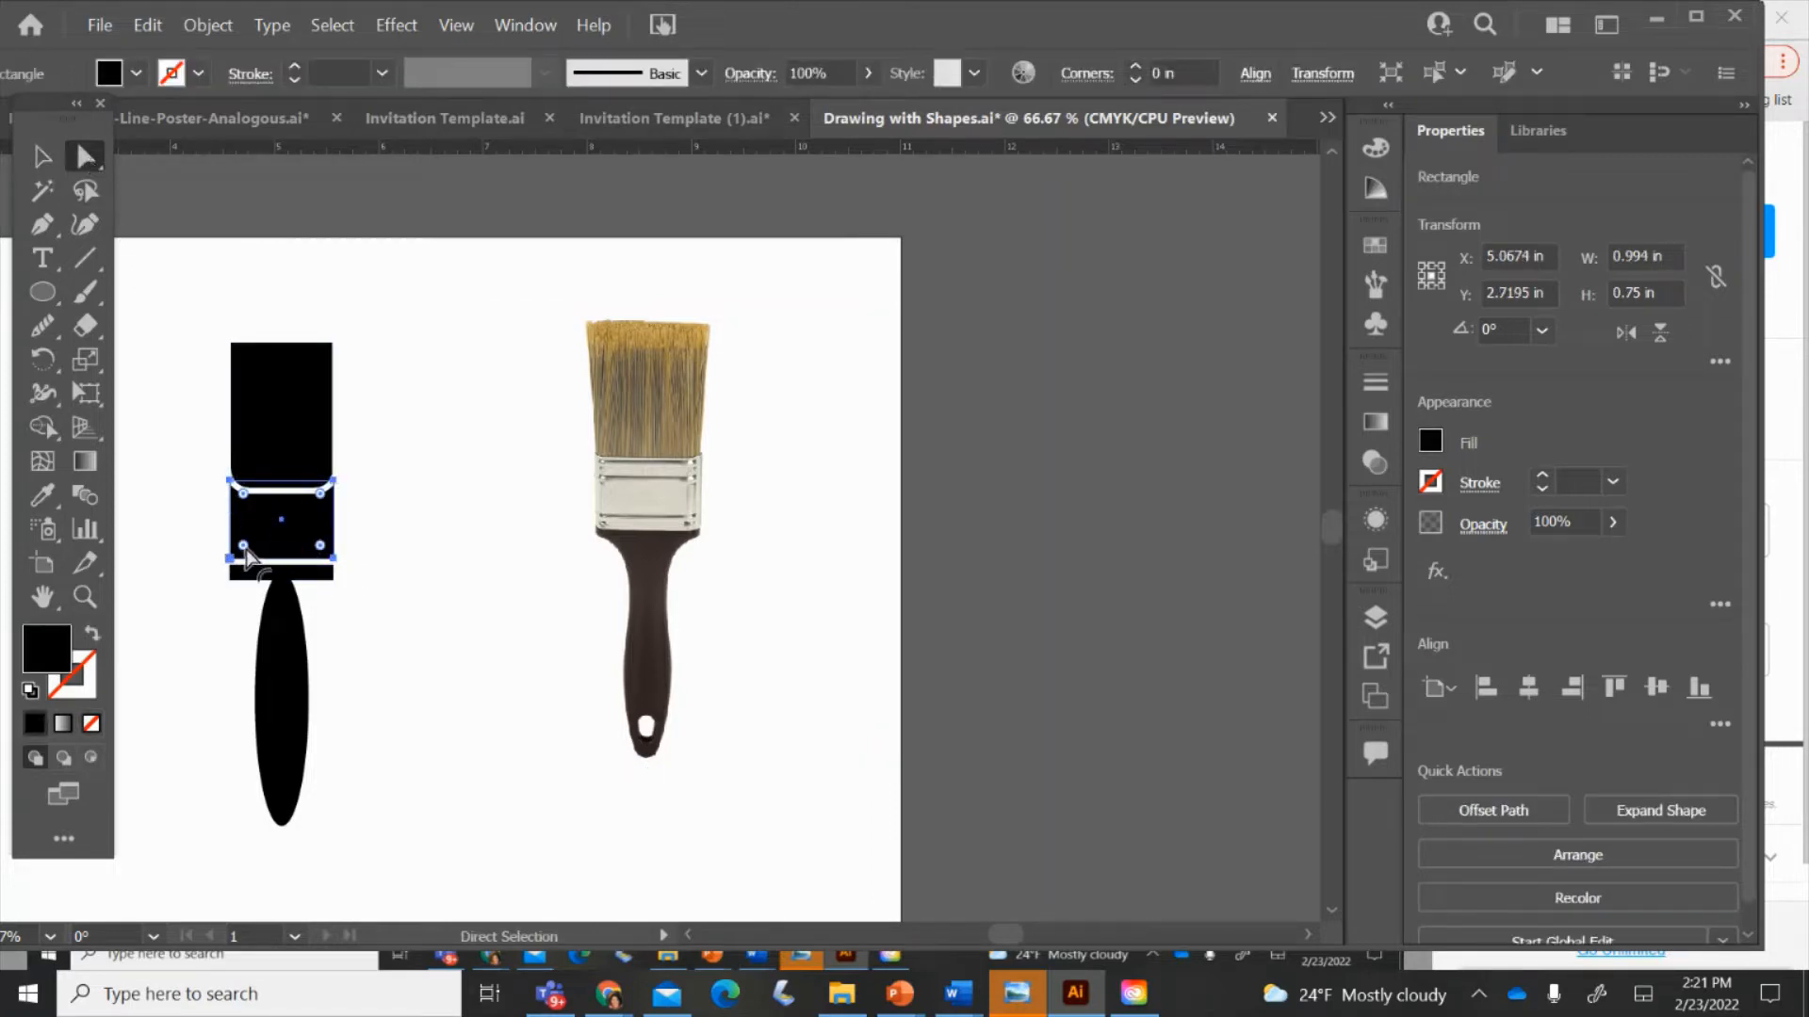
pyautogui.moveTo(247, 557); pyautogui.dragTo(259, 544)
pyautogui.click(378, 539)
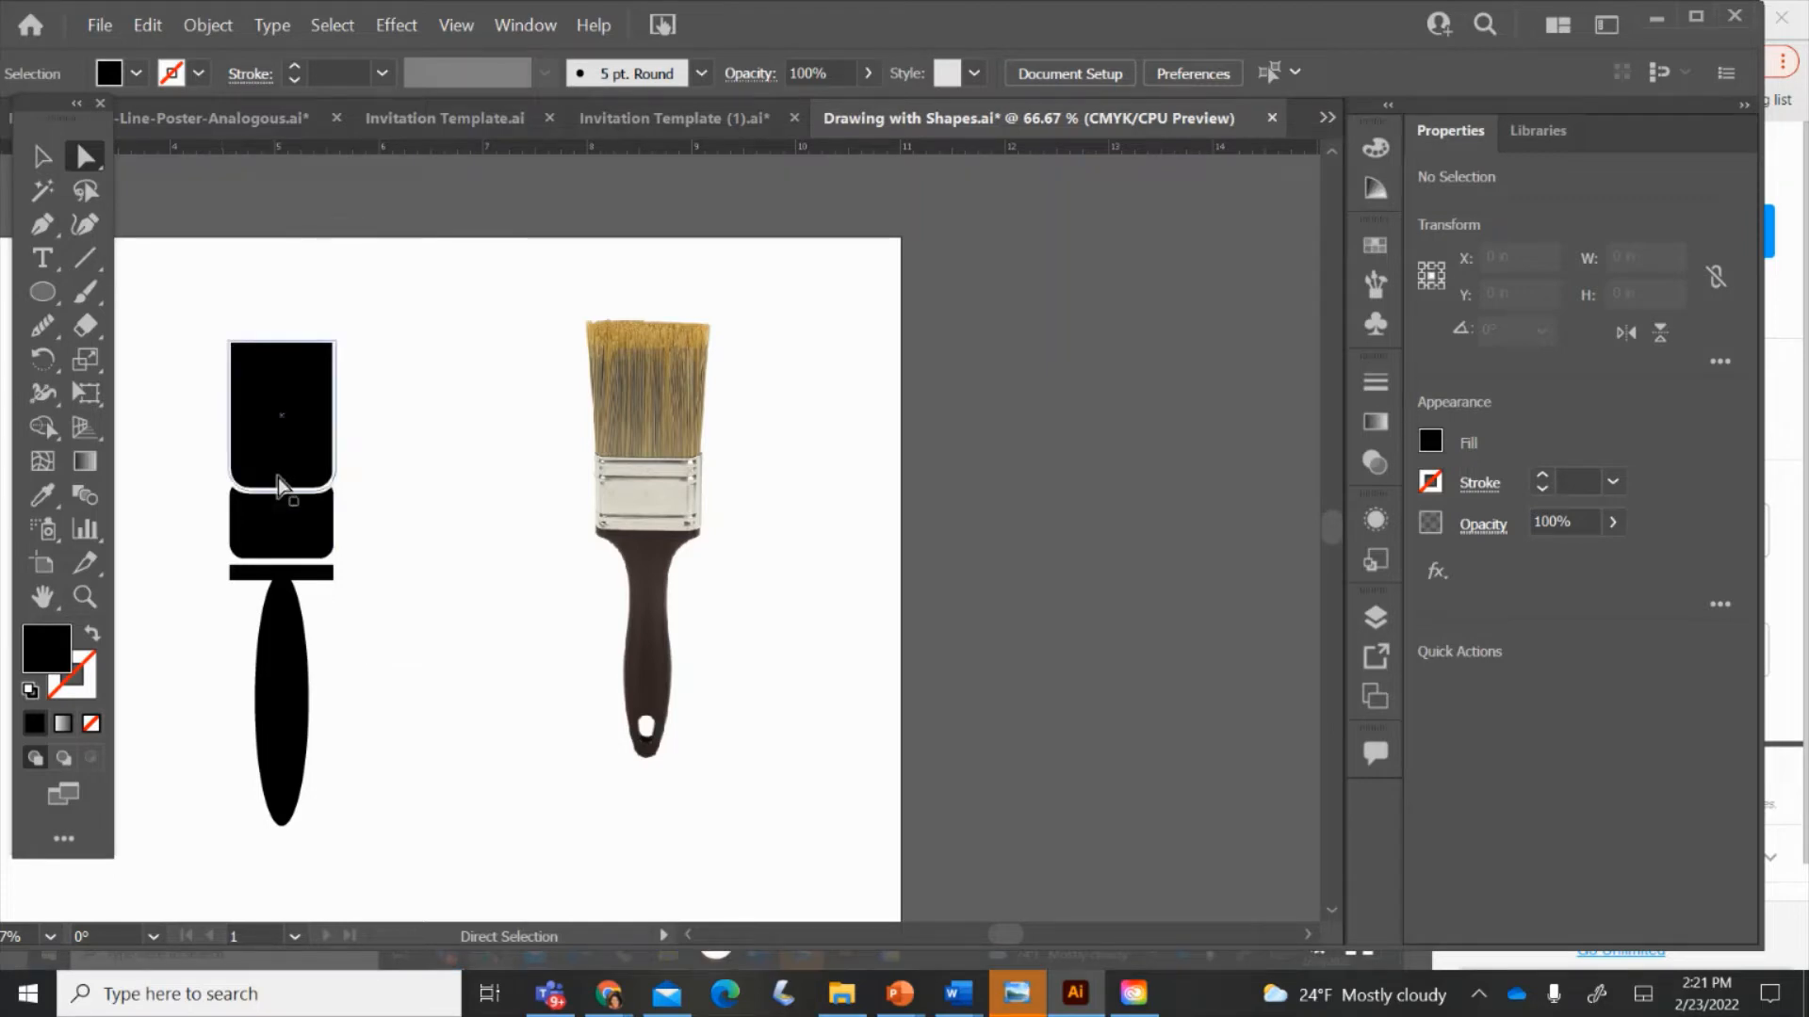
# - Move the rounded rectangle into the empty space beside the drawn brush, and shift the reference photo farther away from it
pyautogui.click(280, 541)
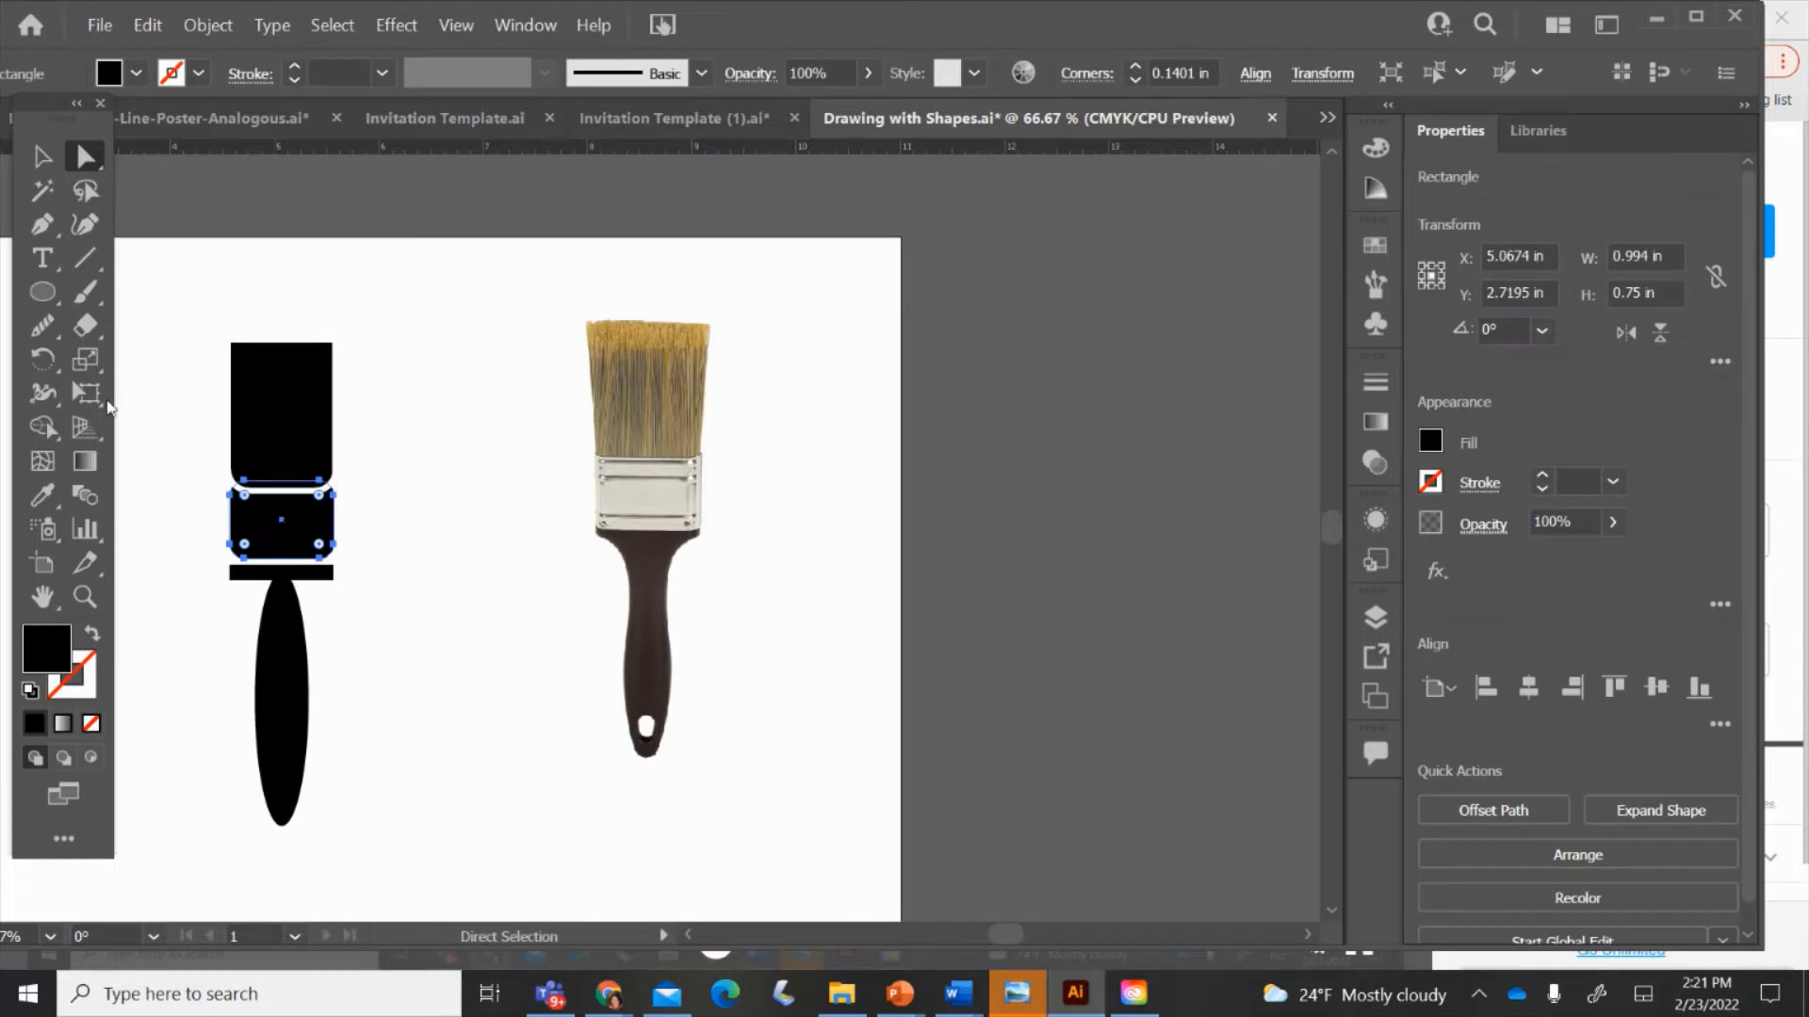
pyautogui.moveTo(274, 546); pyautogui.dragTo(412, 519)
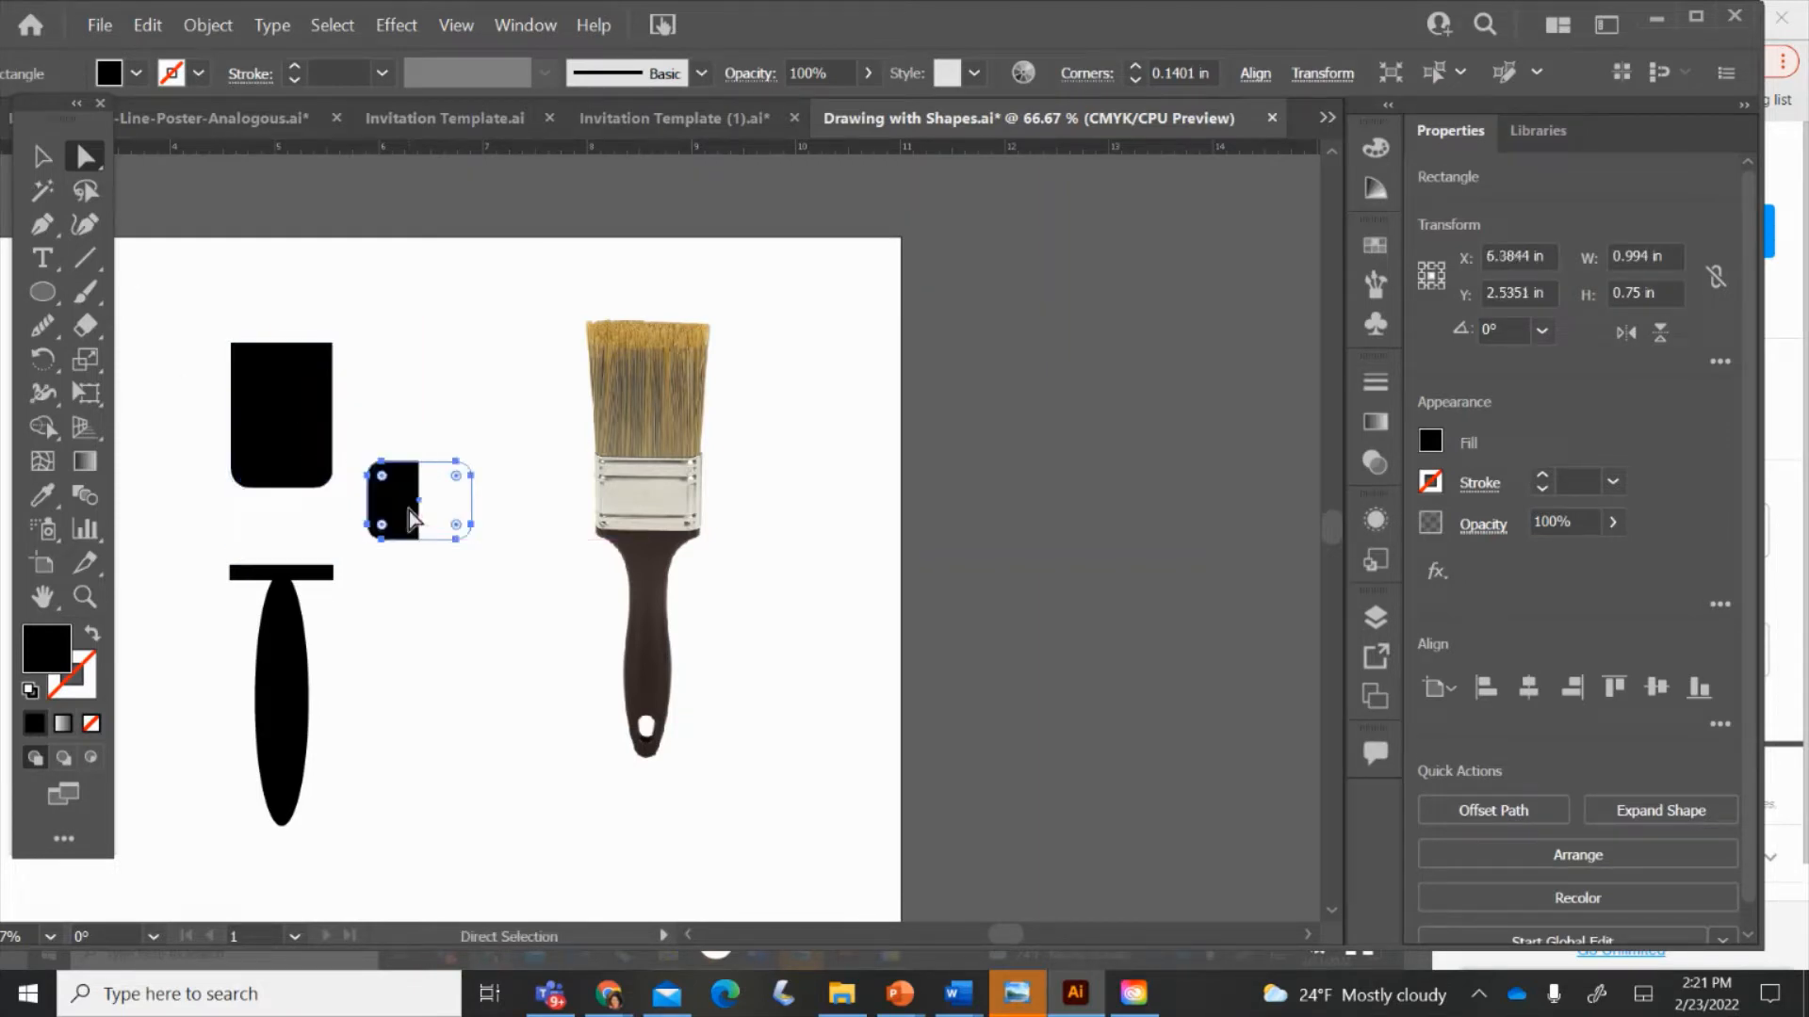
pyautogui.click(505, 402)
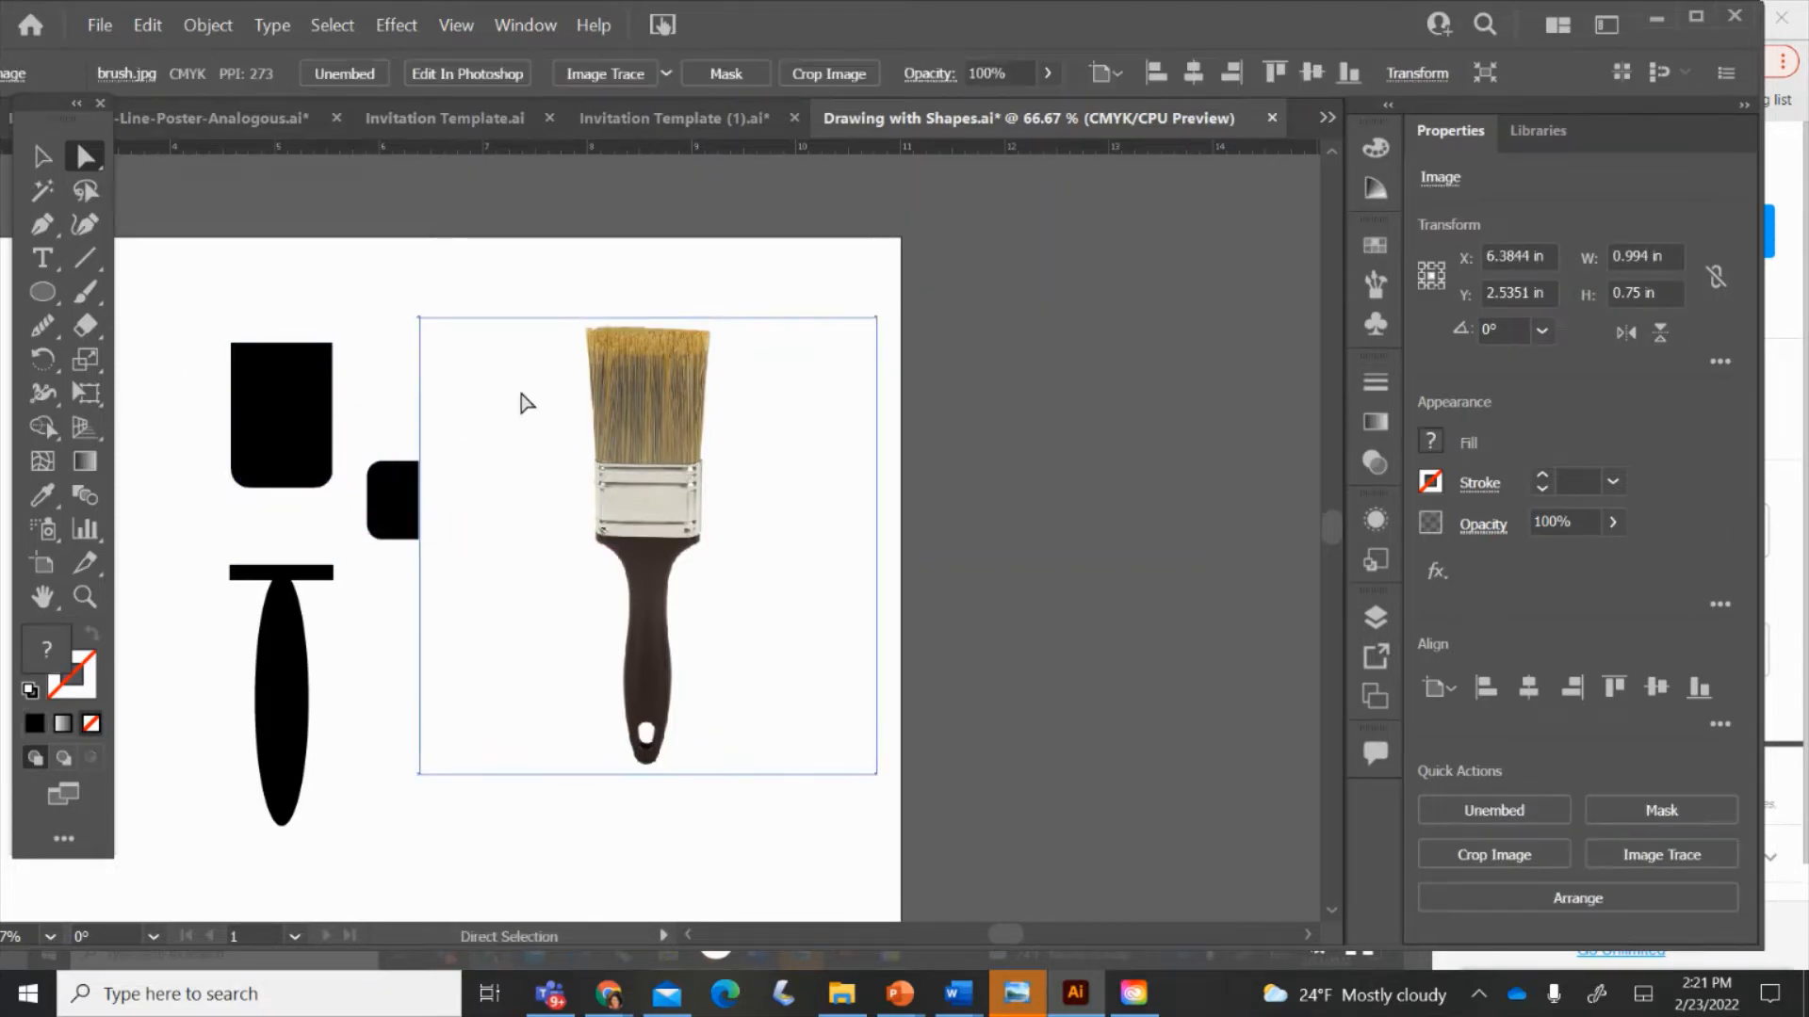
pyautogui.moveTo(527, 403); pyautogui.dragTo(681, 421)
# - Duplicate the bristle shape and place the copy over the upper part of the separated rounded rectangle, centred horizontally
pyautogui.click(263, 416)
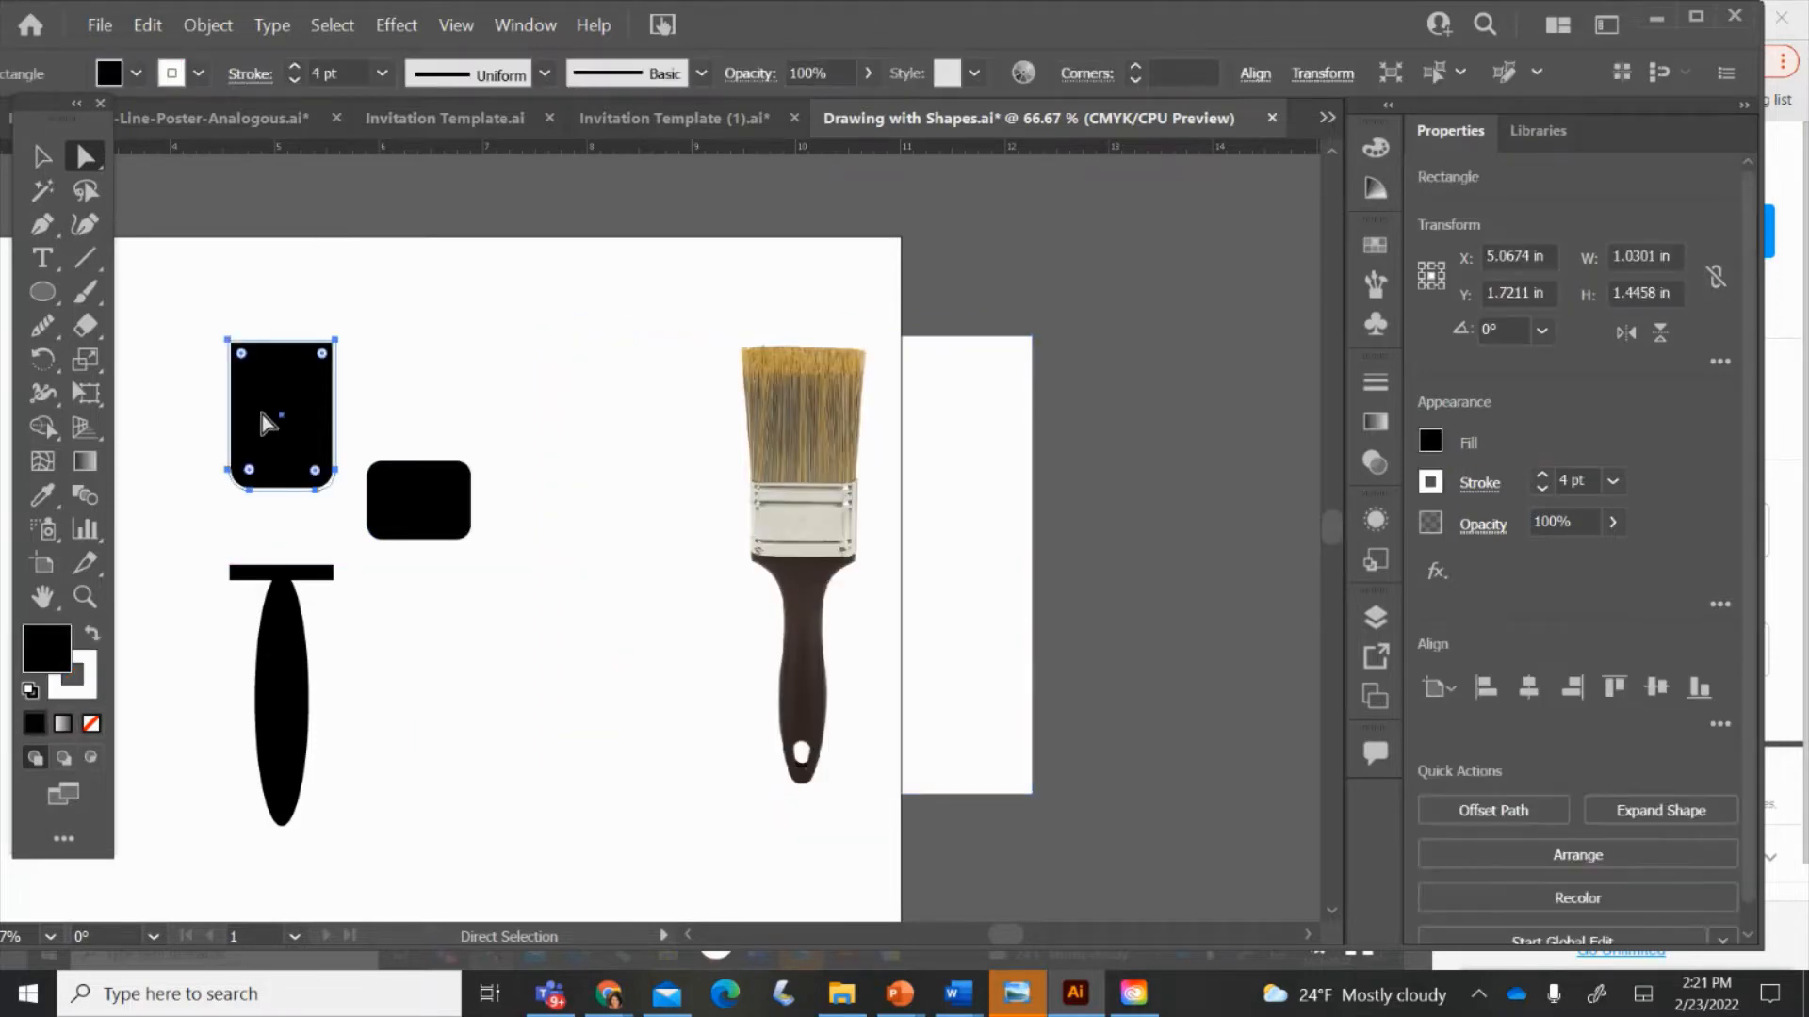
pyautogui.press('ctrl')
pyautogui.hotkey('ctrl', 'v')
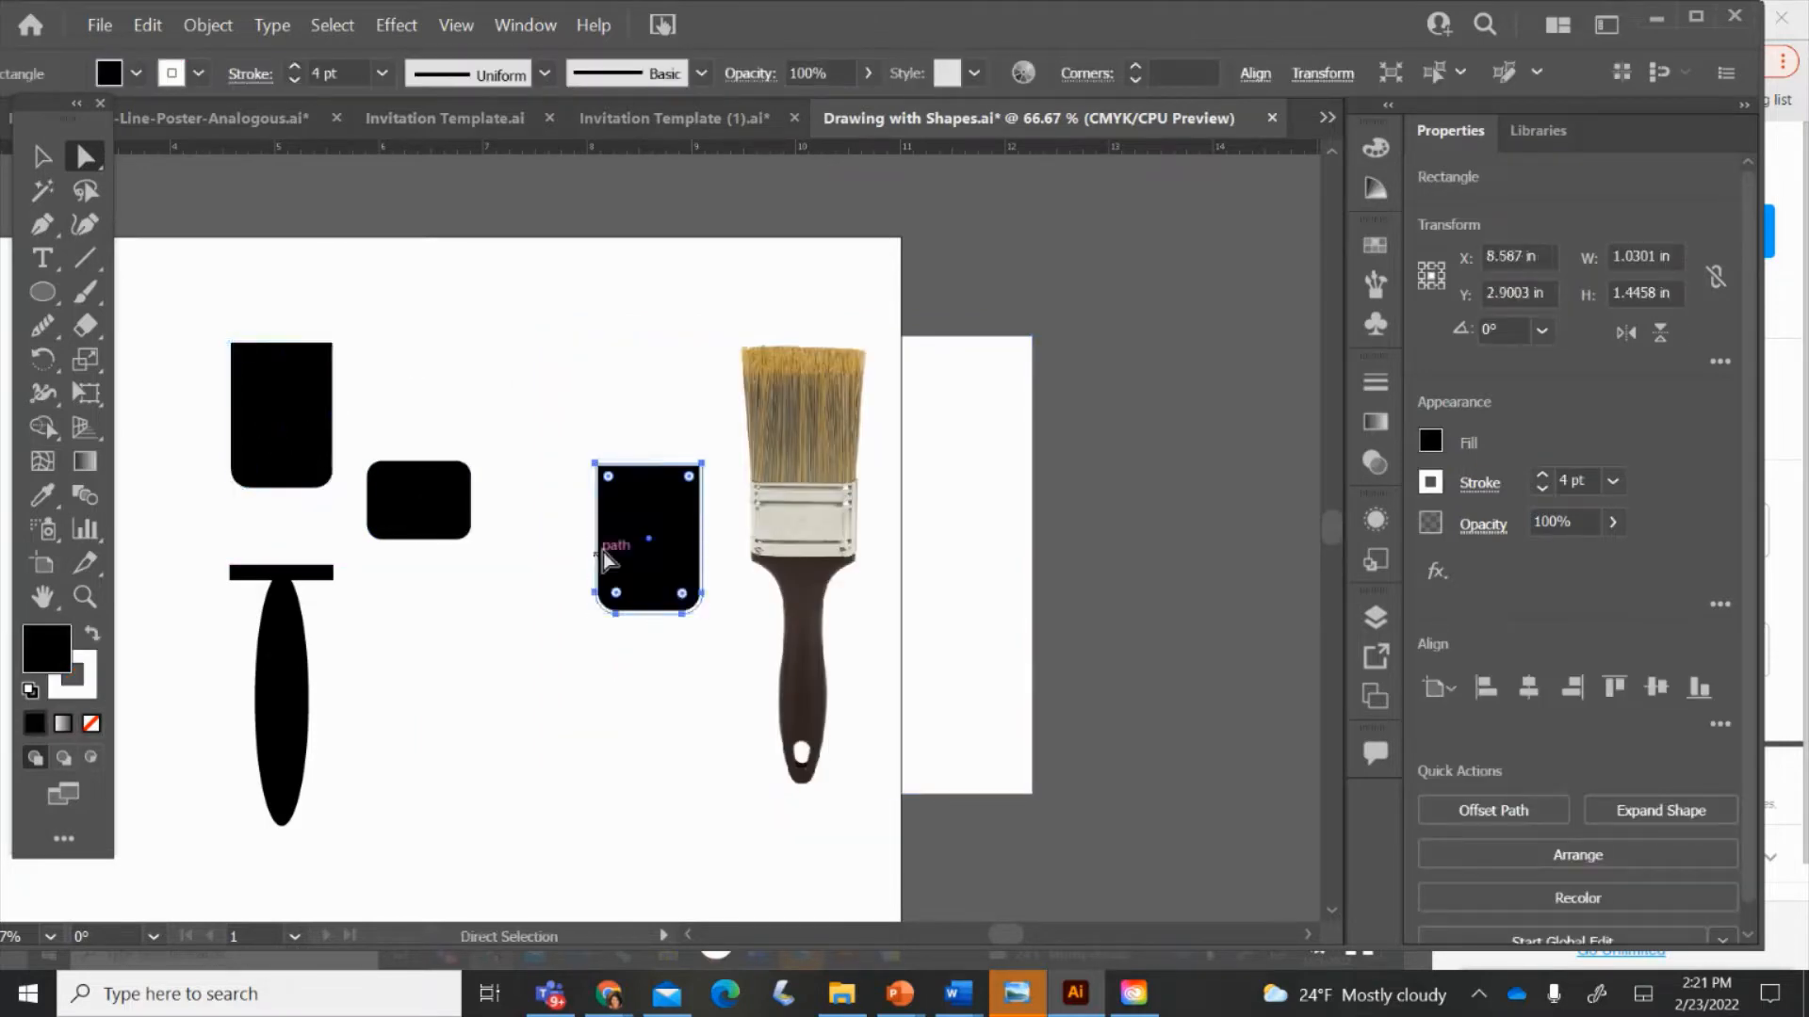
pyautogui.moveTo(630, 531); pyautogui.dragTo(399, 399)
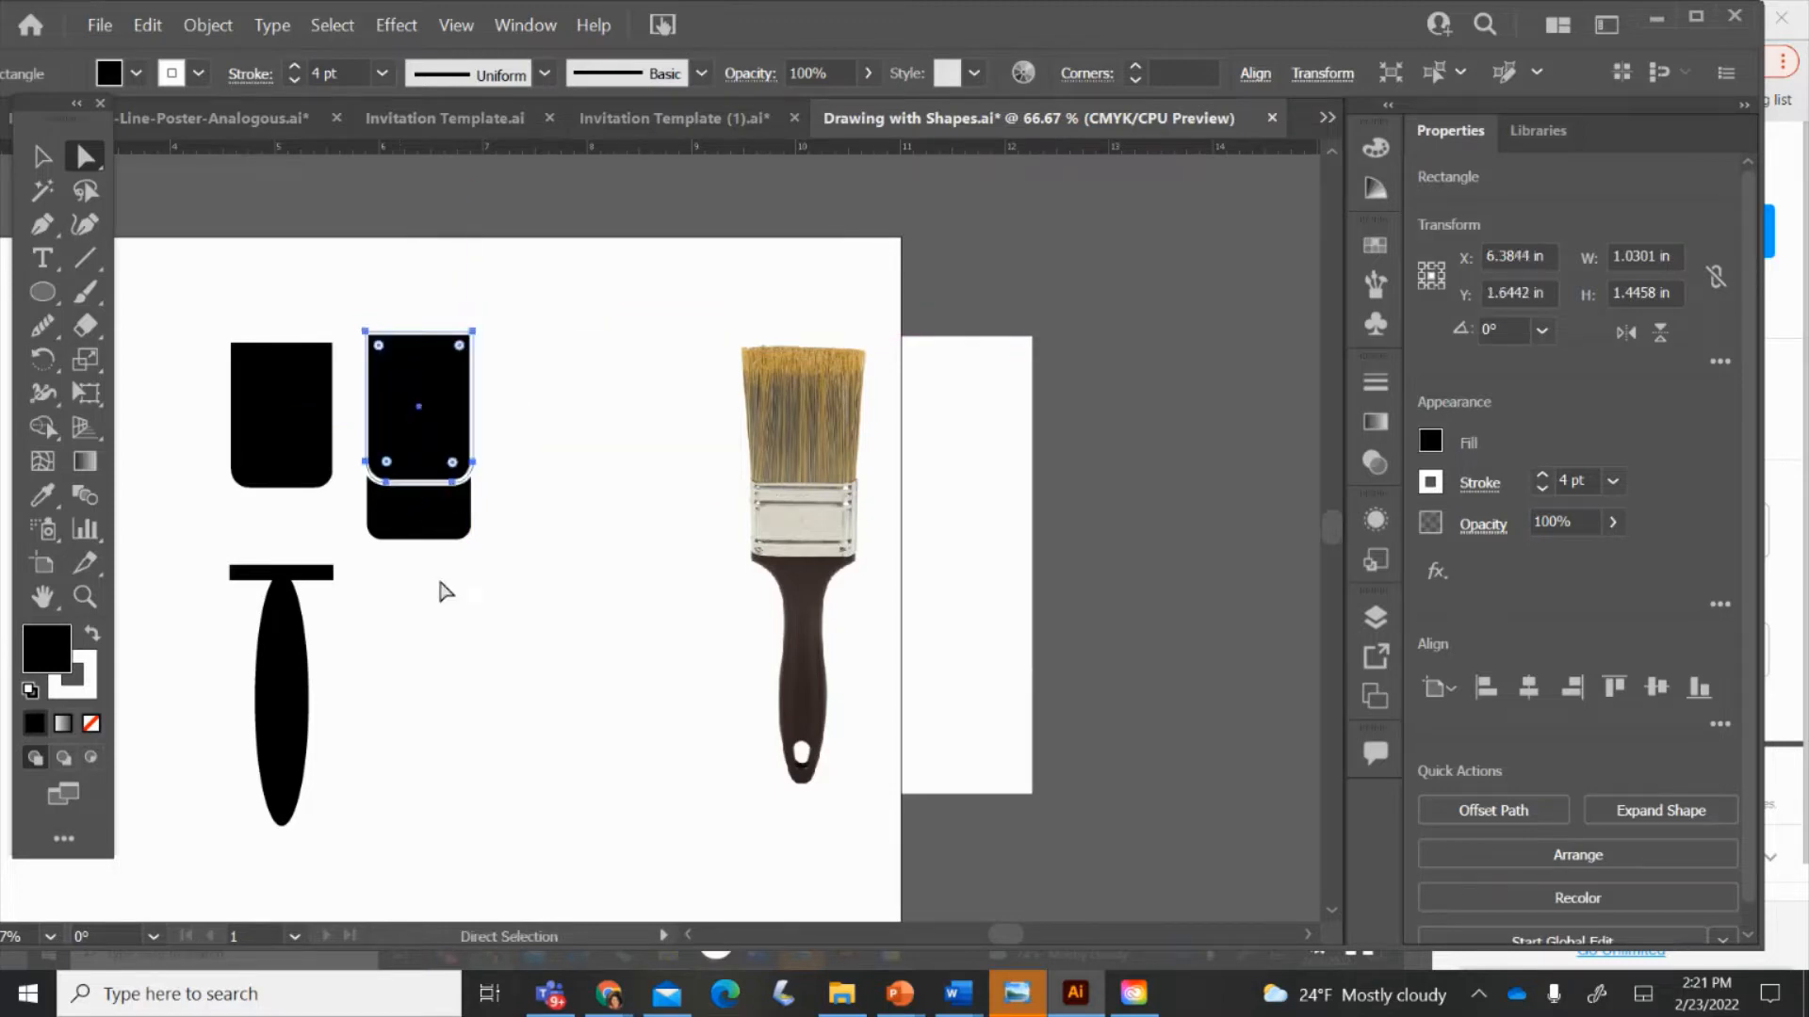
# - Remove the white stroke from the duplicated bristle shape
pyautogui.click(440, 591)
pyautogui.rightClick(440, 590)
pyautogui.click(431, 452)
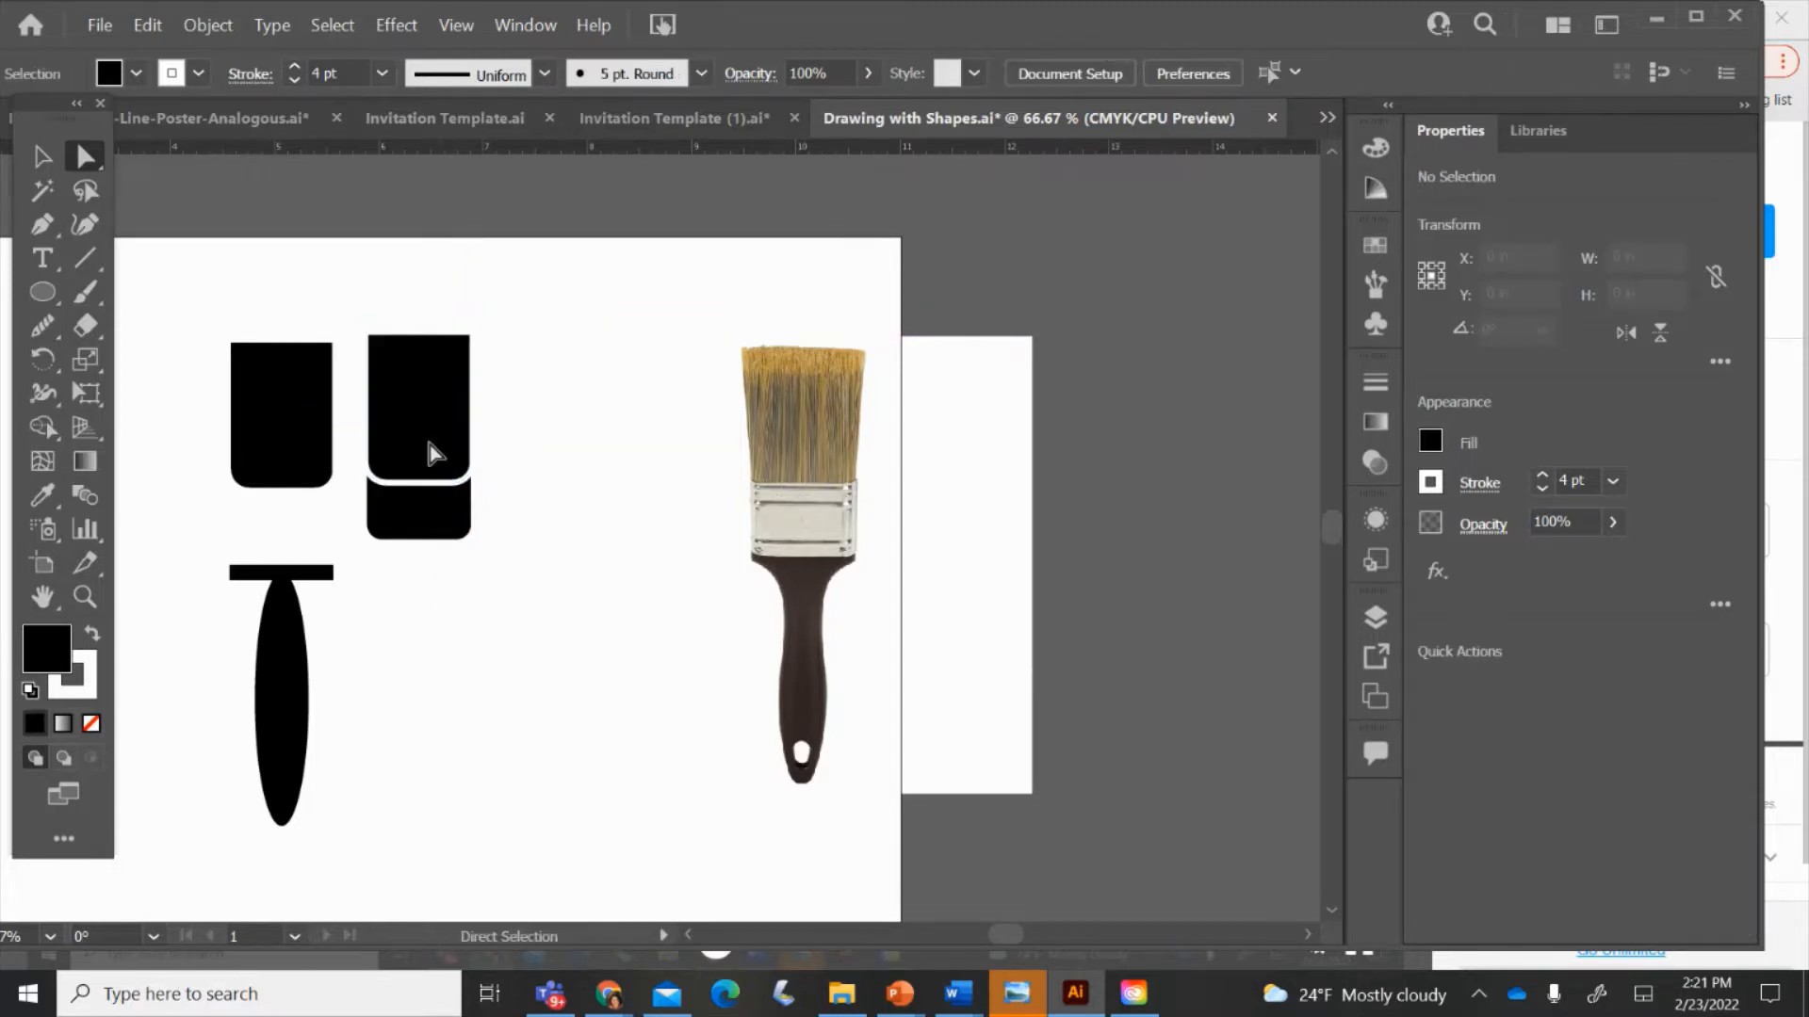
pyautogui.click(432, 452)
pyautogui.click(197, 72)
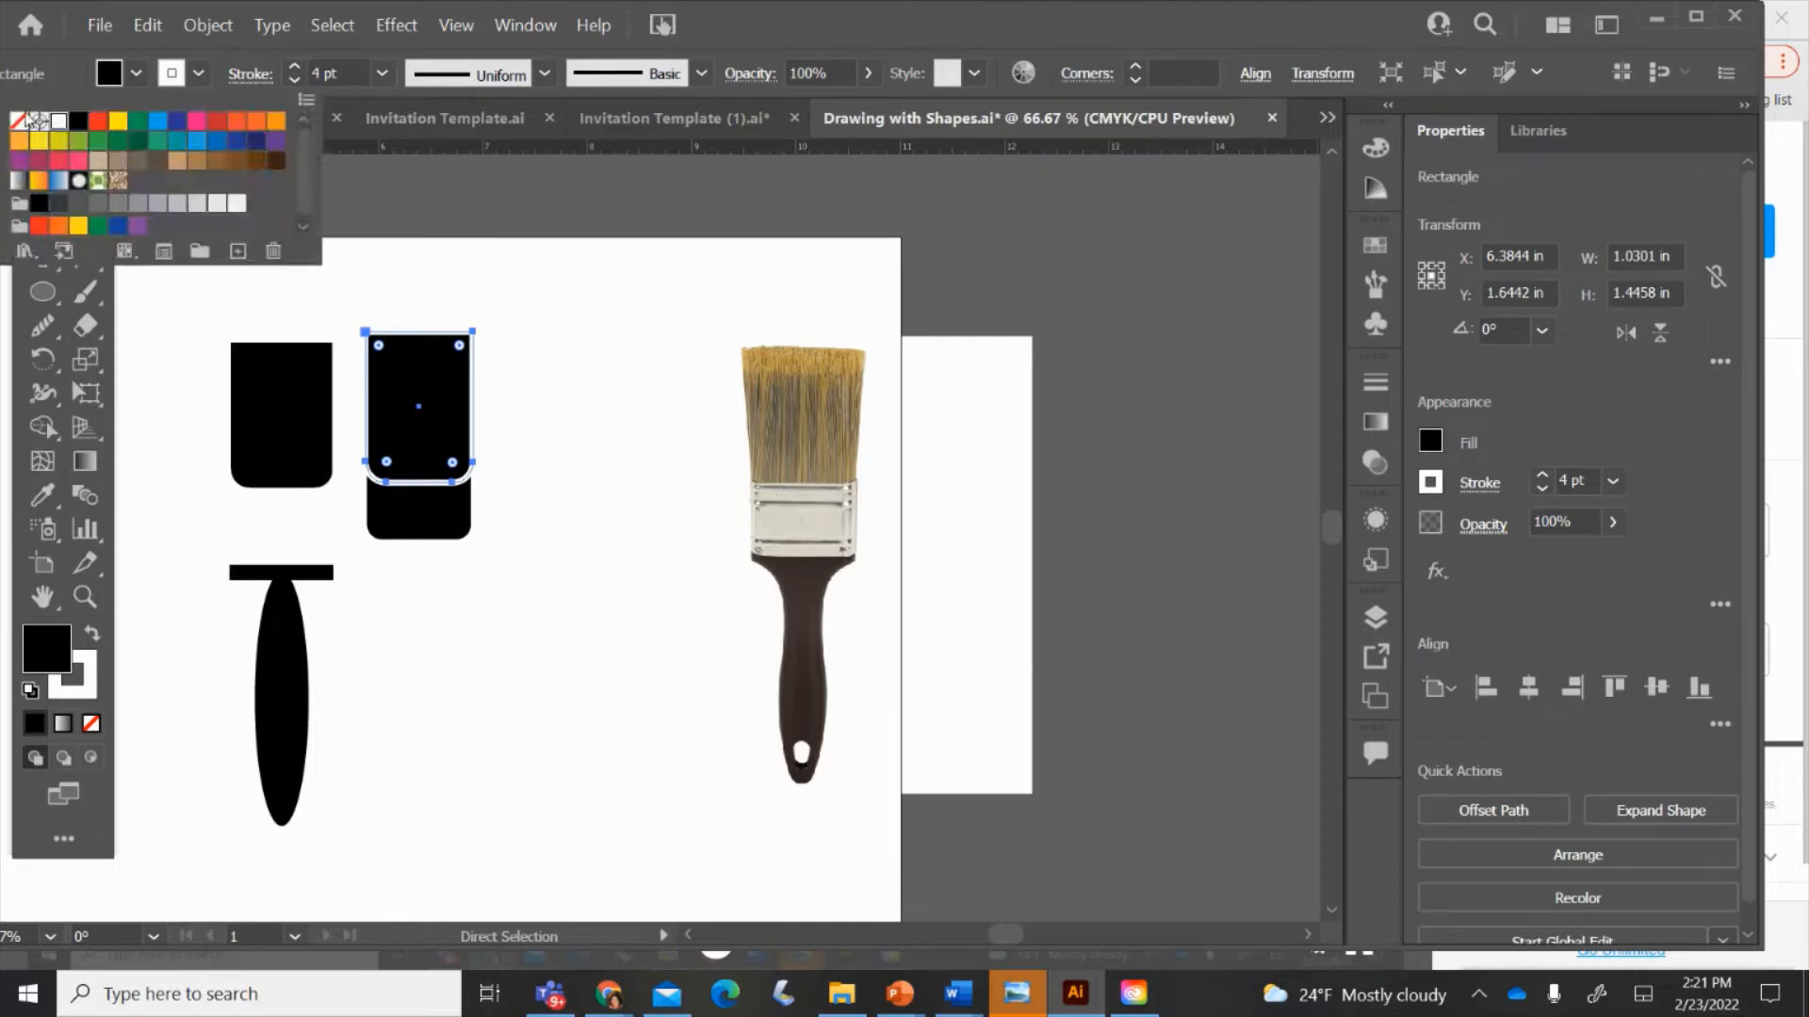
pyautogui.click(19, 121)
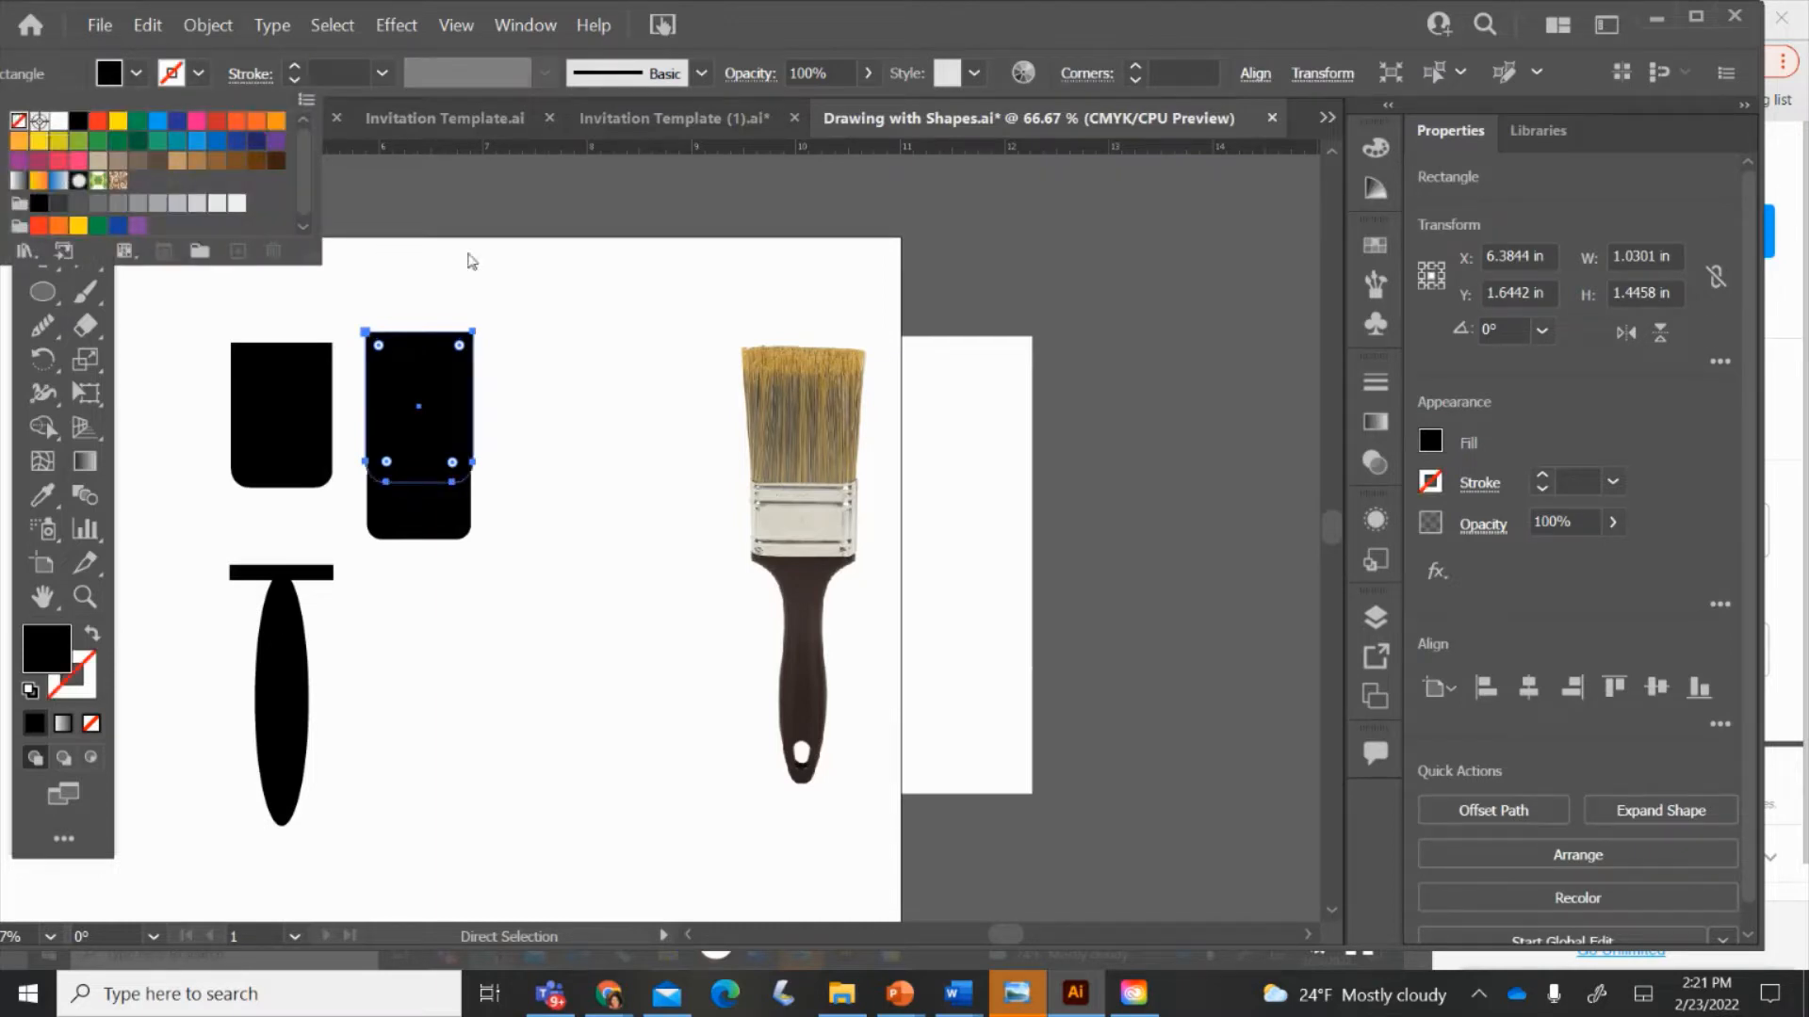
pyautogui.click(480, 680)
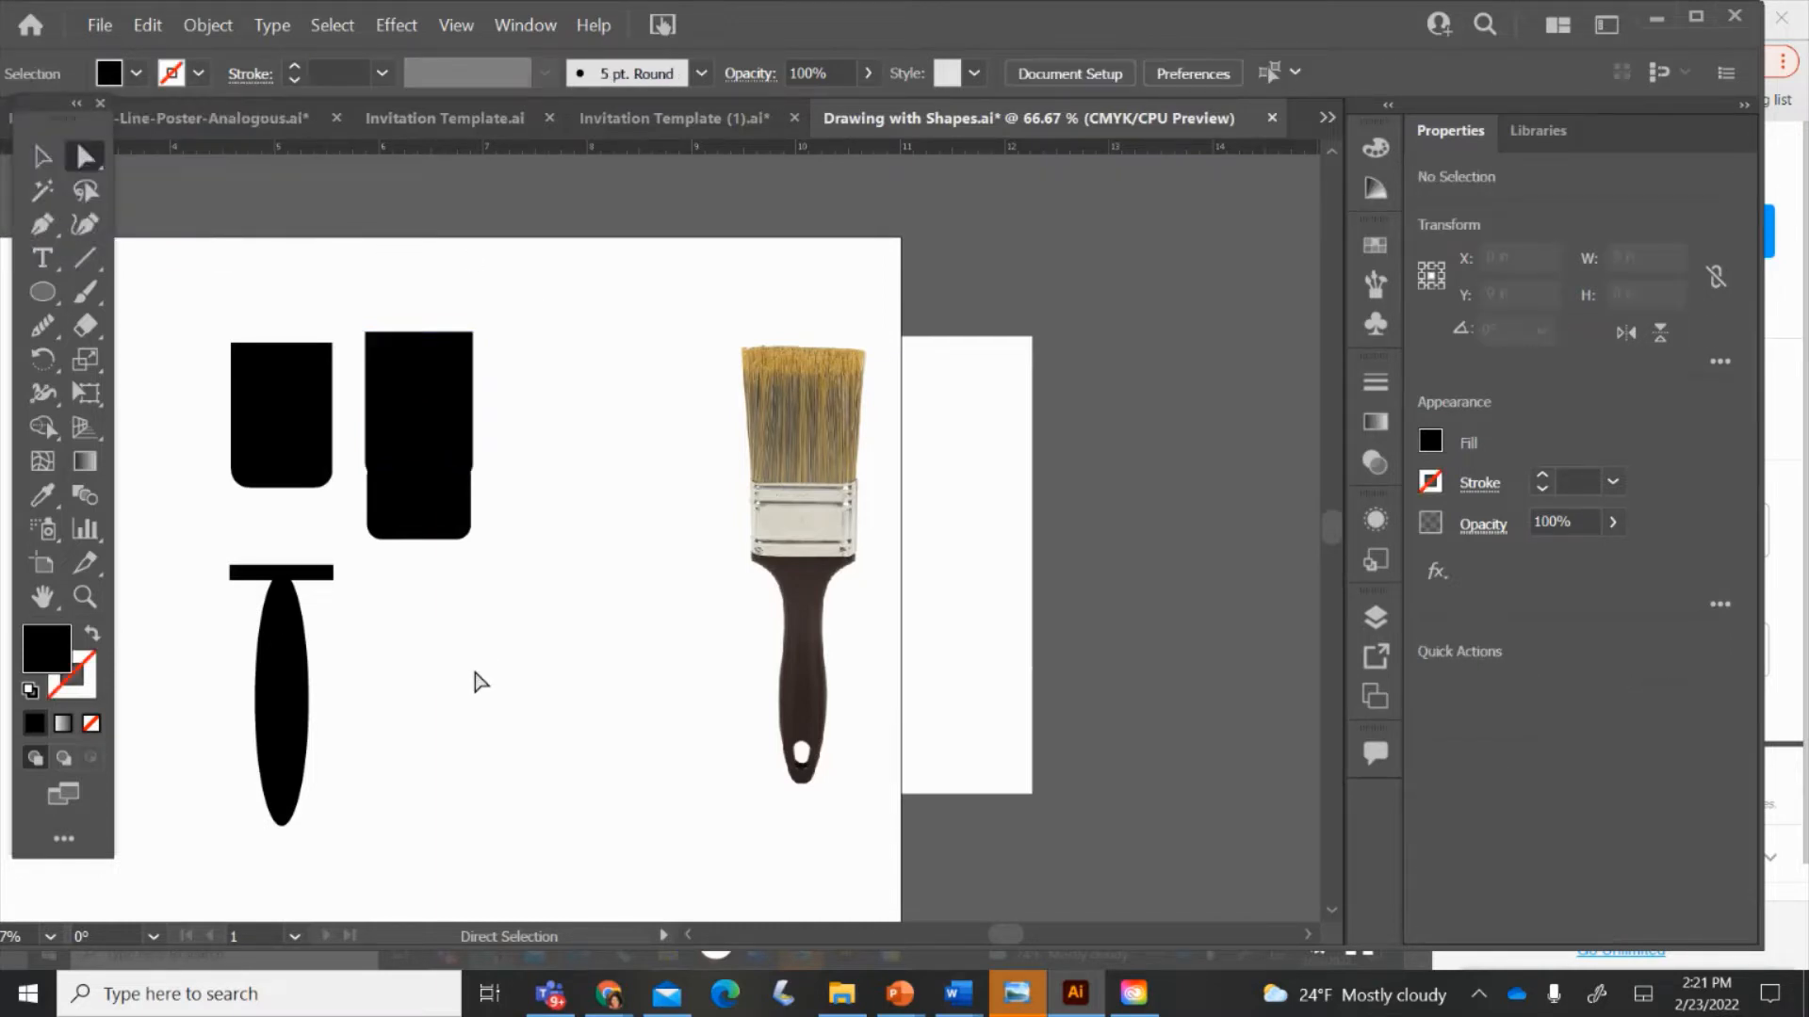
# - Fill the duplicated bristle shape with green to distinguish it from the black rounded rectangle
pyautogui.click(432, 418)
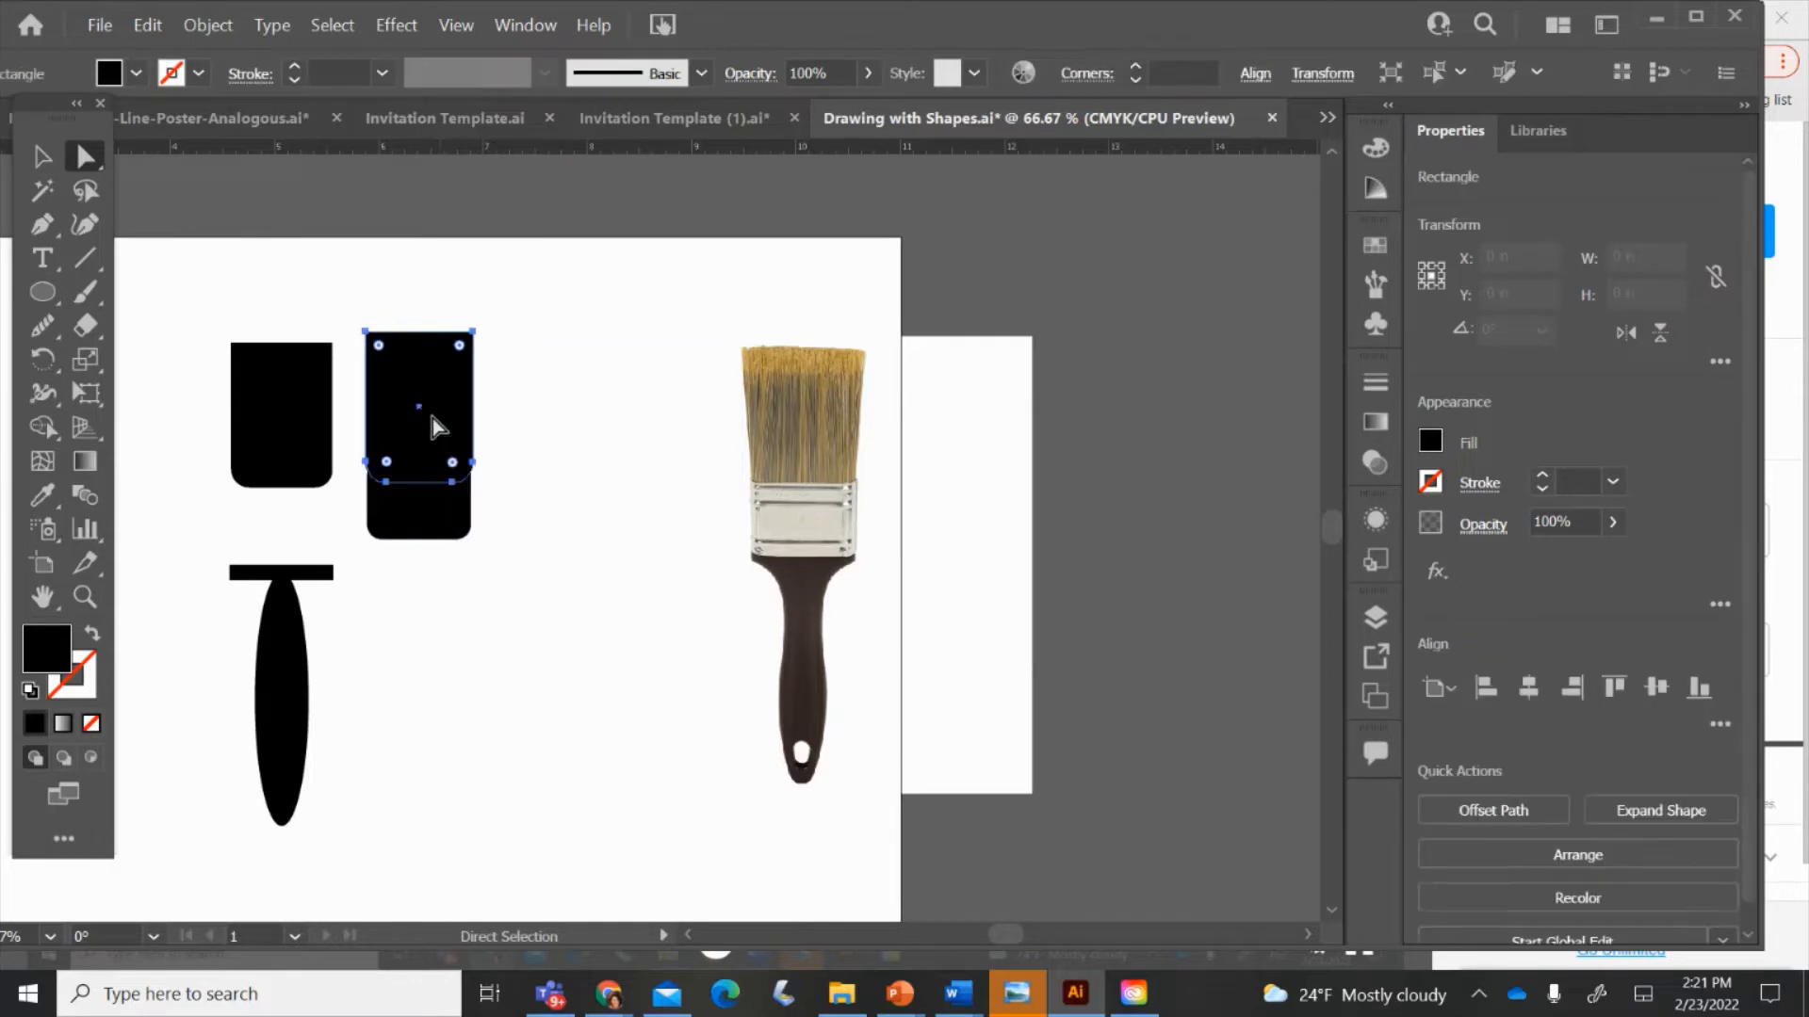
pyautogui.click(136, 72)
pyautogui.click(135, 123)
pyautogui.click(643, 366)
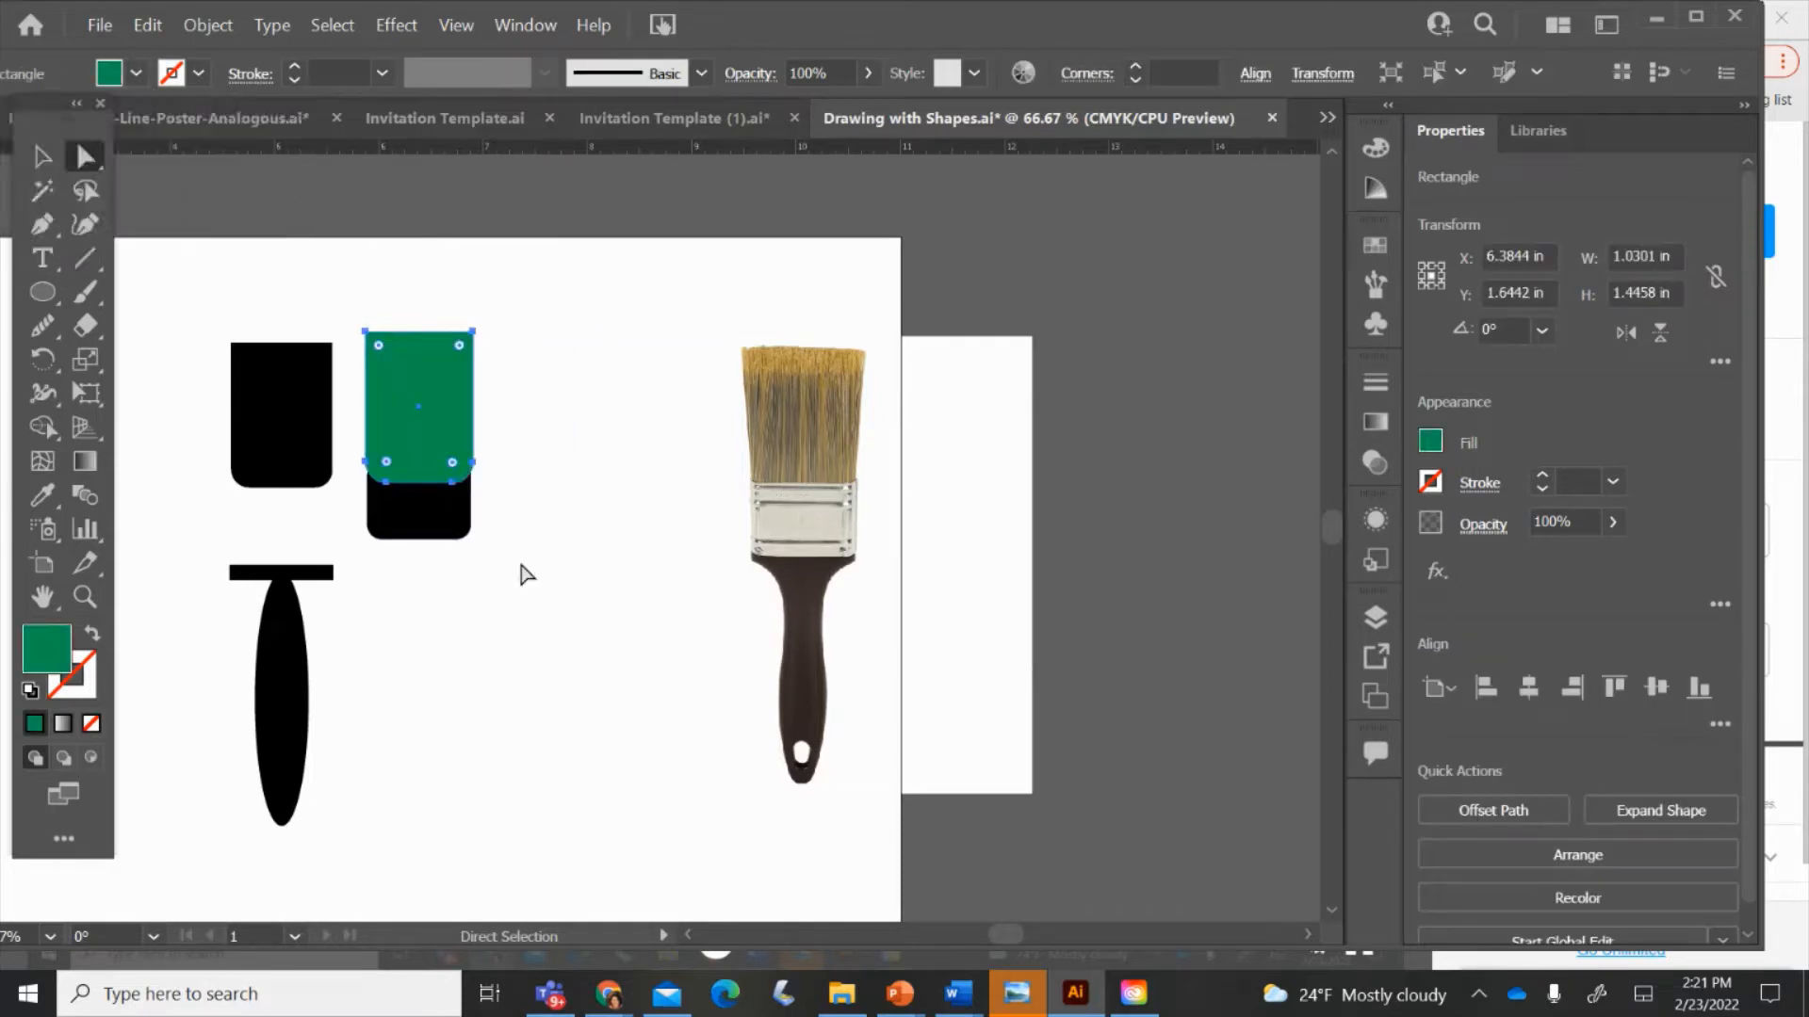
pyautogui.rightClick(489, 603)
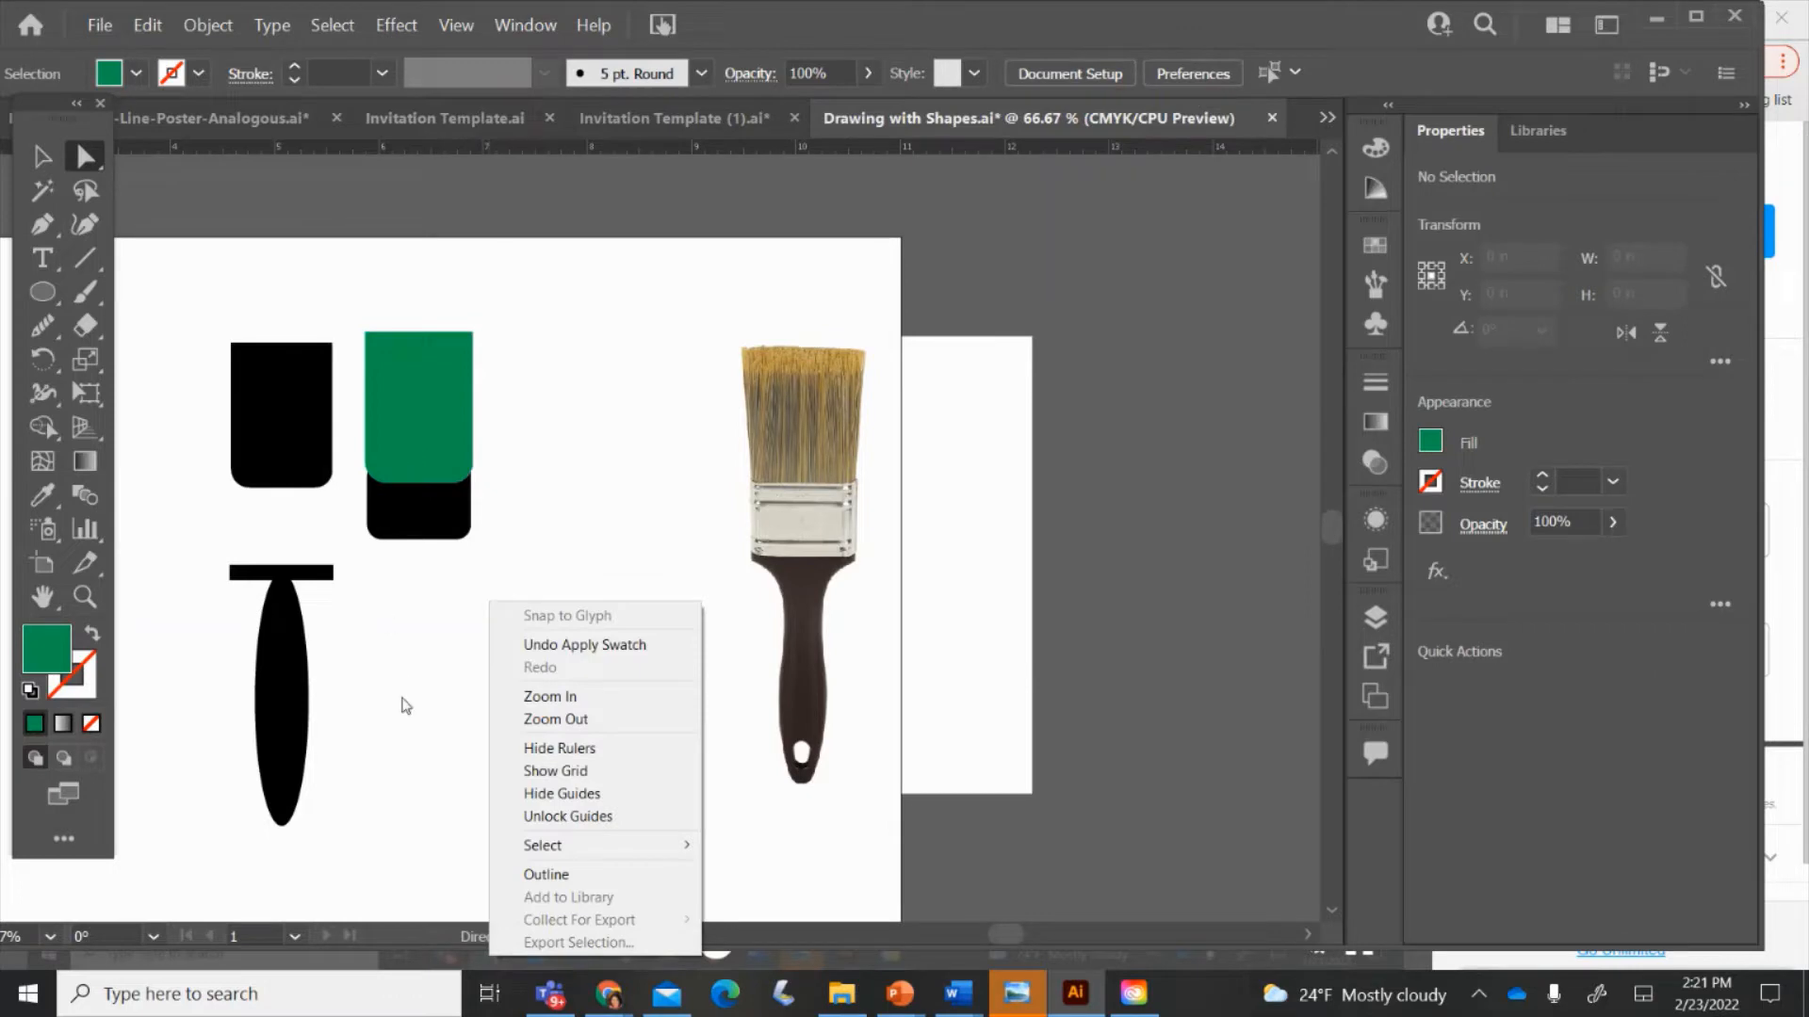
pyautogui.click(405, 706)
# - Cut the green shape and its overlap out of the black rounded rectangle with the Shape Builder tool
pyautogui.click(42, 156)
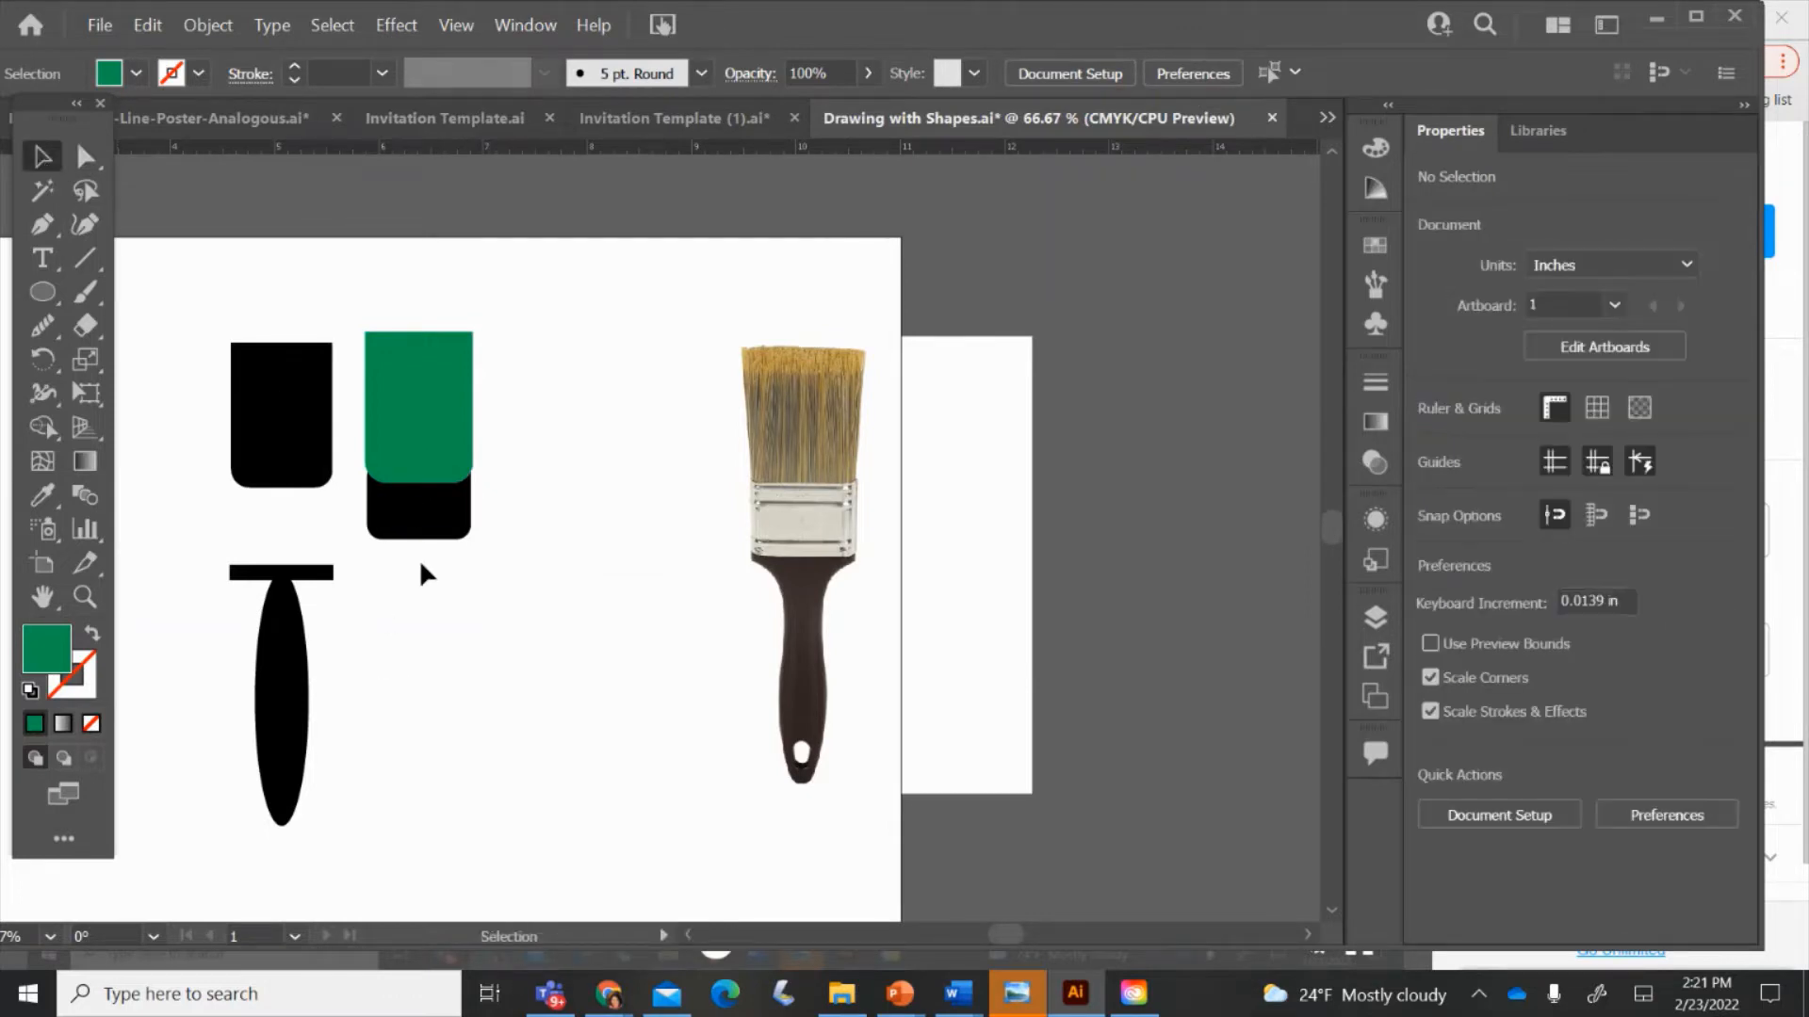
pyautogui.moveTo(420, 558); pyautogui.dragTo(393, 398)
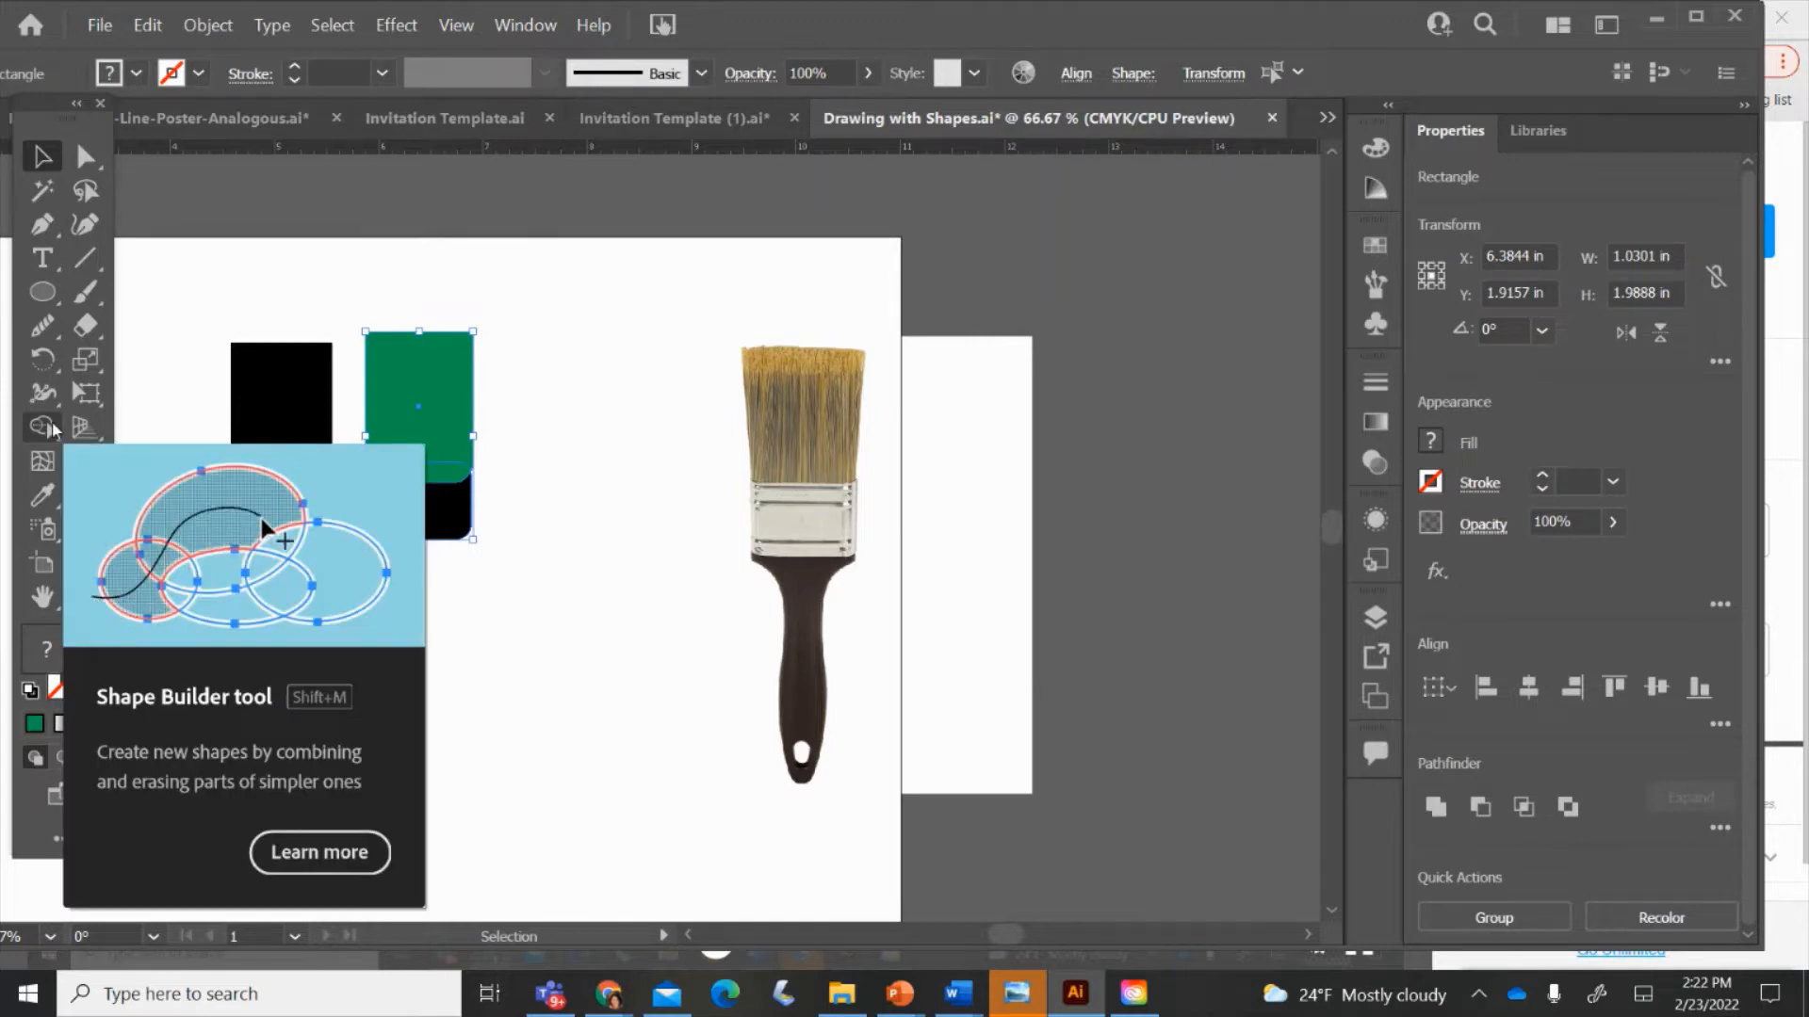
pyautogui.click(52, 429)
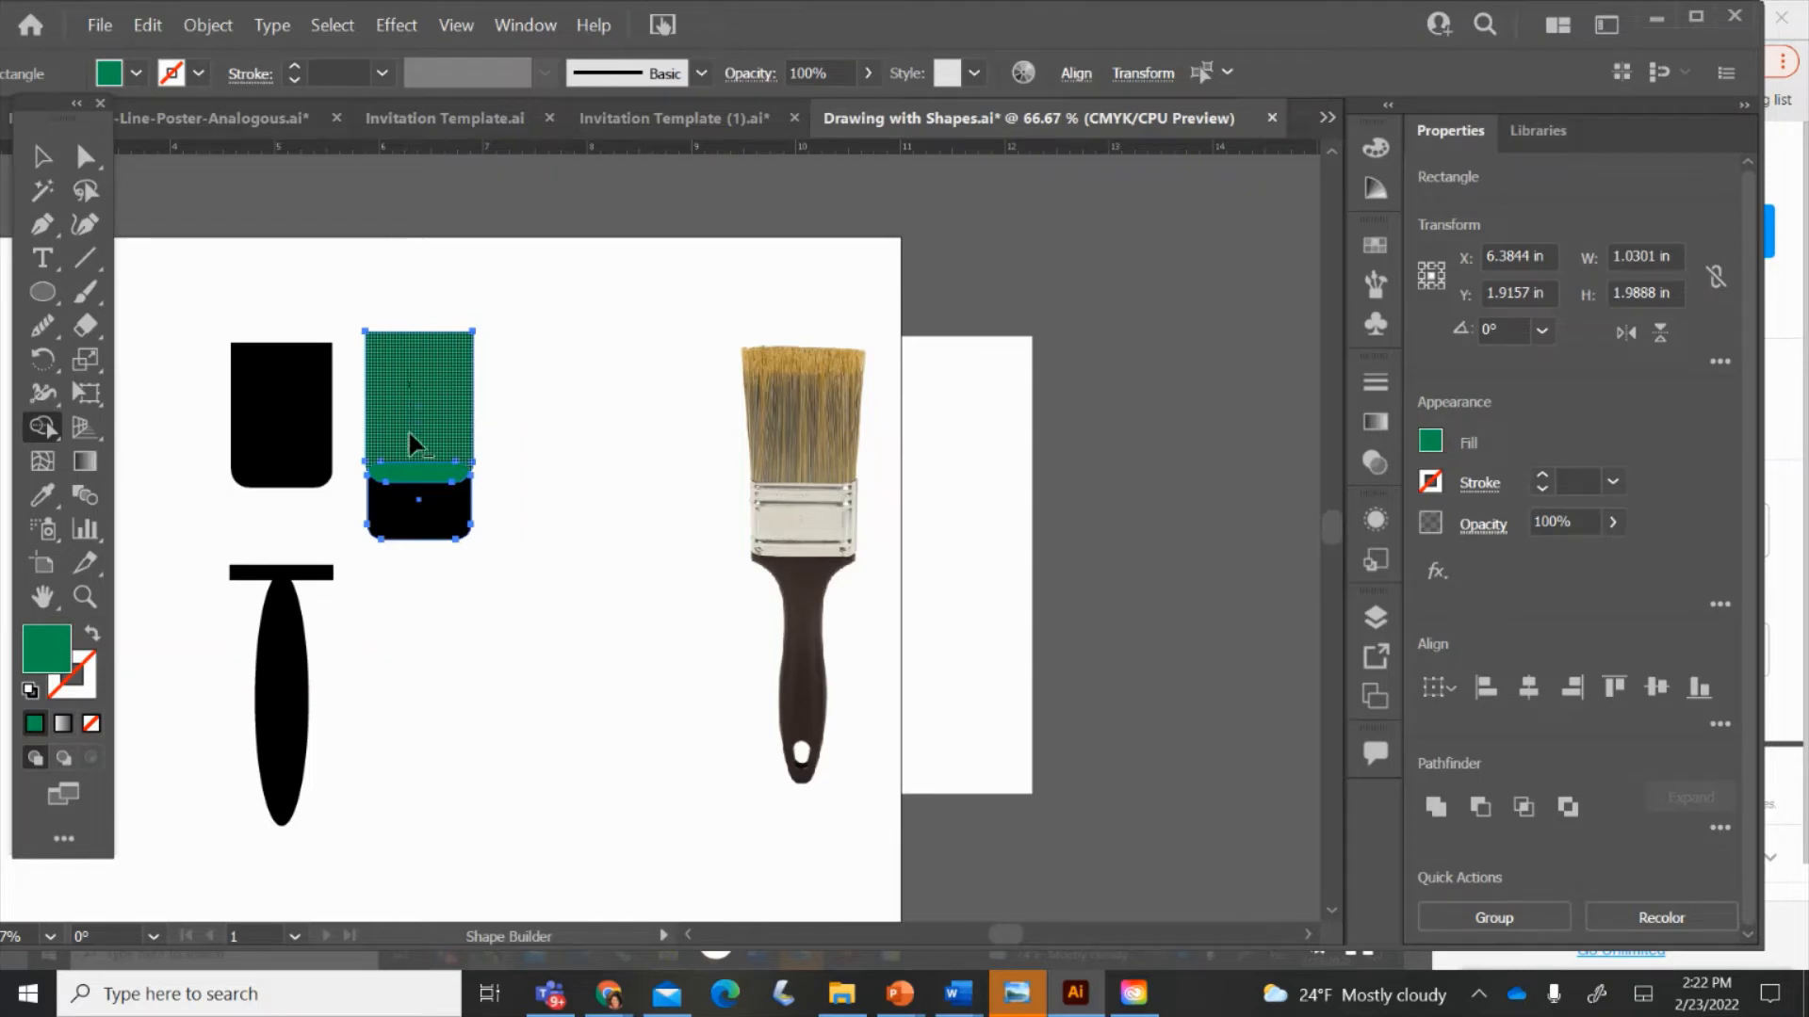
pyautogui.moveTo(409, 432); pyautogui.dragTo(412, 473)
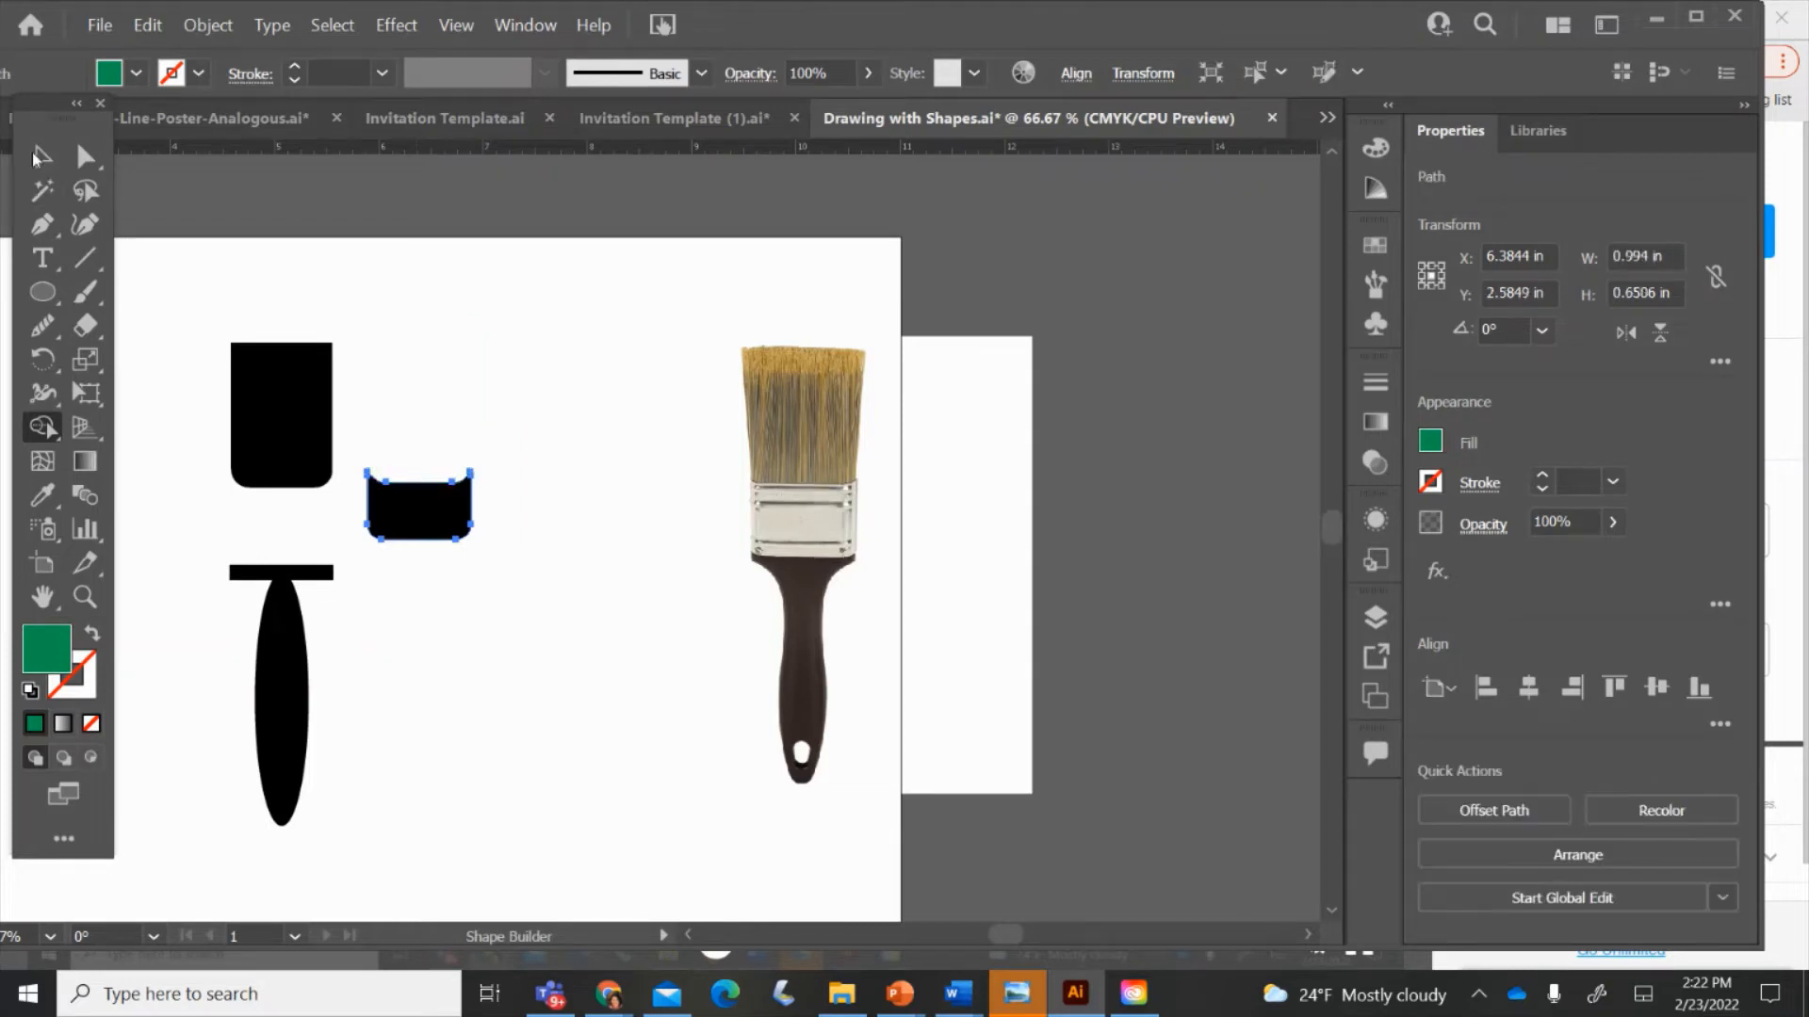
# - Move the cut black piece back beneath the original bristle shape, centred with a thin curved gap, at about X 5.06 in, Y 2.67 in
pyautogui.click(36, 160)
pyautogui.moveTo(425, 523)
pyautogui.mouseDown()
pyautogui.moveTo(281, 549)
pyautogui.moveTo(276, 534)
pyautogui.mouseUp()
pyautogui.press('Right')
pyautogui.press('Right')
pyautogui.press('Right')
pyautogui.press('Right')
pyautogui.press('Right')
pyautogui.press('Right')
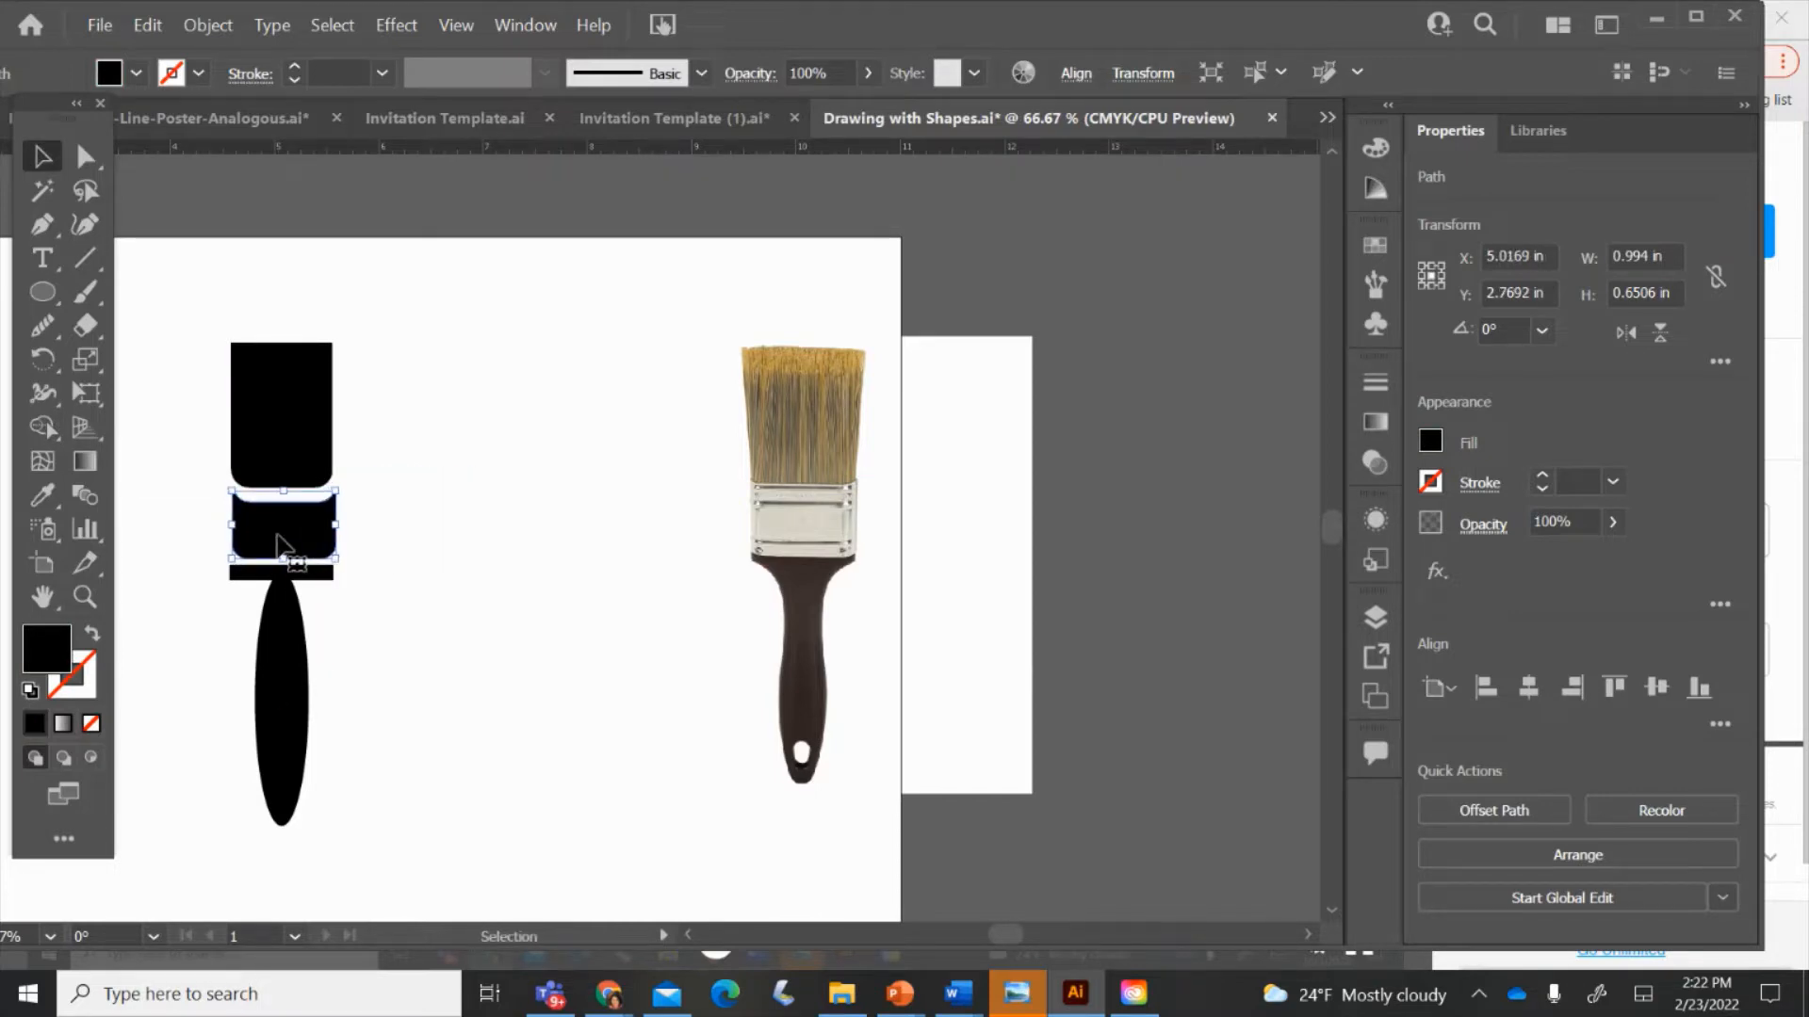
pyautogui.press('Up')
pyautogui.press('Up')
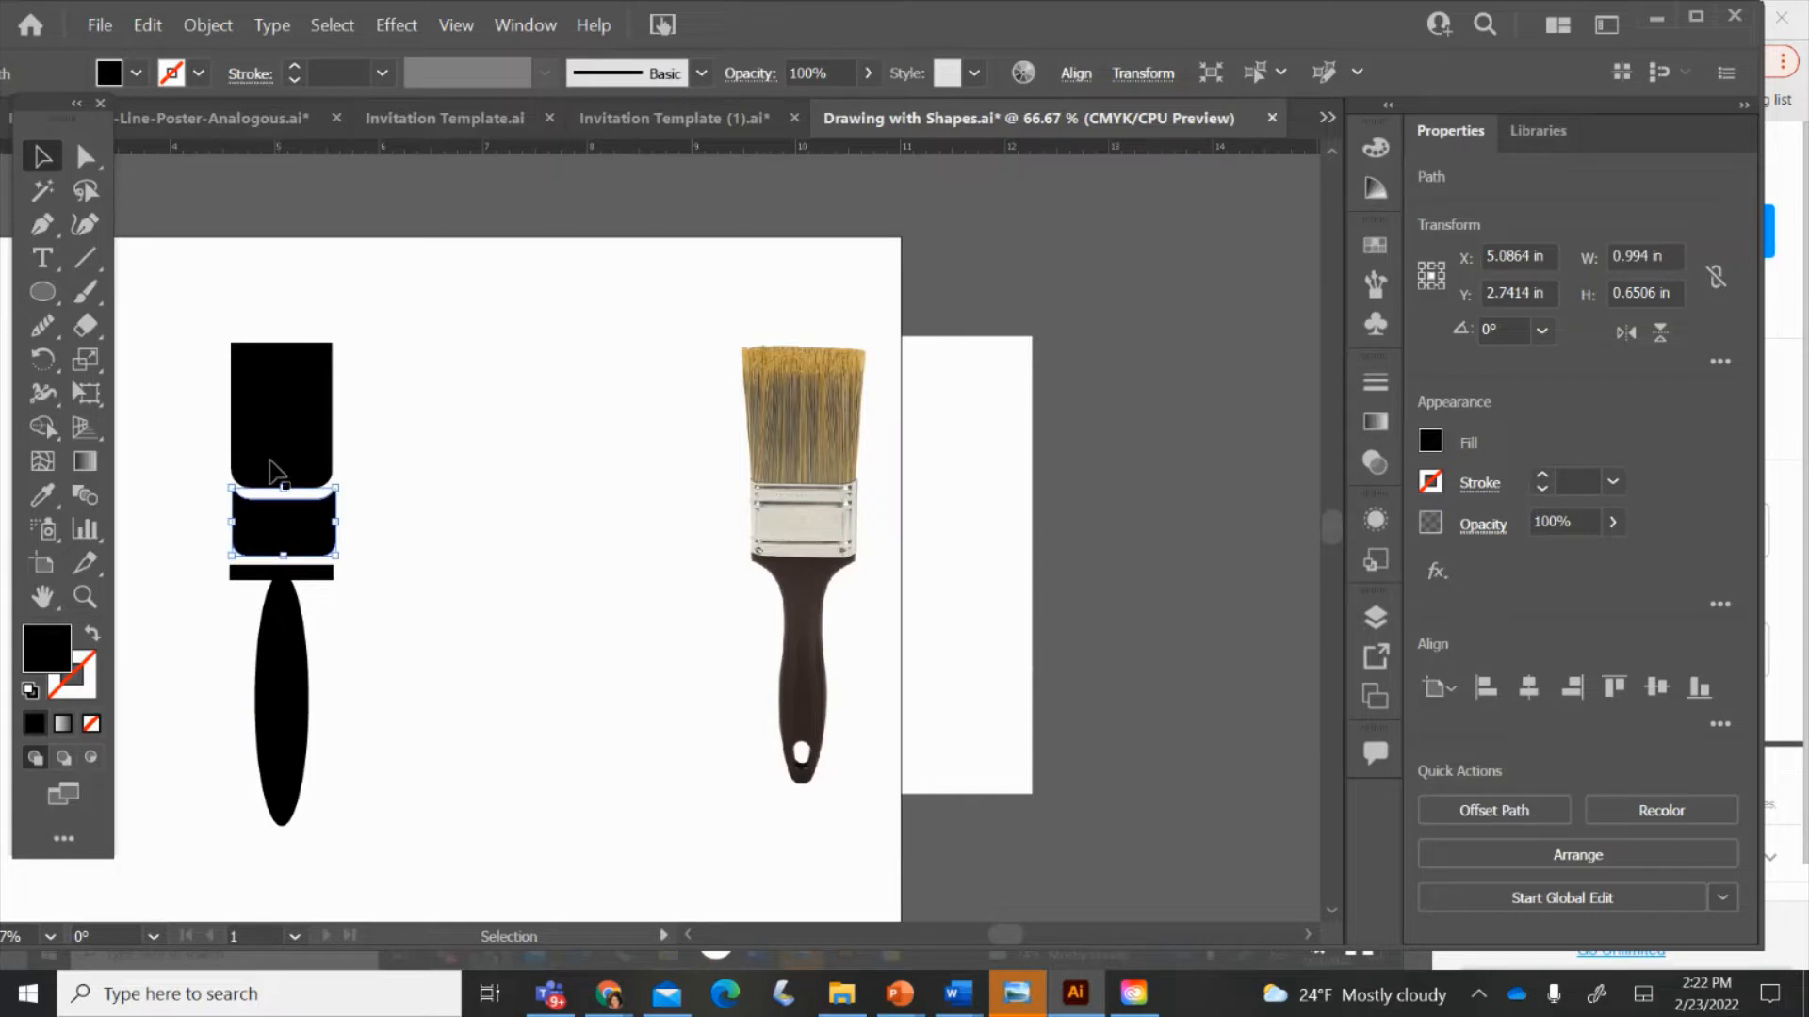
pyautogui.rightClick(290, 520)
pyautogui.click(268, 524)
pyautogui.moveTo(267, 524); pyautogui.dragTo(261, 517)
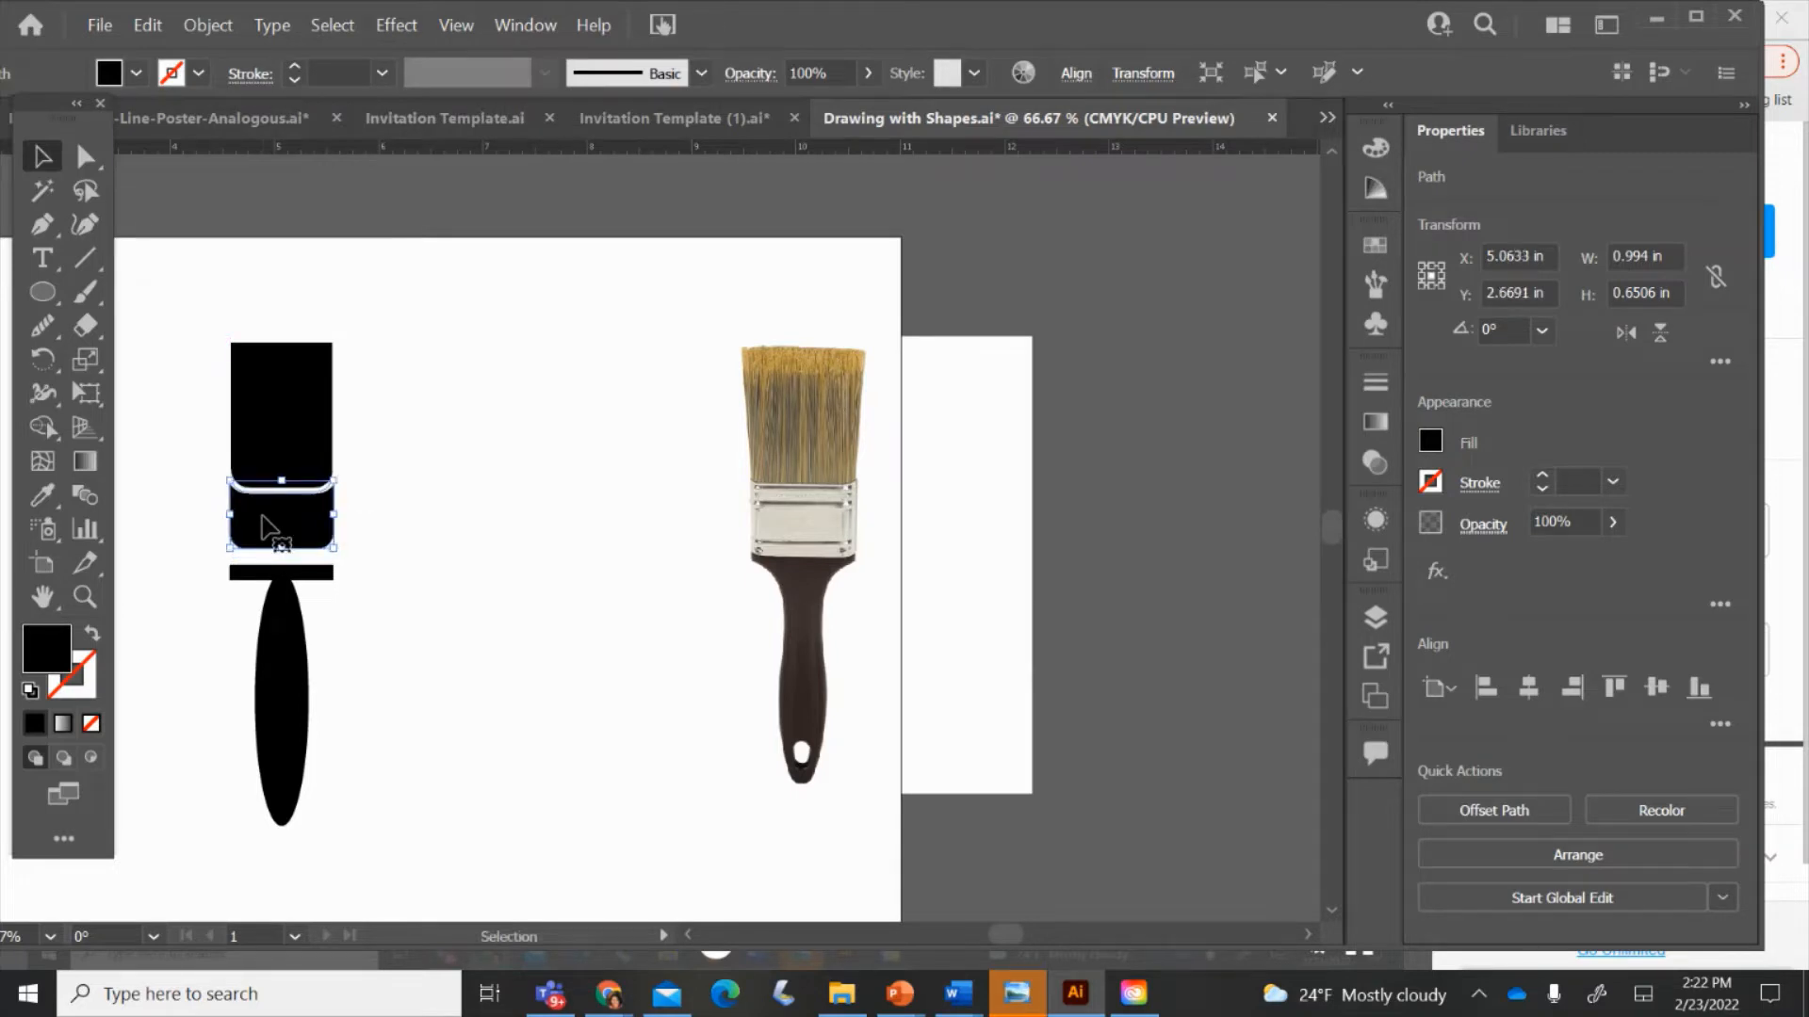
pyautogui.click(453, 500)
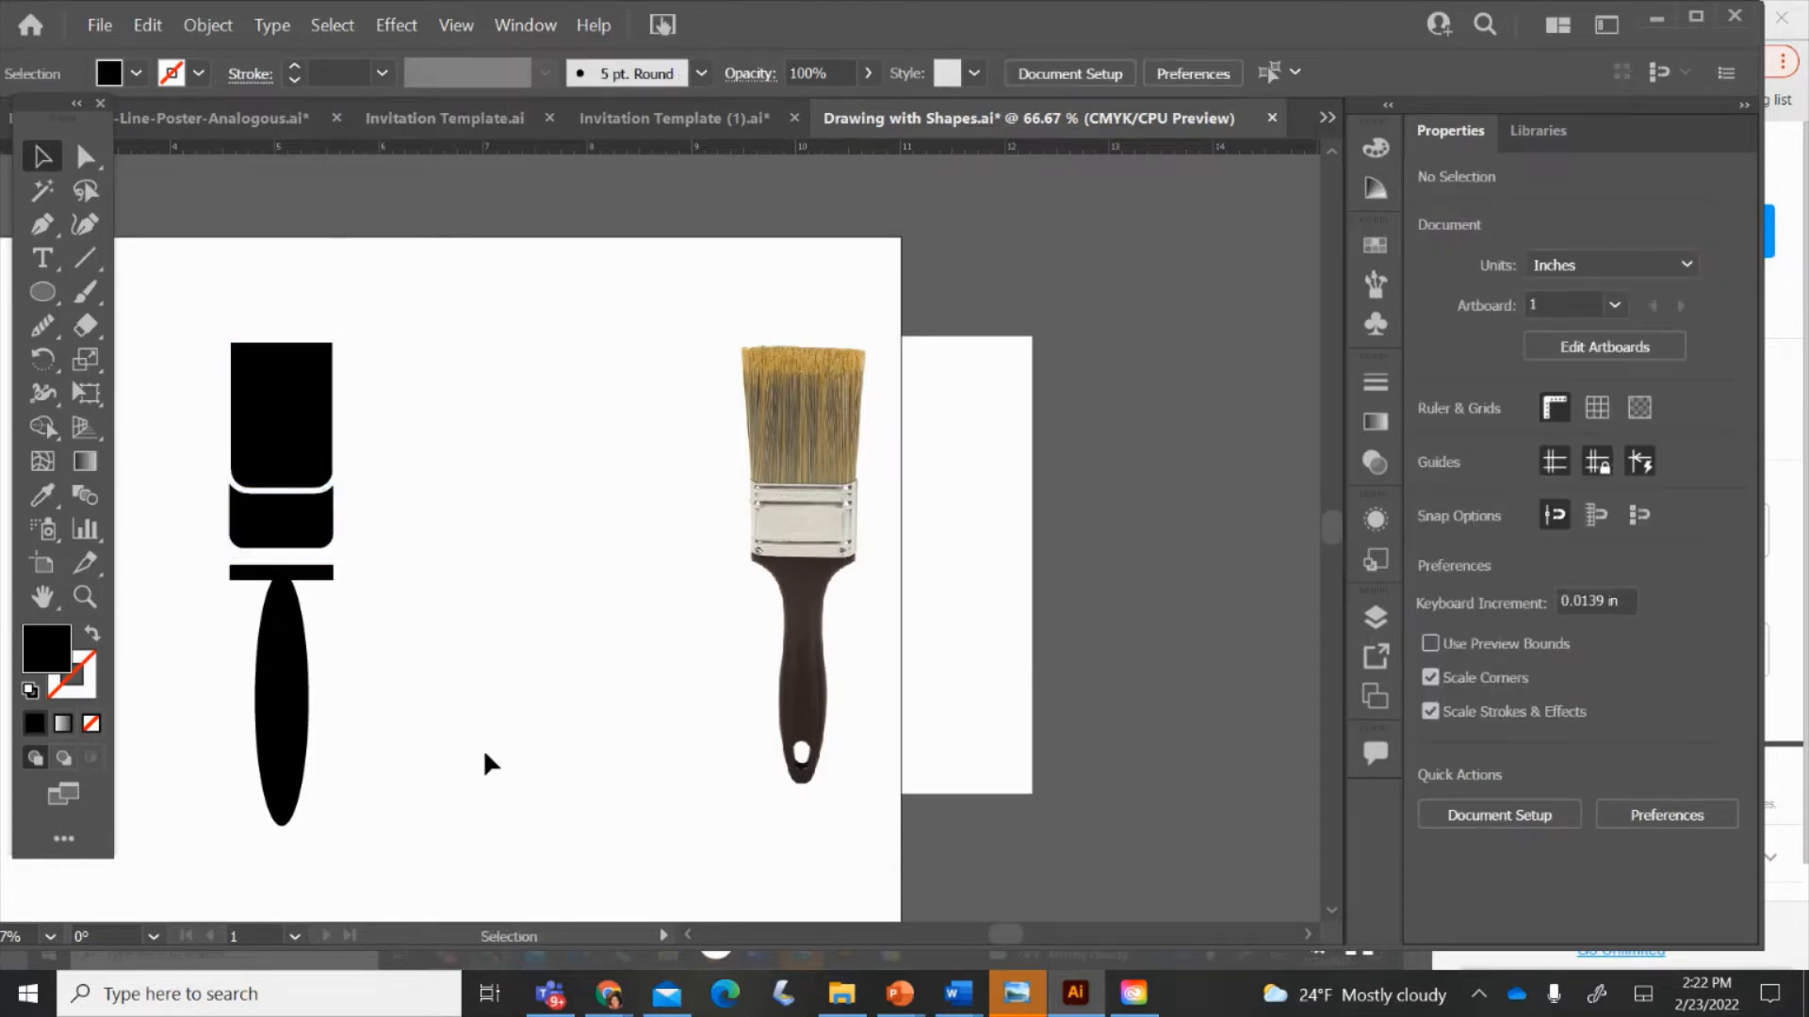
pyautogui.moveTo(608, 994)
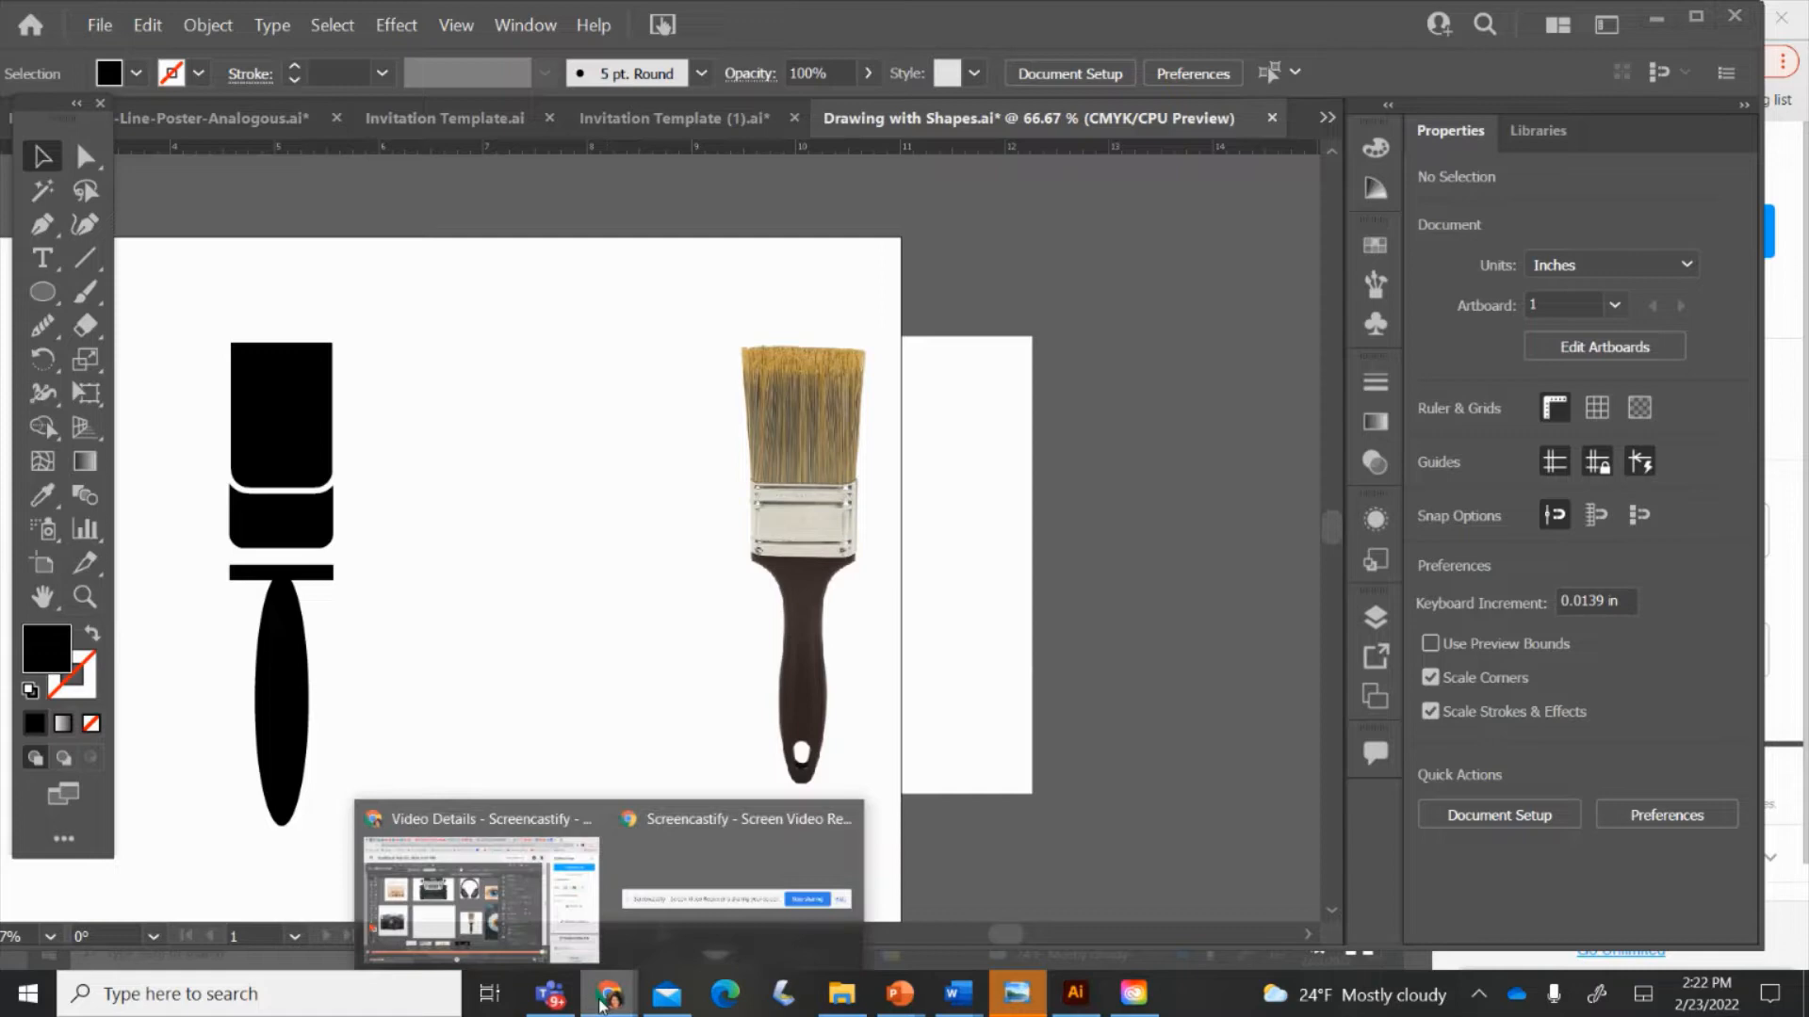
pyautogui.click(688, 853)
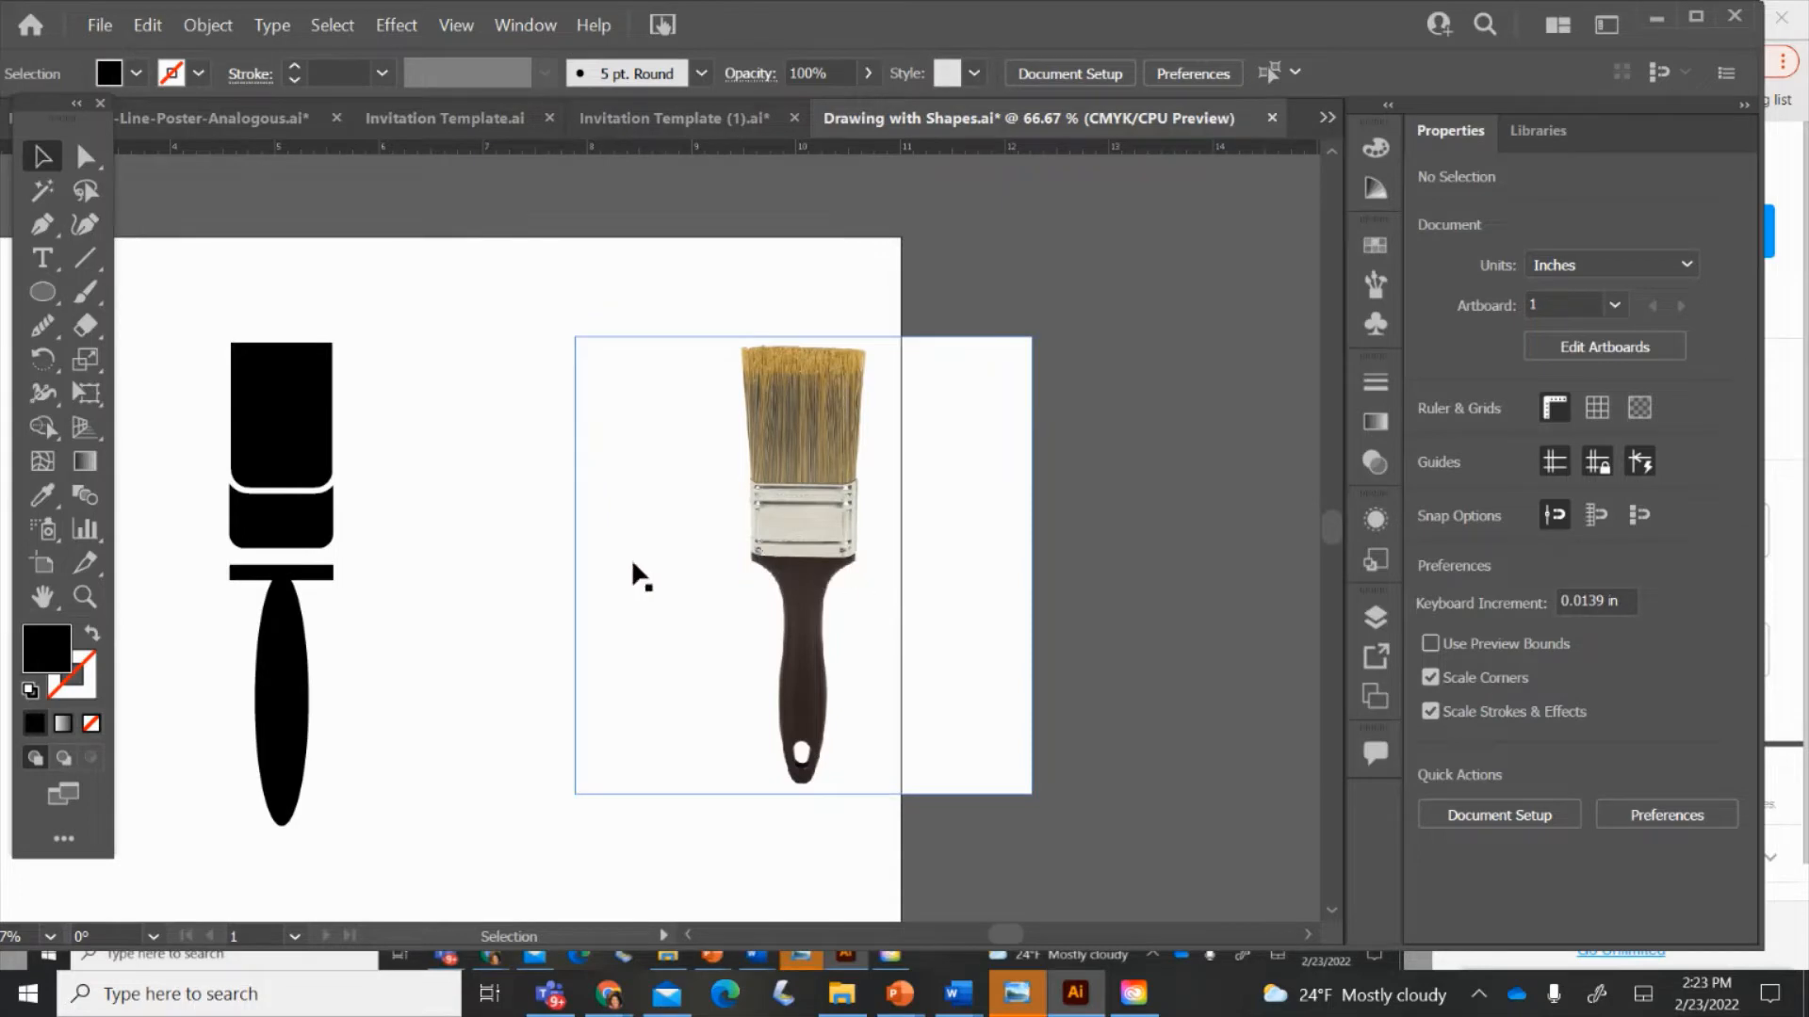
# - Move the thin black rectangle out from above the handle ellipse into the empty space beside the brush
pyautogui.click(287, 576)
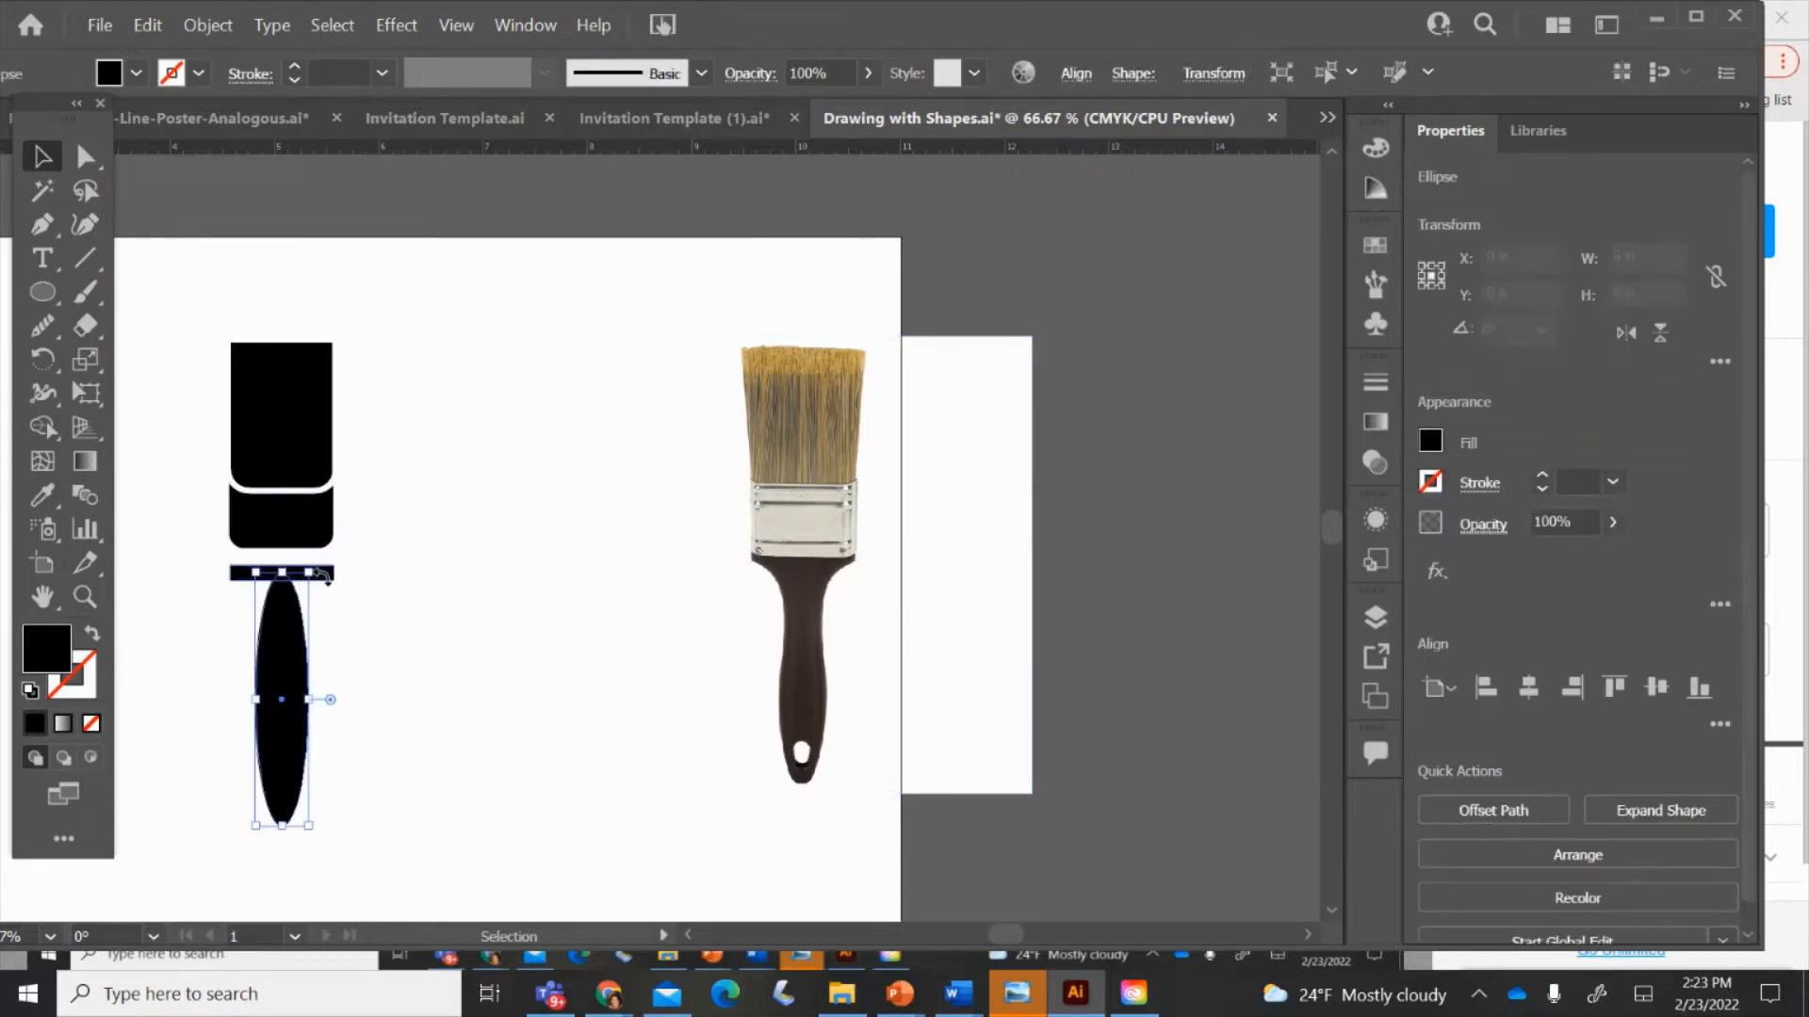
pyautogui.click(309, 574)
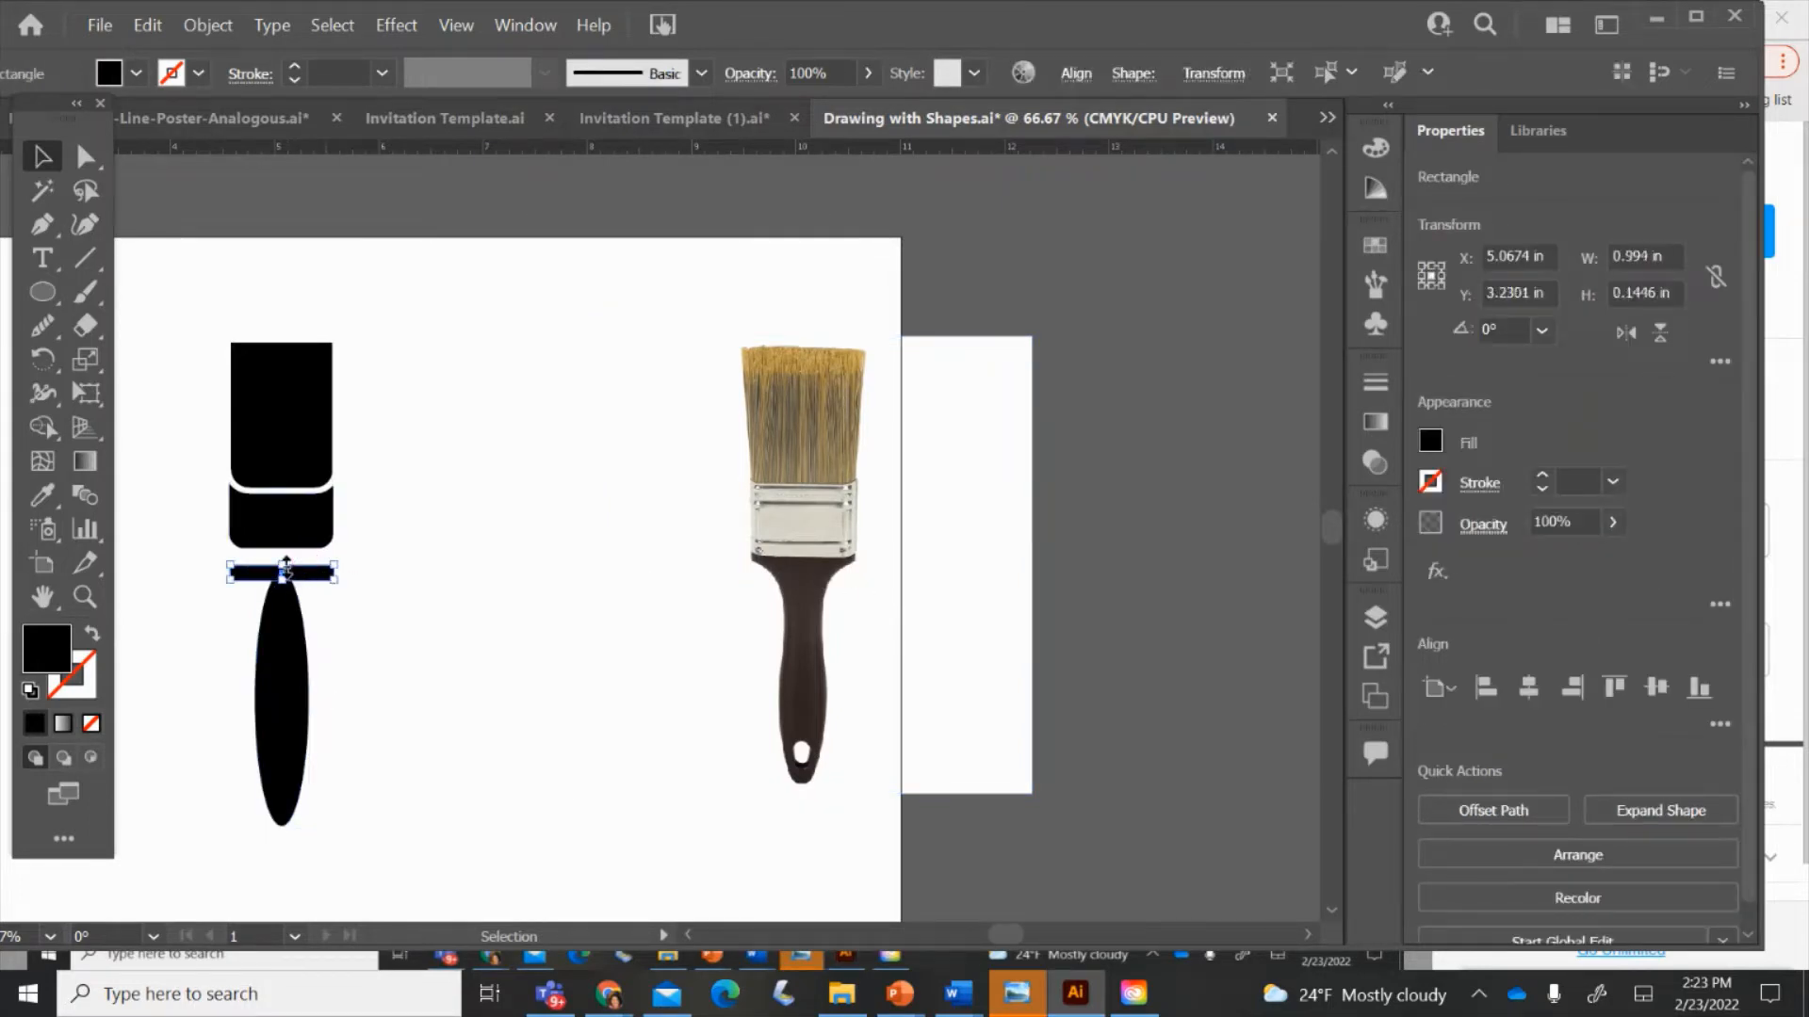
pyautogui.moveTo(287, 566); pyautogui.dragTo(504, 572)
pyautogui.click(369, 592)
# - Duplicate the black ferrule piece below the bristles and overlap the copy on the thin rectangle at about X 6.72 in, Y 2.73 in
pyautogui.keyDown('ctrl'); pyautogui.click(322, 520); pyautogui.keyUp('ctrl')
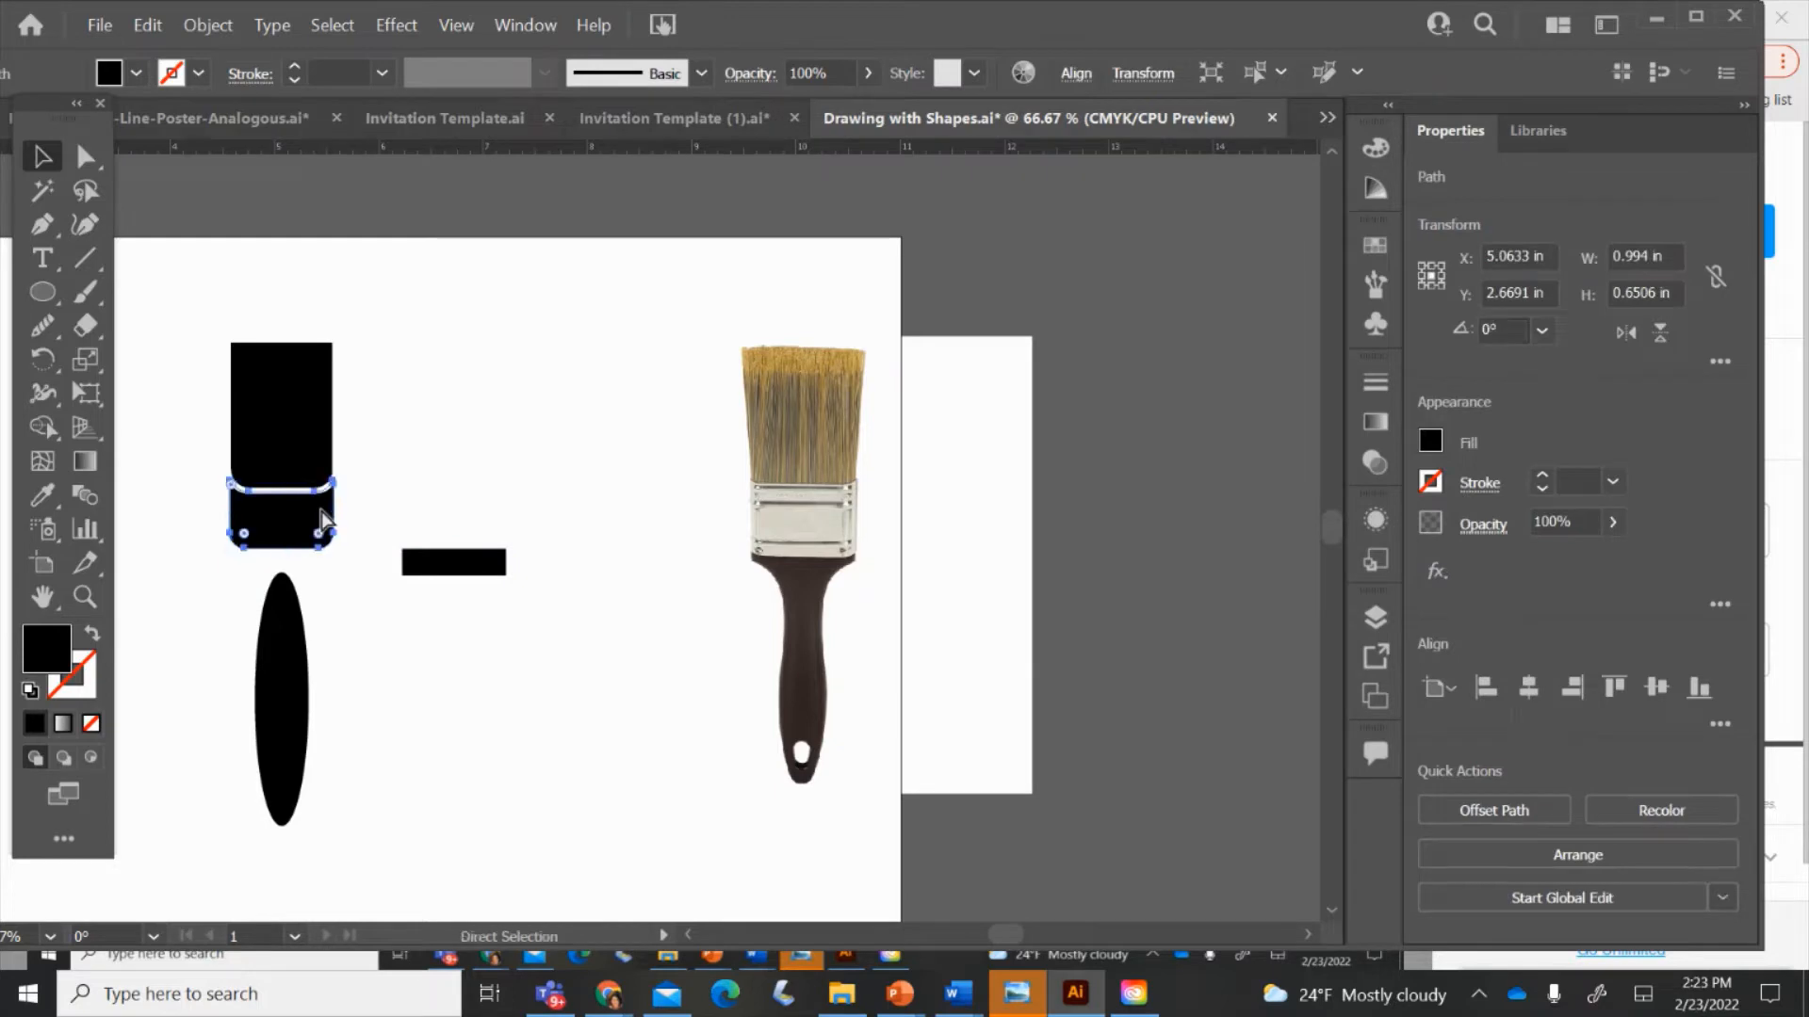
pyautogui.hotkey('ctrl', 'v')
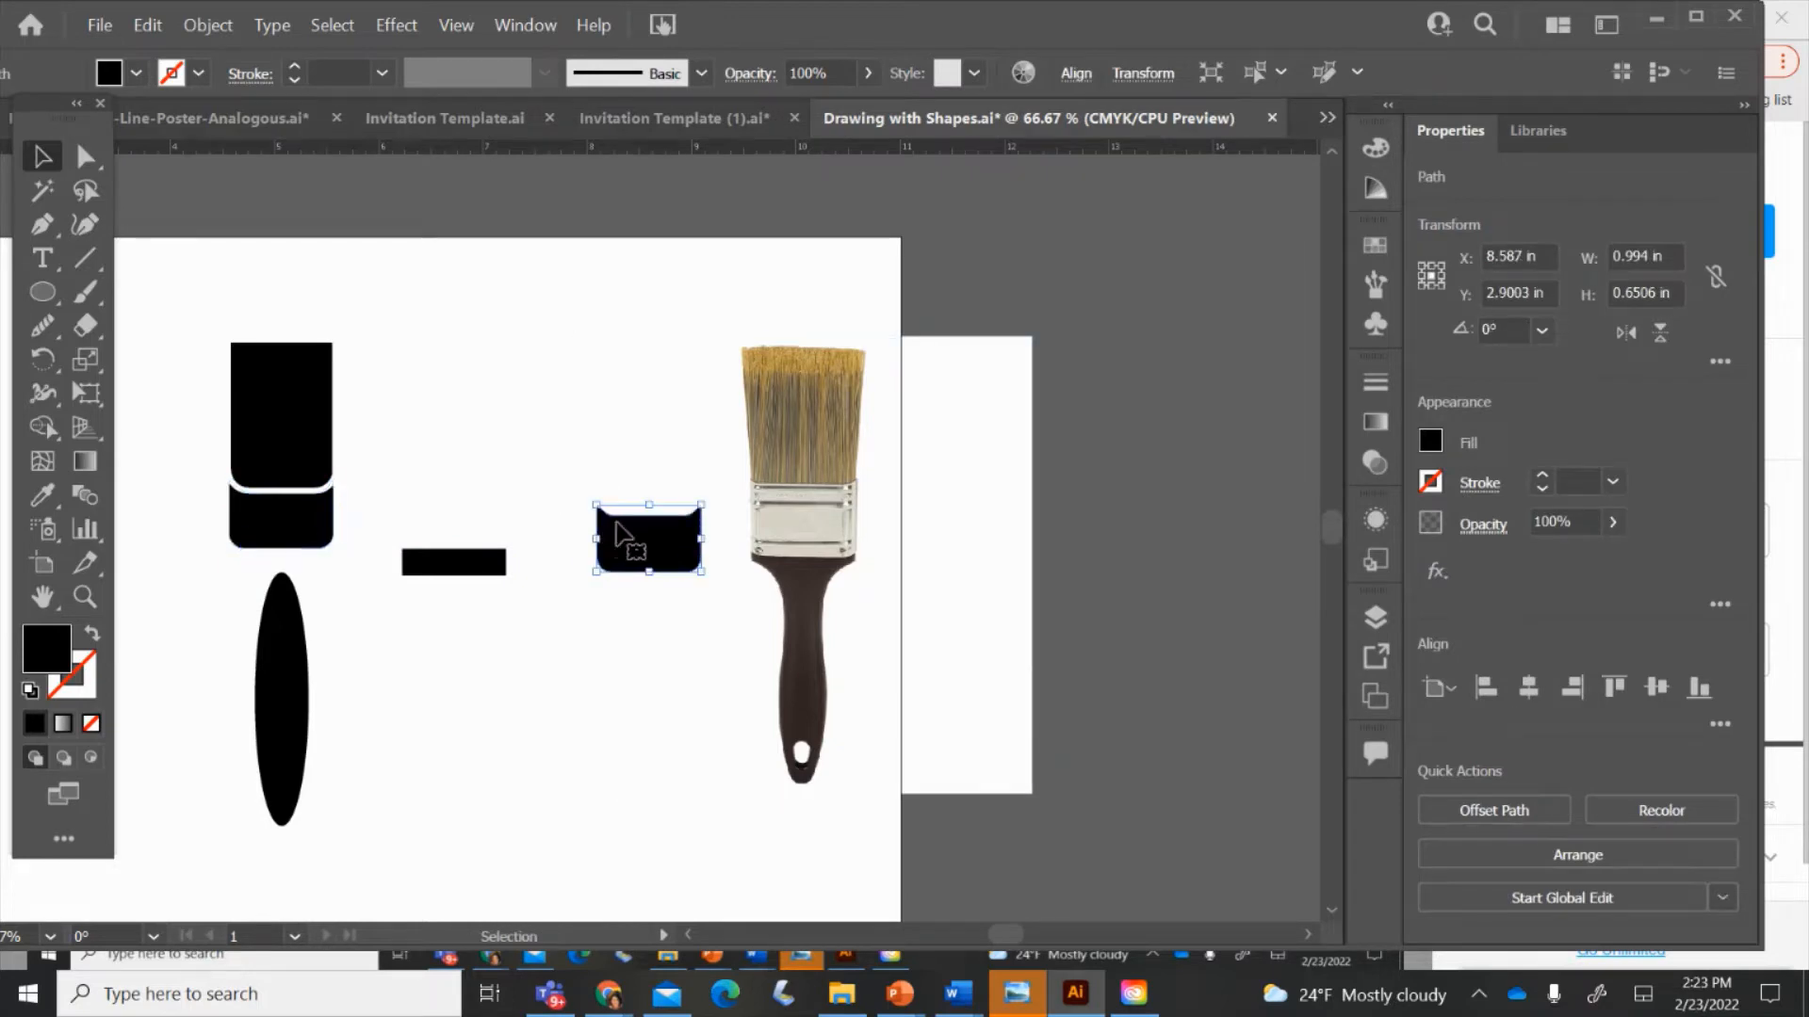
pyautogui.moveTo(615, 523); pyautogui.dragTo(422, 504)
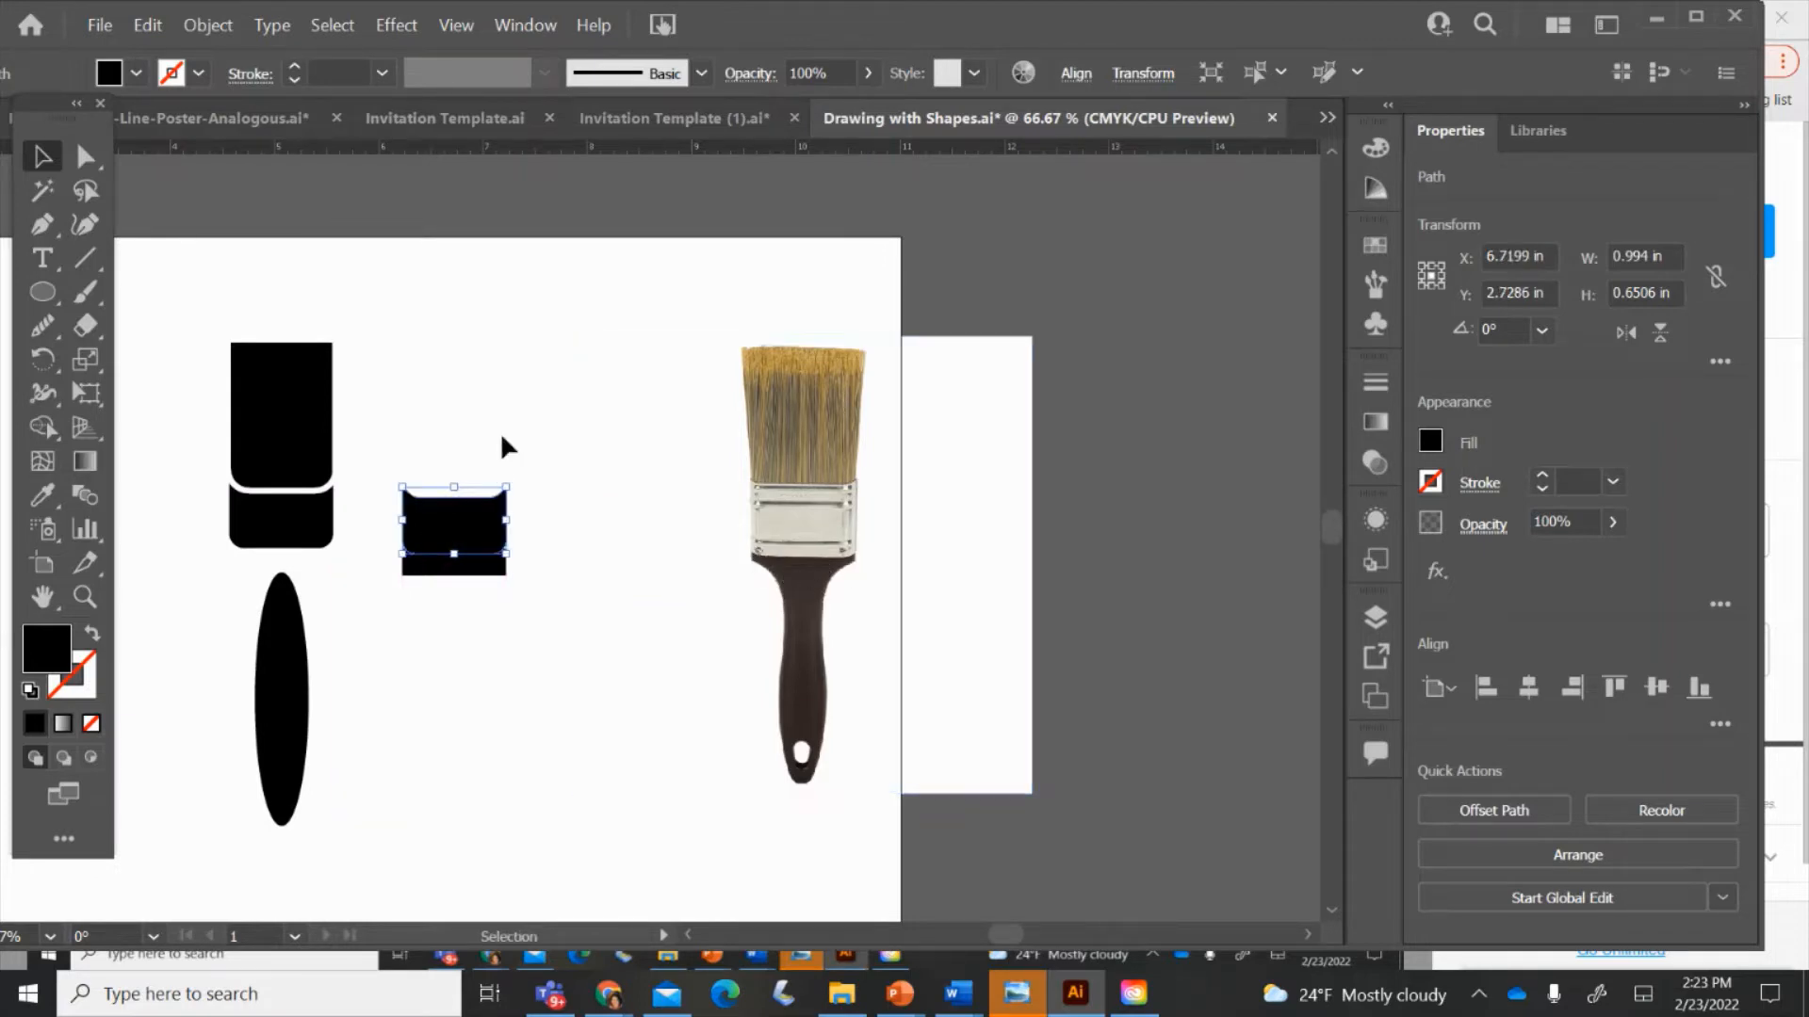
# - Cut the duplicated ferrule piece and its overlap out of the thin rectangle with the Shape Builder tool
pyautogui.moveTo(456, 434); pyautogui.dragTo(406, 661)
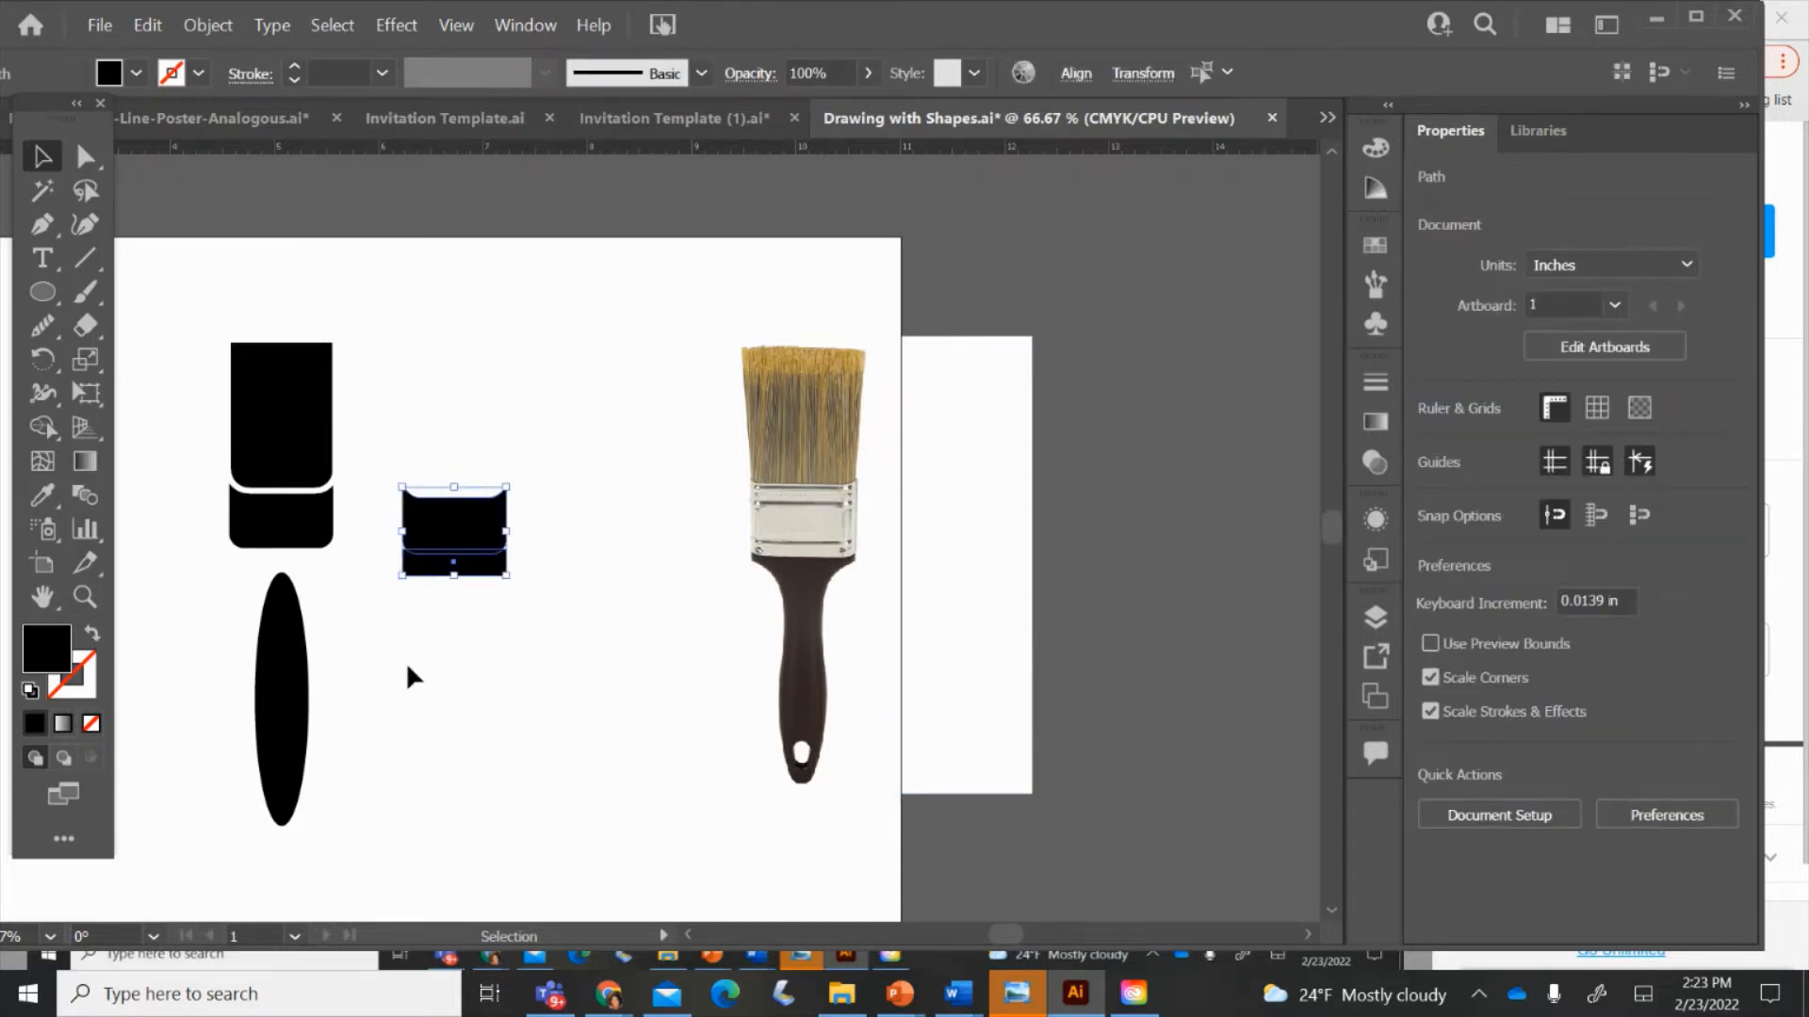
pyautogui.click(43, 427)
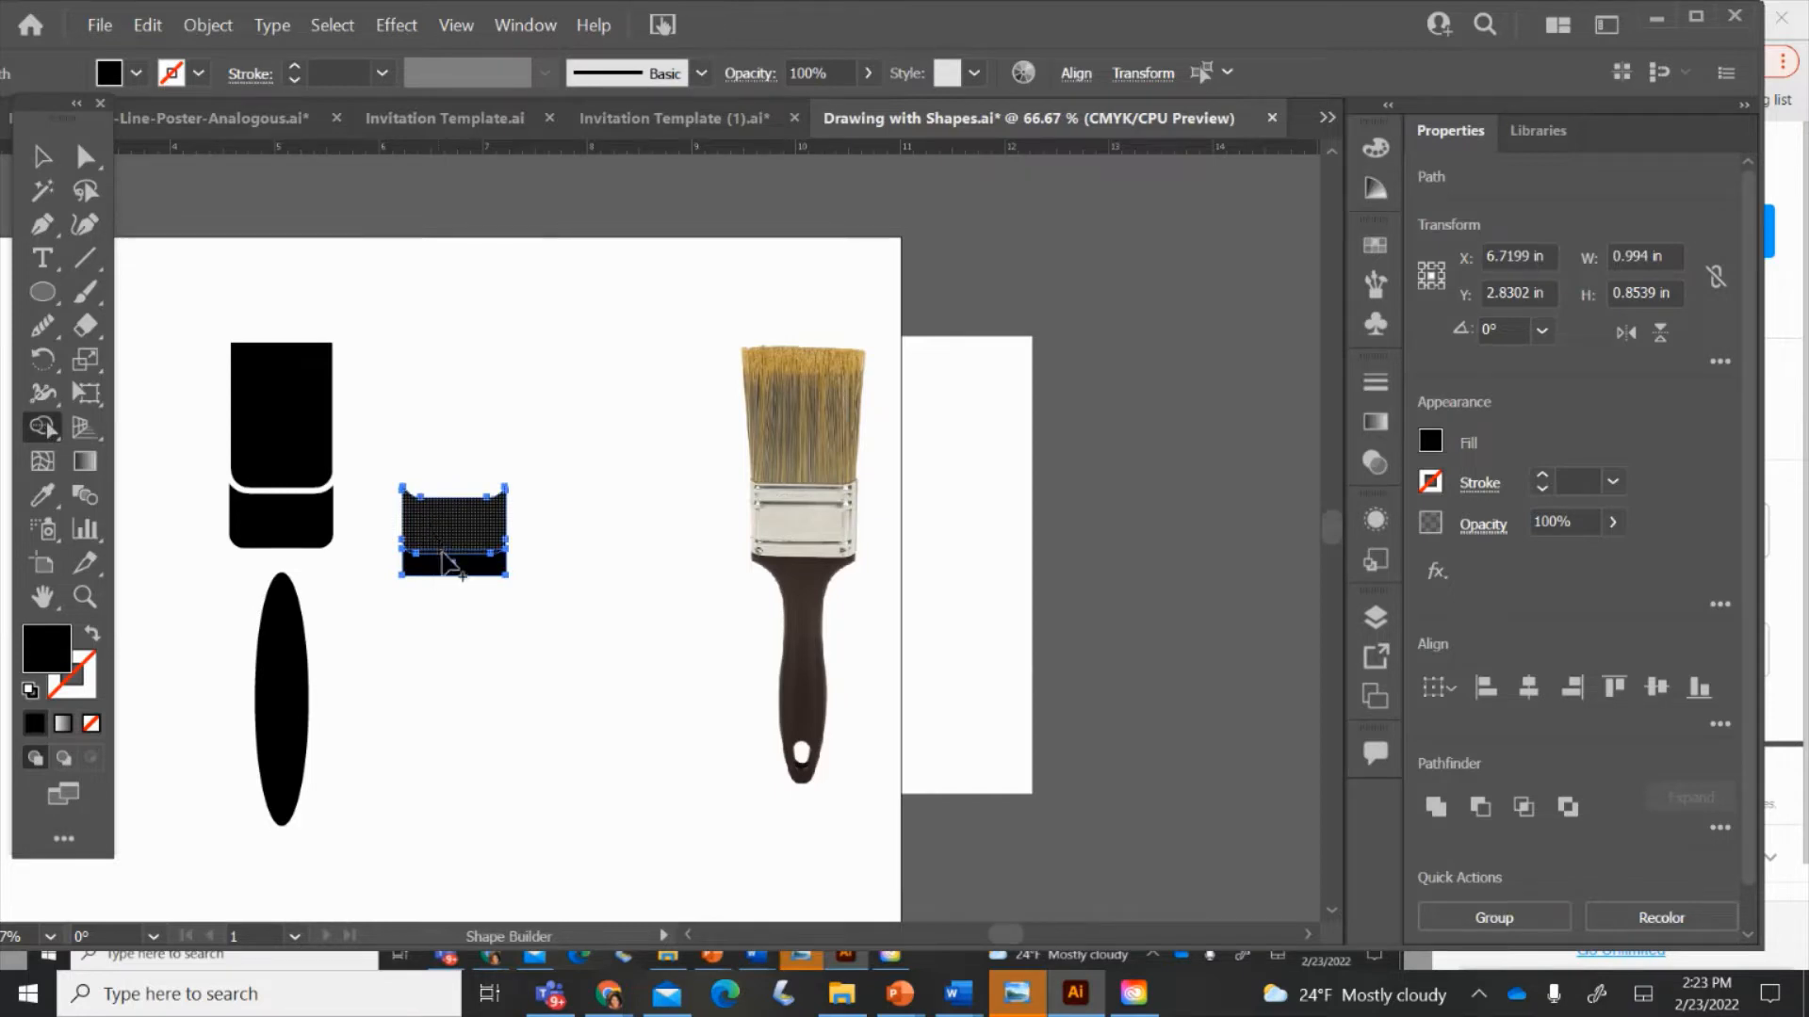
pyautogui.keyDown('alt'); pyautogui.click(439, 547); pyautogui.keyUp('alt')
pyautogui.click(42, 156)
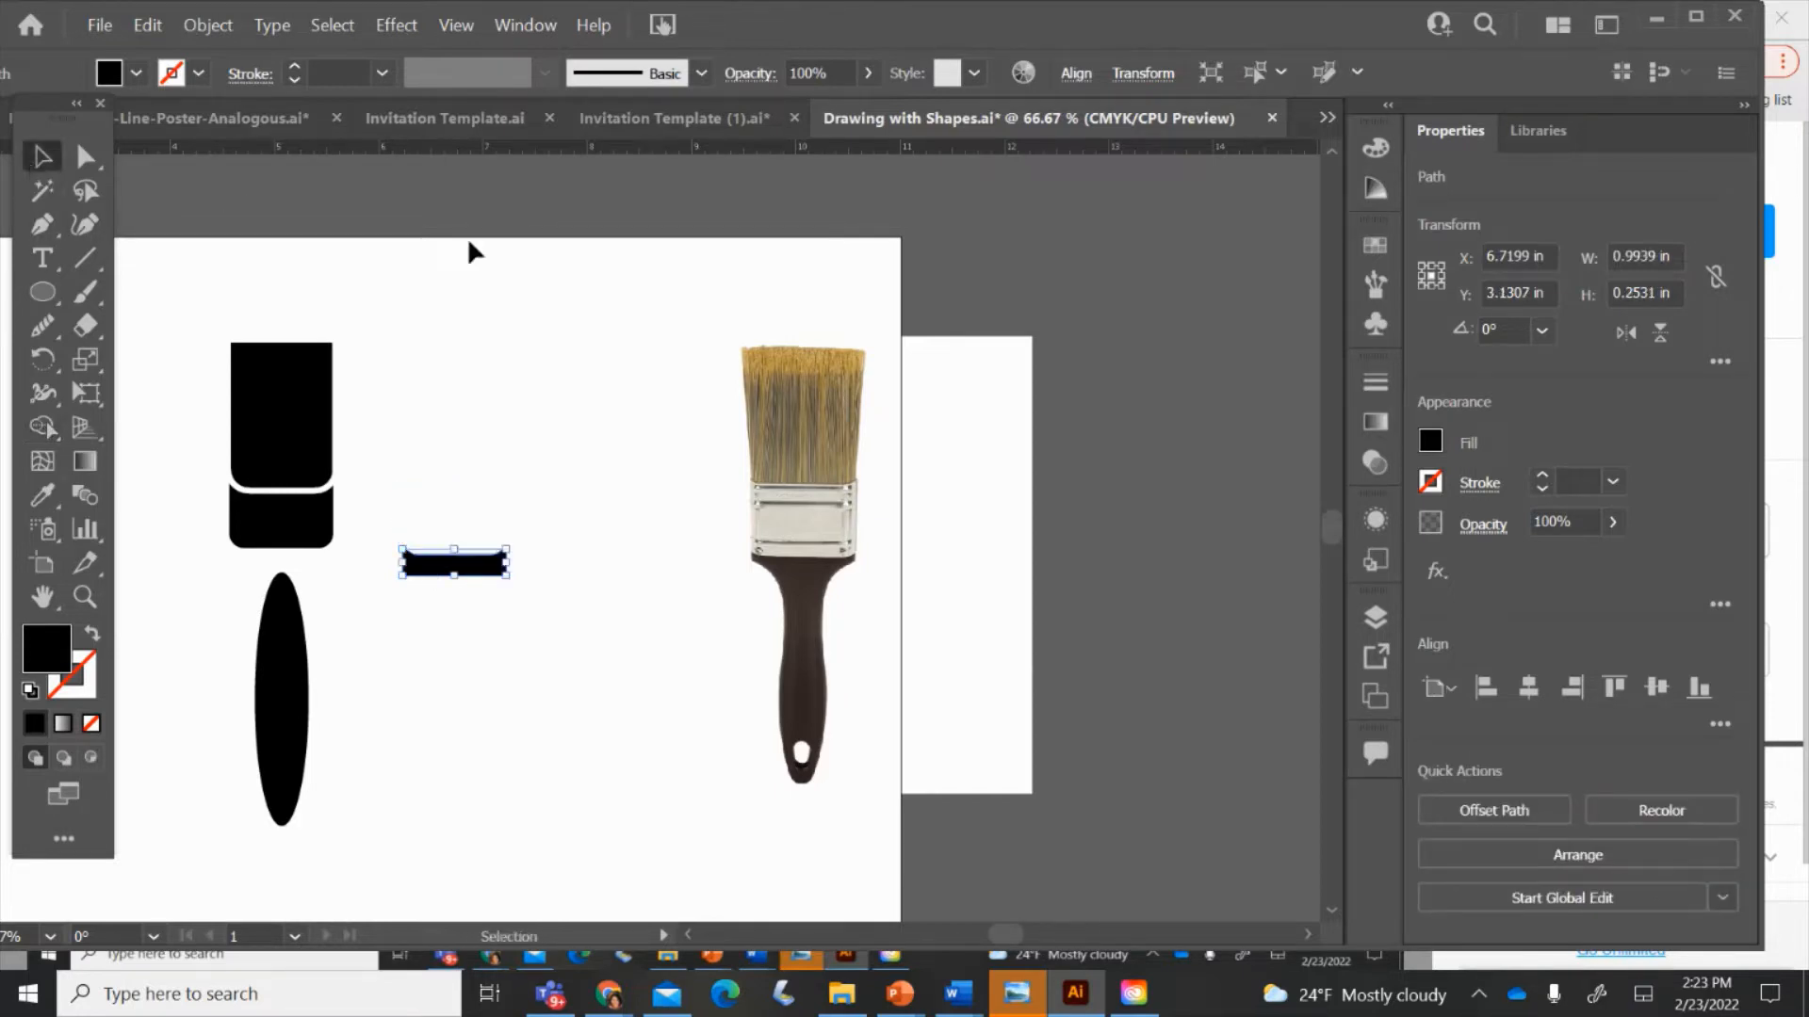
pyautogui.click(499, 271)
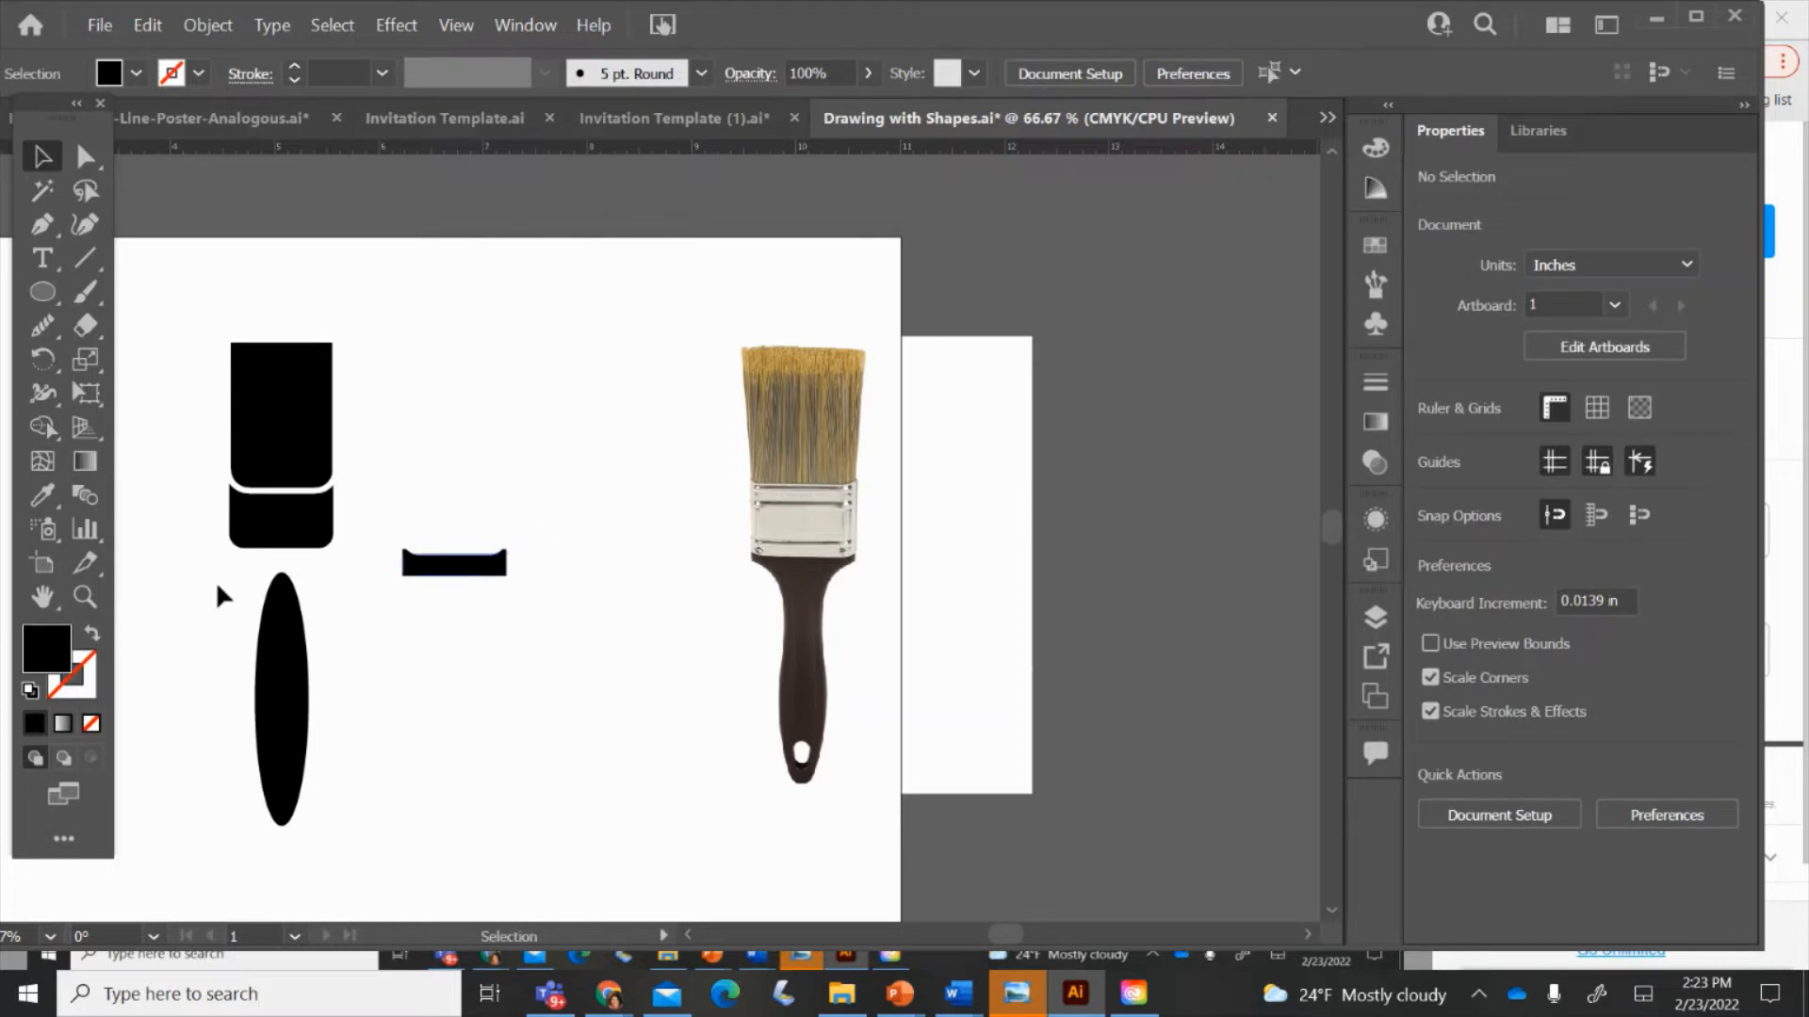
# - Move the cut collar piece back beneath the ferrule, centred with a narrow gap, at about X 5.06 in, Y 3.09 in
pyautogui.moveTo(431, 565); pyautogui.dragTo(257, 572)
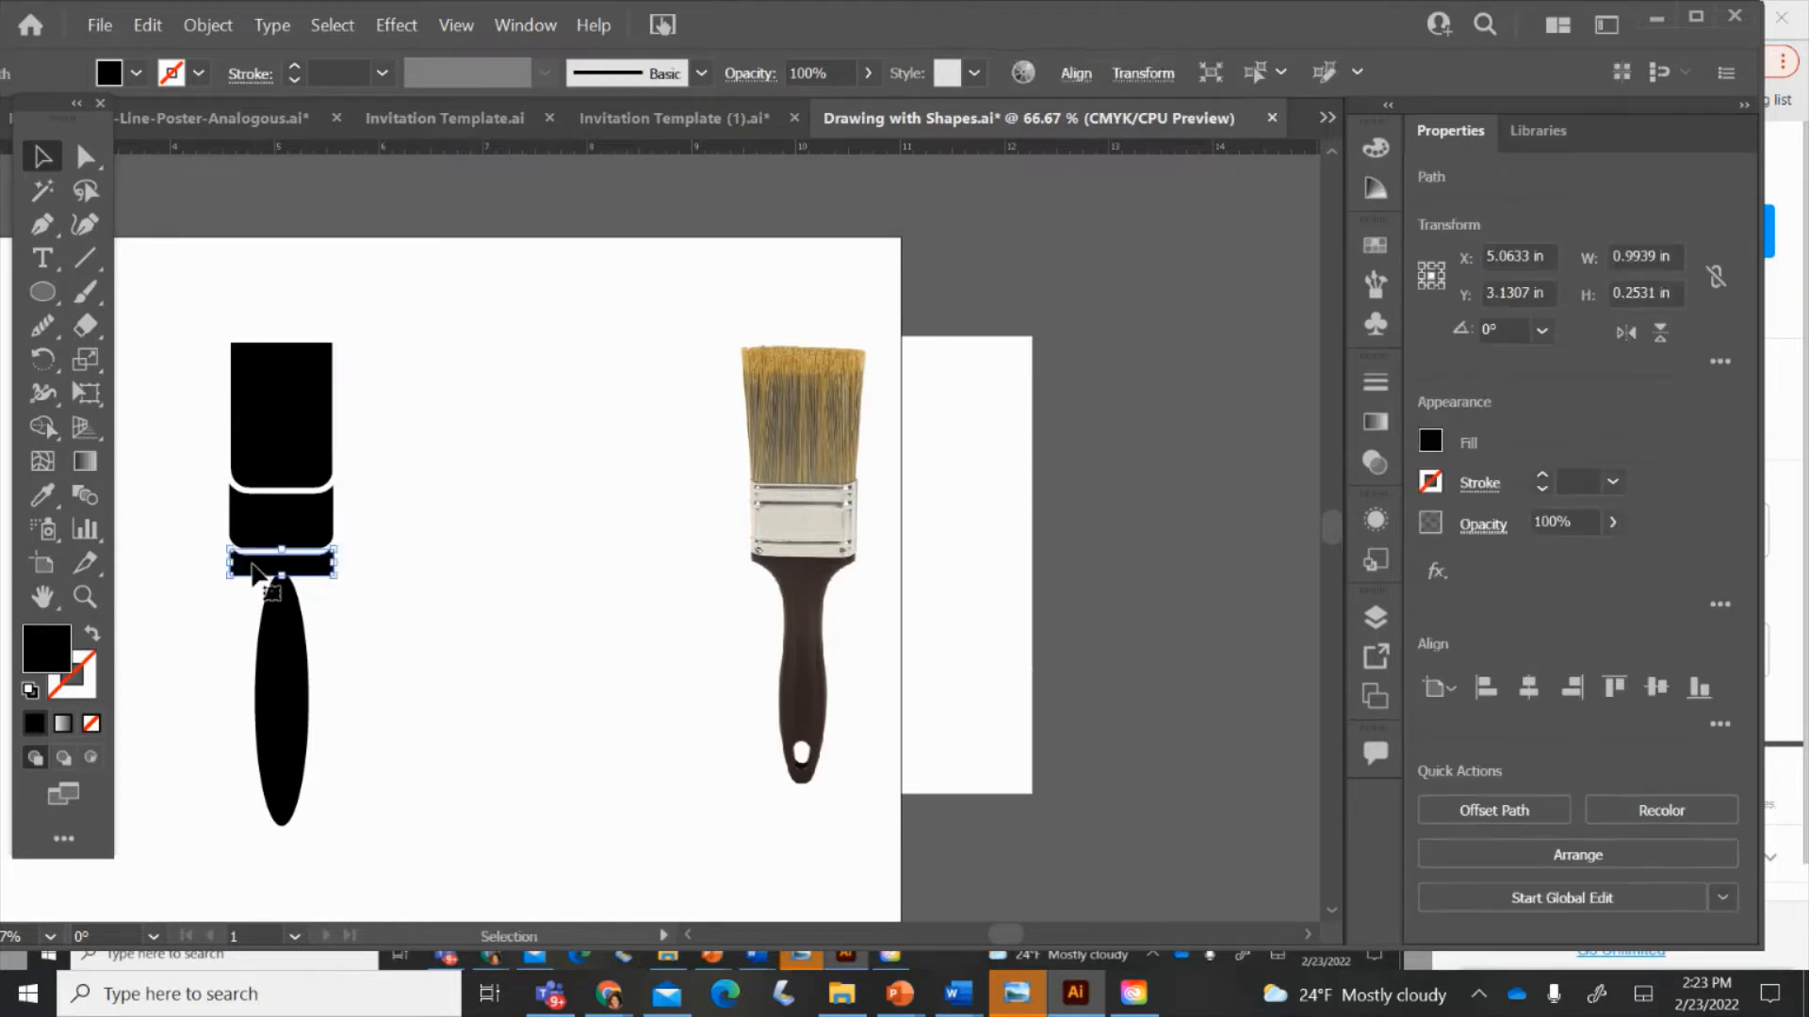
pyautogui.press('Up')
pyautogui.press('Up')
pyautogui.press('Up')
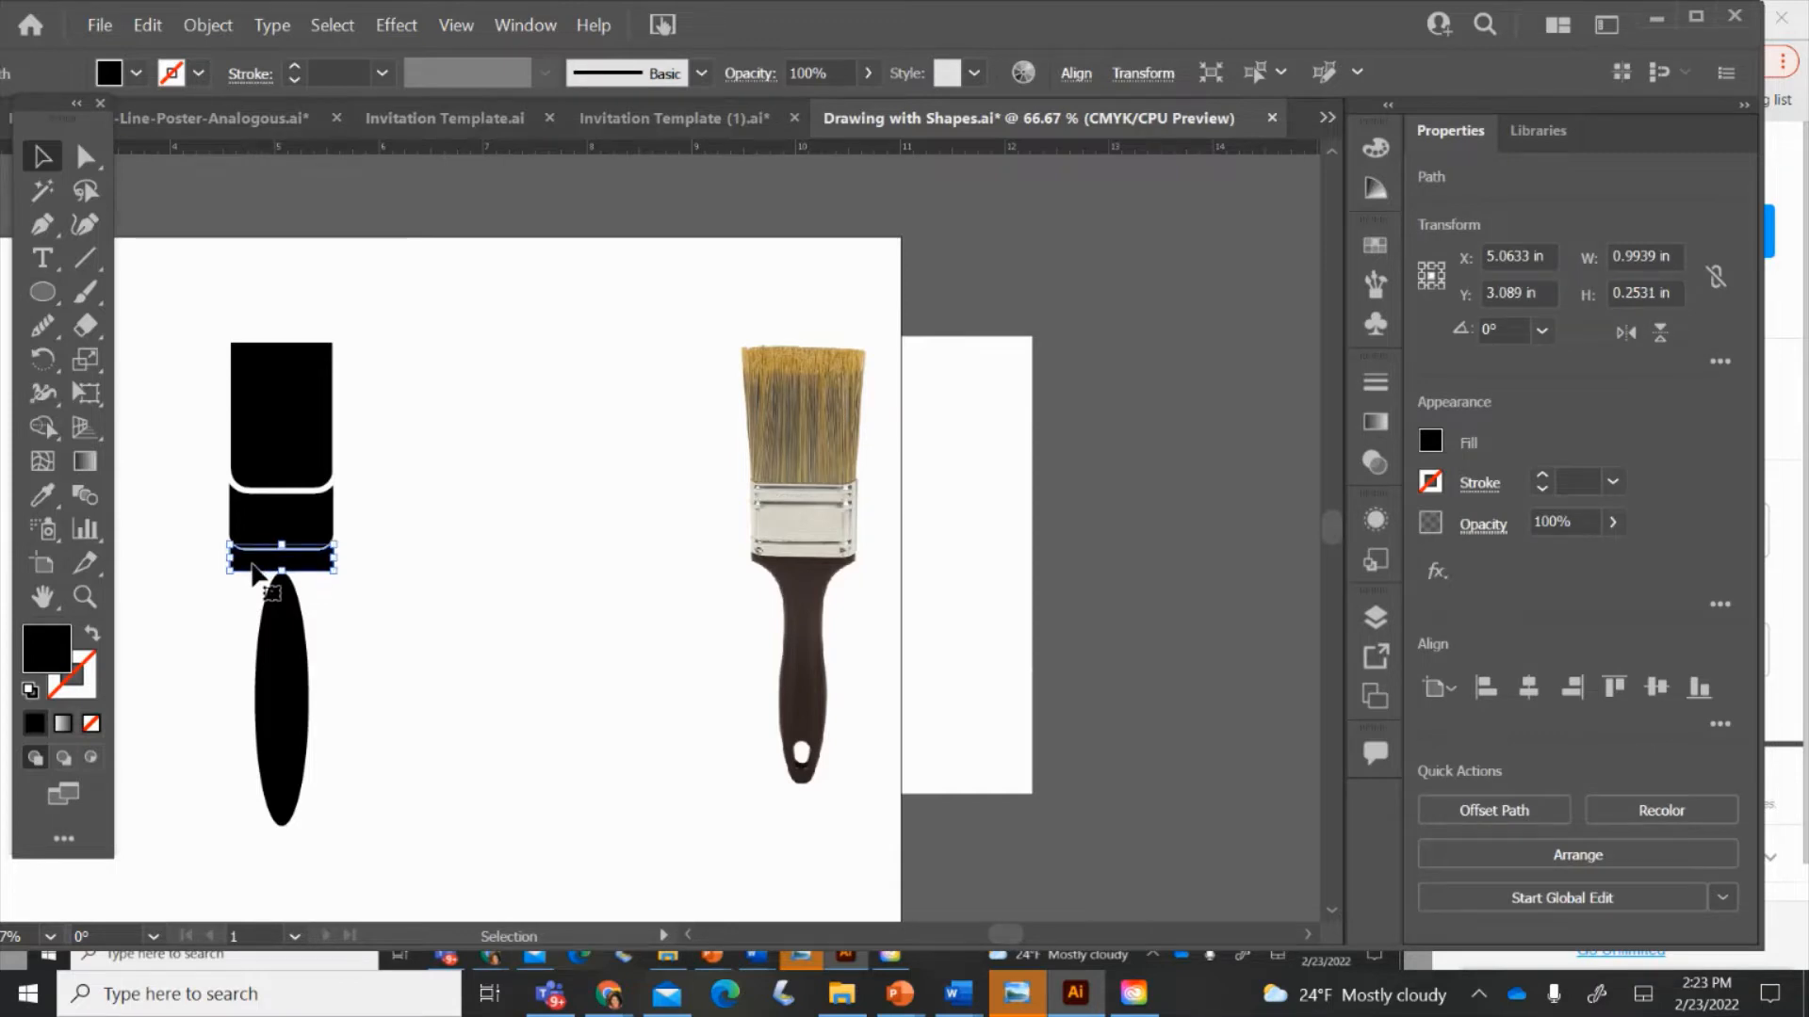
pyautogui.click(421, 560)
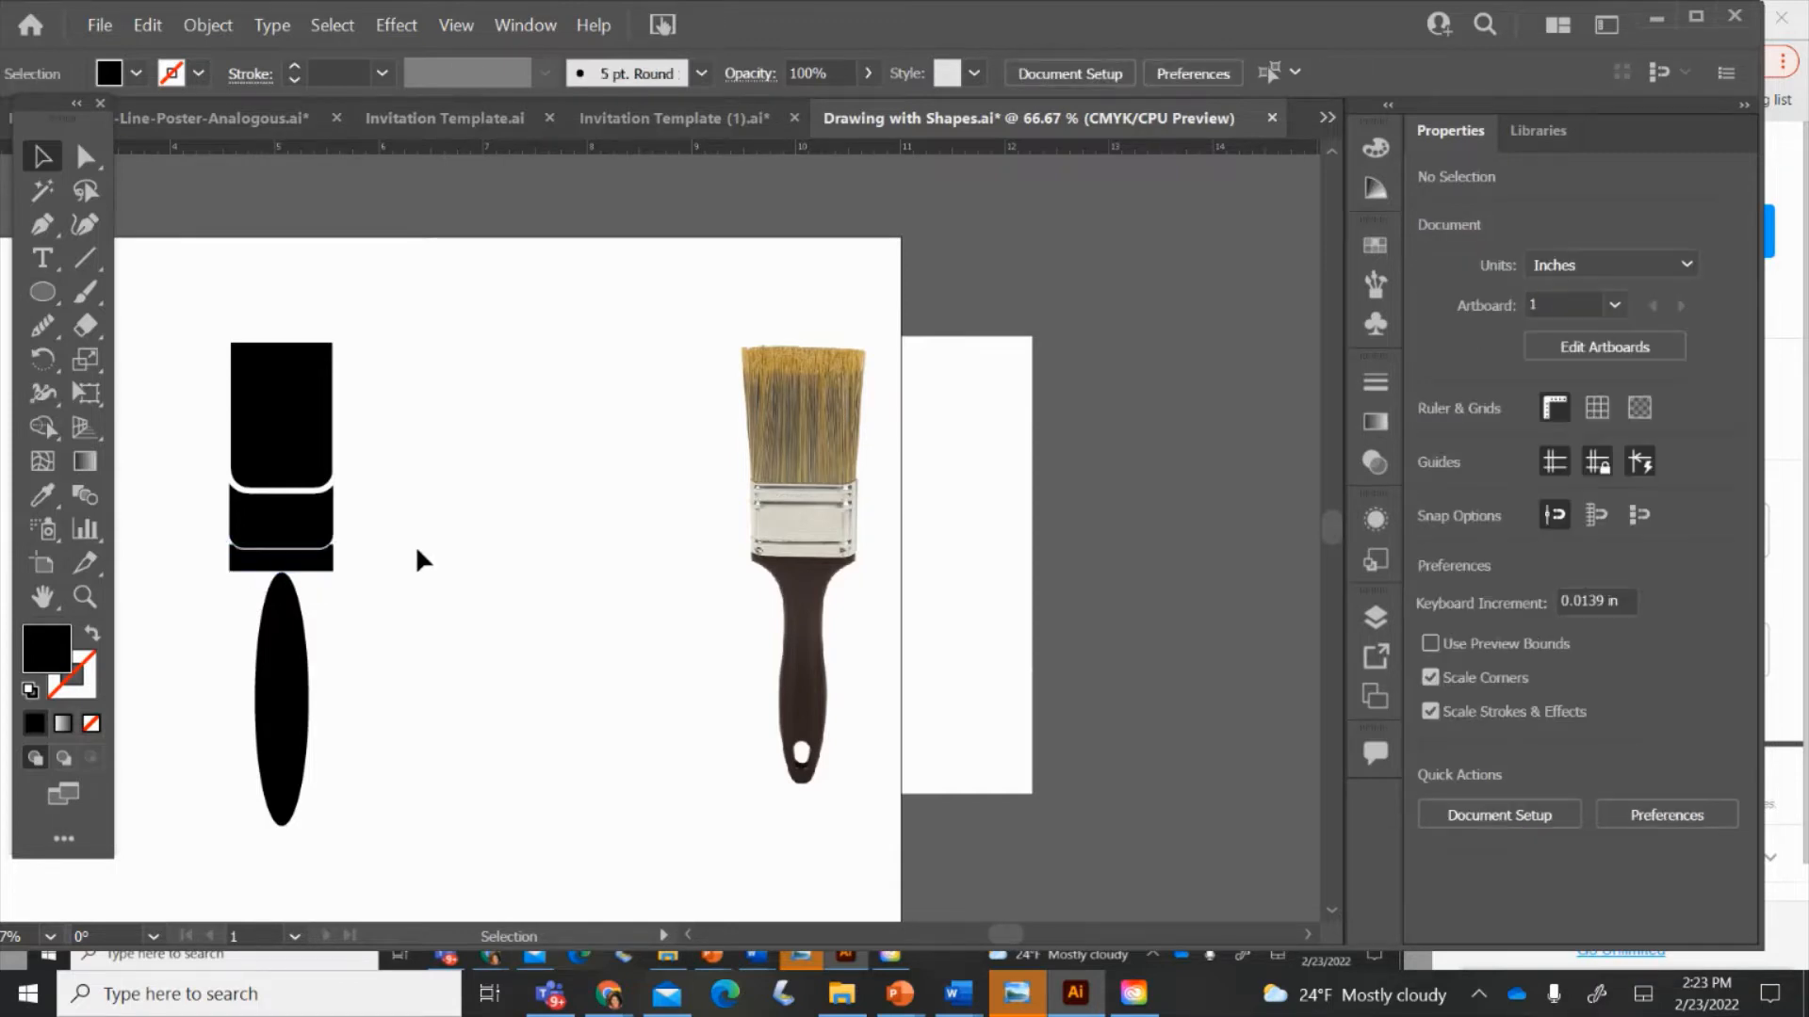
# - Round the corners of the collar piece below the ferrule to a radius of about 0.02 in
pyautogui.click(312, 565)
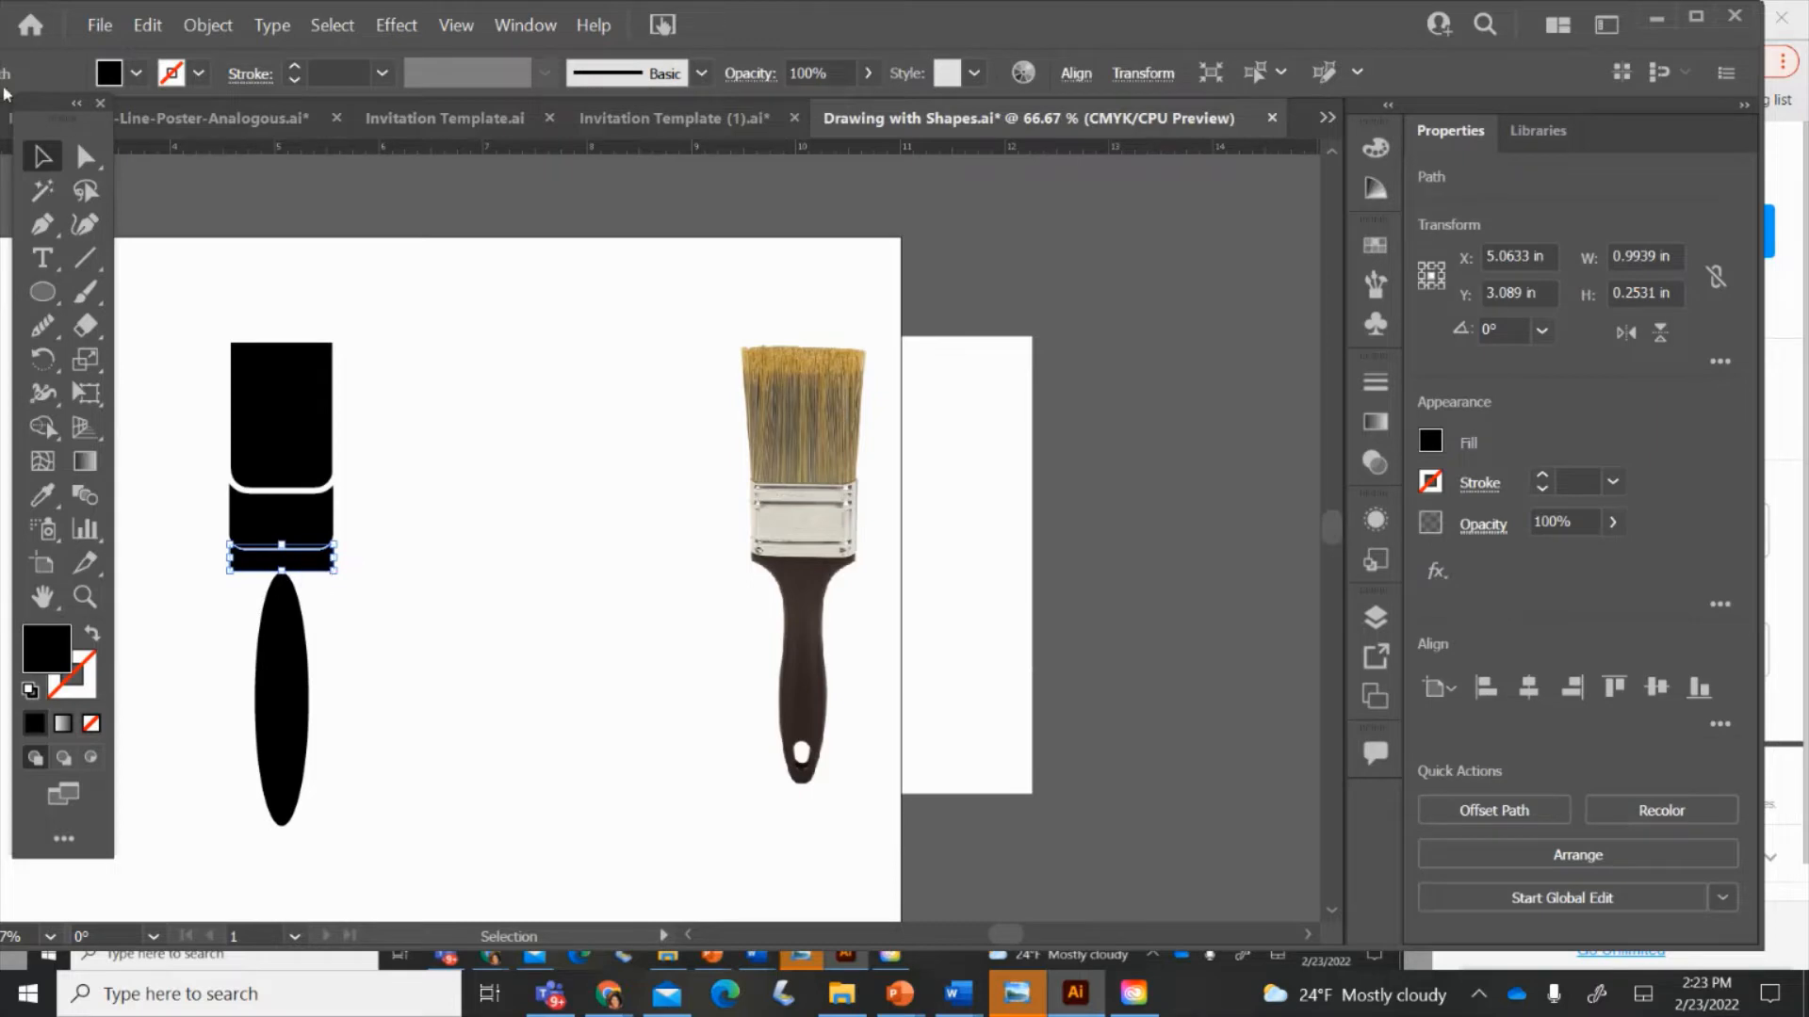
pyautogui.click(84, 153)
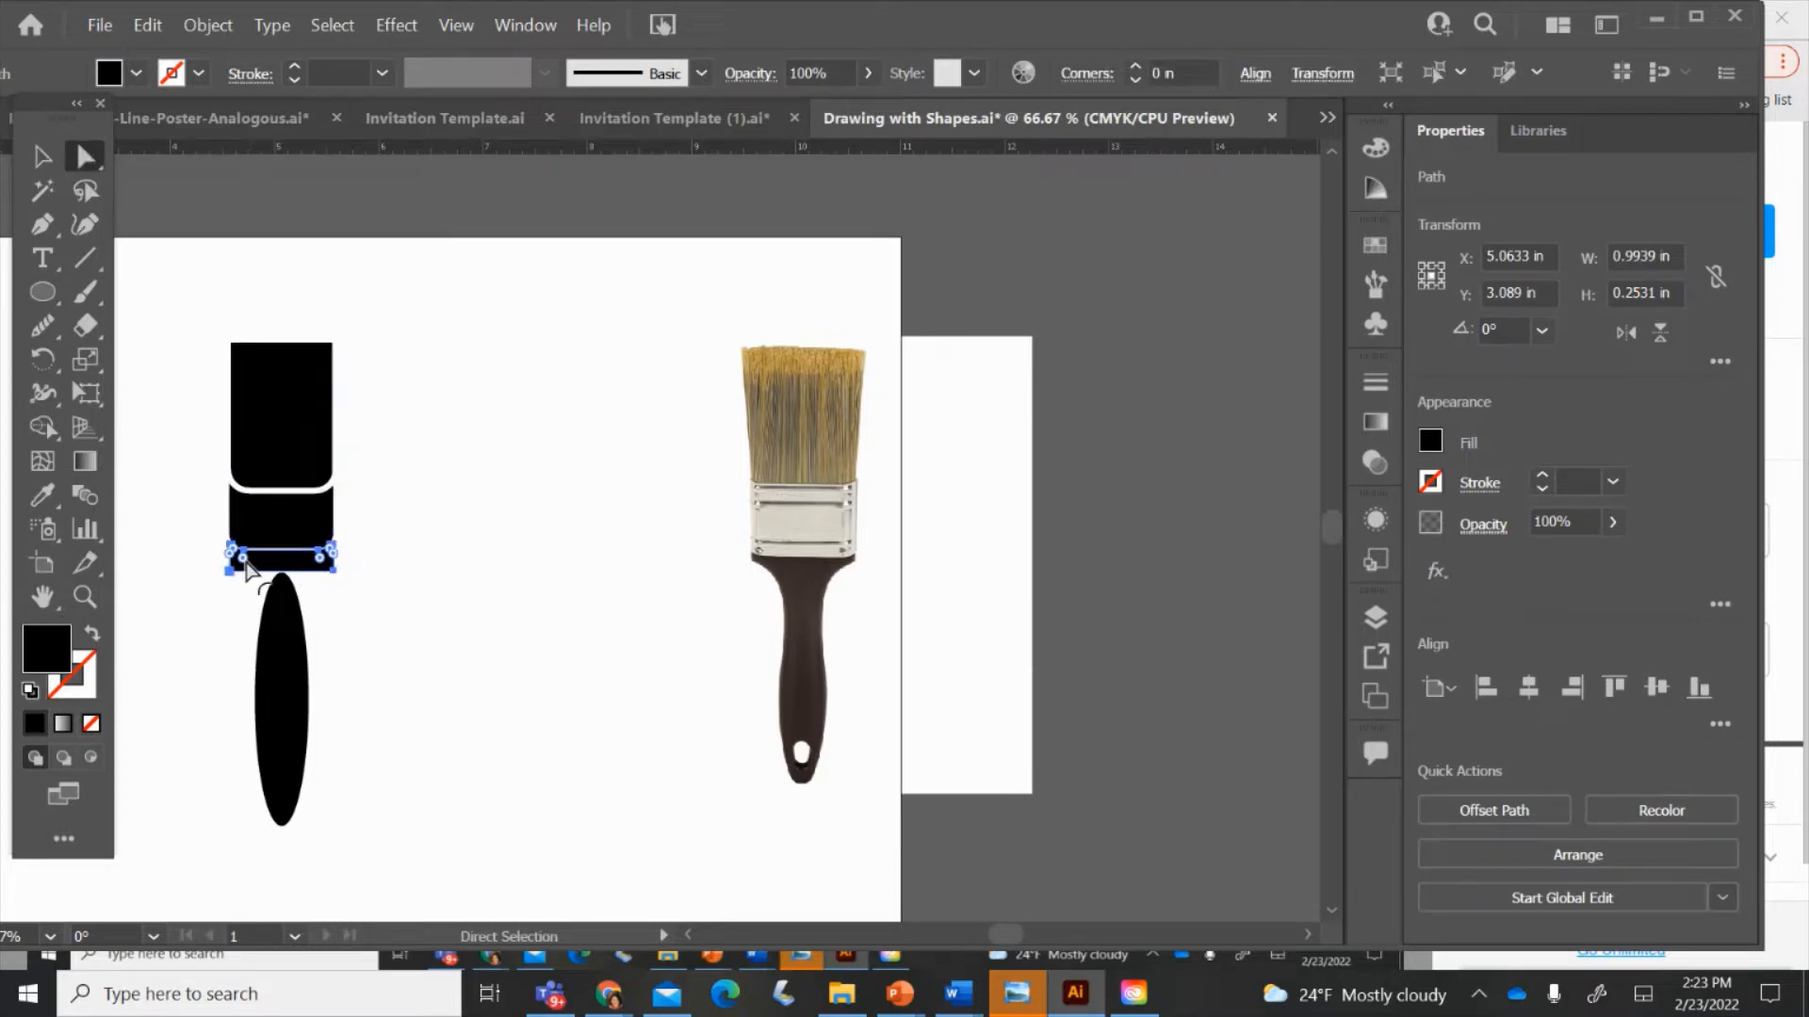
pyautogui.moveTo(246, 560); pyautogui.dragTo(249, 562)
pyautogui.click(381, 577)
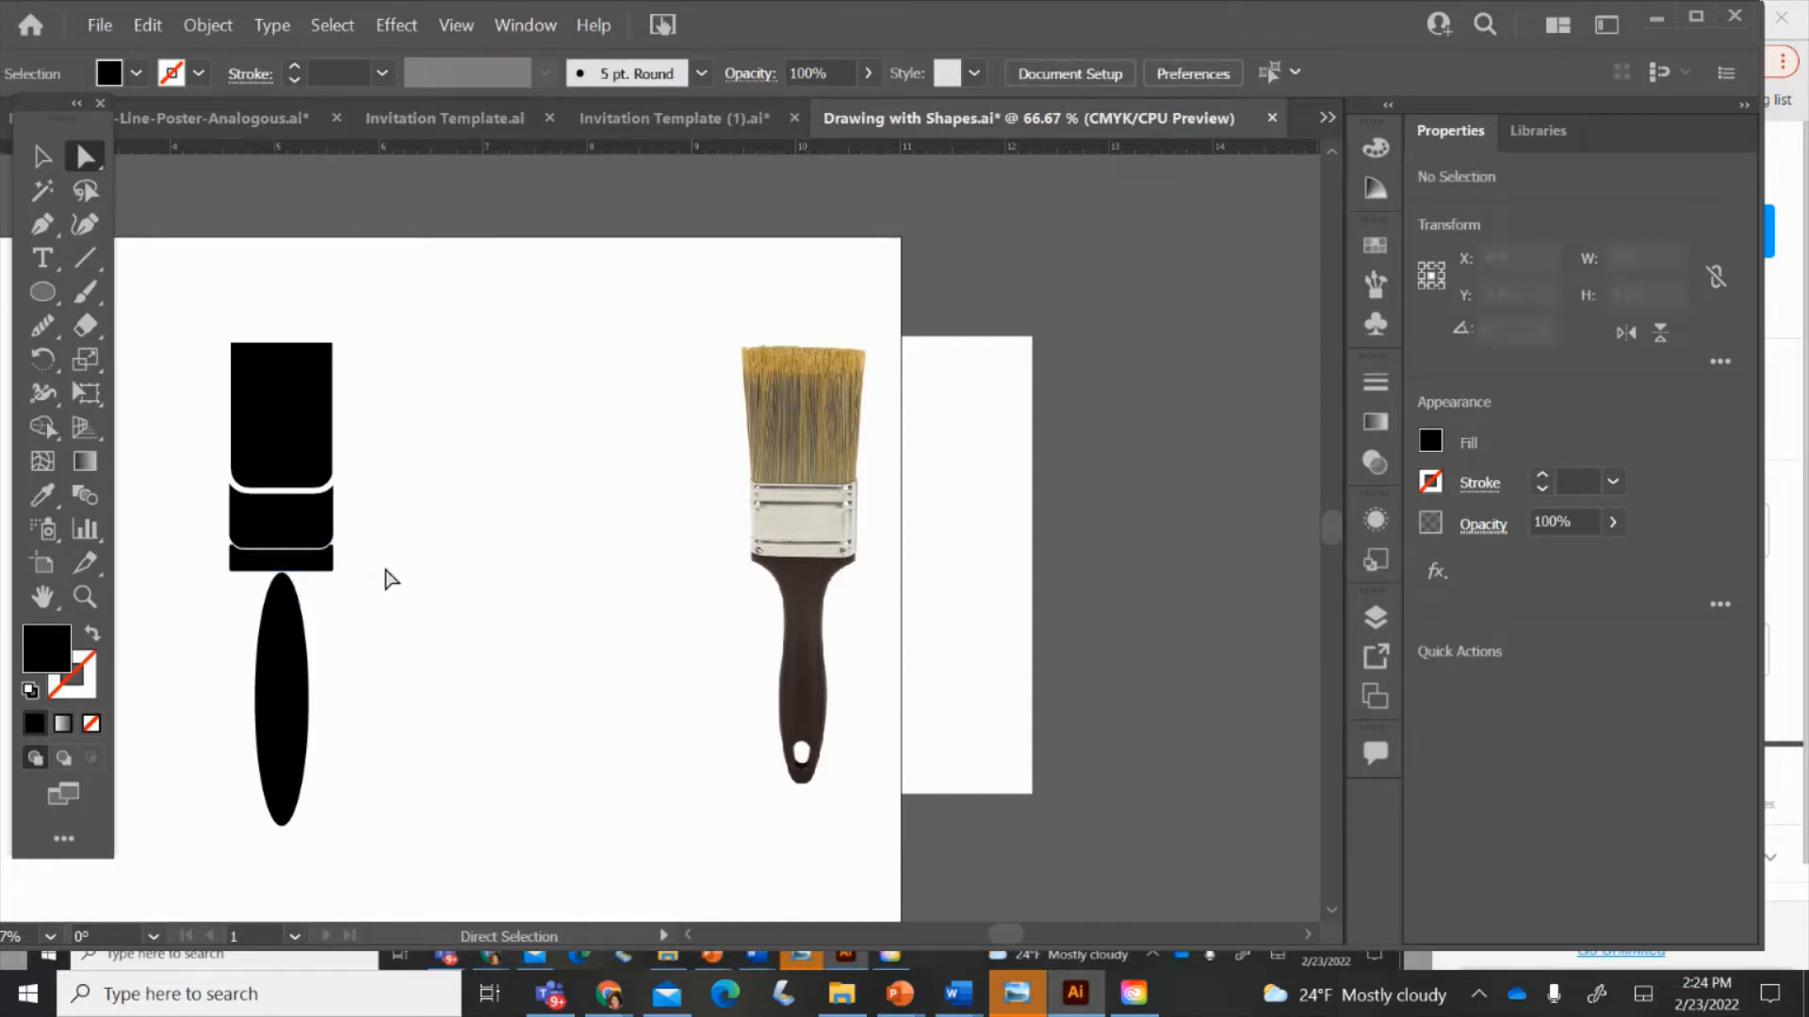
# - Lower the collar piece to widen its gap below the ferrule, placing it at about X 5.07 in, Y 3.16 in
pyautogui.click(278, 633)
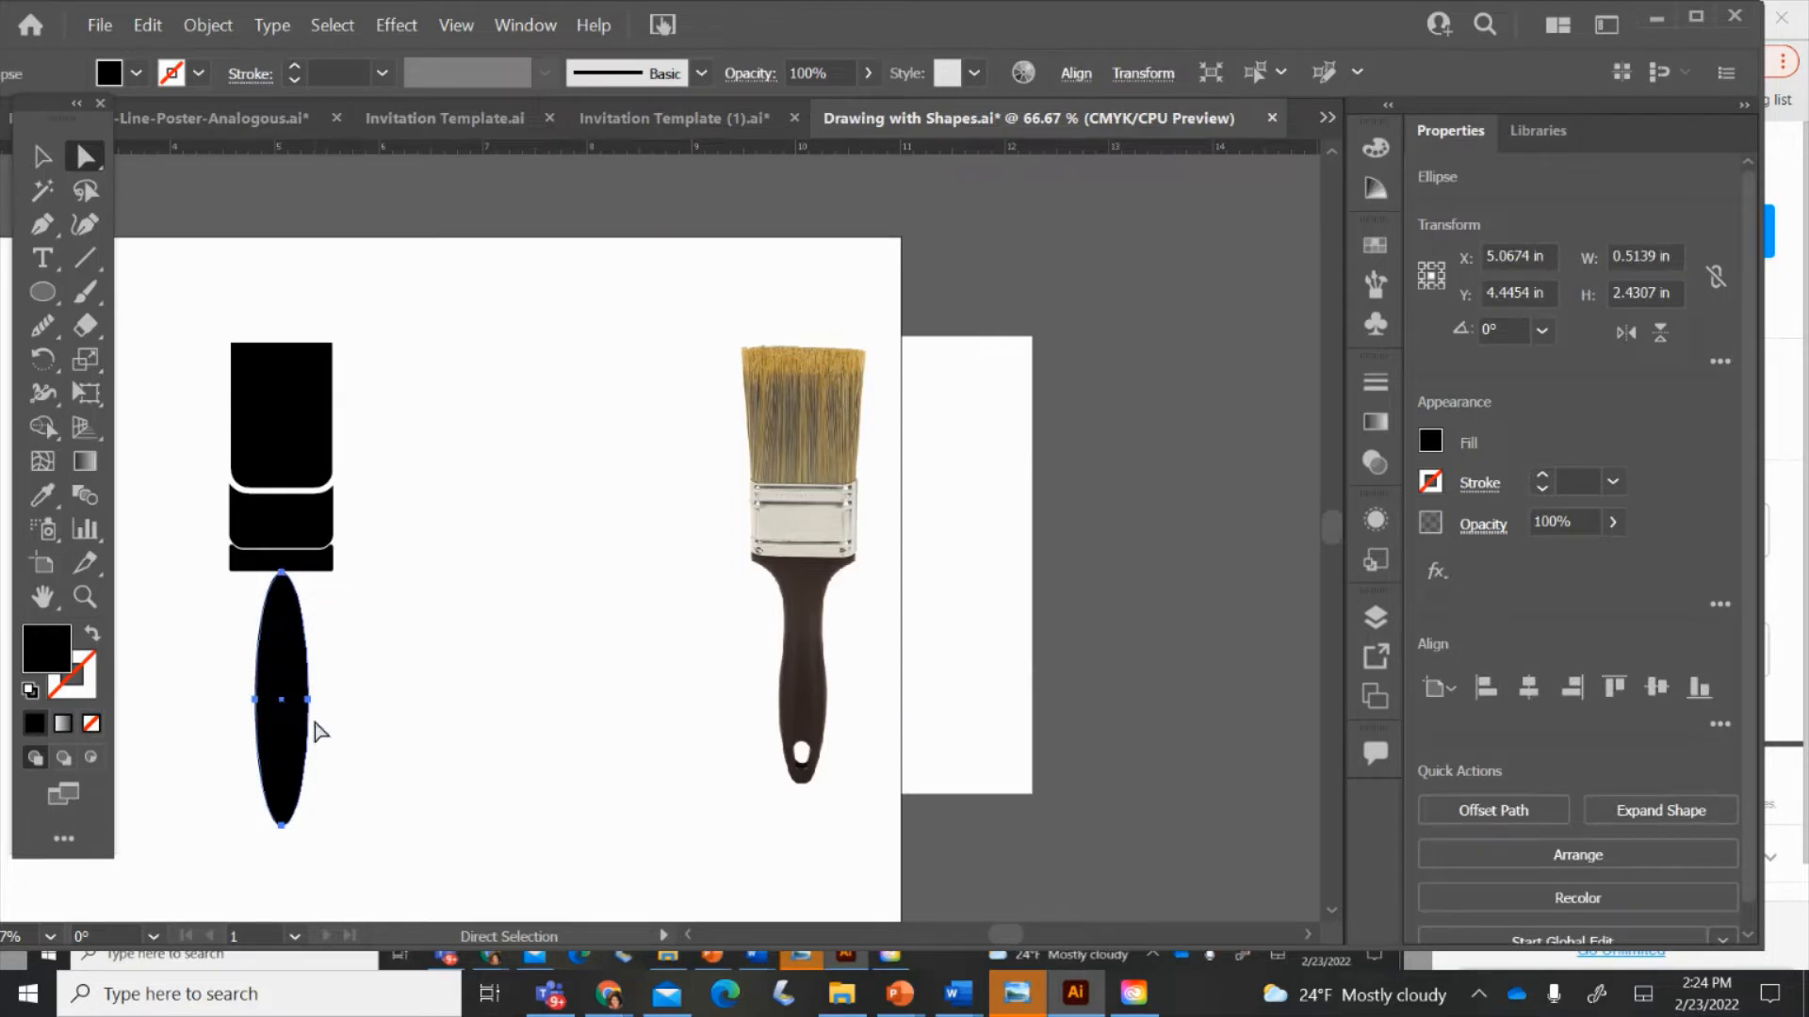
pyautogui.click(319, 566)
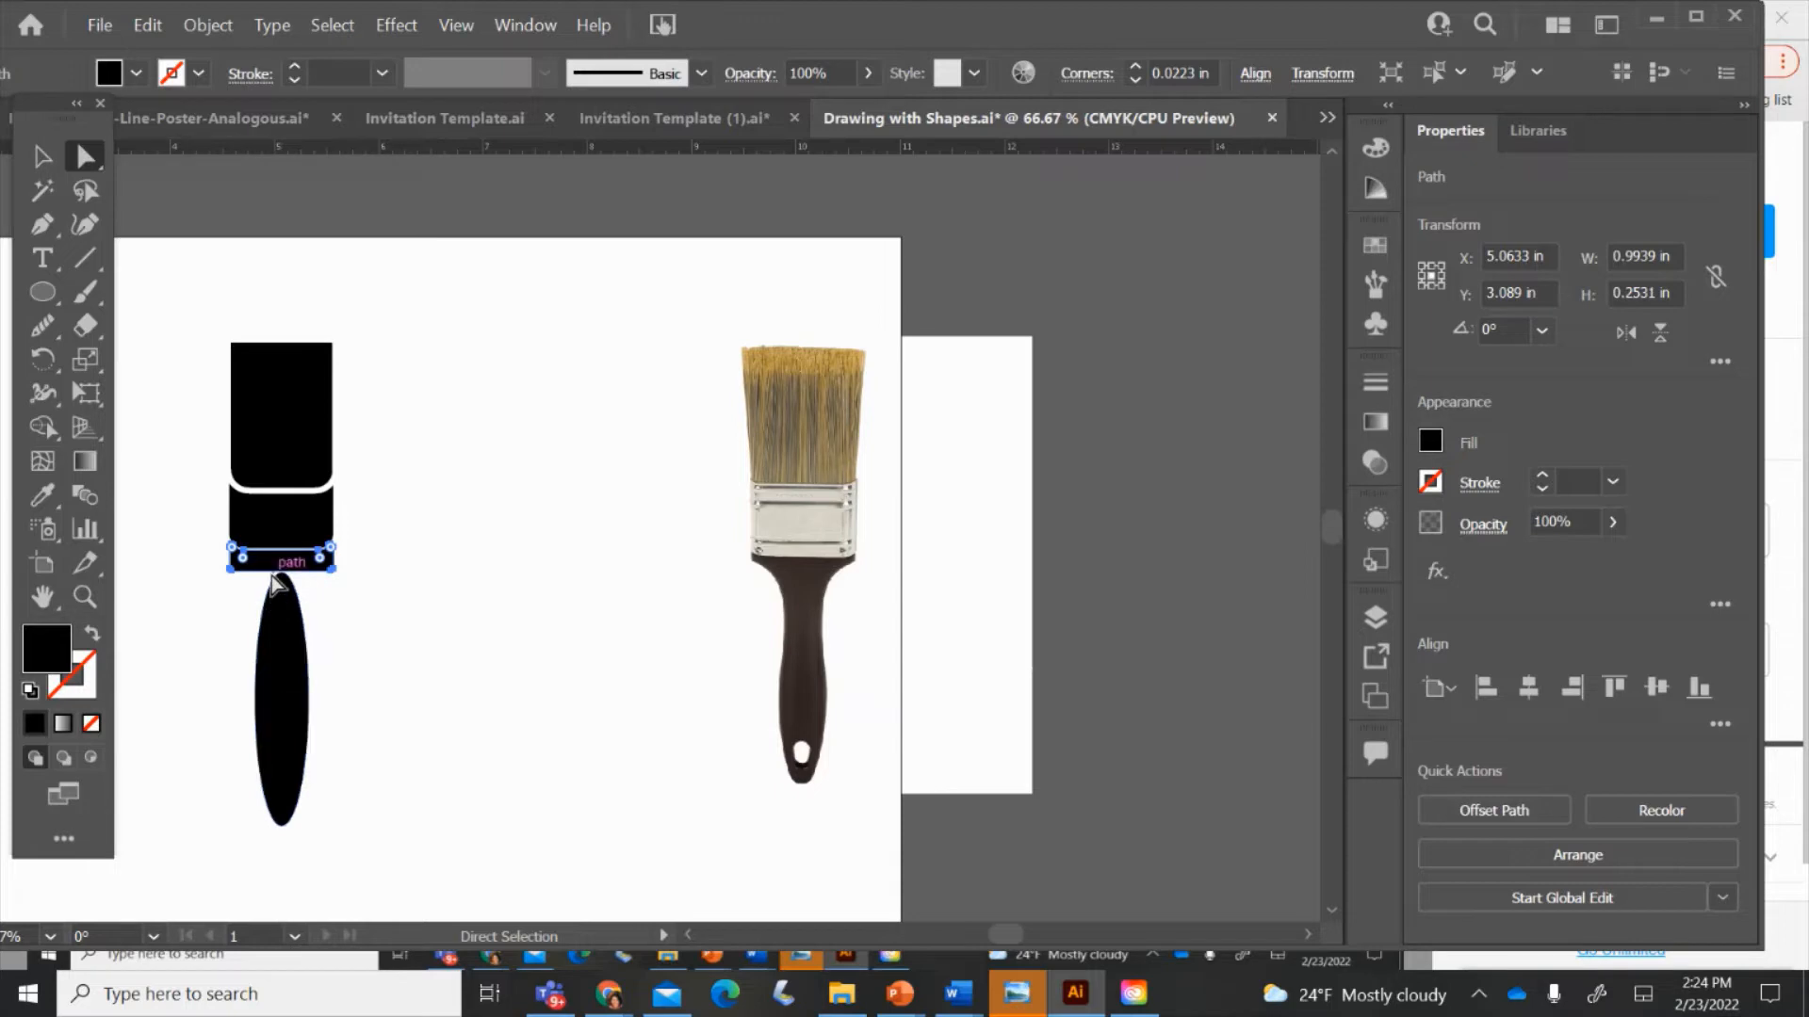
pyautogui.moveTo(273, 573); pyautogui.dragTo(273, 583)
# - Move the handle ellipse clear of the brush to about X 6.85 in, Y 4.72 in
pyautogui.click(274, 586)
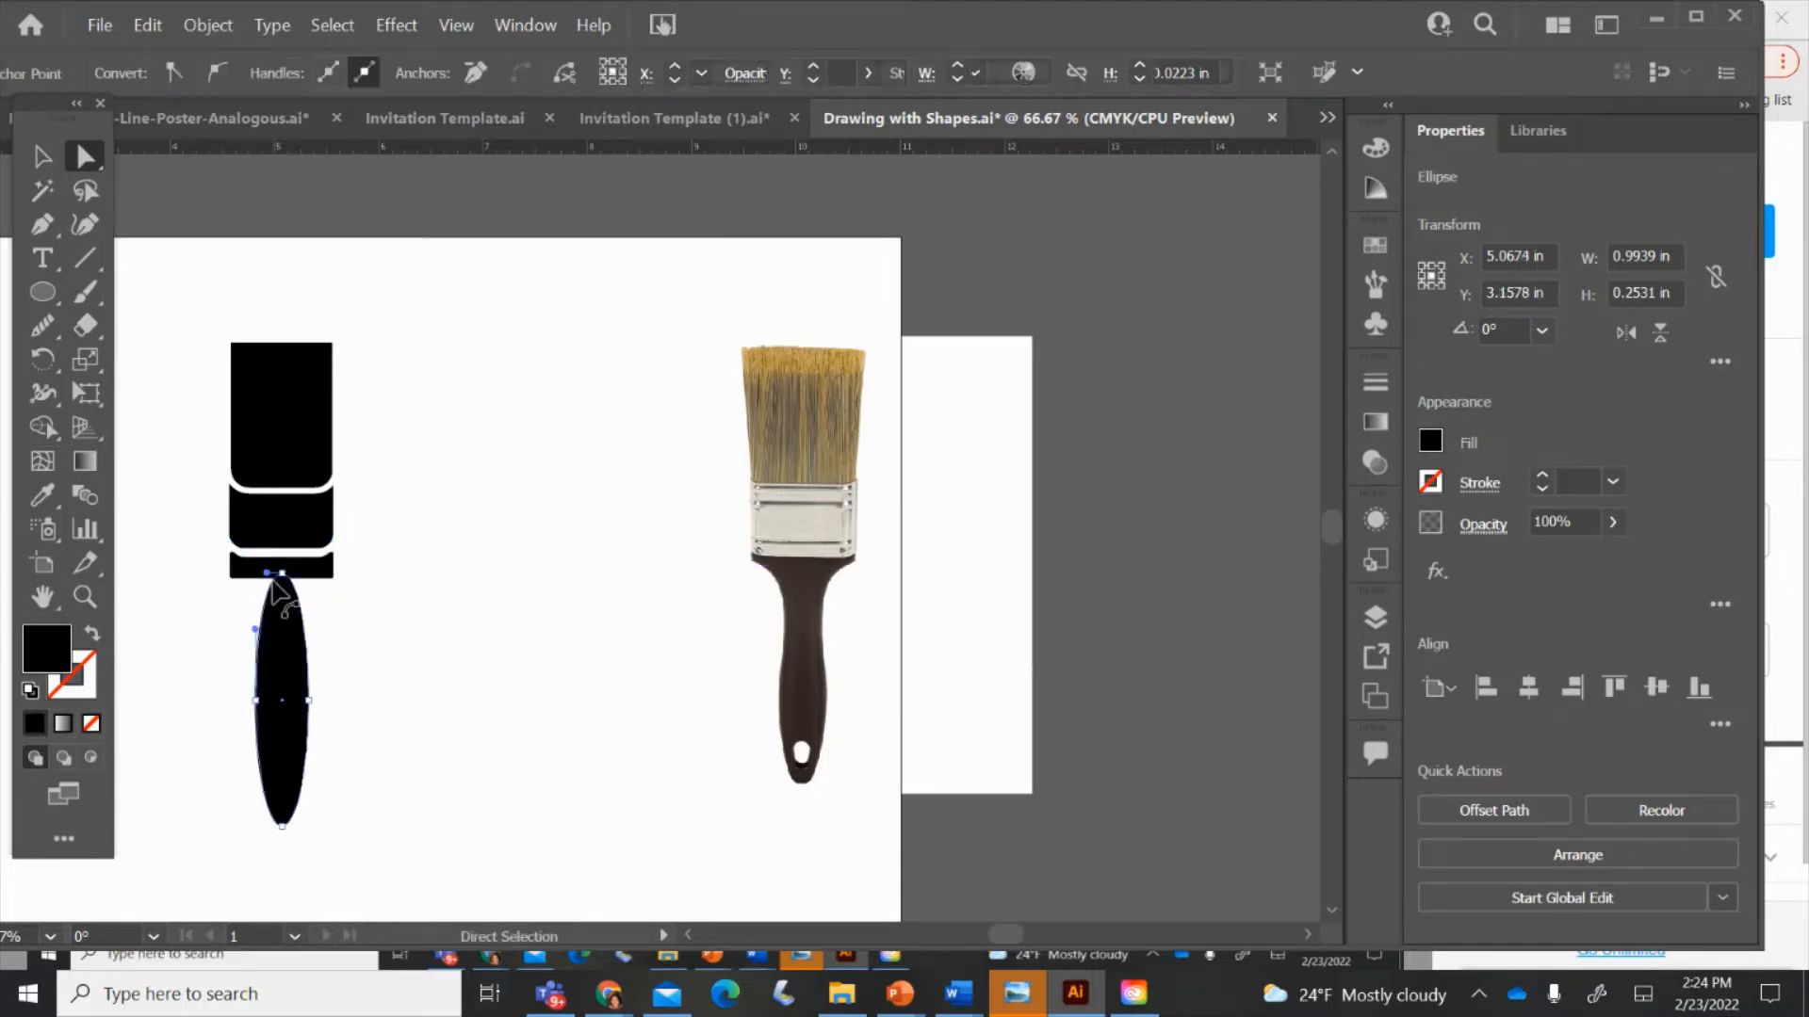
pyautogui.click(41, 156)
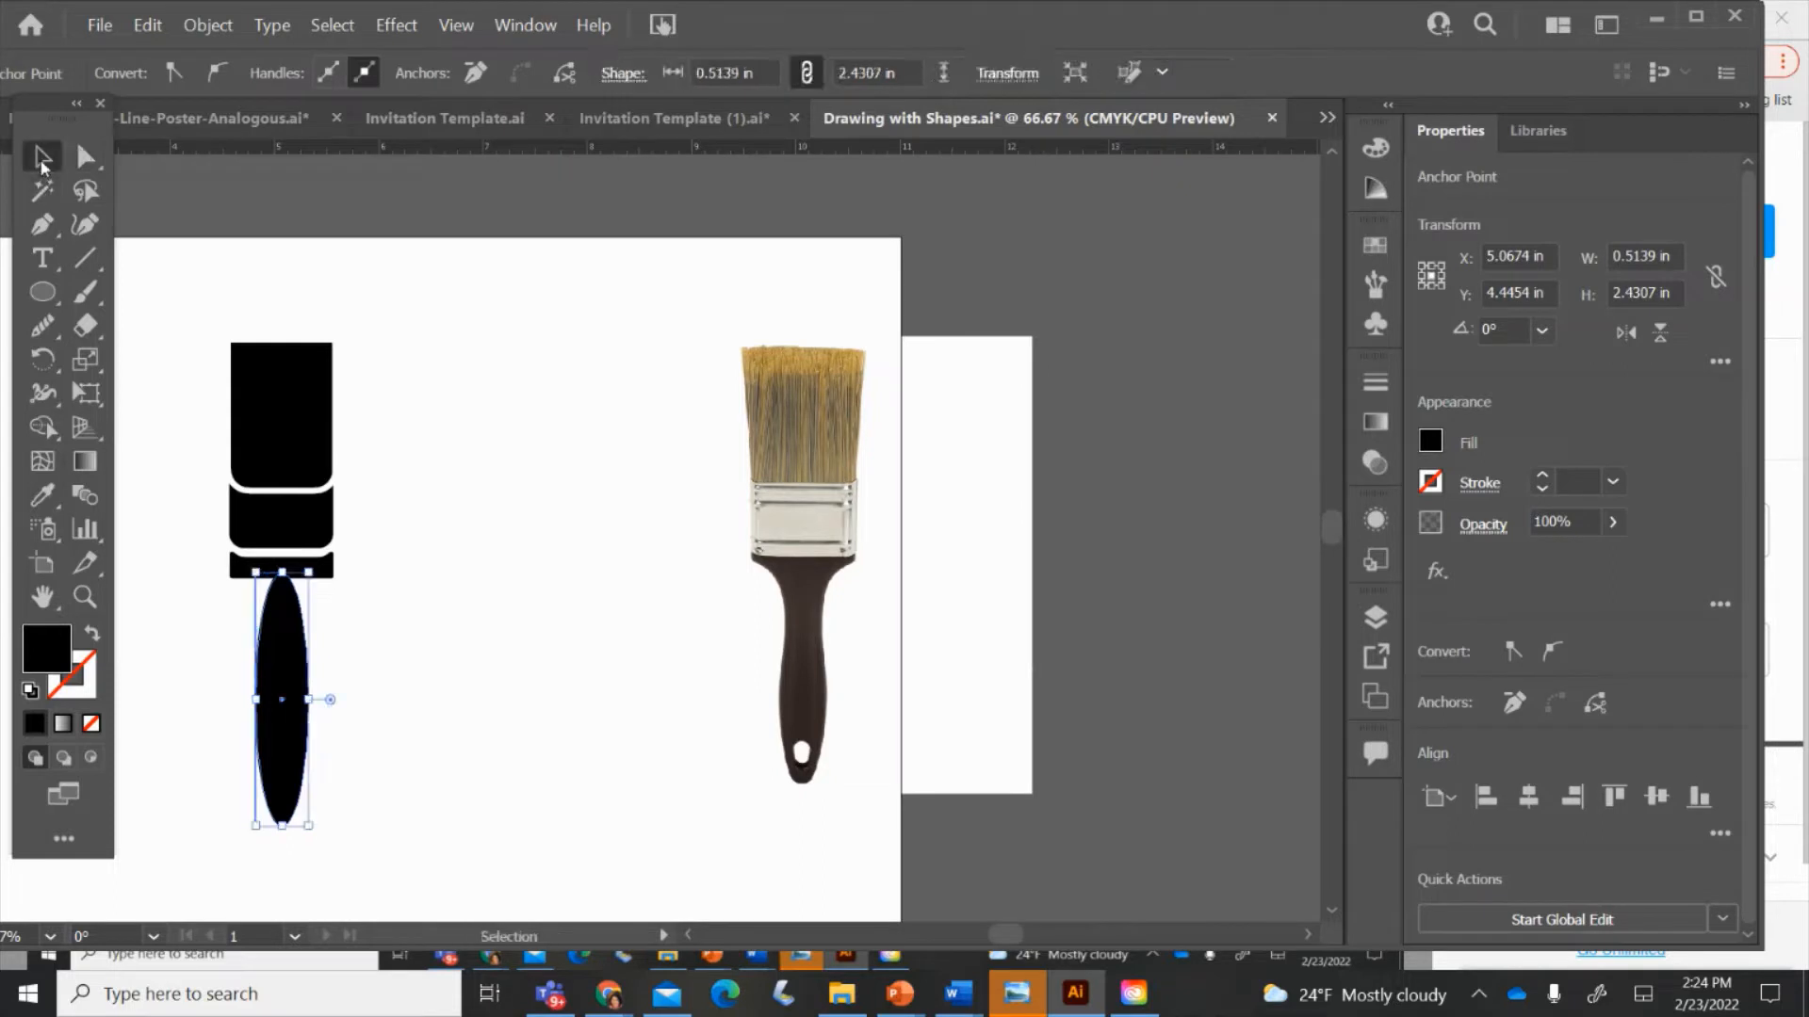
pyautogui.moveTo(268, 670); pyautogui.dragTo(454, 699)
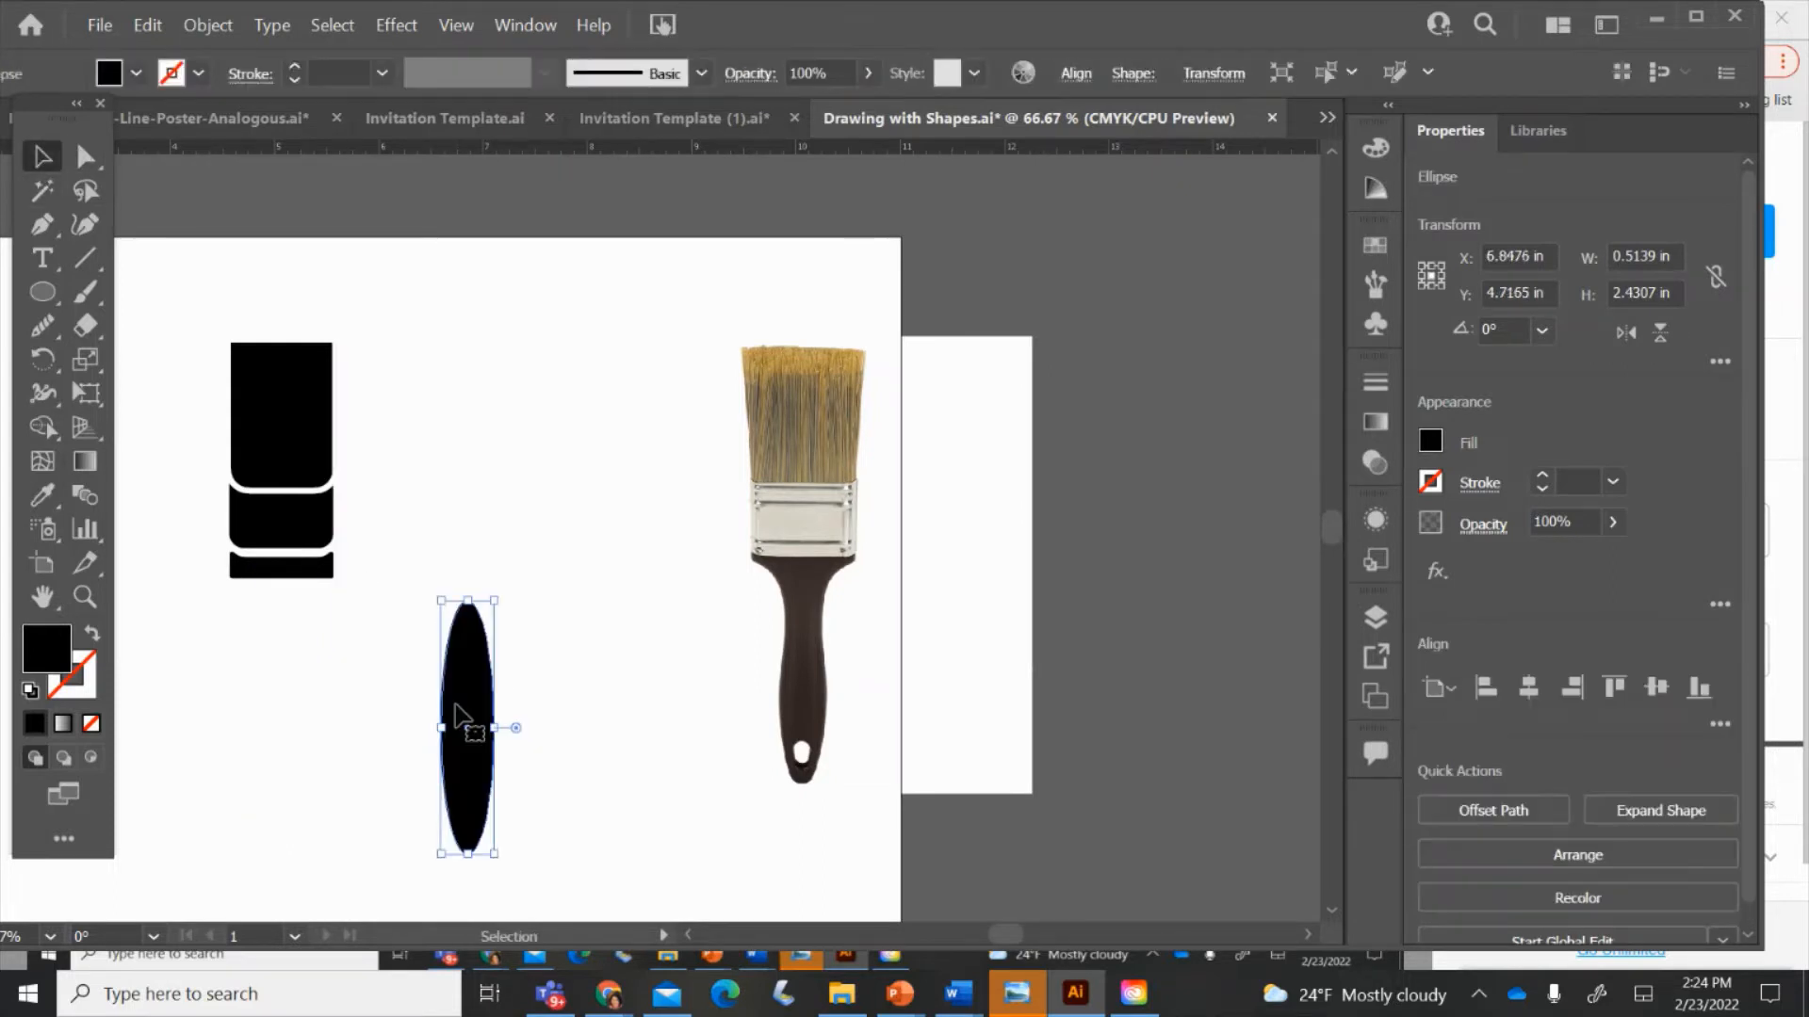
# - Try to stretch the whole collar piece downward to a height of about 0.70 in
pyautogui.hotkey('ctrl', '=')
pyautogui.hotkey('ctrl', '=')
pyautogui.scroll(2, 381, 579)
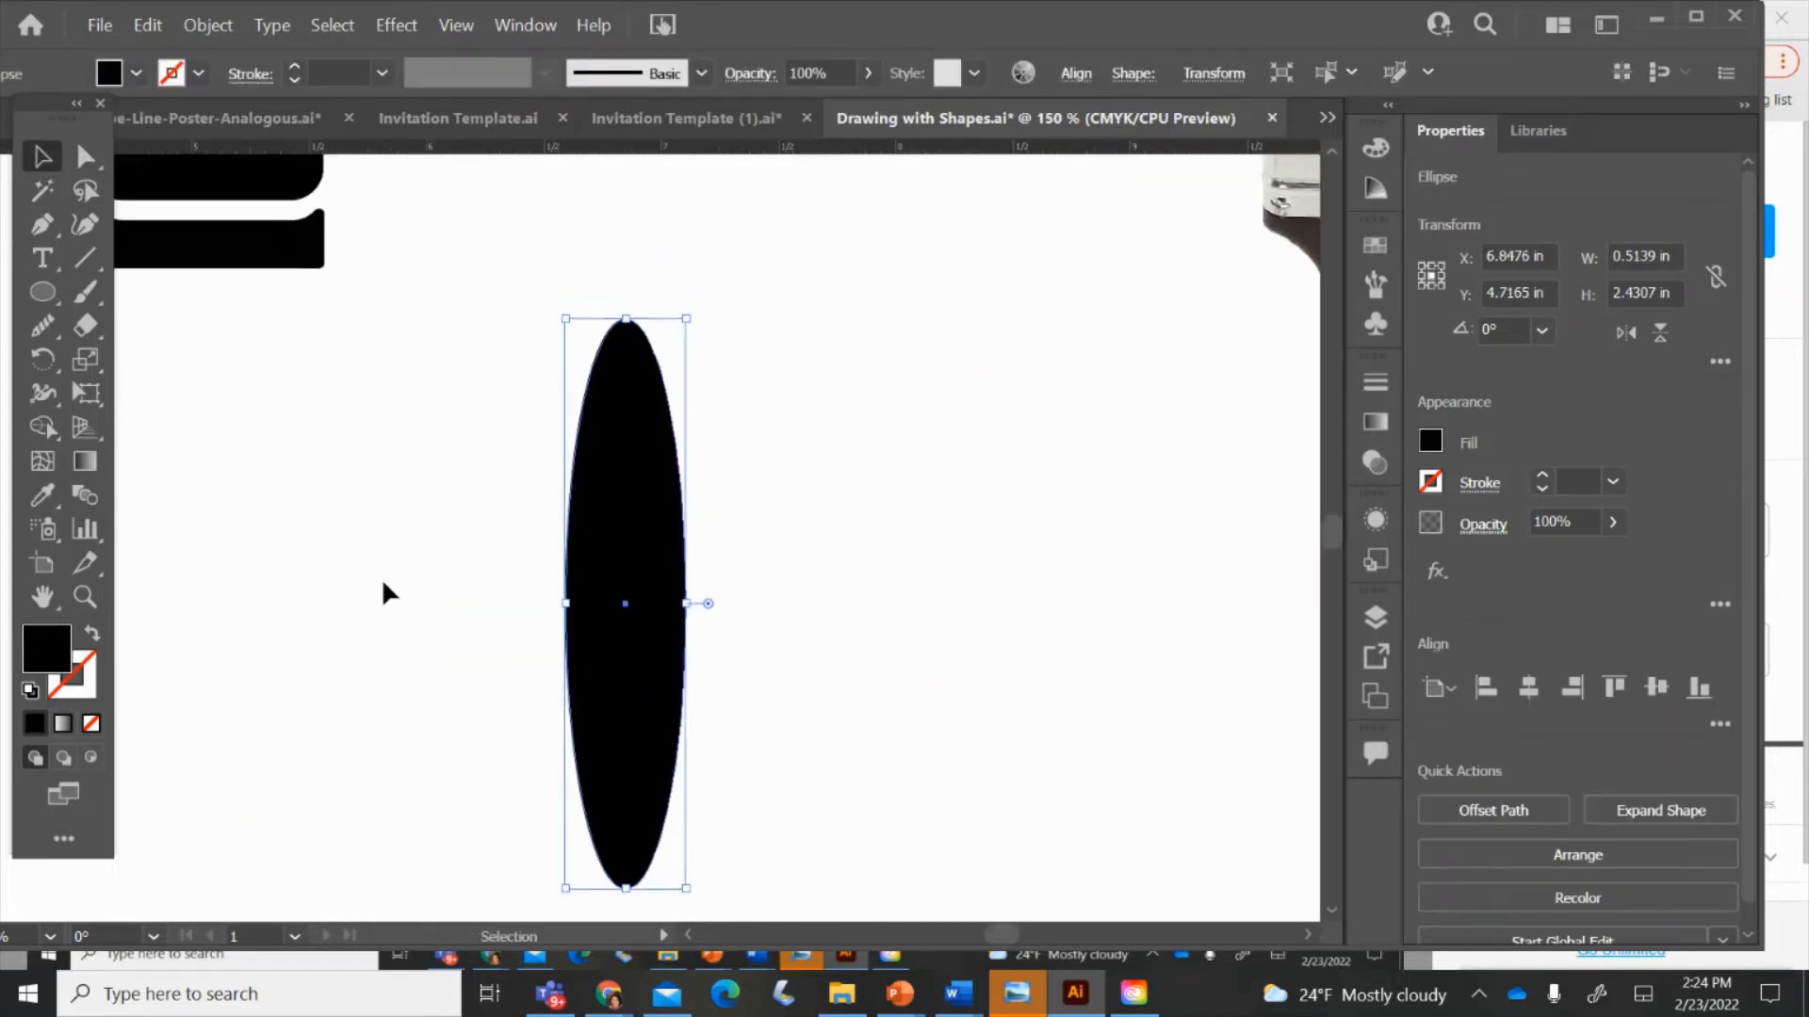
pyautogui.hscroll(-5, 381, 578)
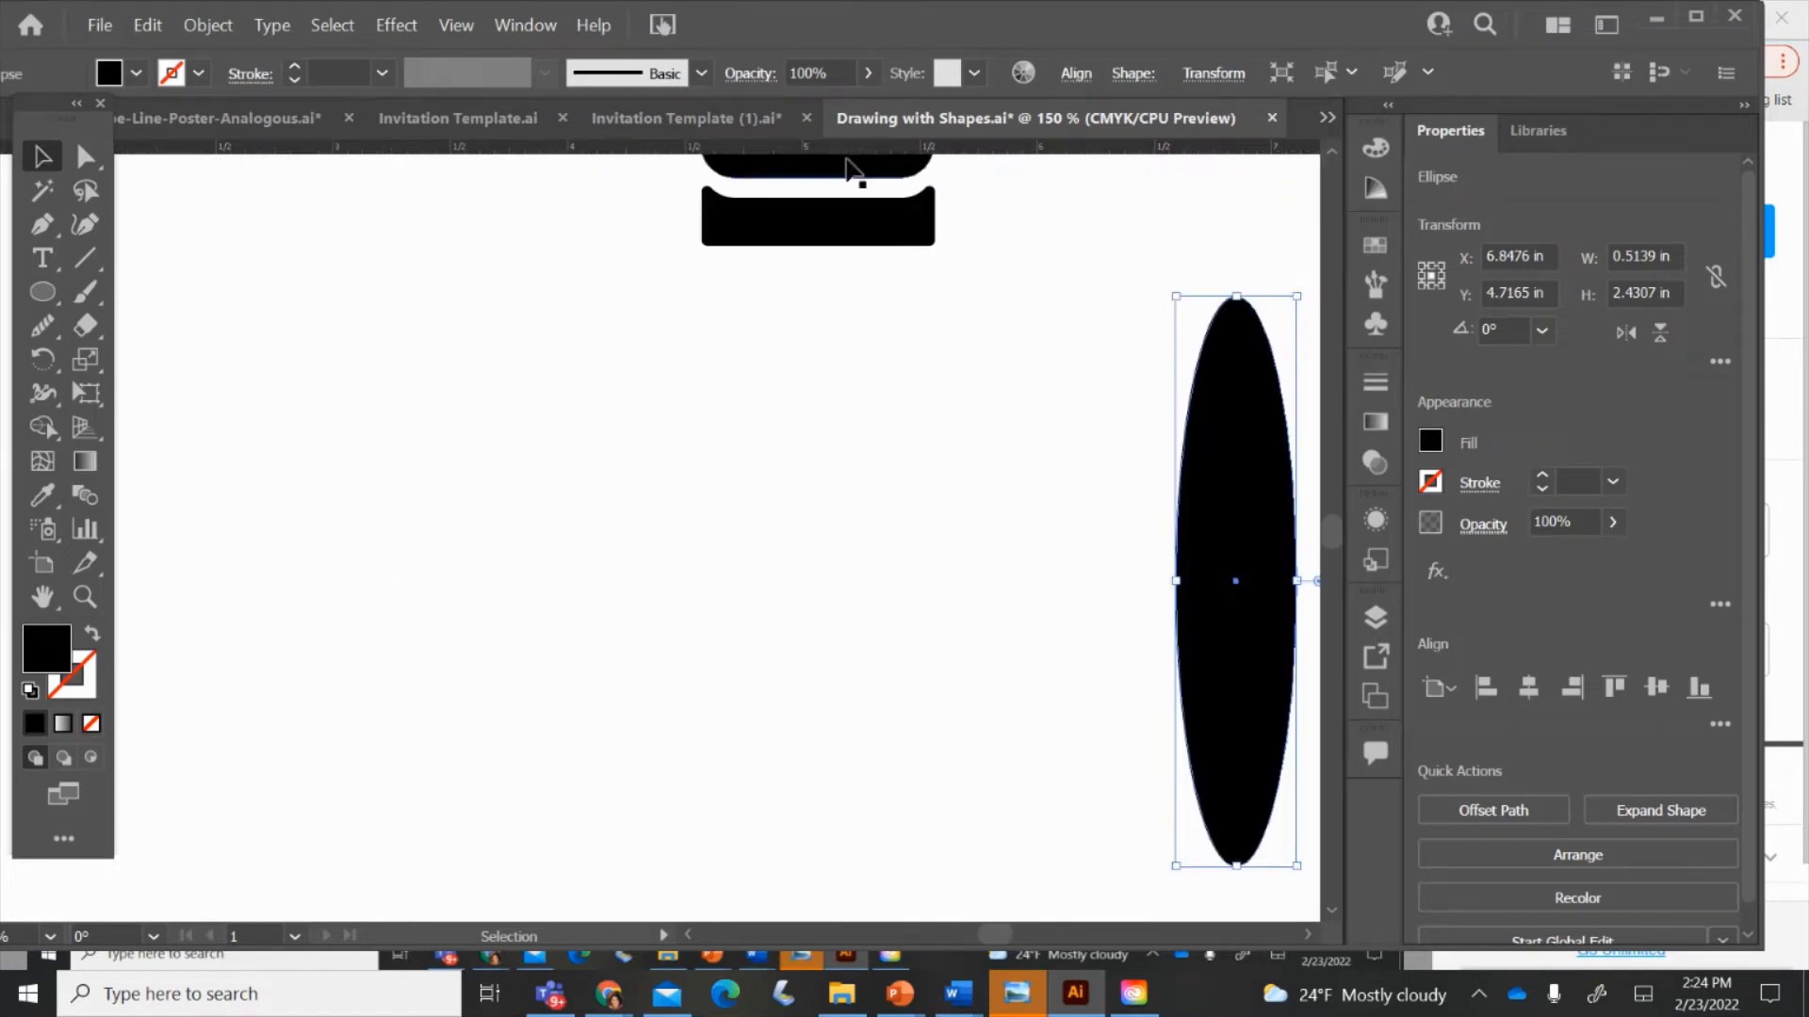
pyautogui.click(832, 224)
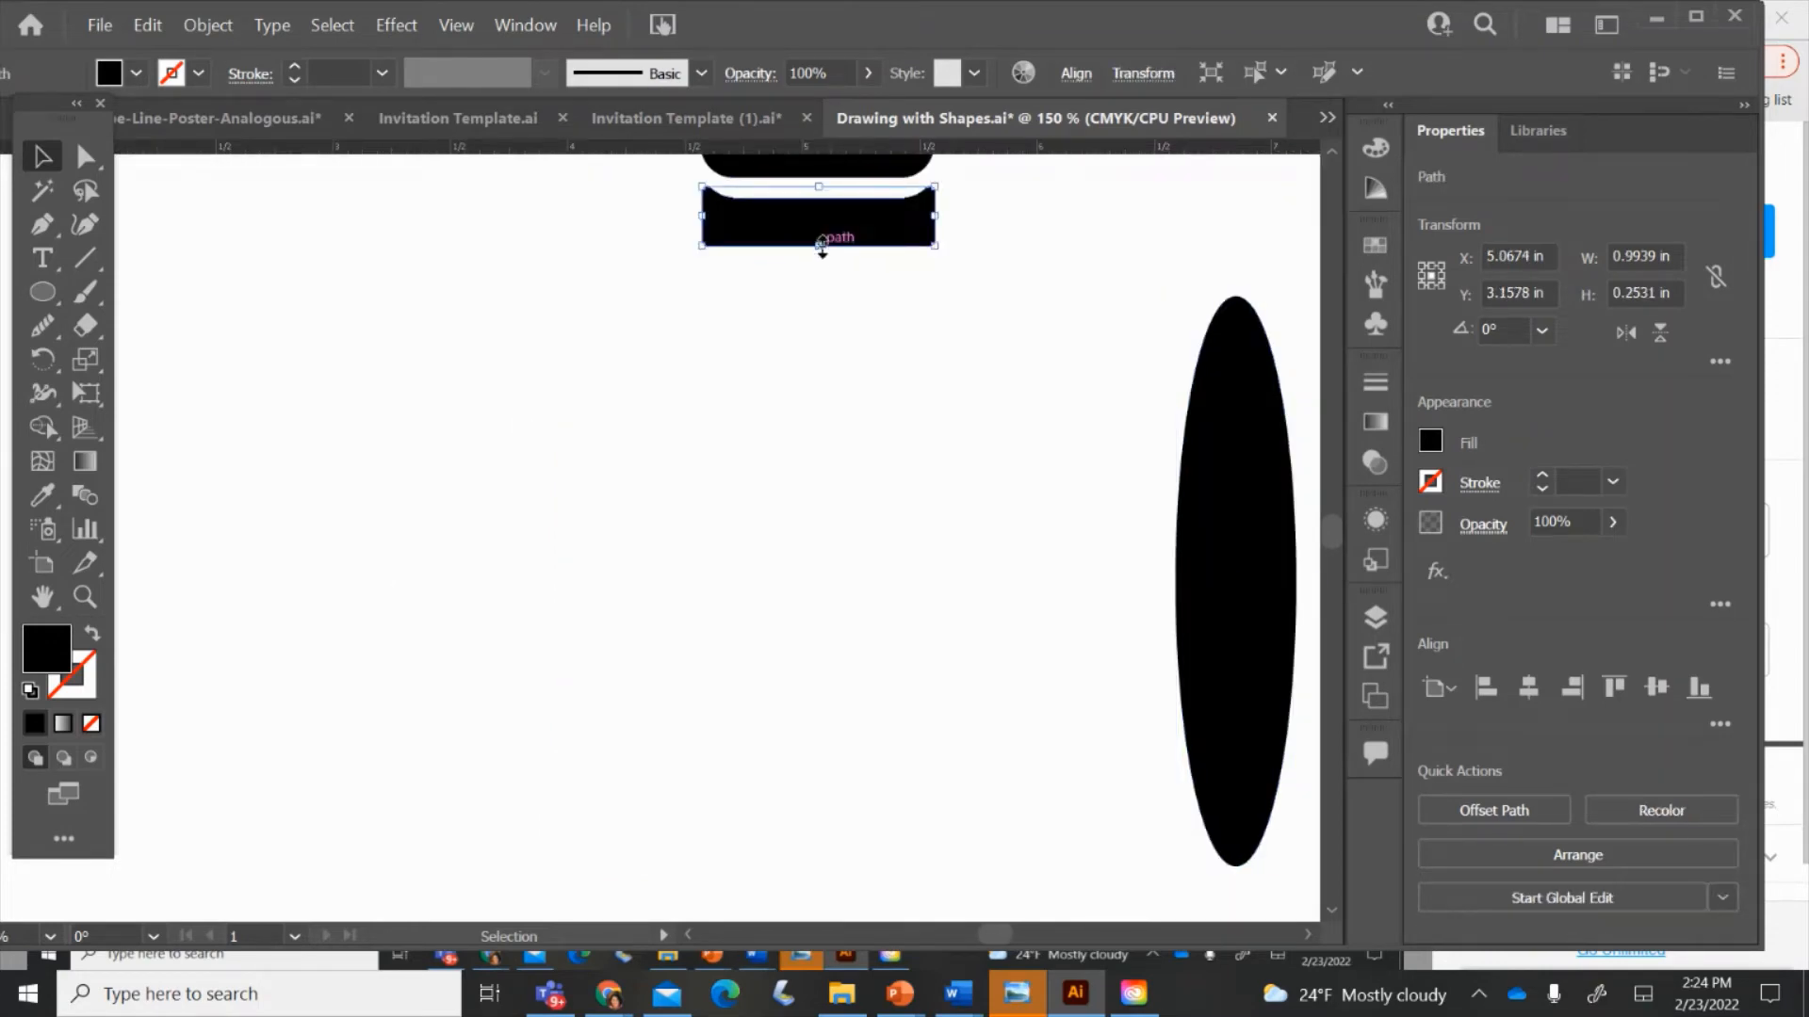
pyautogui.moveTo(822, 243); pyautogui.dragTo(828, 356)
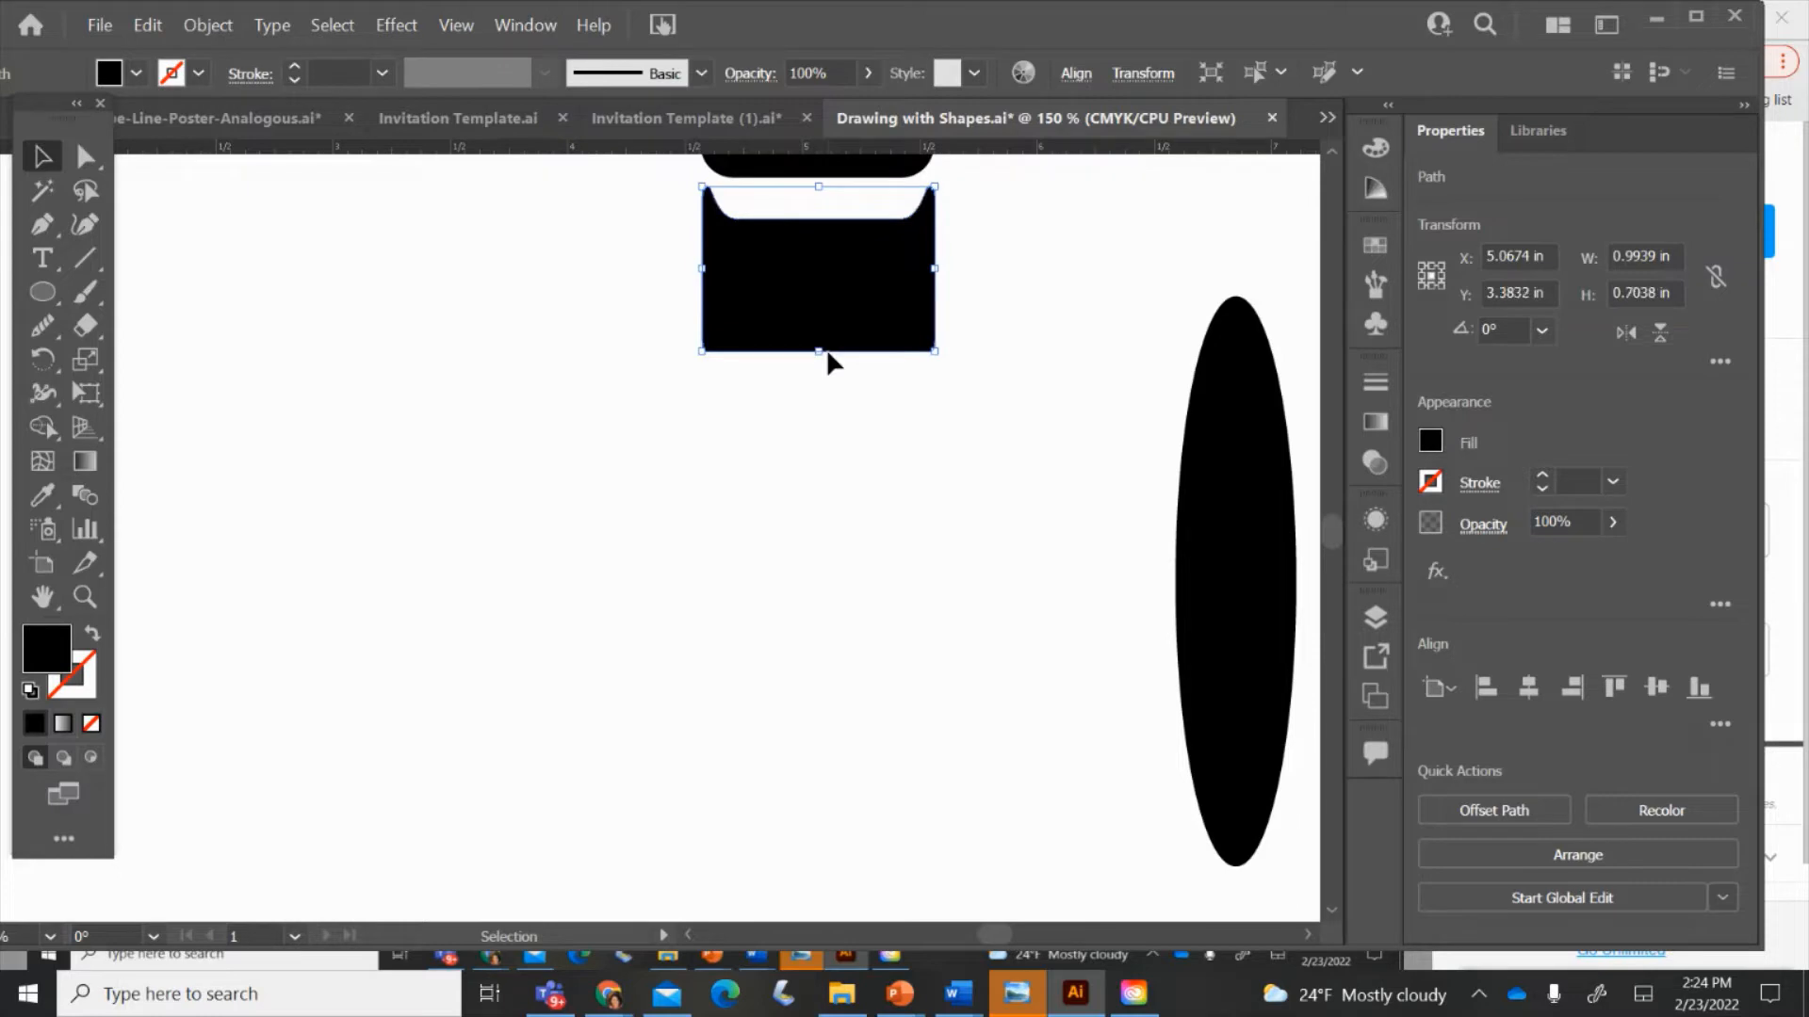
pyautogui.hotkey('ctrl', 'z')
# - Extend only the collar piece's bottom edge downward with the Direct Selection tool, making the piece about 0.83 in high
pyautogui.click(84, 158)
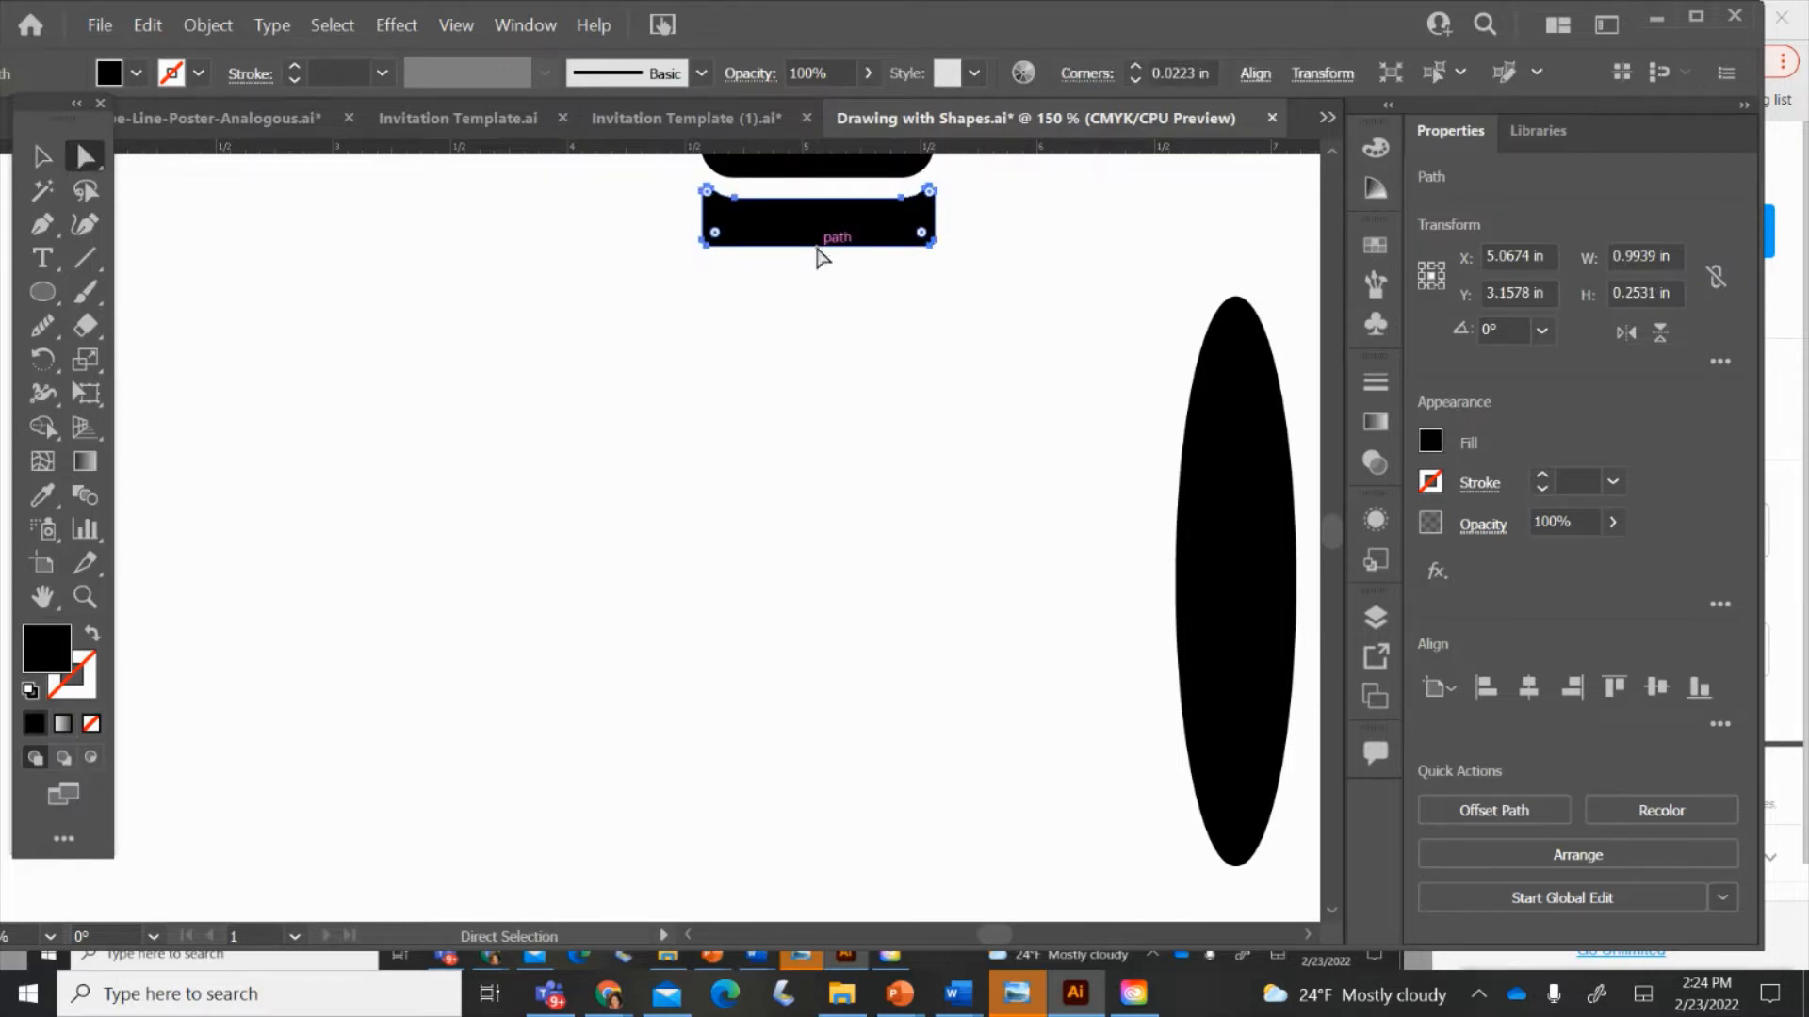
pyautogui.click(714, 274)
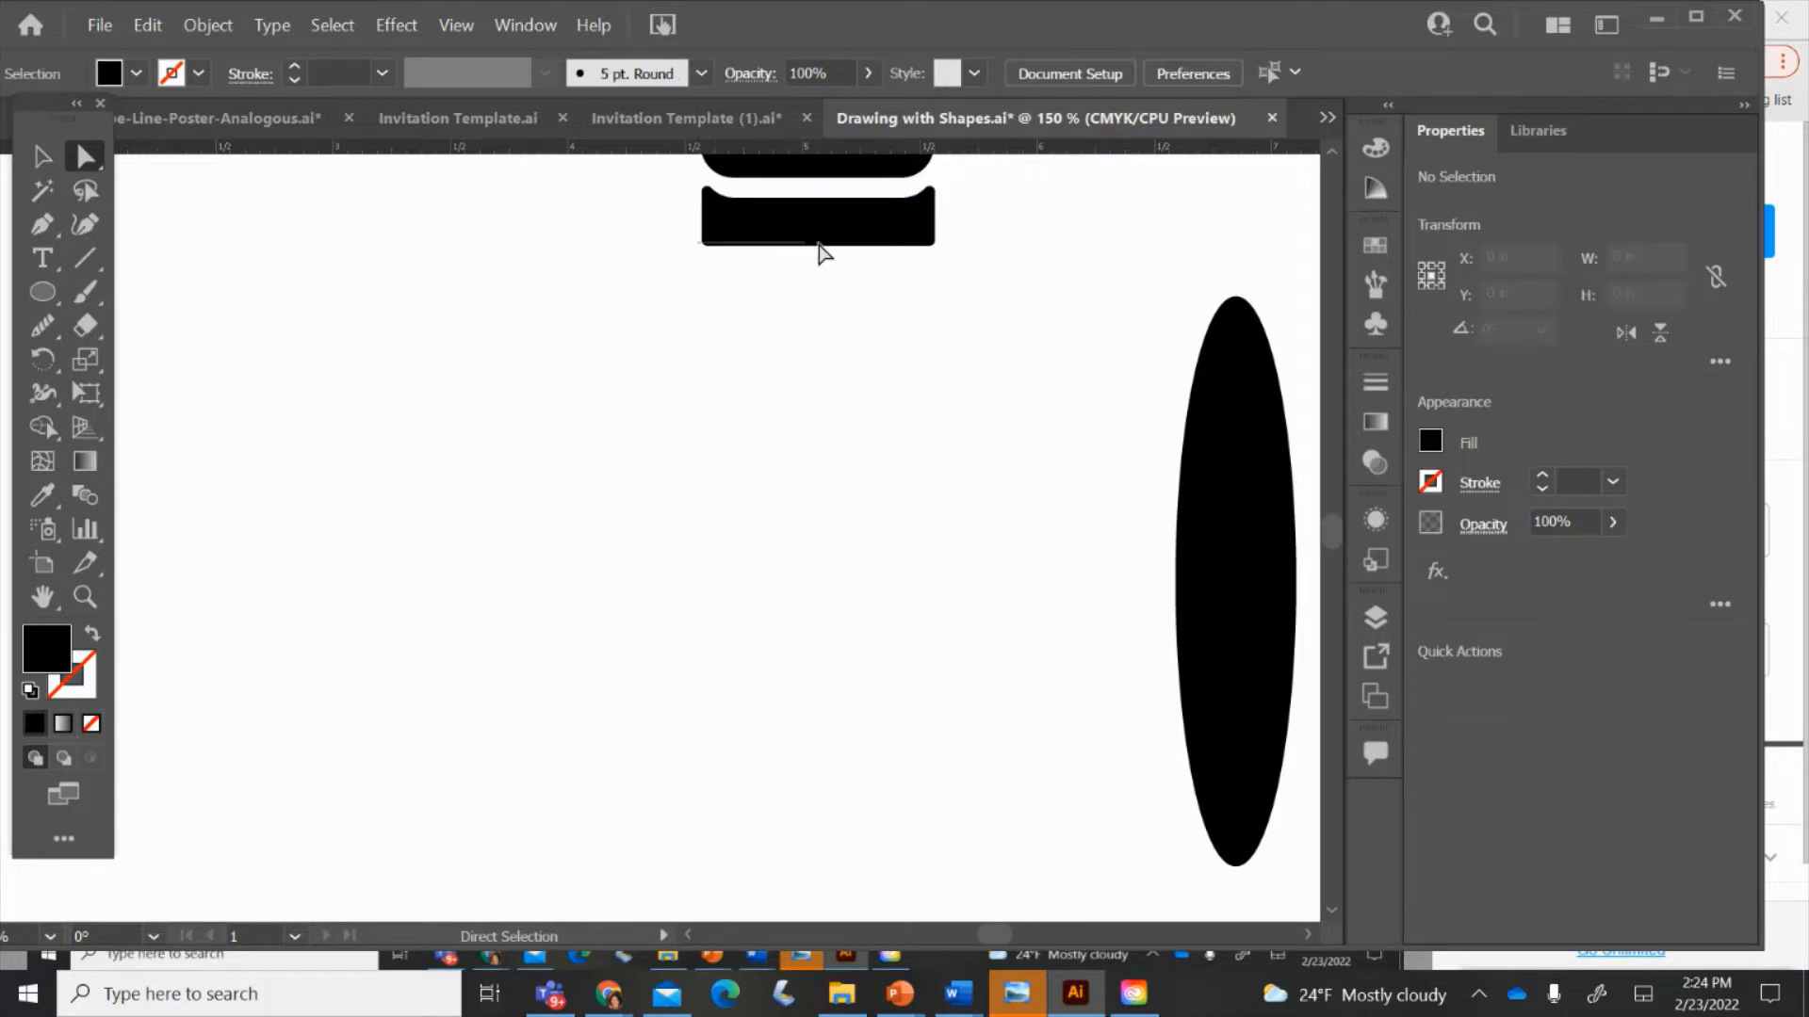
pyautogui.click(951, 243)
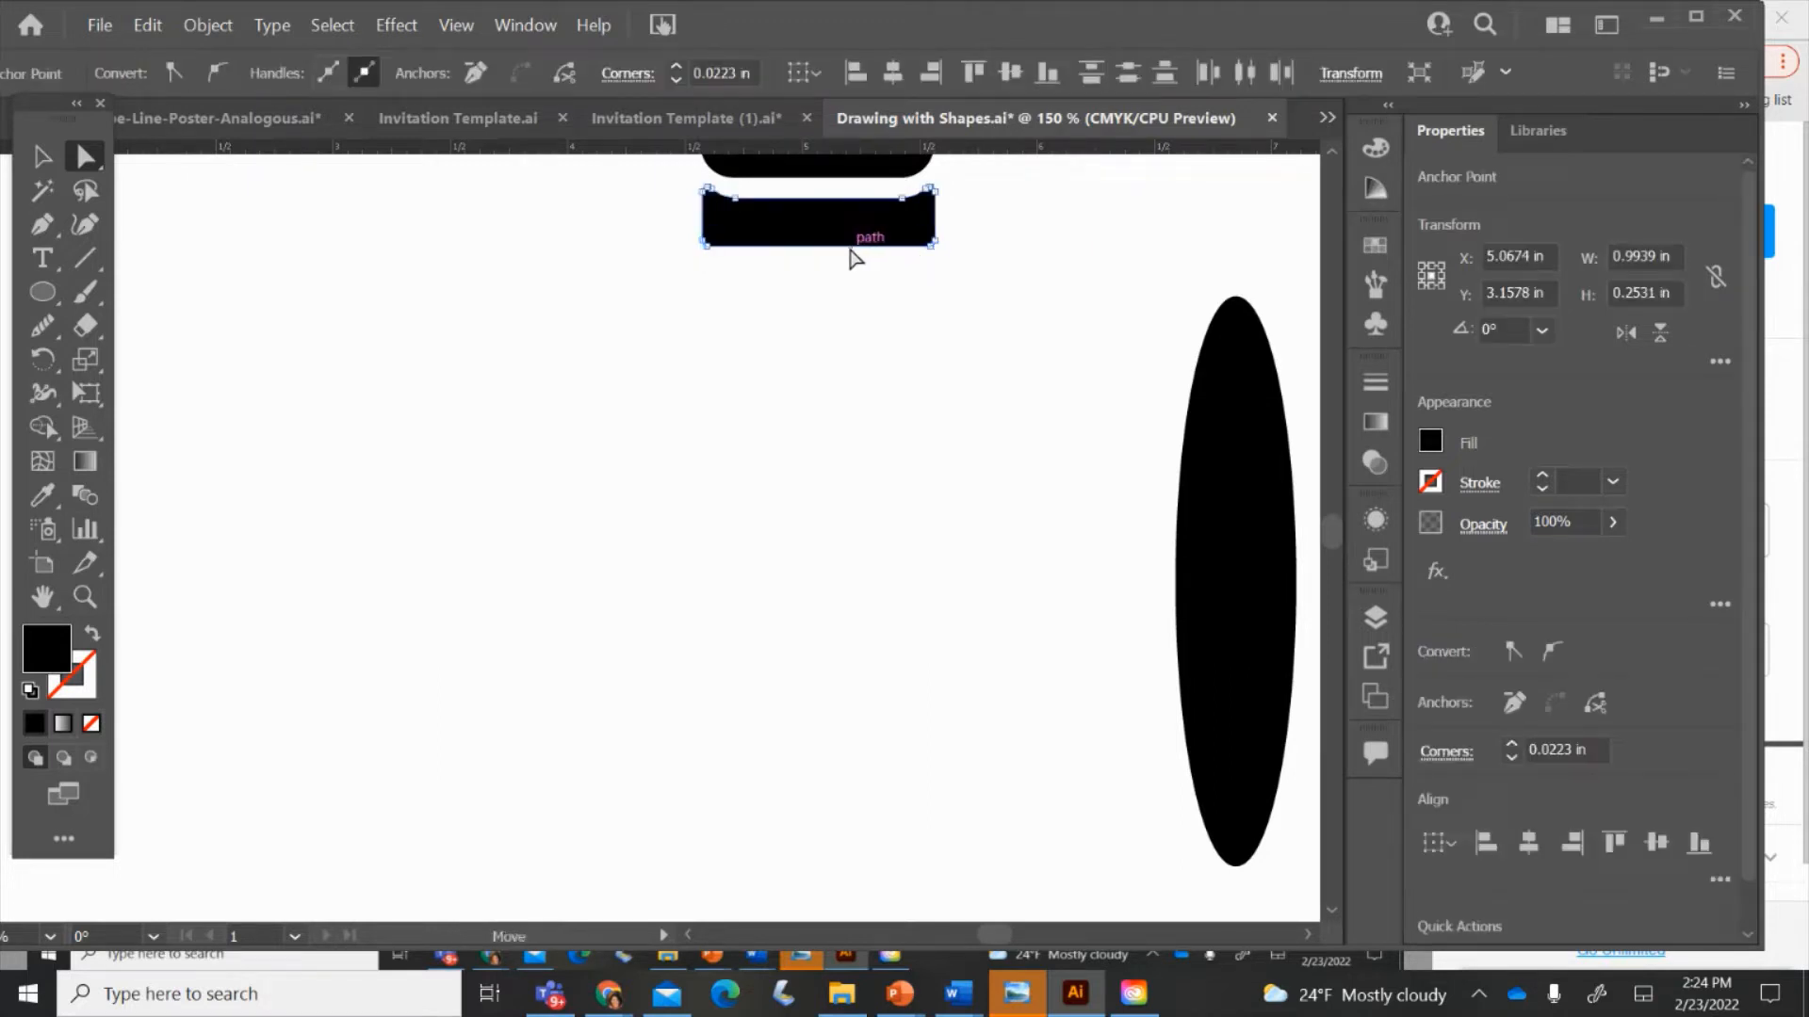
pyautogui.moveTo(858, 245); pyautogui.dragTo(846, 381)
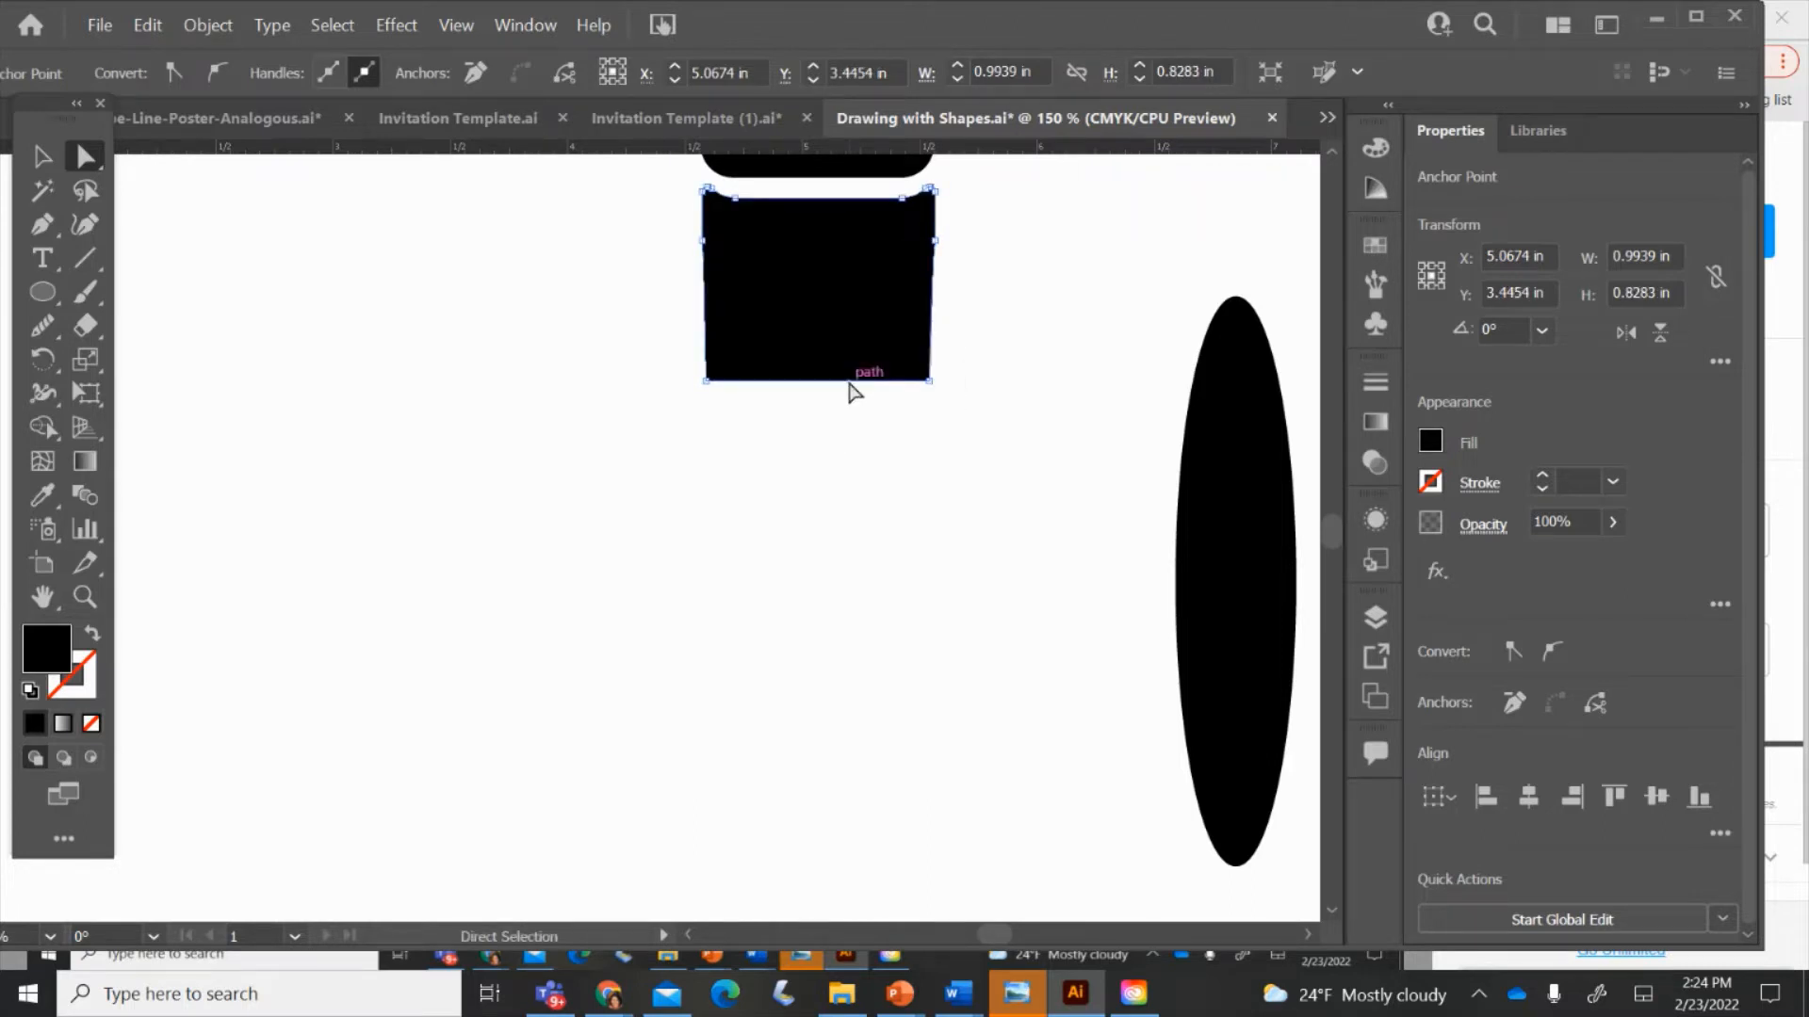
pyautogui.click(789, 556)
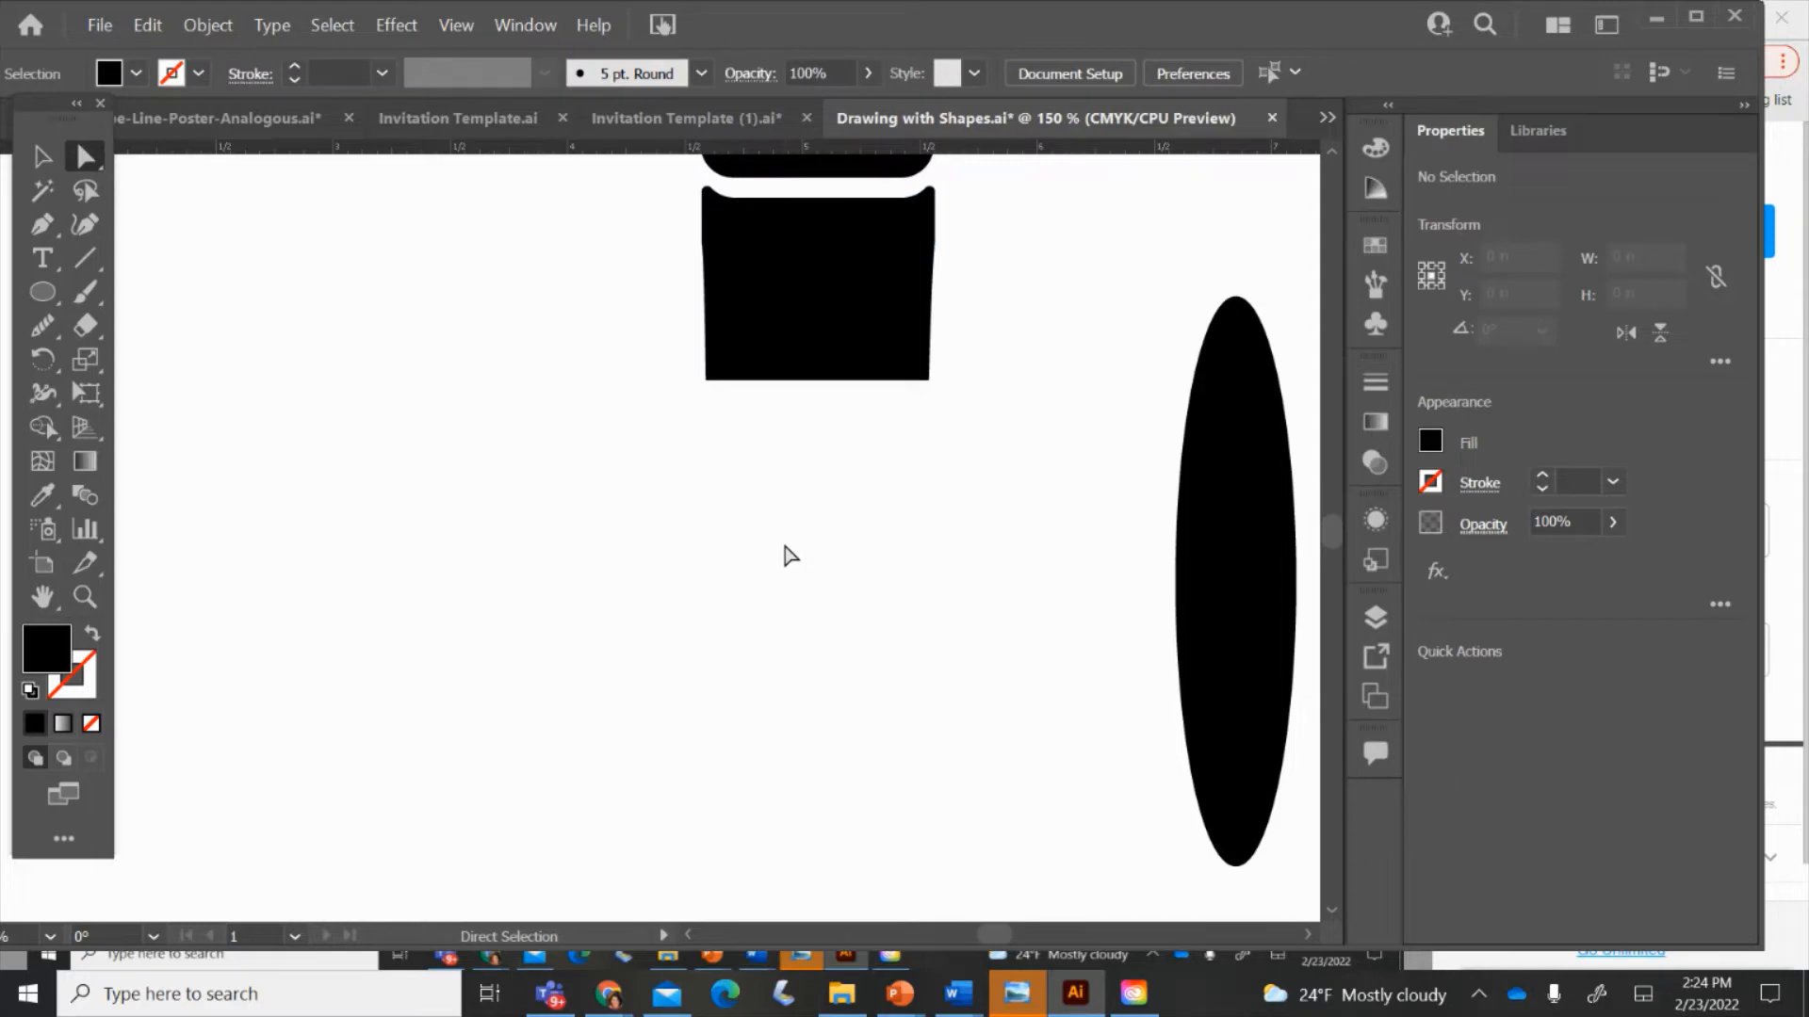
# - Try to pull the handle ellipse toward the space beneath the extended collar piece
pyautogui.press('v')
pyautogui.hotkey('ctrl', '+')
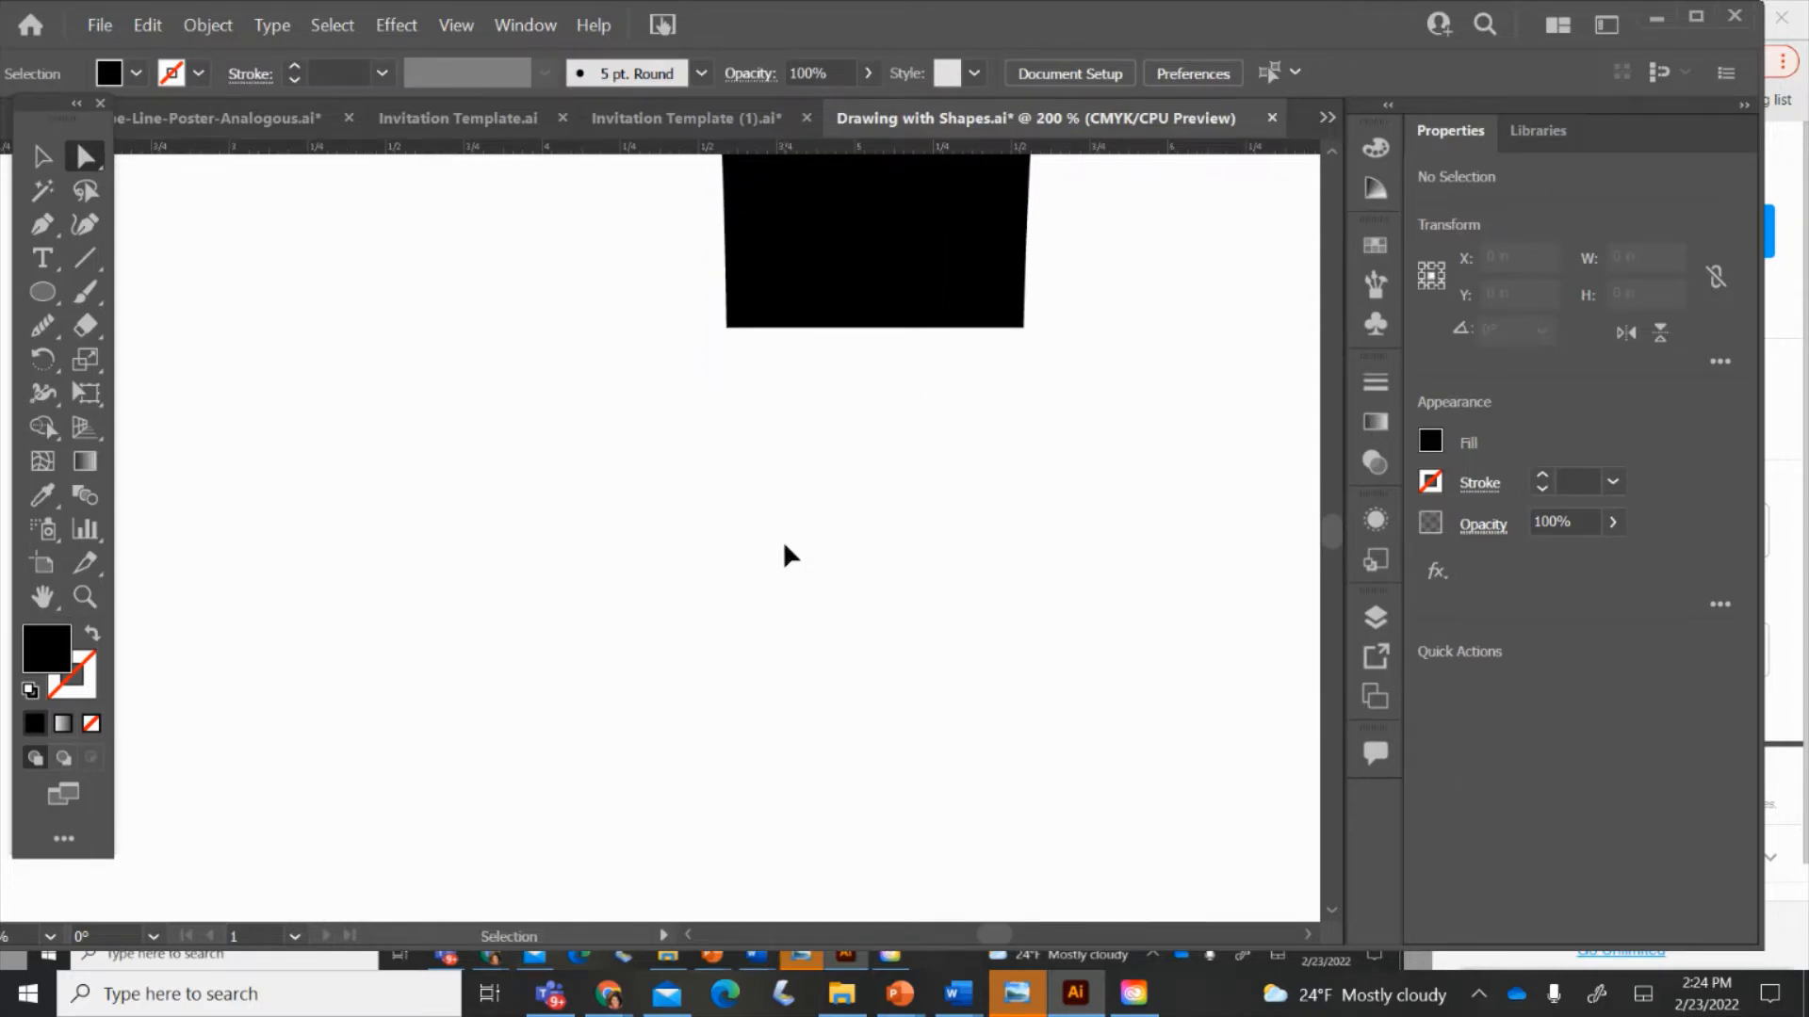
pyautogui.hotkey('ctrl', '0')
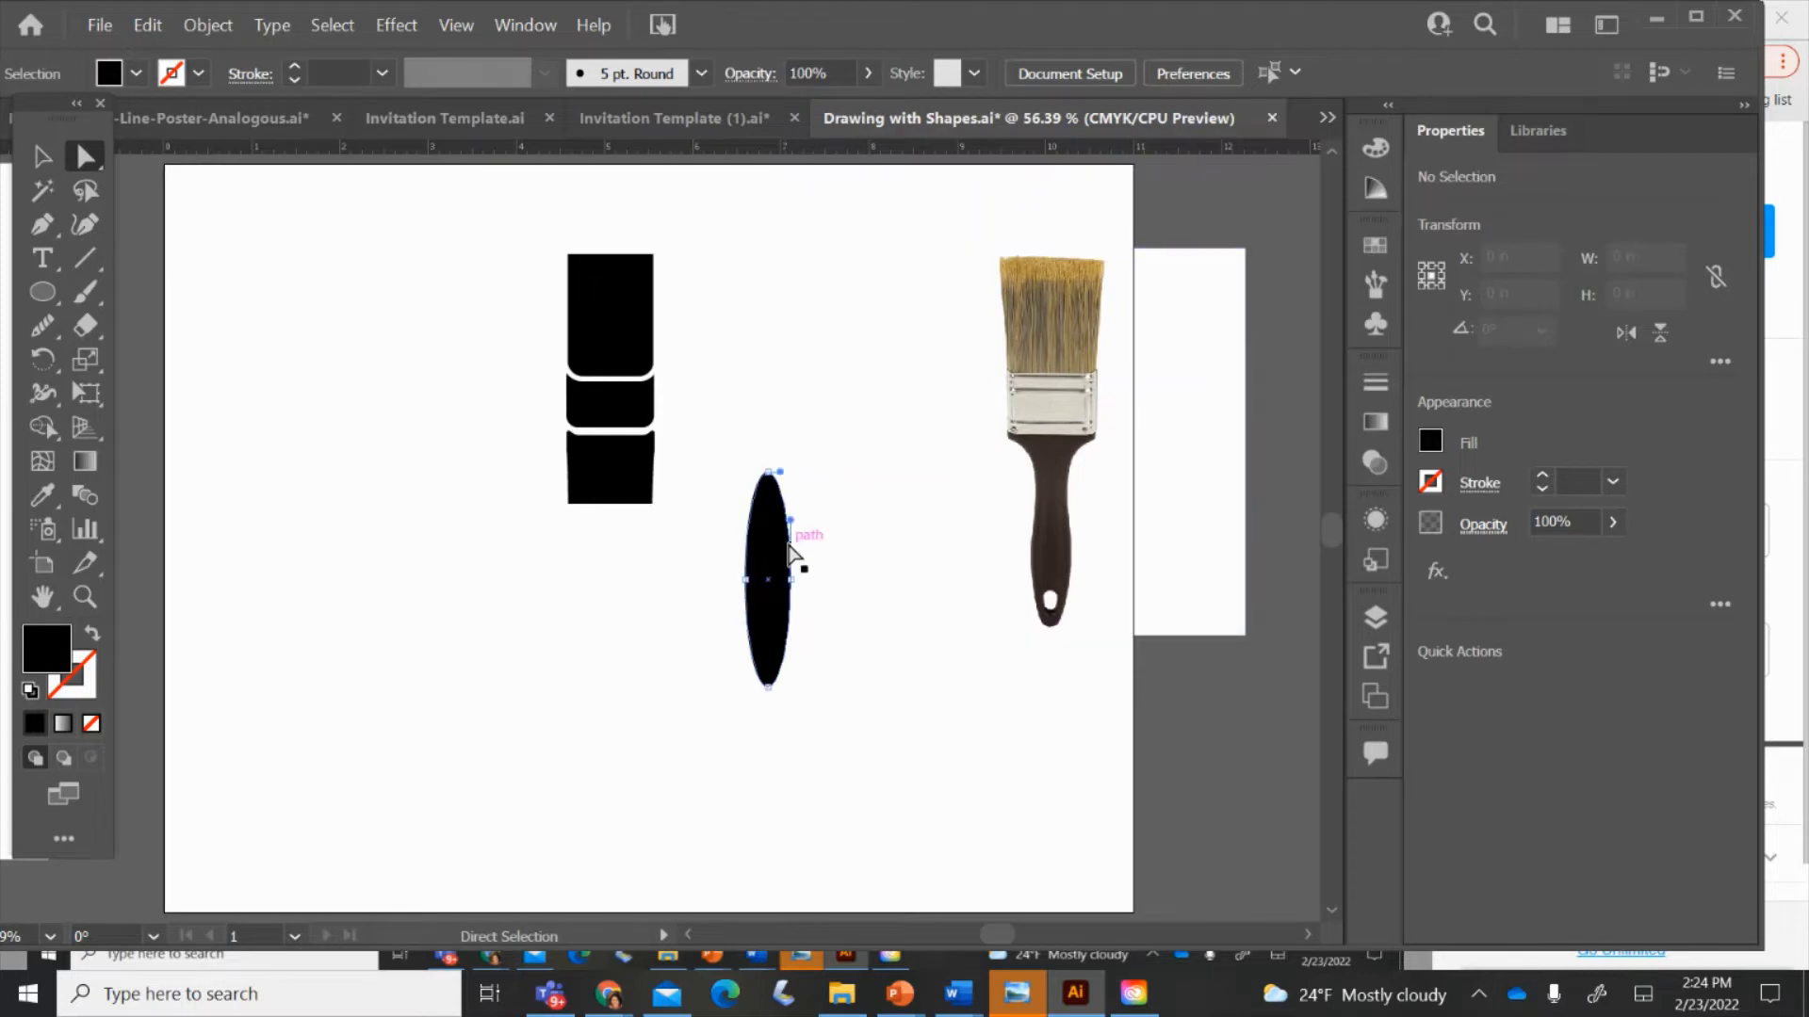
pyautogui.moveTo(791, 556); pyautogui.dragTo(687, 577)
pyautogui.hotkey('ctrl', 'z')
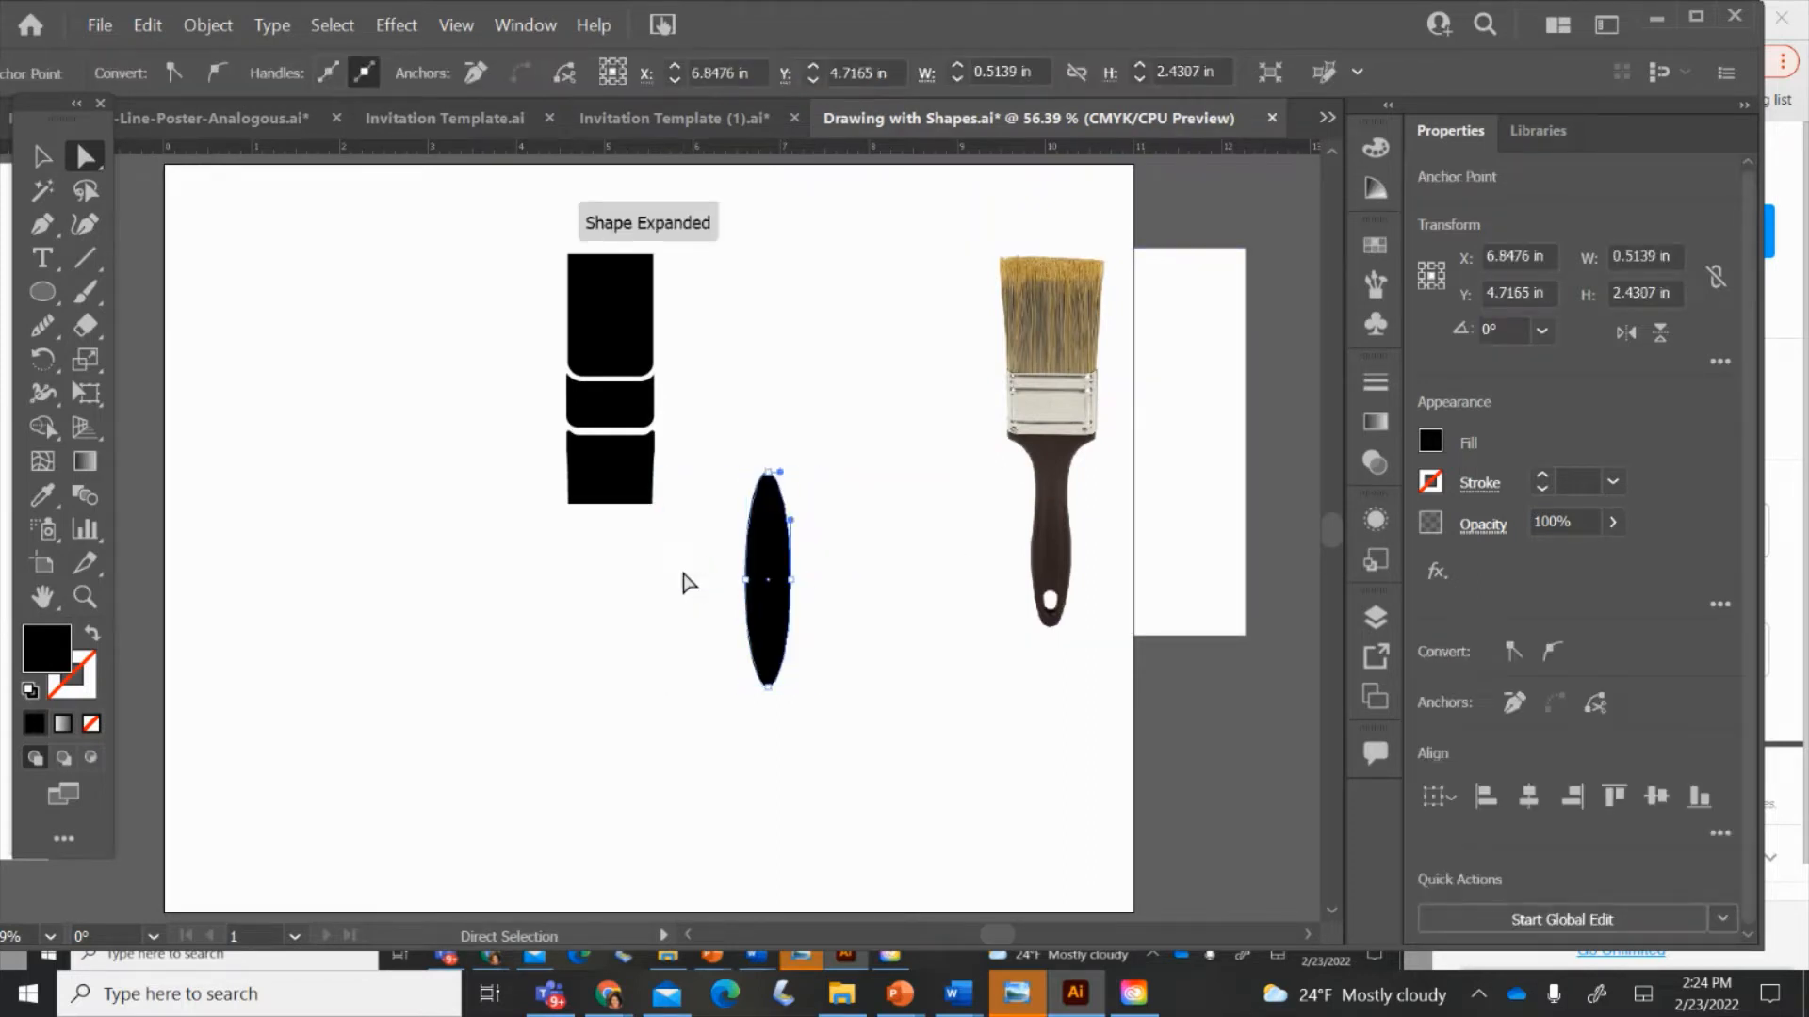
# - Move the handle ellipse up under the brush to overlap the collar piece's lower centre, and merge the two with the Shape Builder tool
pyautogui.click(47, 159)
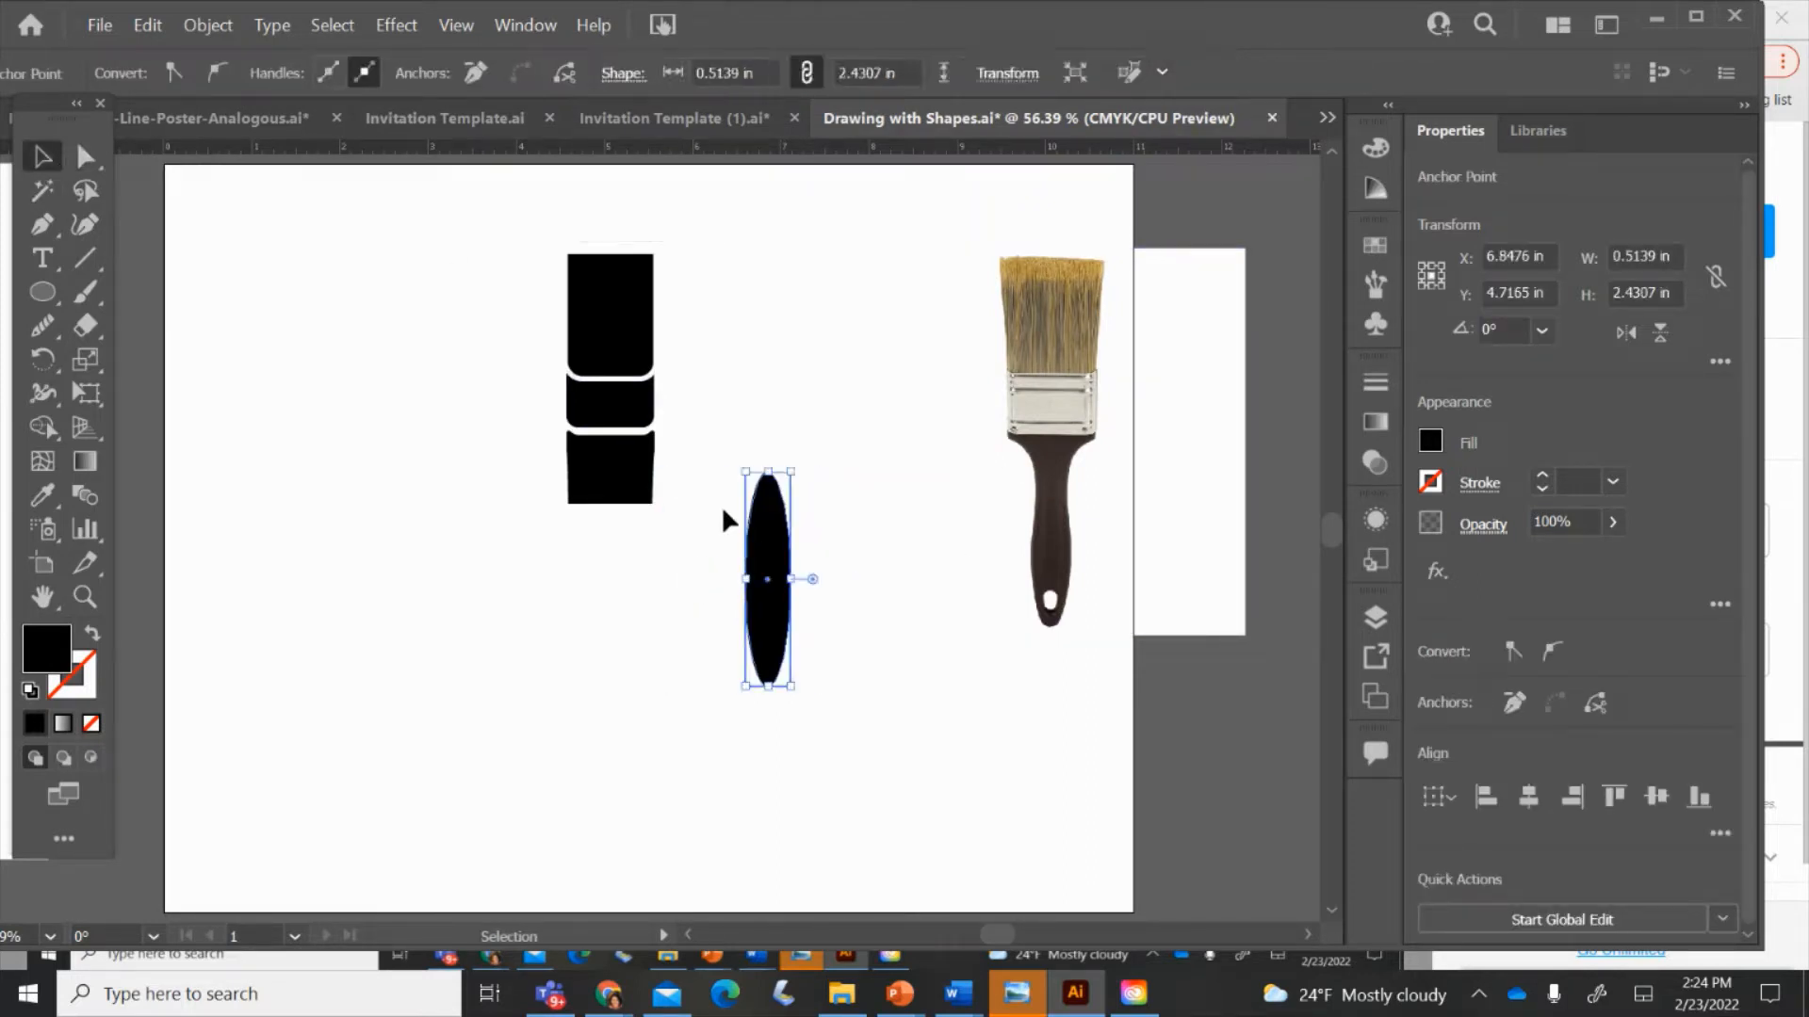
pyautogui.moveTo(753, 537); pyautogui.dragTo(597, 519)
pyautogui.click(667, 588)
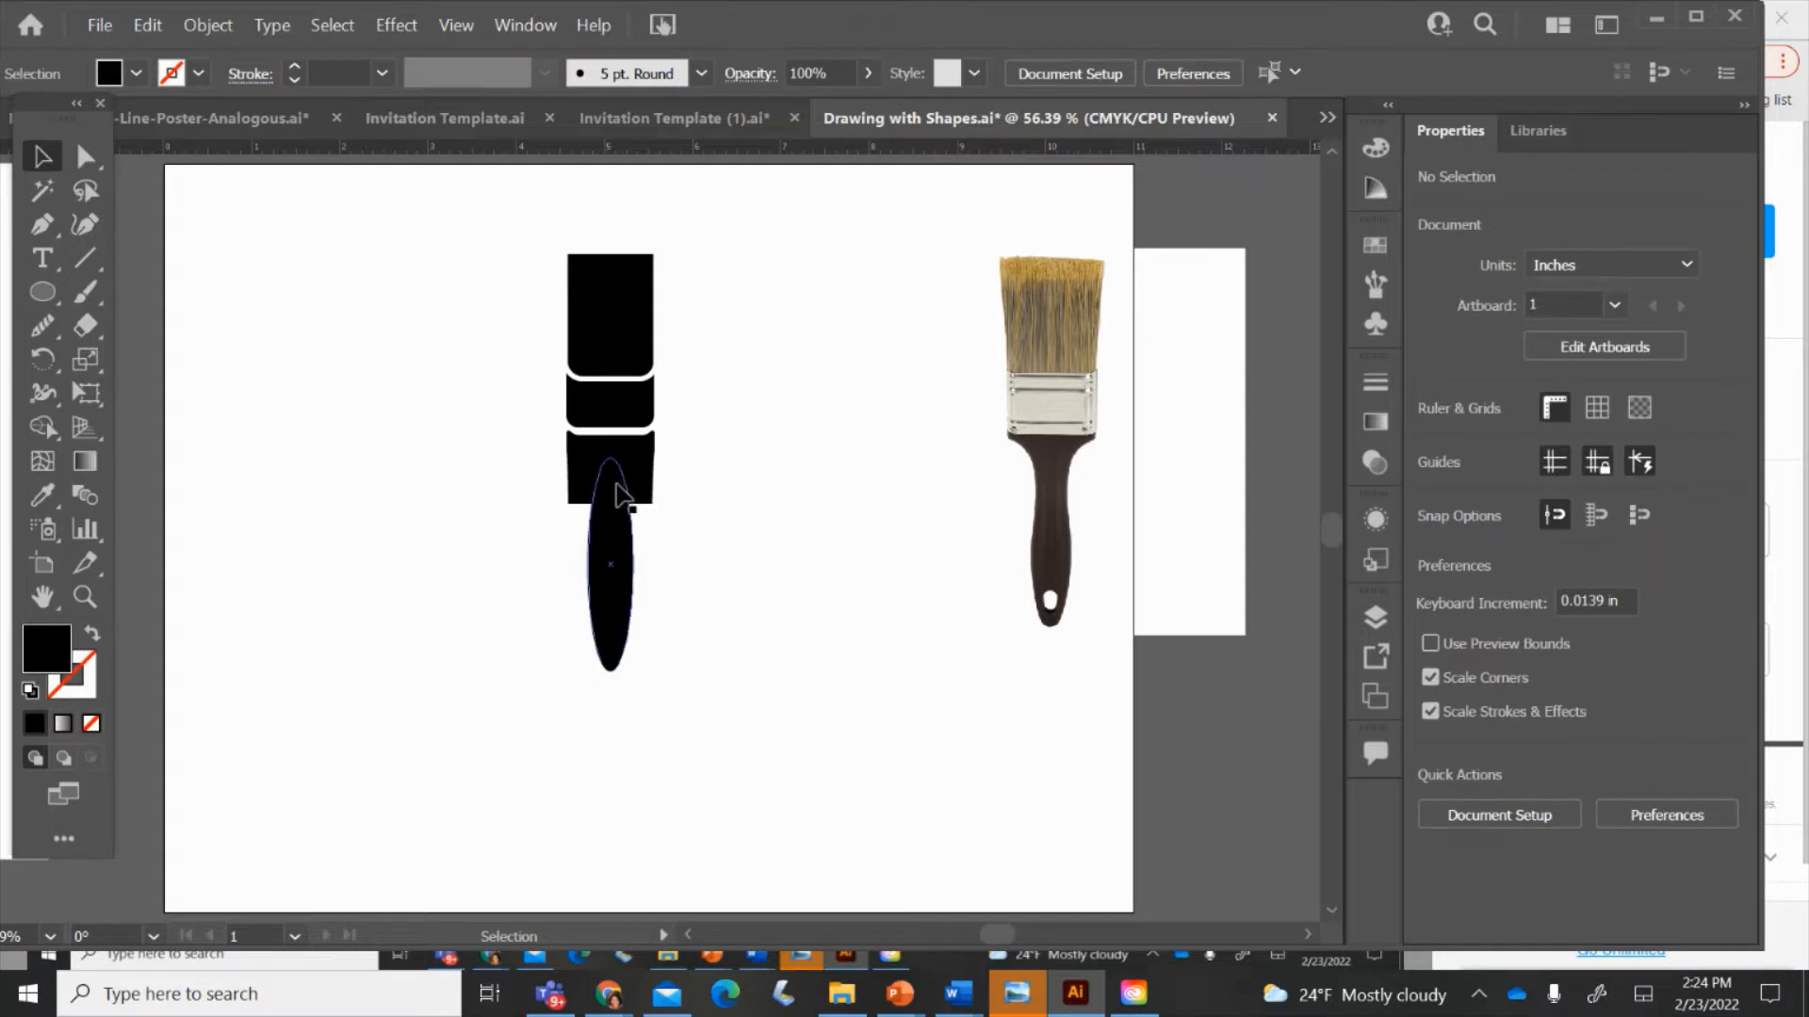
pyautogui.click(589, 497)
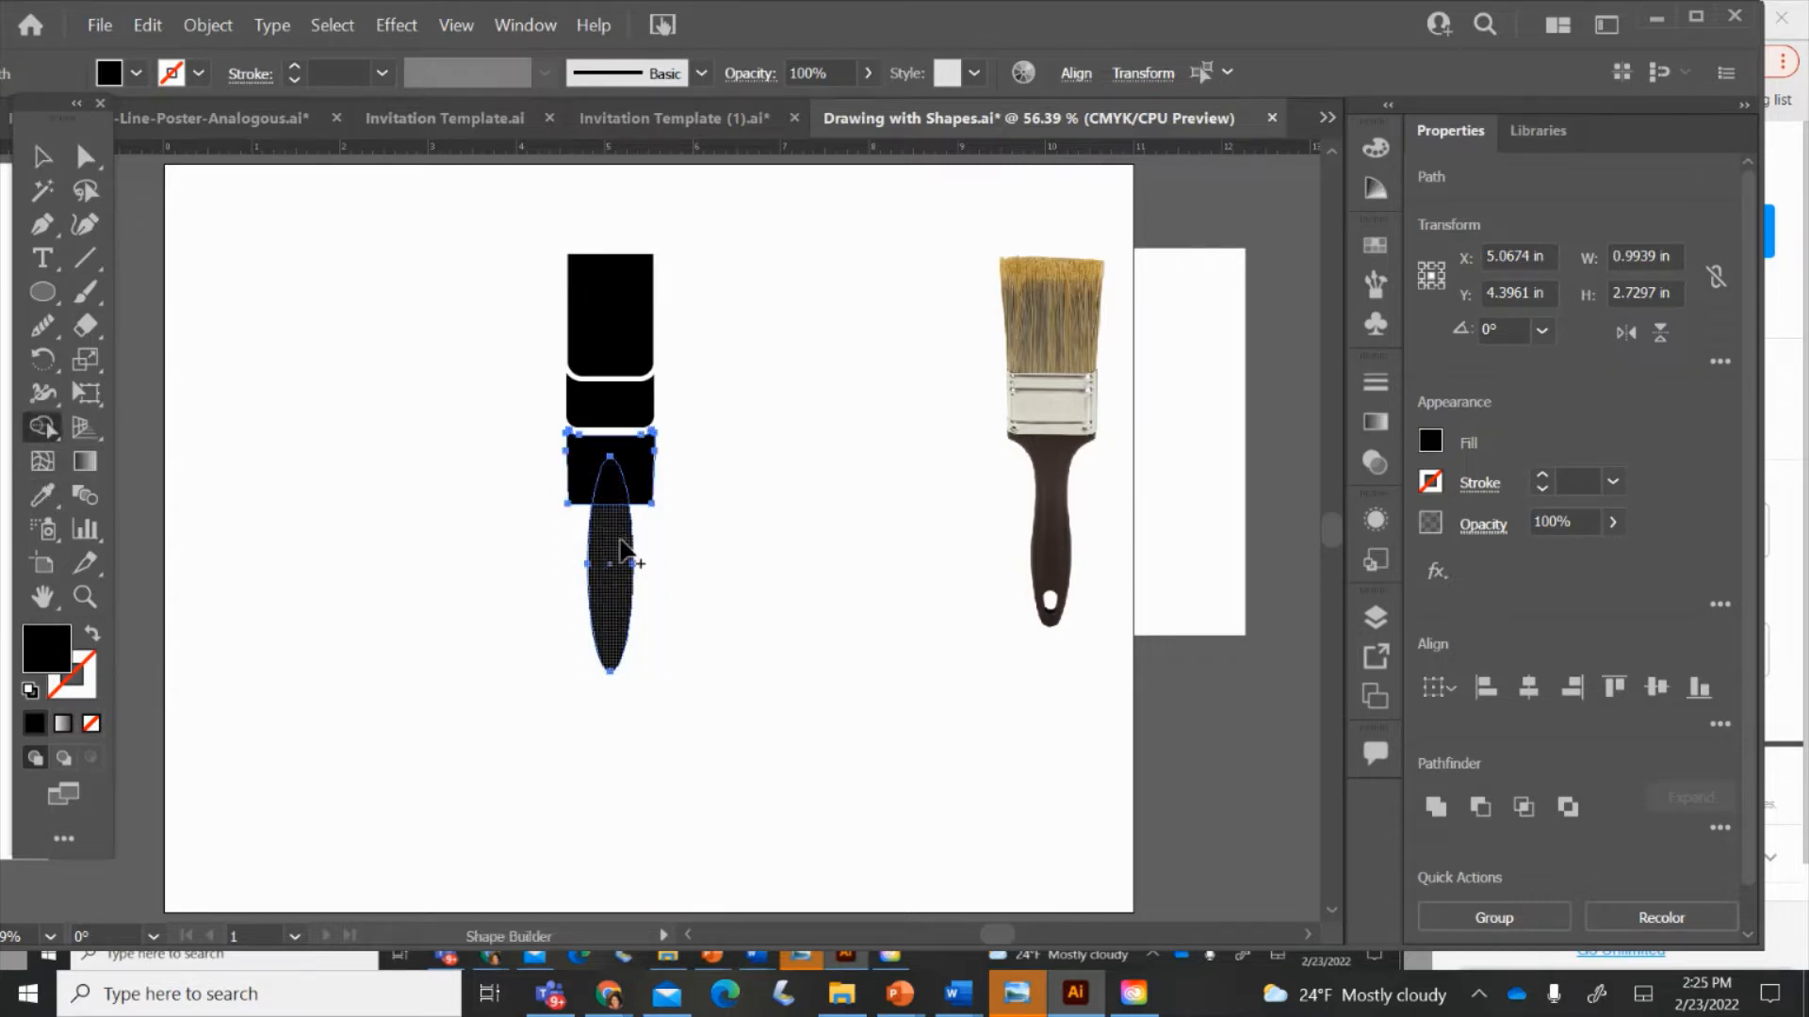
pyautogui.moveTo(622, 561); pyautogui.dragTo(600, 448)
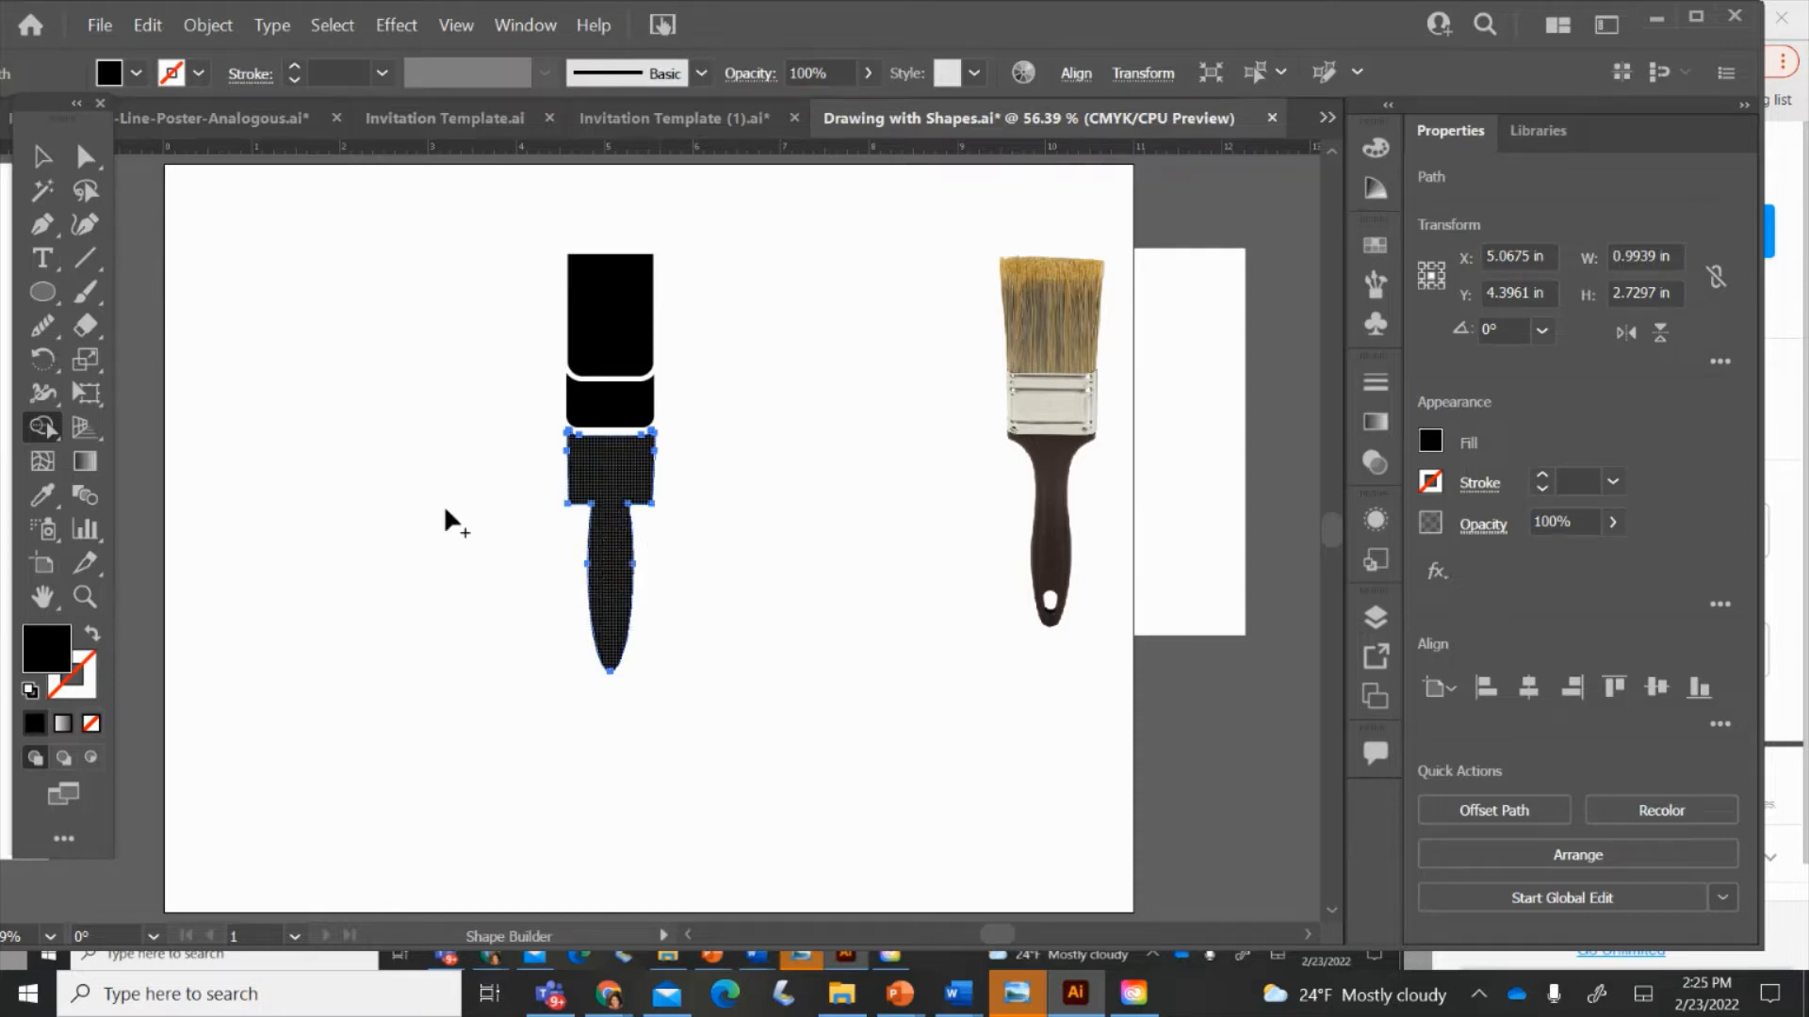
# - Try to carve inward curves out of both lower corners of the collar with an enlarged Eraser
pyautogui.click(94, 330)
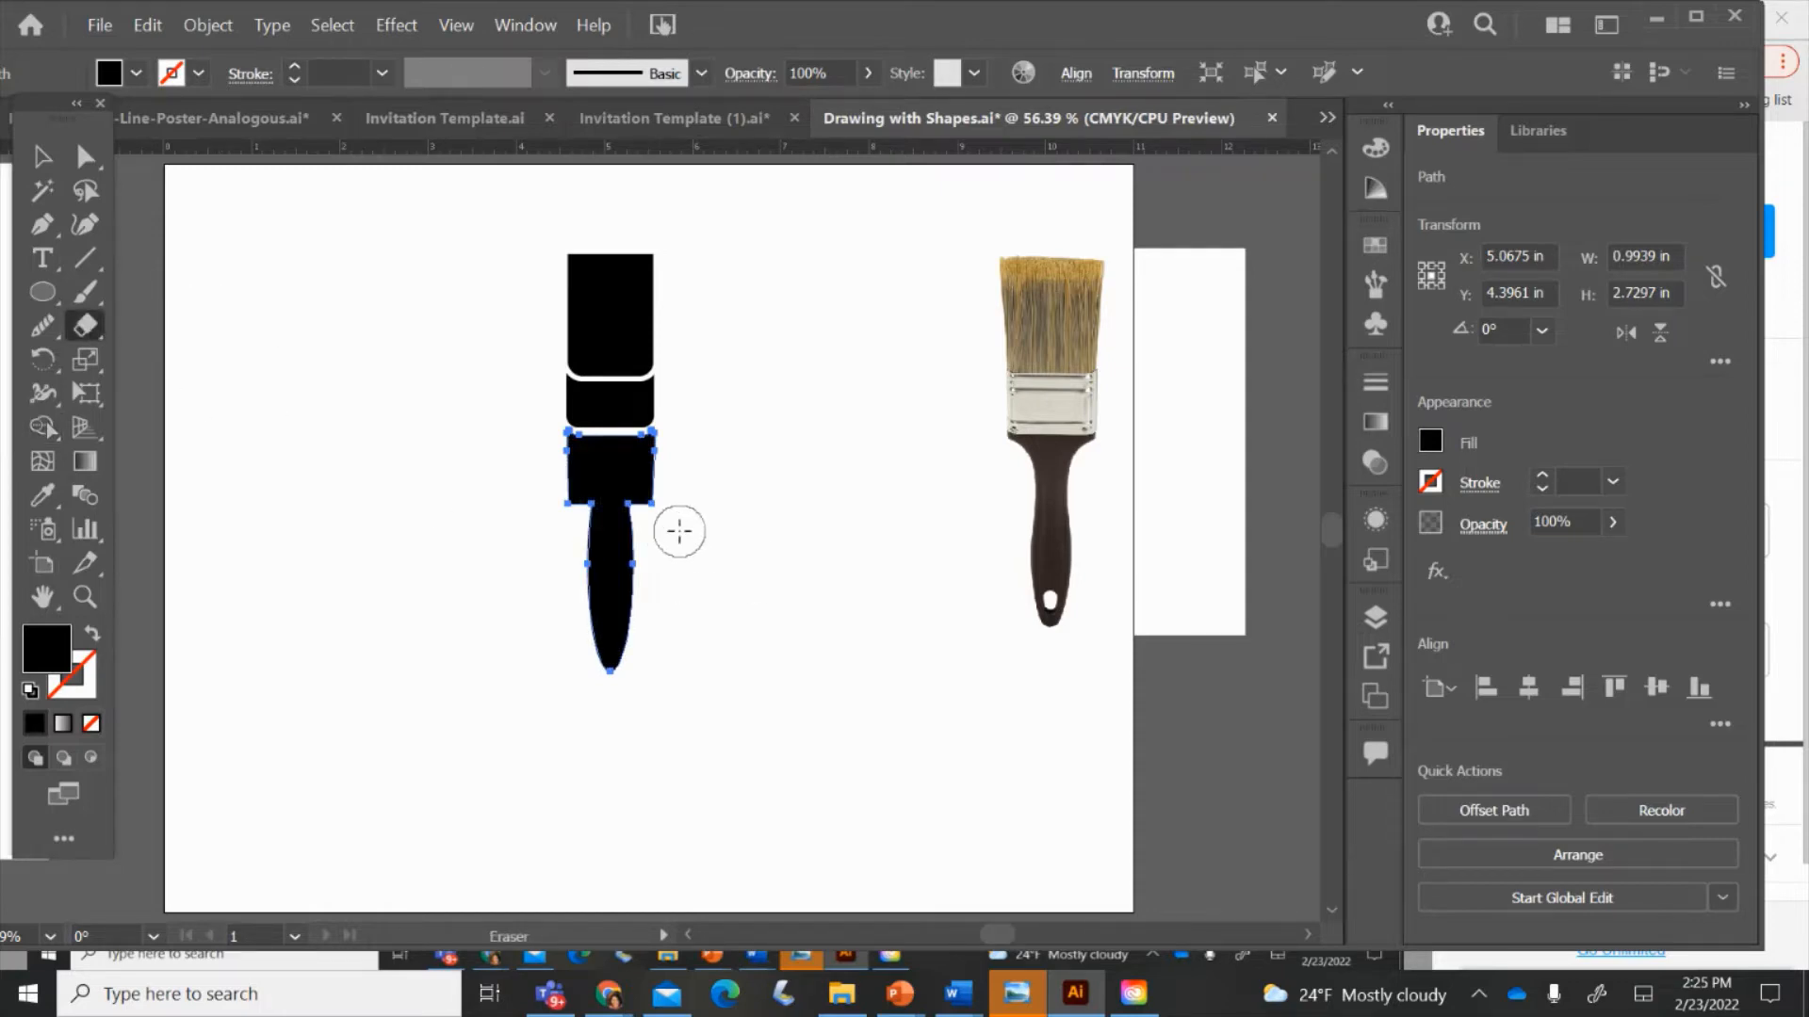
pyautogui.press(']')
pyautogui.press(']')
pyautogui.press(']')
pyautogui.press(']')
pyautogui.click(677, 501)
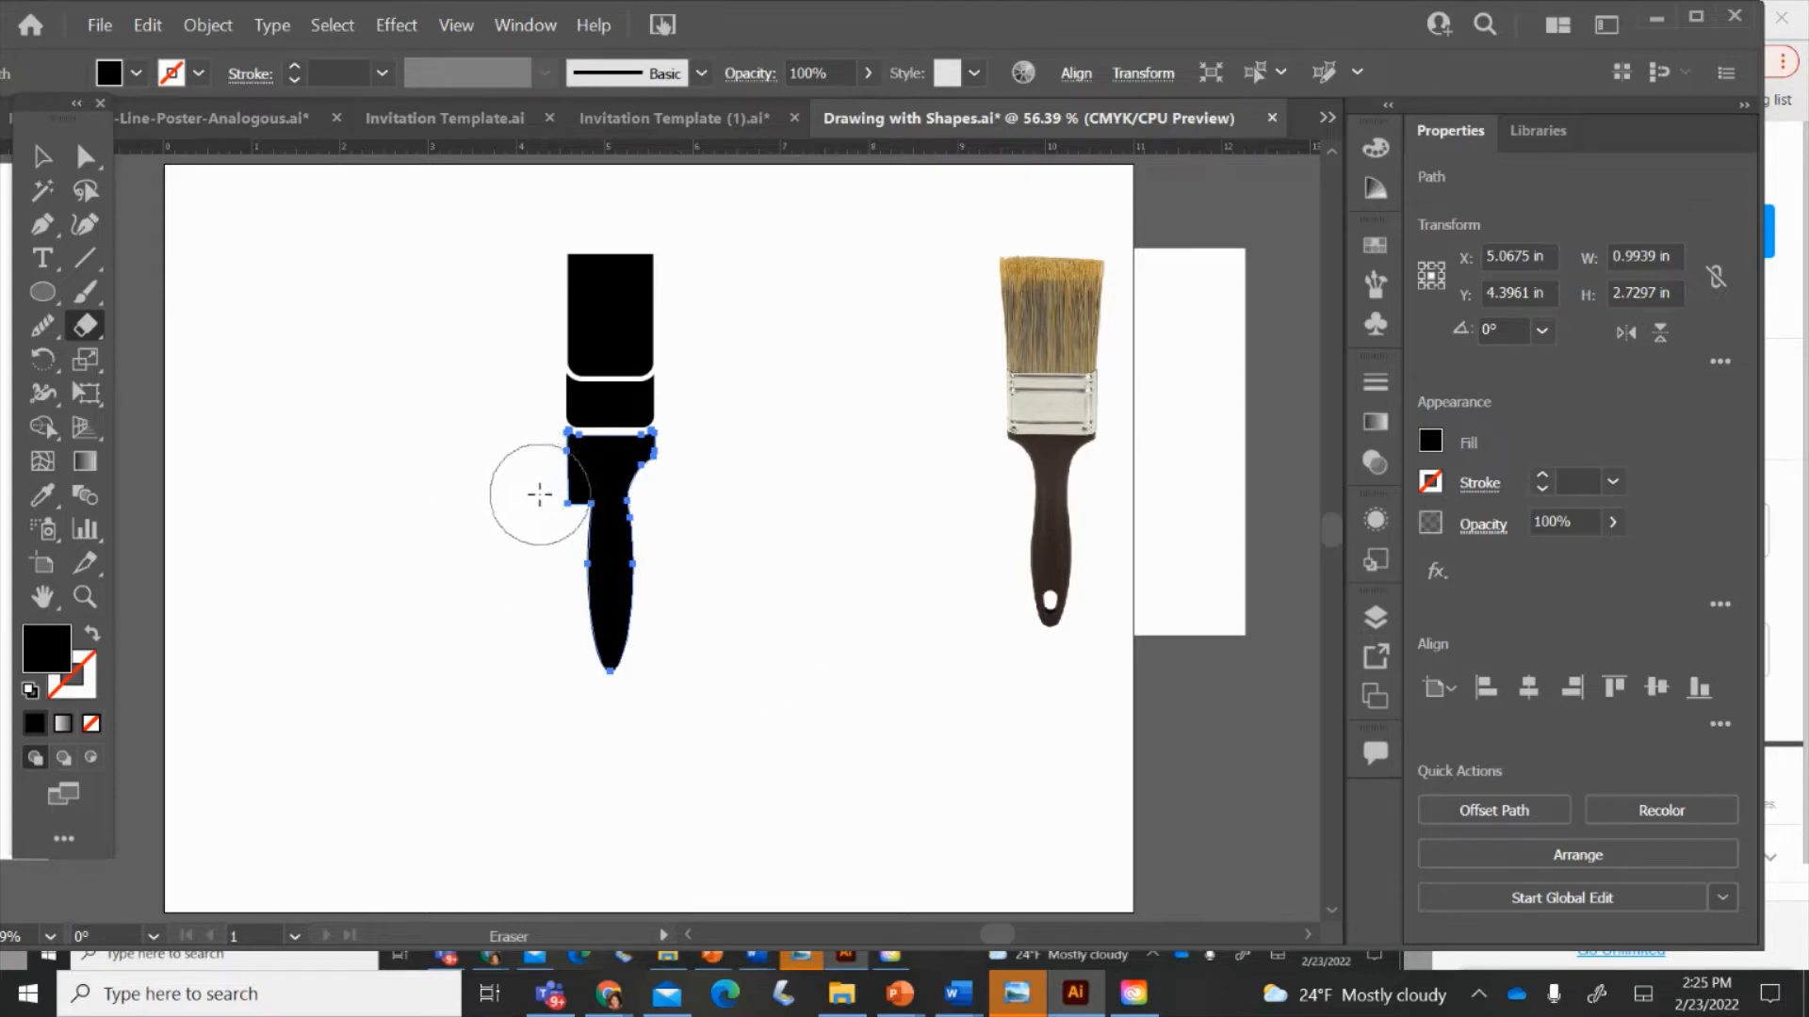
pyautogui.click(540, 493)
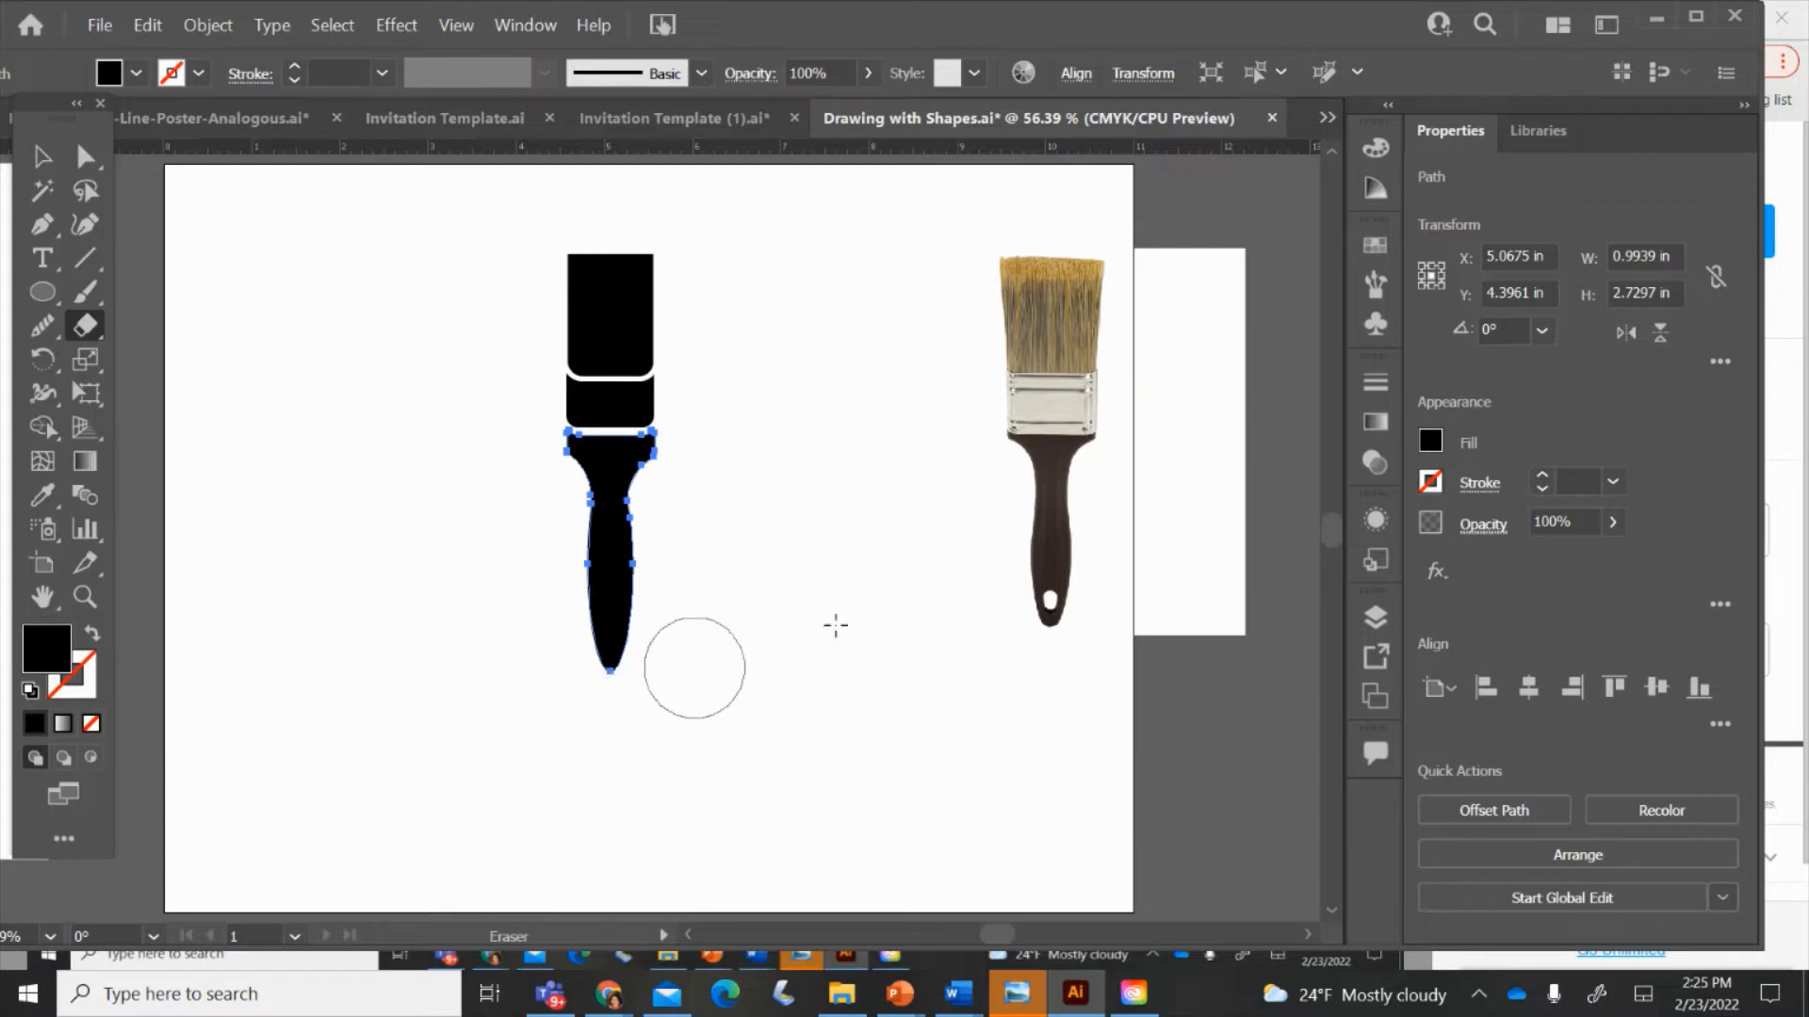
pyautogui.click(545, 498)
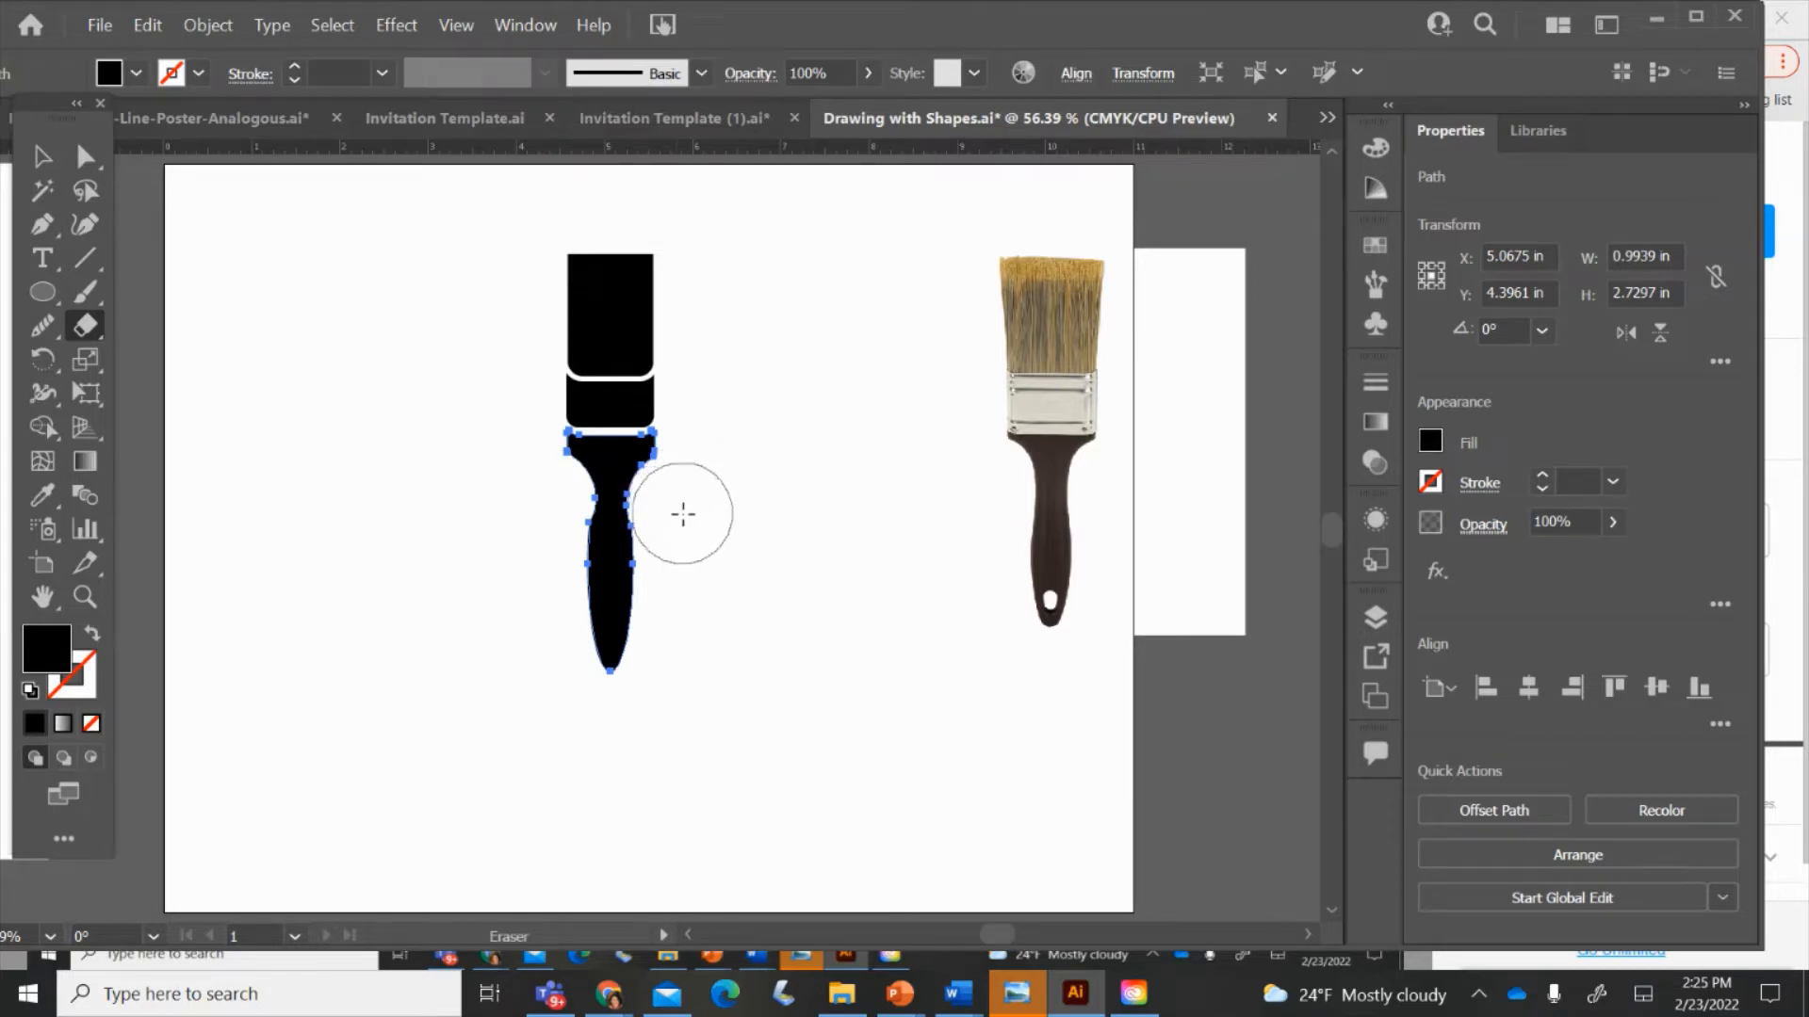
pyautogui.hotkey('ctrl', '+')
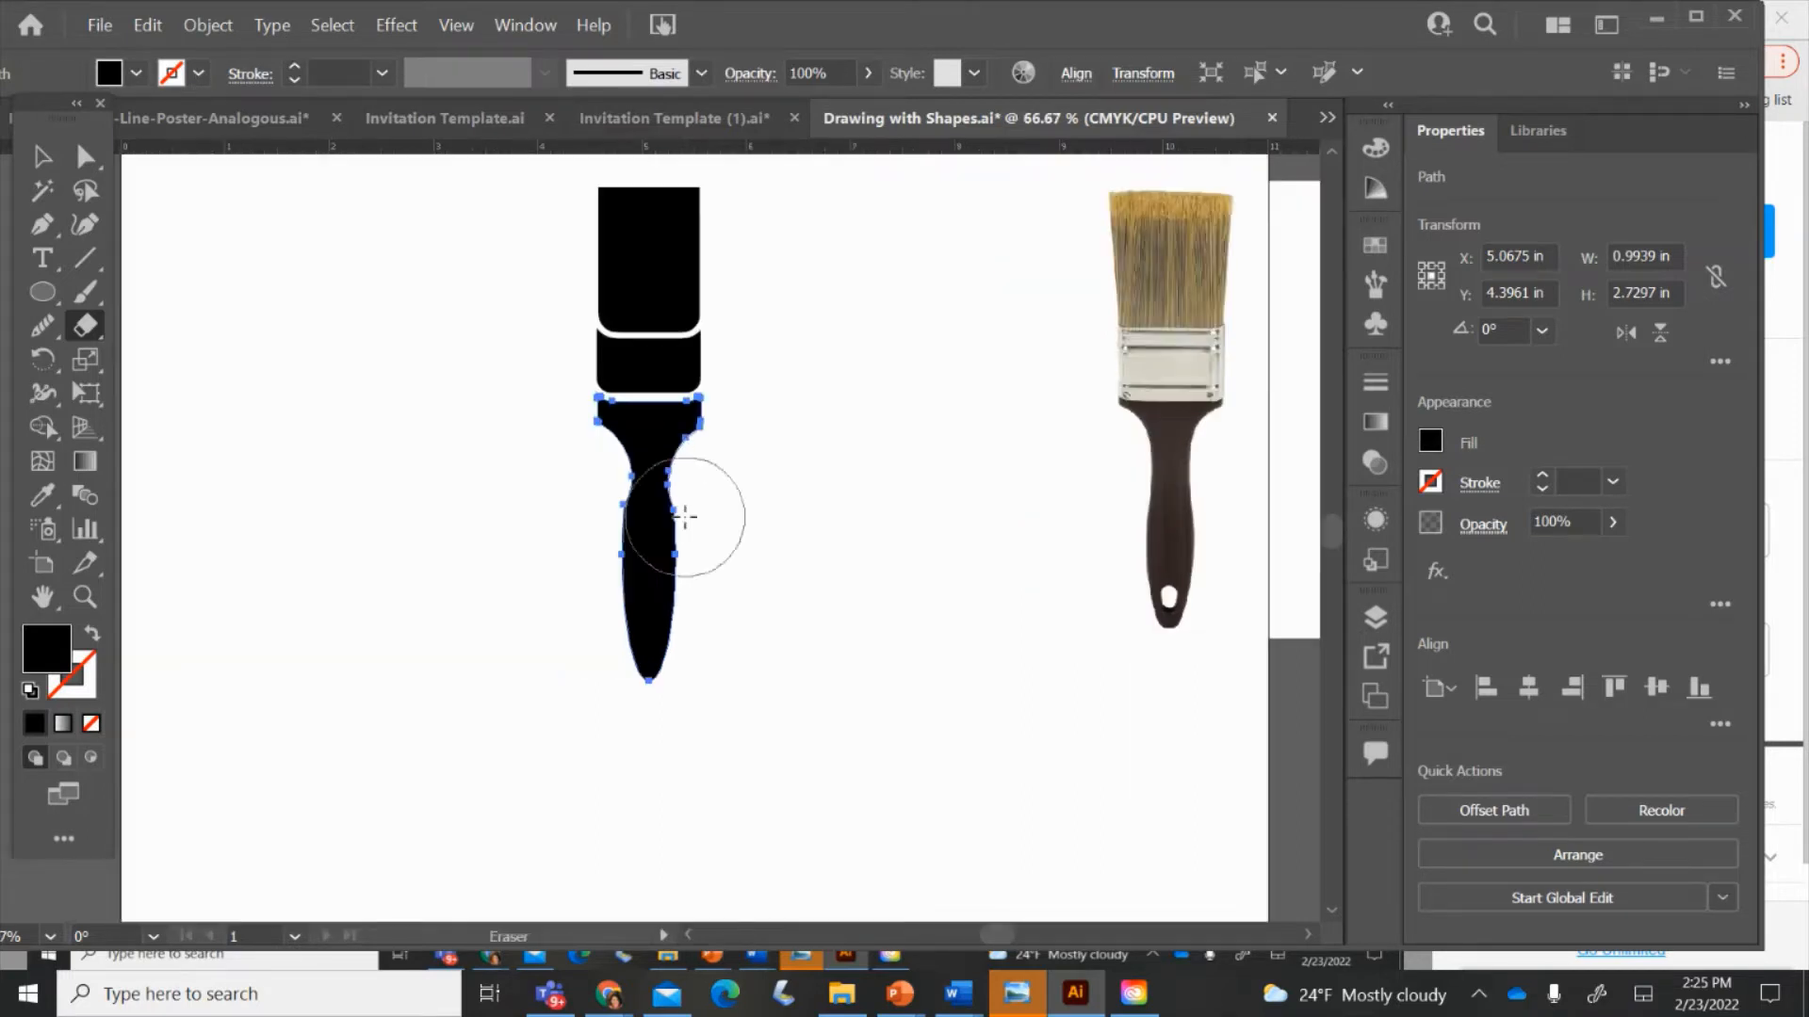
pyautogui.click(41, 156)
pyautogui.click(283, 390)
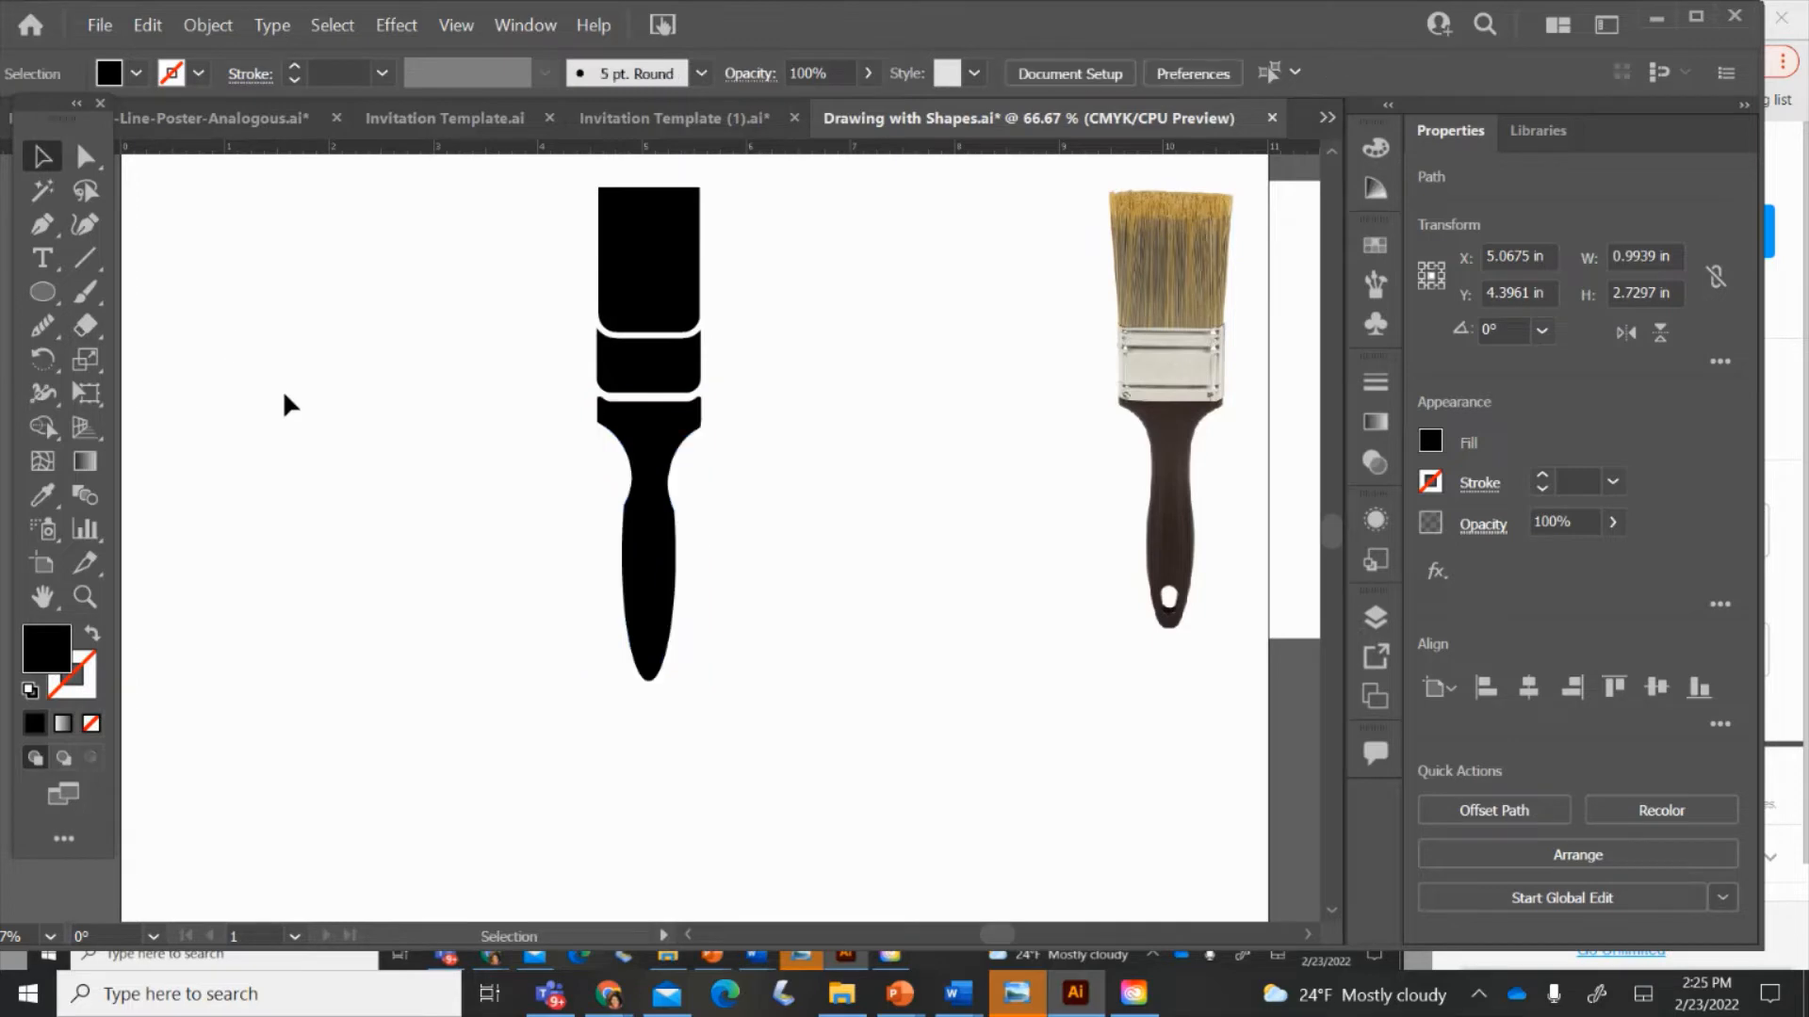
# - Try to even out both side edges of the handle with the Smooth tool
pyautogui.click(669, 532)
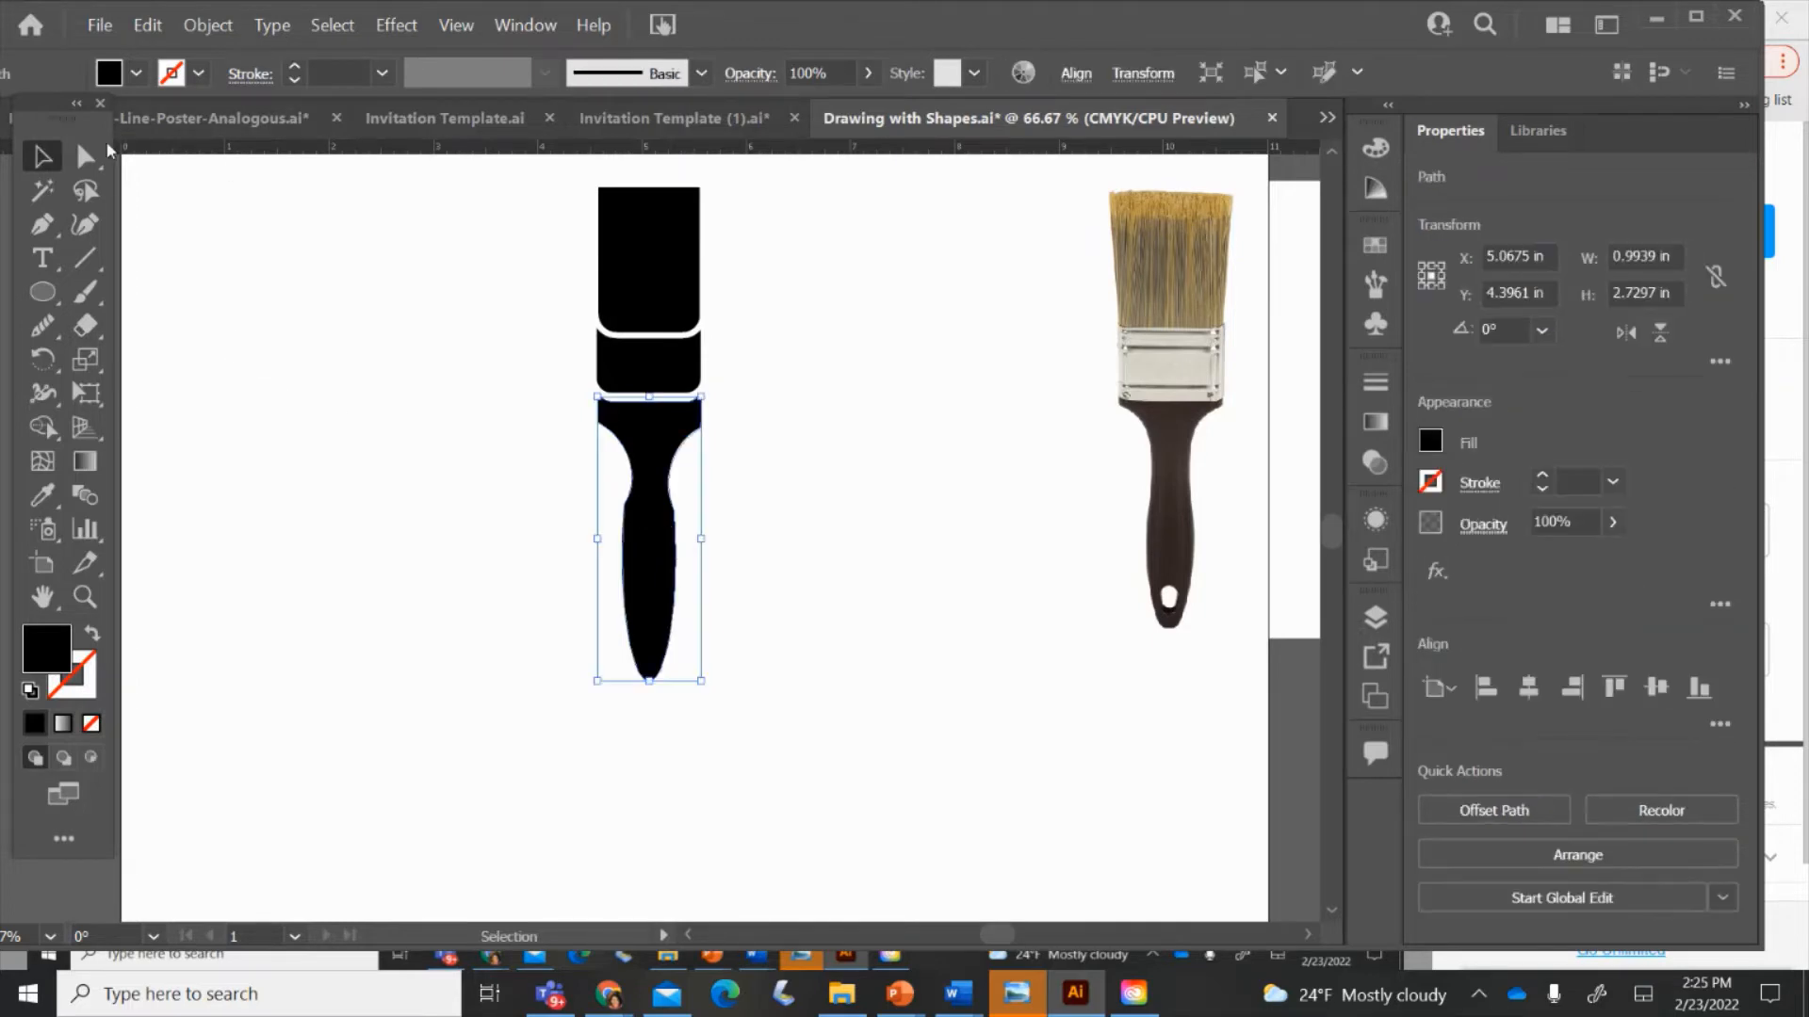
pyautogui.click(85, 156)
pyautogui.click(43, 327)
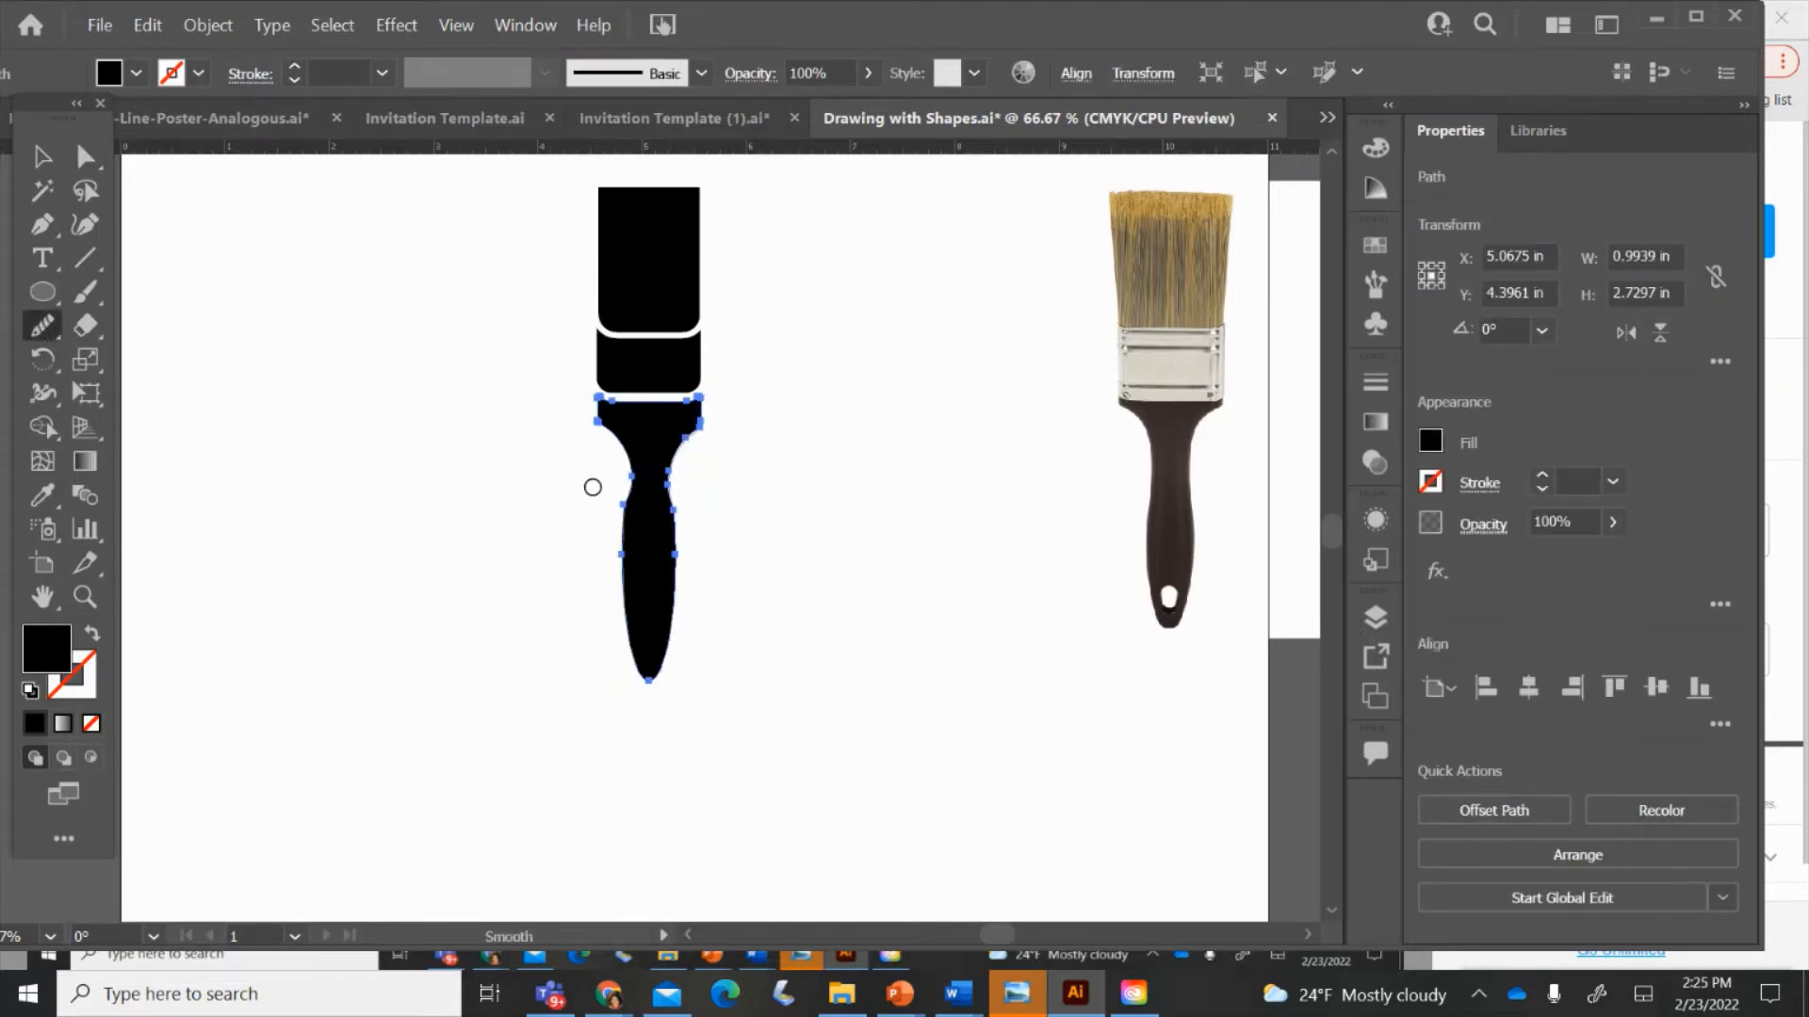
pyautogui.moveTo(625, 513)
pyautogui.mouseDown()
pyautogui.moveTo(669, 504)
pyautogui.moveTo(665, 598)
pyautogui.mouseUp()
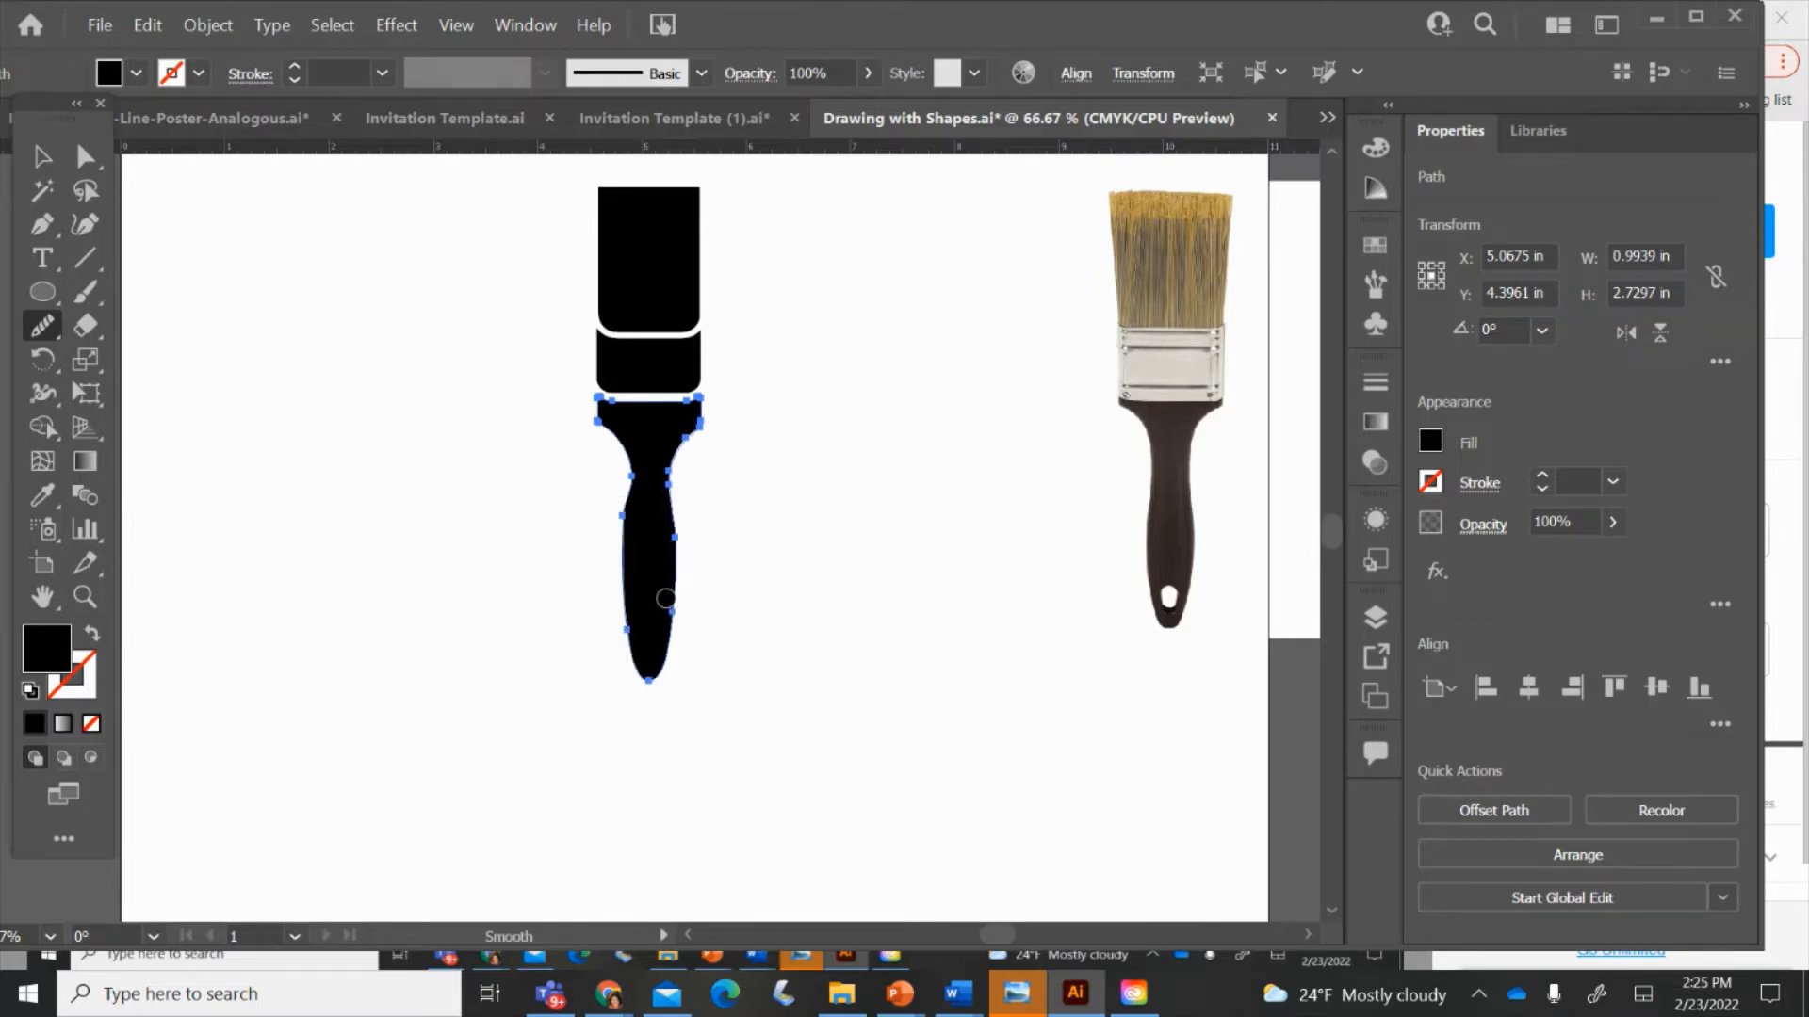
pyautogui.moveTo(674, 483); pyautogui.dragTo(683, 580)
pyautogui.moveTo(679, 543); pyautogui.dragTo(659, 484)
# - Try to nudge the anchor point on the handle's right edge slightly upward with the Direct Selection tool
pyautogui.press('a')
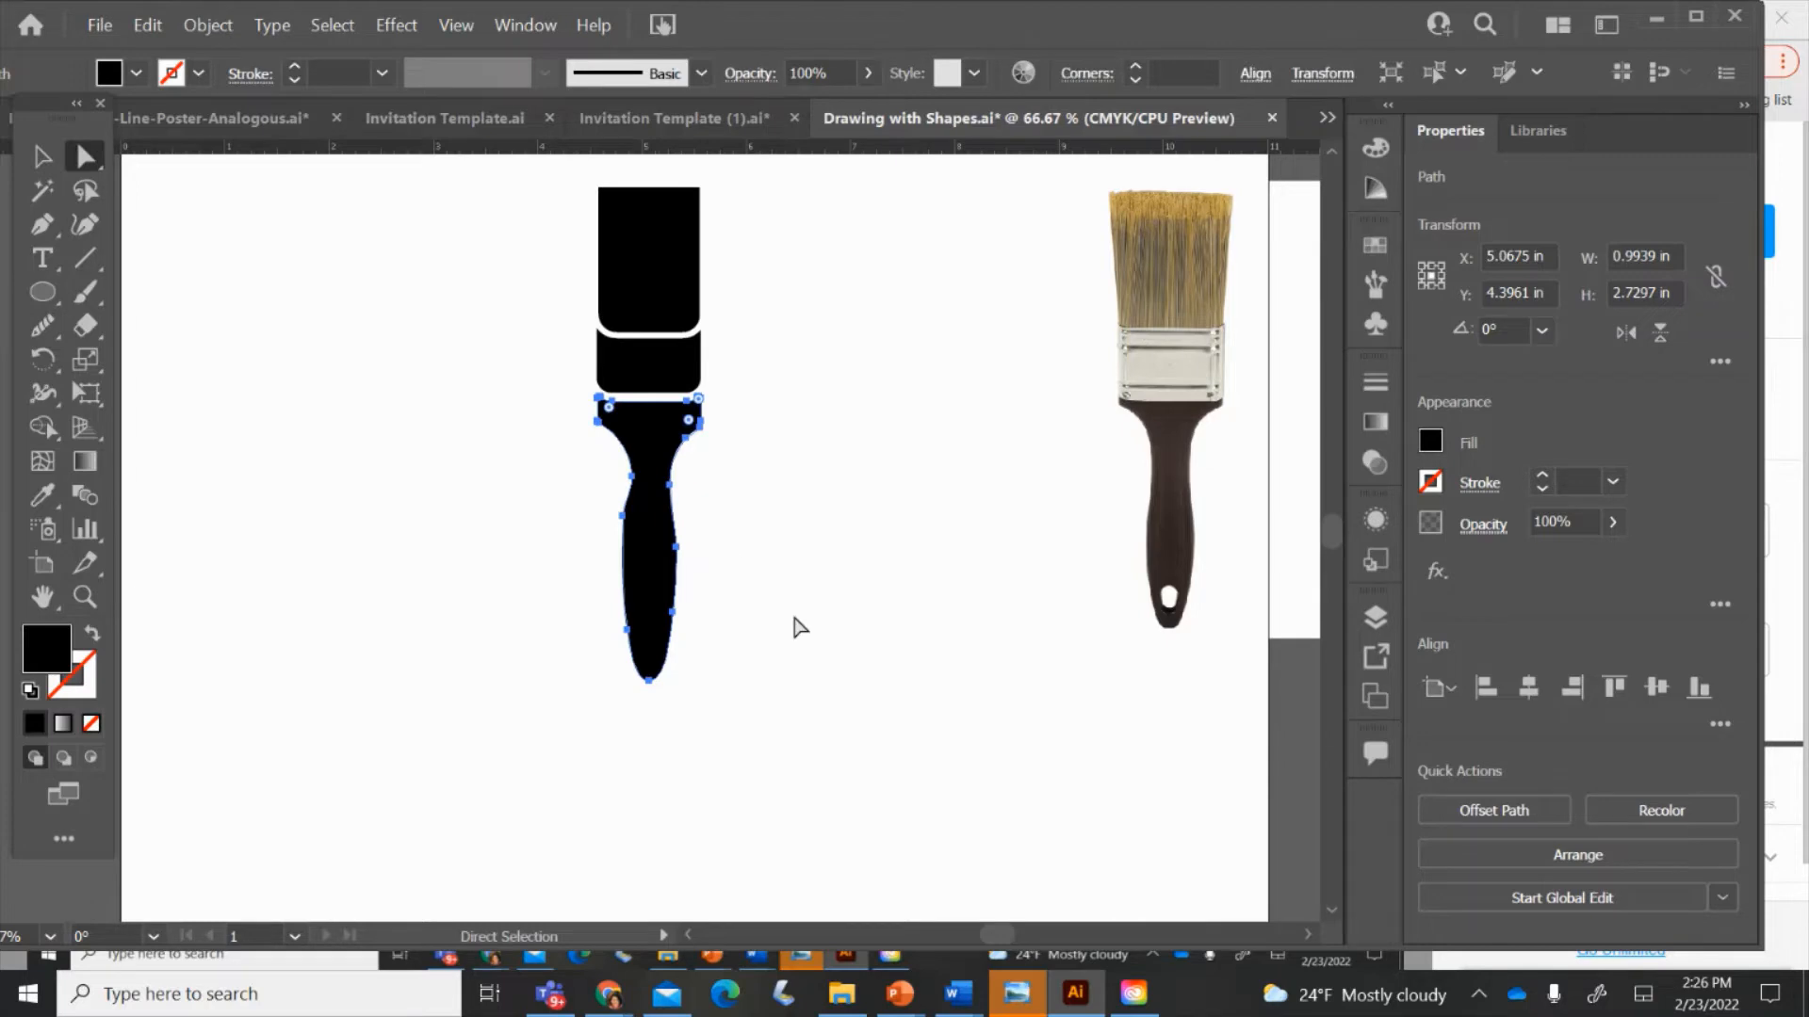
pyautogui.click(675, 546)
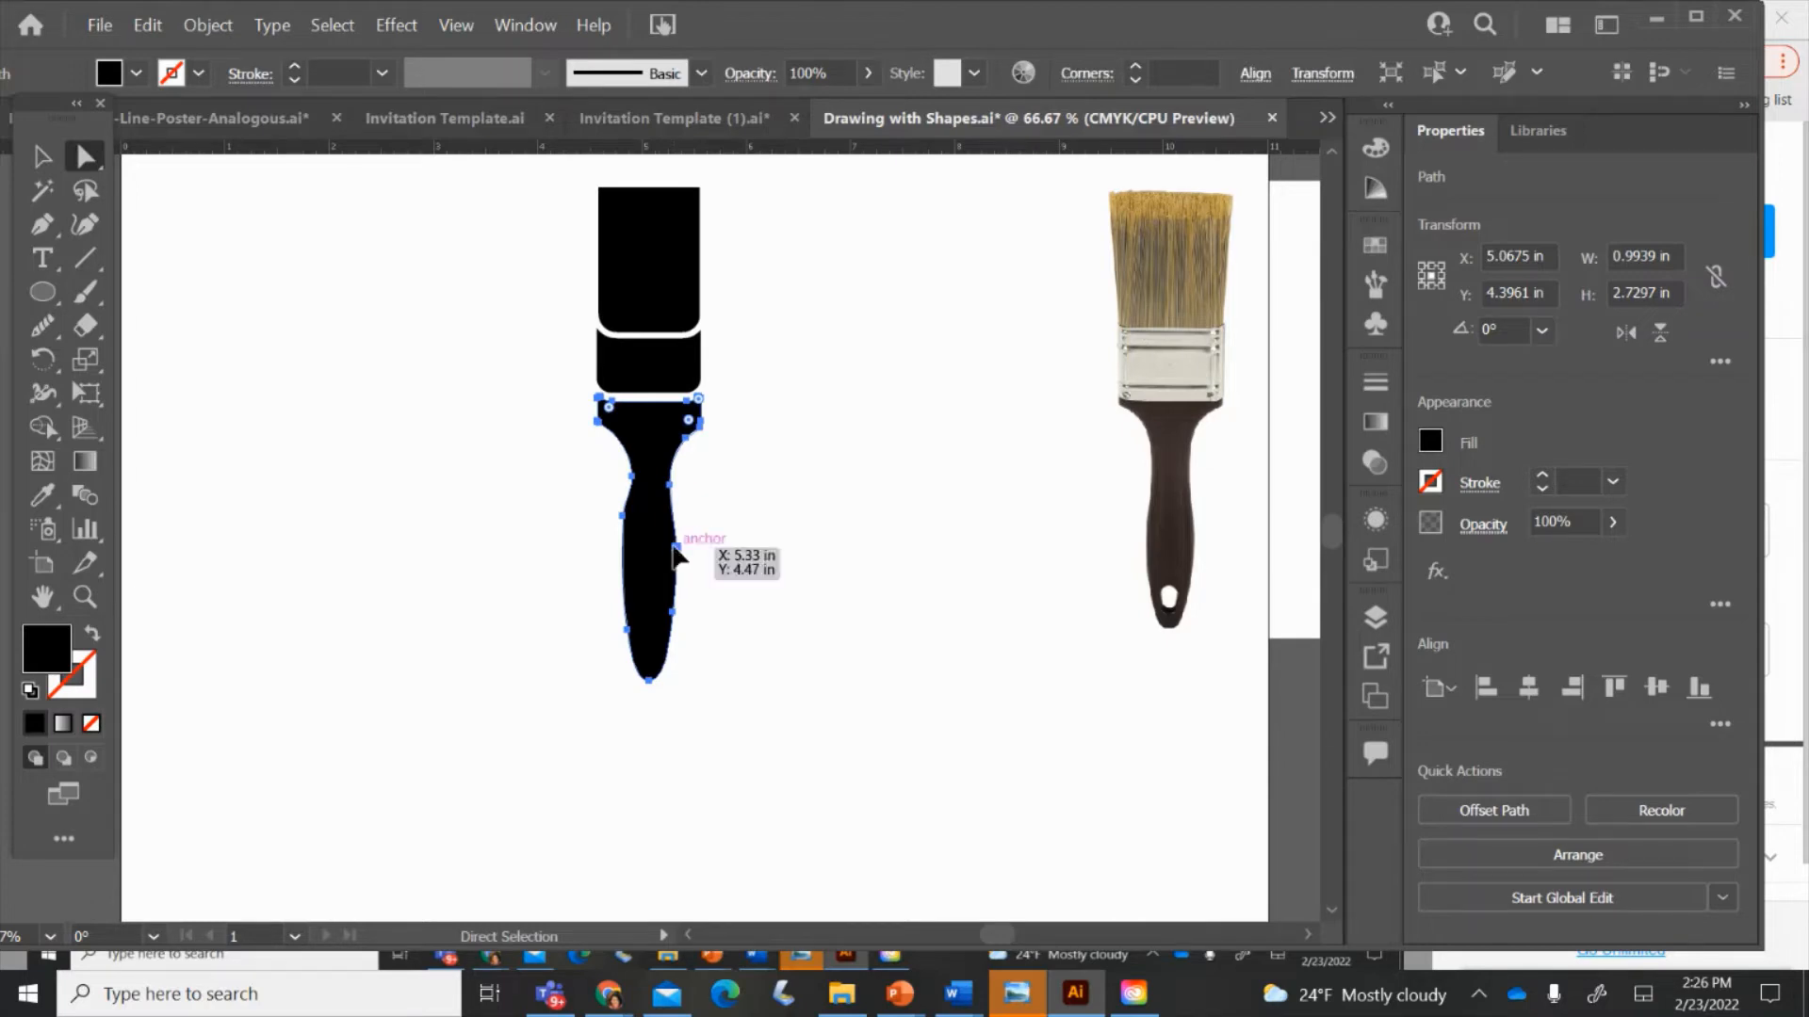
pyautogui.moveTo(674, 547); pyautogui.dragTo(677, 534)
pyautogui.click(751, 547)
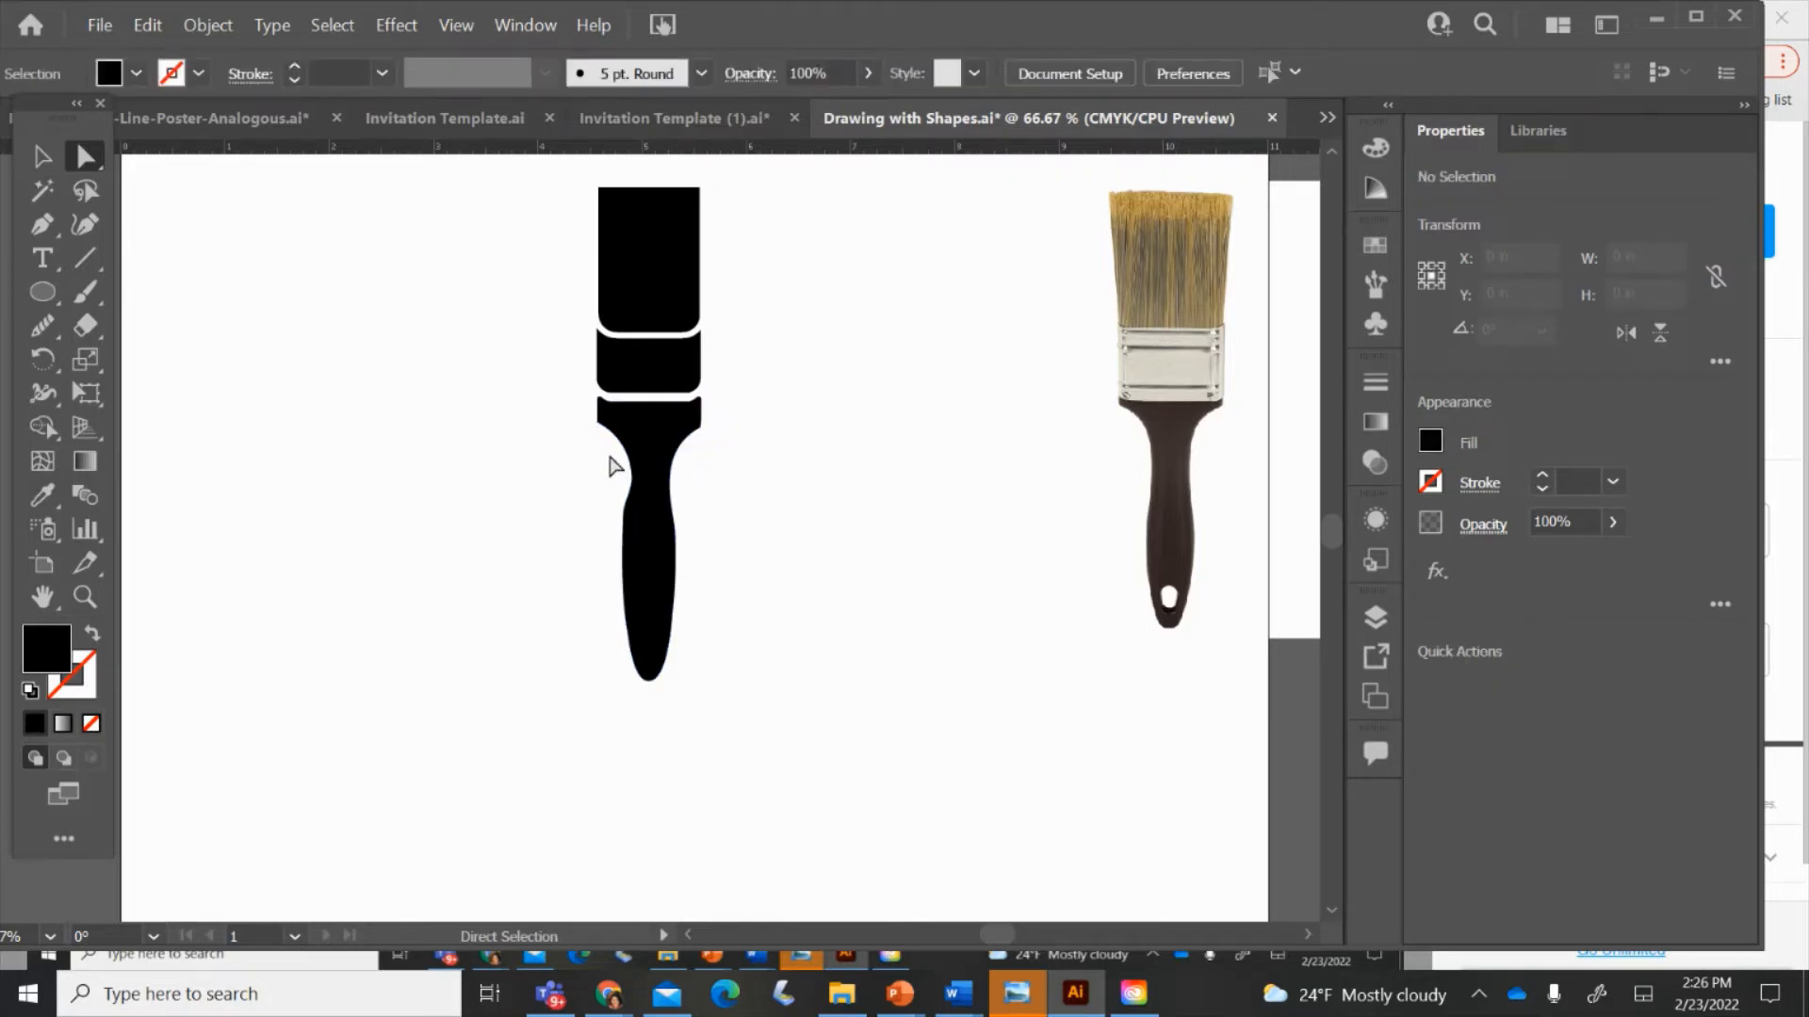
# - Undo the anchor, smoothing and eraser edits on the handle, back to the merged shape with square collar corners
pyautogui.click(642, 485)
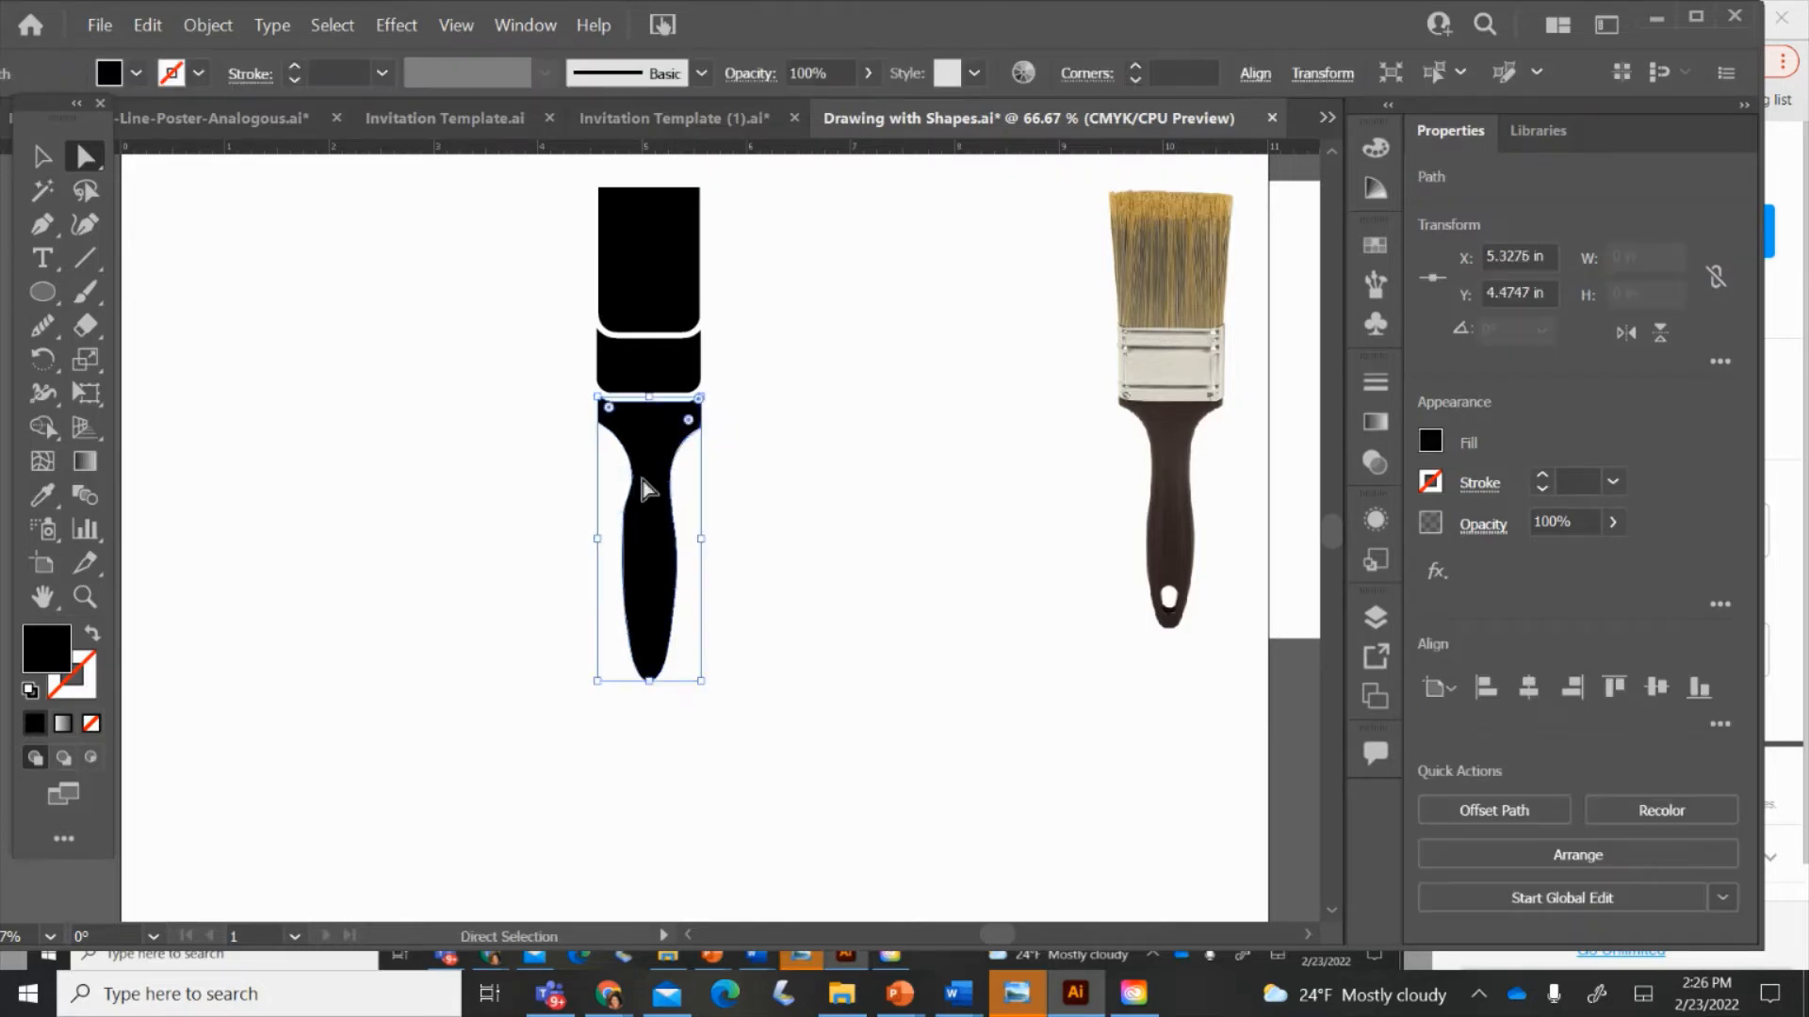
pyautogui.hotkey('ctrl', 'z')
pyautogui.hotkey('ctrl', 'z')
pyautogui.hotkey('ctrl', 'z')
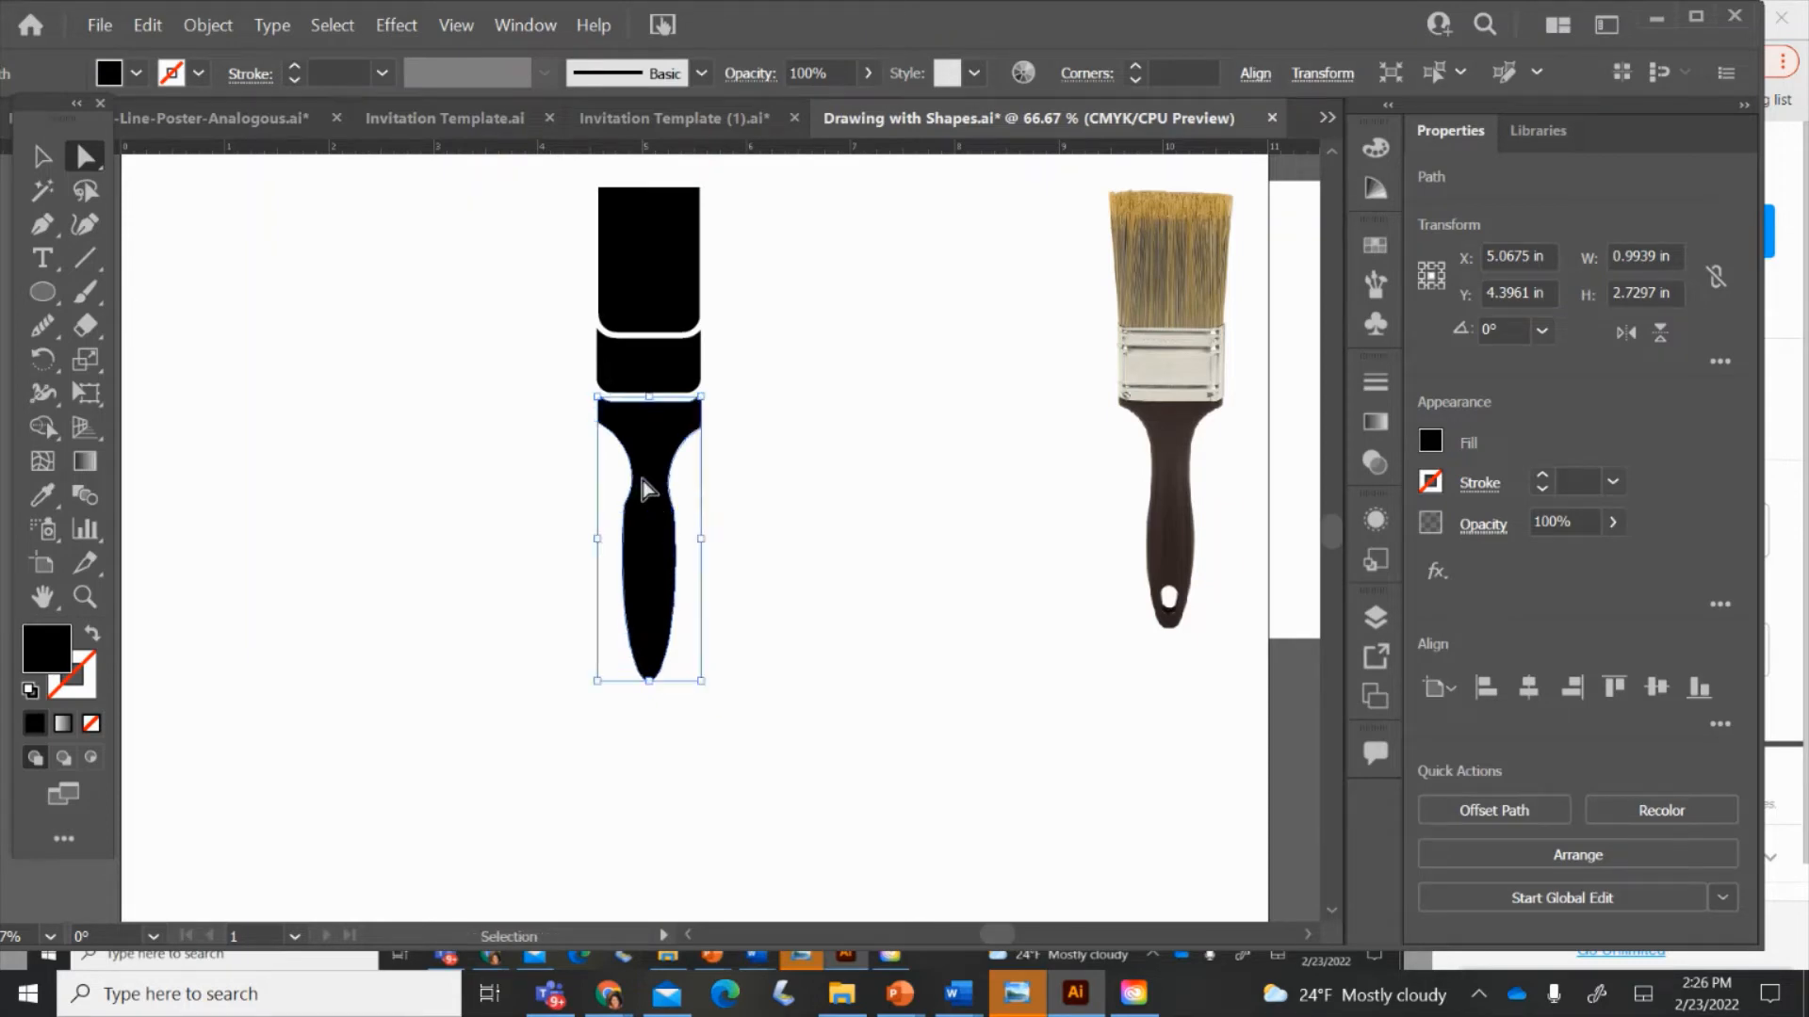
pyautogui.hotkey('ctrl', 'z')
pyautogui.hotkey('ctrl', 'z')
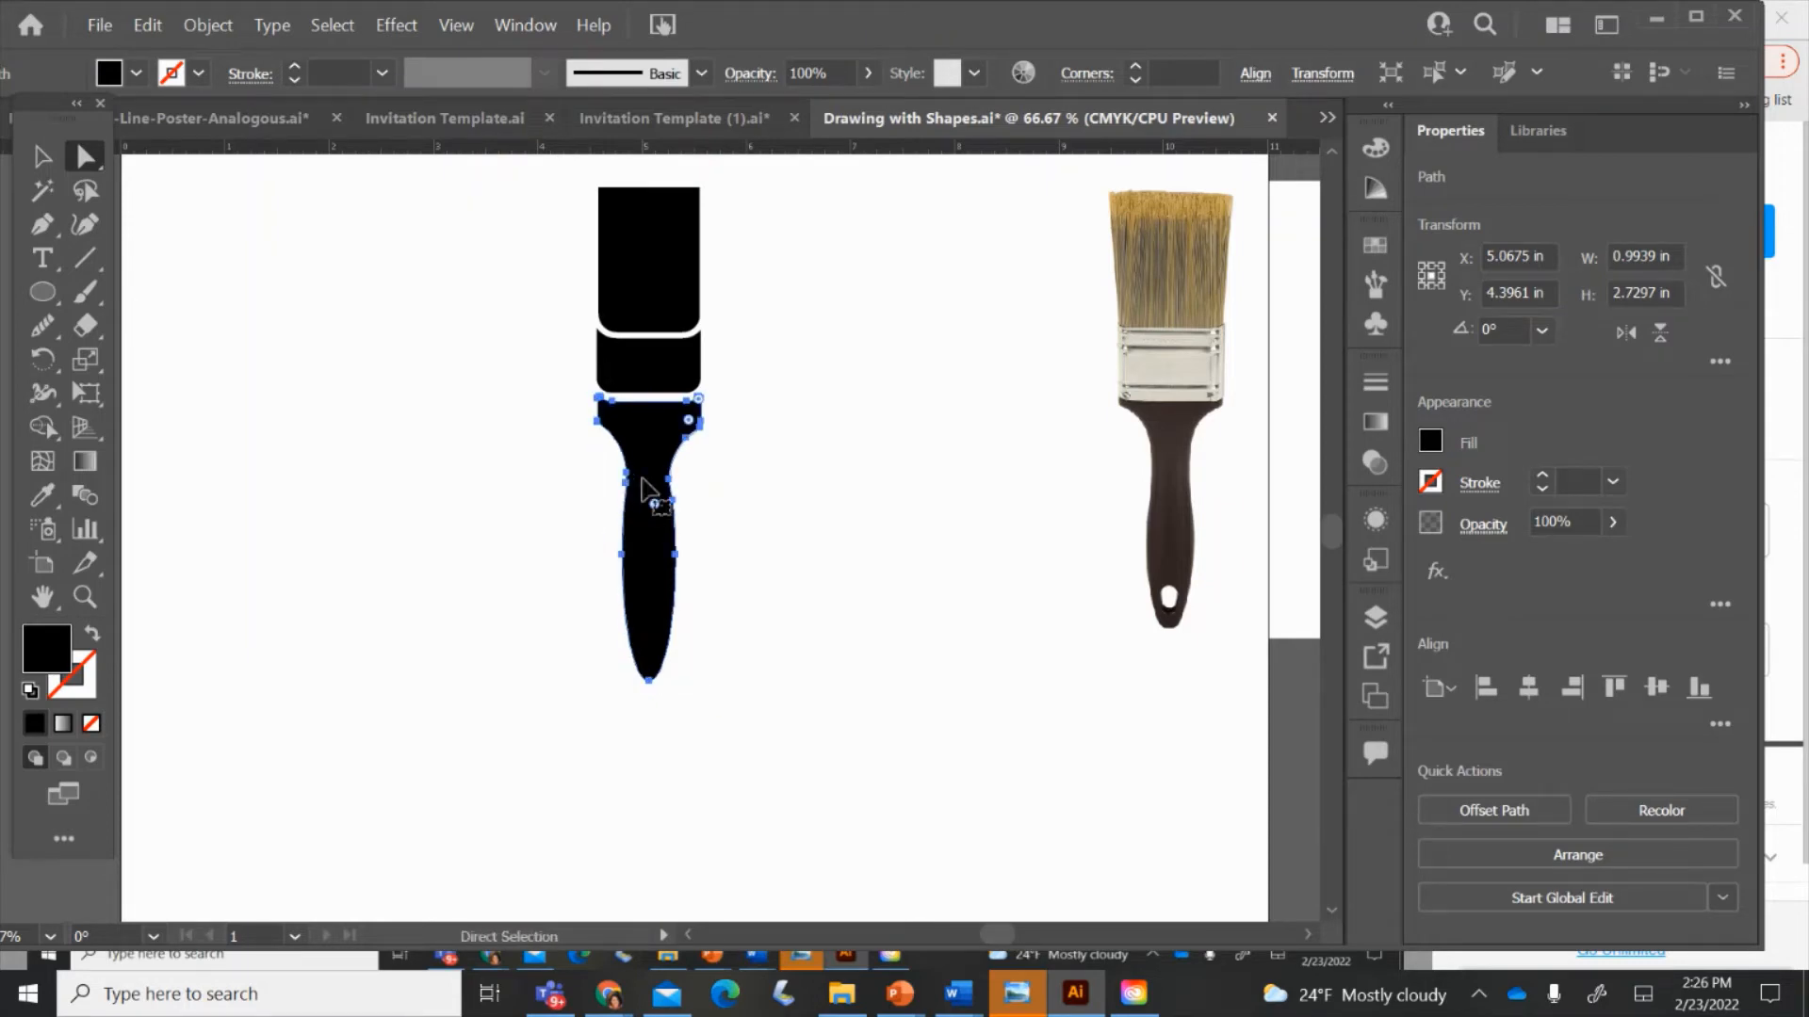
pyautogui.hotkey('ctrl', 'z')
pyautogui.hotkey('ctrl', 'z')
pyautogui.click(782, 499)
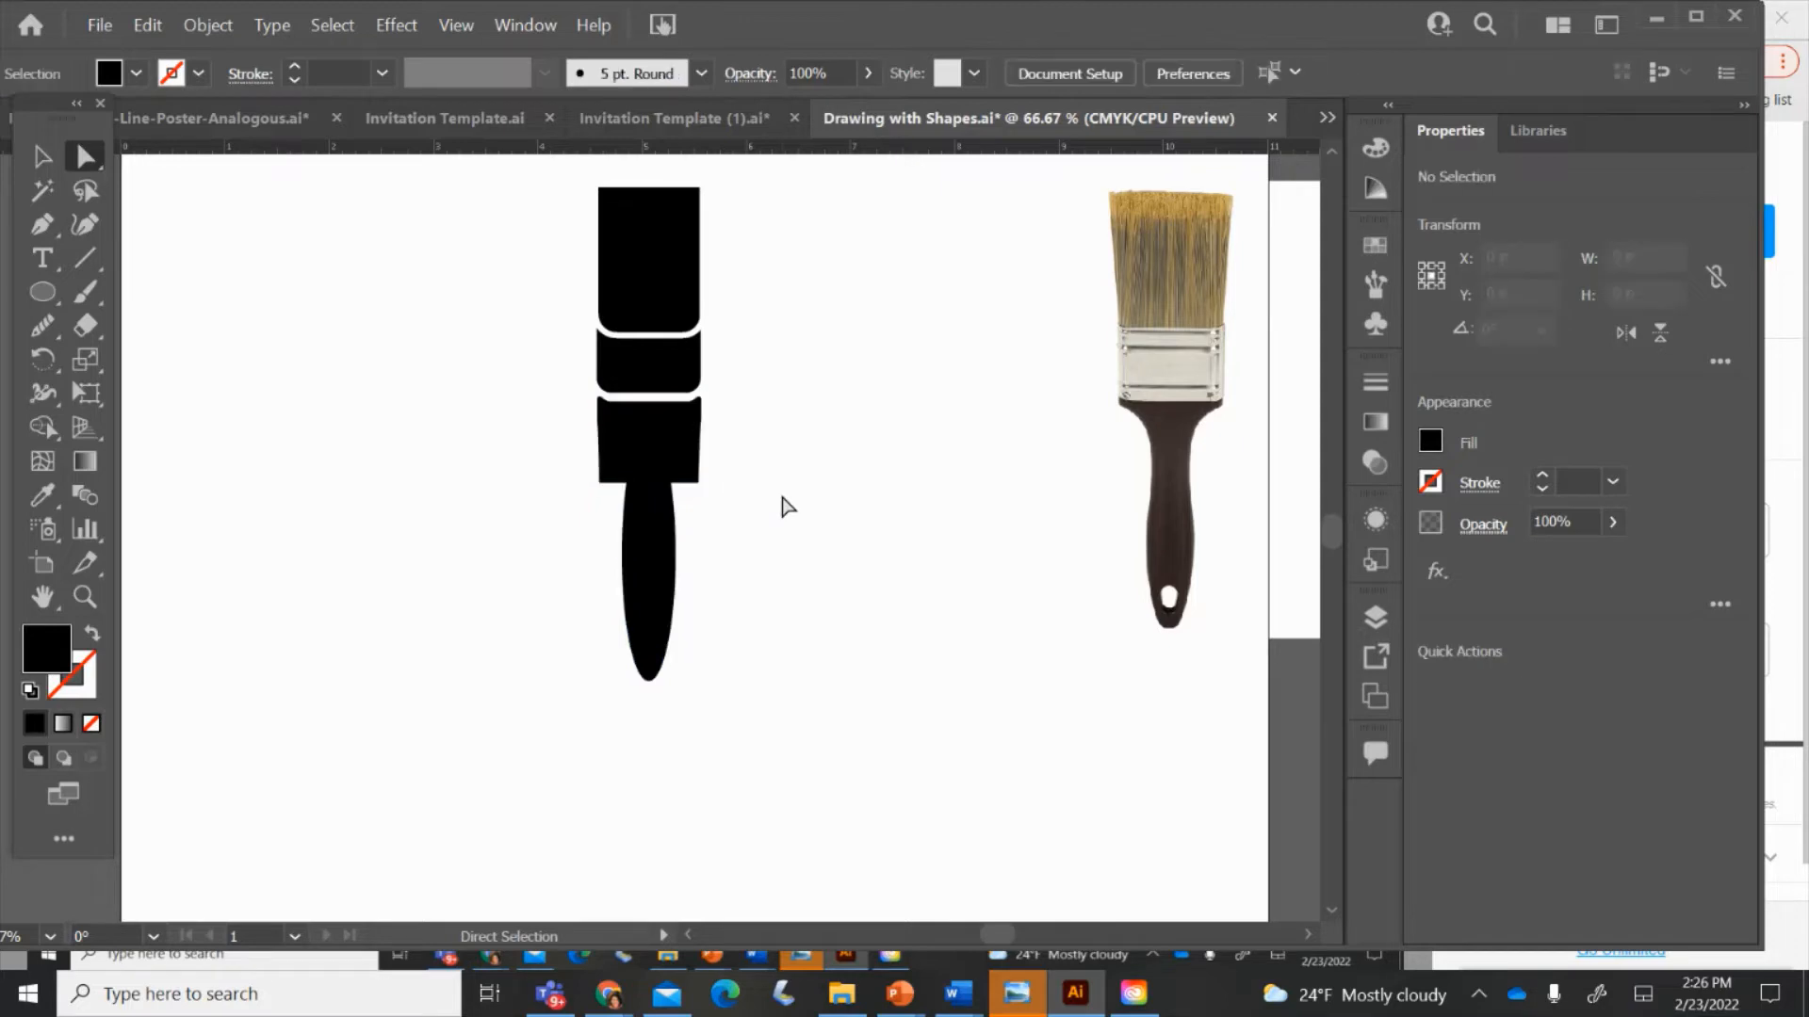
# - Draw a circle about 1.40 in wide just right of the collar and fill it with green
pyautogui.click(53, 302)
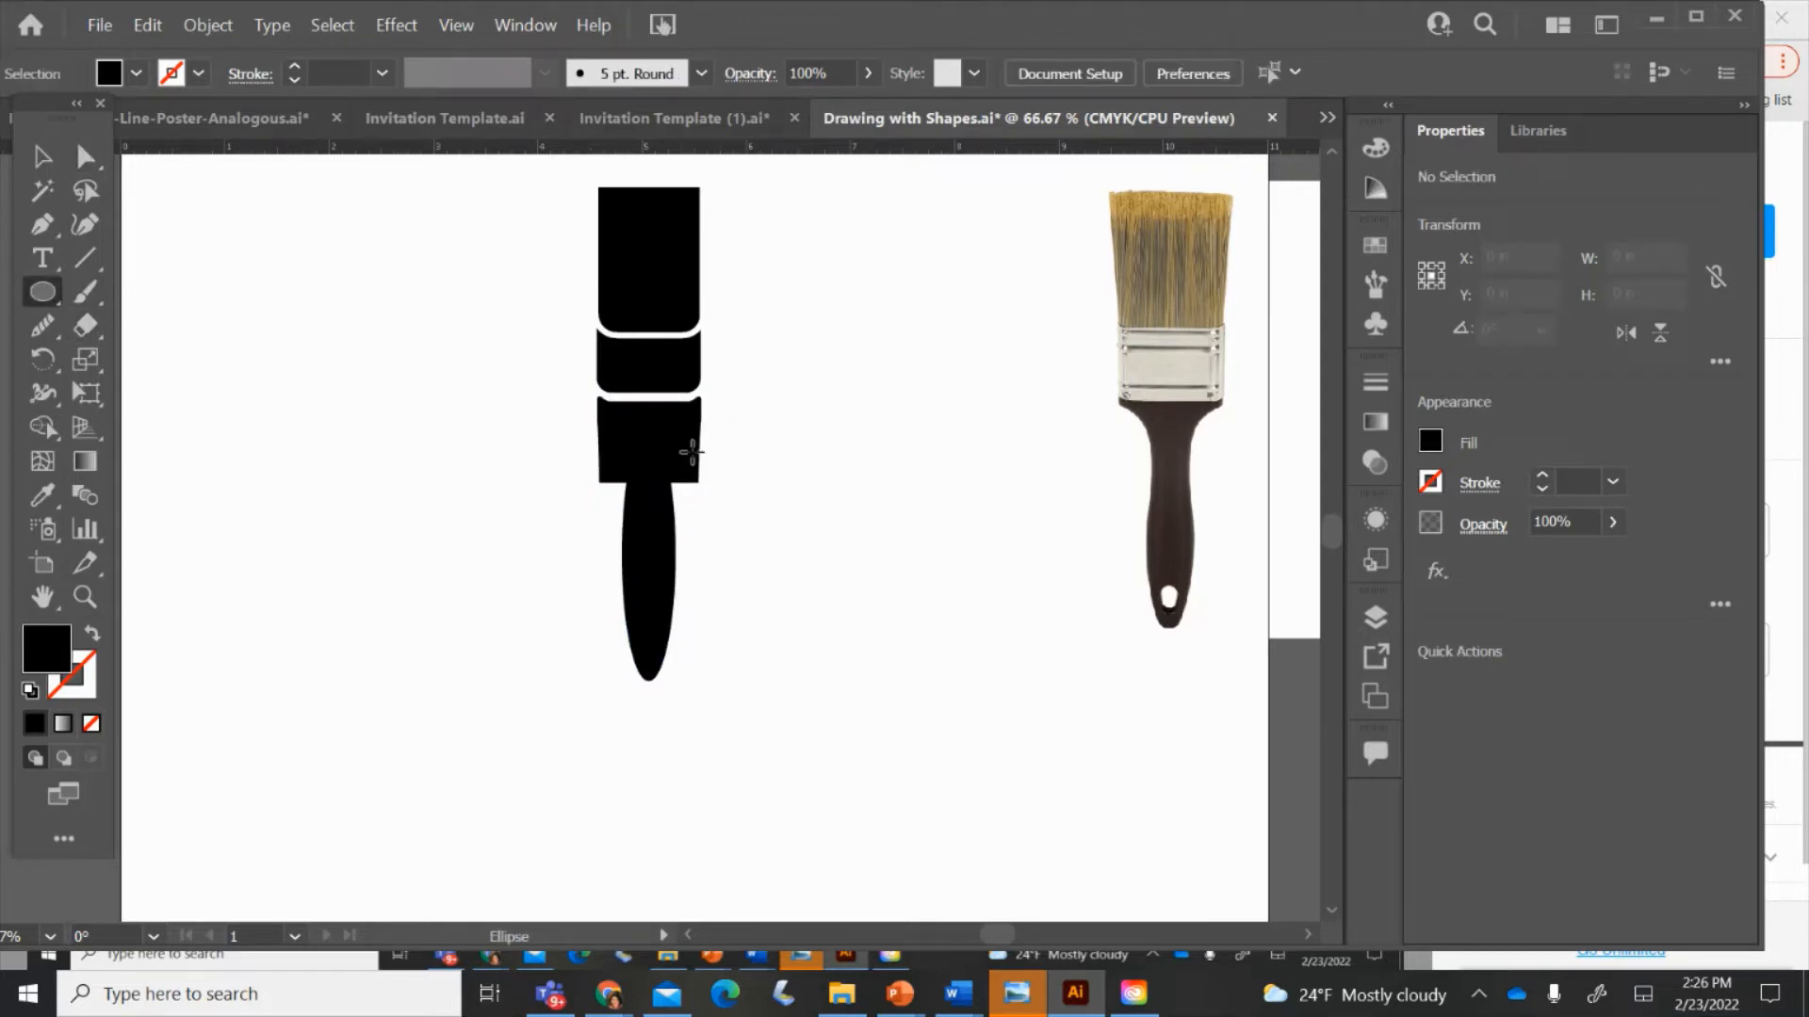
pyautogui.moveTo(704, 439); pyautogui.dragTo(849, 555)
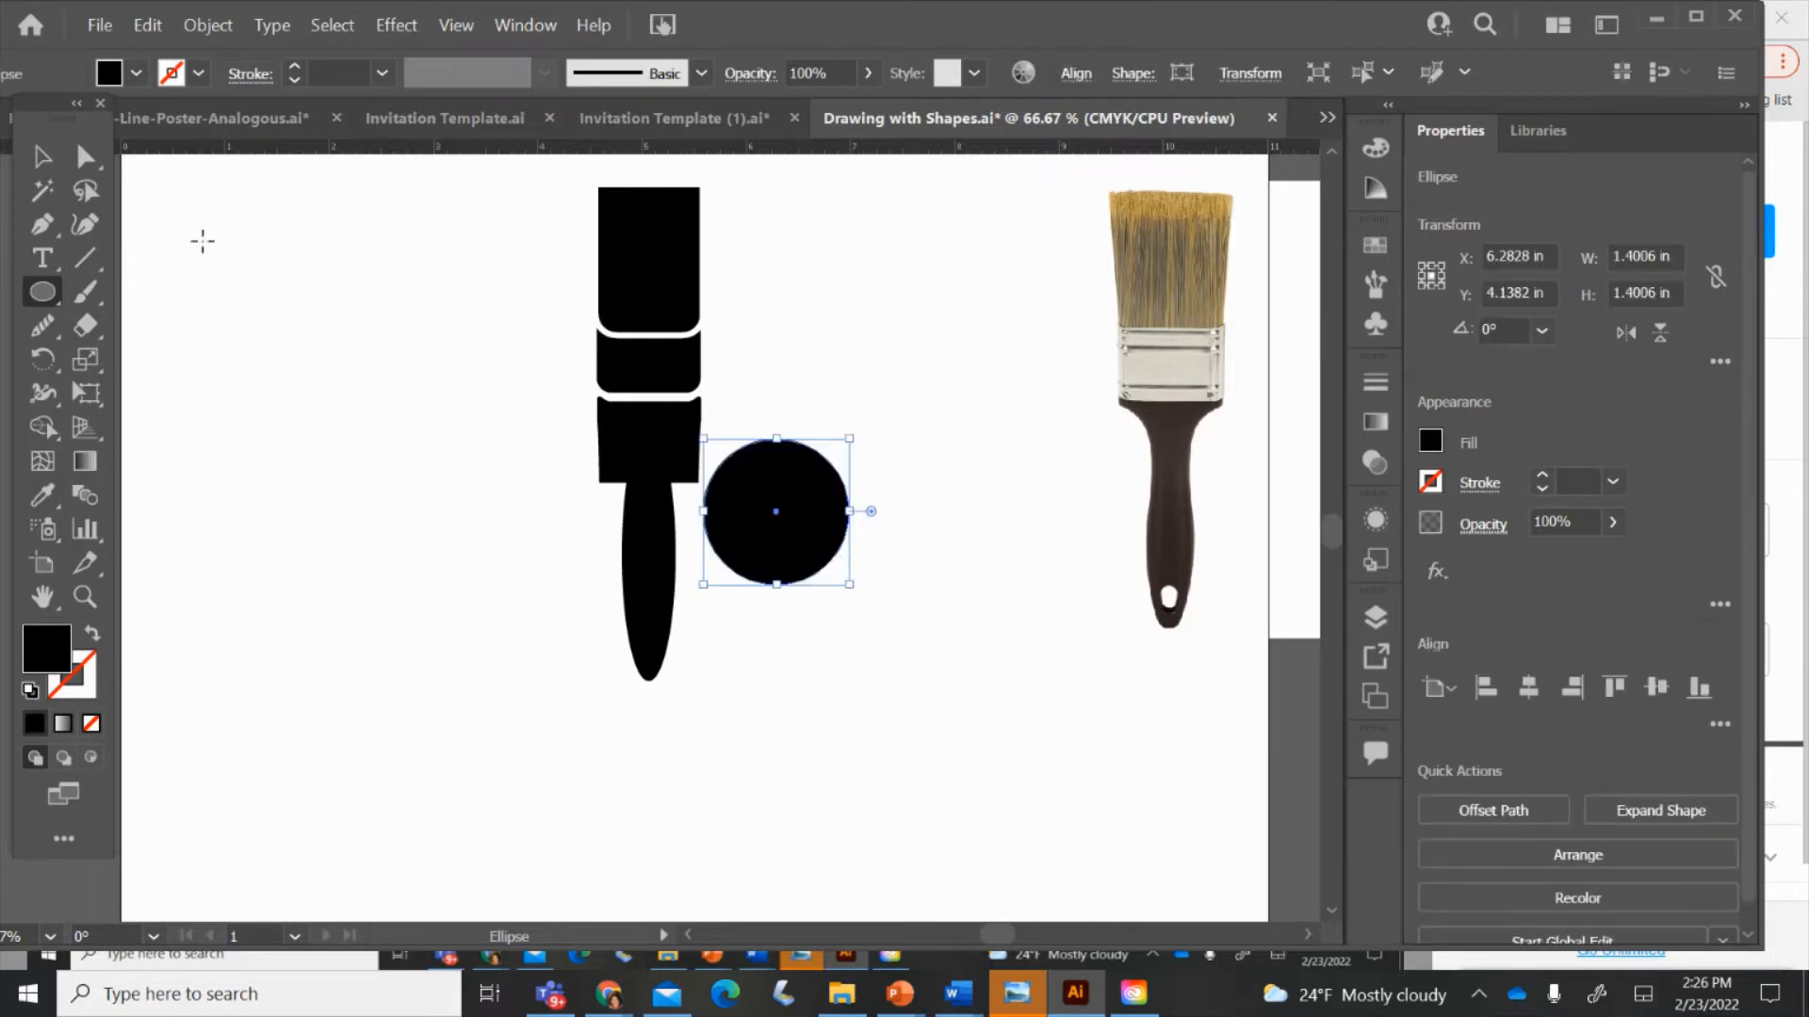
pyautogui.click(136, 73)
pyautogui.click(138, 119)
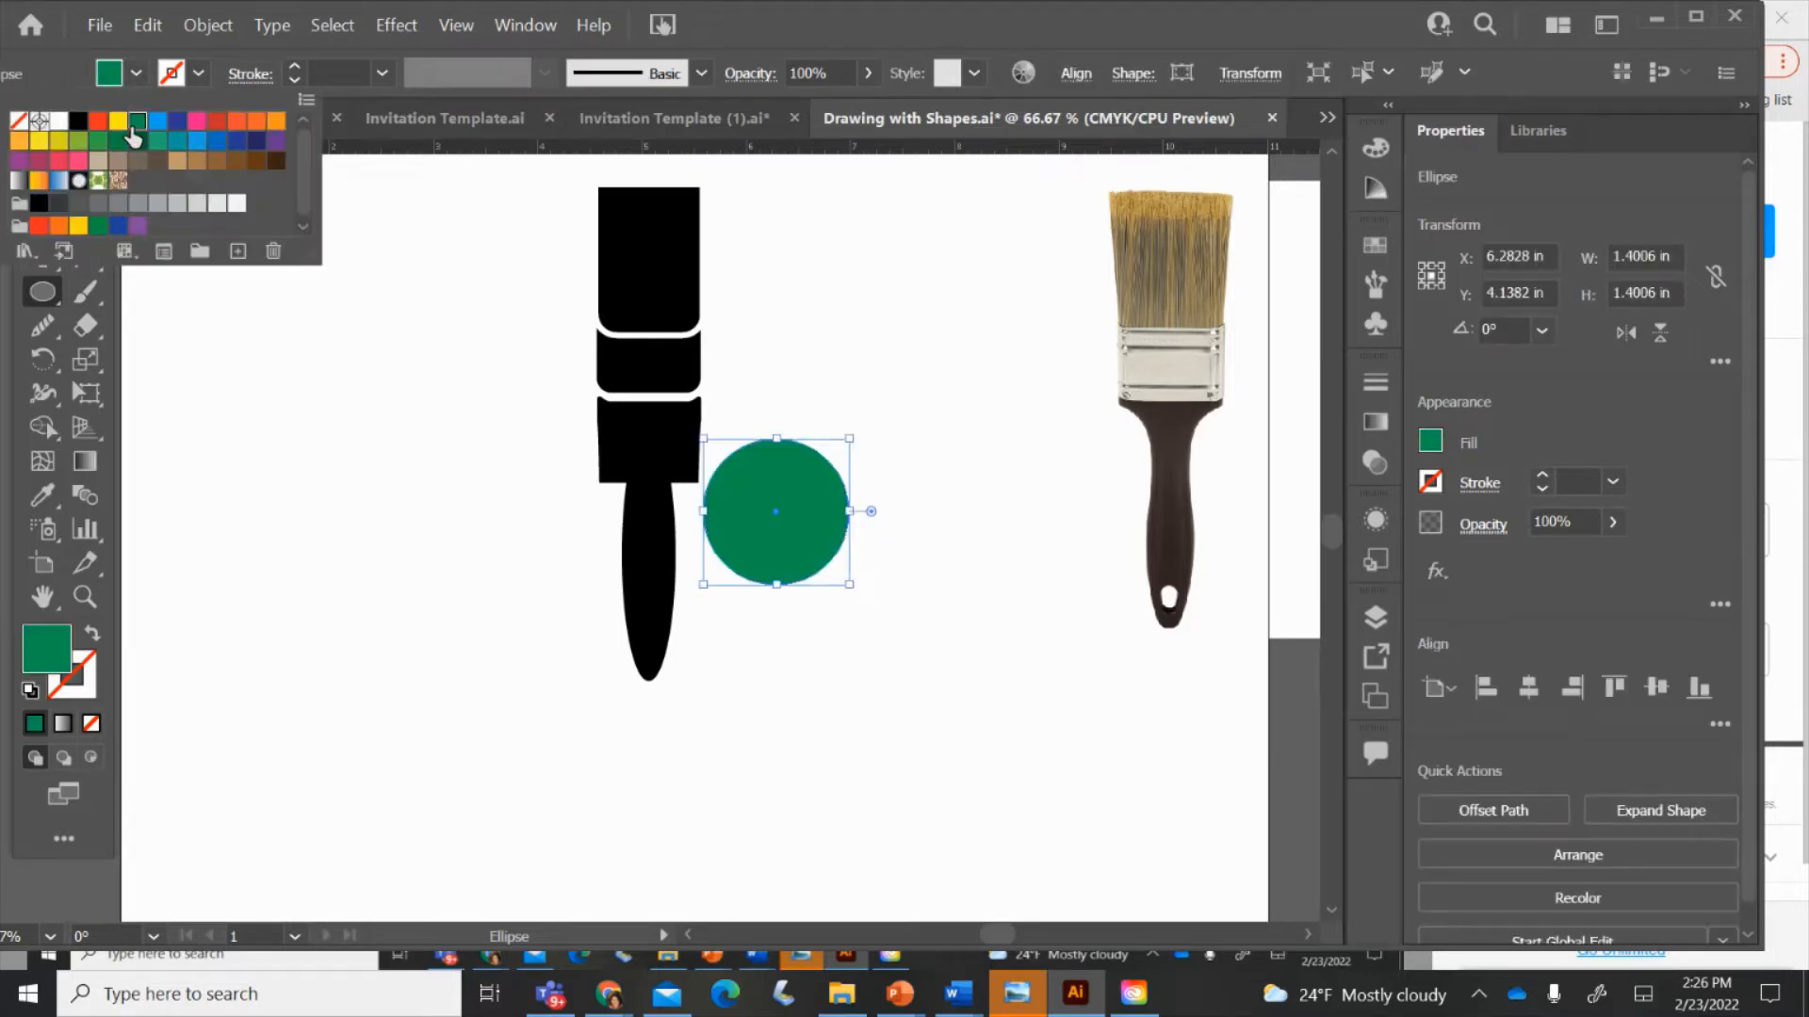
pyautogui.click(764, 34)
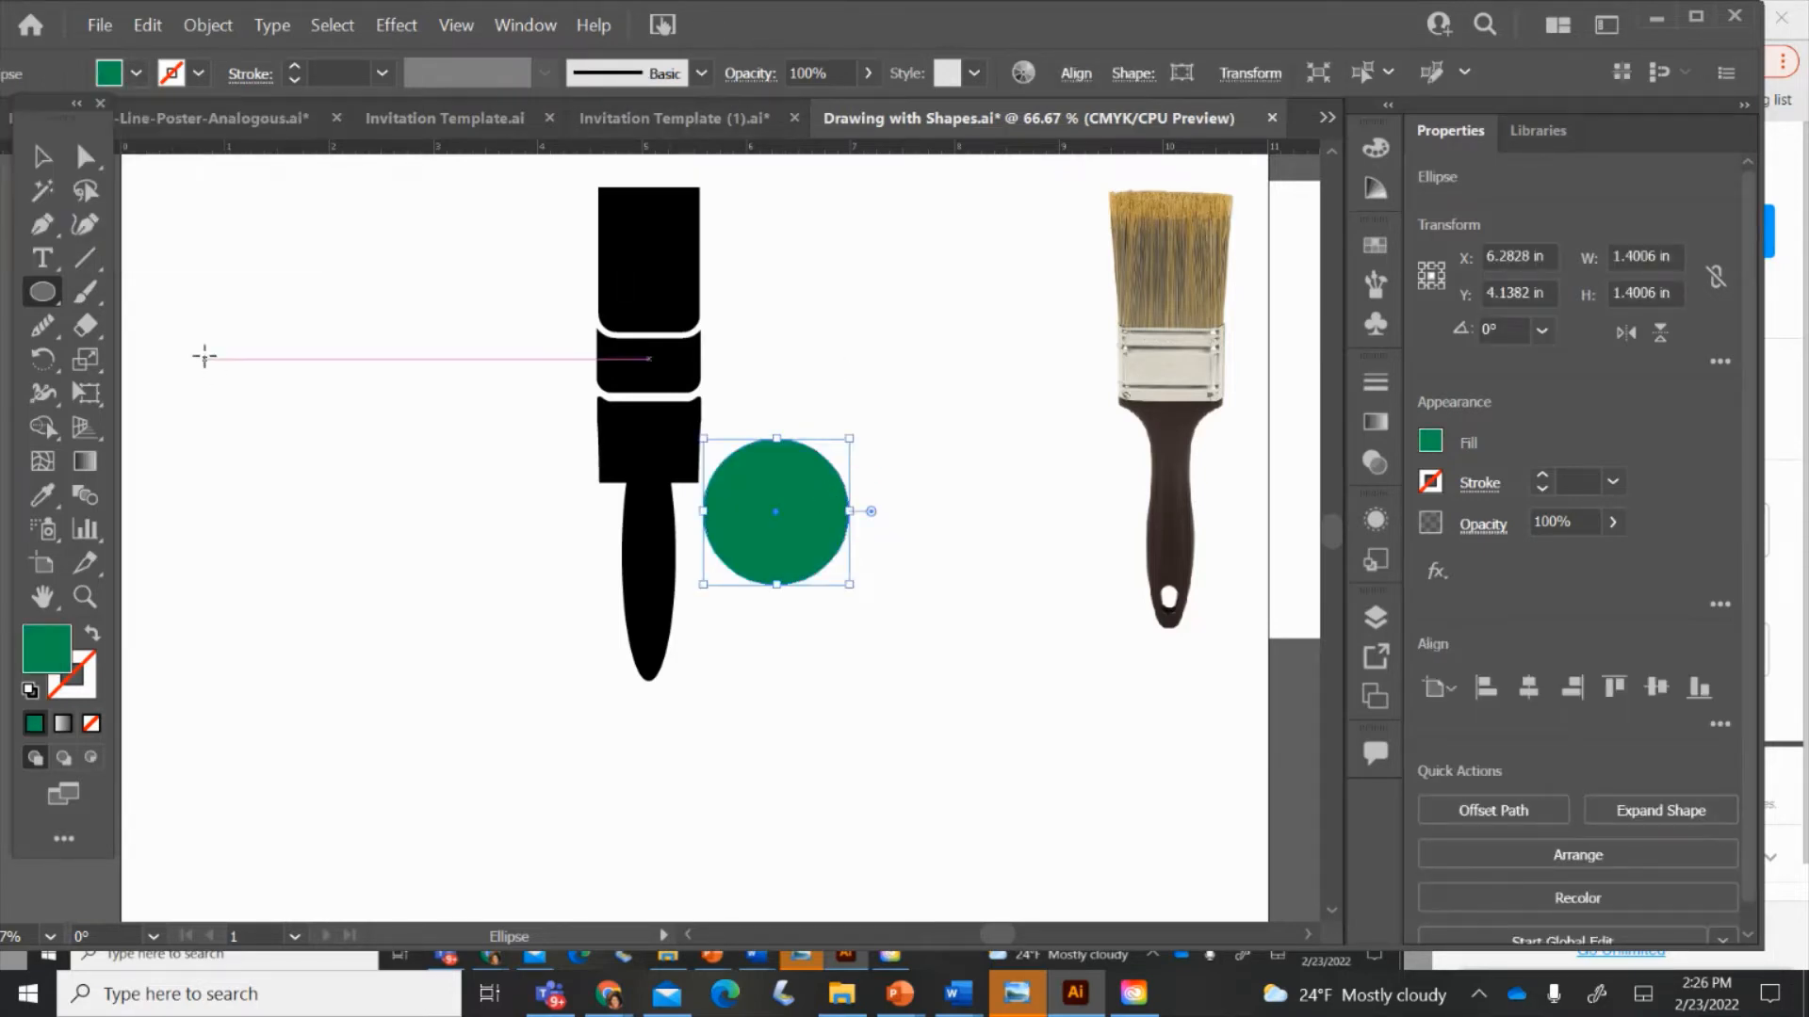
# - Place the green circle over the collar's lower right corner and duplicate it level onto the lower left corner, at about X 4.18 in
pyautogui.click(41, 155)
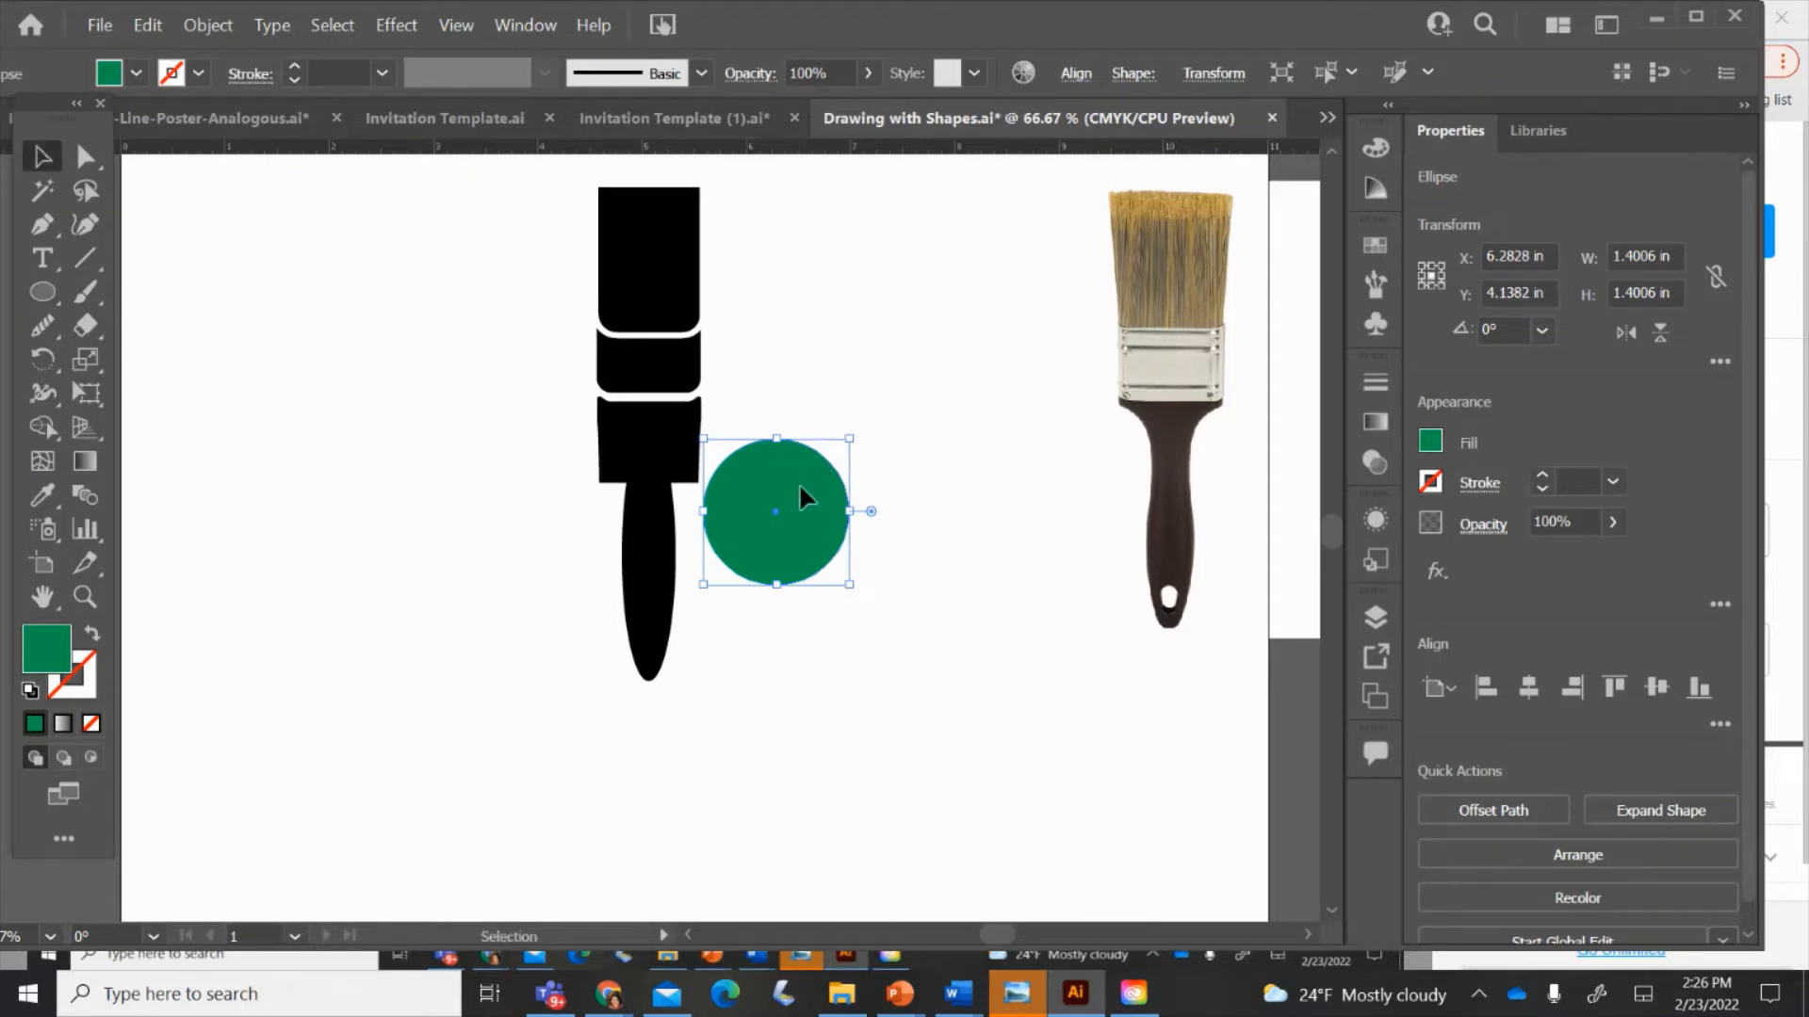
pyautogui.moveTo(799, 482); pyautogui.dragTo(773, 451)
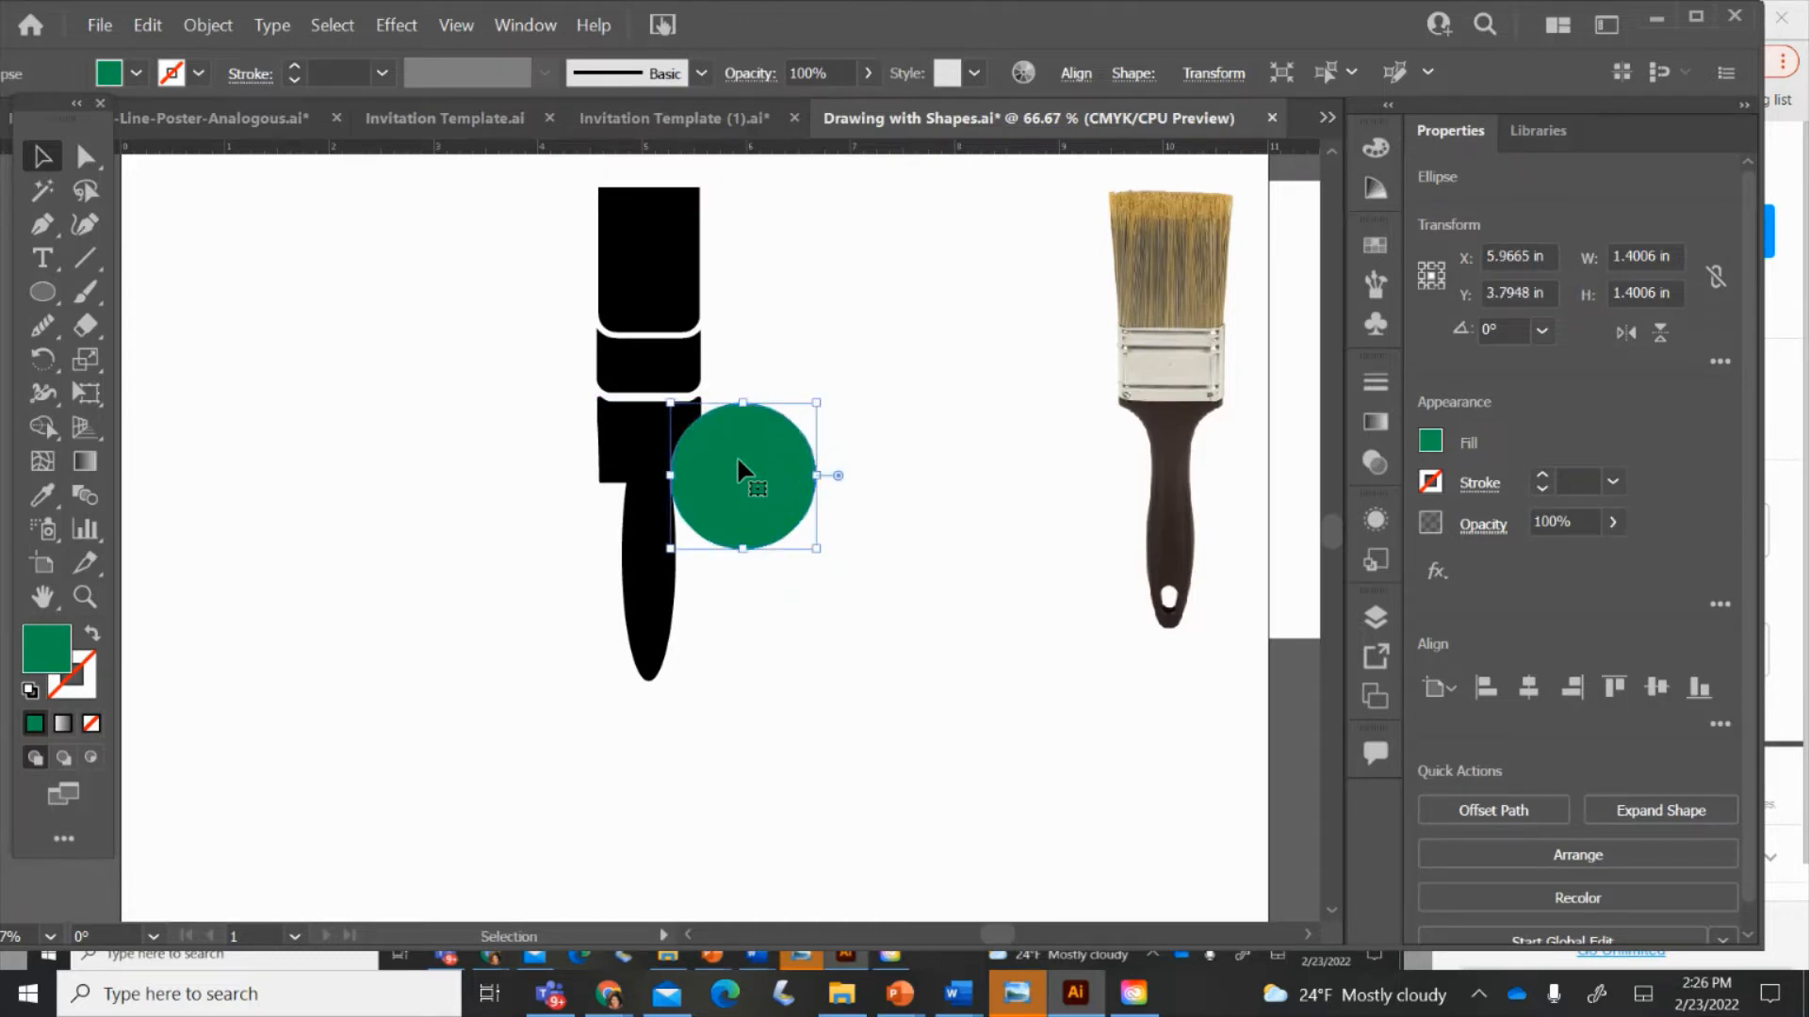
pyautogui.moveTo(736, 461); pyautogui.dragTo(551, 469)
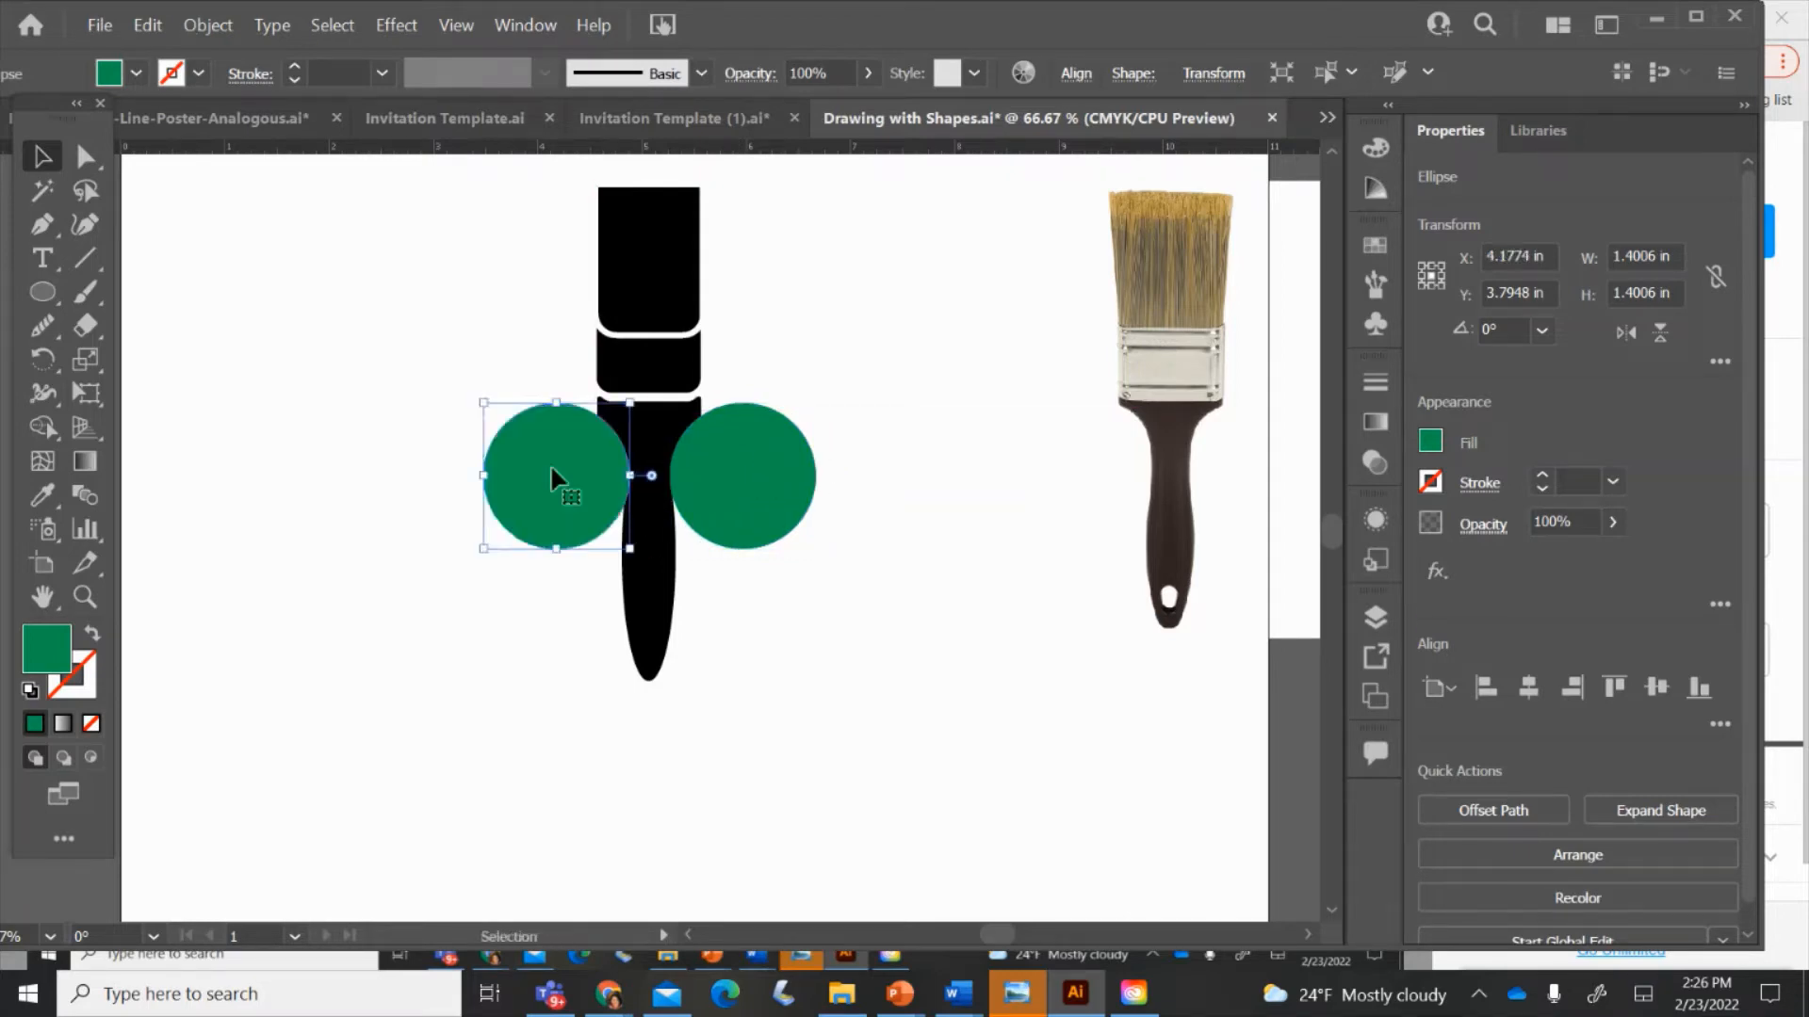
pyautogui.click(858, 609)
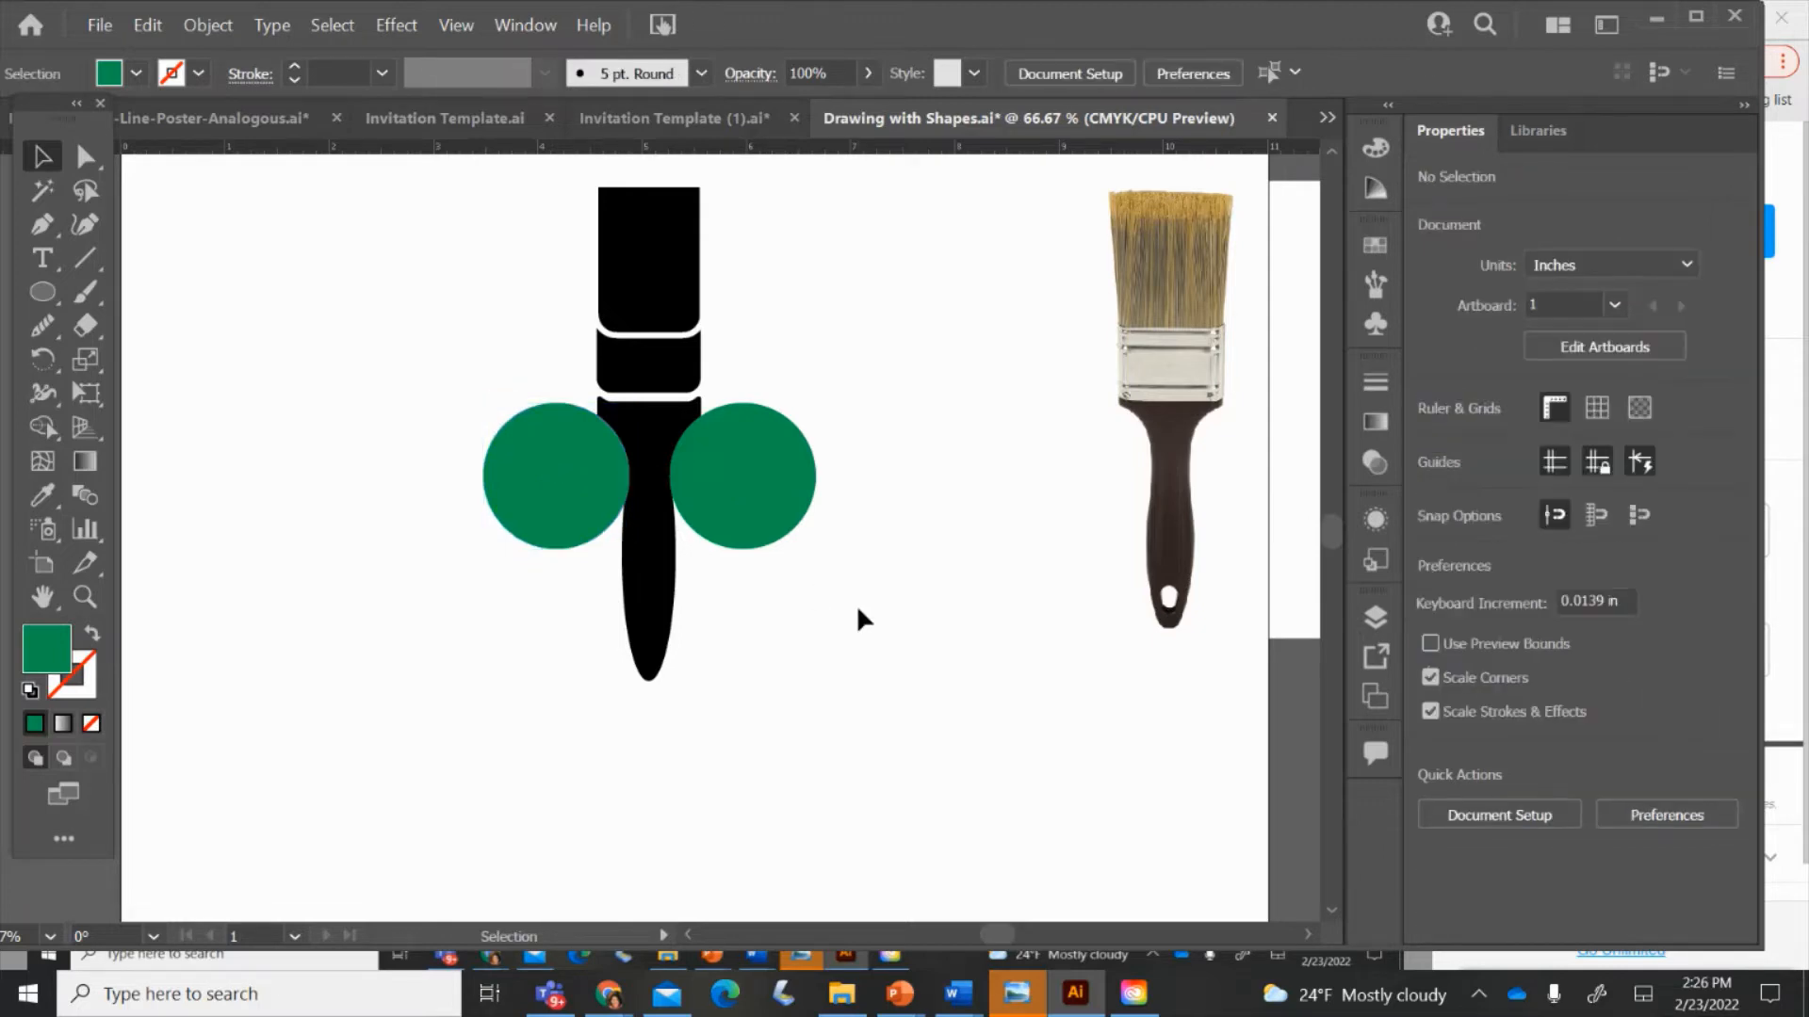
# - Cut both green circles out of the merged collar and handle with the Shape Builder tool
pyautogui.moveTo(890, 486); pyautogui.dragTo(429, 517)
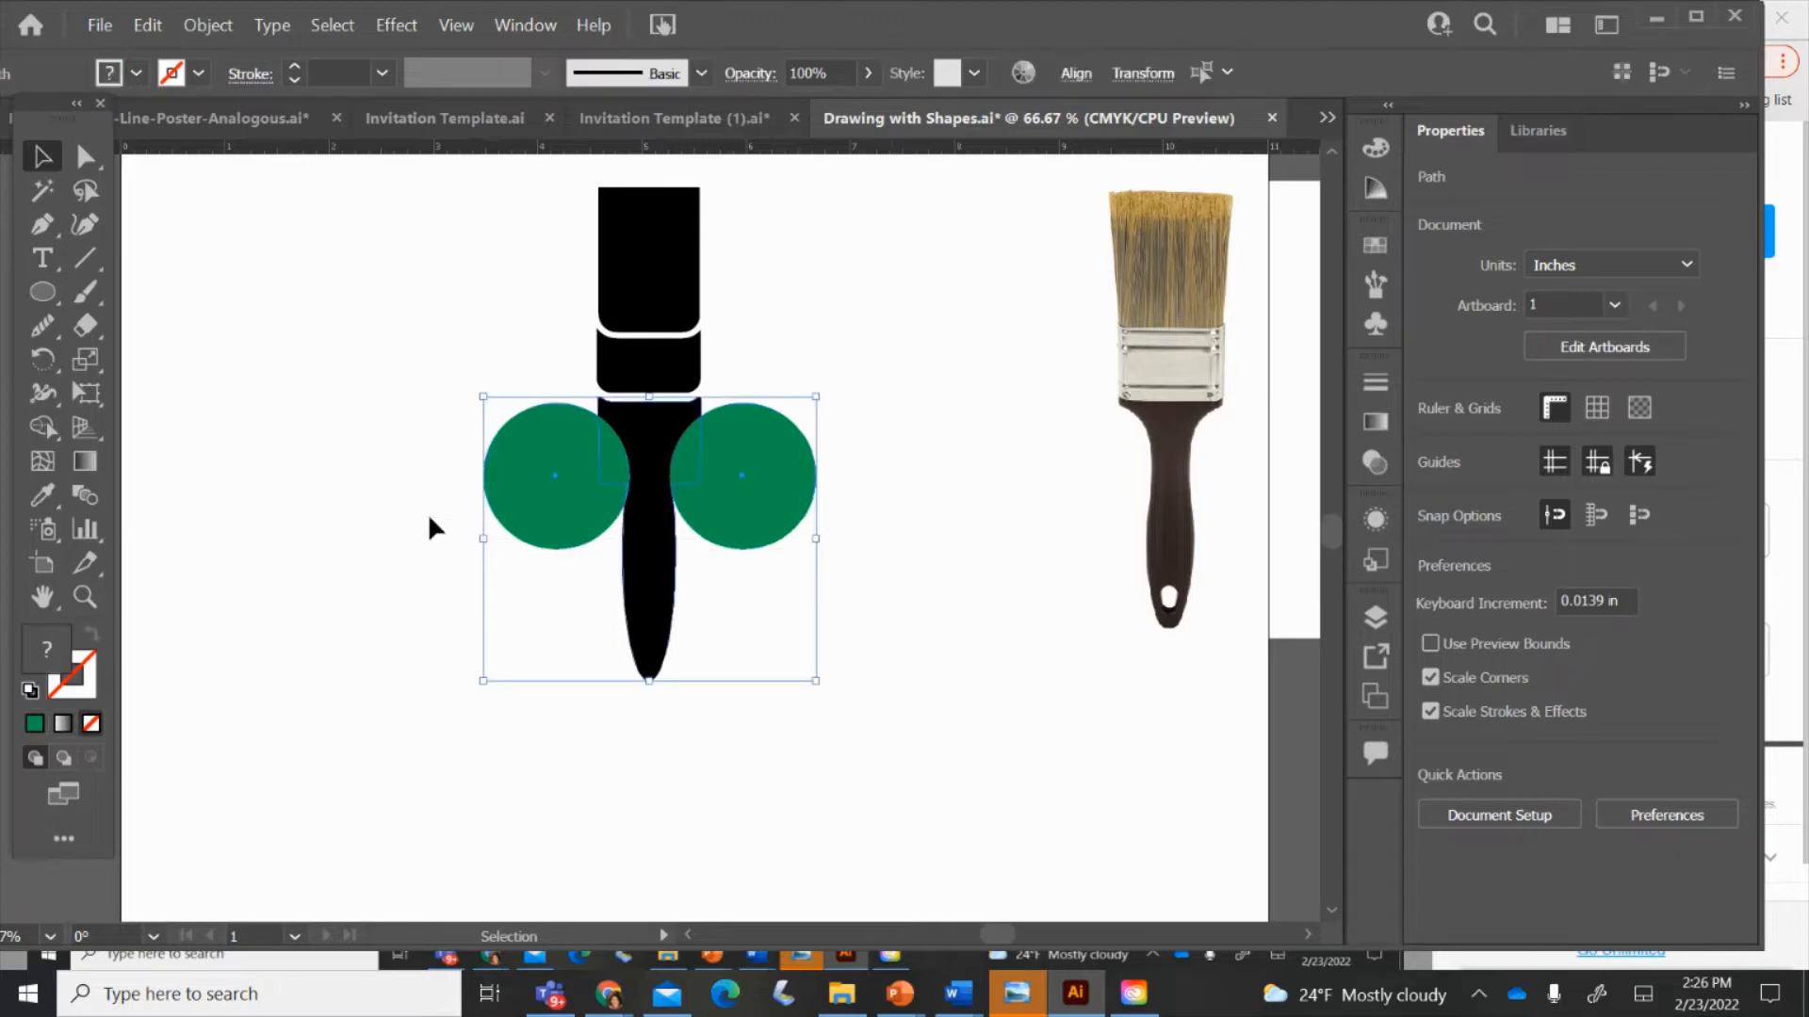
pyautogui.click(48, 423)
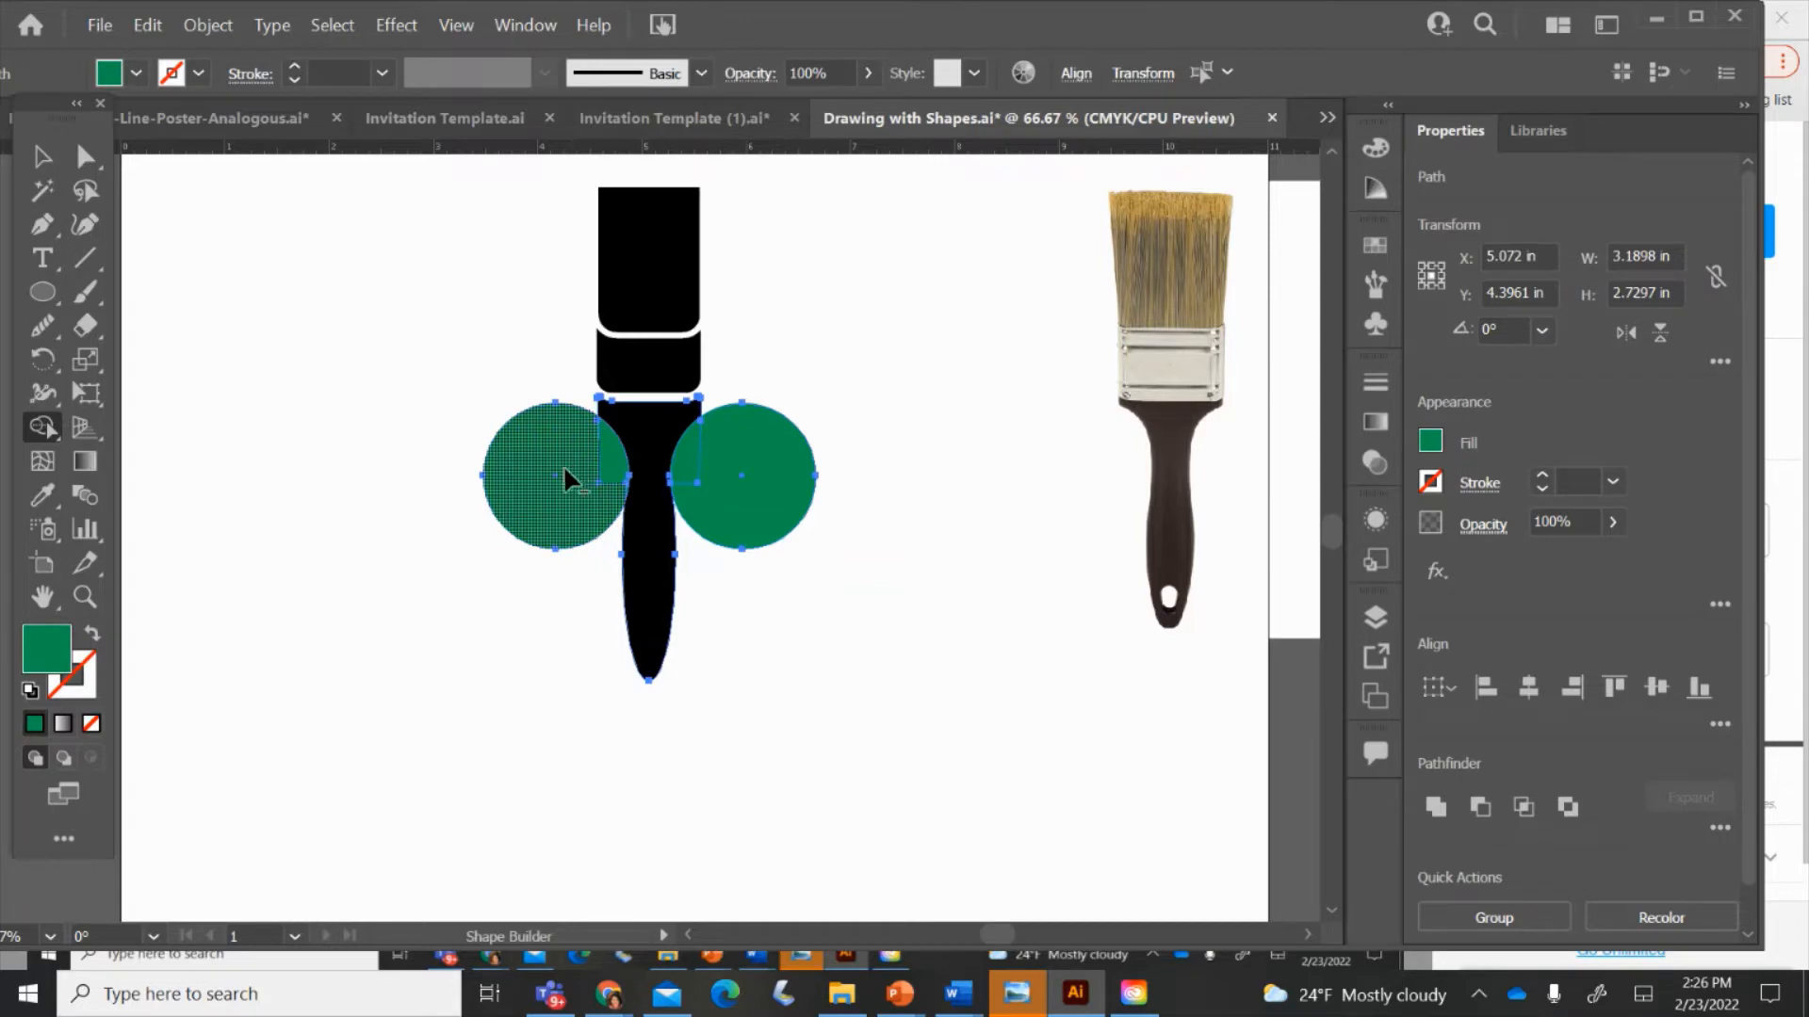
pyautogui.keyDown('alt'); pyautogui.click(617, 461); pyautogui.keyUp('alt')
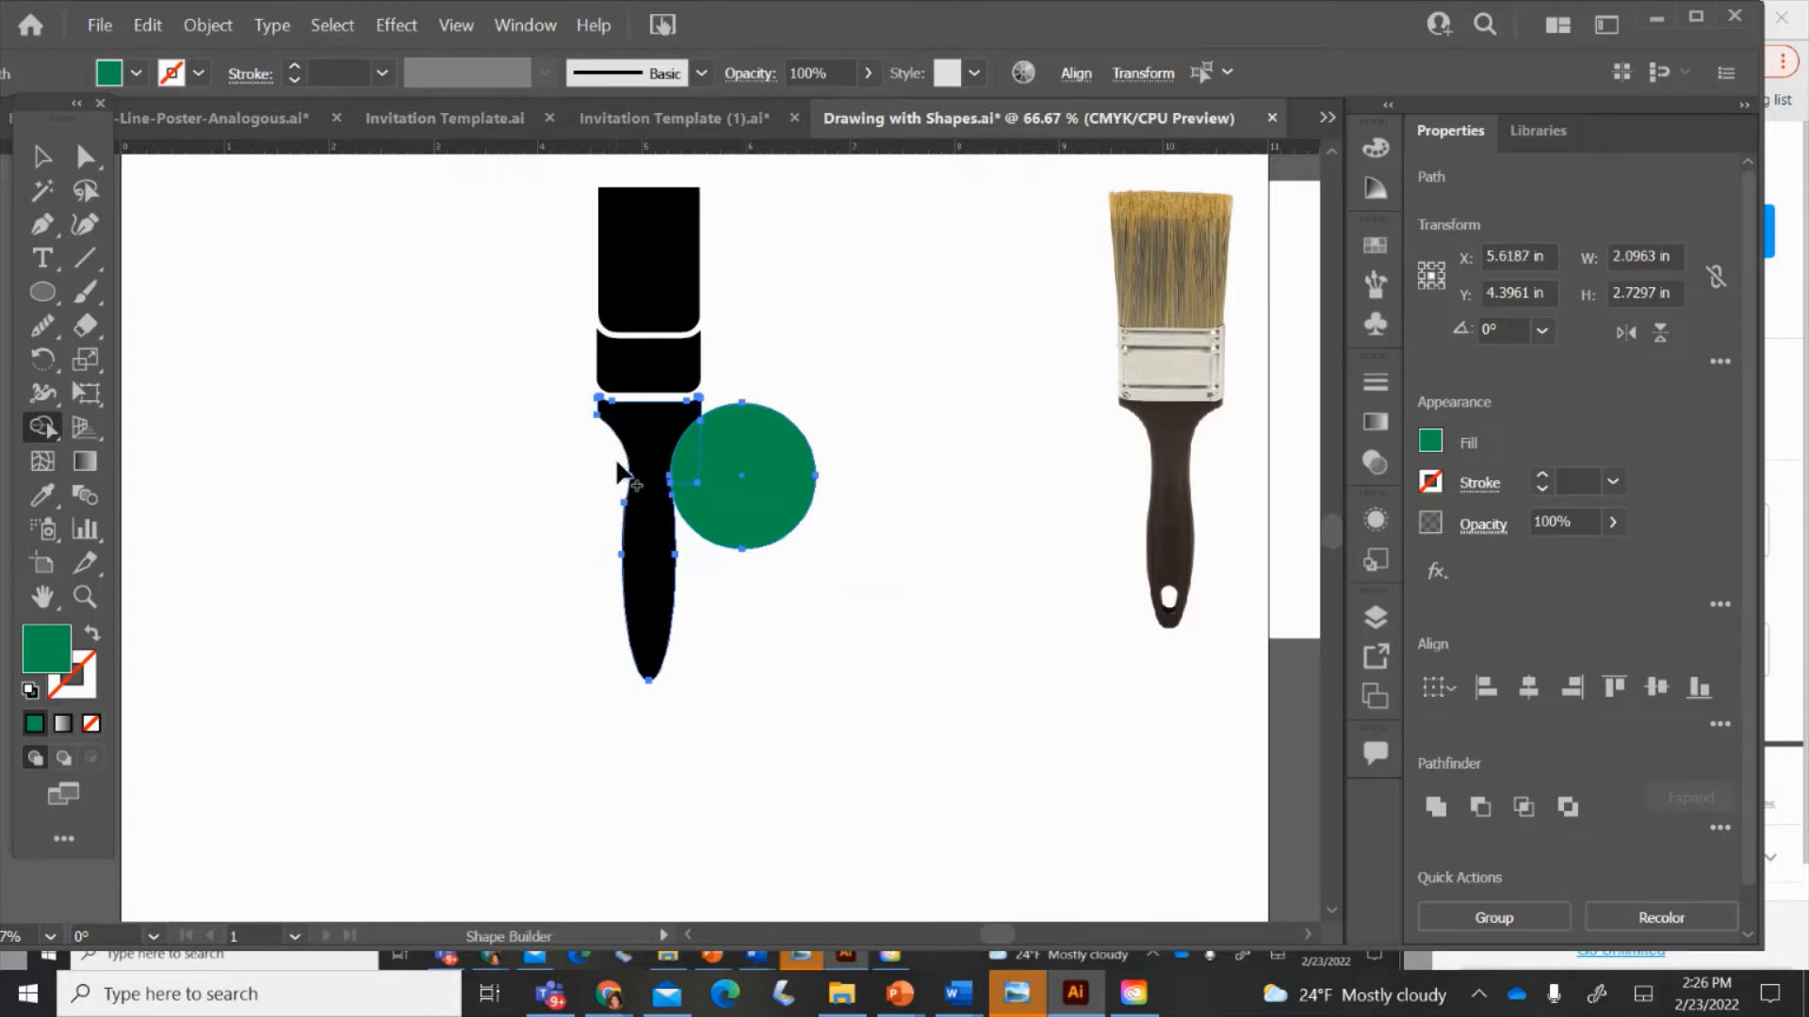
pyautogui.keyDown('alt'); pyautogui.click(687, 454); pyautogui.keyUp('alt')
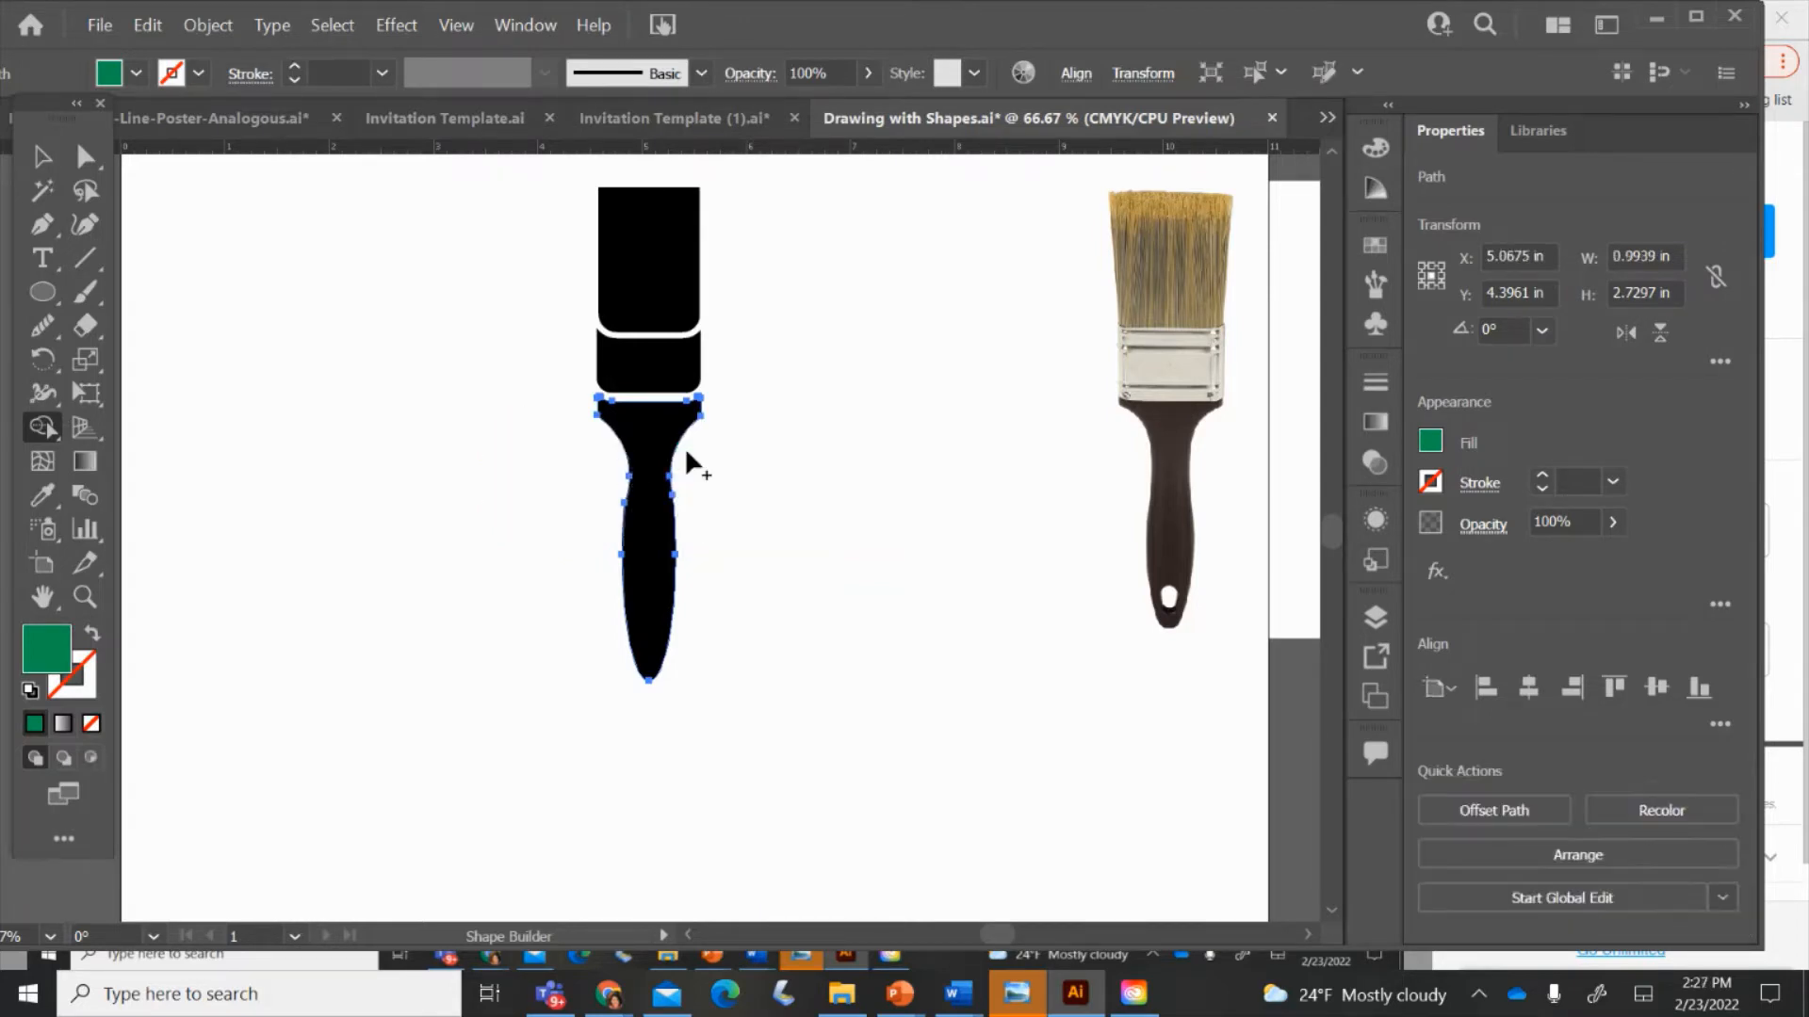
pyautogui.click(41, 155)
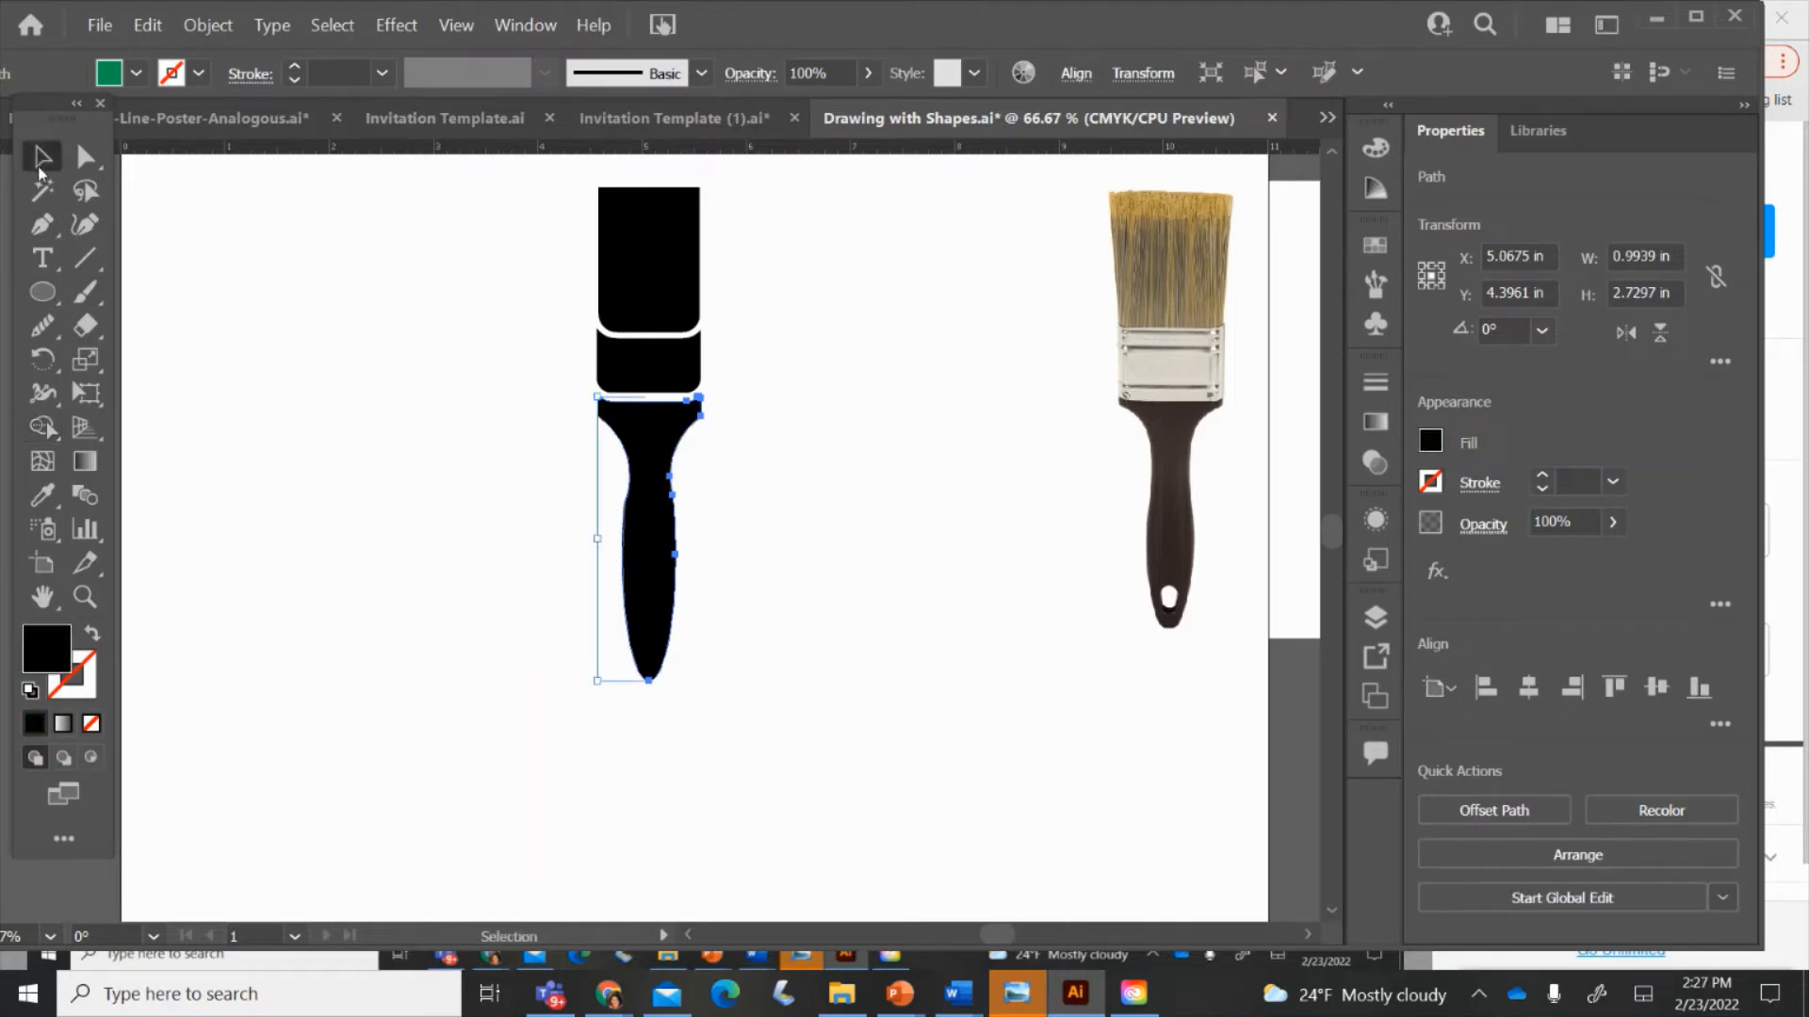
pyautogui.click(332, 303)
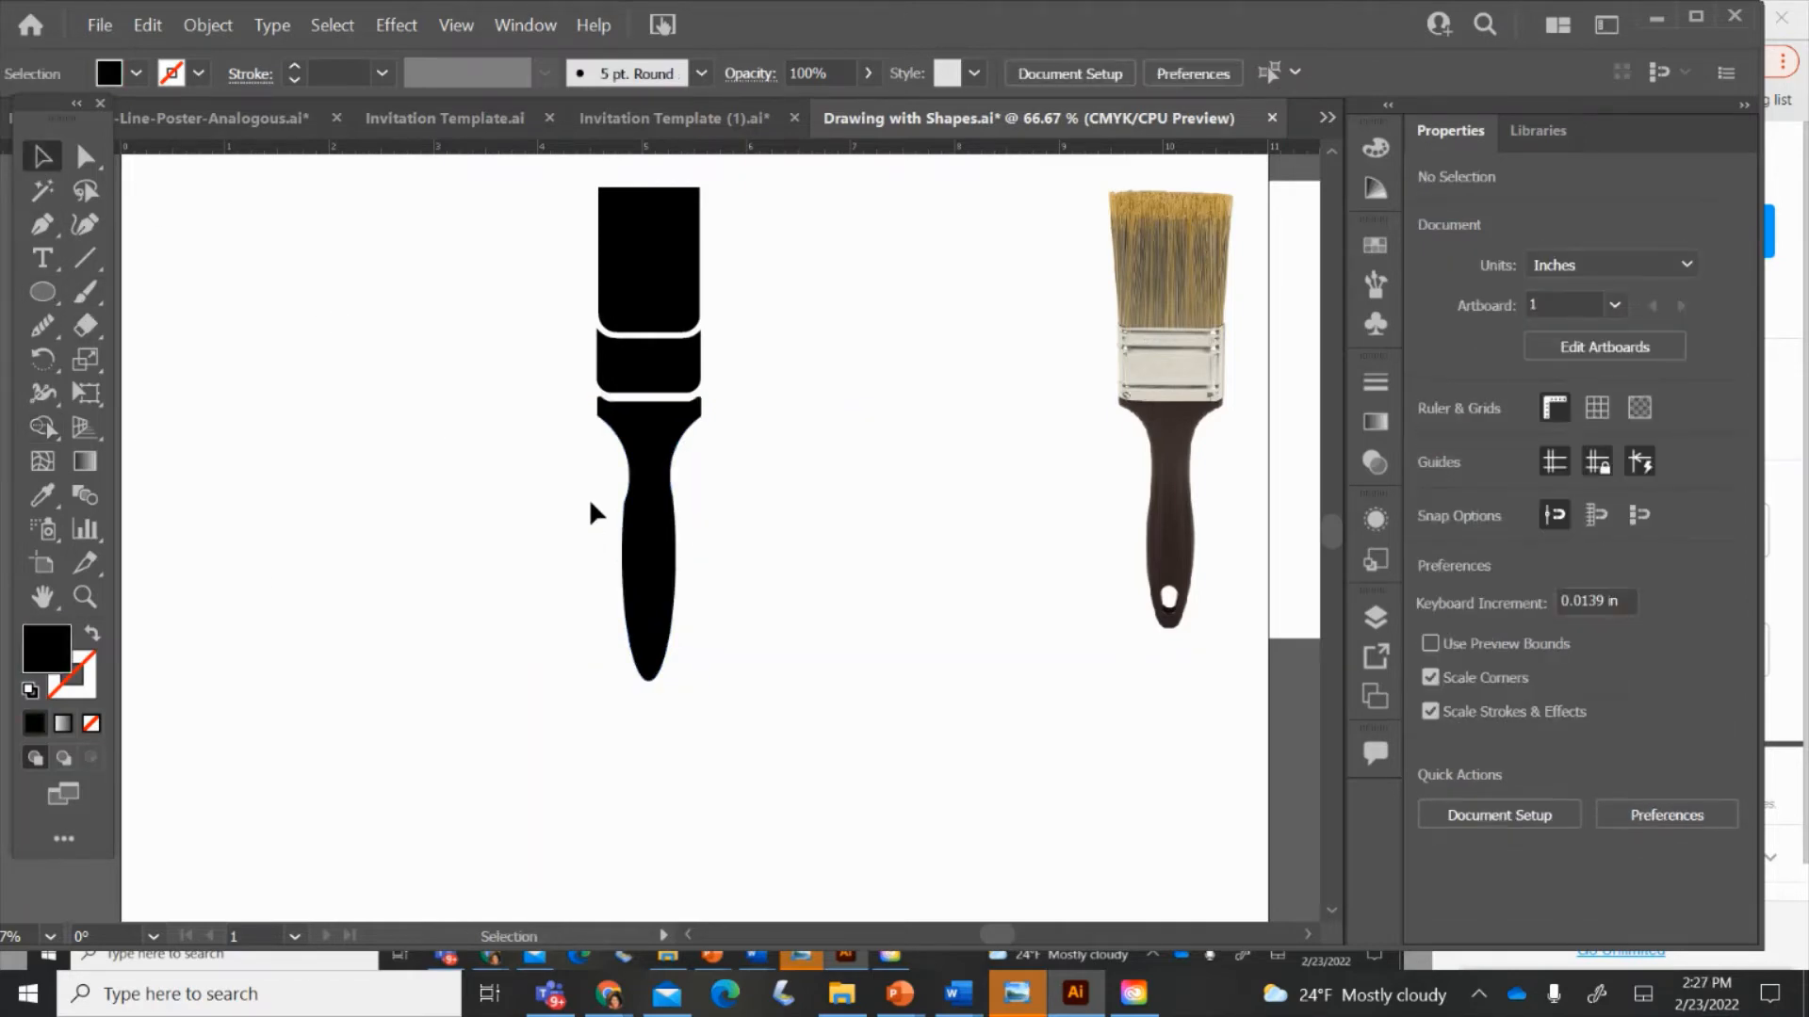
pyautogui.click(634, 514)
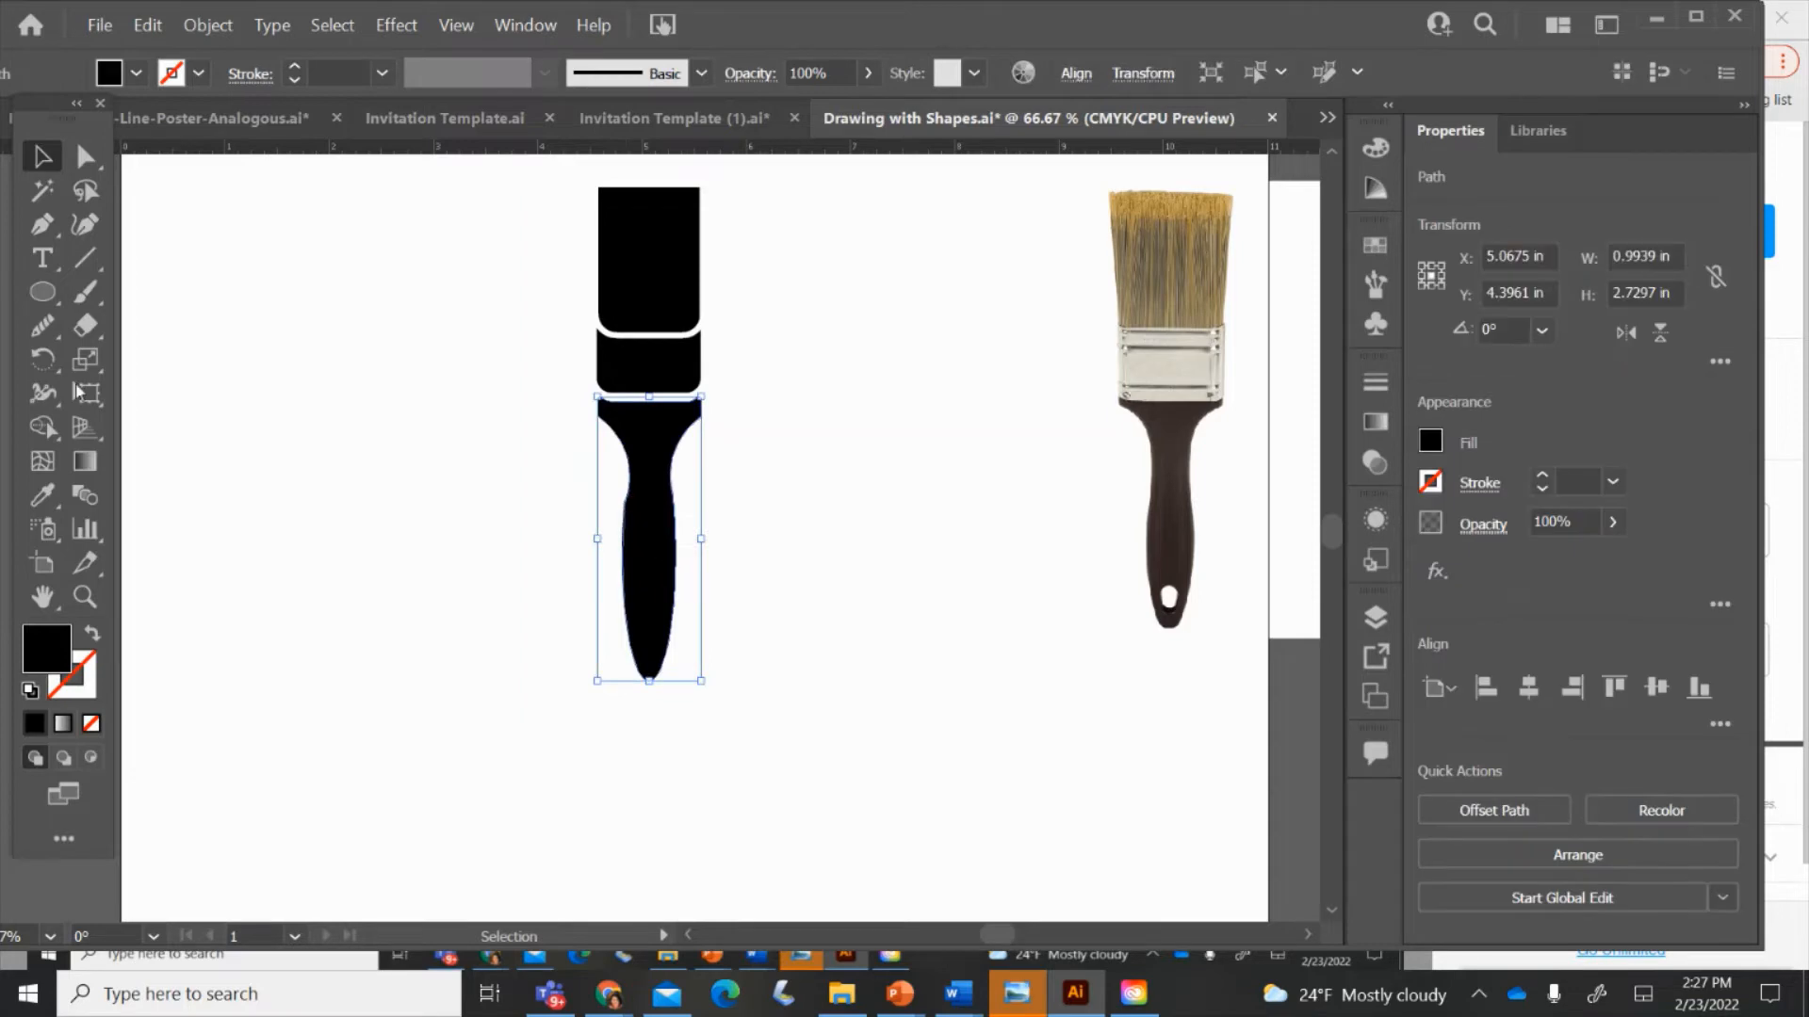
pyautogui.click(41, 325)
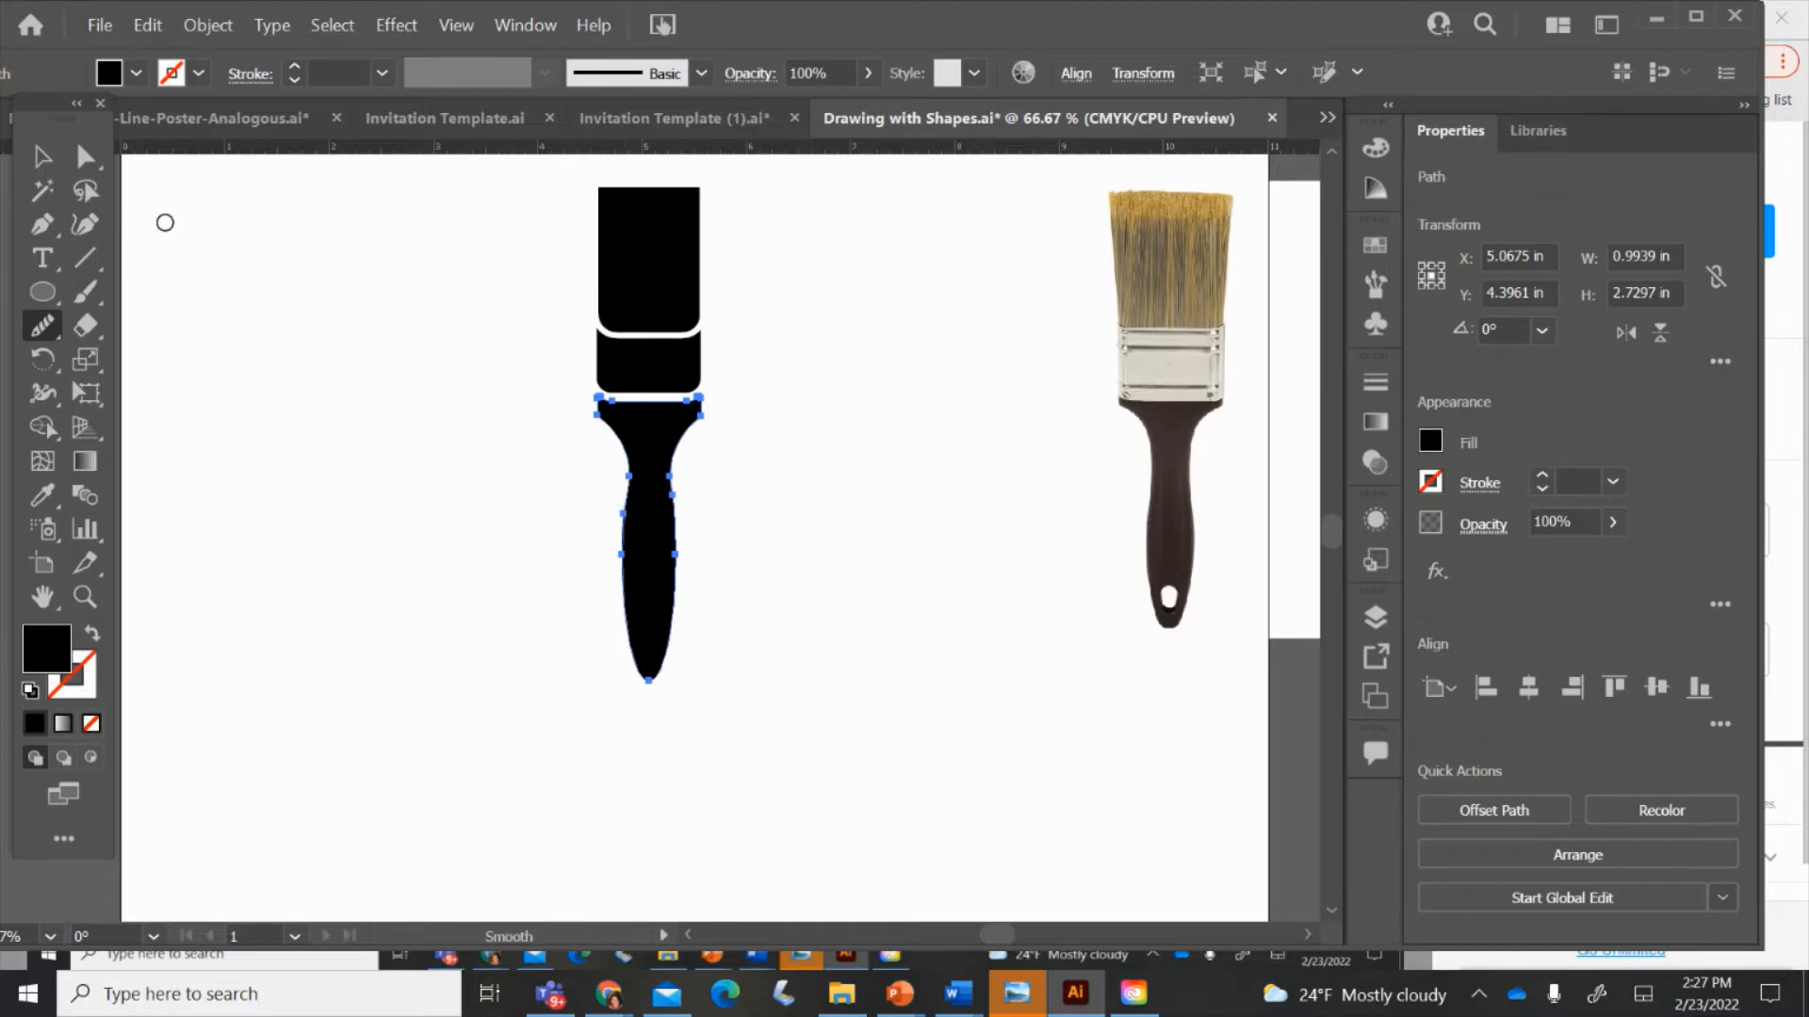
pyautogui.click(42, 156)
pyautogui.click(466, 361)
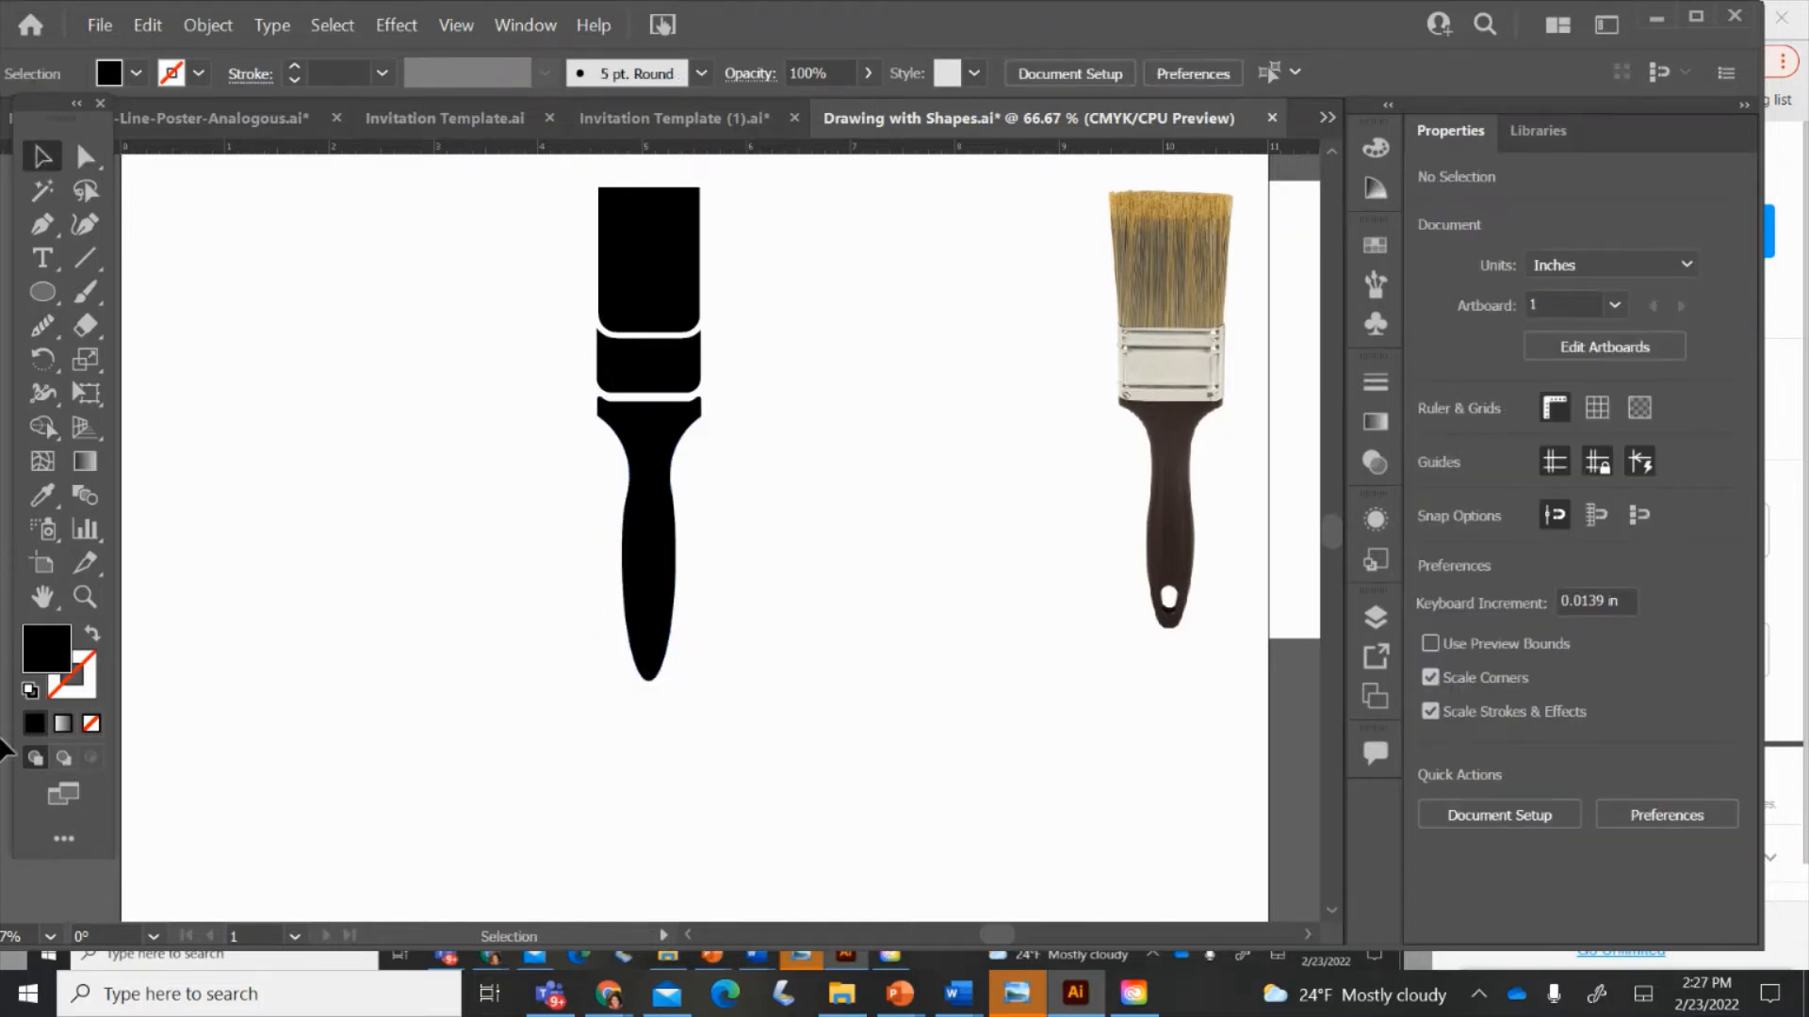
# - Shorten the brush handle by raising its bottom anchor point slightly, making the handle shape about 2.67 in tall
pyautogui.click(81, 168)
pyautogui.click(636, 592)
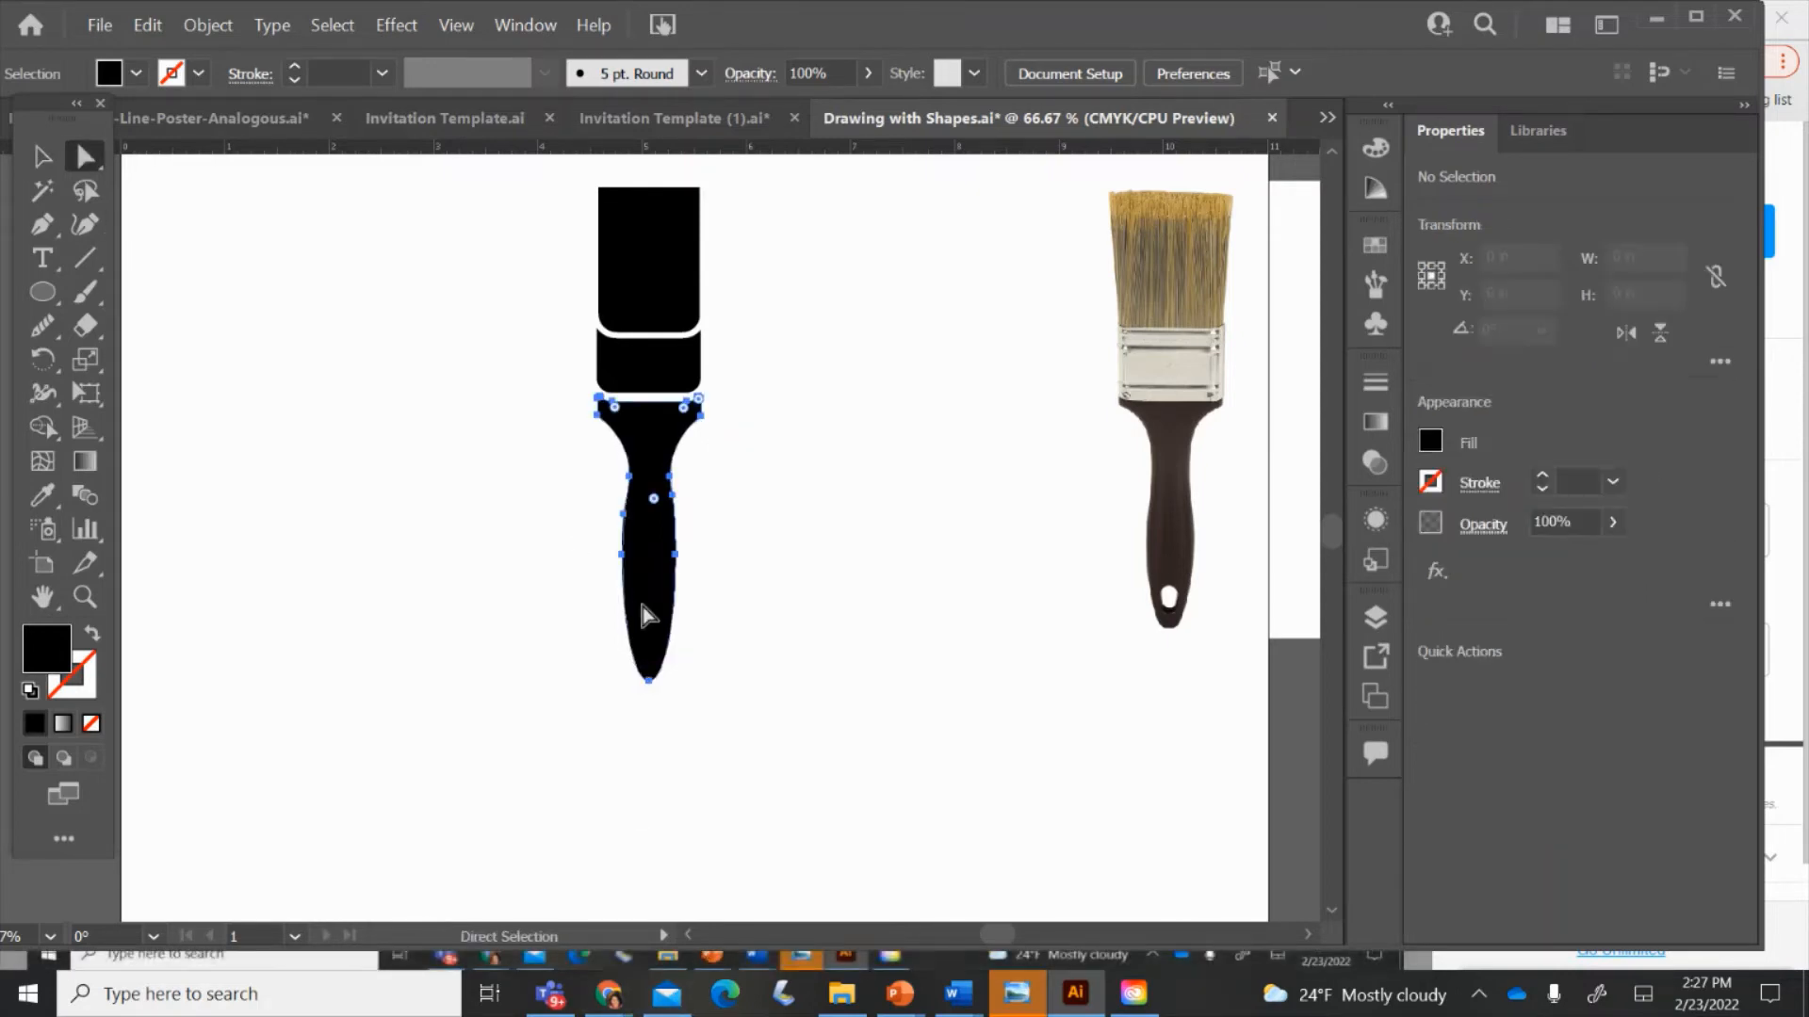
pyautogui.click(649, 682)
pyautogui.moveTo(649, 691); pyautogui.dragTo(649, 682)
pyautogui.click(606, 714)
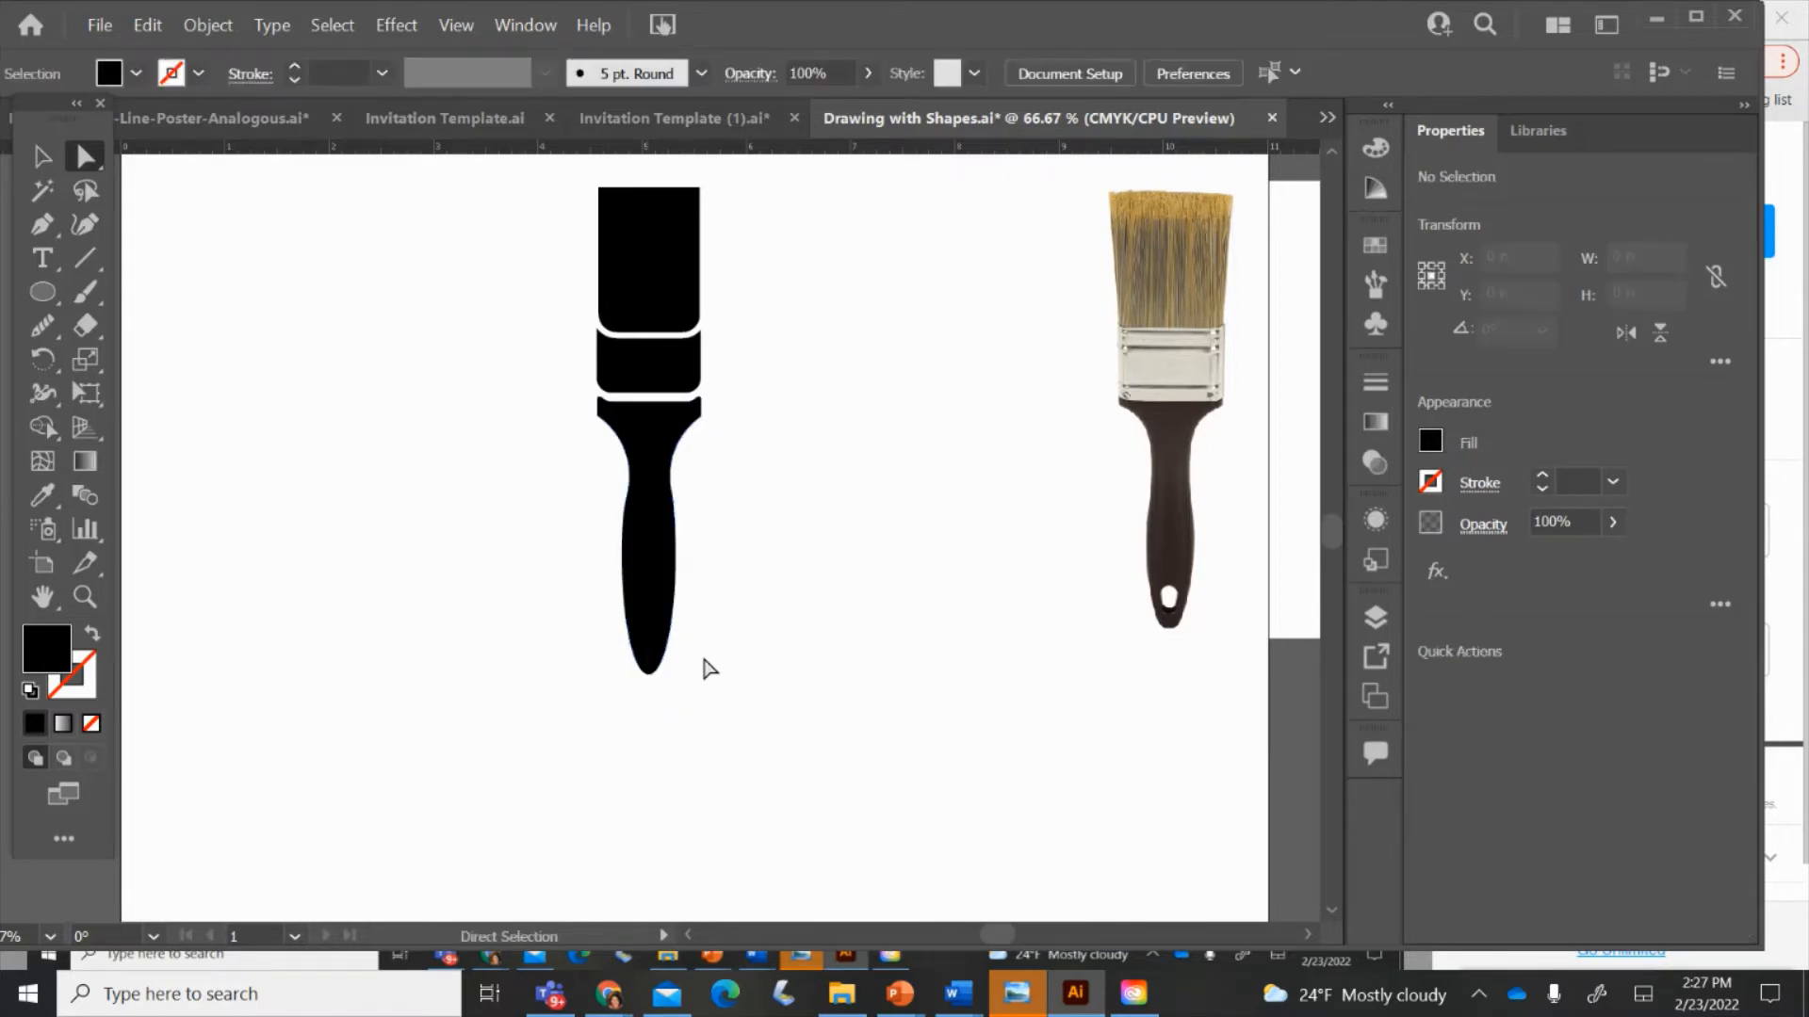
# - Round the handle's tip by extending both direction handles of its bottom anchor point slightly outward
pyautogui.click(647, 601)
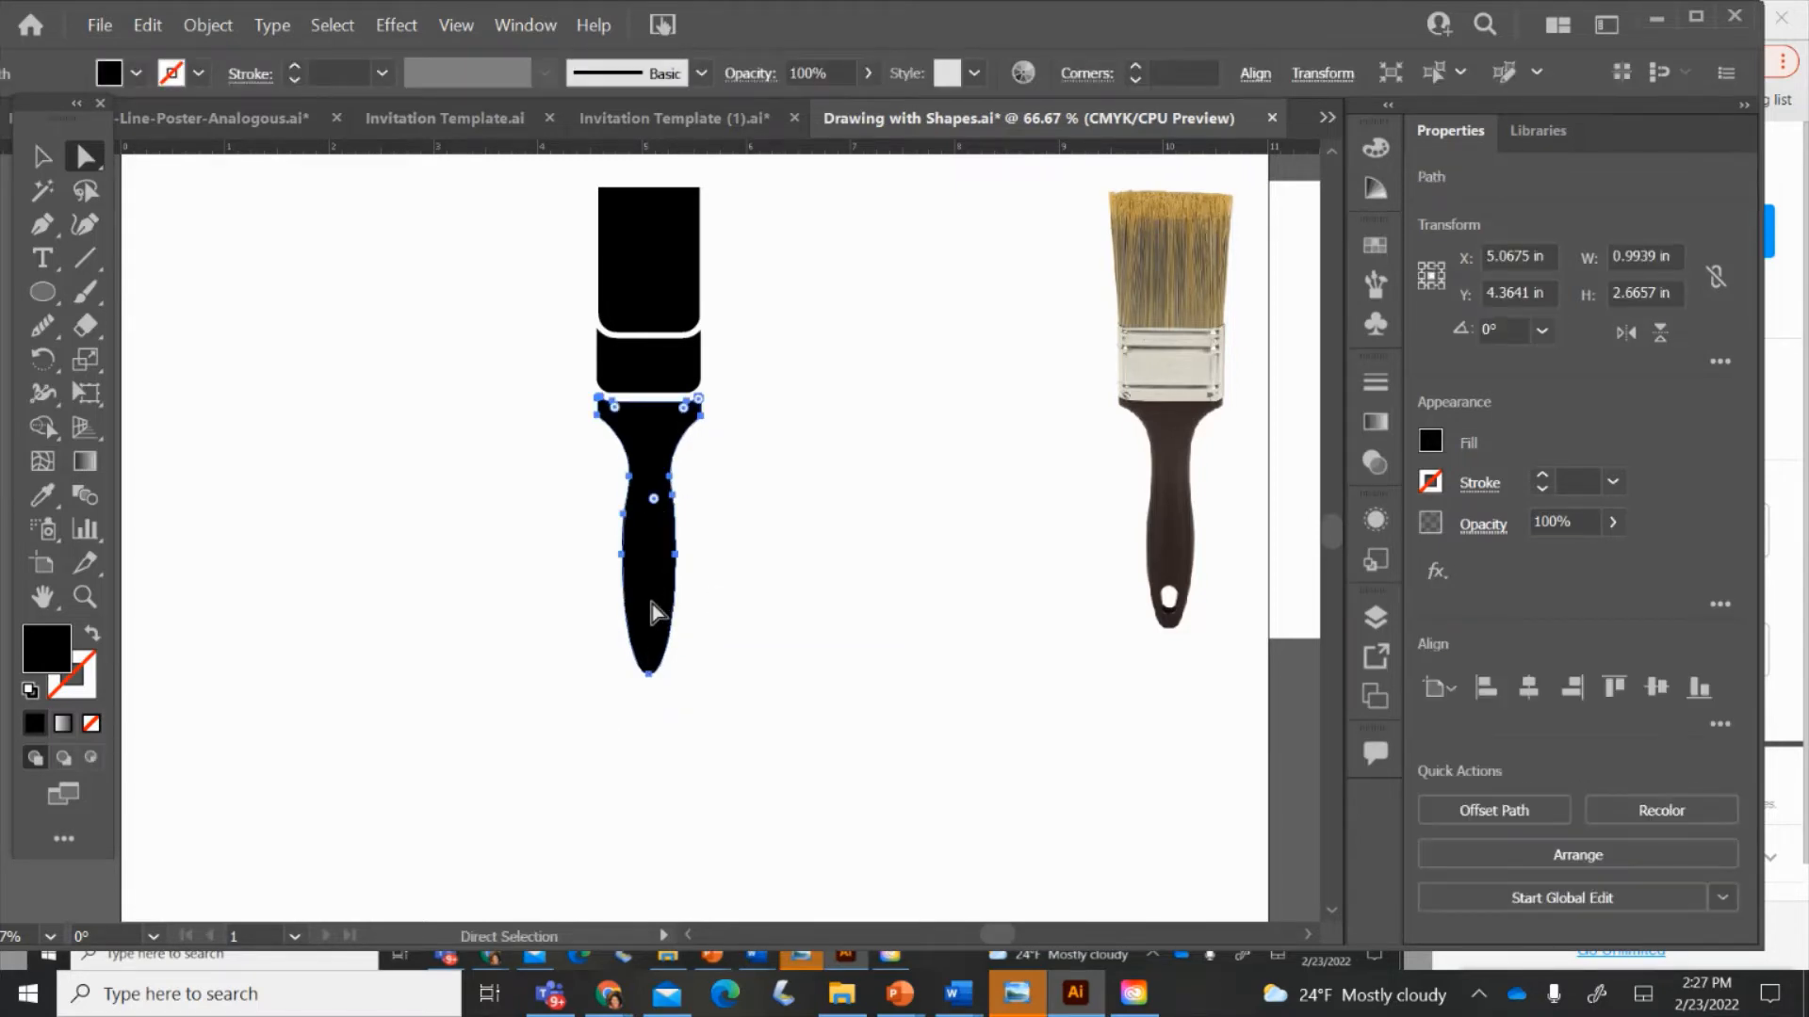
pyautogui.click(649, 676)
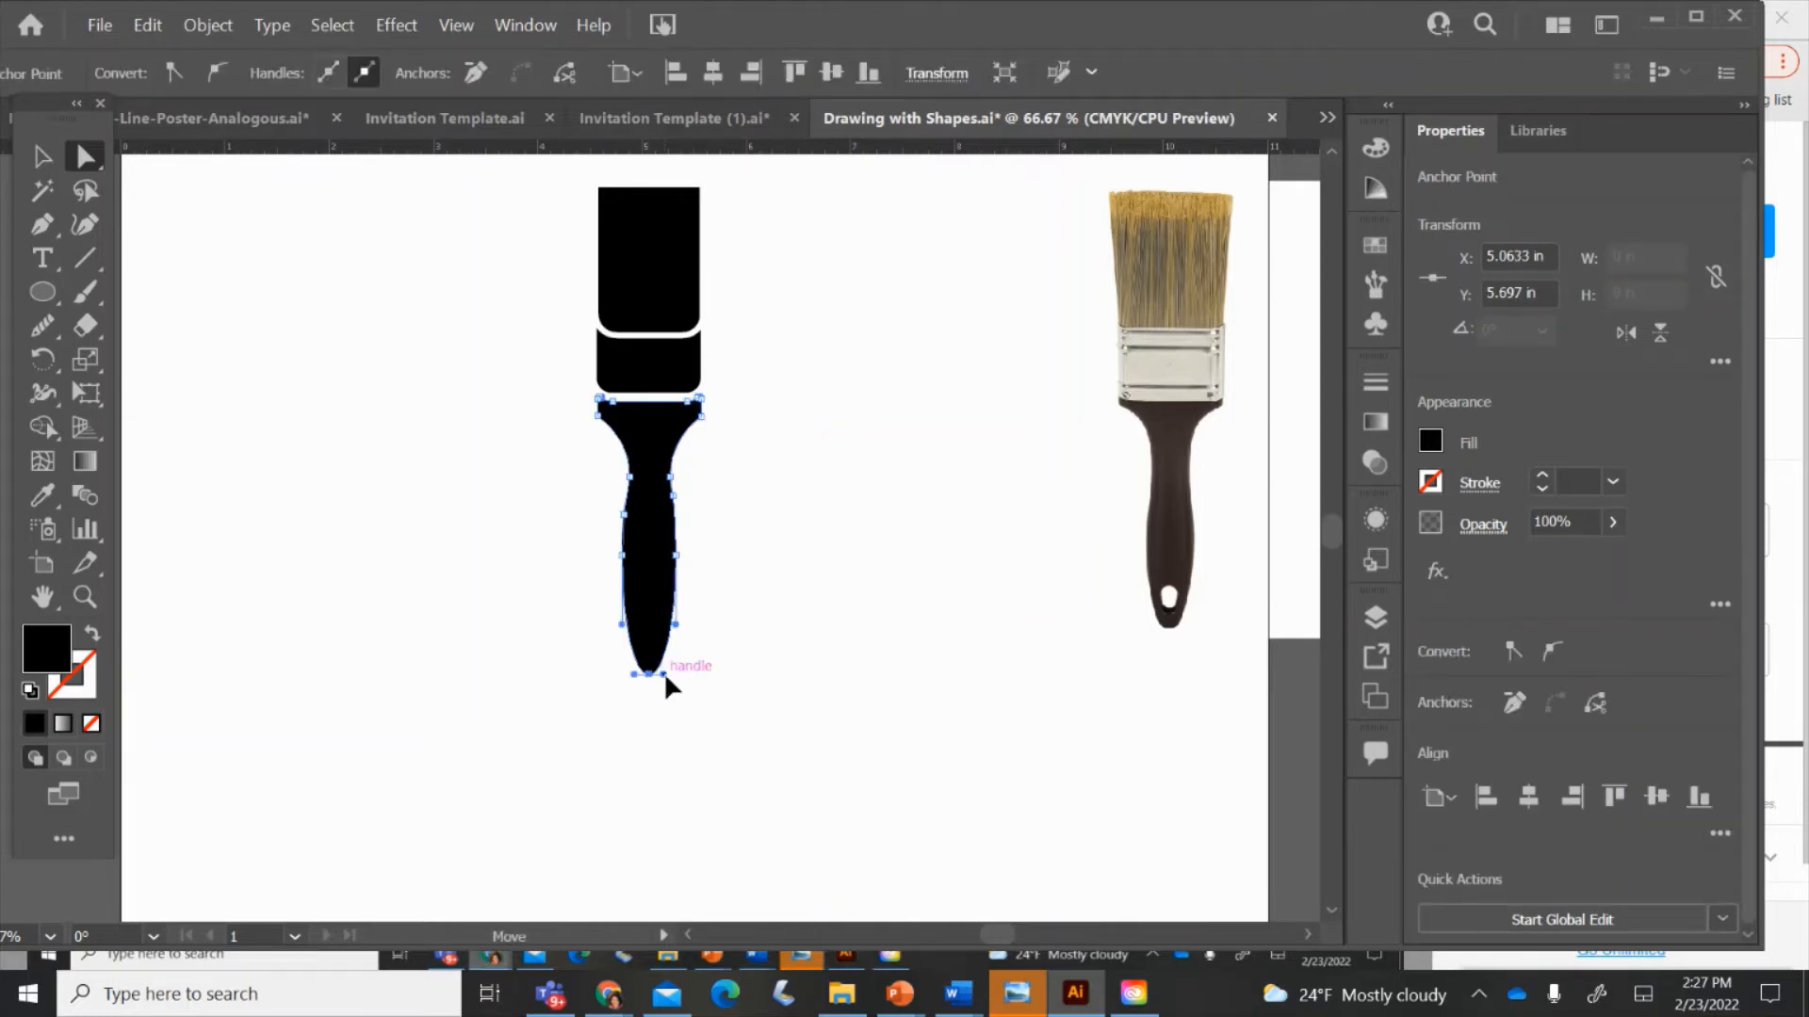
pyautogui.moveTo(664, 673); pyautogui.dragTo(670, 673)
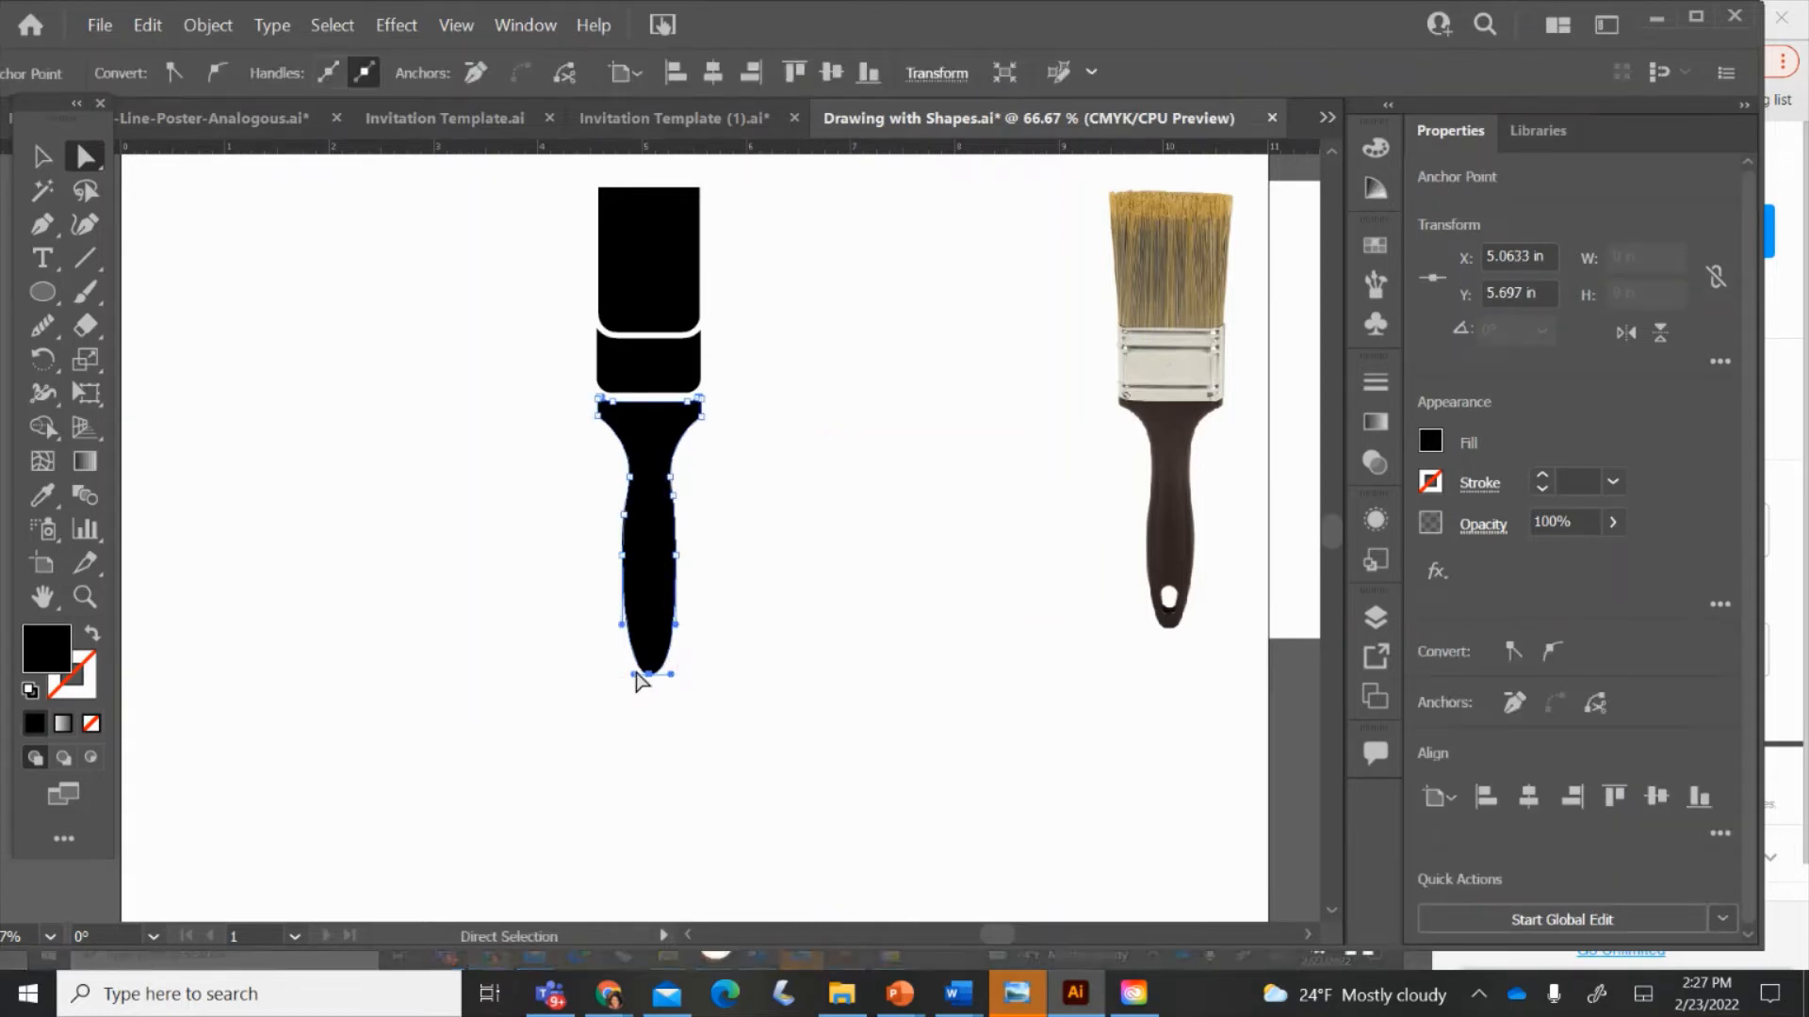
pyautogui.moveTo(636, 675); pyautogui.dragTo(629, 674)
pyautogui.click(633, 727)
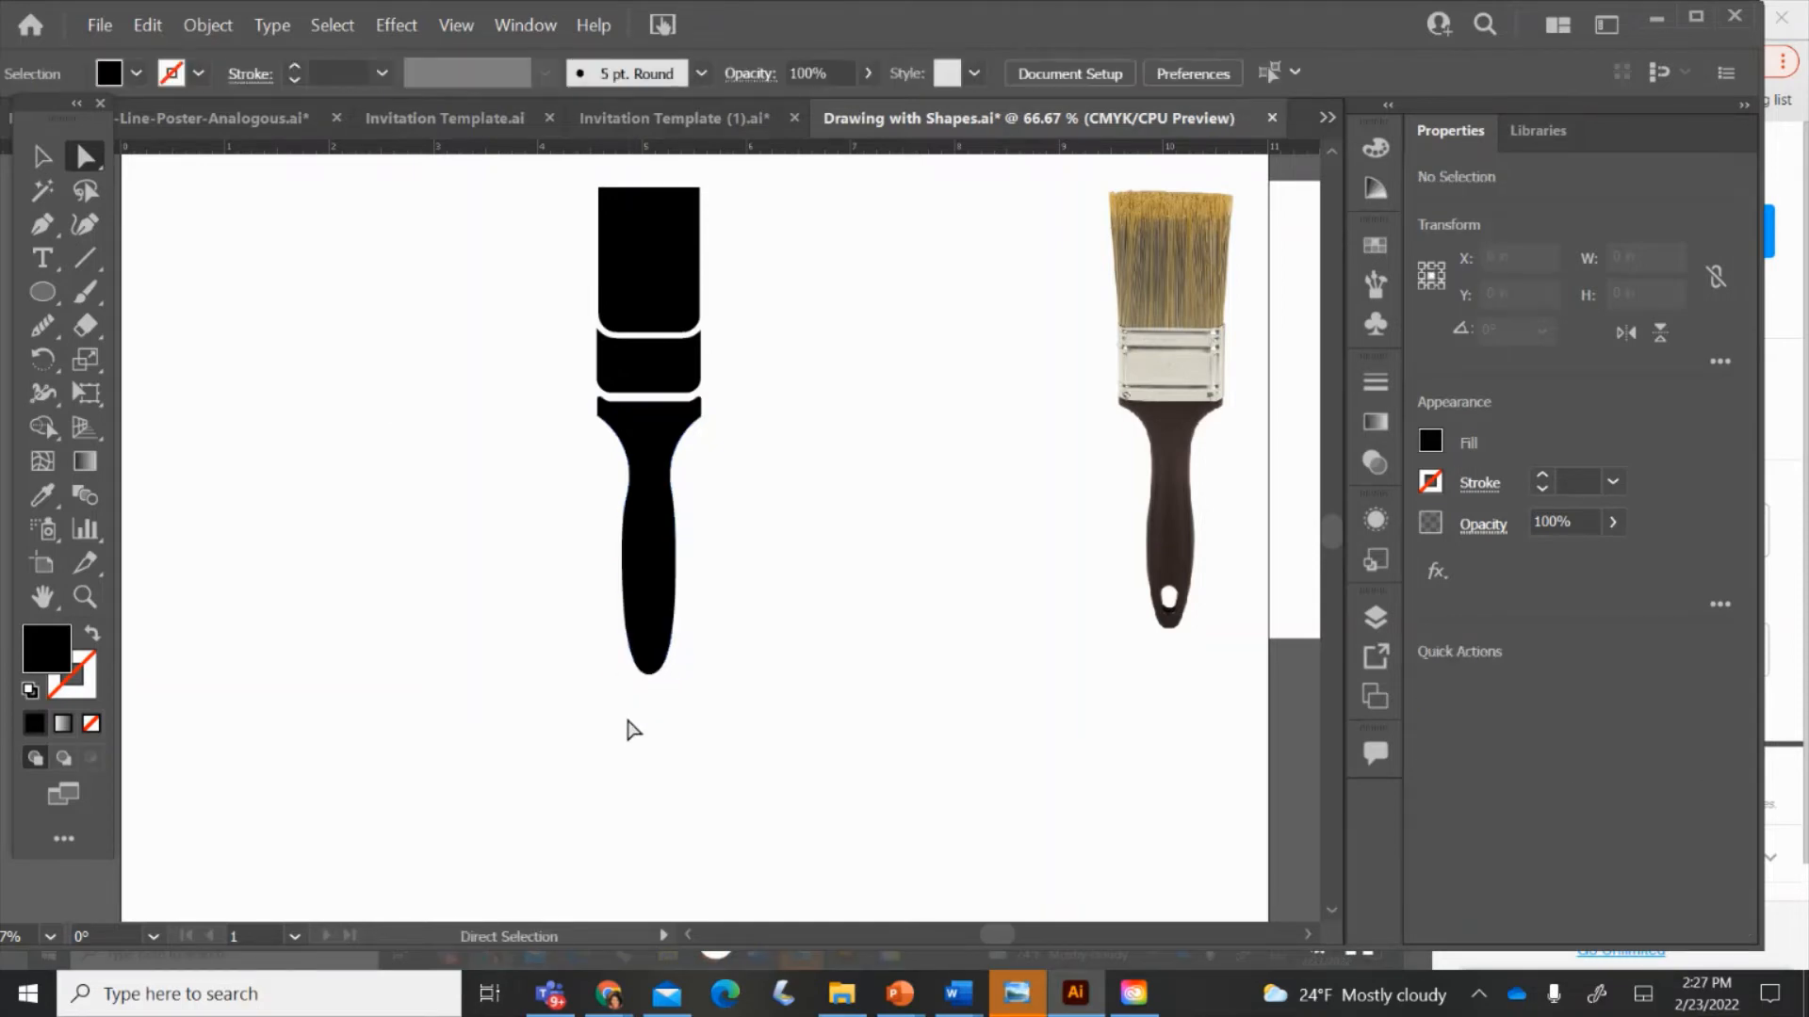
# - Draw a small upright ellipse about 0.14 by 0.22 in near the handle's tip and fill it with white as the hanging hole
pyautogui.click(43, 292)
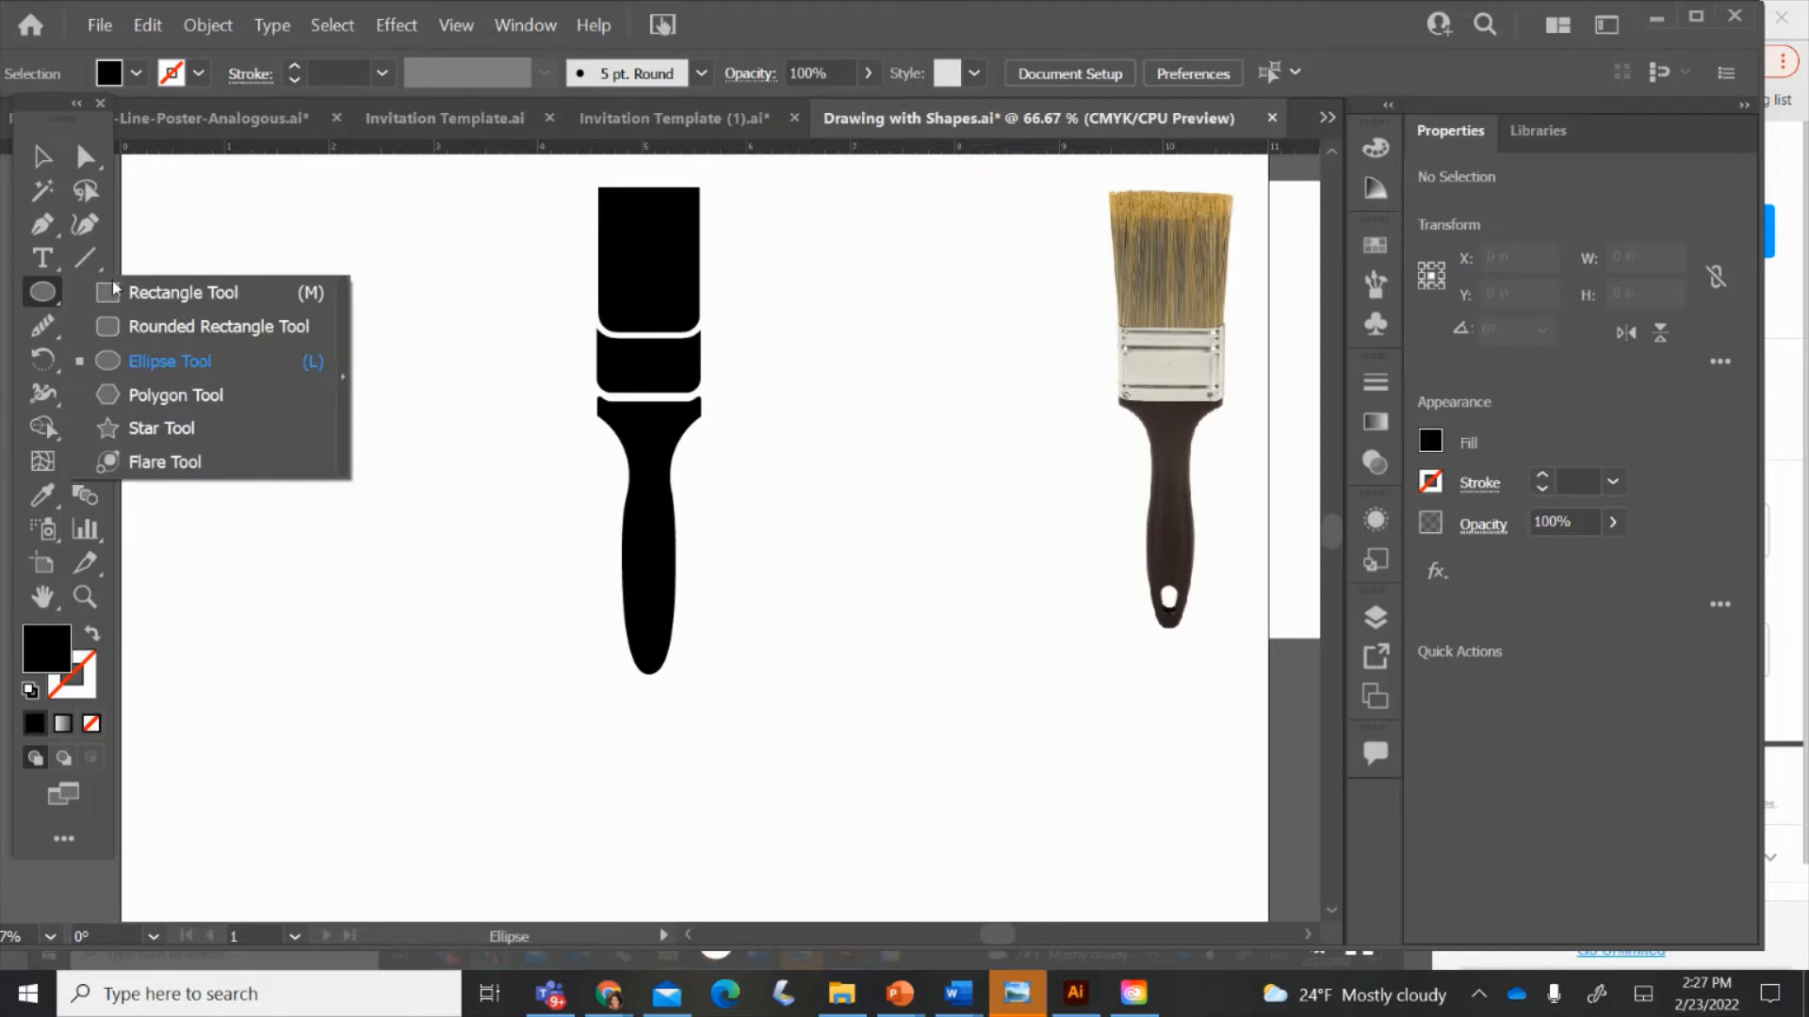
pyautogui.click(156, 358)
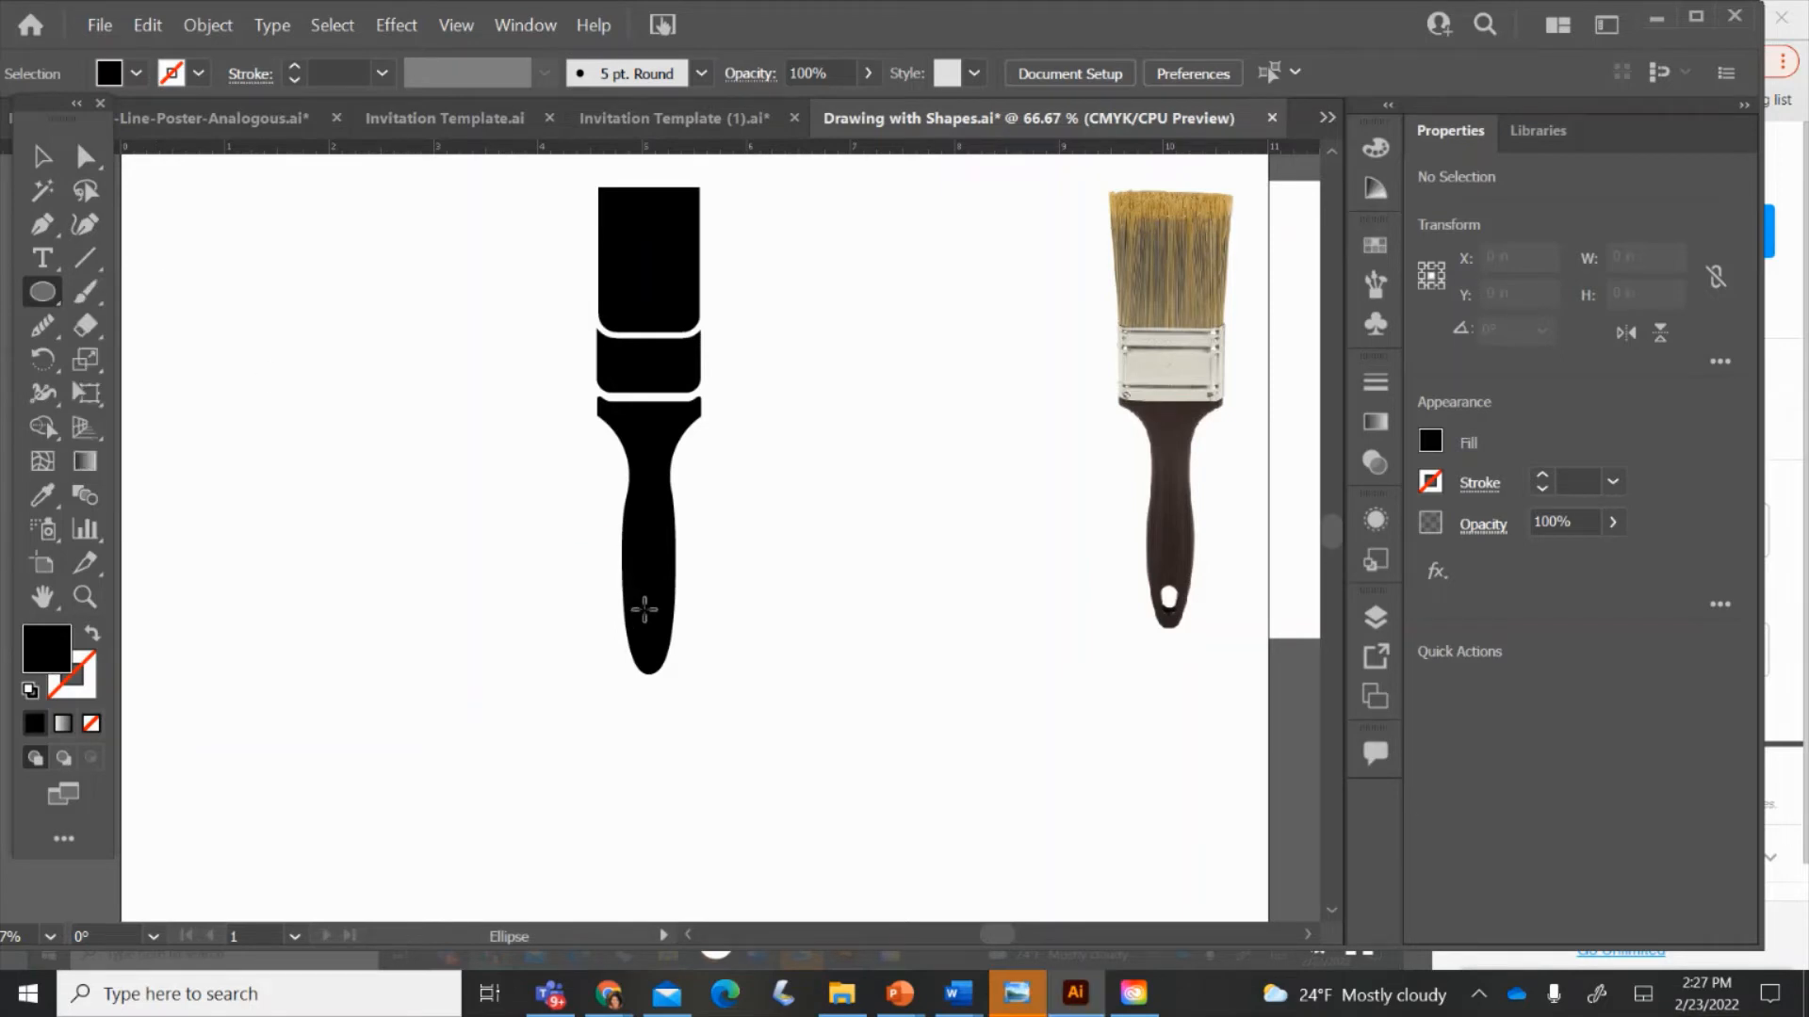
pyautogui.moveTo(644, 634); pyautogui.dragTo(657, 654)
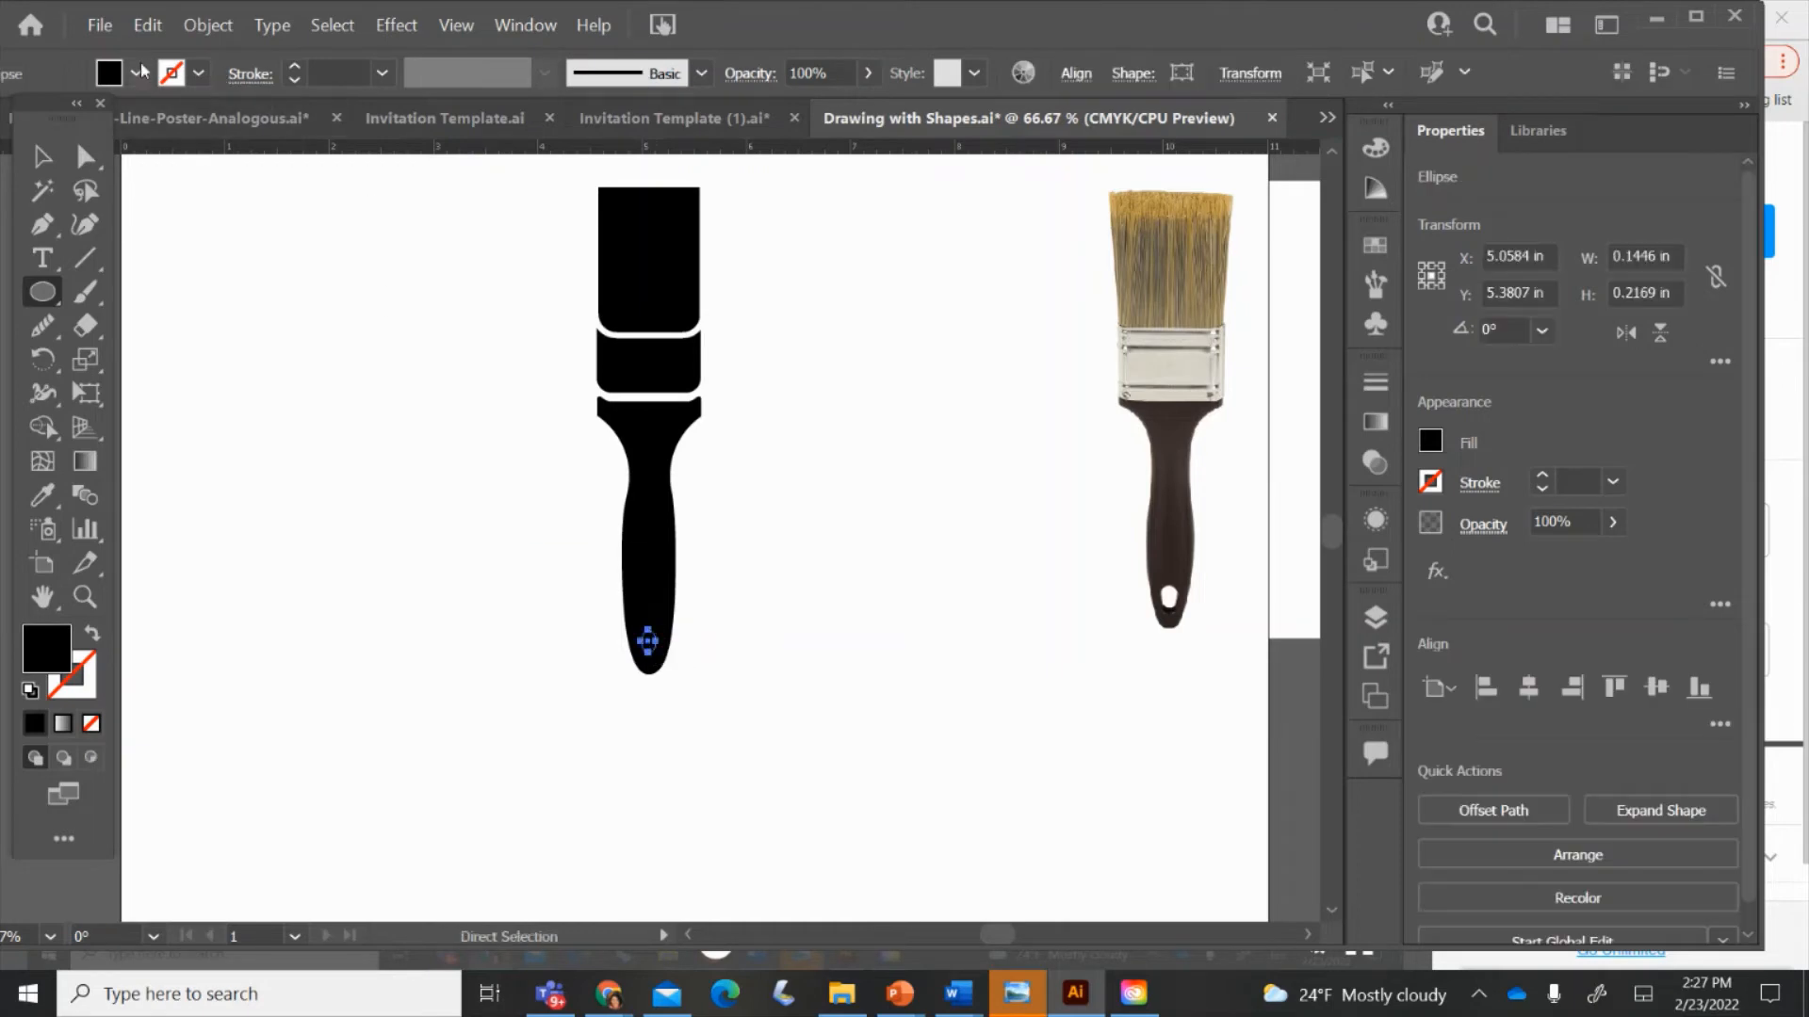
pyautogui.click(123, 74)
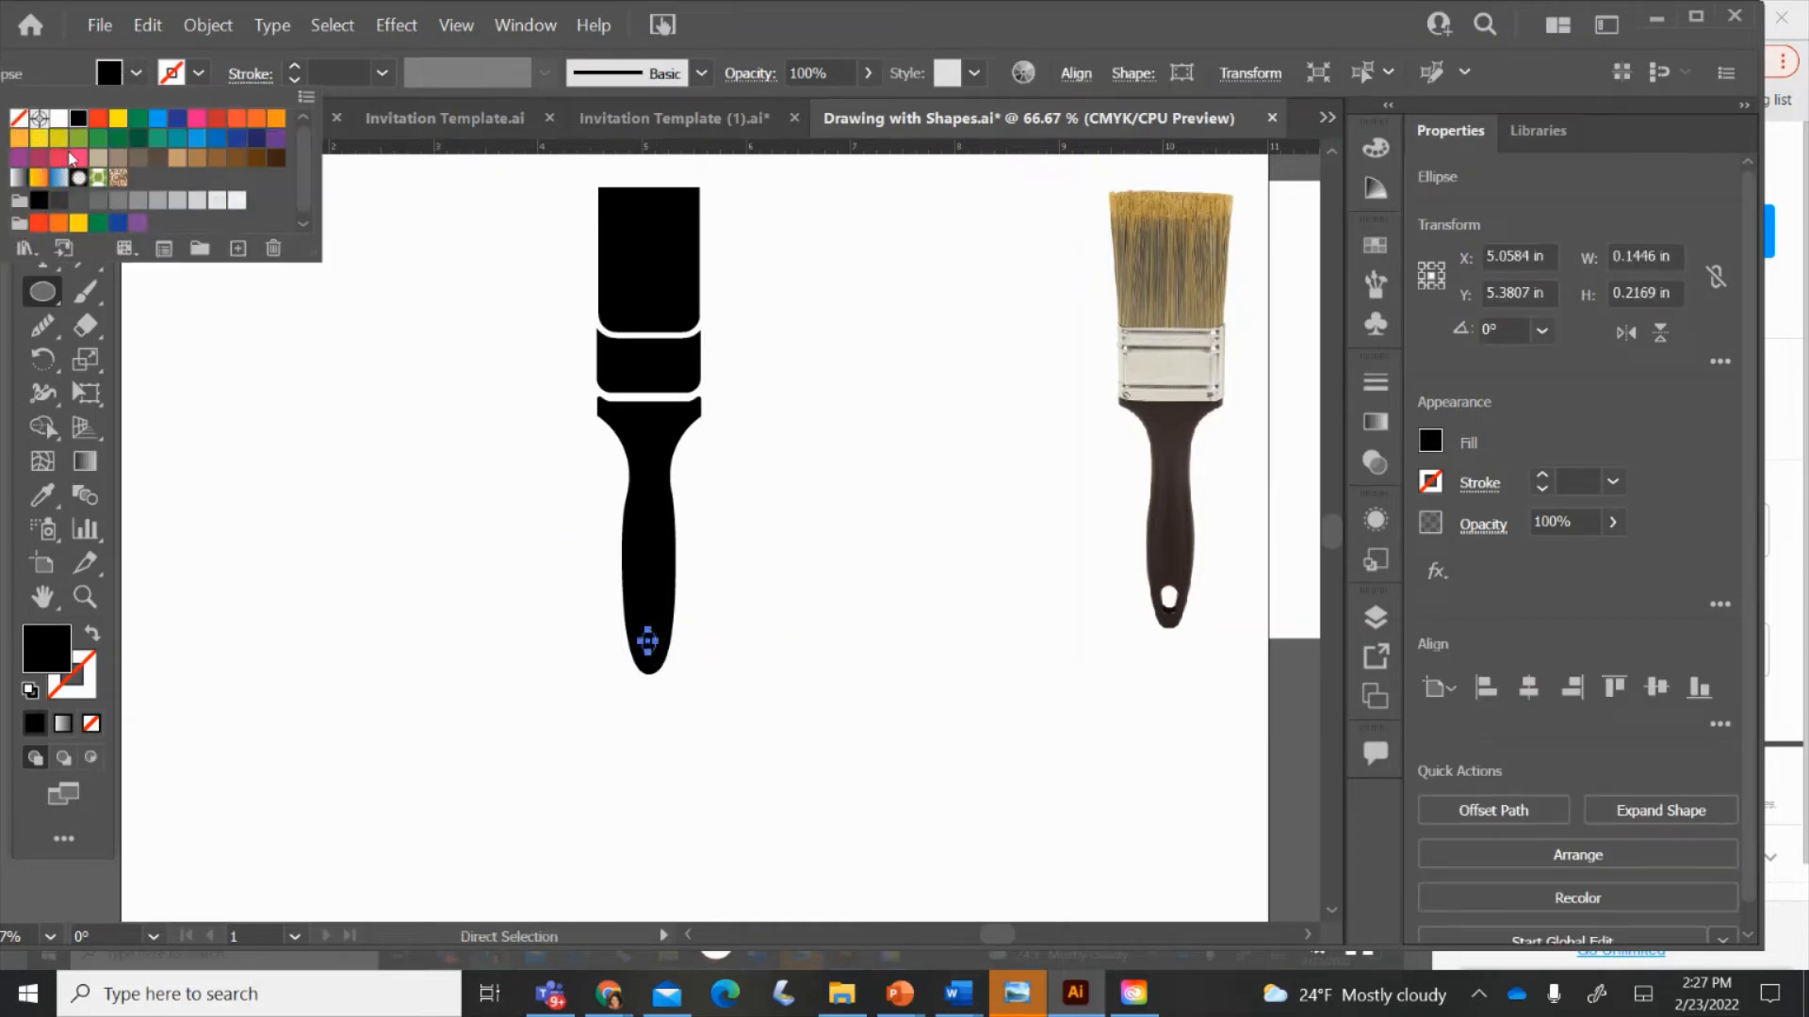
pyautogui.click(53, 123)
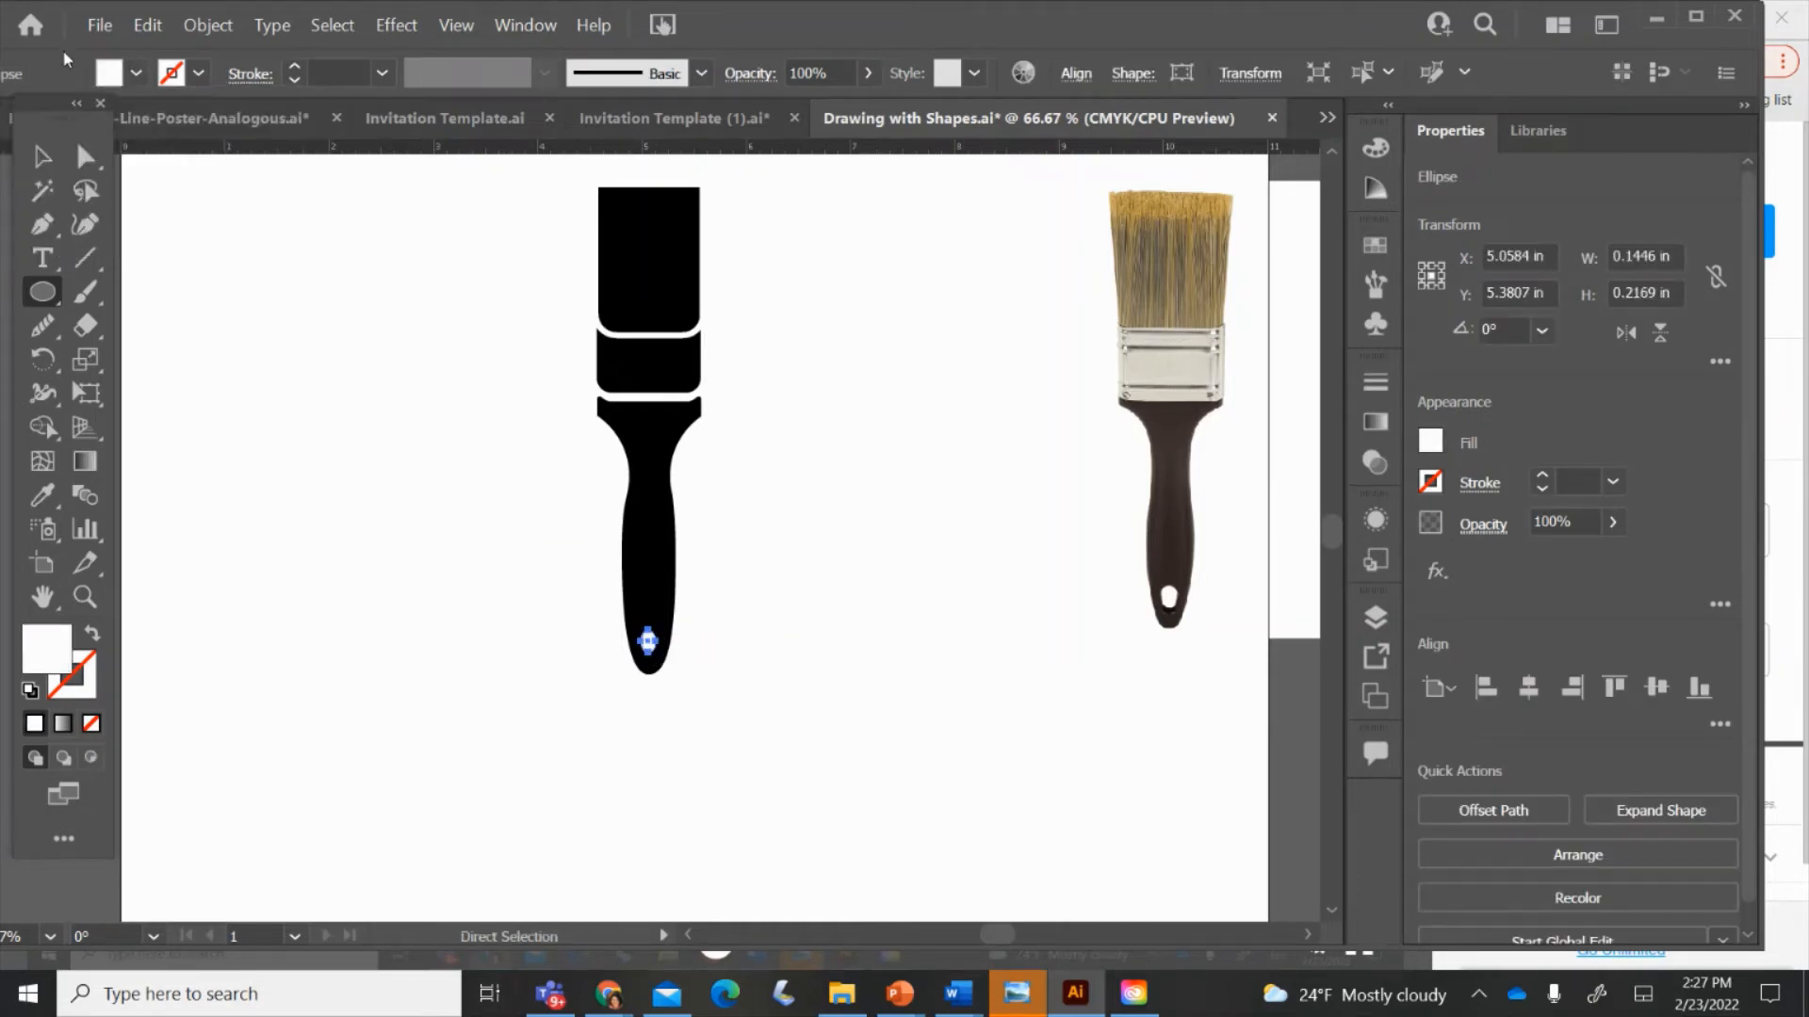
pyautogui.click(251, 367)
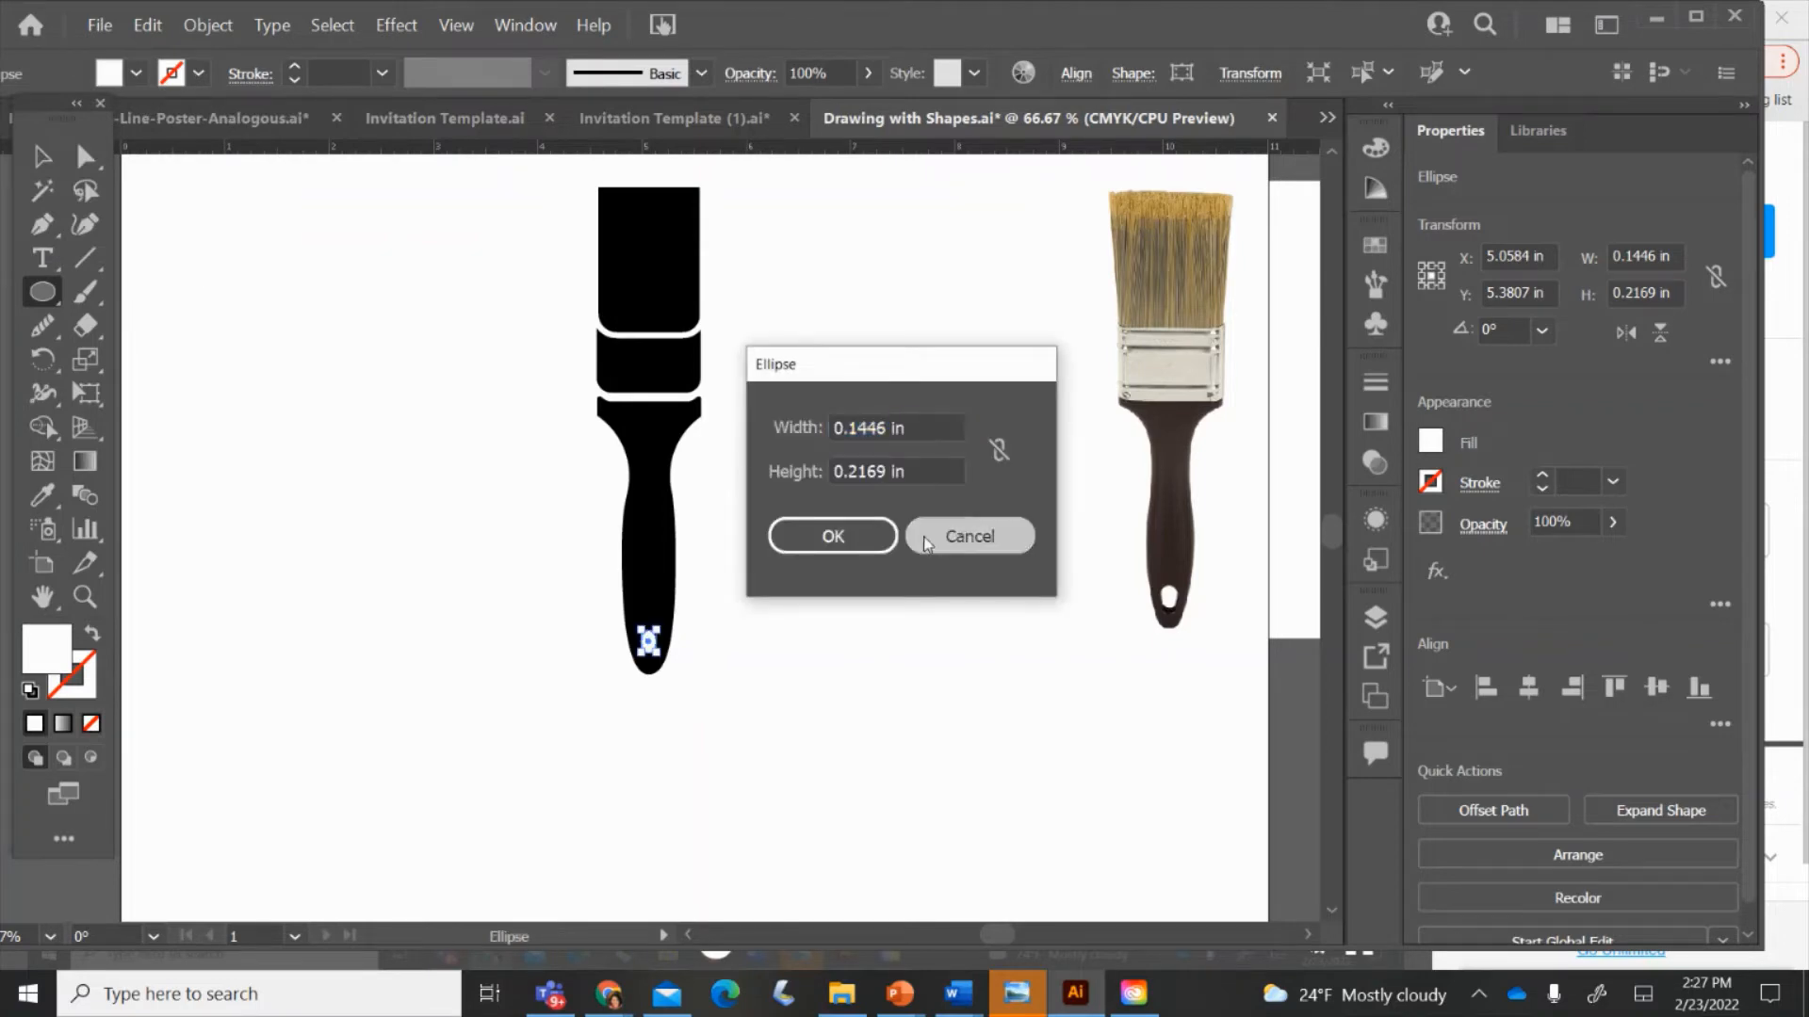
pyautogui.click(928, 536)
pyautogui.press('ctrl')
pyautogui.click(39, 162)
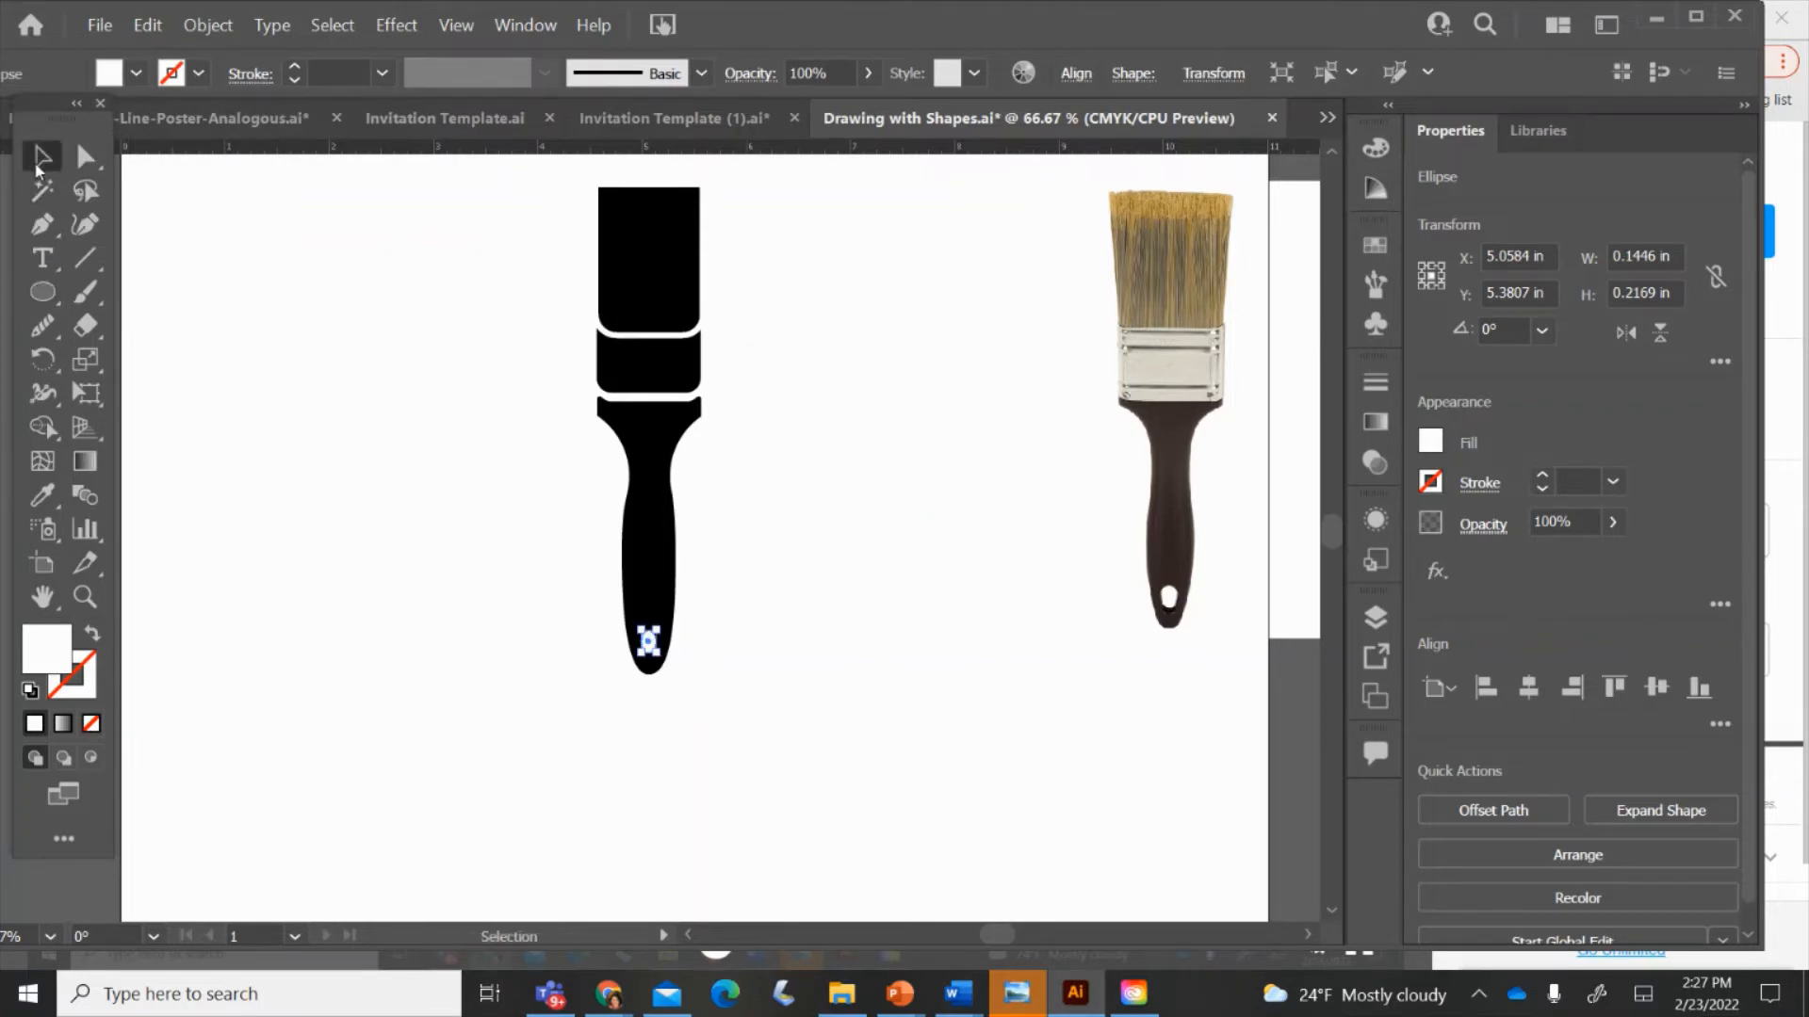
pyautogui.click(321, 353)
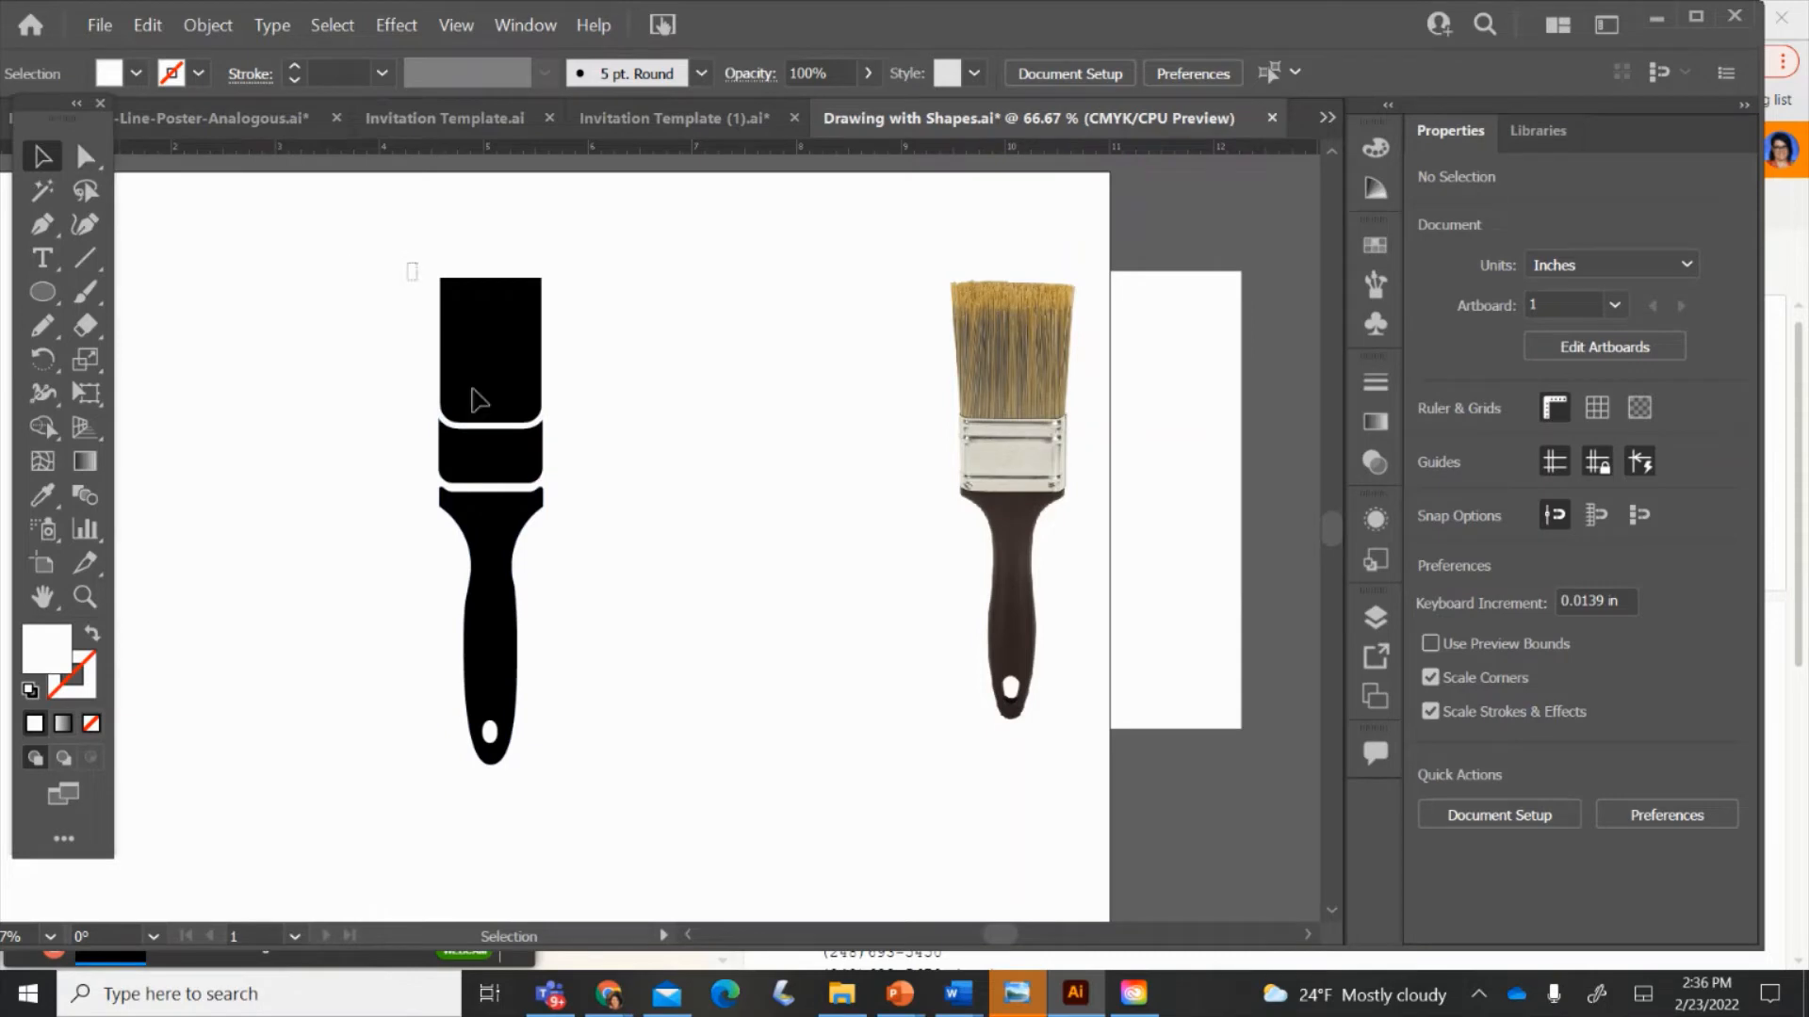
# - Group all parts of the black paintbrush and move the group to about X 4.72 in, Y 3.82 in
pyautogui.moveTo(417, 279); pyautogui.dragTo(584, 772)
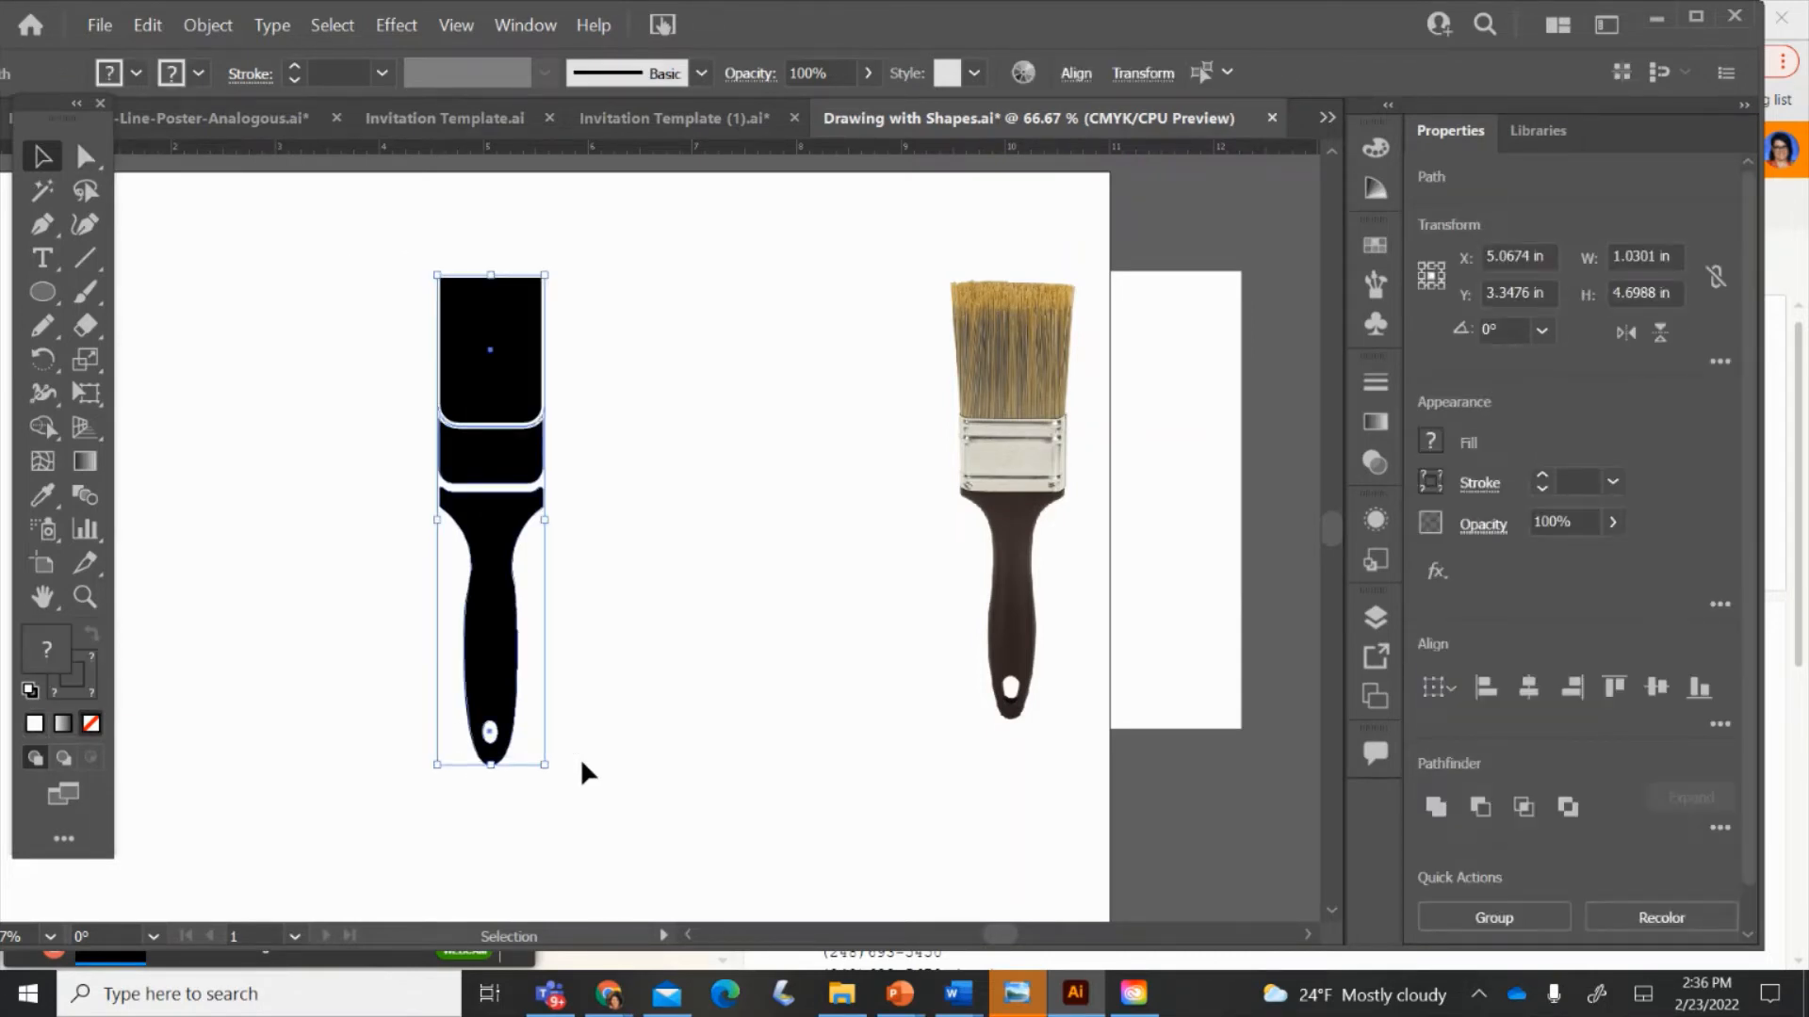
pyautogui.hotkey('ctrl', 'g')
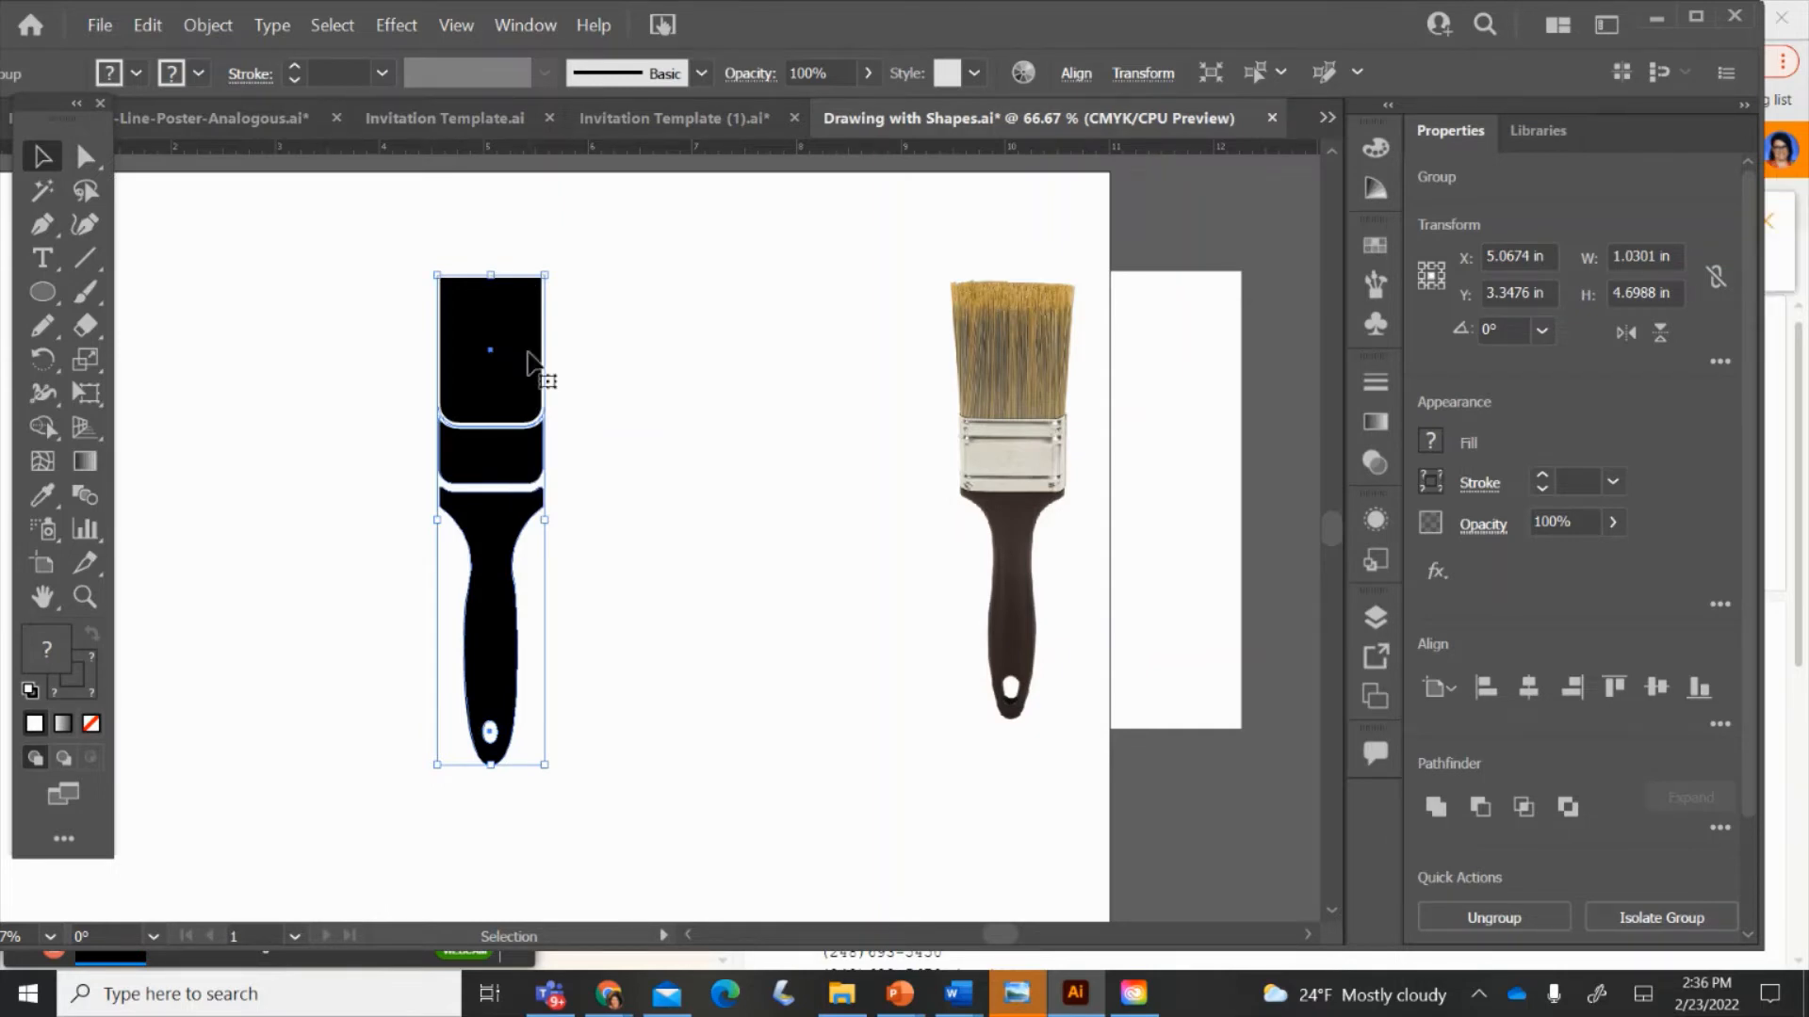
pyautogui.moveTo(527, 361); pyautogui.dragTo(577, 373)
pyautogui.click(412, 334)
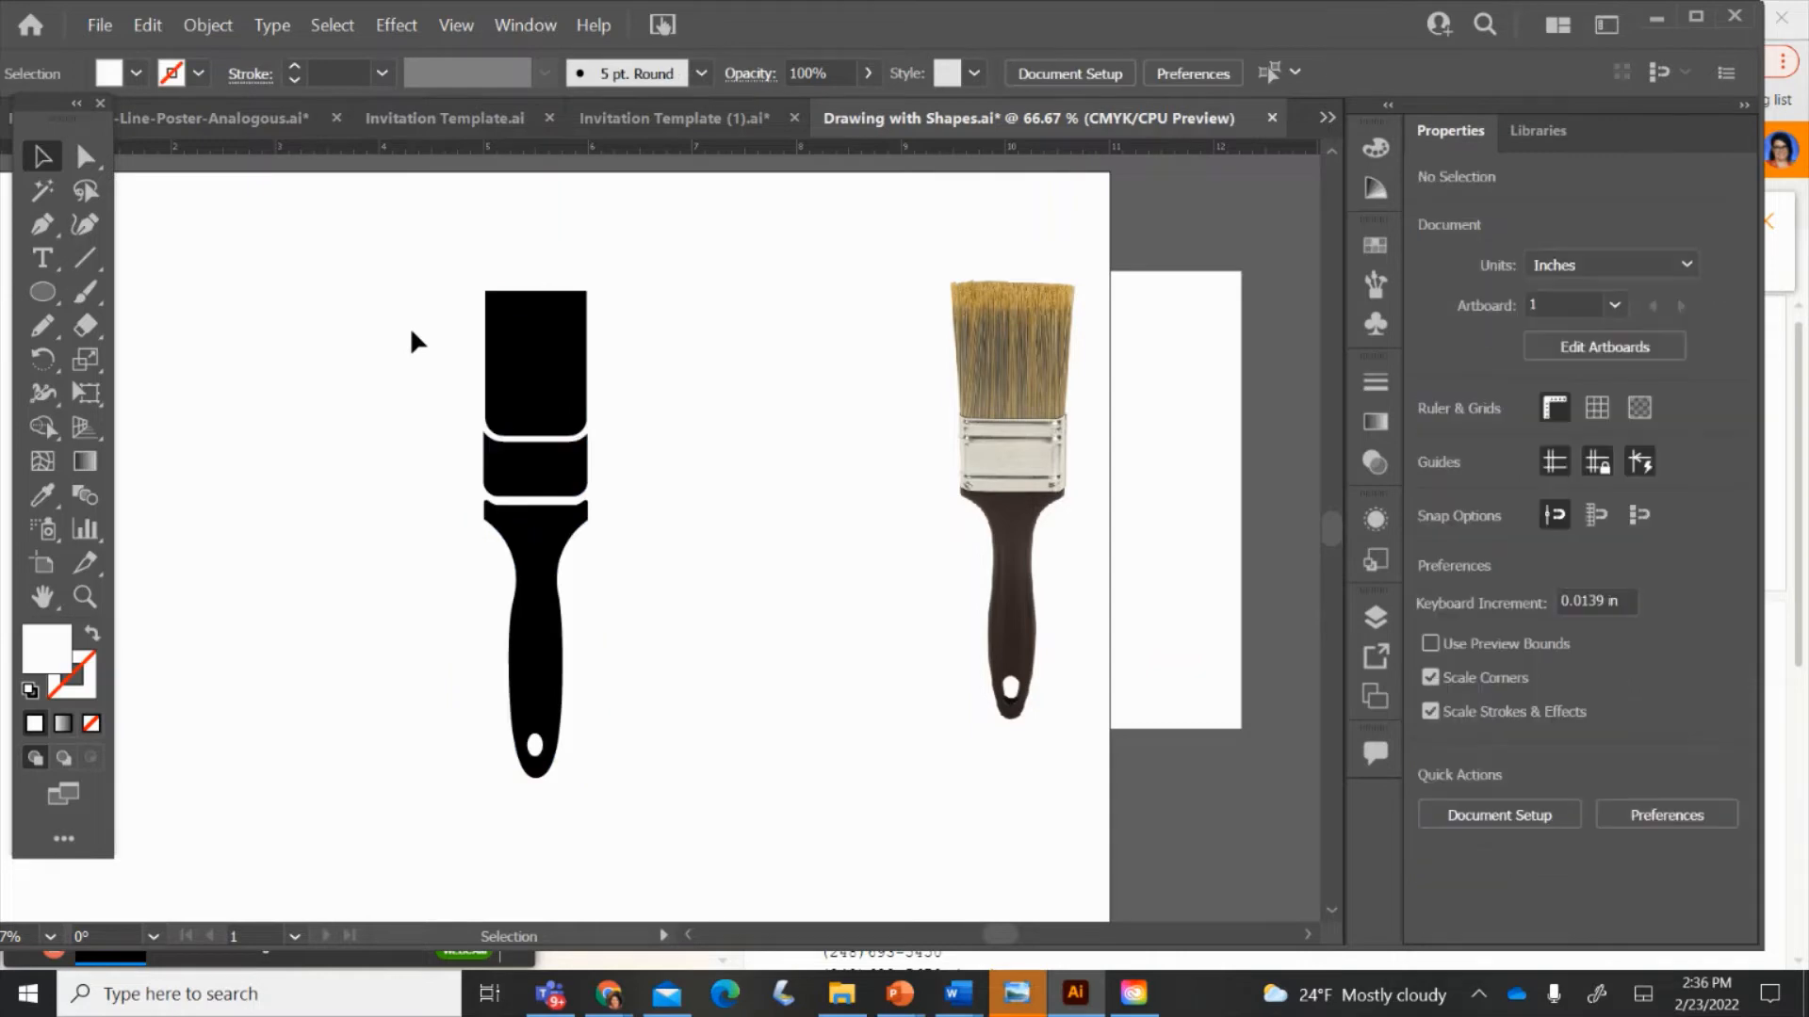
pyautogui.click(576, 377)
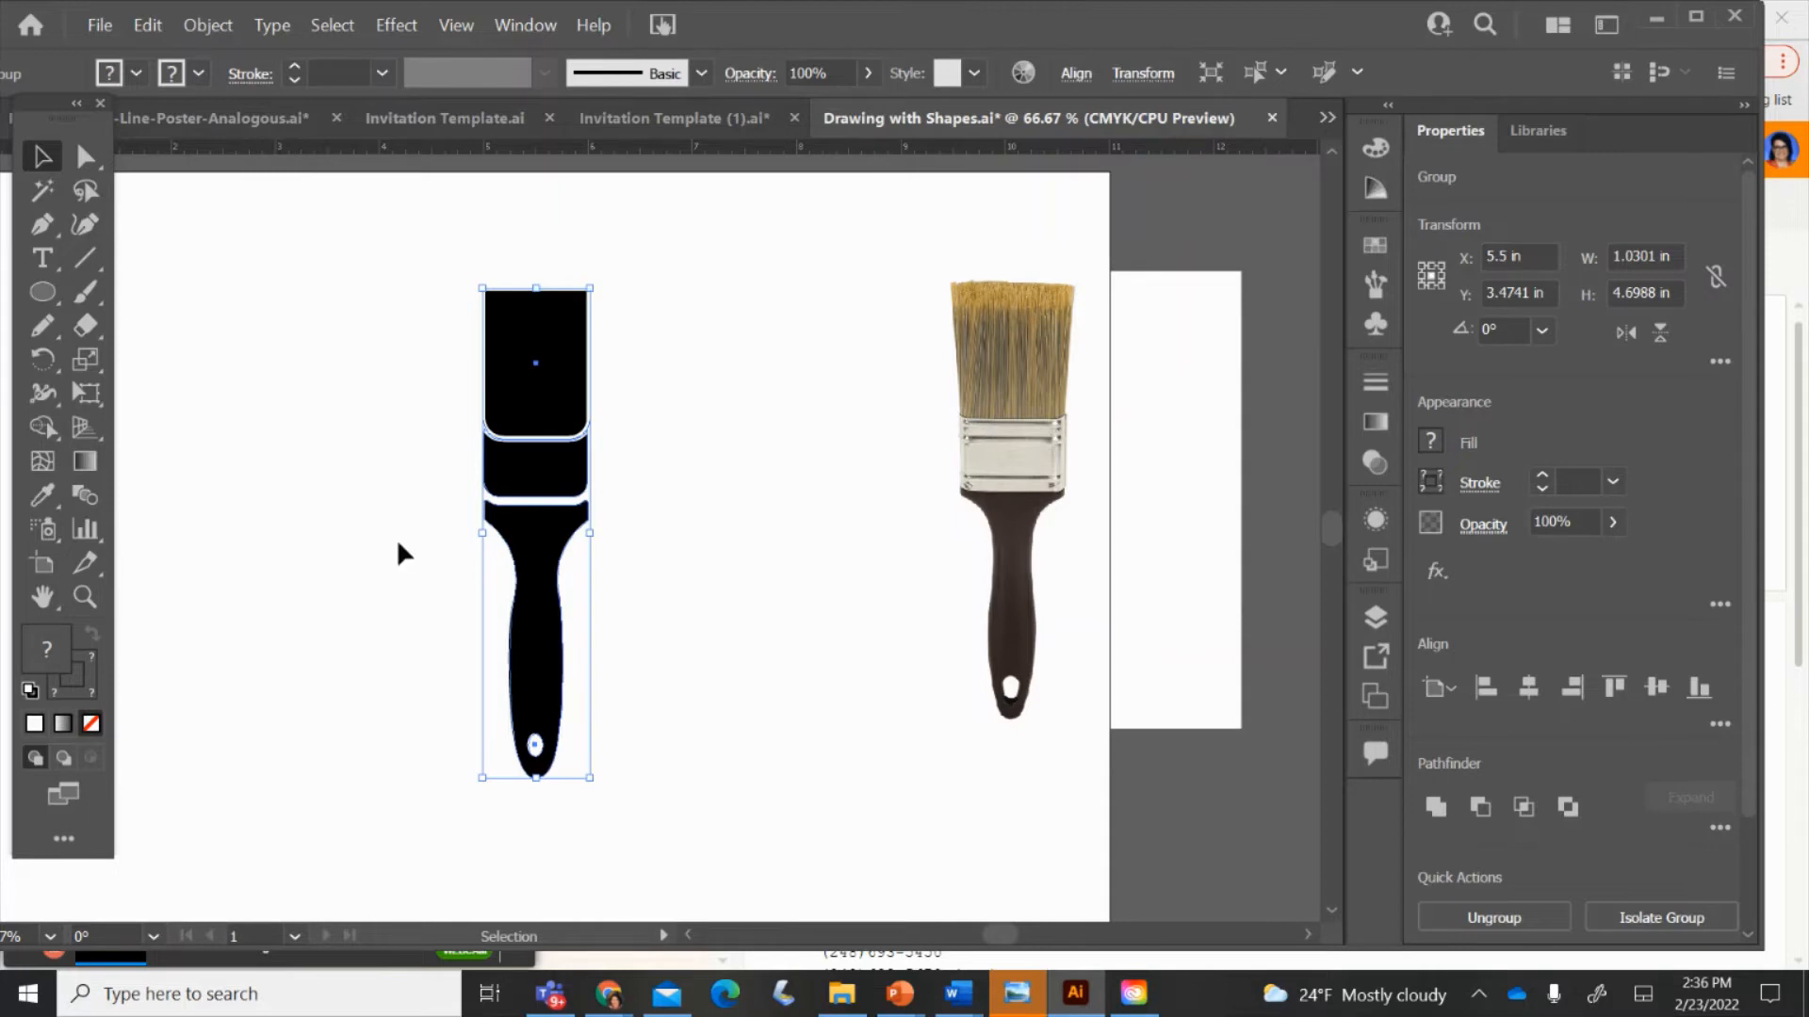
pyautogui.moveTo(500, 350); pyautogui.dragTo(419, 386)
pyautogui.click(314, 389)
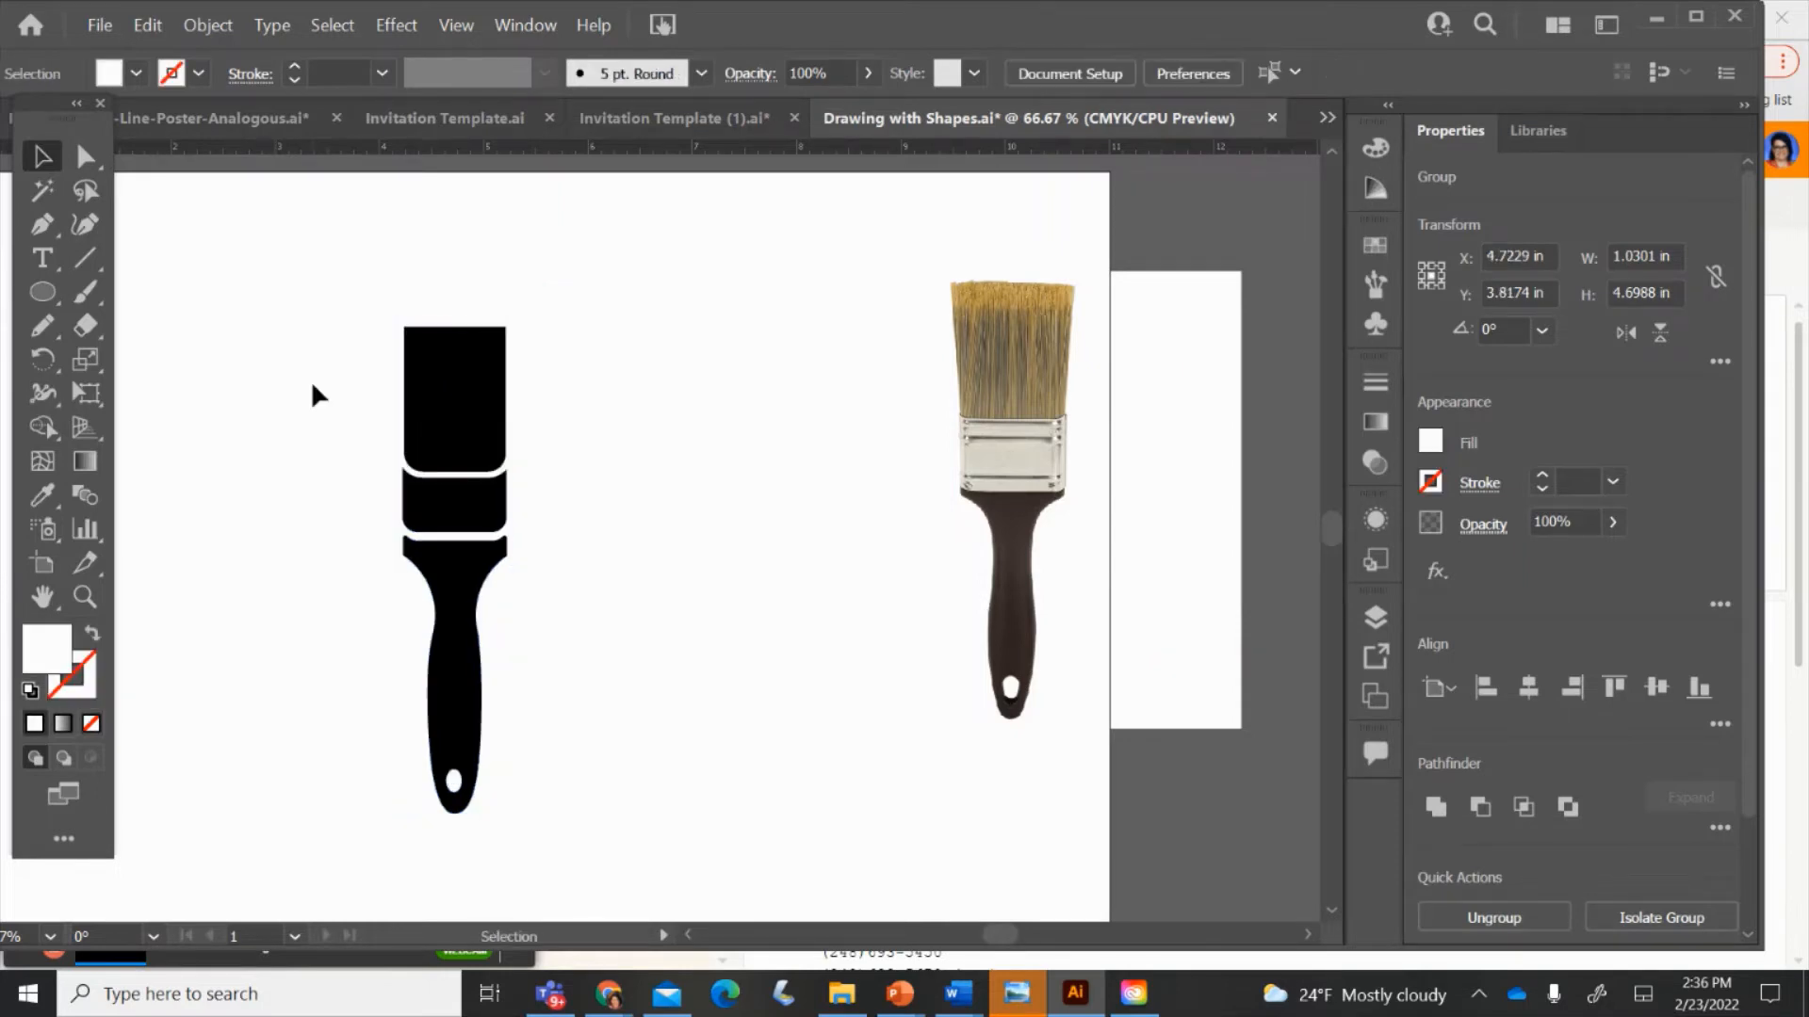
# - Flare the bristle block to about 1.37 in wide by moving its two top corner anchors outward
pyautogui.click(452, 383)
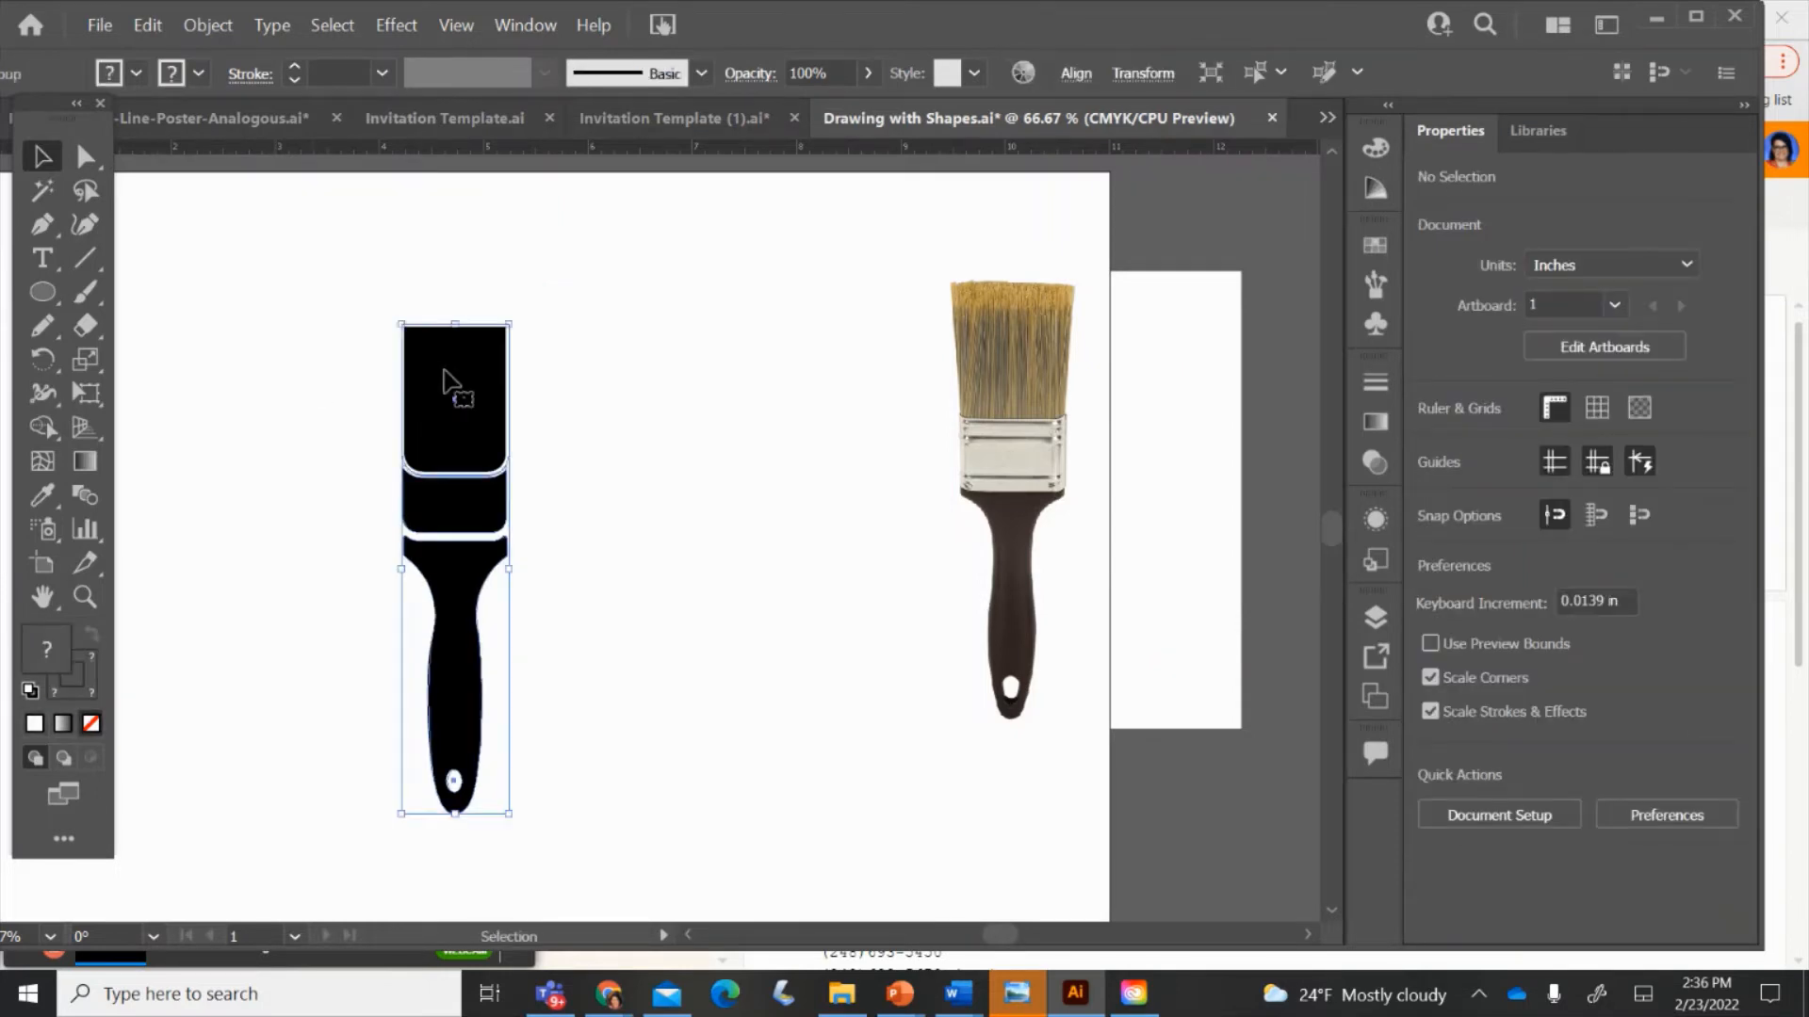
pyautogui.click(83, 157)
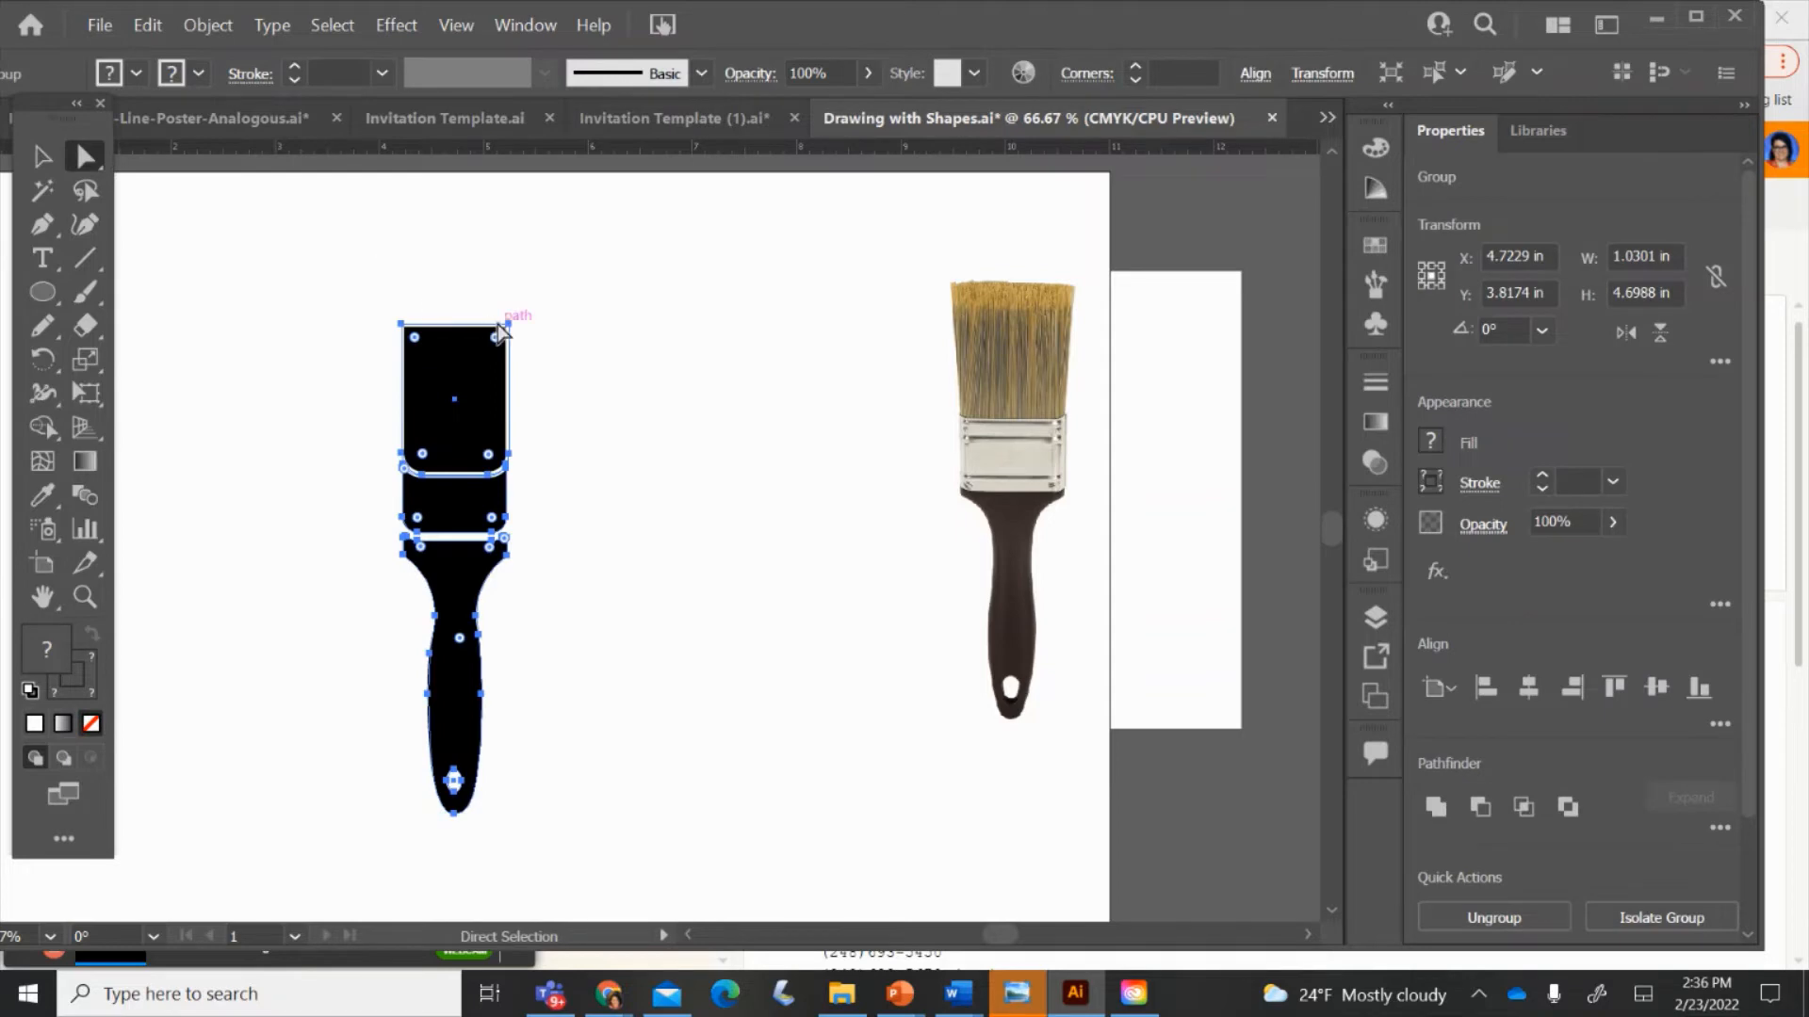
pyautogui.moveTo(510, 325); pyautogui.dragTo(525, 323)
pyautogui.moveTo(403, 324); pyautogui.dragTo(381, 321)
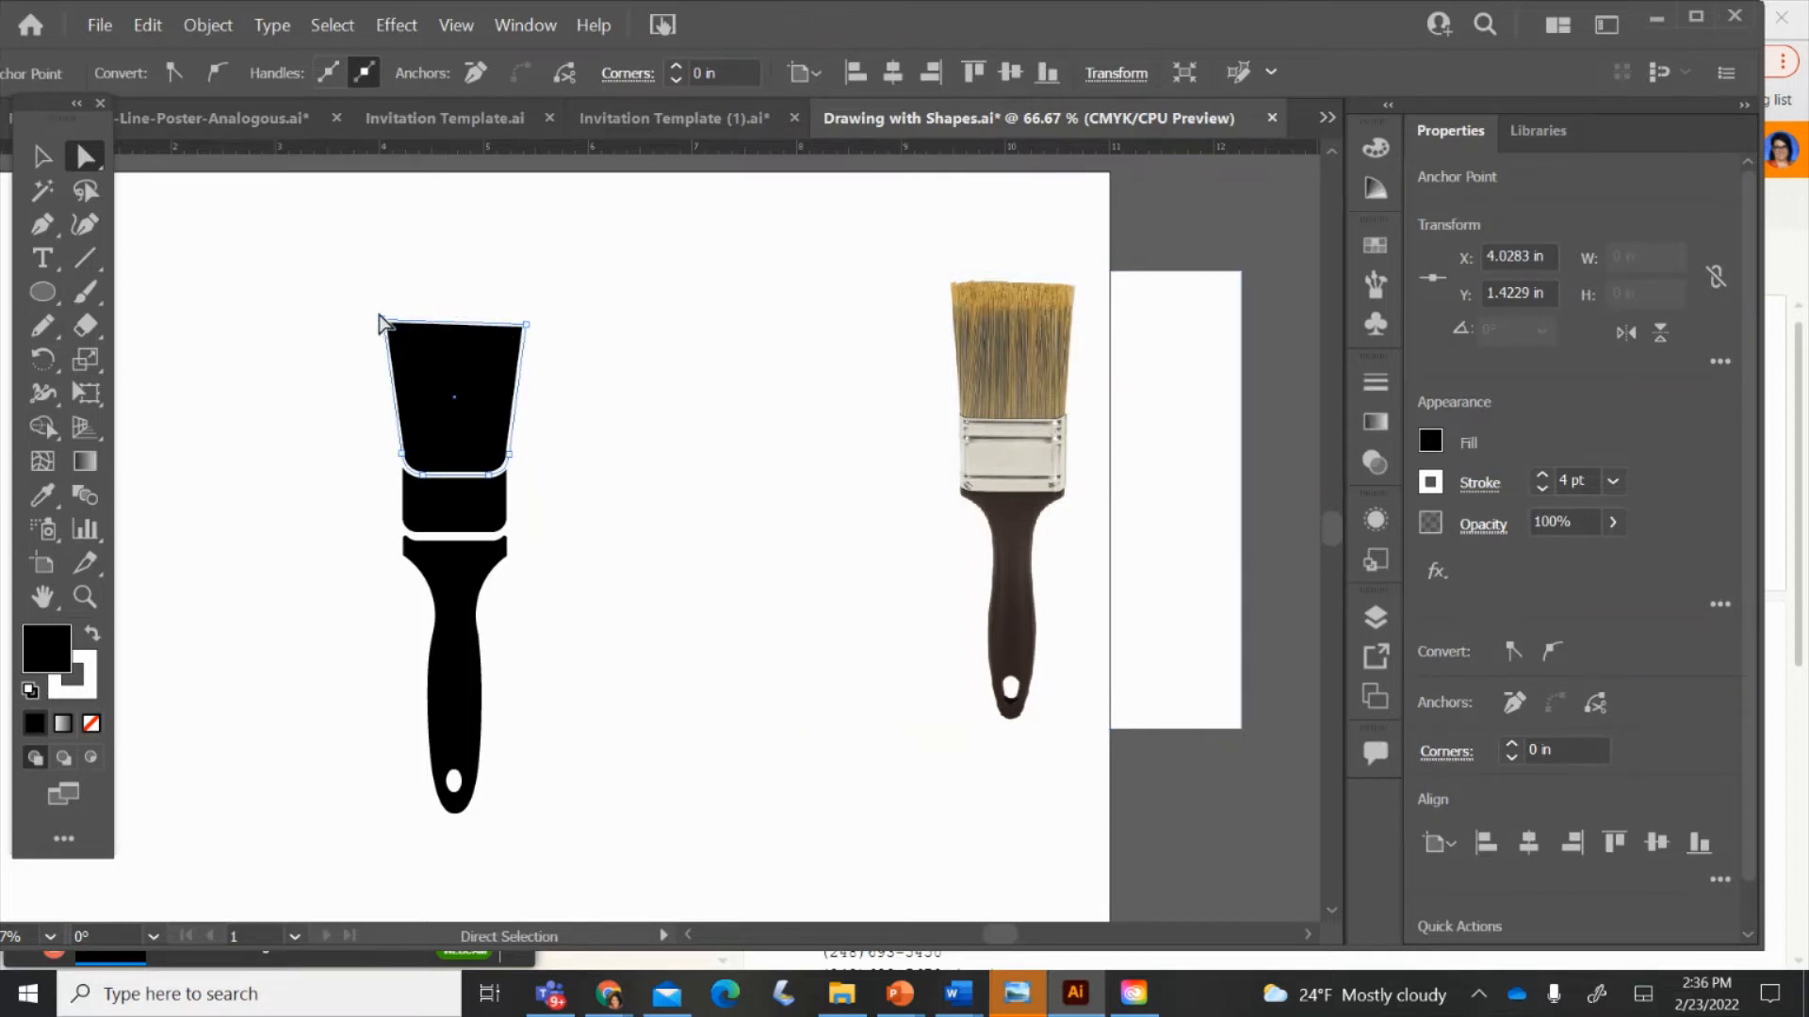
pyautogui.click(292, 374)
# - Roughen the top edge of the bristle block with the Eraser tool for an uneven bristle outline
pyautogui.click(468, 358)
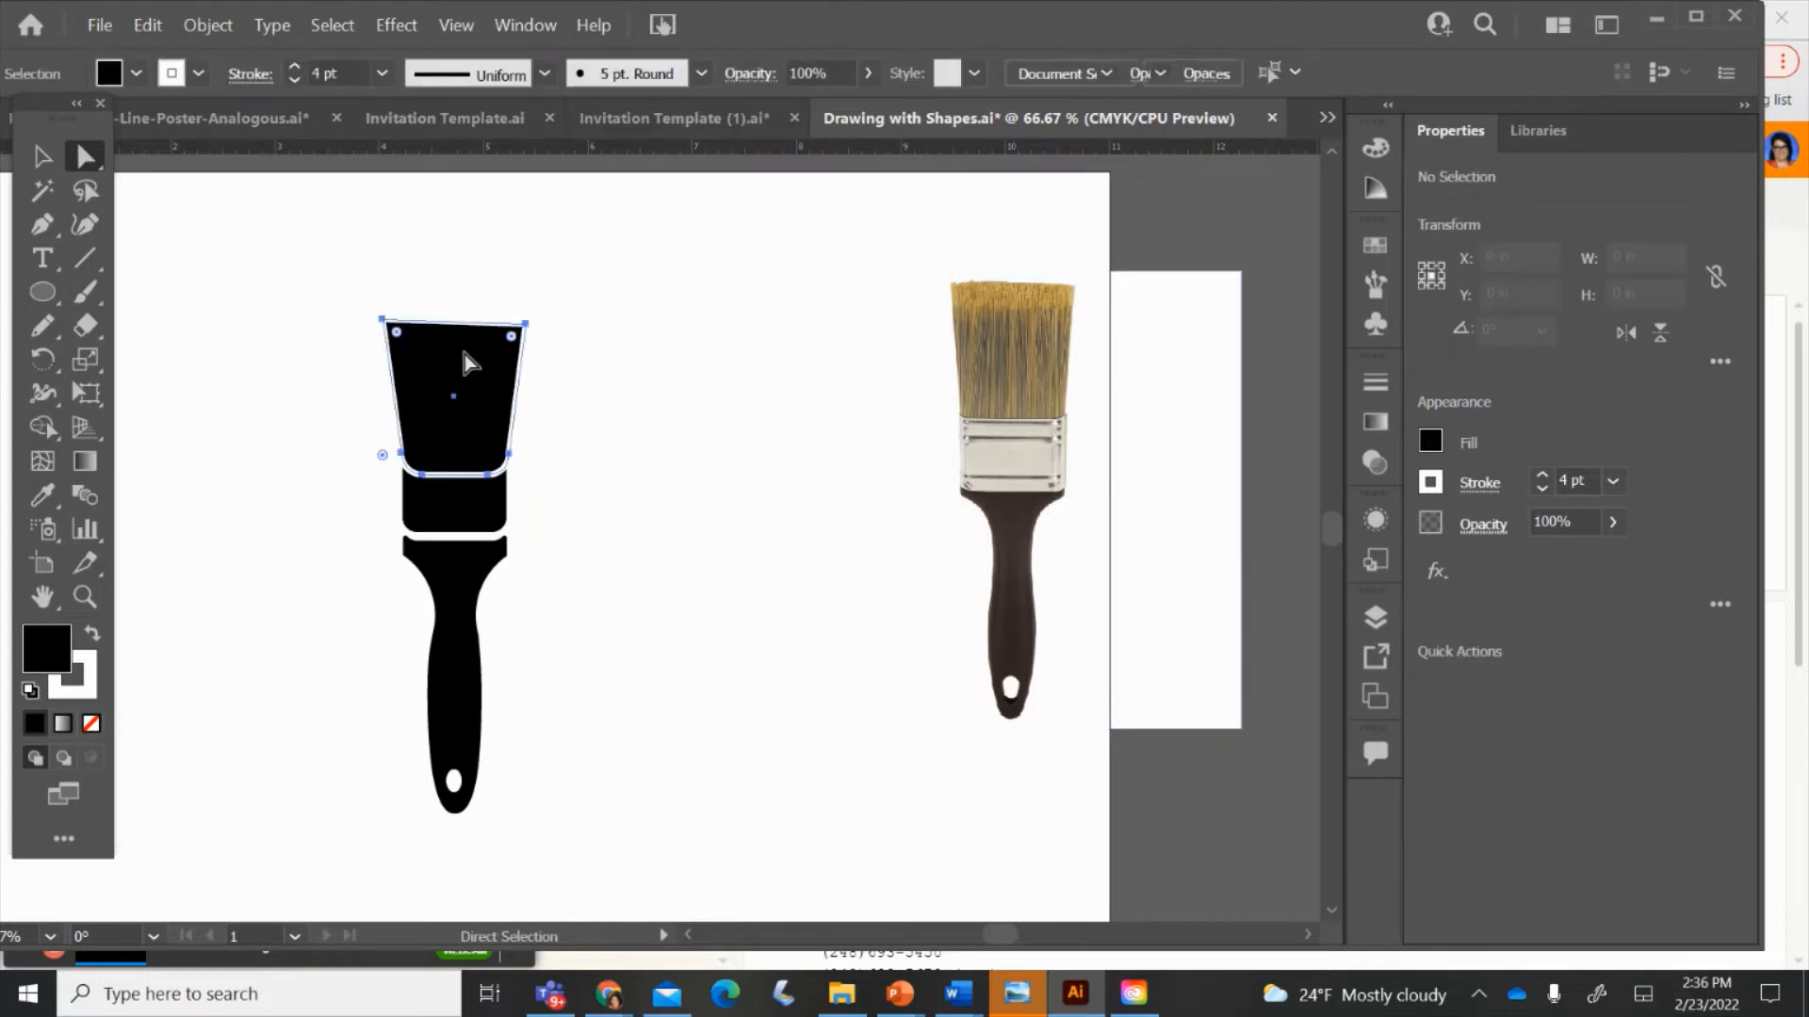
pyautogui.click(87, 325)
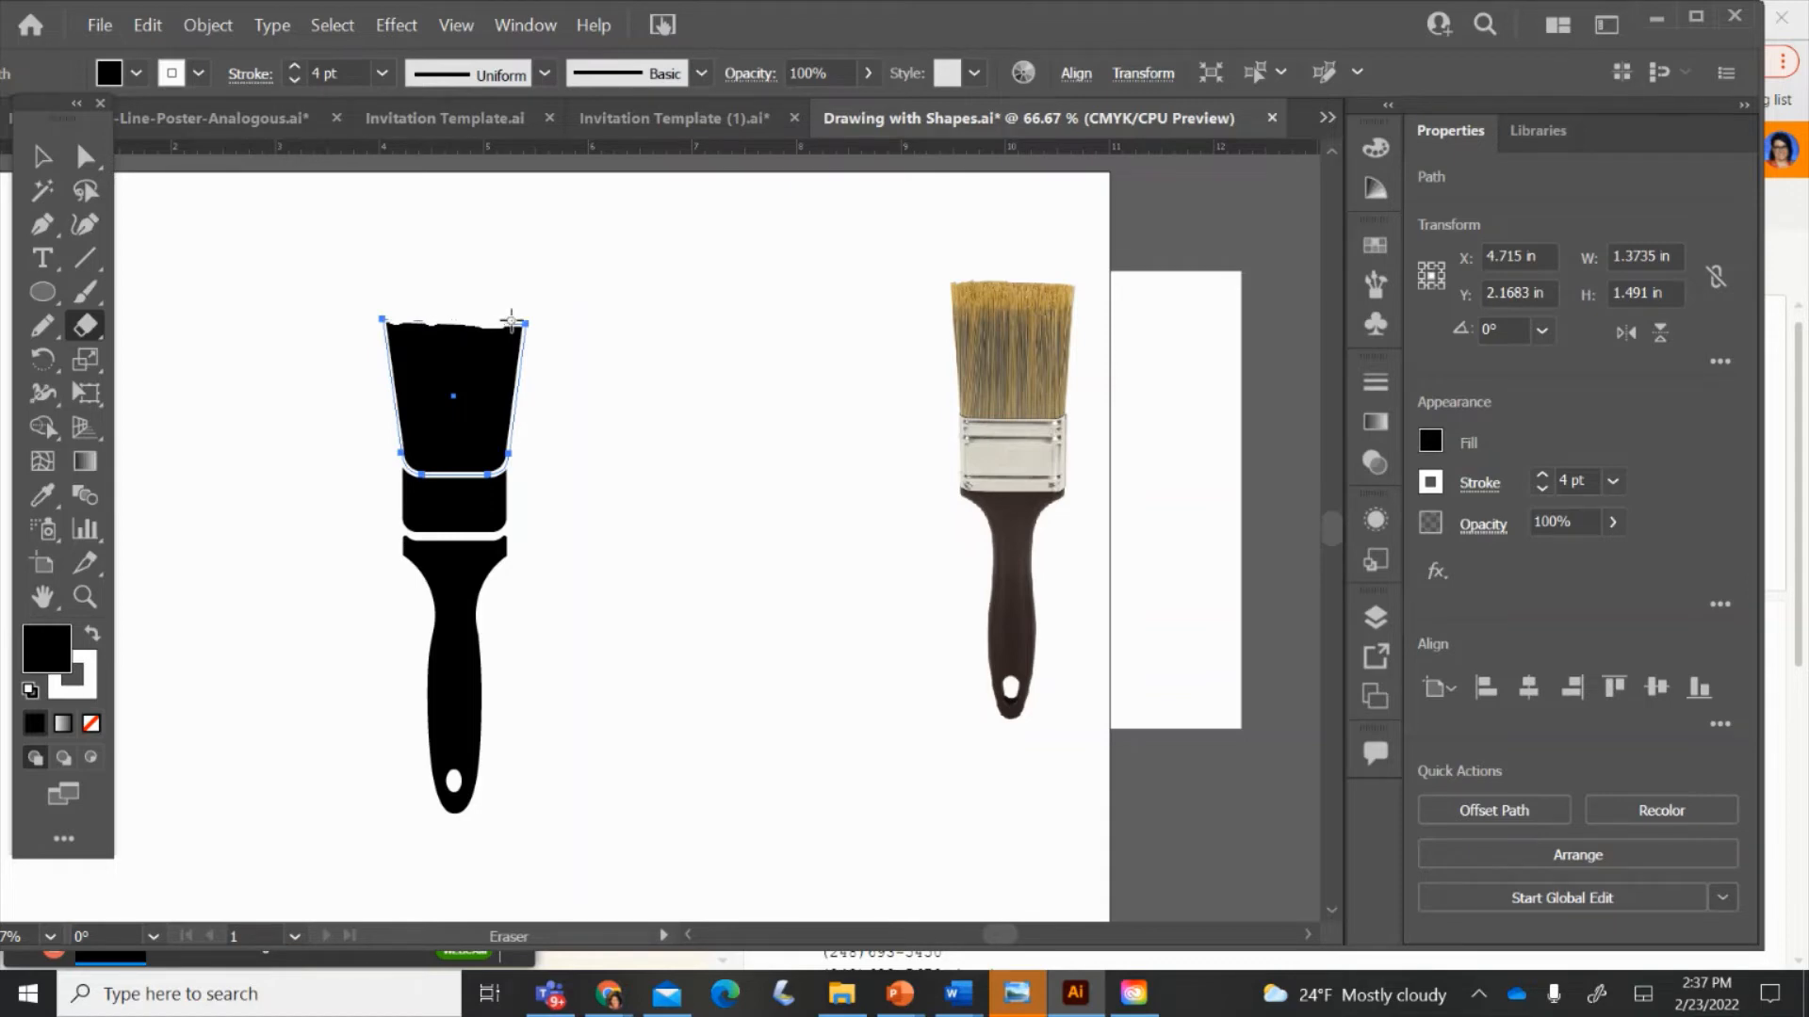
pyautogui.moveTo(545, 320); pyautogui.dragTo(548, 317)
pyautogui.click(42, 157)
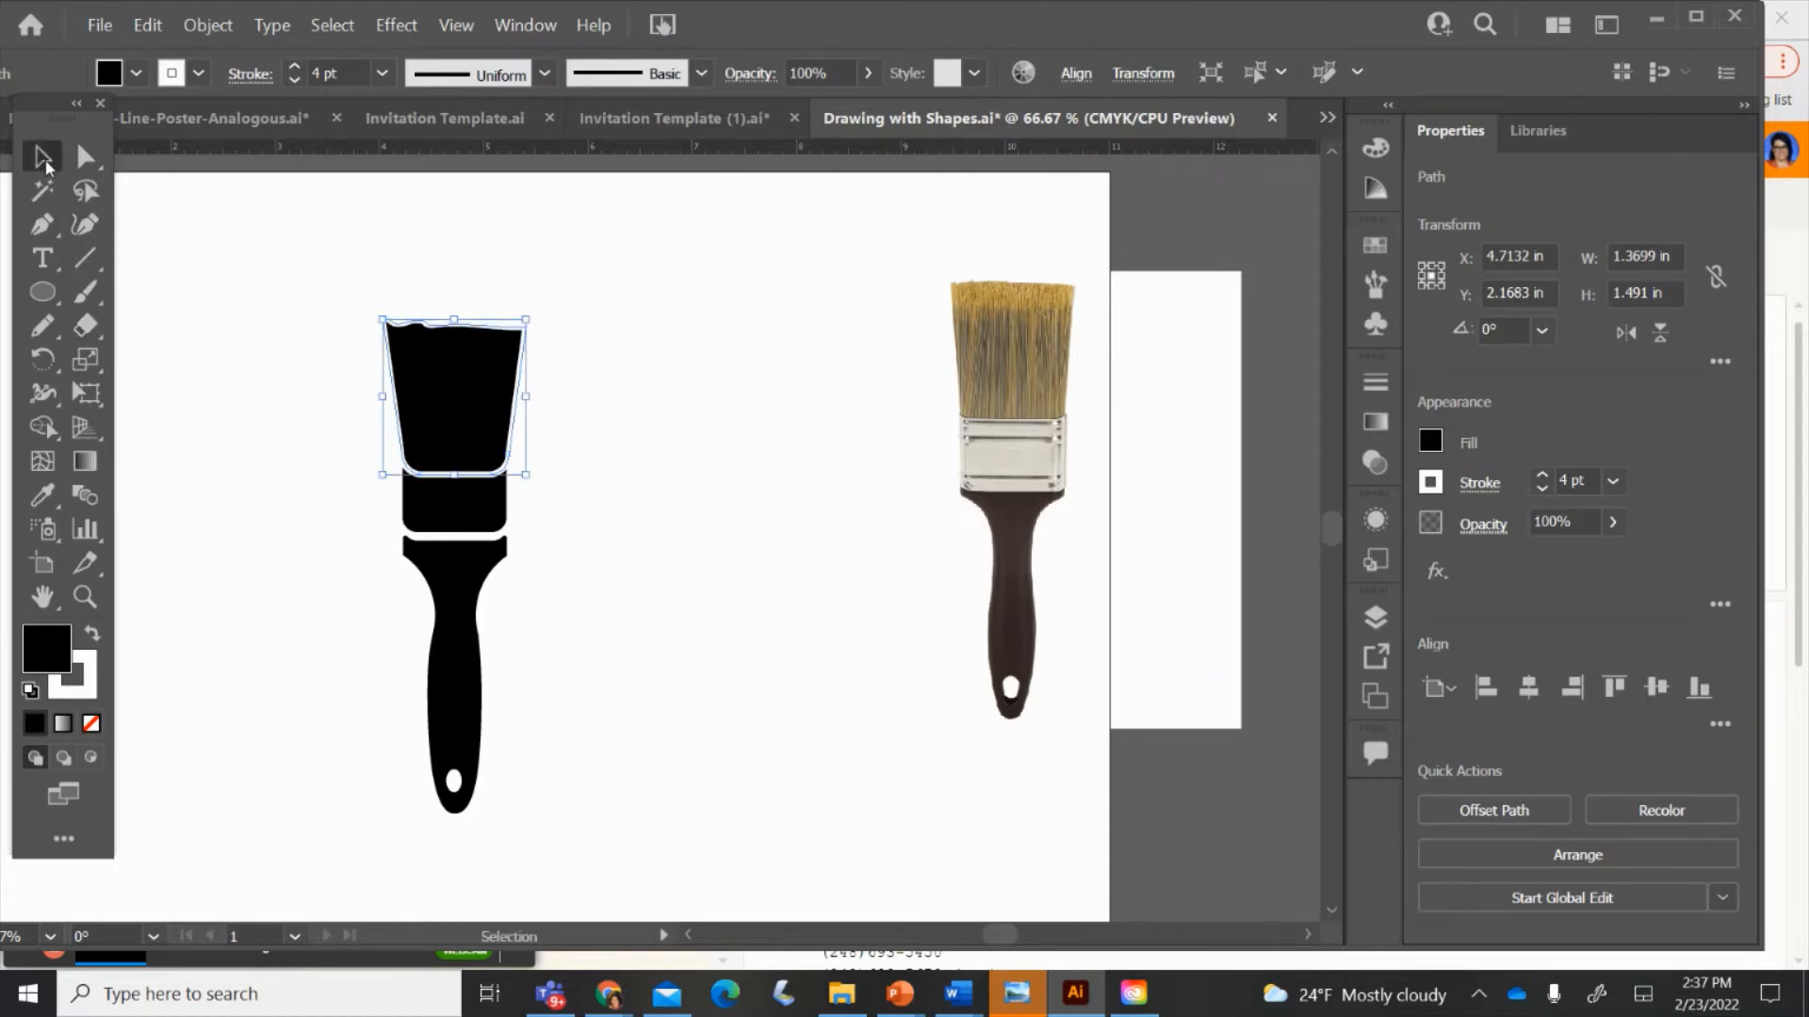
pyautogui.click(254, 361)
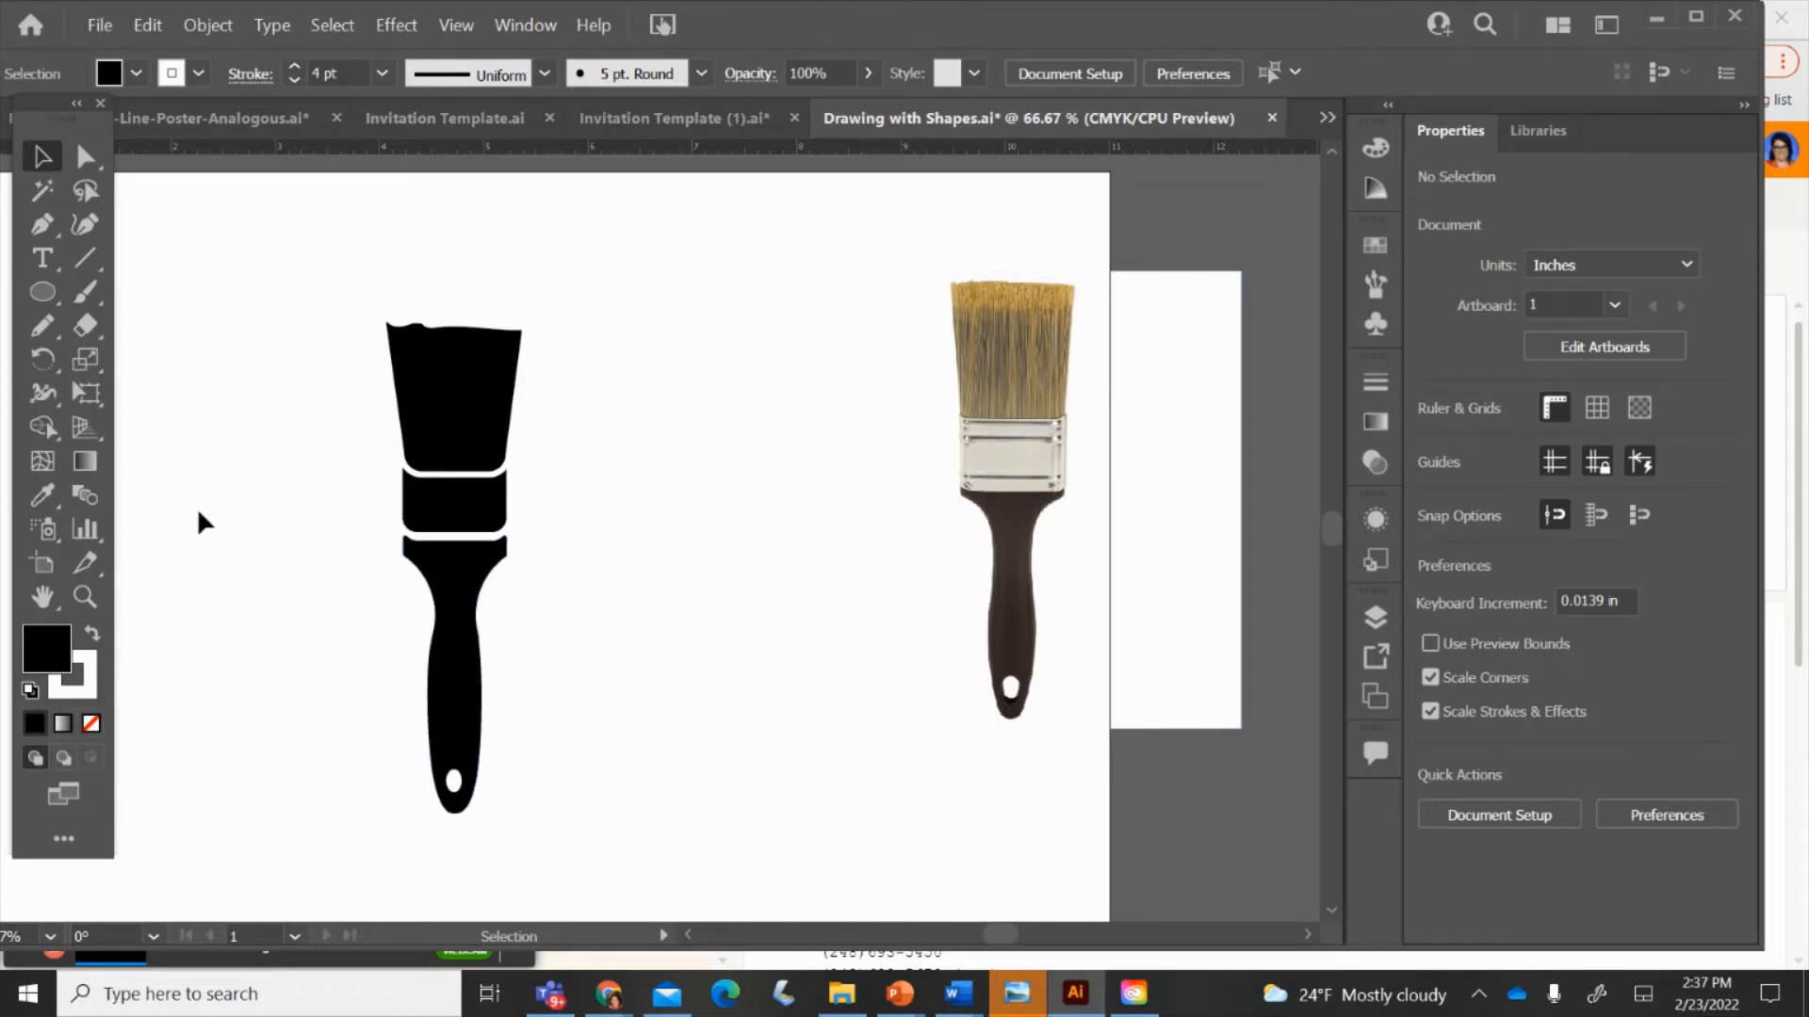
# - Draw two horizontal white lines about 0.63 in long across the middle band and set the upper line's stroke to 1 pt
pyautogui.click(97, 256)
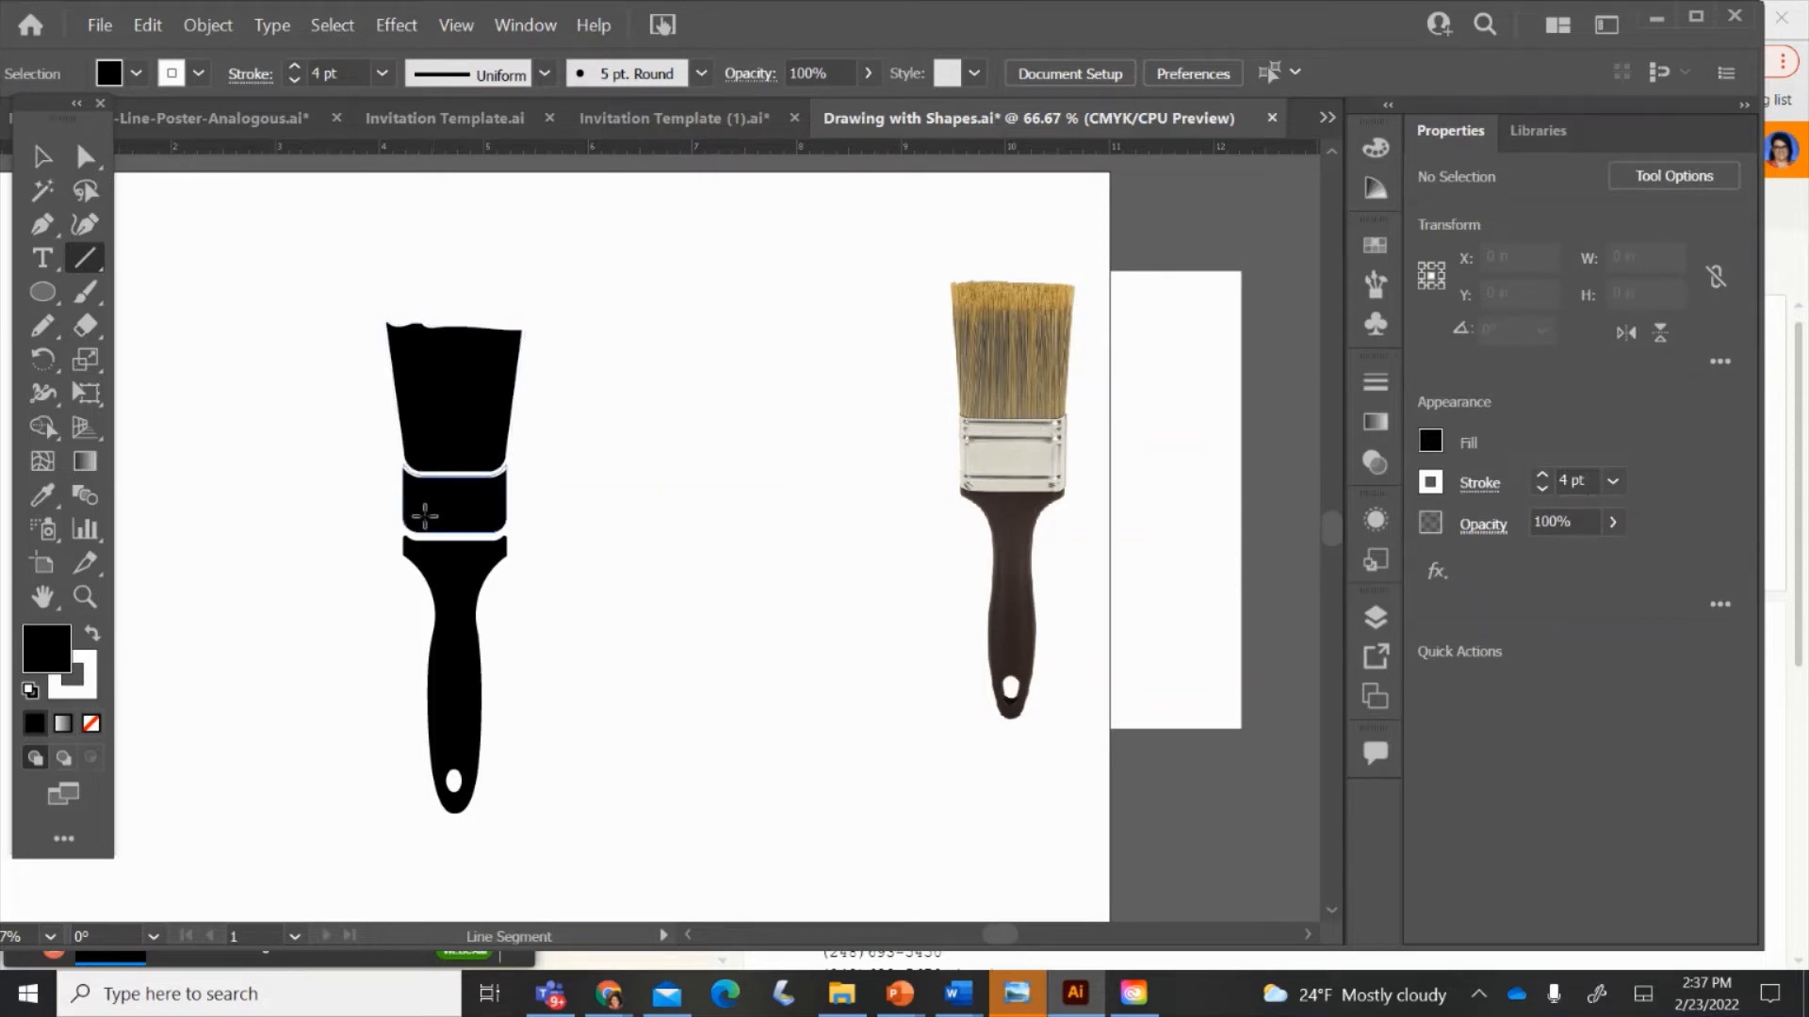
pyautogui.moveTo(424, 519); pyautogui.dragTo(489, 491)
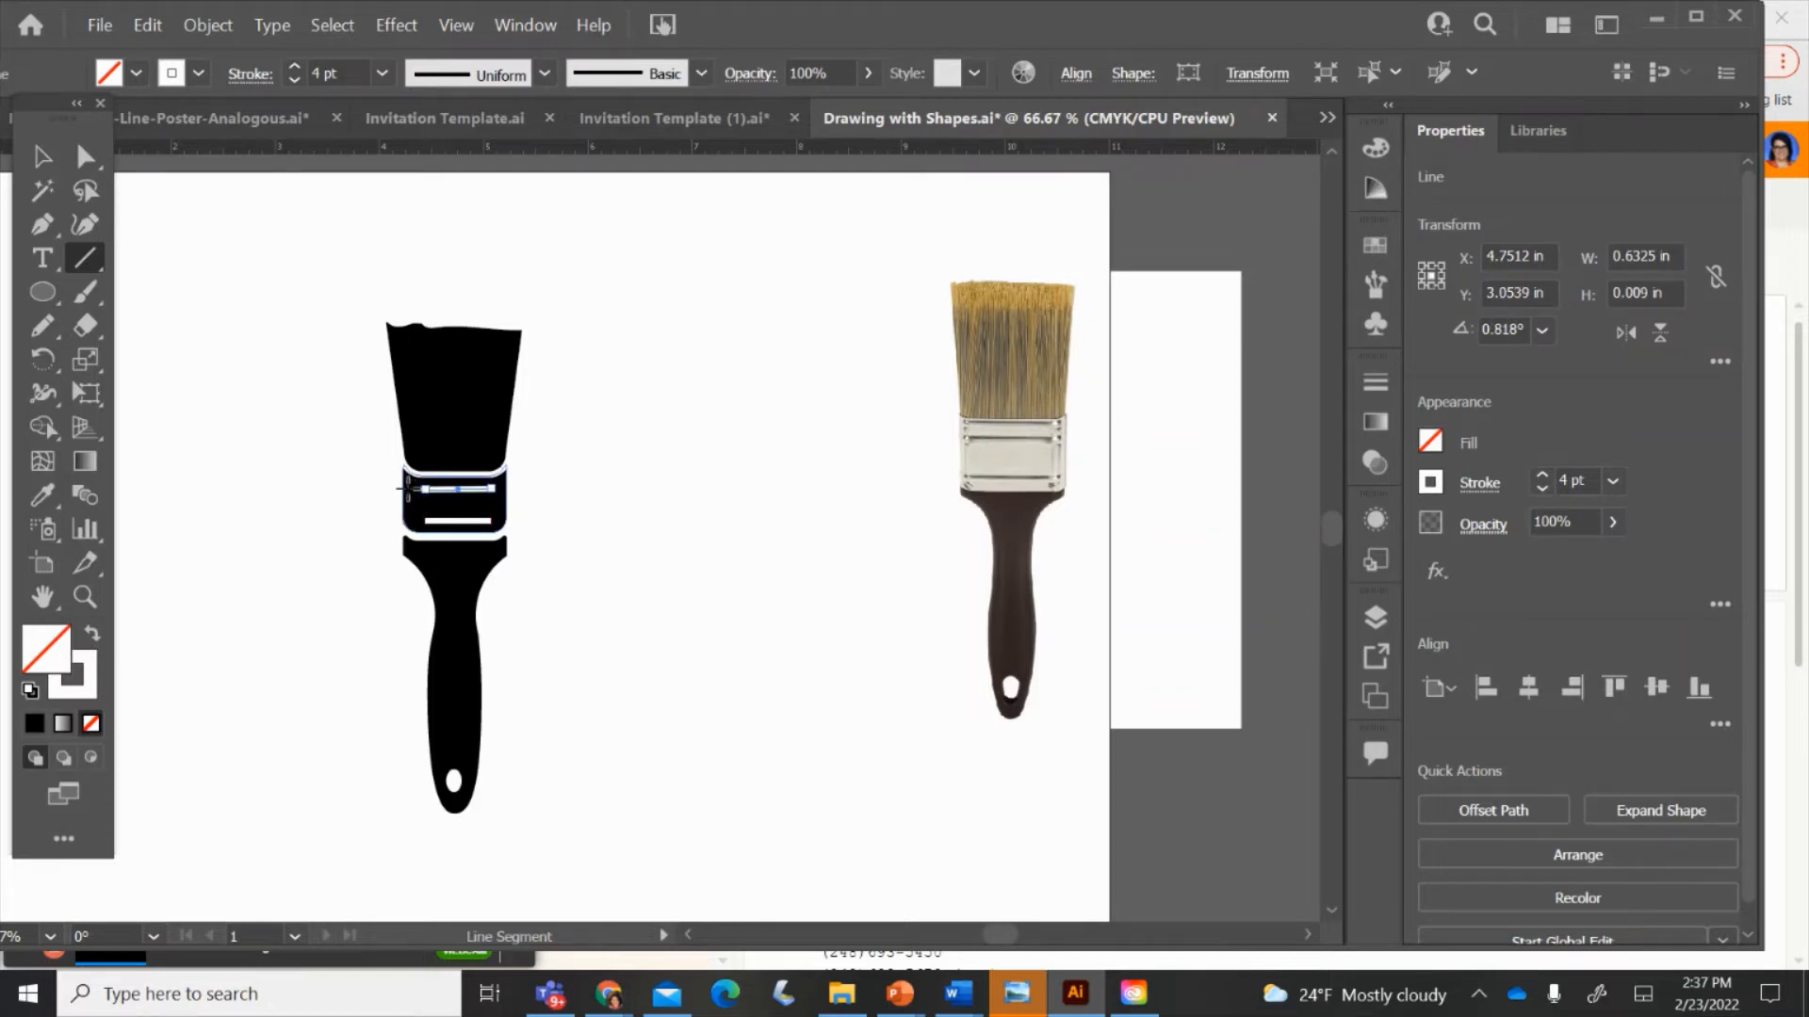
pyautogui.click(294, 68)
pyautogui.click(293, 68)
pyautogui.click(294, 82)
pyautogui.click(295, 81)
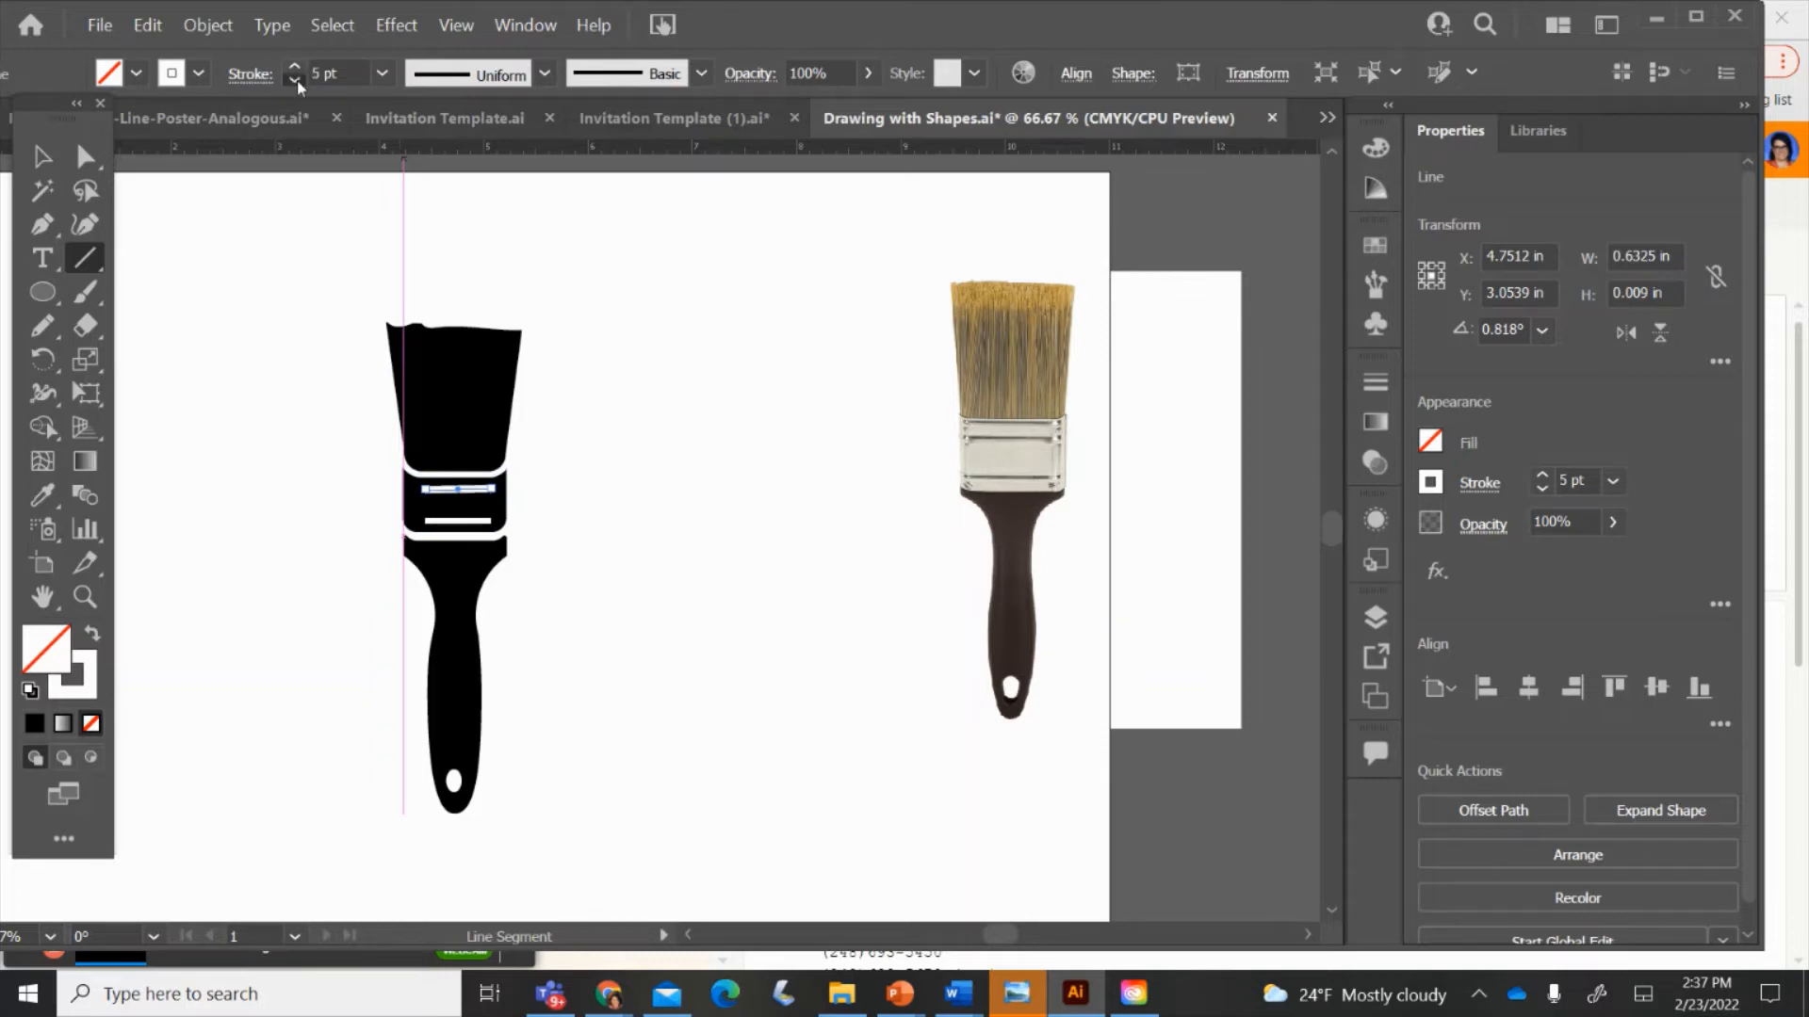
pyautogui.click(295, 81)
pyautogui.click(295, 81)
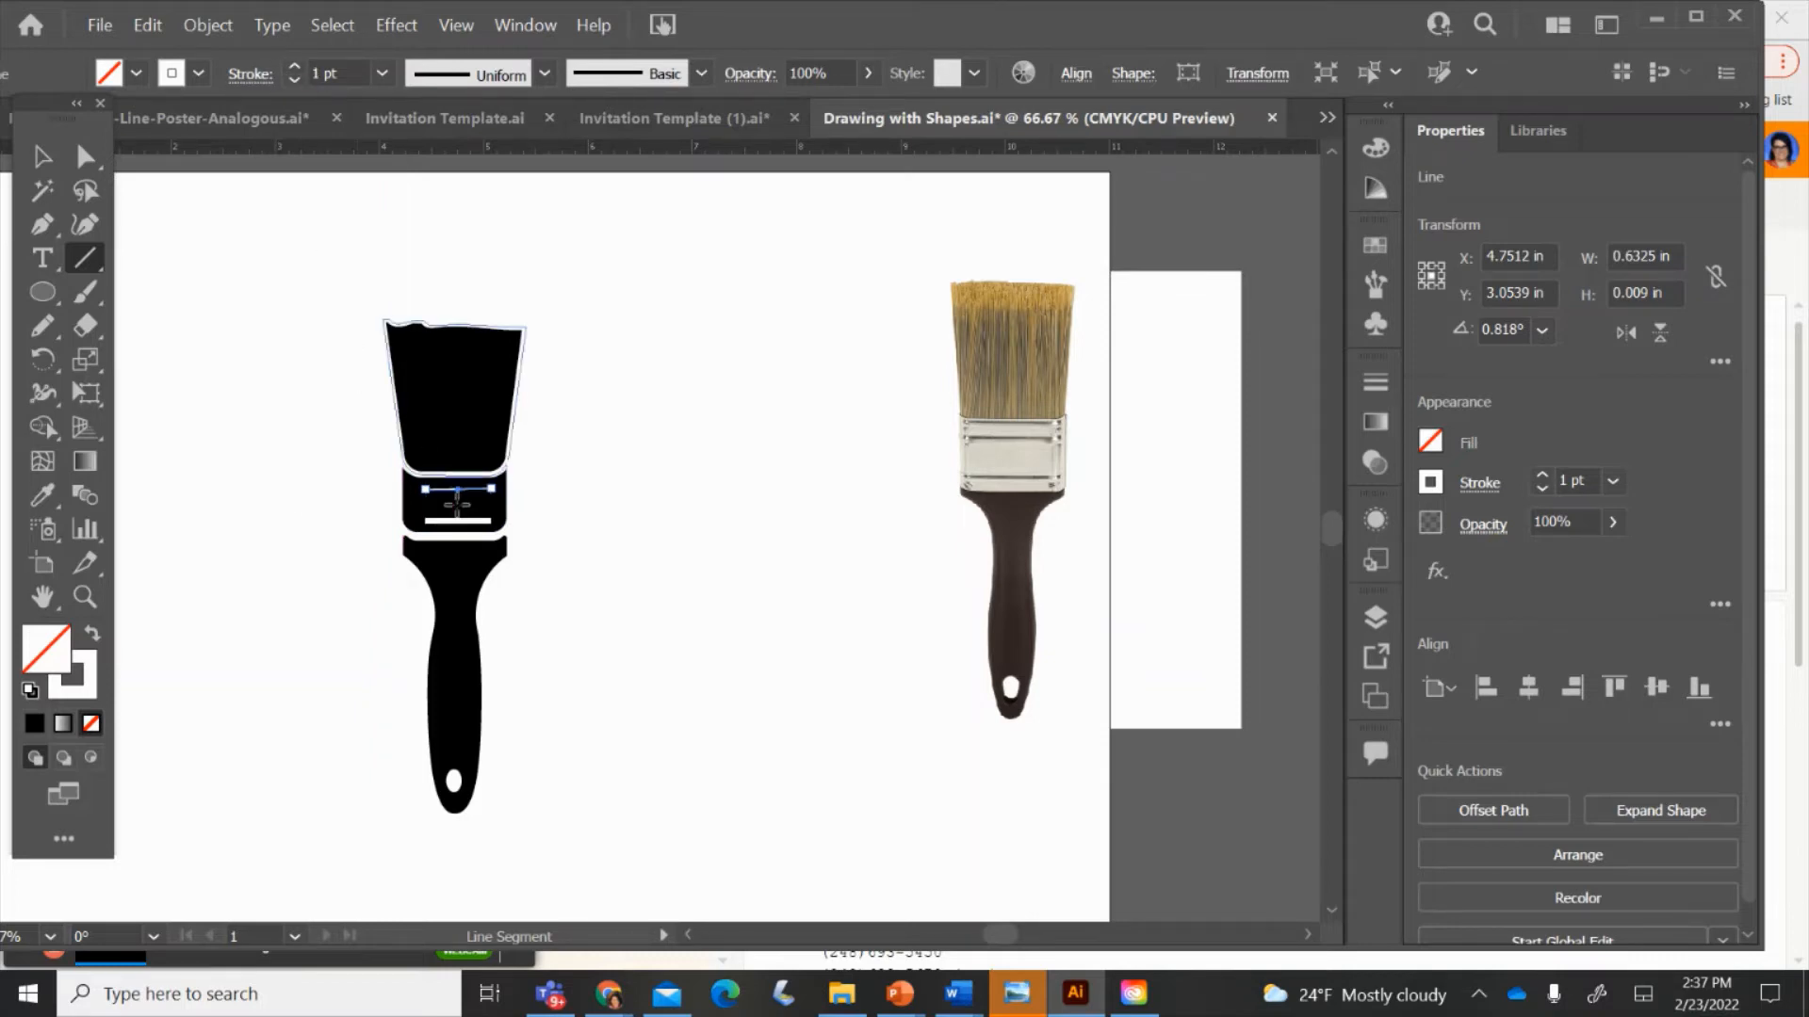
# - Duplicate the lower white line of the middle band straight up between the two lines, at about Y 3.16 in
pyautogui.click(41, 162)
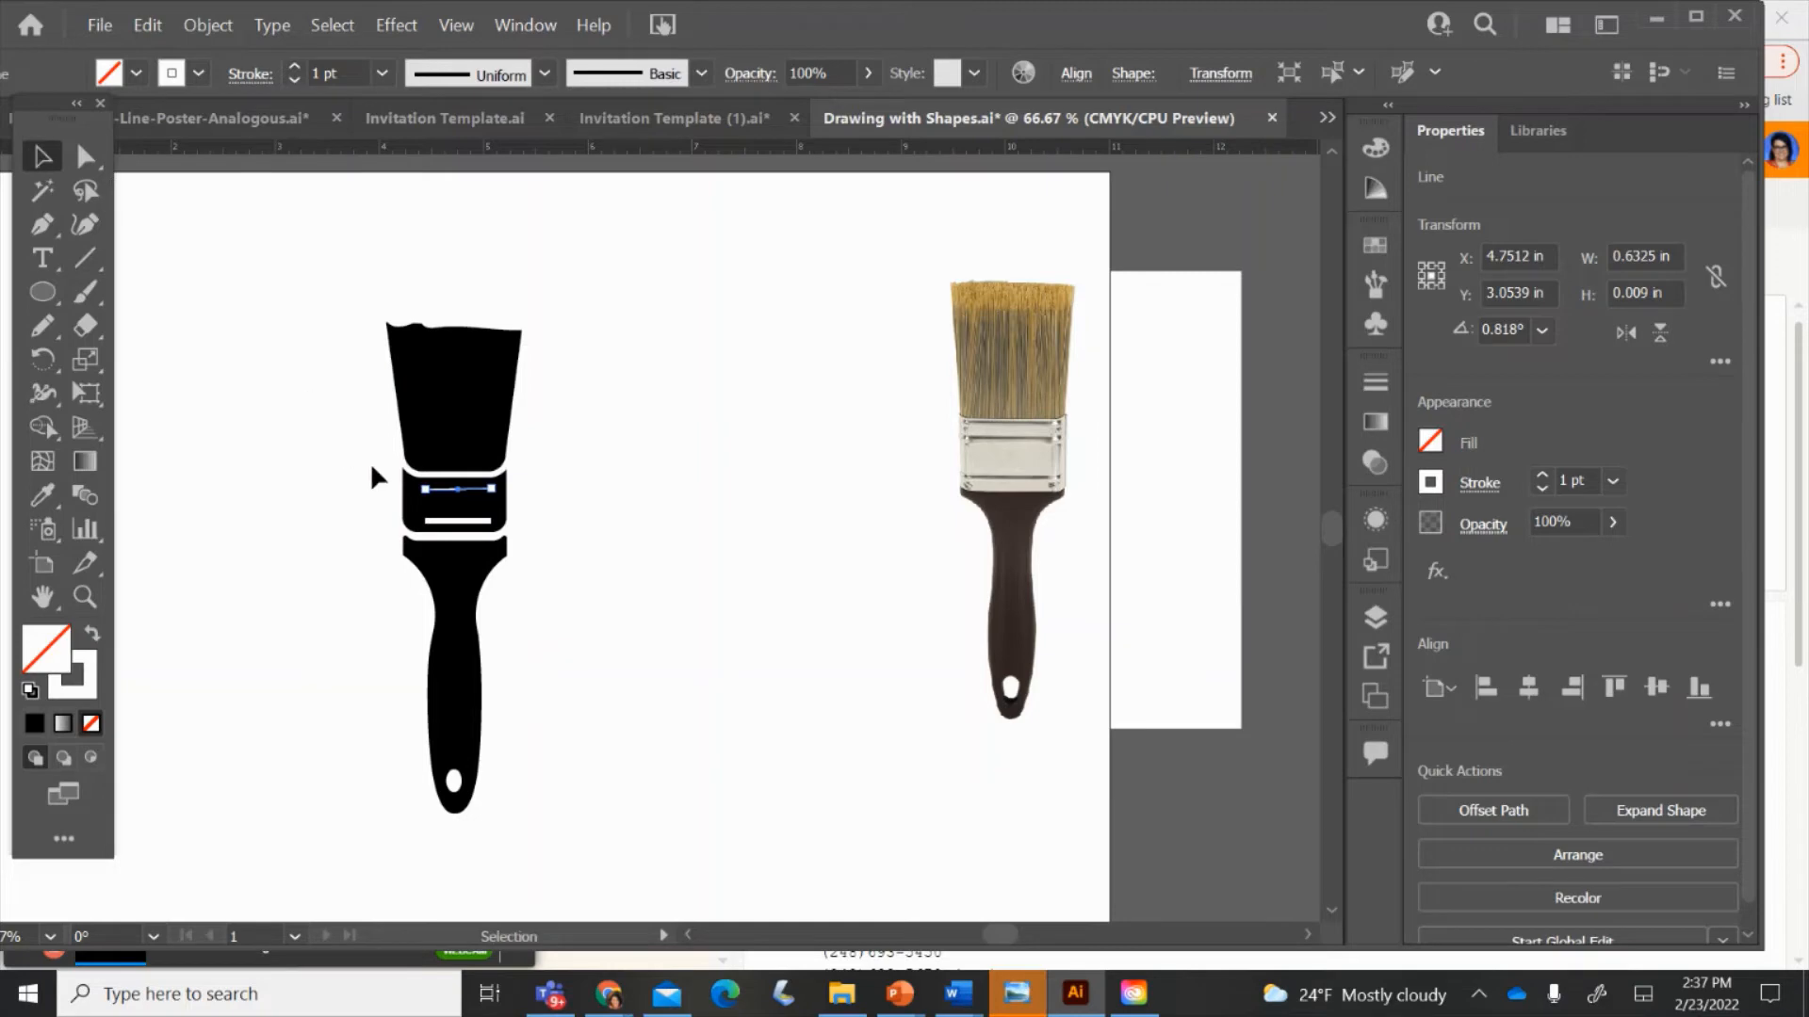
pyautogui.click(449, 520)
pyautogui.moveTo(448, 522); pyautogui.dragTo(448, 501)
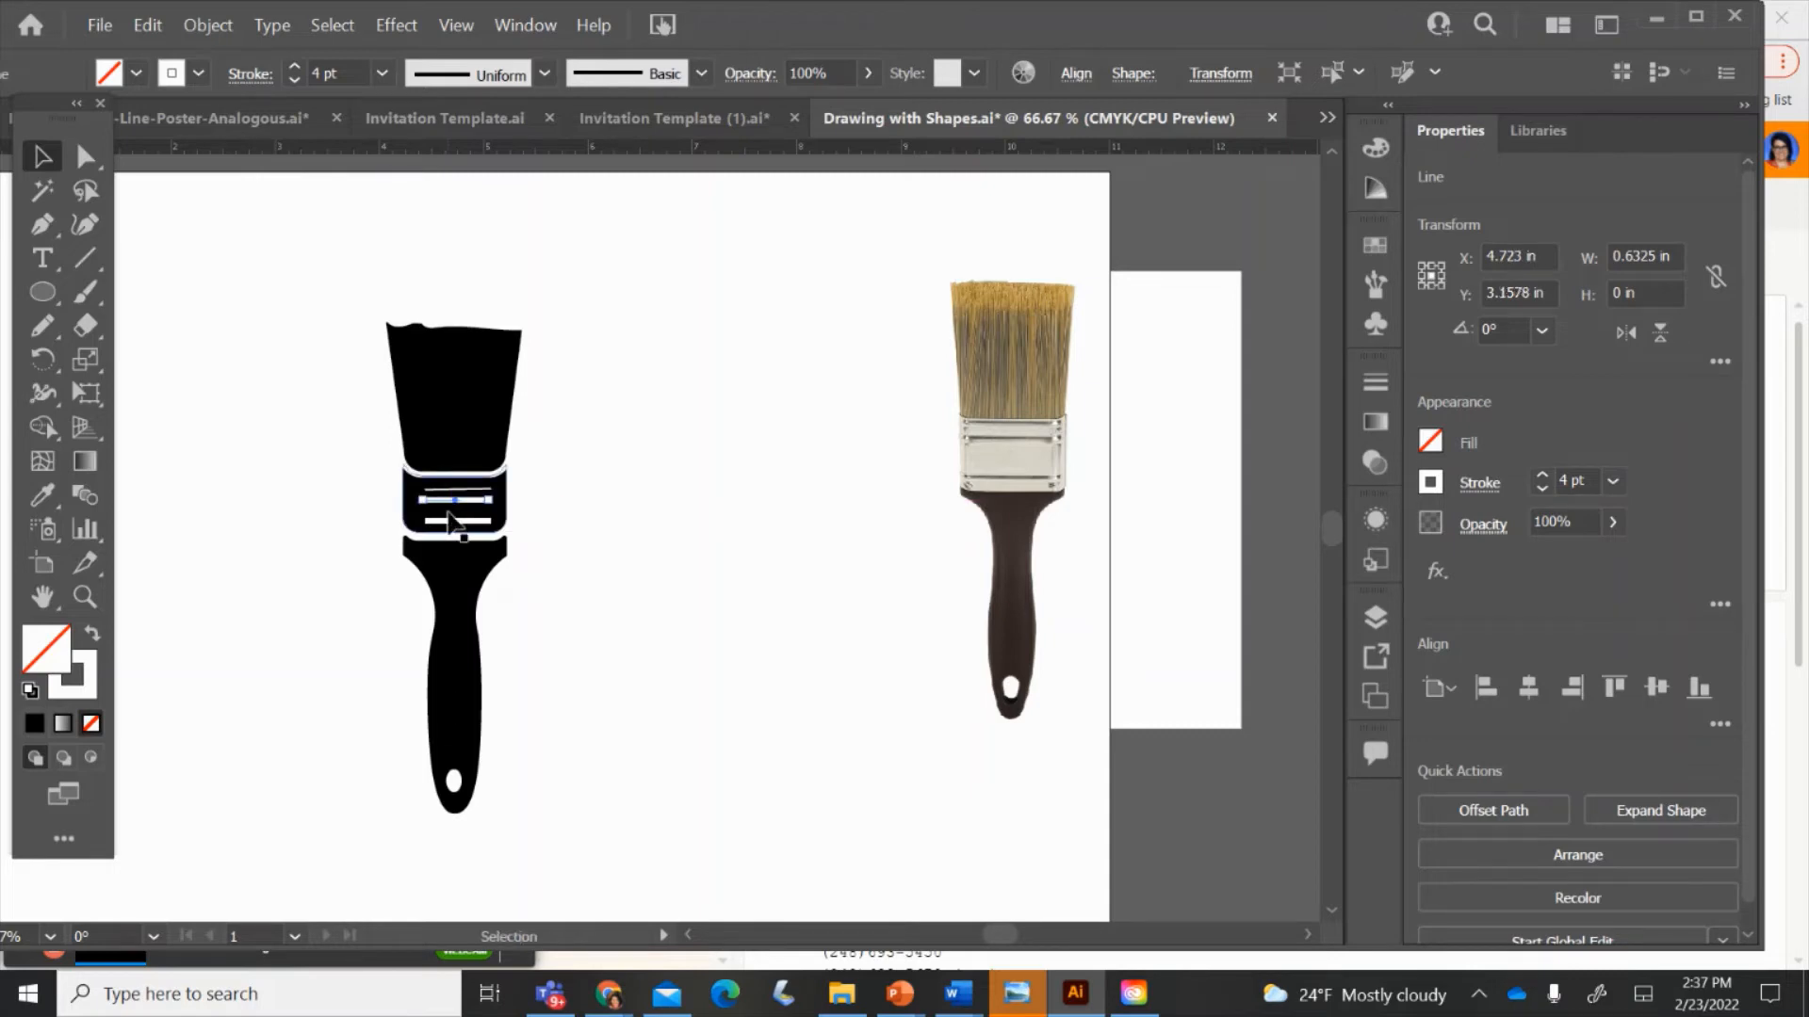
# - Apply the lens-shaped width profile, tapered at both ends, to the three white lines on the brush's metal band
pyautogui.click(450, 521)
pyautogui.click(452, 488)
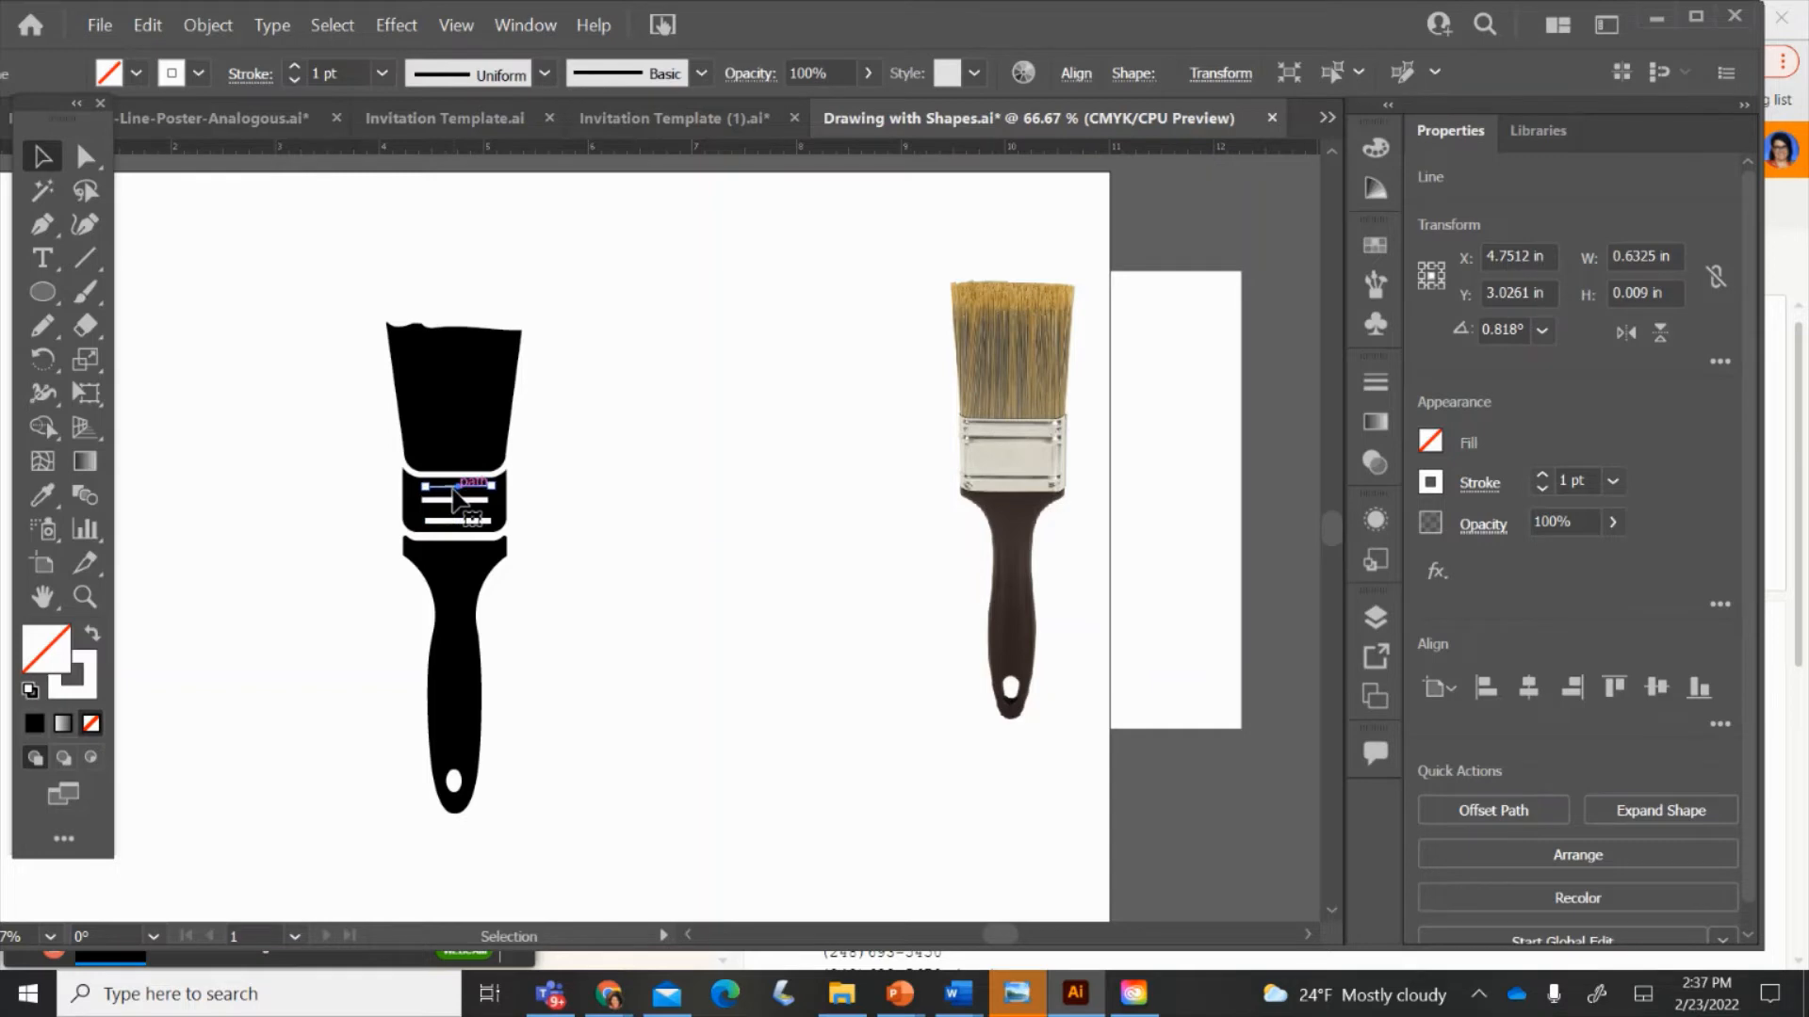
pyautogui.click(545, 75)
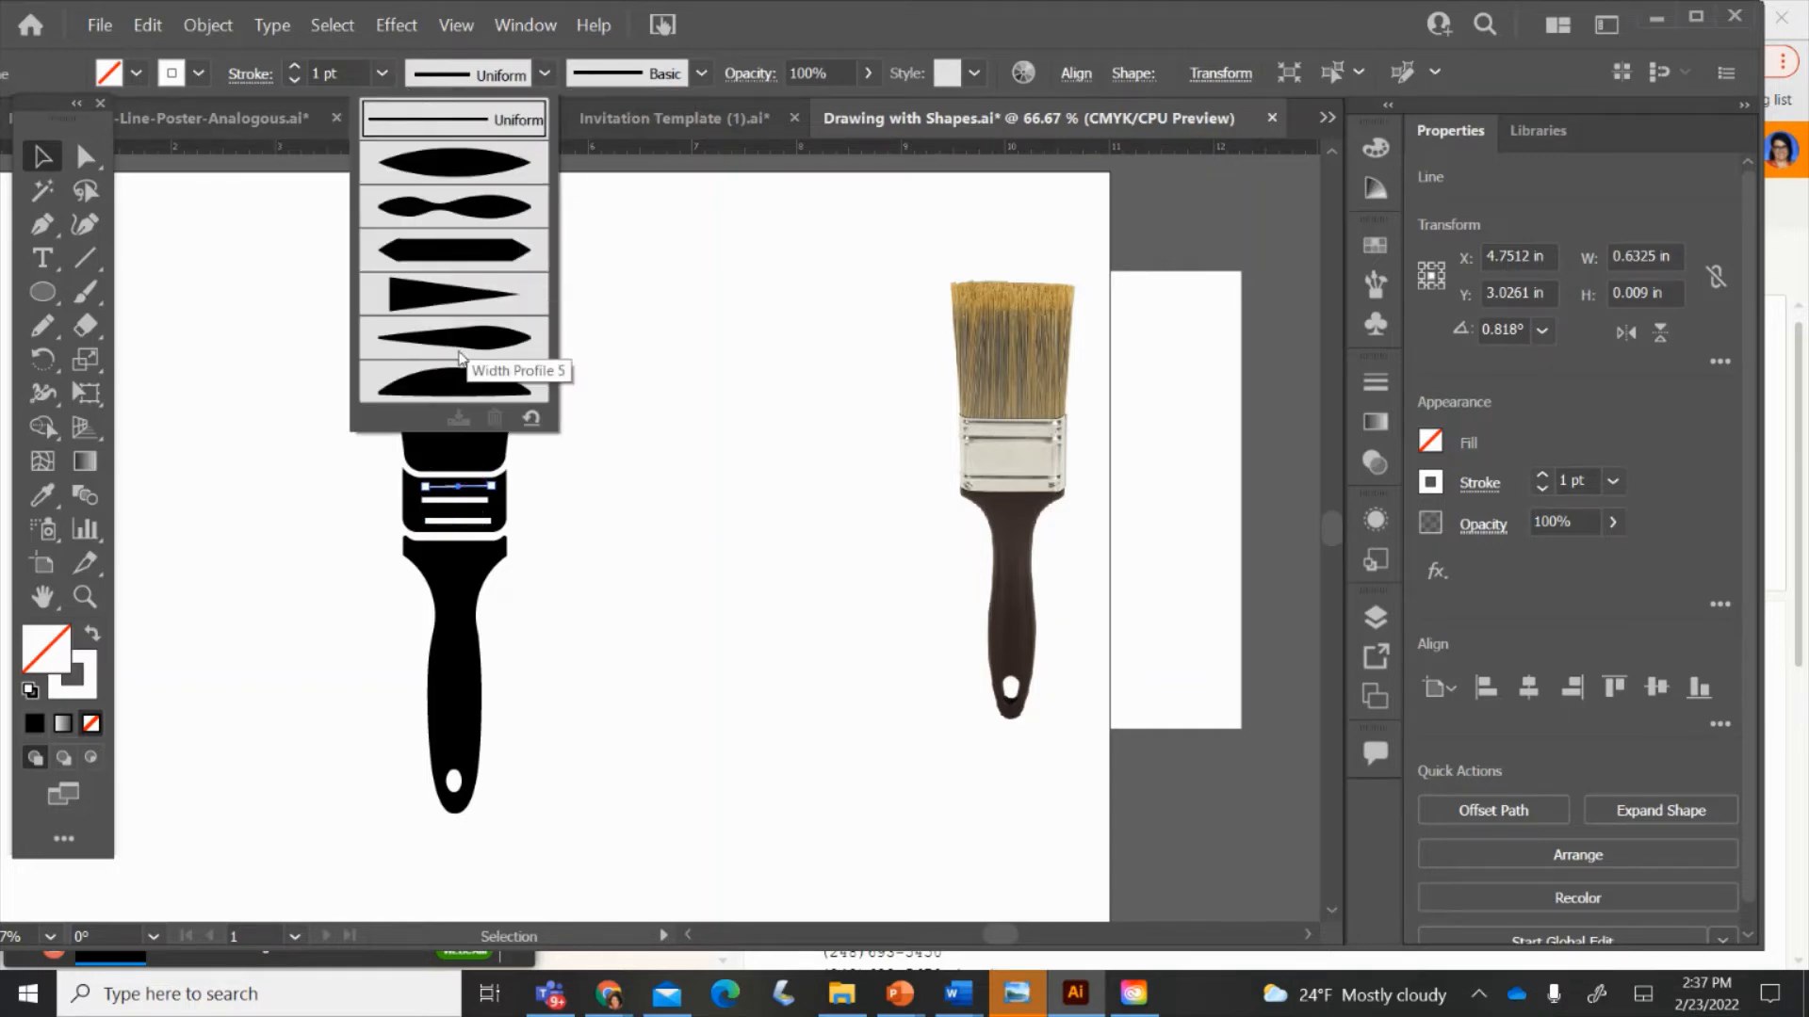
pyautogui.click(451, 164)
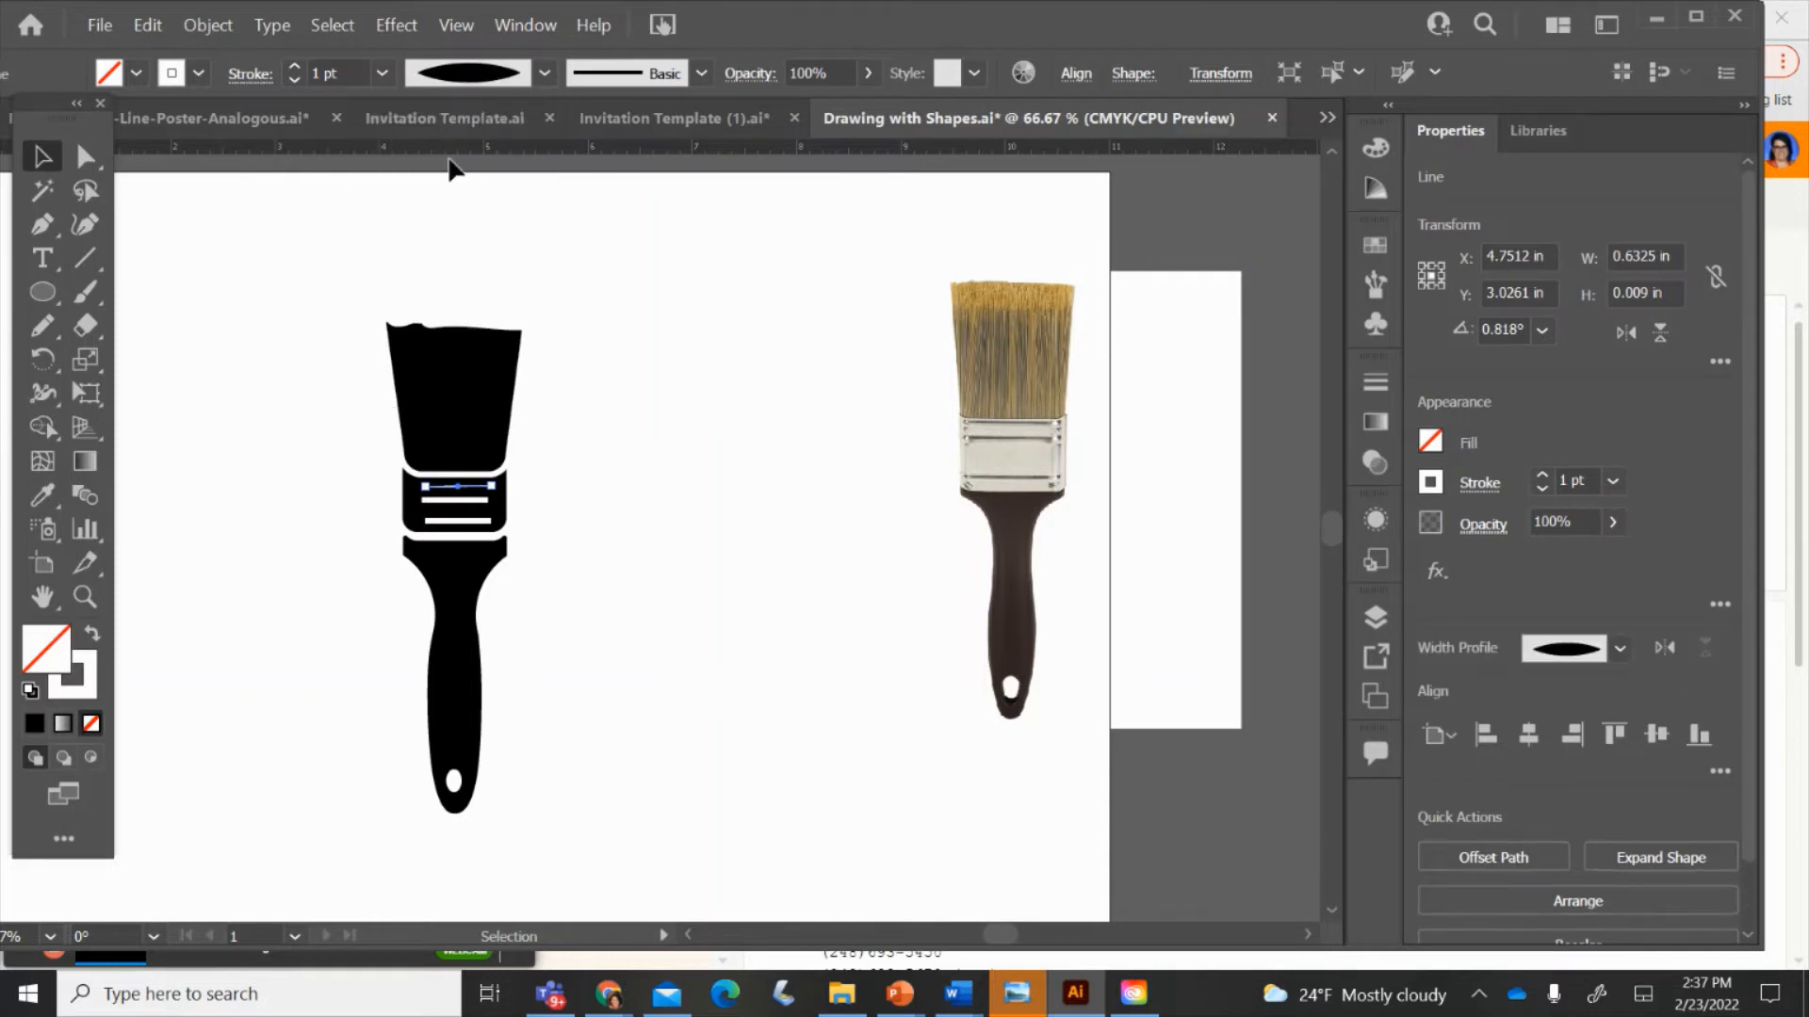
pyautogui.click(447, 500)
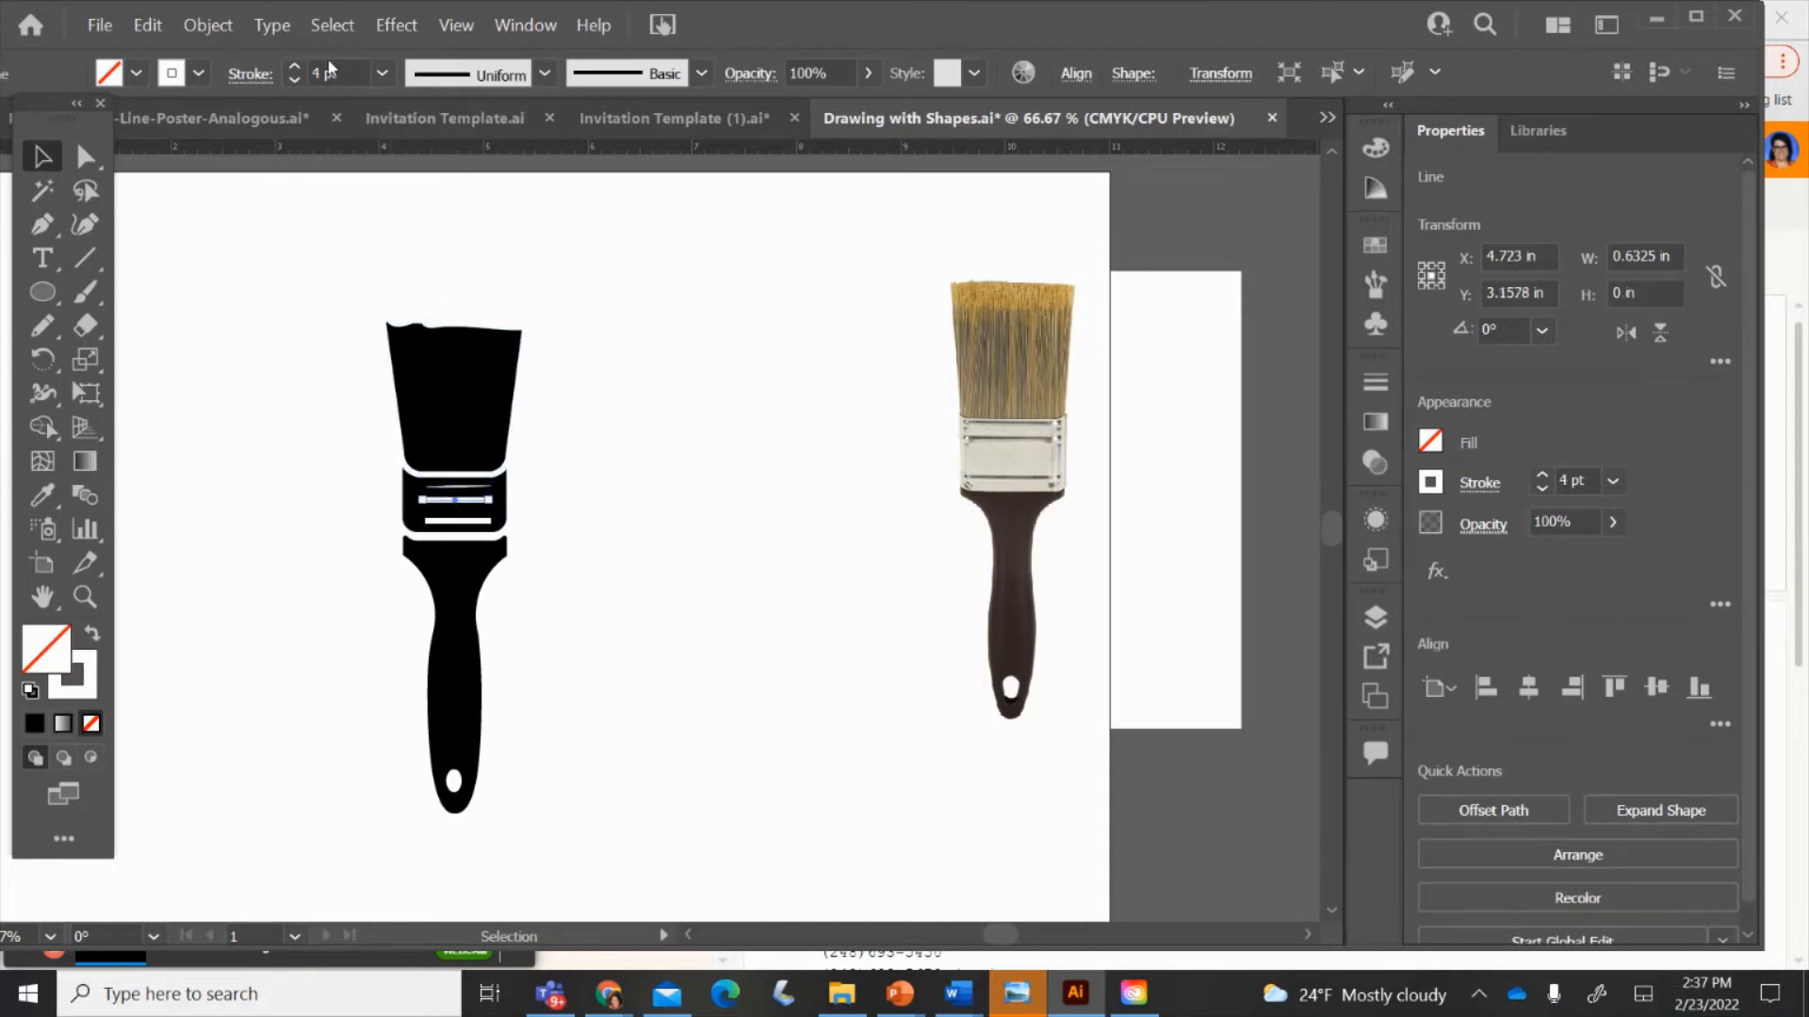
pyautogui.click(444, 83)
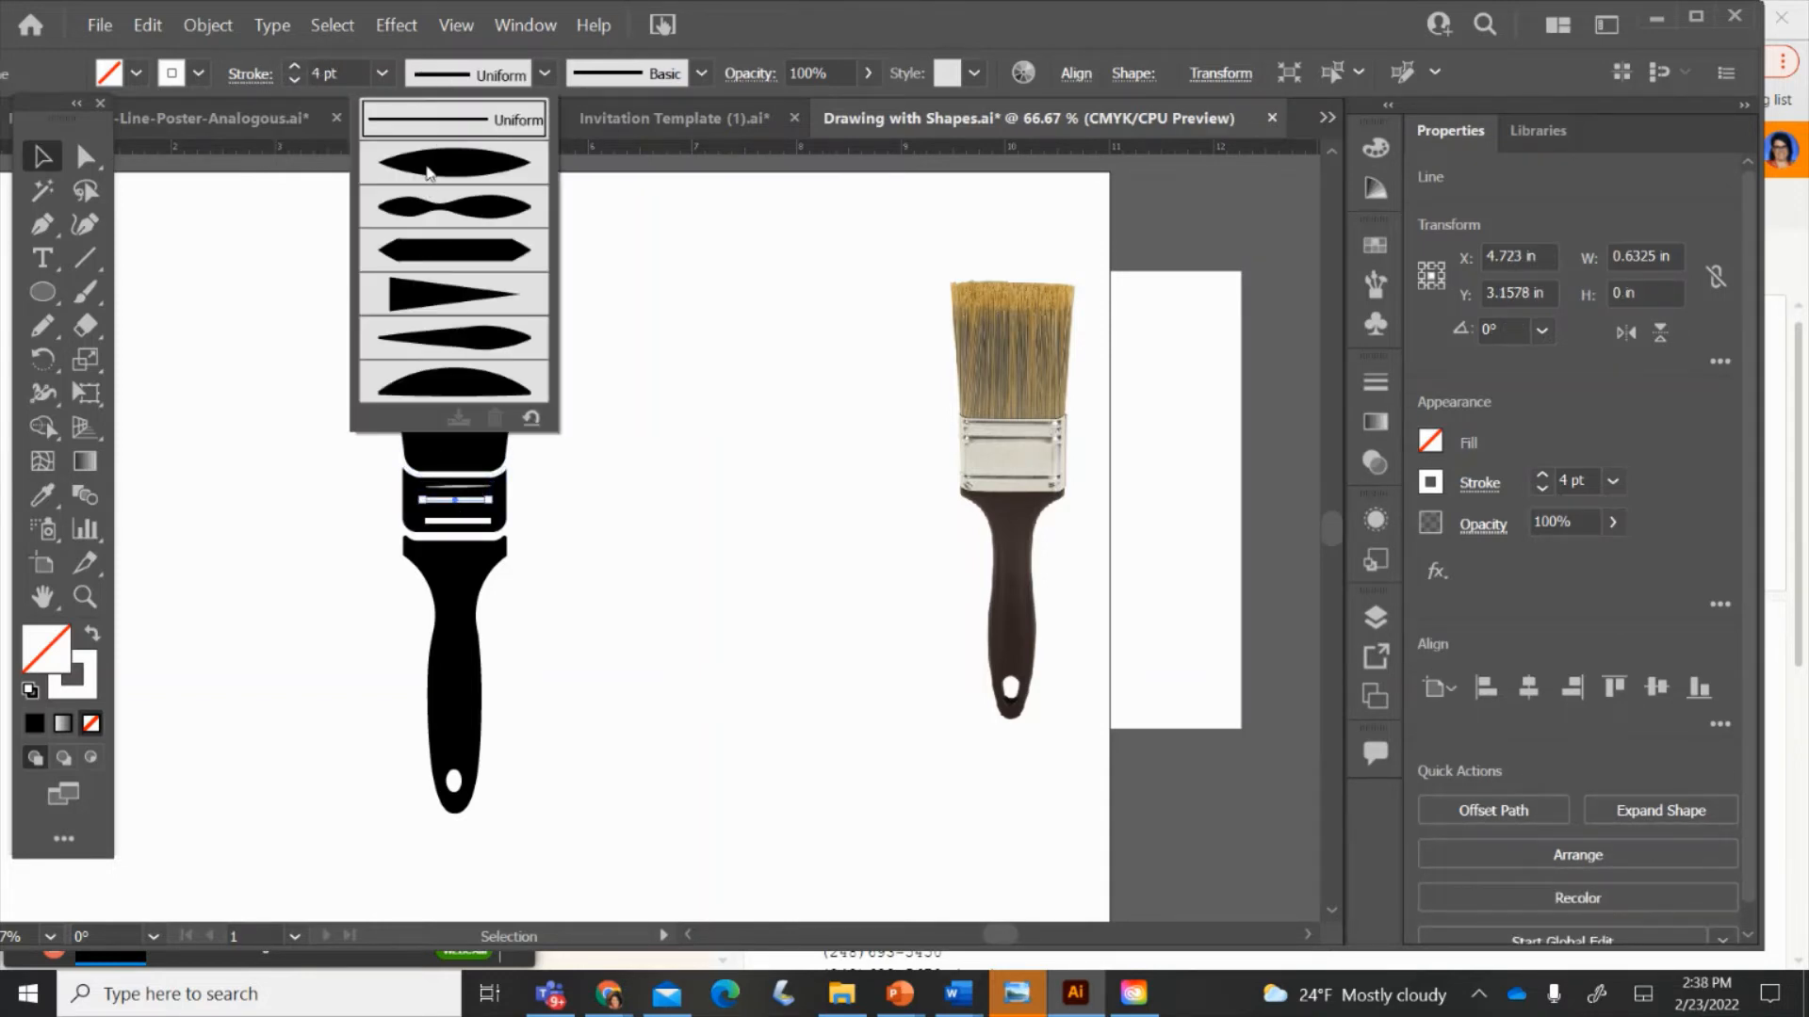
pyautogui.click(428, 166)
pyautogui.click(456, 520)
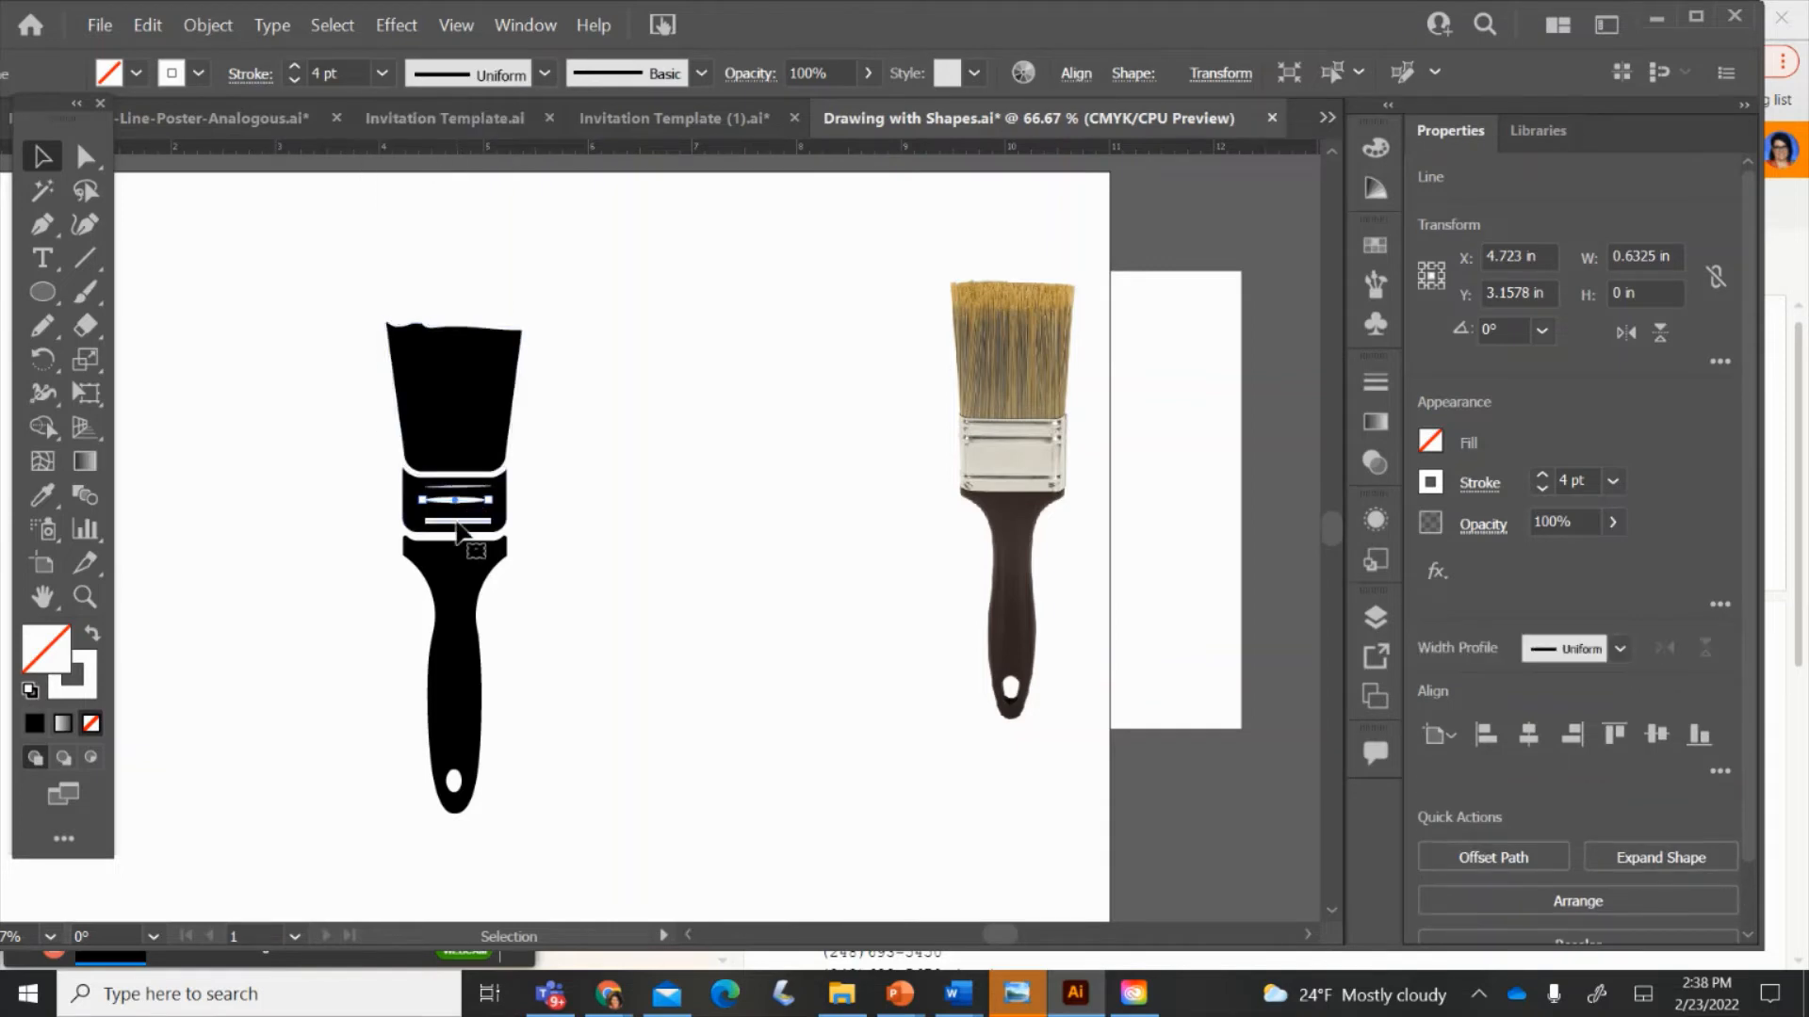
pyautogui.click(526, 75)
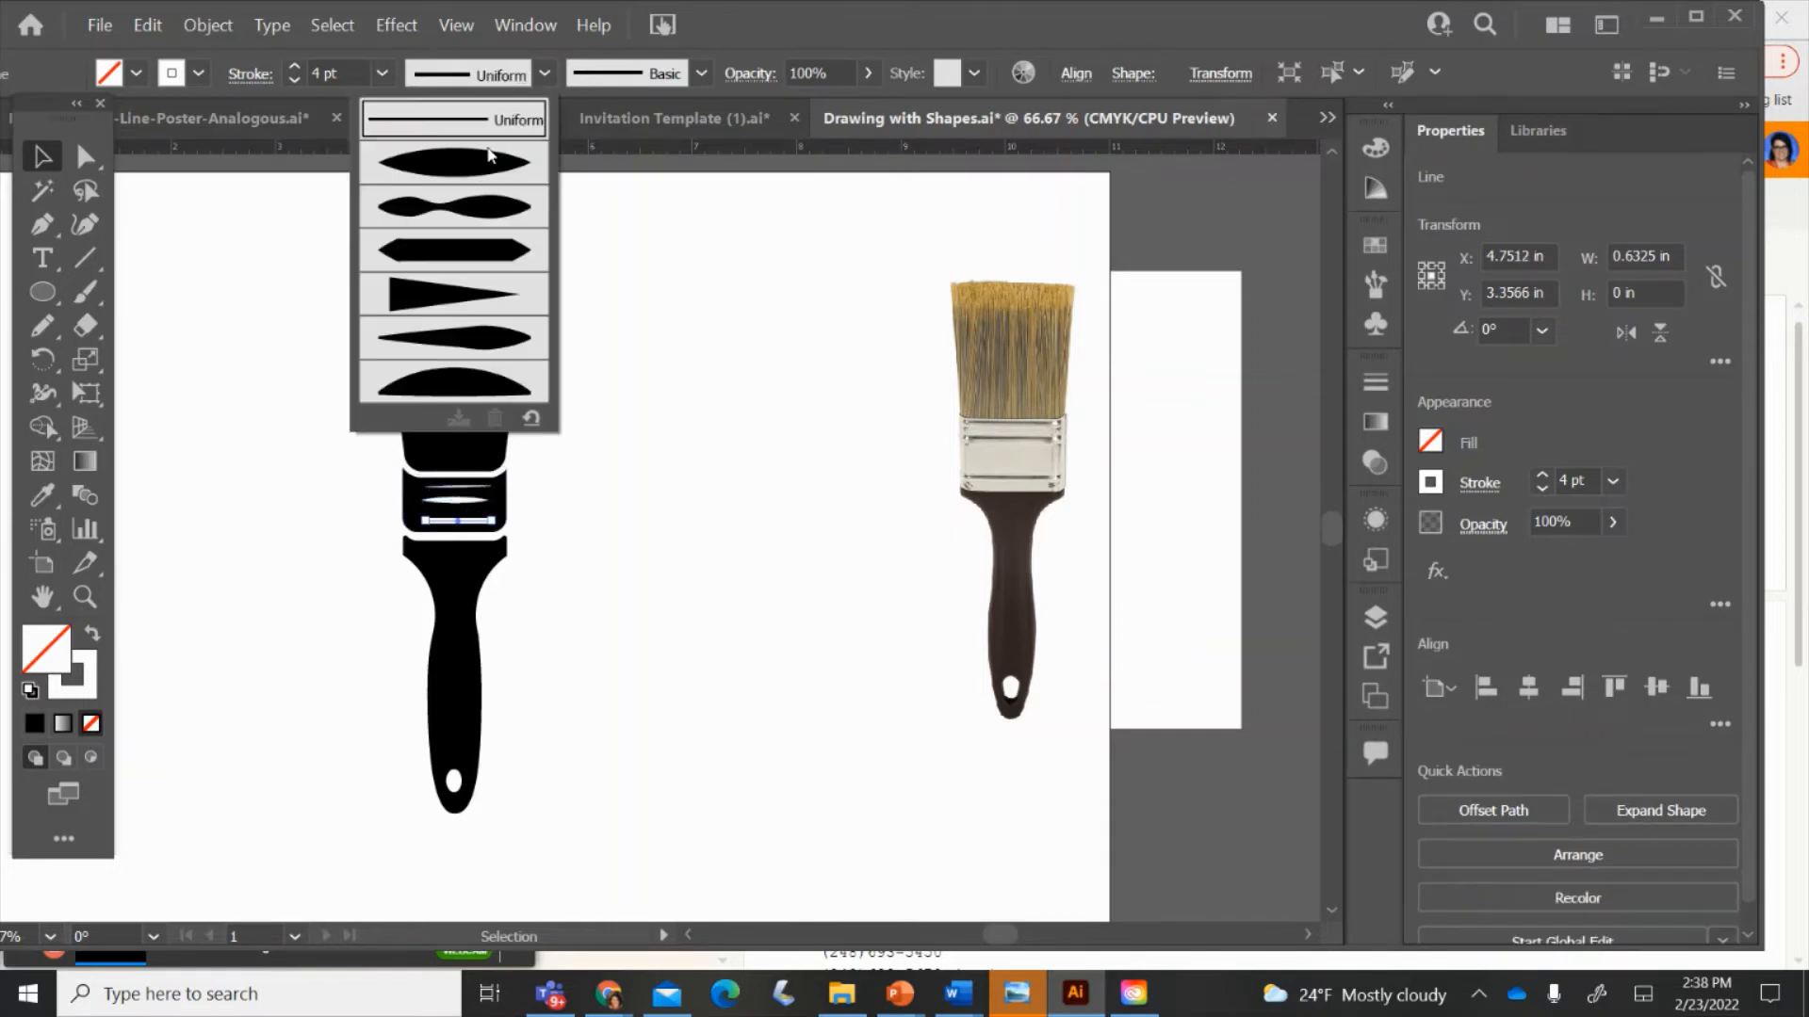
pyautogui.click(473, 176)
pyautogui.click(557, 644)
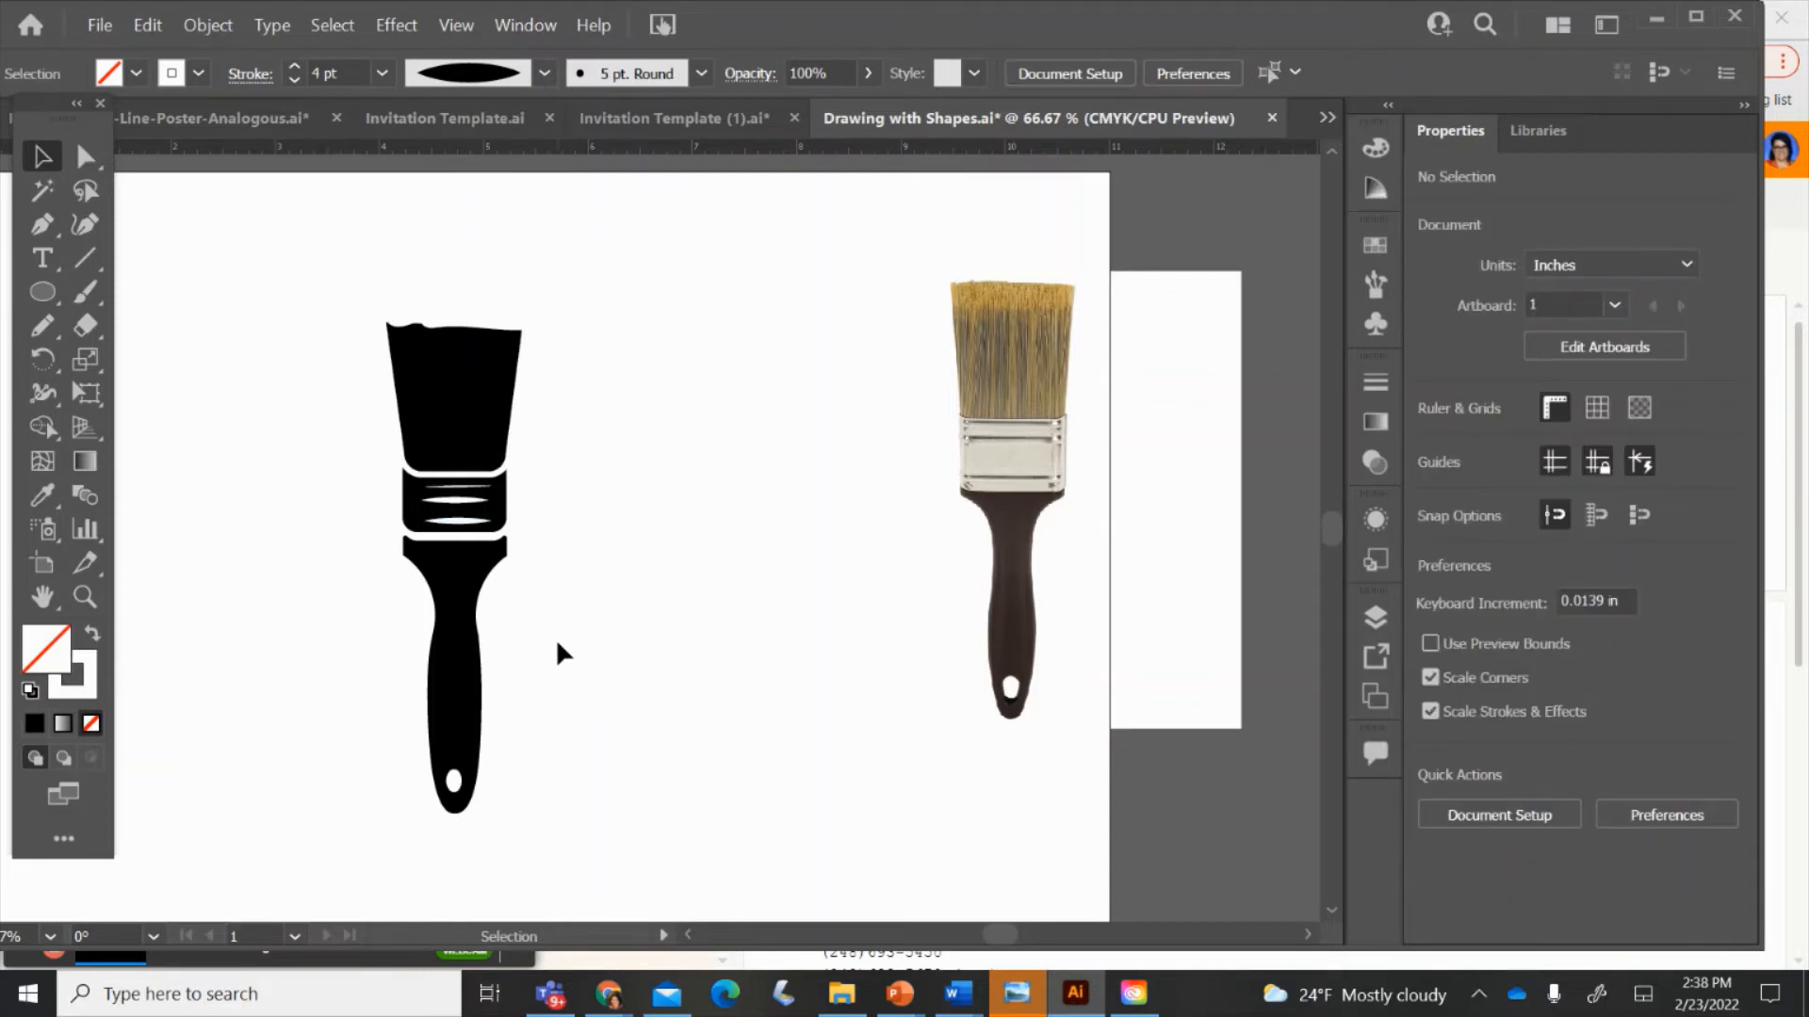
# - Draw a freehand Pencil highlight about 1.08 in tall along the handle's right side and give it the lens-shaped width profile
pyautogui.click(85, 257)
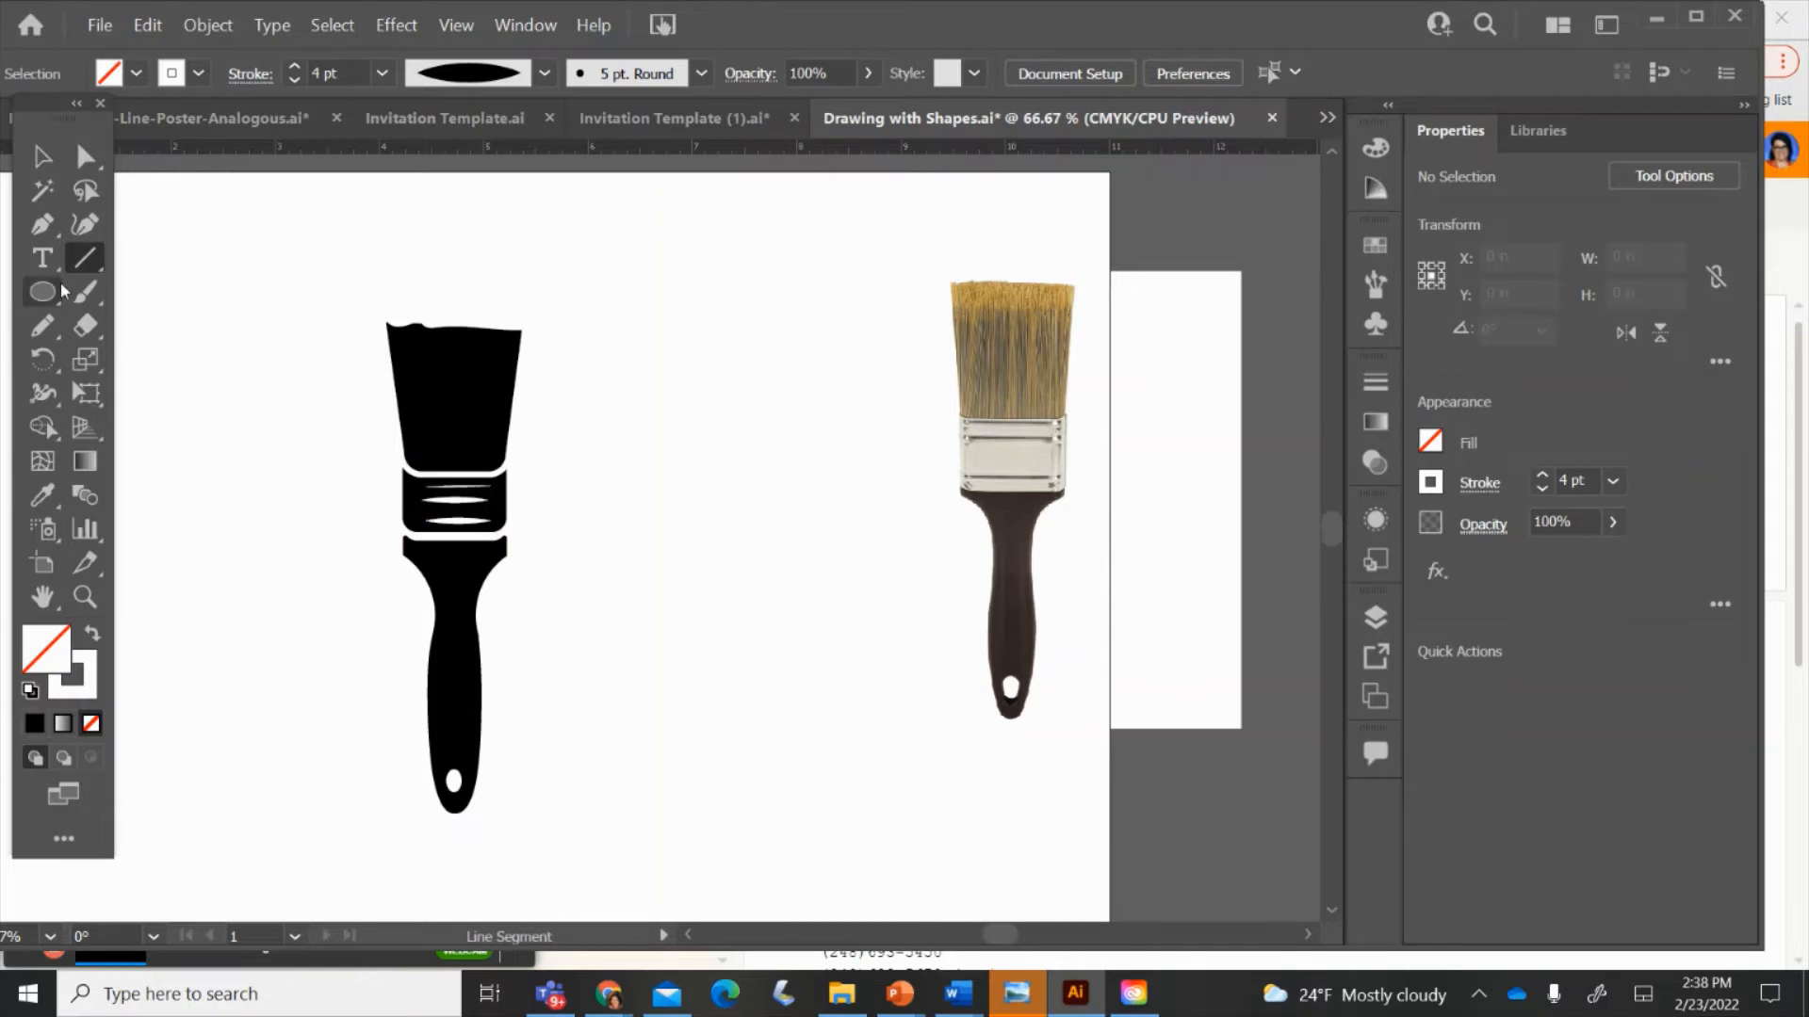
pyautogui.click(42, 325)
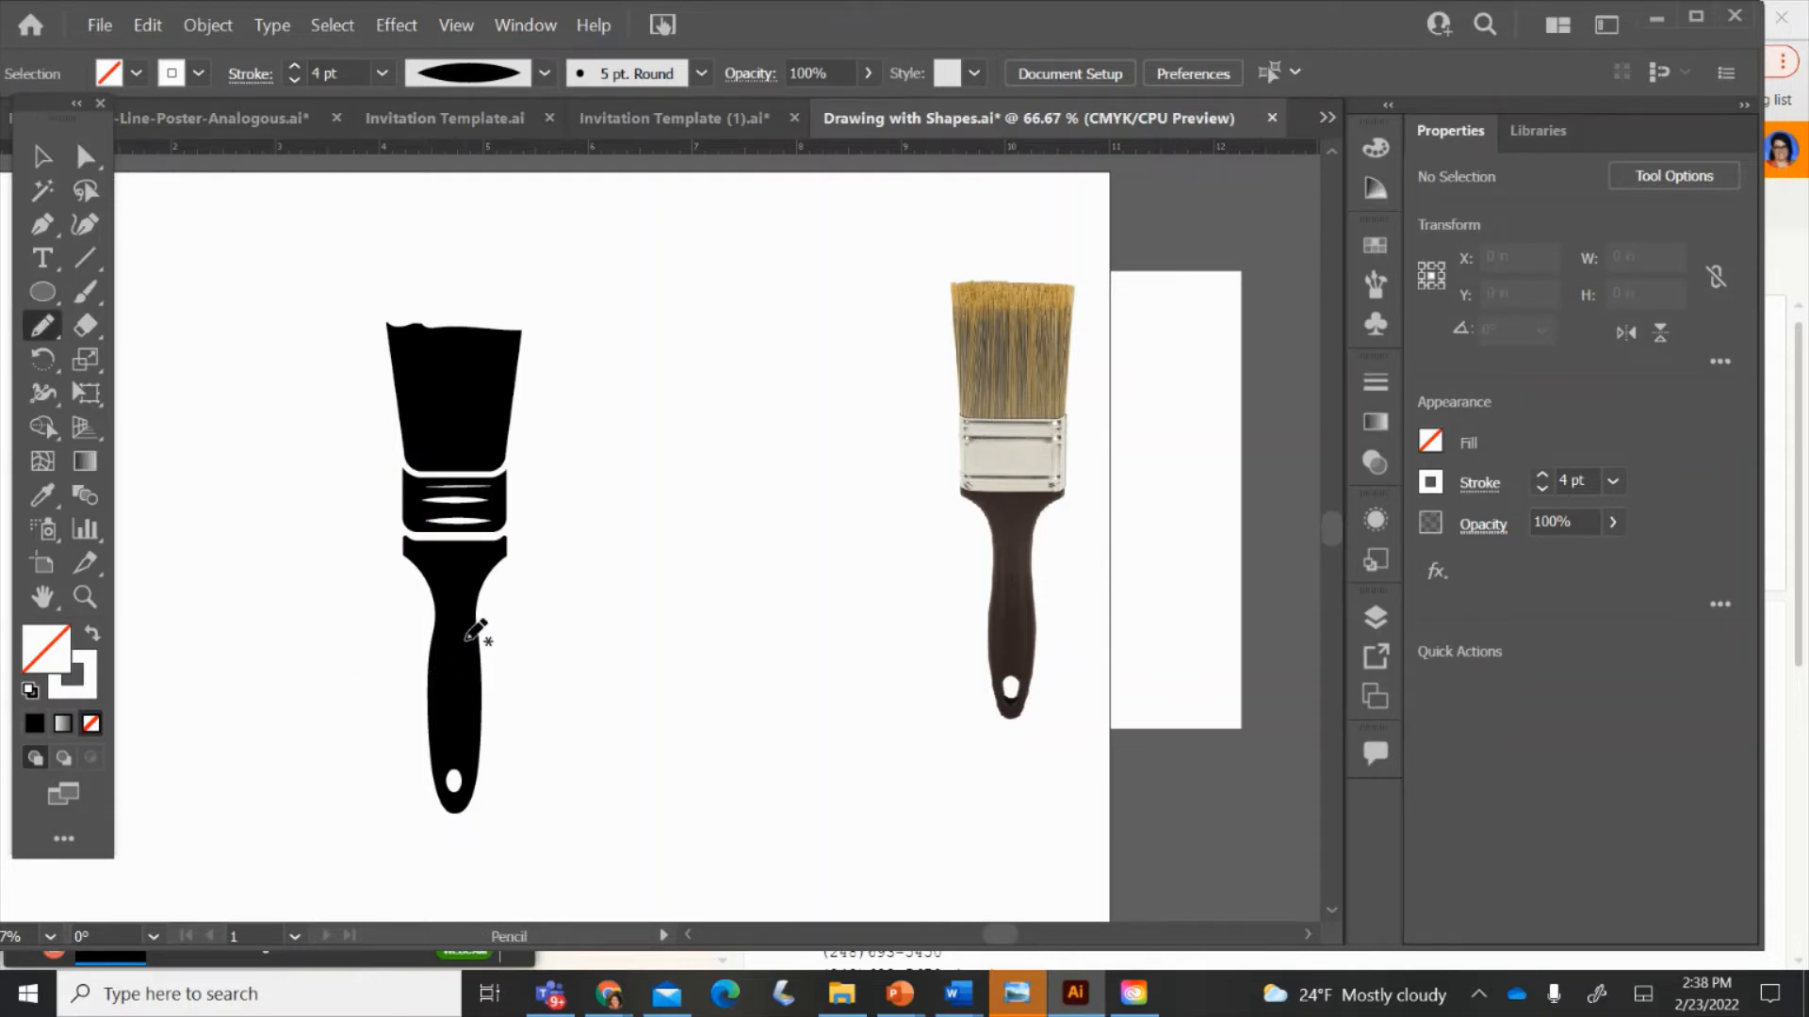
pyautogui.moveTo(466, 639); pyautogui.dragTo(469, 748)
pyautogui.click(544, 75)
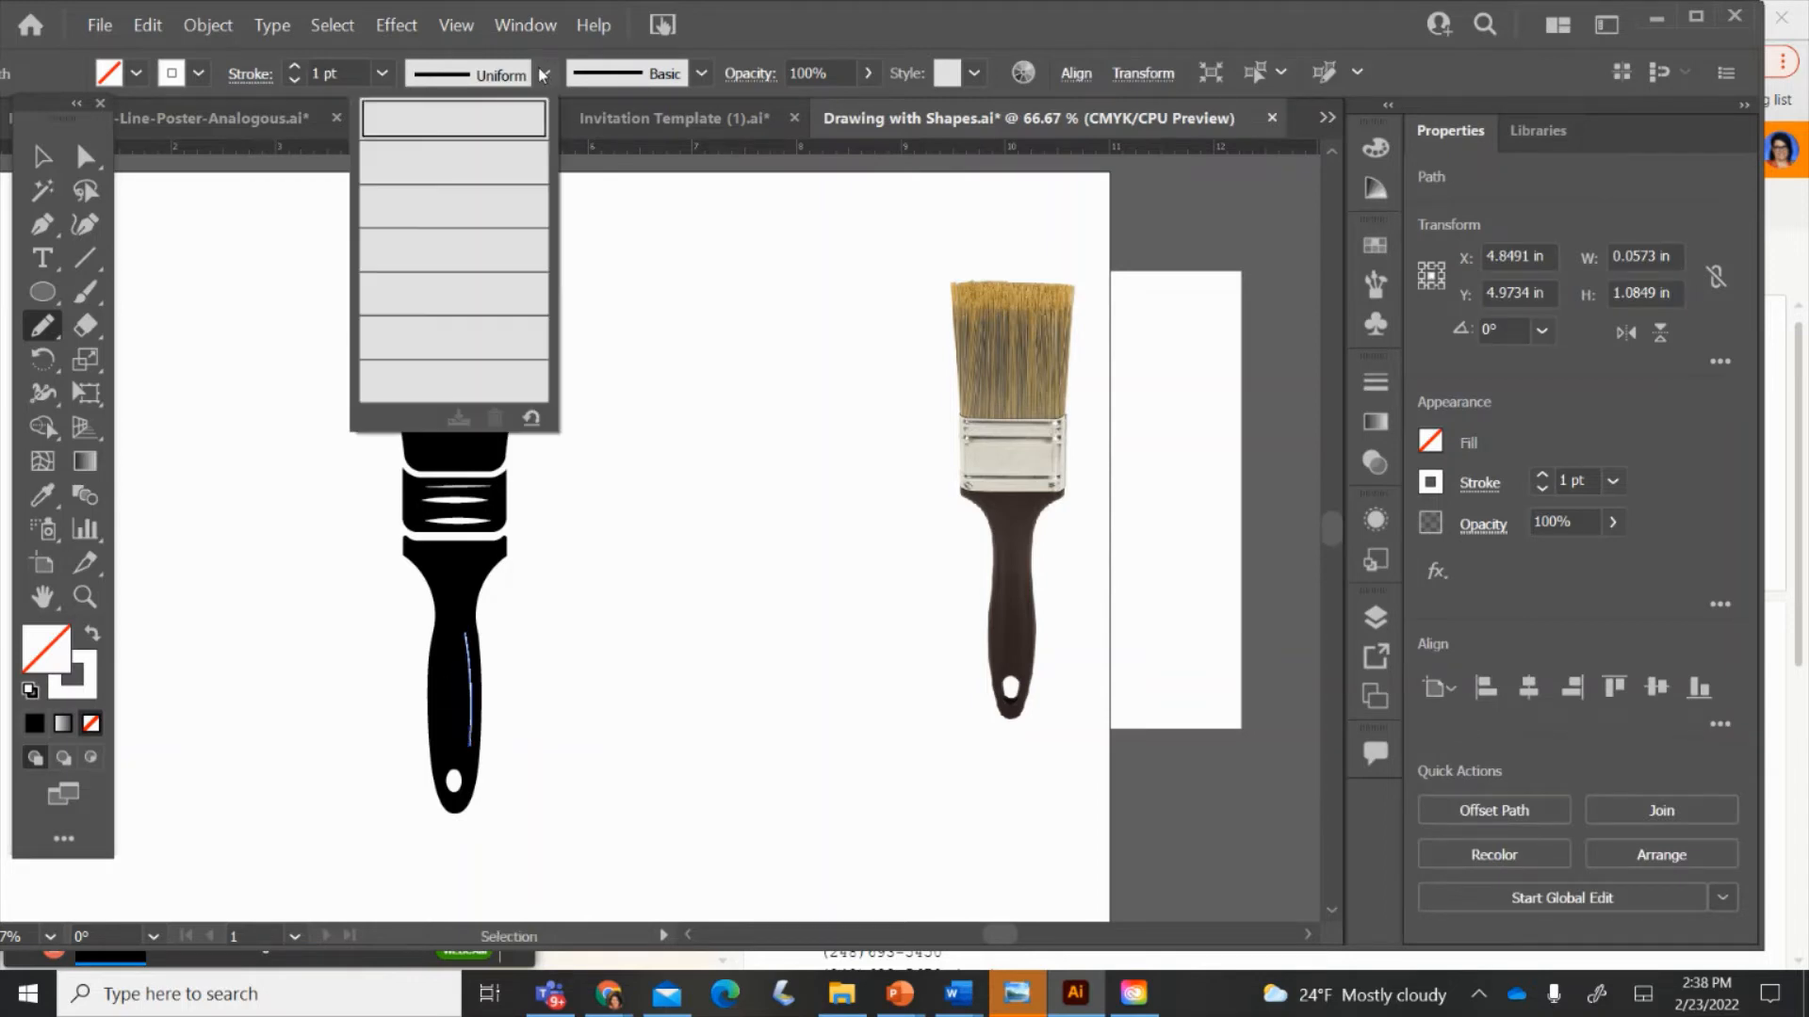
pyautogui.click(471, 166)
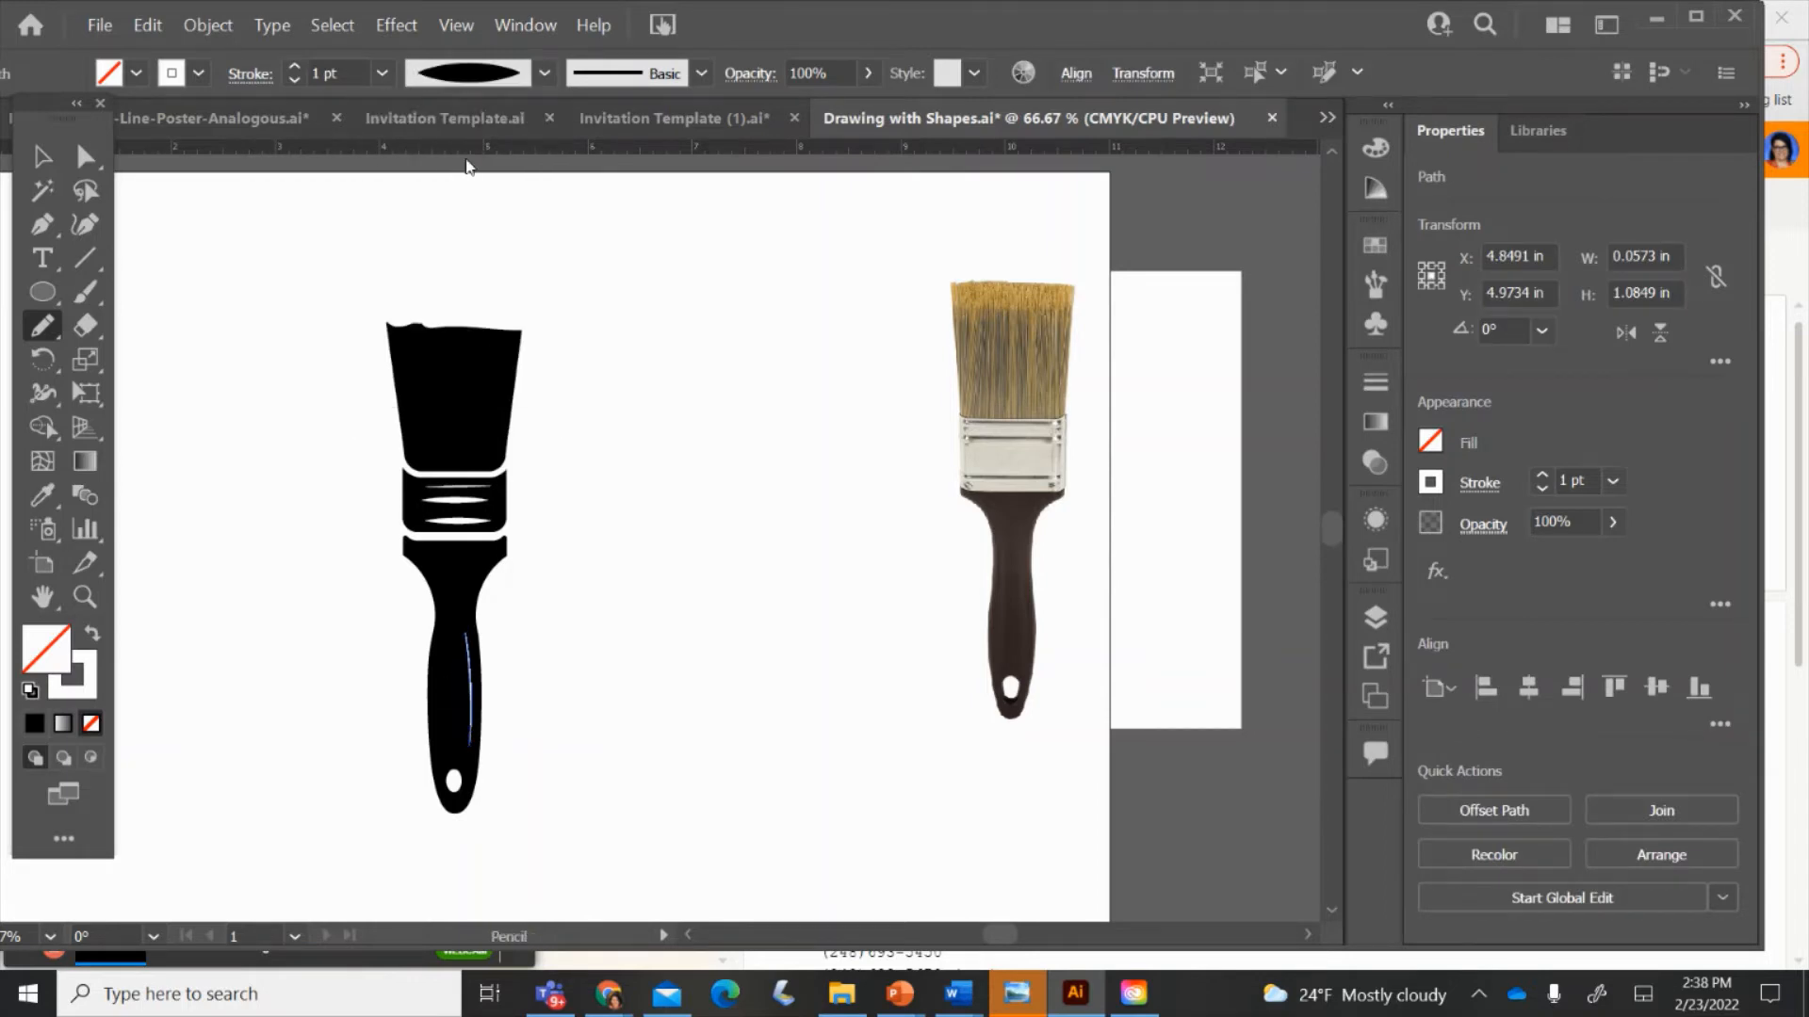
# - Set the handle highlight's stroke to 5 pt and its opacity to 55%, leaving nothing selected
pyautogui.click(295, 69)
pyautogui.click(295, 68)
pyautogui.click(294, 69)
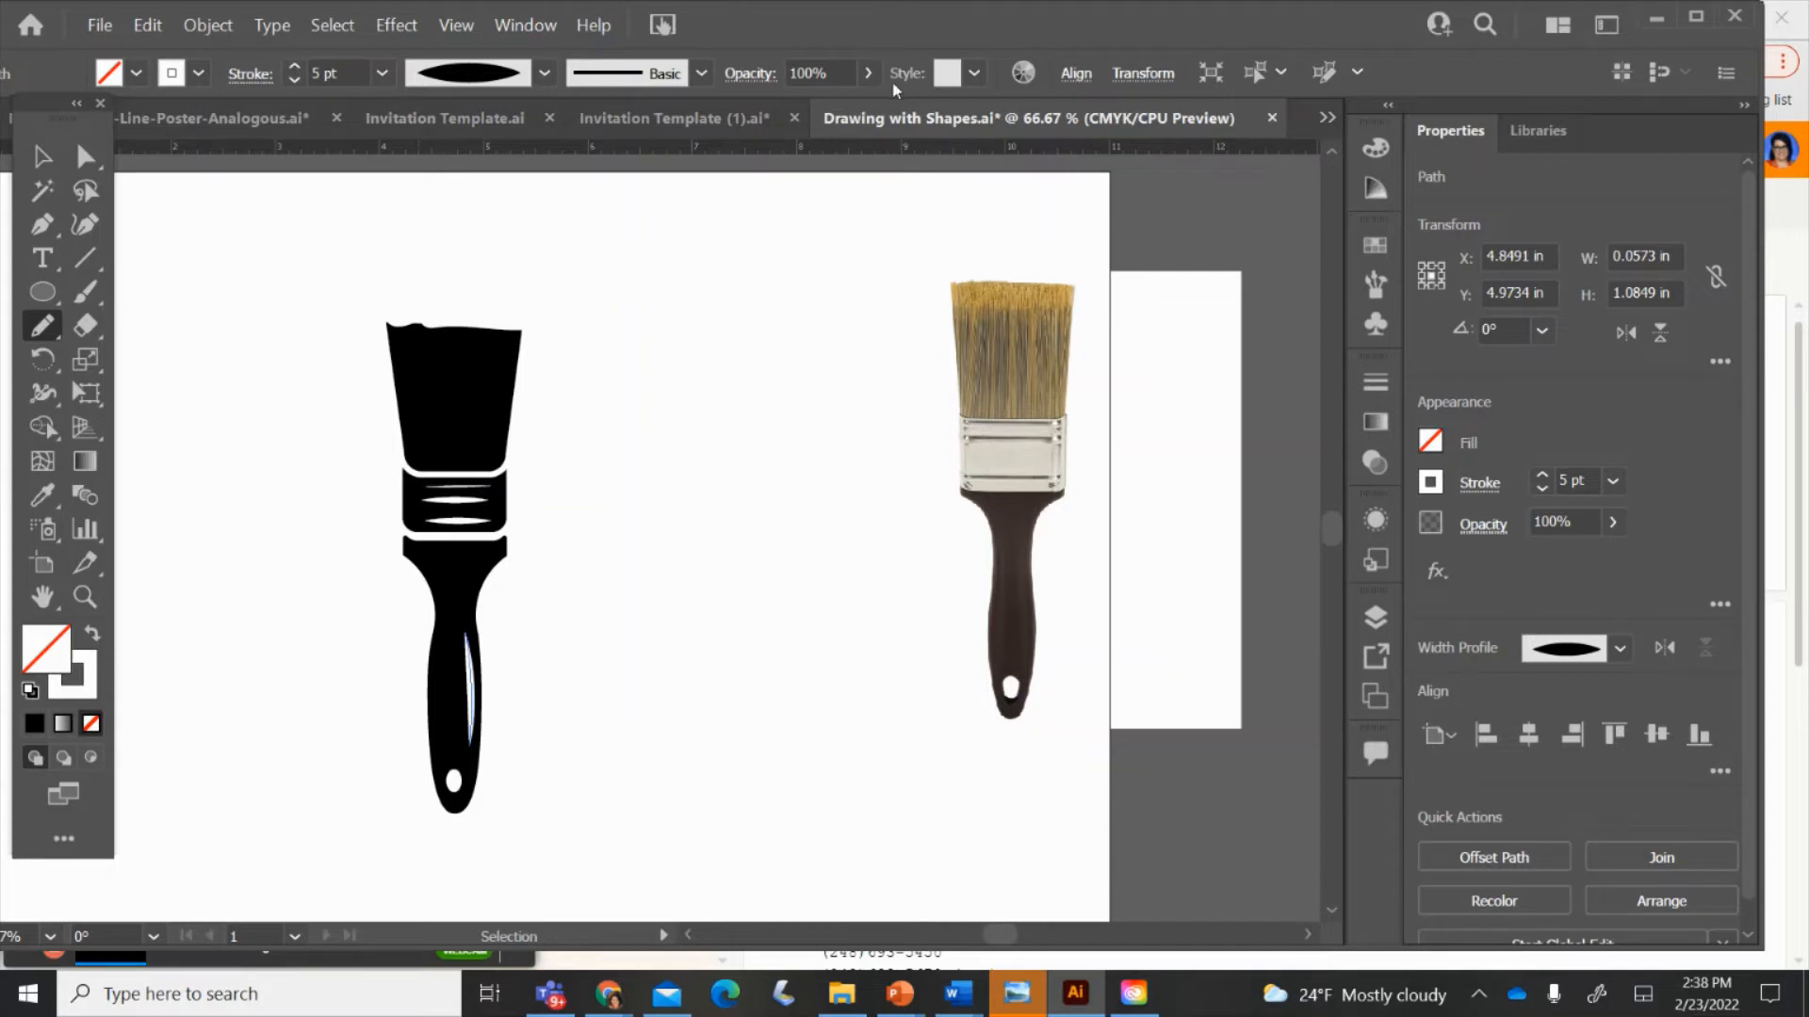
pyautogui.click(868, 73)
pyautogui.moveTo(868, 107); pyautogui.dragTo(816, 110)
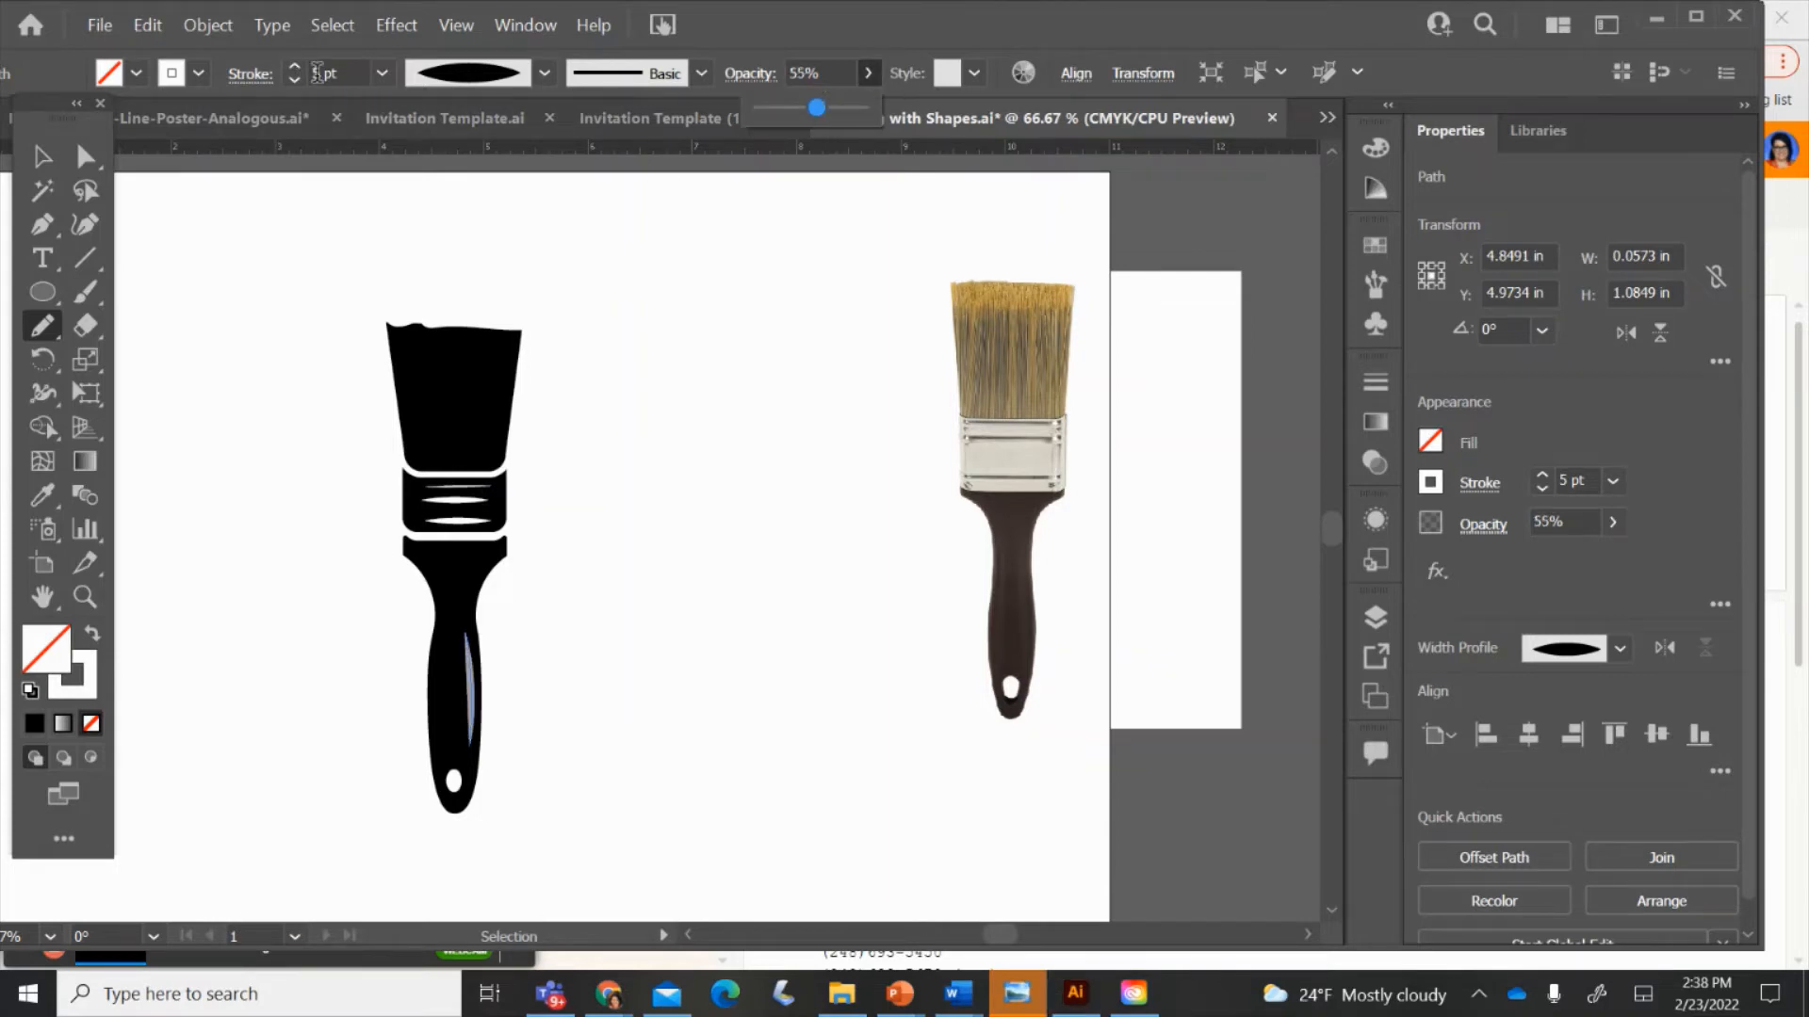
pyautogui.click(795, 40)
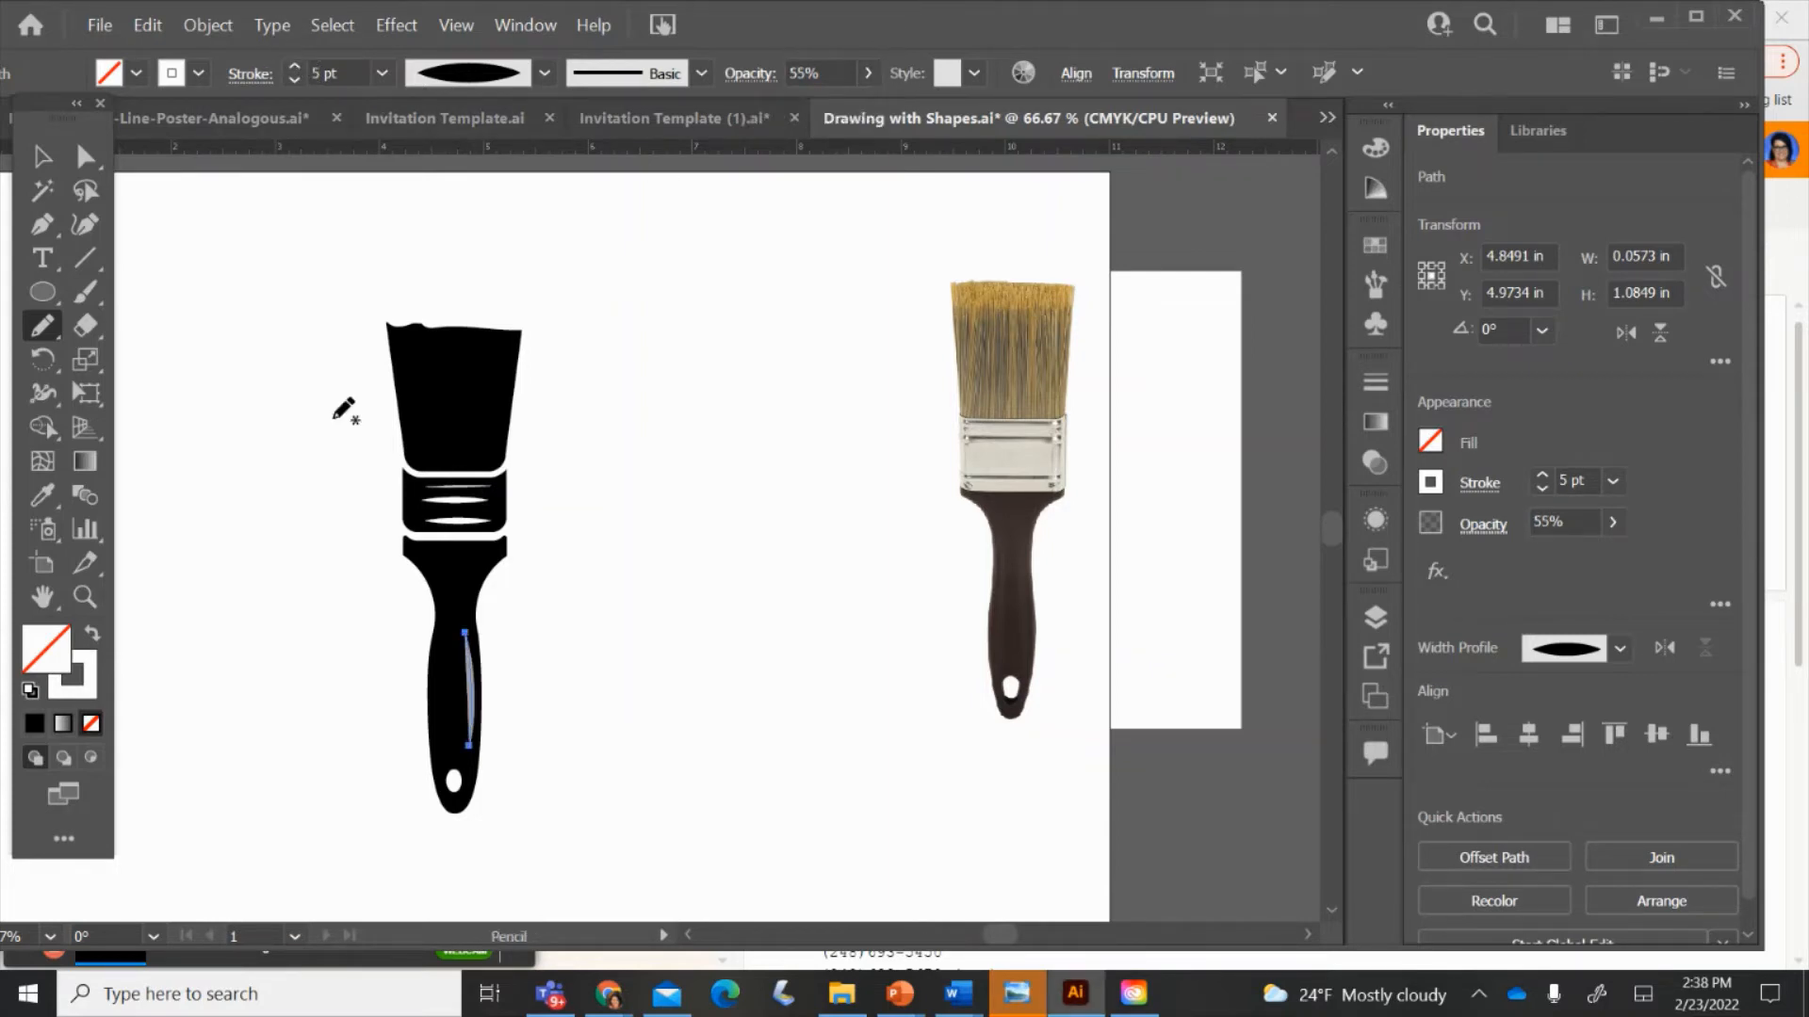
pyautogui.click(43, 157)
pyautogui.click(247, 287)
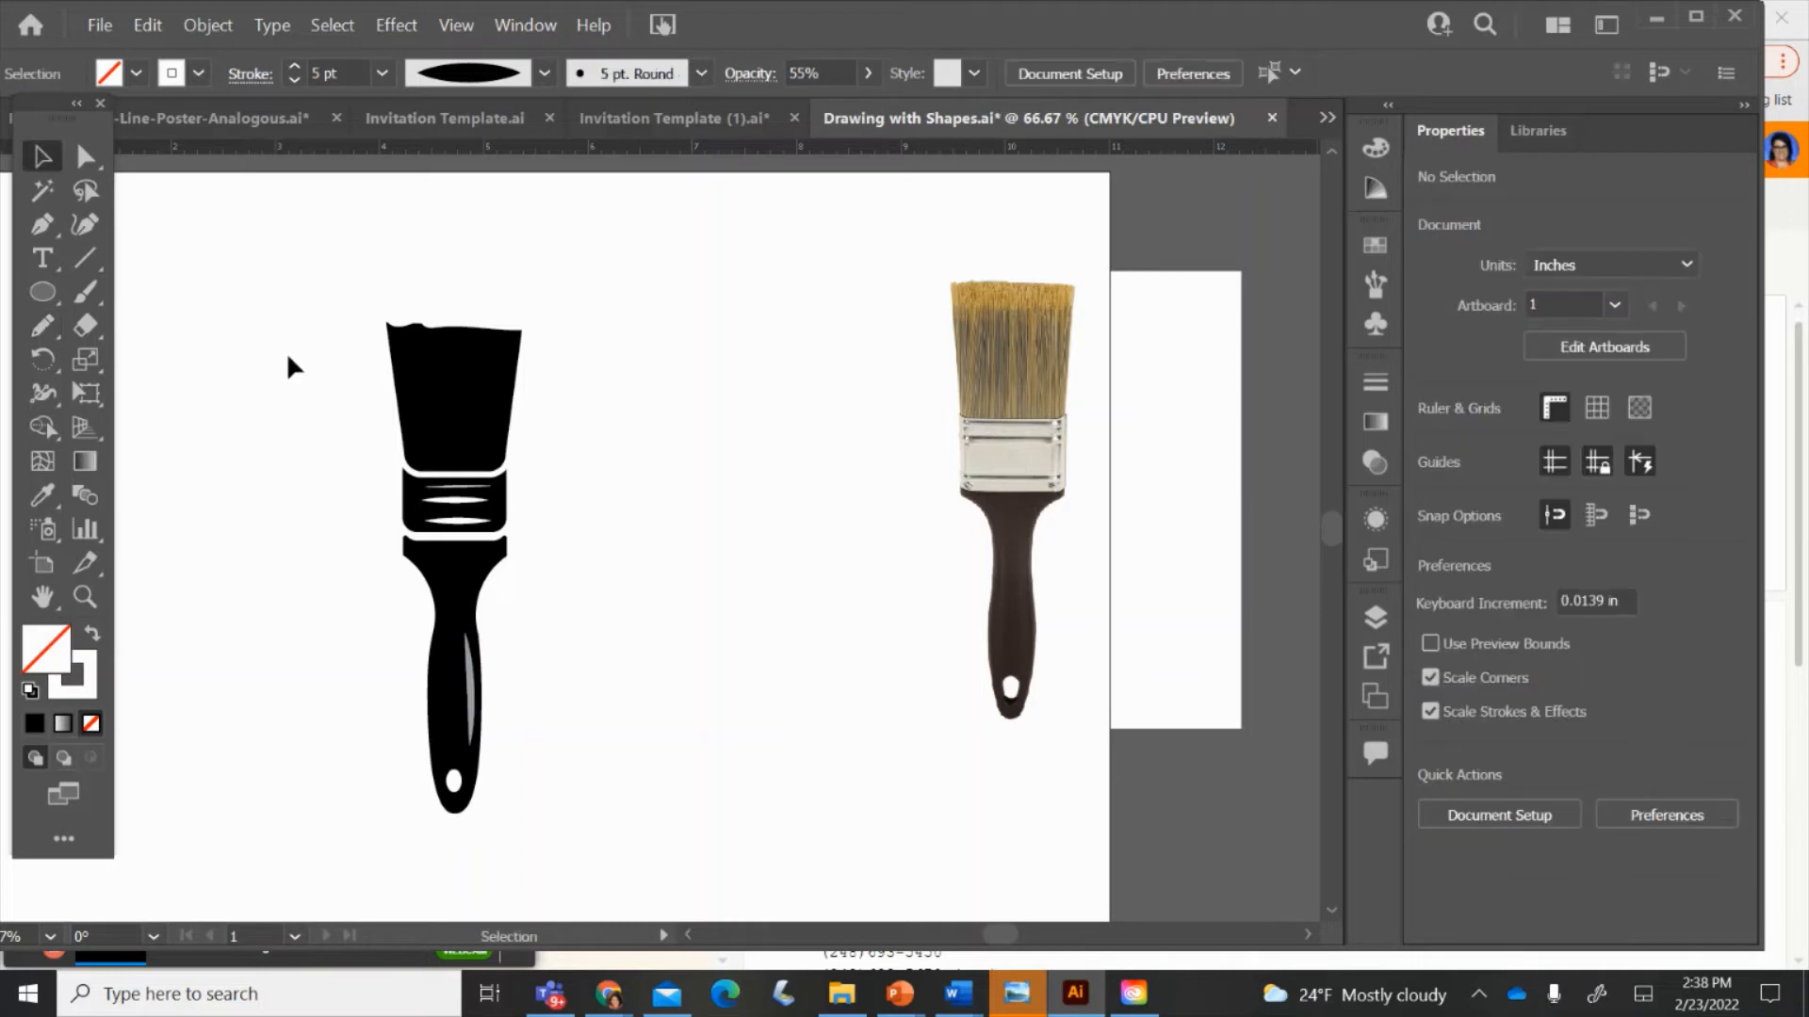
# - Nudge the handle highlight to the right and scale it down slightly so it fits inside the handle's edge
pyautogui.click(472, 716)
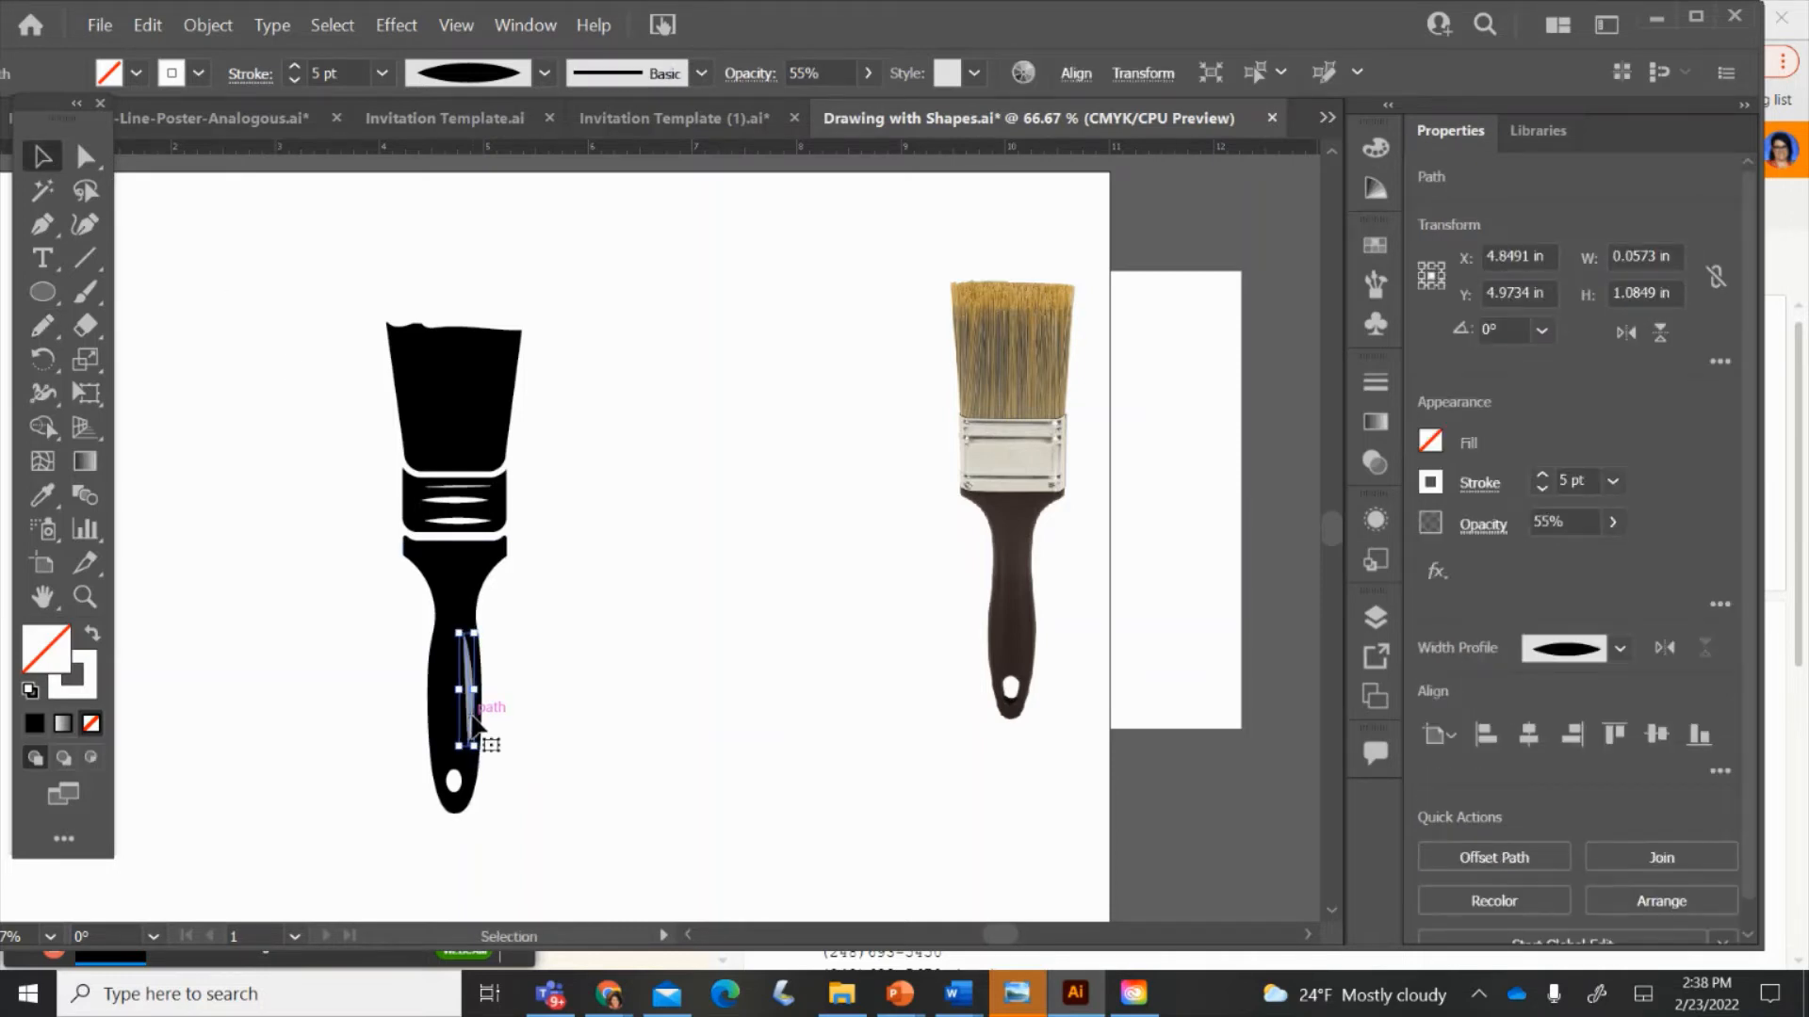
pyautogui.press('Right')
pyautogui.moveTo(458, 633); pyautogui.dragTo(537, 631)
pyautogui.click(541, 637)
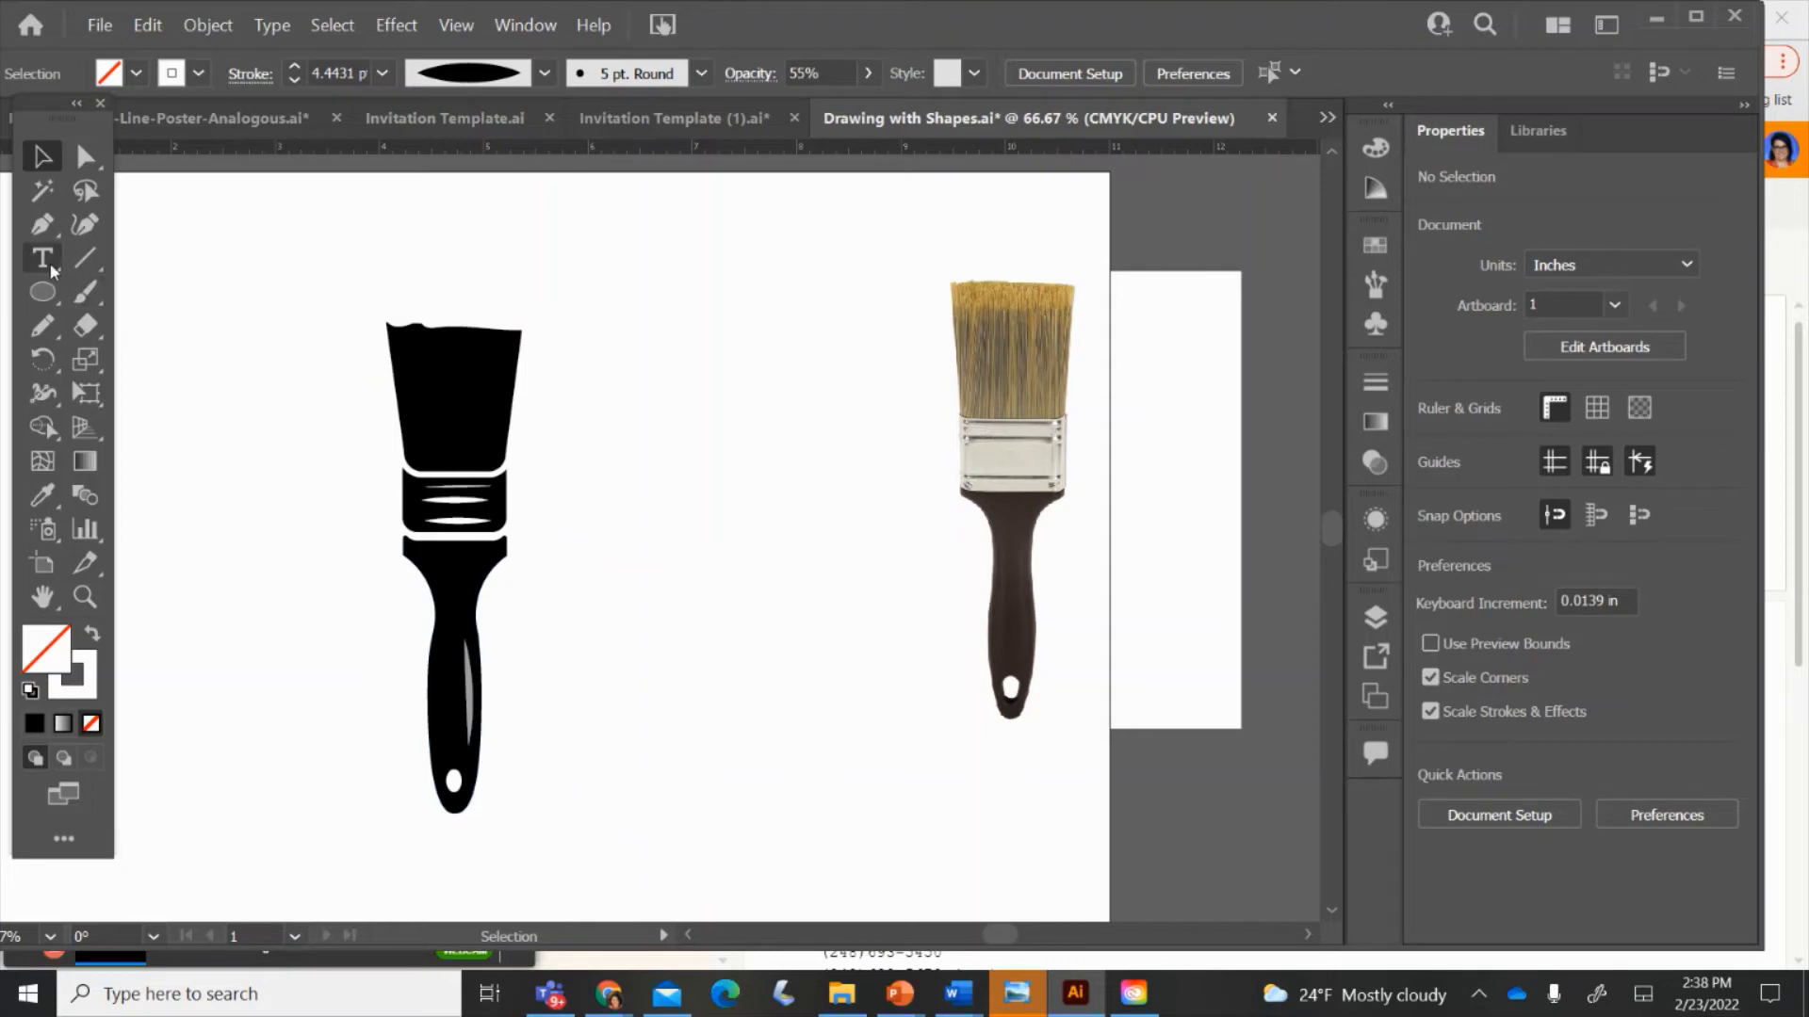
# - Draw a vertical line about 0.96 in long on the left part of the bristles with a 2 pt stroke and the lens-shaped width profile
pyautogui.click(85, 259)
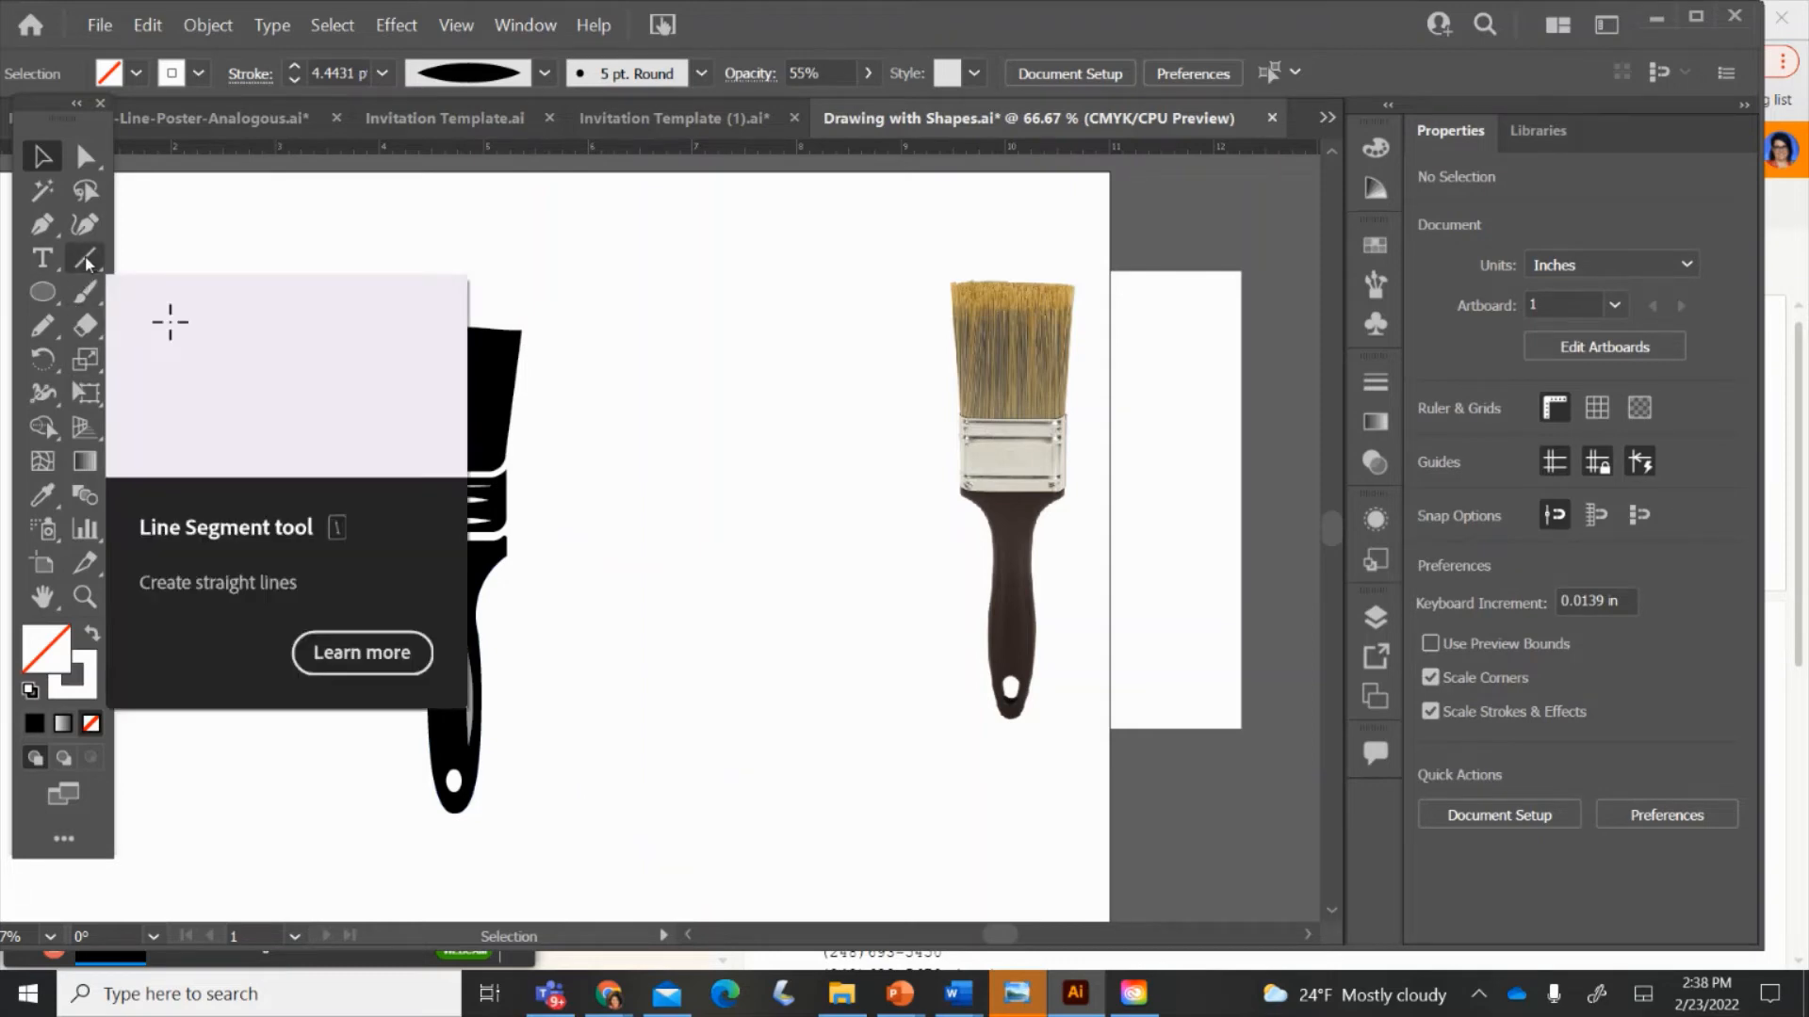
pyautogui.moveTo(418, 325); pyautogui.dragTo(422, 426)
pyautogui.click(295, 70)
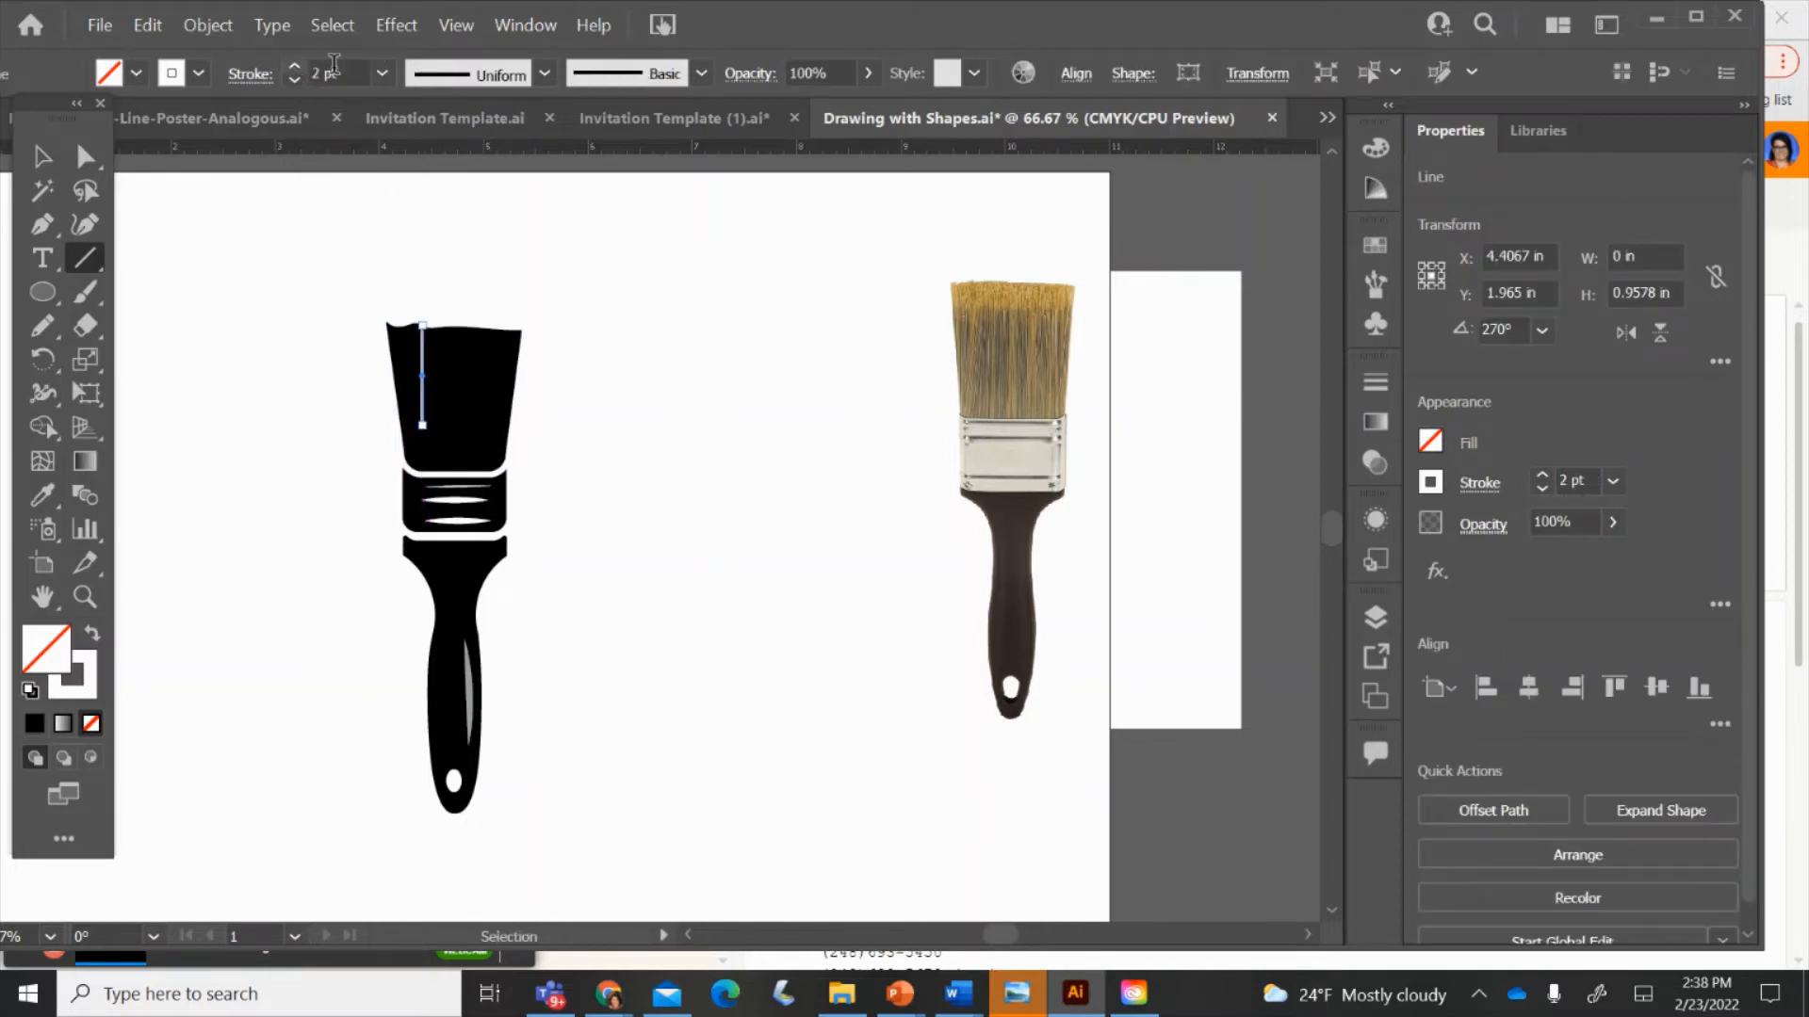
pyautogui.click(545, 74)
pyautogui.click(502, 155)
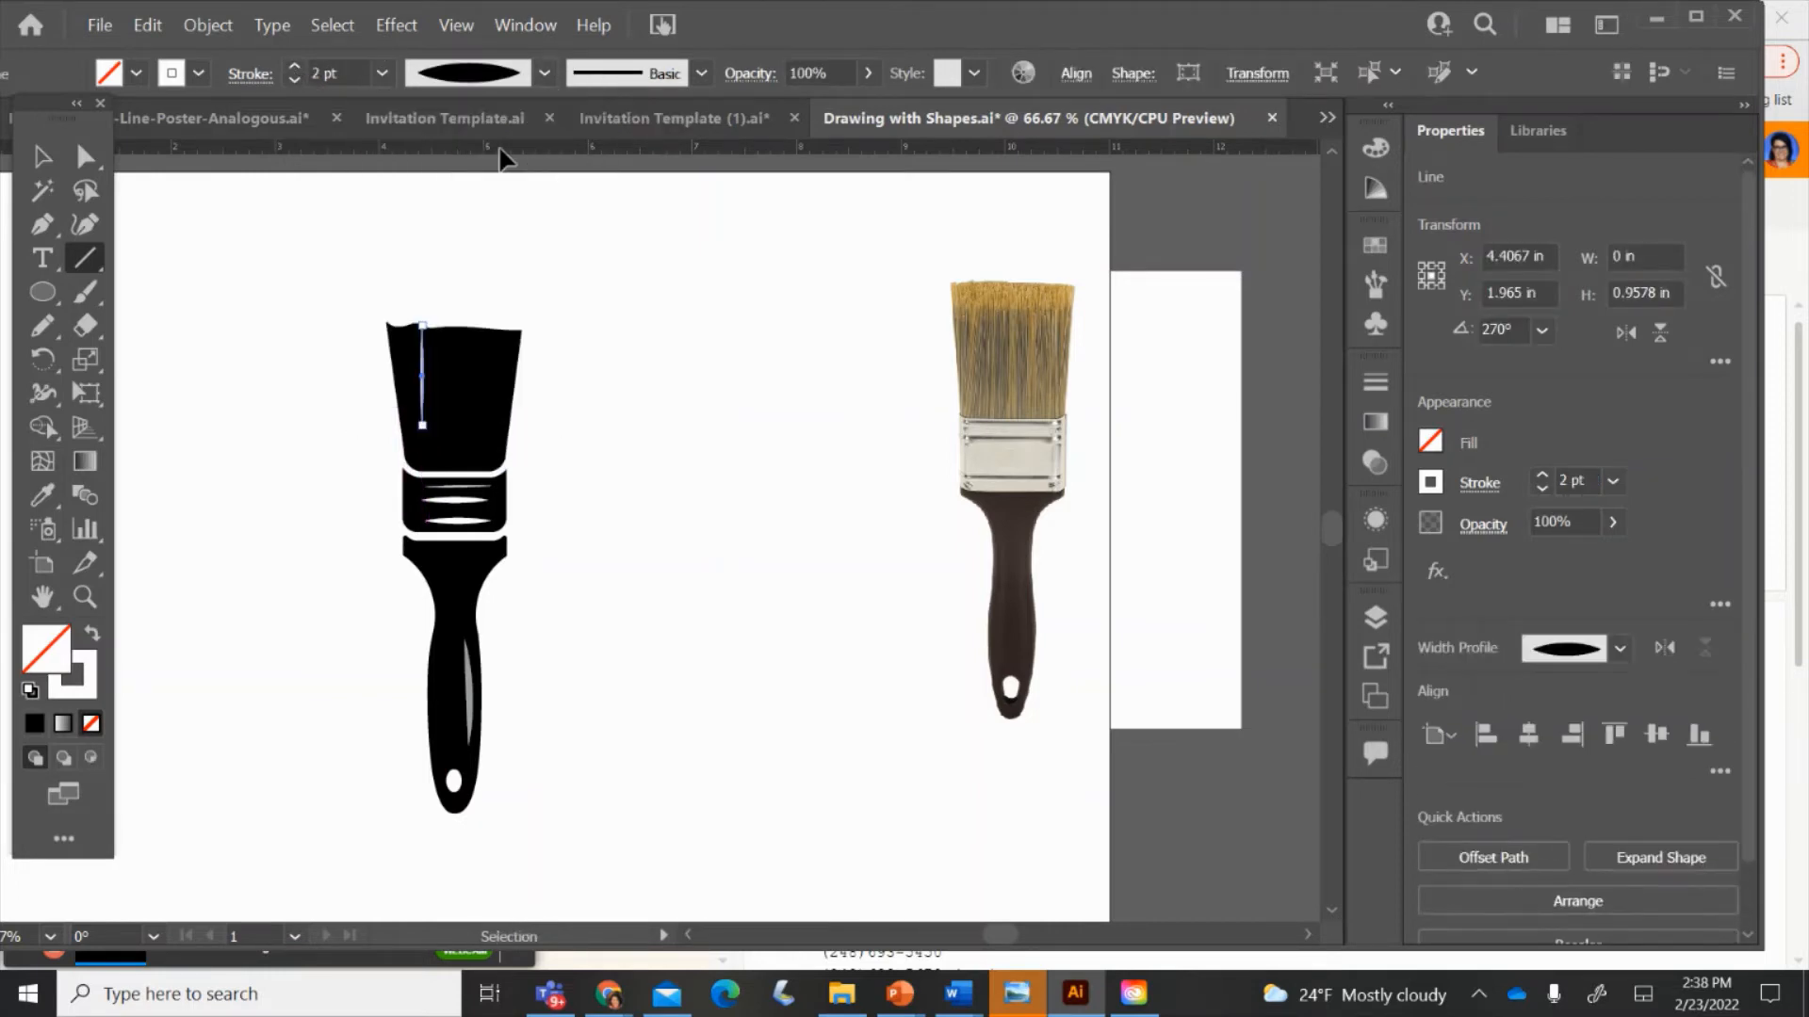
# - Move the bristle line right and up to about X 4.56 in, Y 1.69 in, extending past the bristles' top edge
pyautogui.doubleClick(43, 158)
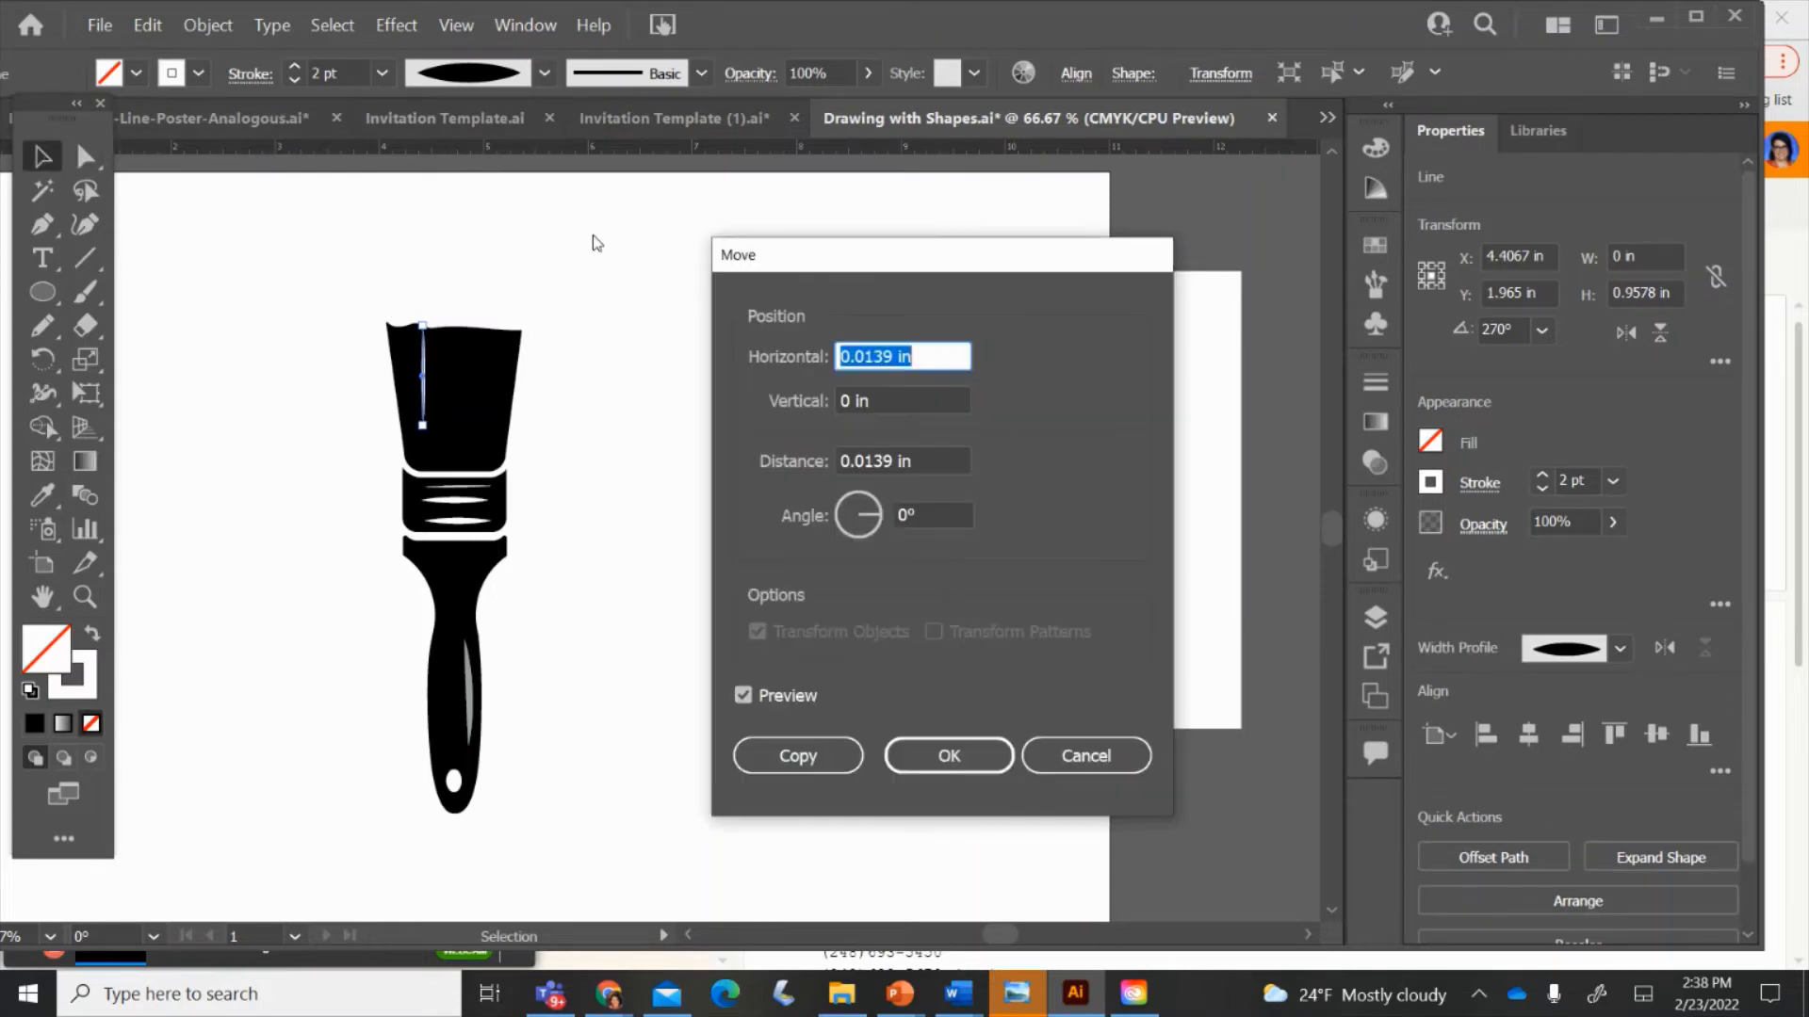
pyautogui.click(947, 756)
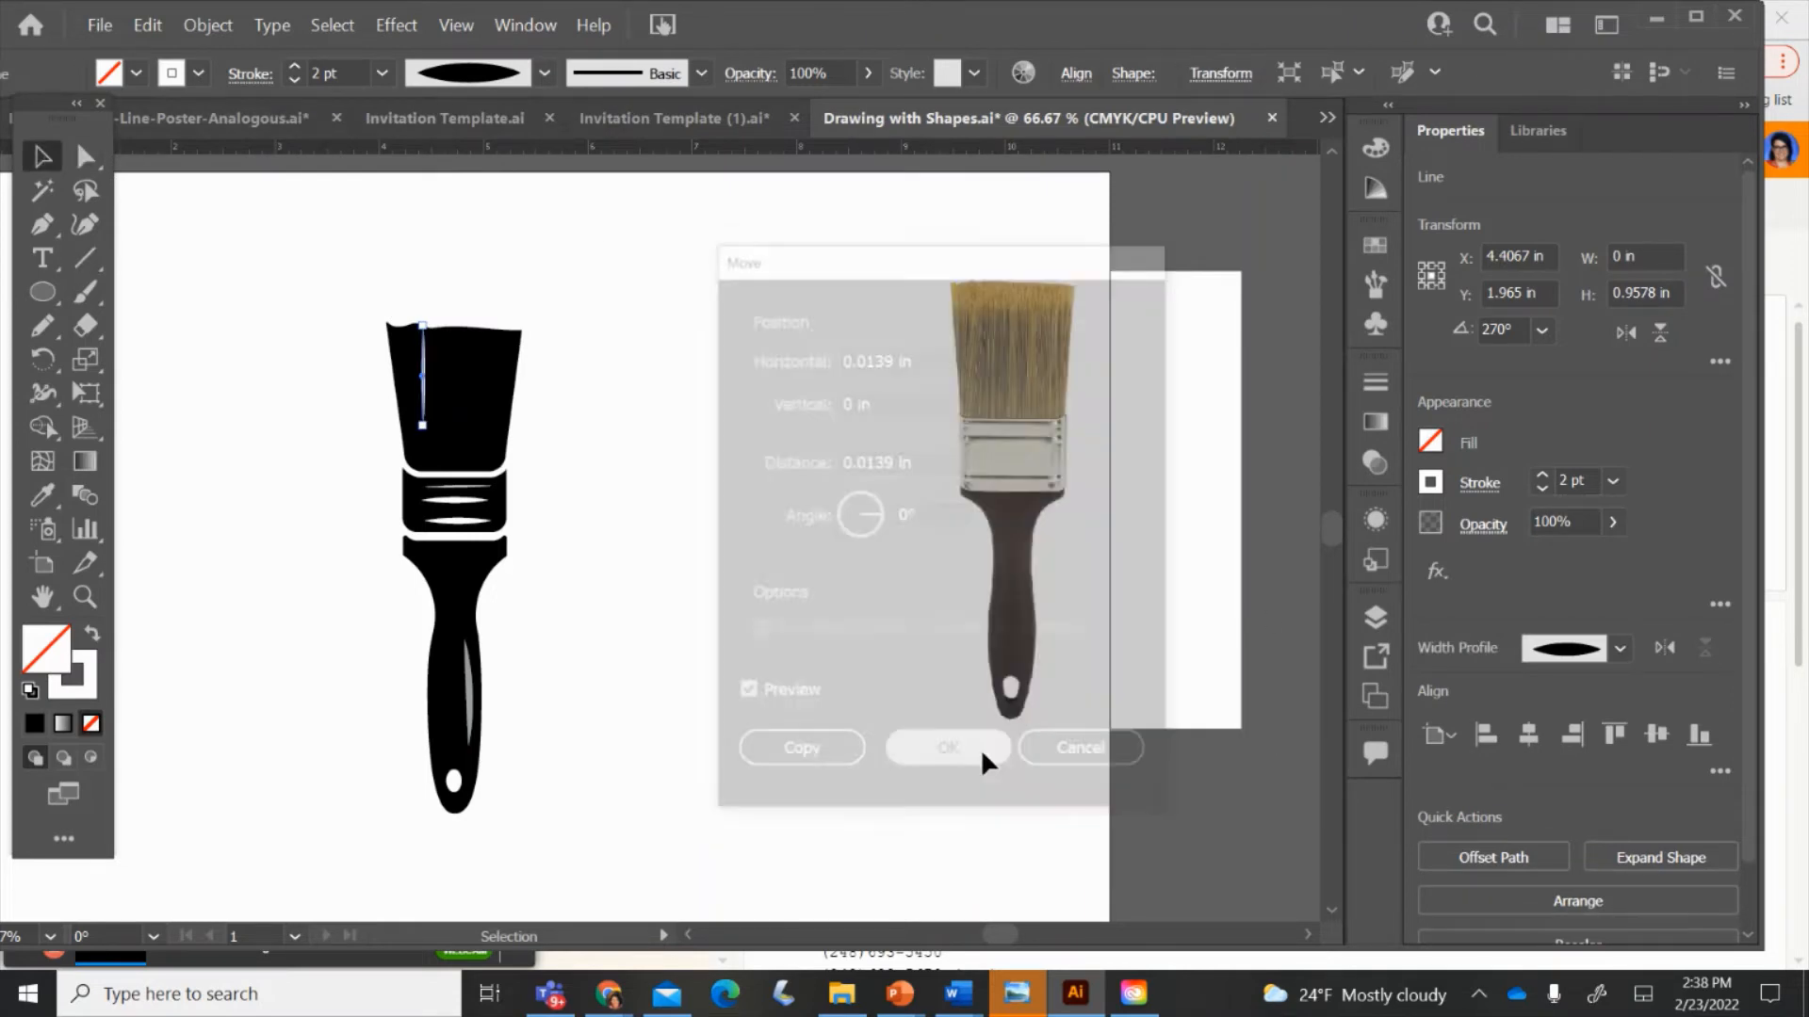
pyautogui.press('Right')
pyautogui.press('Right')
pyautogui.press('Right')
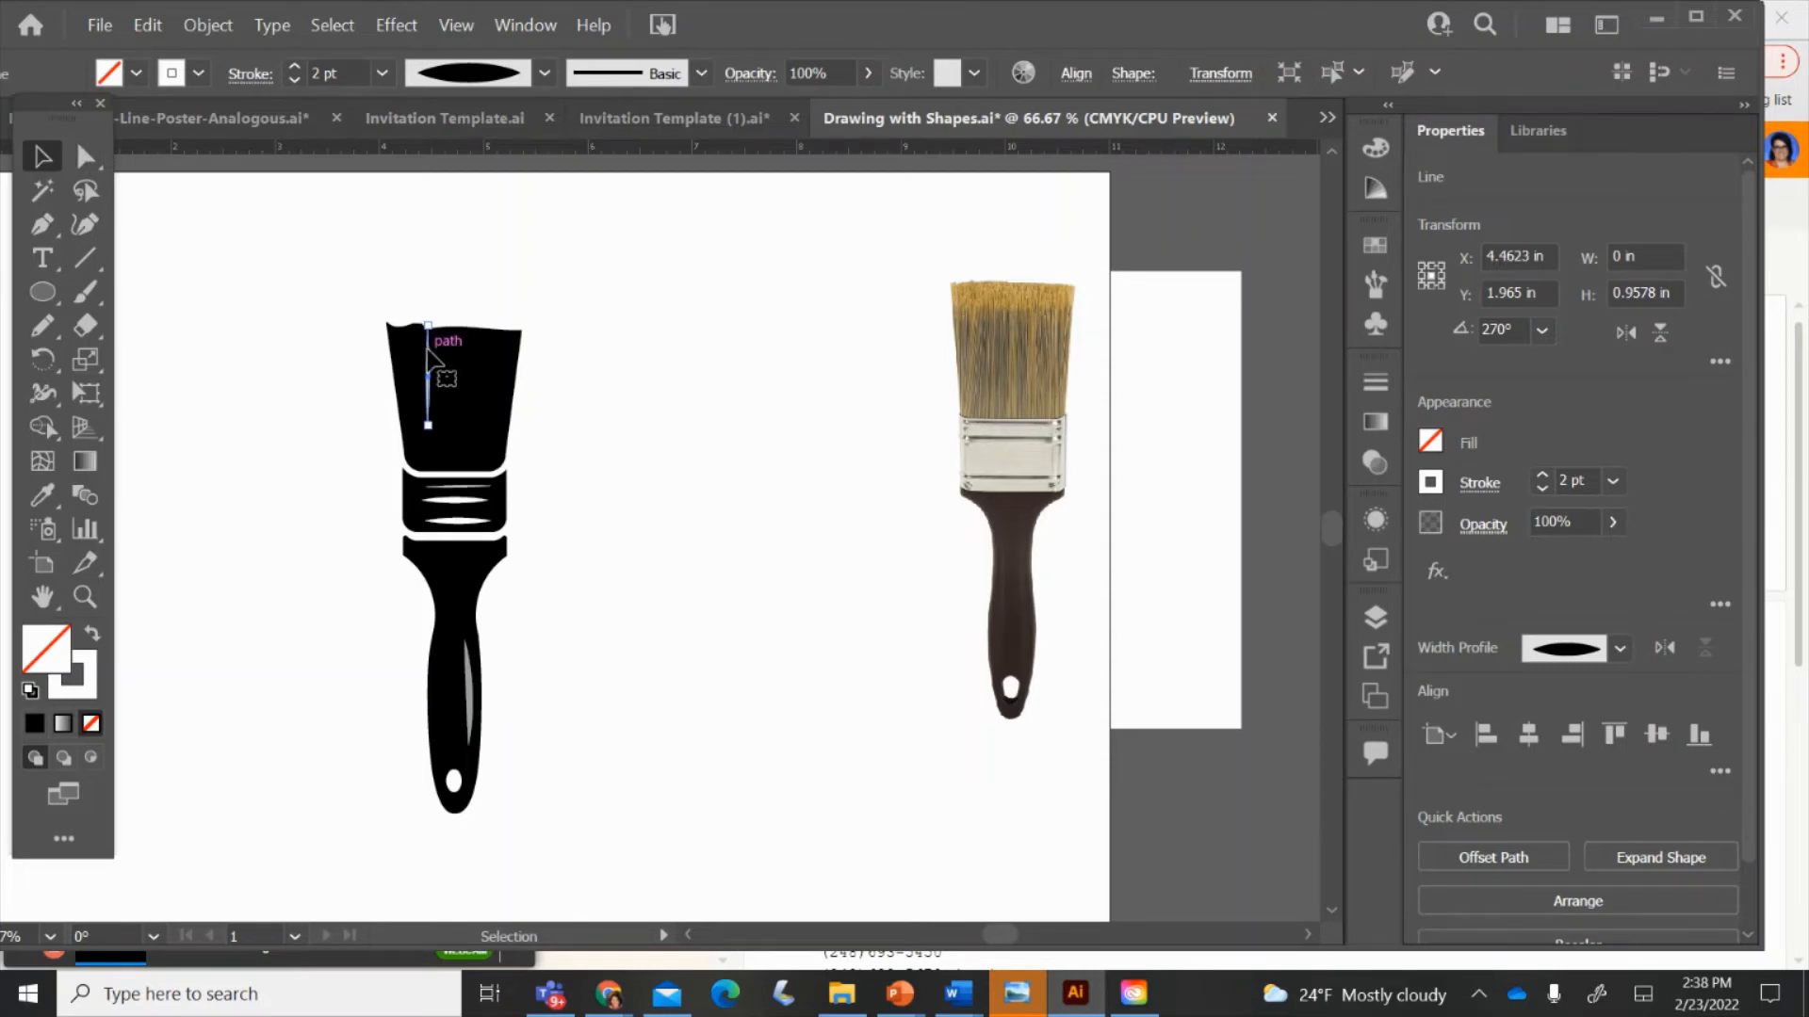
pyautogui.moveTo(428, 349); pyautogui.dragTo(438, 339)
pyautogui.press('a')
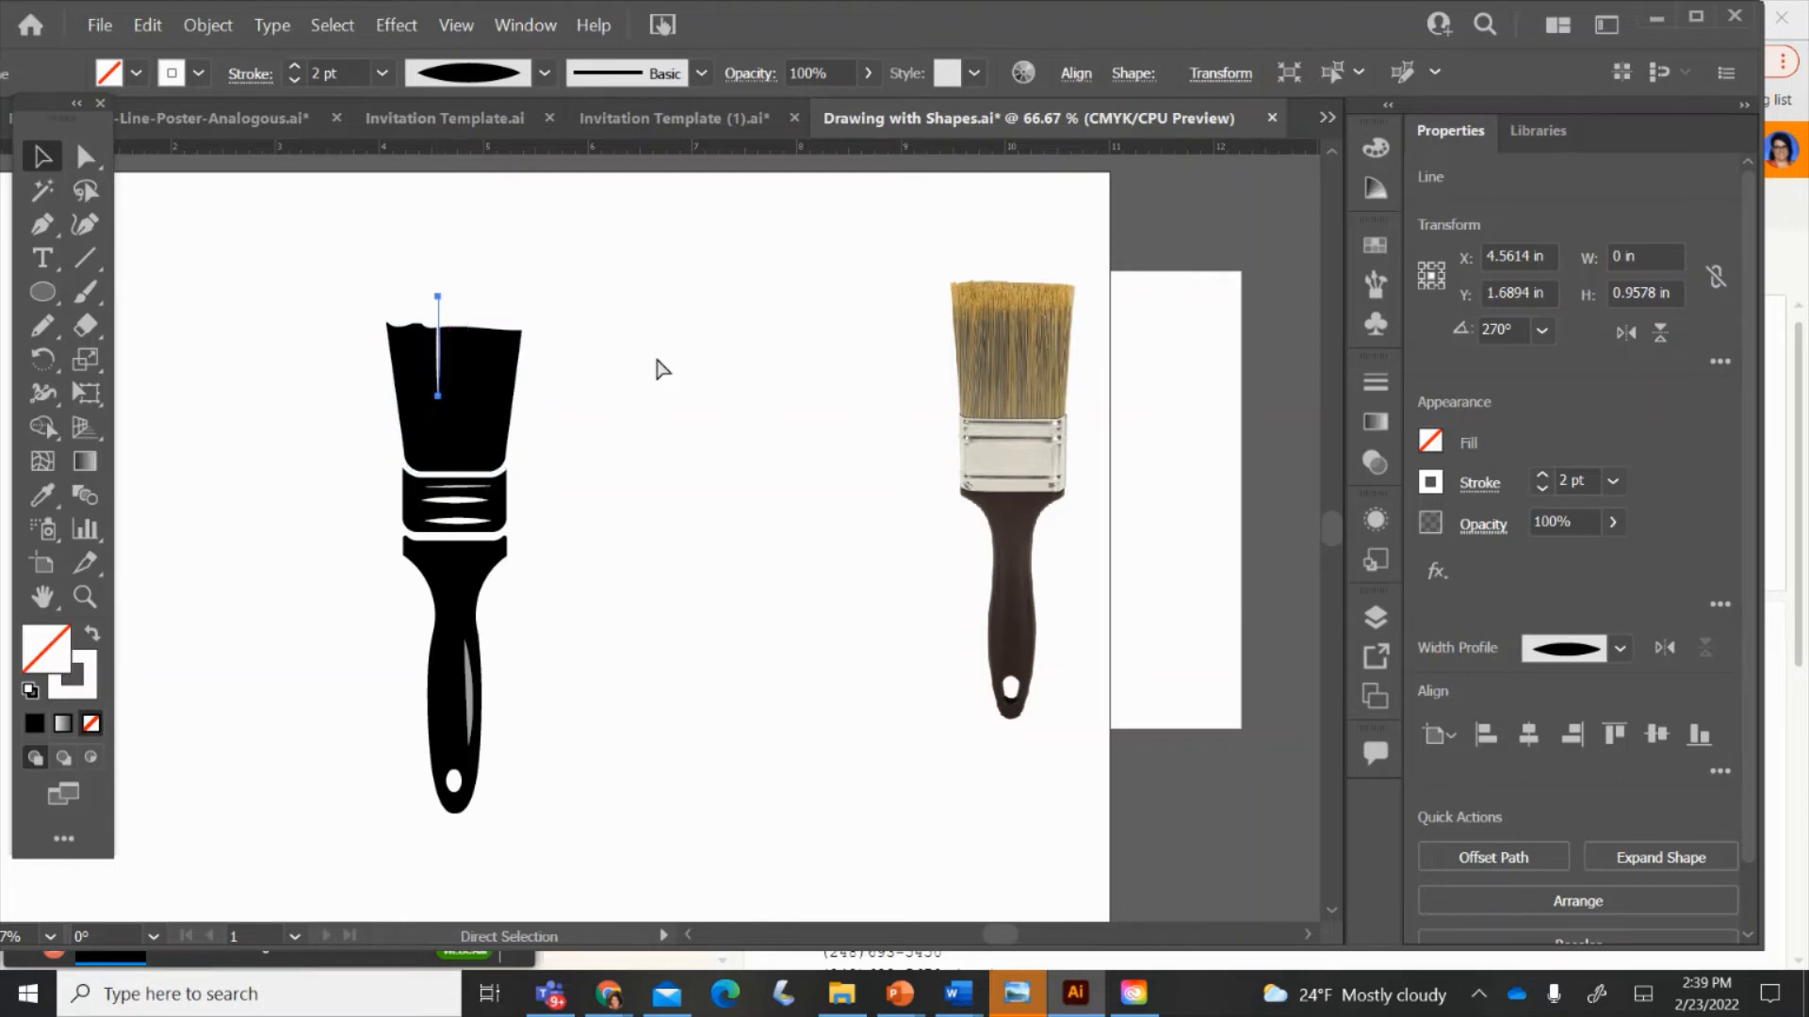
# - Duplicate the bristle line twice, placing one copy slightly left and higher and another near the bristles' right side
pyautogui.press('v')
pyautogui.moveTo(443, 337)
pyautogui.mouseDown()
pyautogui.moveTo(420, 339)
pyautogui.moveTo(425, 318)
pyautogui.mouseUp()
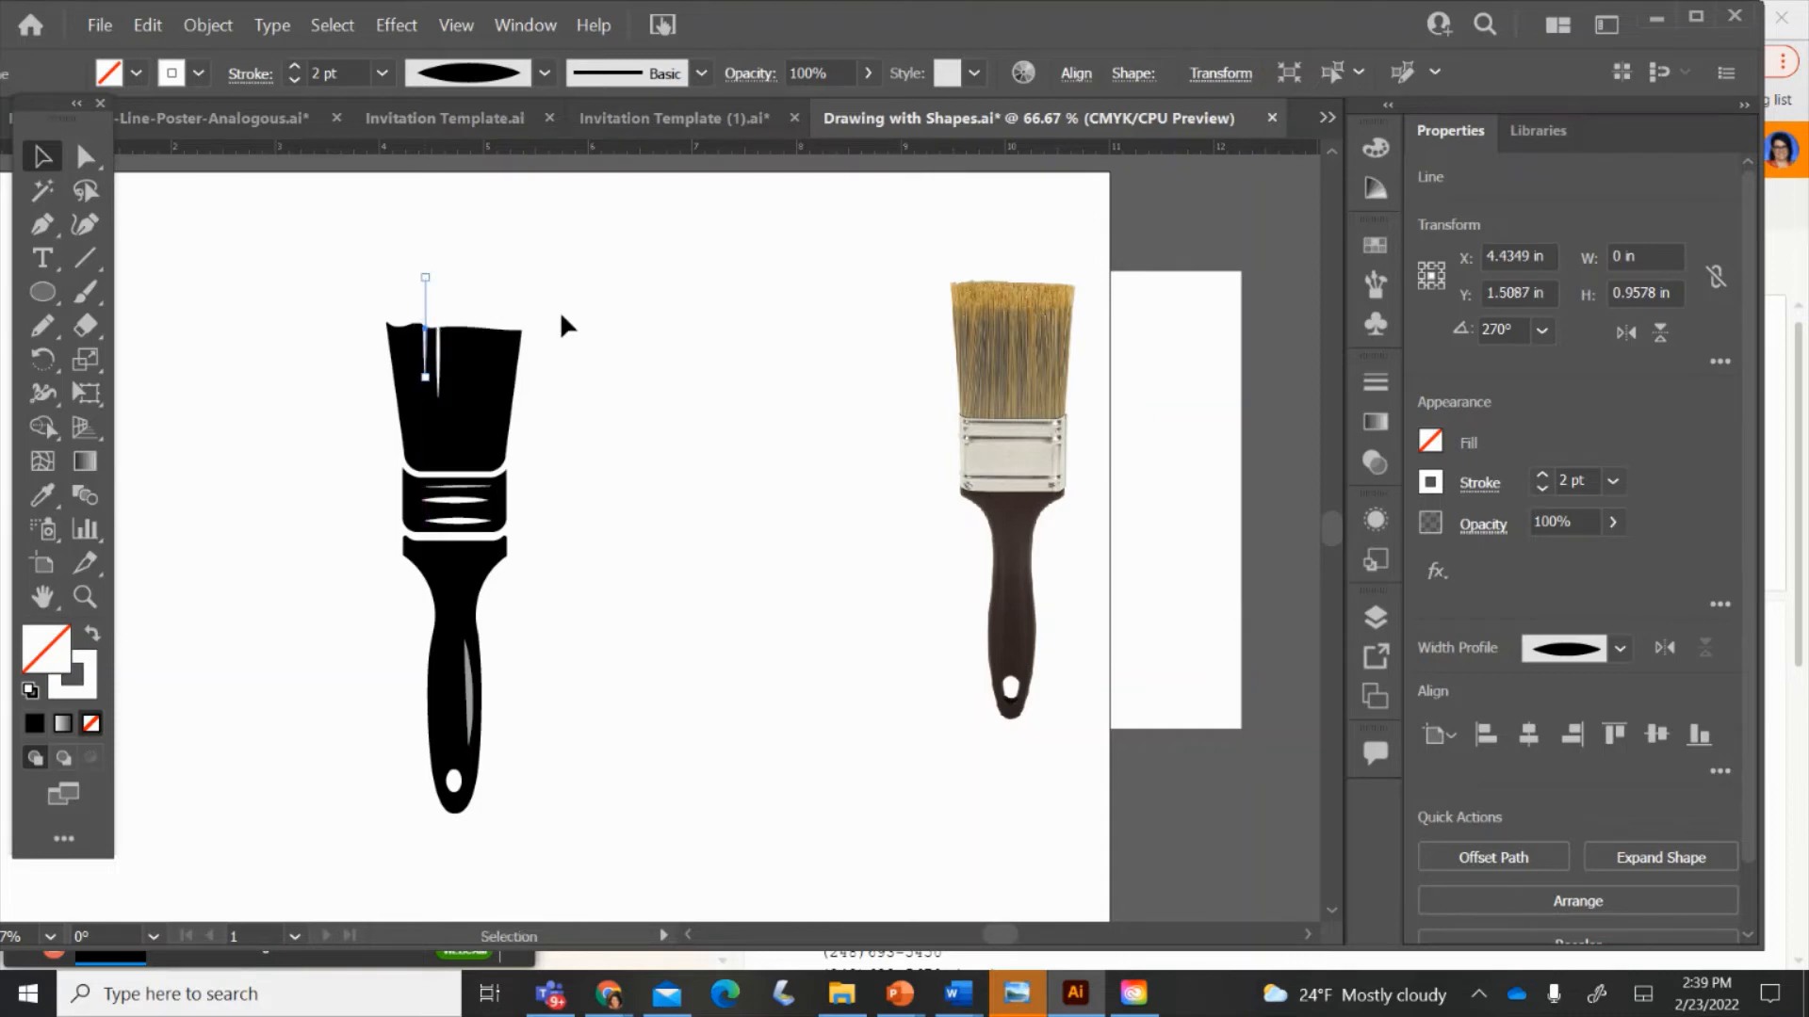
pyautogui.click(561, 315)
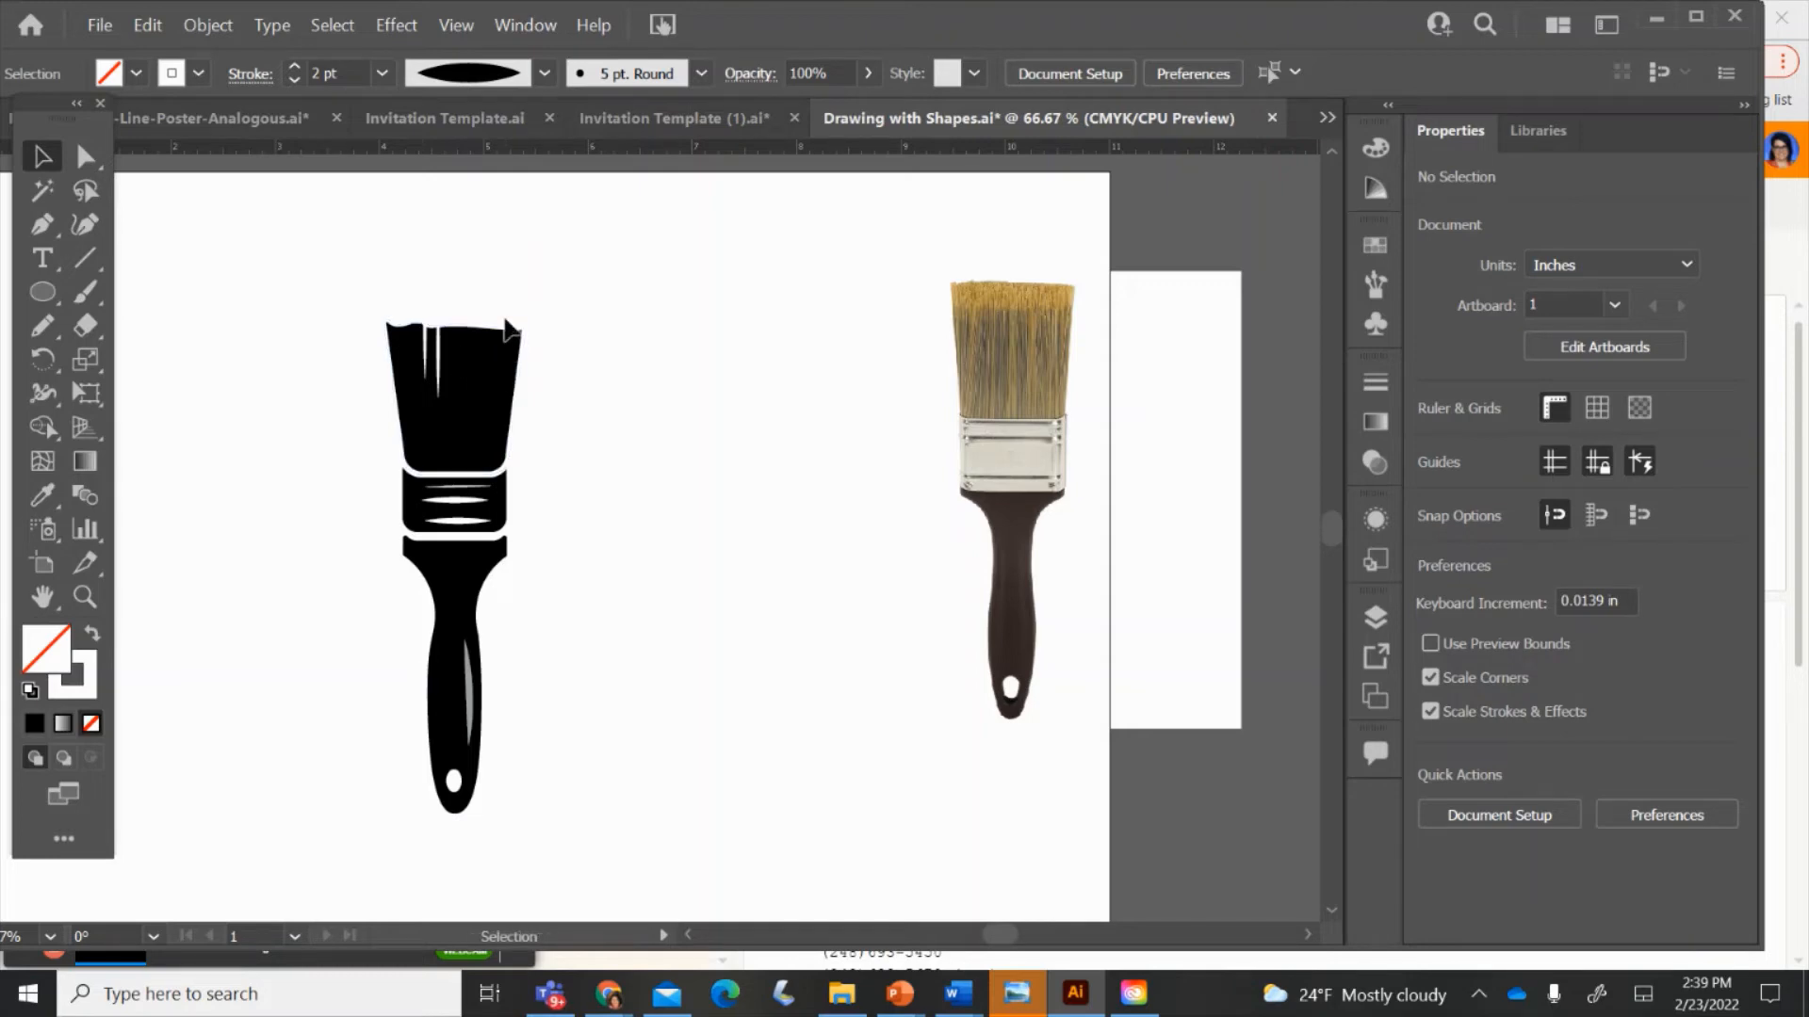
pyautogui.press('a')
pyautogui.click(438, 358)
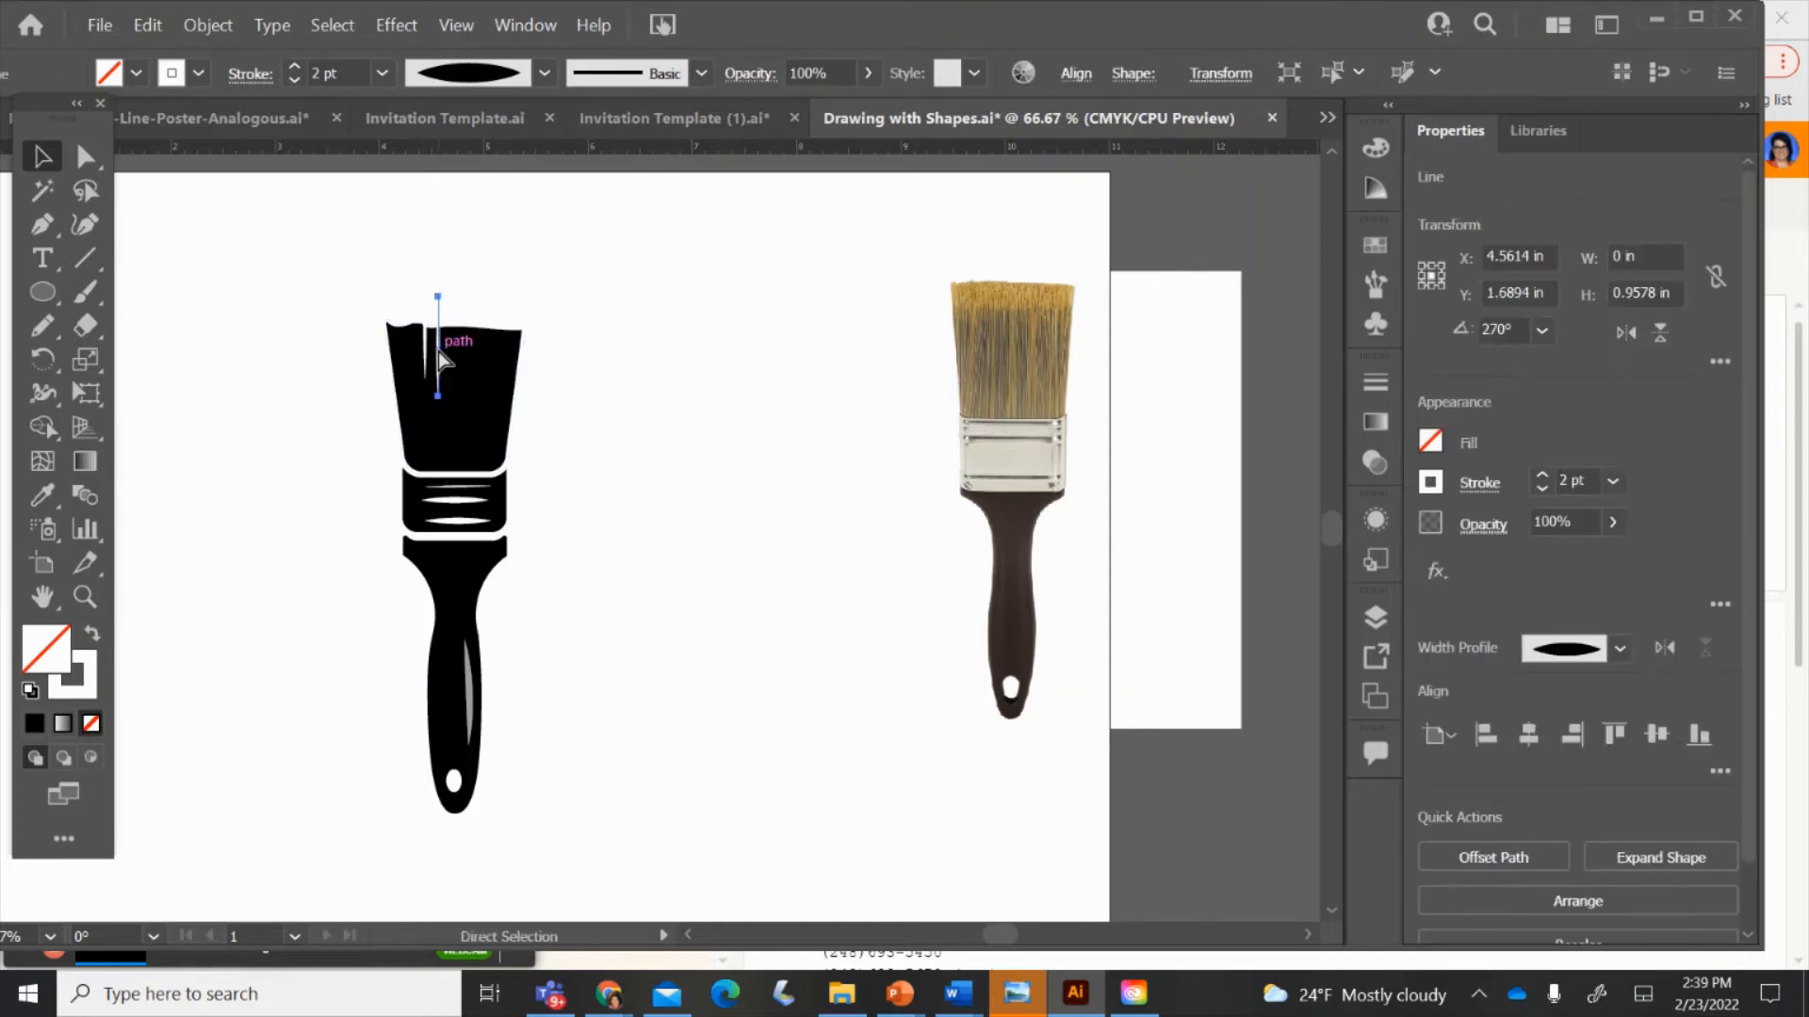
pyautogui.hotkey('ctrl', 'c')
pyautogui.moveTo(439, 330); pyautogui.dragTo(492, 305)
pyautogui.click(557, 317)
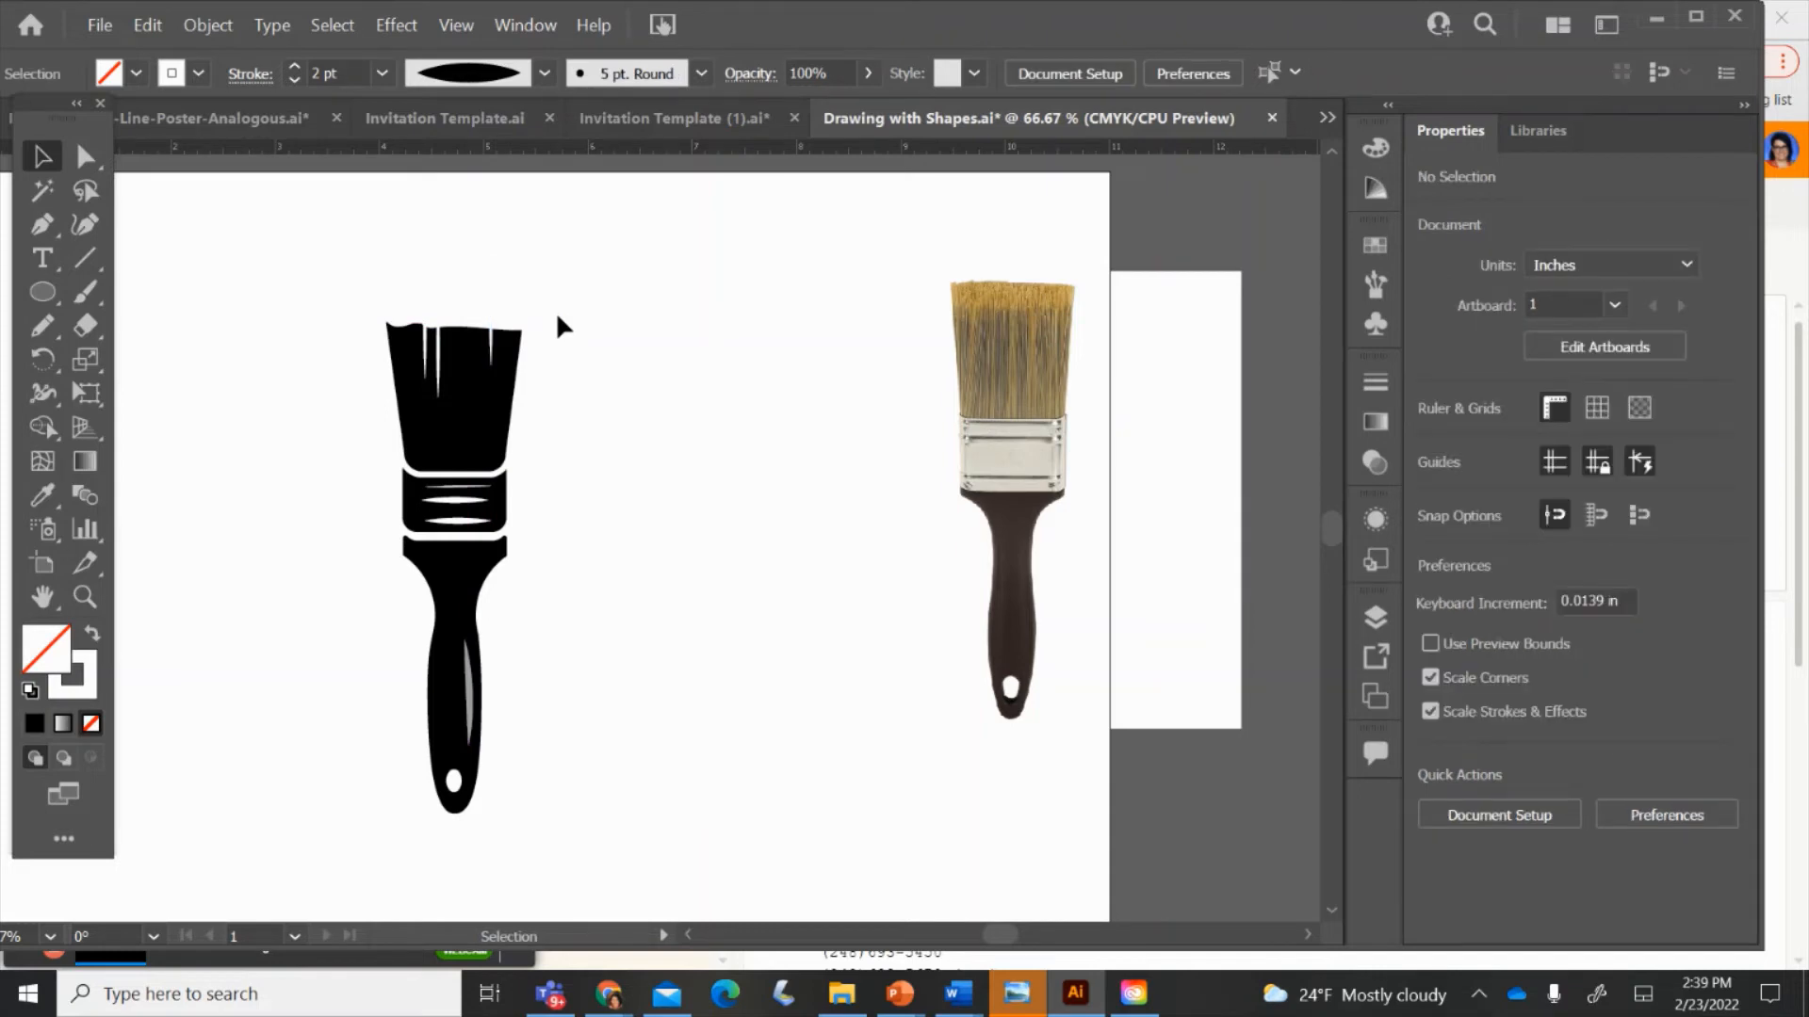
# - Reduce the stroke of the lowest white line on the metal band to 2 pt
pyautogui.click(461, 522)
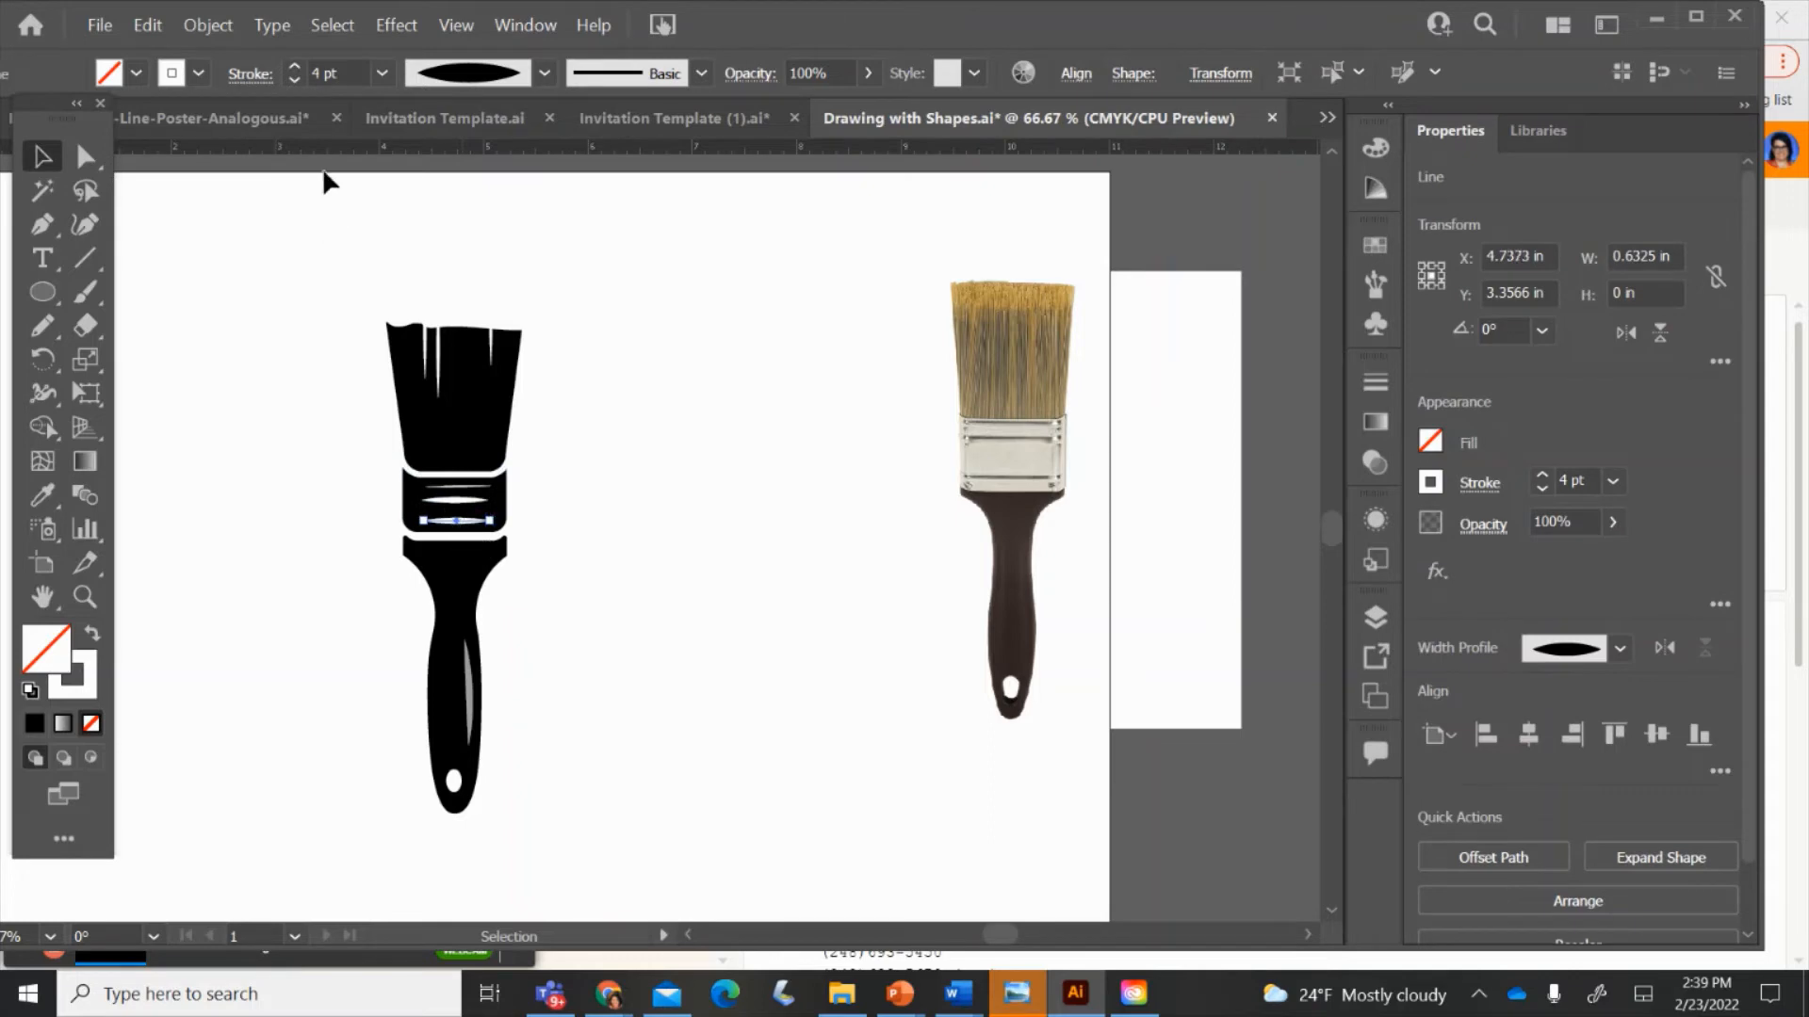
pyautogui.click(294, 81)
pyautogui.click(179, 276)
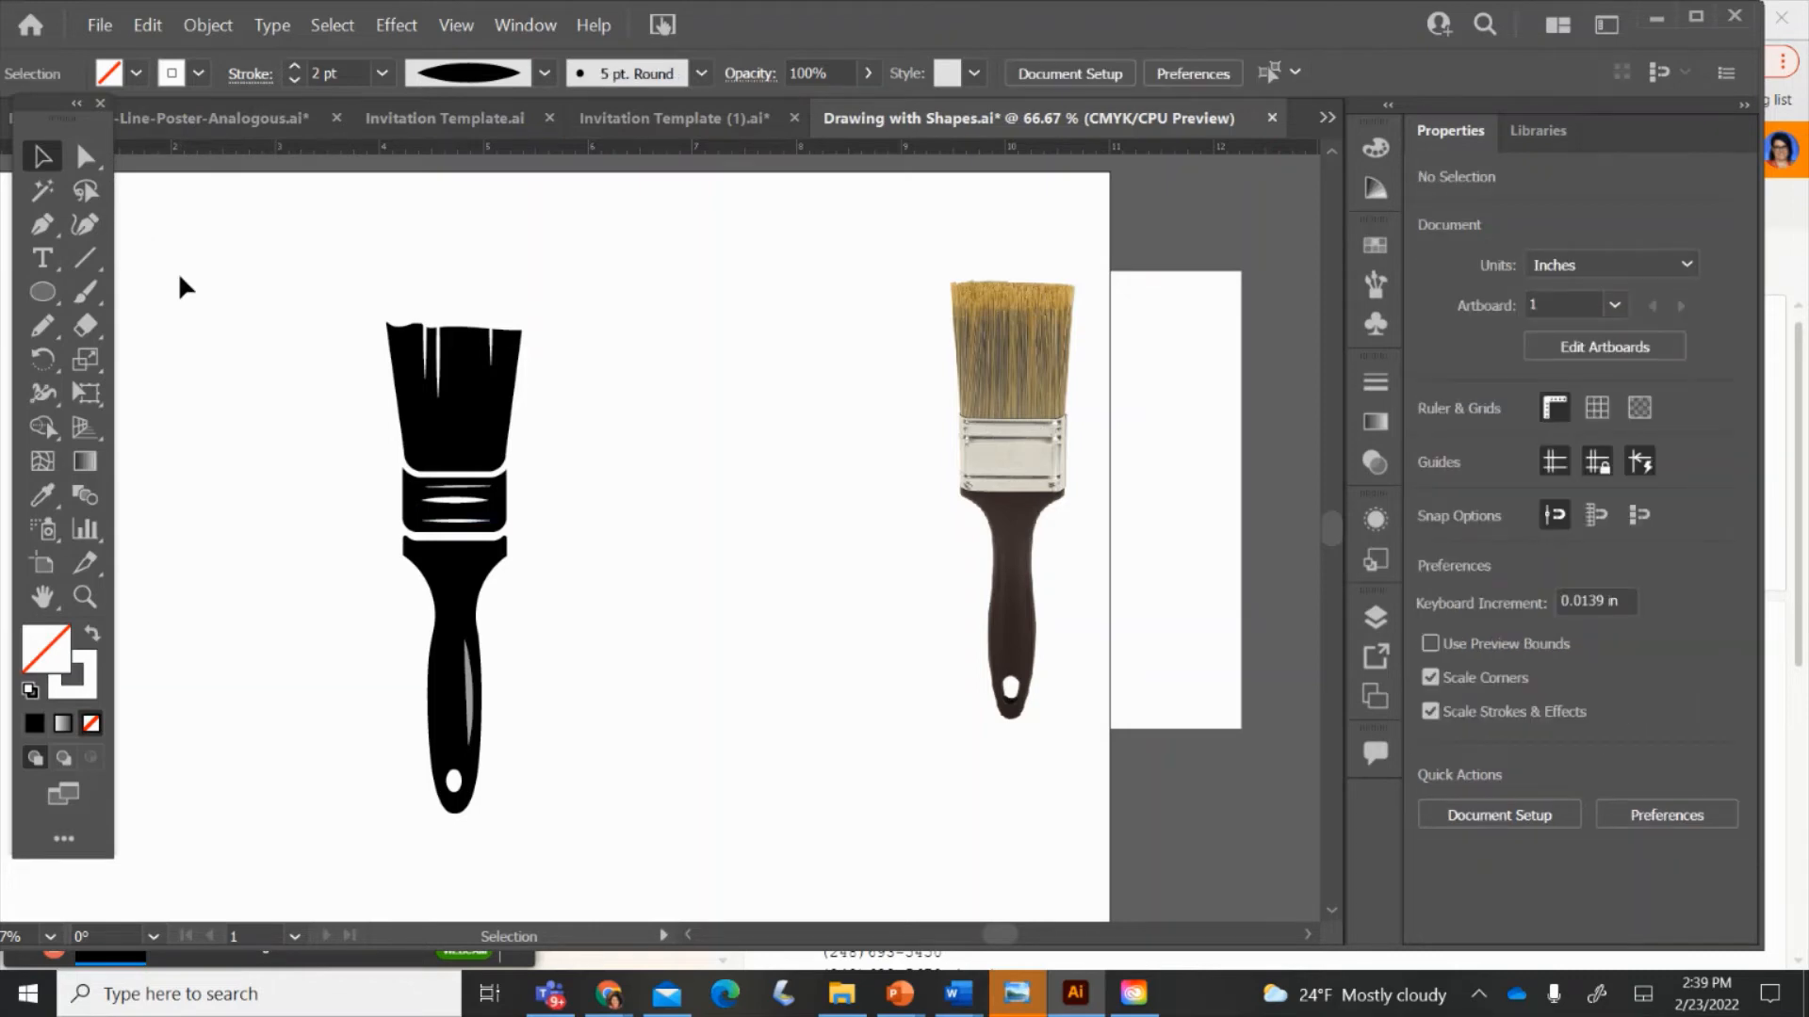
# - Select every part of the black paintbrush drawing and group them together
pyautogui.moveTo(360, 288); pyautogui.dragTo(550, 858)
pyautogui.hotkey('ctrl', 'g')
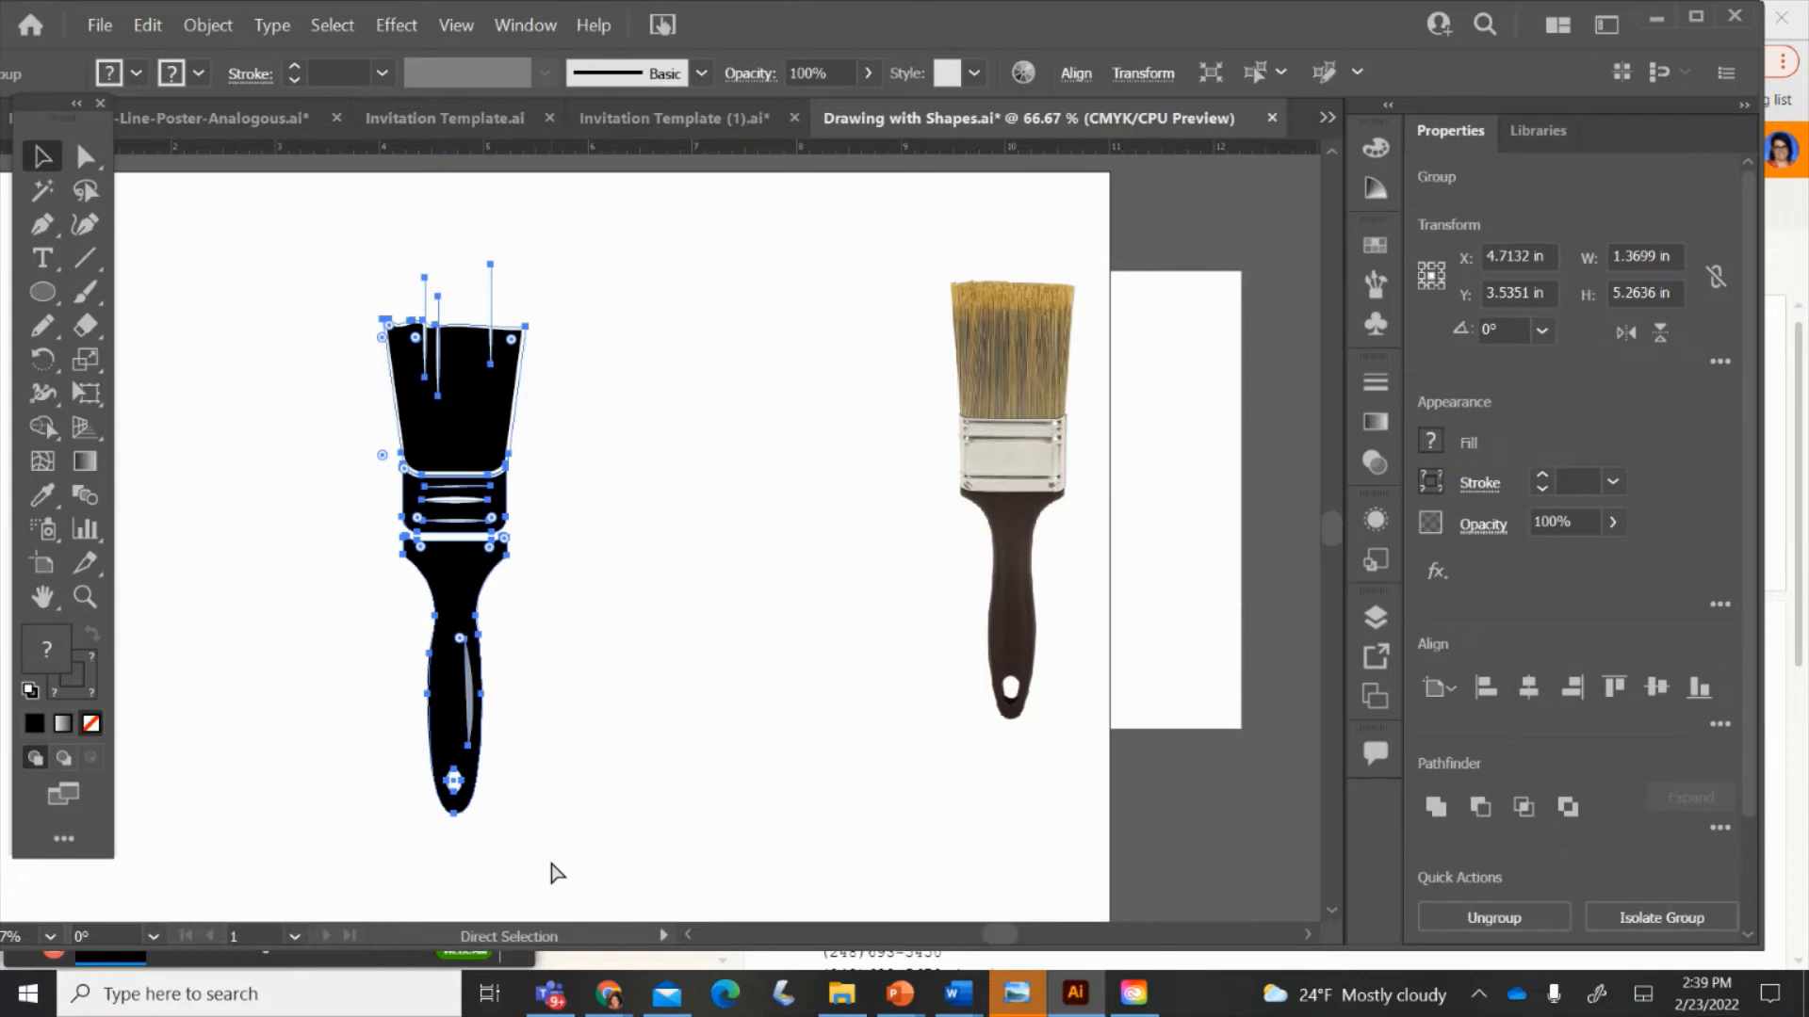
pyautogui.click(674, 463)
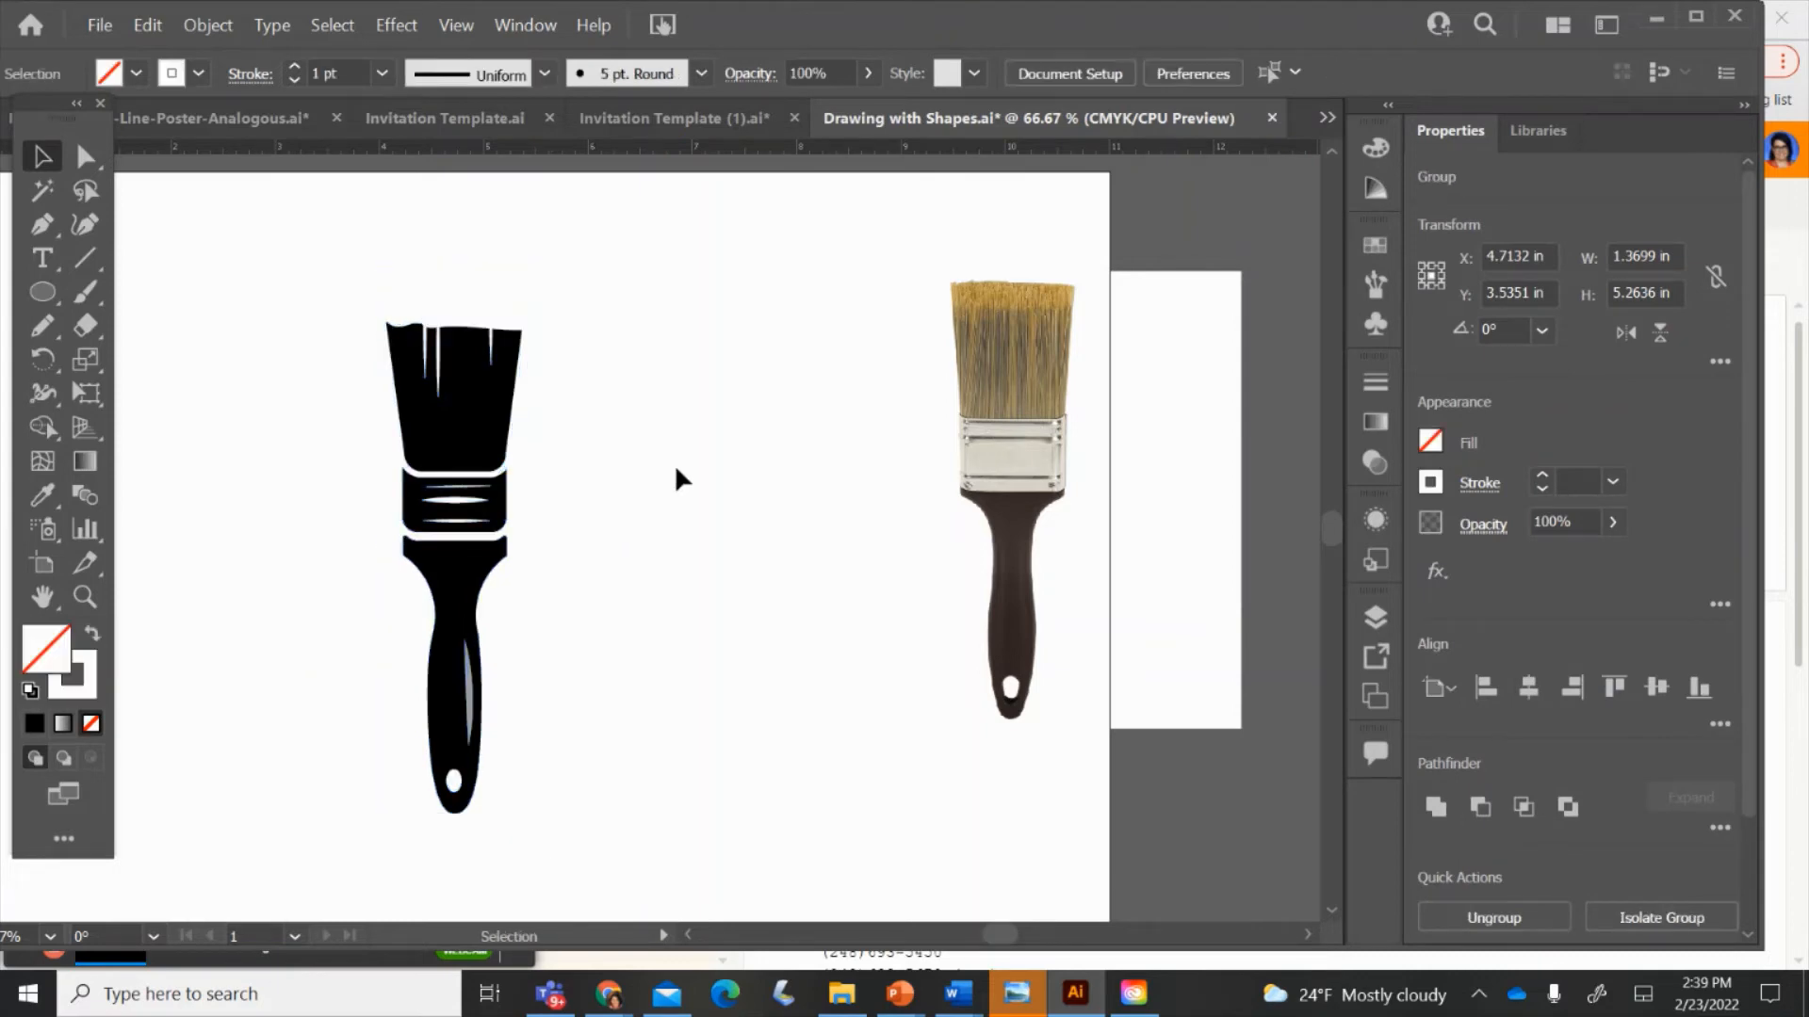
pyautogui.click(85, 157)
pyautogui.click(484, 444)
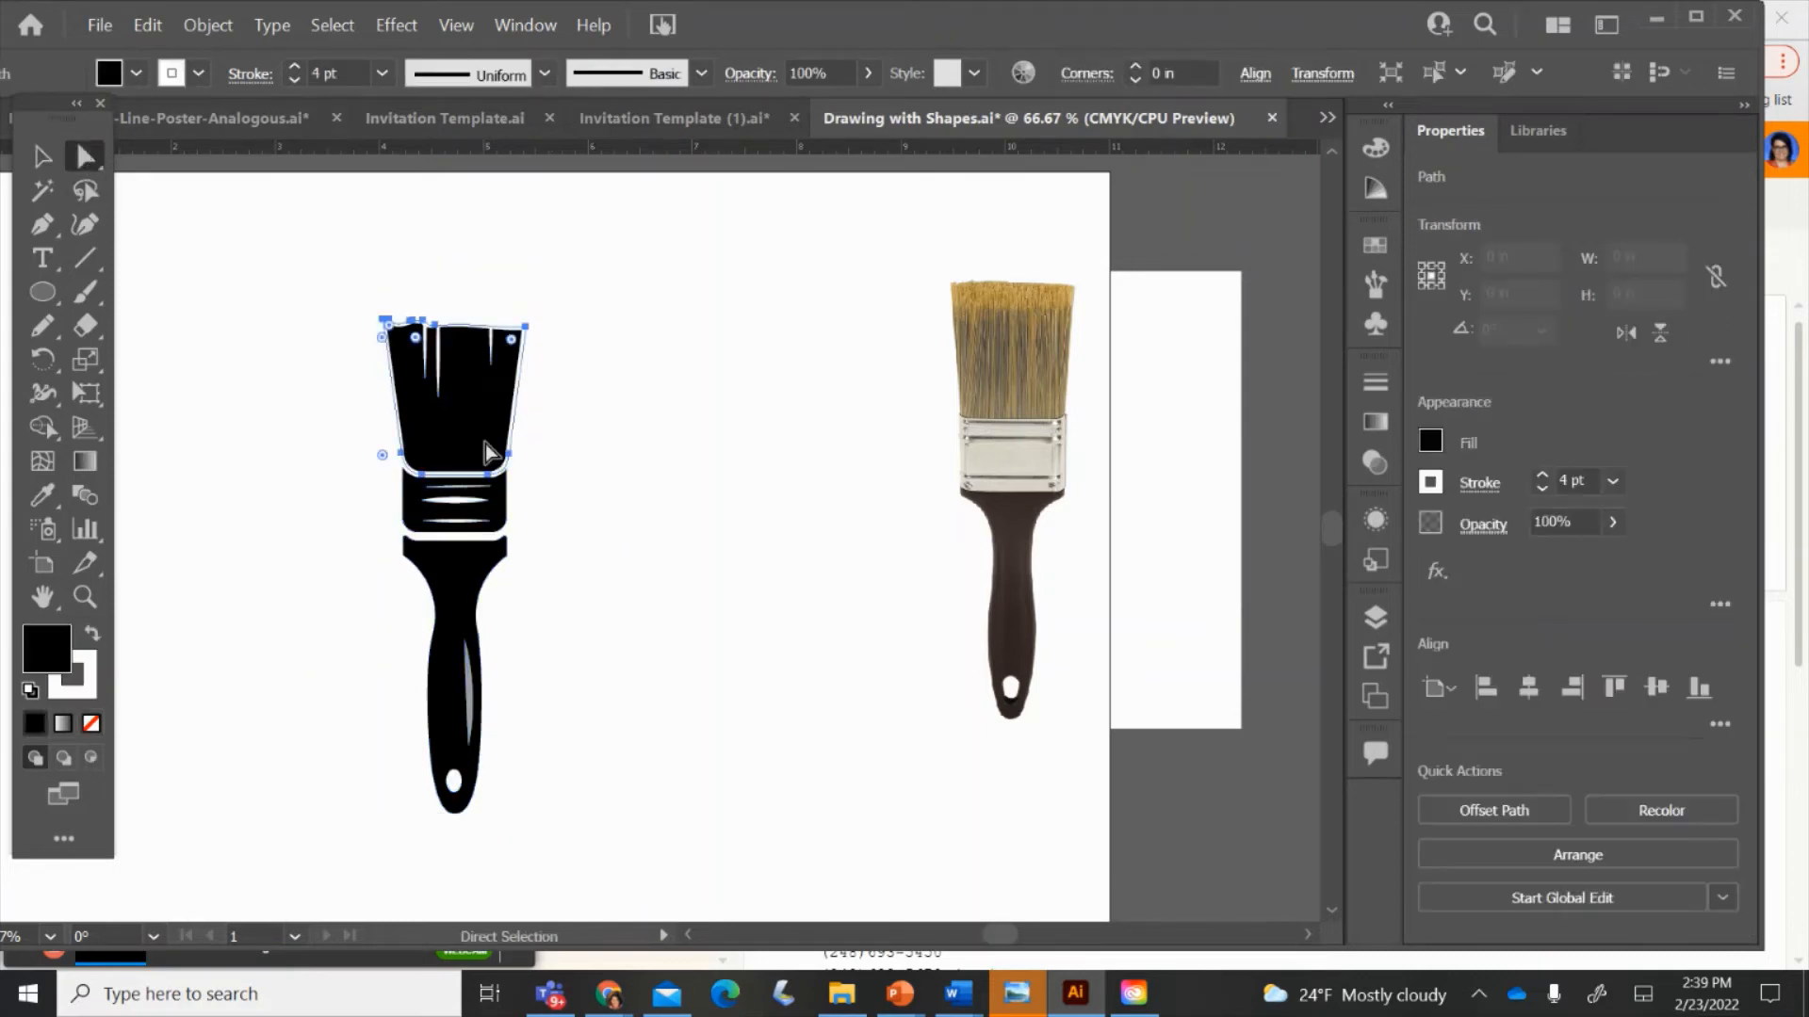
pyautogui.click(43, 495)
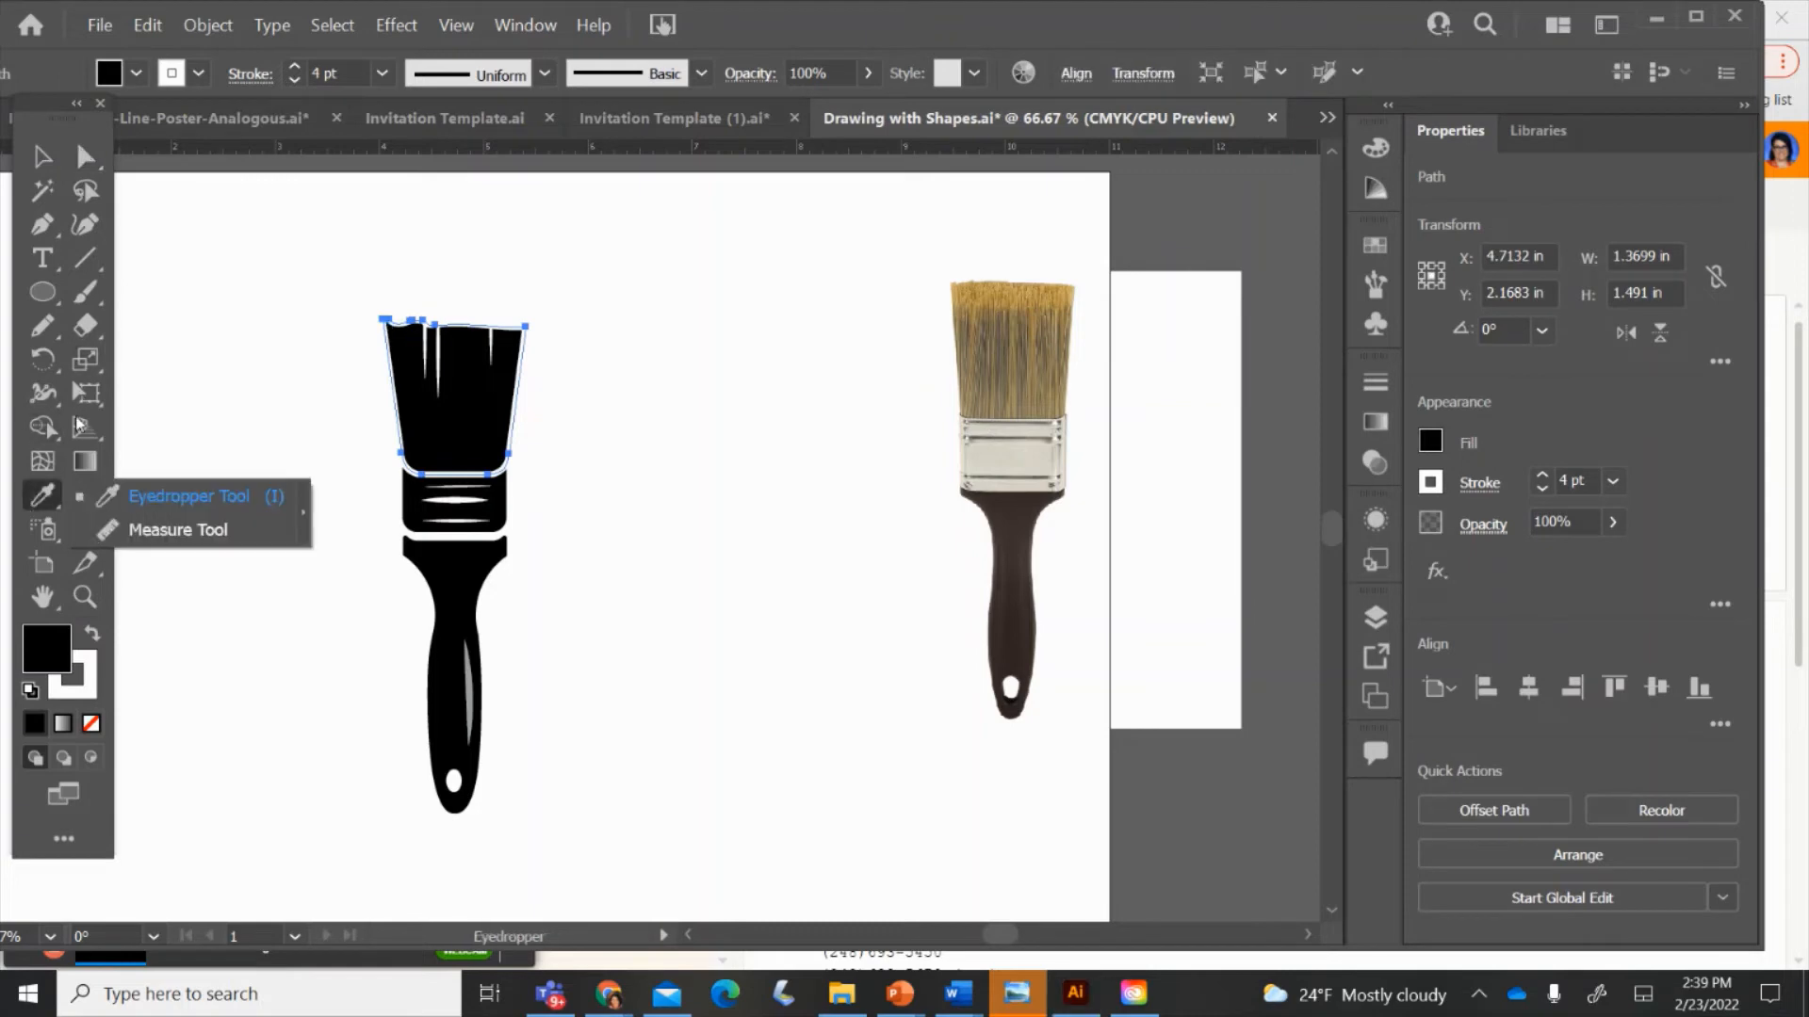
pyautogui.click(135, 307)
pyautogui.hotkey('ctrl', 'z')
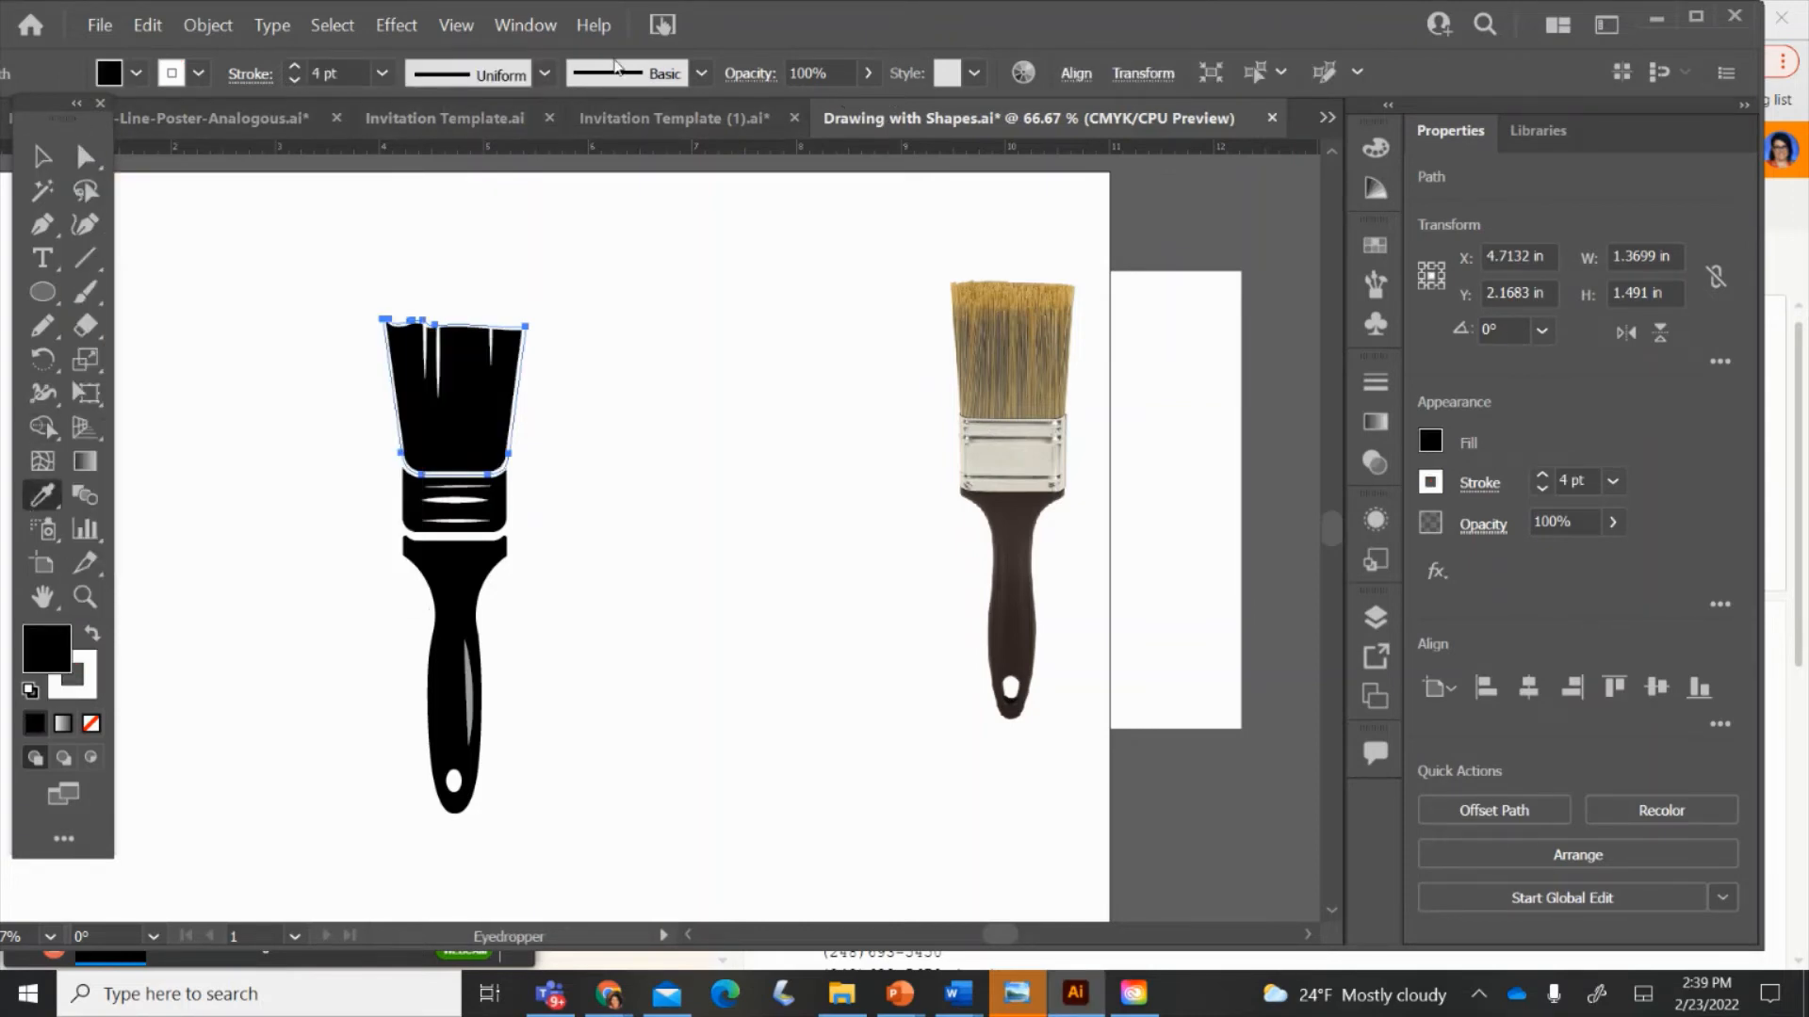
# - Duplicate the whole black paintbrush drawing, placing the copy between the original and the reference photo
pyautogui.click(42, 158)
pyautogui.moveTo(330, 265); pyautogui.dragTo(653, 862)
pyautogui.hotkey('ctrl', 'c')
pyautogui.hotkey('ctrl', 'v')
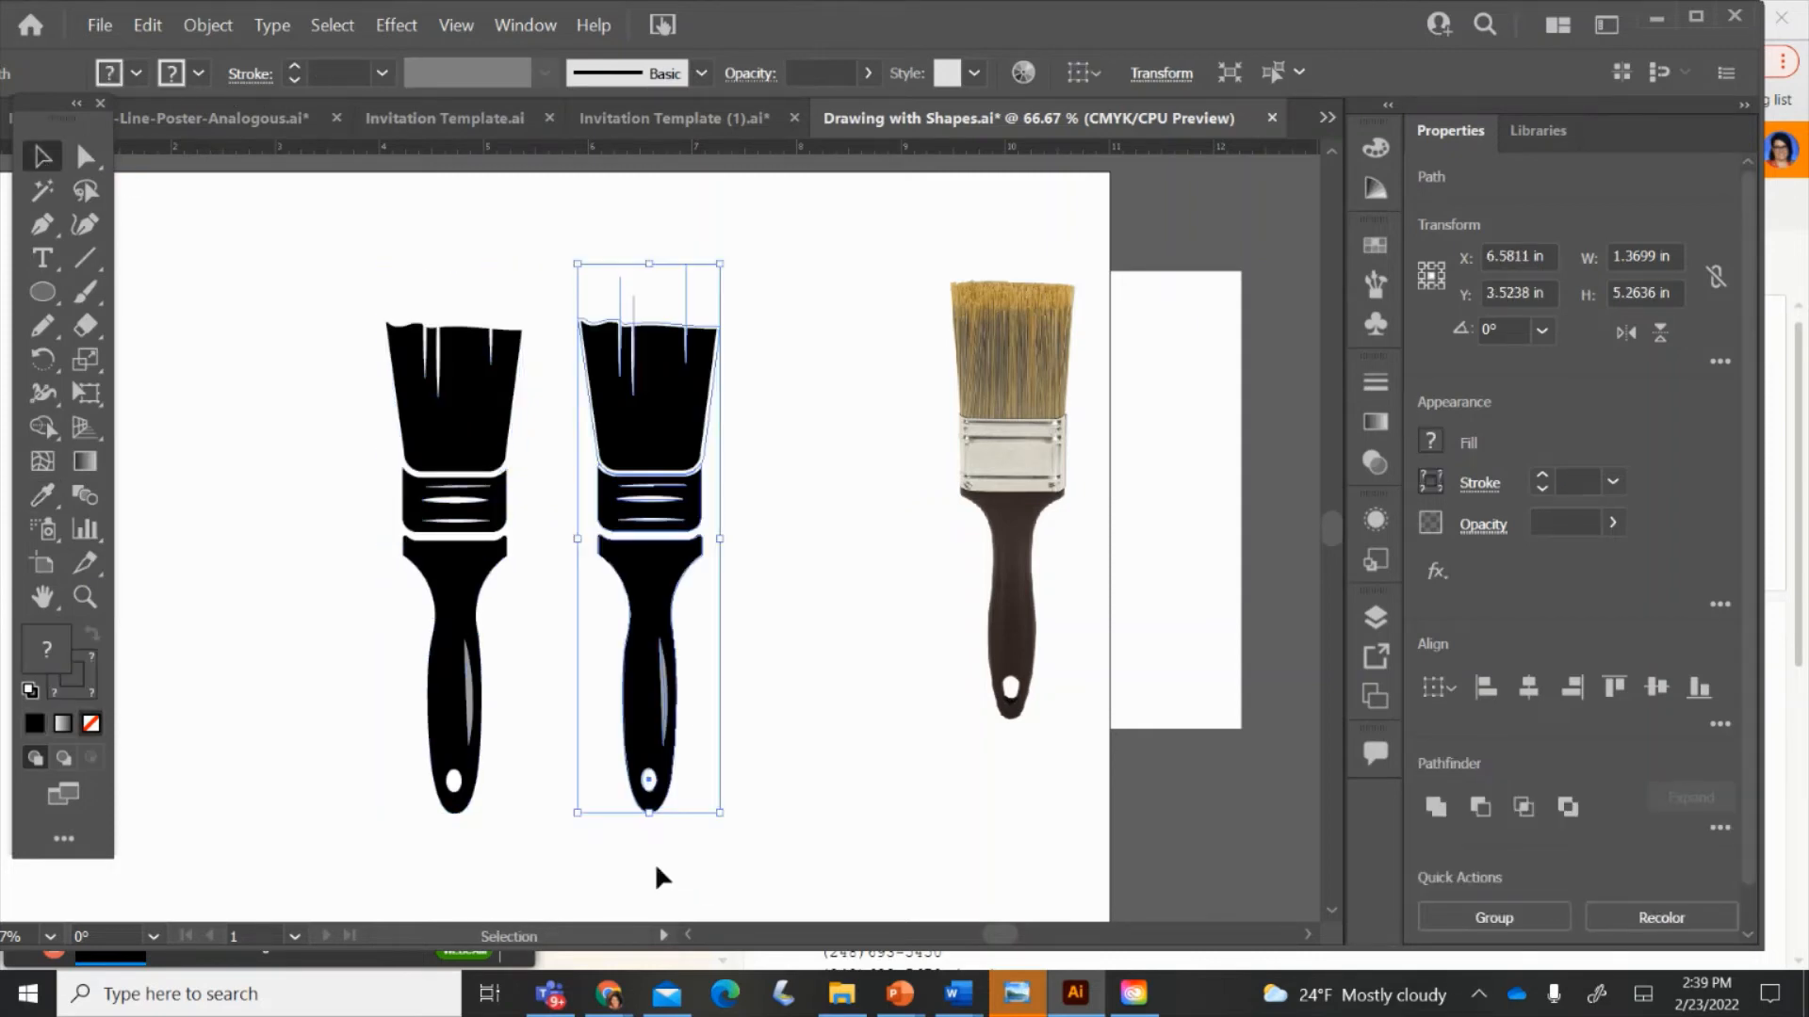
pyautogui.click(350, 226)
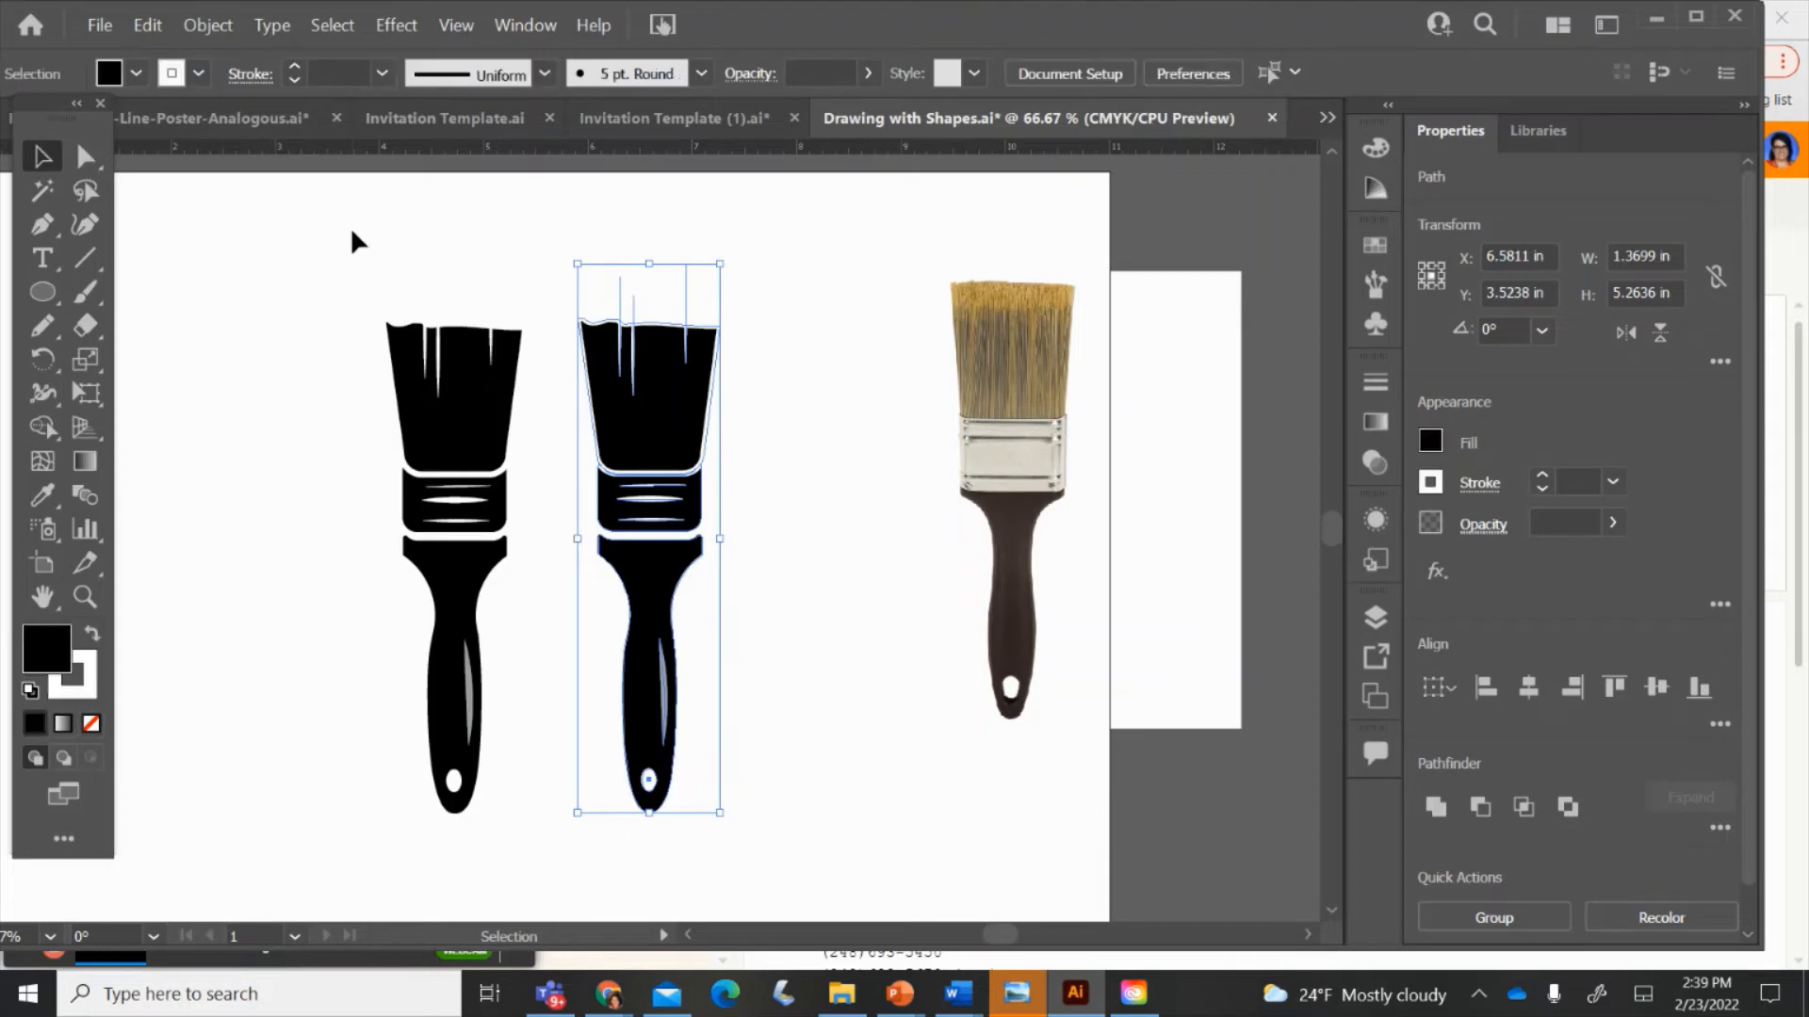
# - Recolour the copied brush's bristles with a tan sampled from the bristles in the reference photo
pyautogui.click(669, 389)
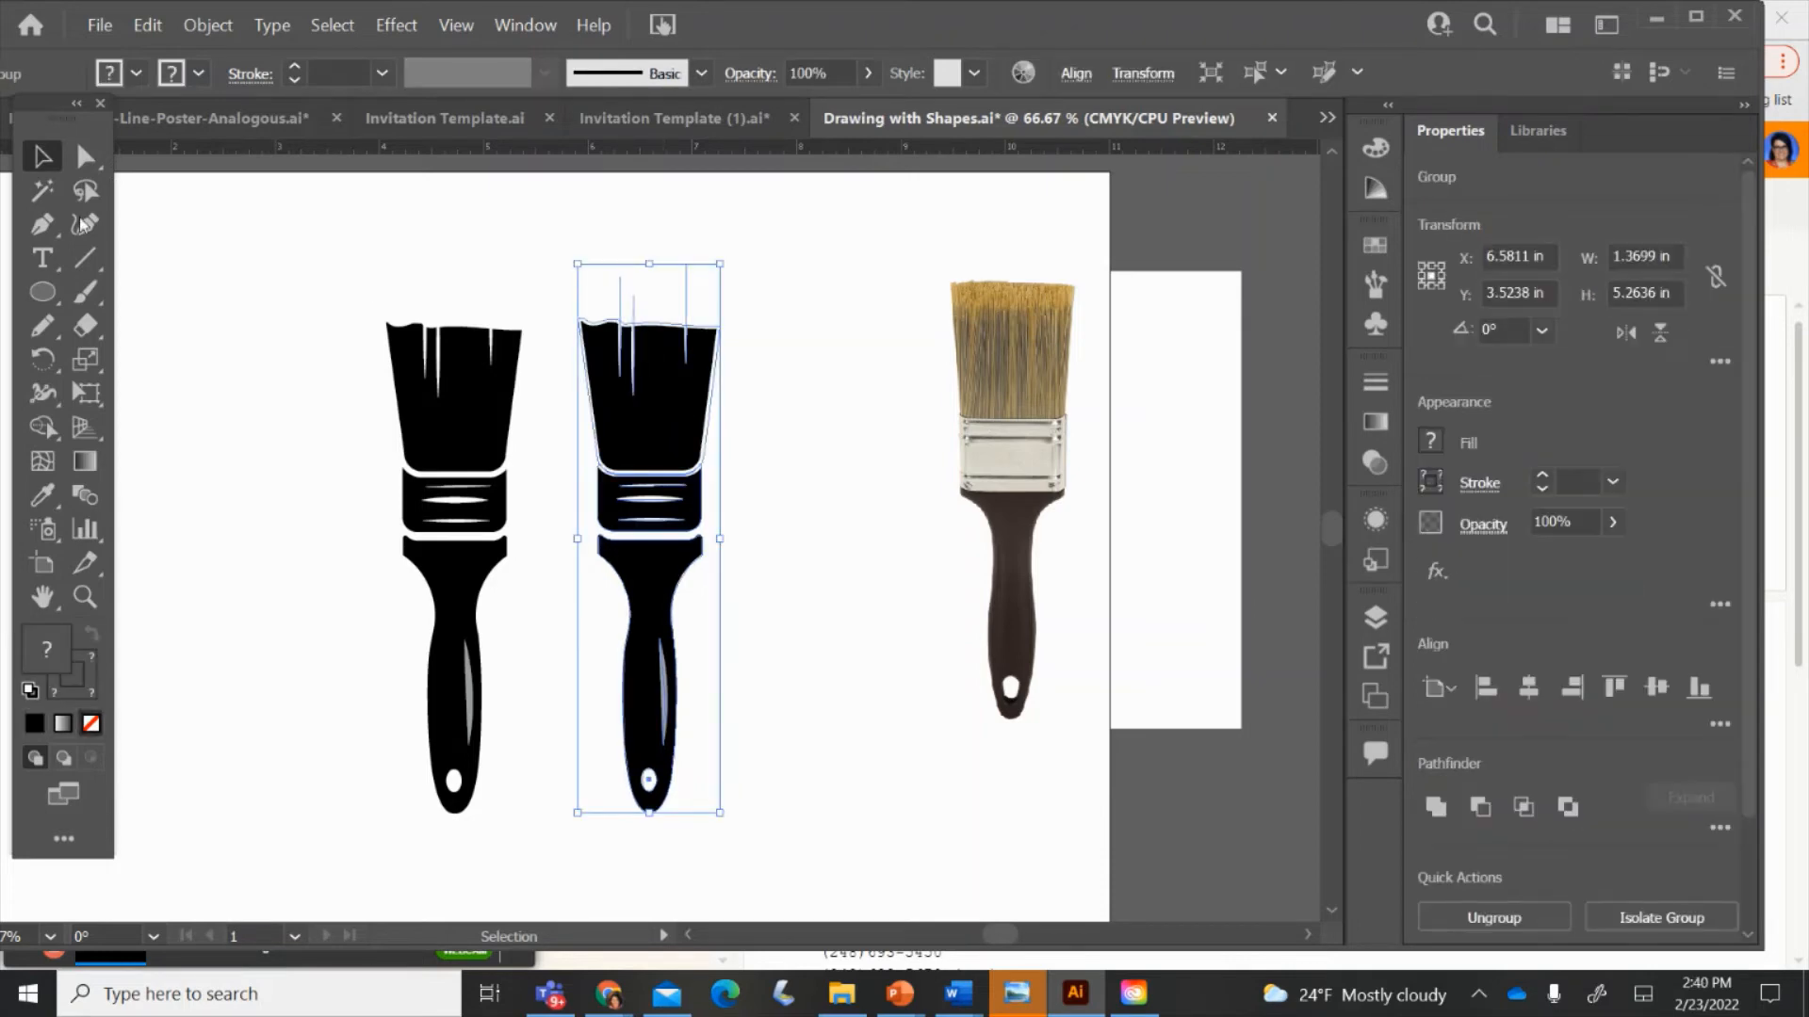
pyautogui.click(86, 158)
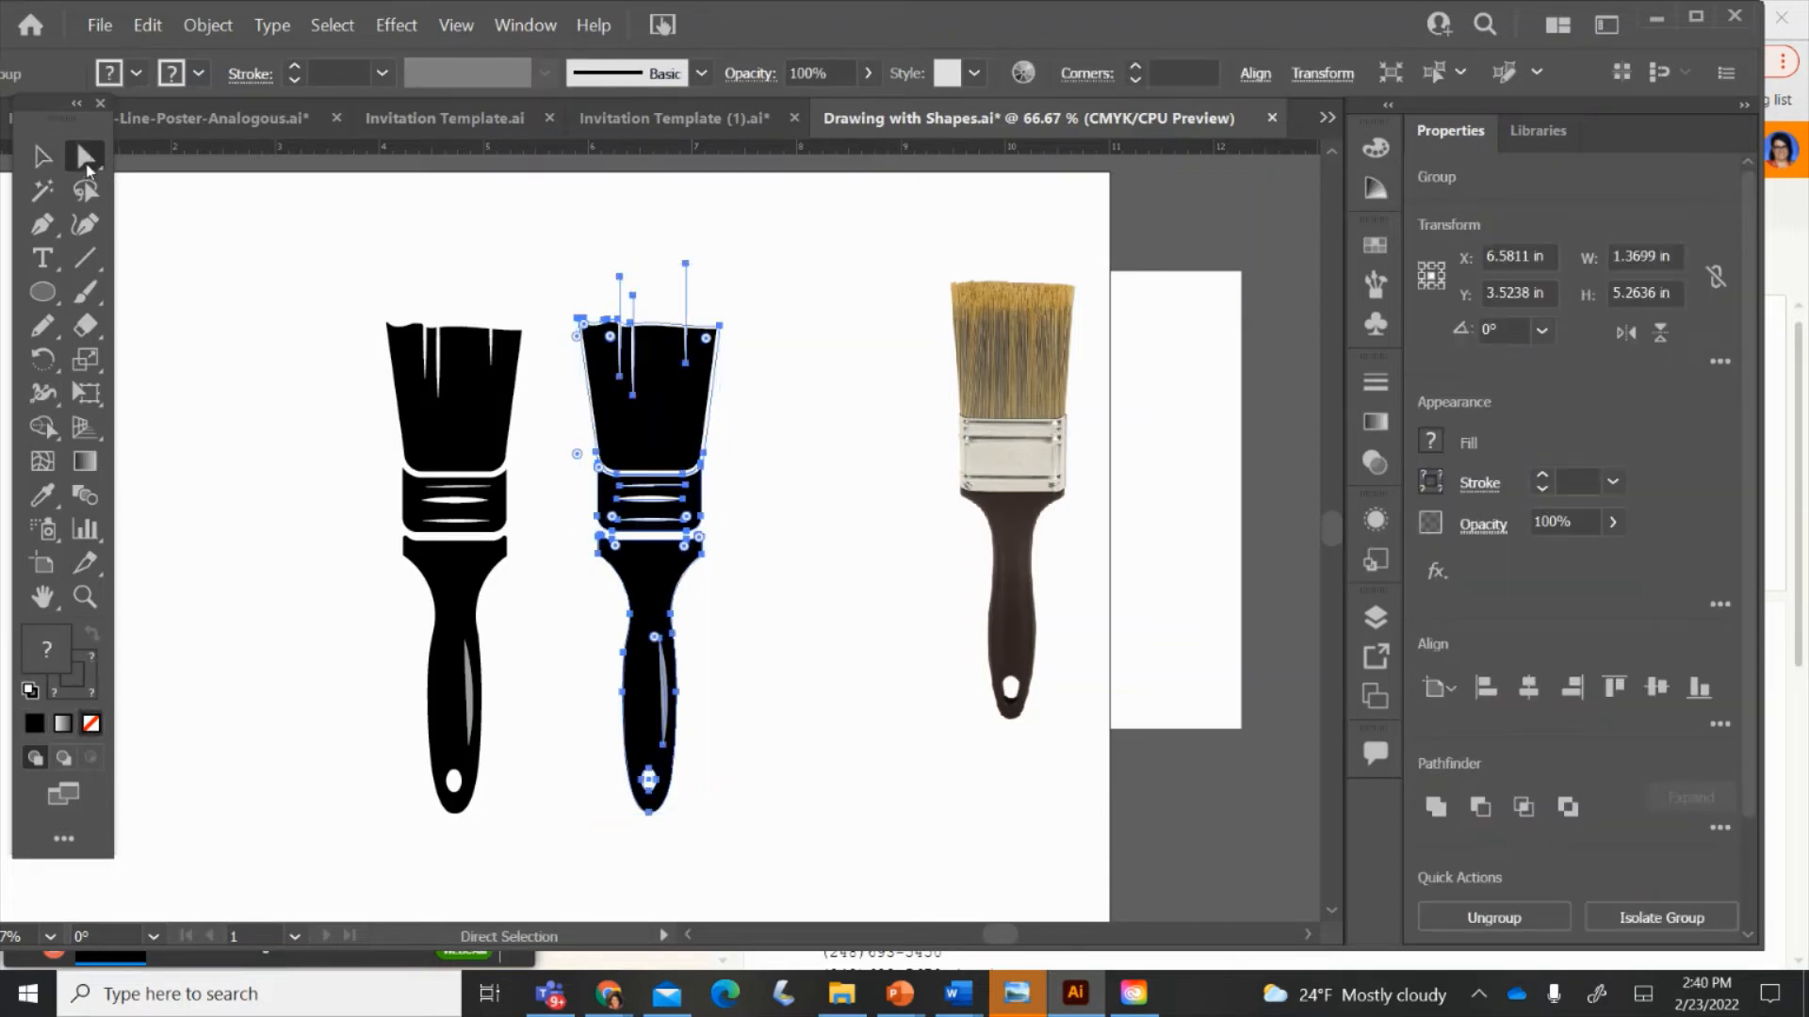
pyautogui.click(814, 412)
pyautogui.click(693, 391)
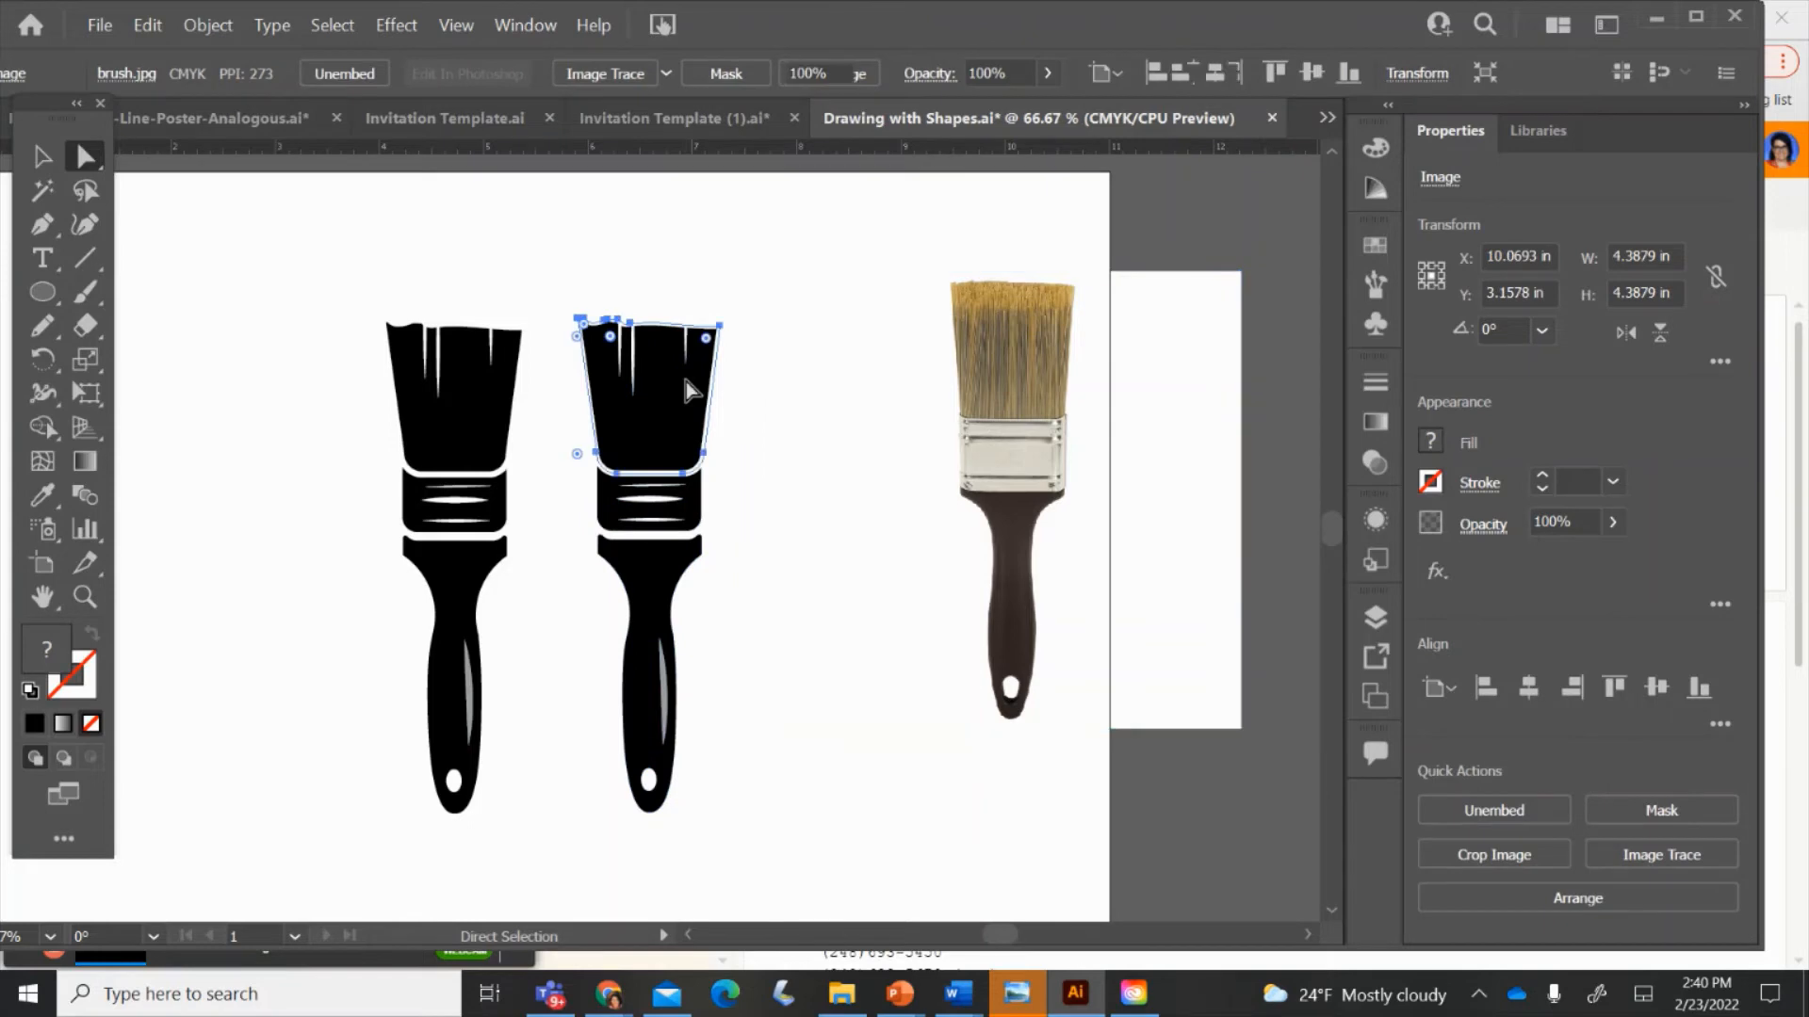
pyautogui.click(1018, 323)
pyautogui.click(40, 153)
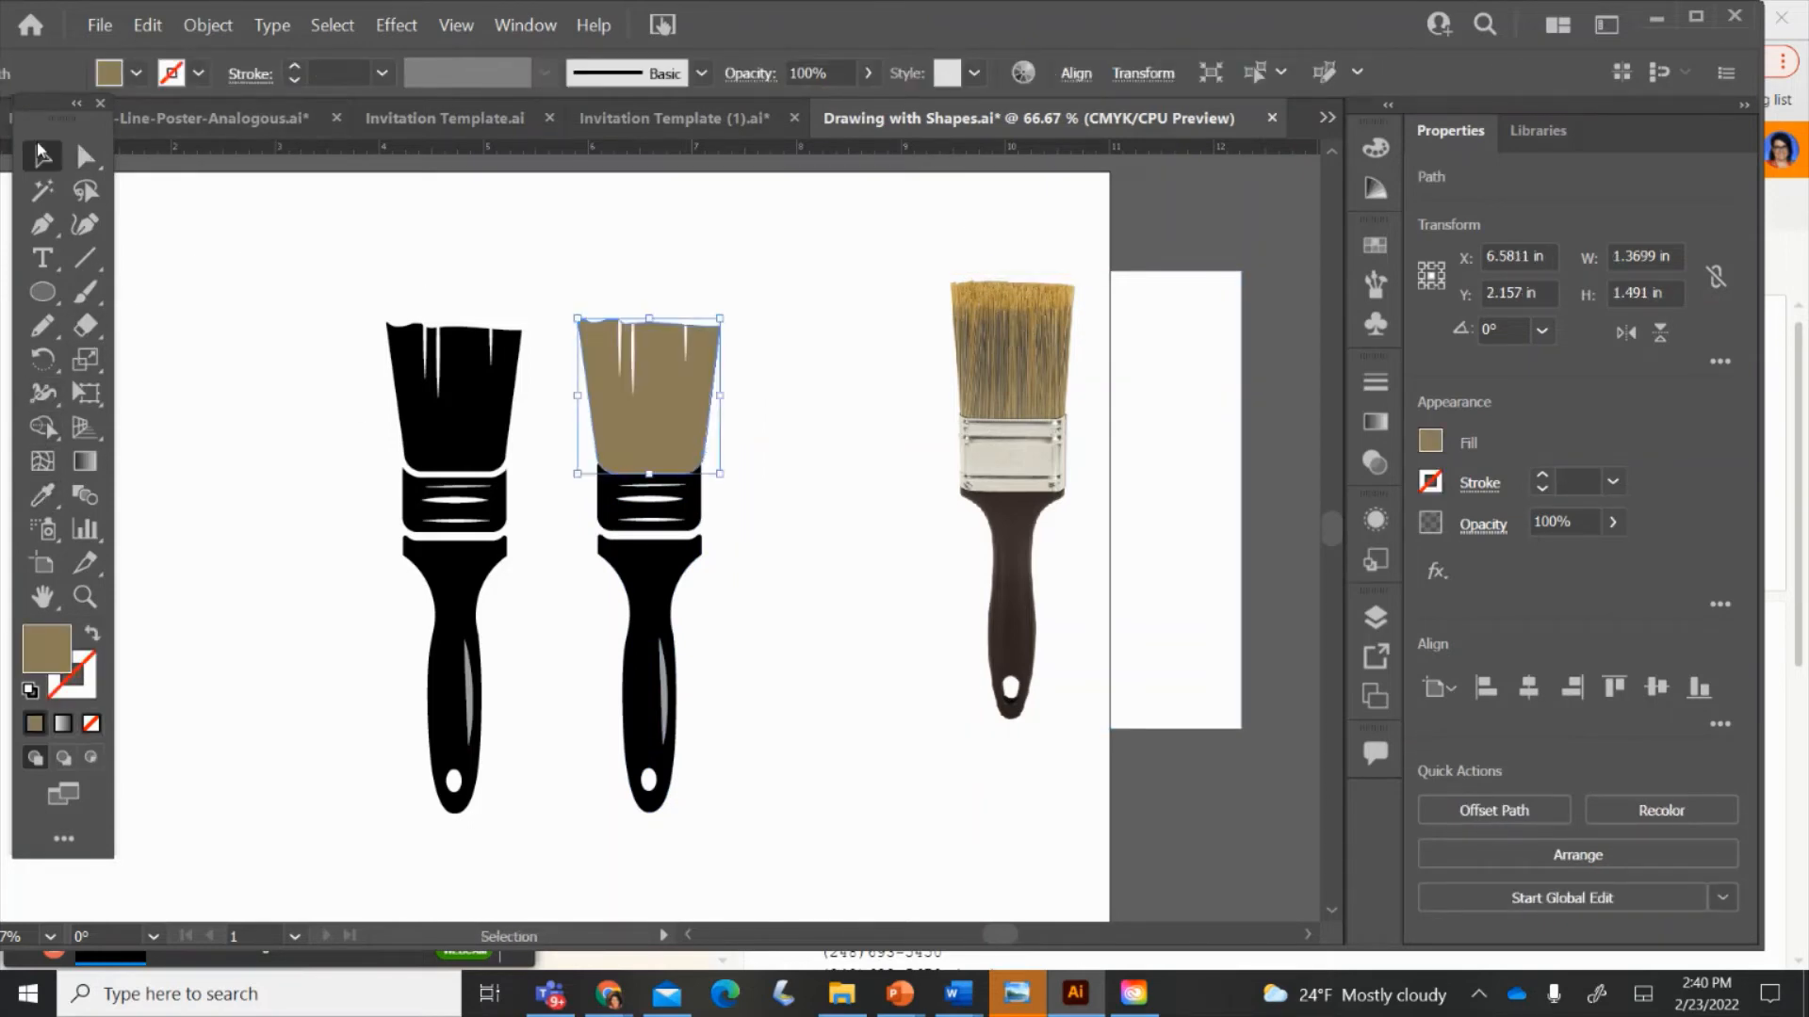
# - Recolour the copied brush's metal band with the light beige sampled from the photo's metal band
pyautogui.click(665, 565)
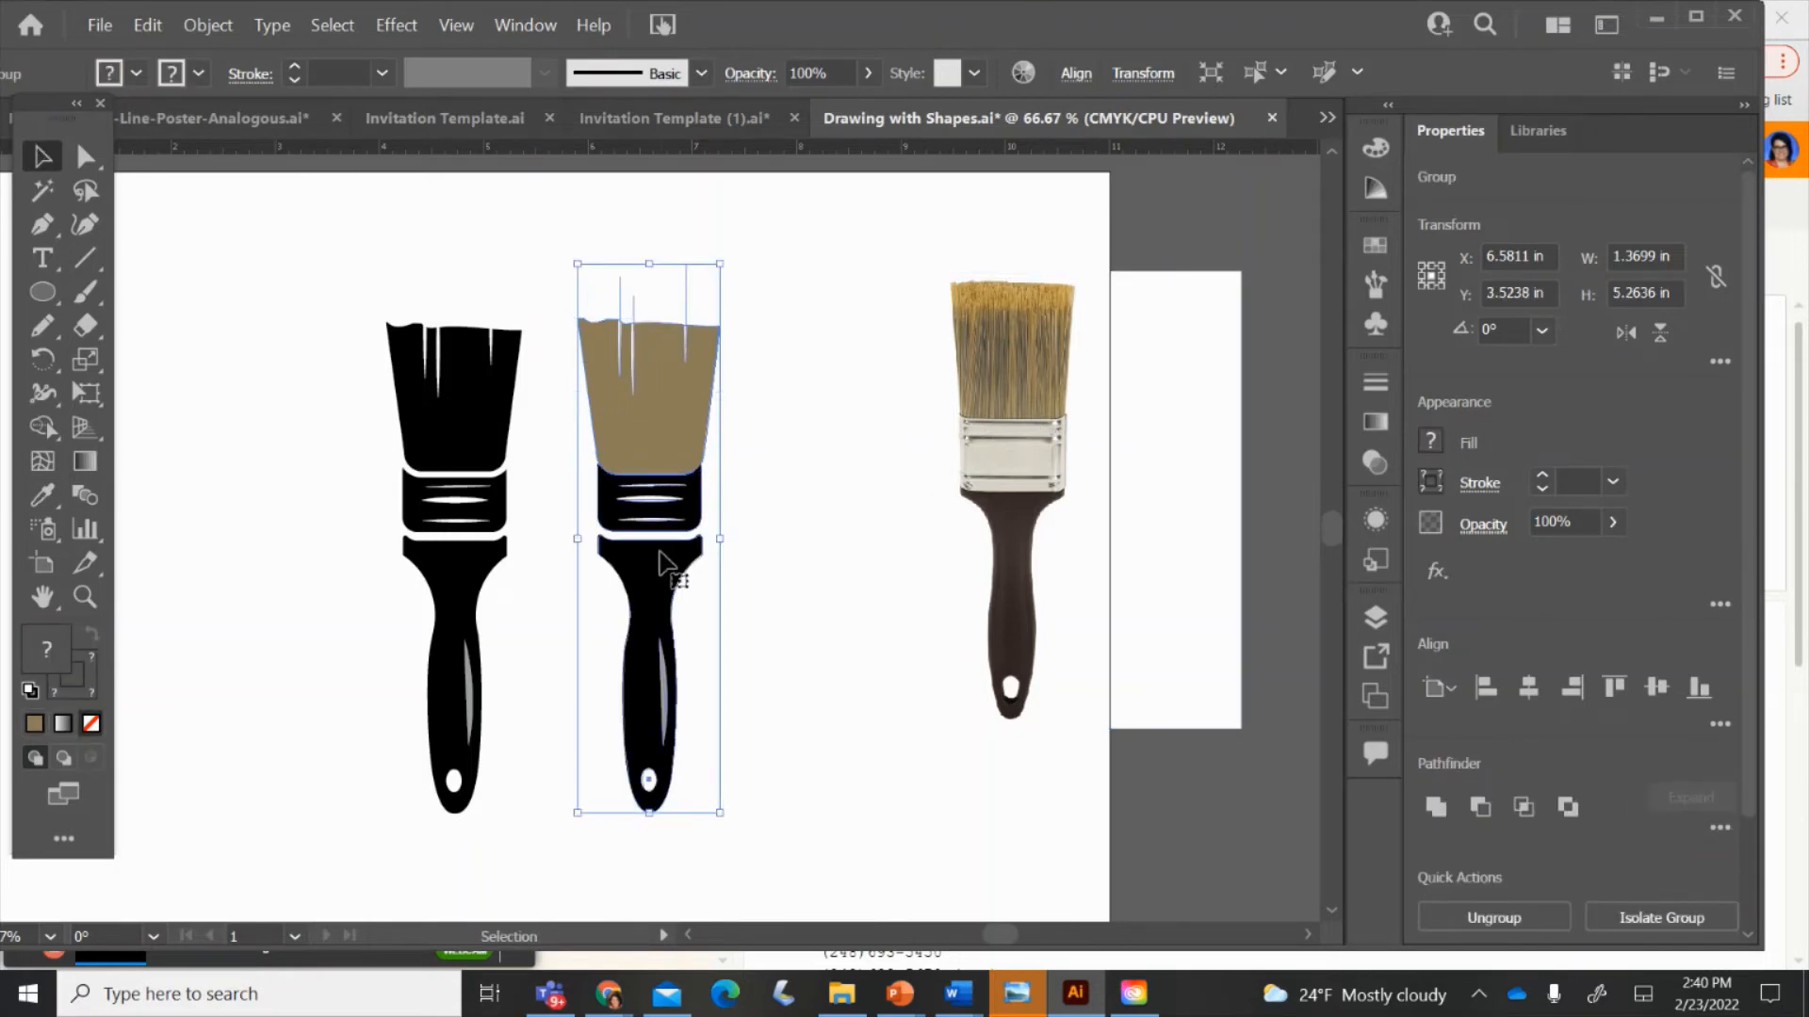
pyautogui.click(765, 518)
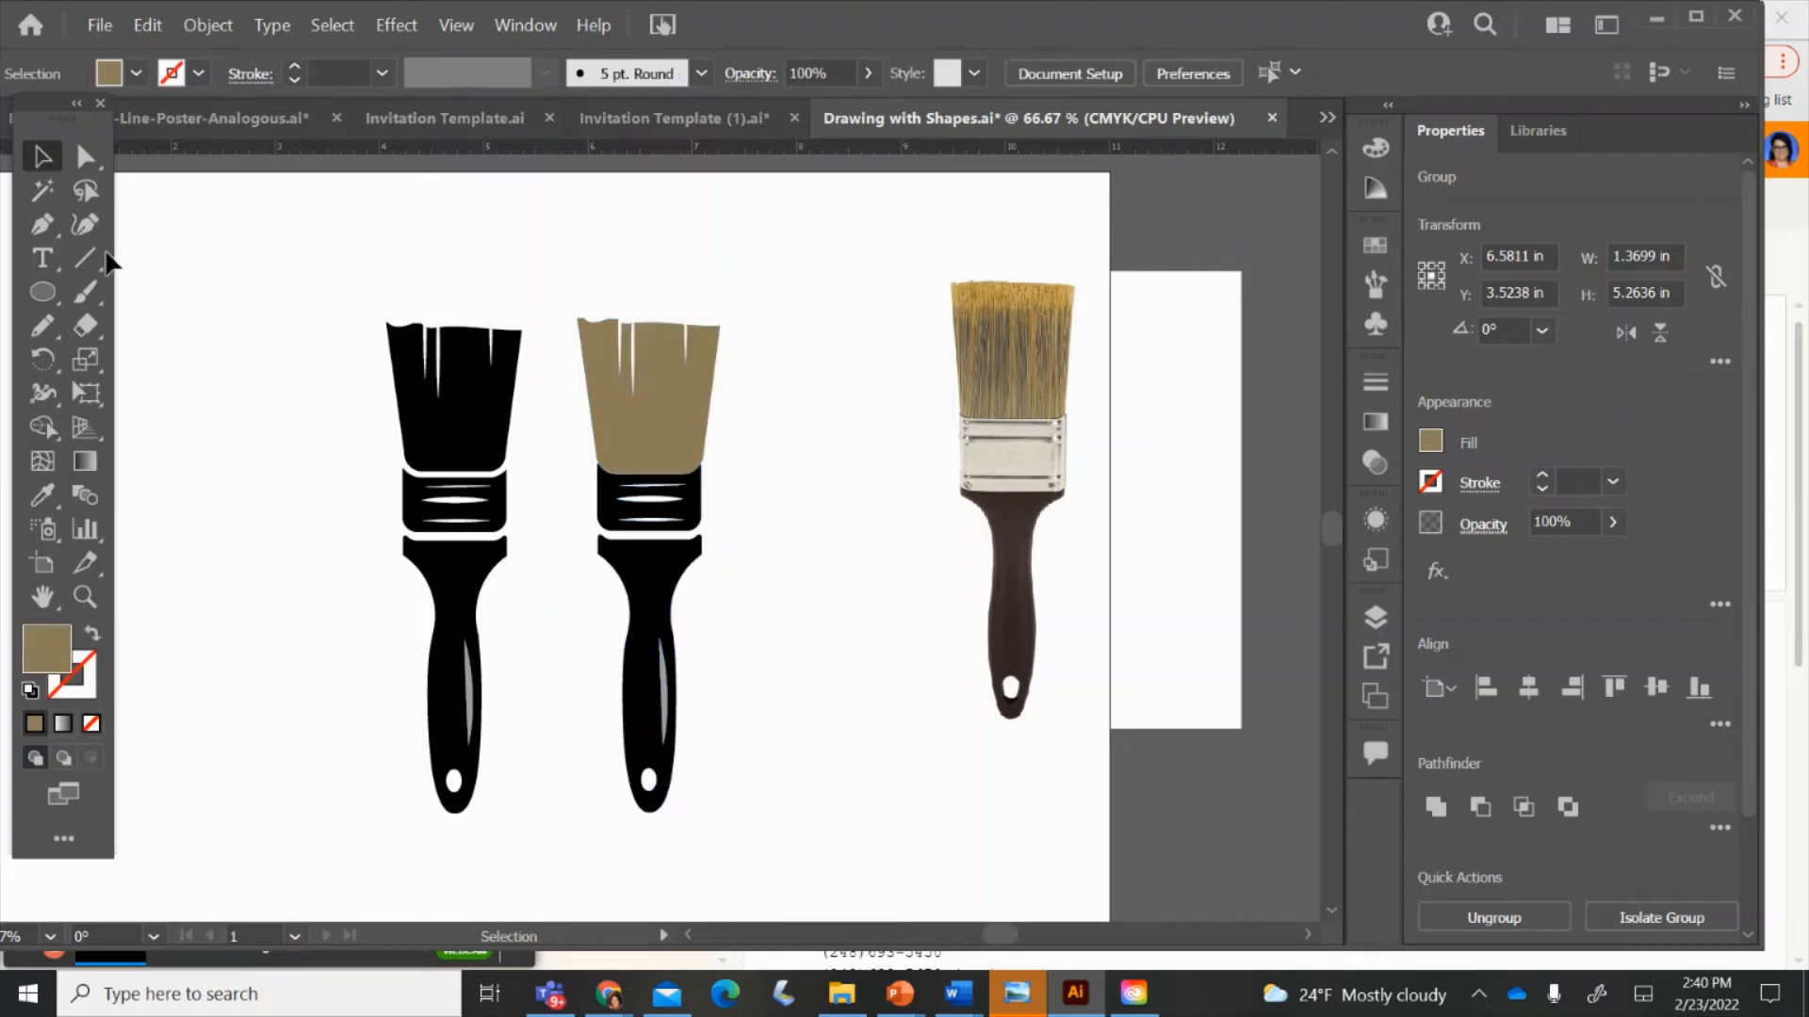
pyautogui.click(85, 156)
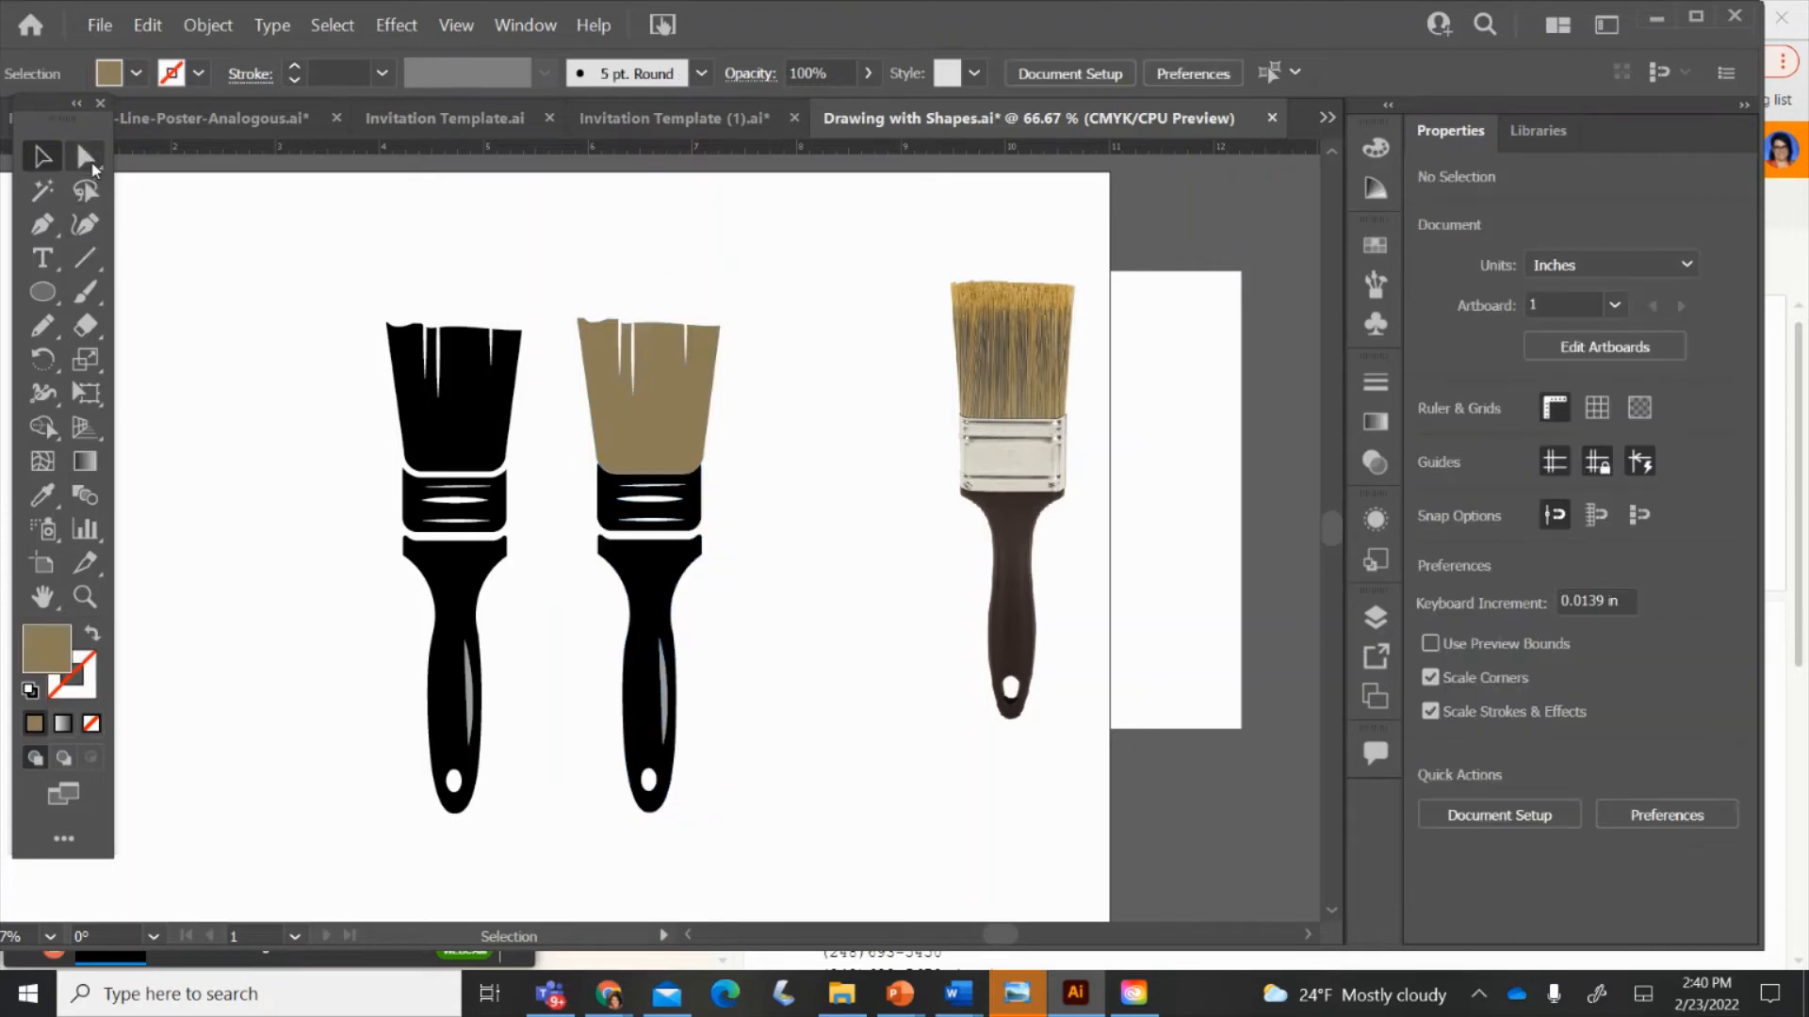
pyautogui.click(608, 504)
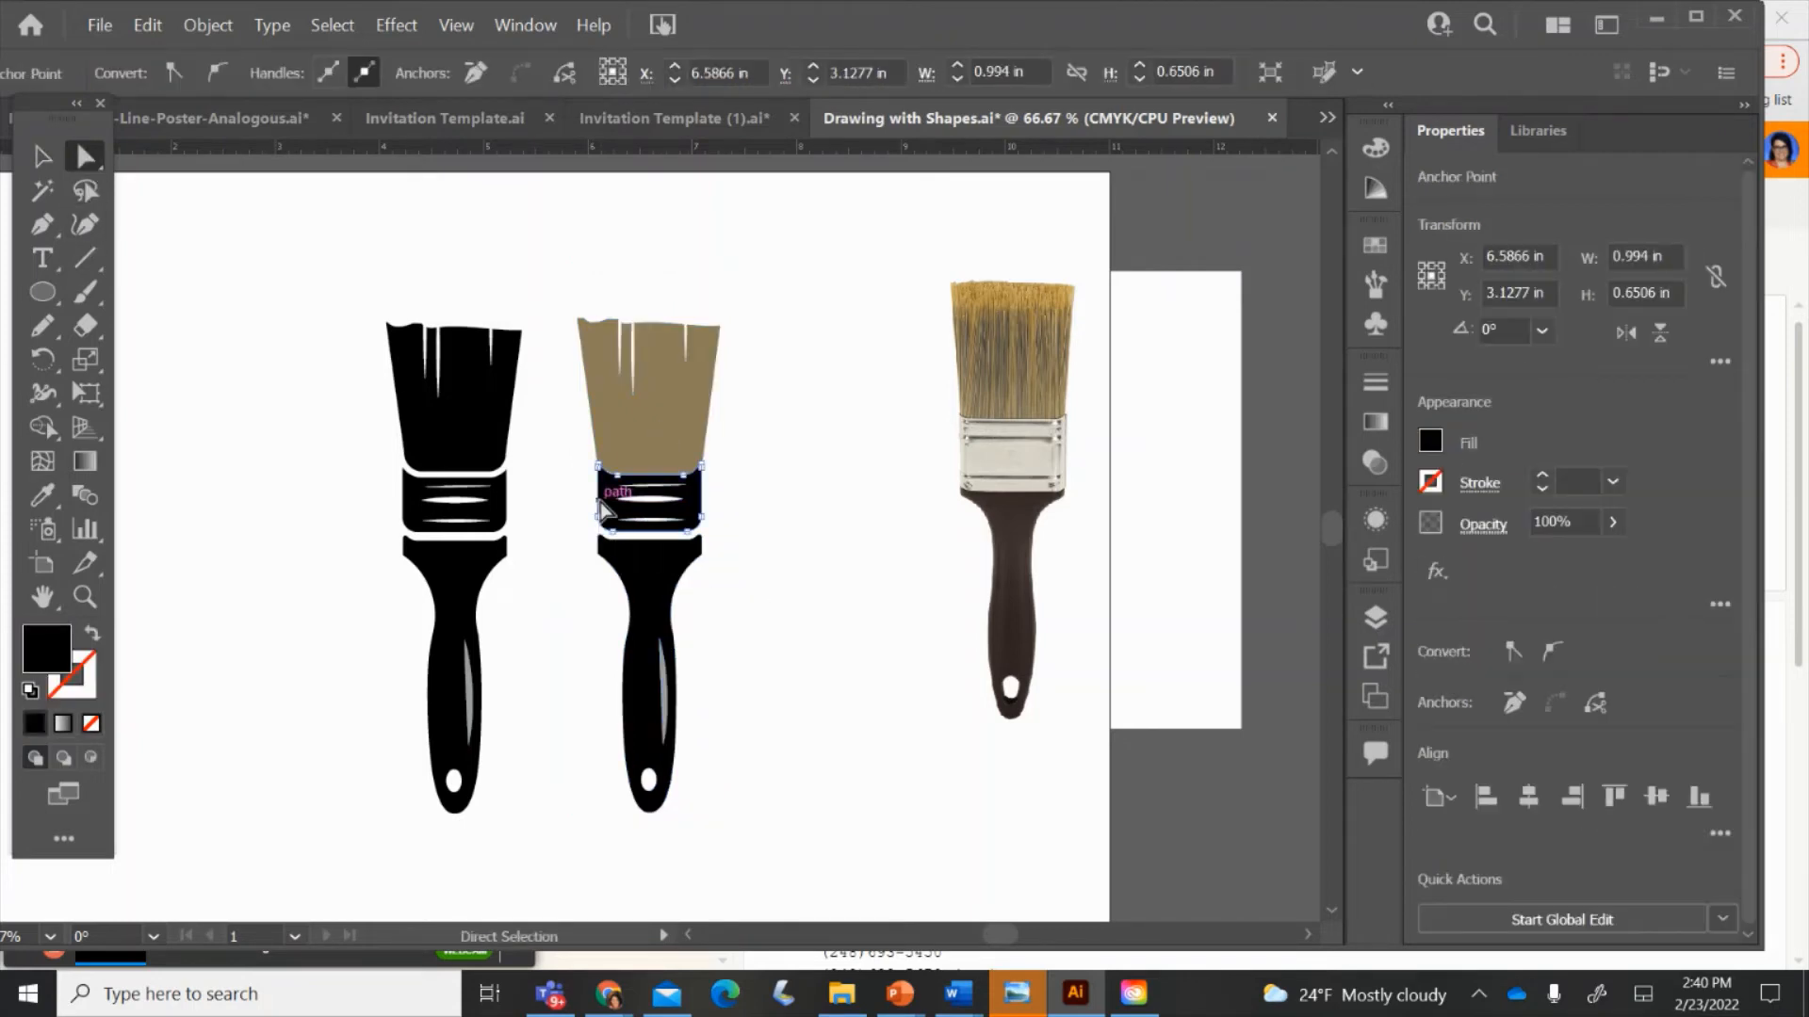
pyautogui.click(43, 494)
pyautogui.click(1019, 459)
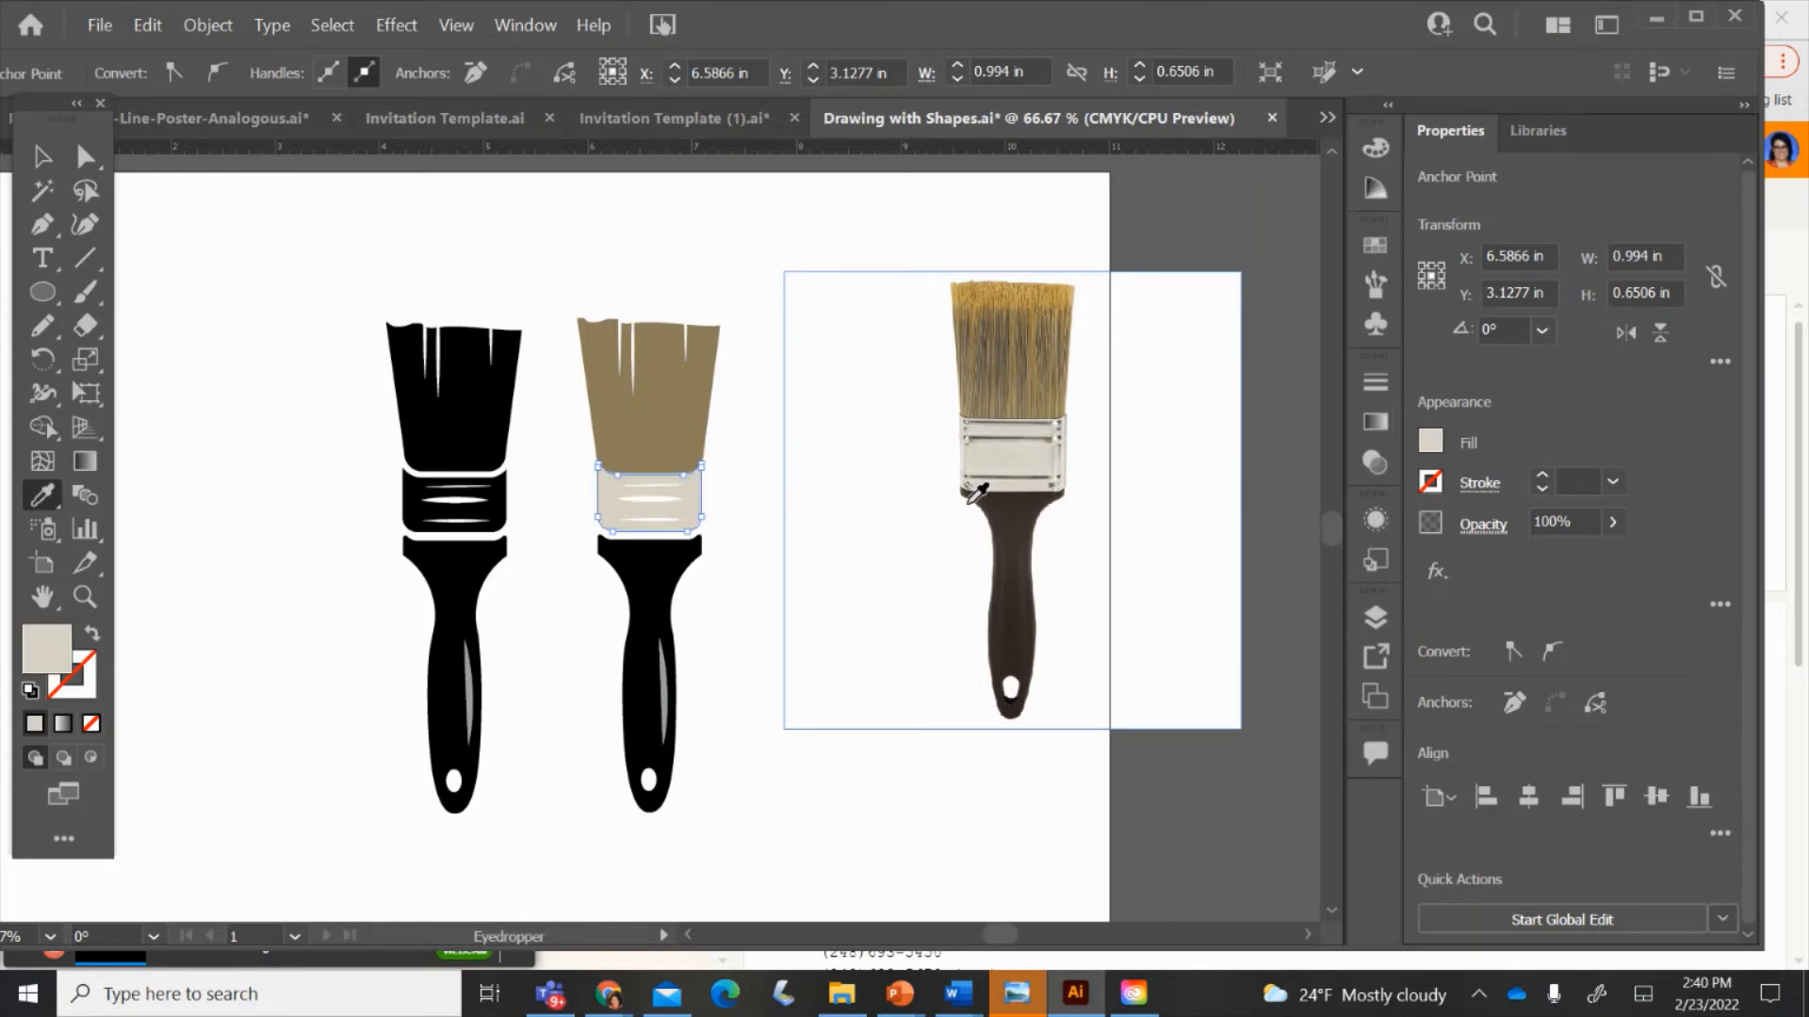
pyautogui.click(42, 156)
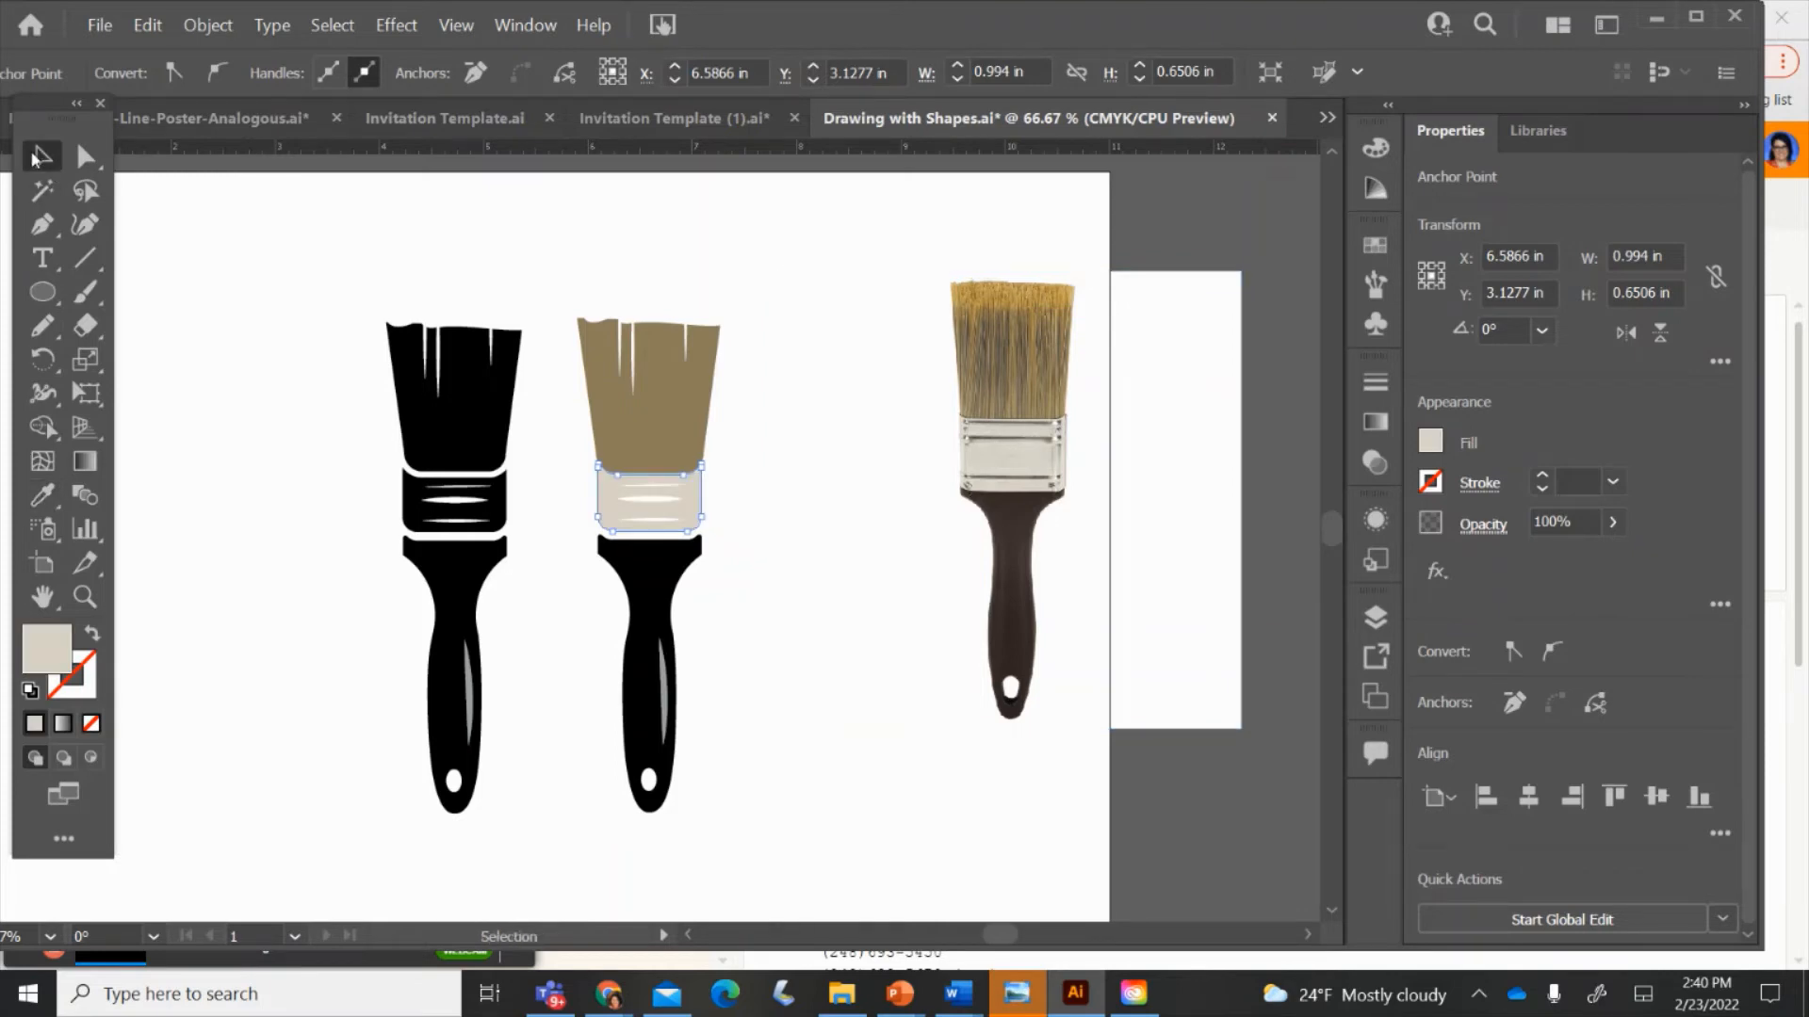
pyautogui.click(258, 279)
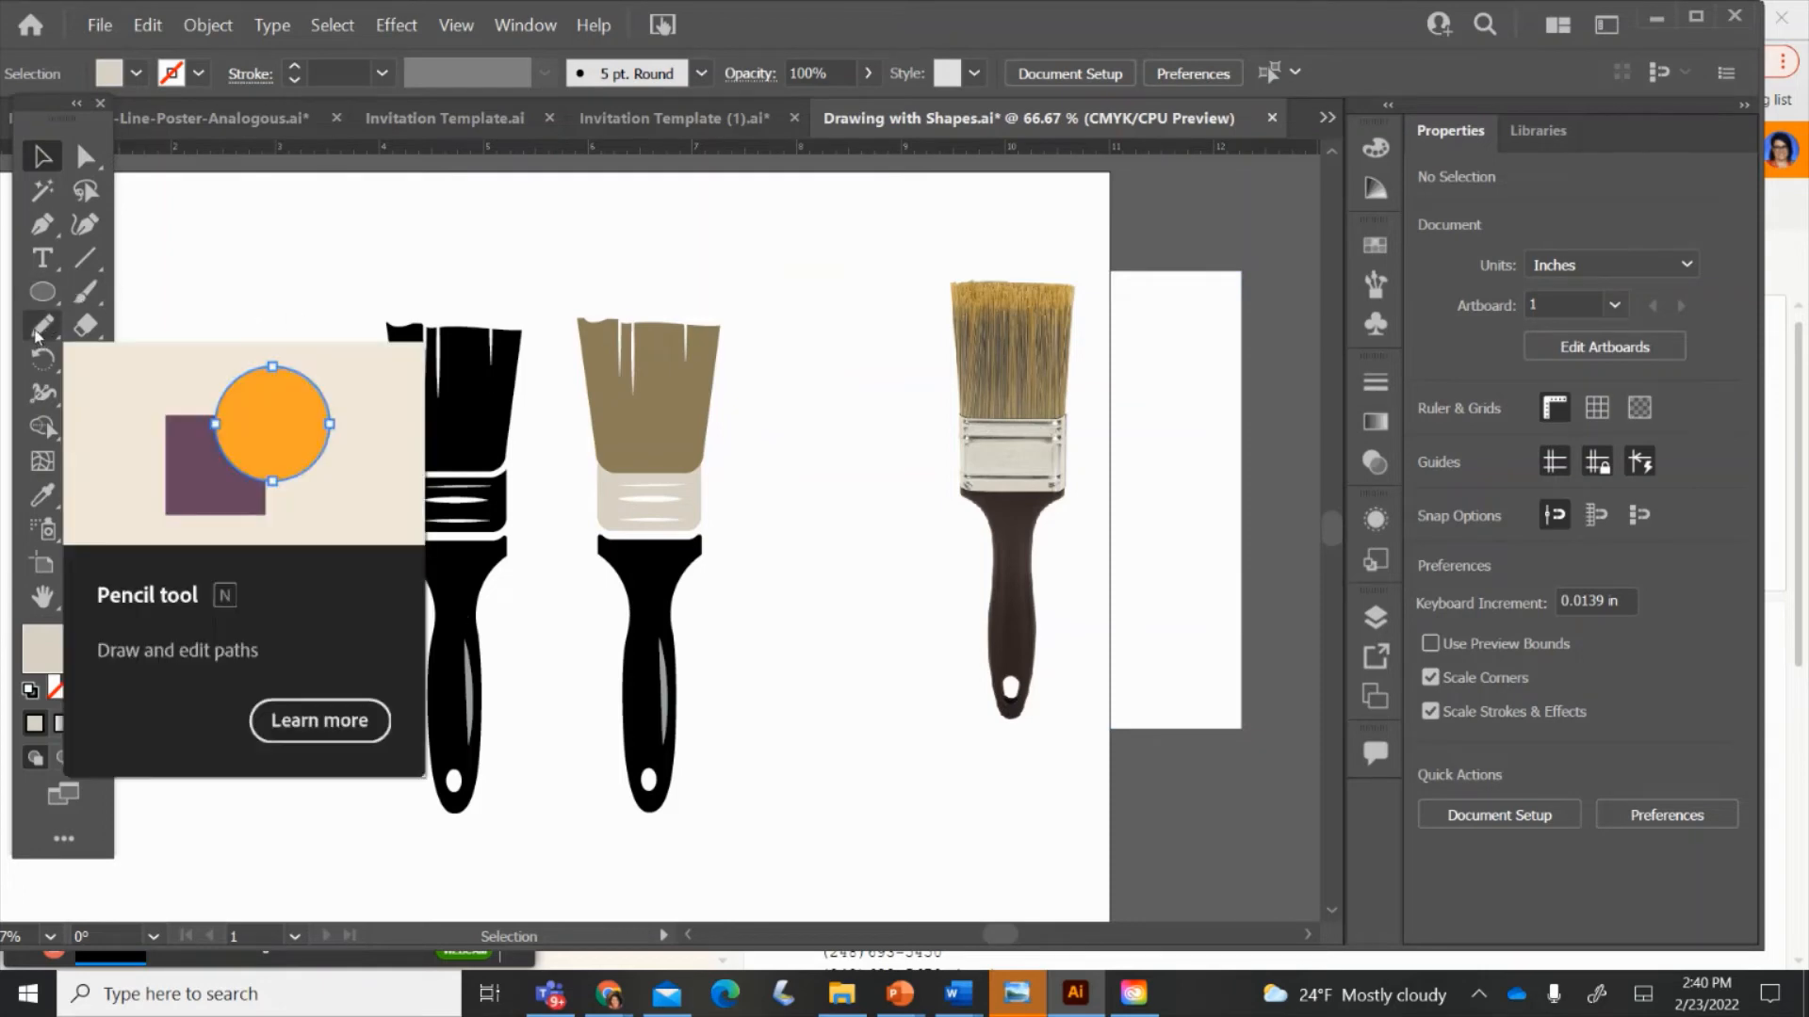
# - Draw a circle about 0.09 in across in the lower-left corner of the beige metal band and fill it black
pyautogui.click(39, 291)
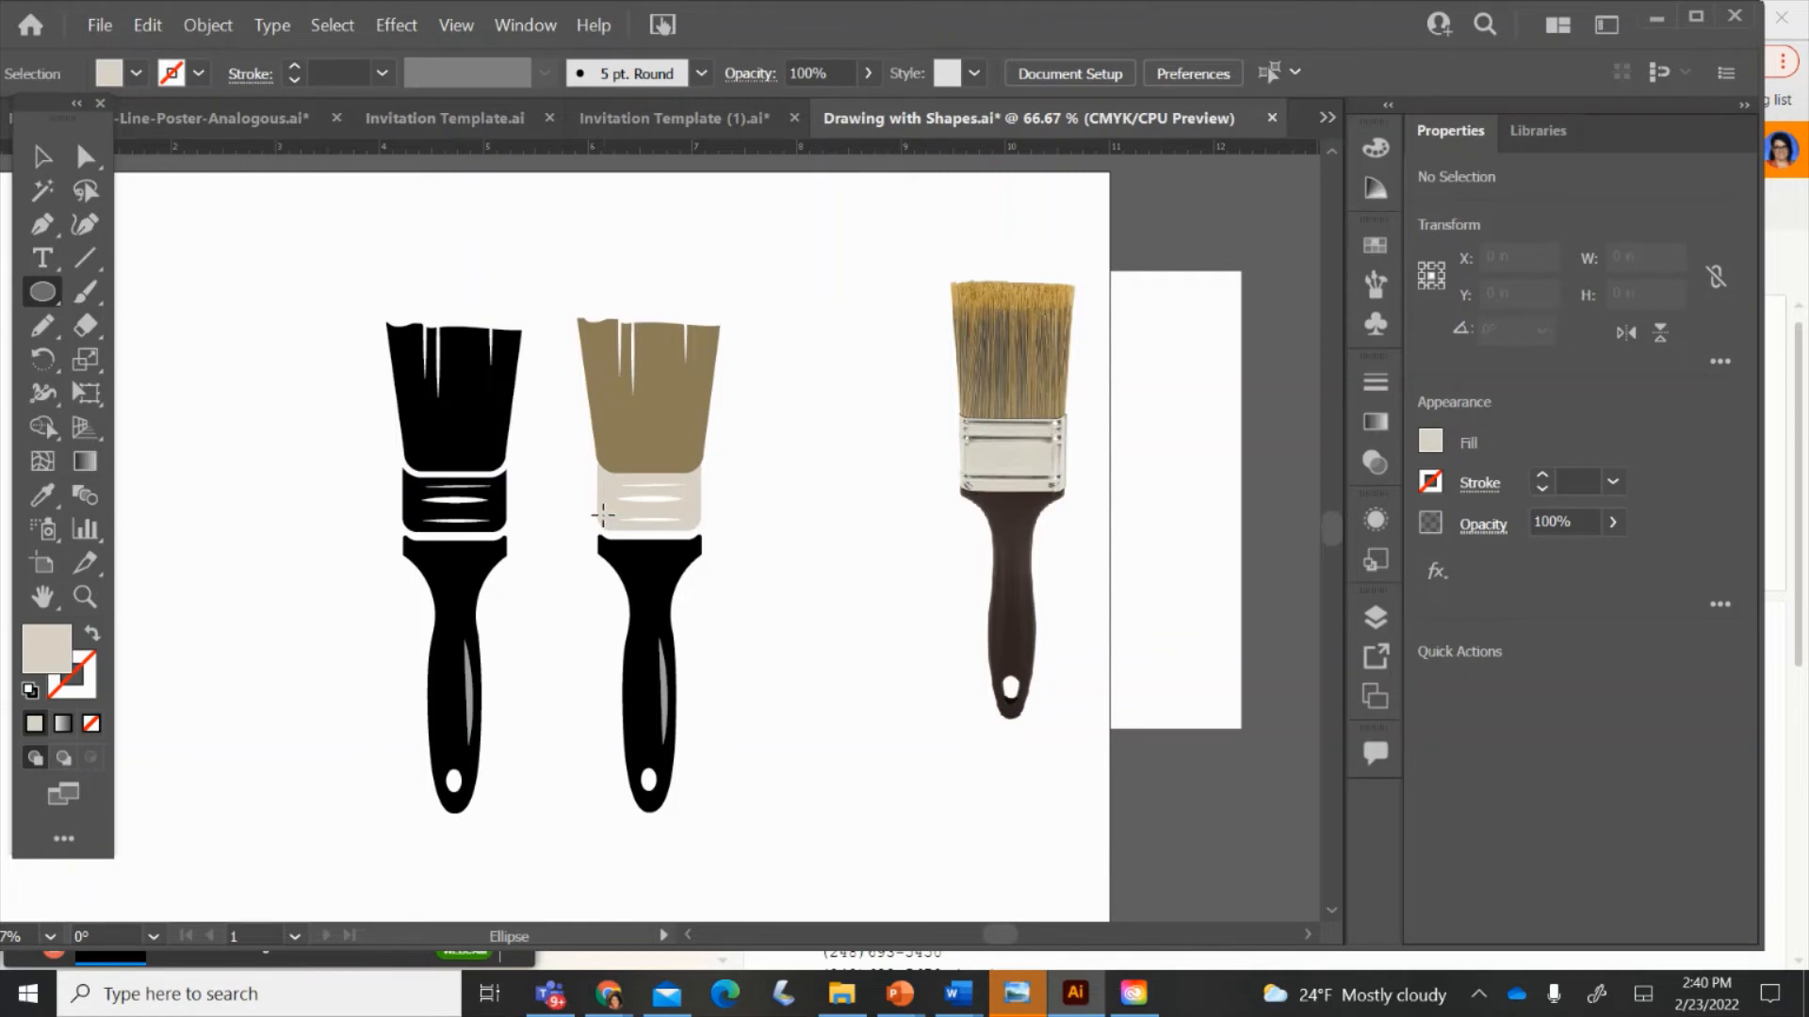
pyautogui.moveTo(603, 513); pyautogui.dragTo(612, 523)
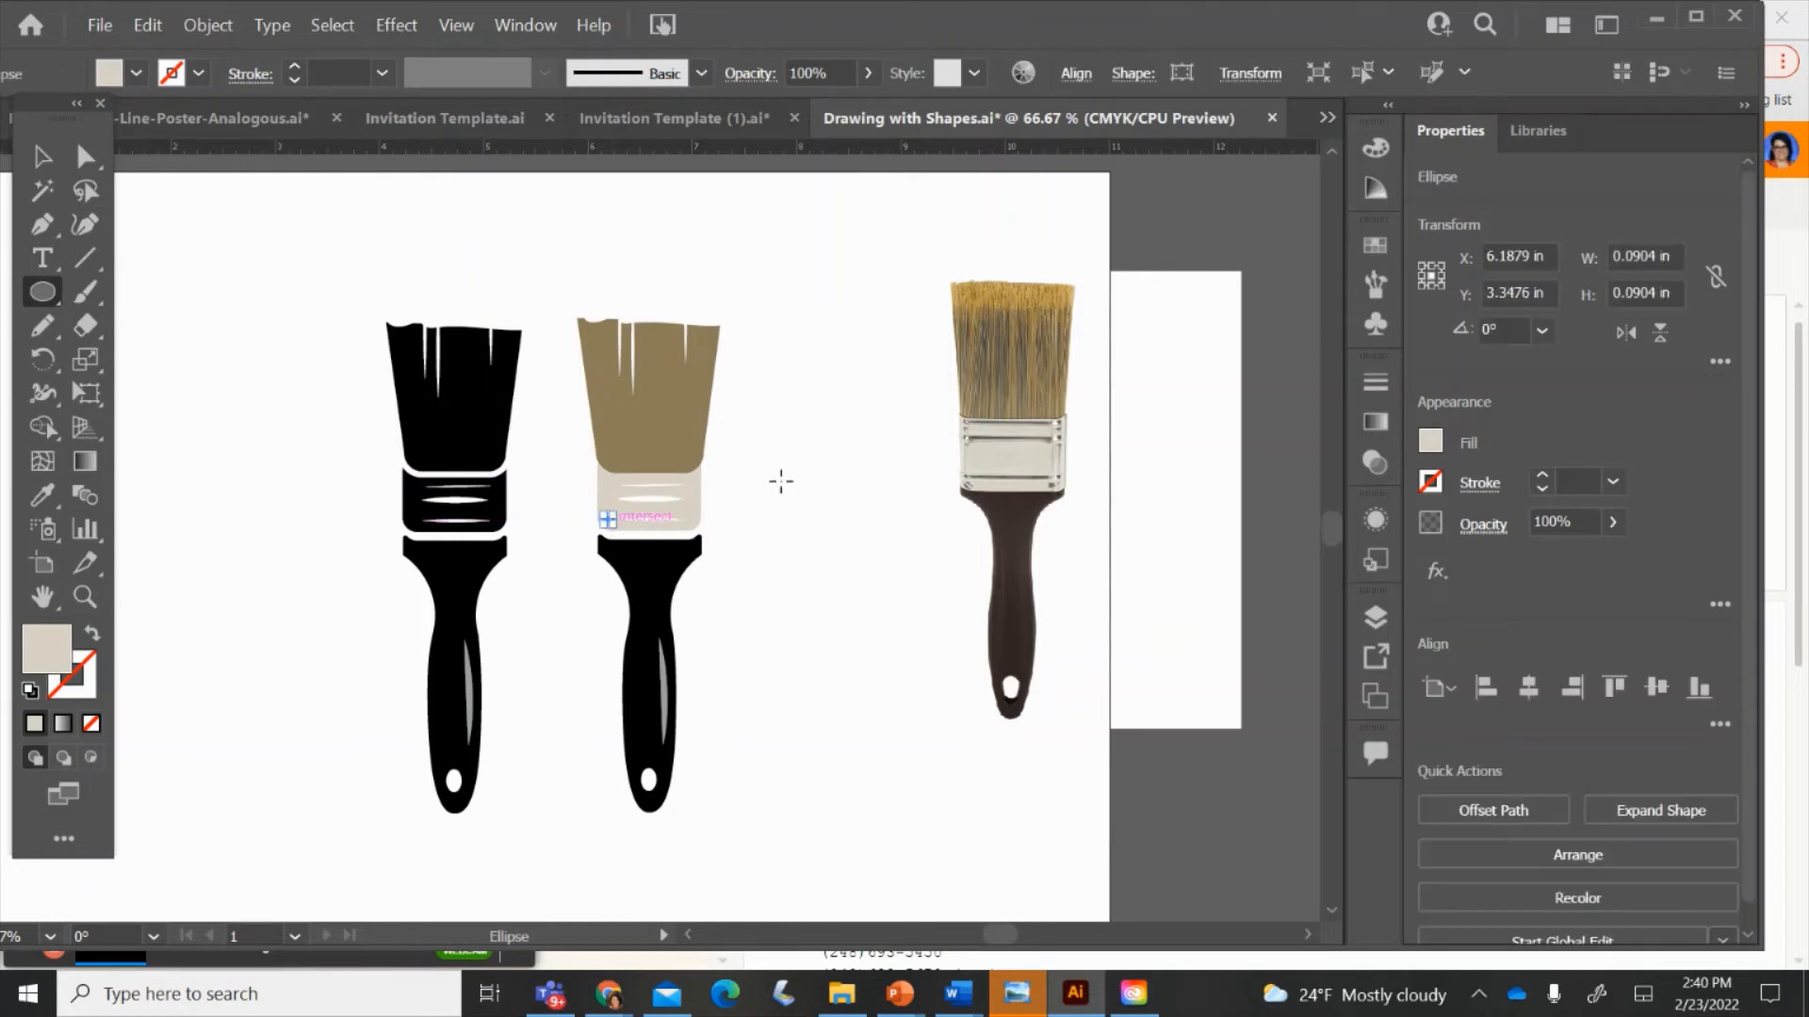
pyautogui.click(135, 73)
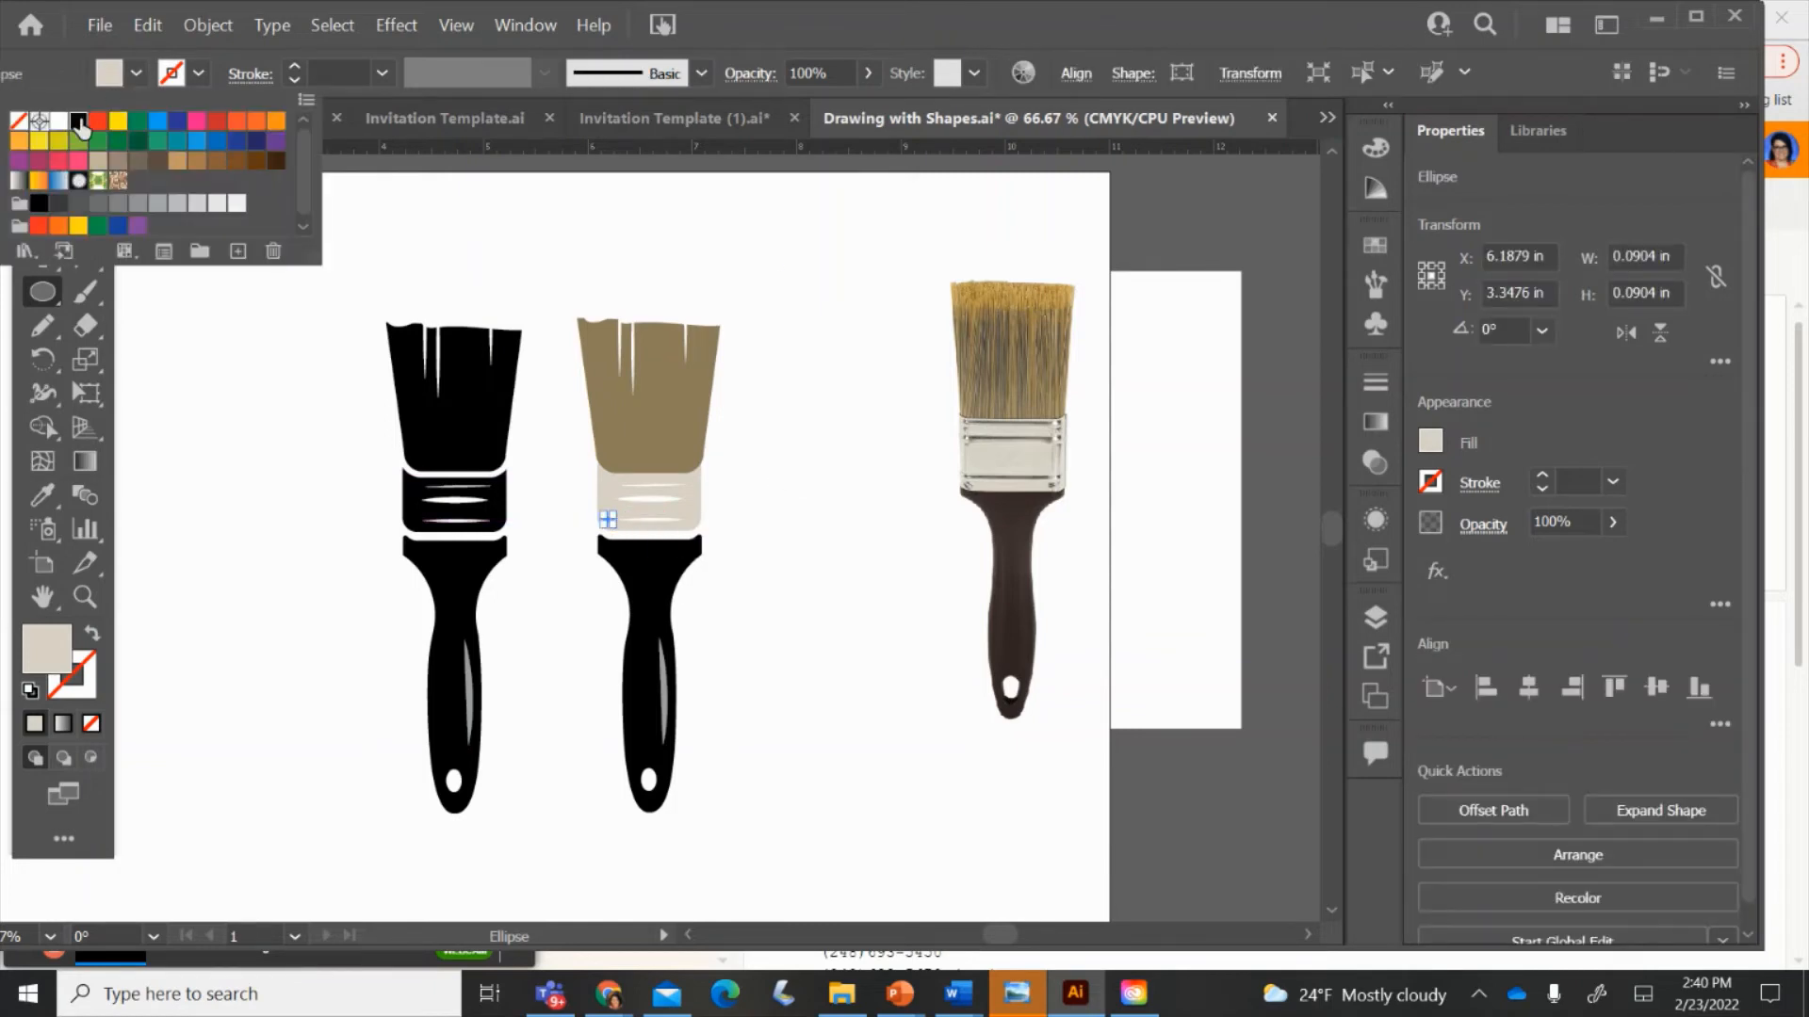
pyautogui.click(79, 122)
pyautogui.click(222, 314)
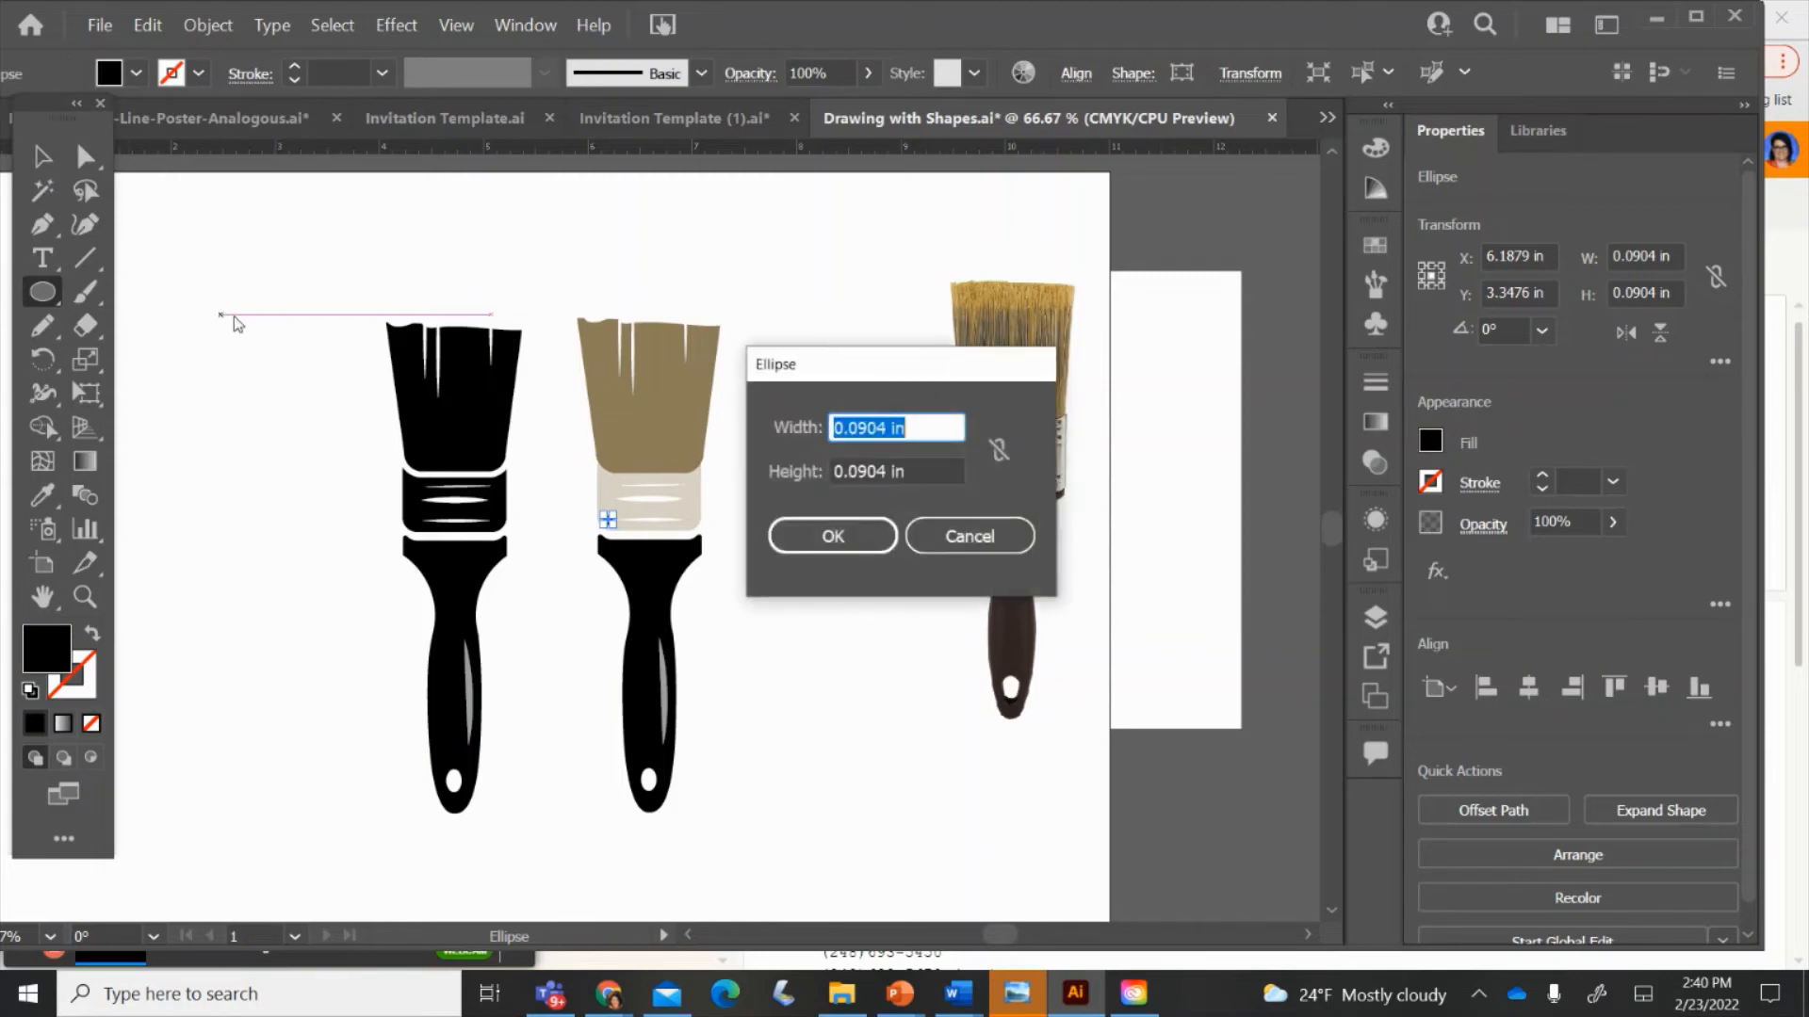
pyautogui.click(970, 536)
pyautogui.click(42, 155)
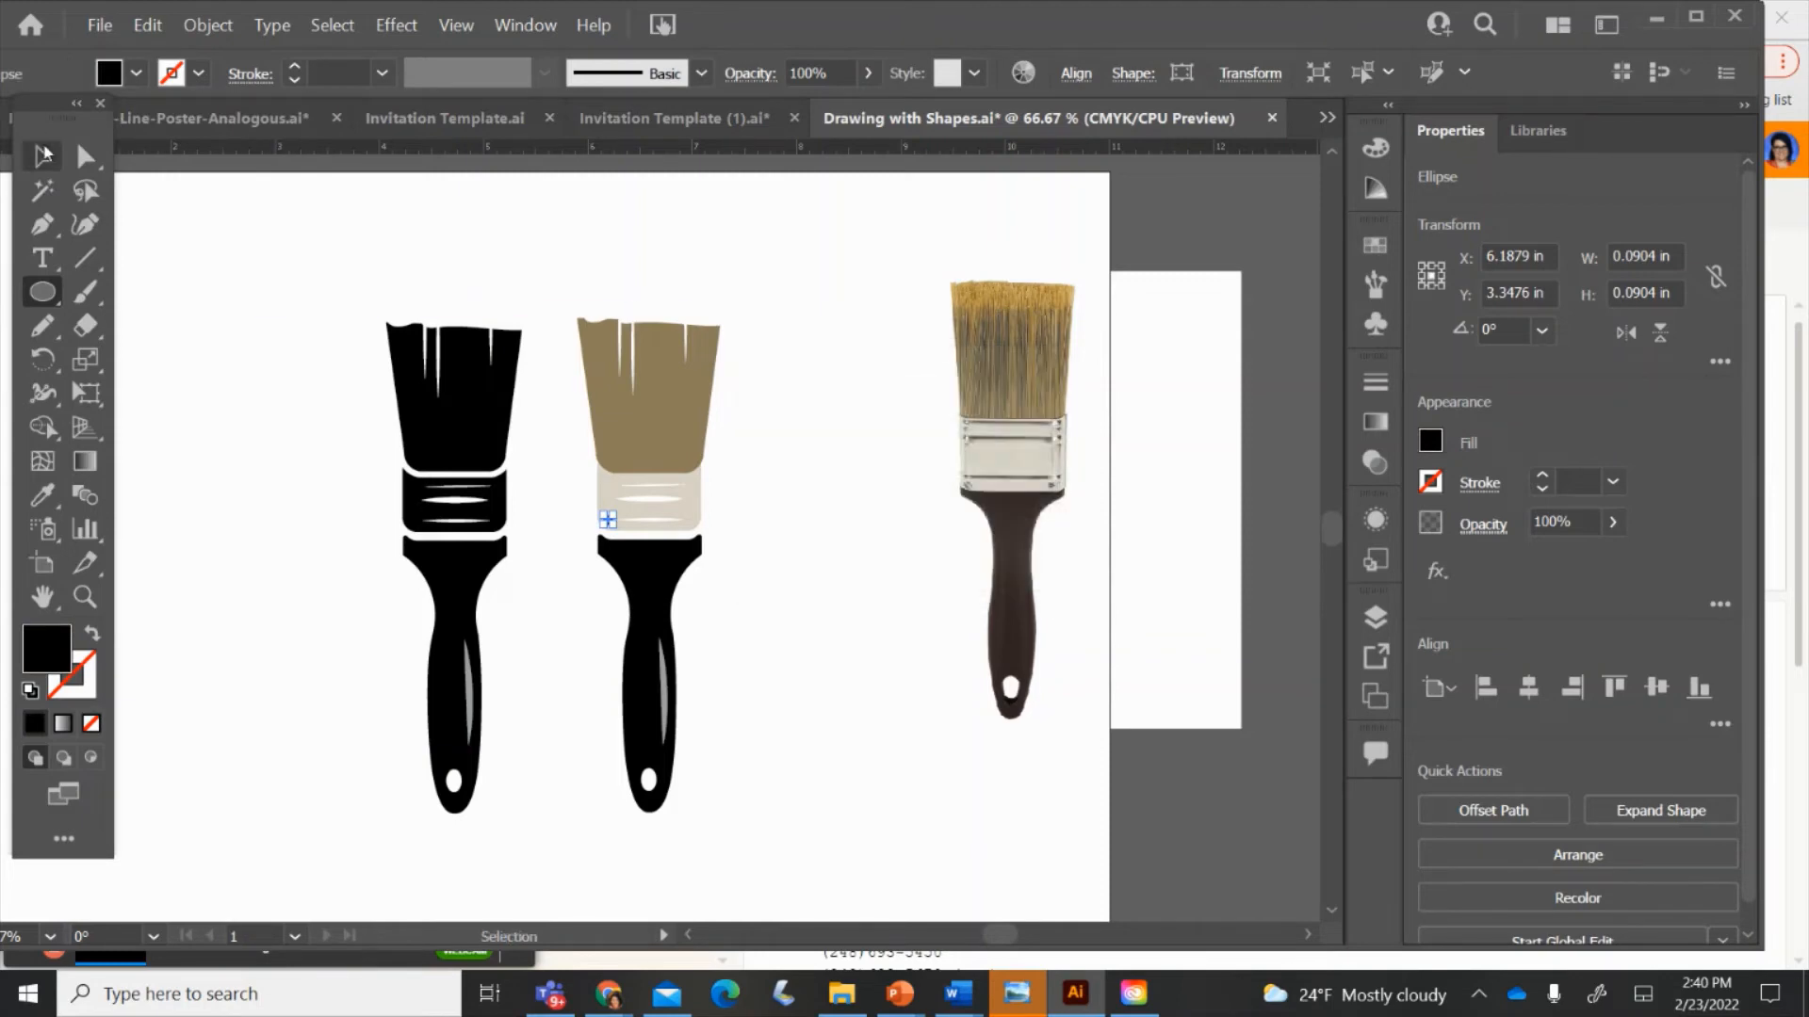
pyautogui.click(285, 267)
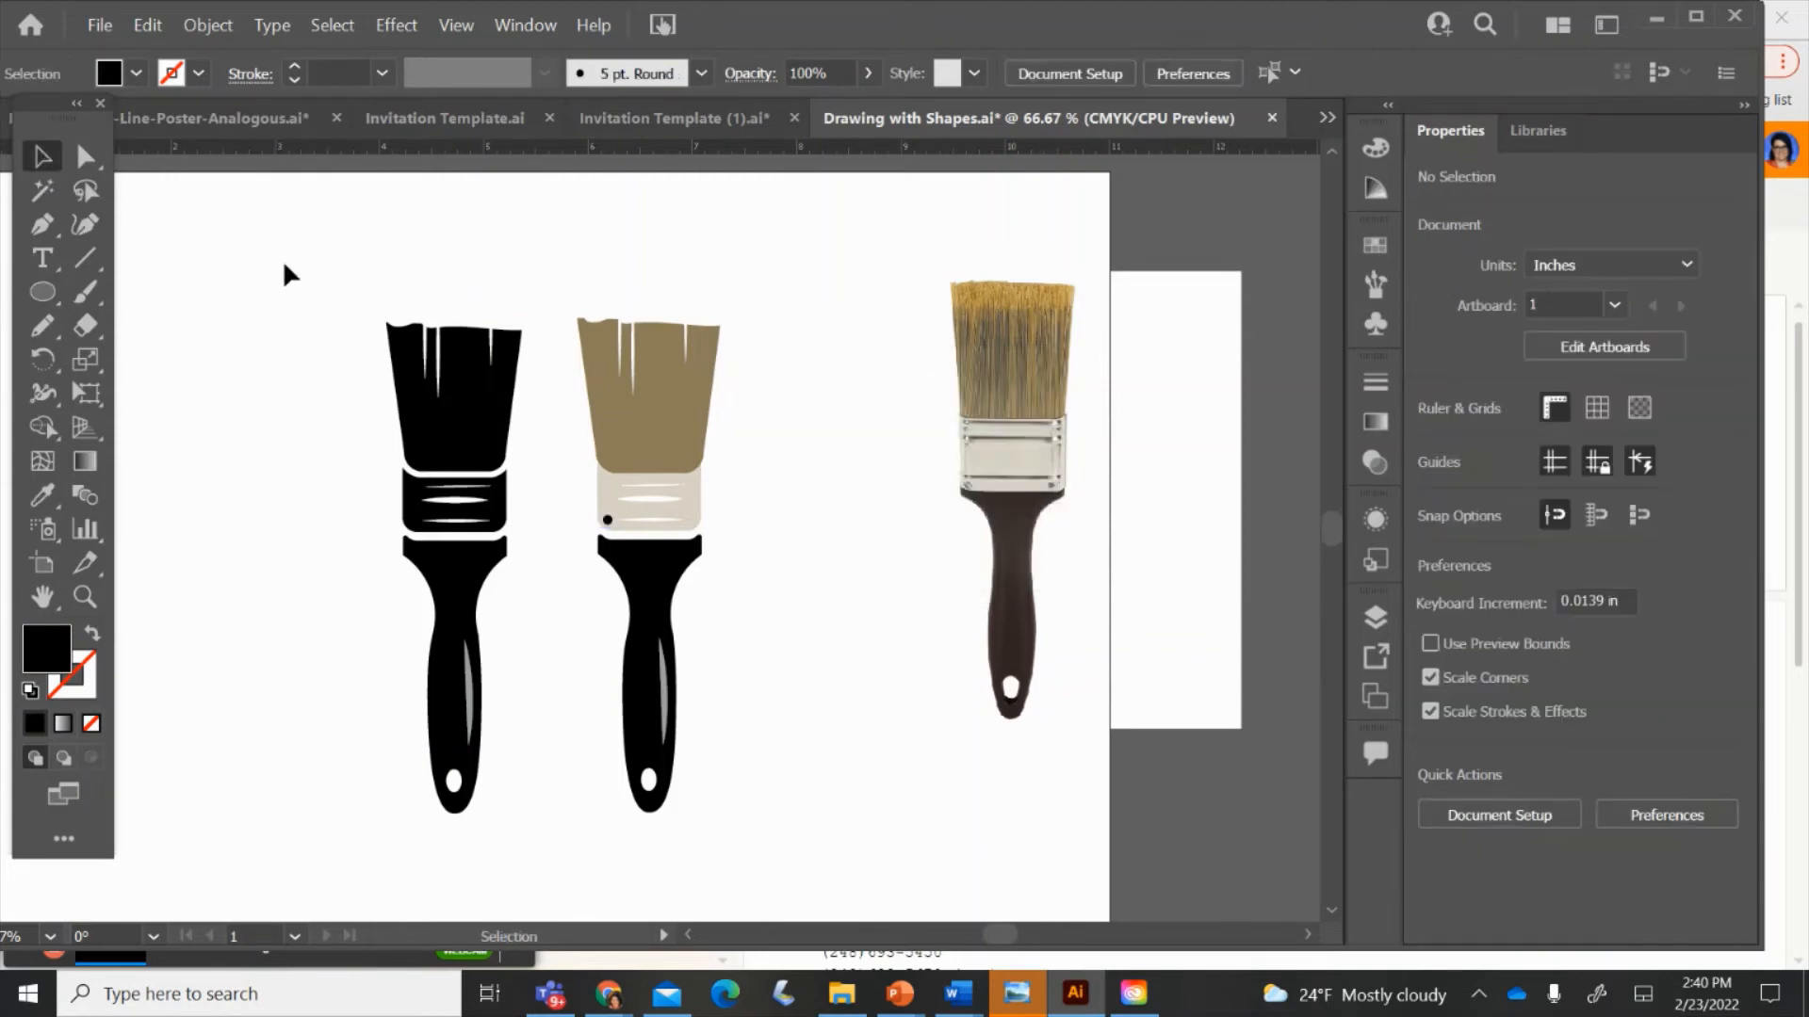
pyautogui.click(607, 519)
pyautogui.click(903, 544)
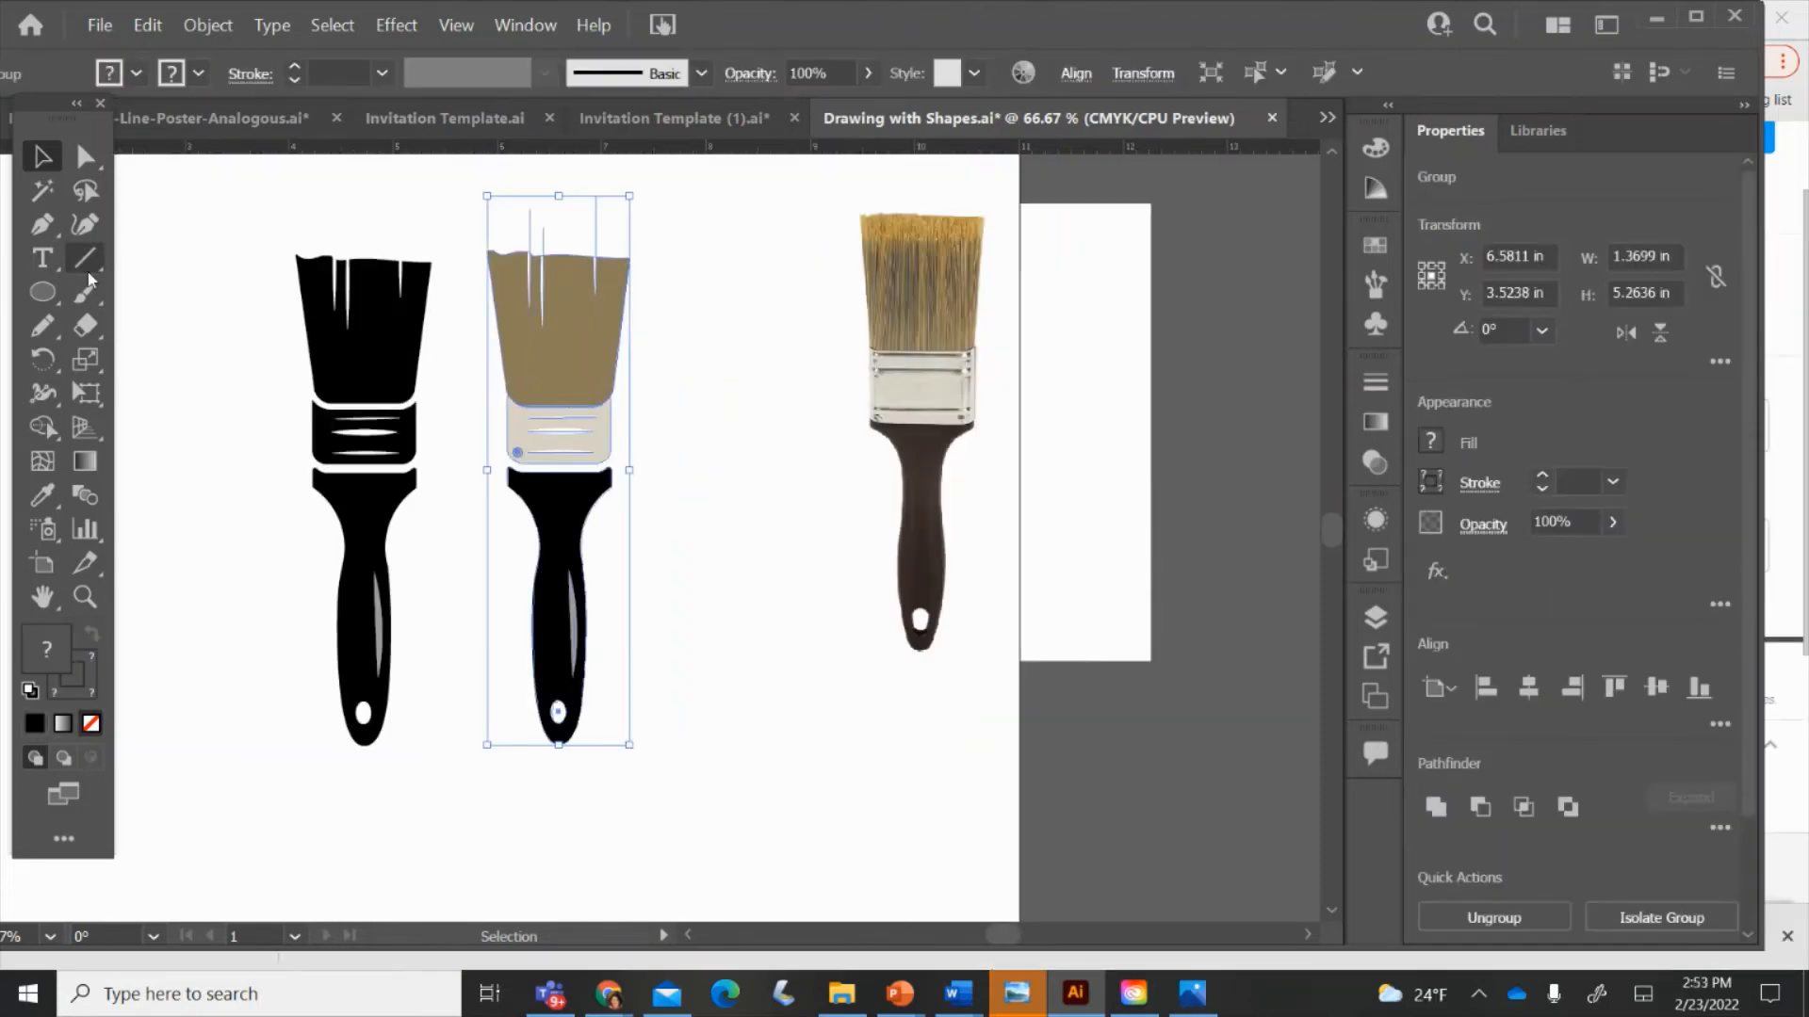
# - Ungroup the coloured brush twice to release its outer groups and separate the bristle lines from the main shapes
pyautogui.rightClick(578, 346)
pyautogui.click(641, 521)
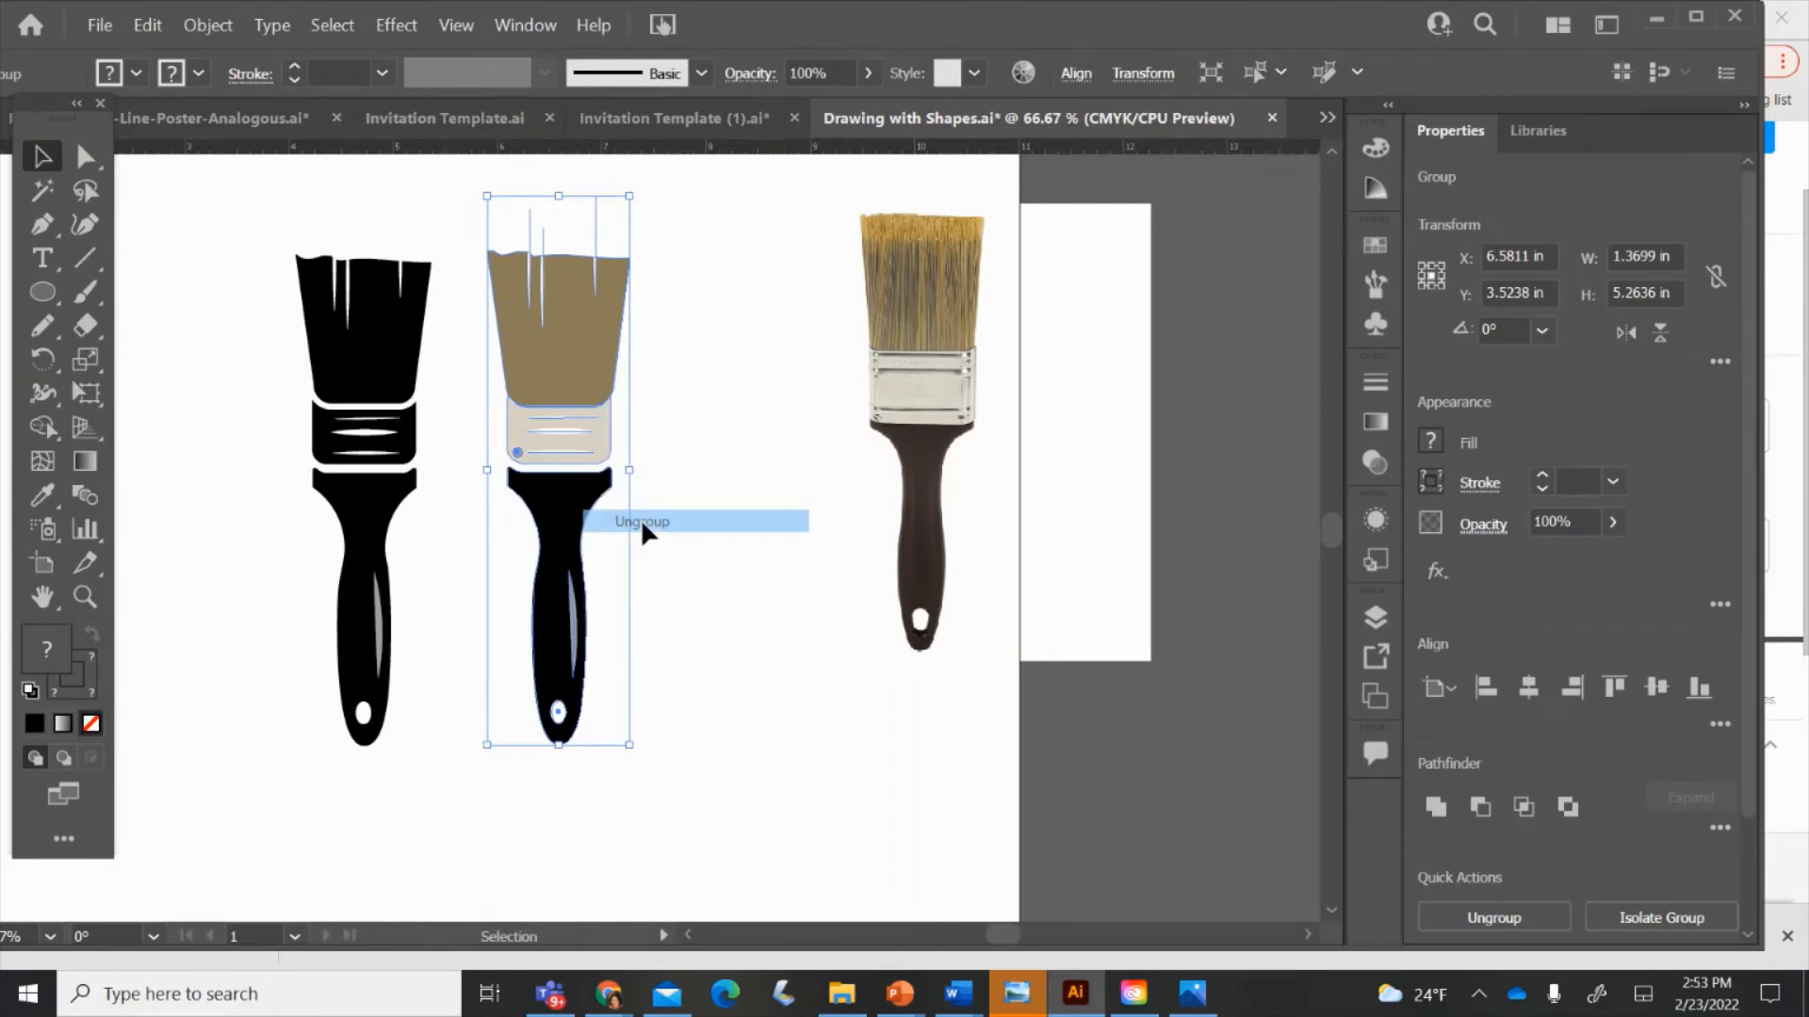
pyautogui.click(709, 411)
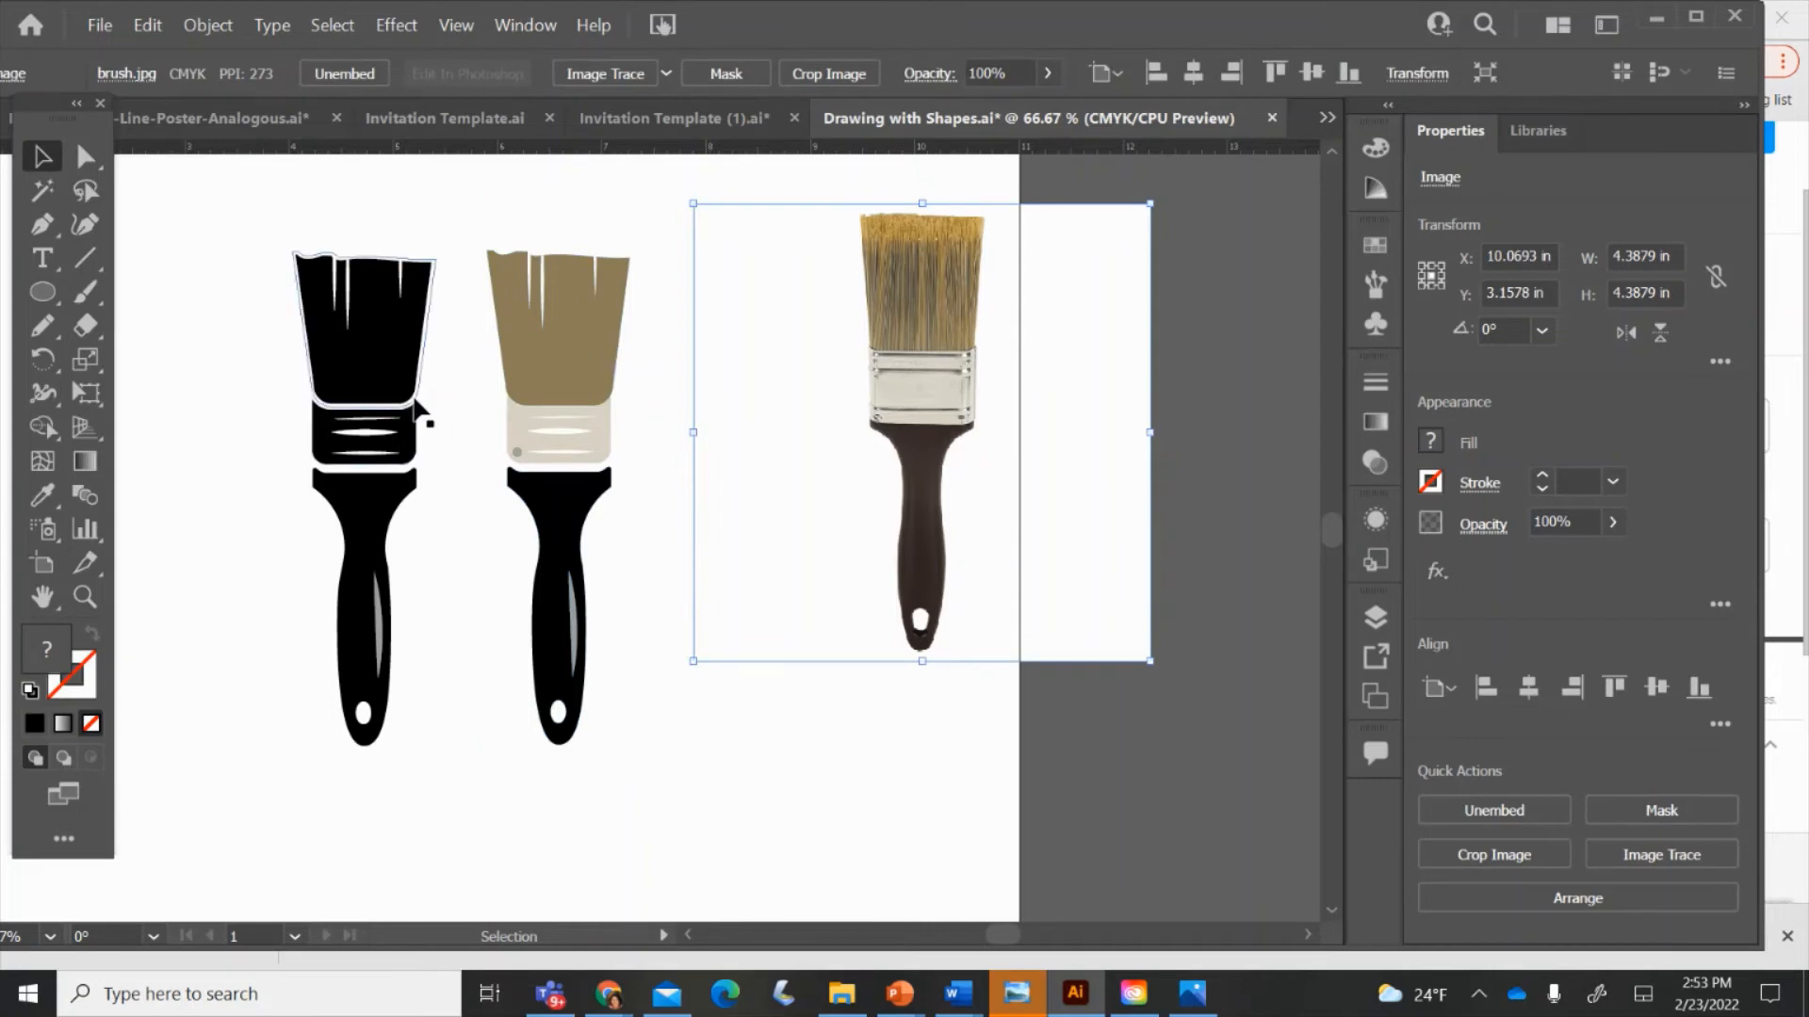
pyautogui.click(535, 353)
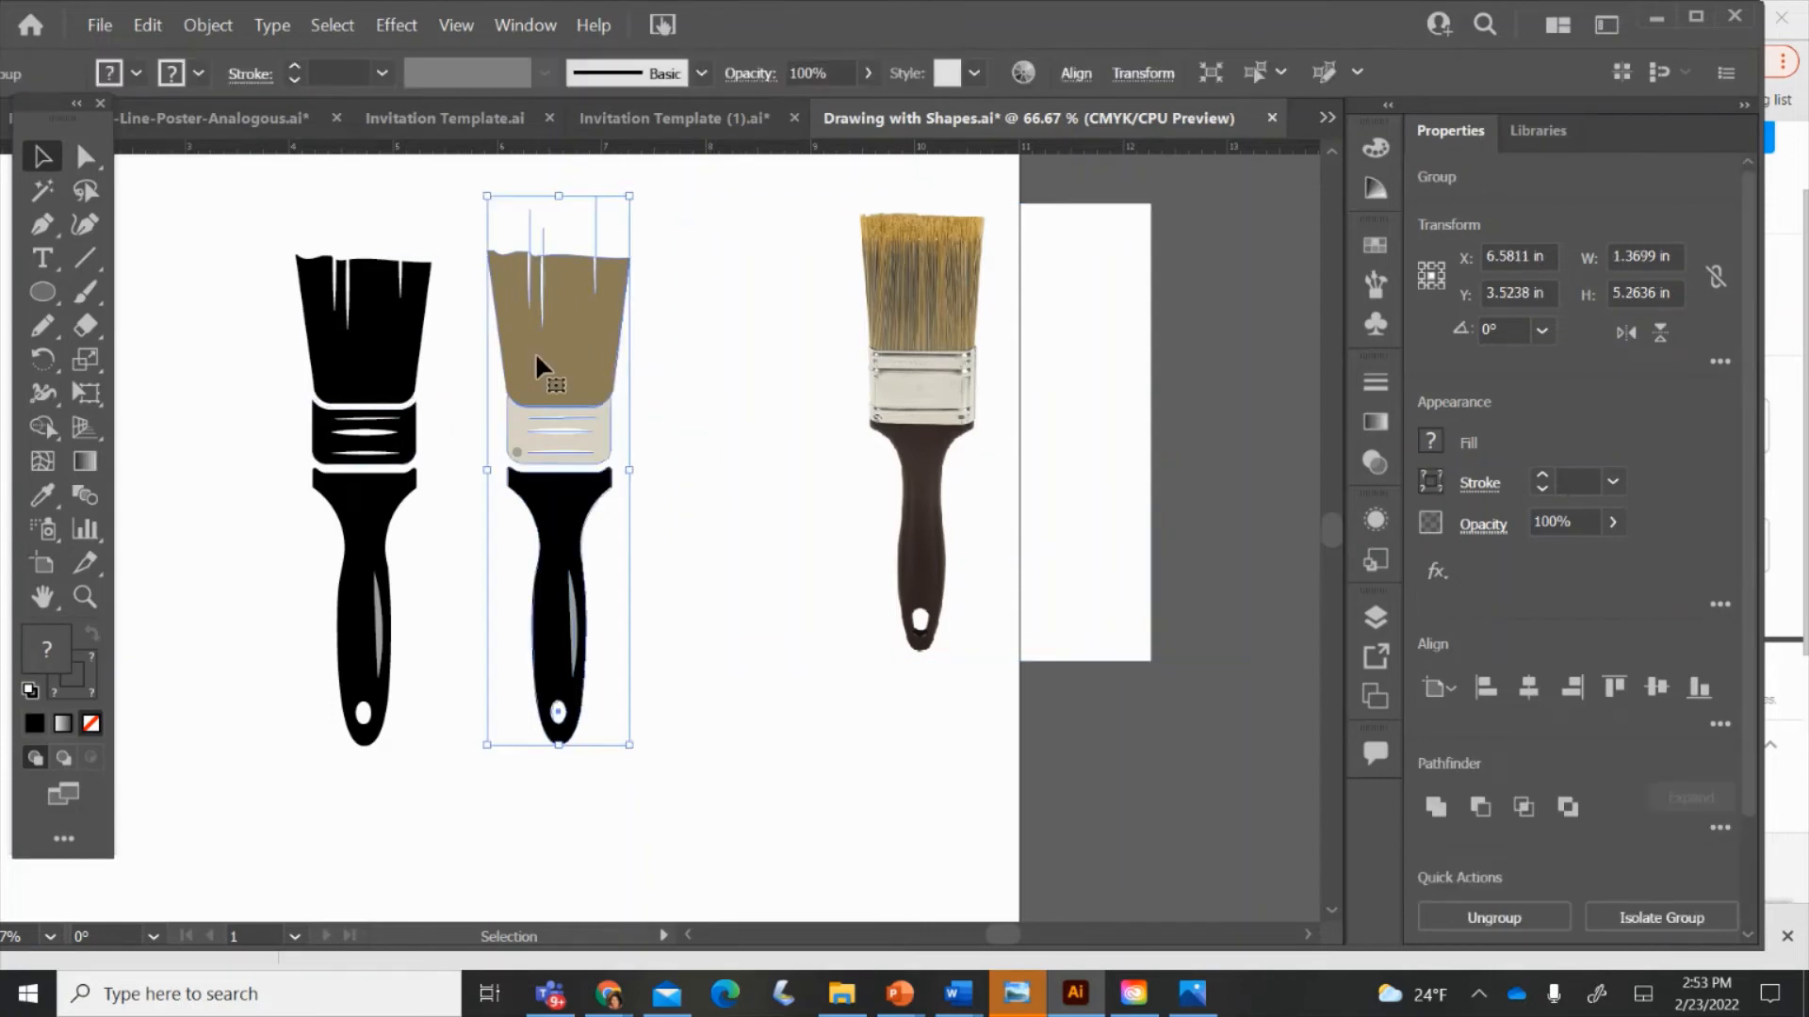
pyautogui.click(93, 165)
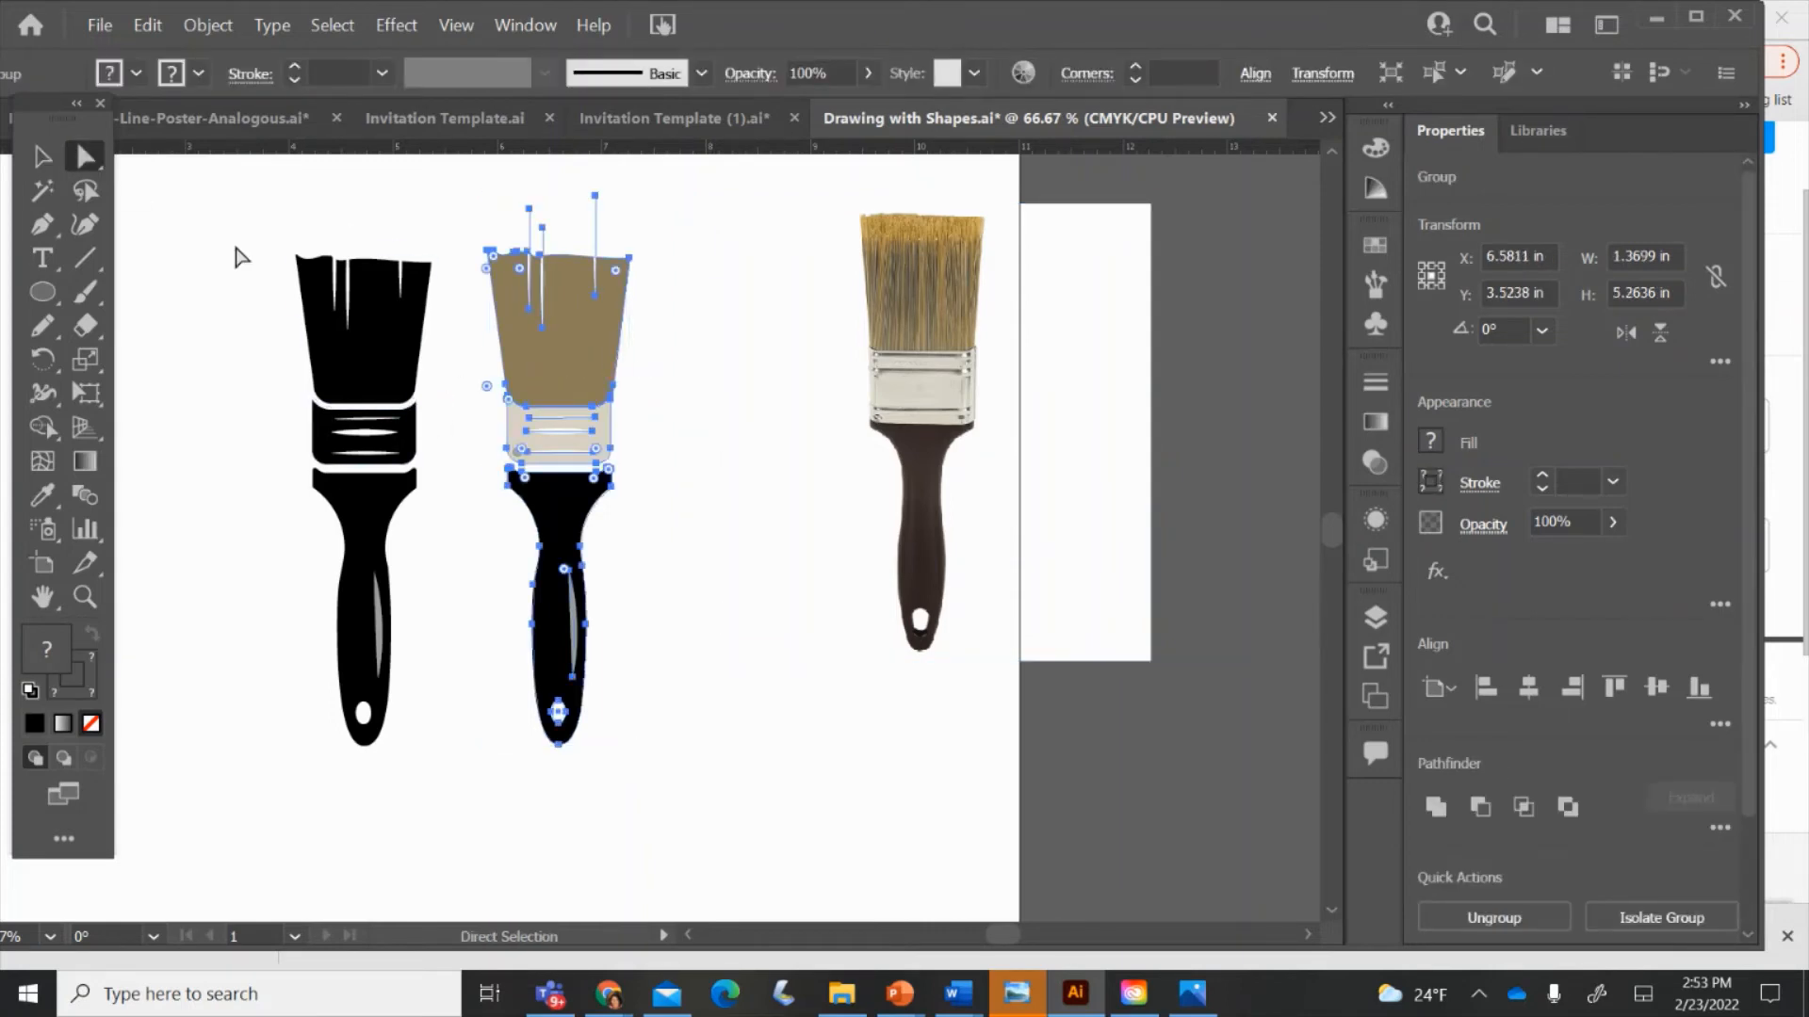
pyautogui.rightClick(547, 358)
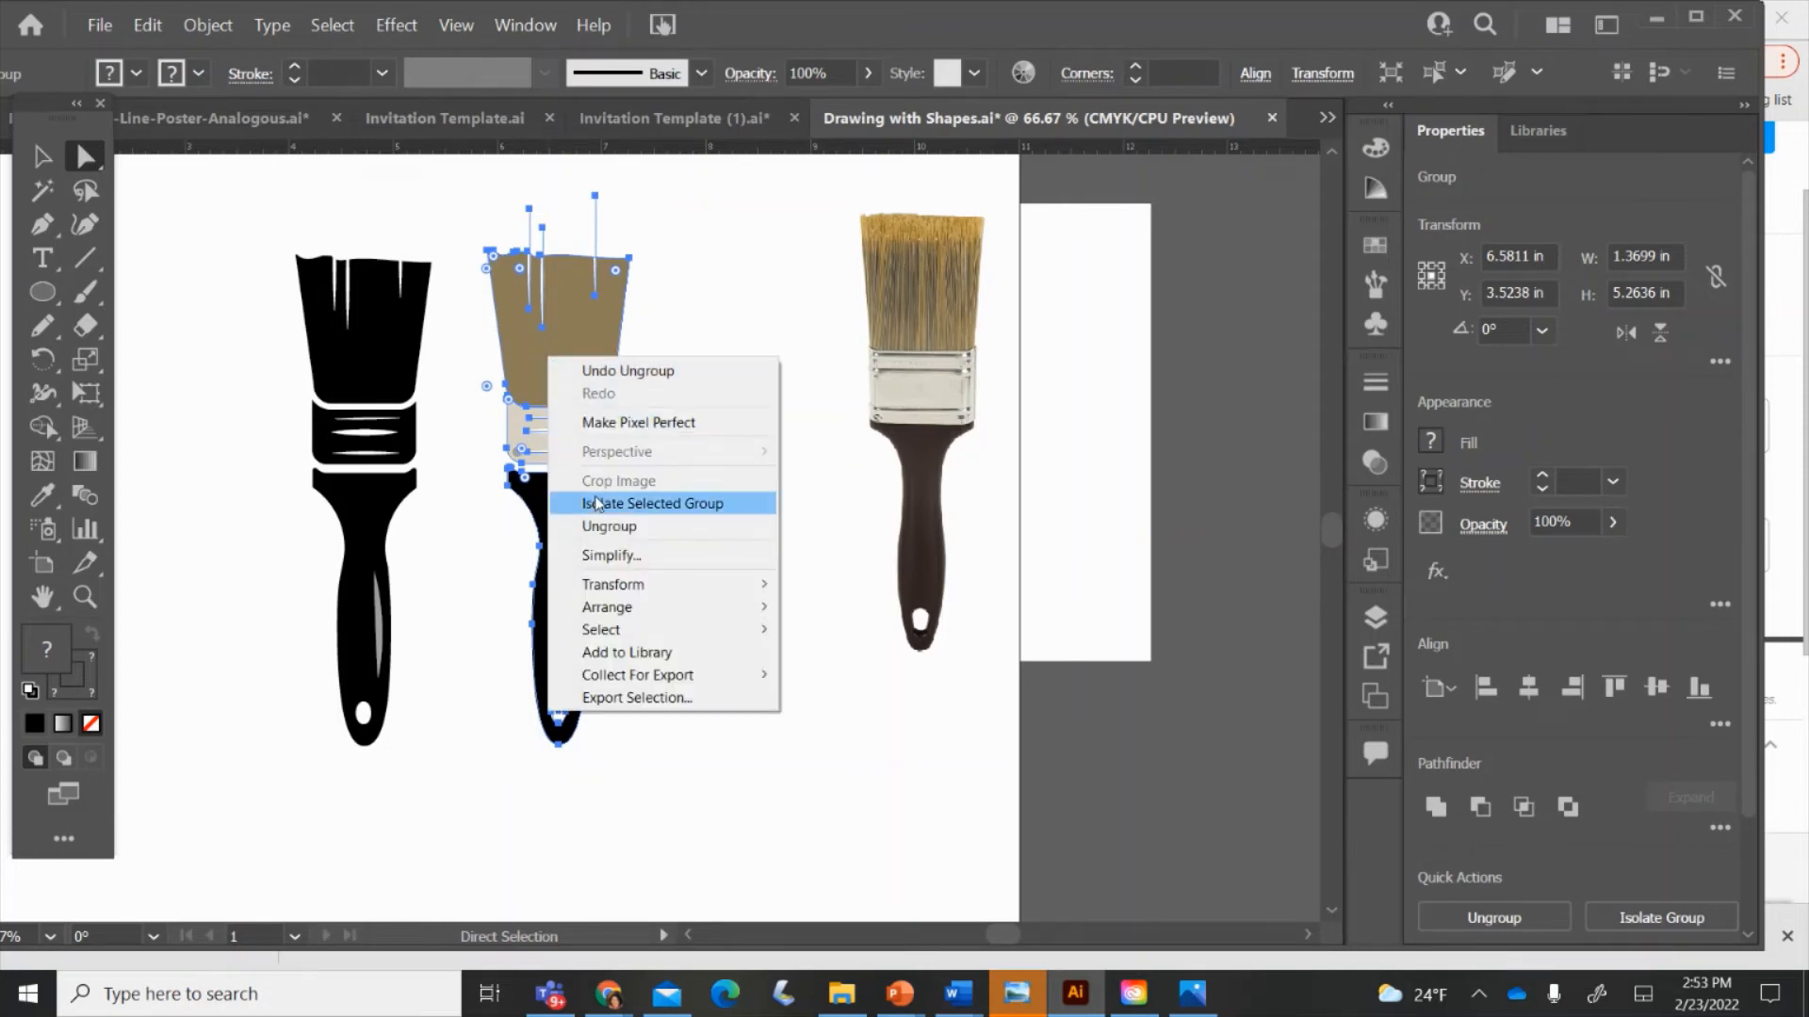
pyautogui.click(599, 528)
pyautogui.click(42, 156)
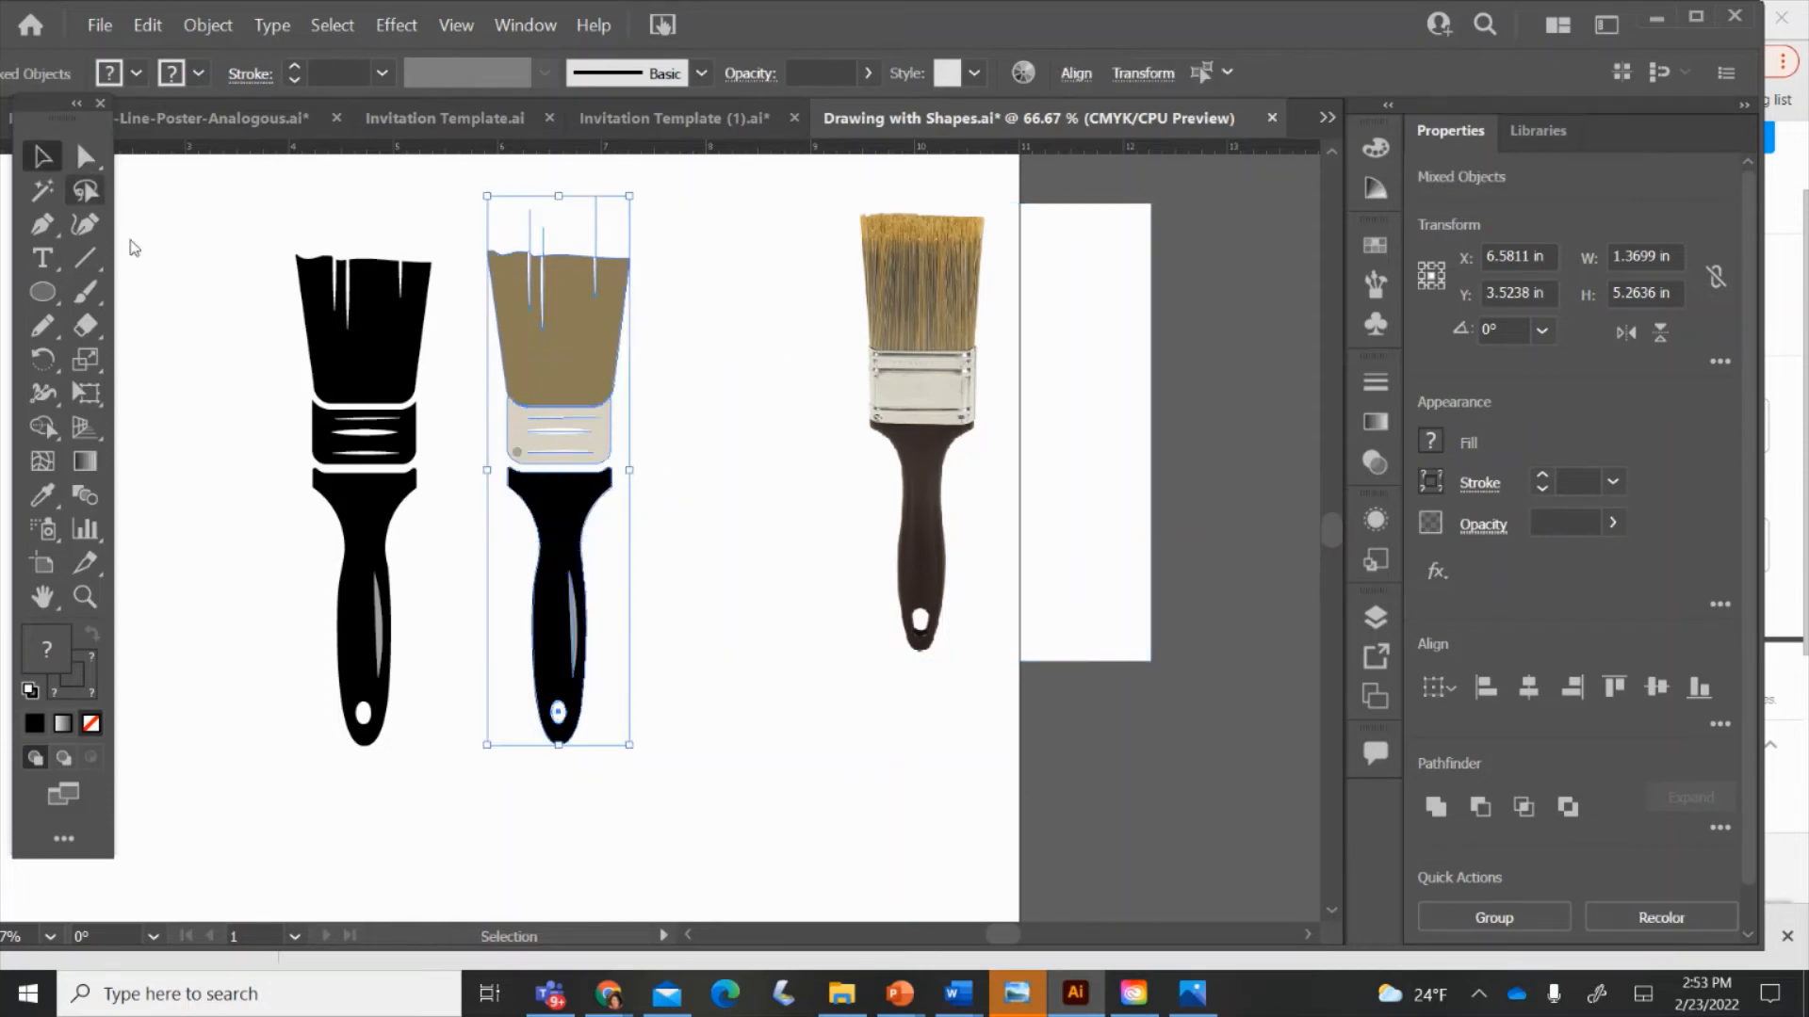
pyautogui.click(271, 320)
# - Ungroup the remaining group so the coloured brush's bristles, metal band and handle can be selected separately
pyautogui.click(557, 376)
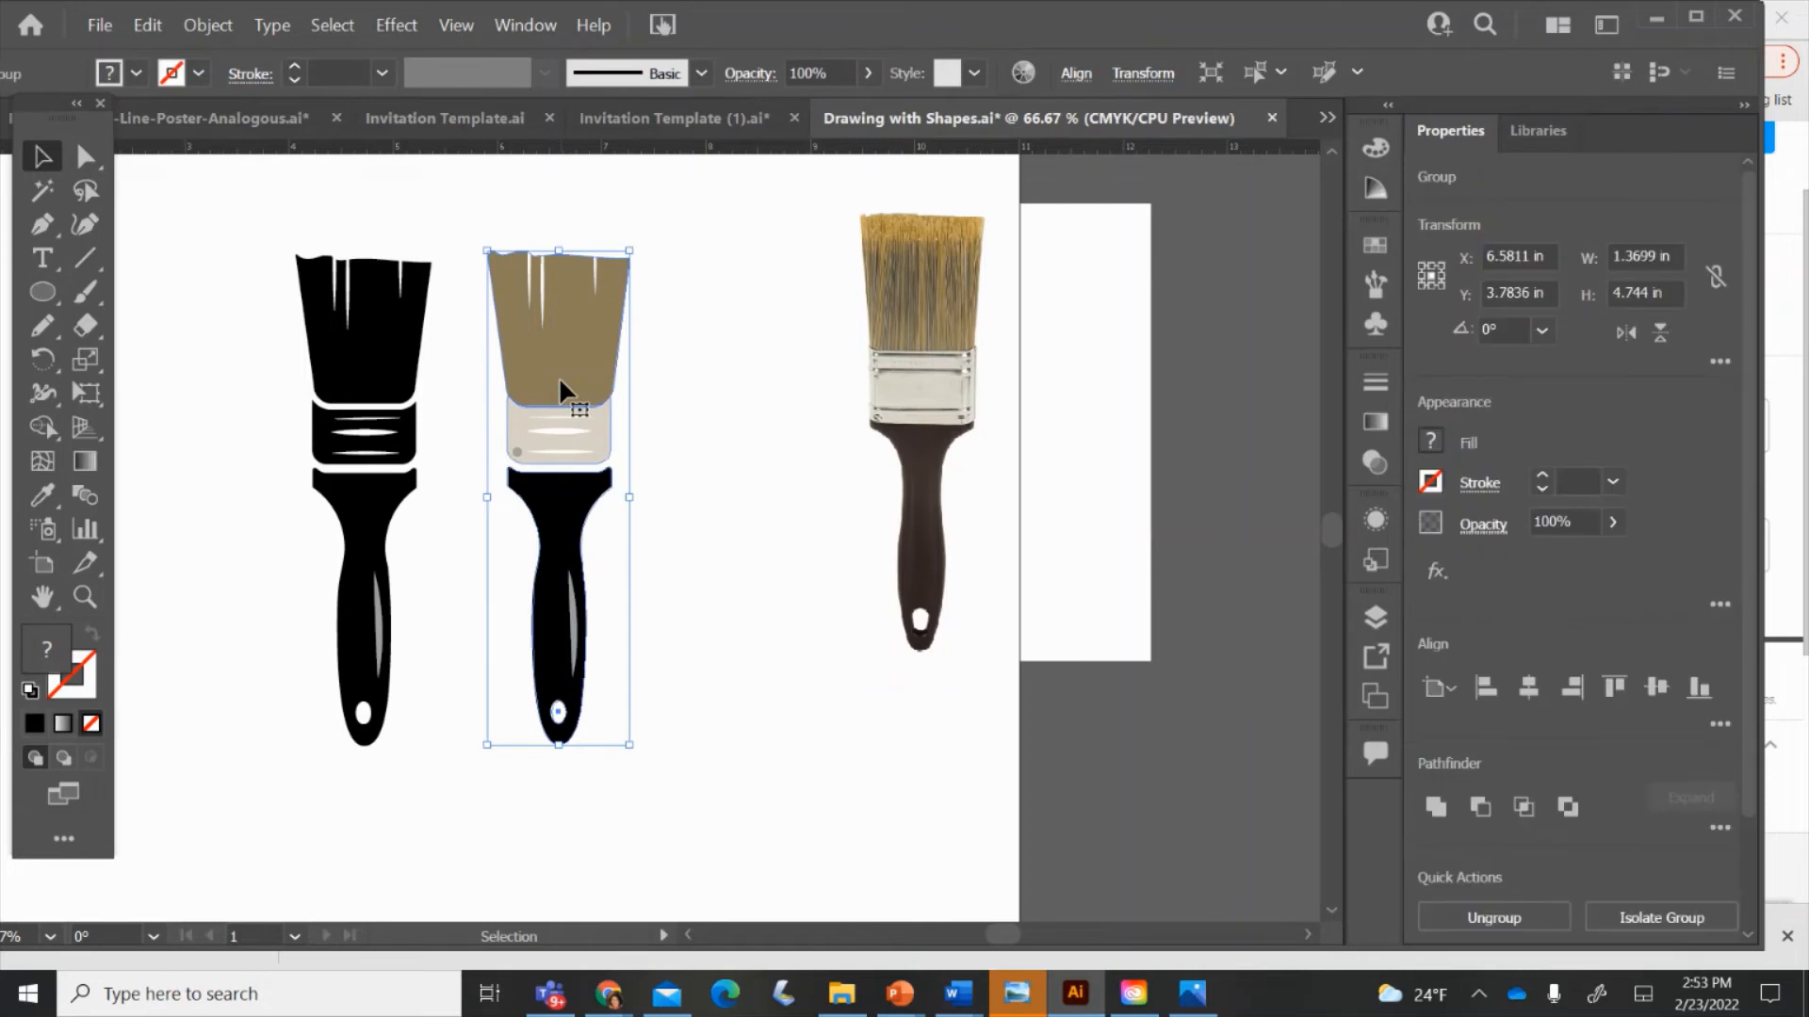
pyautogui.rightClick(557, 376)
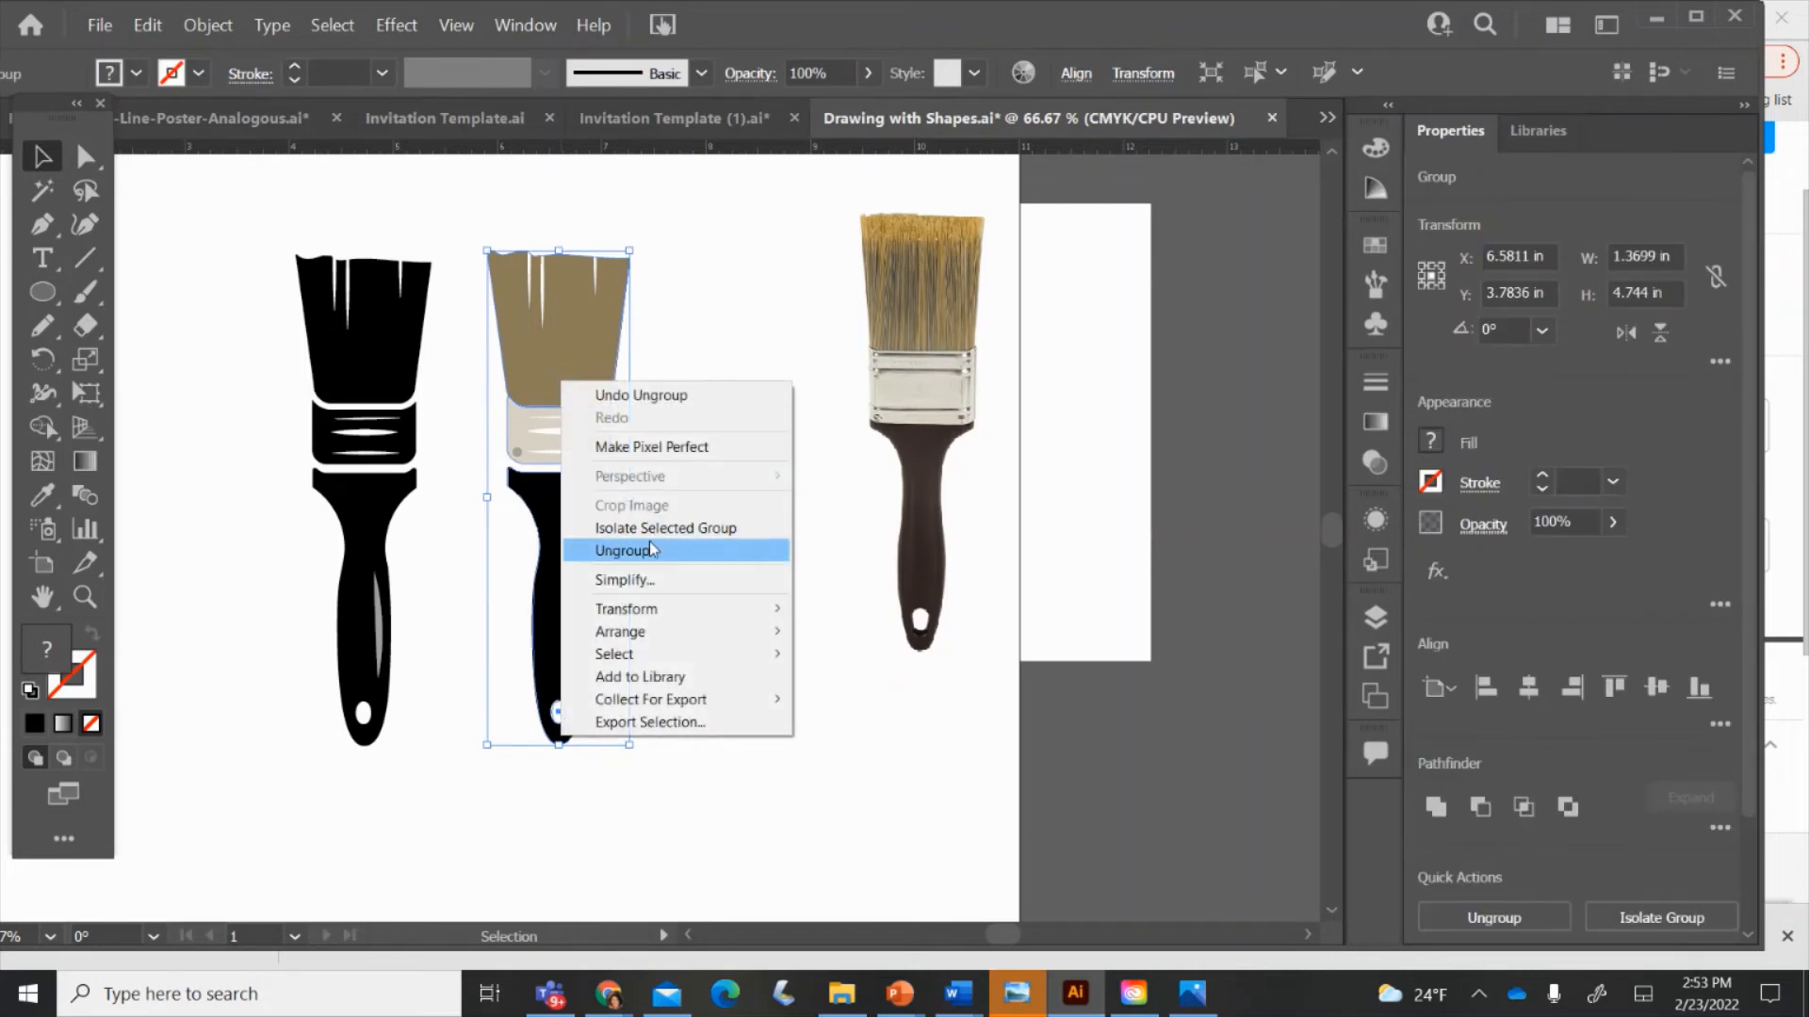
pyautogui.click(649, 542)
pyautogui.click(716, 459)
# - Nudge the tan bristles up to about Y 2.09 in, opening a small gap above the metal band
pyautogui.click(596, 330)
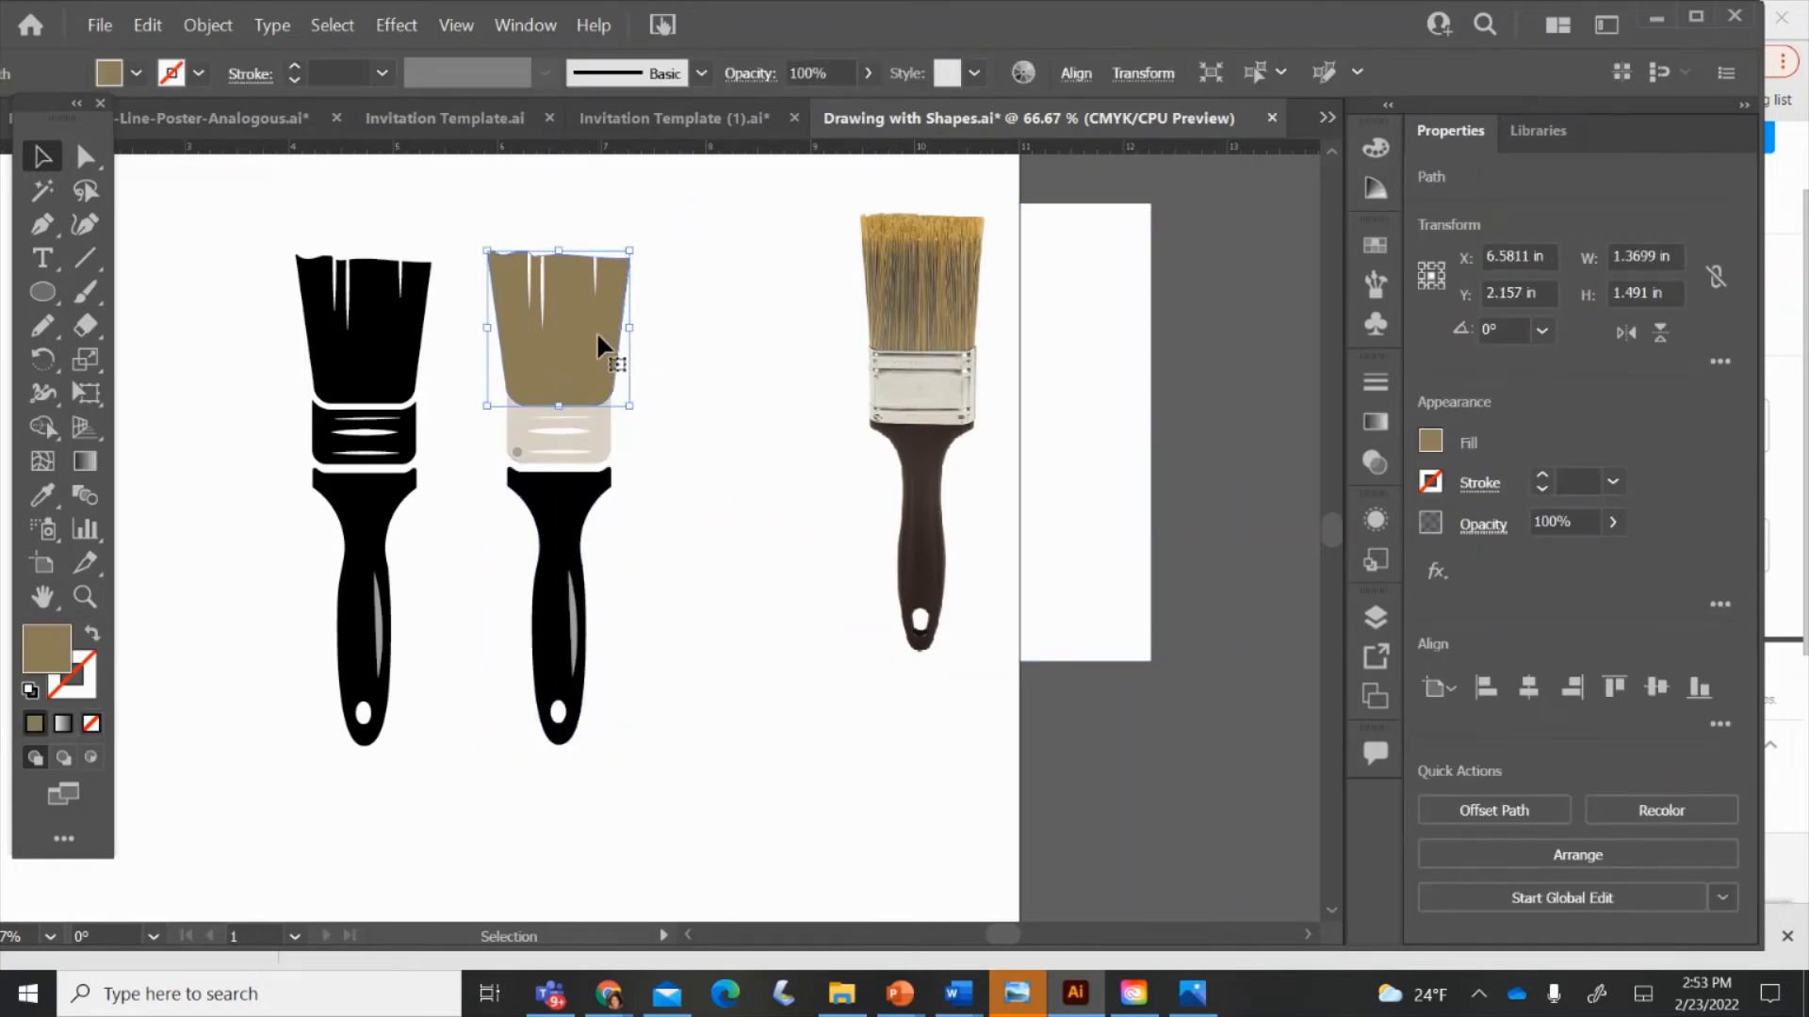
pyautogui.press('Up')
pyautogui.press('Up')
pyautogui.press('Up')
pyautogui.press('Up')
pyautogui.press('Up')
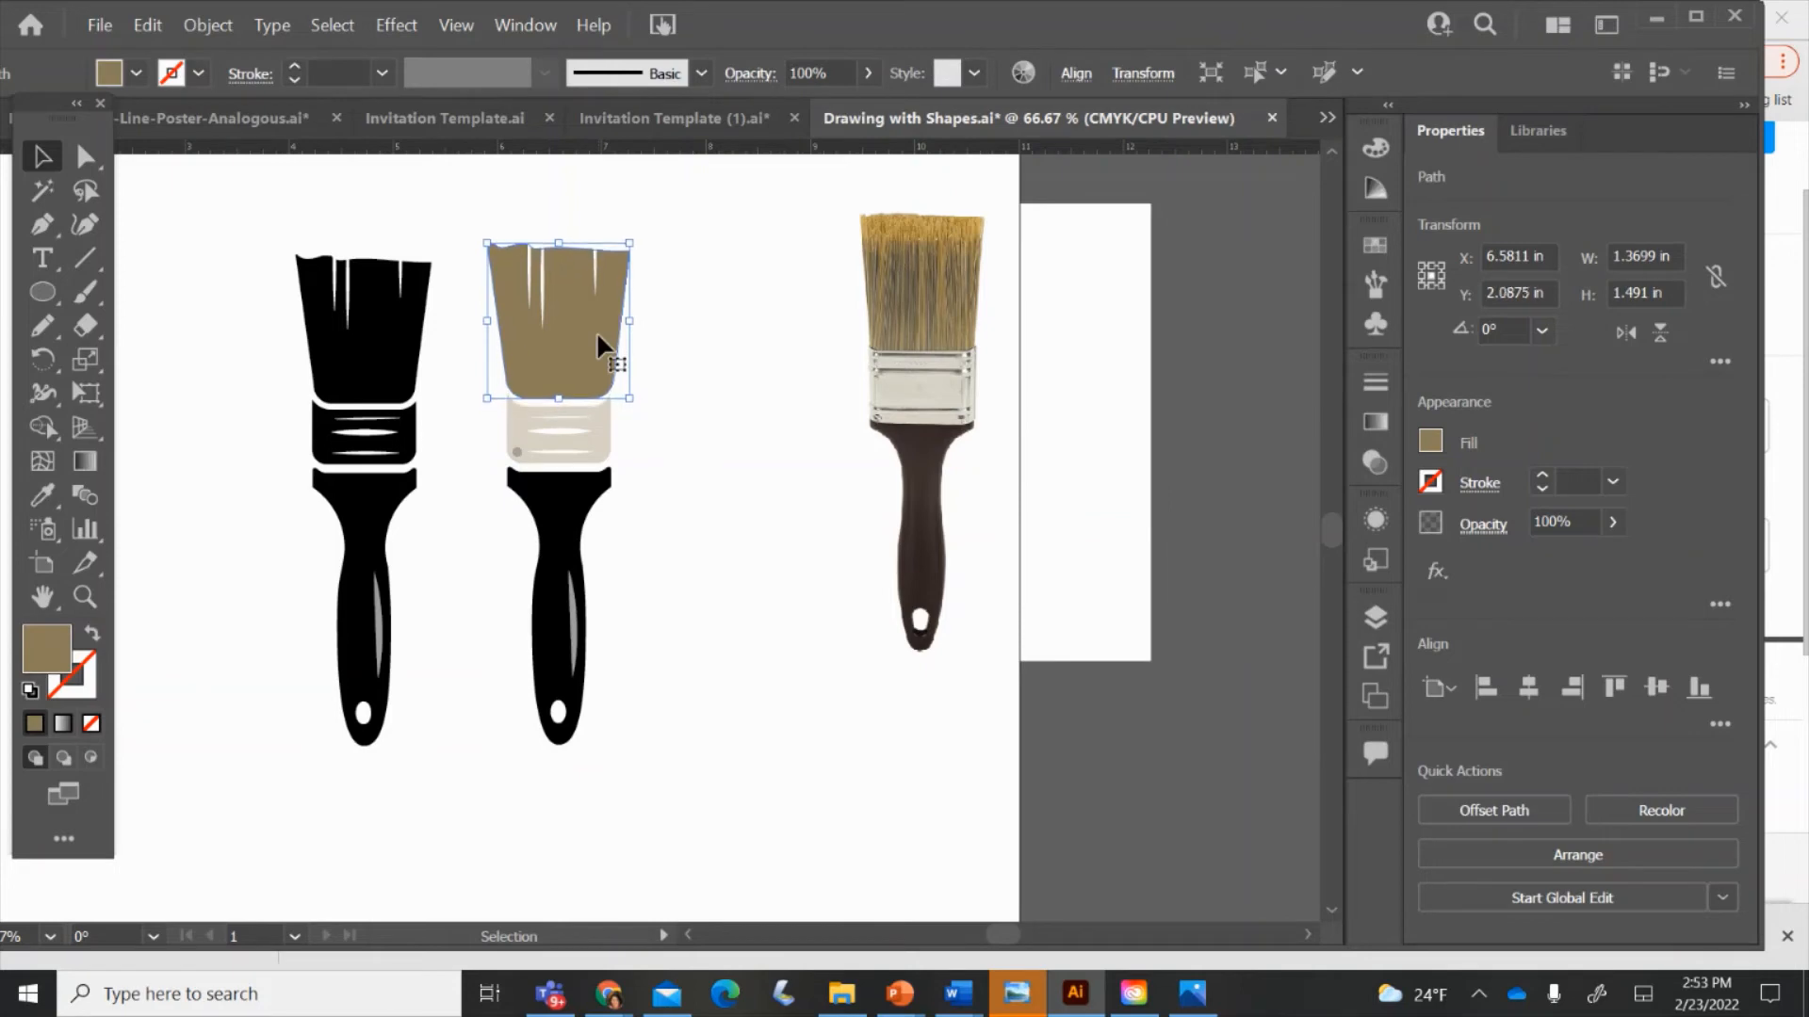
pyautogui.click(703, 342)
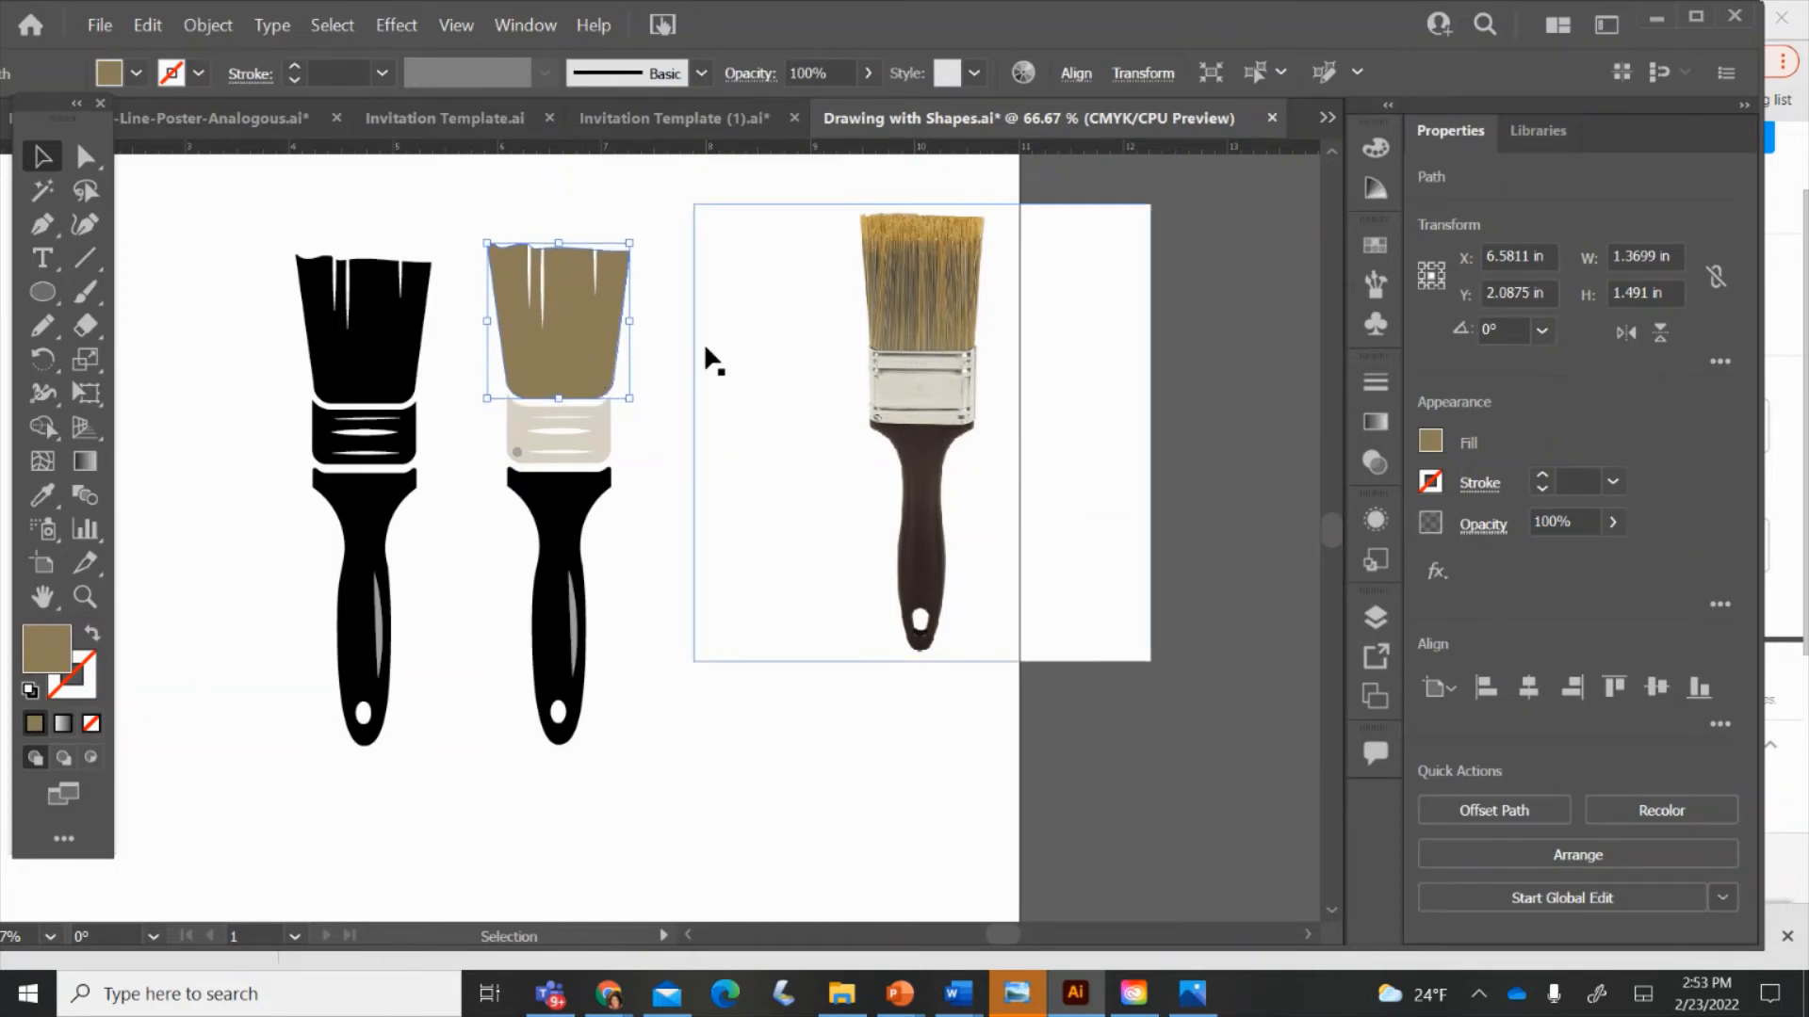
pyautogui.click(522, 359)
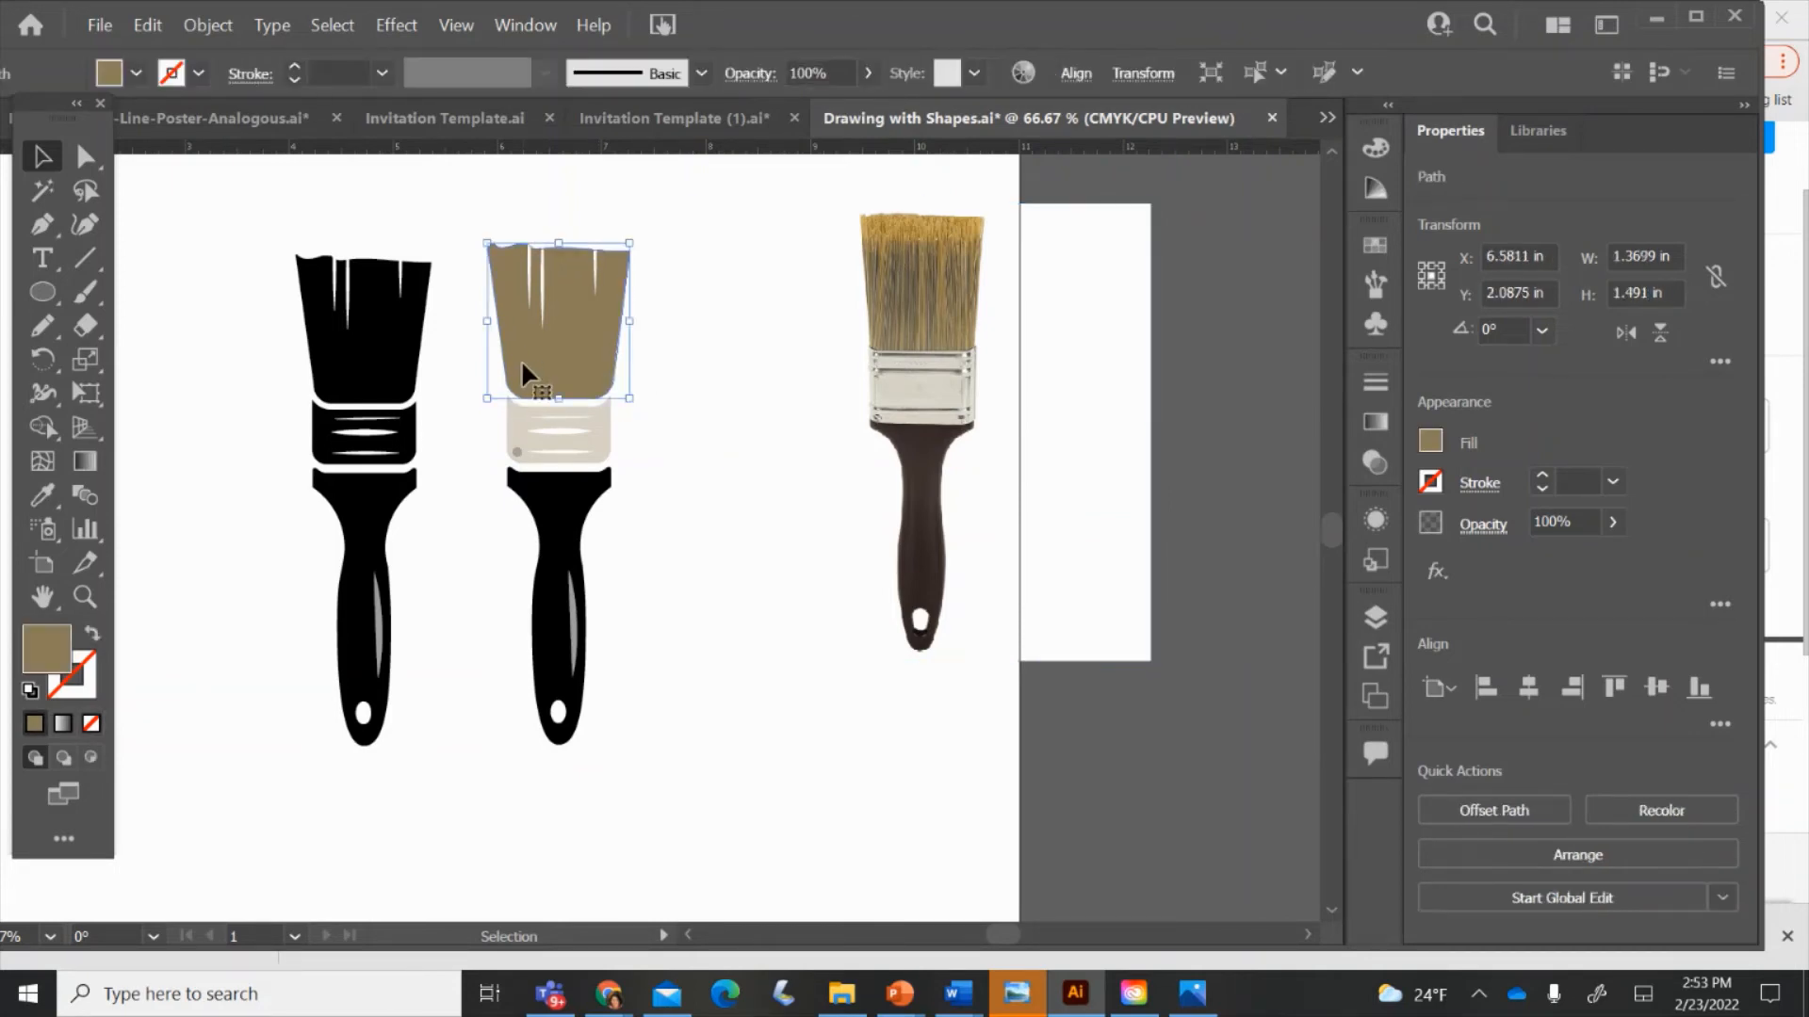
# - Draw a circle about 0.09 in across in the lower-left corner of the black brush's metal band and fill it white
pyautogui.click(444, 607)
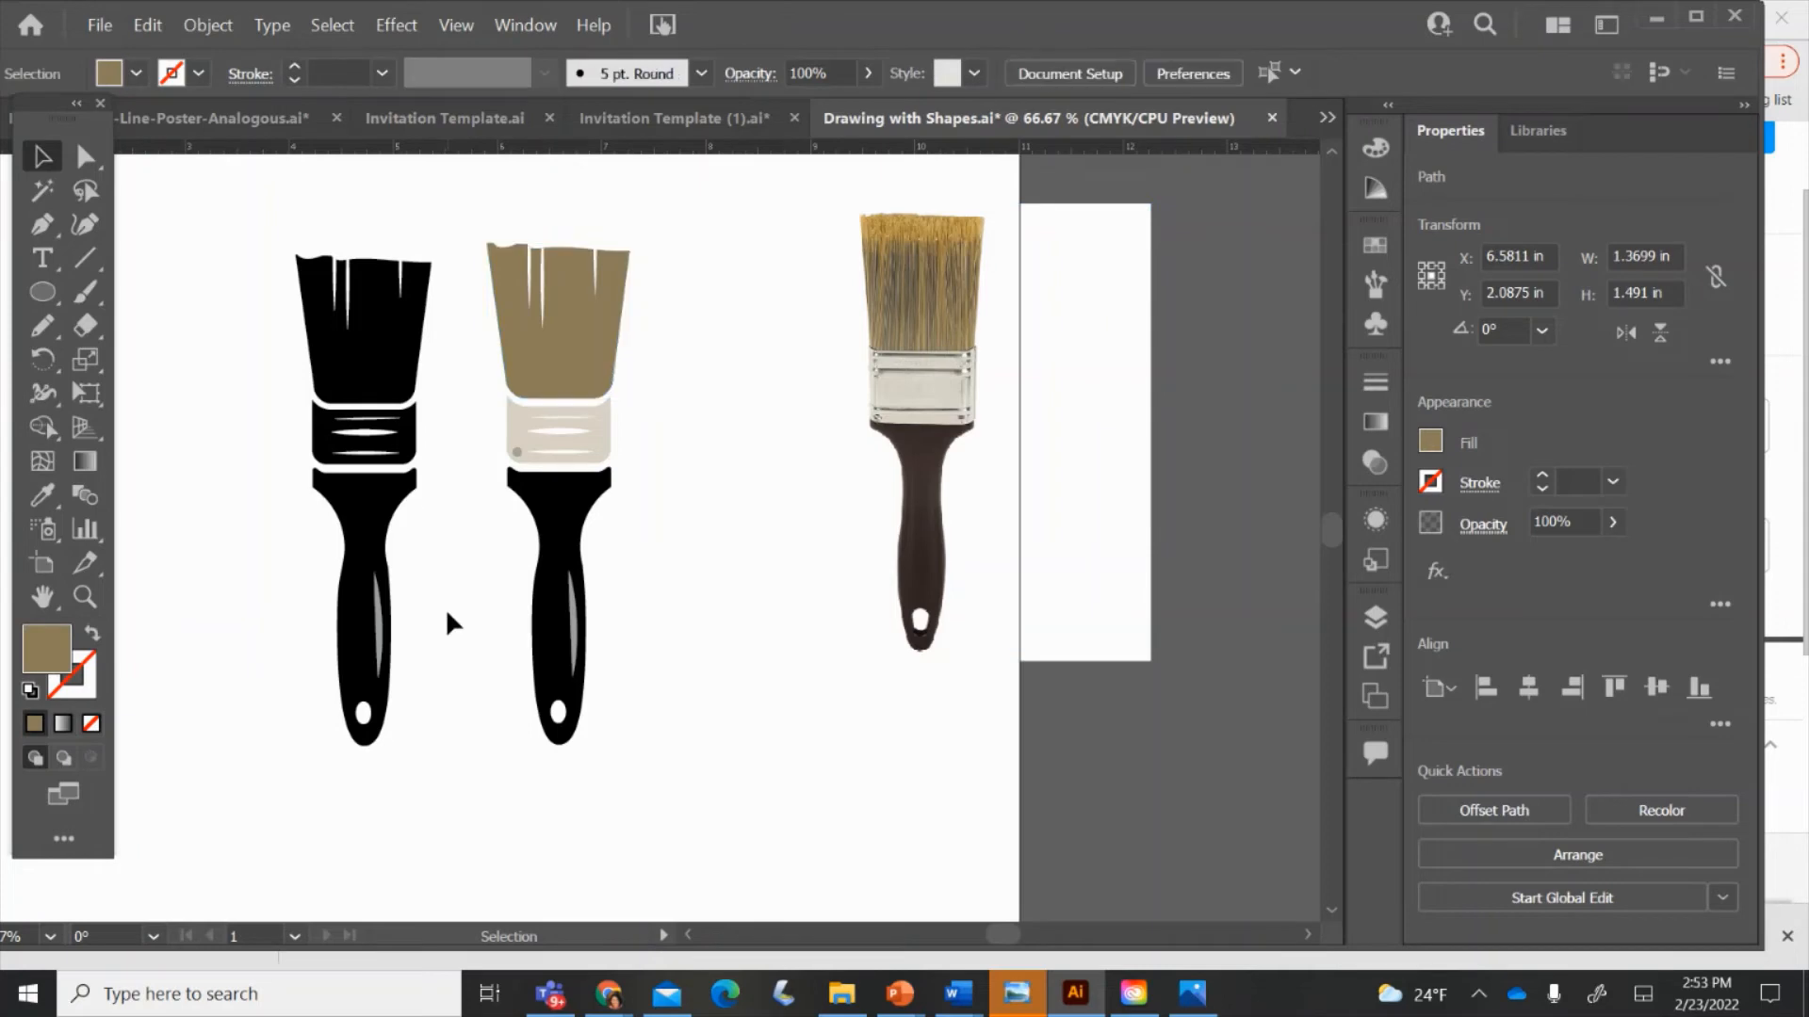
pyautogui.click(515, 459)
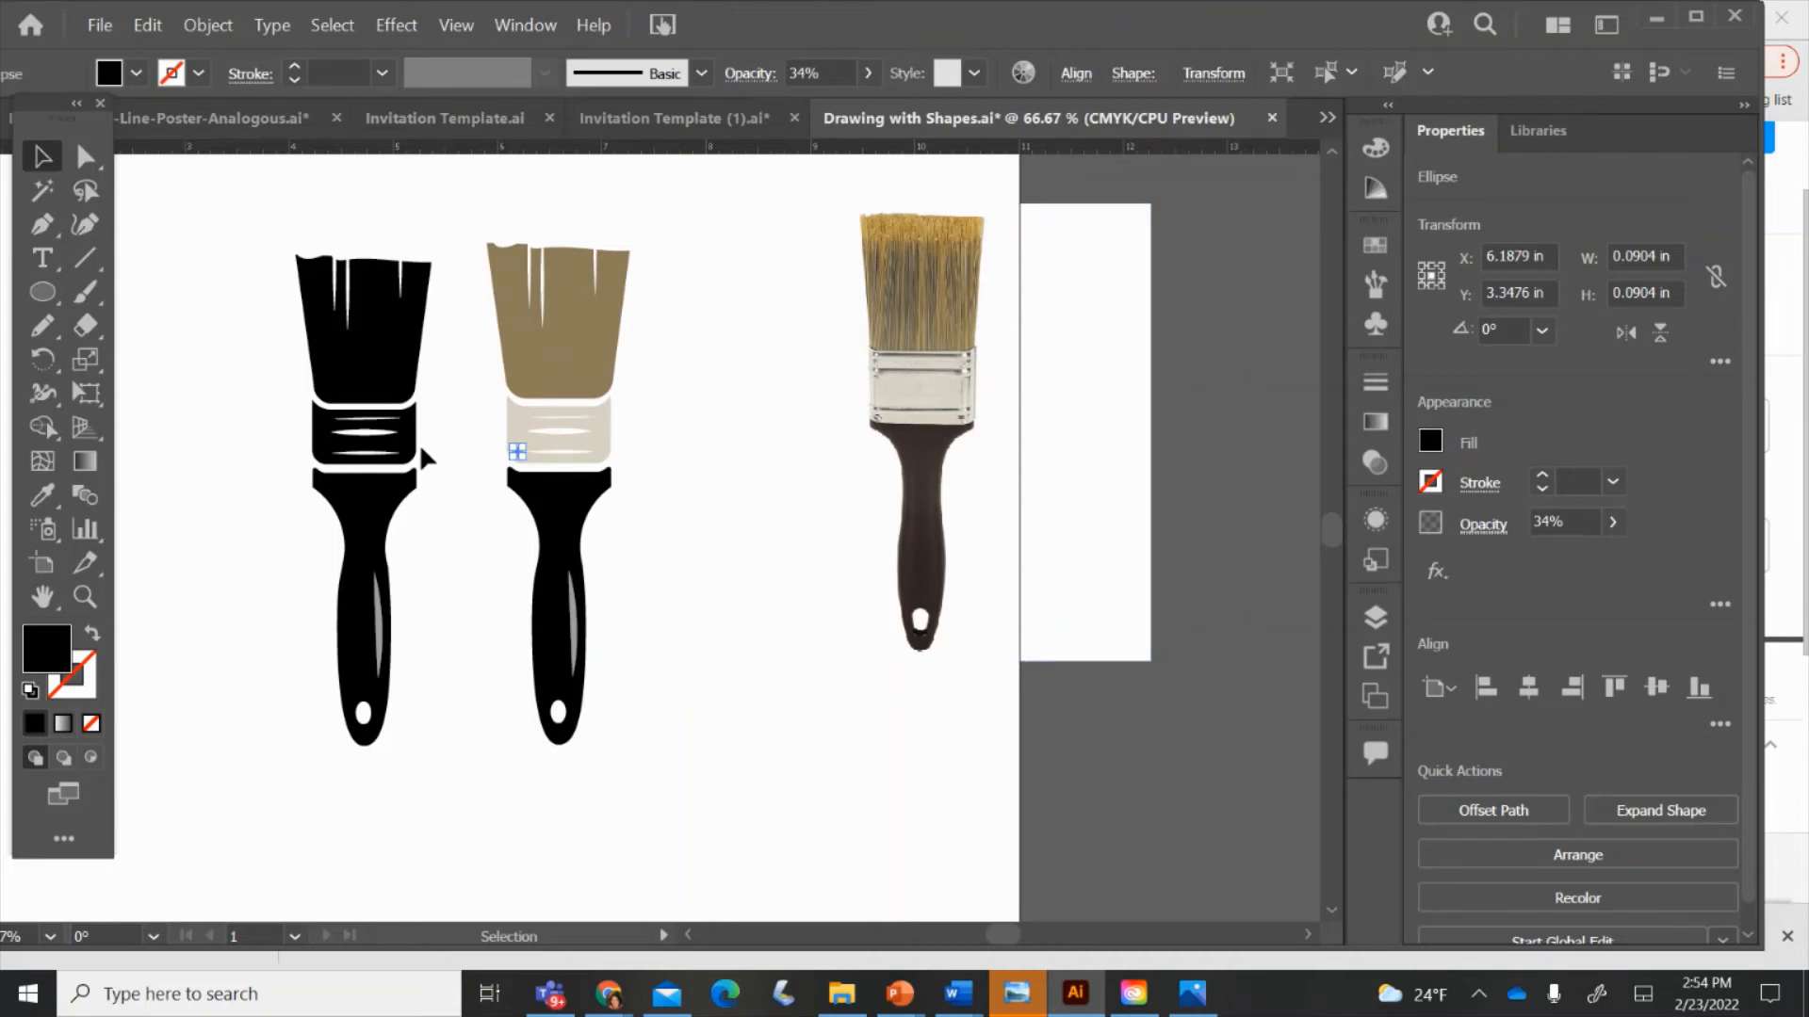
pyautogui.click(42, 294)
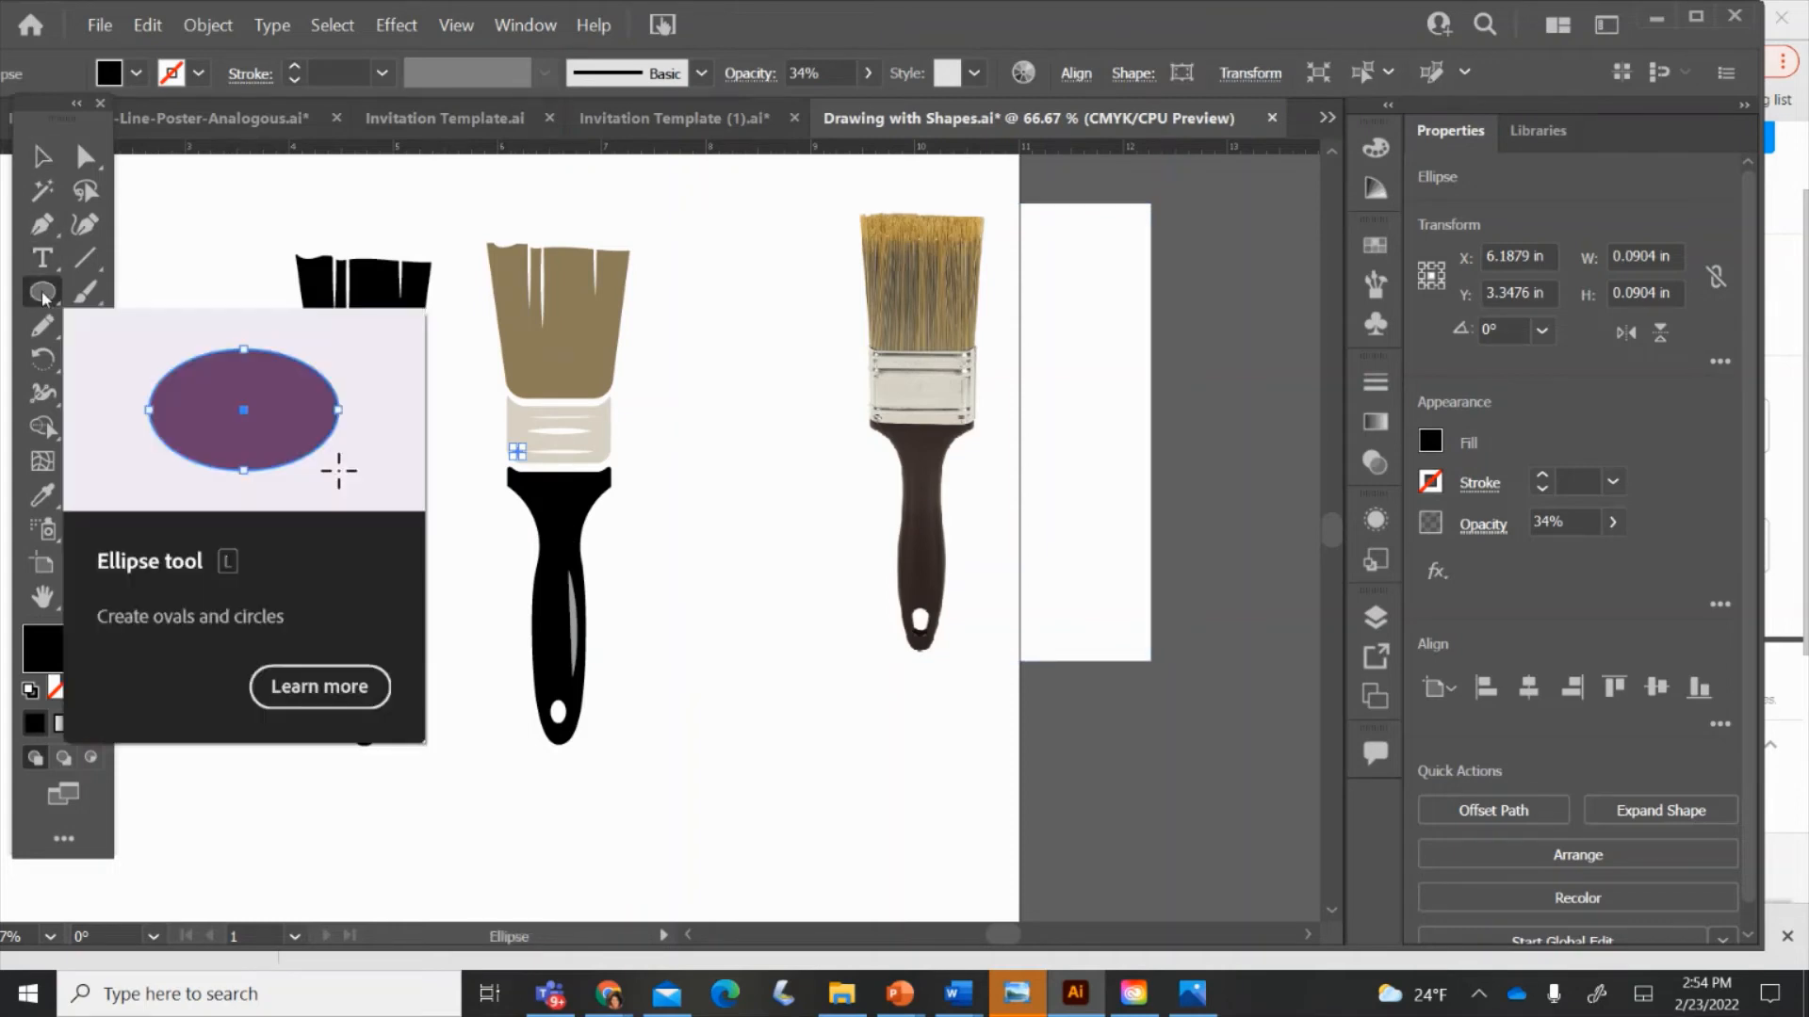
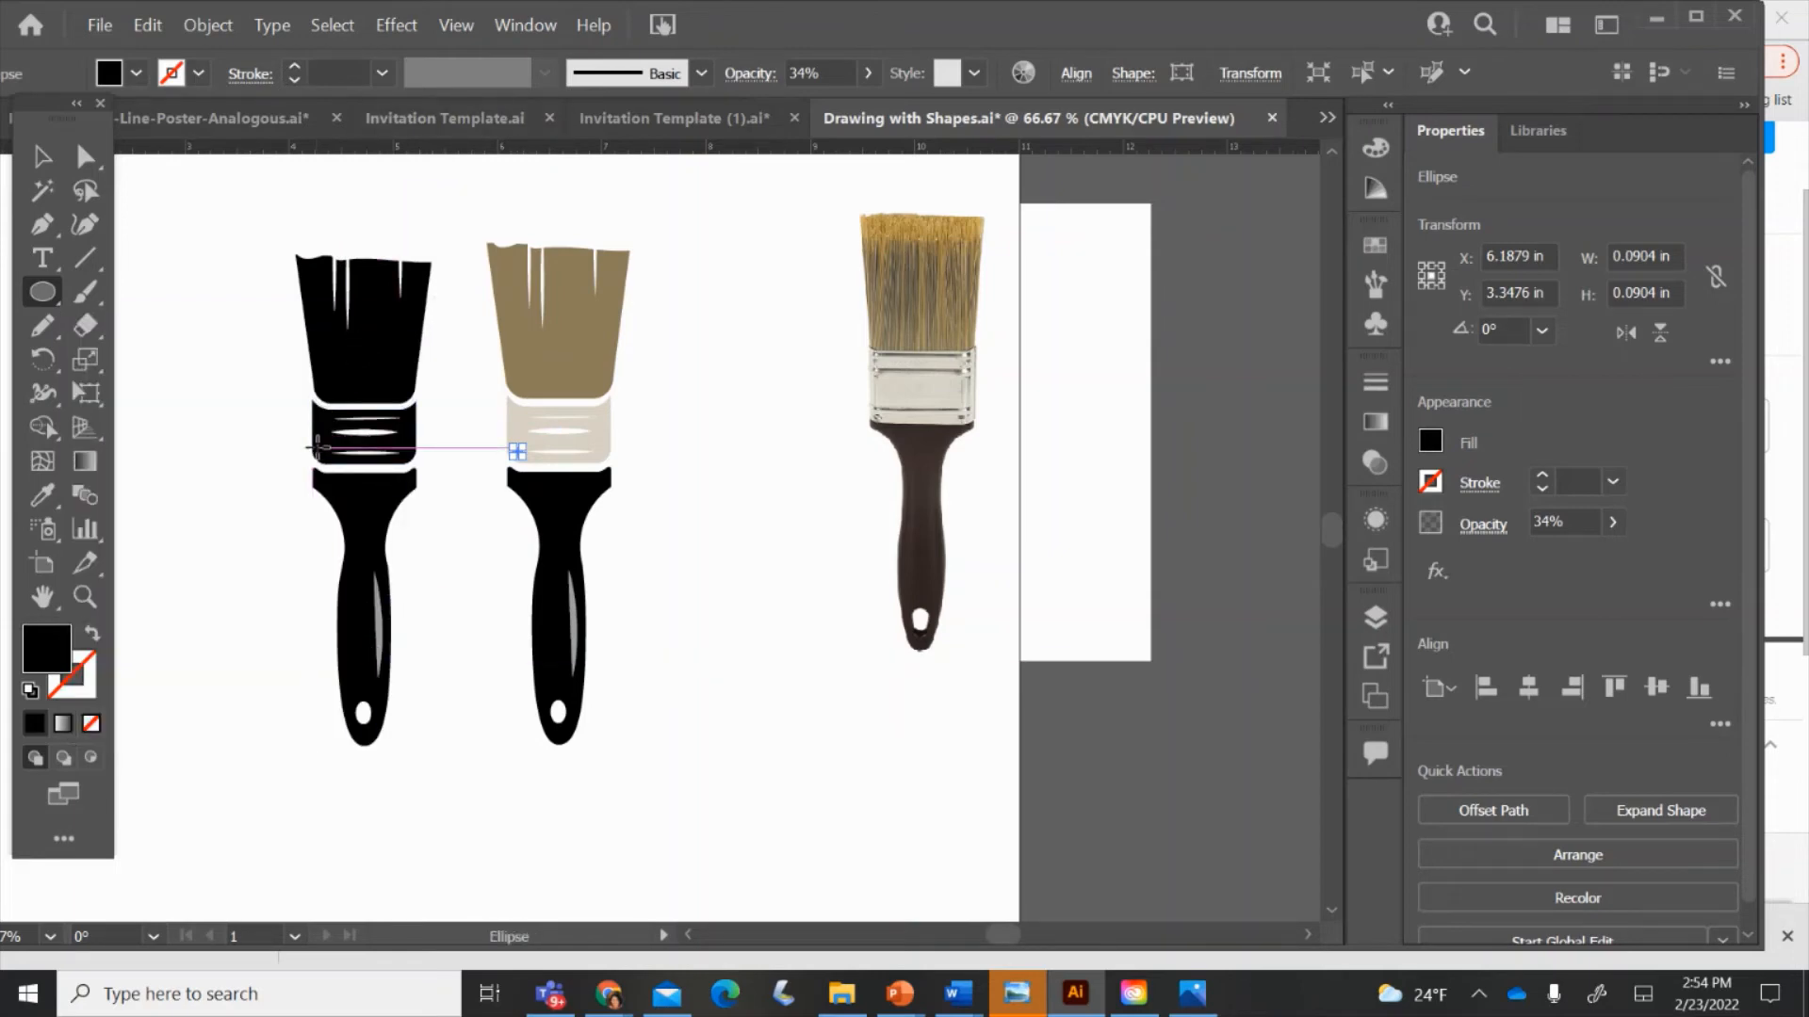
pyautogui.moveTo(320, 447); pyautogui.dragTo(322, 453)
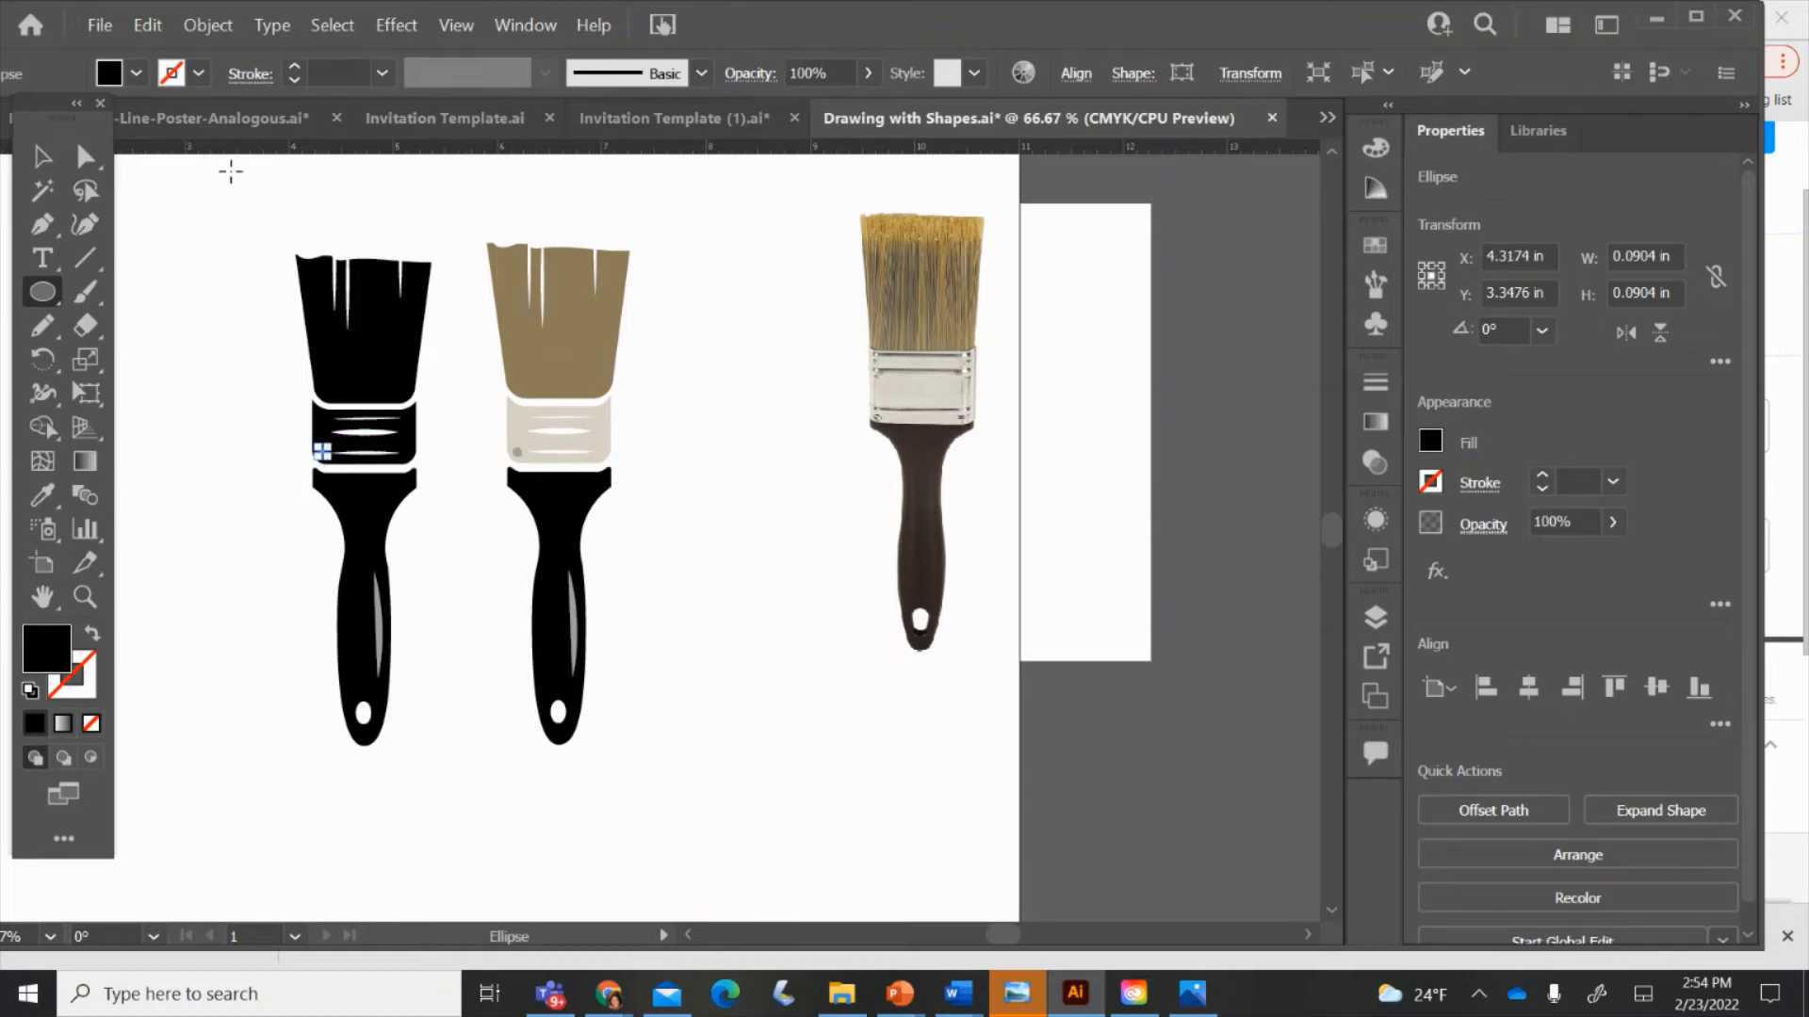
pyautogui.click(137, 74)
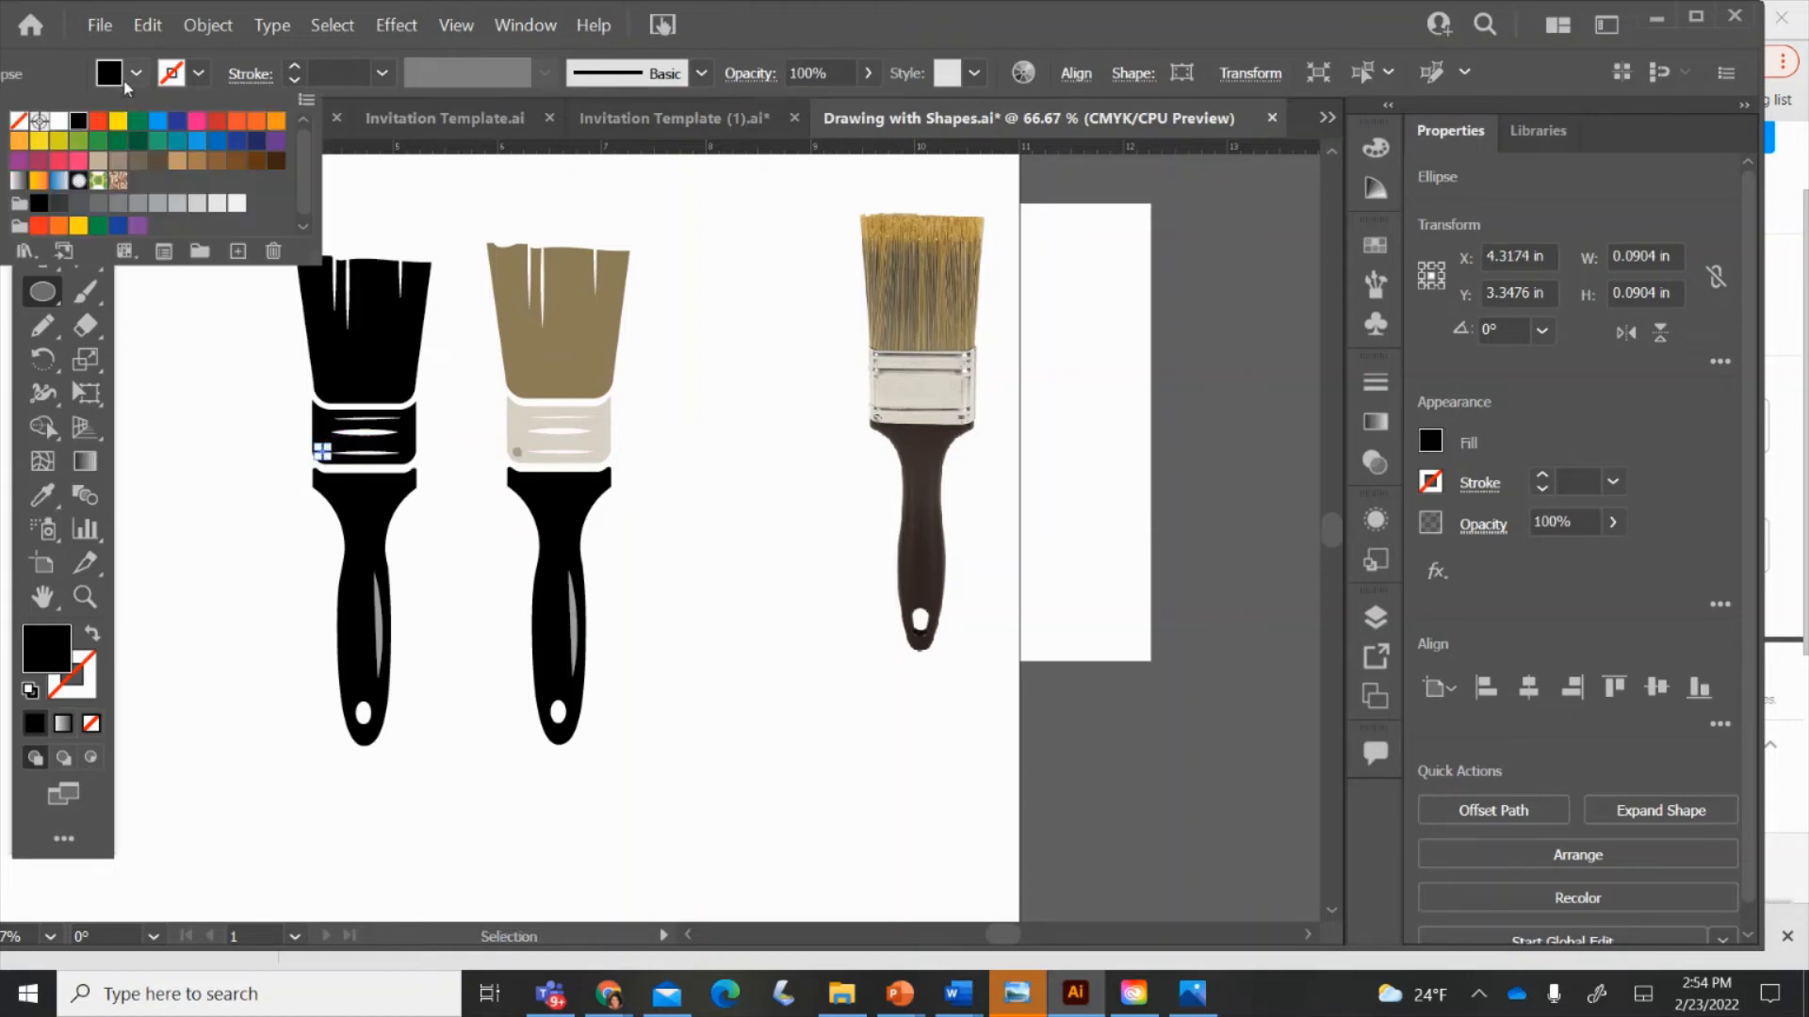
pyautogui.click(58, 120)
pyautogui.click(893, 7)
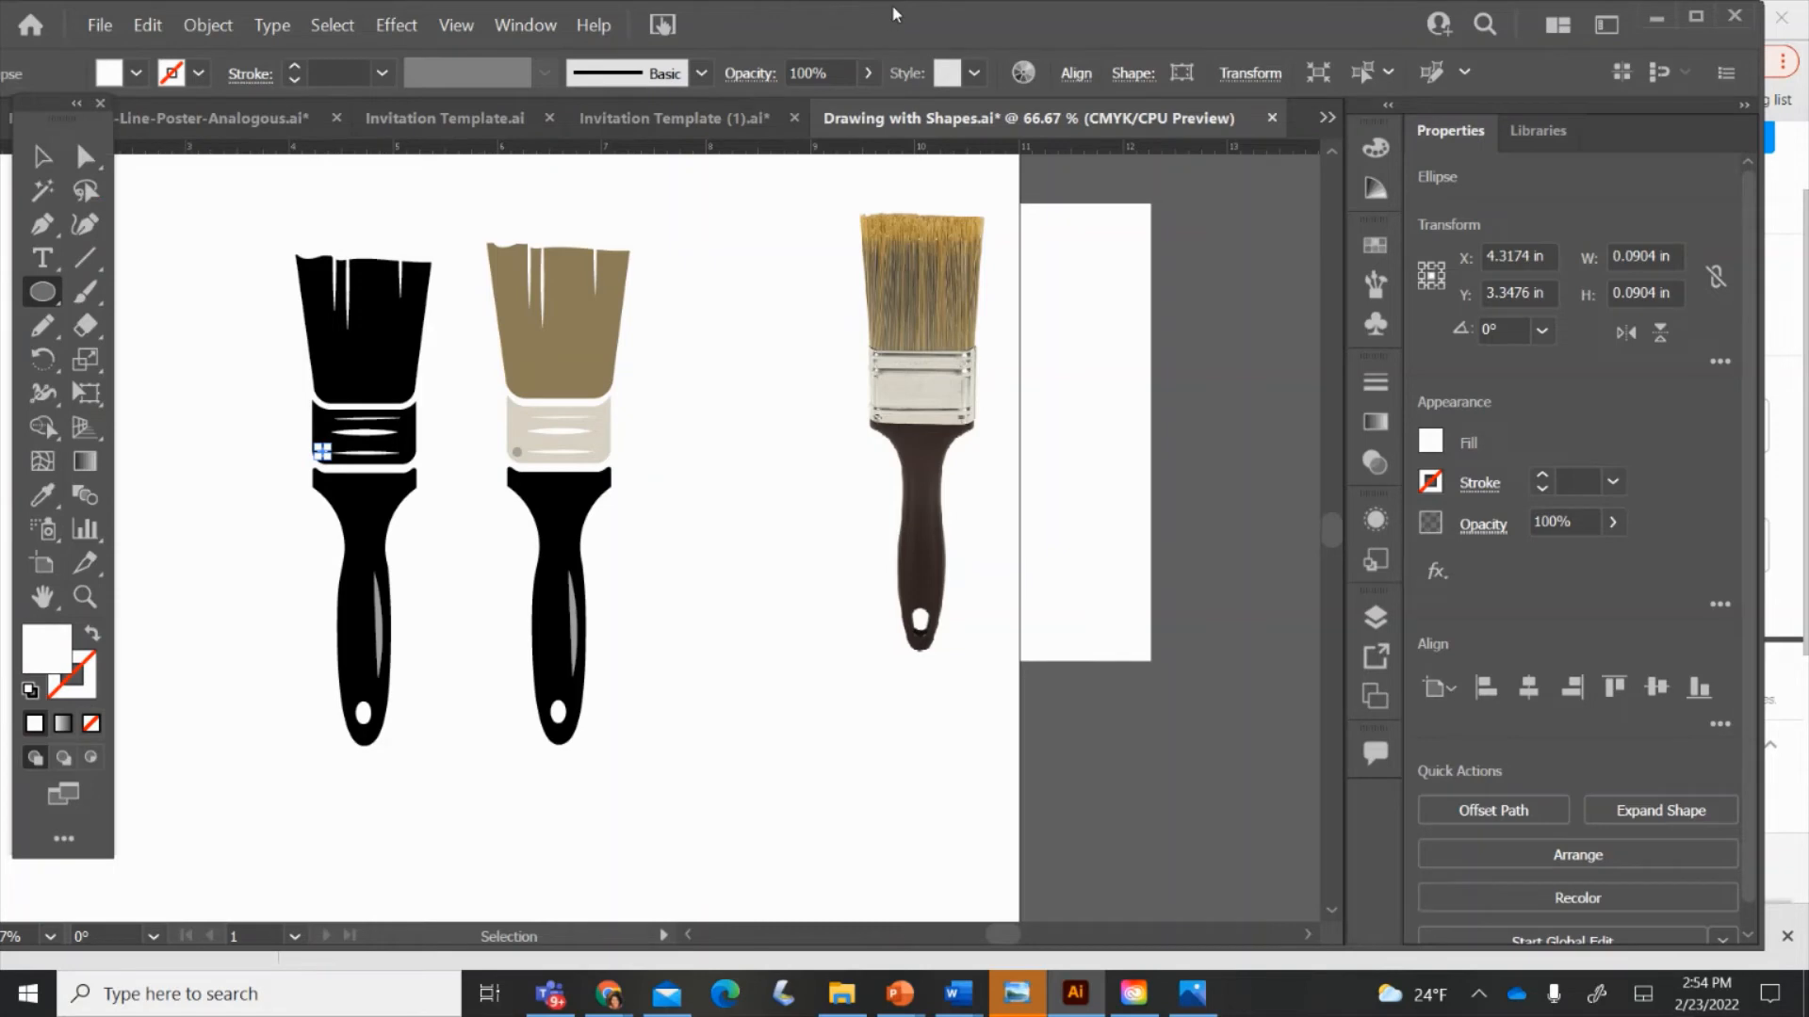
pyautogui.click(41, 158)
pyautogui.click(209, 304)
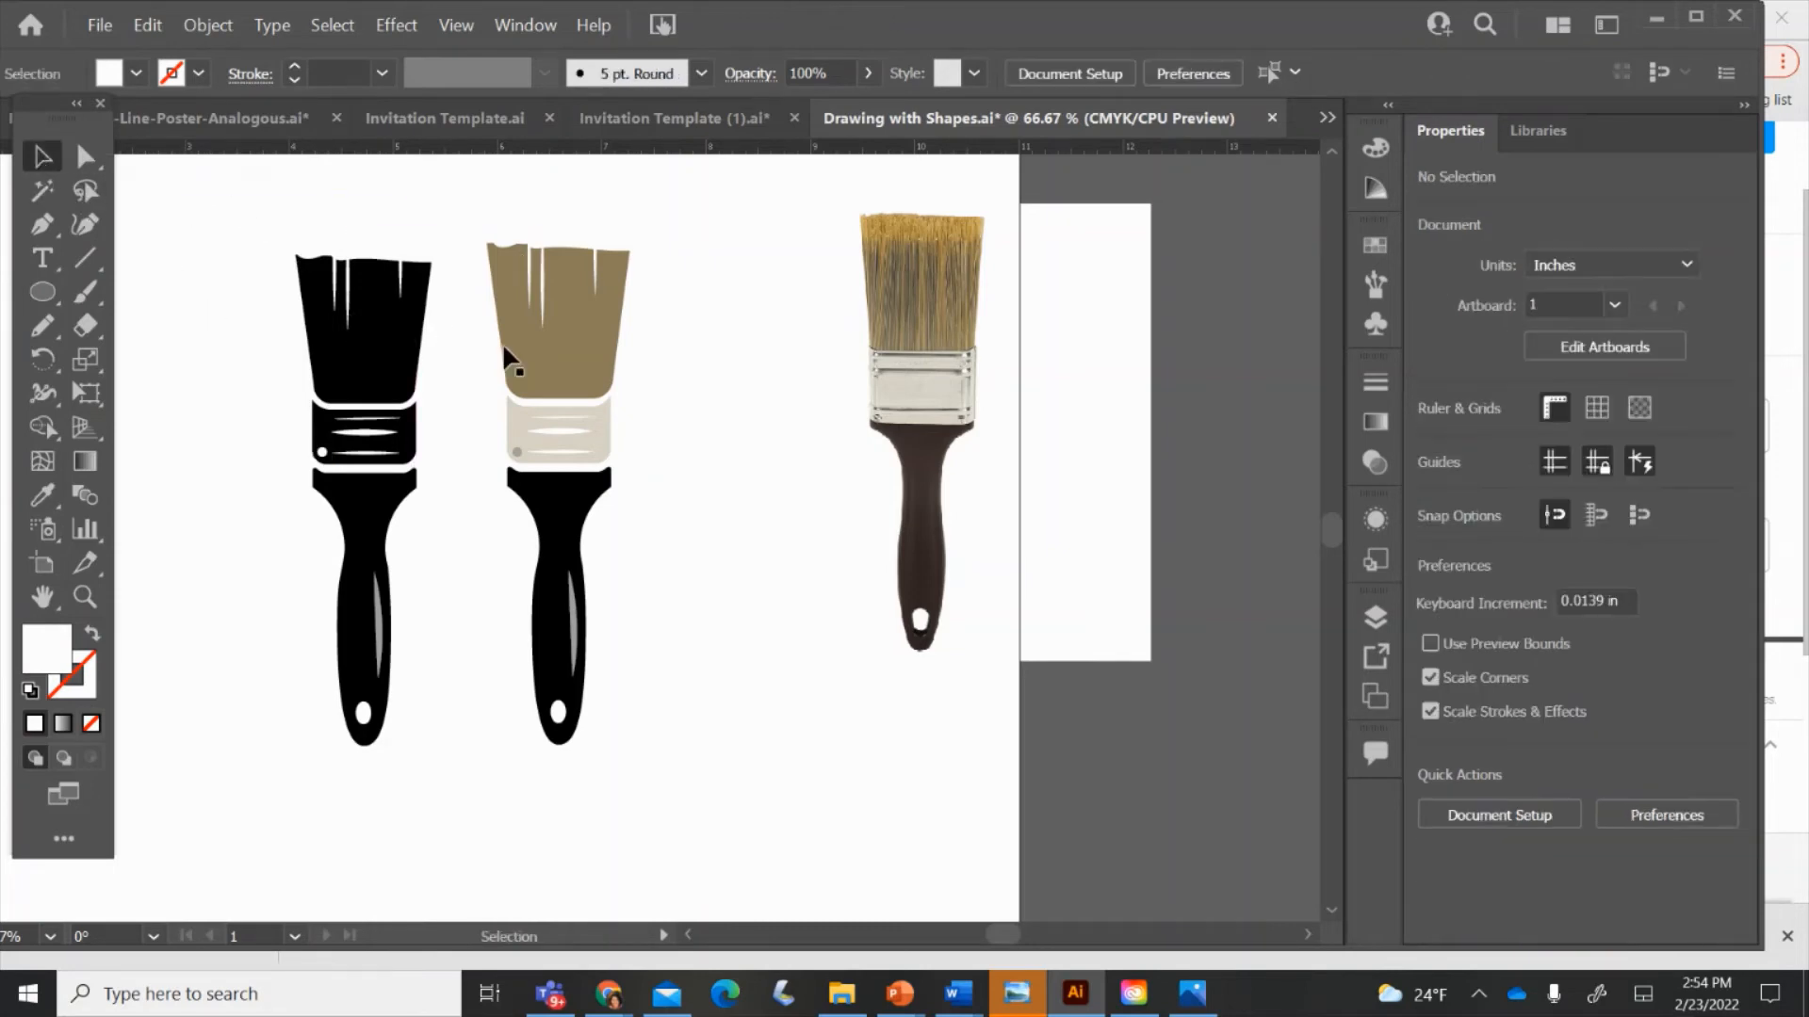
# - Group all the parts of the coloured brush, including its bristle lines and rivet
pyautogui.click(552, 341)
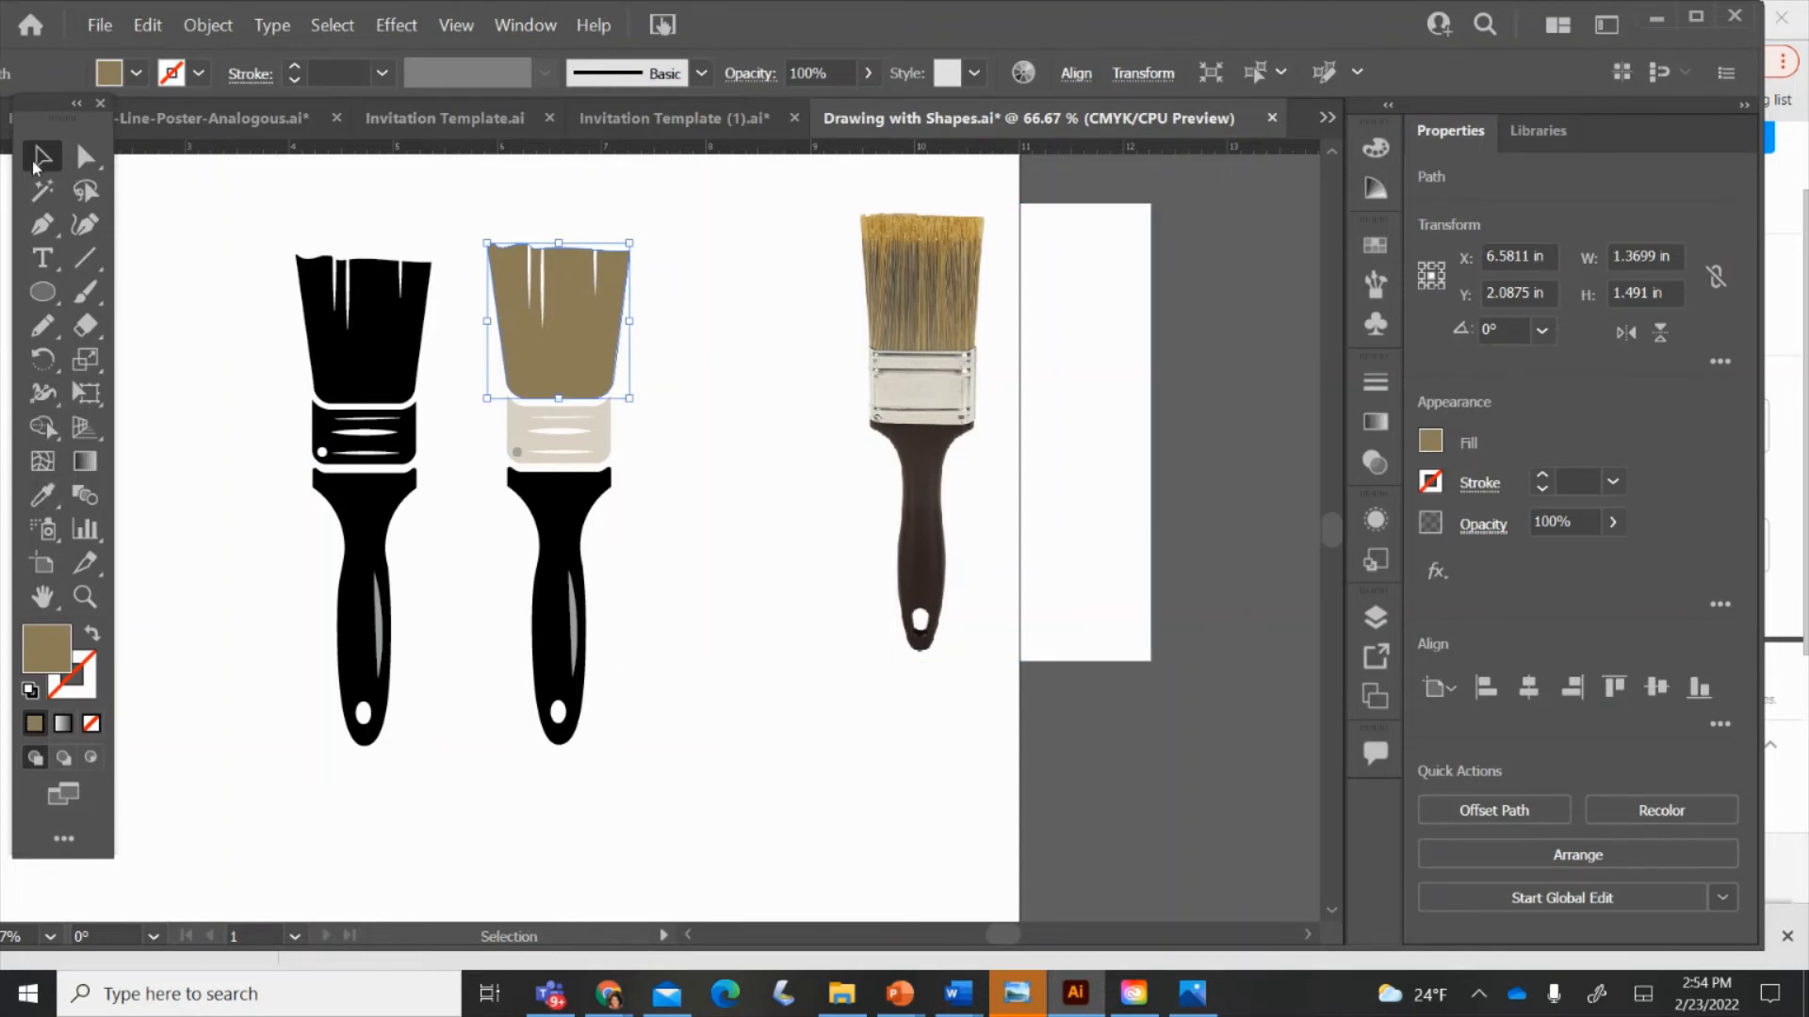
pyautogui.click(432, 206)
pyautogui.moveTo(484, 211); pyautogui.dragTo(646, 727)
pyautogui.rightClick(573, 367)
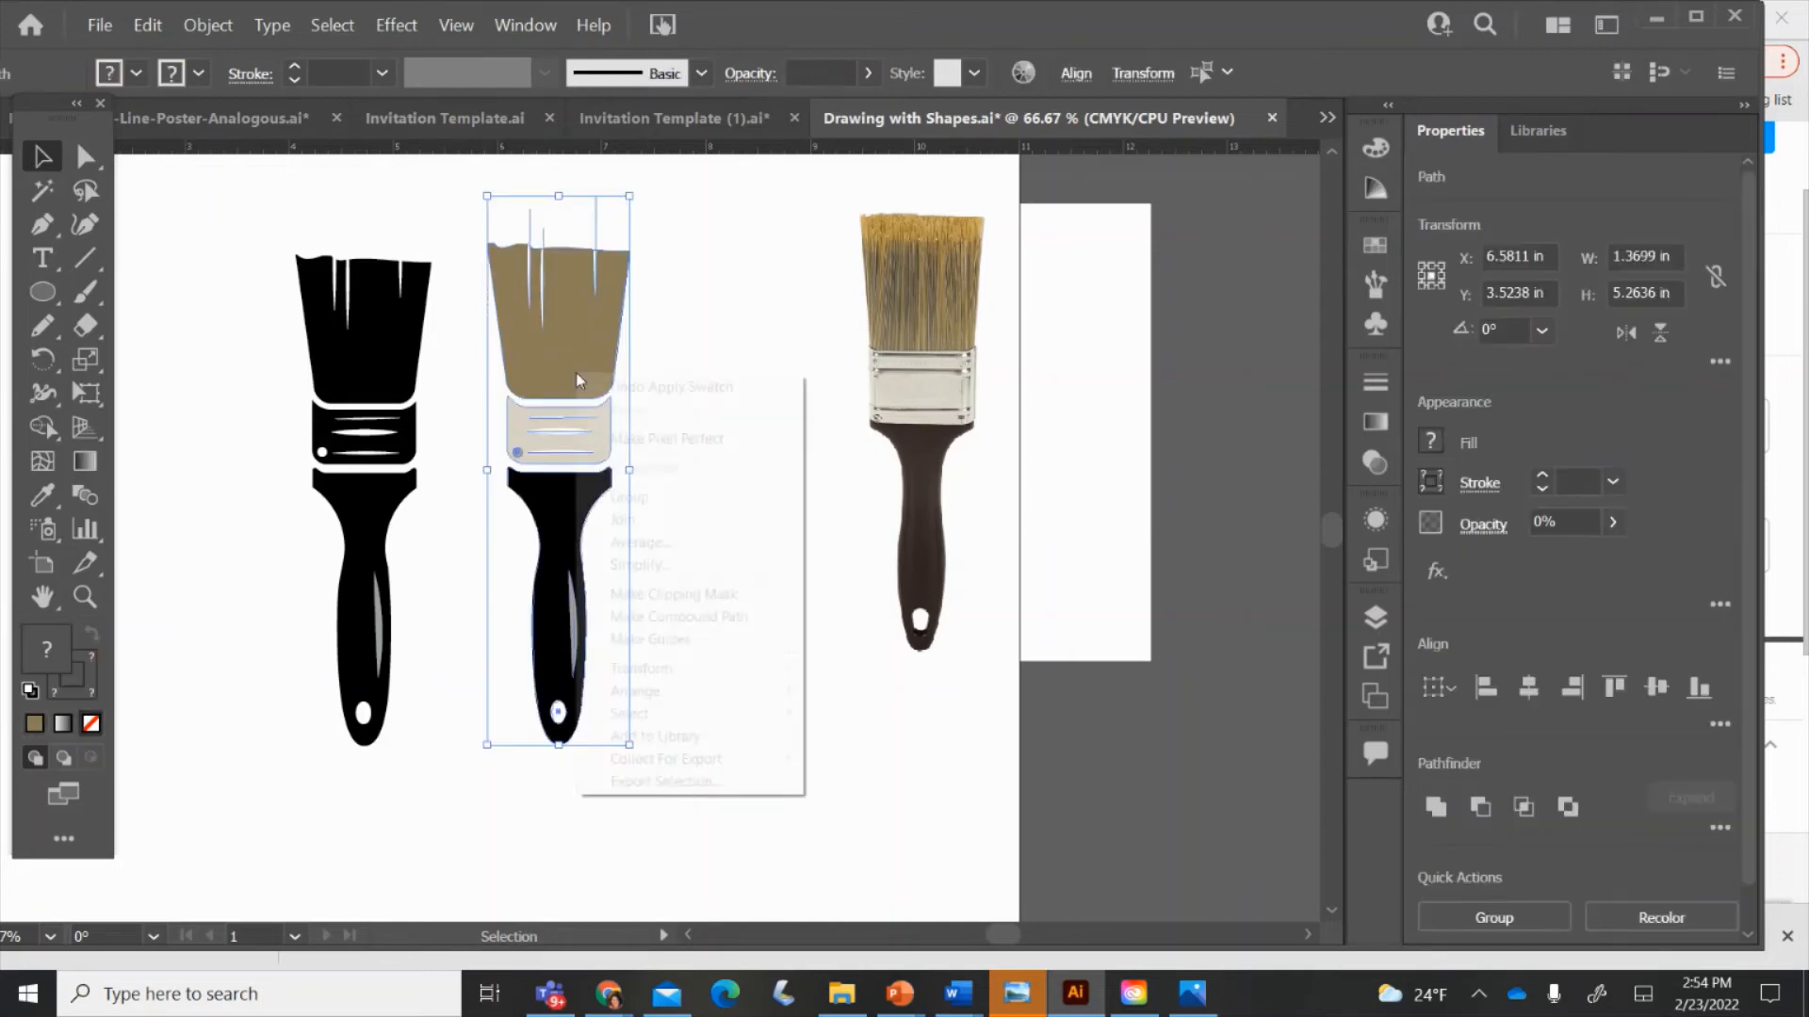
pyautogui.click(617, 492)
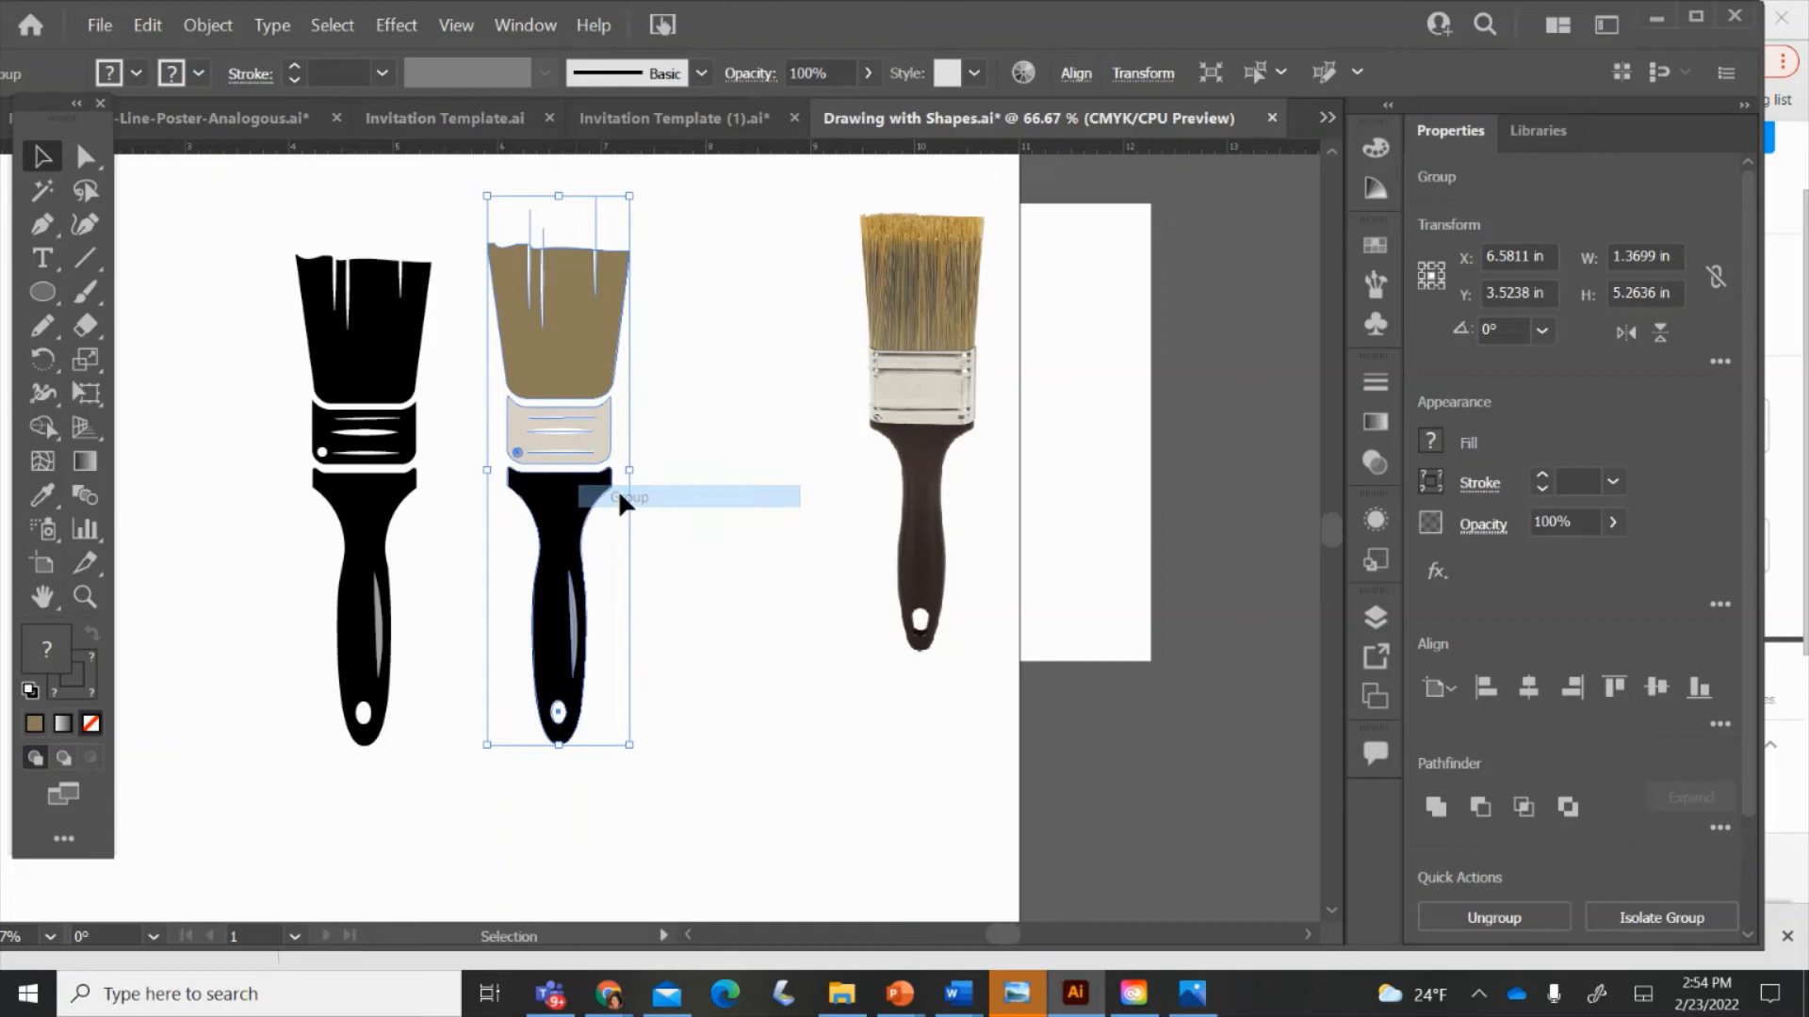
# - Group all the parts of the black brush, including its white rivet
pyautogui.click(300, 238)
pyautogui.moveTo(300, 236)
pyautogui.mouseDown()
pyautogui.moveTo(437, 620)
pyautogui.moveTo(438, 744)
pyautogui.mouseUp()
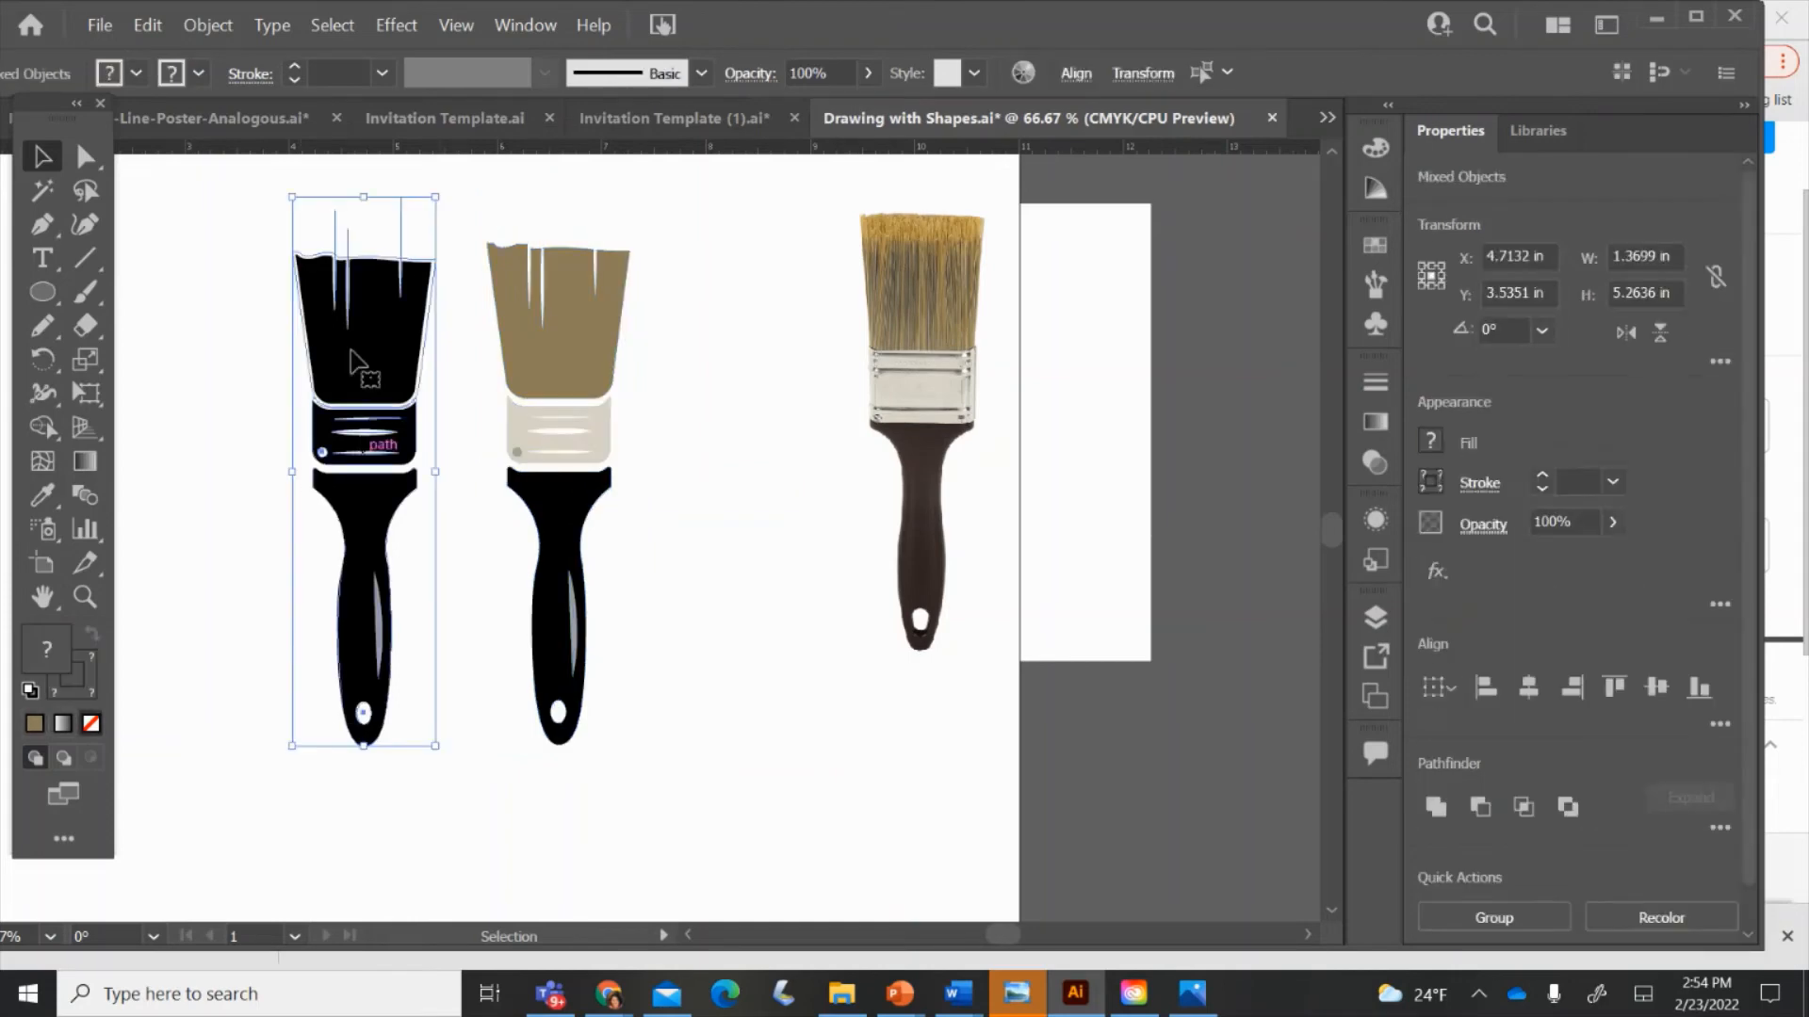
pyautogui.rightClick(344, 346)
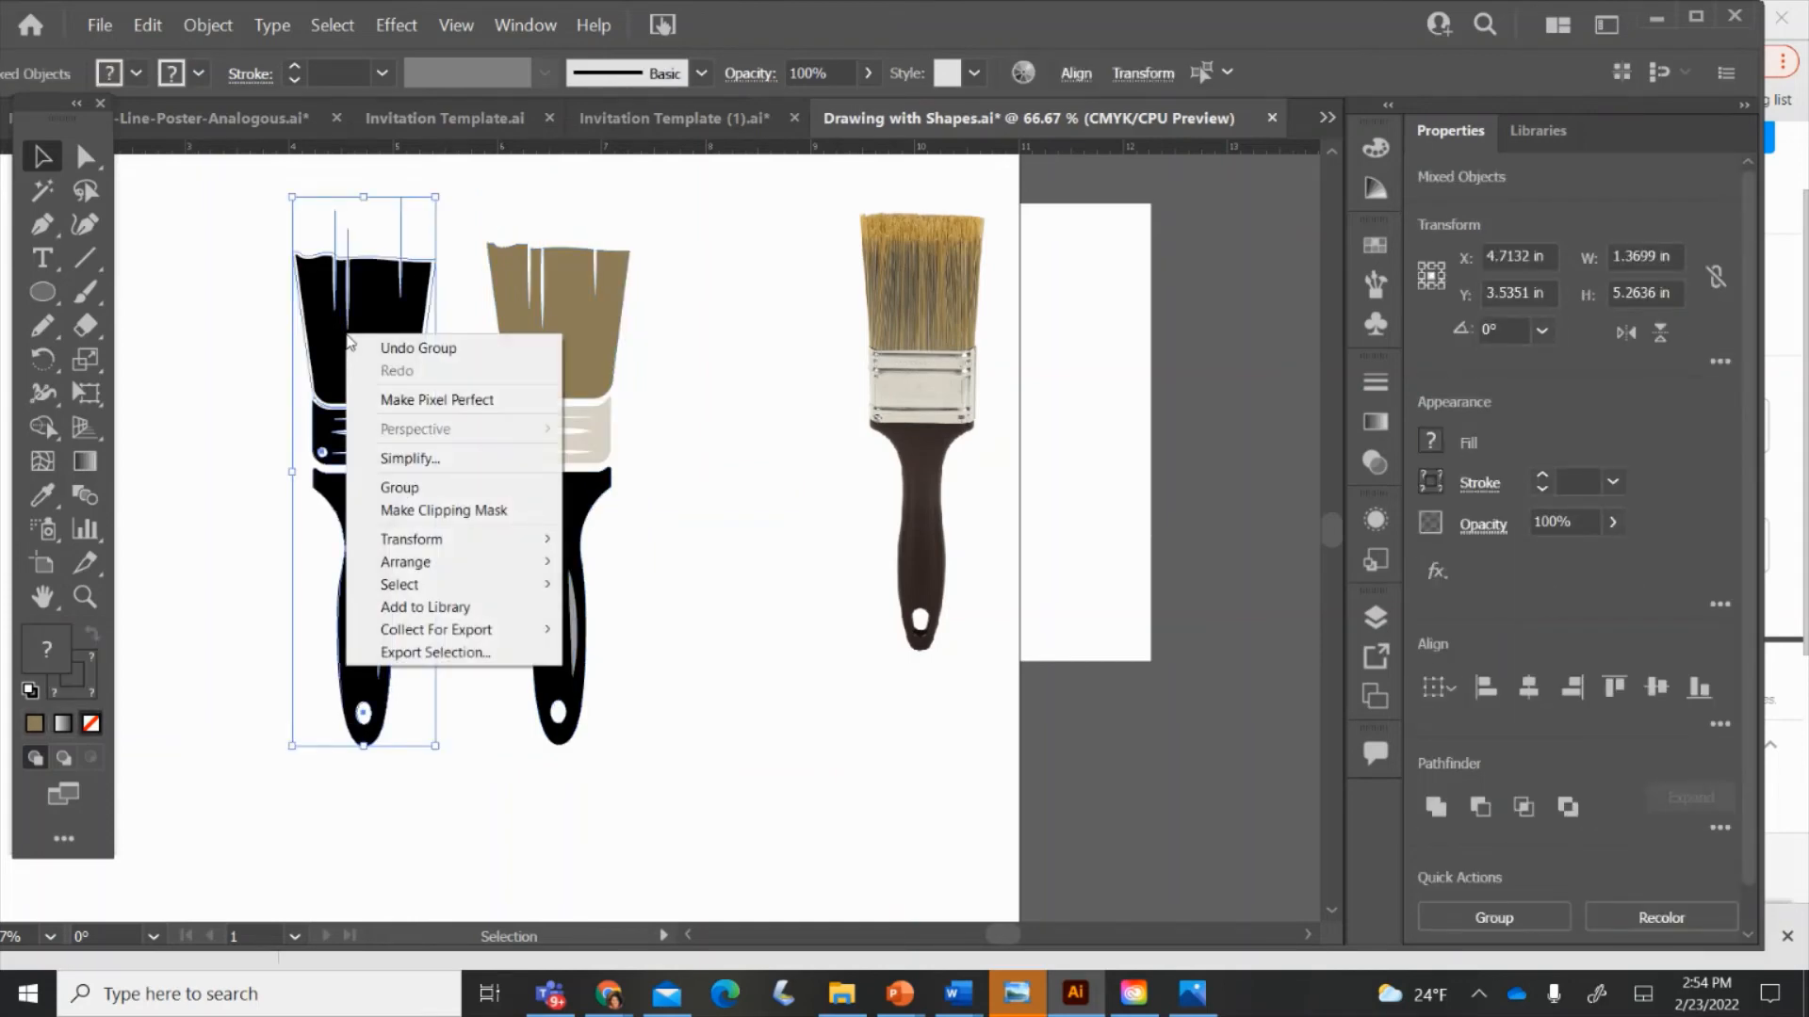
pyautogui.click(387, 488)
pyautogui.click(228, 410)
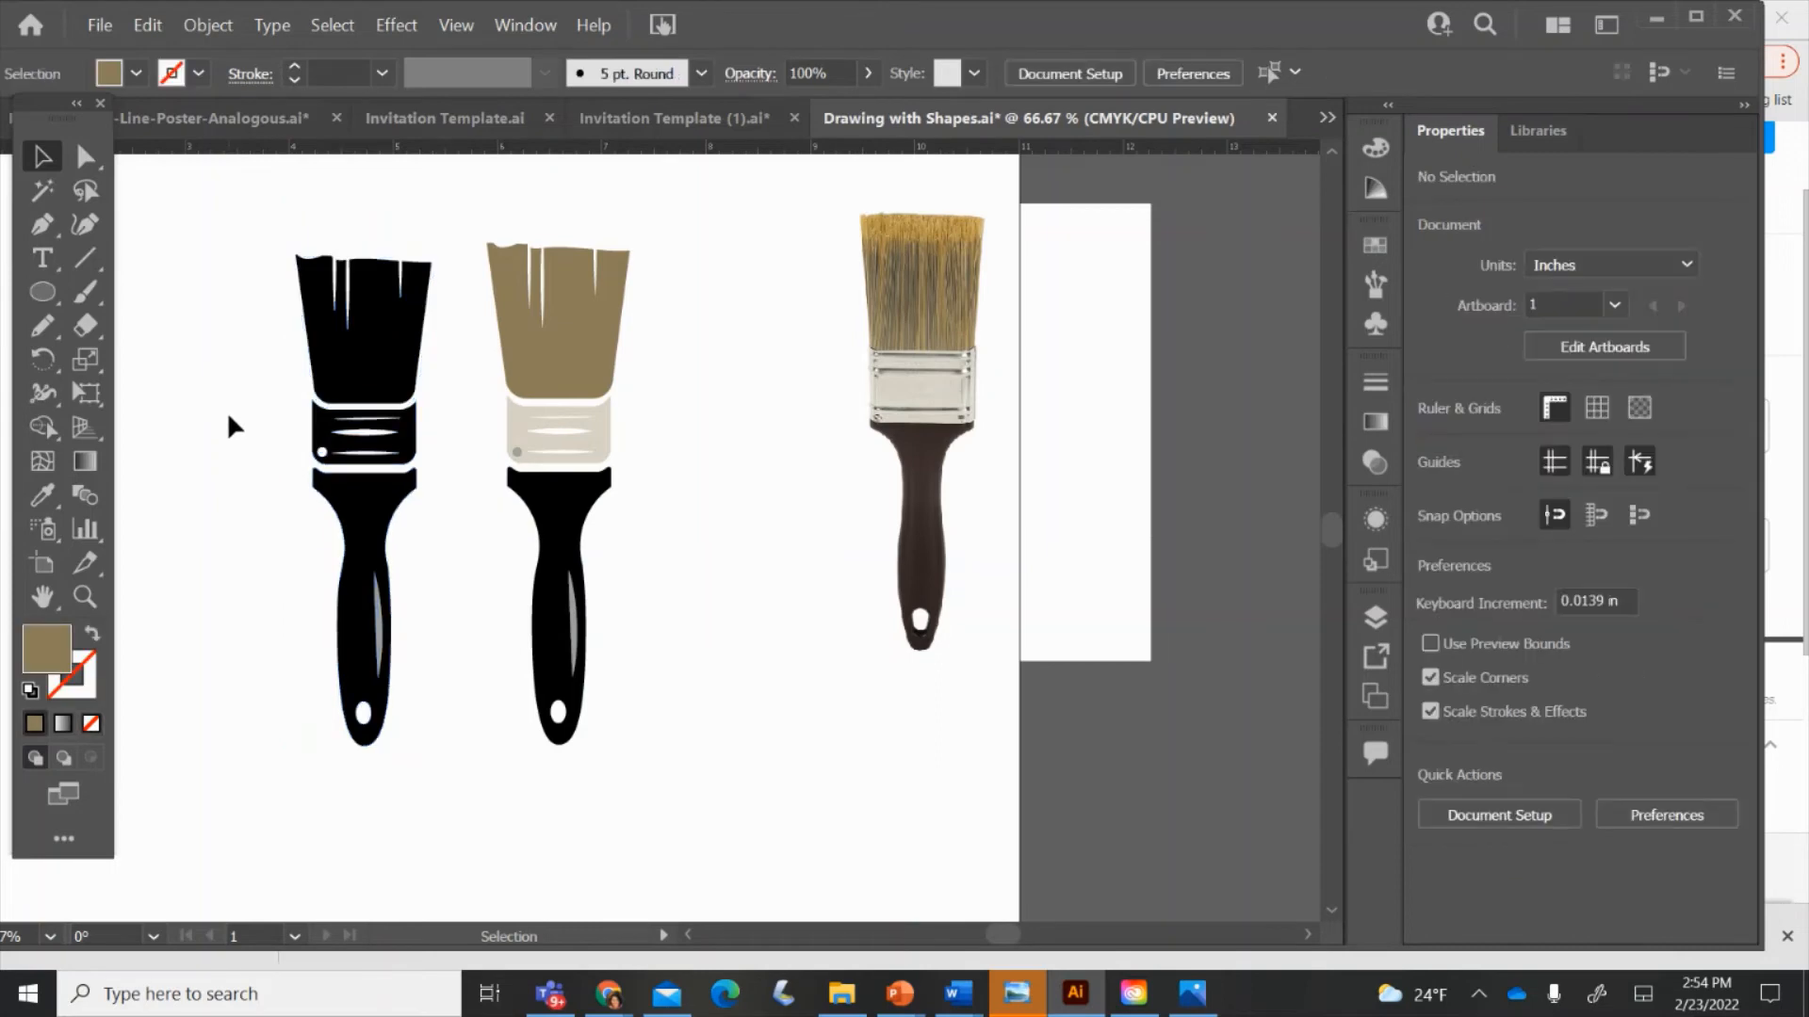
# - Move the black brush to about X 4.53 in, Y 3.39 in and the coloured brush to about X 6.05 in, Y 3.49 in
pyautogui.click(340, 374)
pyautogui.moveTo(340, 374); pyautogui.dragTo(317, 366)
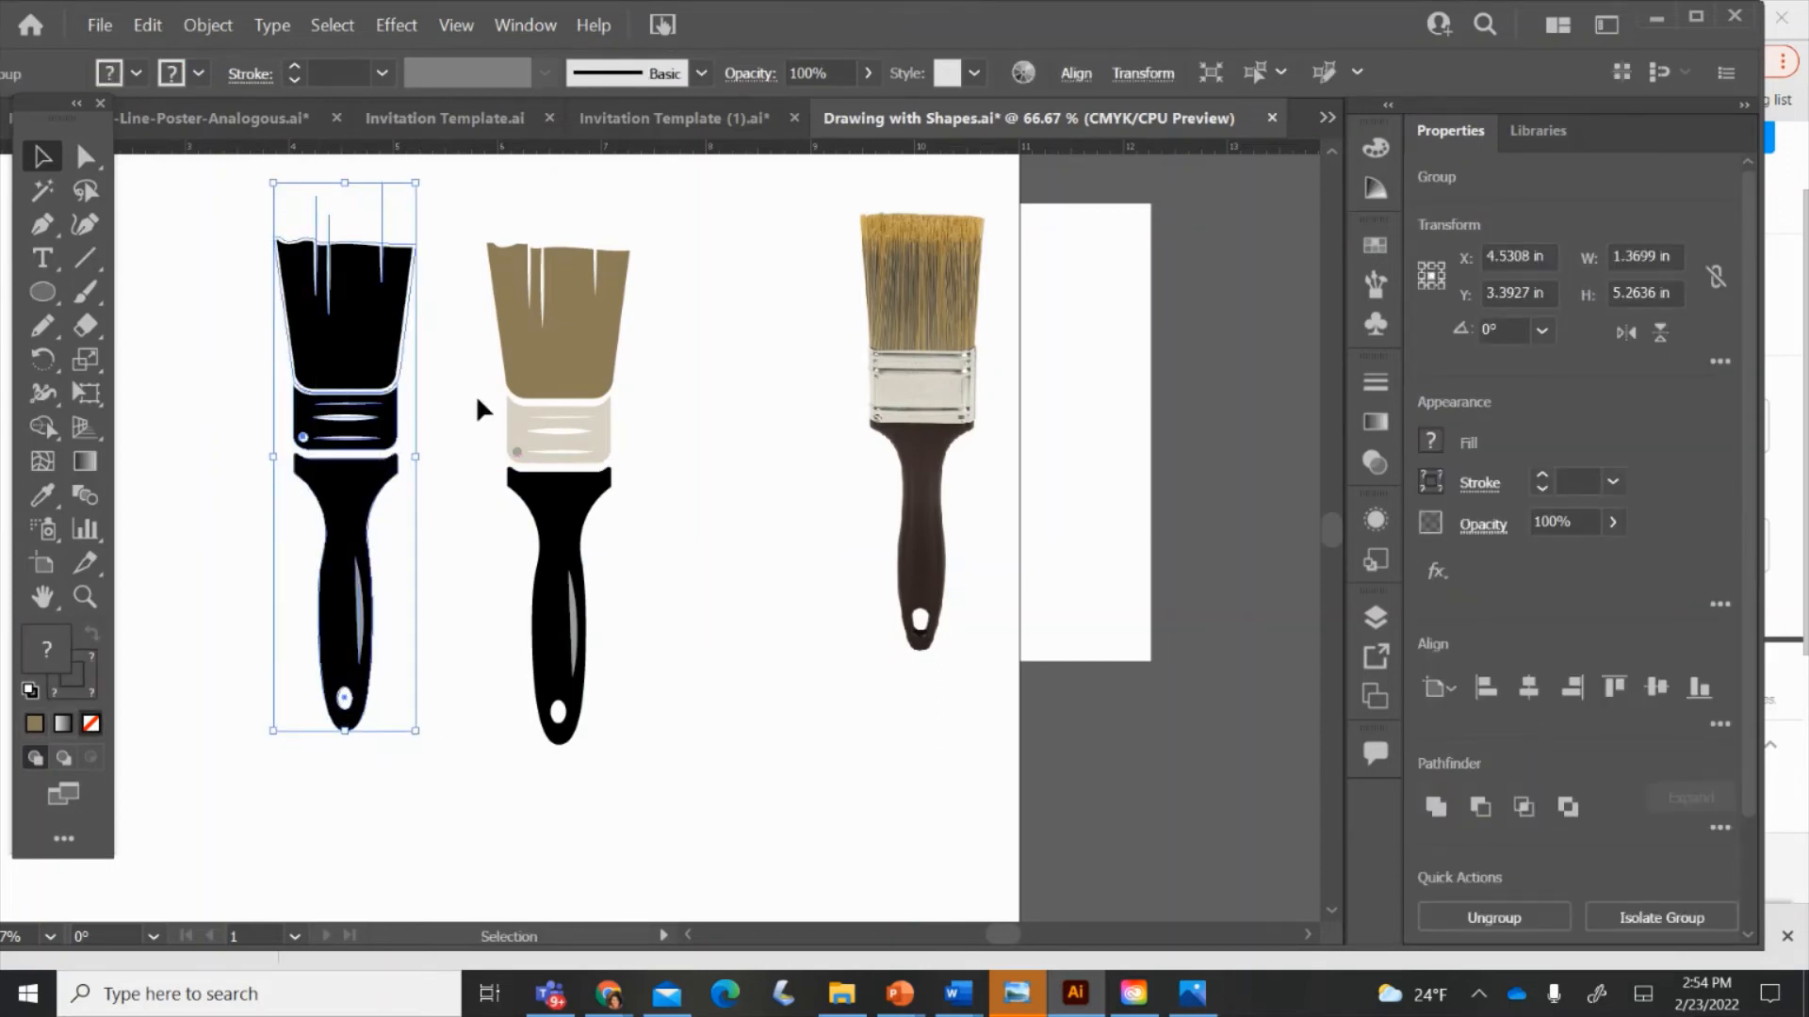
pyautogui.click(580, 359)
pyautogui.moveTo(580, 359); pyautogui.dragTo(525, 360)
pyautogui.click(648, 383)
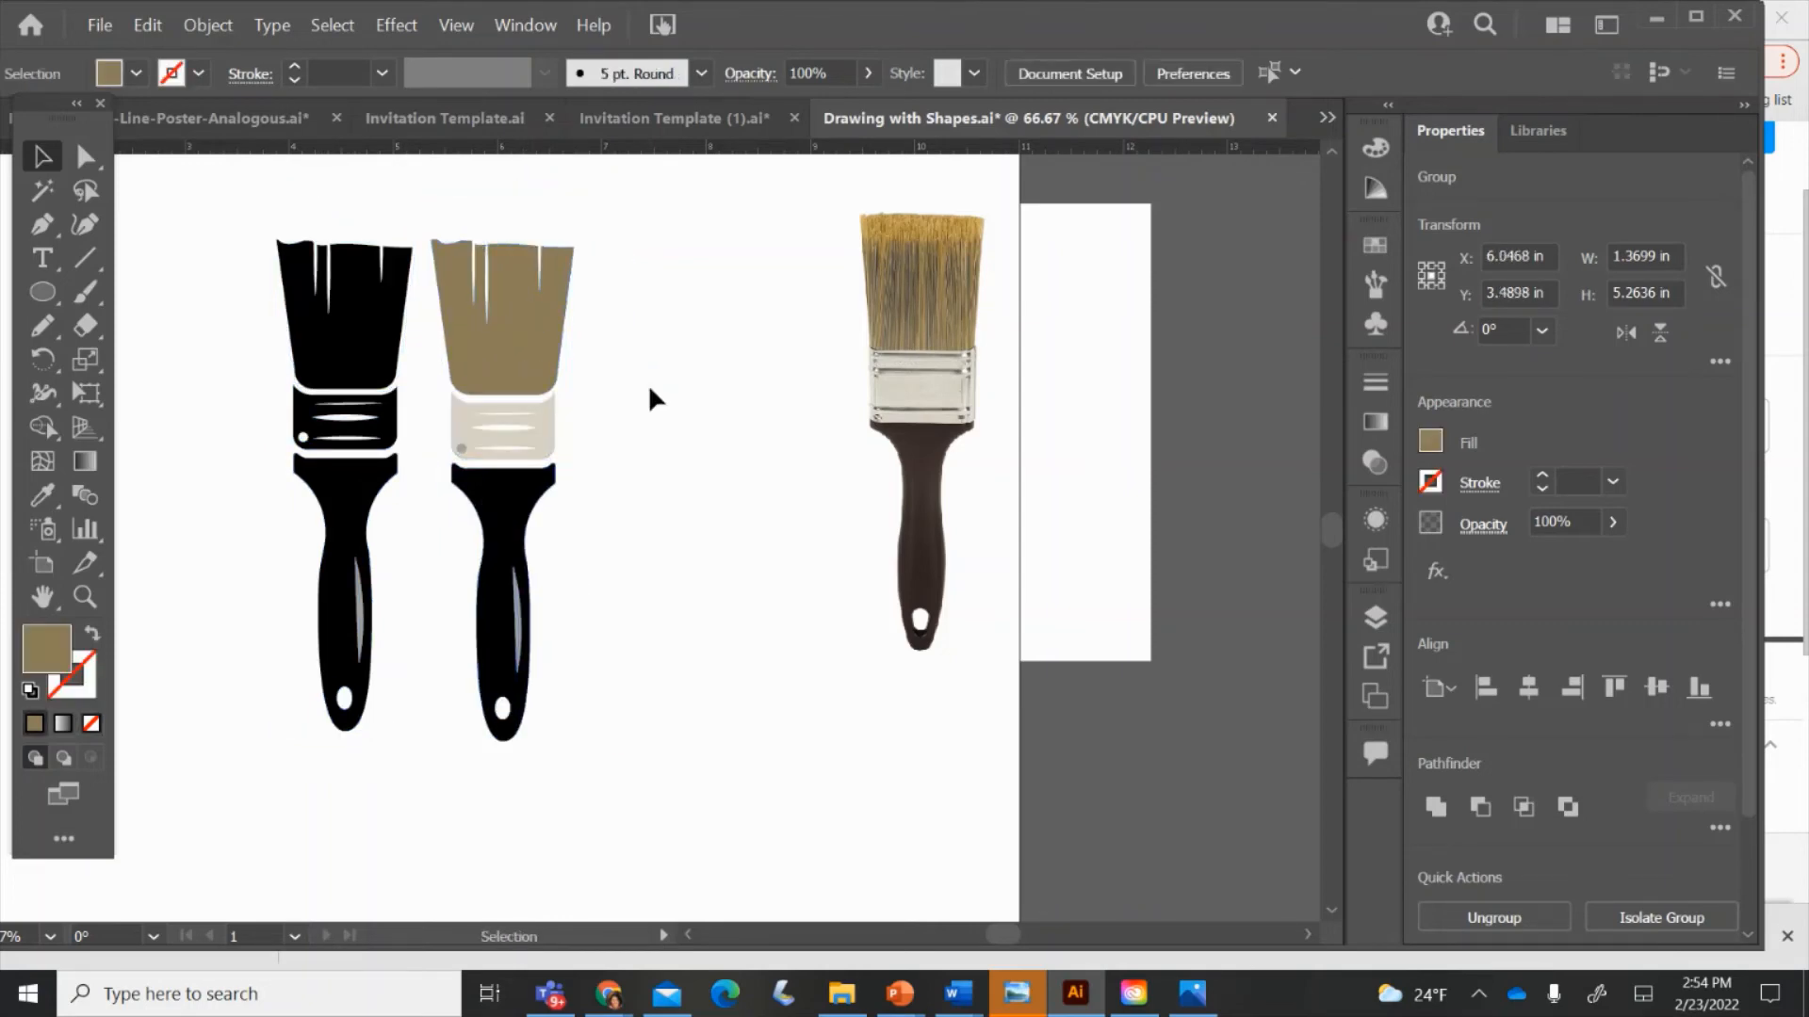
# - Paste a copy of the black brush and place it beside the coloured brush at about X 7.55 in, Y 3.46 in
pyautogui.click(371, 261)
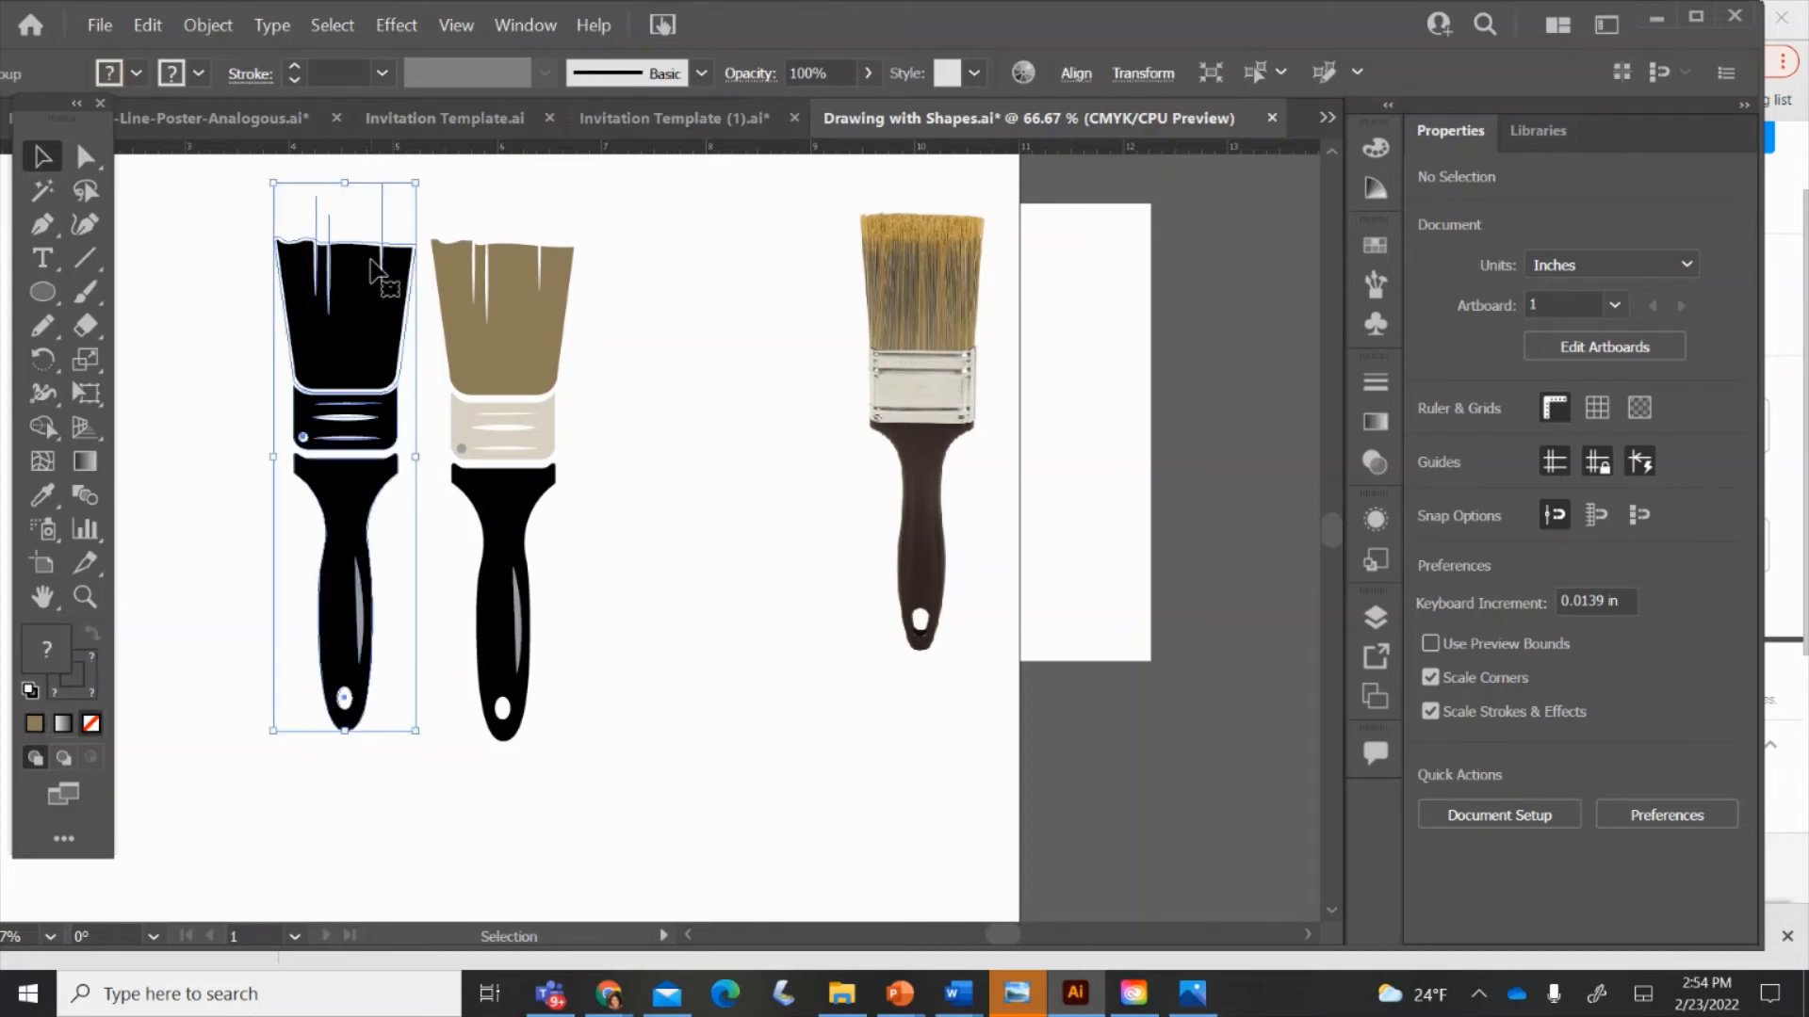
pyautogui.press('c')
pyautogui.hotkey('ctrl', 'c')
pyautogui.hotkey('ctrl', 'v')
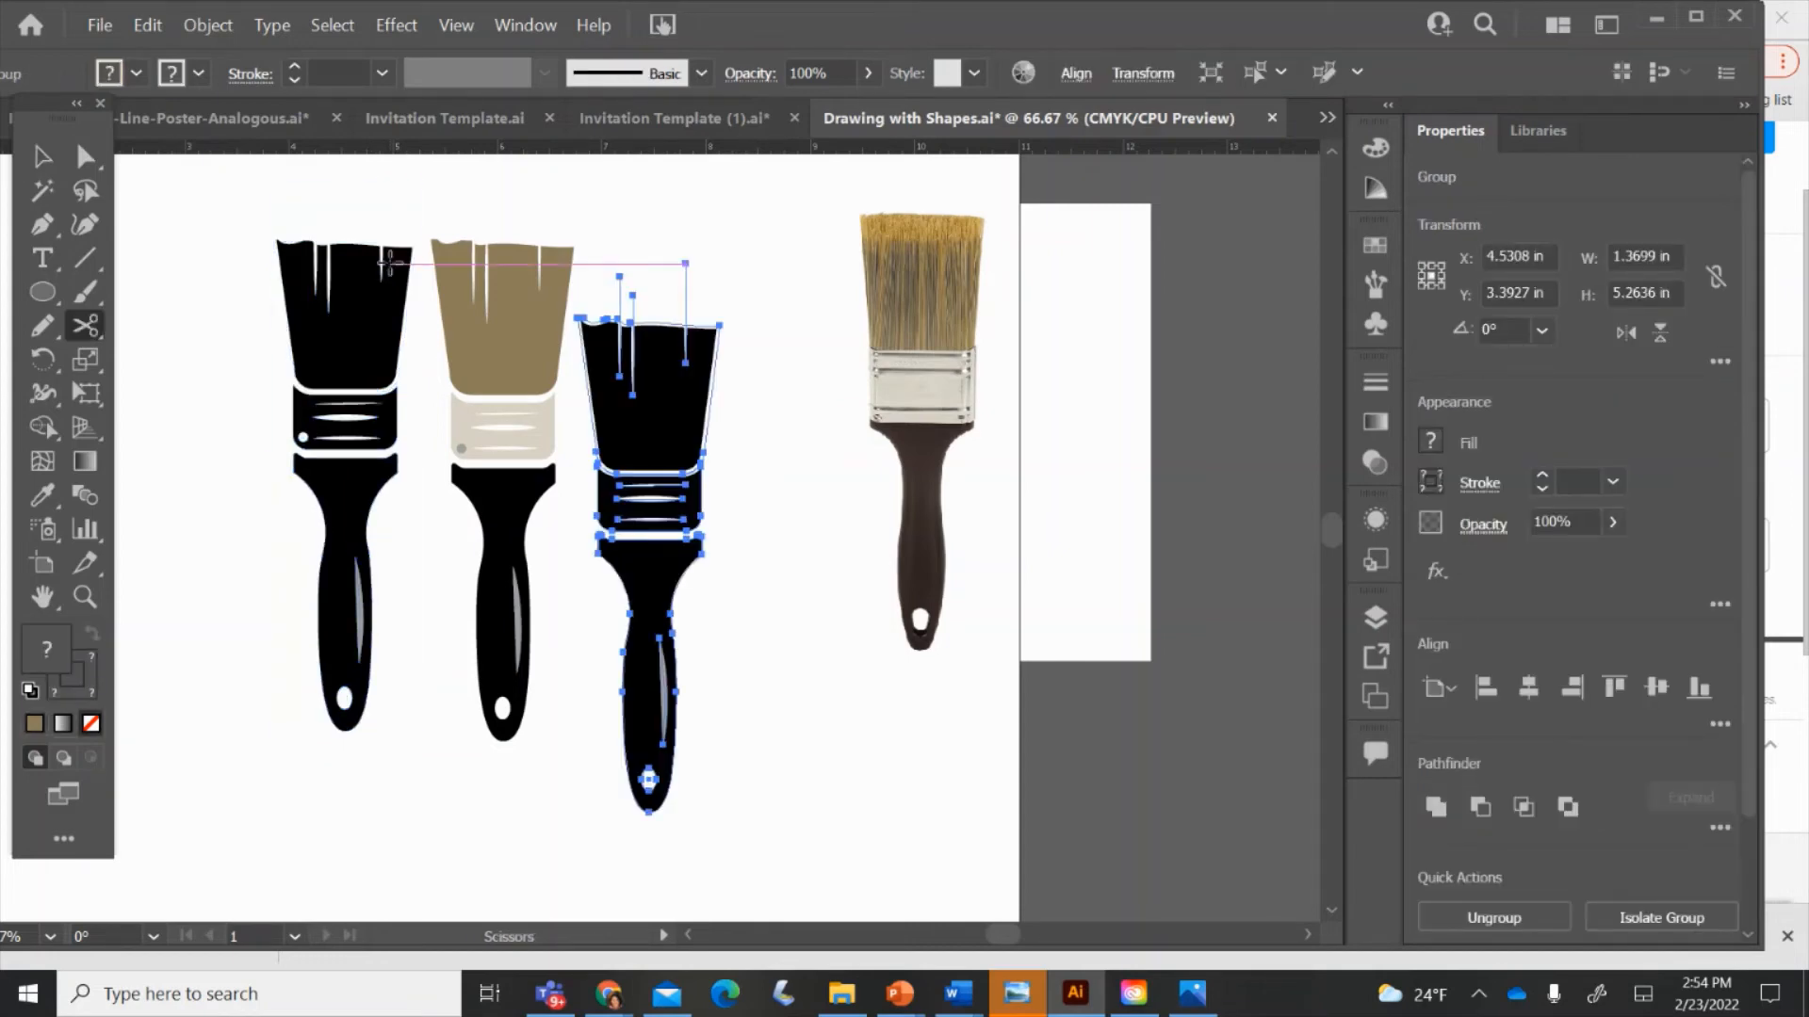
pyautogui.click(681, 415)
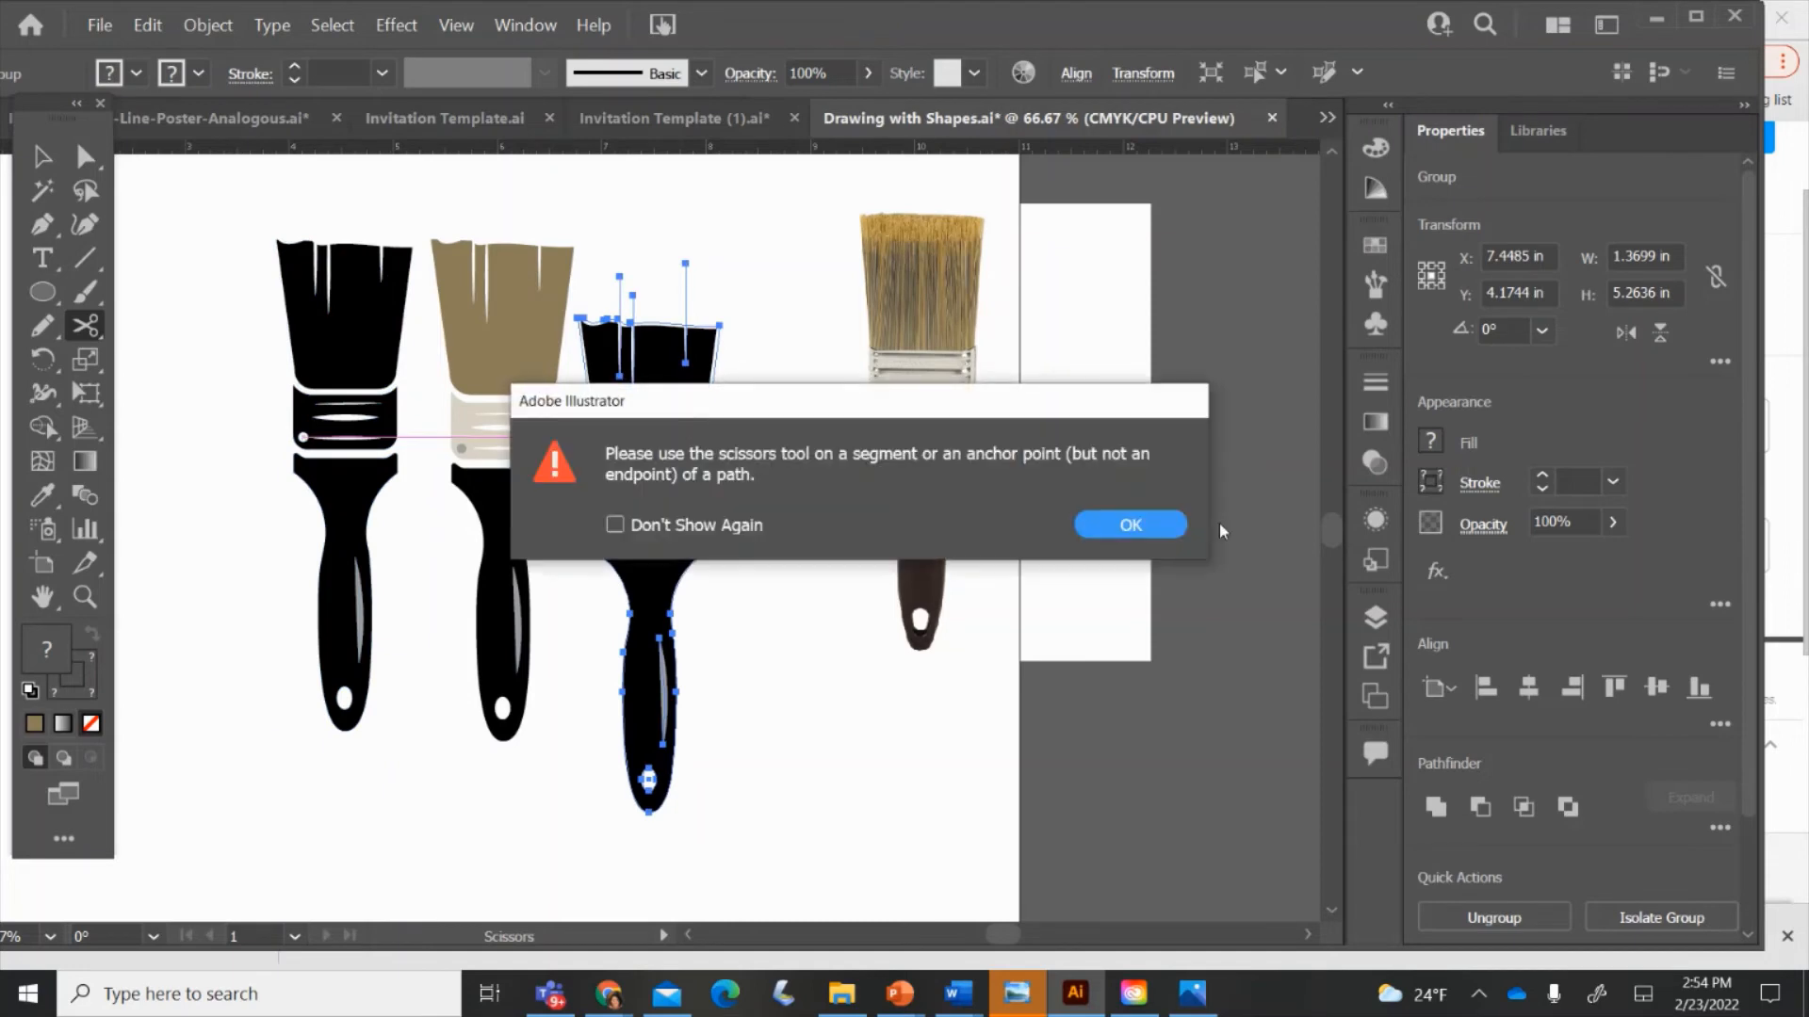
pyautogui.click(1142, 525)
pyautogui.click(42, 156)
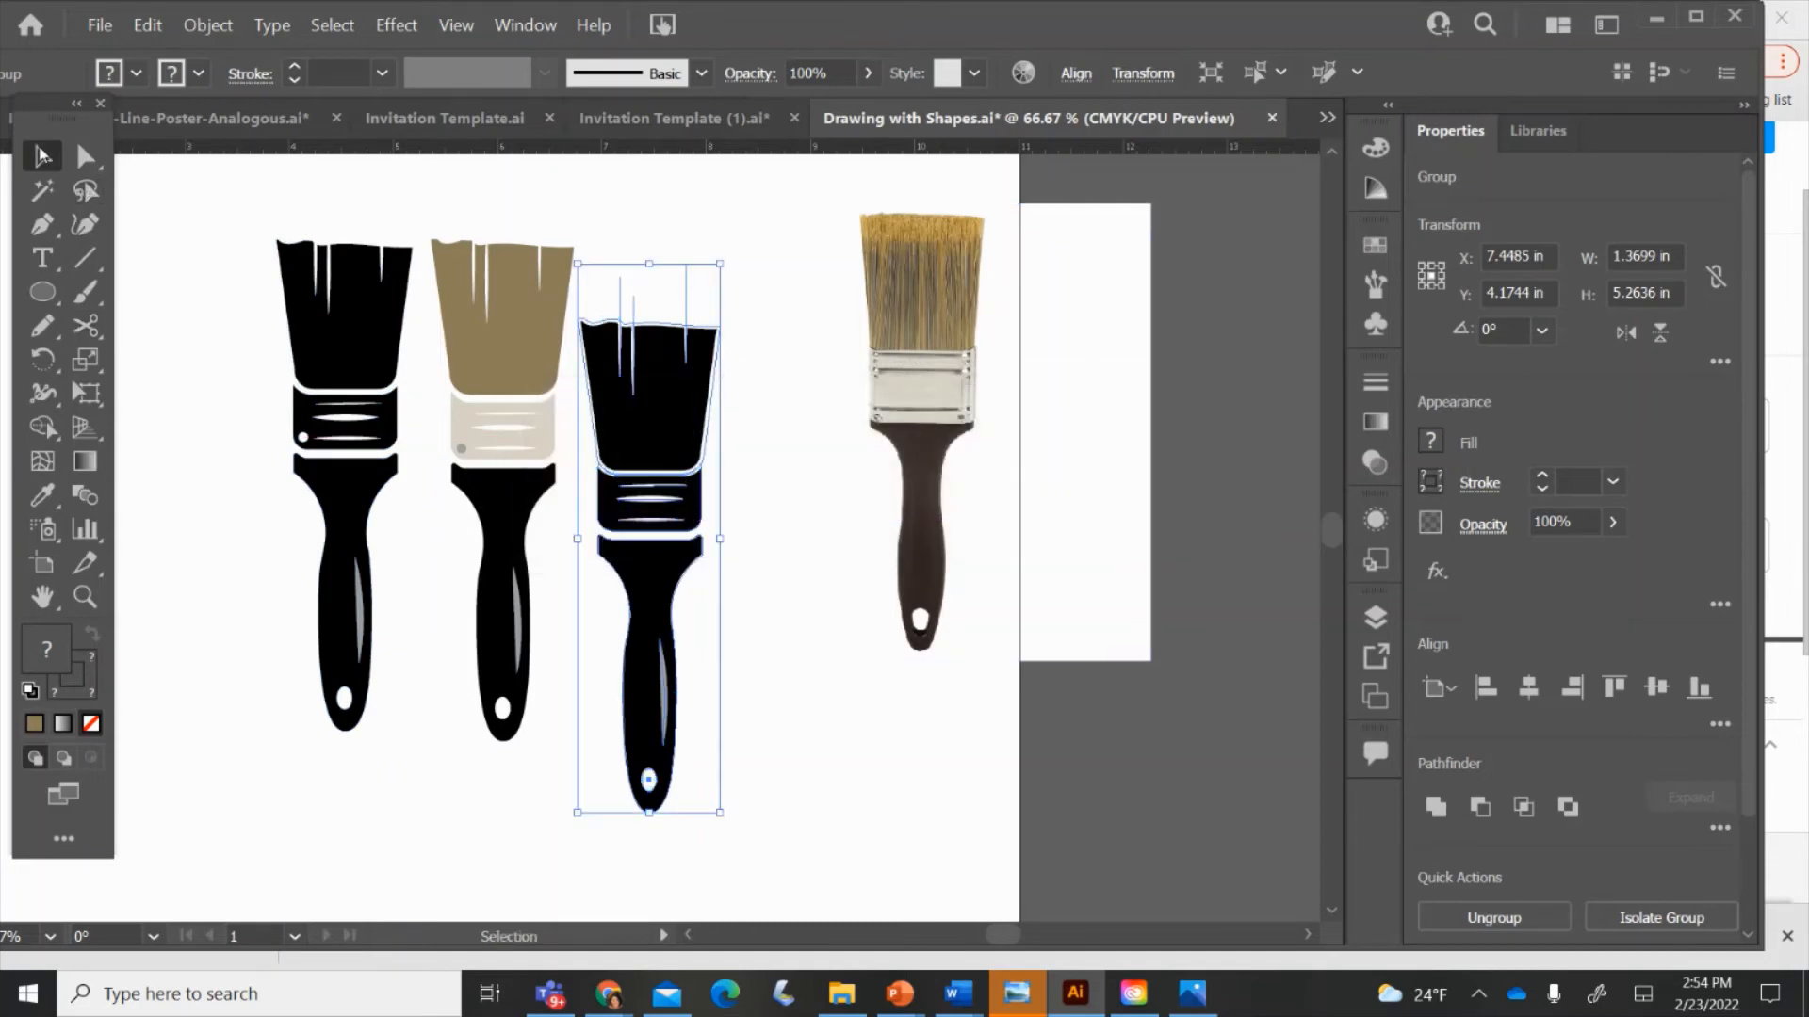
pyautogui.moveTo(649, 451); pyautogui.dragTo(661, 376)
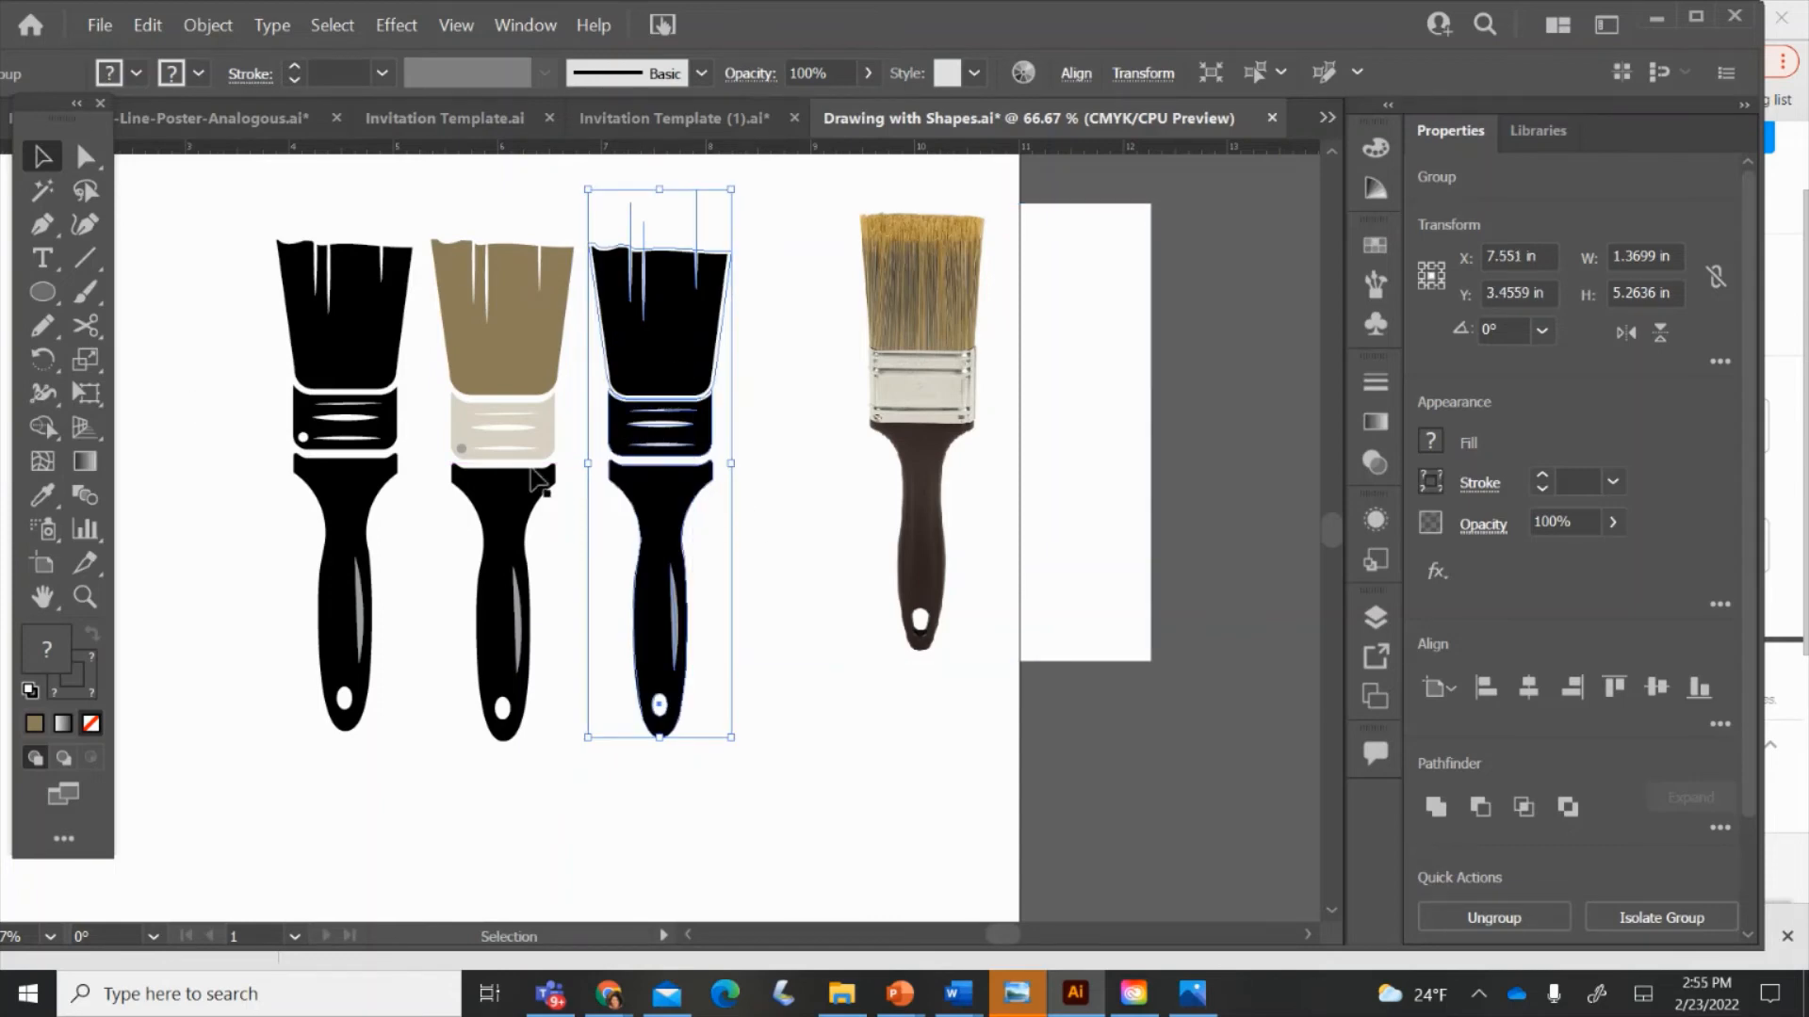
# - Delete the pasted black brush that has no rivet, keeping the original black brush
pyautogui.click(303, 436)
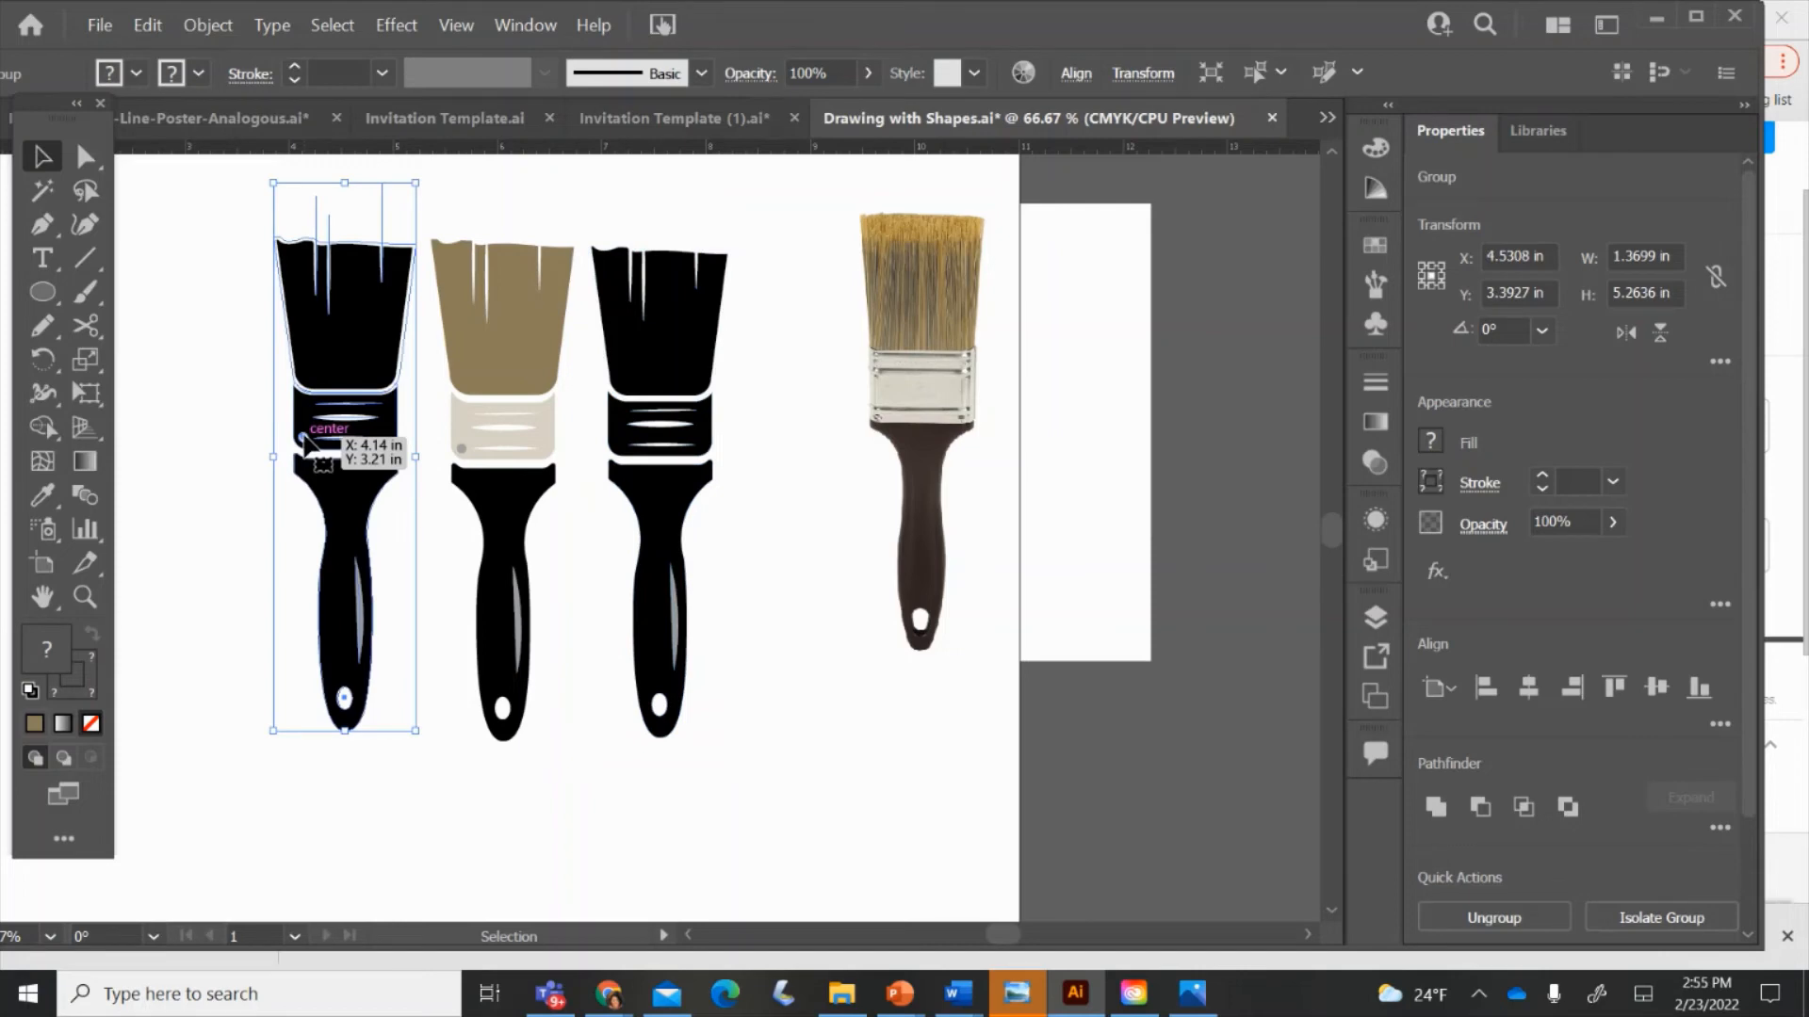
pyautogui.press('Delete')
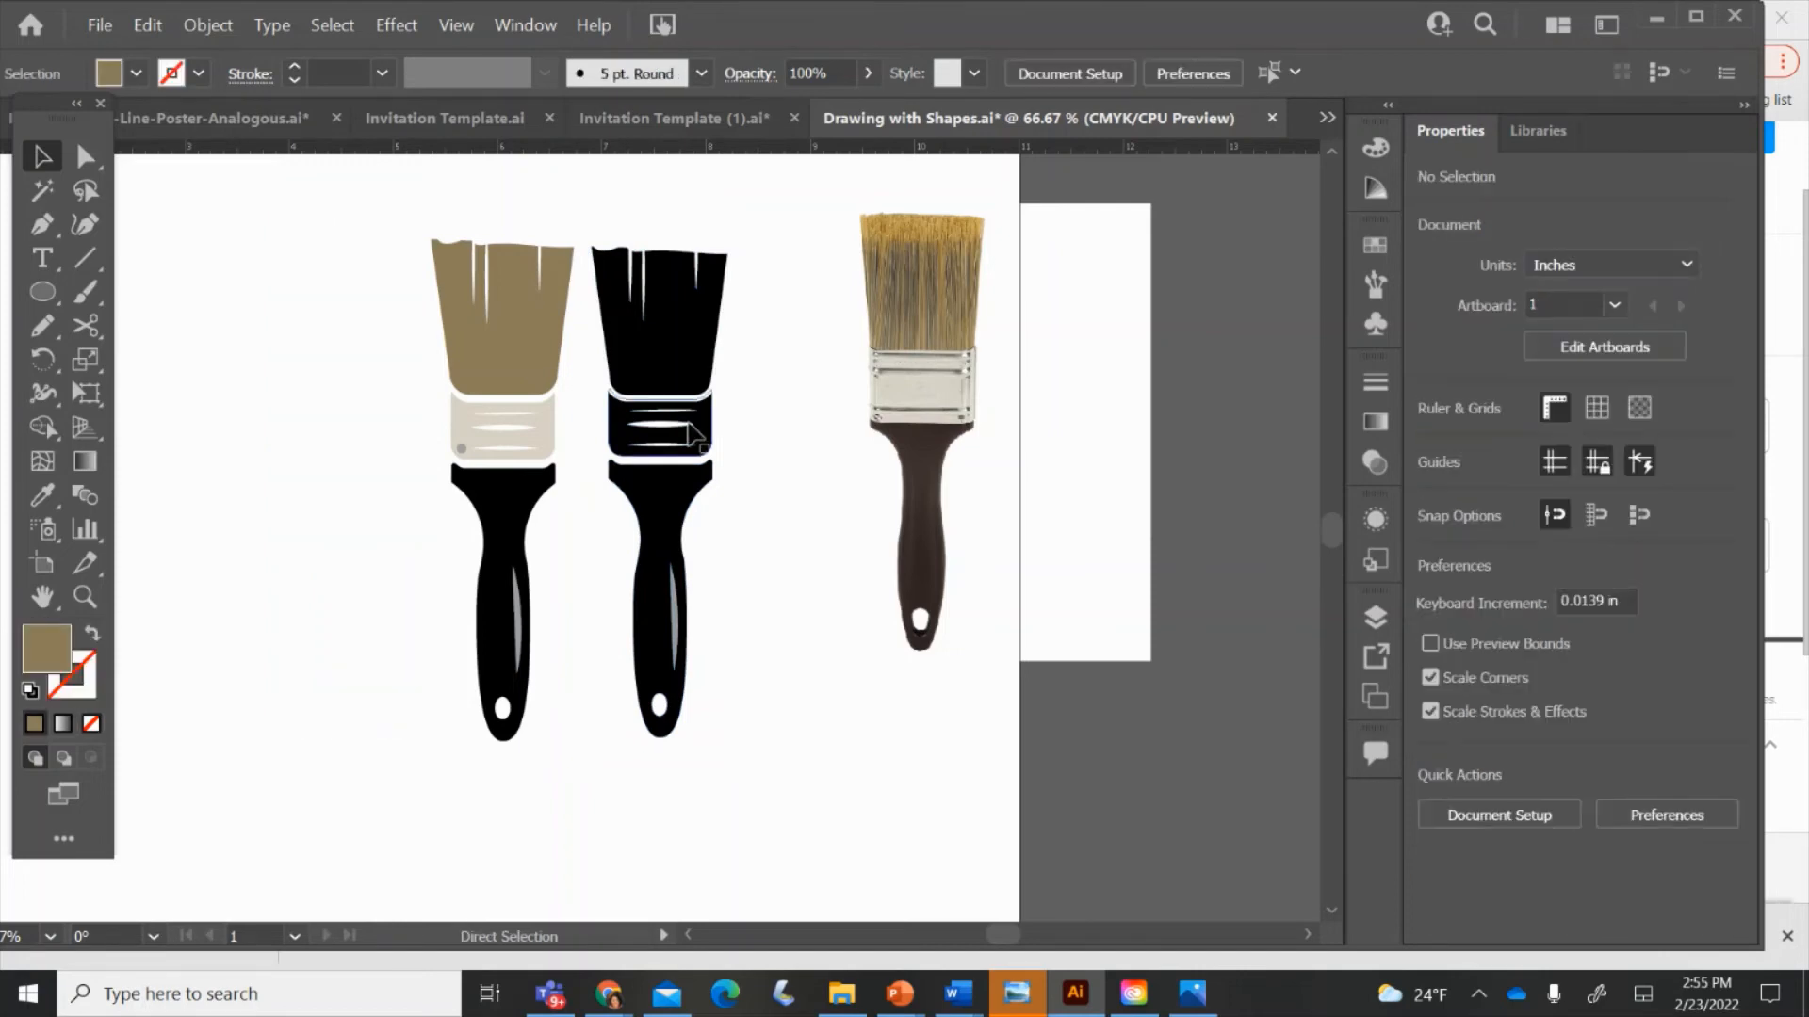
pyautogui.hotkey('ctrl', 'z')
pyautogui.click(691, 429)
pyautogui.press('Delete')
pyautogui.press('\\')
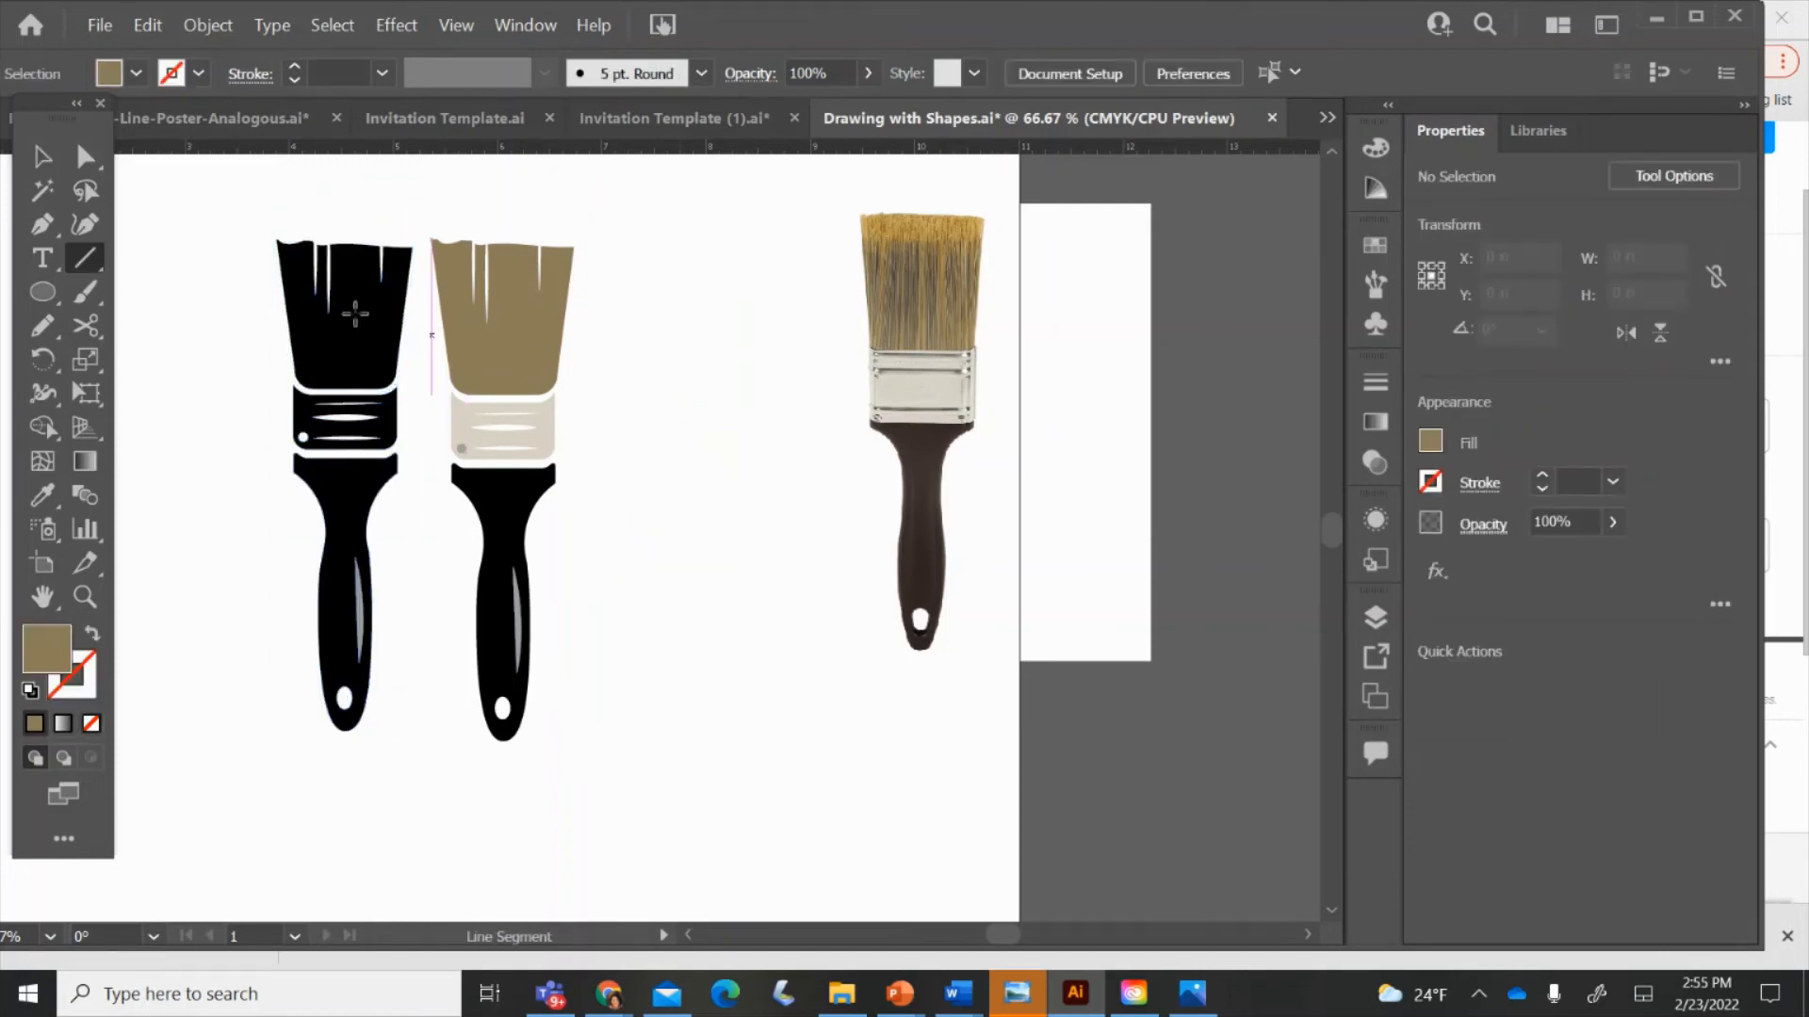
pyautogui.click(42, 156)
# - Duplicate the black brush with its rivet and place the copy beside the coloured brush at about X 7.55 in, Y 3.46 in
pyautogui.click(371, 407)
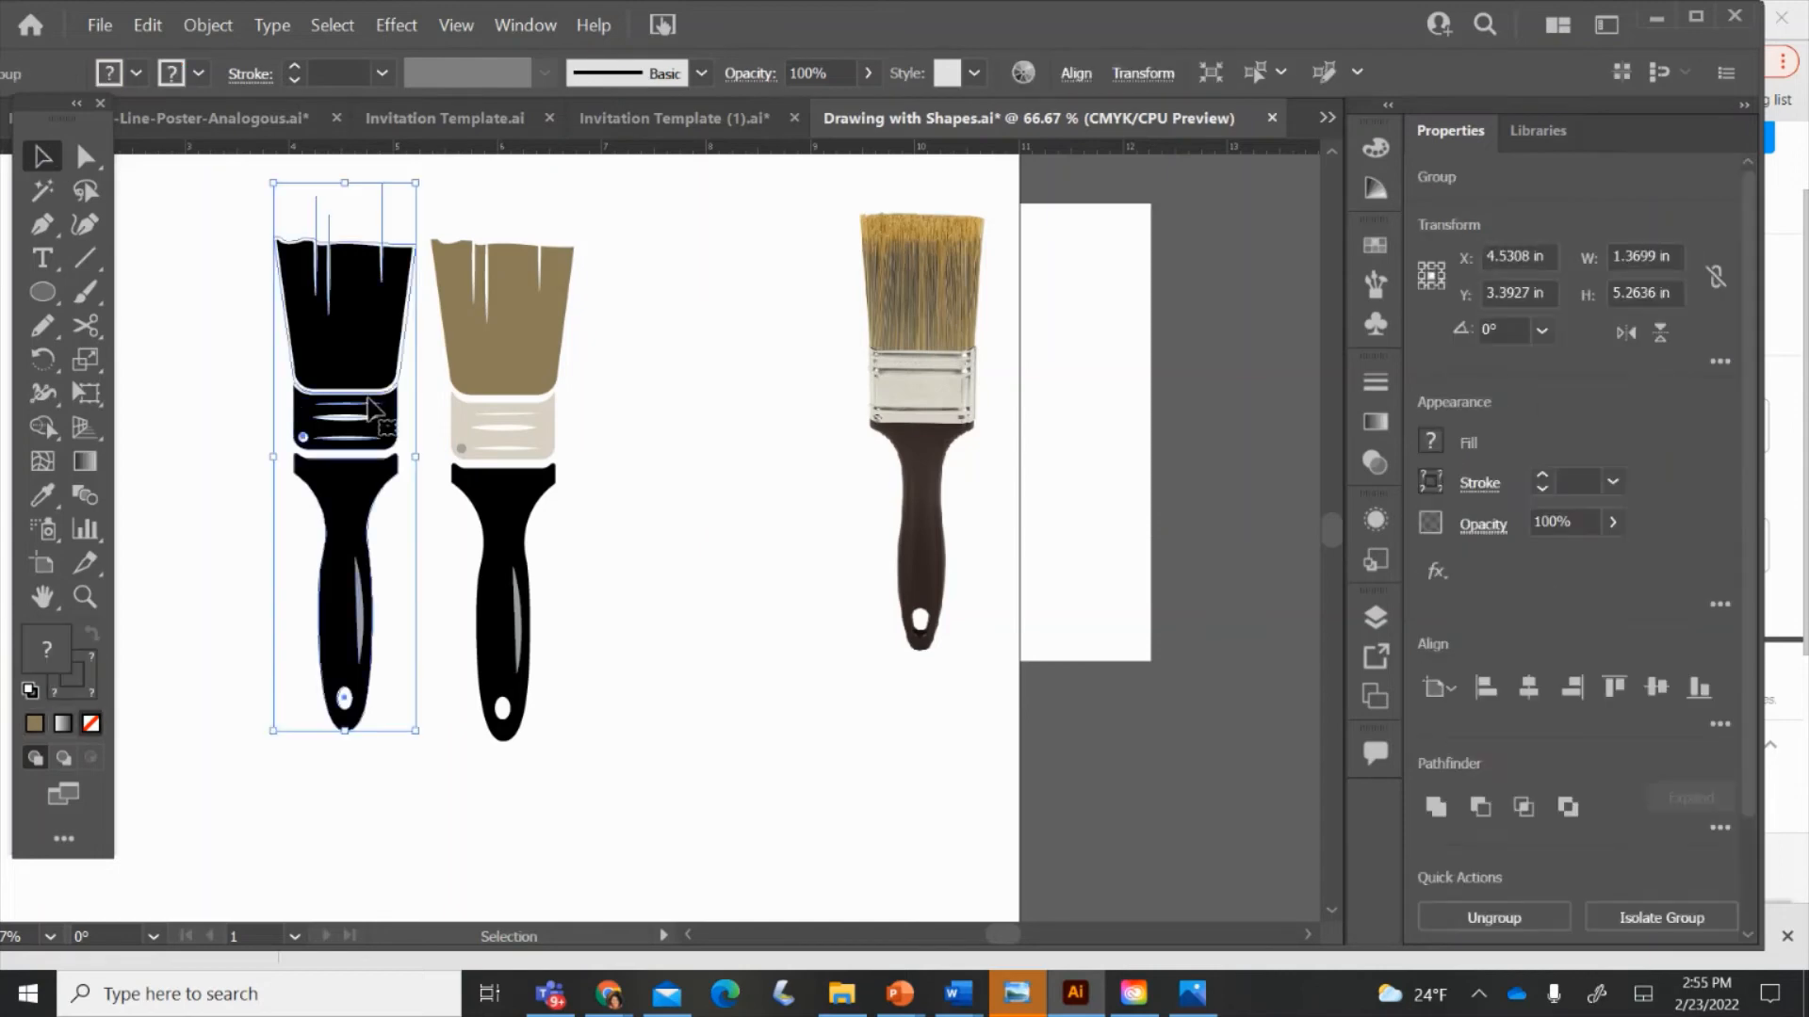
pyautogui.hotkey('ctrl', 'z')
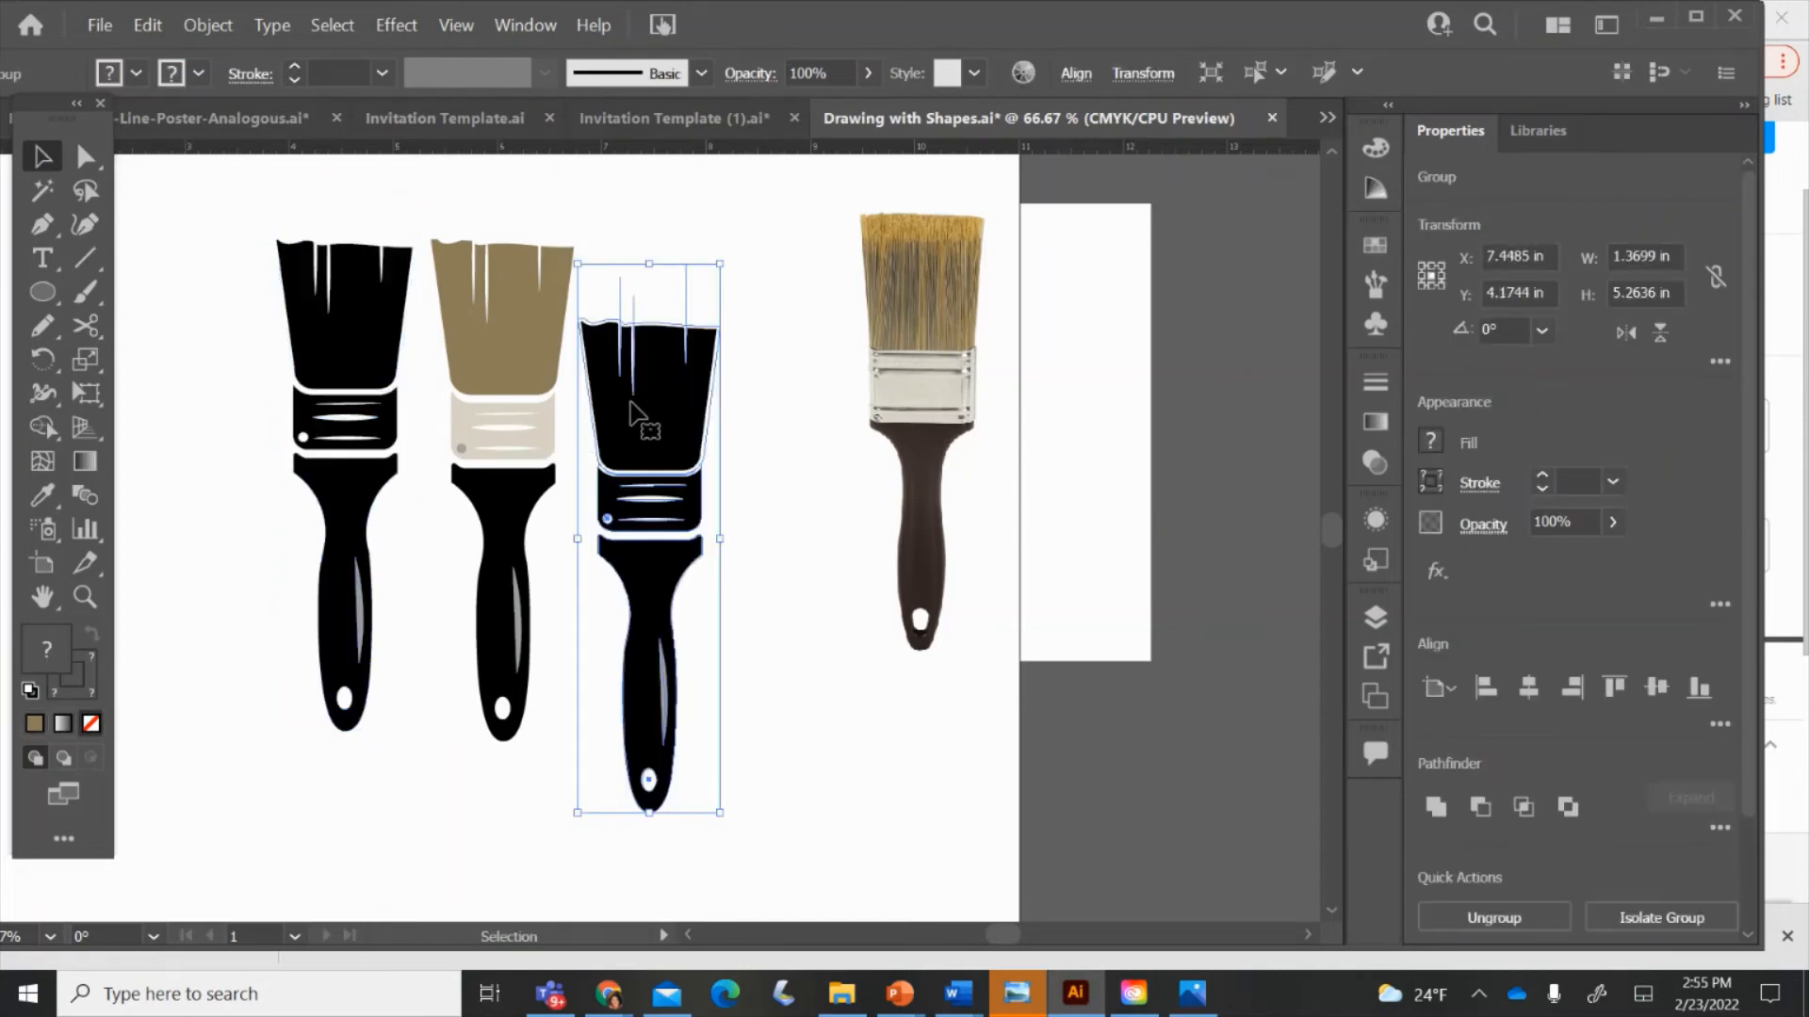
pyautogui.moveTo(629, 403); pyautogui.dragTo(651, 301)
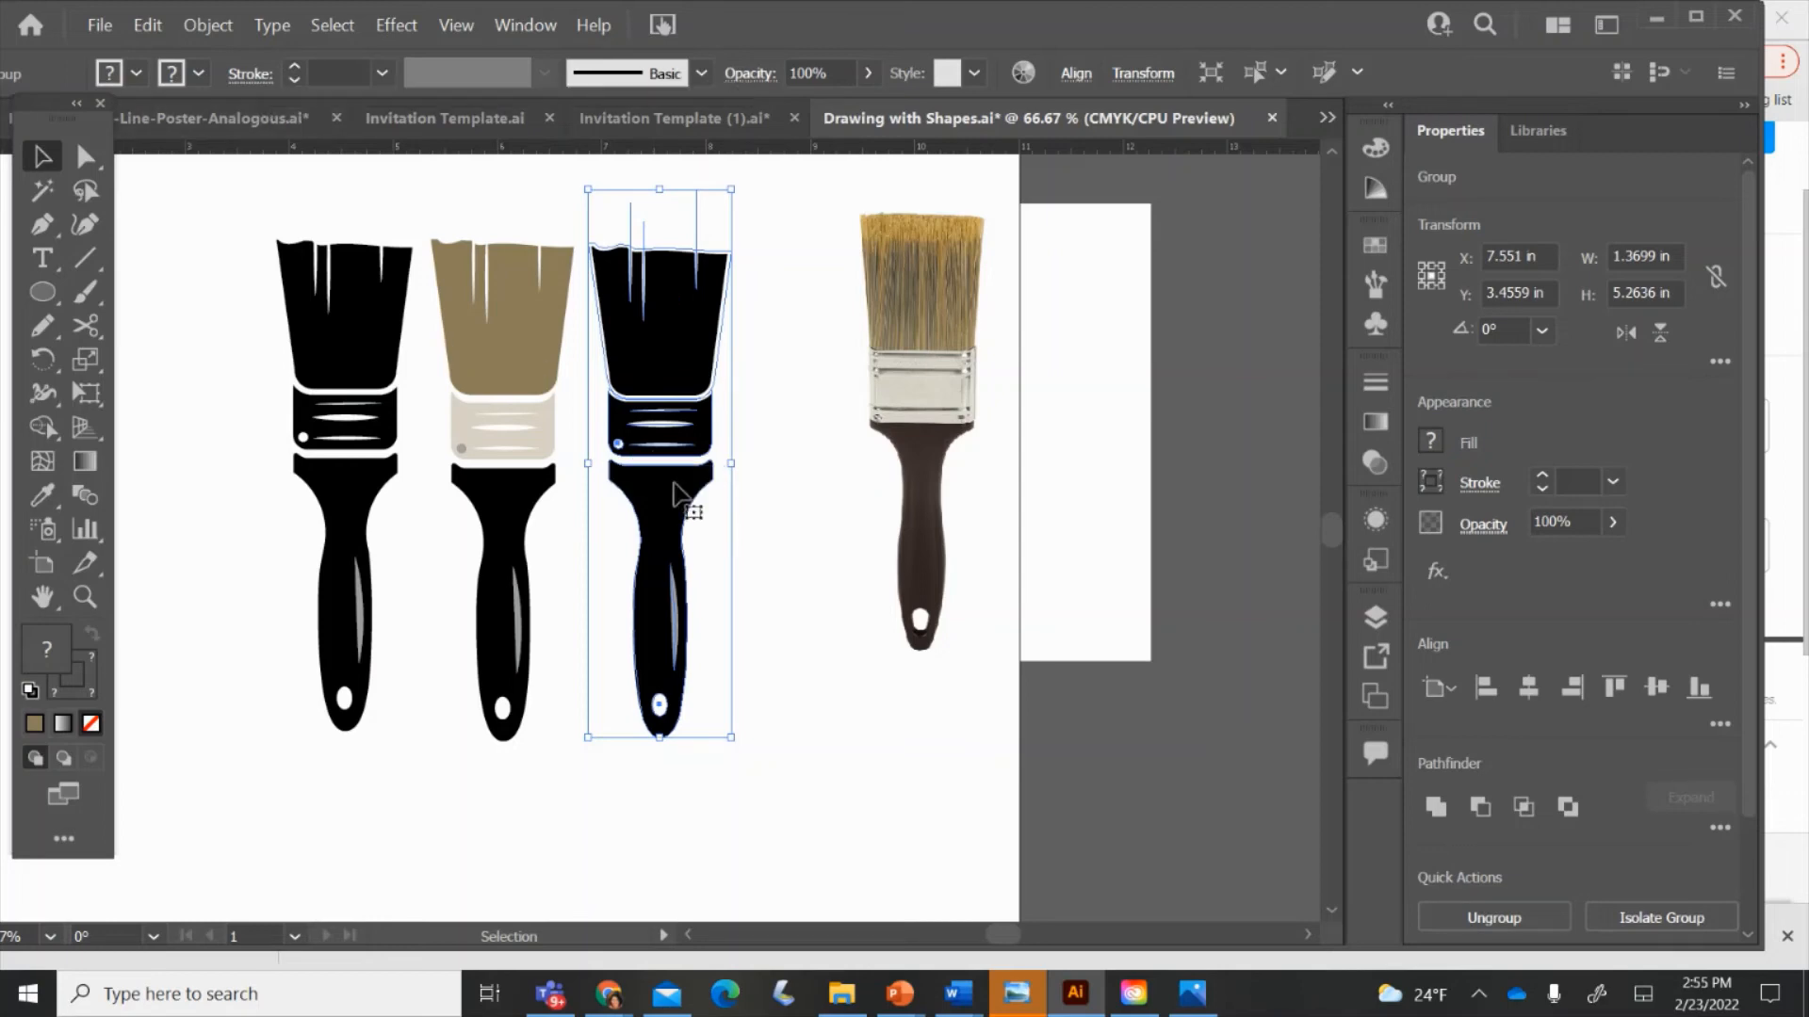
# - Set the new brush copy's fill to None and its stroke to black to make an outline version
pyautogui.click(138, 73)
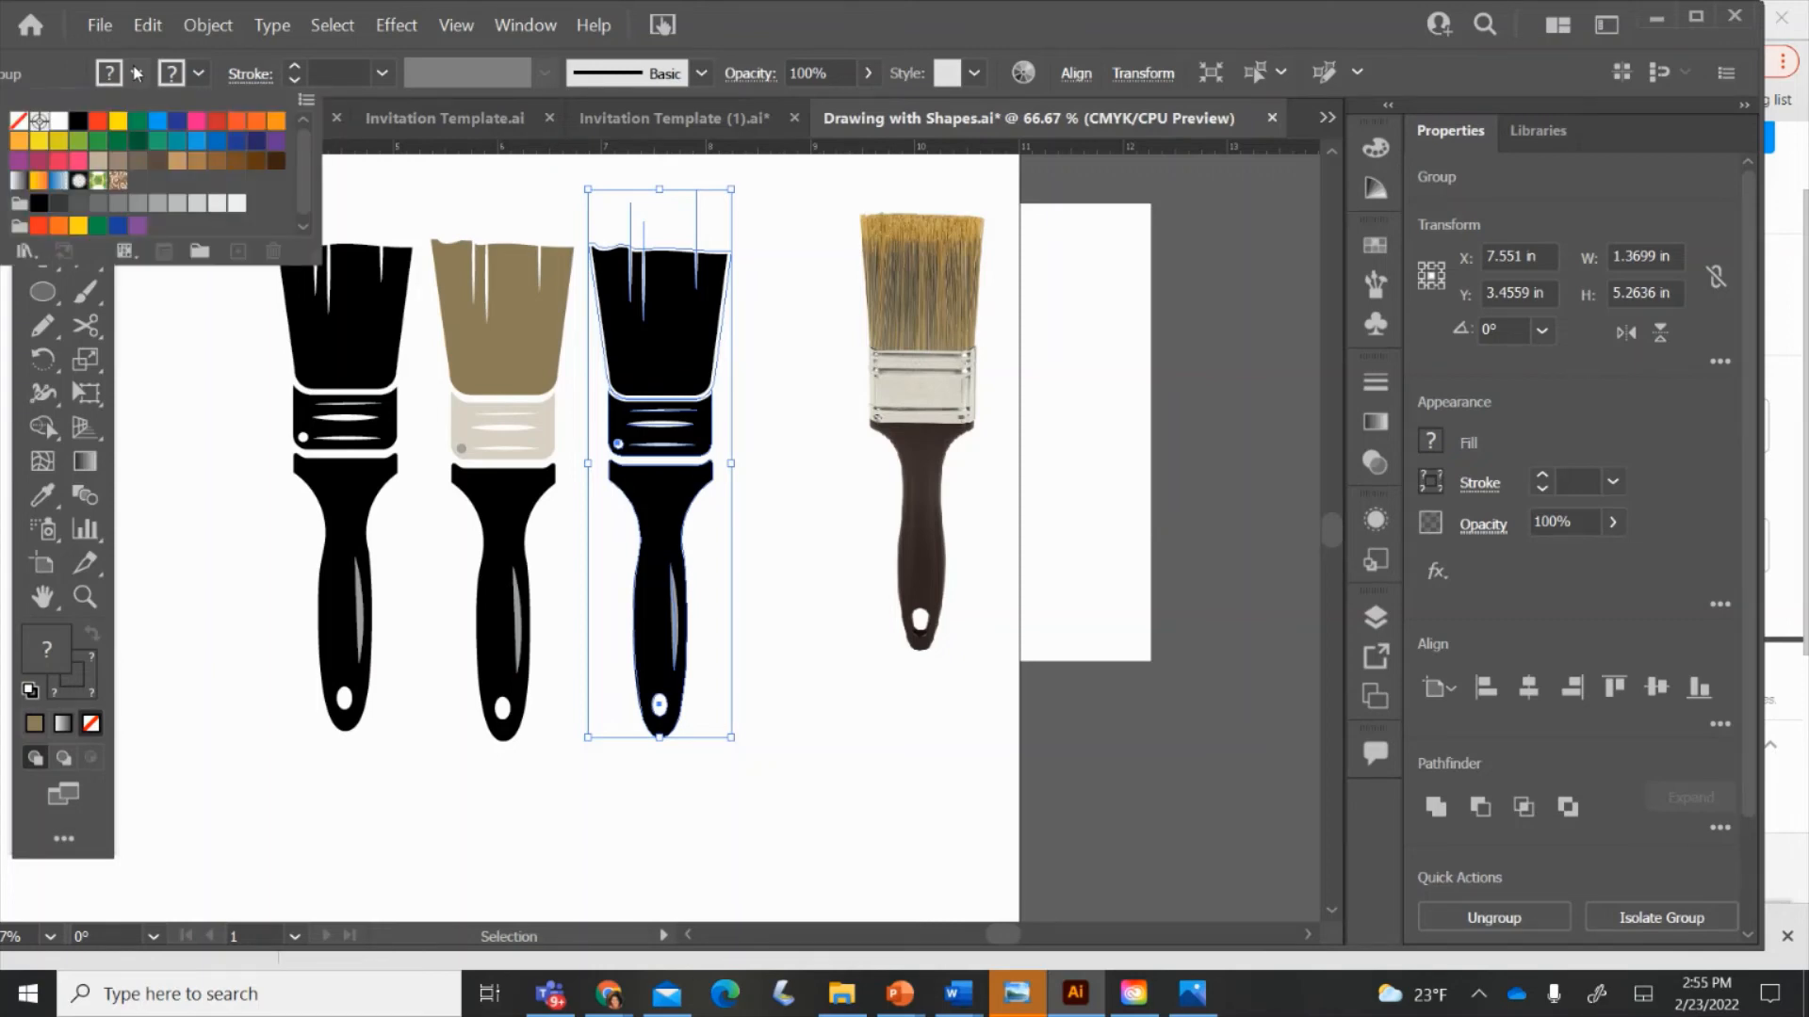
pyautogui.click(1260, 604)
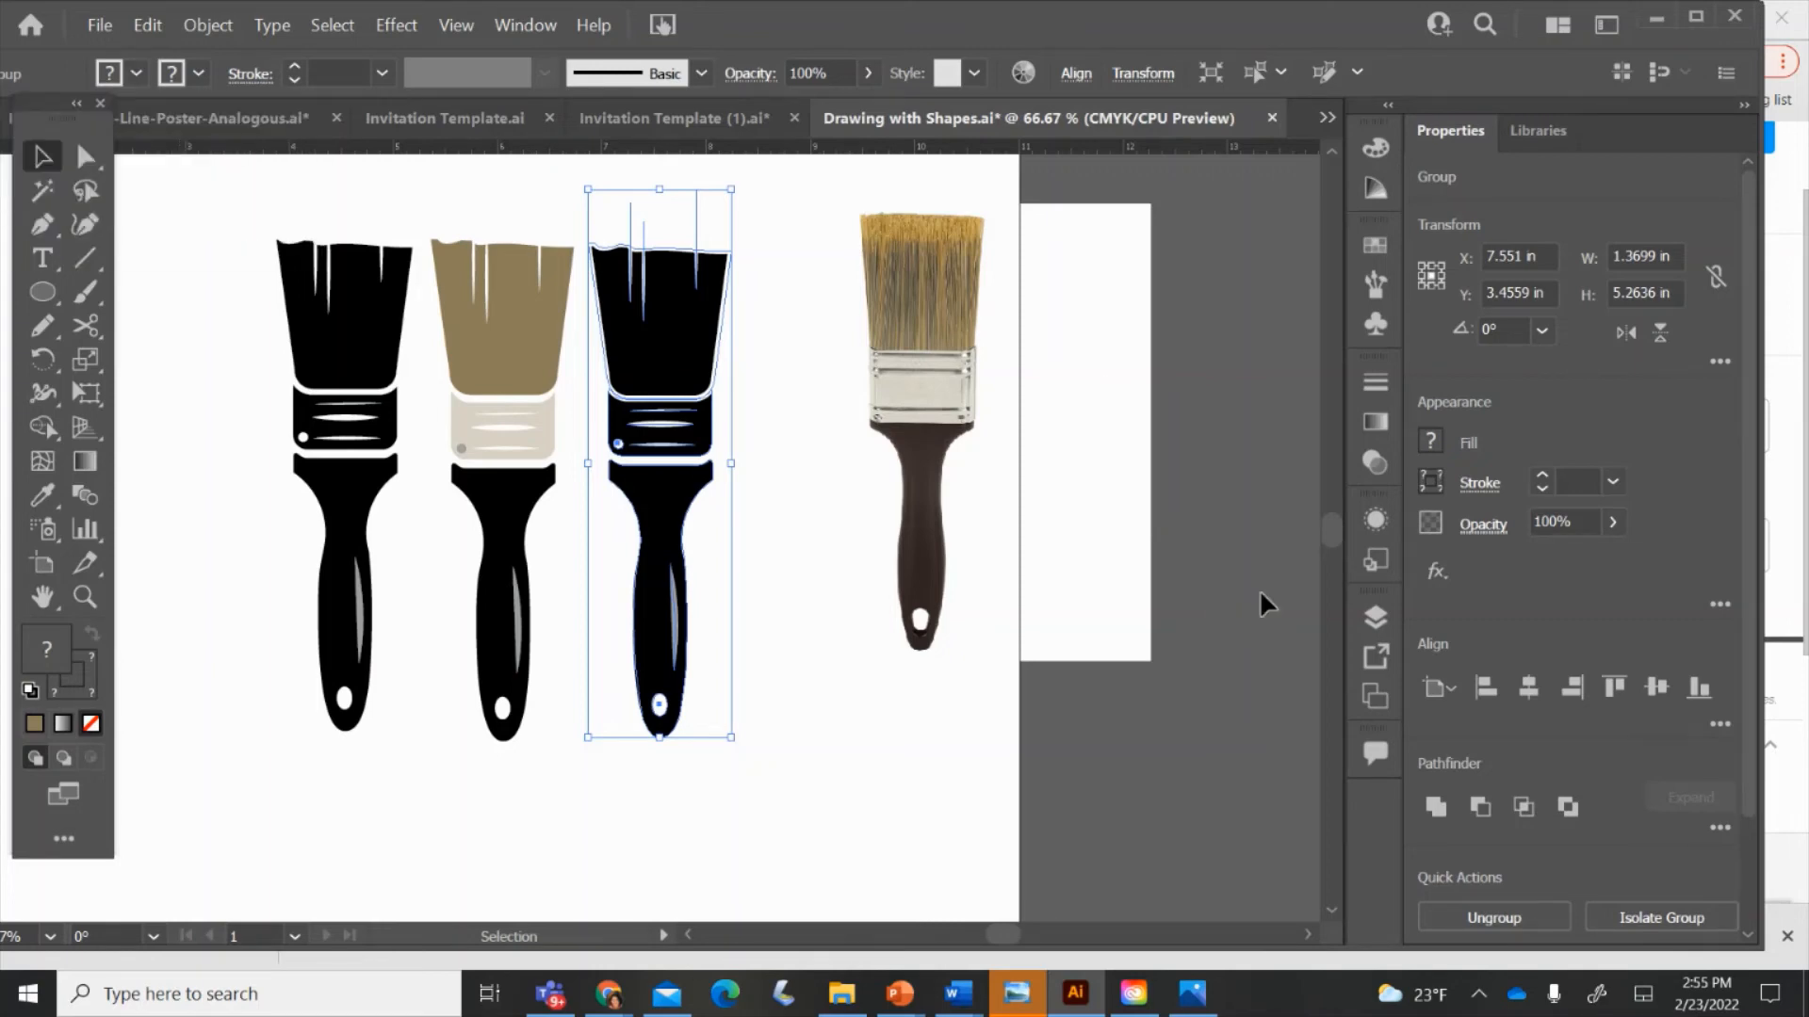
pyautogui.click(1430, 441)
pyautogui.click(1123, 543)
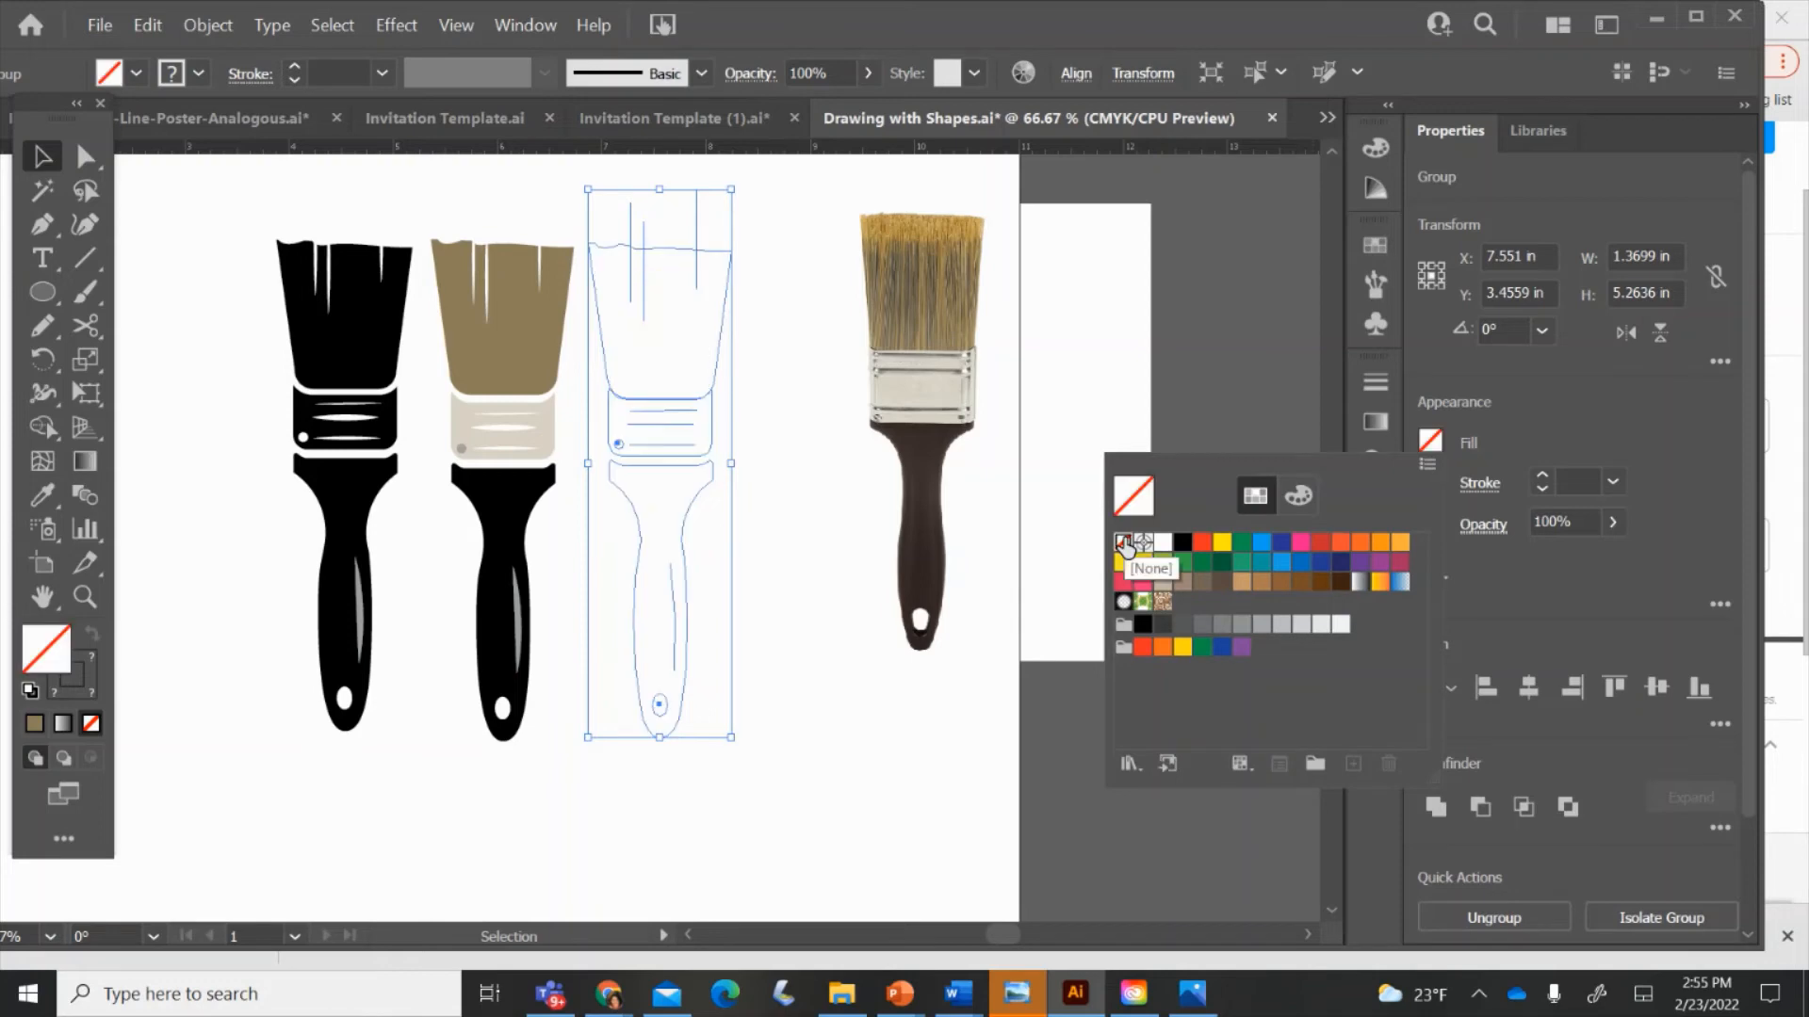
pyautogui.click(1490, 448)
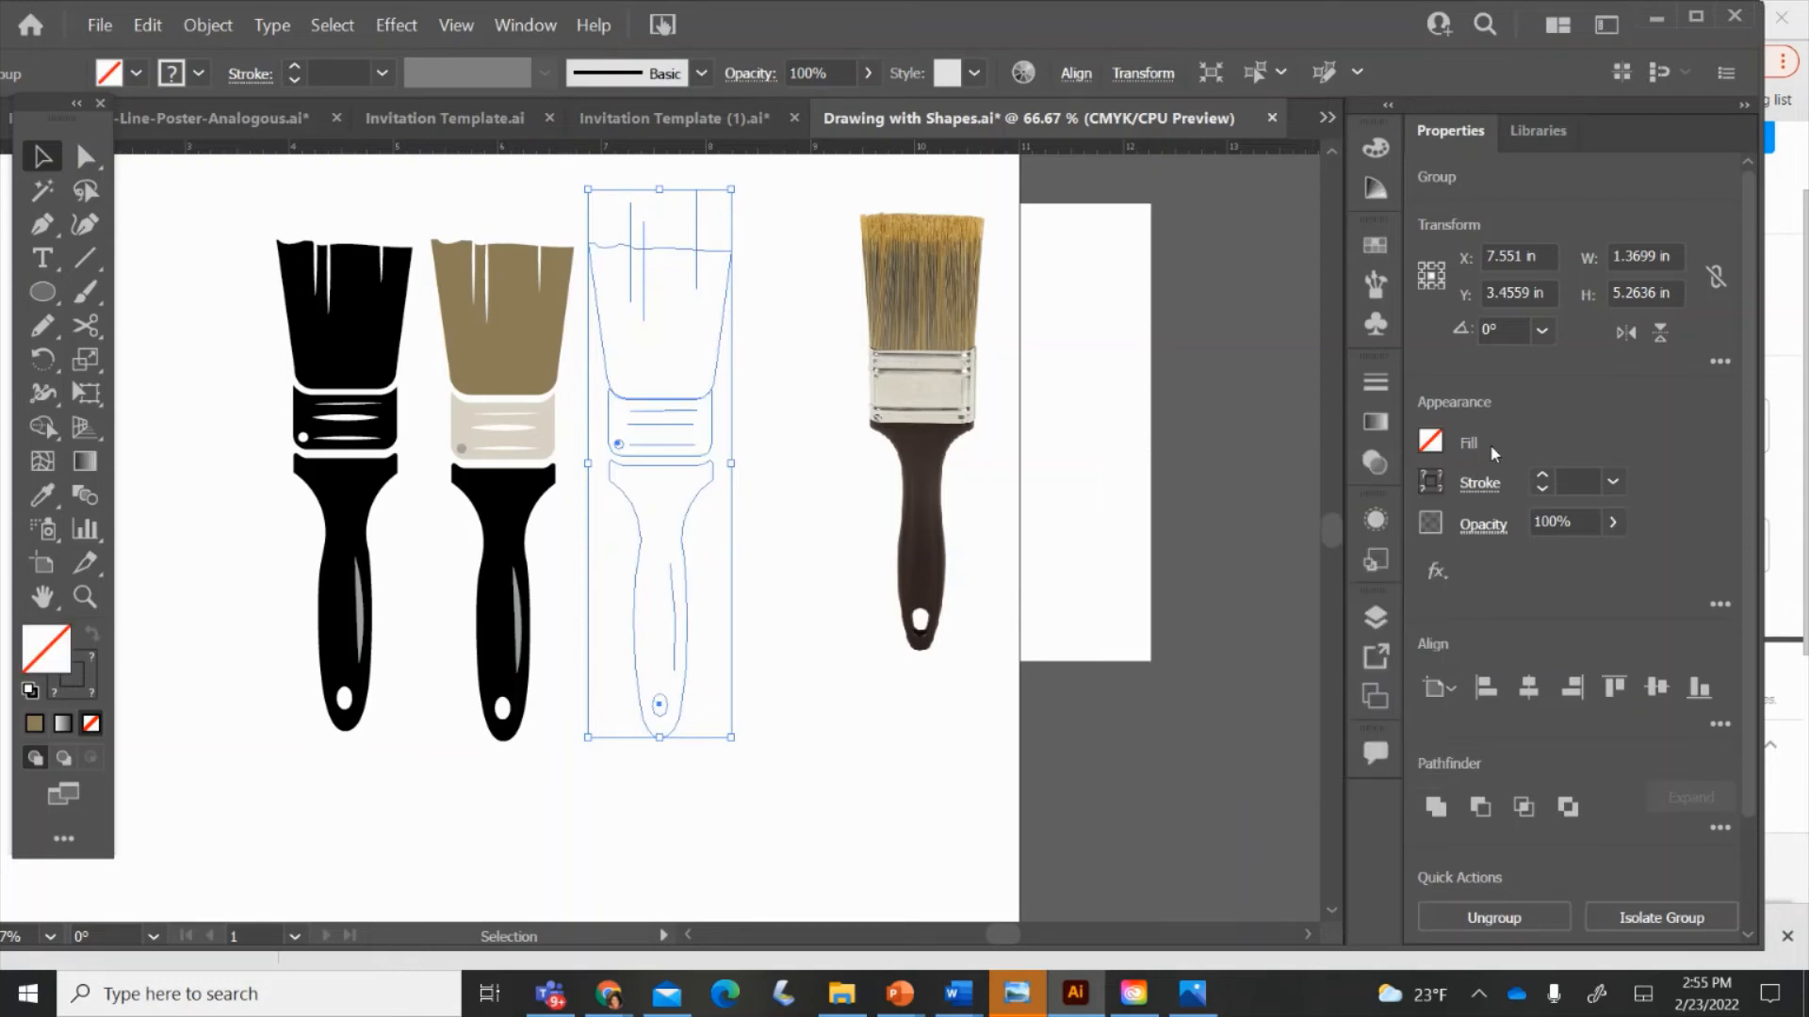
pyautogui.click(1432, 483)
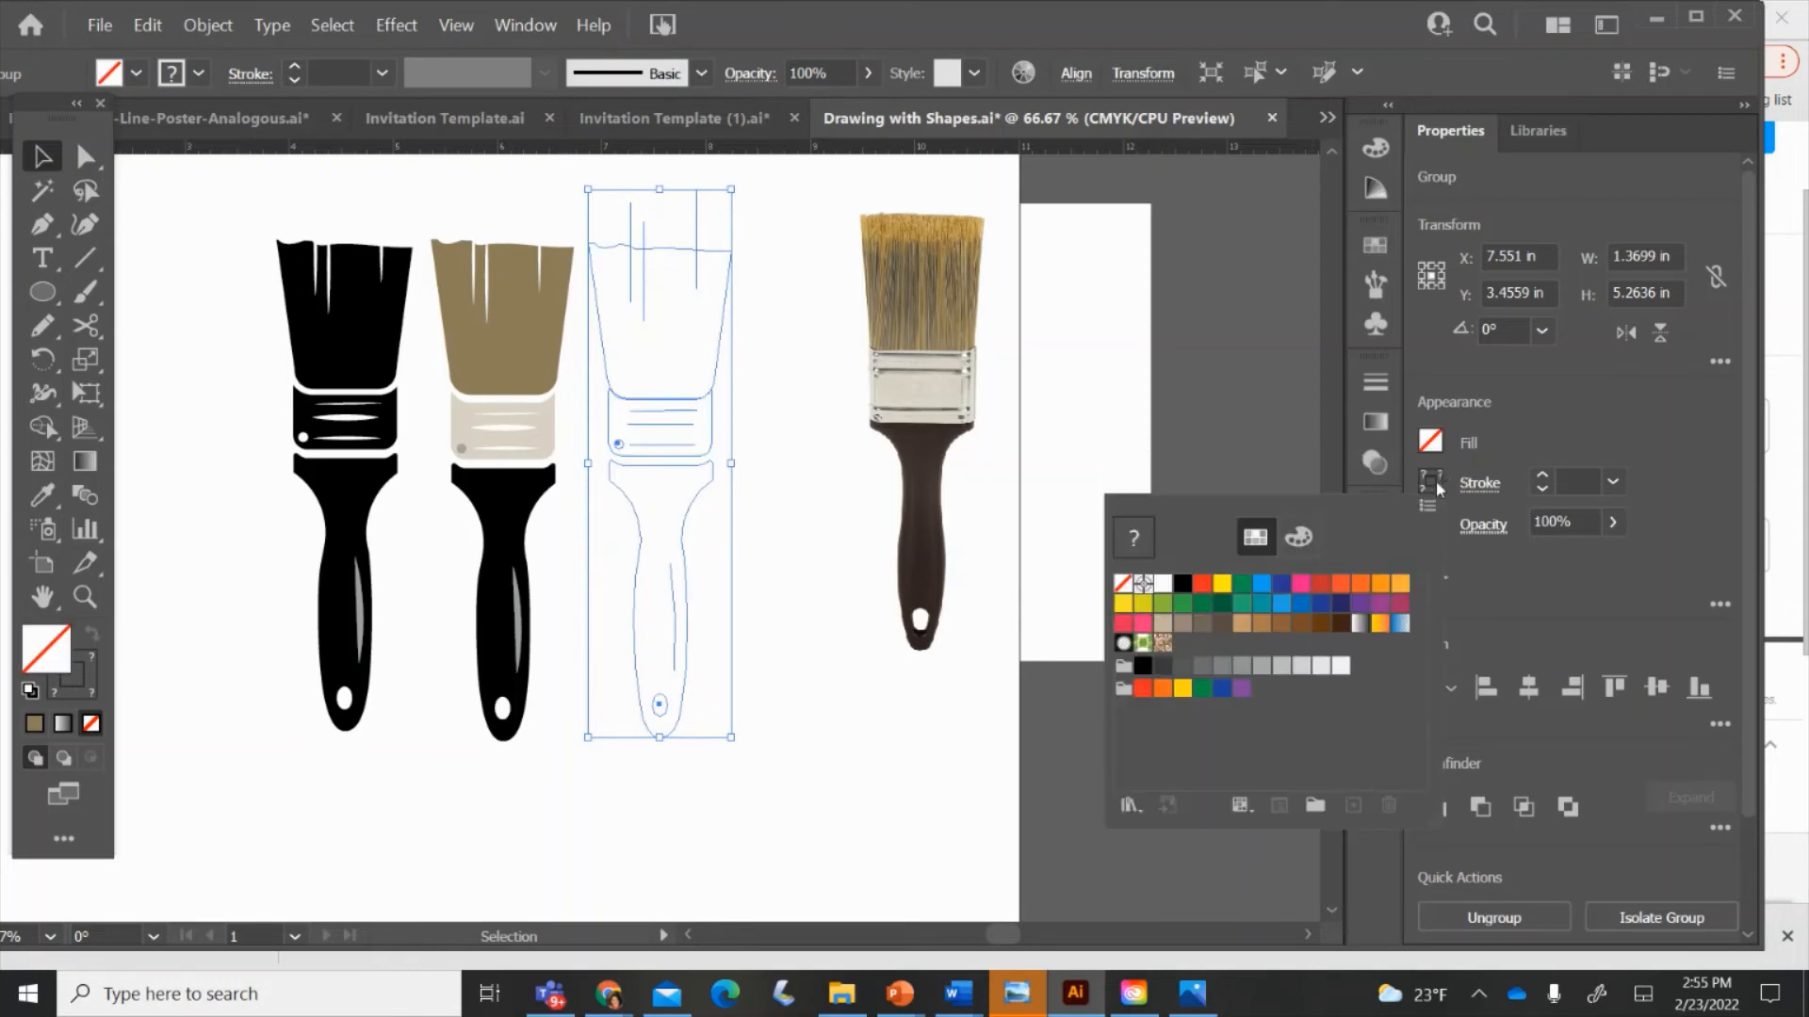
pyautogui.click(1182, 583)
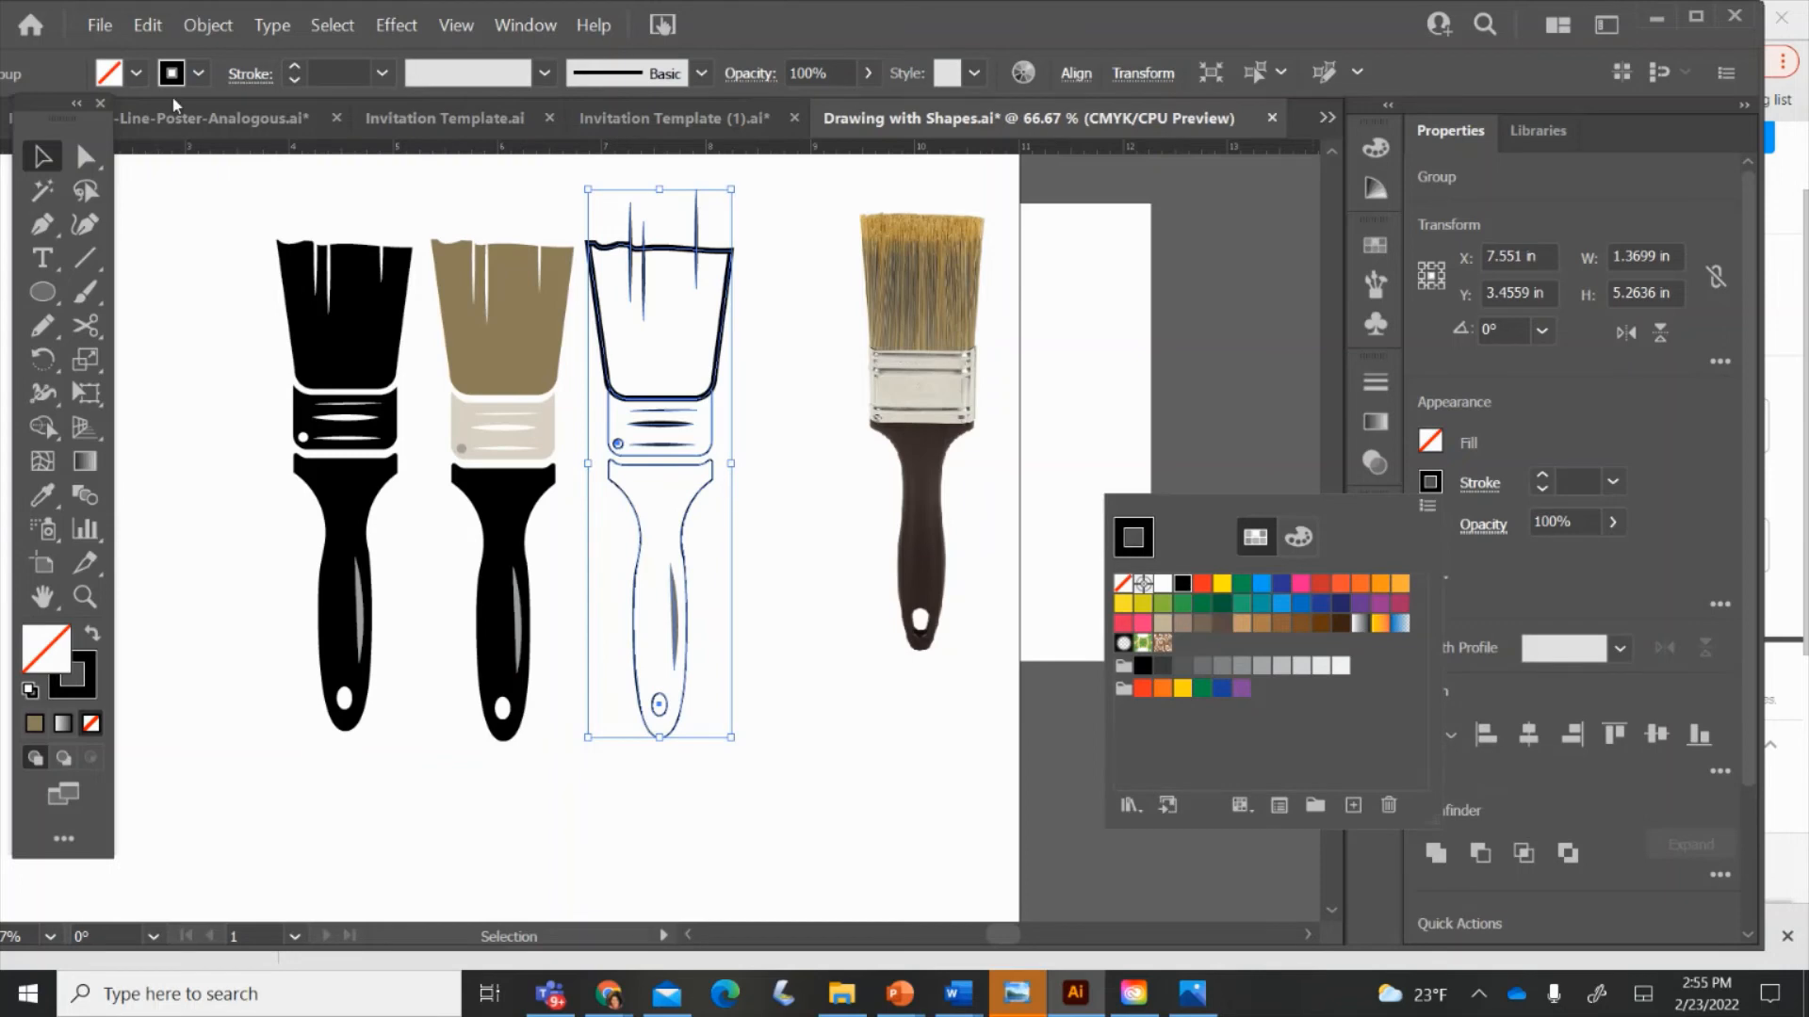
pyautogui.click(728, 275)
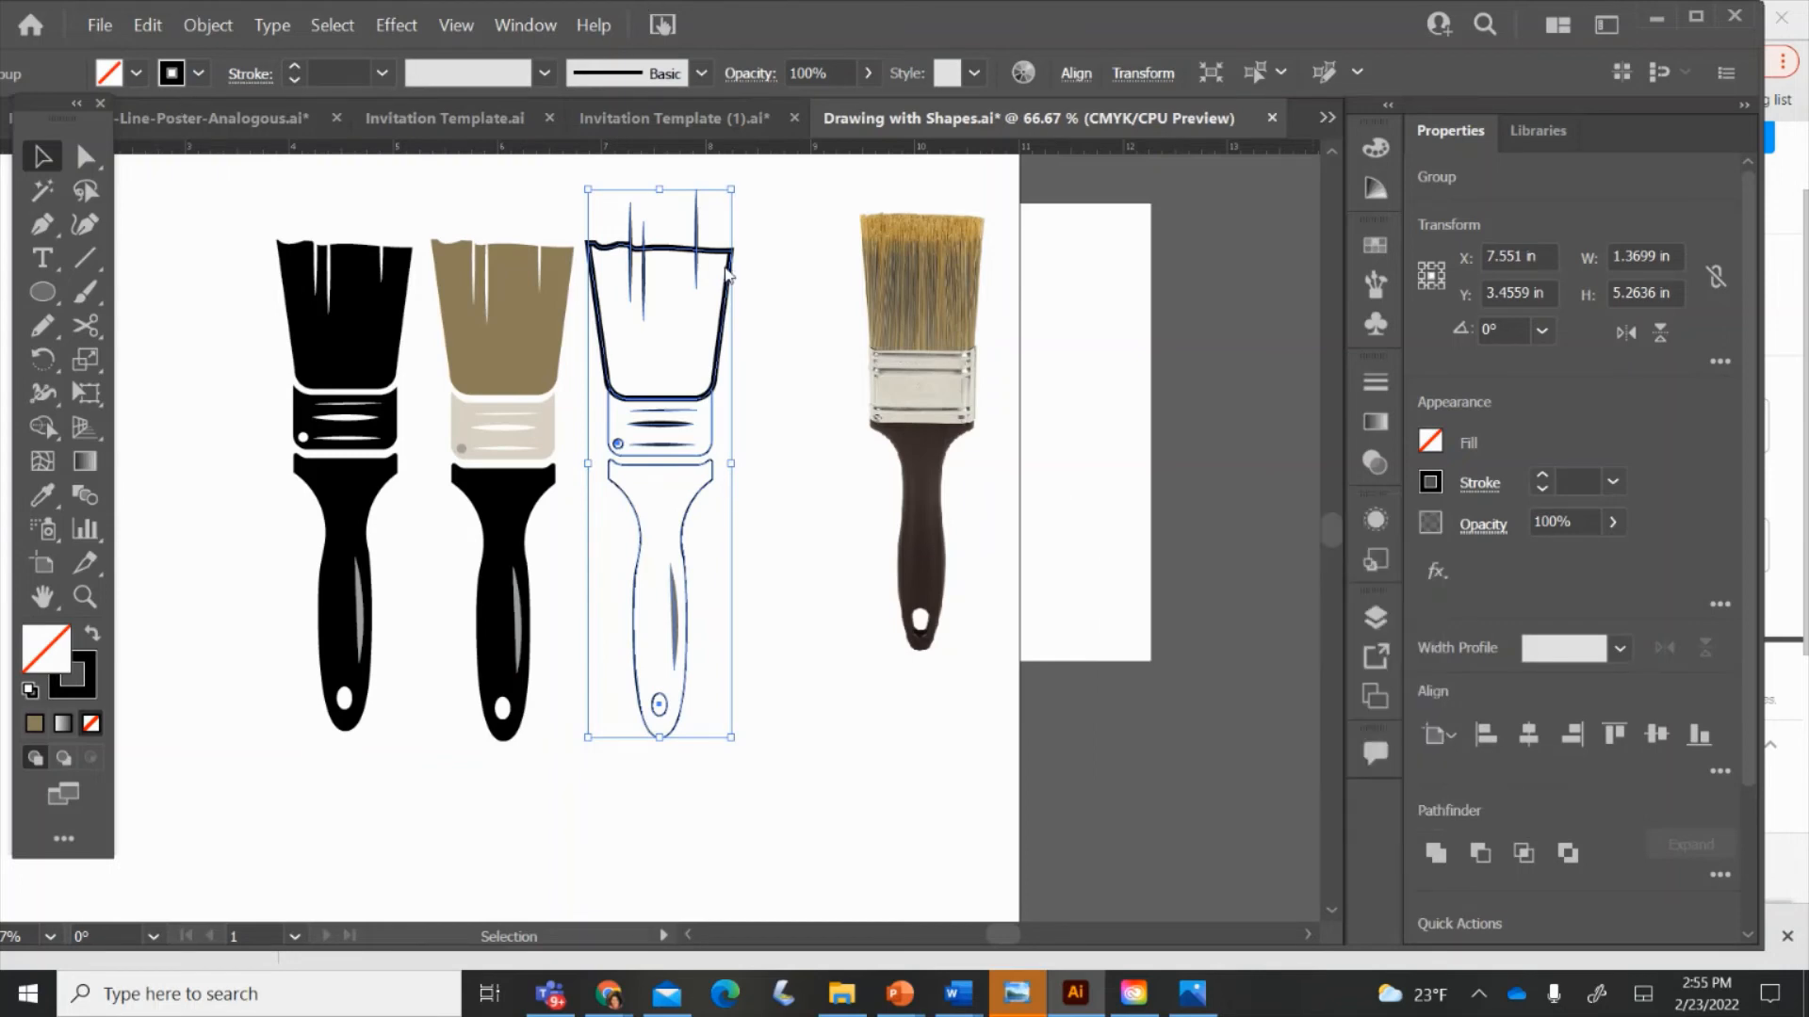
# - Ungroup the outline brush copy
pyautogui.rightClick(728, 275)
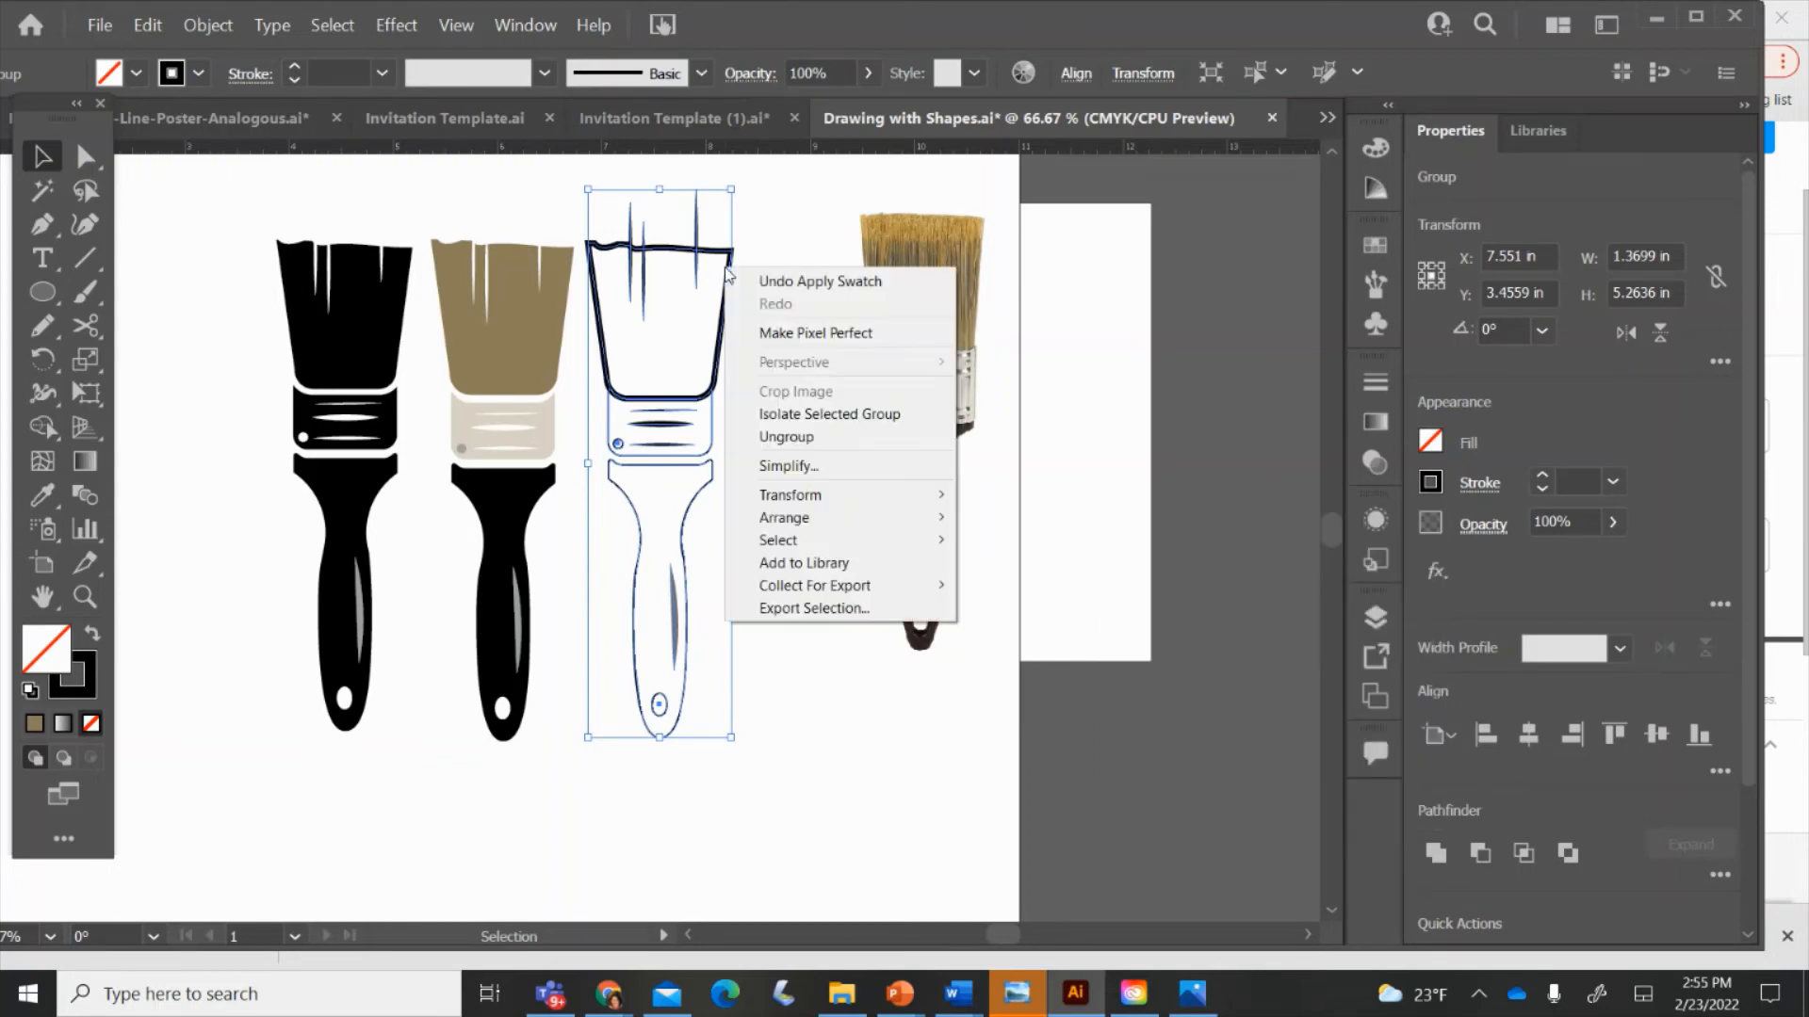
pyautogui.click(777, 426)
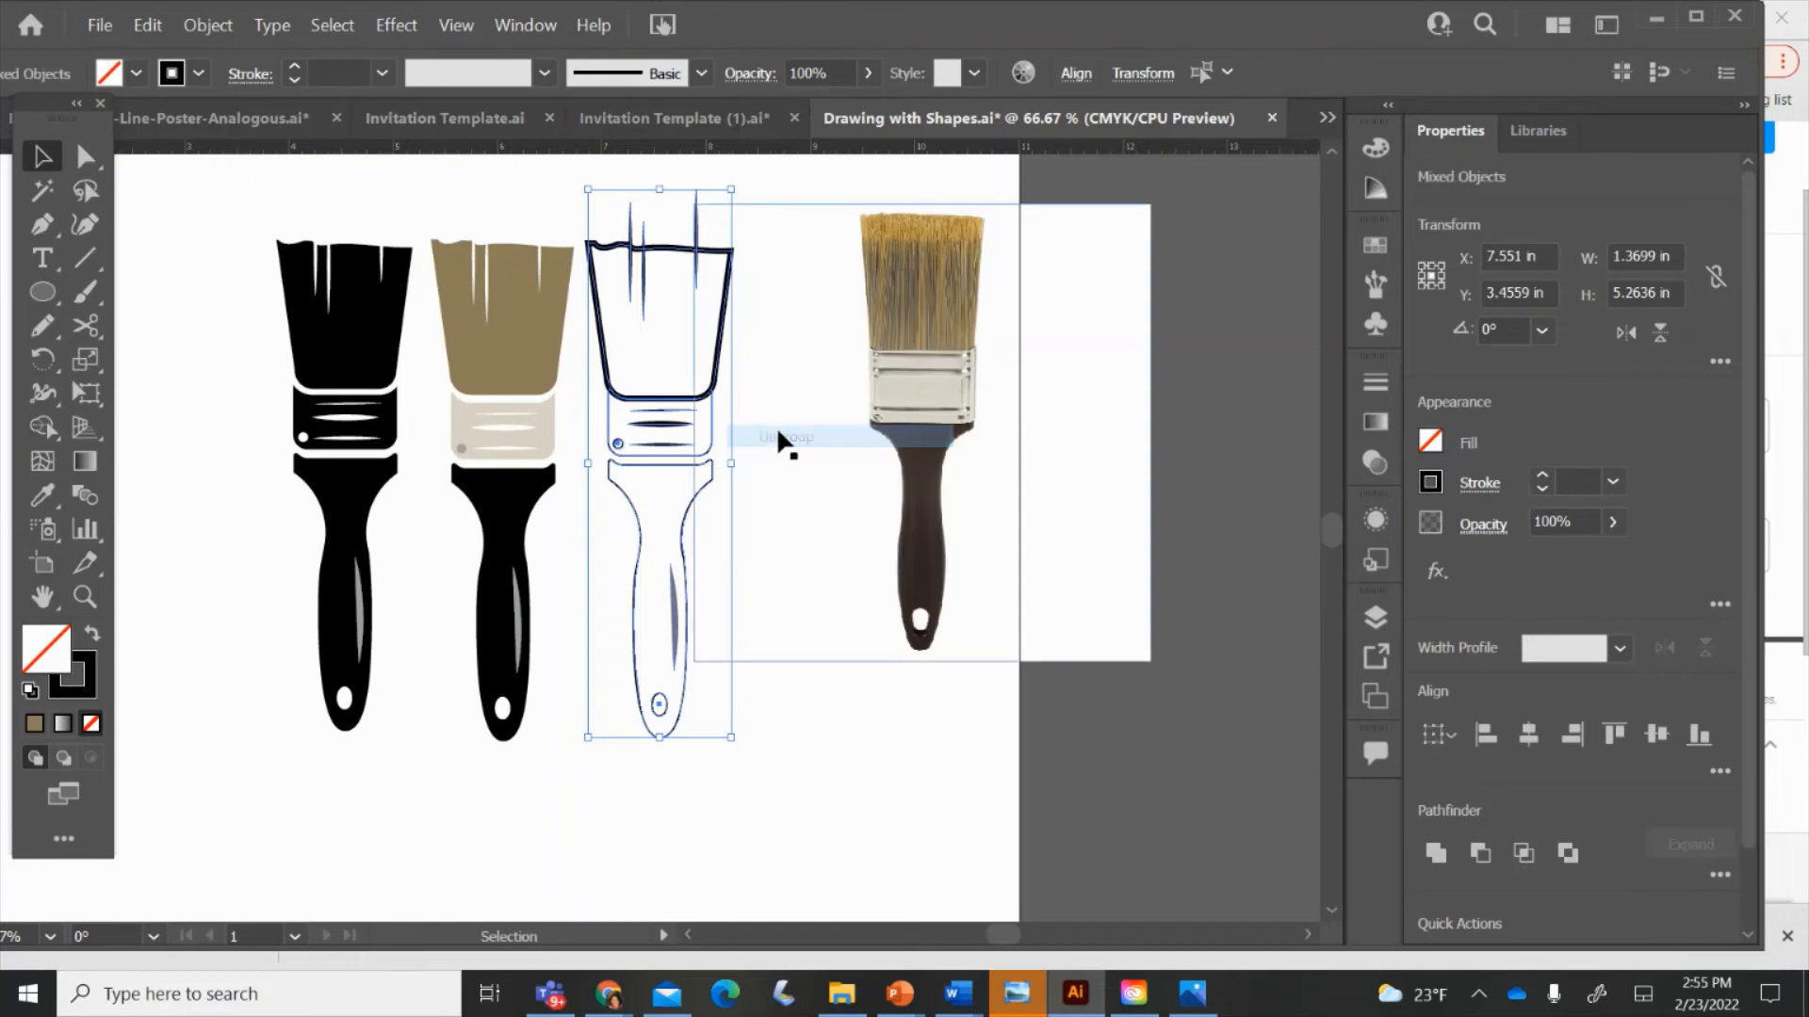
pyautogui.rightClick(636, 275)
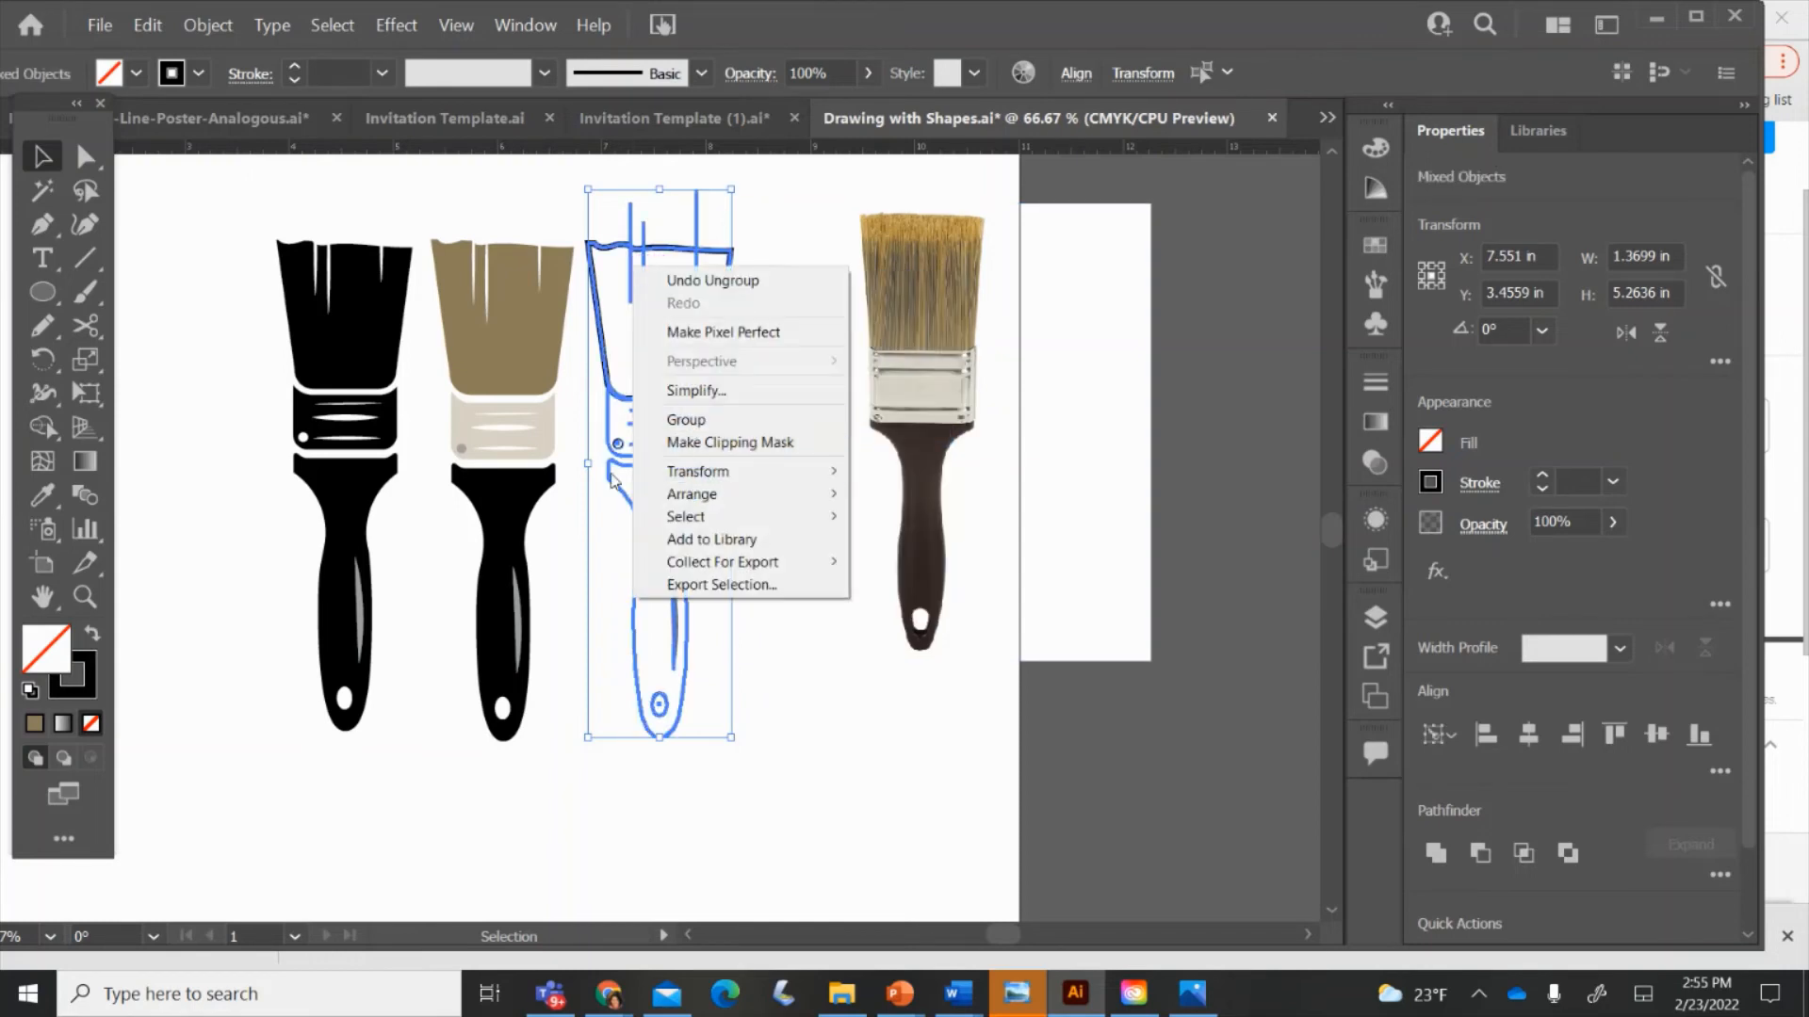
pyautogui.click(565, 529)
pyautogui.click(591, 524)
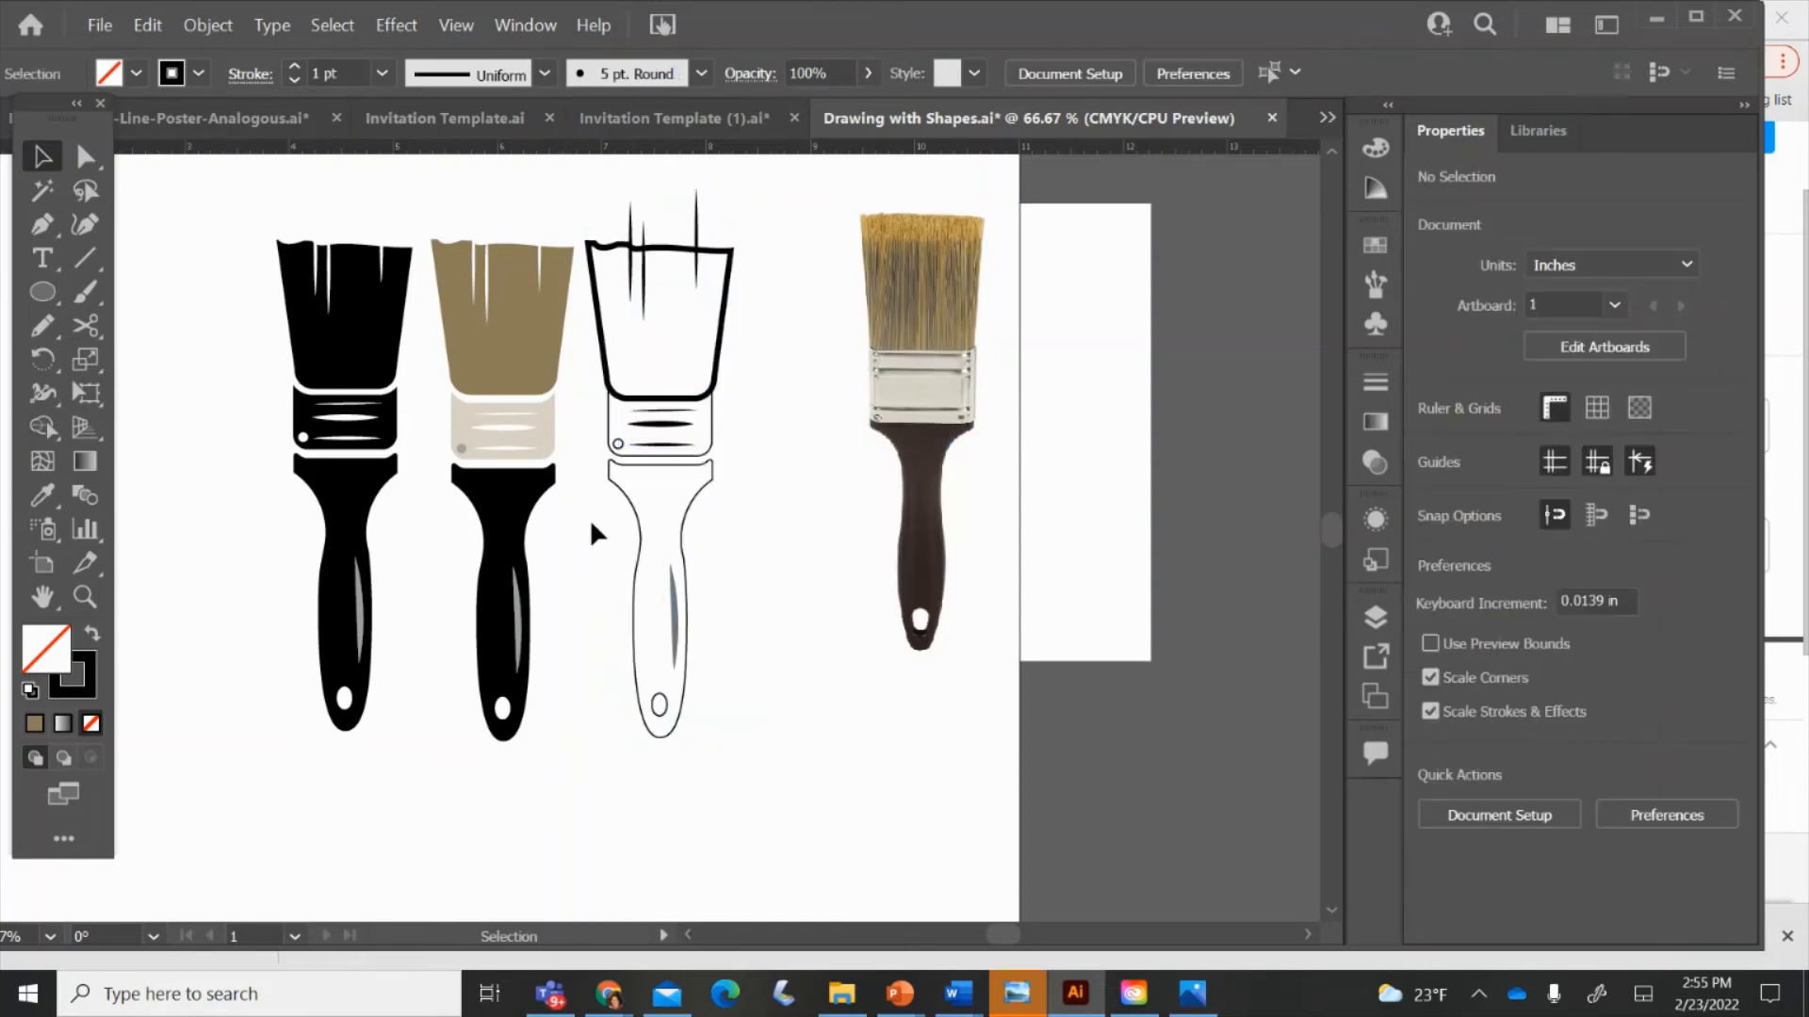
# - Ungroup the remaining nested groups inside the outline brush so its parts are separate paths
pyautogui.click(637, 511)
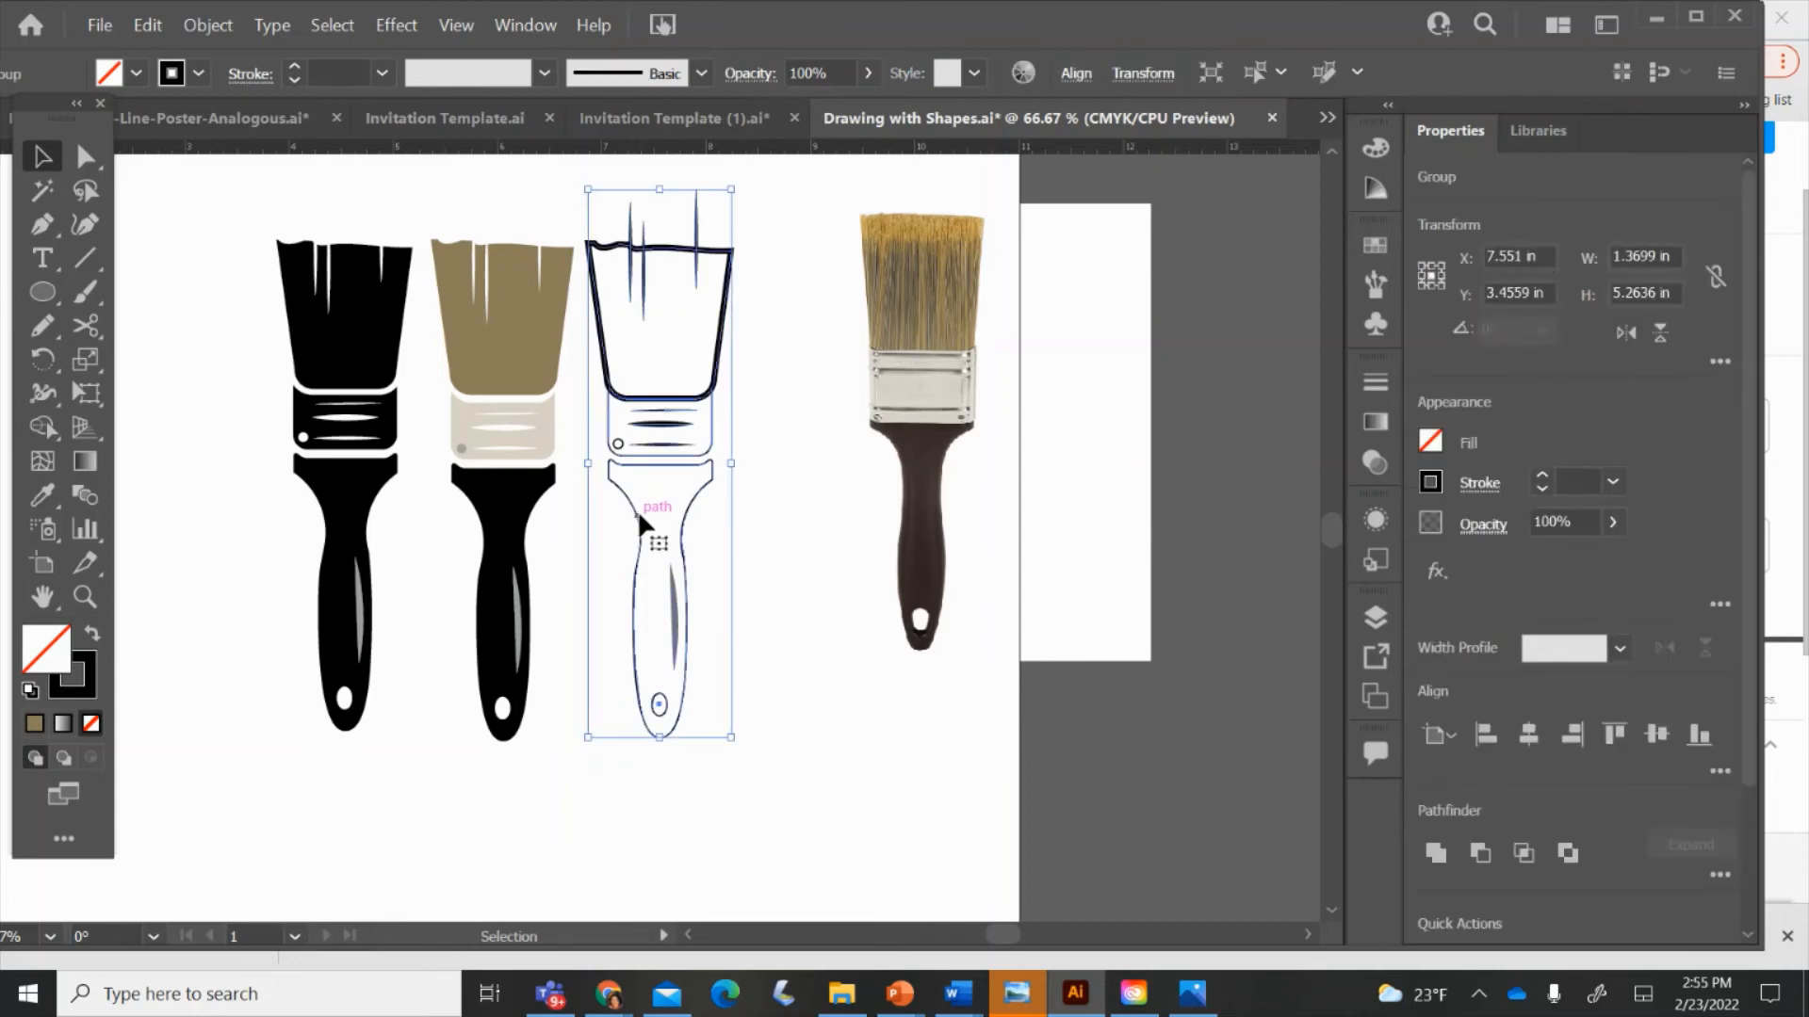
pyautogui.rightClick(620, 281)
pyautogui.click(686, 461)
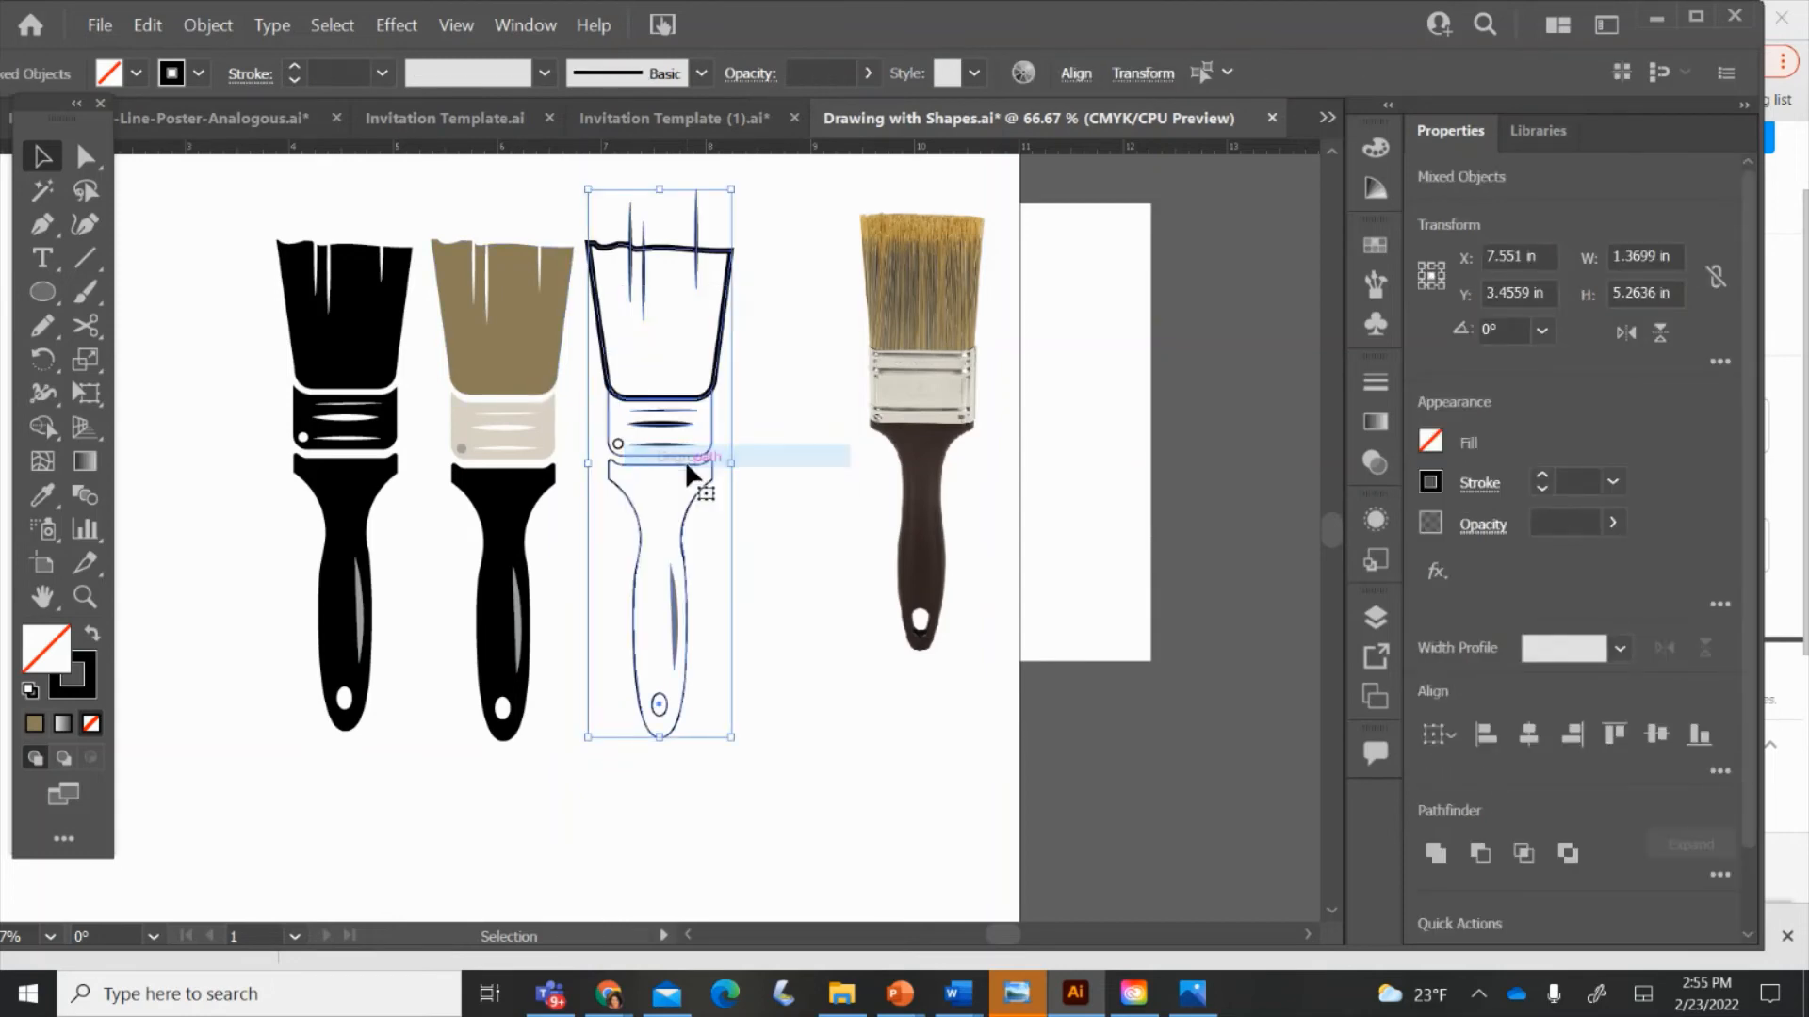
pyautogui.click(555, 561)
pyautogui.click(635, 558)
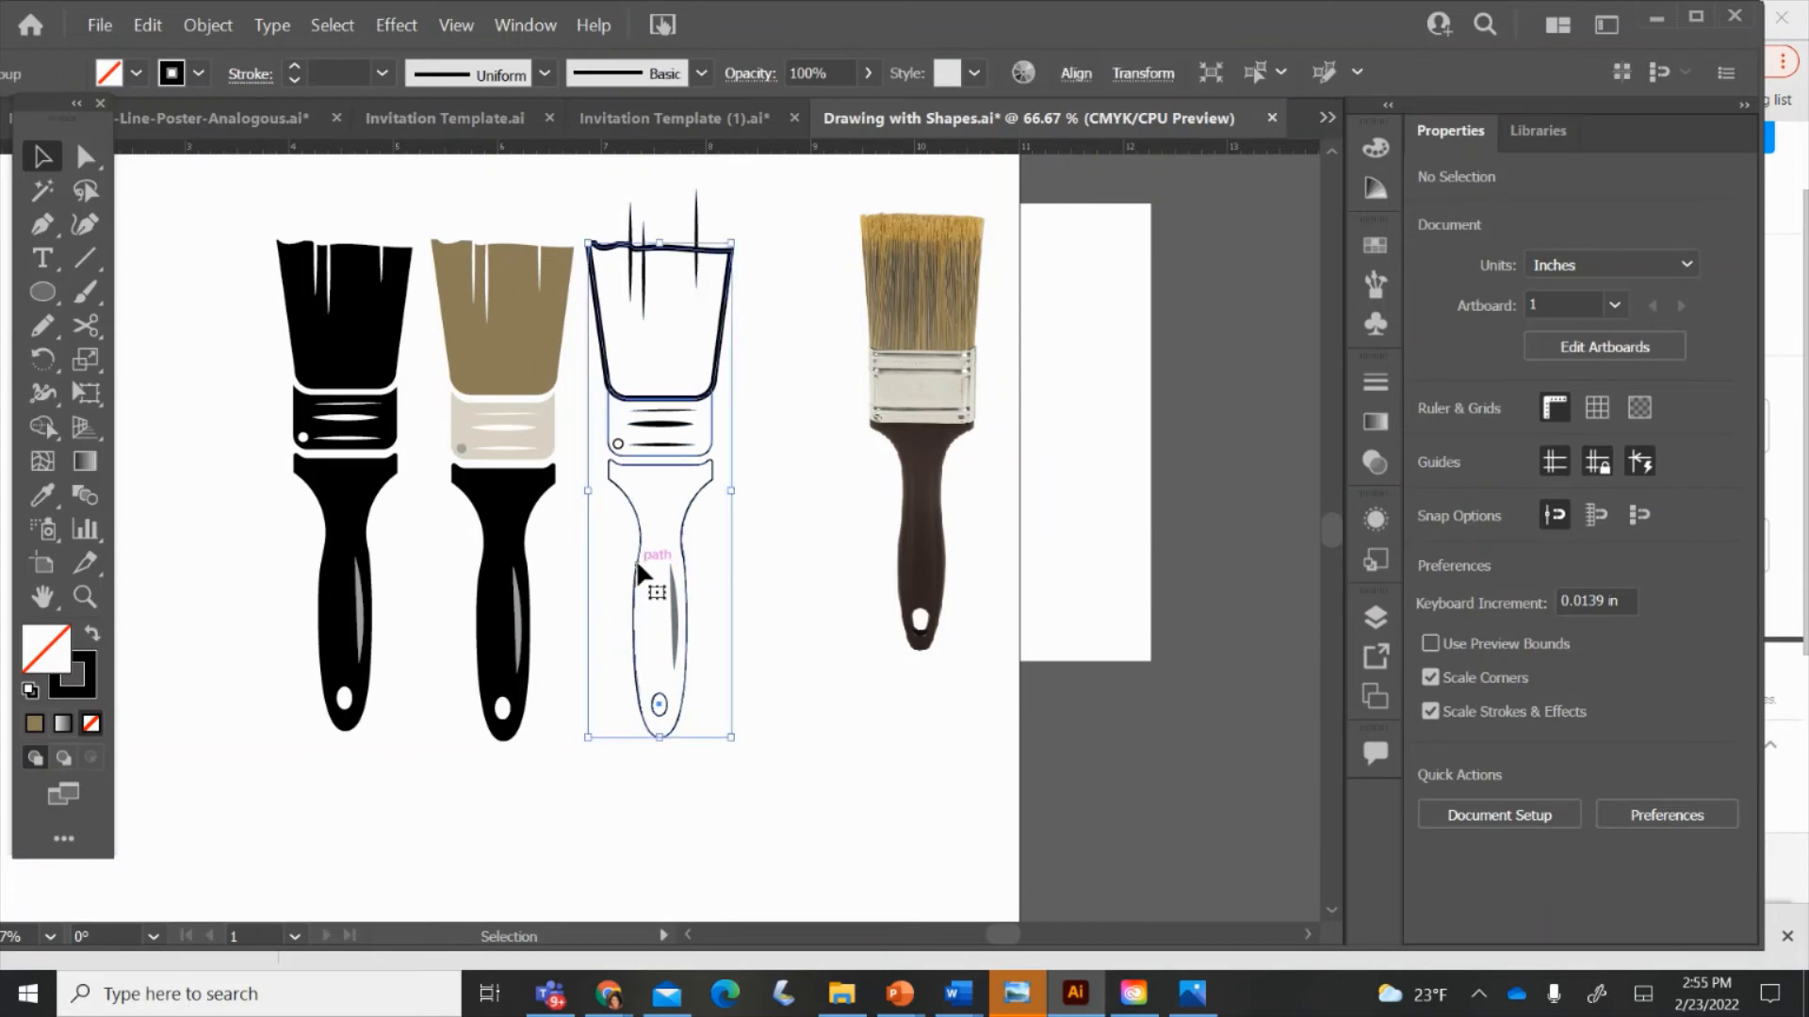
pyautogui.rightClick(637, 563)
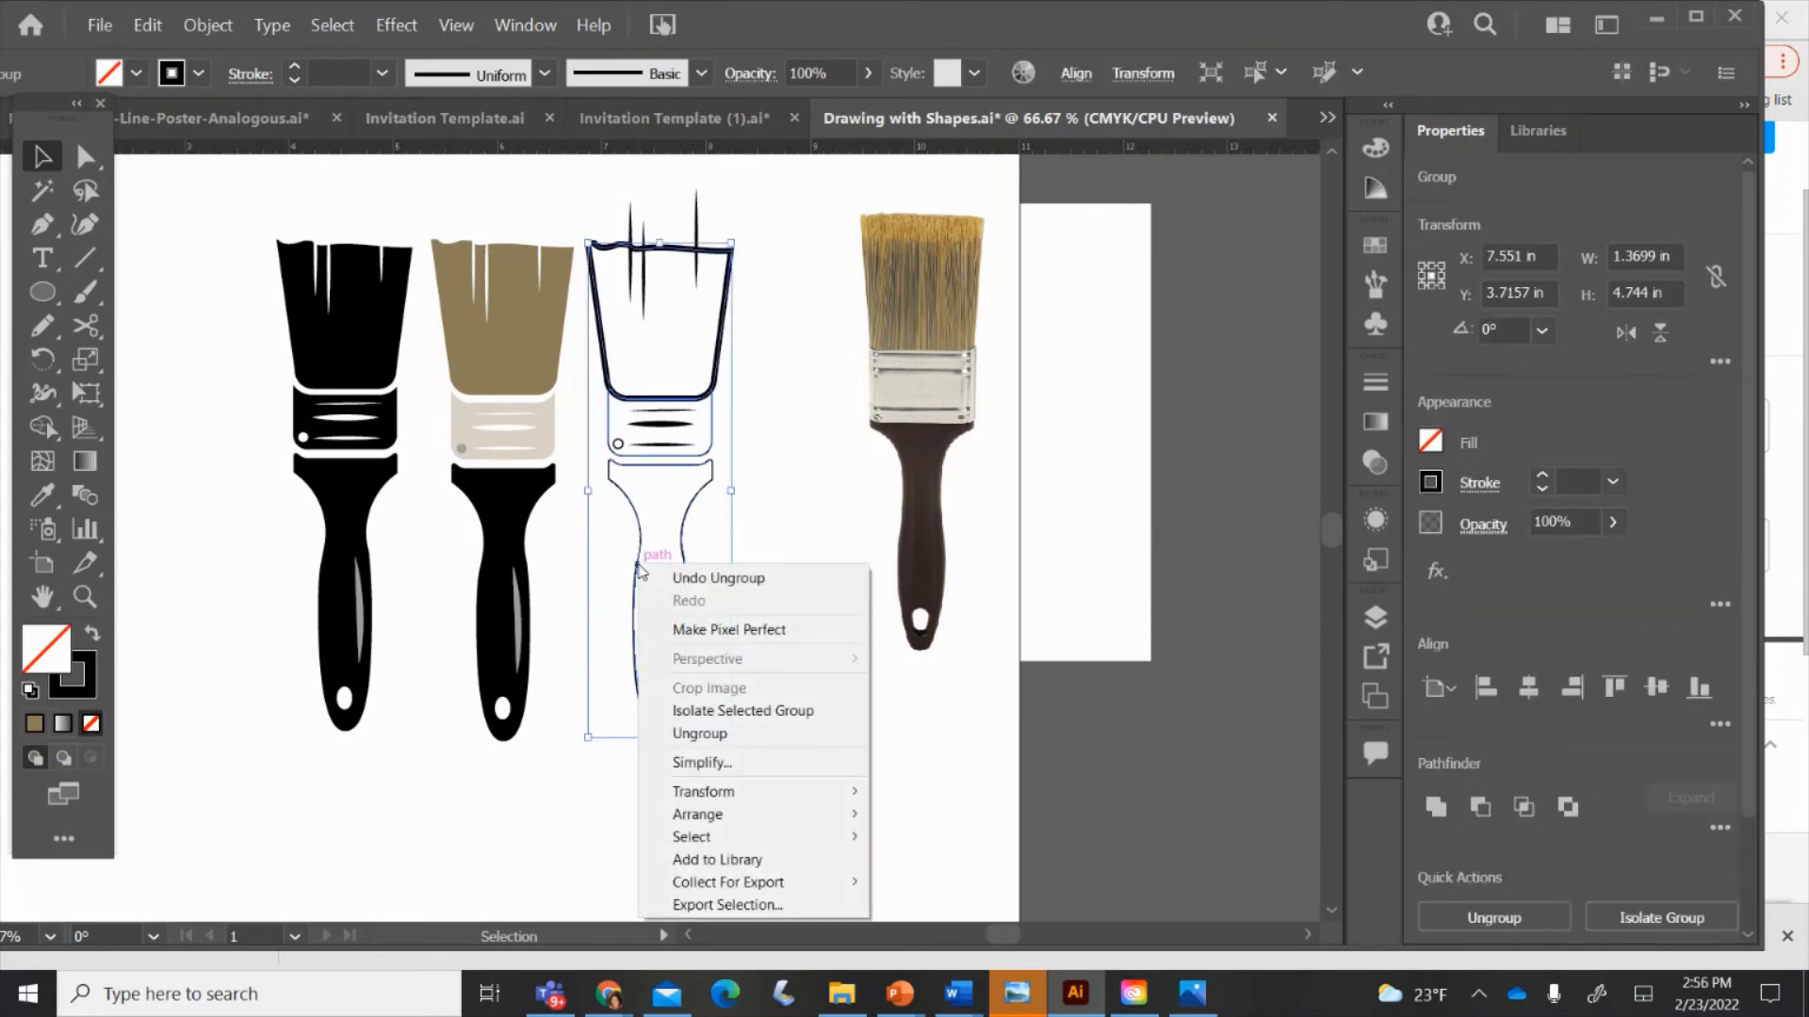
pyautogui.click(682, 737)
pyautogui.click(782, 713)
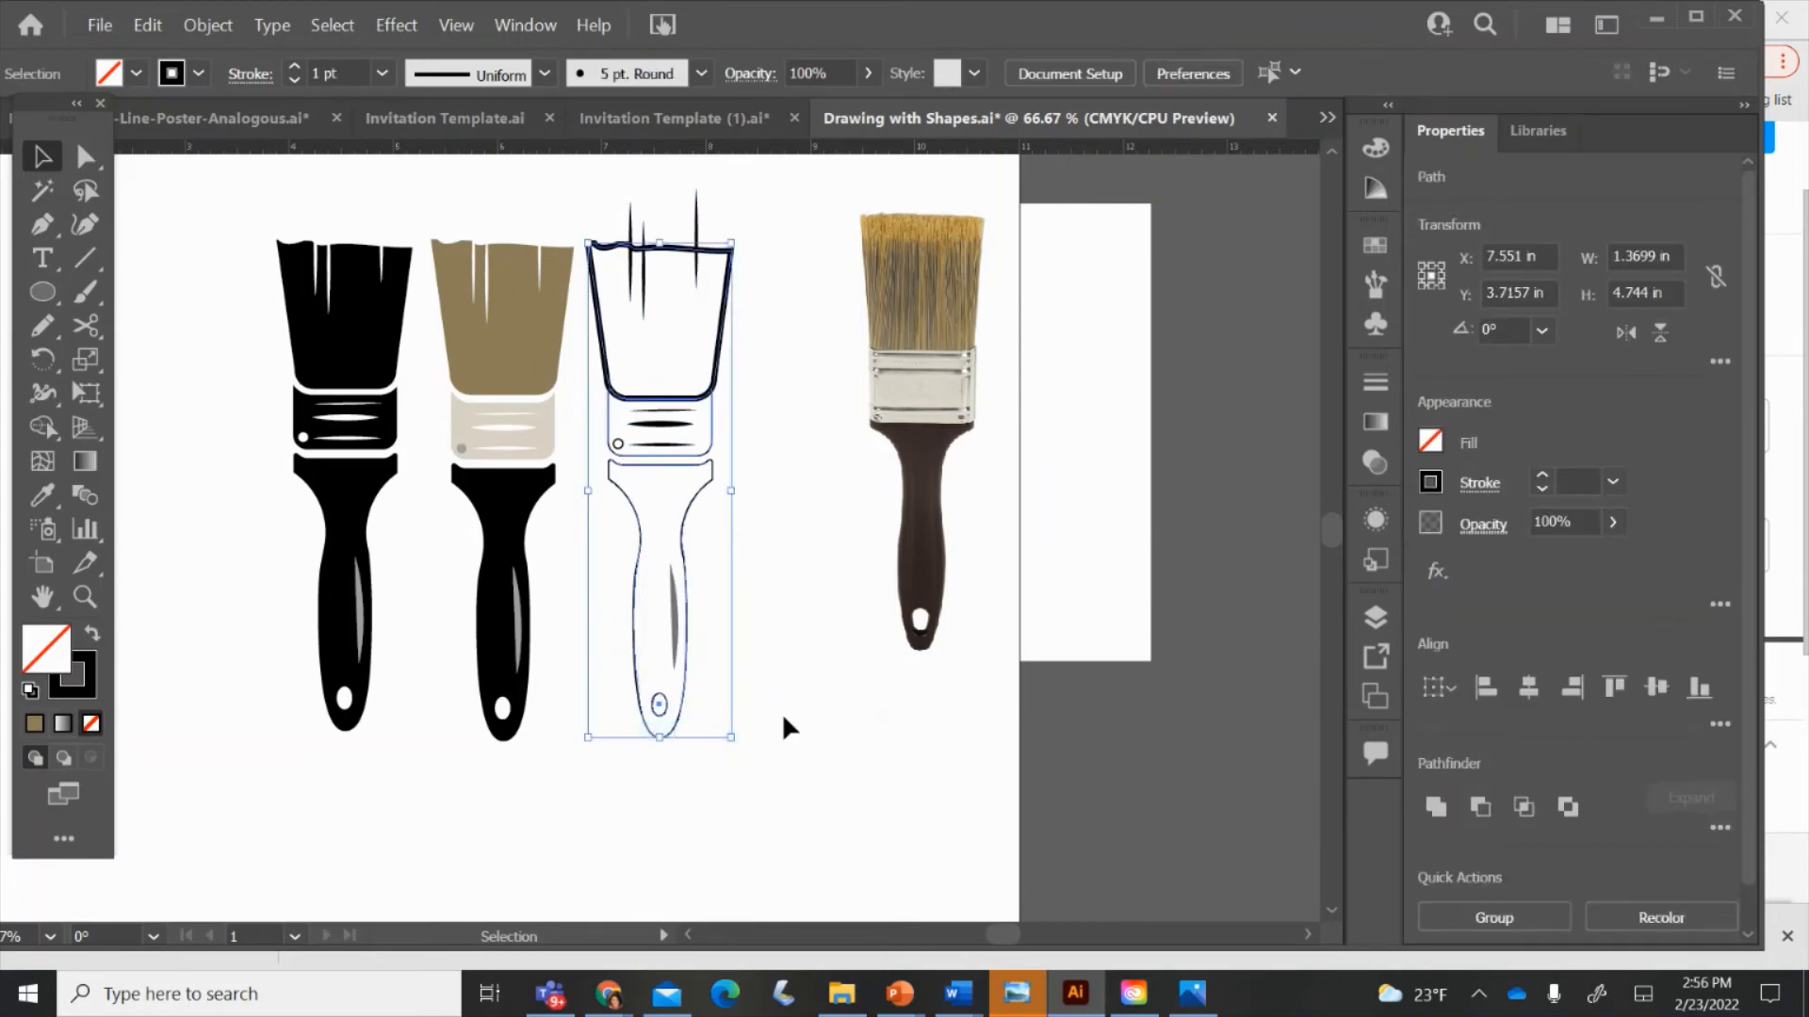
# - Set the stroke weight of the outline brush's handle path to 3 pt
pyautogui.click(94, 153)
pyautogui.click(683, 517)
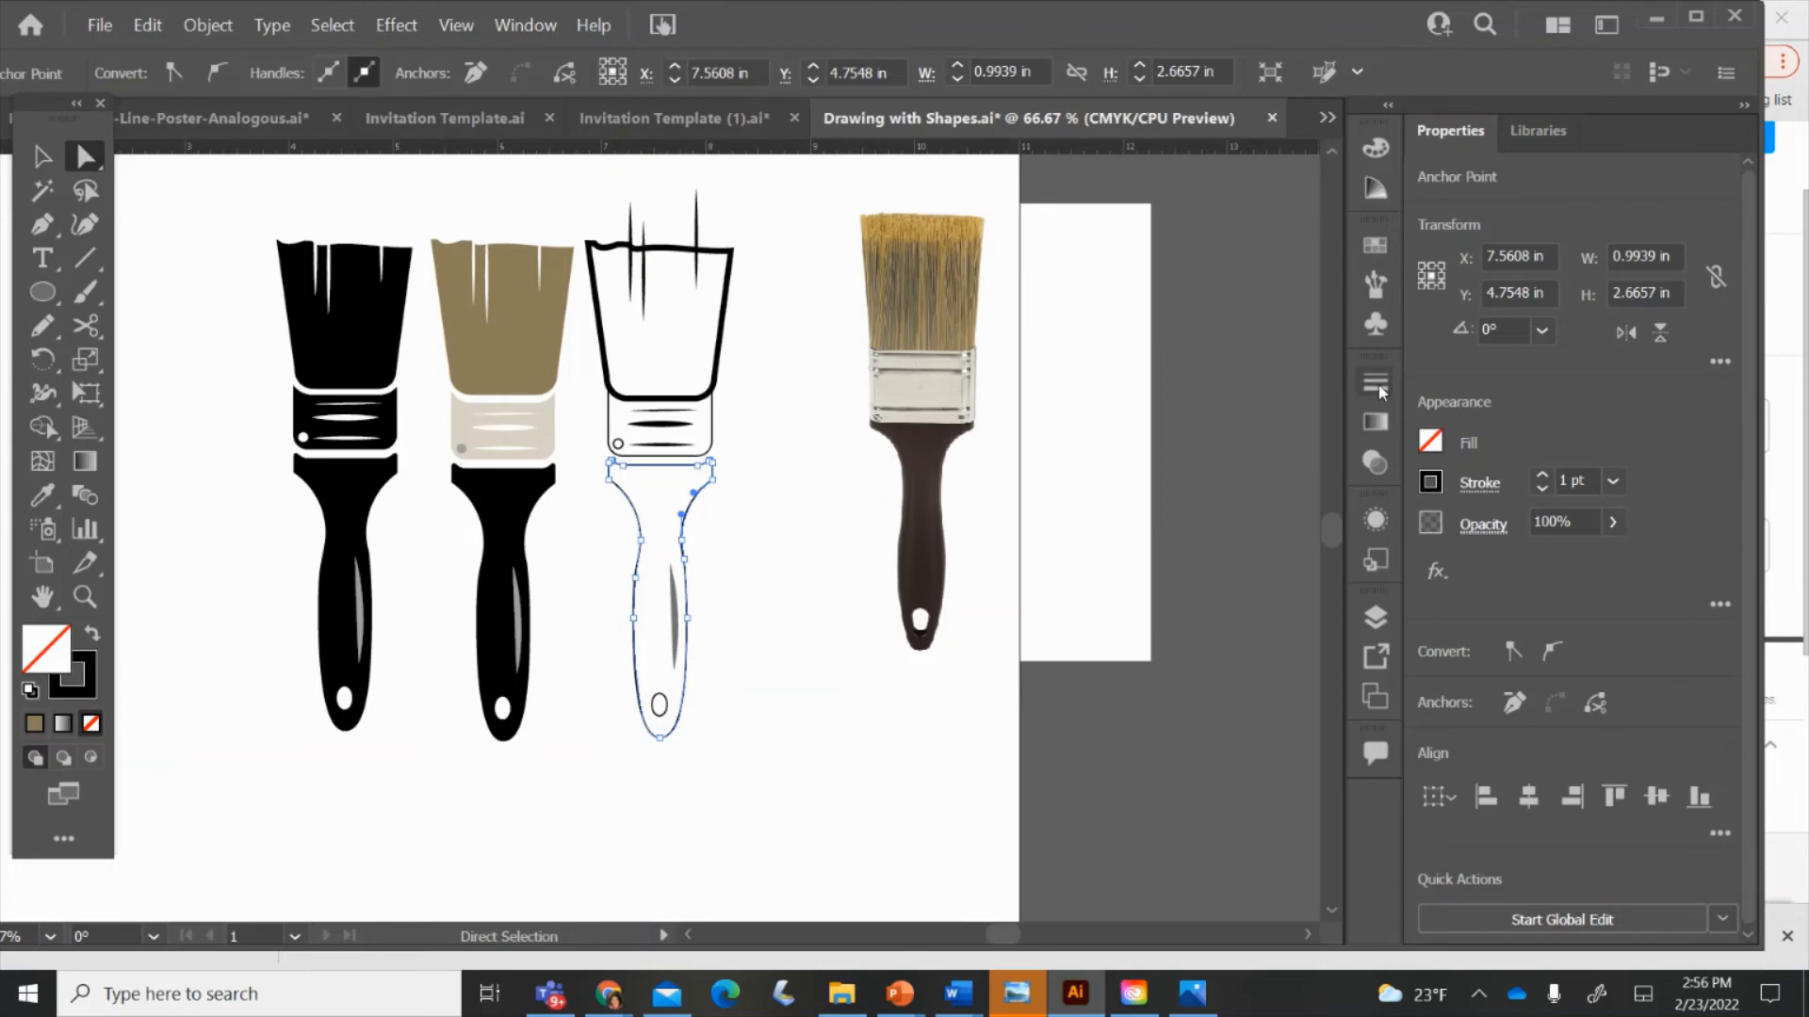
pyautogui.click(43, 157)
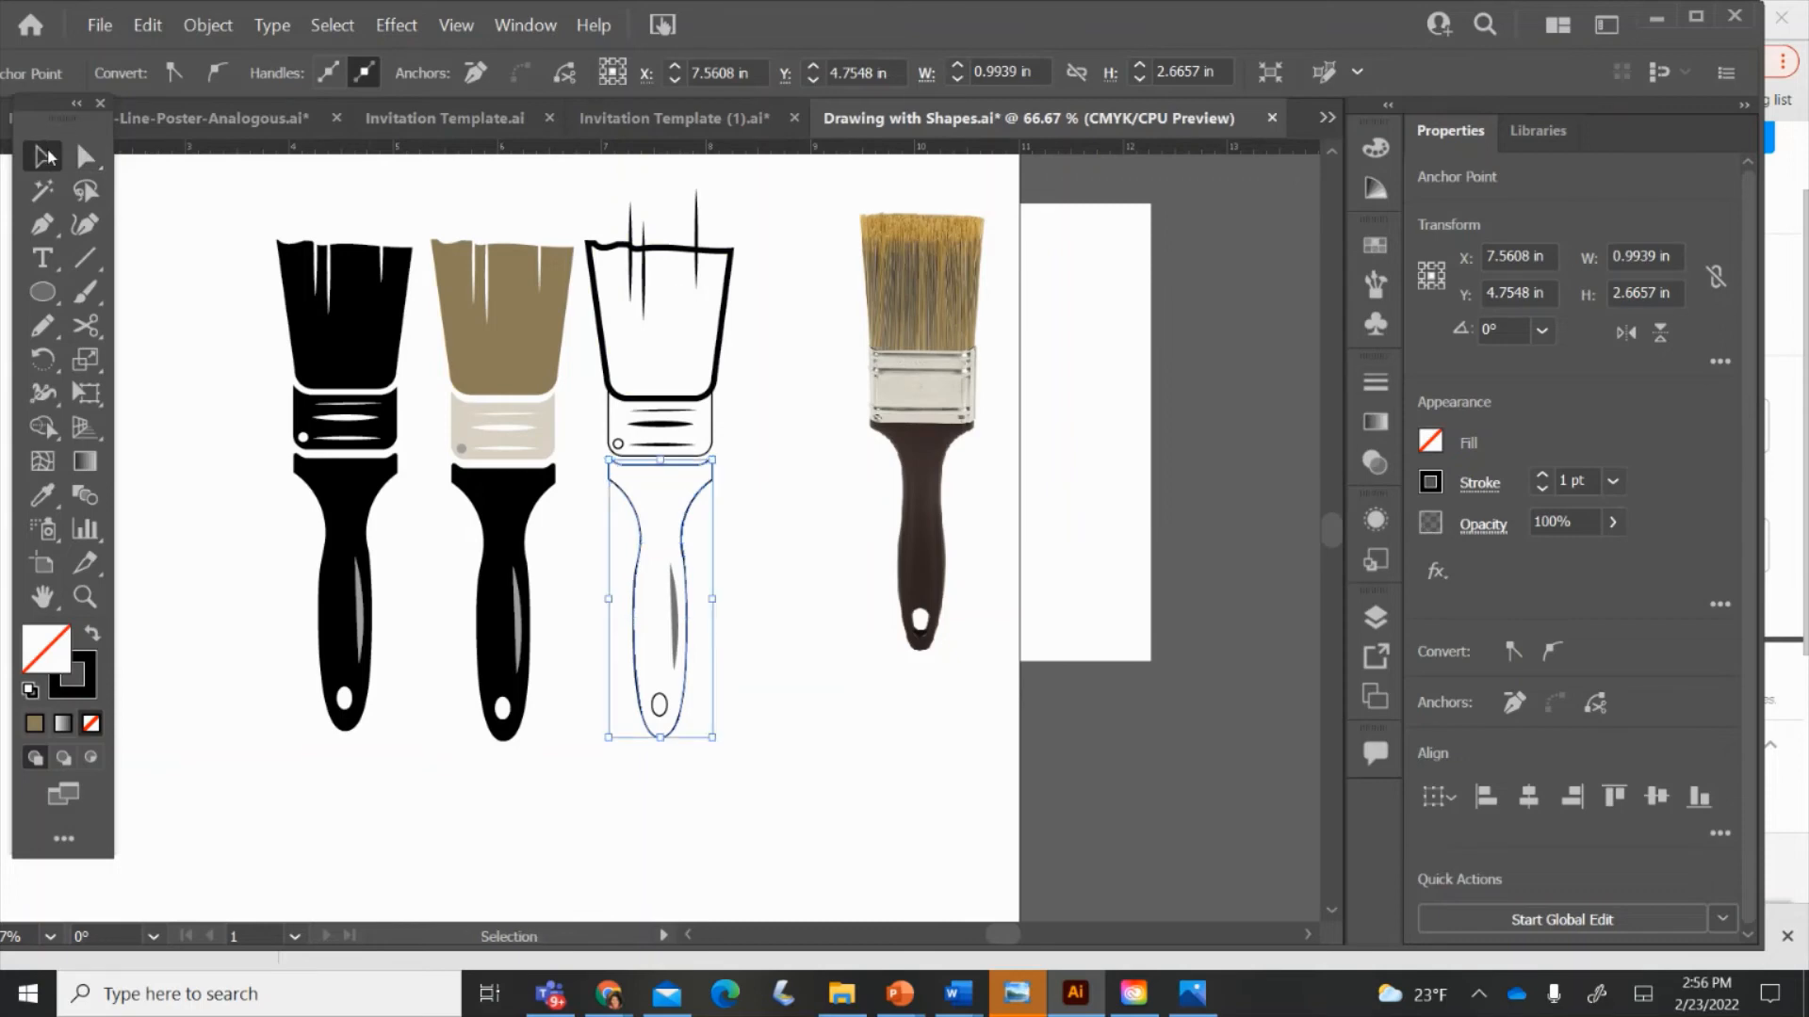
pyautogui.click(769, 727)
pyautogui.click(627, 507)
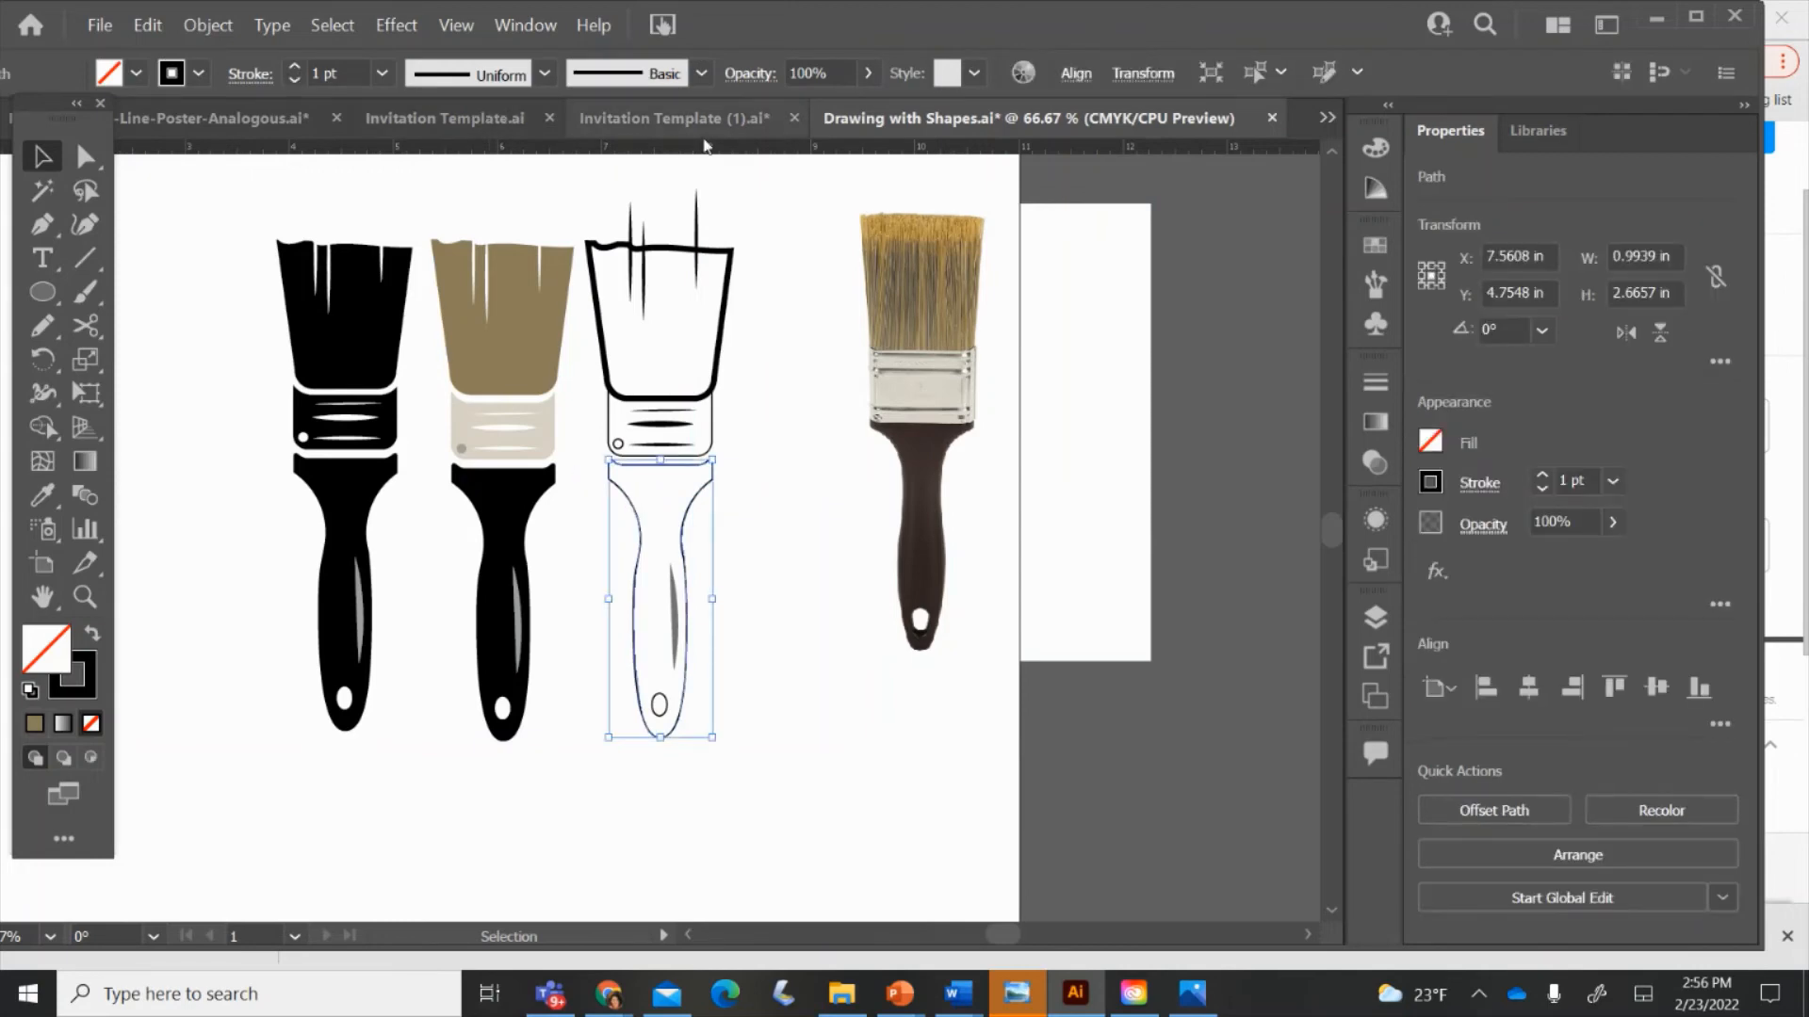
pyautogui.click(1381, 386)
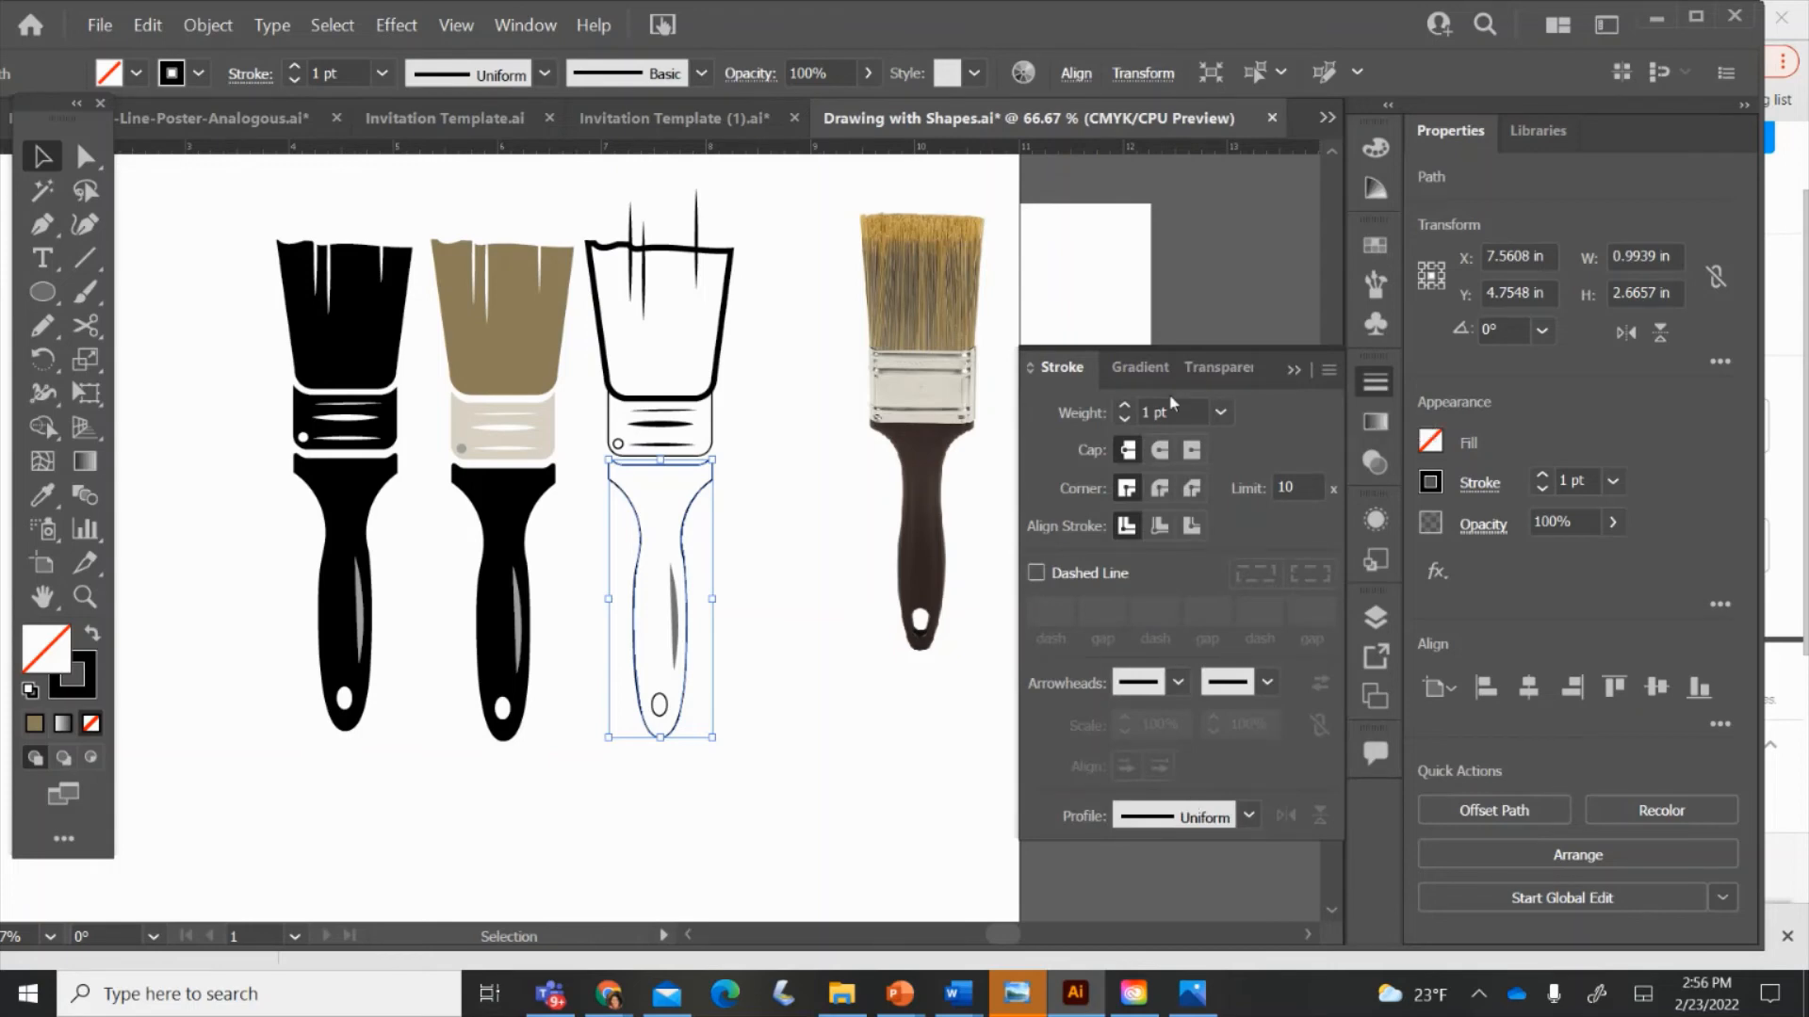
pyautogui.click(1124, 407)
pyautogui.click(1124, 407)
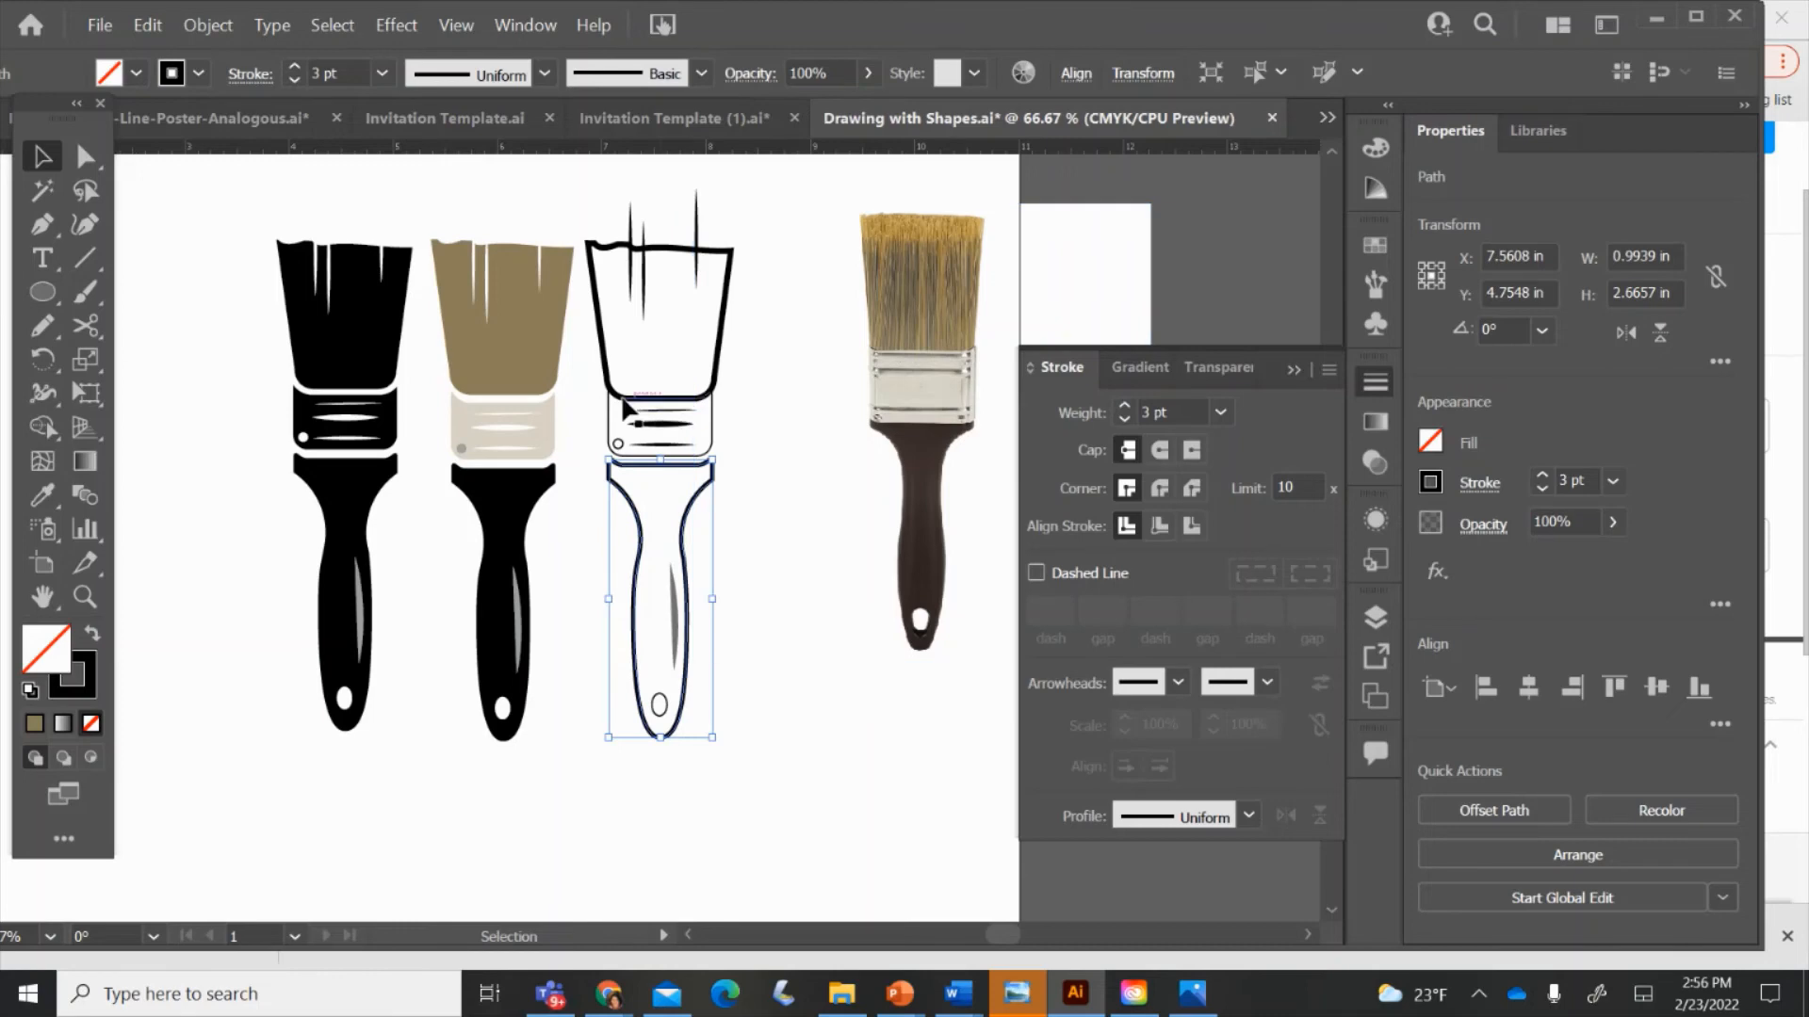
# - Set the ferrule outline's stroke weight to 3 pt and give it the elliptical width profile tapered at both ends
pyautogui.click(608, 409)
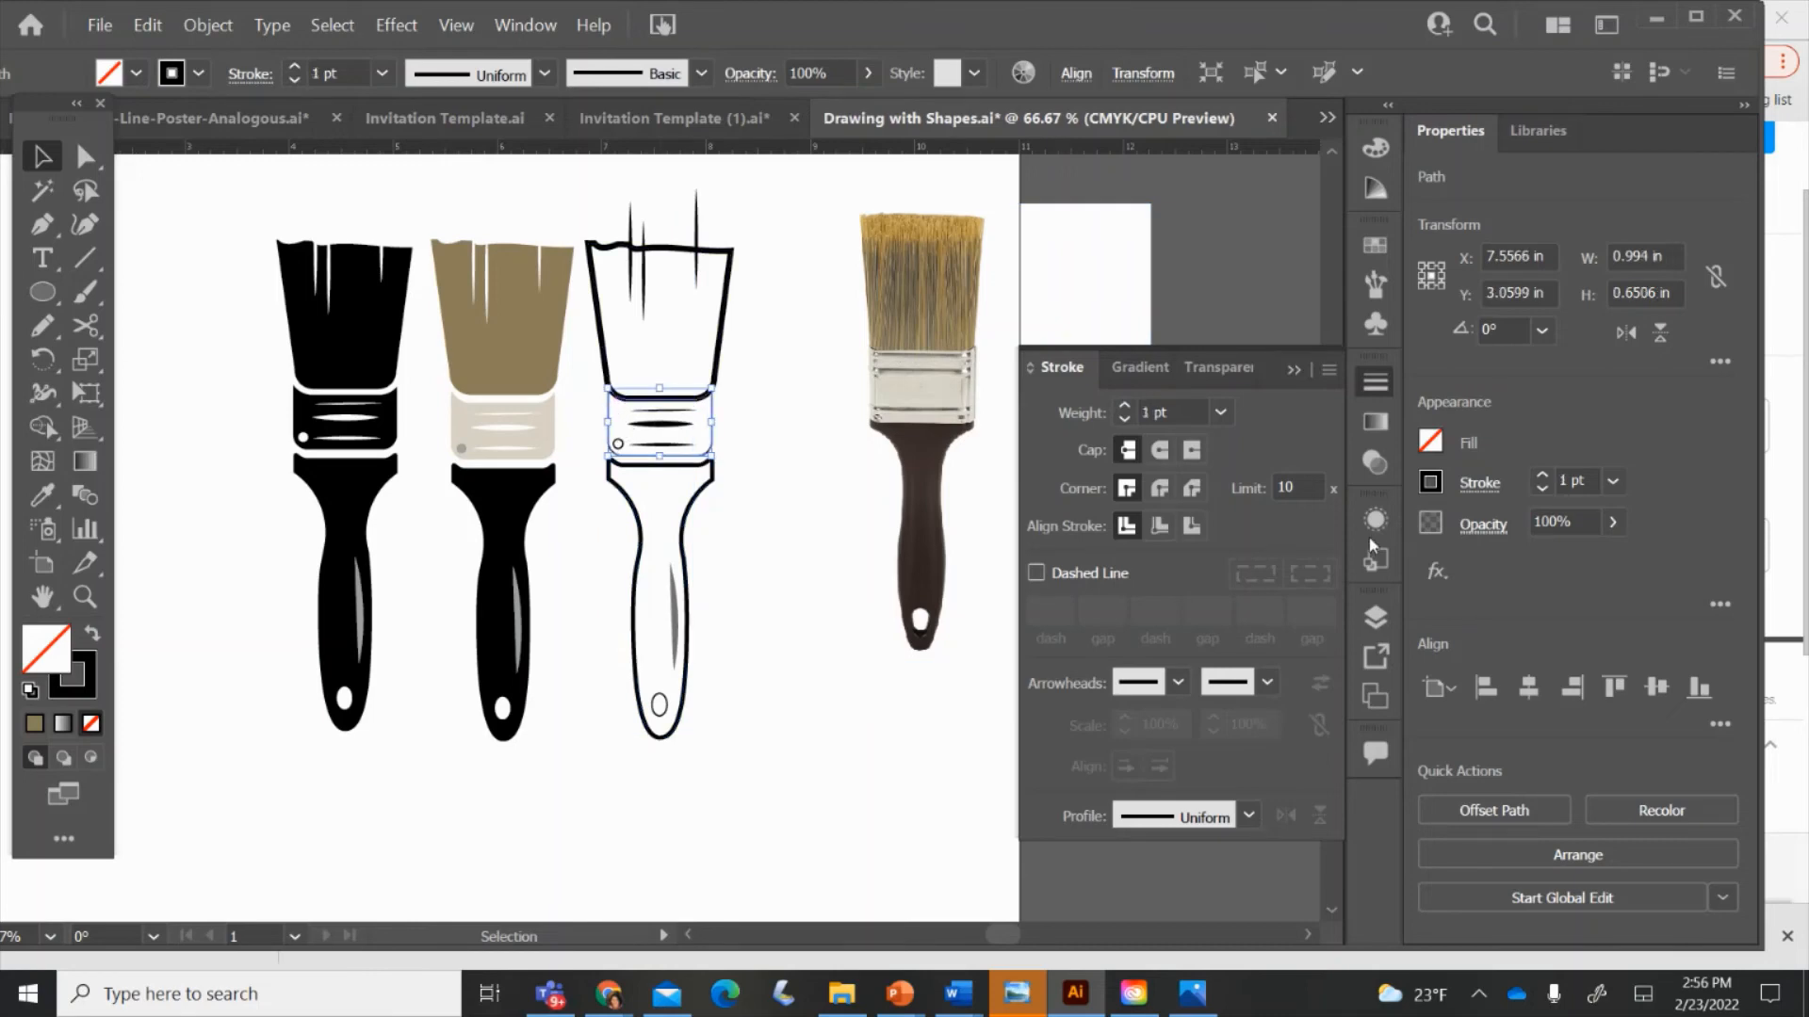
pyautogui.click(1124, 407)
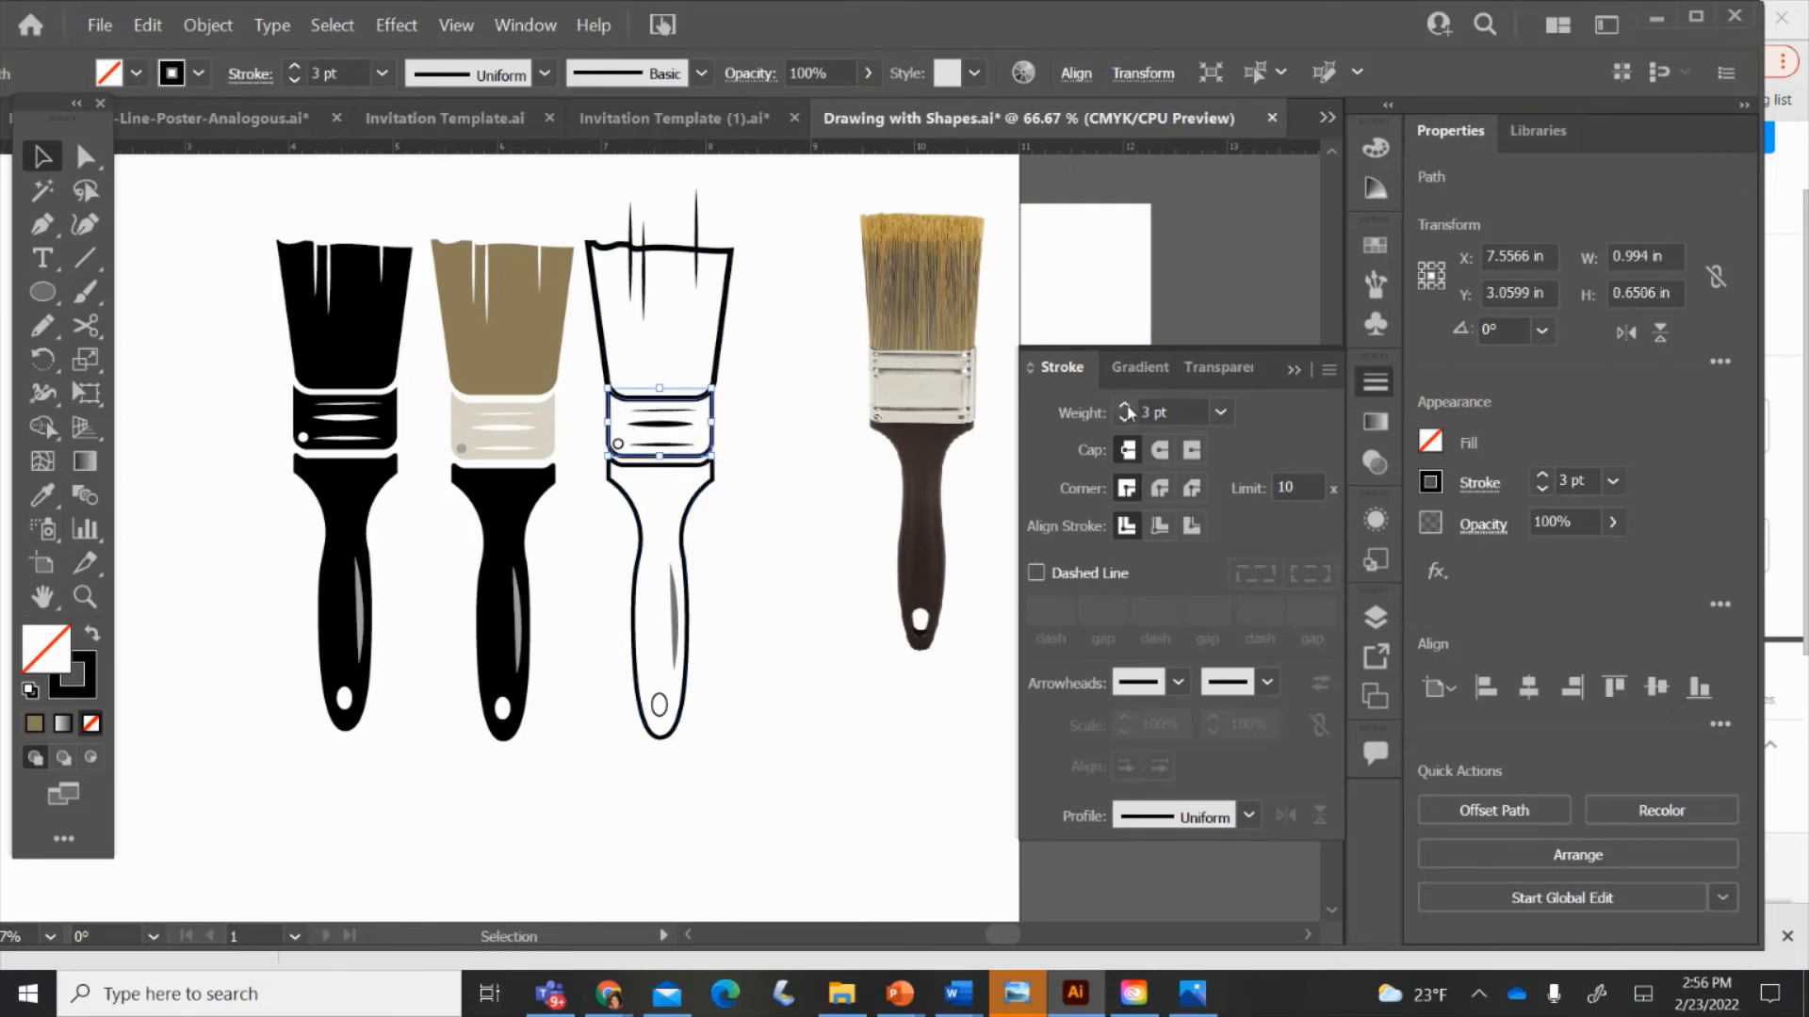
pyautogui.click(1248, 815)
pyautogui.click(1165, 525)
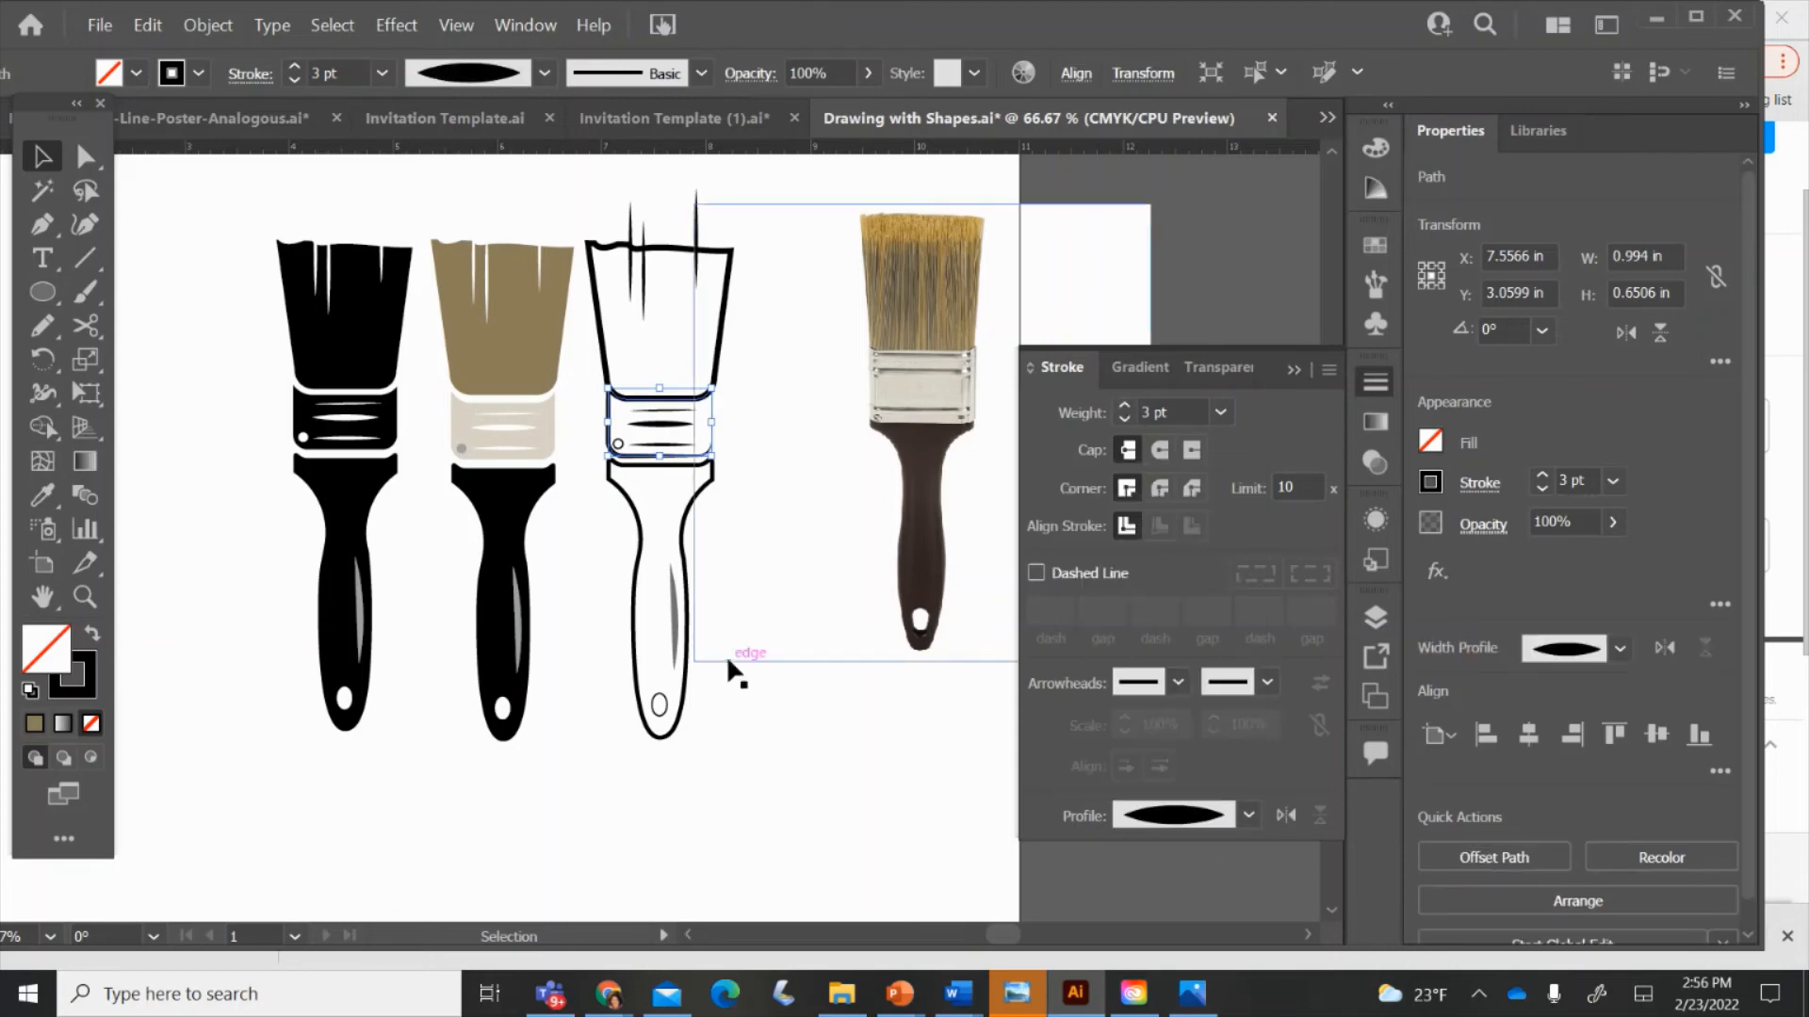
# - Check the stroke weight and width profile of the outline brush's ferrule, handle and rivet paths
pyautogui.click(733, 657)
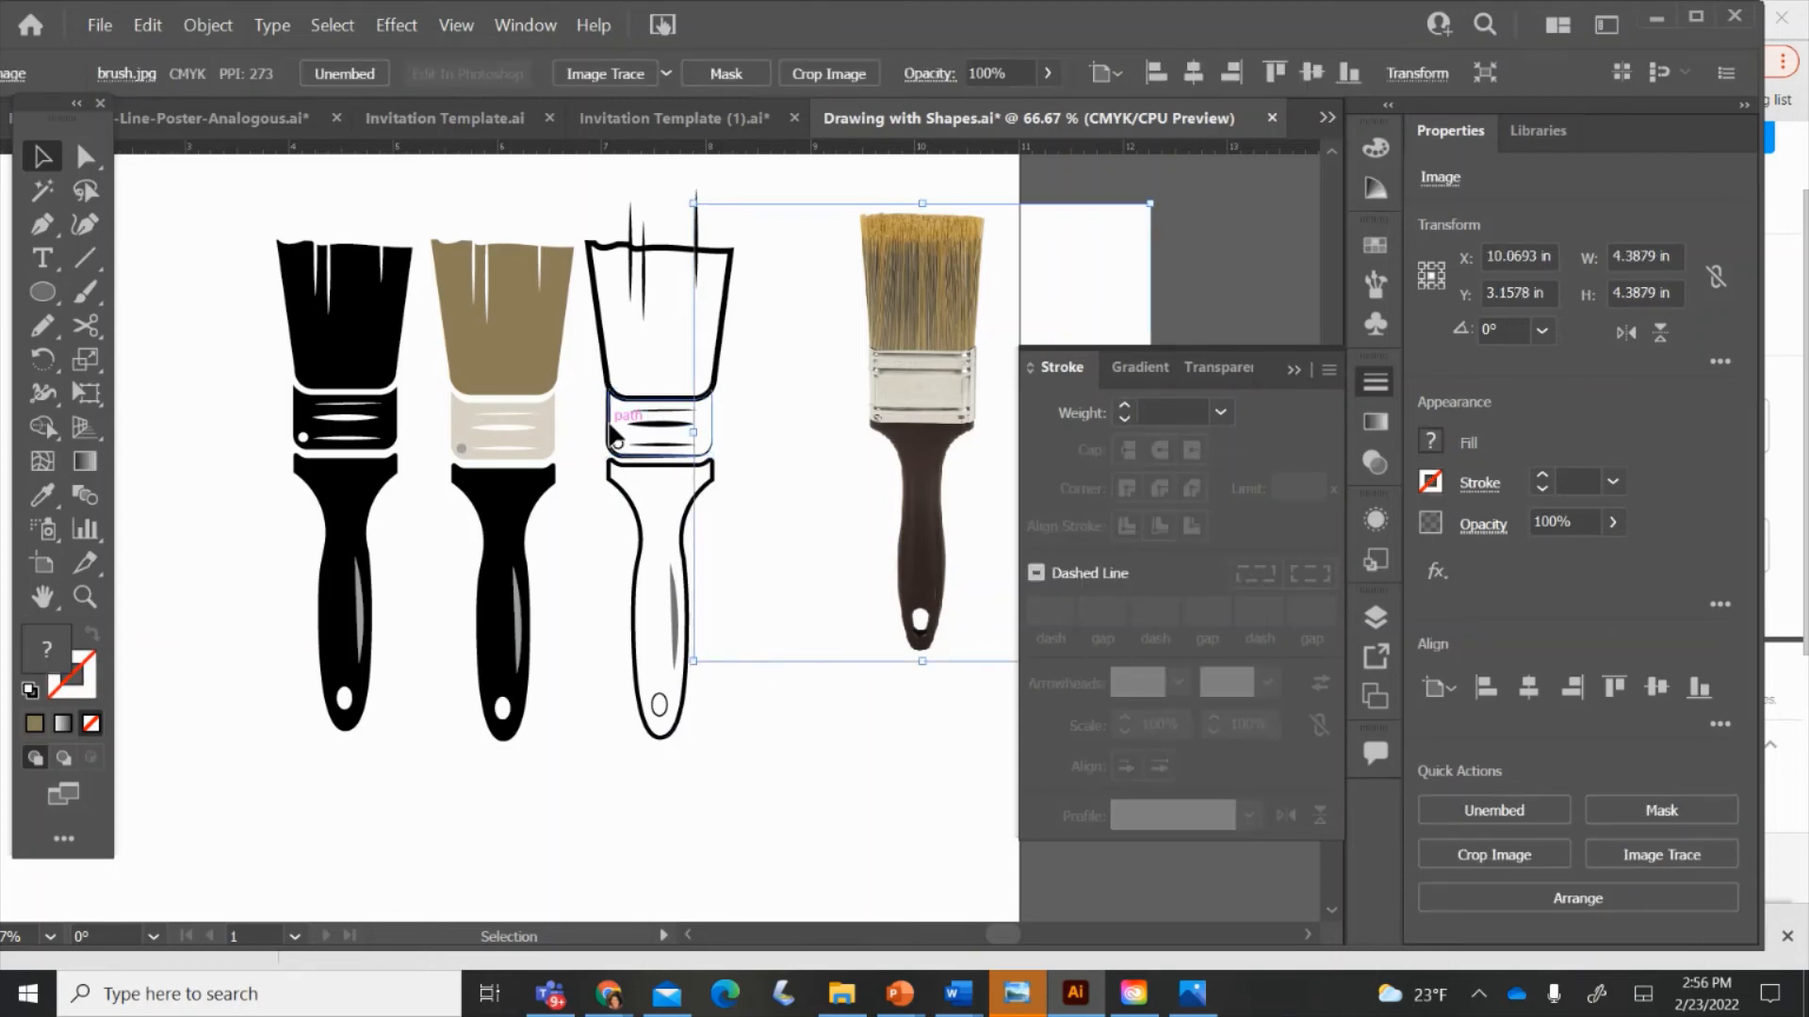
pyautogui.click(617, 417)
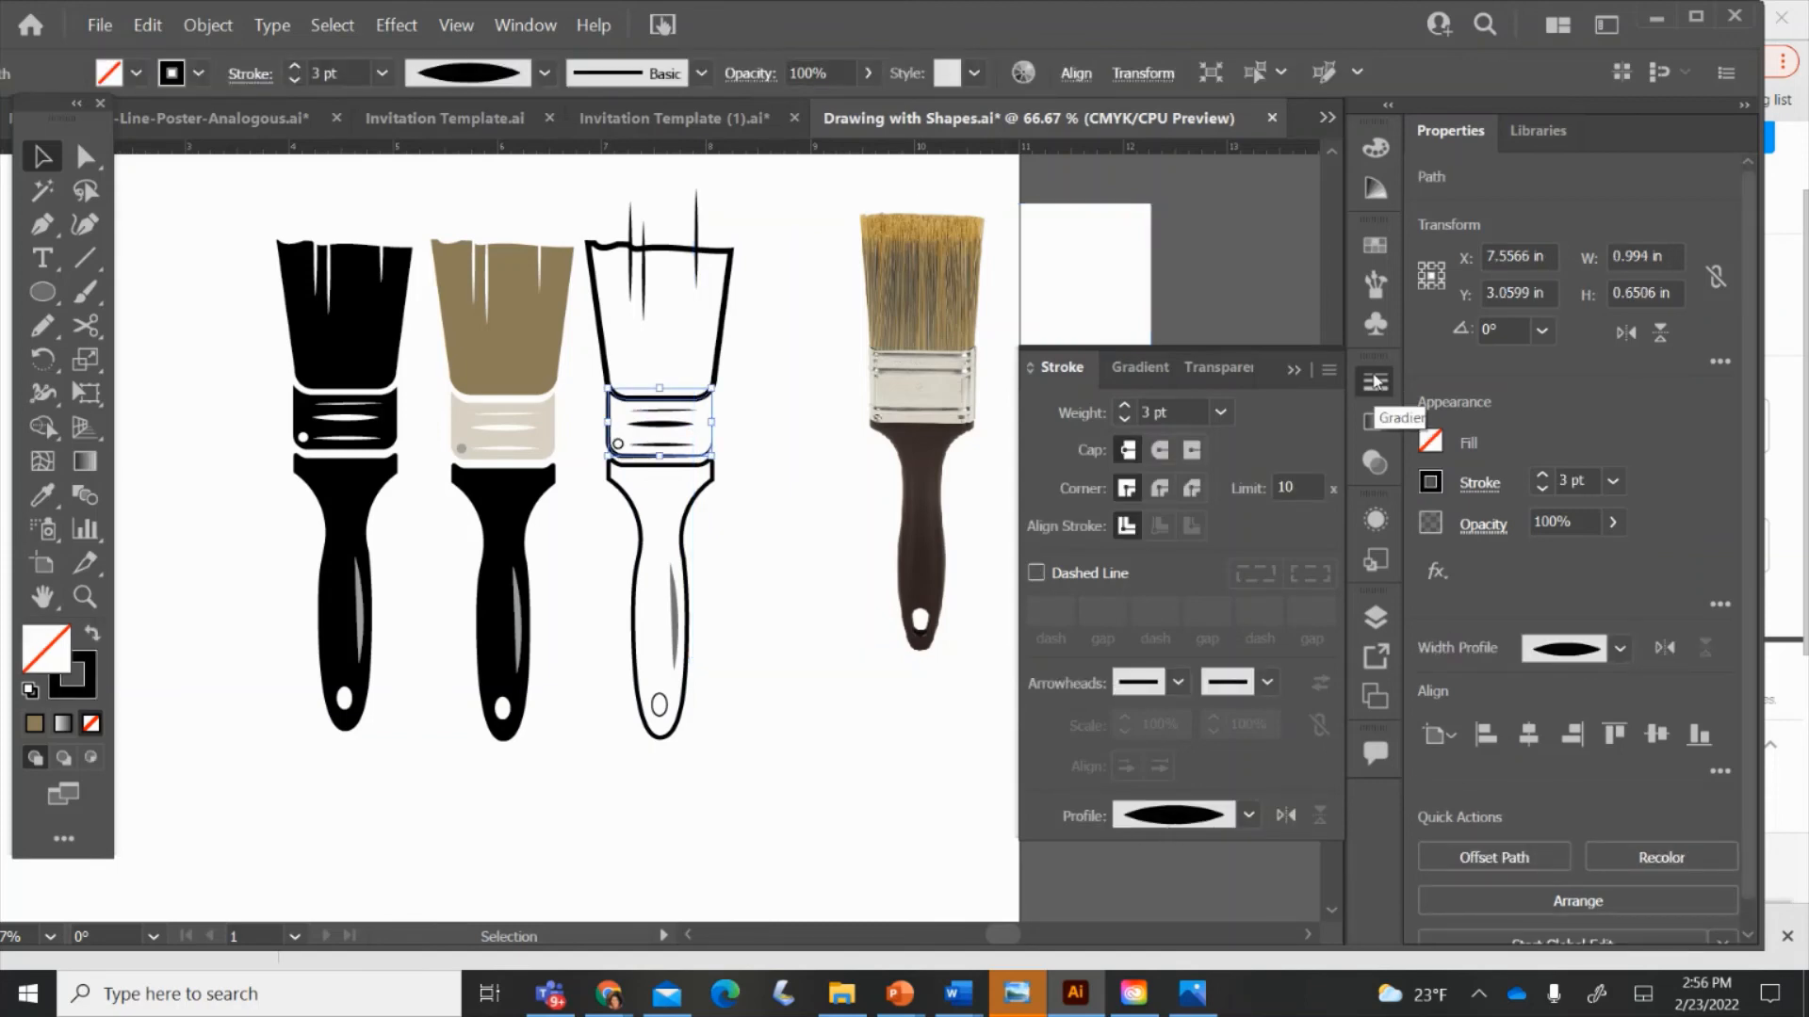
pyautogui.click(1329, 370)
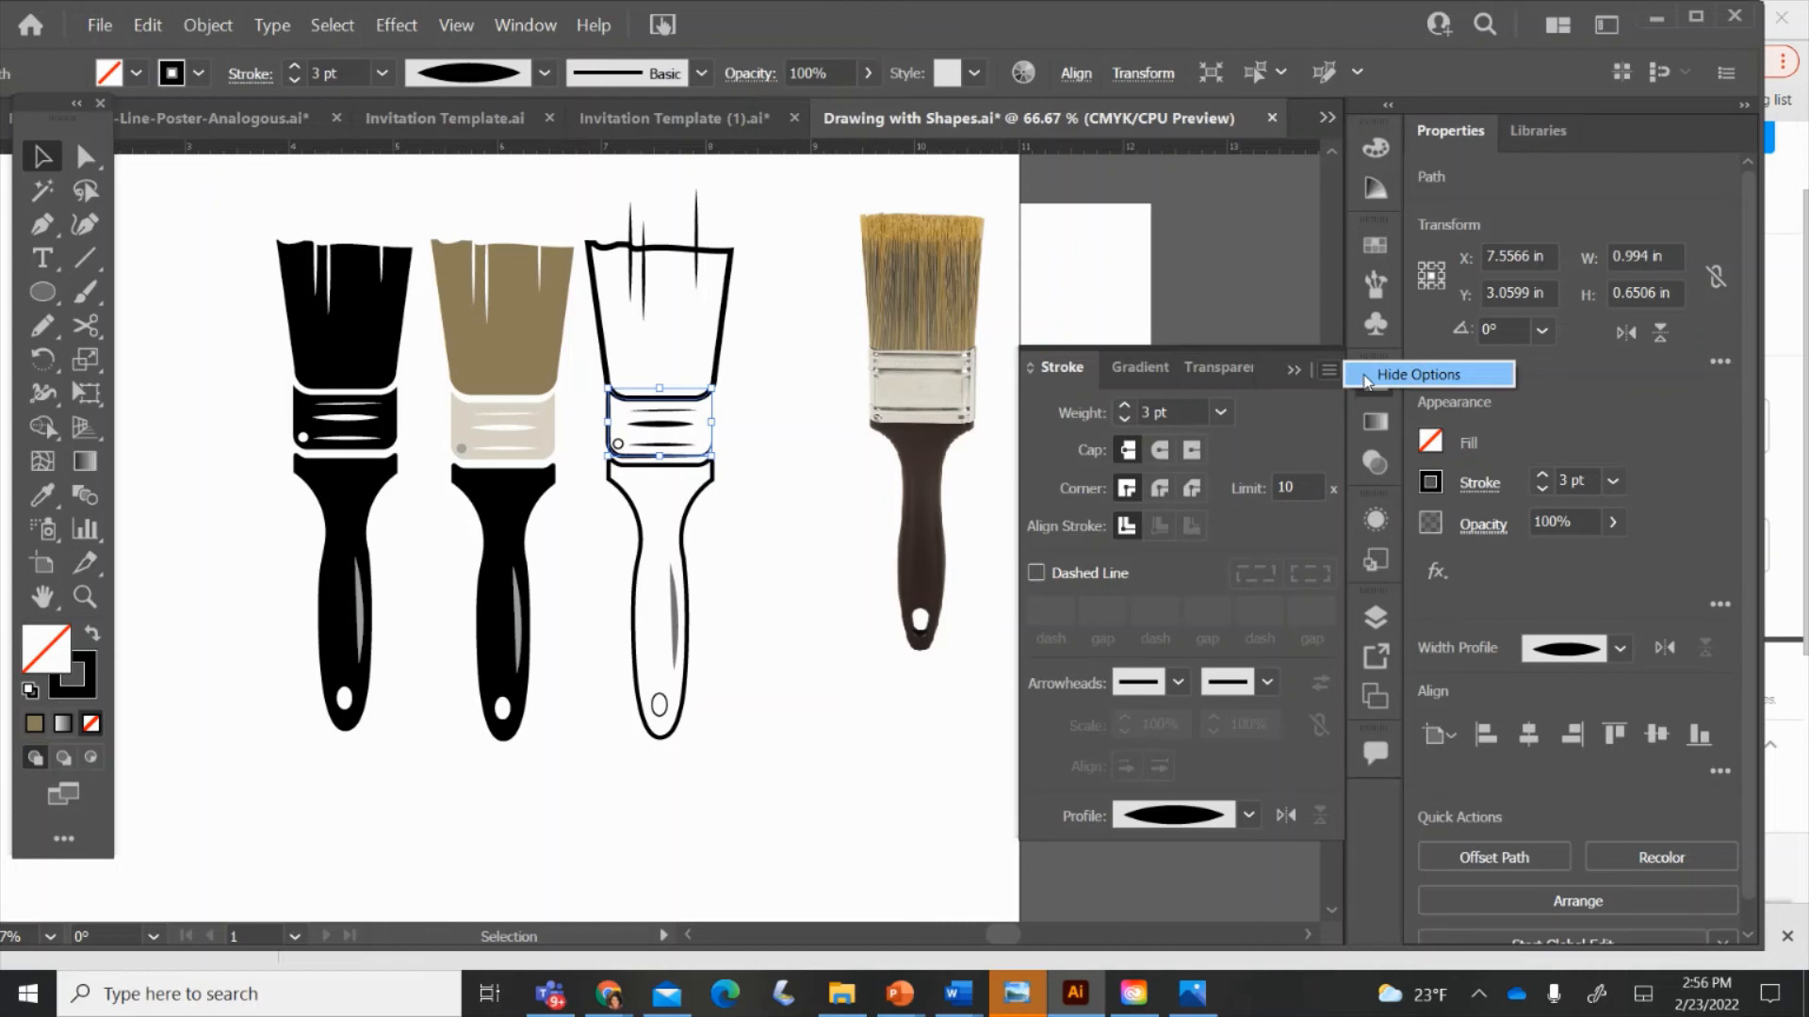
pyautogui.click(1328, 373)
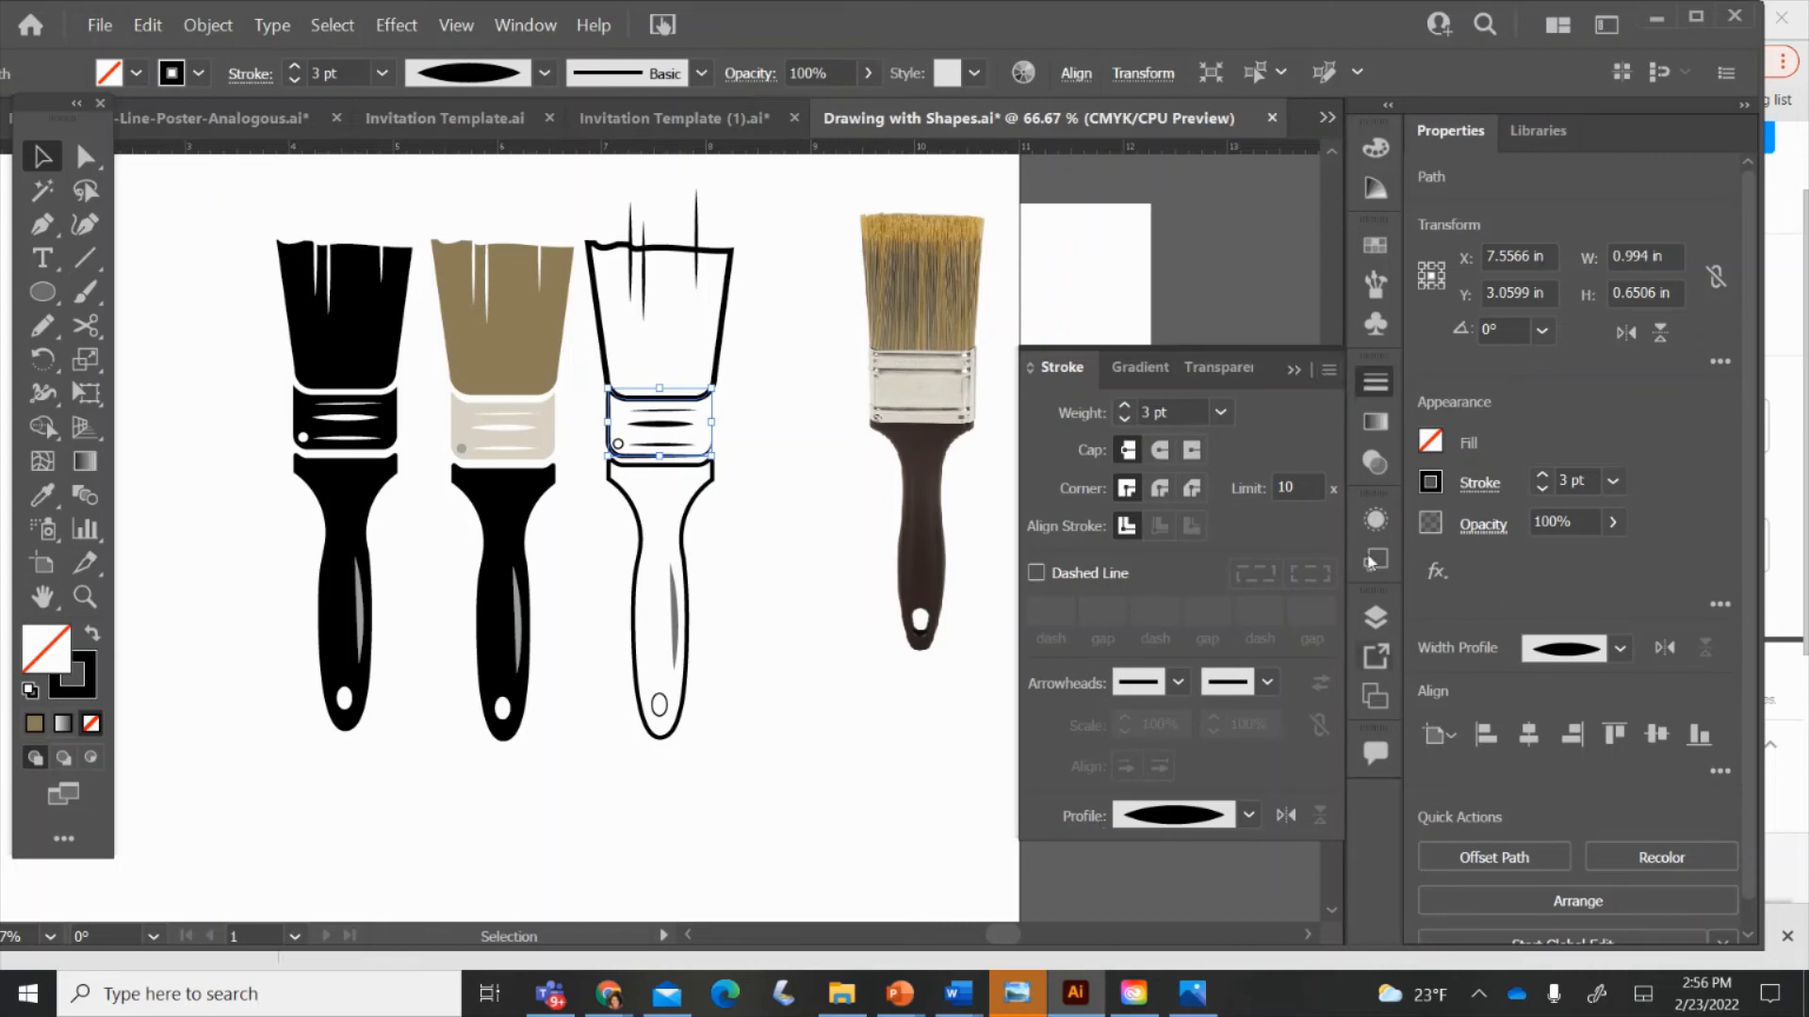
pyautogui.click(1285, 816)
pyautogui.click(617, 442)
pyautogui.click(618, 456)
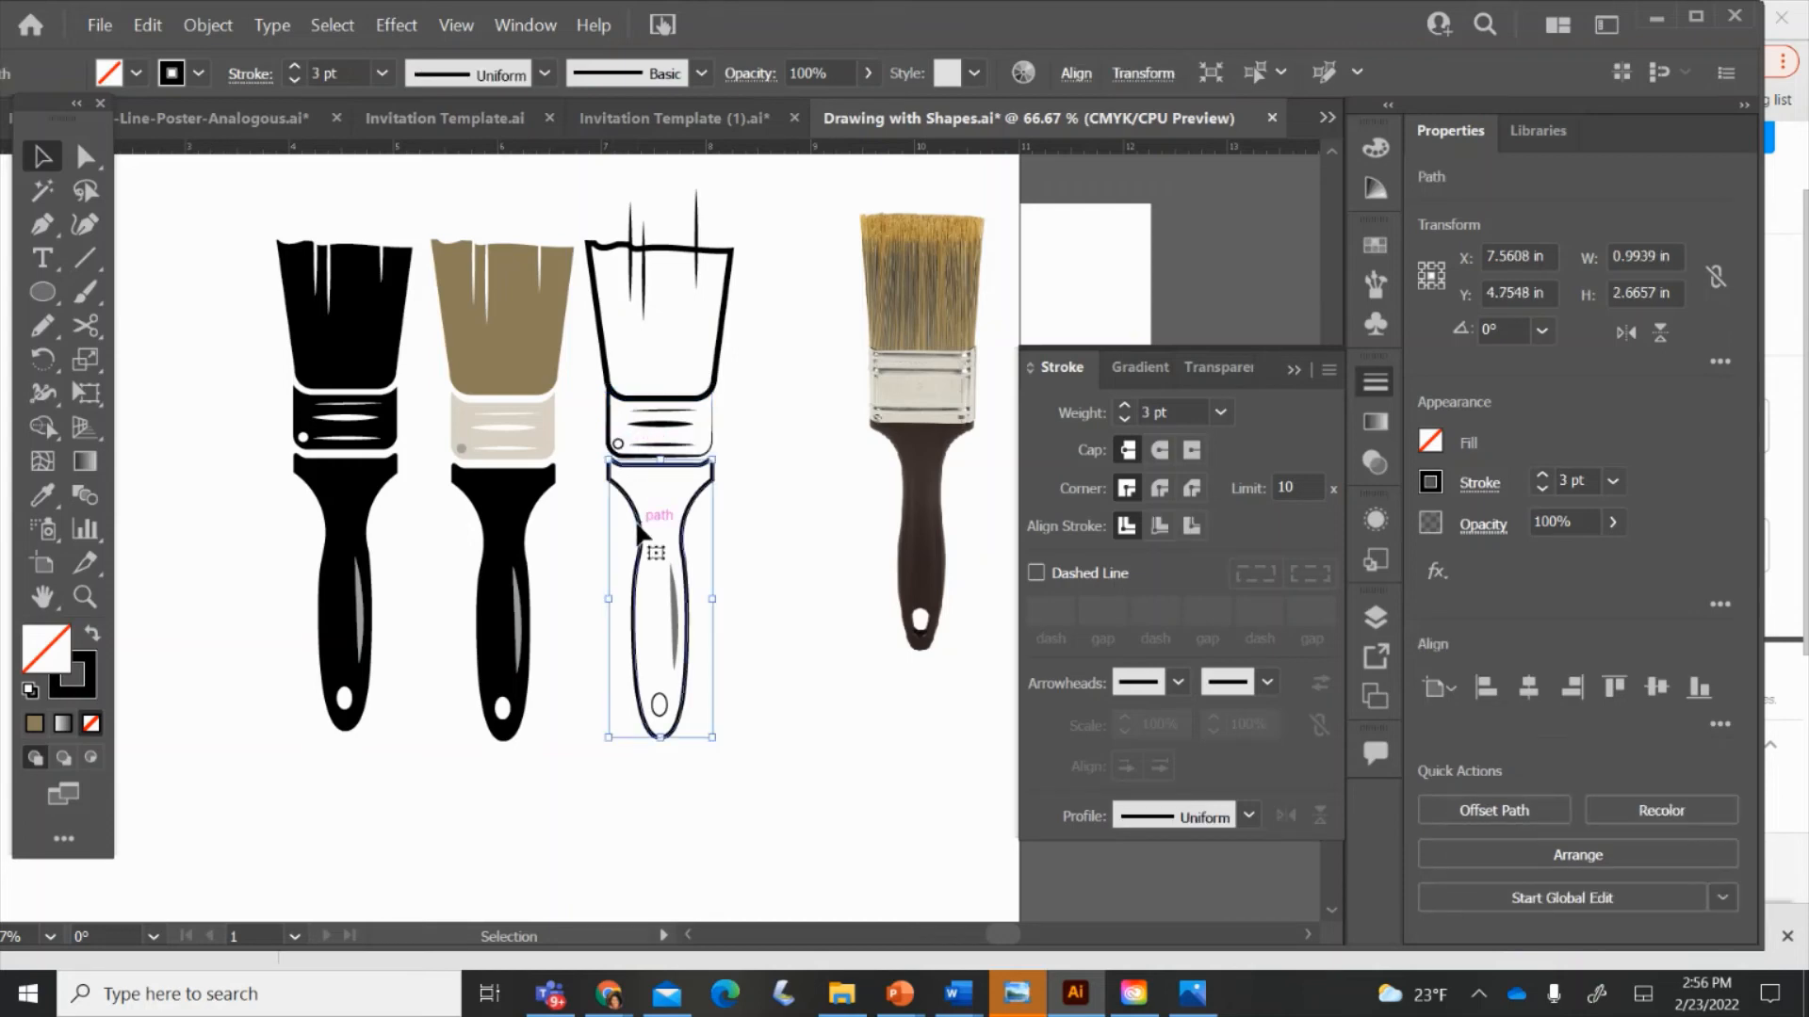
pyautogui.click(618, 444)
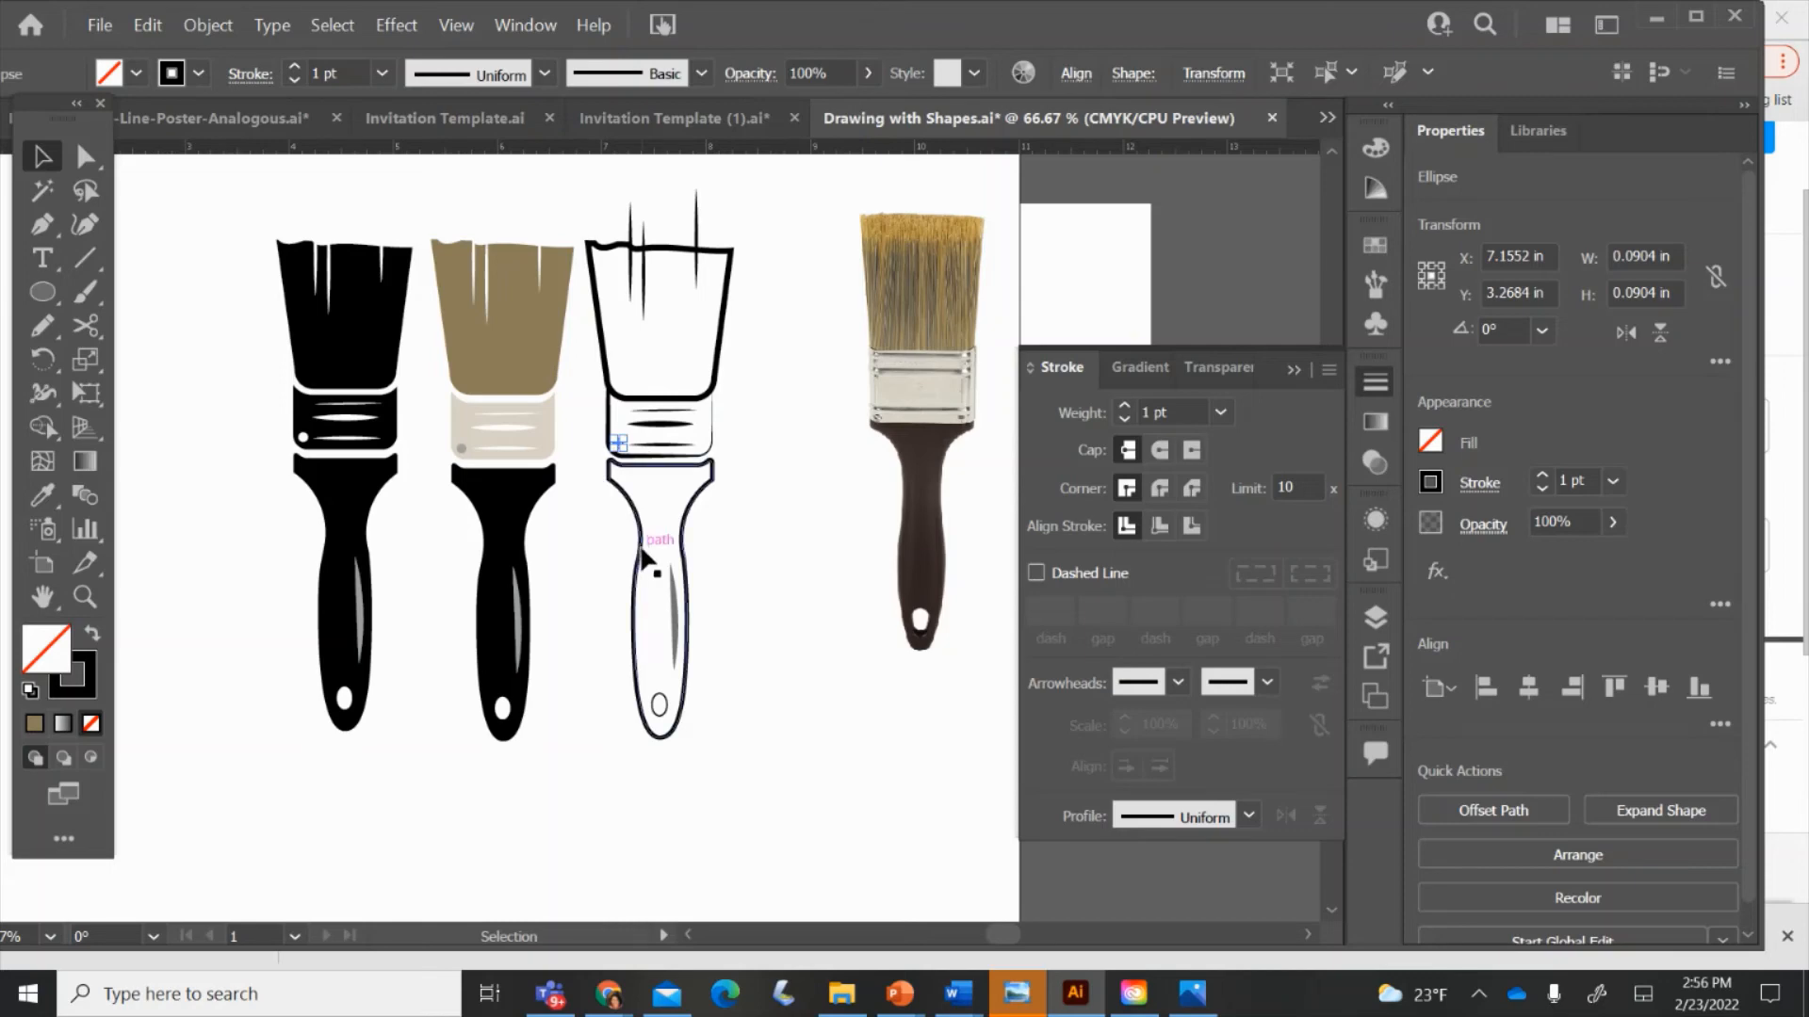
pyautogui.click(659, 575)
# - Set the ferrule outline's stroke profile to Uniform
pyautogui.click(718, 455)
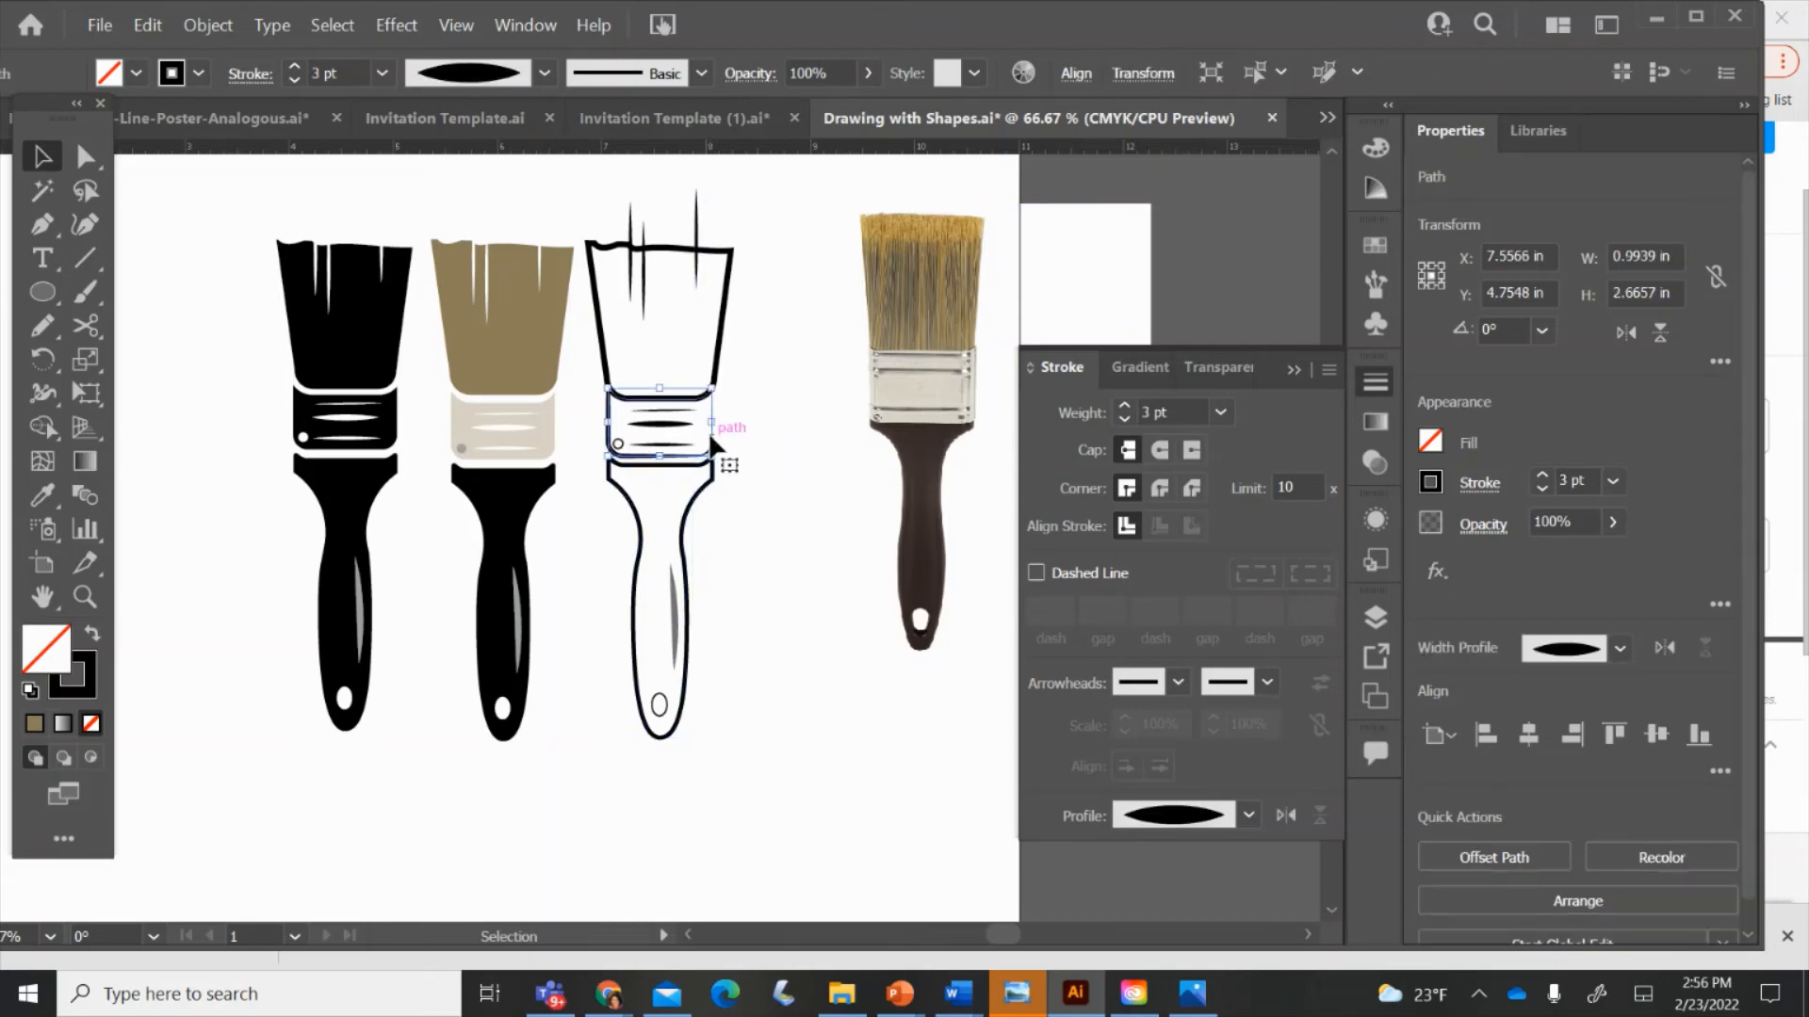
pyautogui.click(1248, 816)
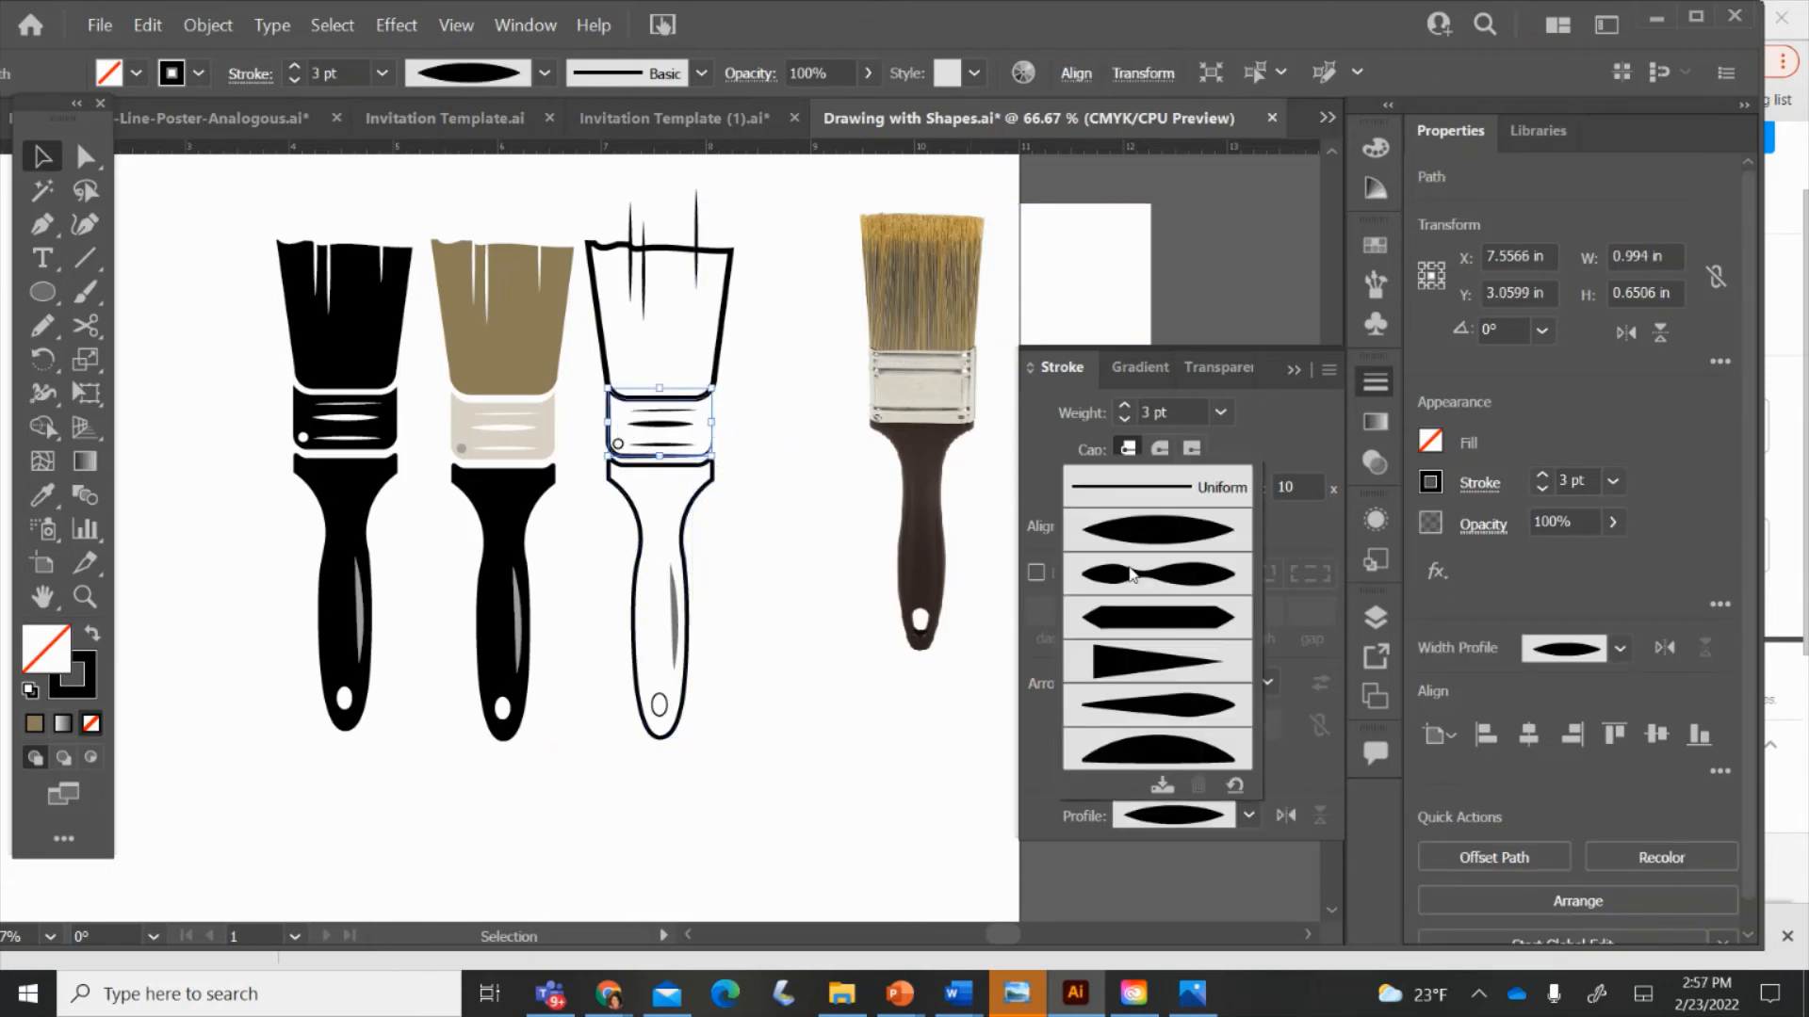
pyautogui.click(1126, 492)
pyautogui.click(806, 706)
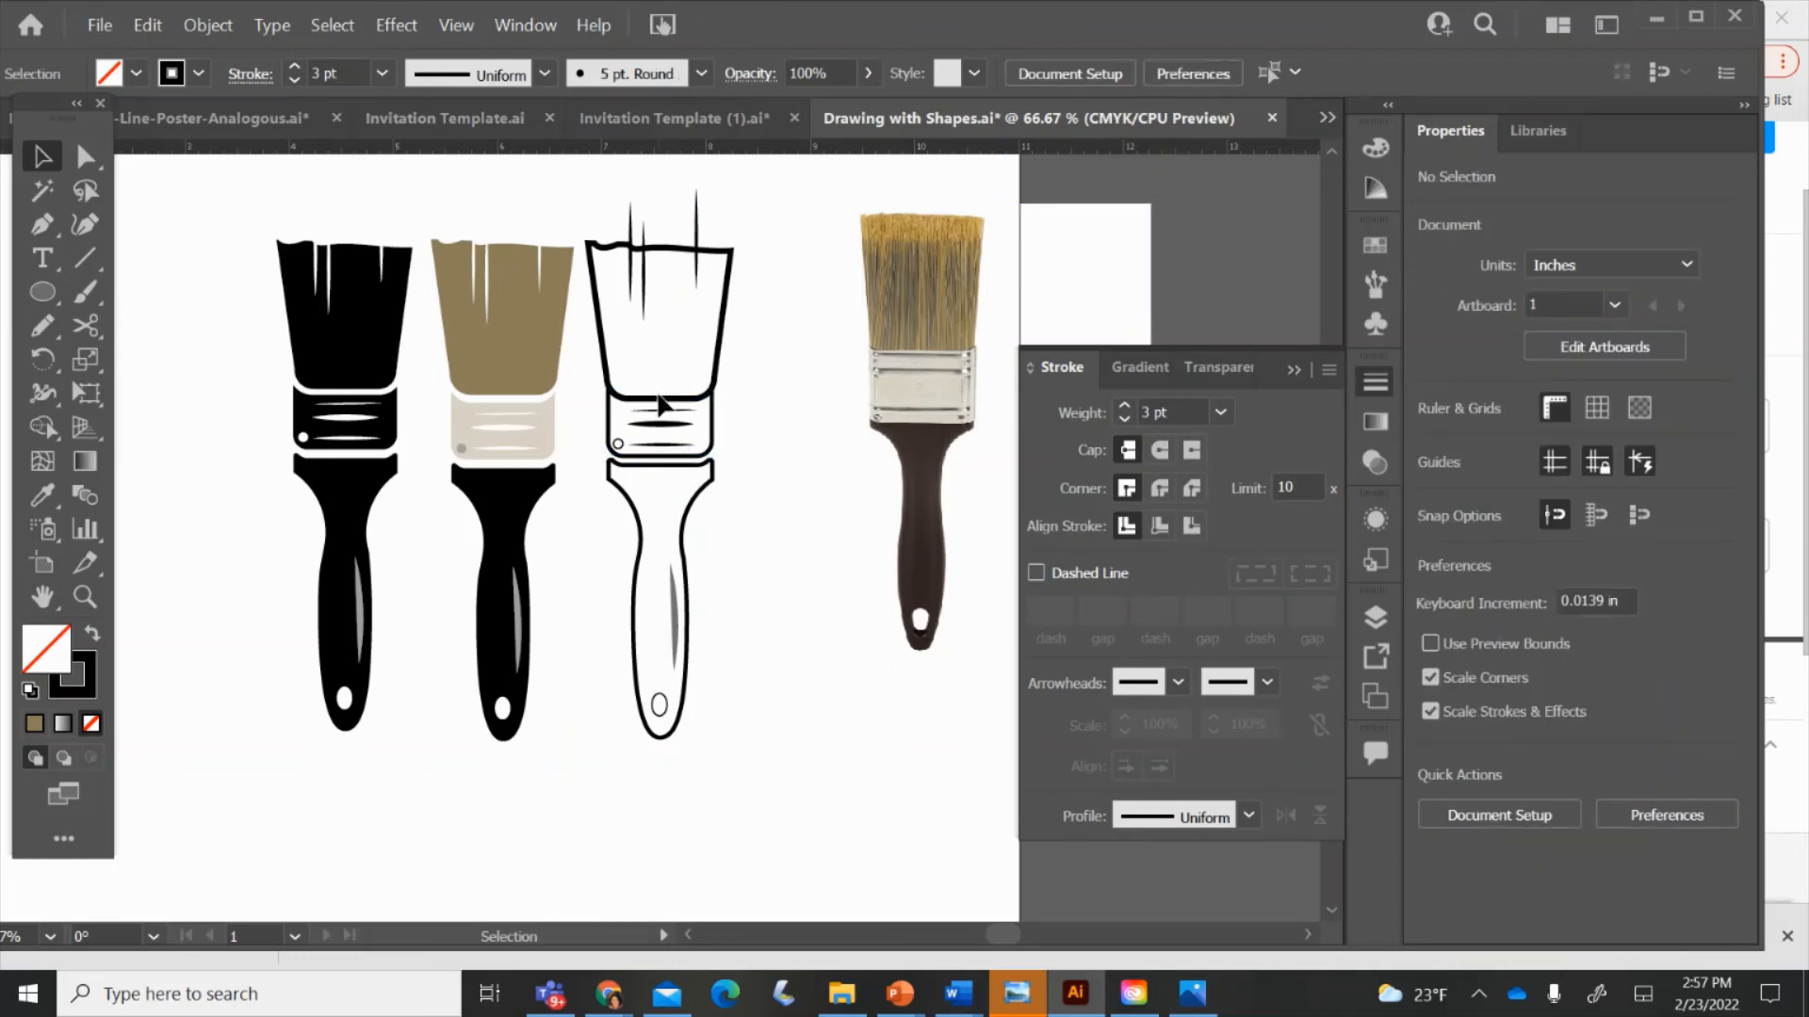
# - Nudge the outline brush's bristle shape upward to open a gap above the ferrule
pyautogui.click(660, 397)
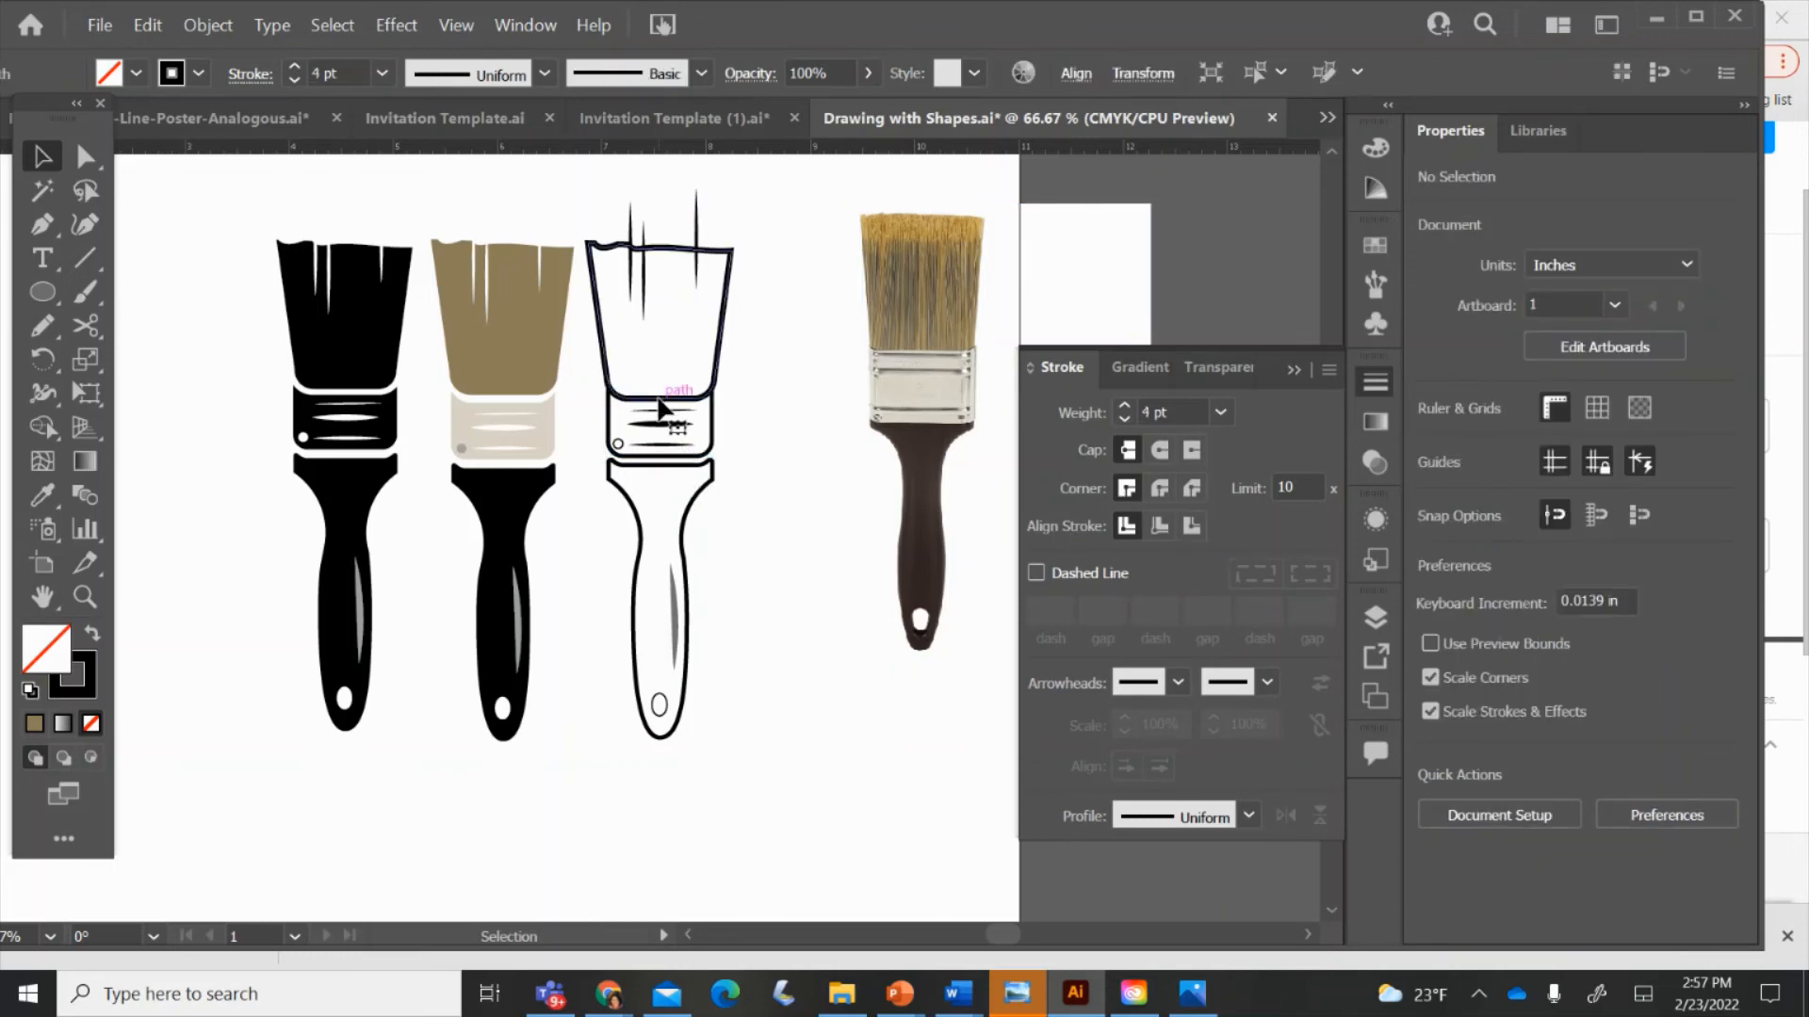
pyautogui.press('Up')
pyautogui.press('Up')
pyautogui.press('Up')
pyautogui.press('Up')
pyautogui.press('Up')
pyautogui.press('Up')
pyautogui.press('Up')
pyautogui.press('Up')
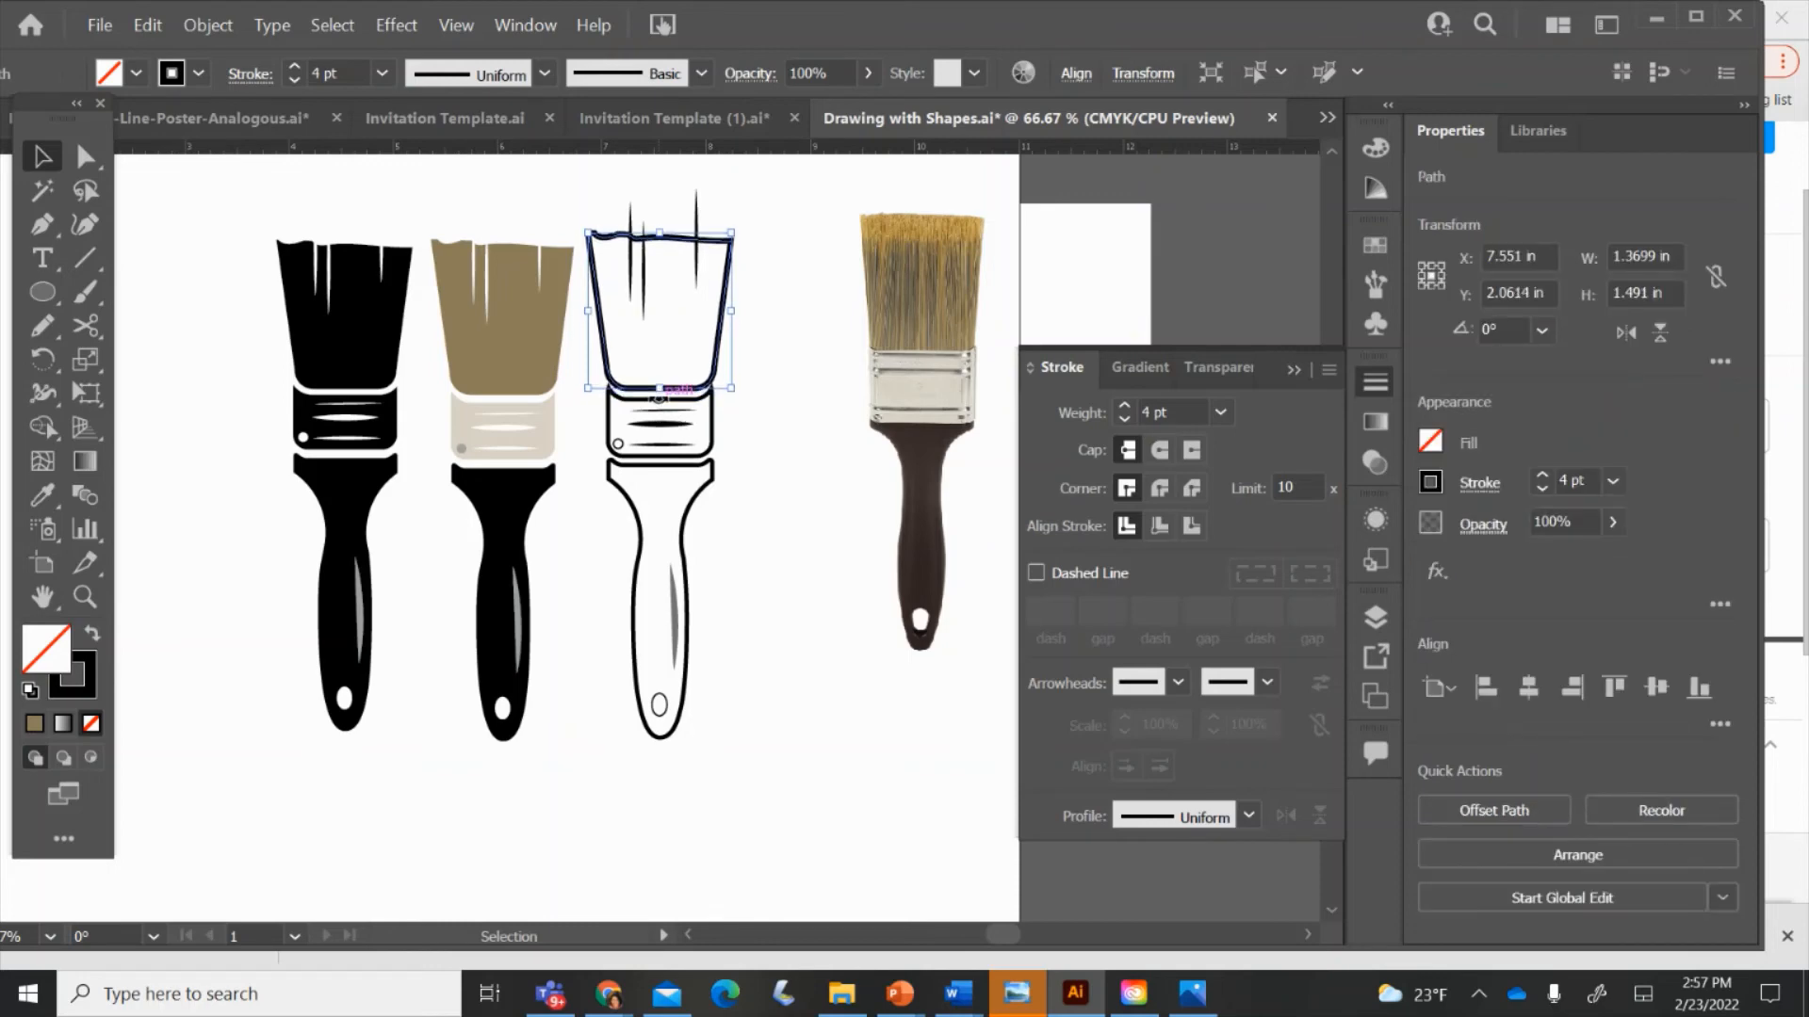
pyautogui.click(767, 518)
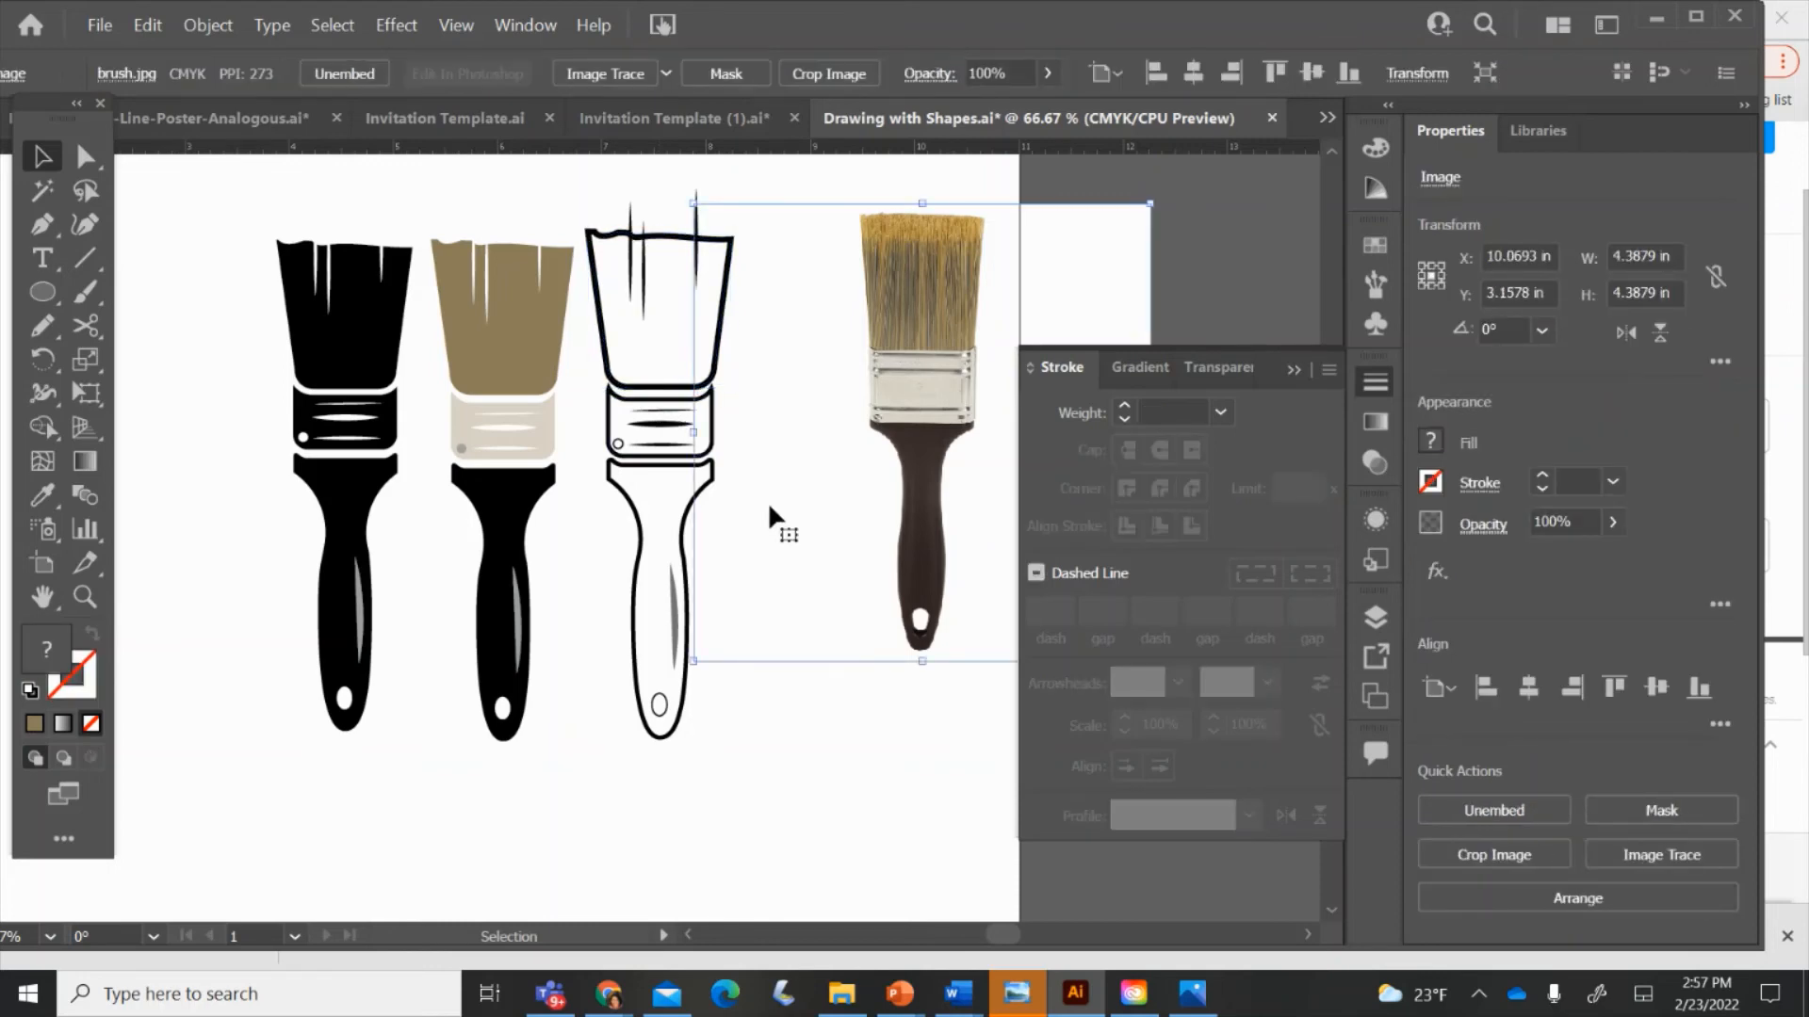
# - Nudge the bristle outline slightly back down to about Y 2.01 in, narrowing the gap above the ferrule
pyautogui.click(662, 391)
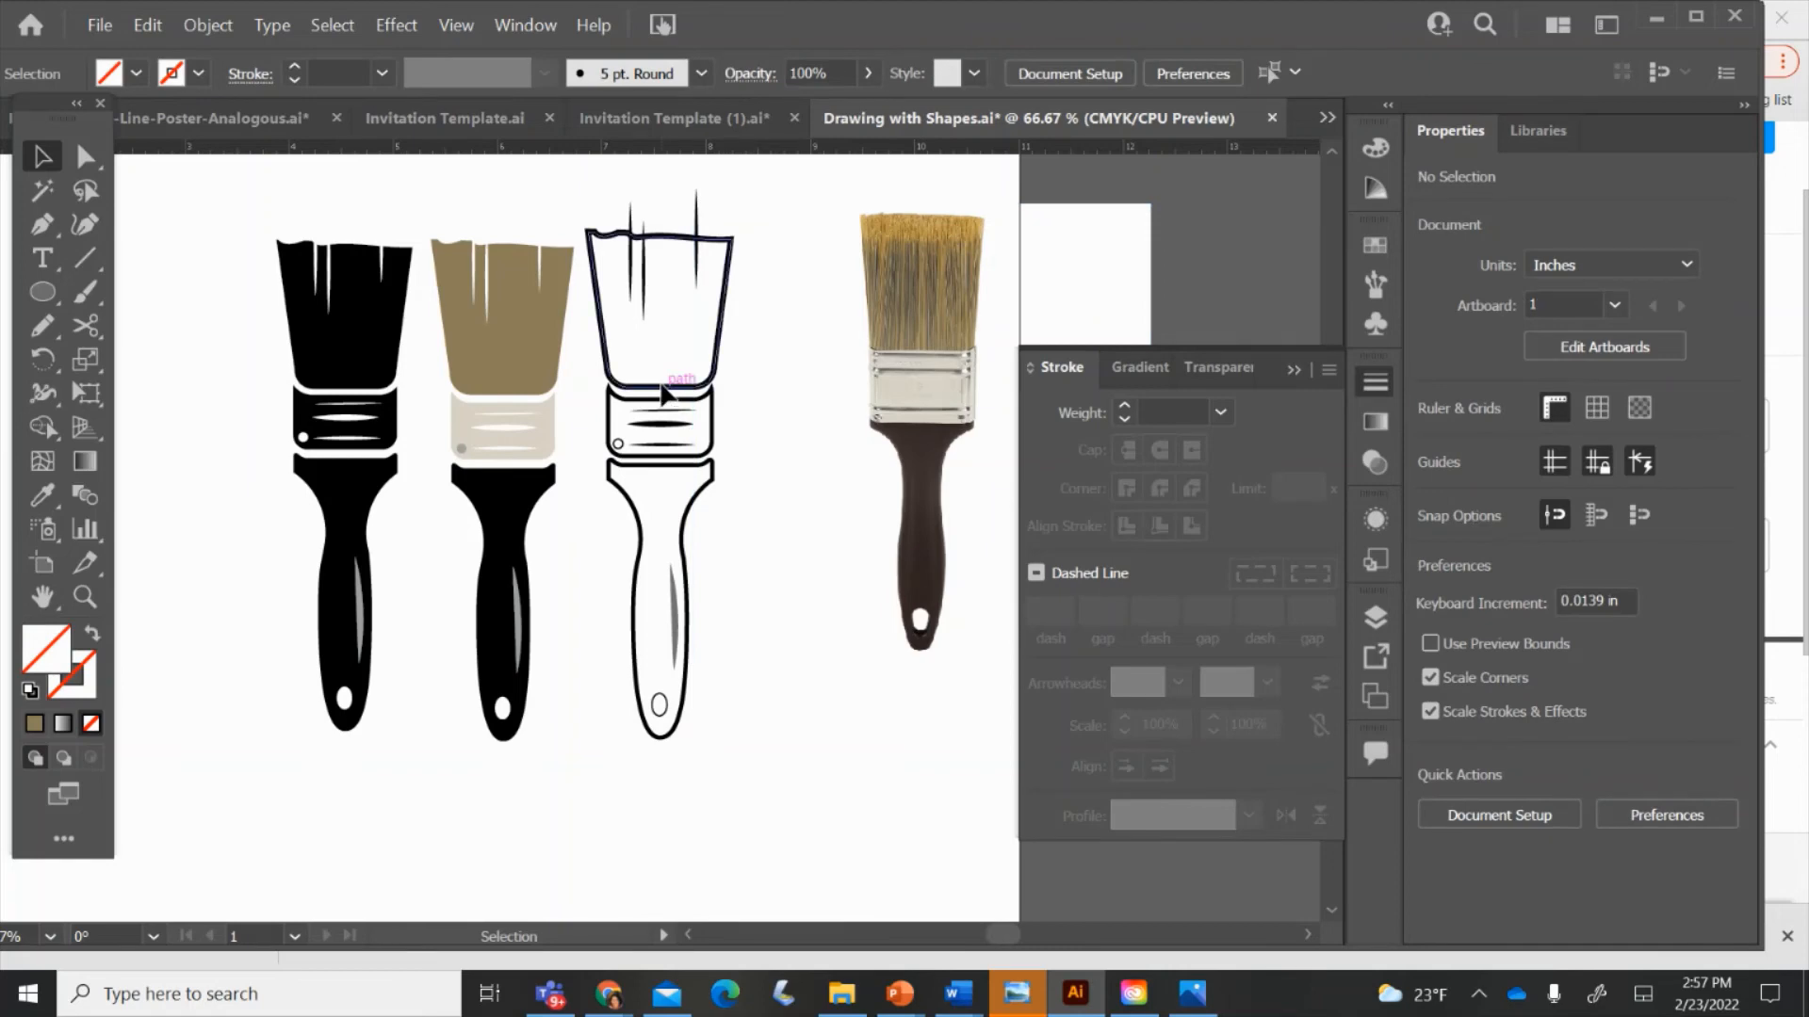
pyautogui.click(664, 385)
pyautogui.press('Down')
pyautogui.press('Down')
pyautogui.press('Down')
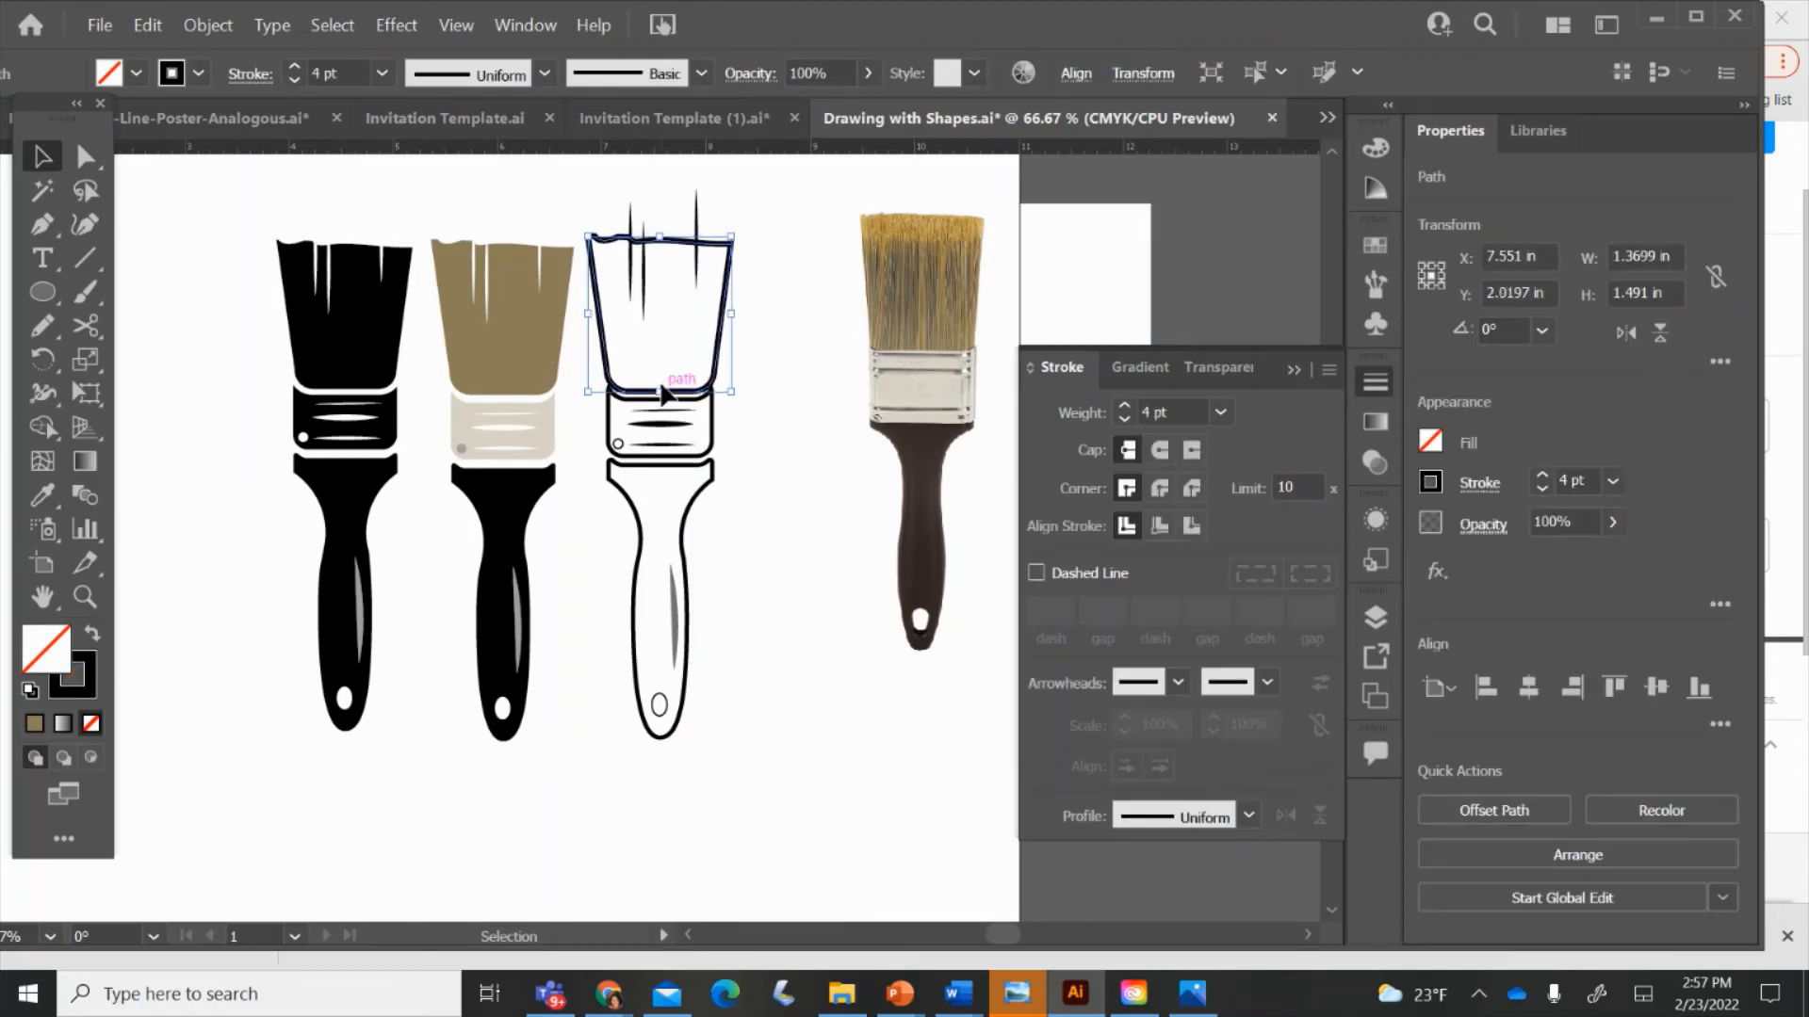
pyautogui.press('Up')
# - Set the opacity of the highlight line on the outline brush's handle to 100%
pyautogui.click(675, 621)
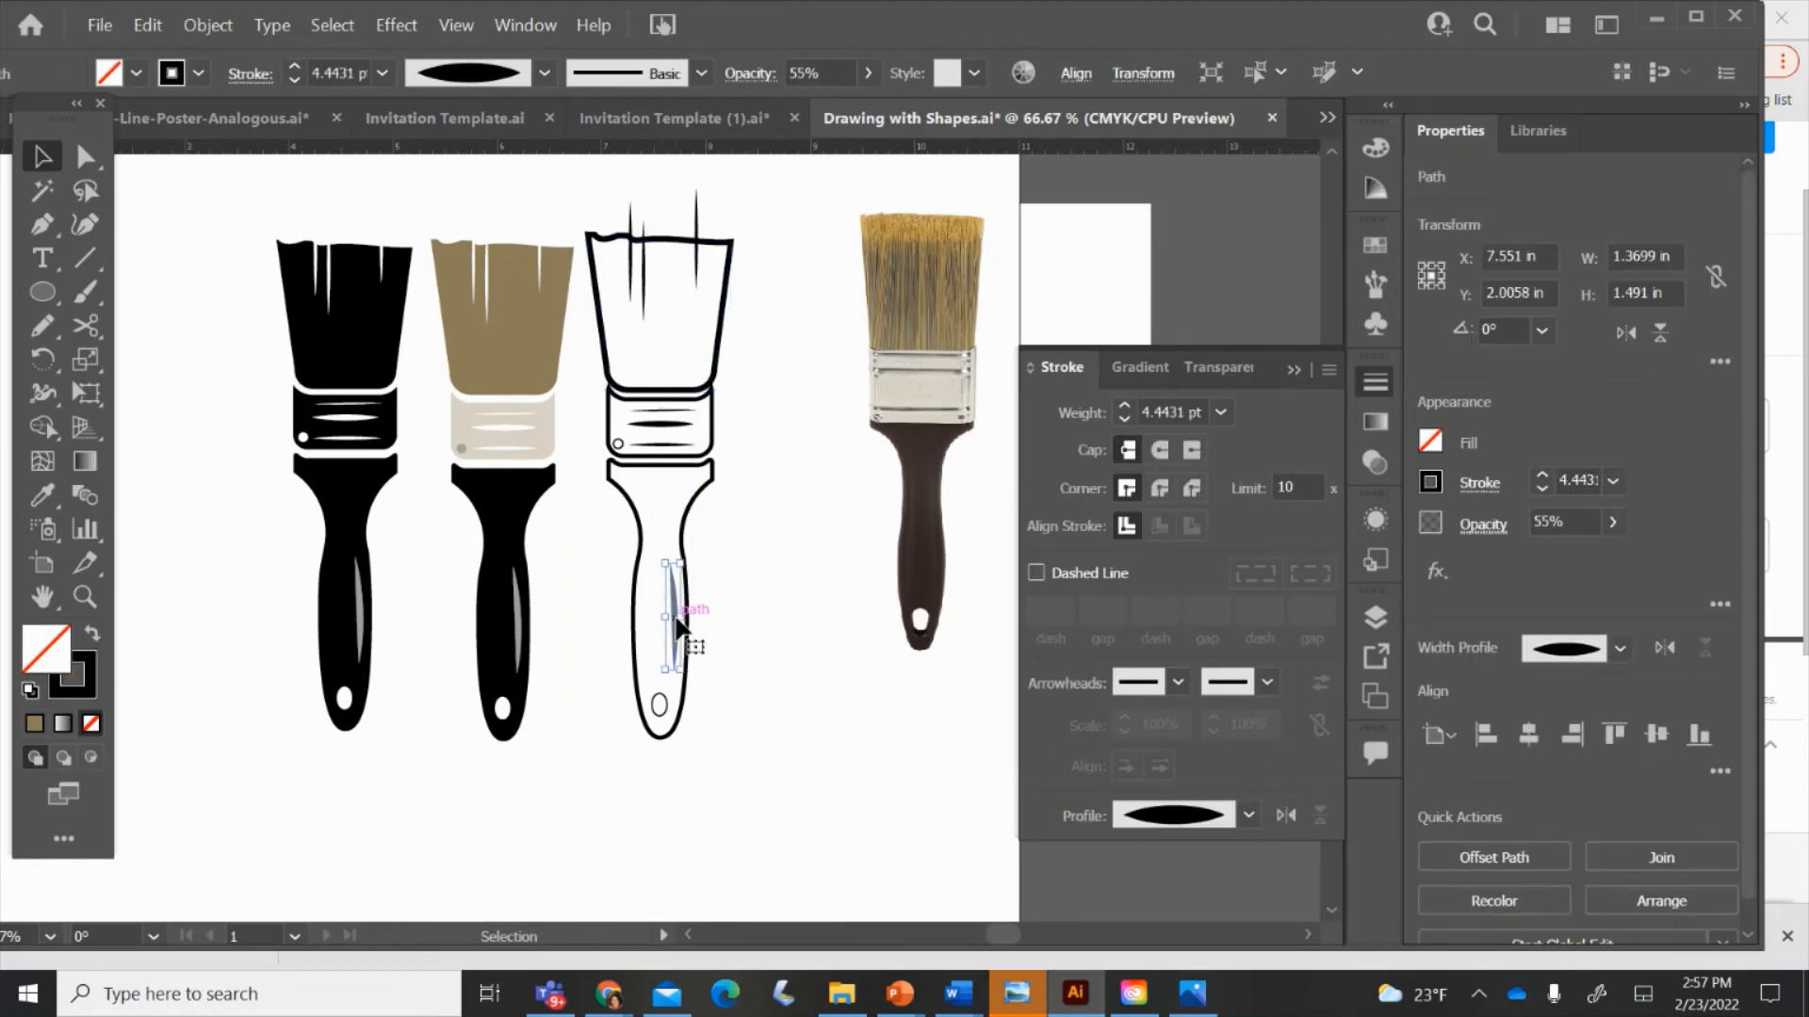
pyautogui.click(864, 75)
pyautogui.moveTo(859, 107); pyautogui.dragTo(870, 107)
pyautogui.click(731, 314)
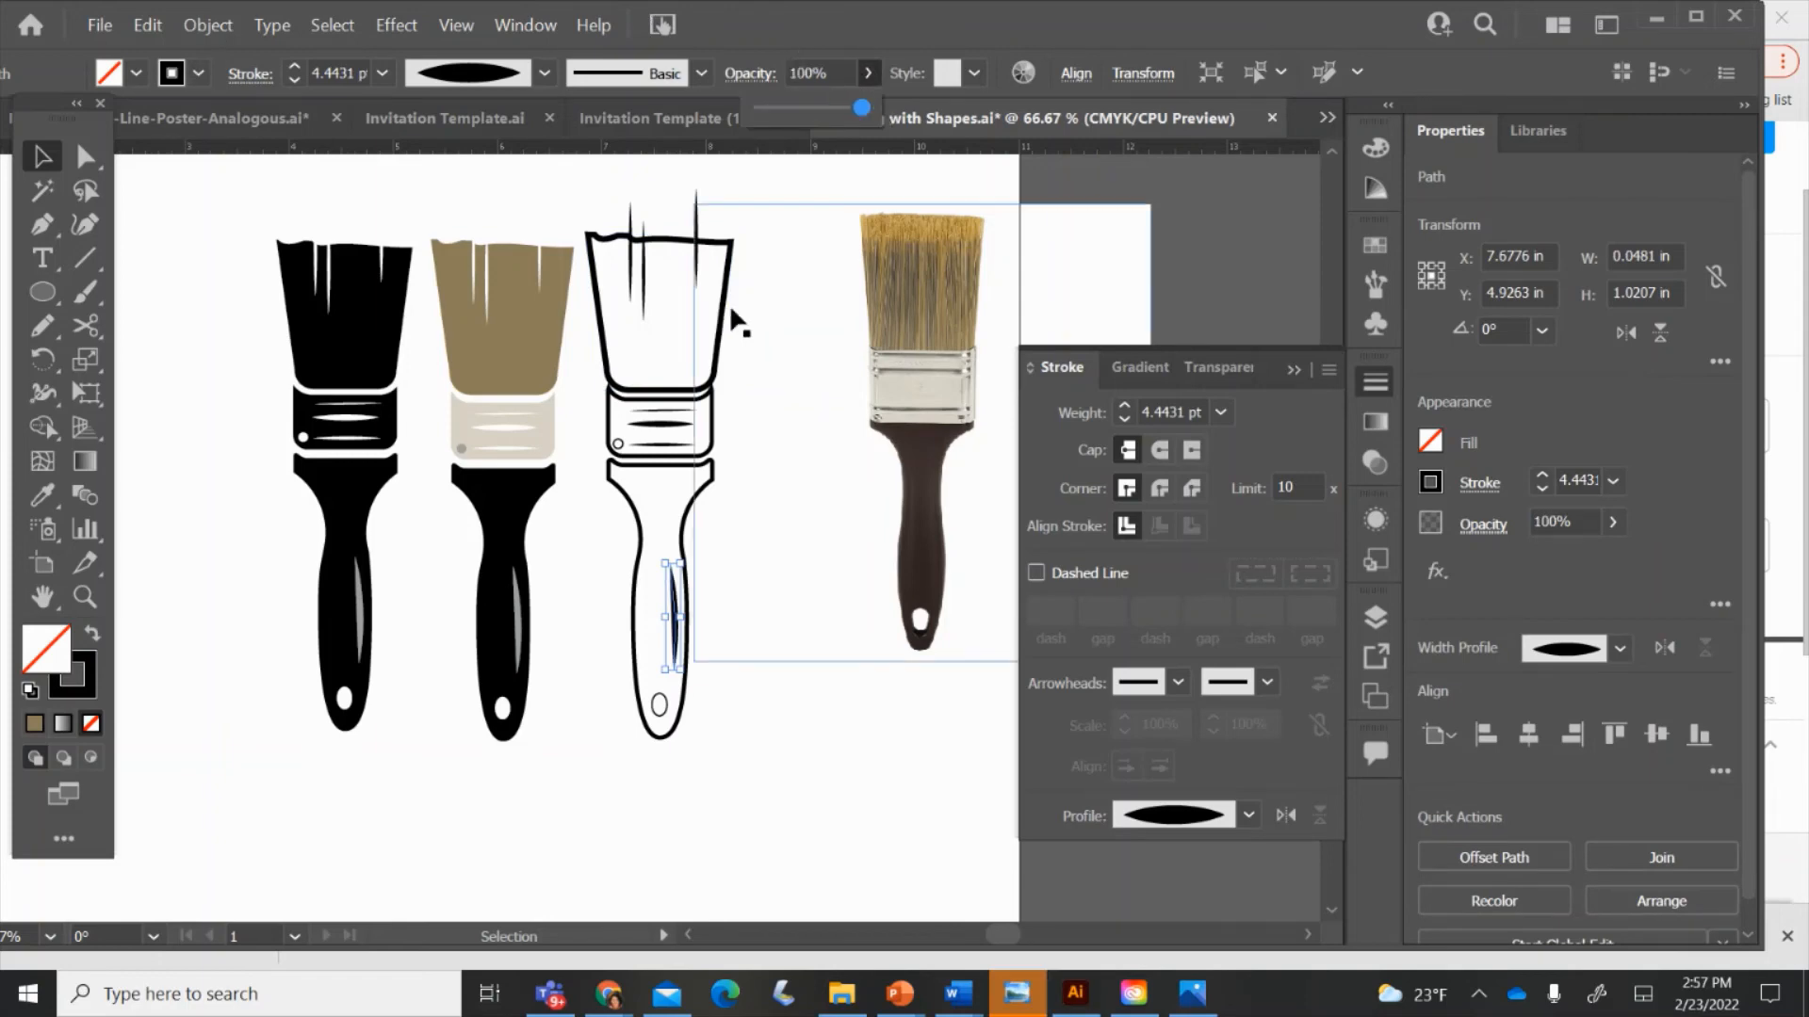
# - Move the top endpoint of the outline brush's left bristle line onto the outline's top edge, at about X 7.26 in, Y 1.27 in
pyautogui.click(639, 217)
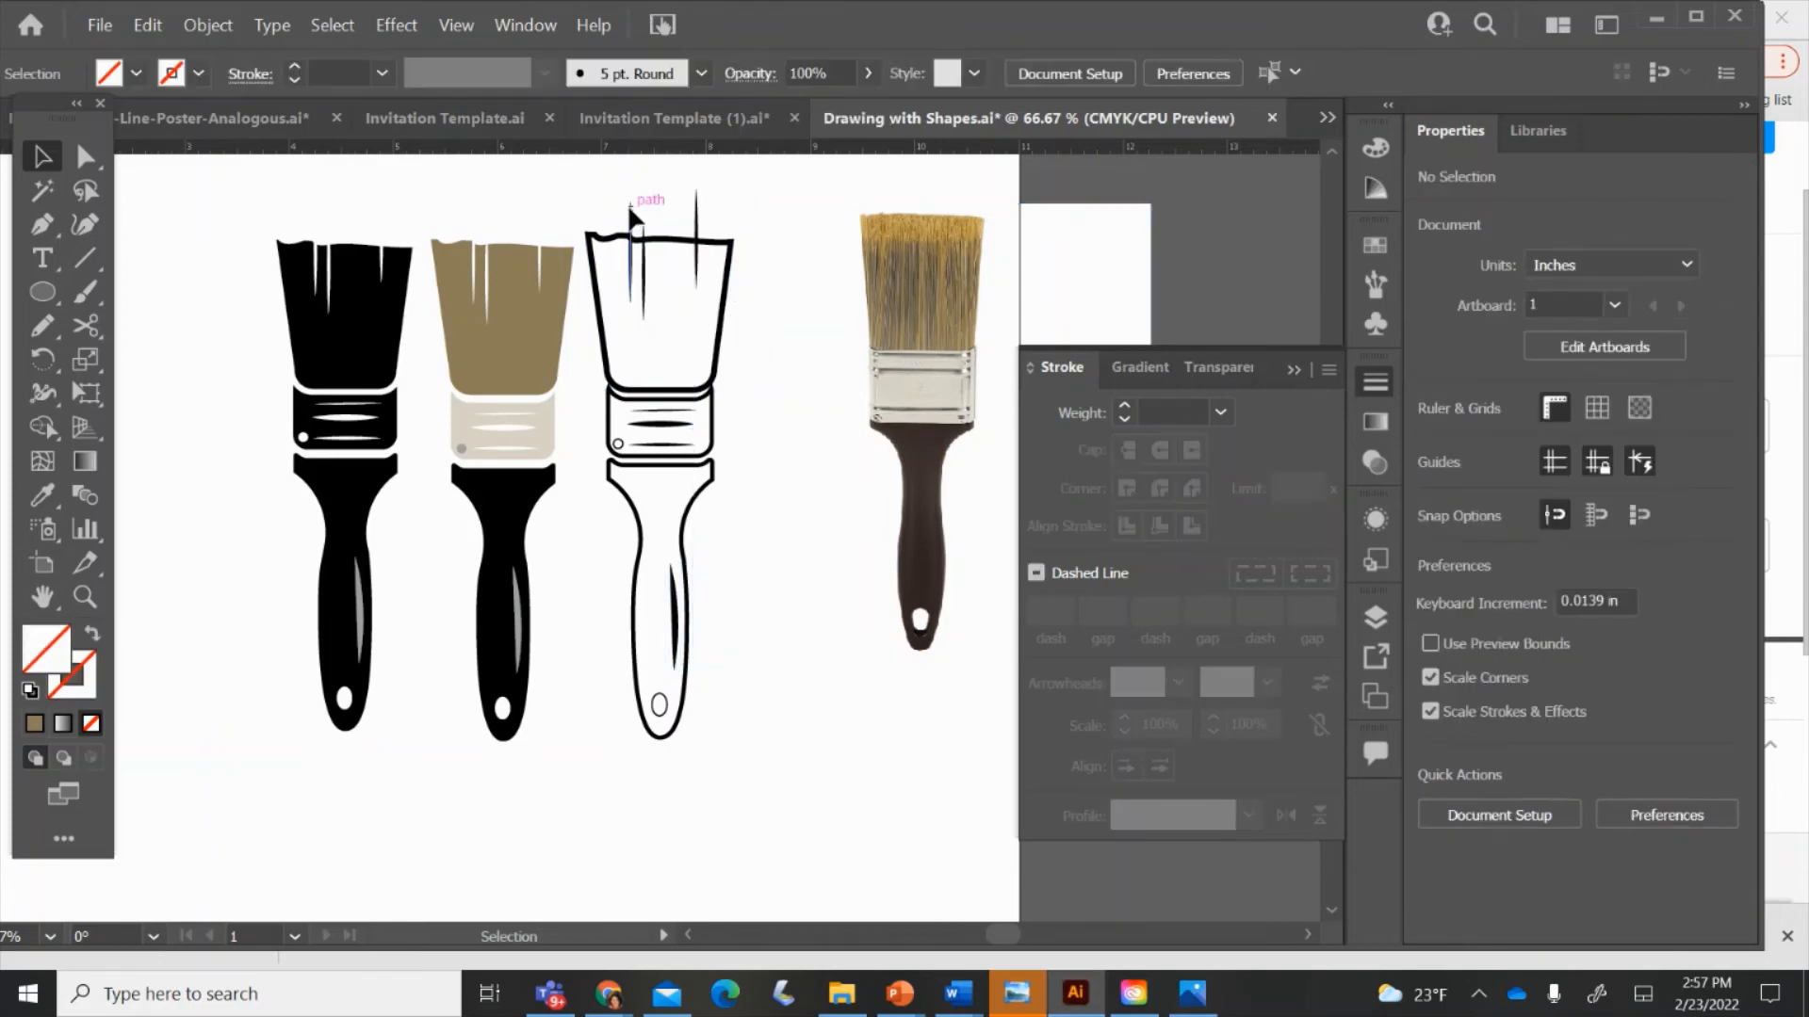
pyautogui.click(629, 247)
pyautogui.click(85, 158)
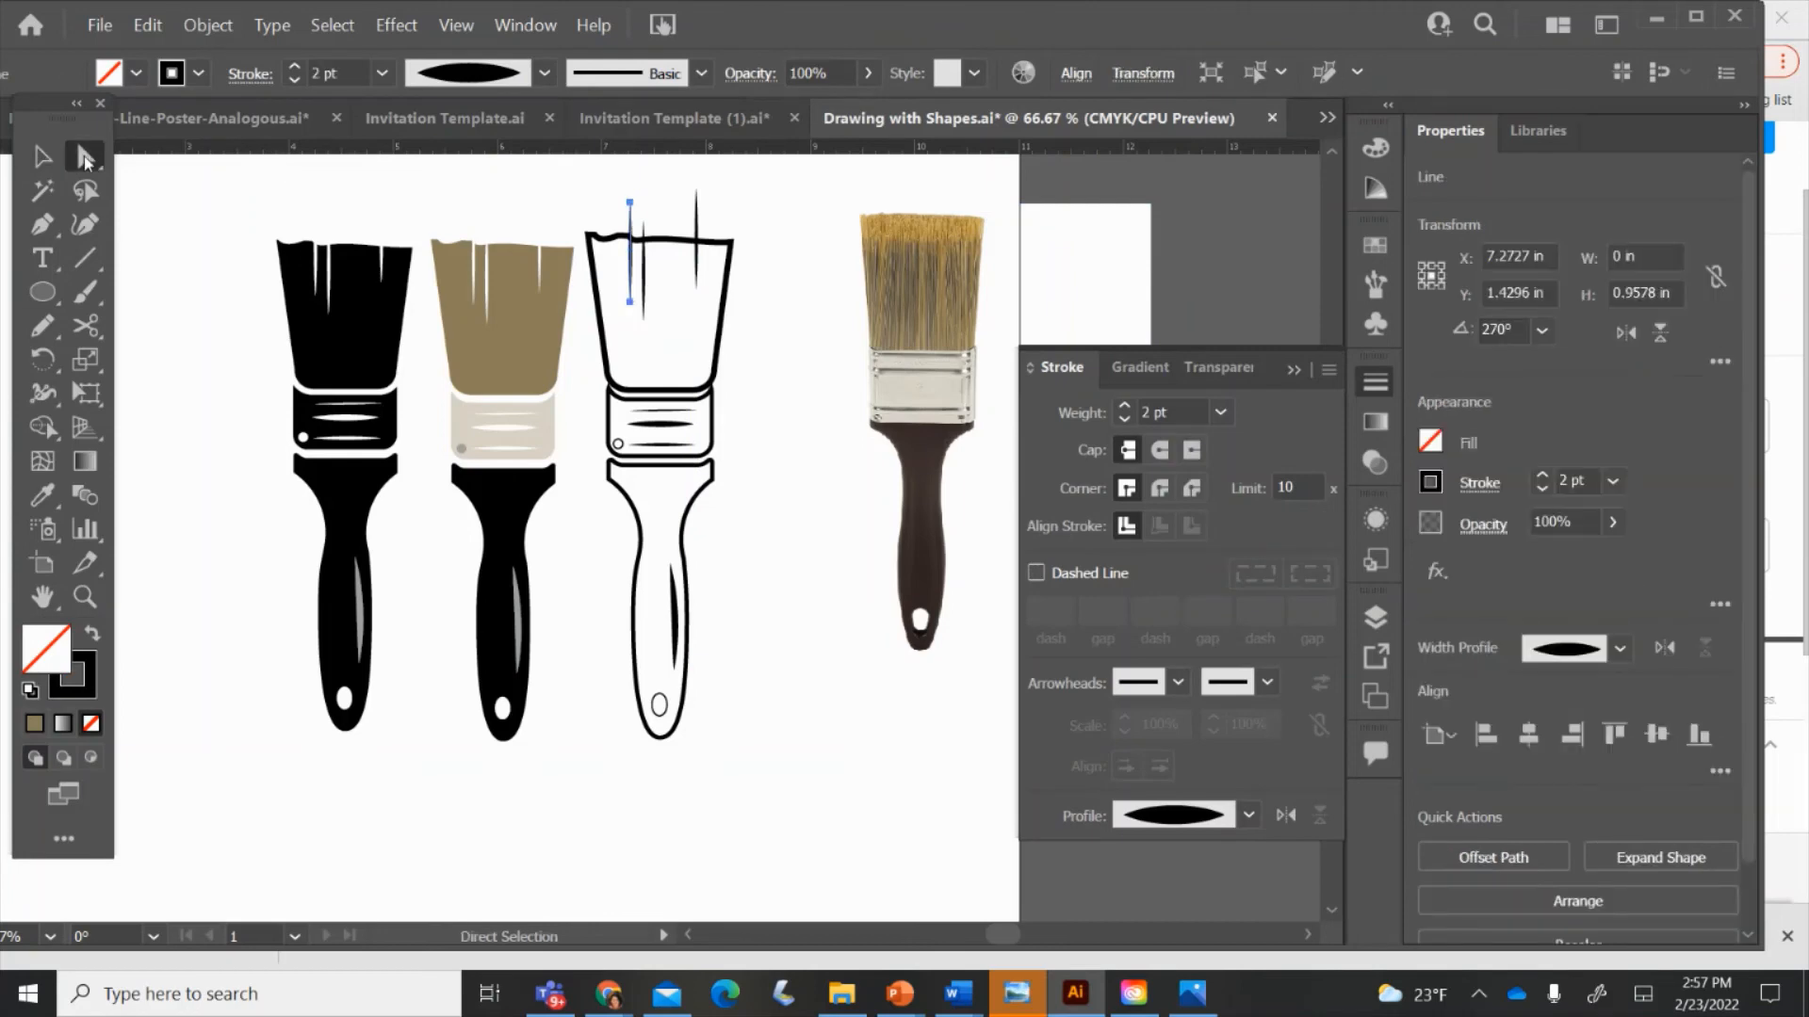
pyautogui.click(629, 201)
pyautogui.moveTo(629, 201)
pyautogui.mouseDown()
pyautogui.moveTo(633, 236)
pyautogui.moveTo(644, 226)
pyautogui.mouseUp()
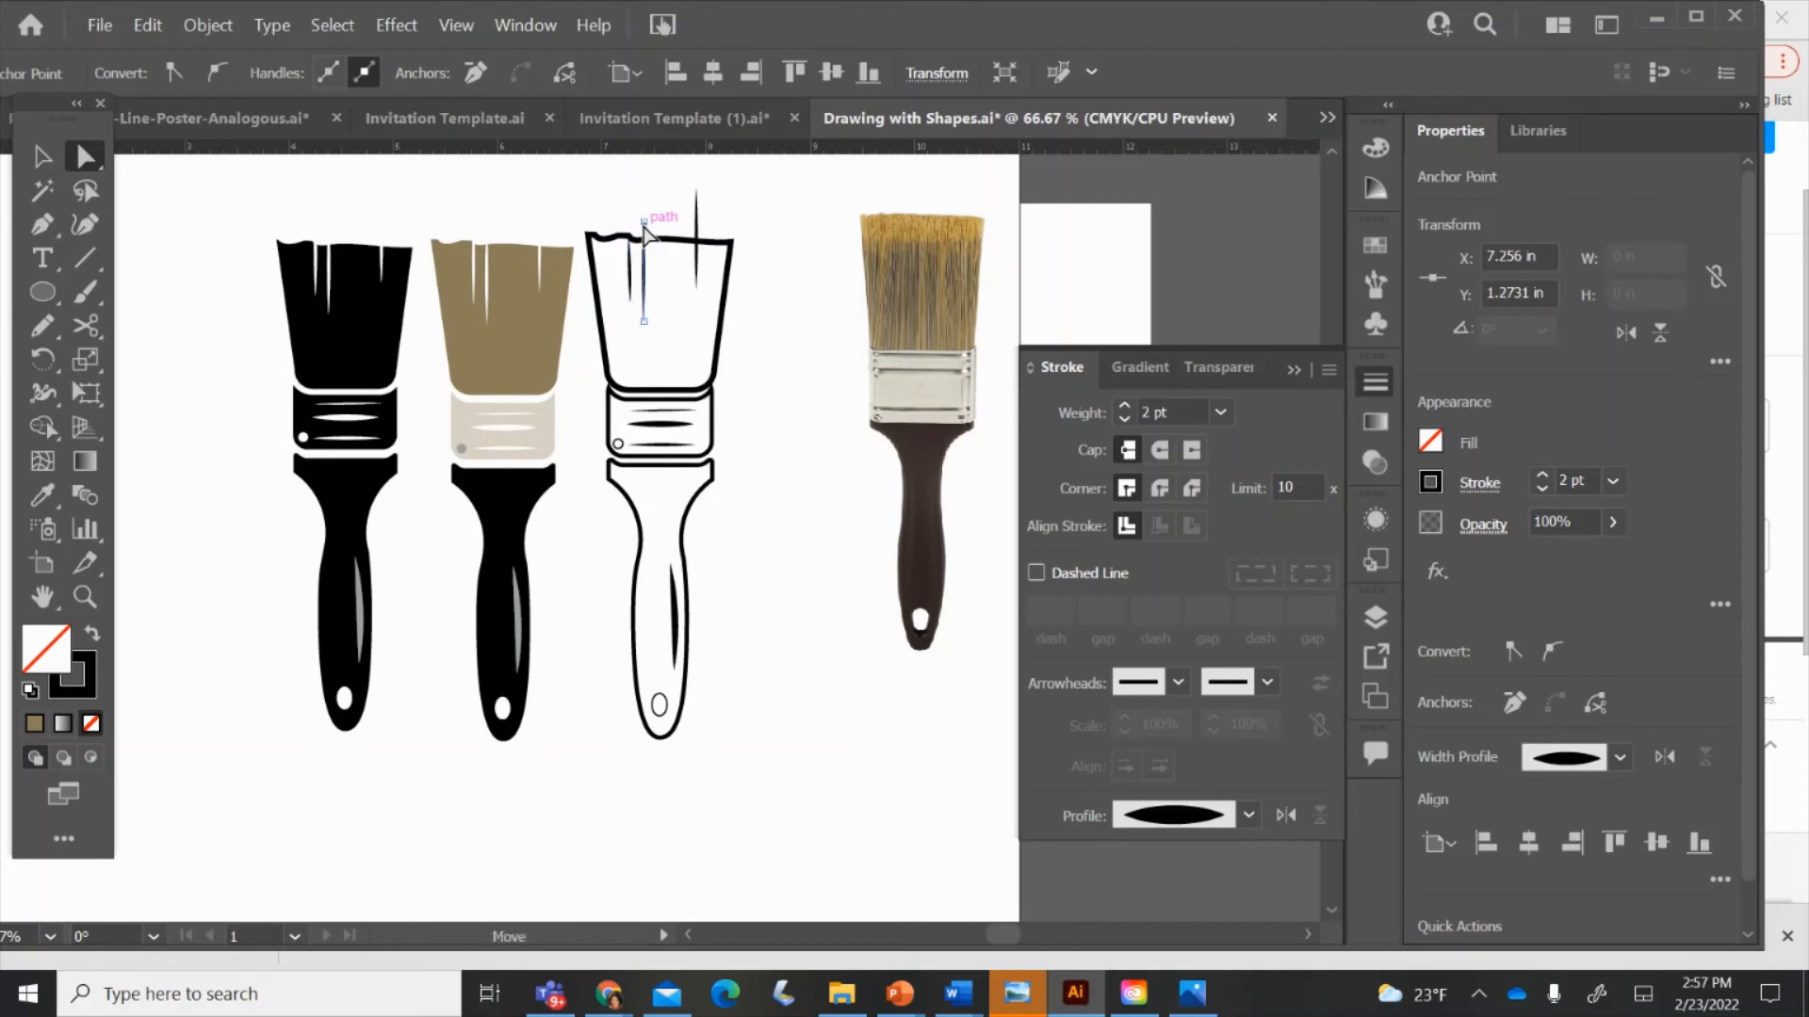
# - Move the top endpoint of the middle bristle line down onto the outline's top edge, at about X 7.38 in, Y 1.31 in
pyautogui.click(642, 218)
pyautogui.click(642, 236)
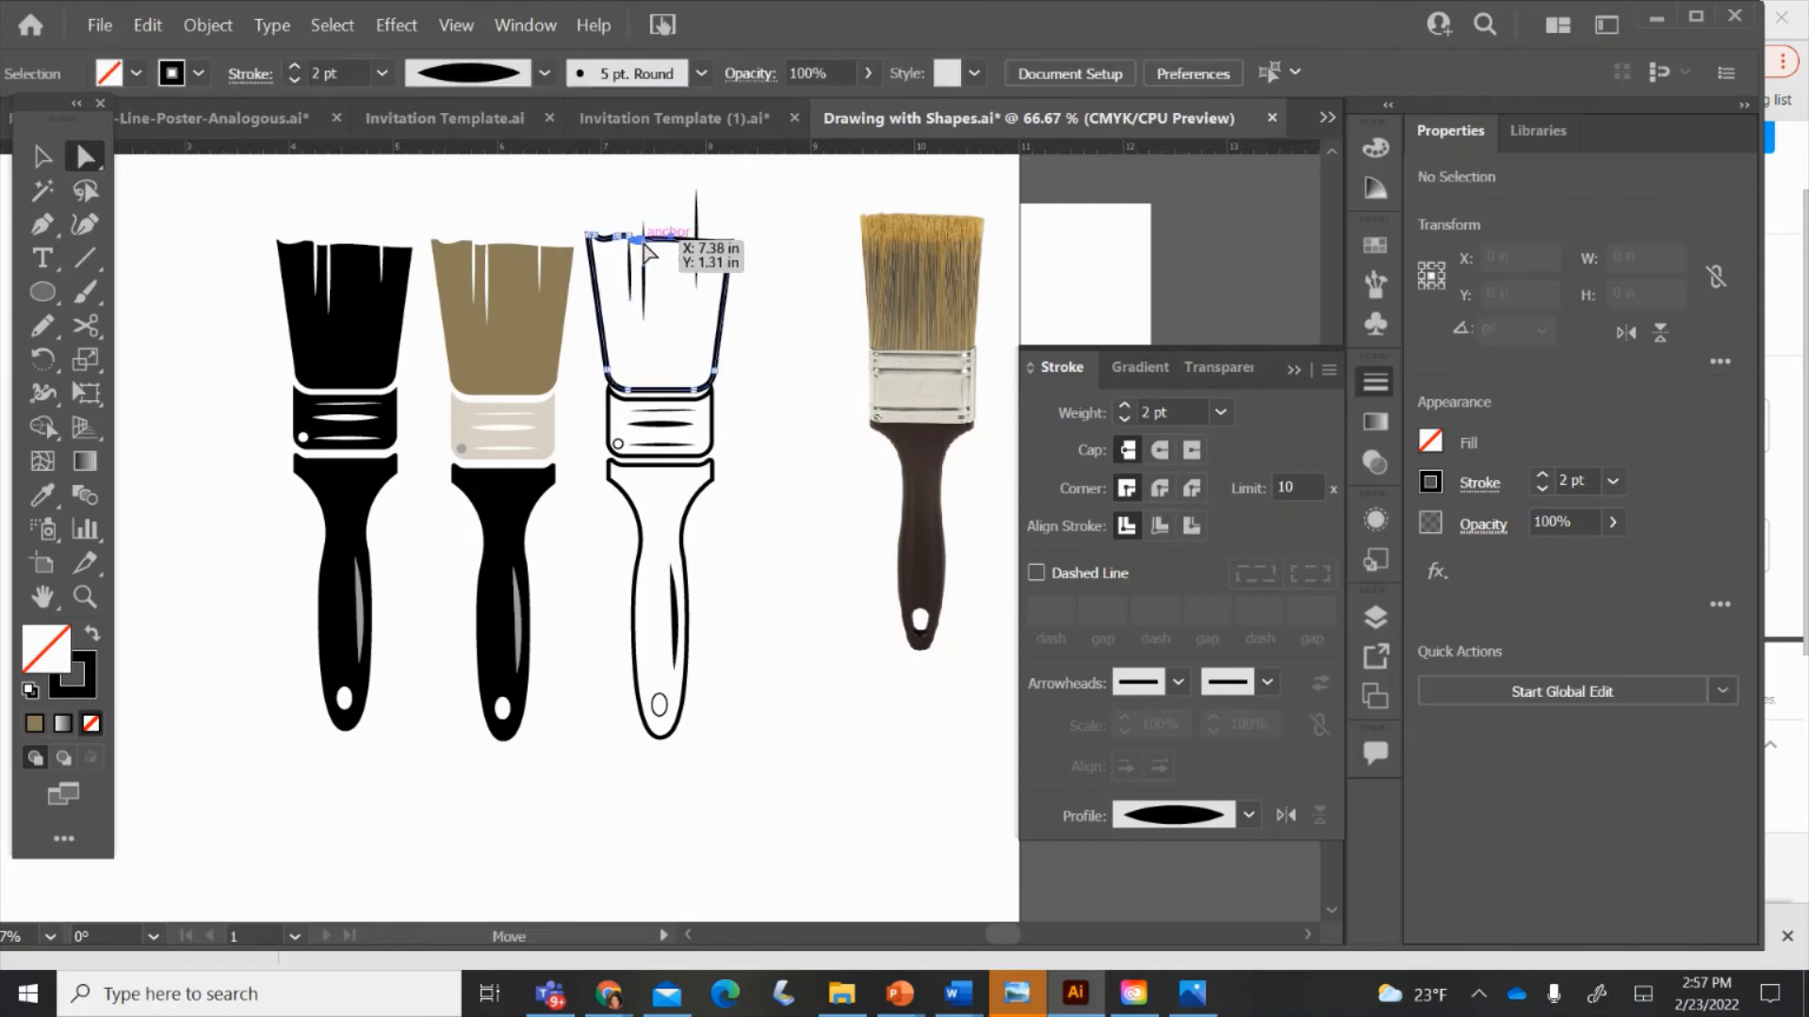
pyautogui.click(643, 240)
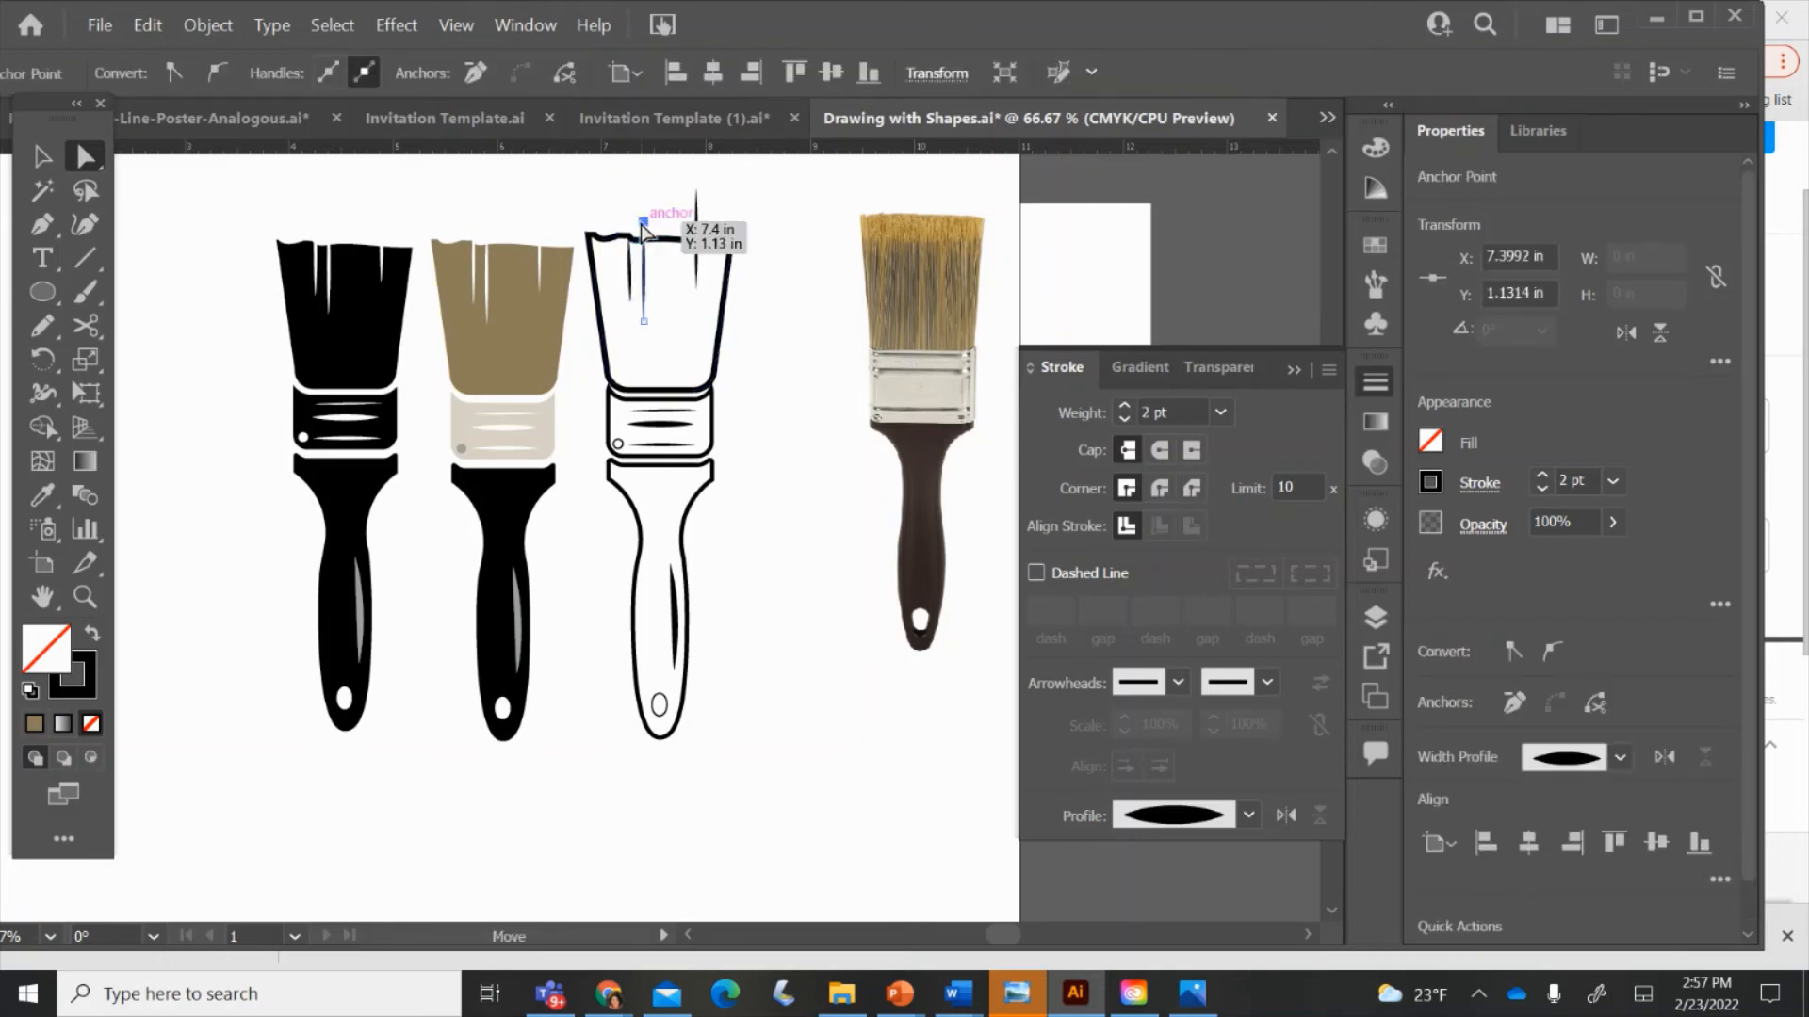
pyautogui.moveTo(642, 241); pyautogui.dragTo(640, 239)
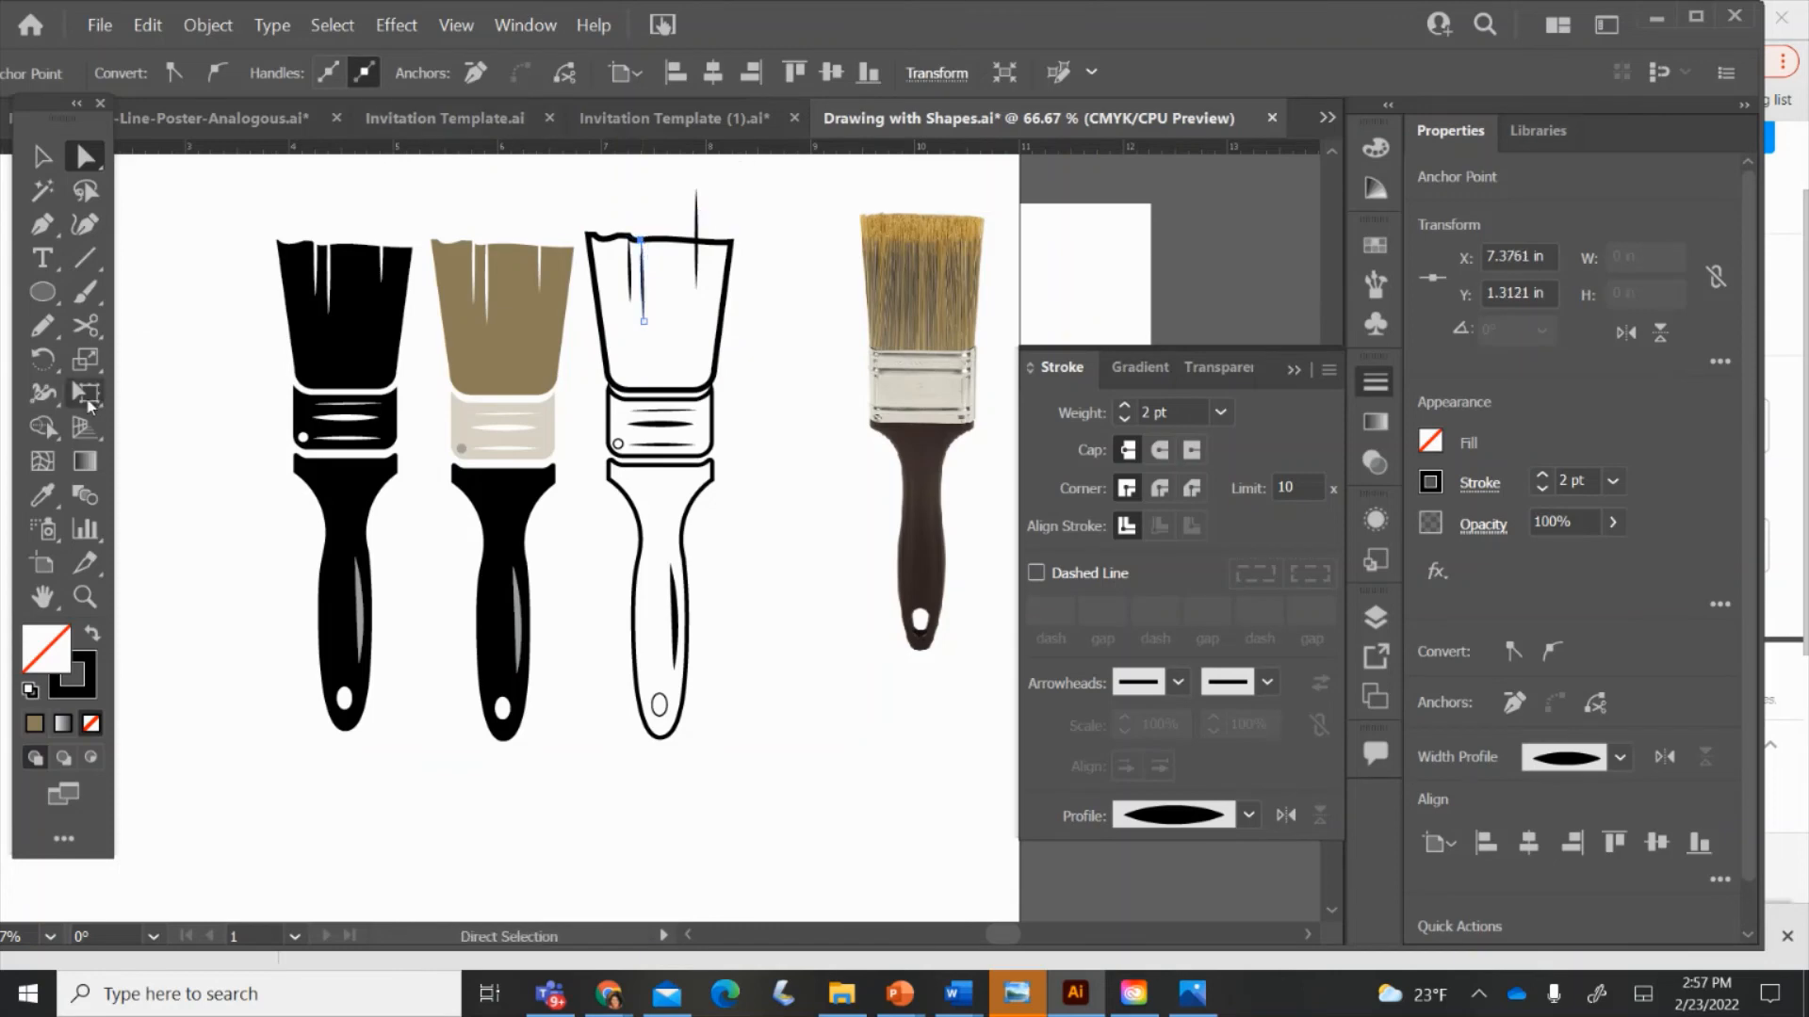
# - Erase the upper part of the outline brush's right bristle line so it no longer crosses the top edge
pyautogui.click(85, 326)
pyautogui.click(141, 327)
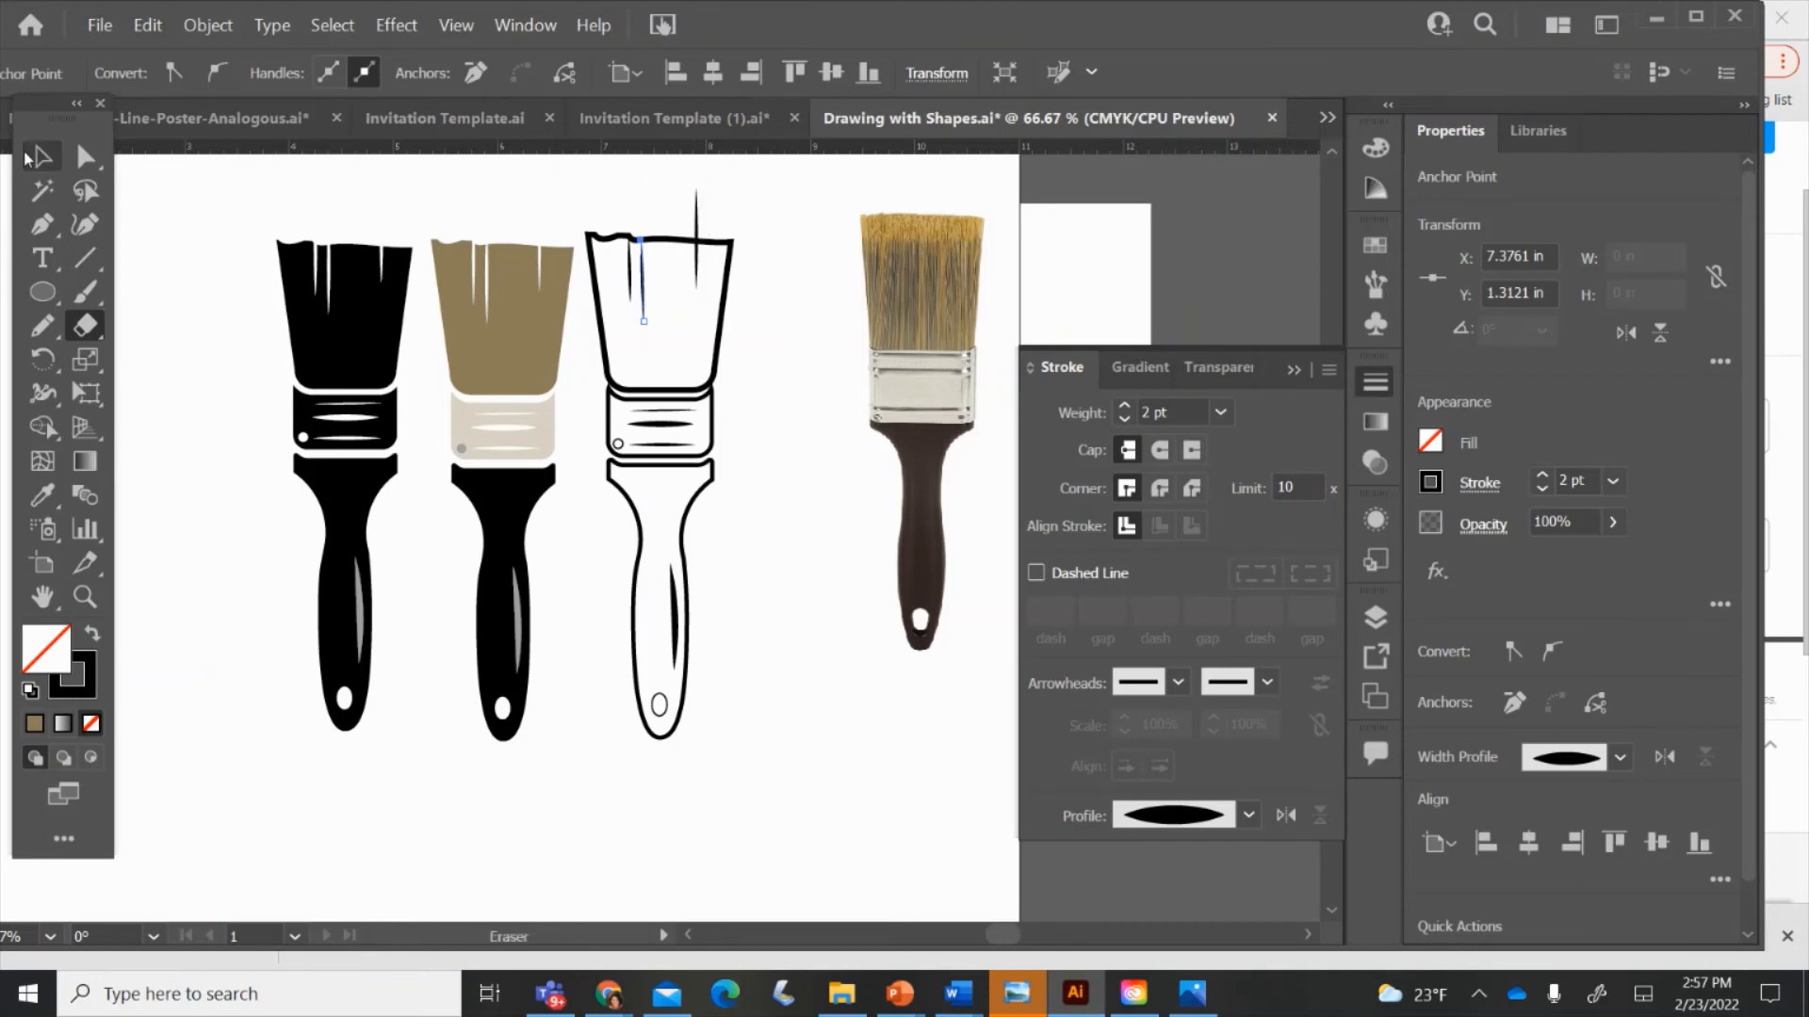
pyautogui.press('v')
pyautogui.click(697, 227)
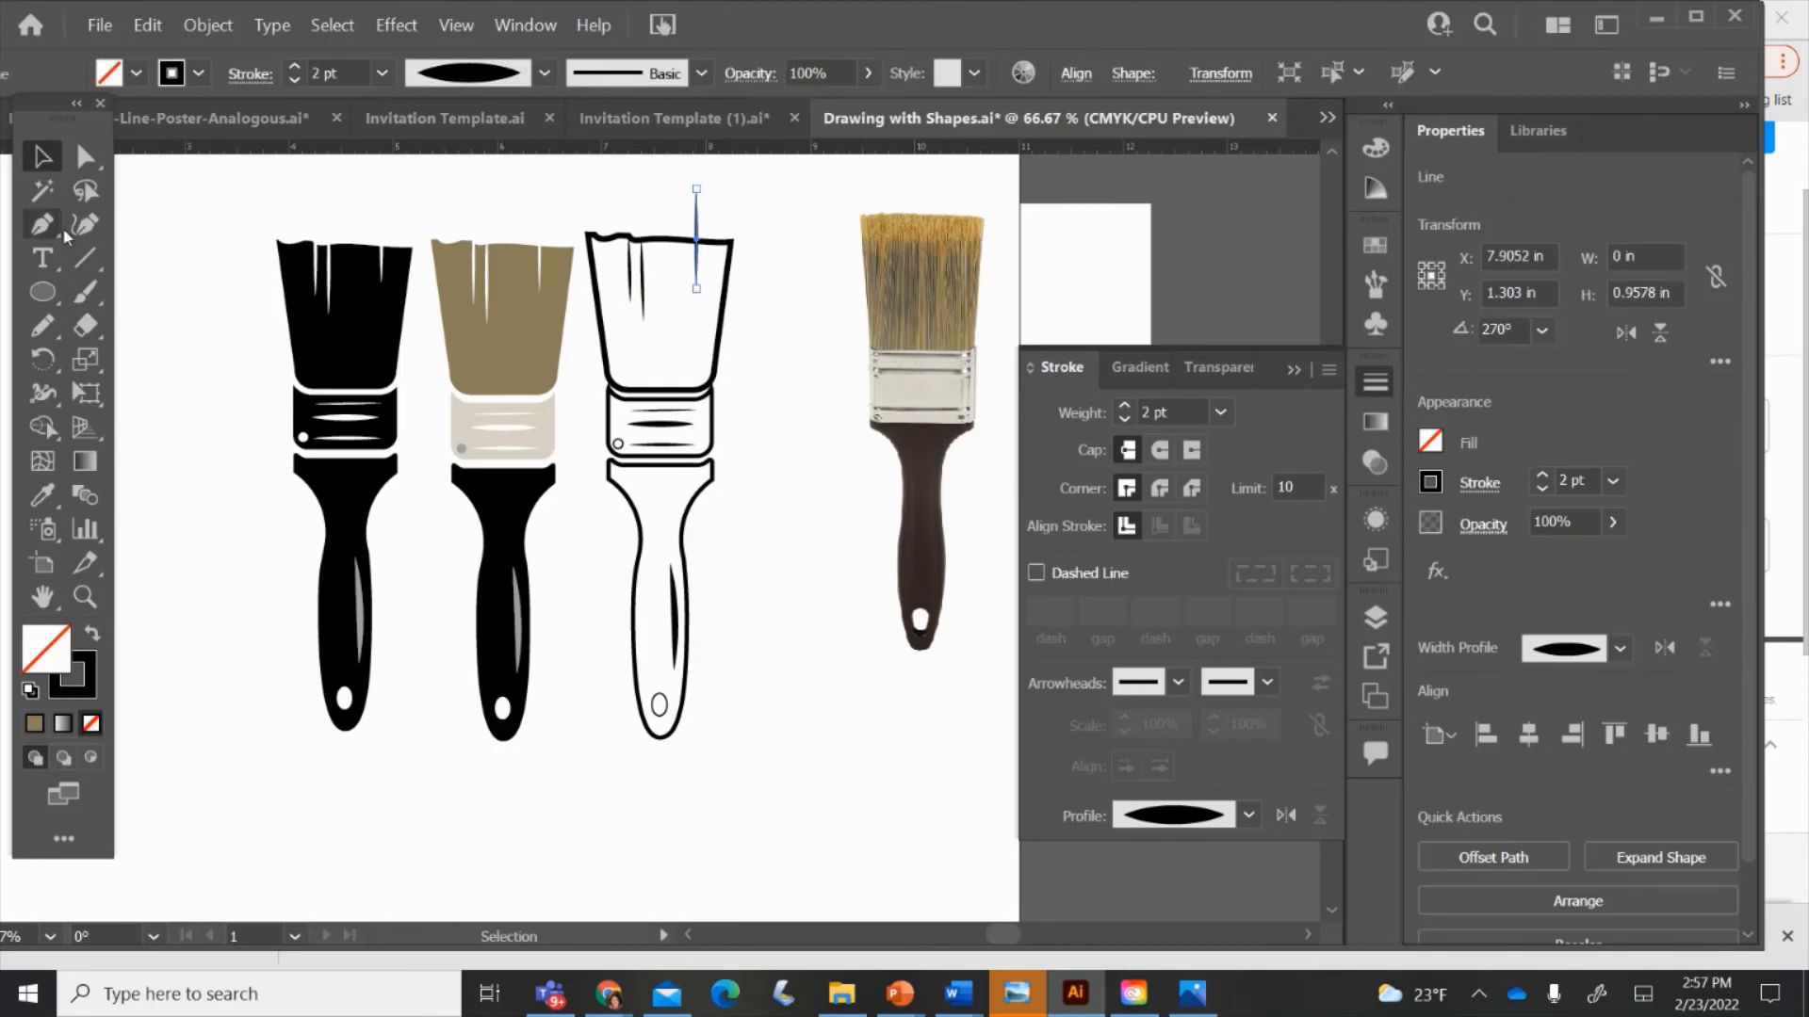
pyautogui.click(86, 325)
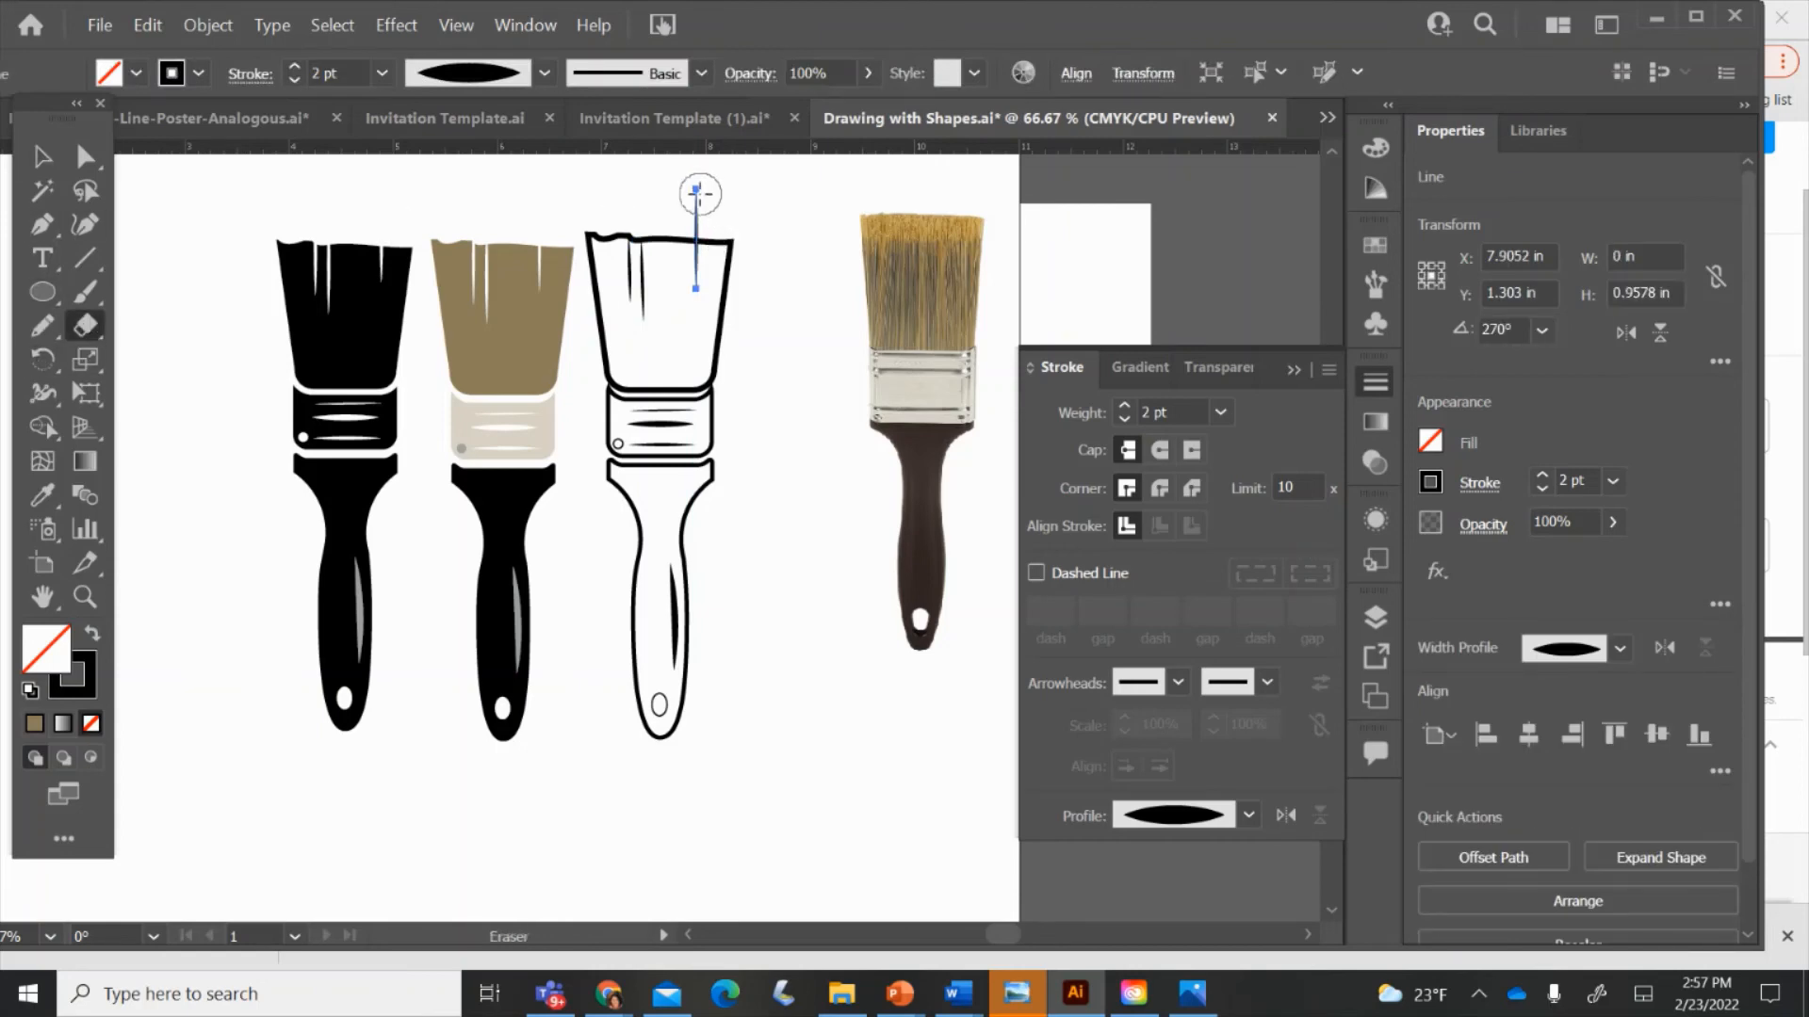
pyautogui.moveTo(698, 182); pyautogui.dragTo(693, 219)
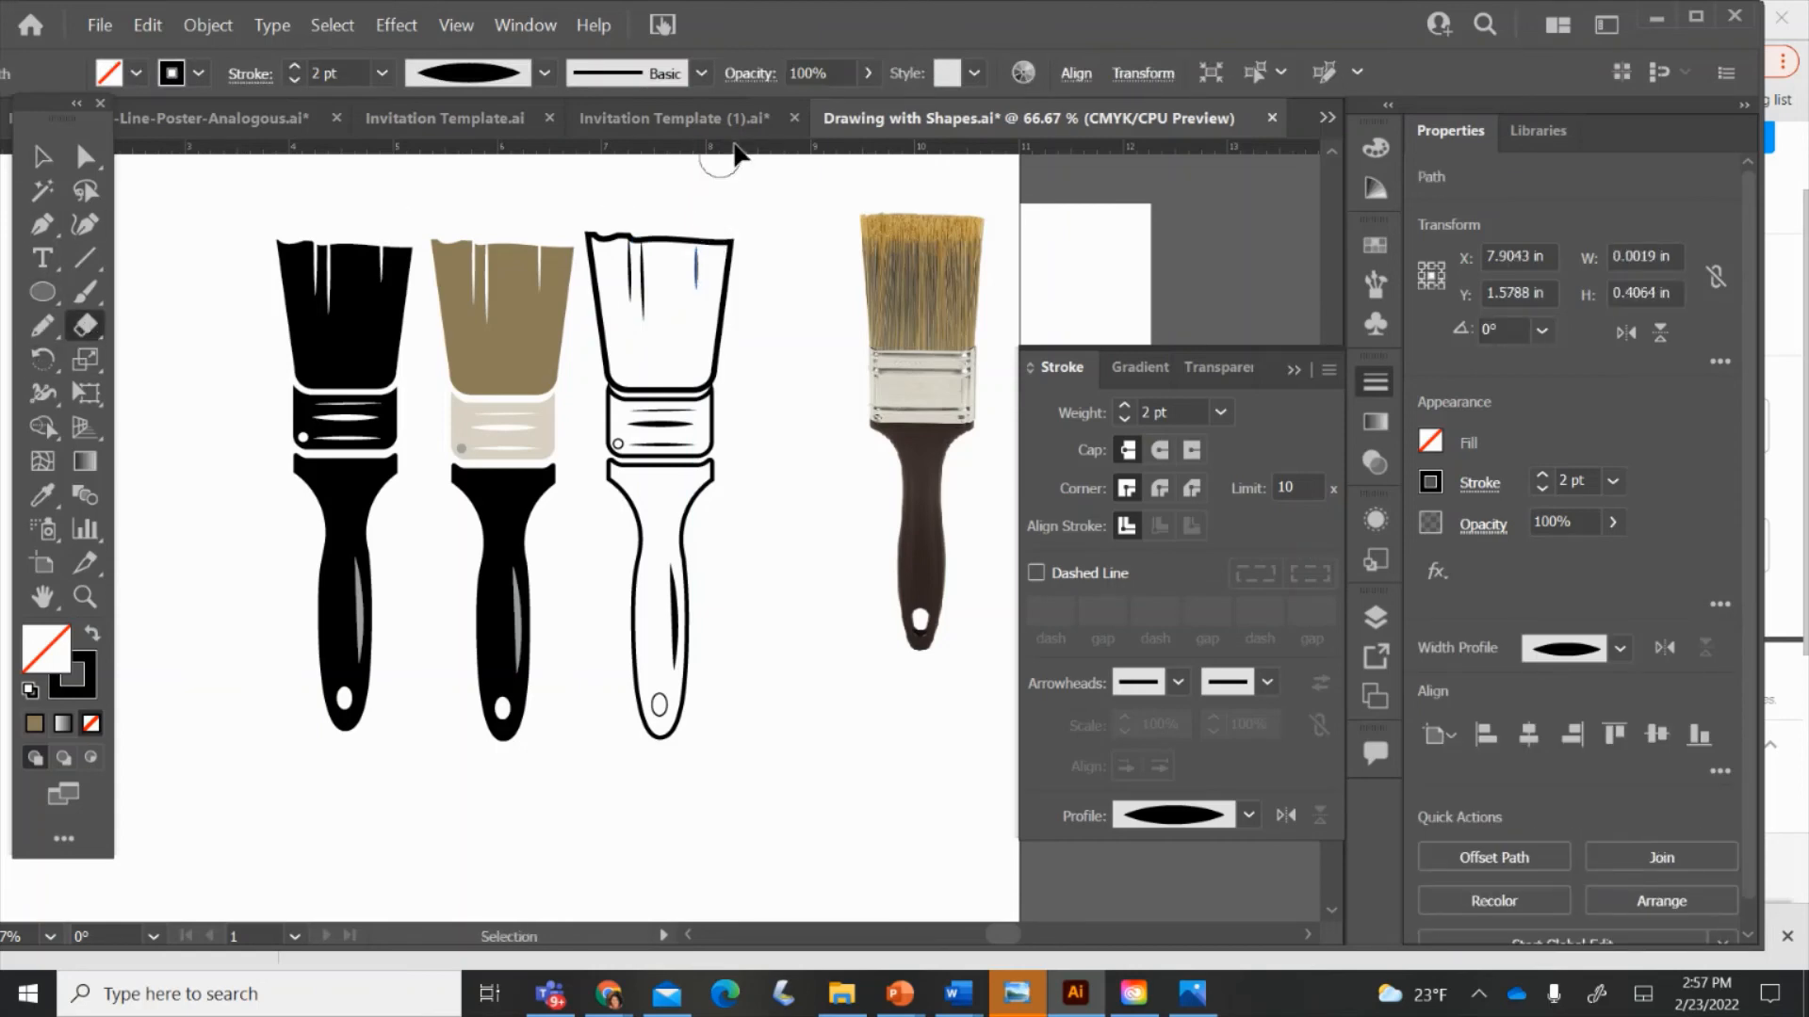
pyautogui.press('v')
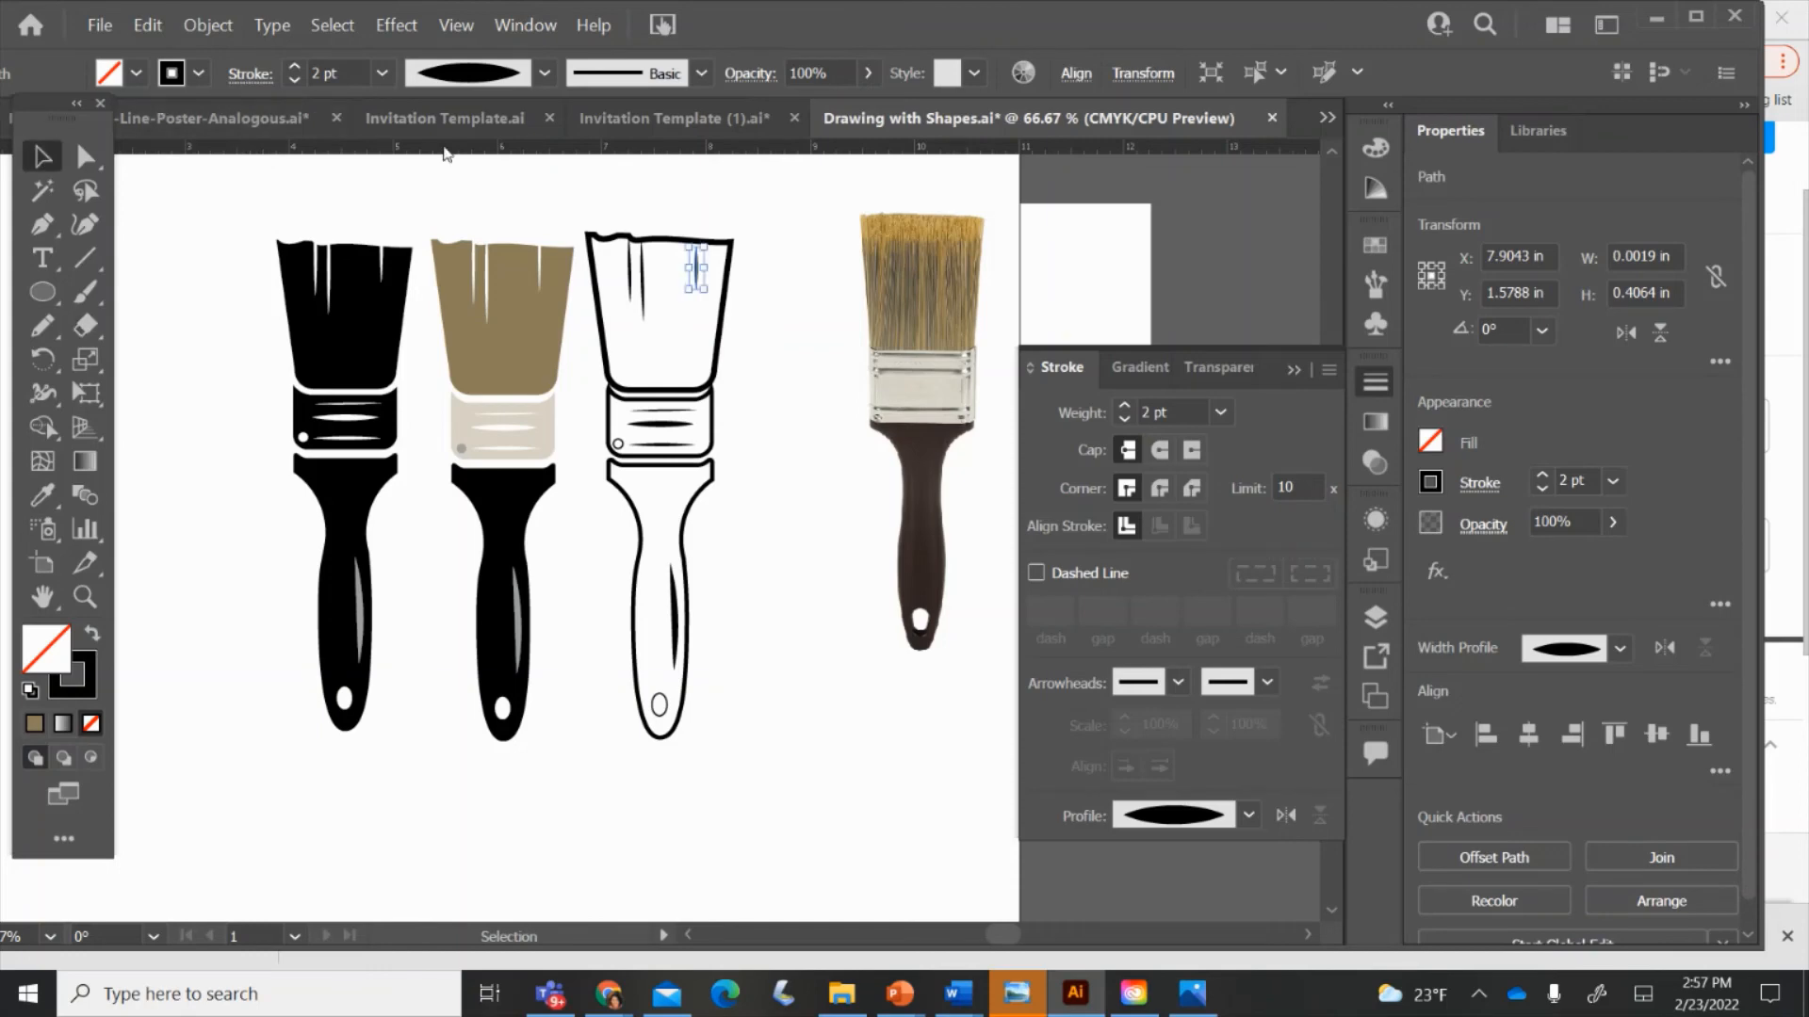
# - Scale the shortened right bristle line narrower, thinning its stroke to about 1.42 pt
pyautogui.click(779, 383)
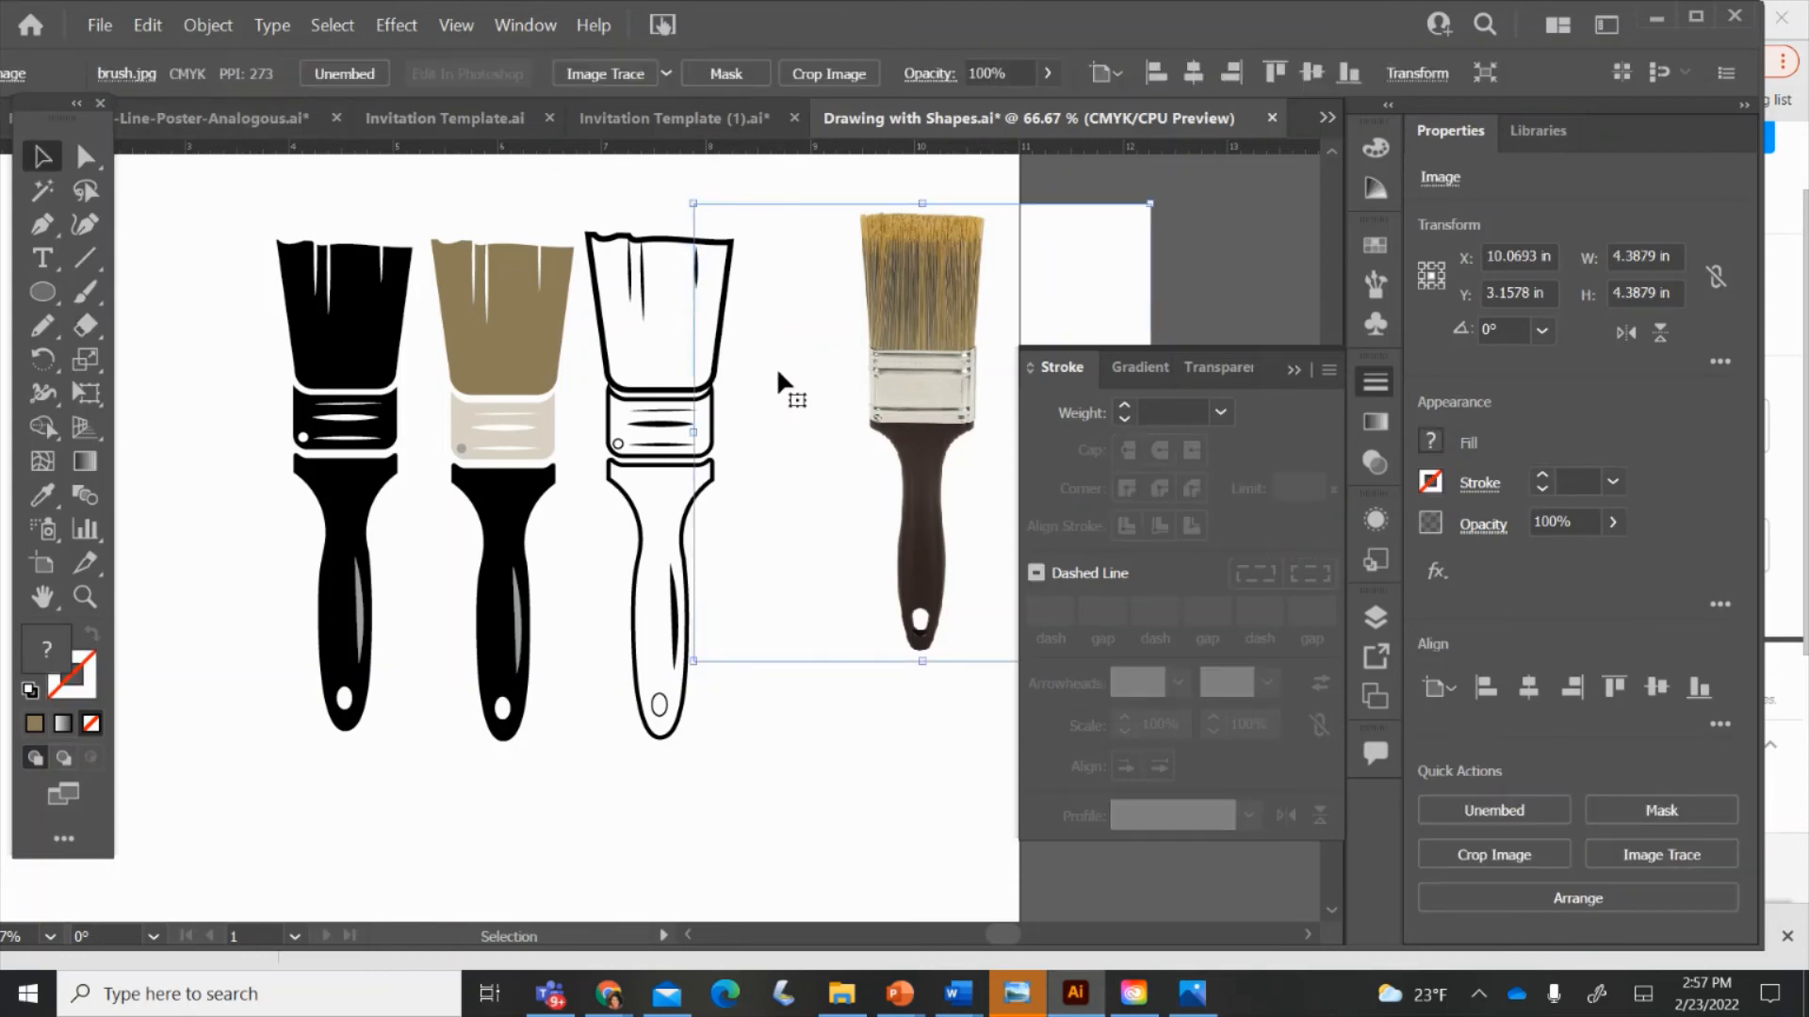
pyautogui.click(699, 276)
pyautogui.moveTo(702, 280); pyautogui.dragTo(666, 371)
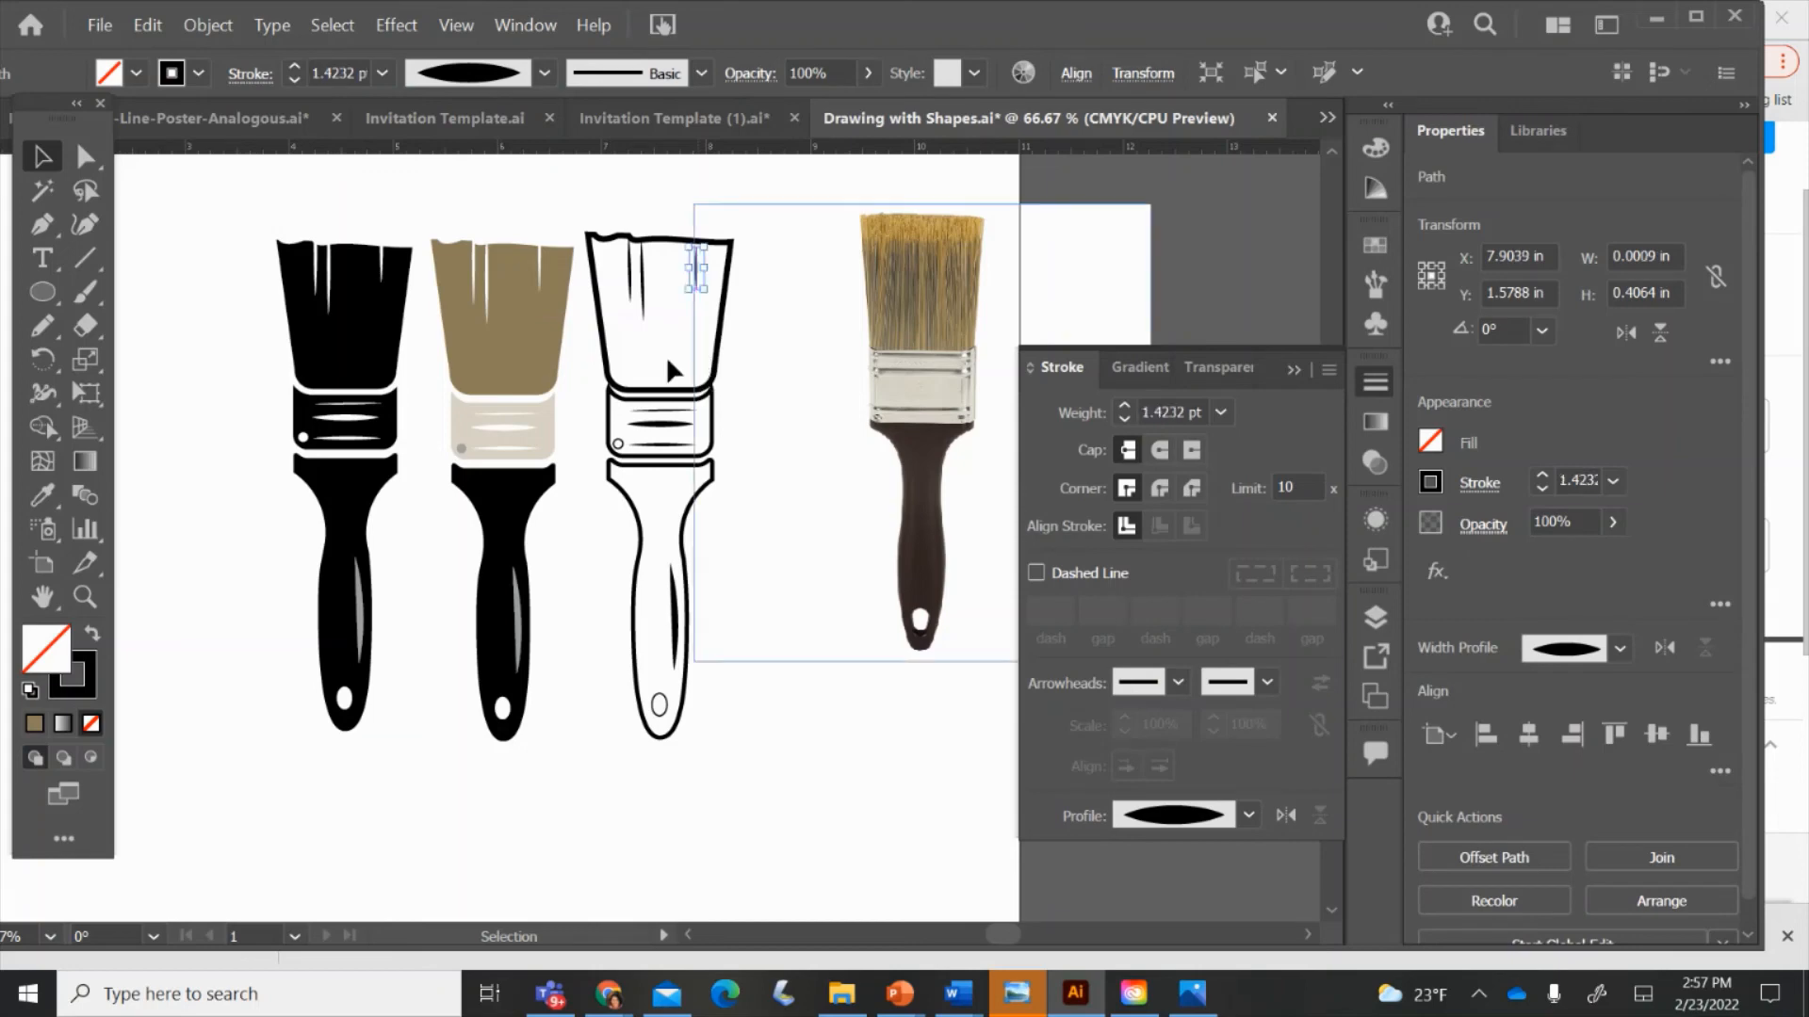
pyautogui.click(549, 222)
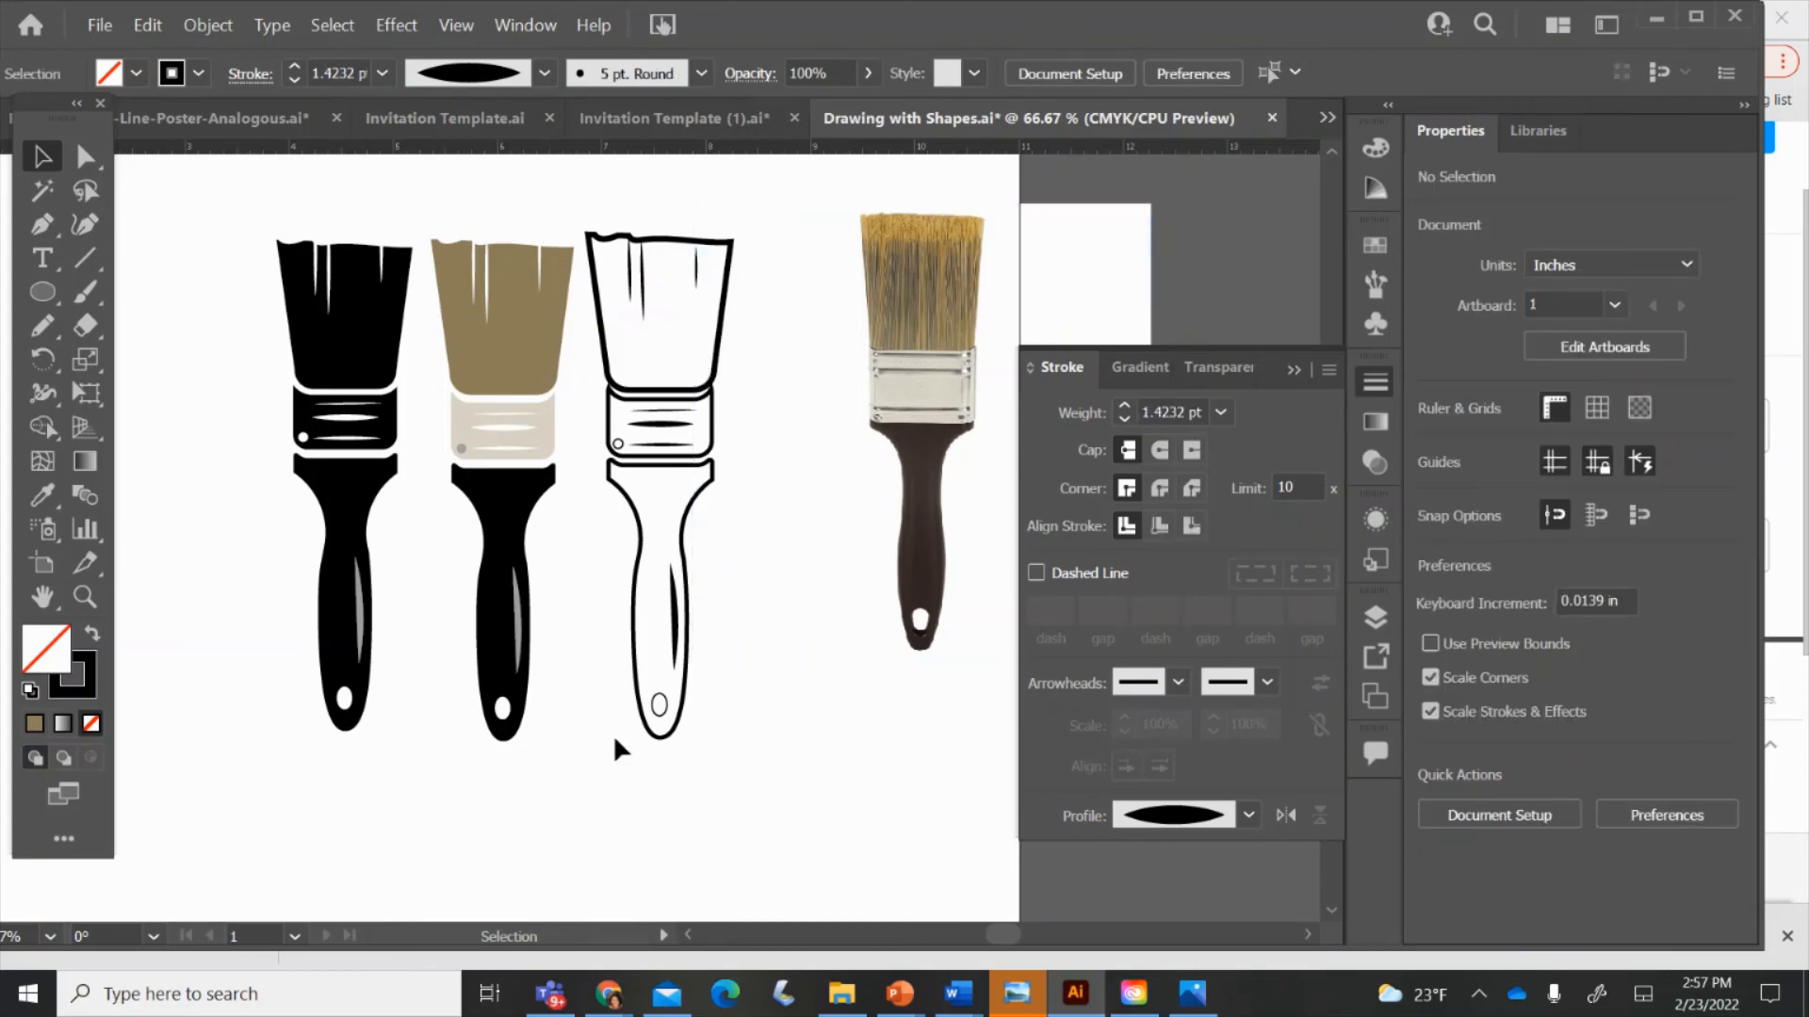
# - Set the stroke of the hole in the outline brush's handle to 2 pt and fill the hole with black
pyautogui.click(663, 711)
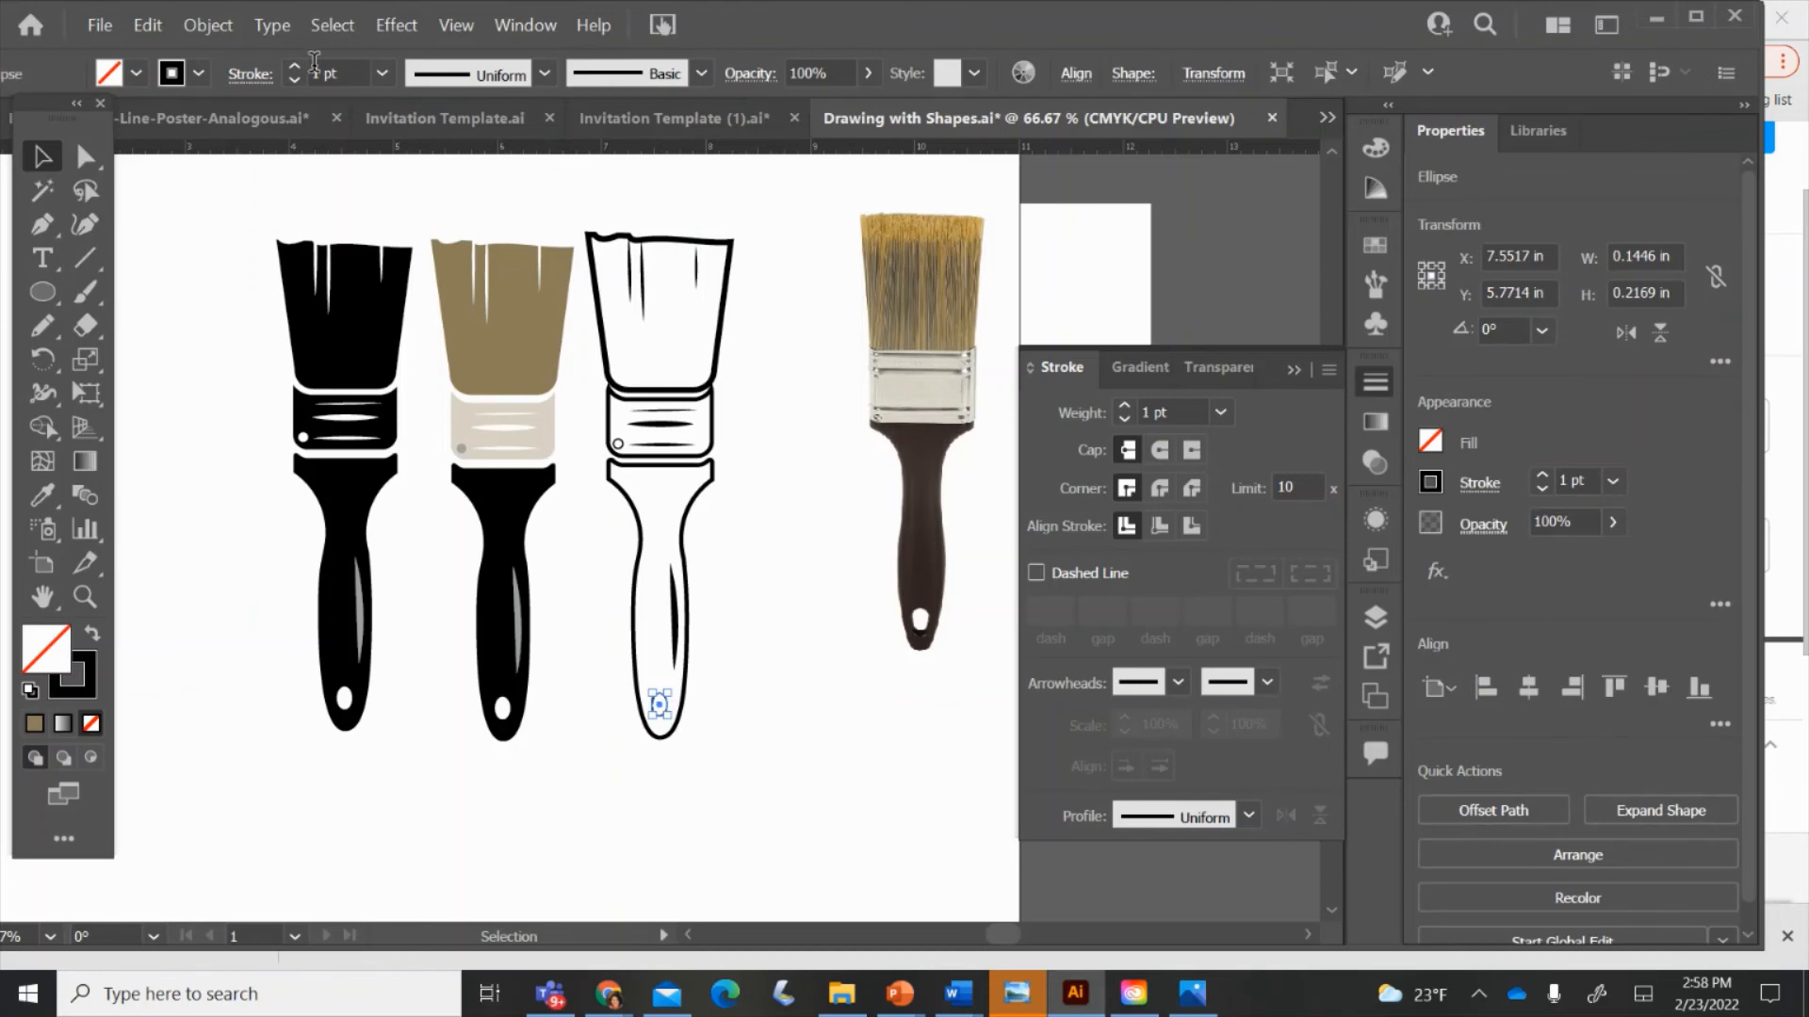
pyautogui.click(295, 68)
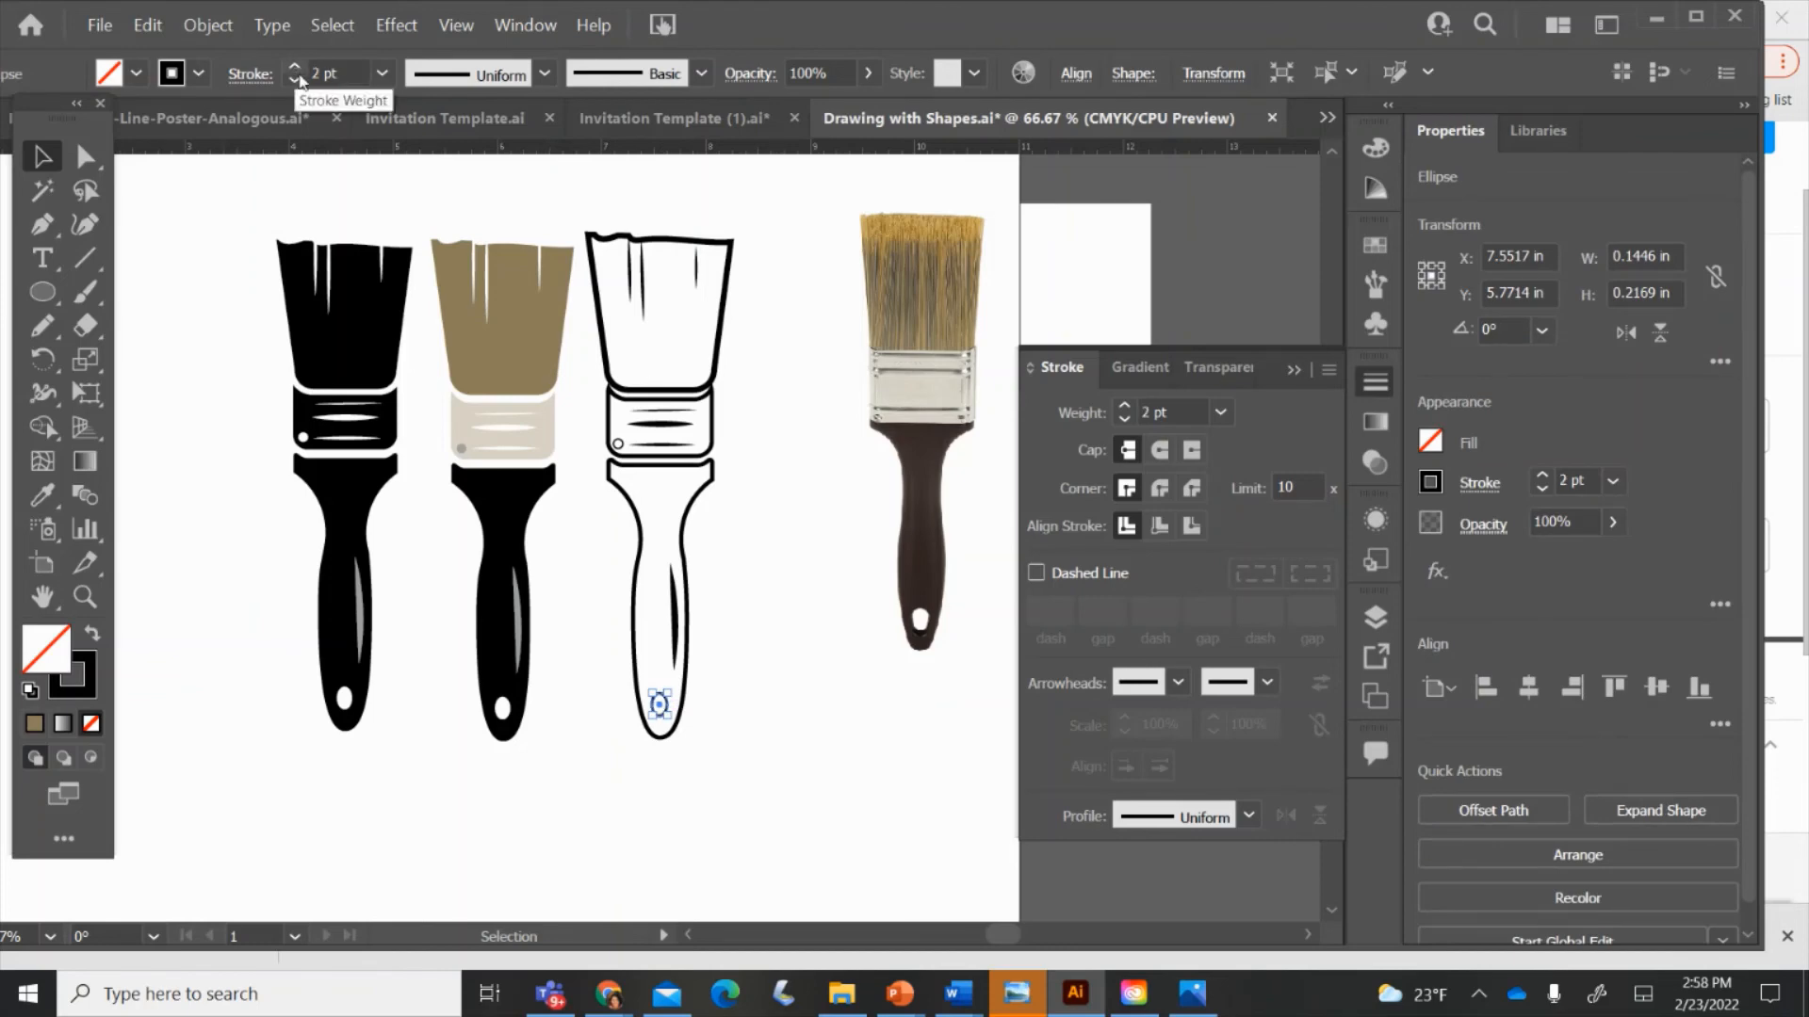
pyautogui.click(135, 74)
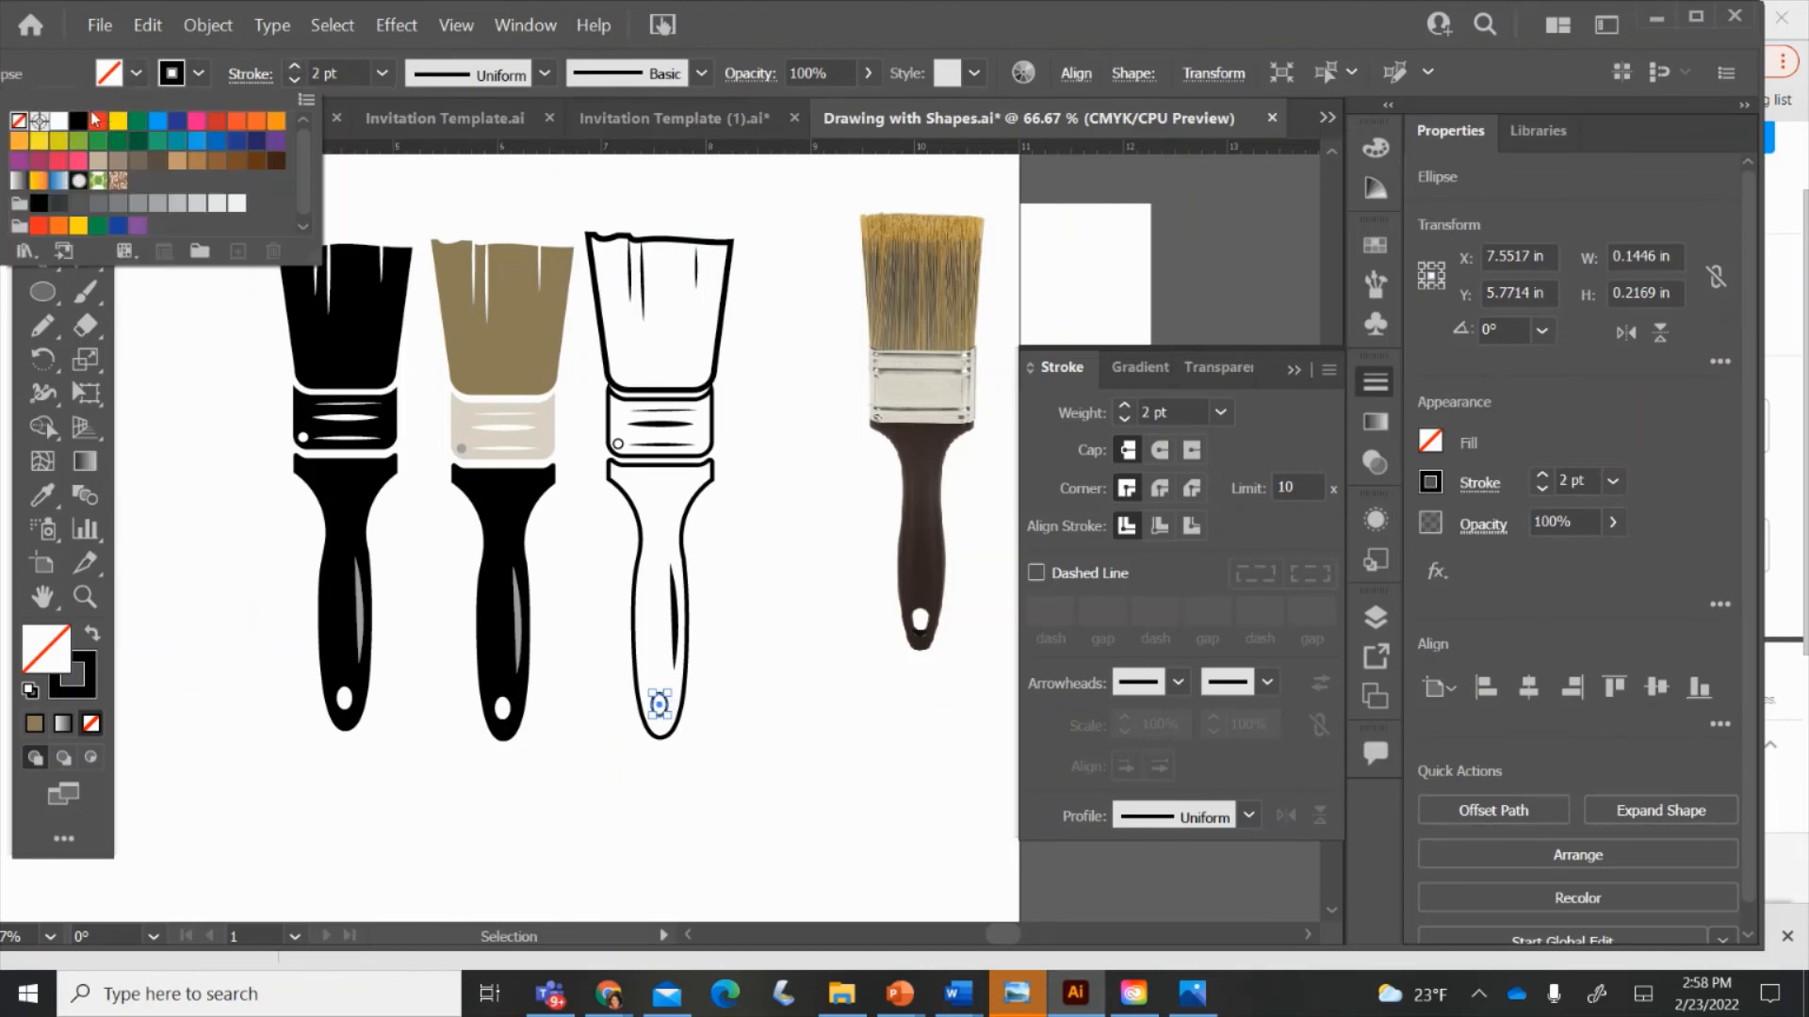
pyautogui.click(78, 121)
pyautogui.click(141, 325)
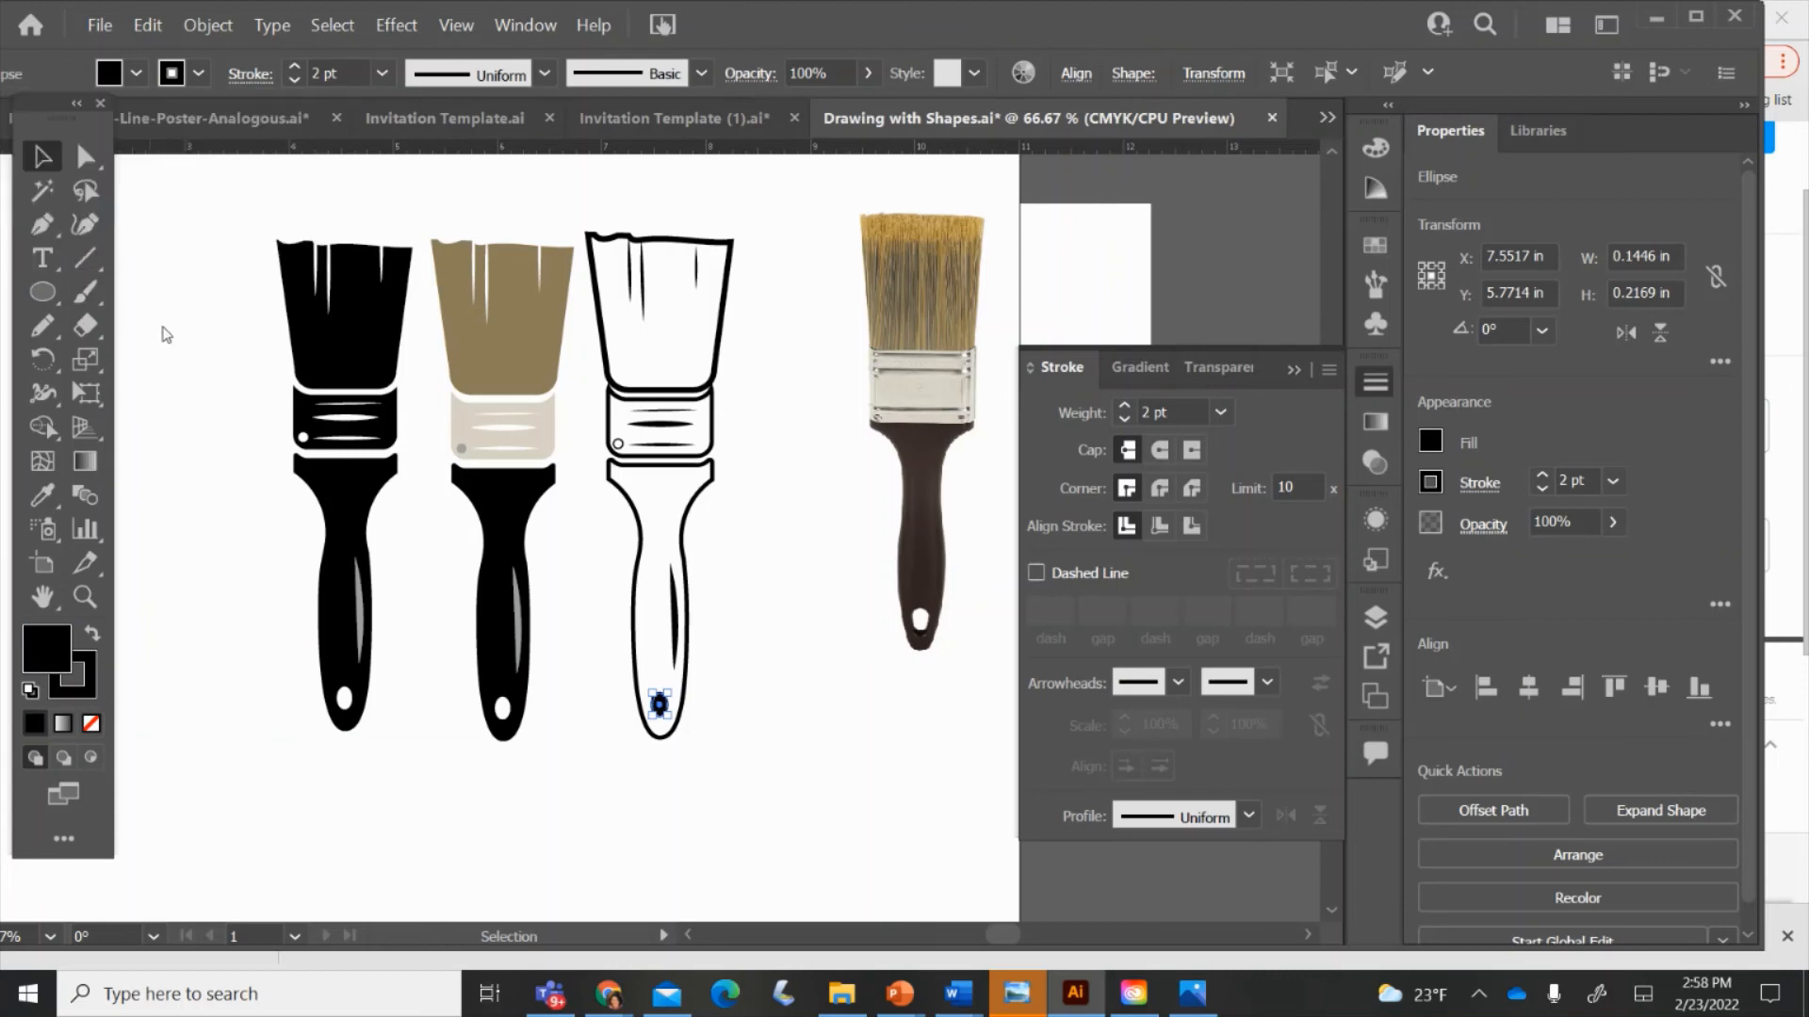
pyautogui.click(565, 215)
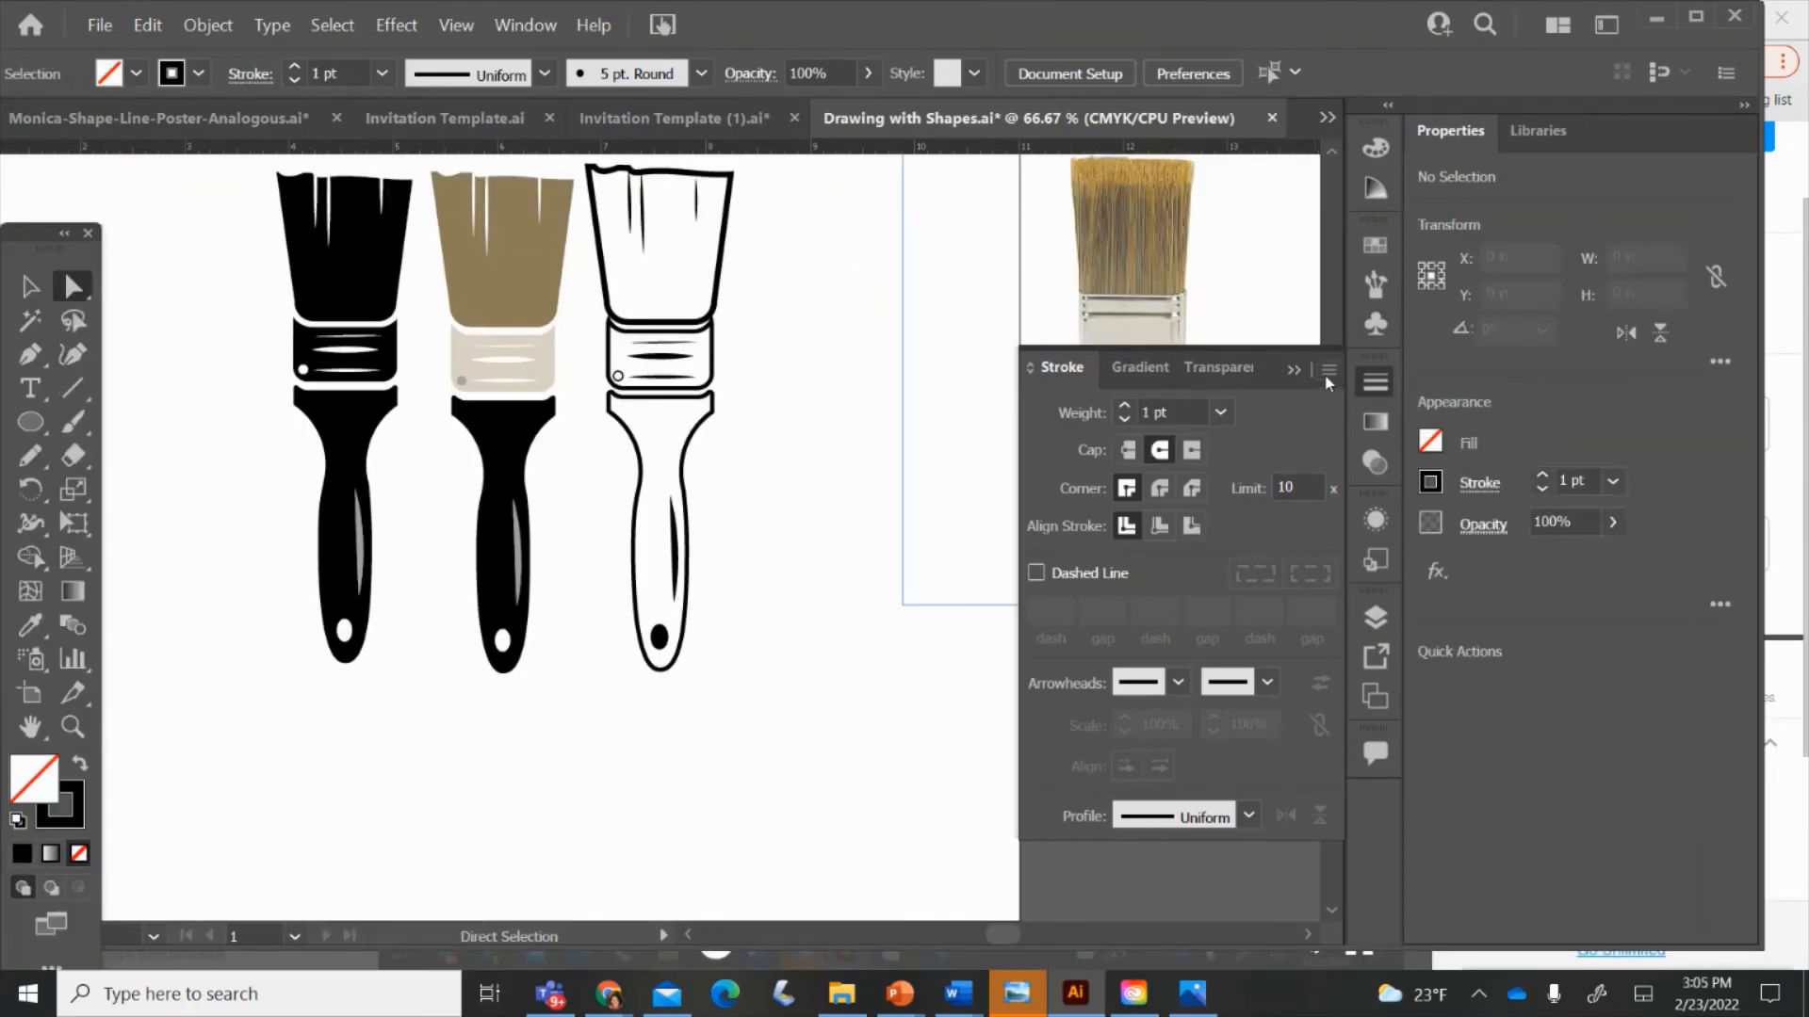
# - Hide the additional stroke options and show them again
pyautogui.click(1328, 373)
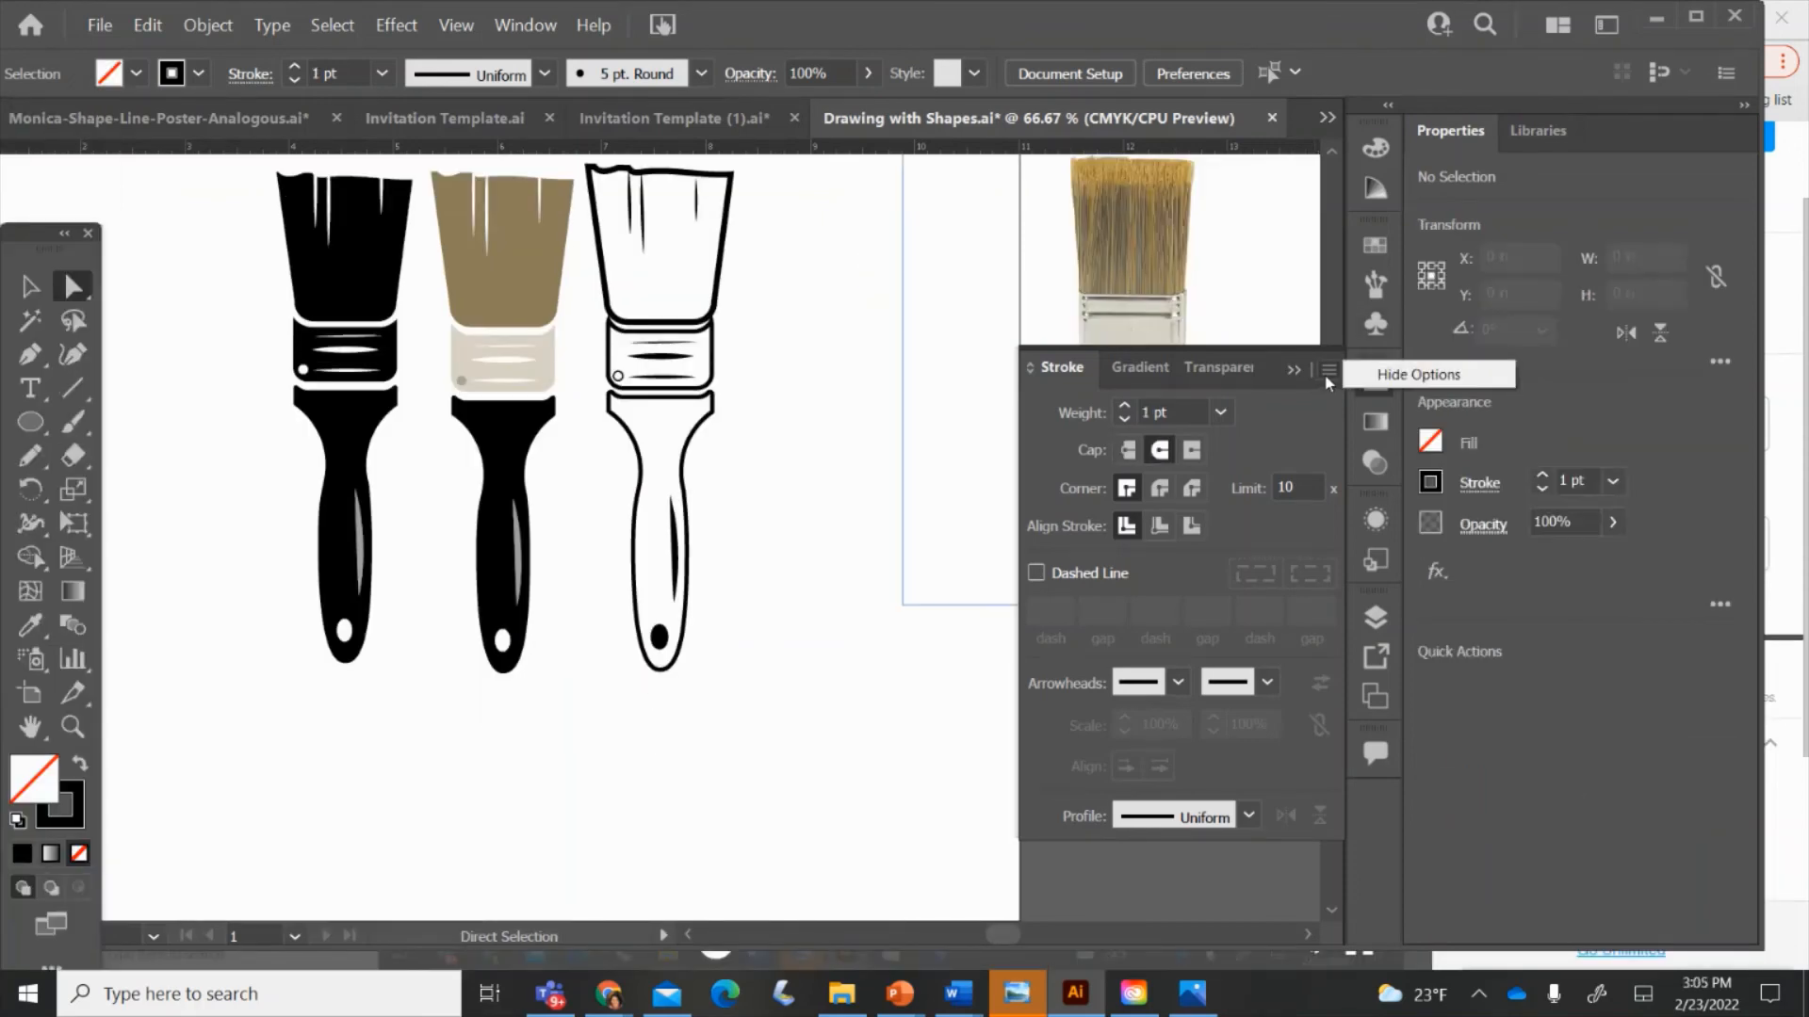
pyautogui.click(1432, 367)
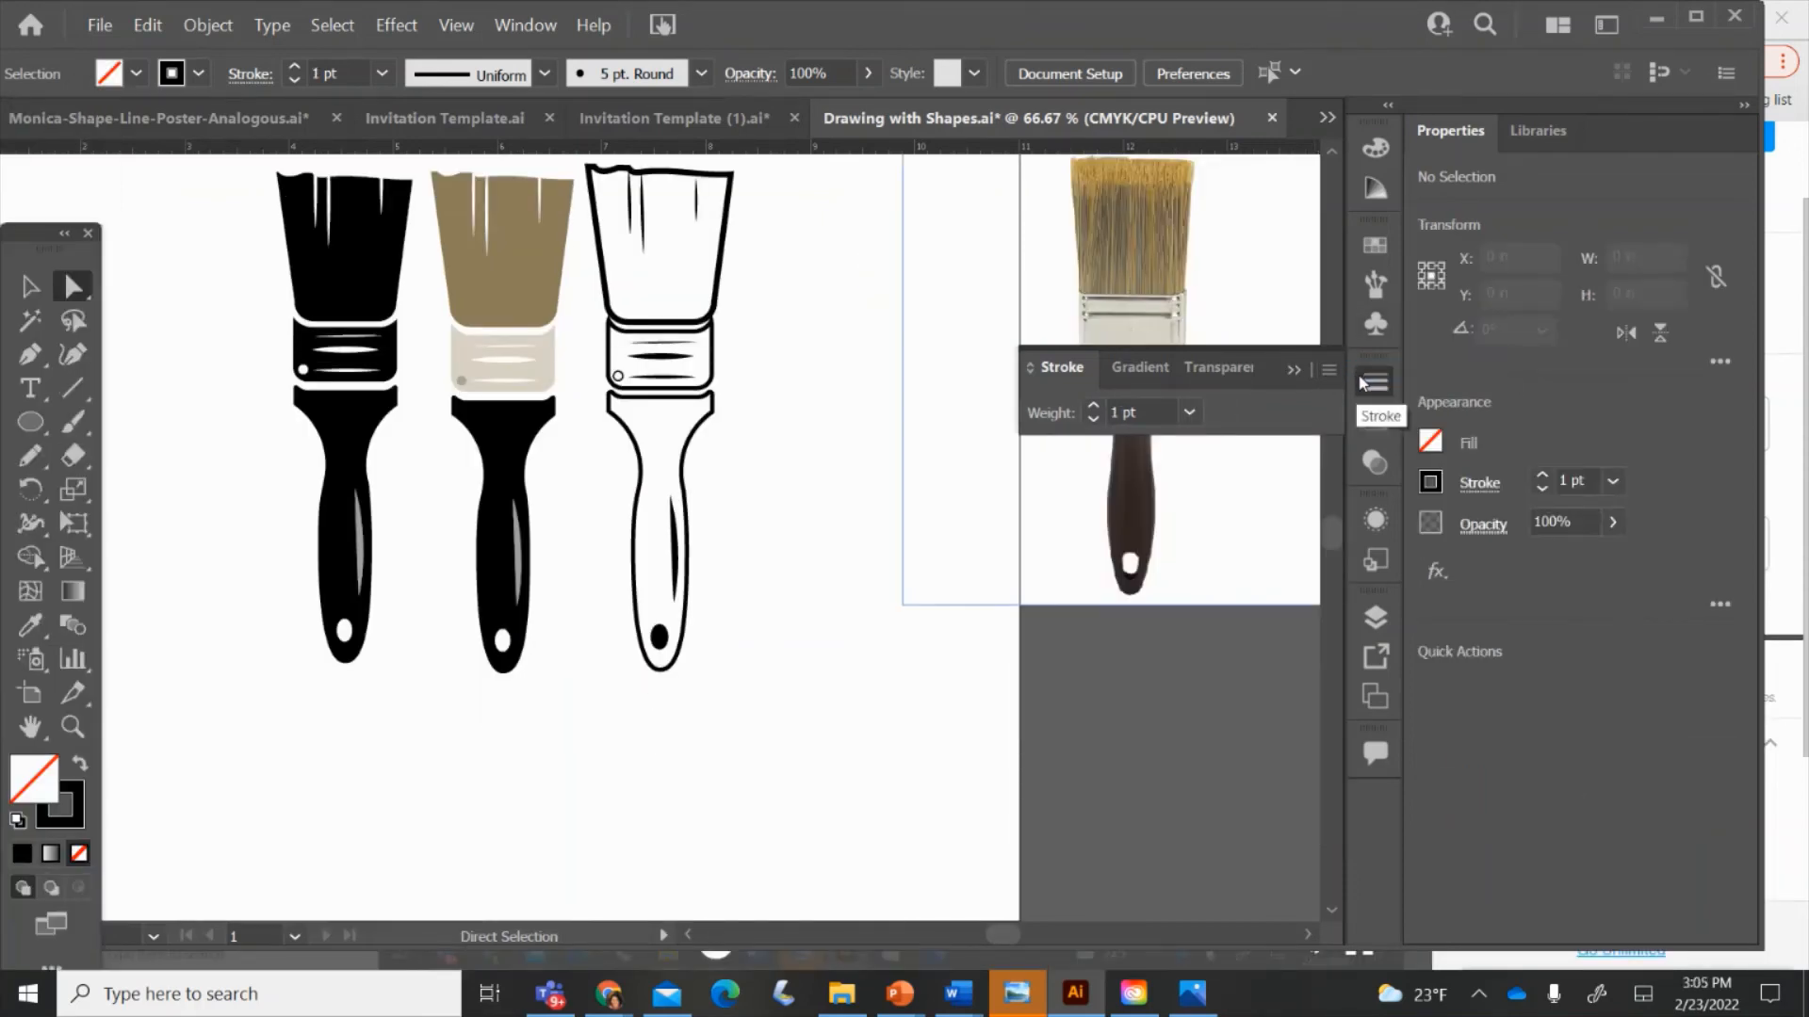
pyautogui.click(508, 23)
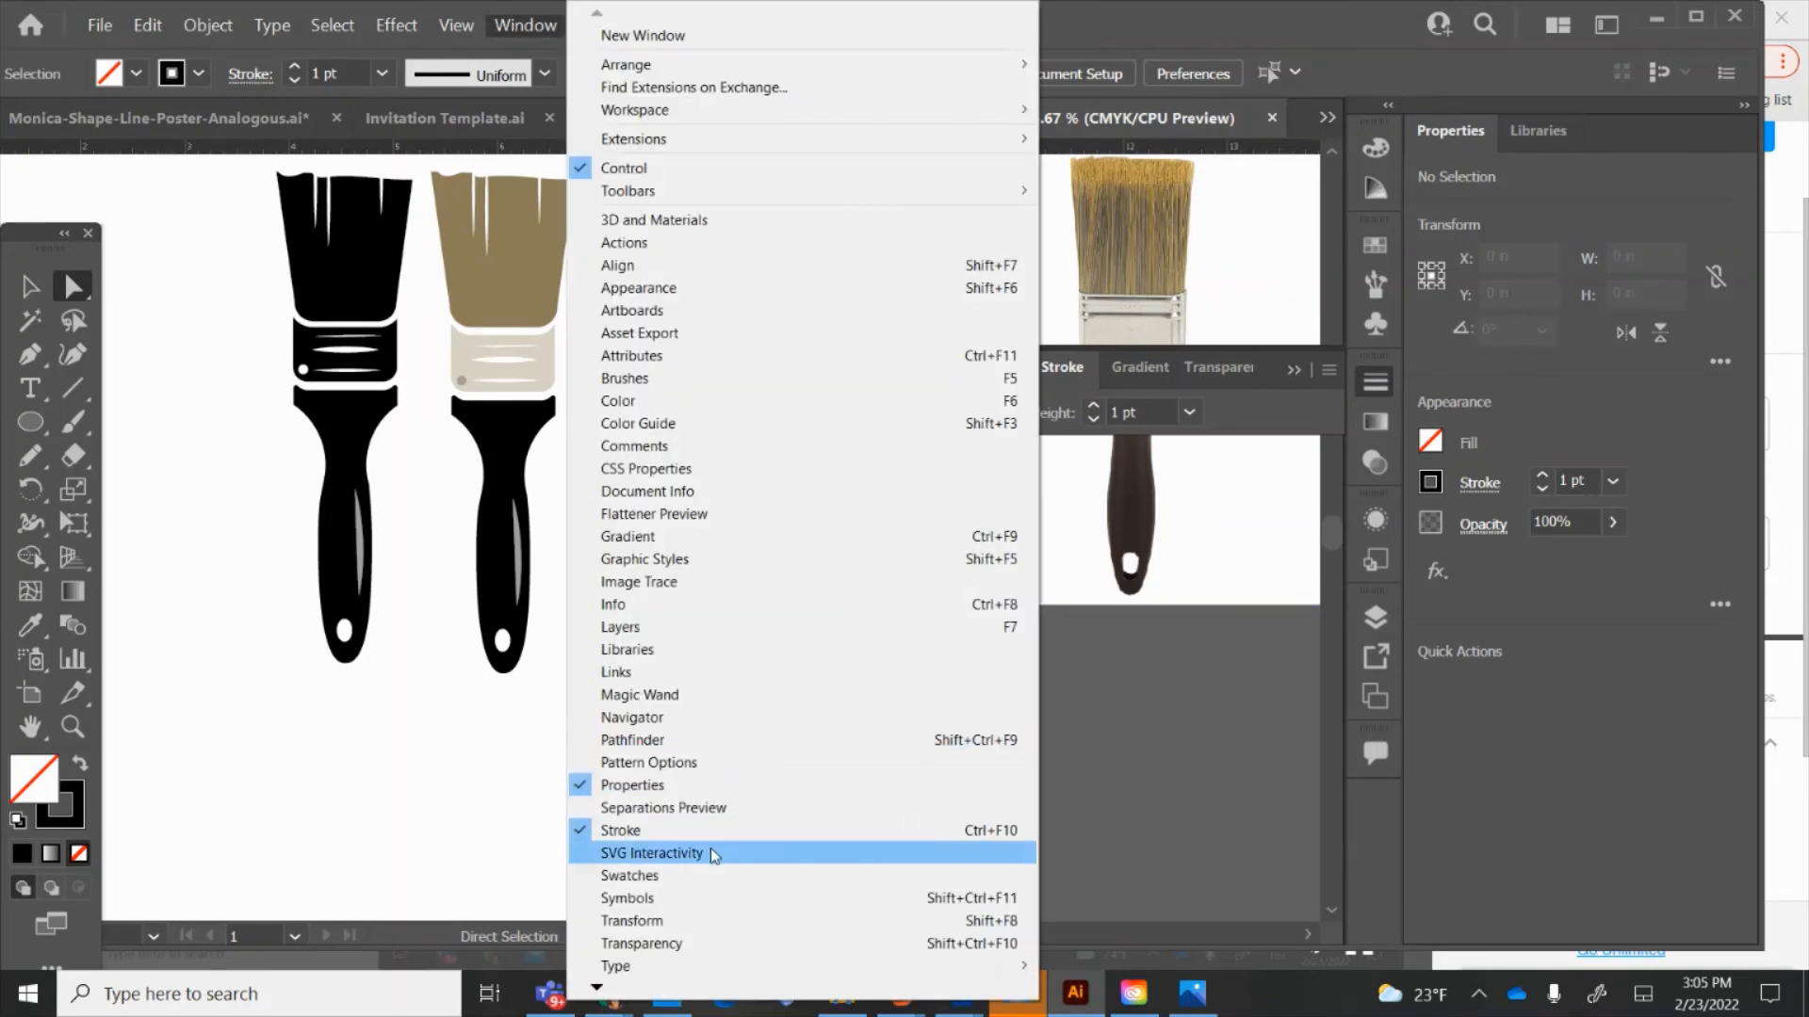
pyautogui.click(1193, 740)
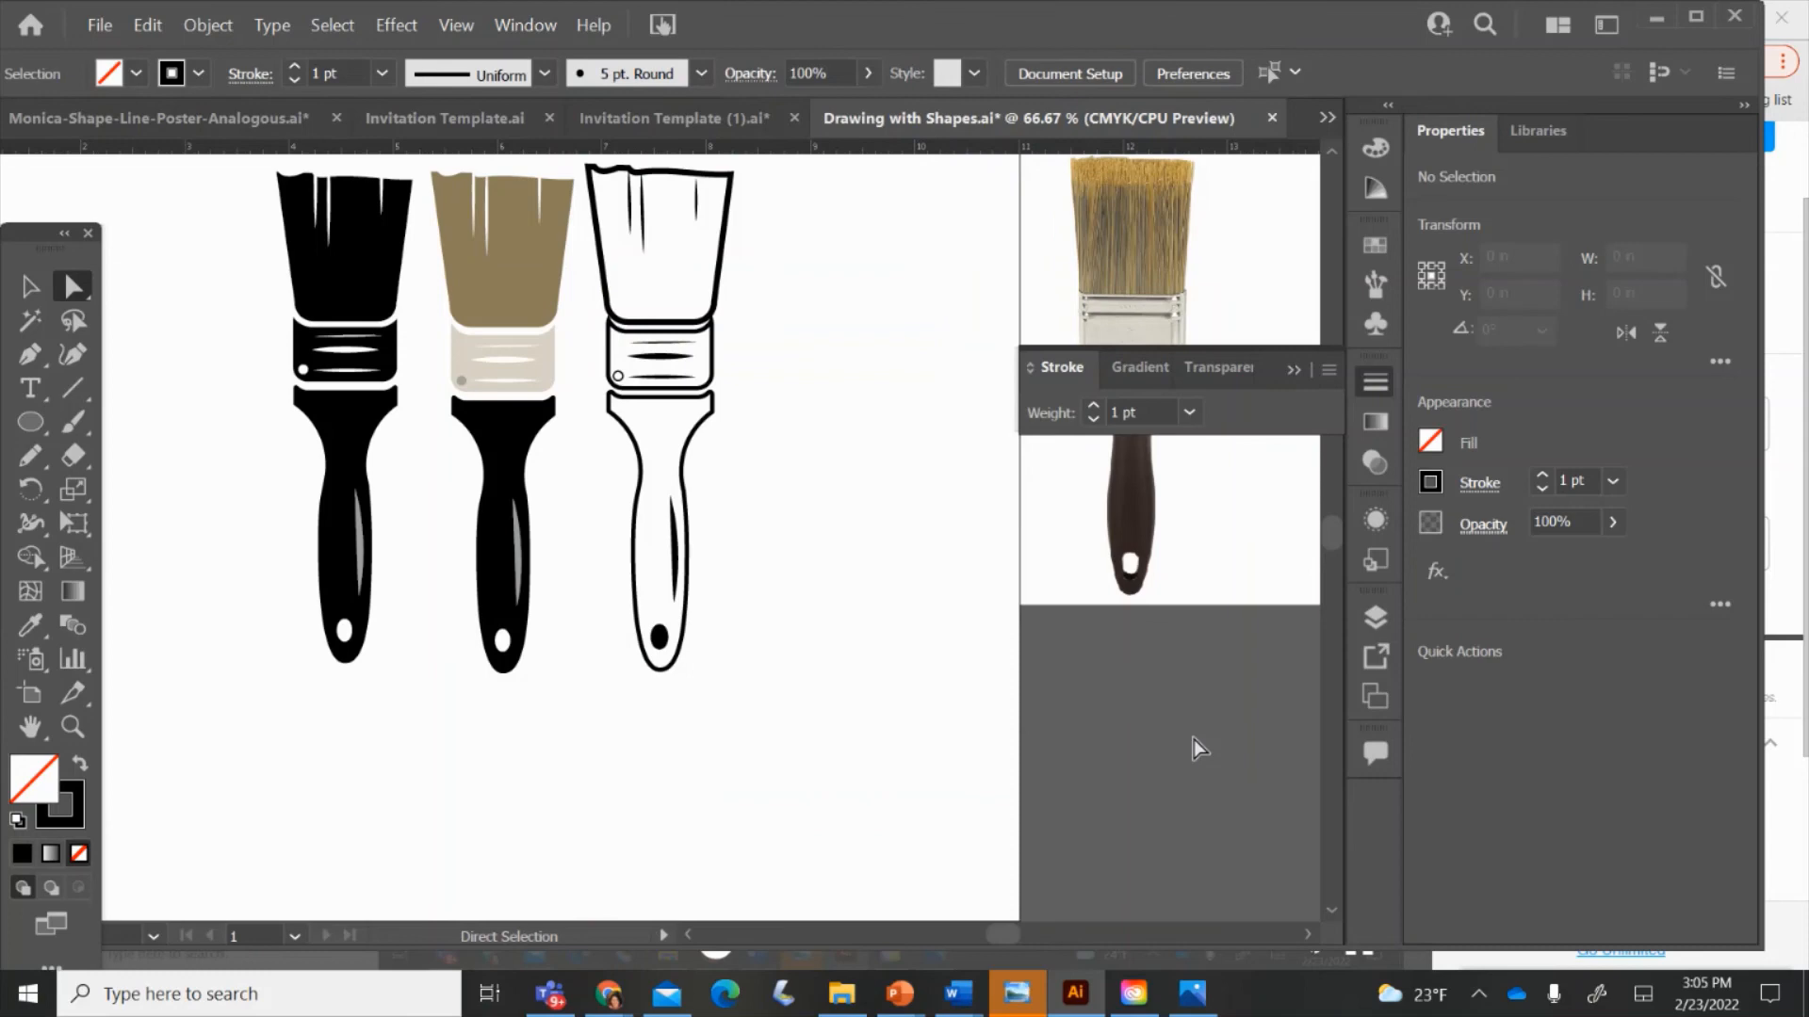
pyautogui.click(1328, 370)
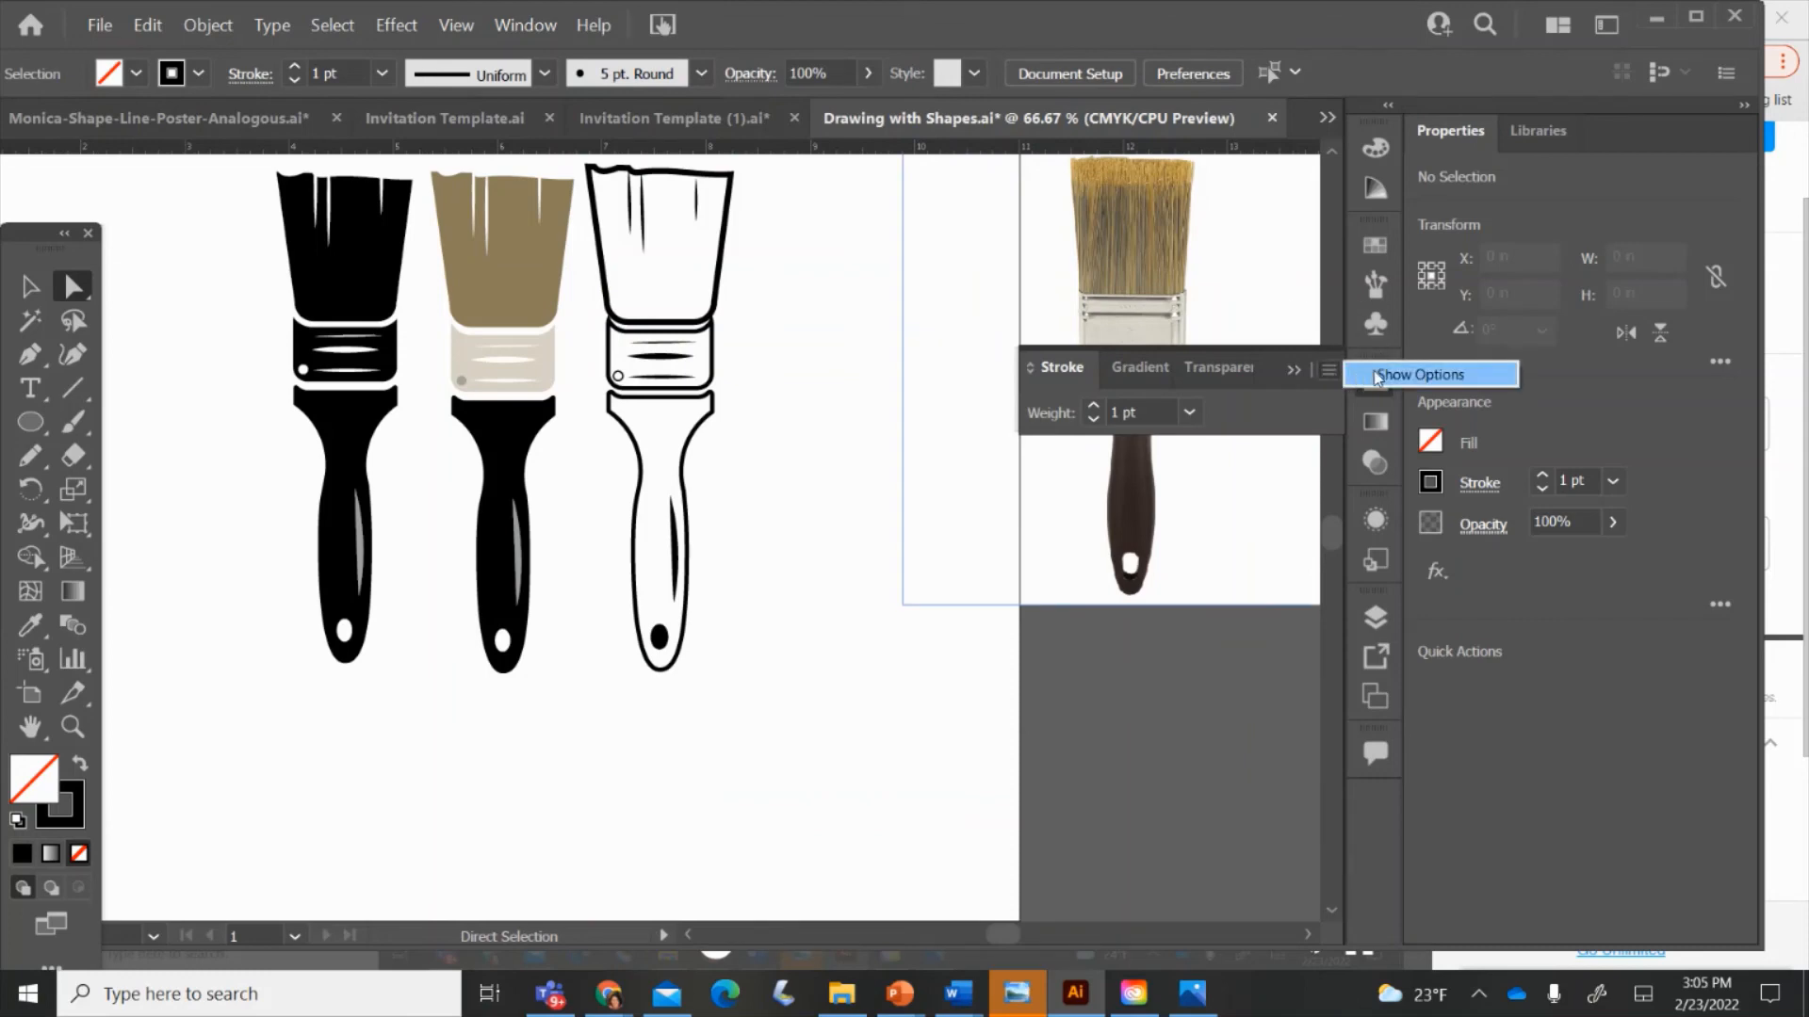
pyautogui.click(1417, 375)
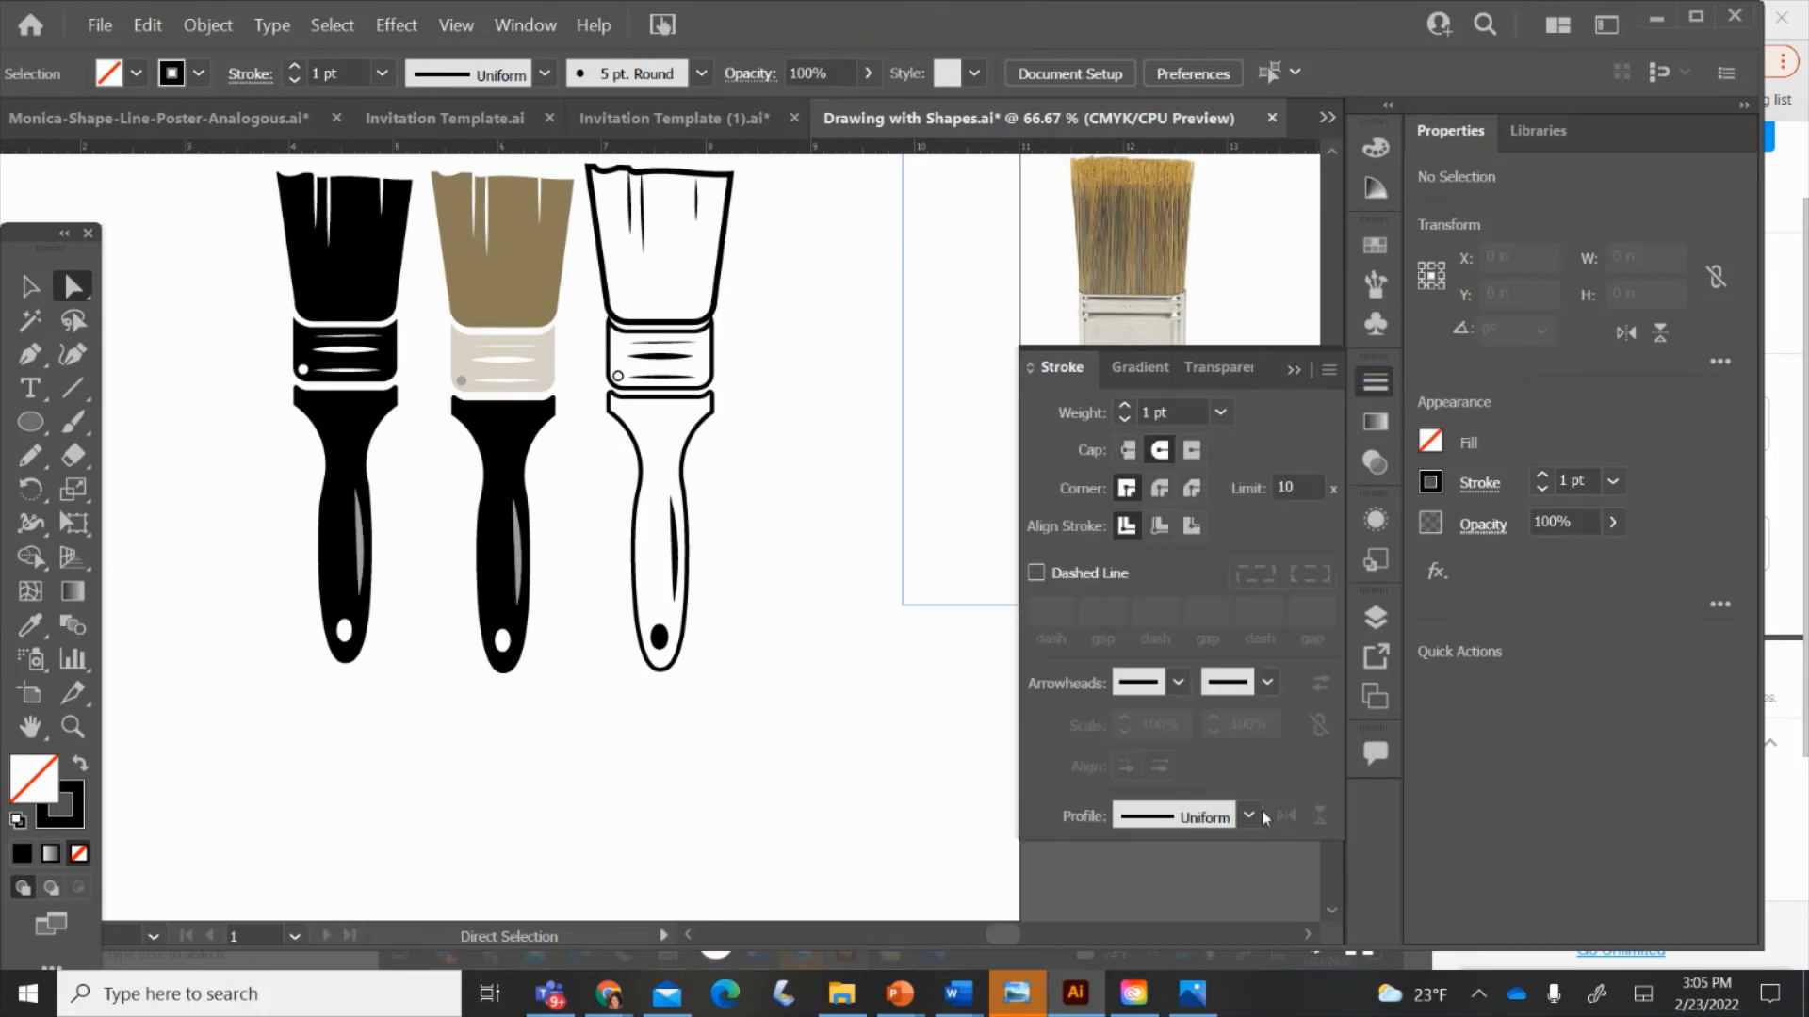
# - Set the stroke profile of the outline brush's middle bristle line to Uniform
pyautogui.click(645, 231)
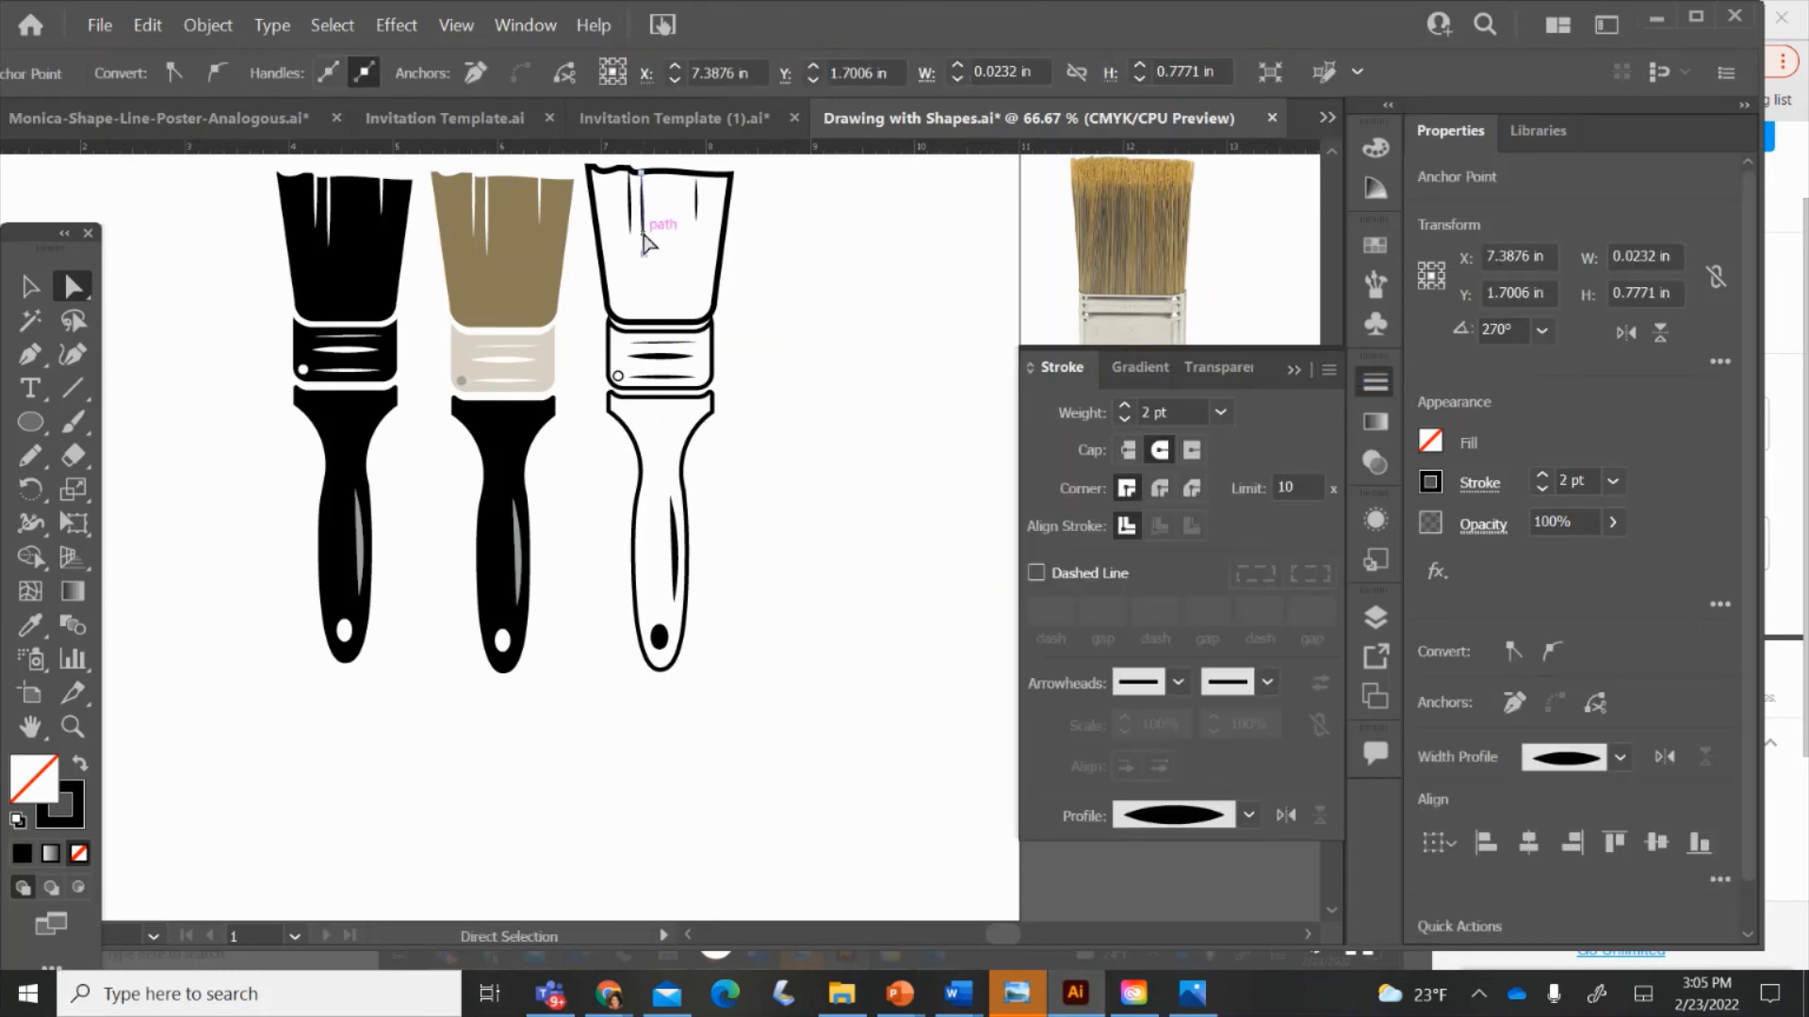
pyautogui.click(1247, 818)
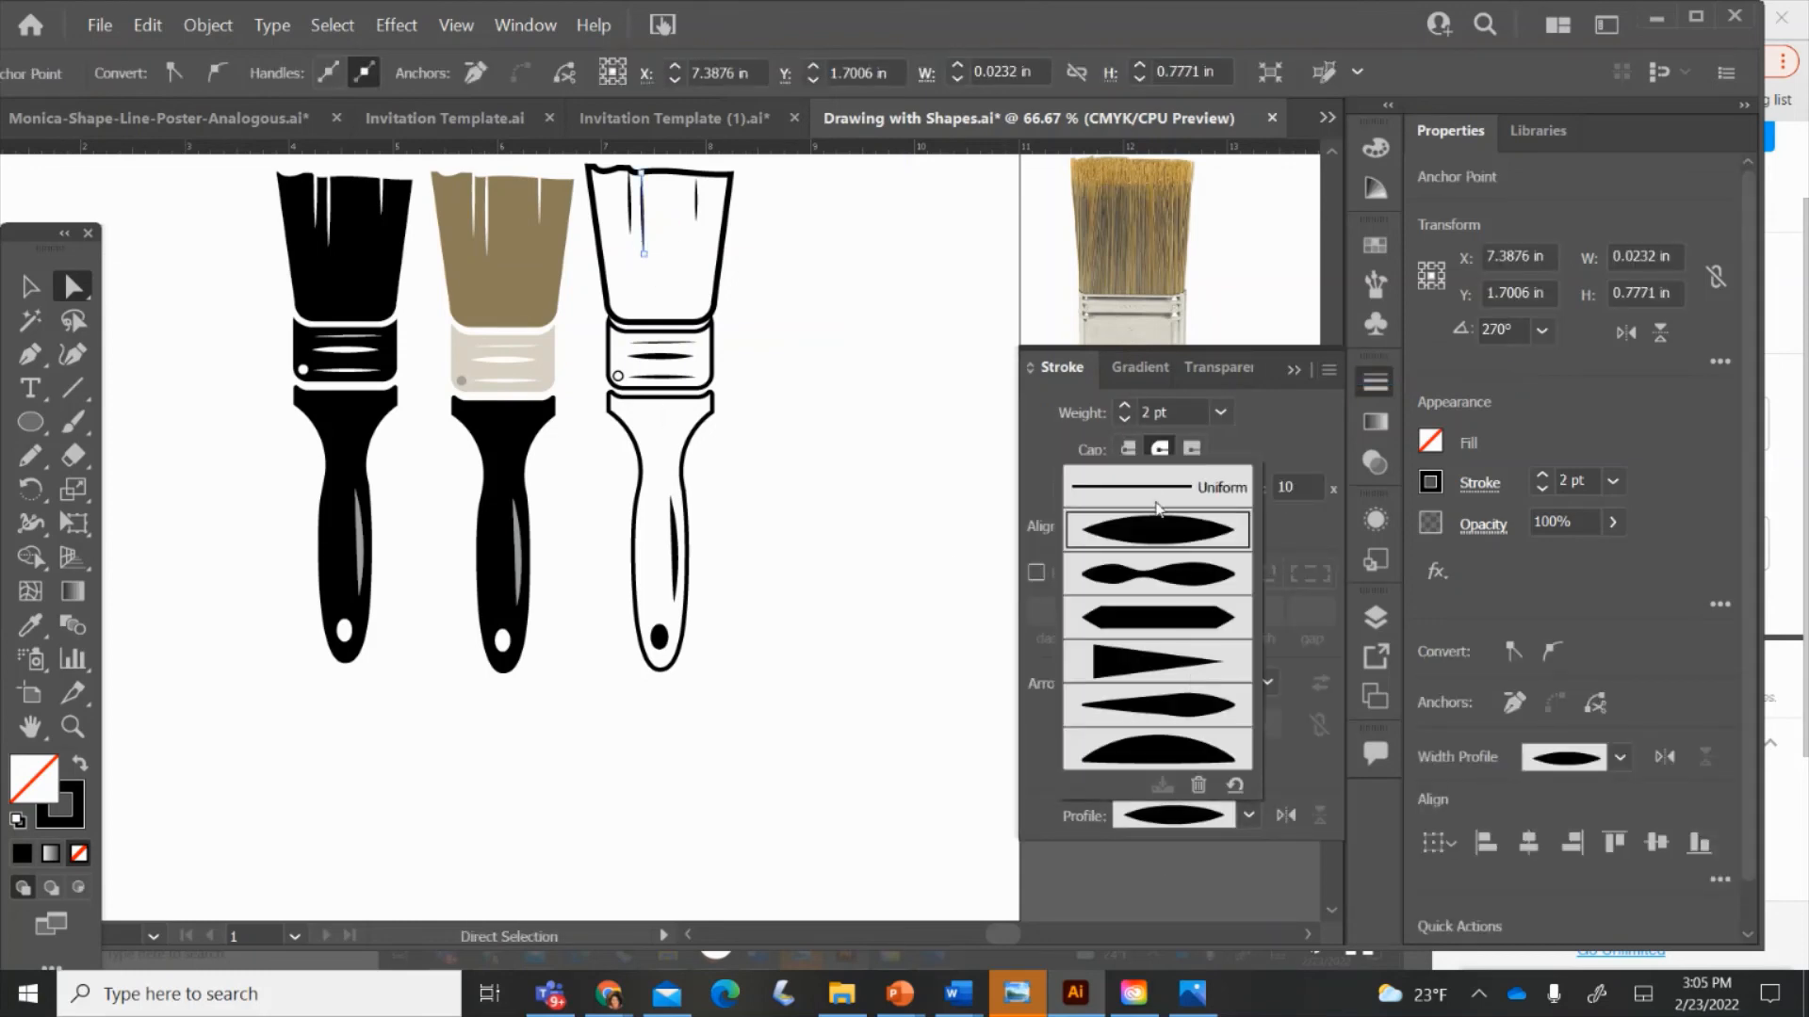
pyautogui.click(1182, 485)
pyautogui.click(810, 388)
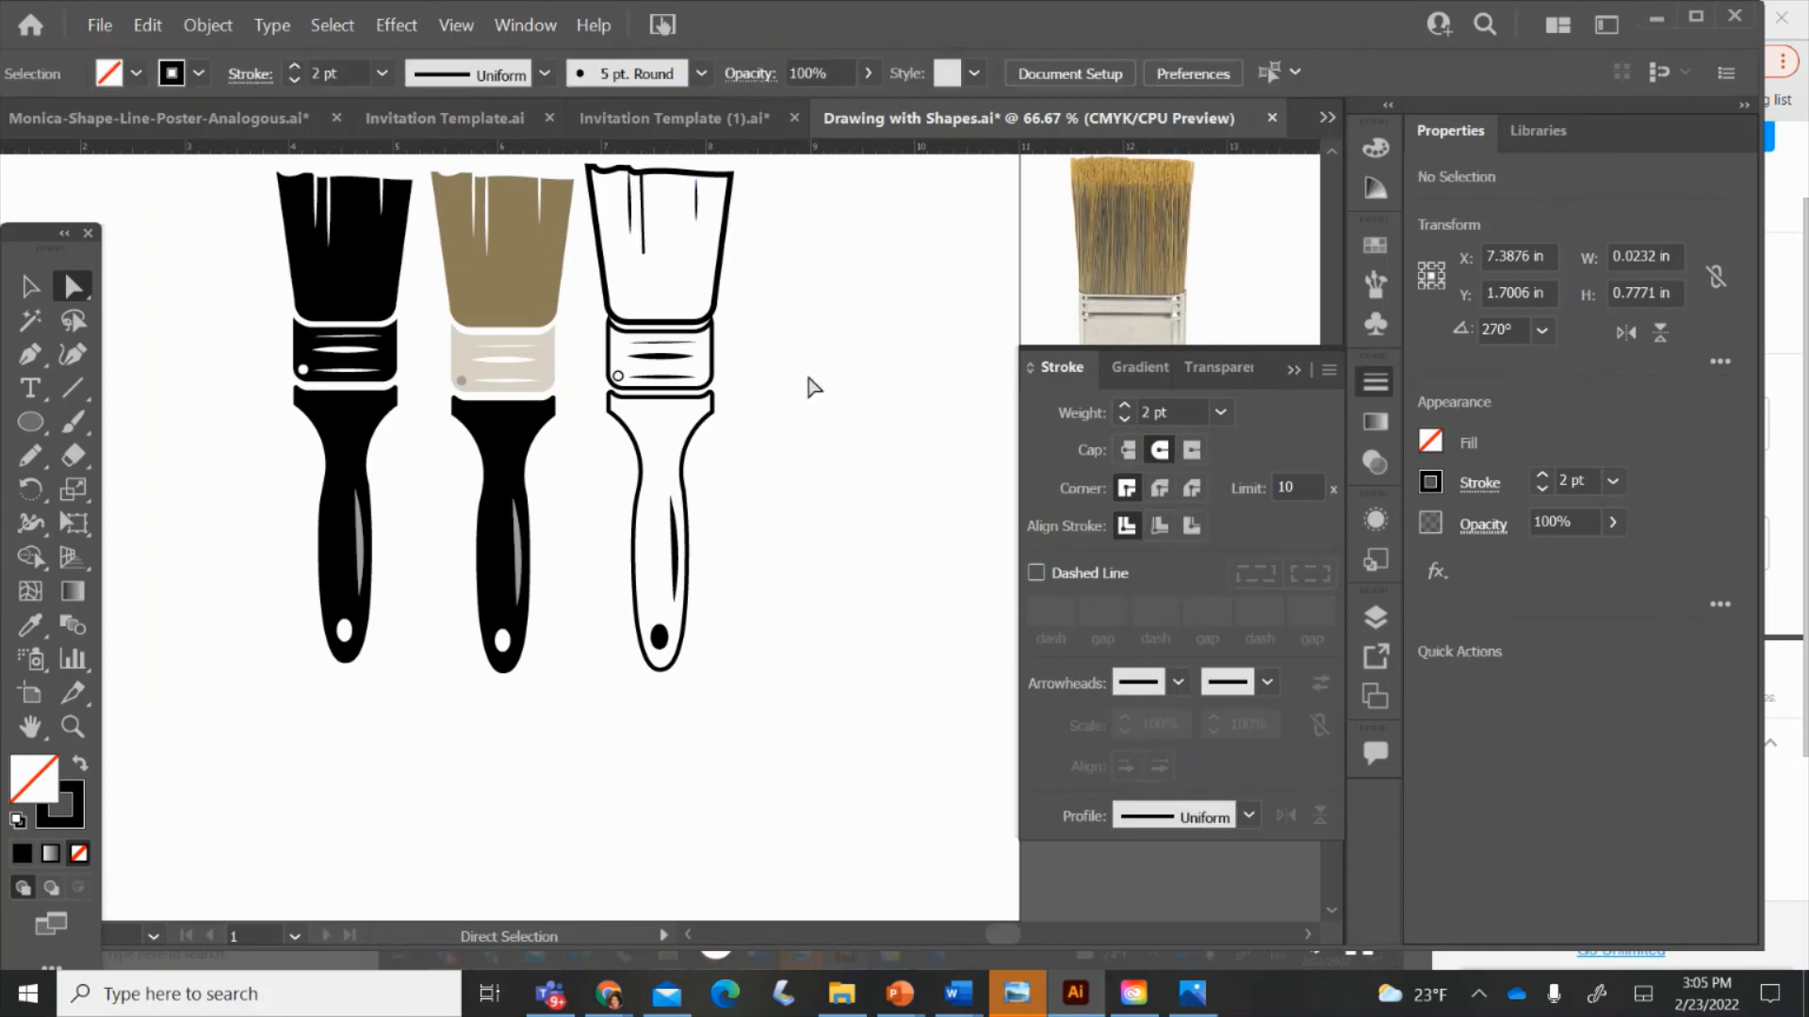
# - Apply a round cap to the ends of the outline brush's middle bristle line
pyautogui.click(648, 253)
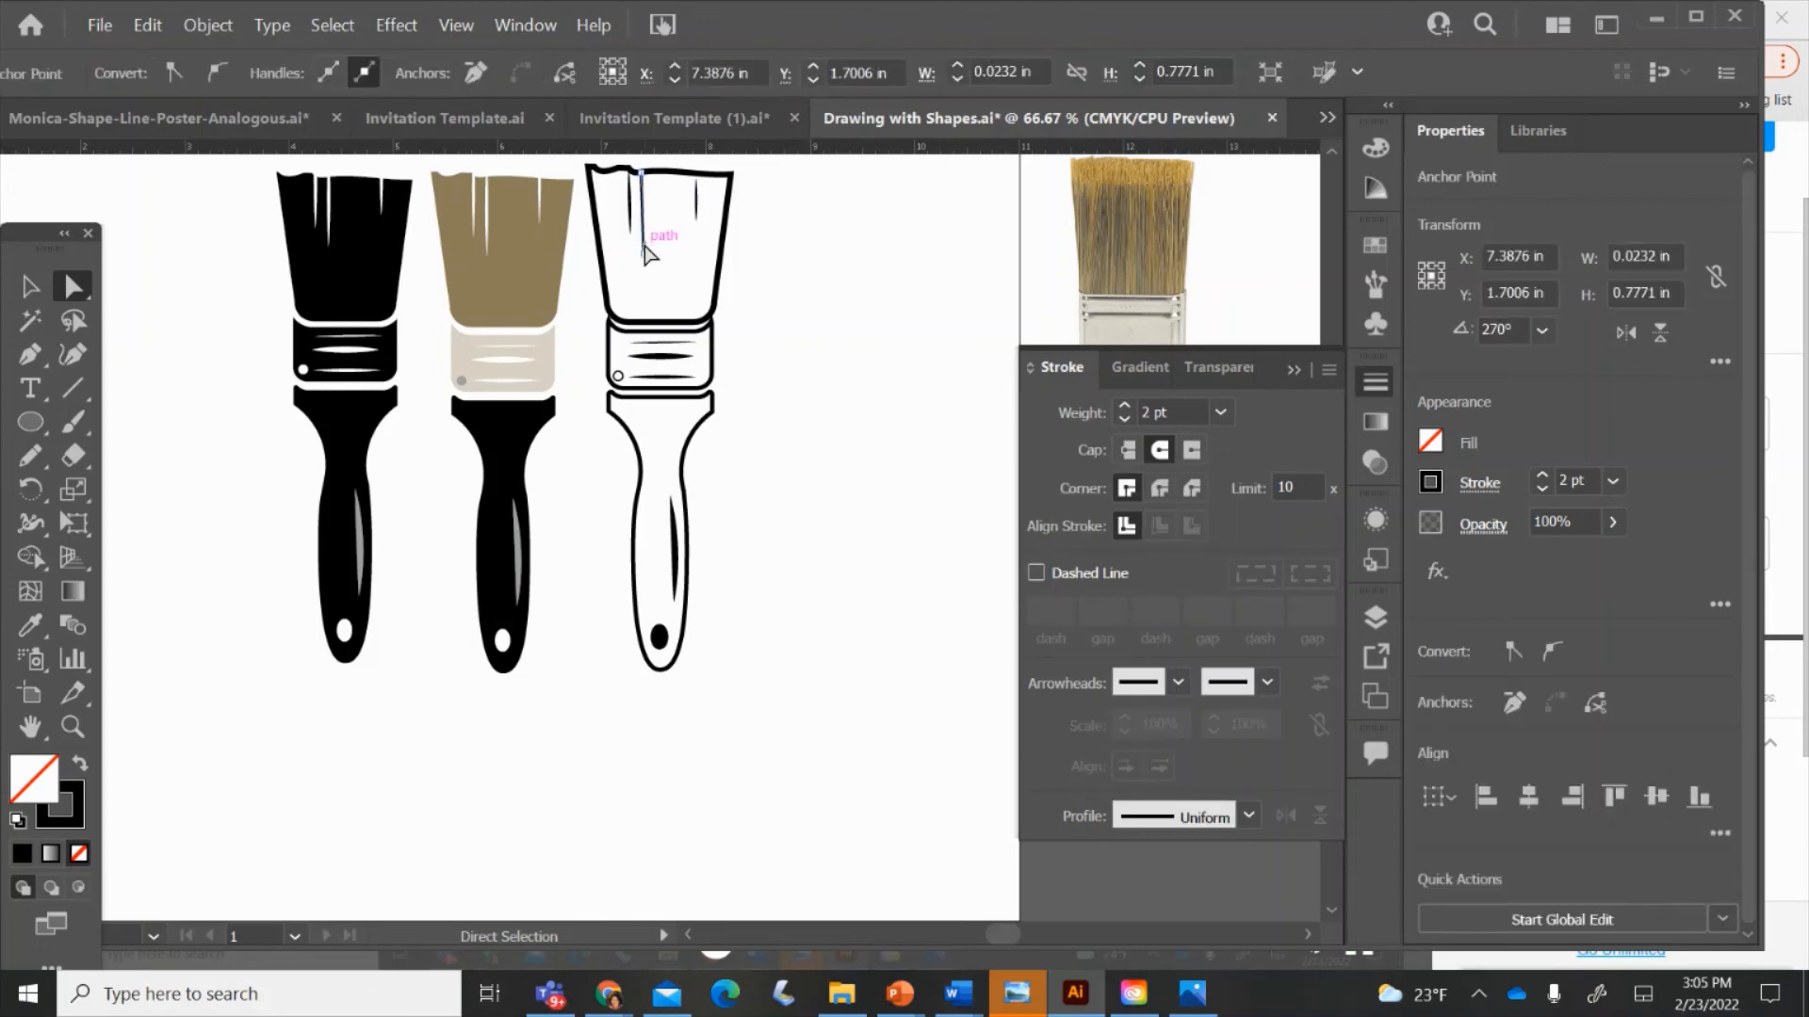
pyautogui.hotkey('ctrl', '=')
pyautogui.hotkey('ctrl', '=')
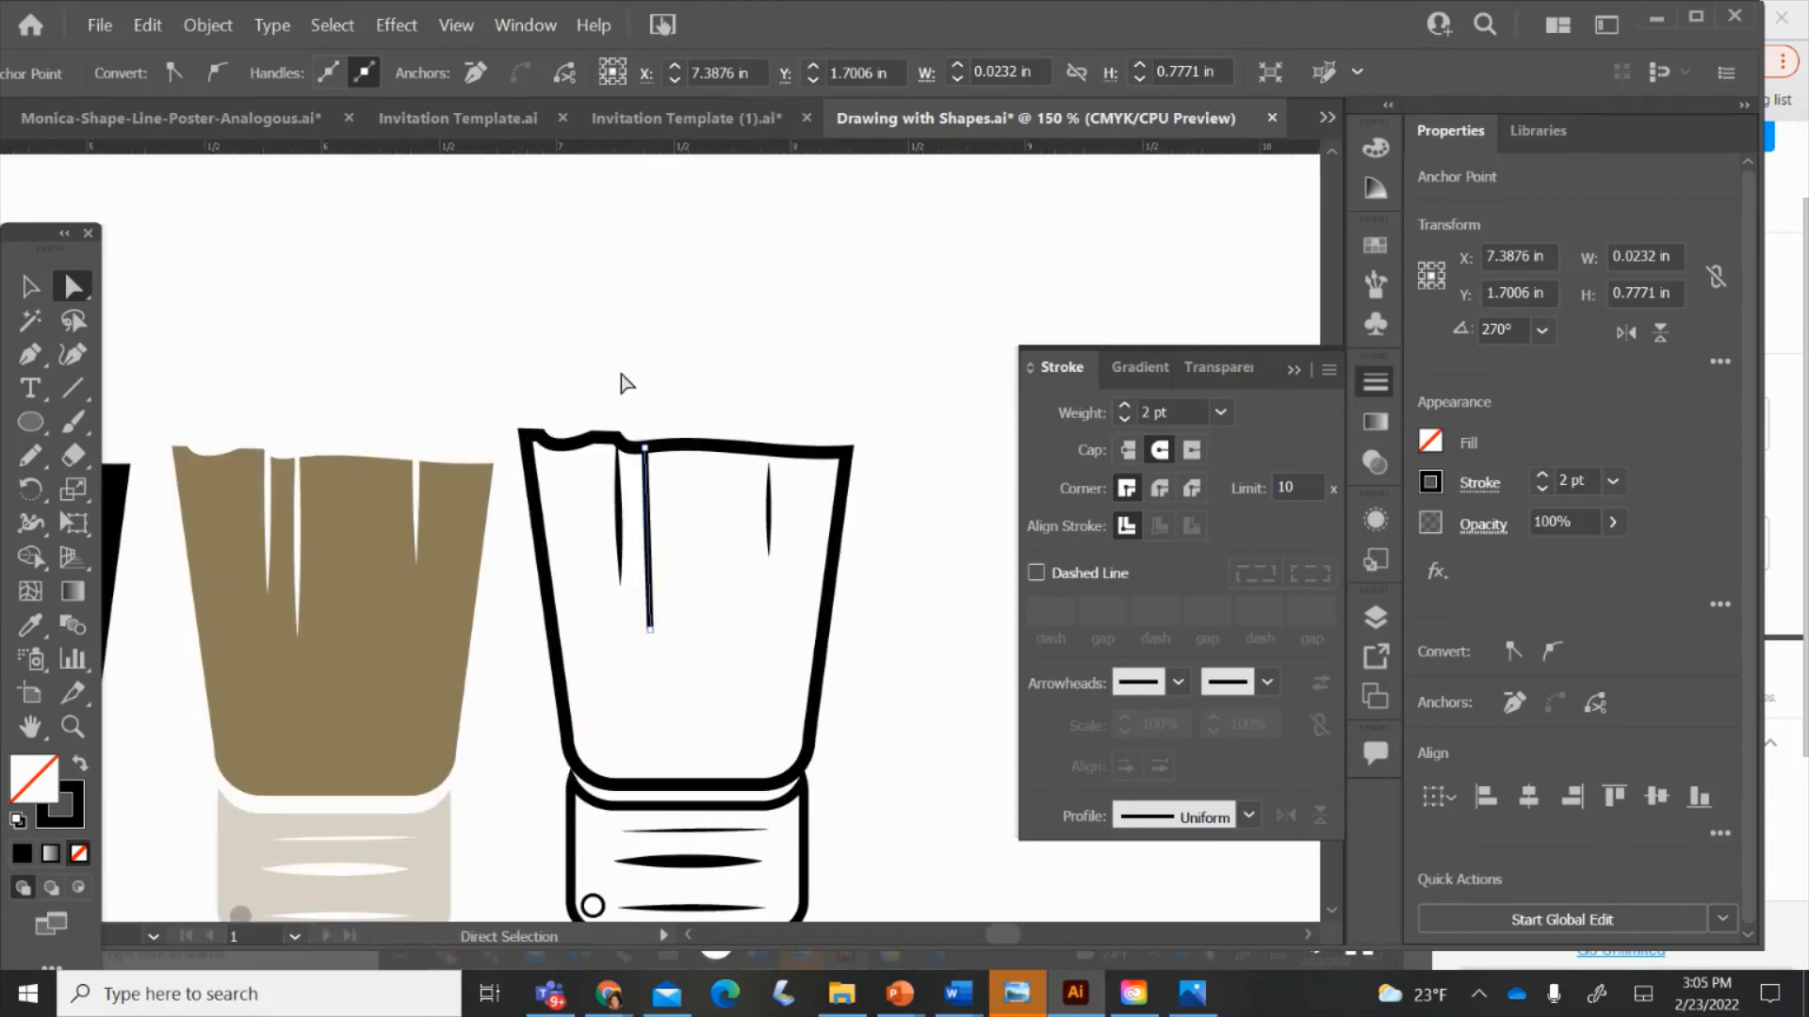
pyautogui.click(1157, 451)
pyautogui.click(733, 559)
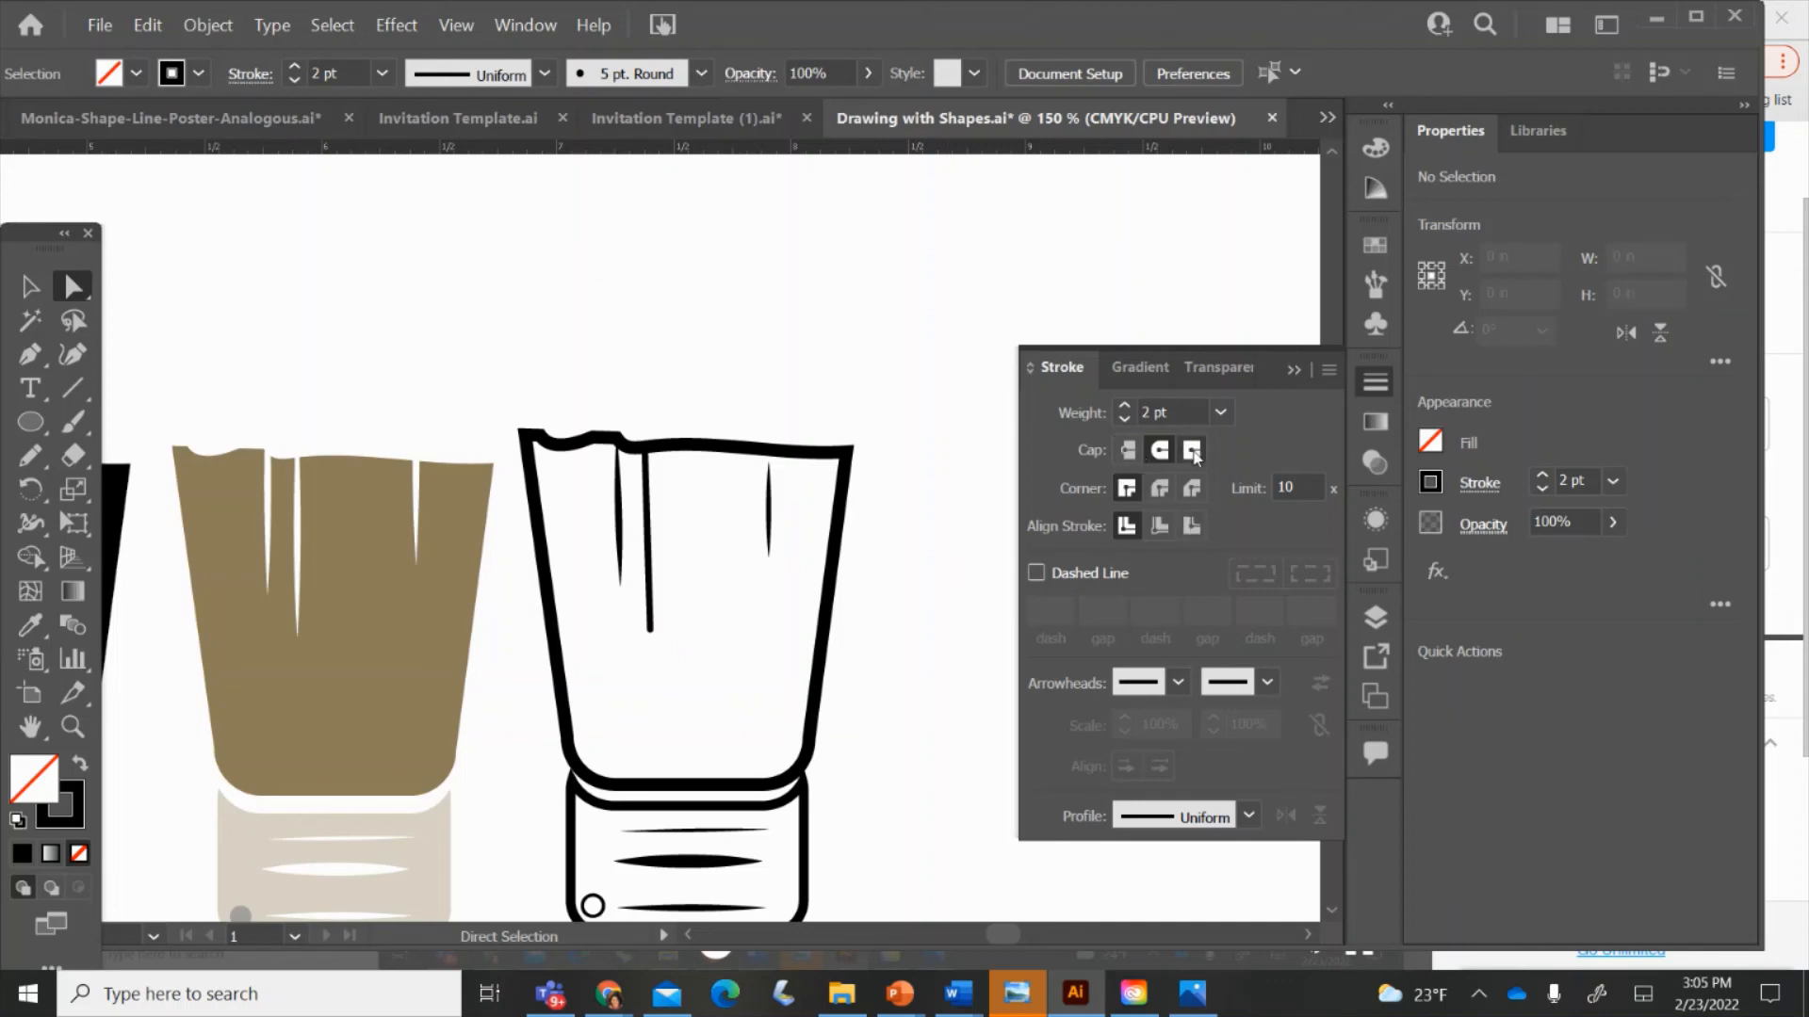
# - Set the left bristle line's stroke profile to Uniform and give its ends a round cap
pyautogui.click(618, 551)
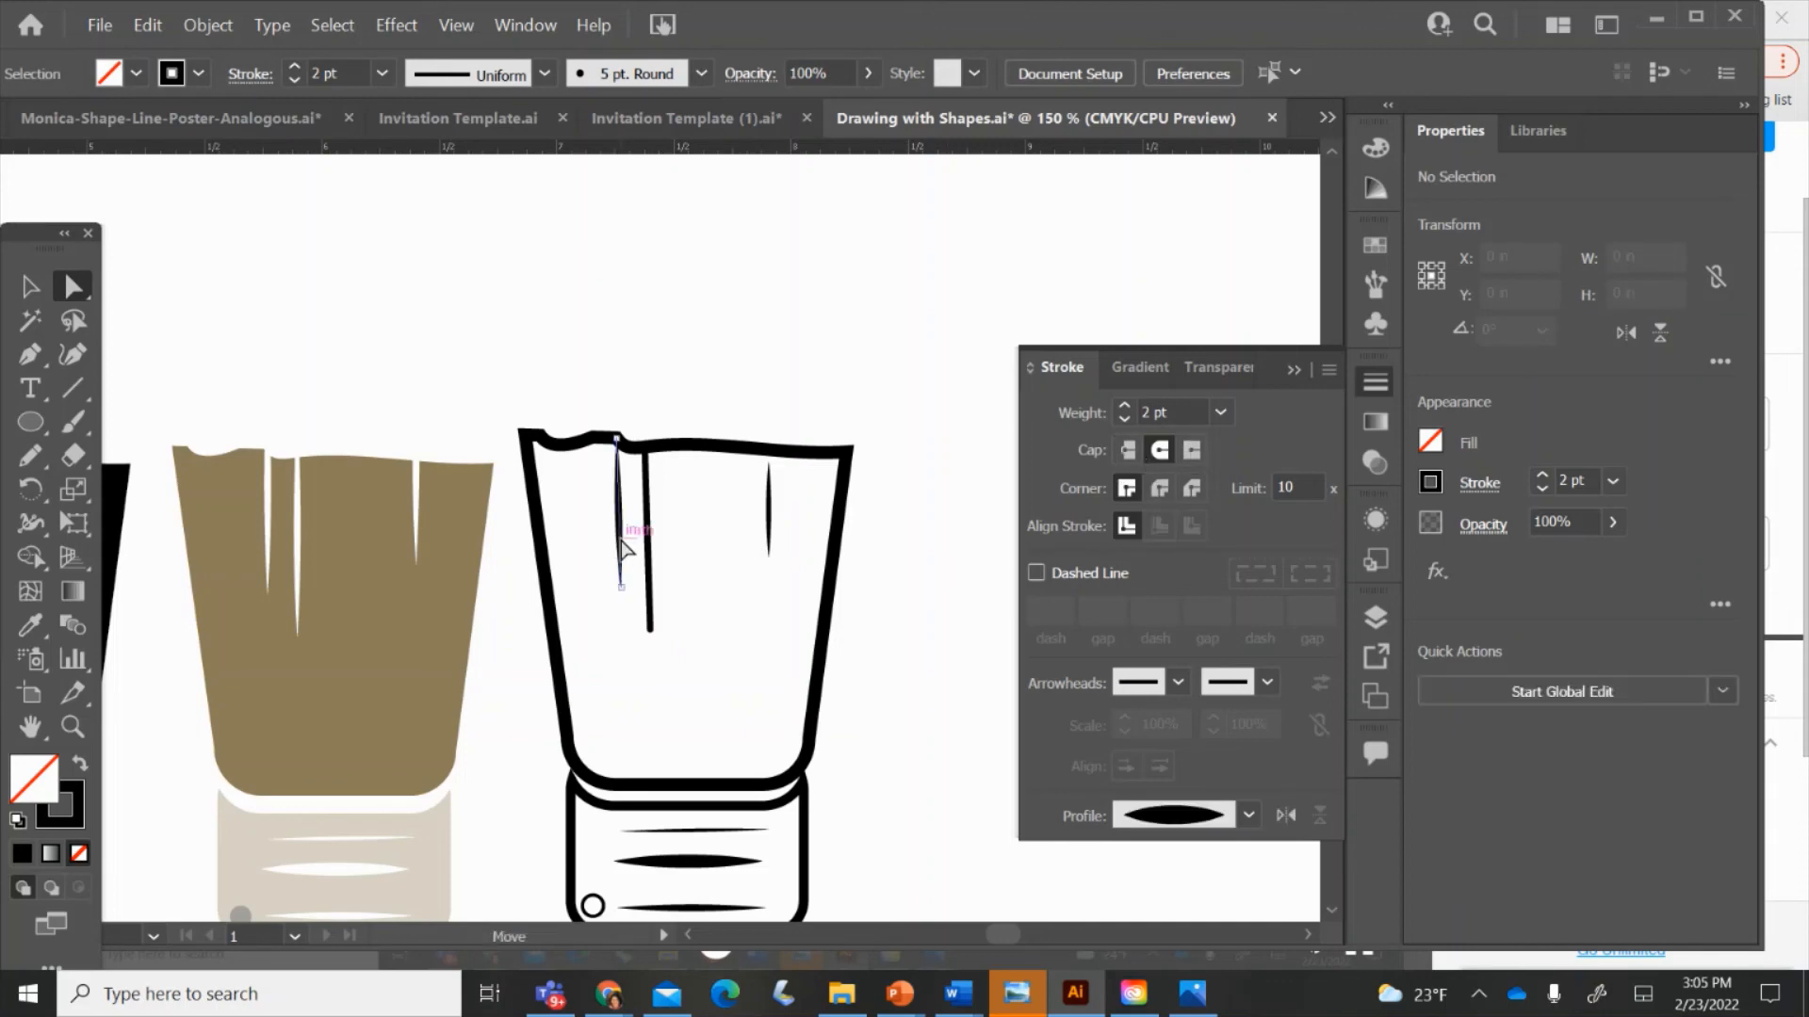
pyautogui.click(1243, 817)
pyautogui.click(1155, 492)
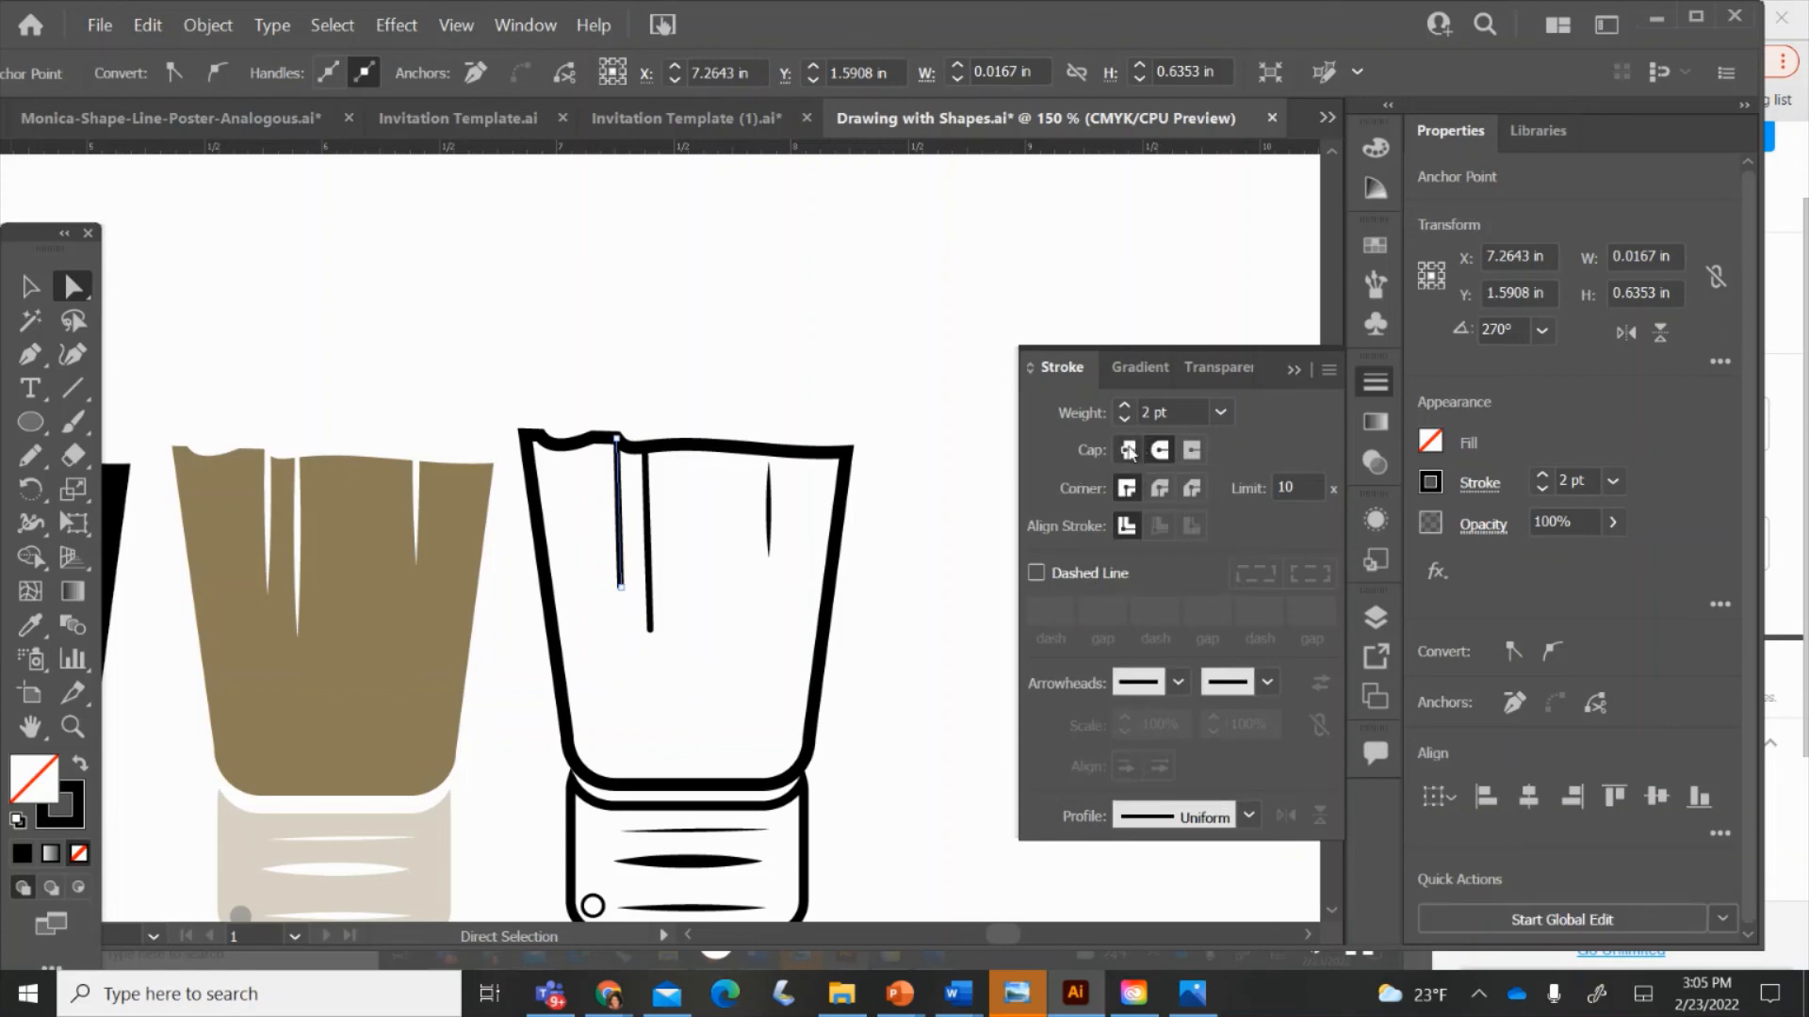
pyautogui.click(924, 410)
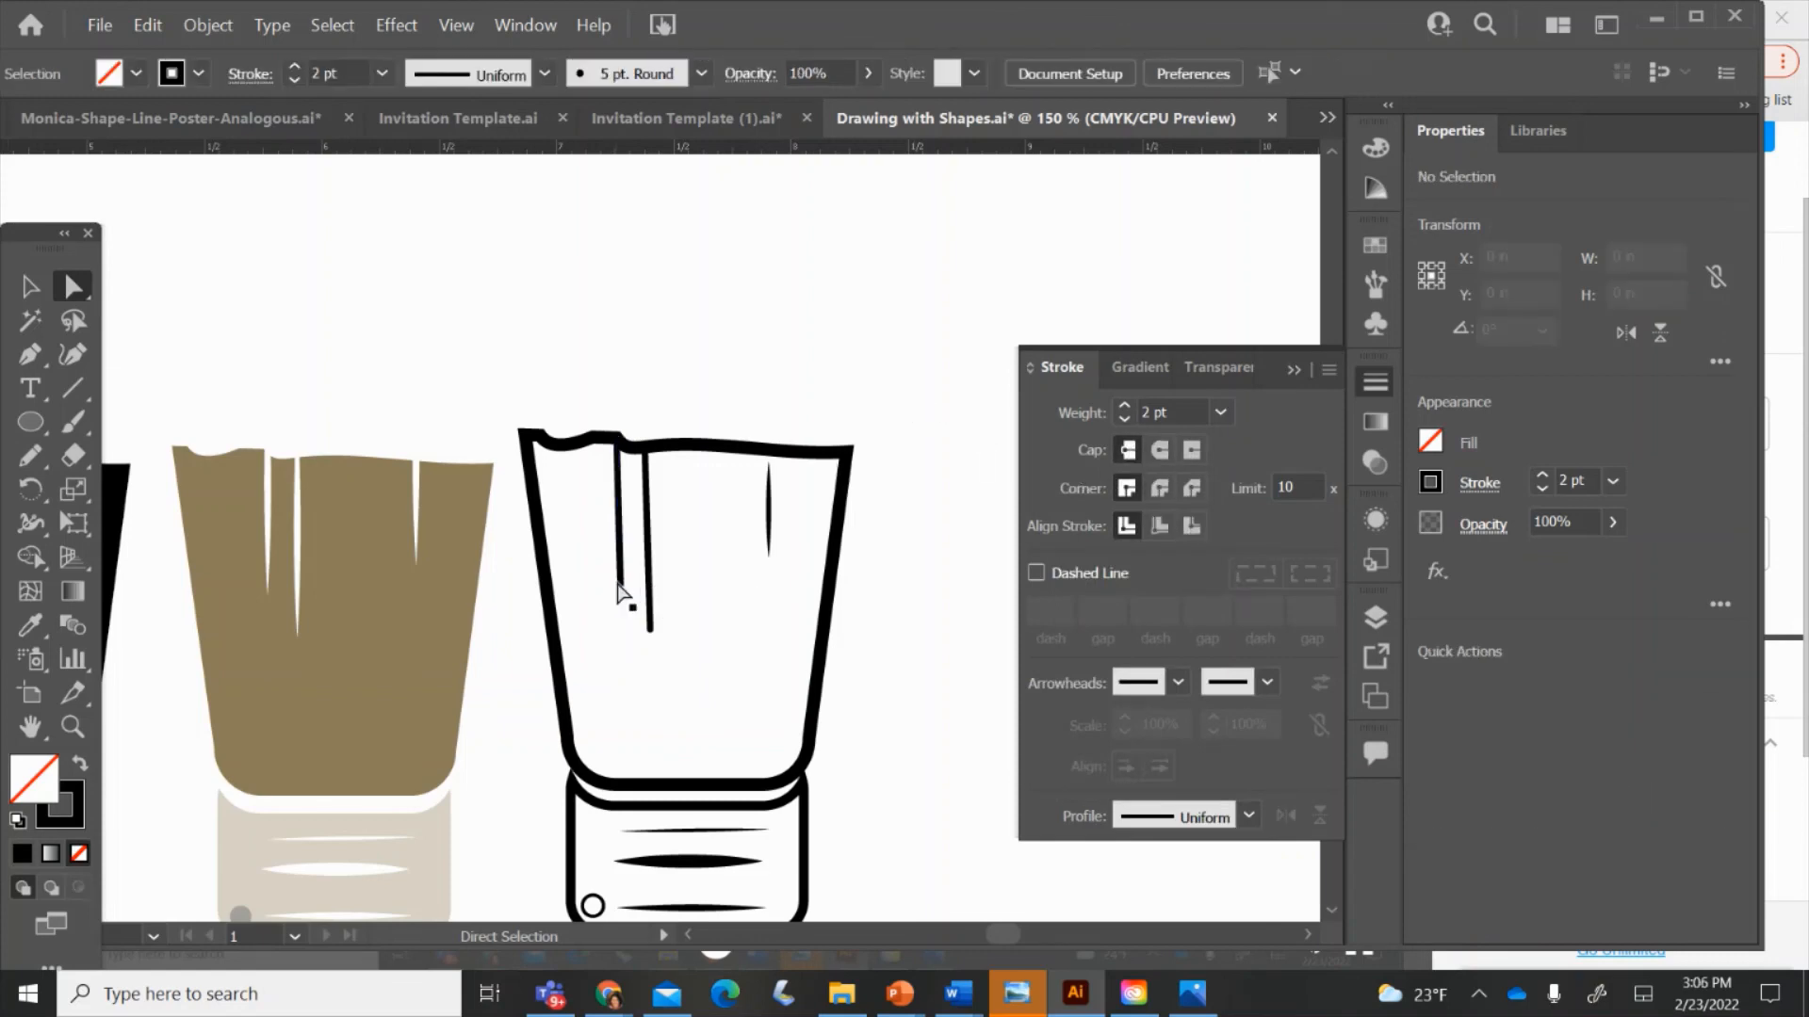
pyautogui.click(1159, 450)
pyautogui.click(620, 517)
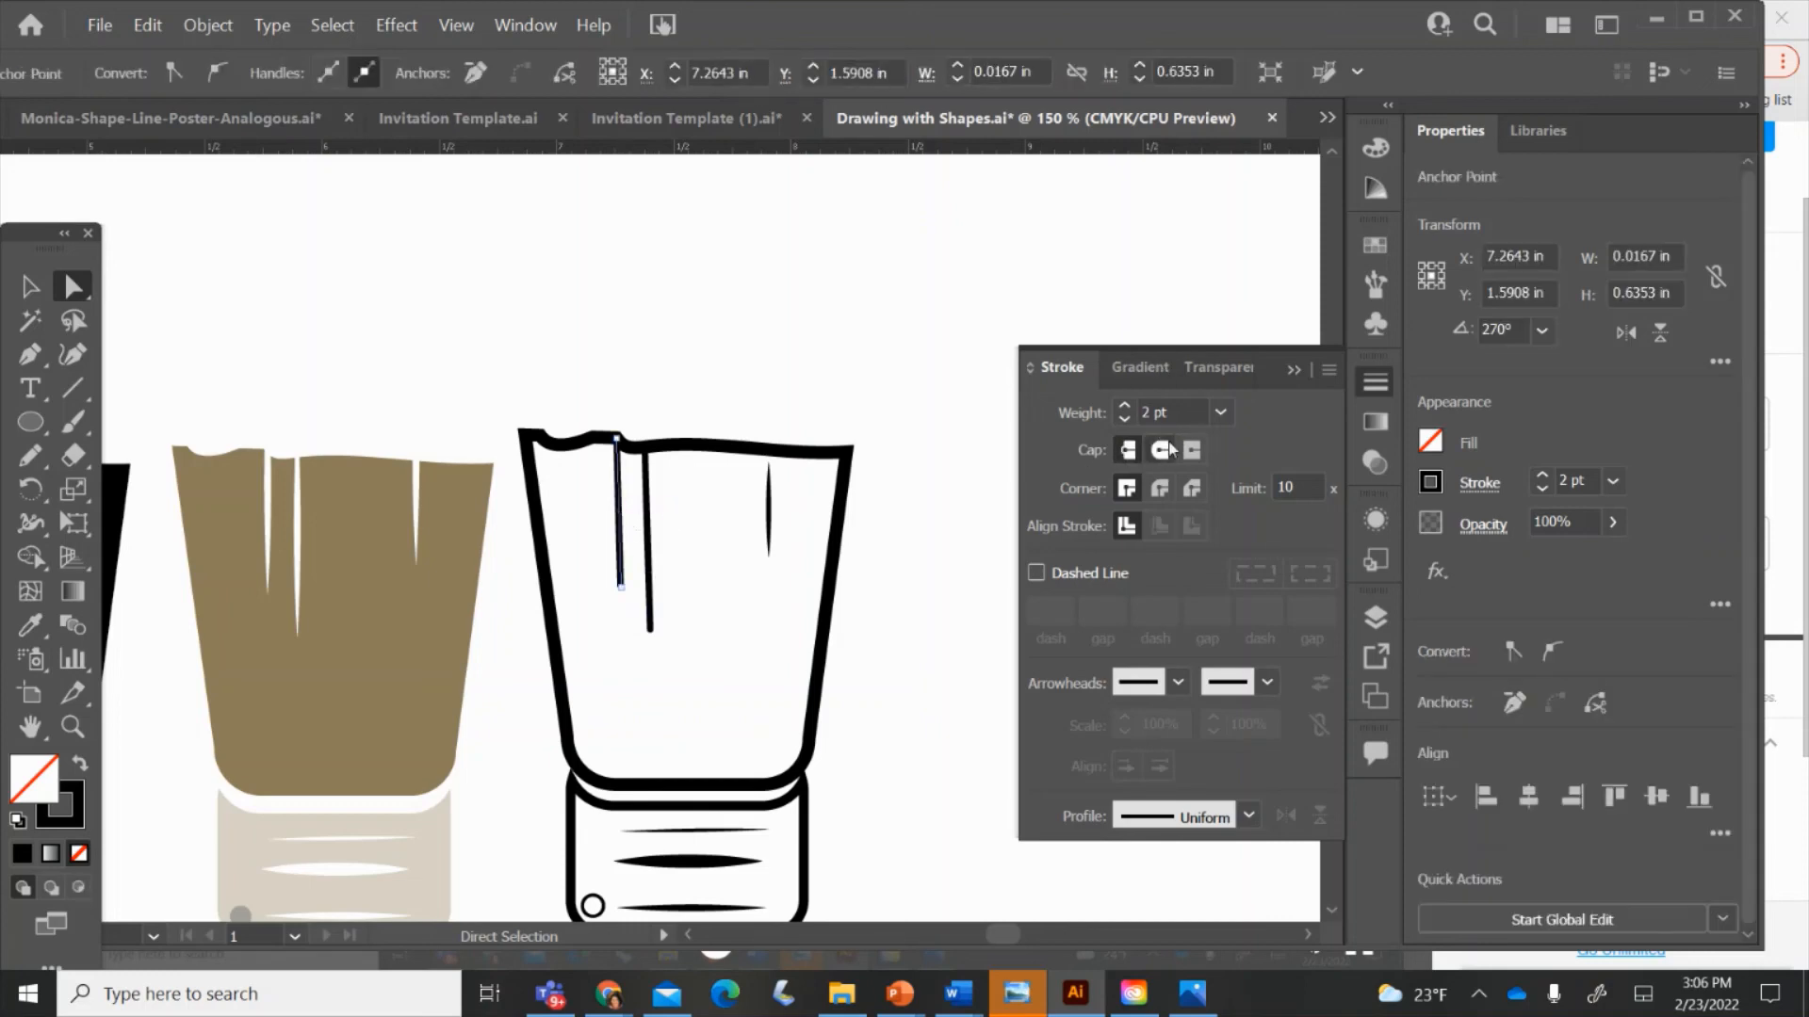
# - Set the stroke profile of the outline brush's right bristle line to Uniform
pyautogui.click(852, 383)
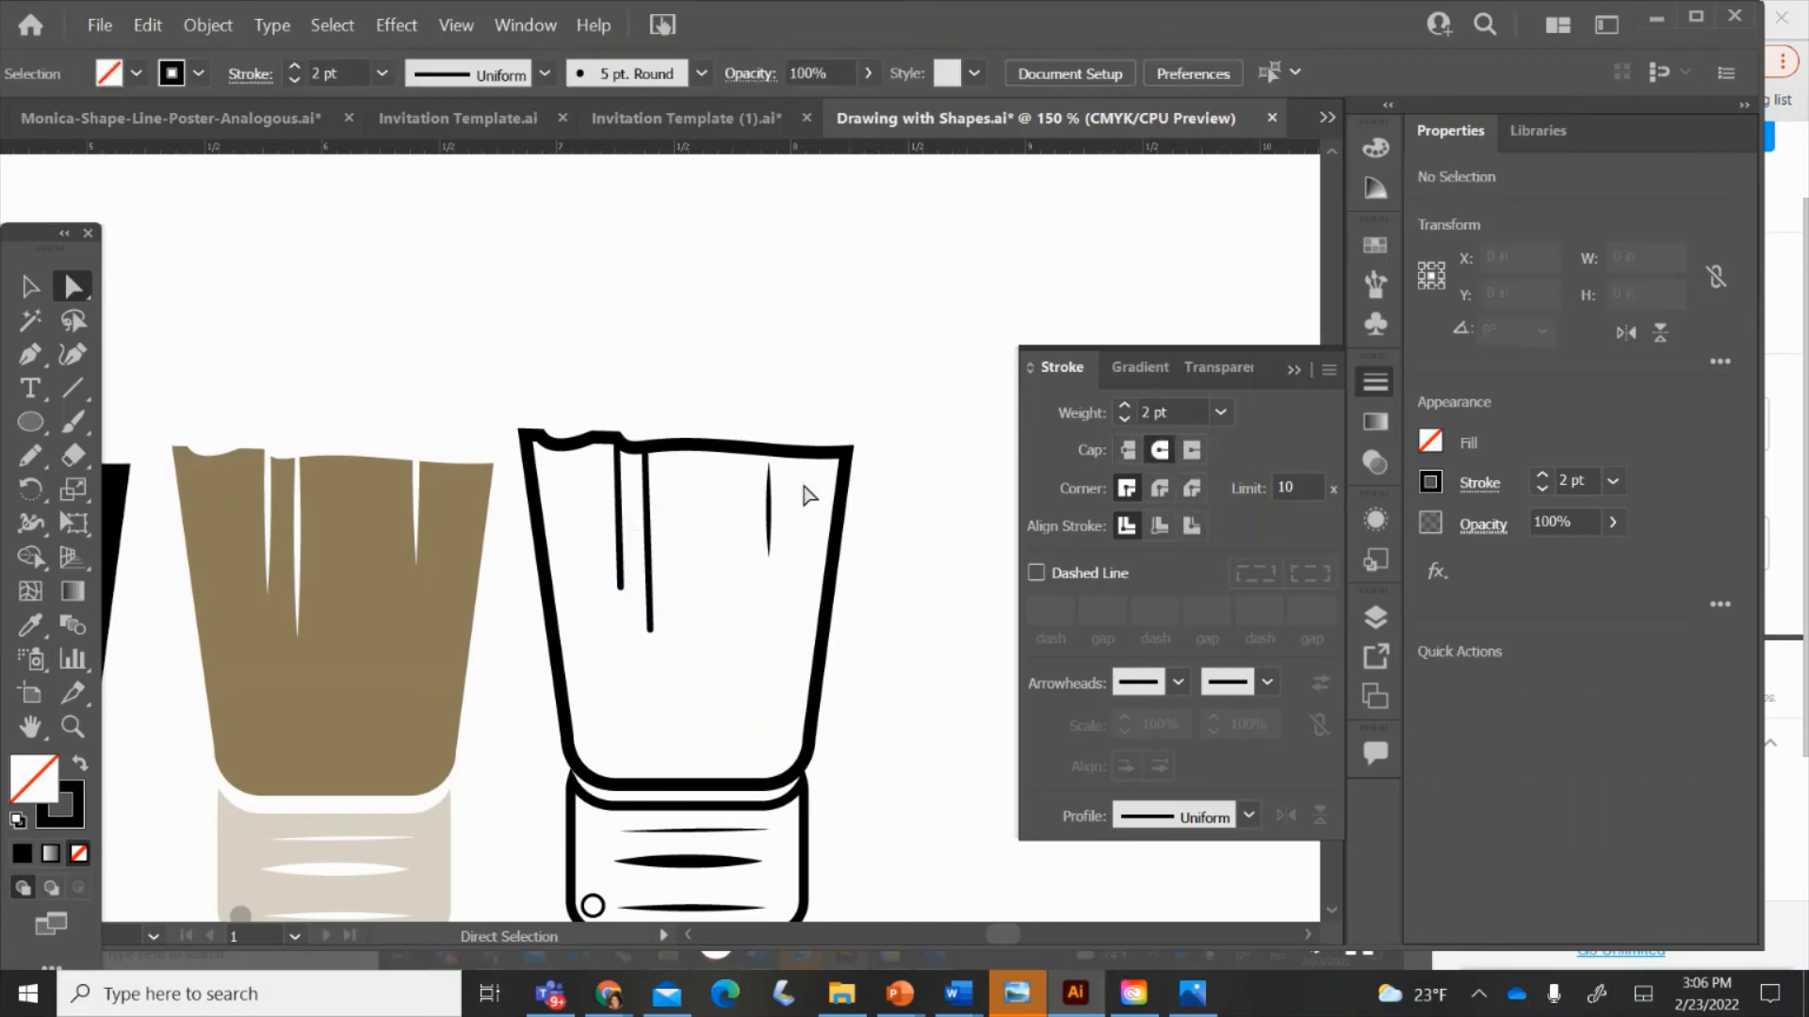
pyautogui.click(769, 508)
pyautogui.click(1249, 815)
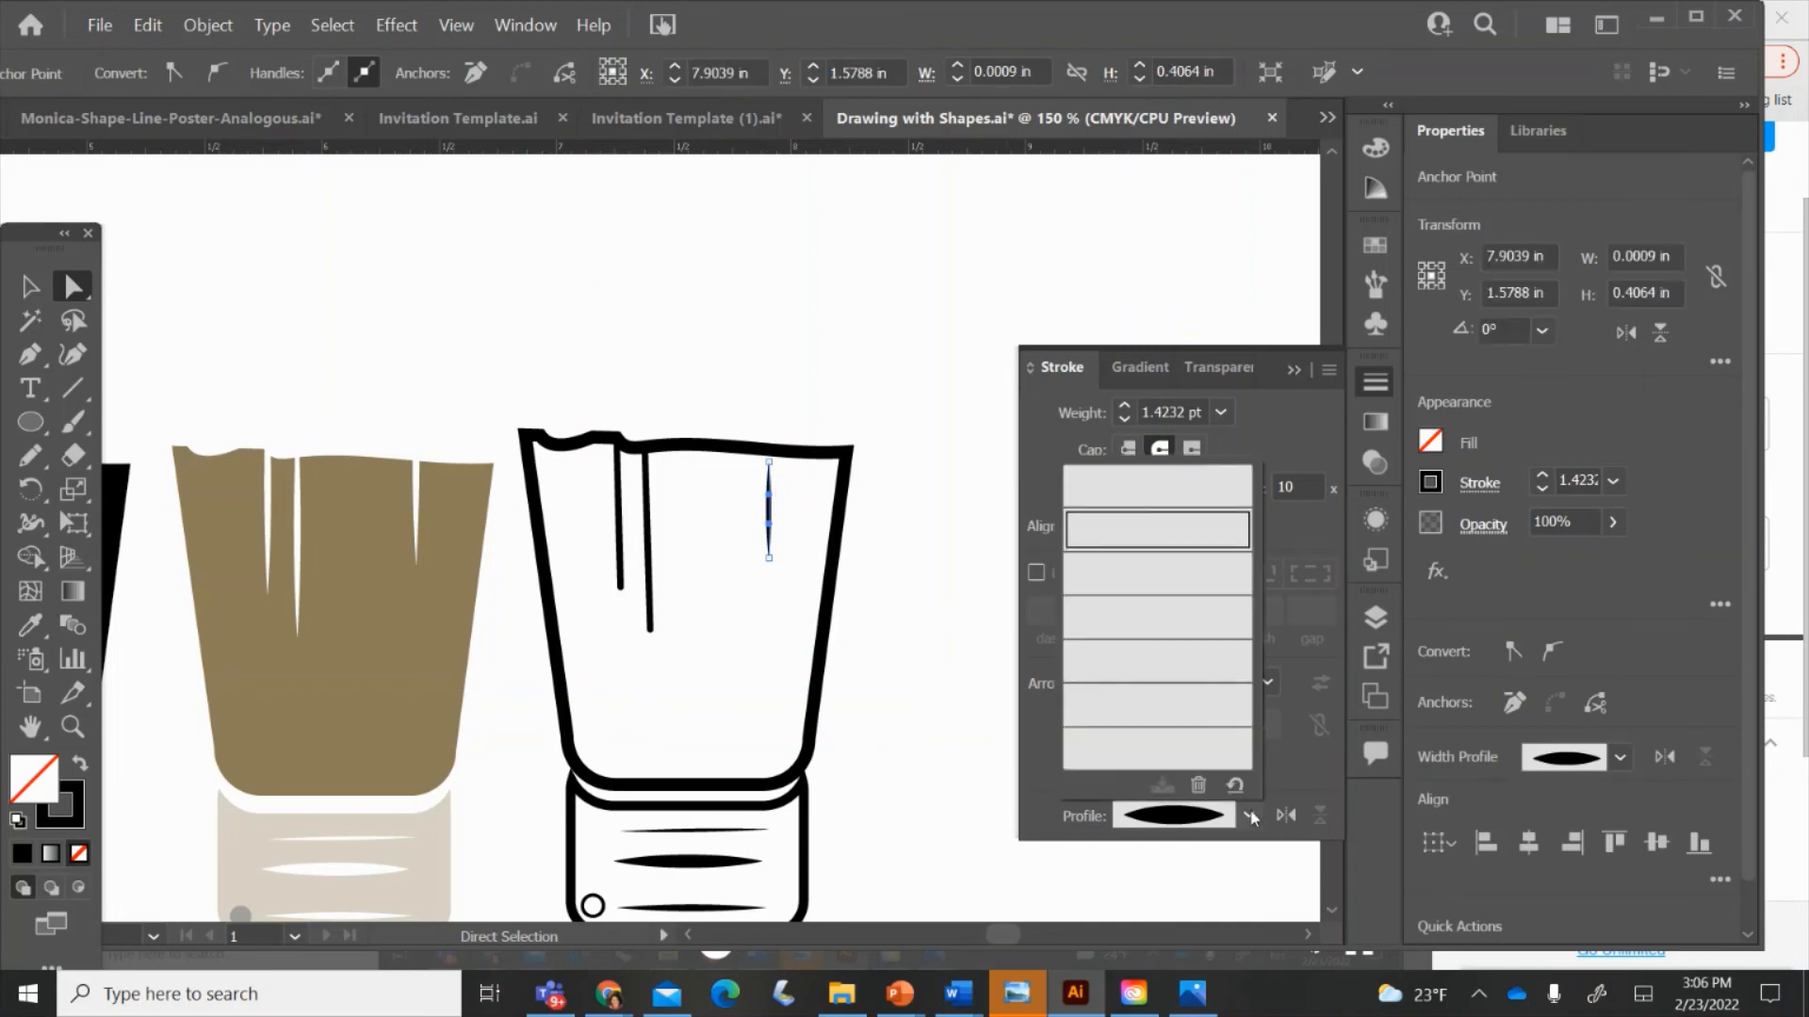
pyautogui.click(1119, 493)
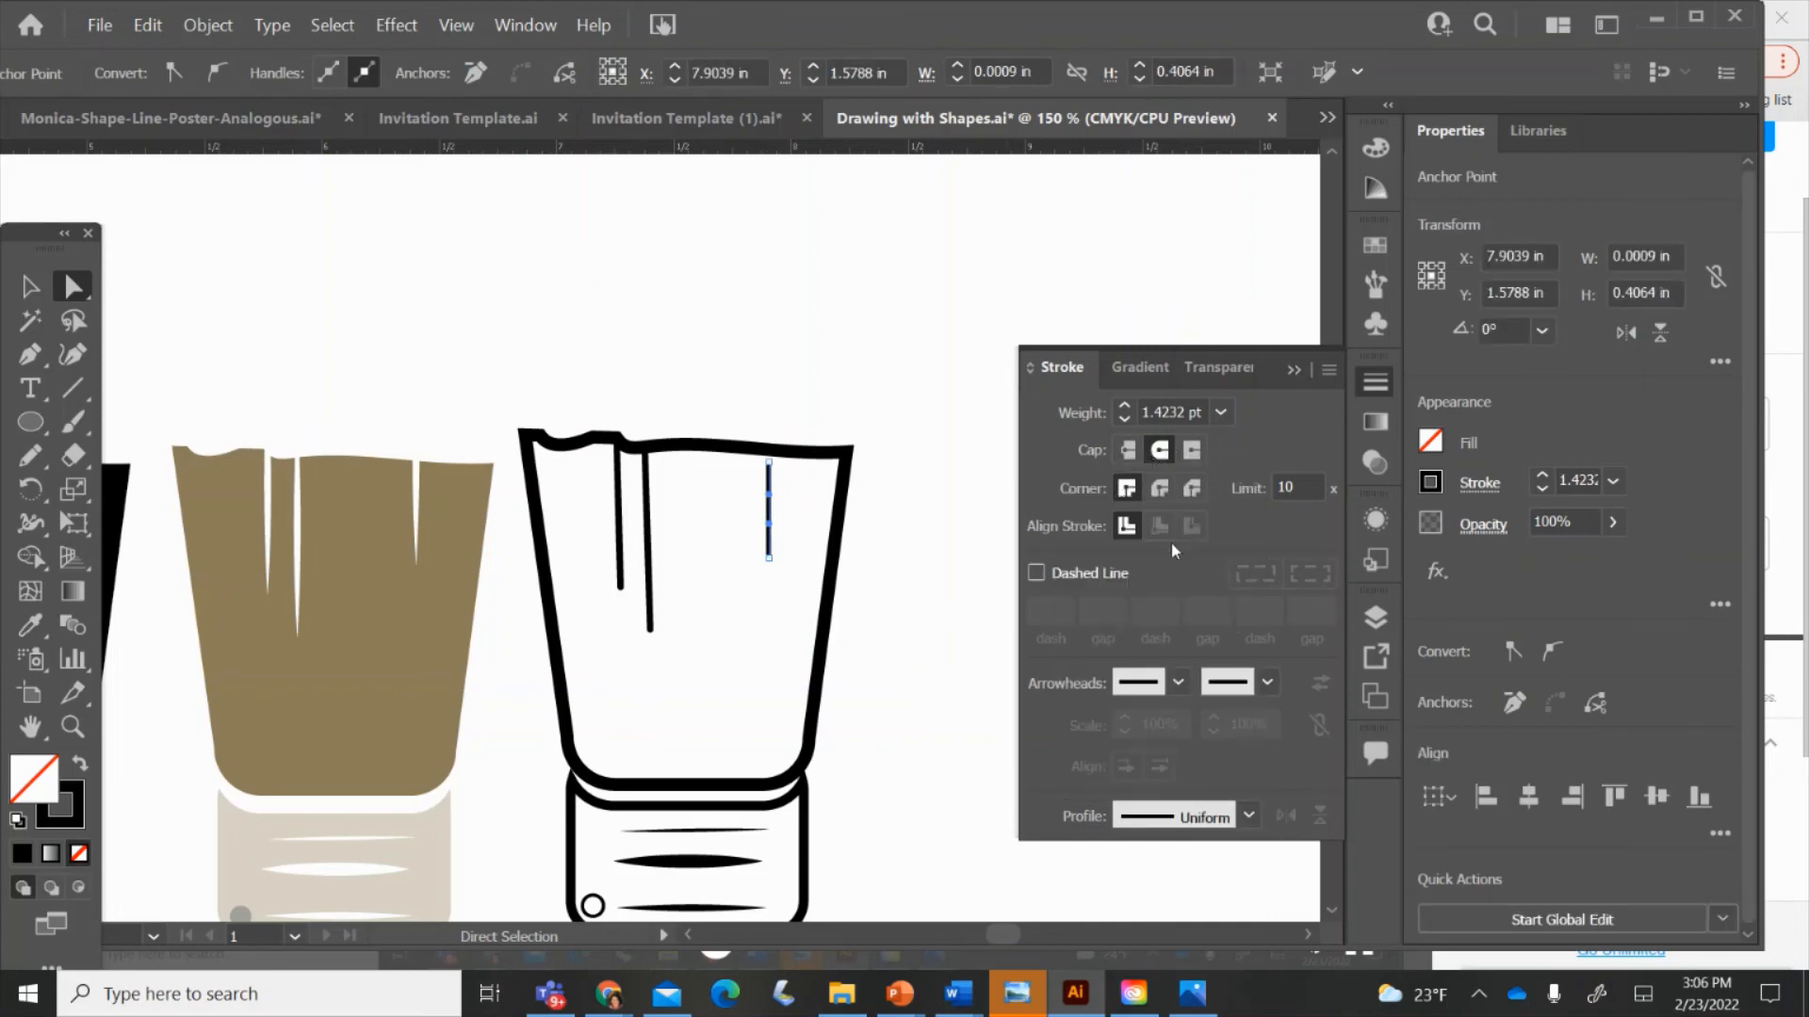
pyautogui.click(874, 511)
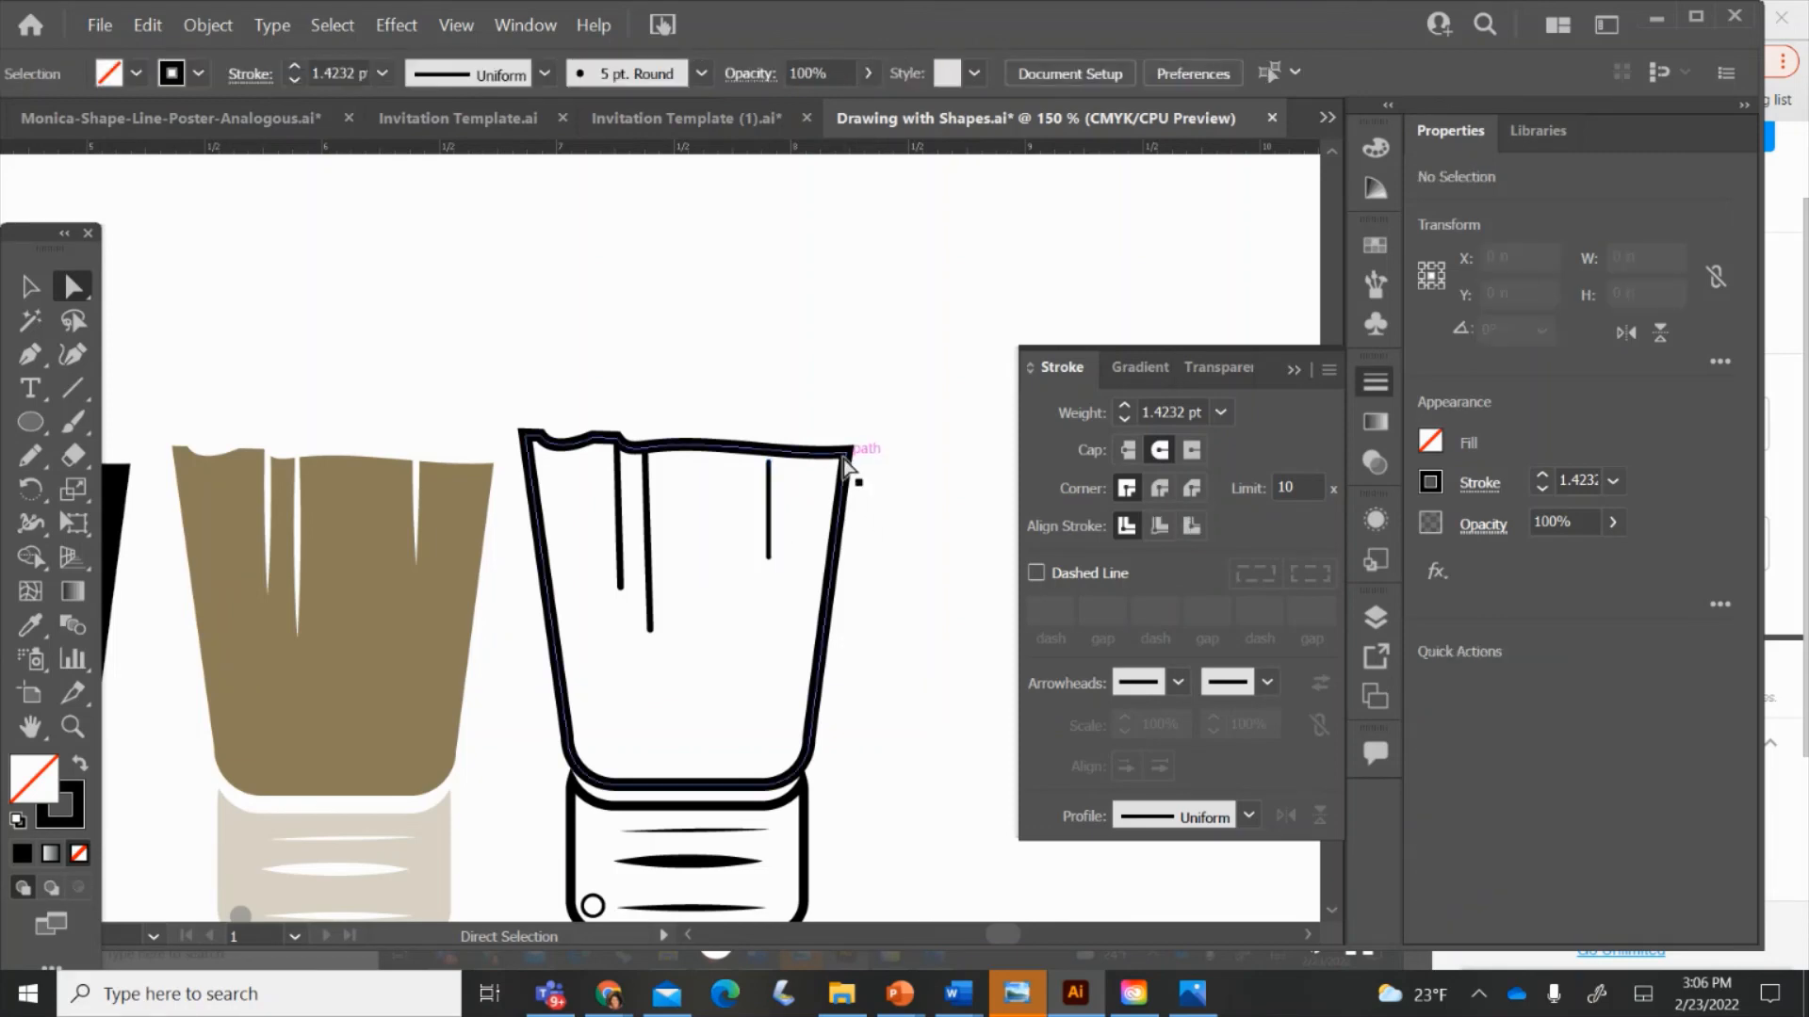
# - Apply a round join to the corners of the outline brush's bristle outline
pyautogui.click(851, 452)
pyautogui.click(1158, 488)
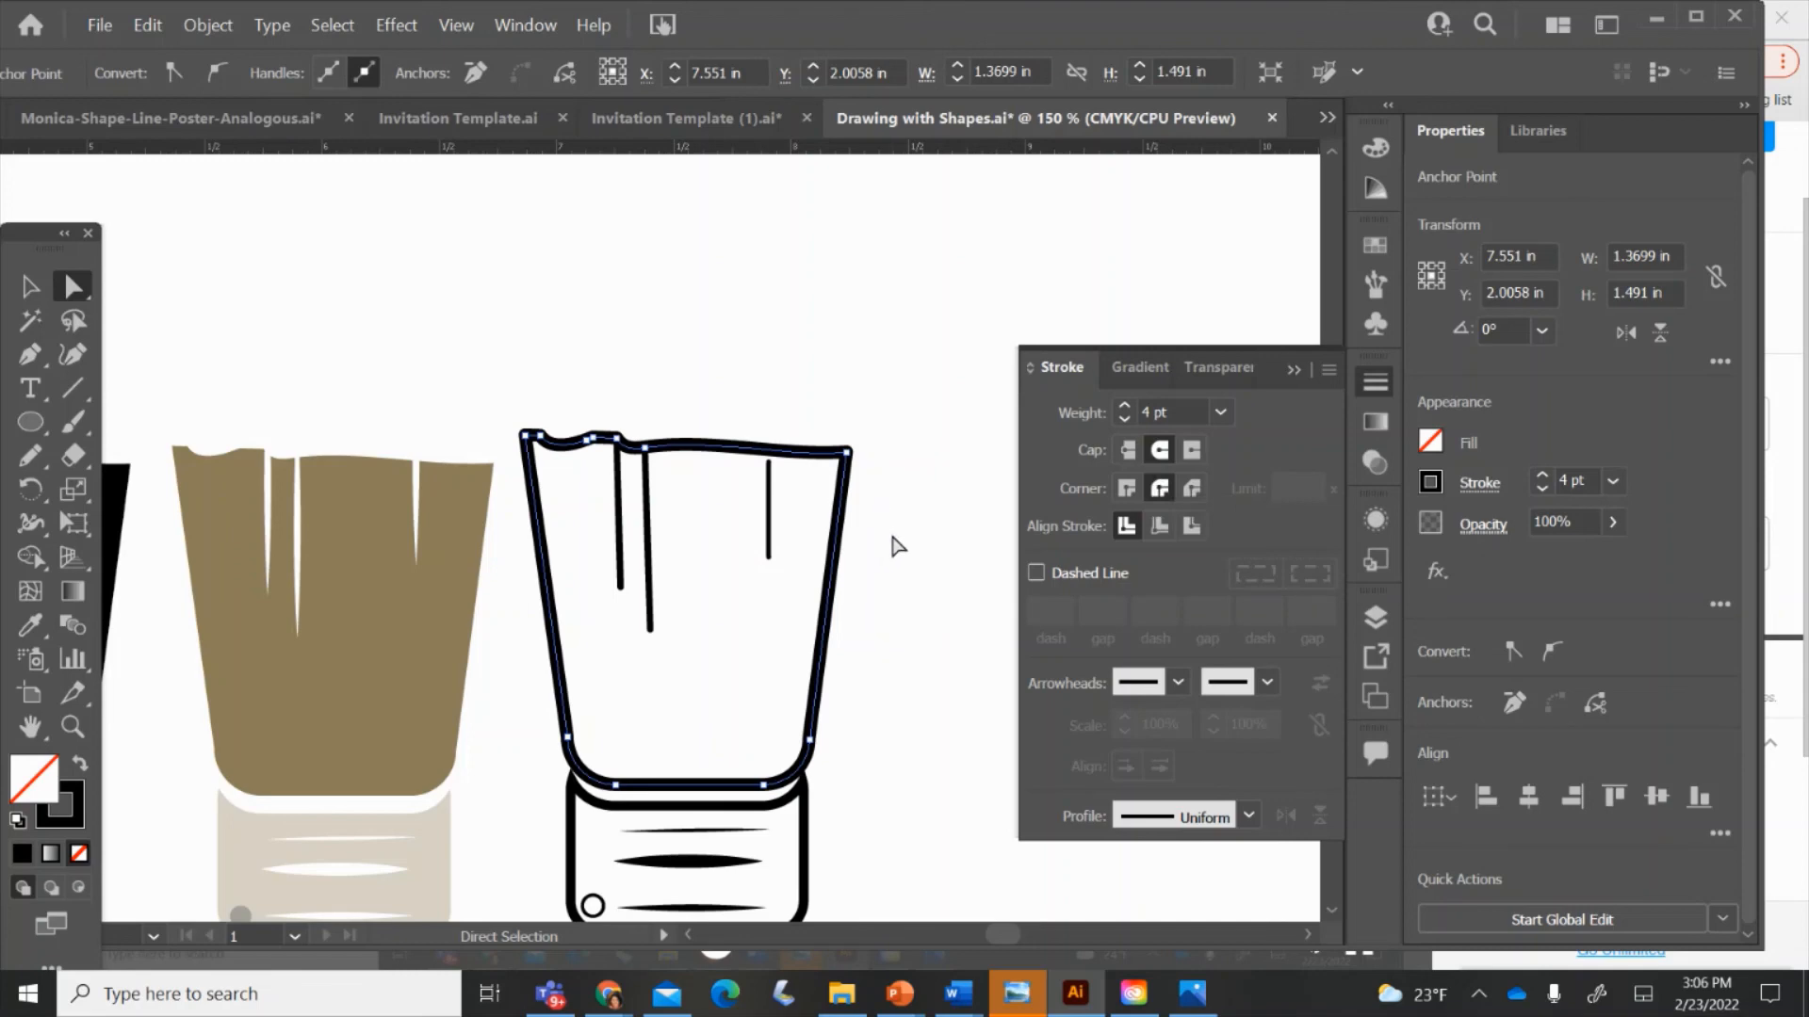
pyautogui.click(789, 750)
pyautogui.rightClick(711, 861)
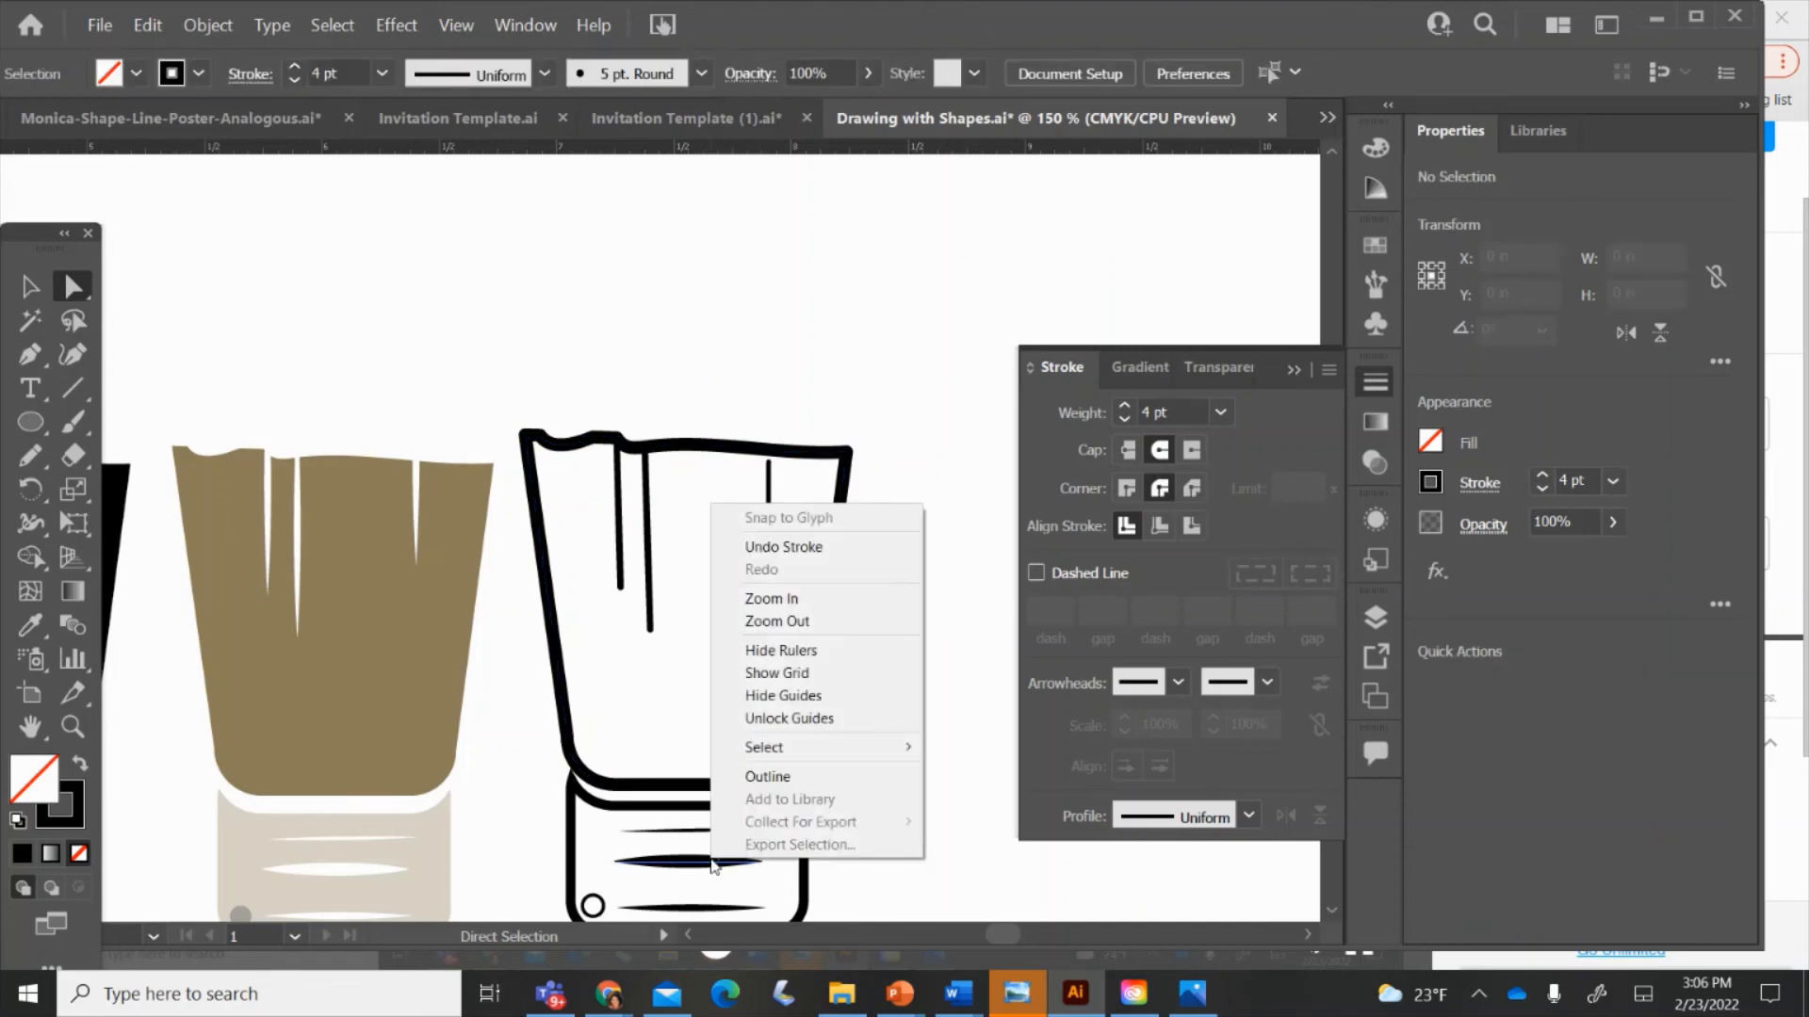
pyautogui.click(1249, 816)
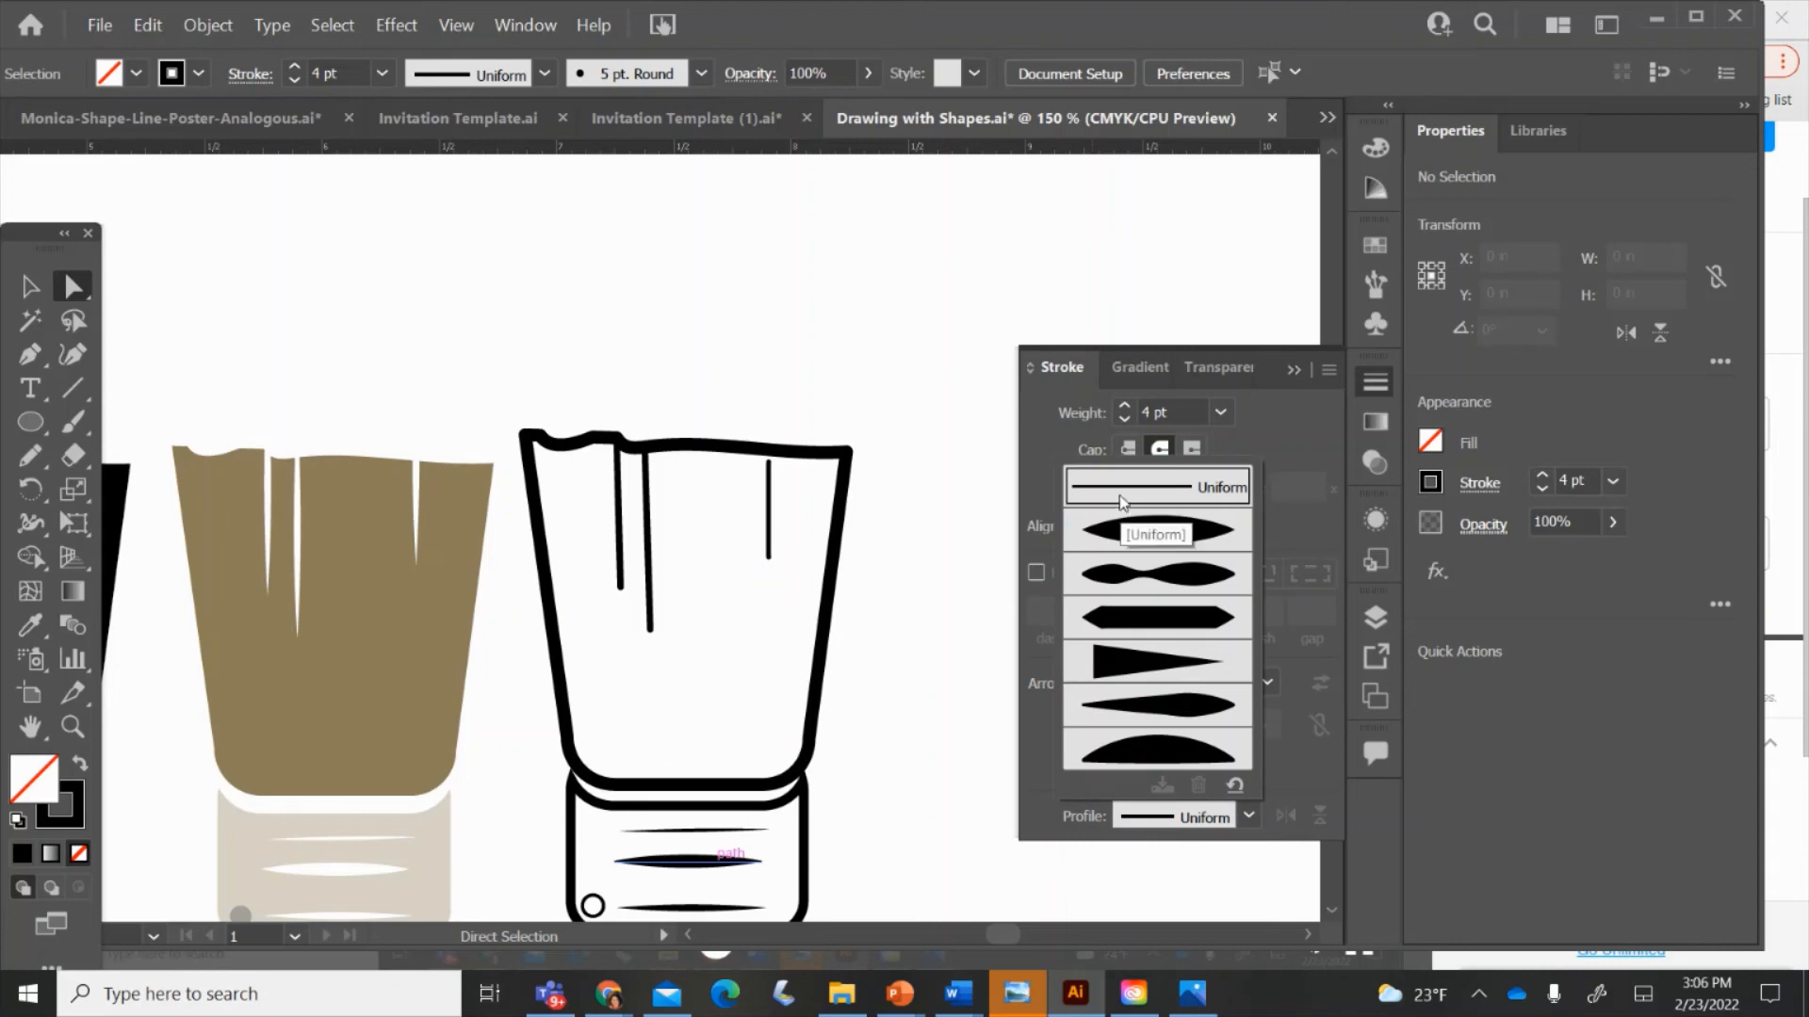
pyautogui.click(980, 469)
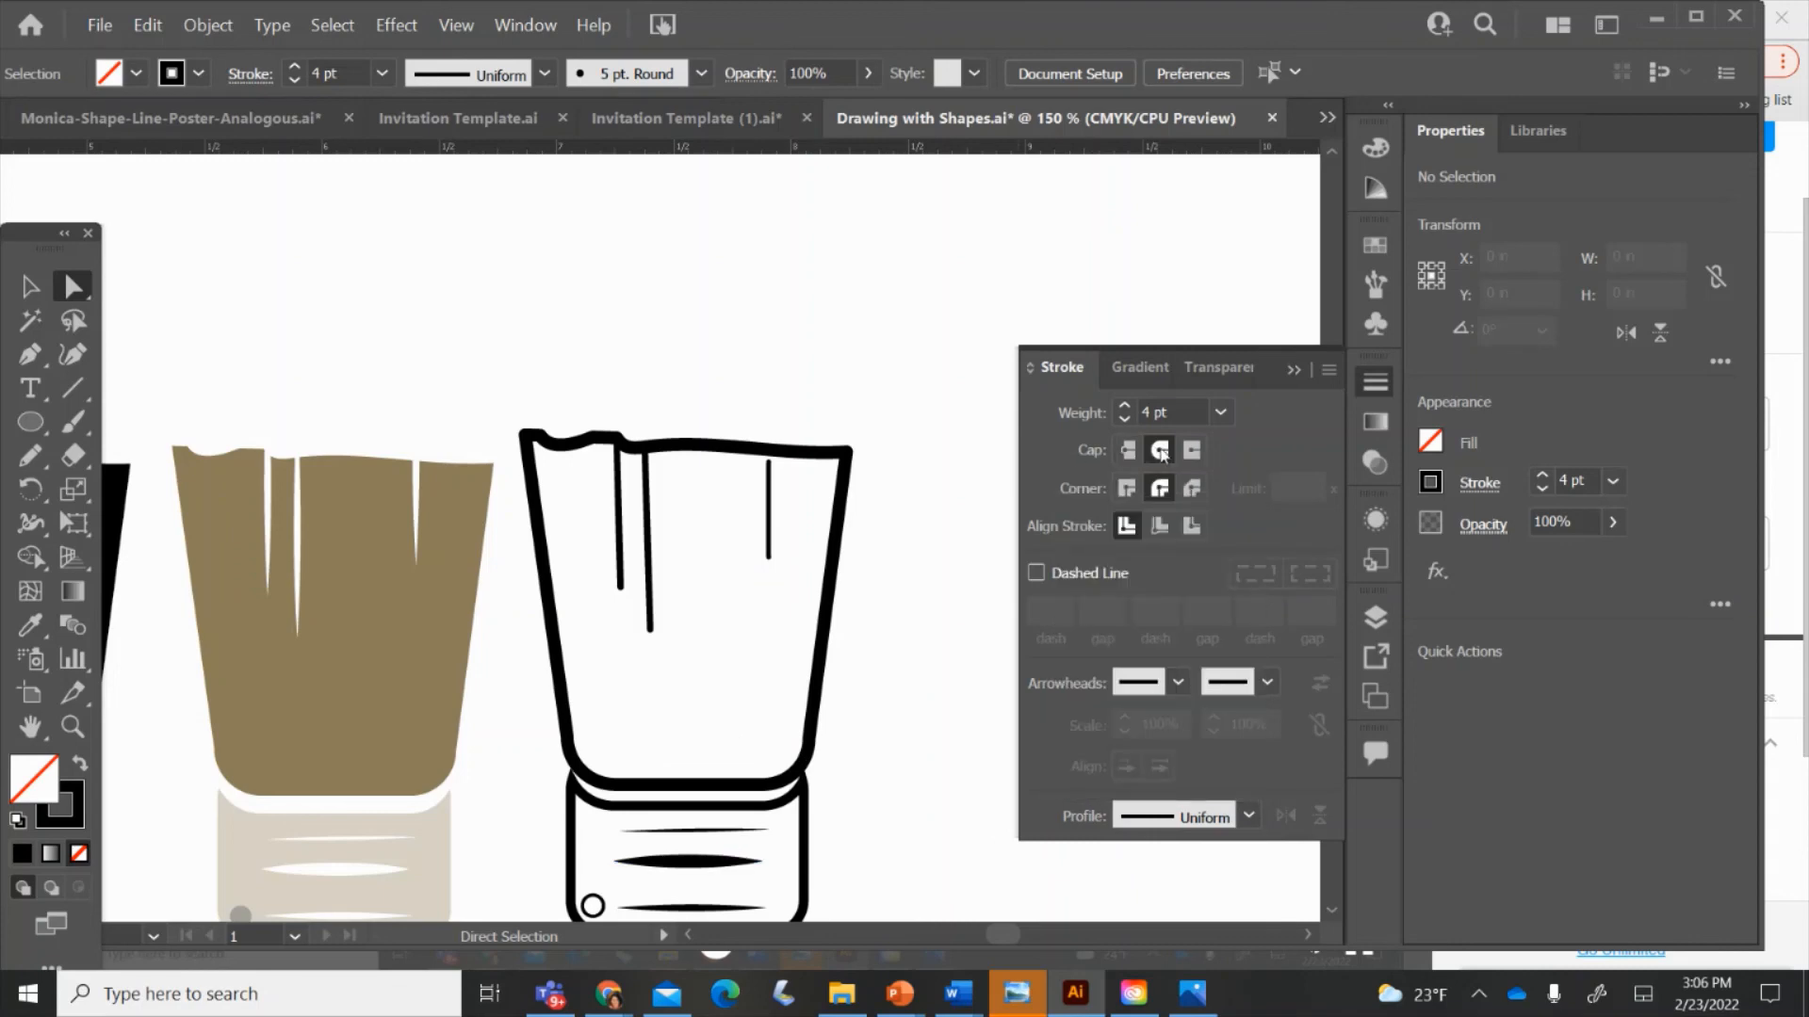
# - Set the stroke profile of the thick middle line on the outline brush's ferrule to Uniform
pyautogui.click(751, 863)
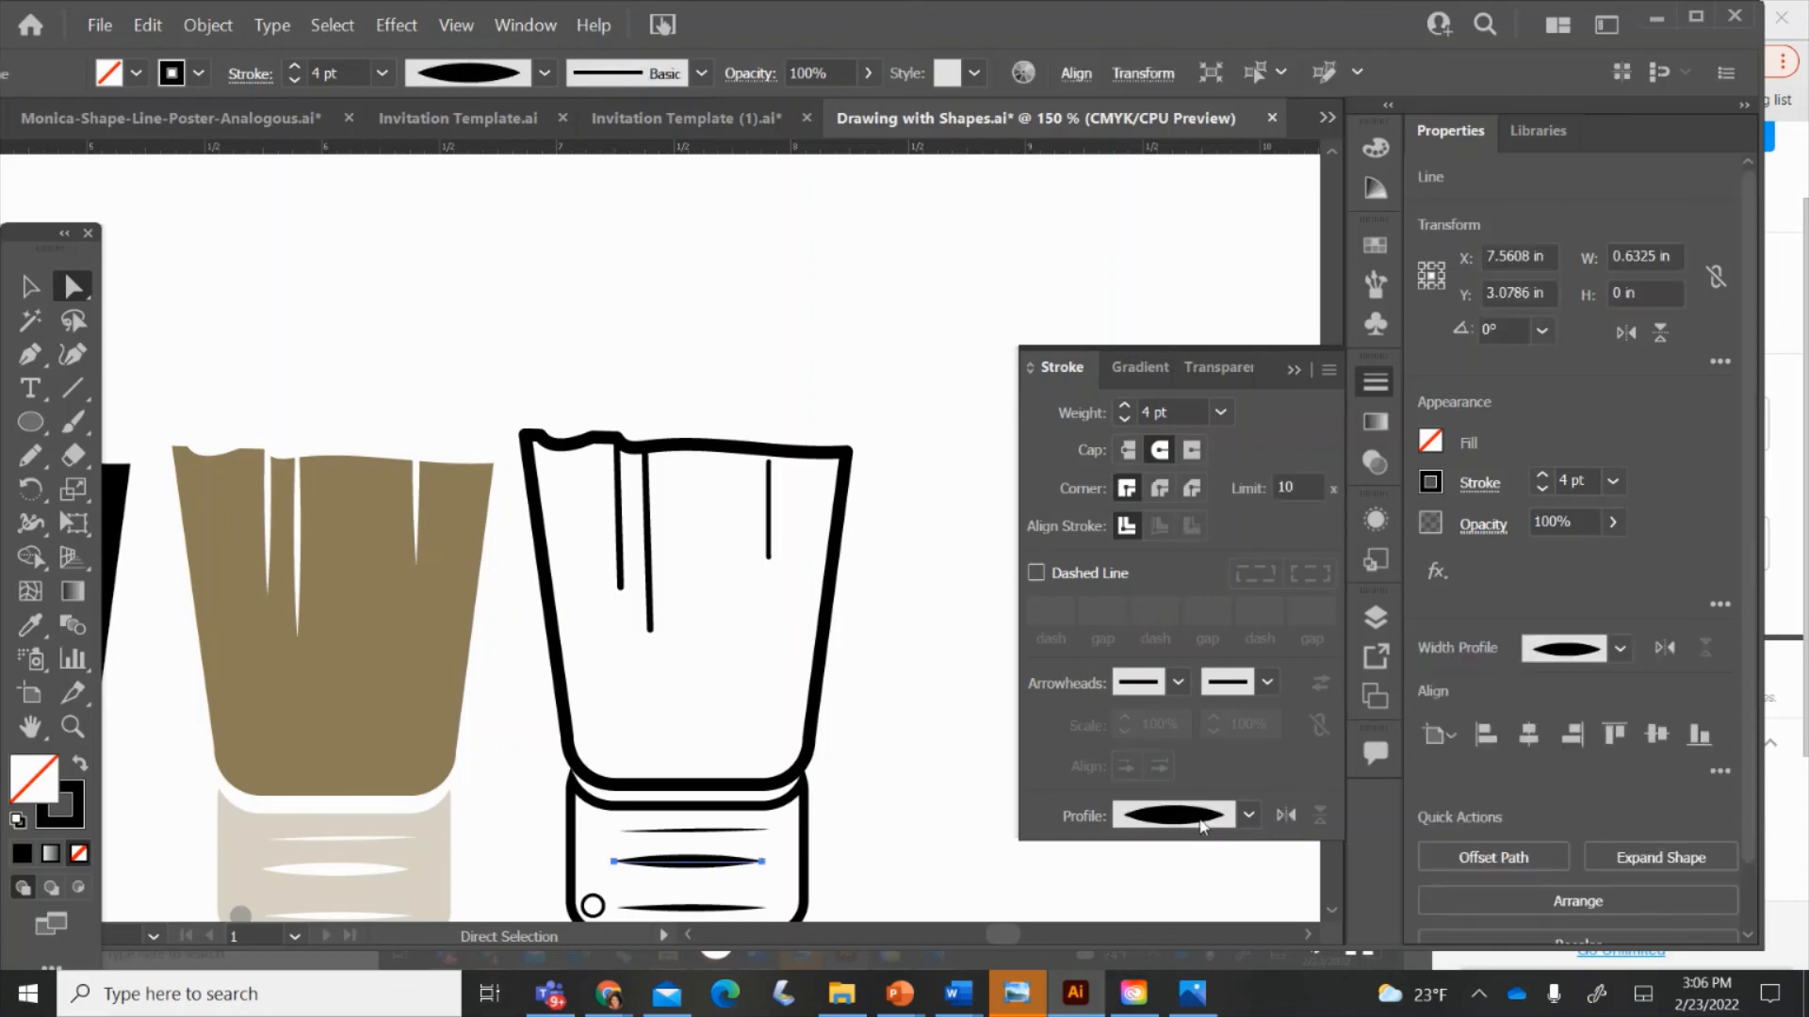
pyautogui.click(1246, 815)
pyautogui.click(1157, 487)
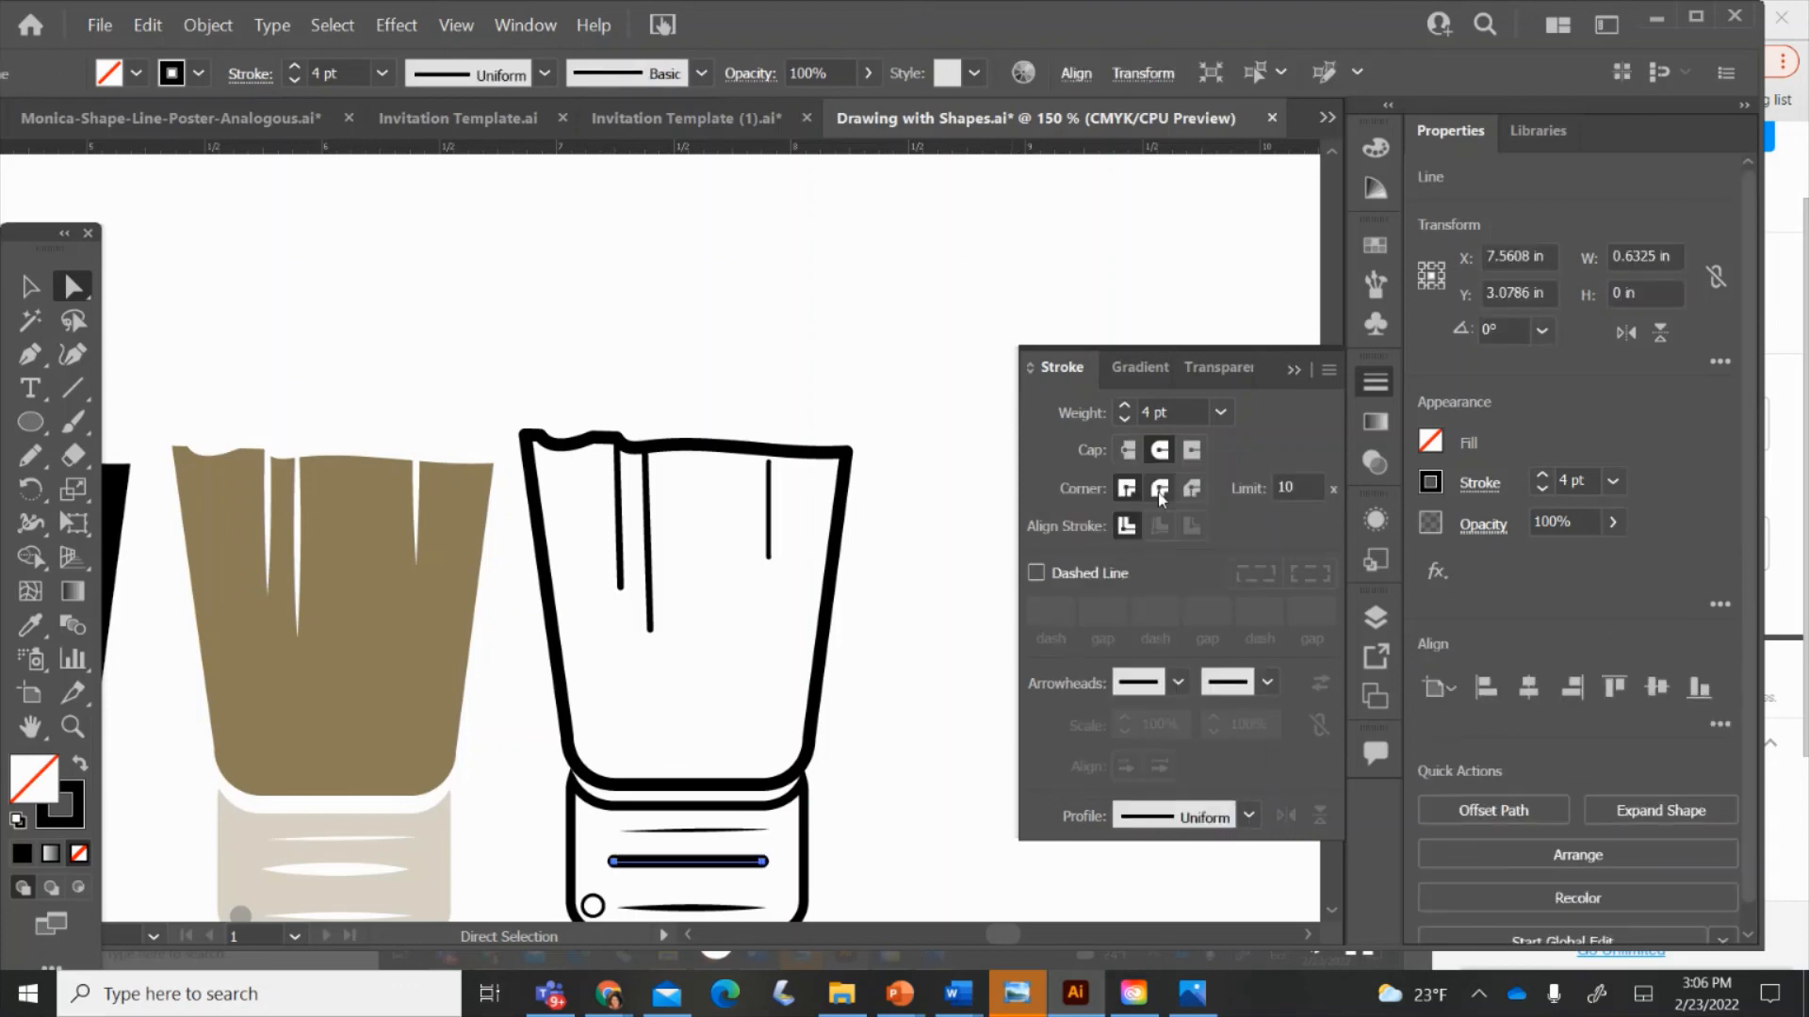
pyautogui.click(954, 487)
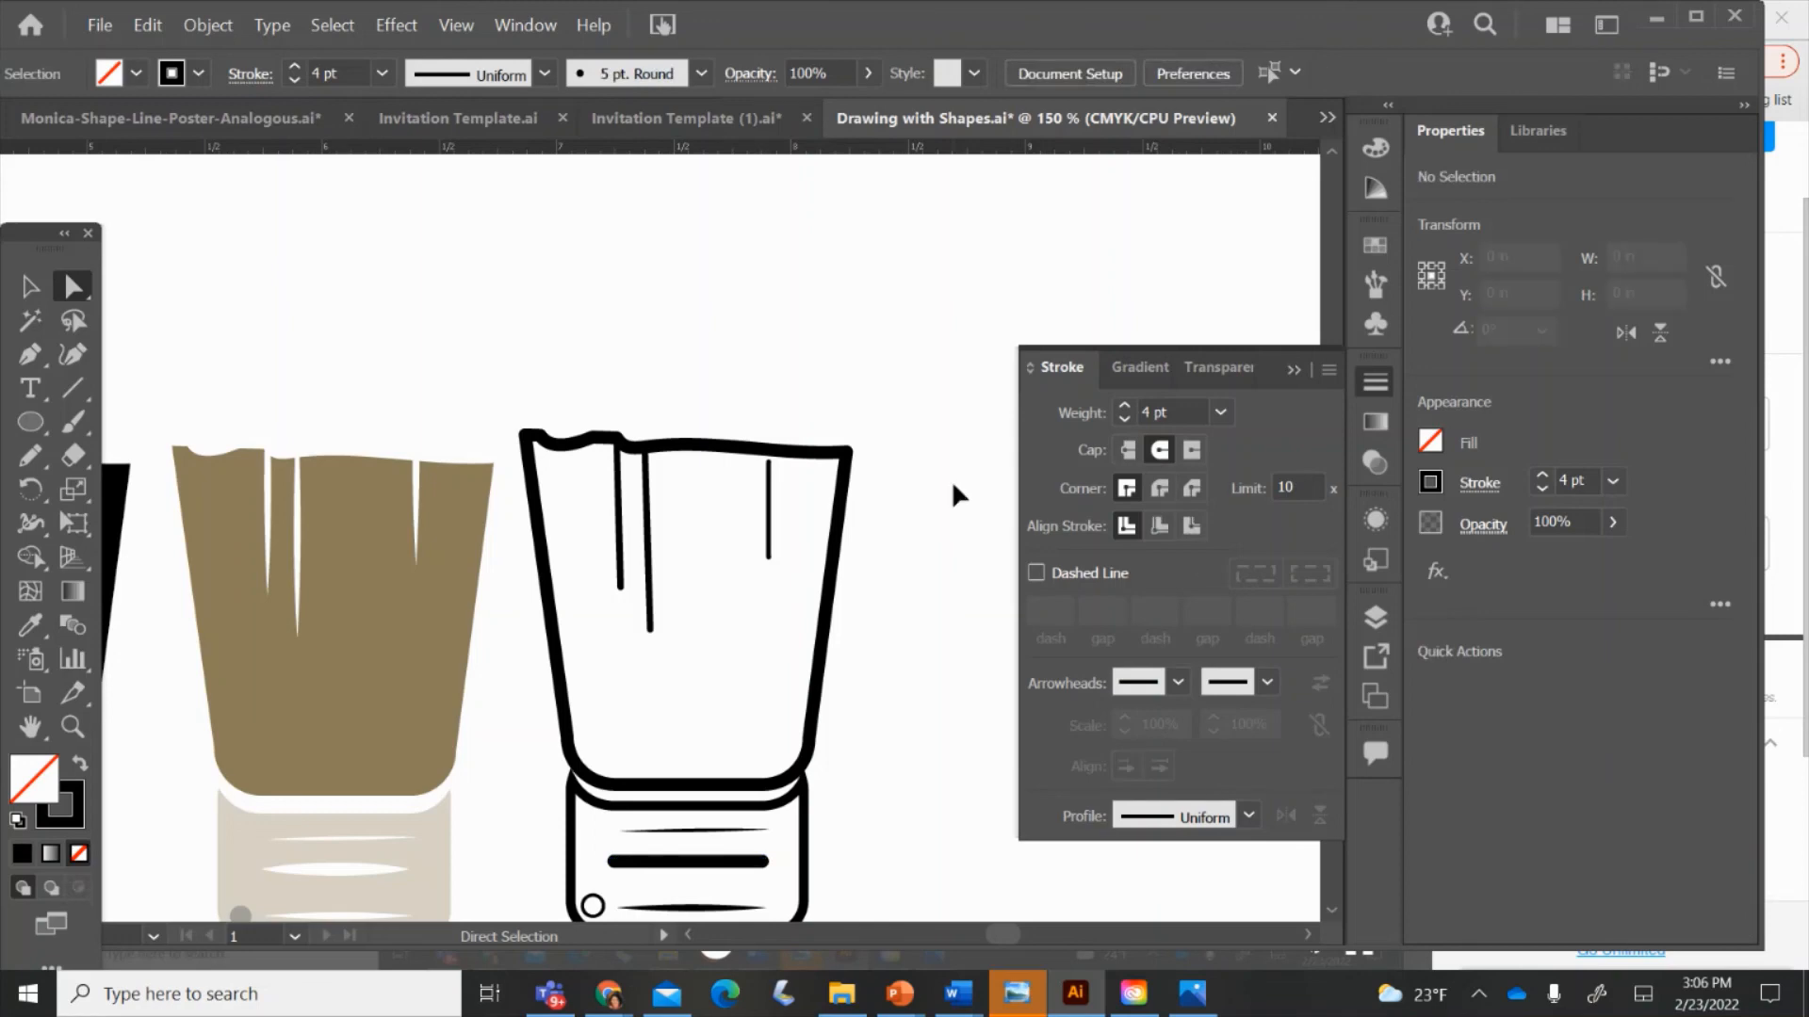
pyautogui.hotkey('ctrl', '-')
pyautogui.hotkey('ctrl', '-')
pyautogui.hotkey('ctrl', '-')
# - Draw an unfilled circle about 8.14 in across and place it in the empty area above the jeep photo
pyautogui.moveTo(294, 277); pyautogui.dragTo(612, 543)
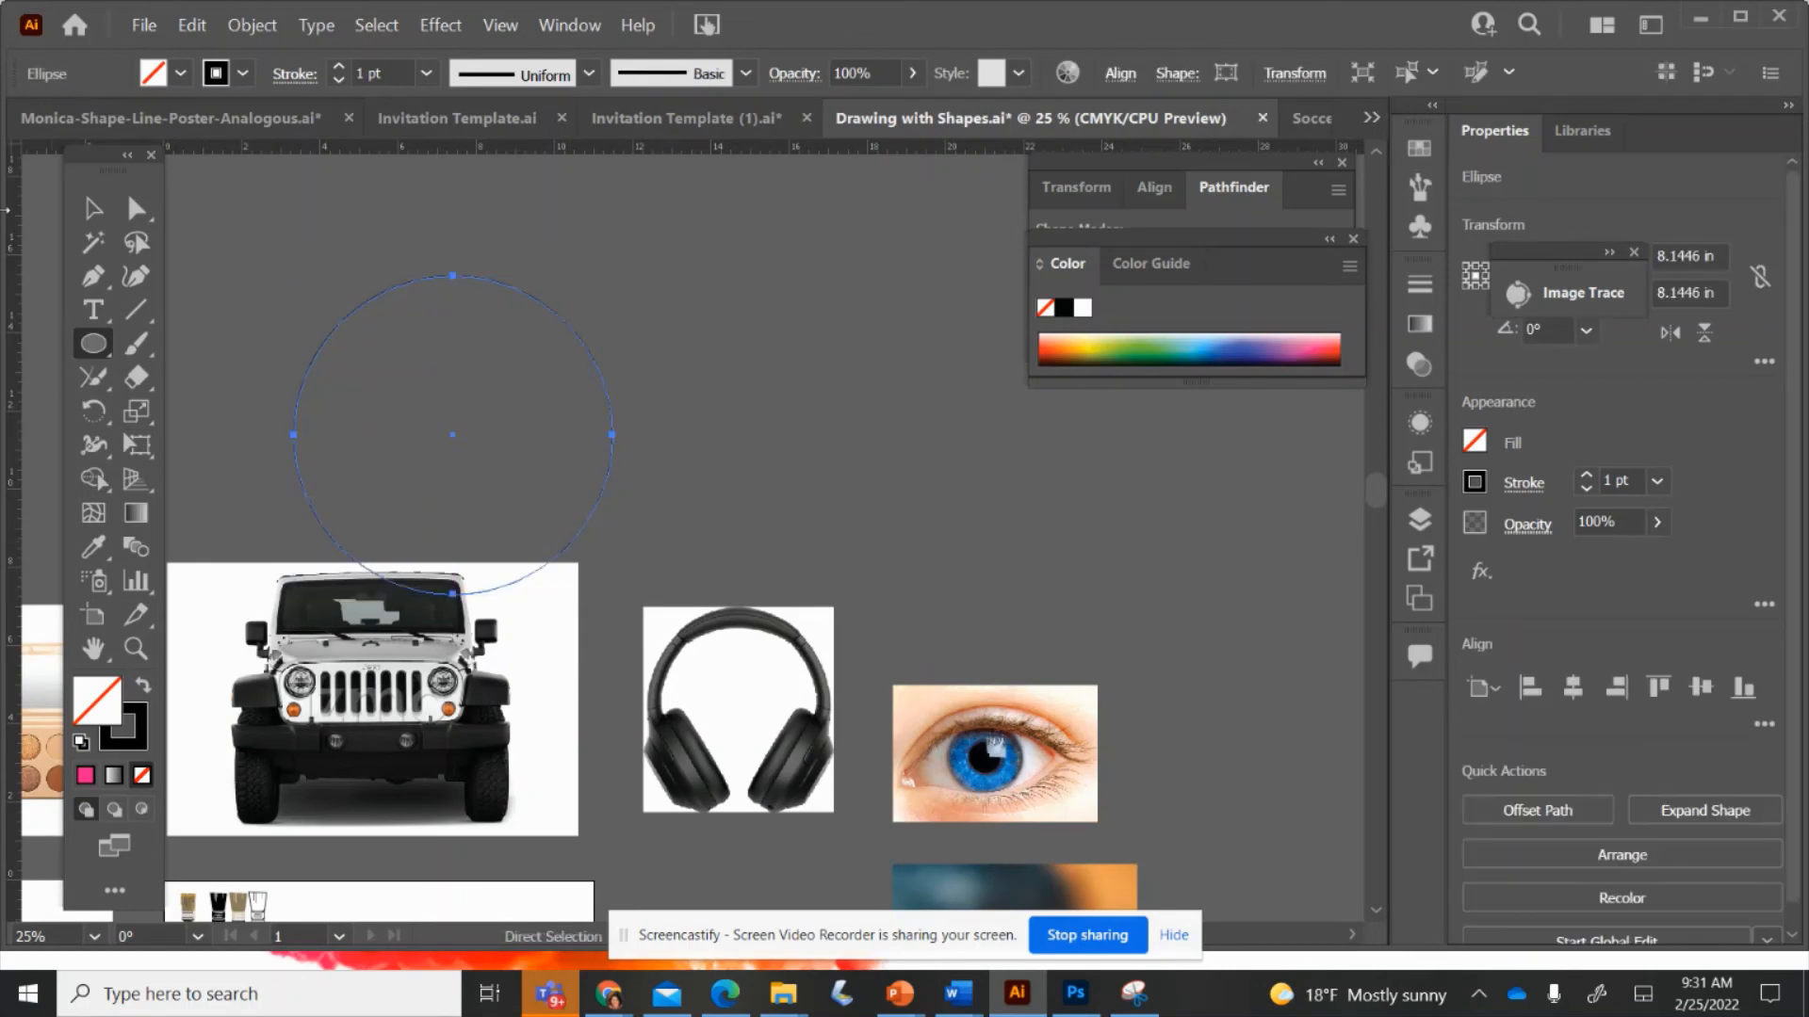
pyautogui.press('v')
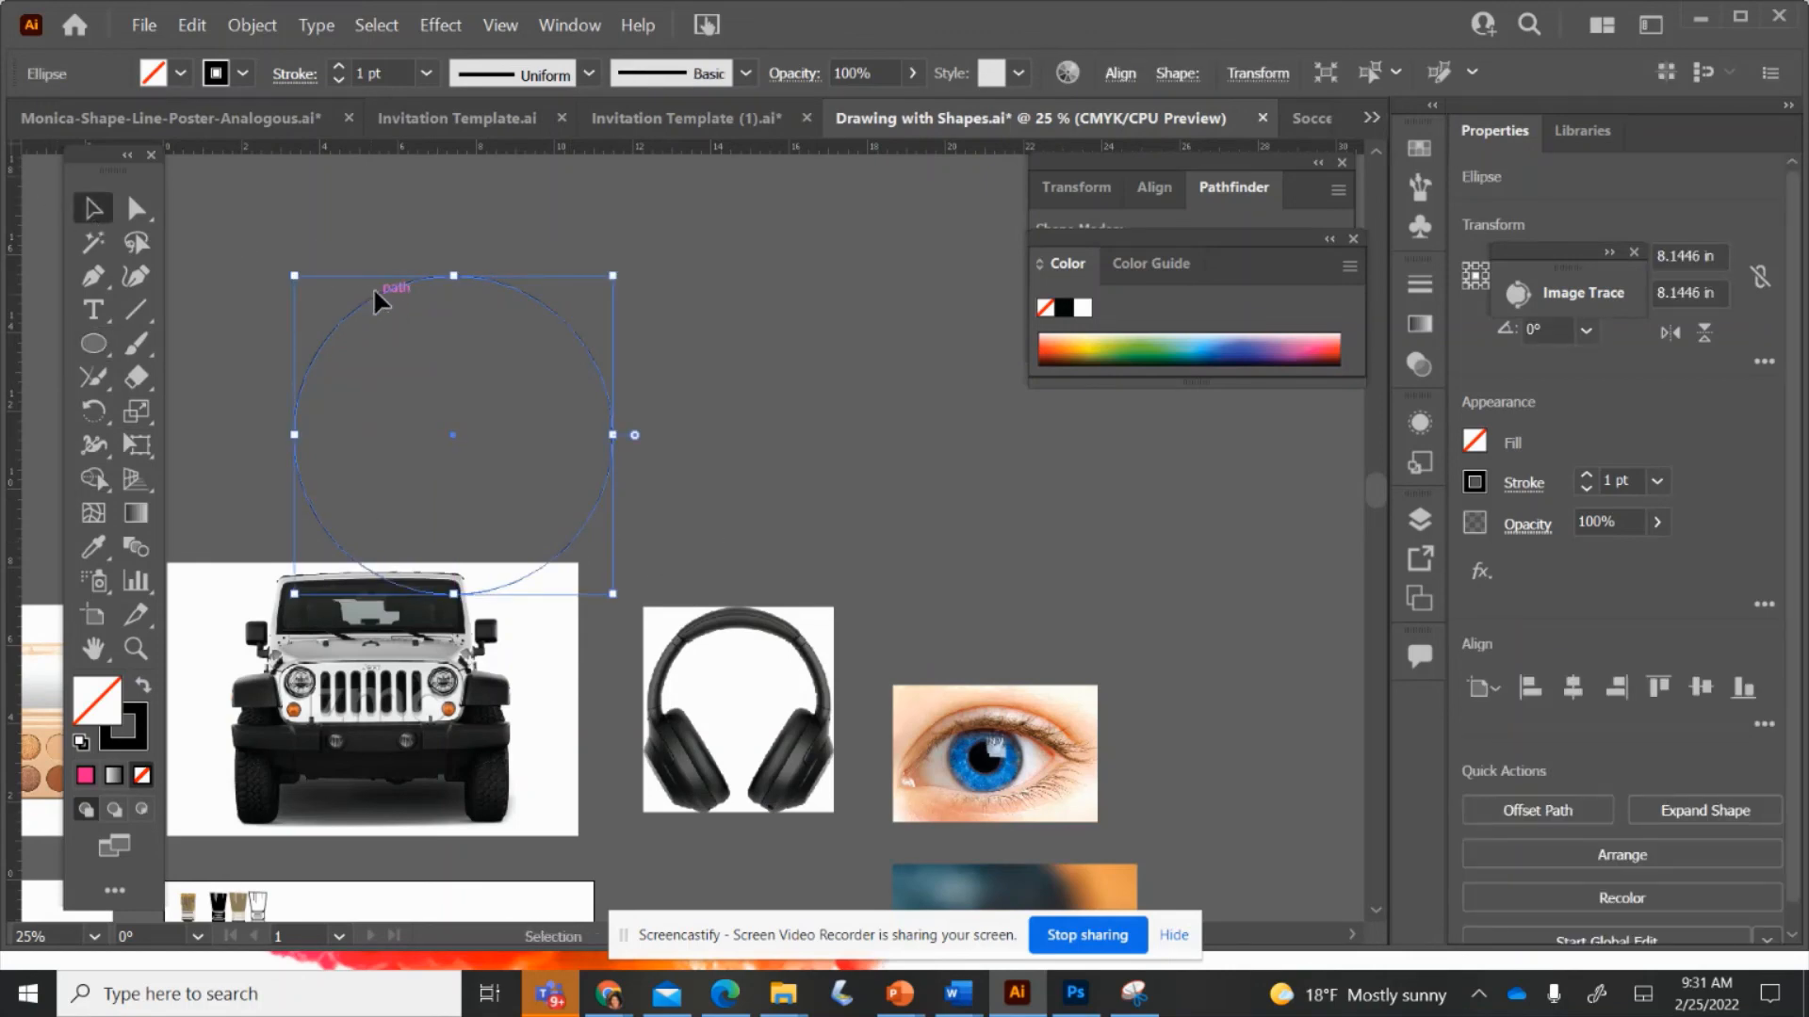
pyautogui.moveTo(373, 286); pyautogui.dragTo(354, 196)
# - Increase the circle's stroke weight to 4 pt
pyautogui.click(341, 68)
pyautogui.click(341, 67)
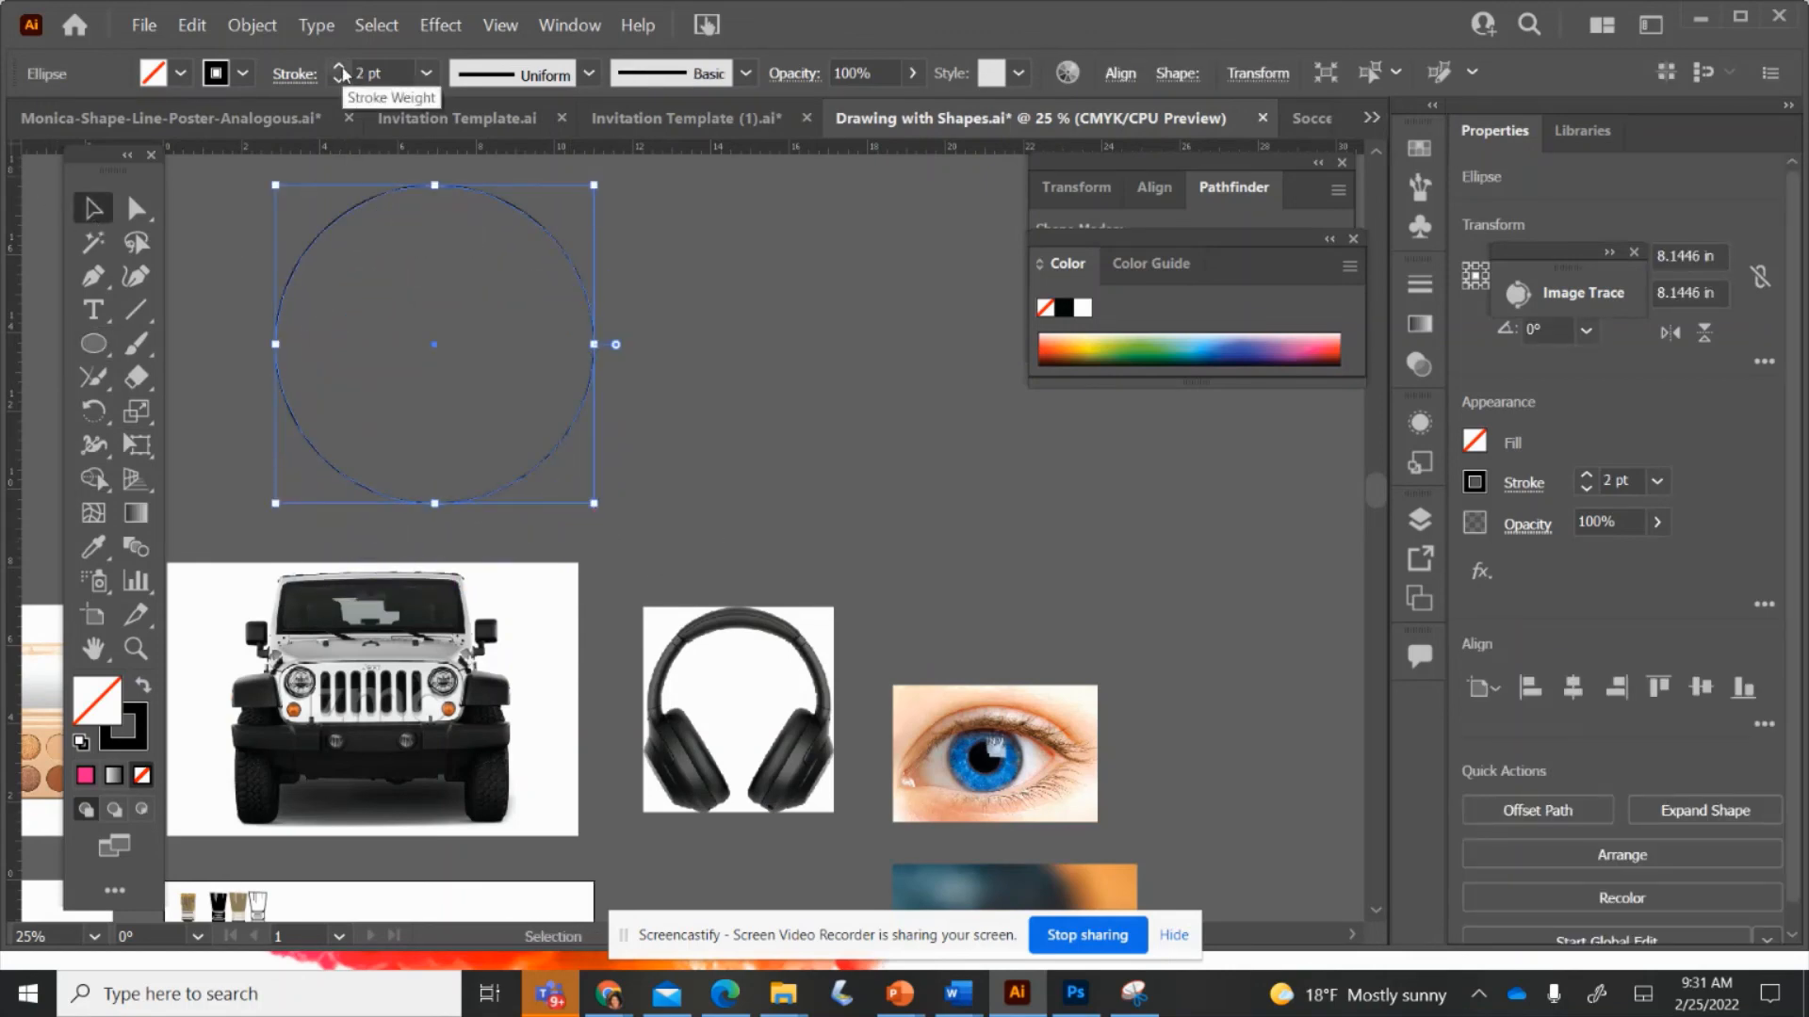
pyautogui.click(341, 68)
pyautogui.click(249, 263)
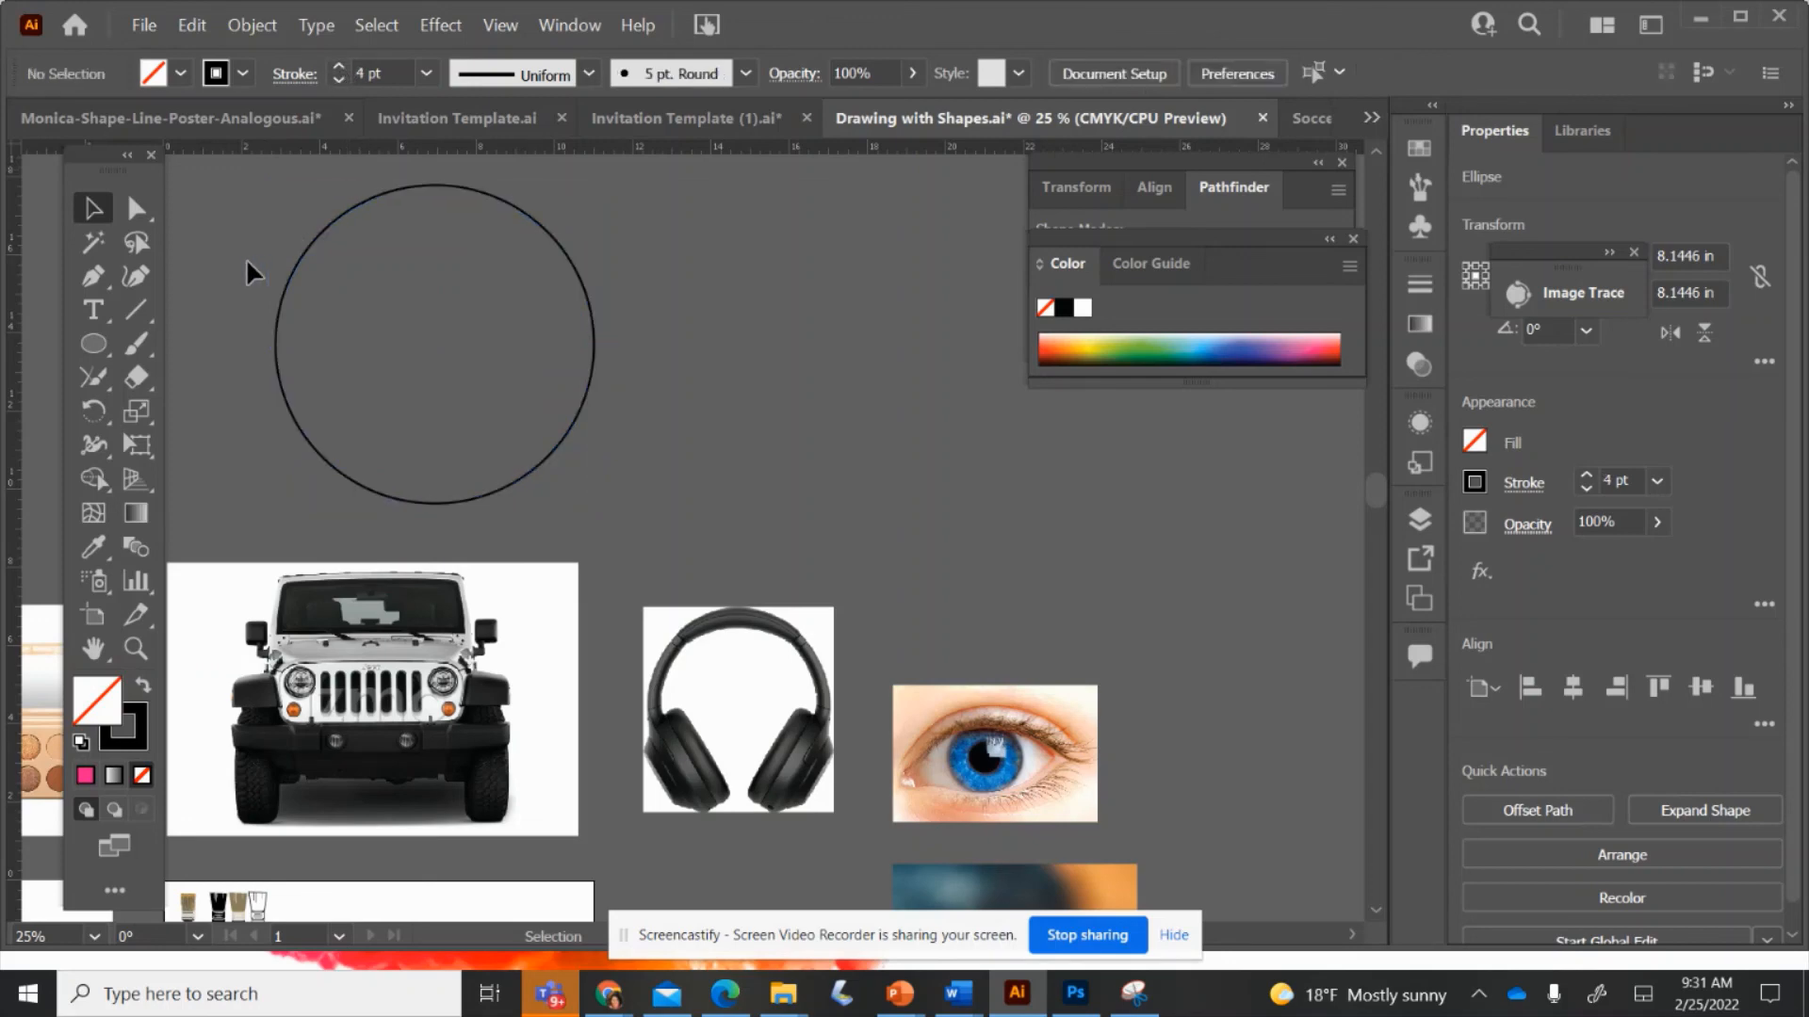
# - Draw three roughly vertical lines across the circle from edge to edge and one short line that ends inside it
pyautogui.click(134, 311)
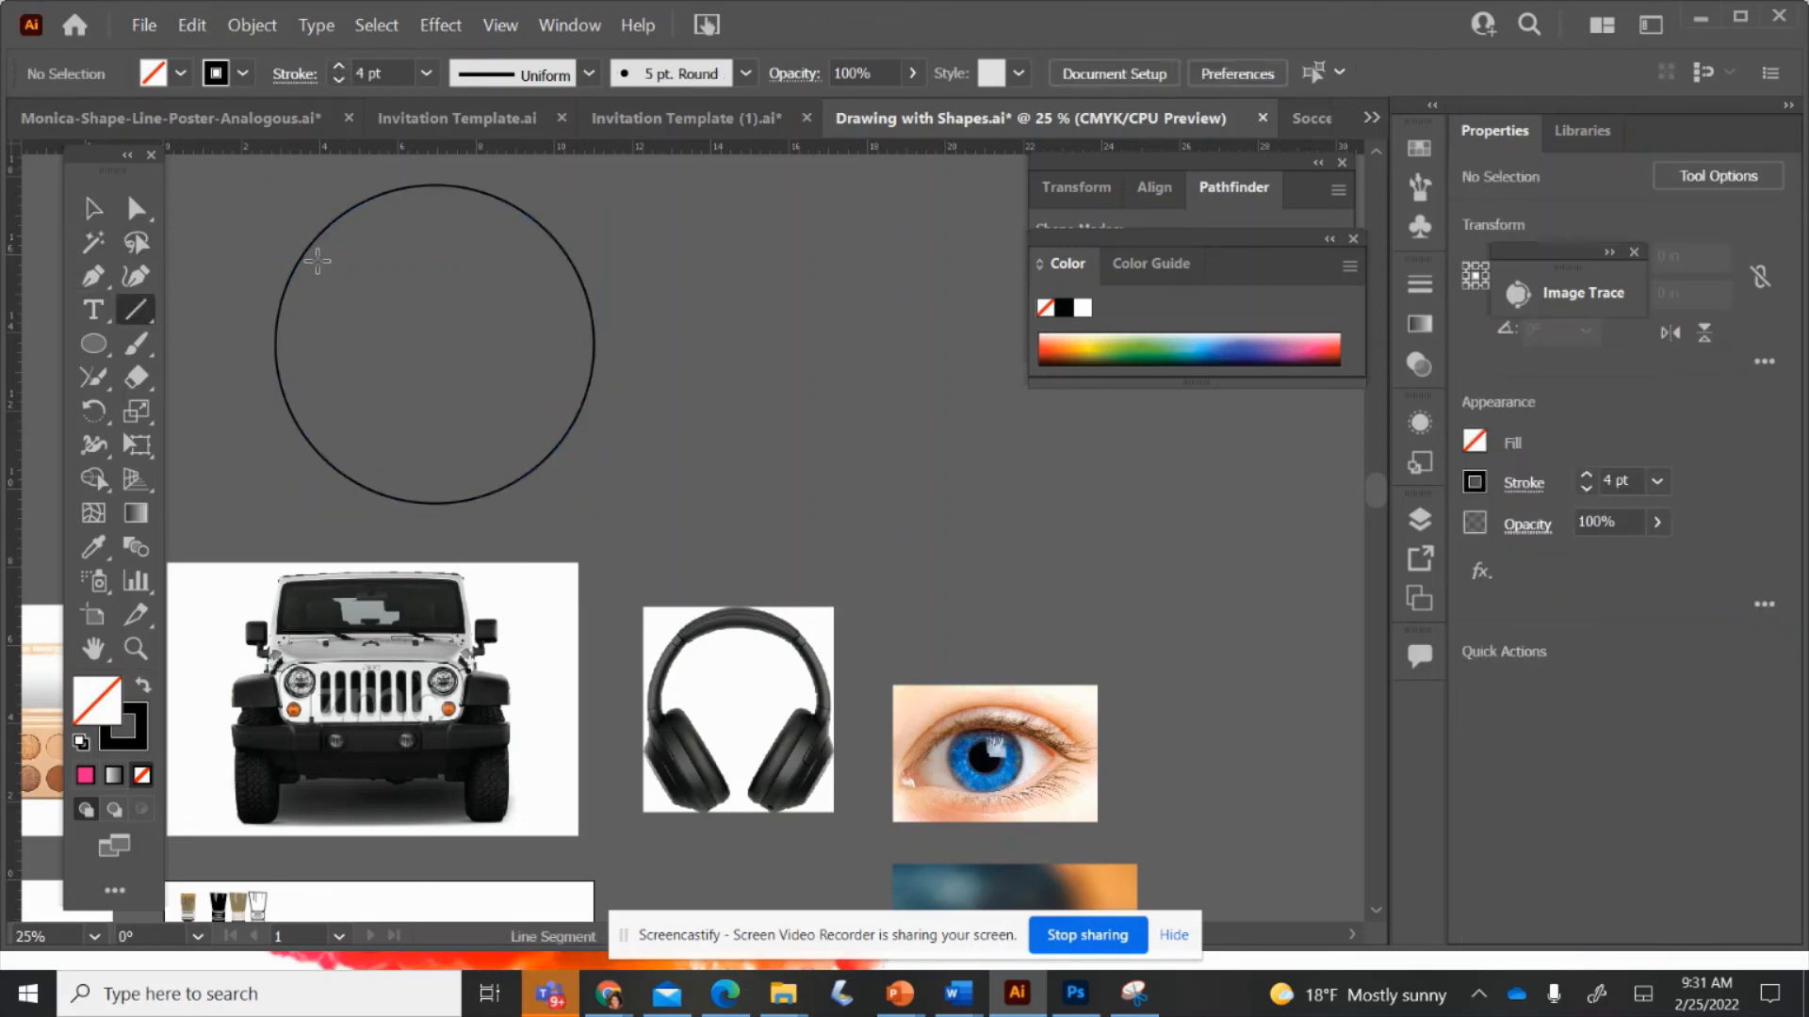
pyautogui.moveTo(338, 217); pyautogui.dragTo(338, 470)
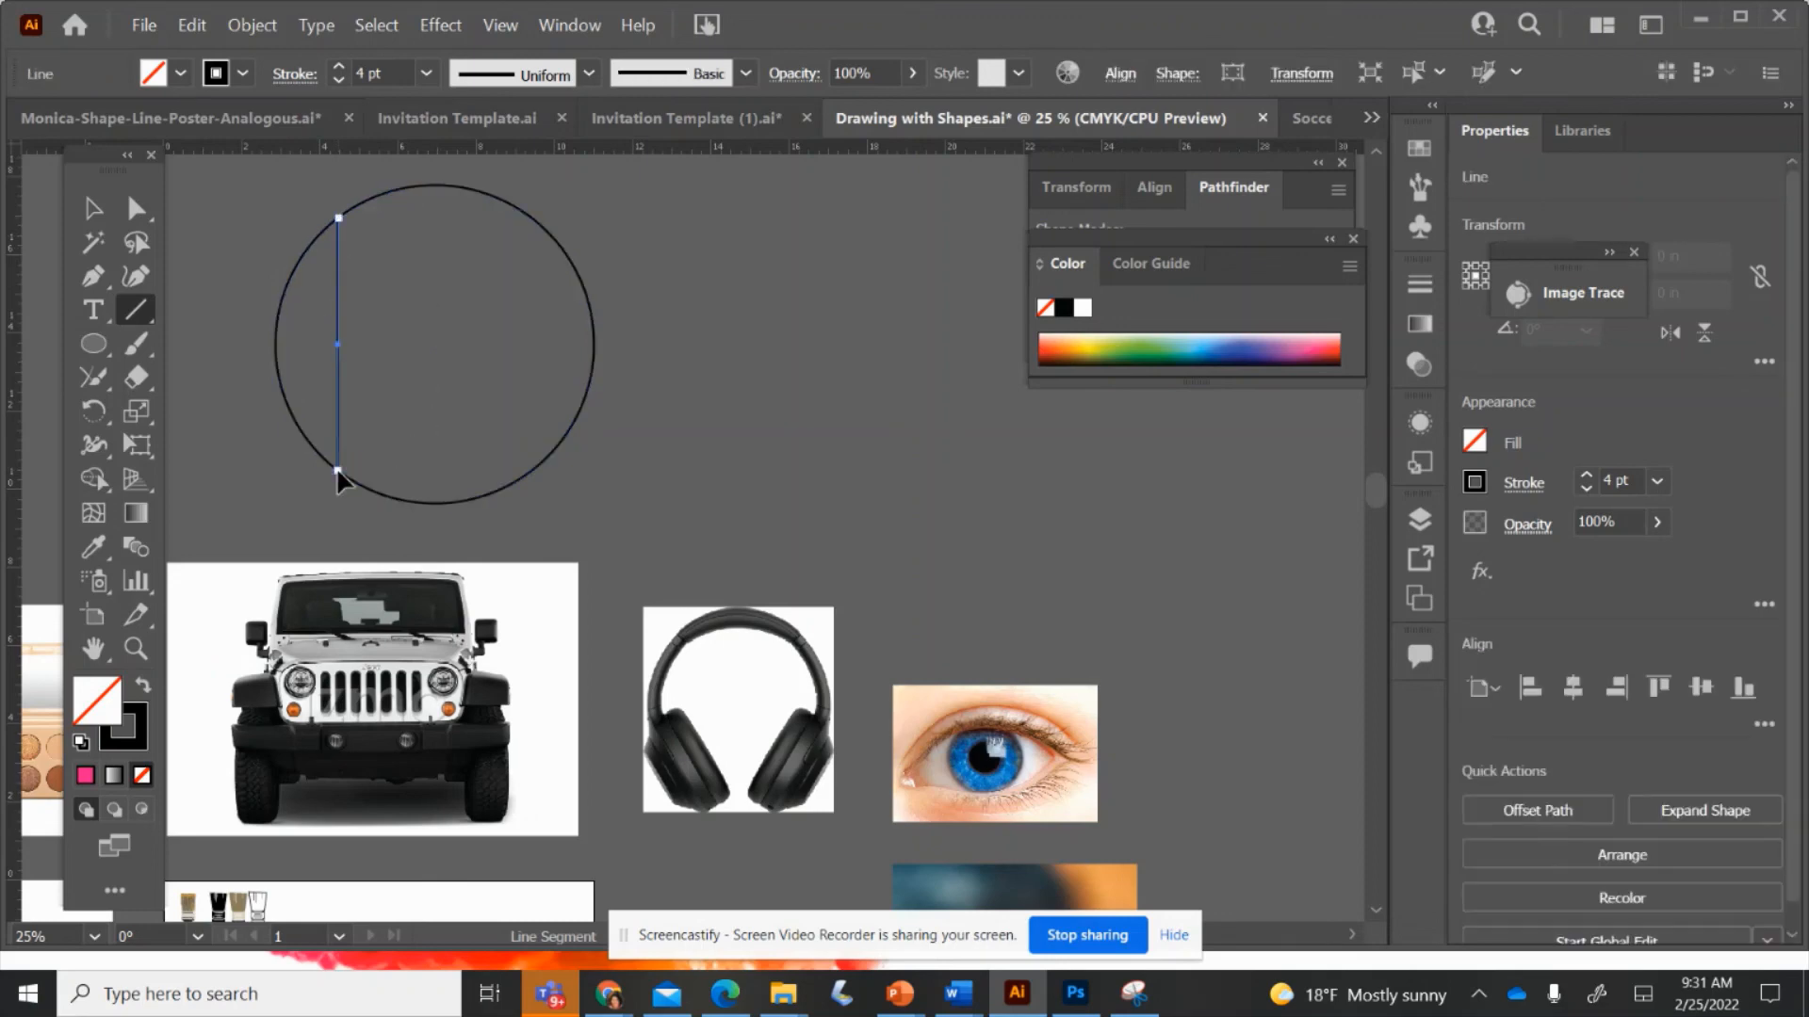
pyautogui.moveTo(468, 185); pyautogui.dragTo(481, 495)
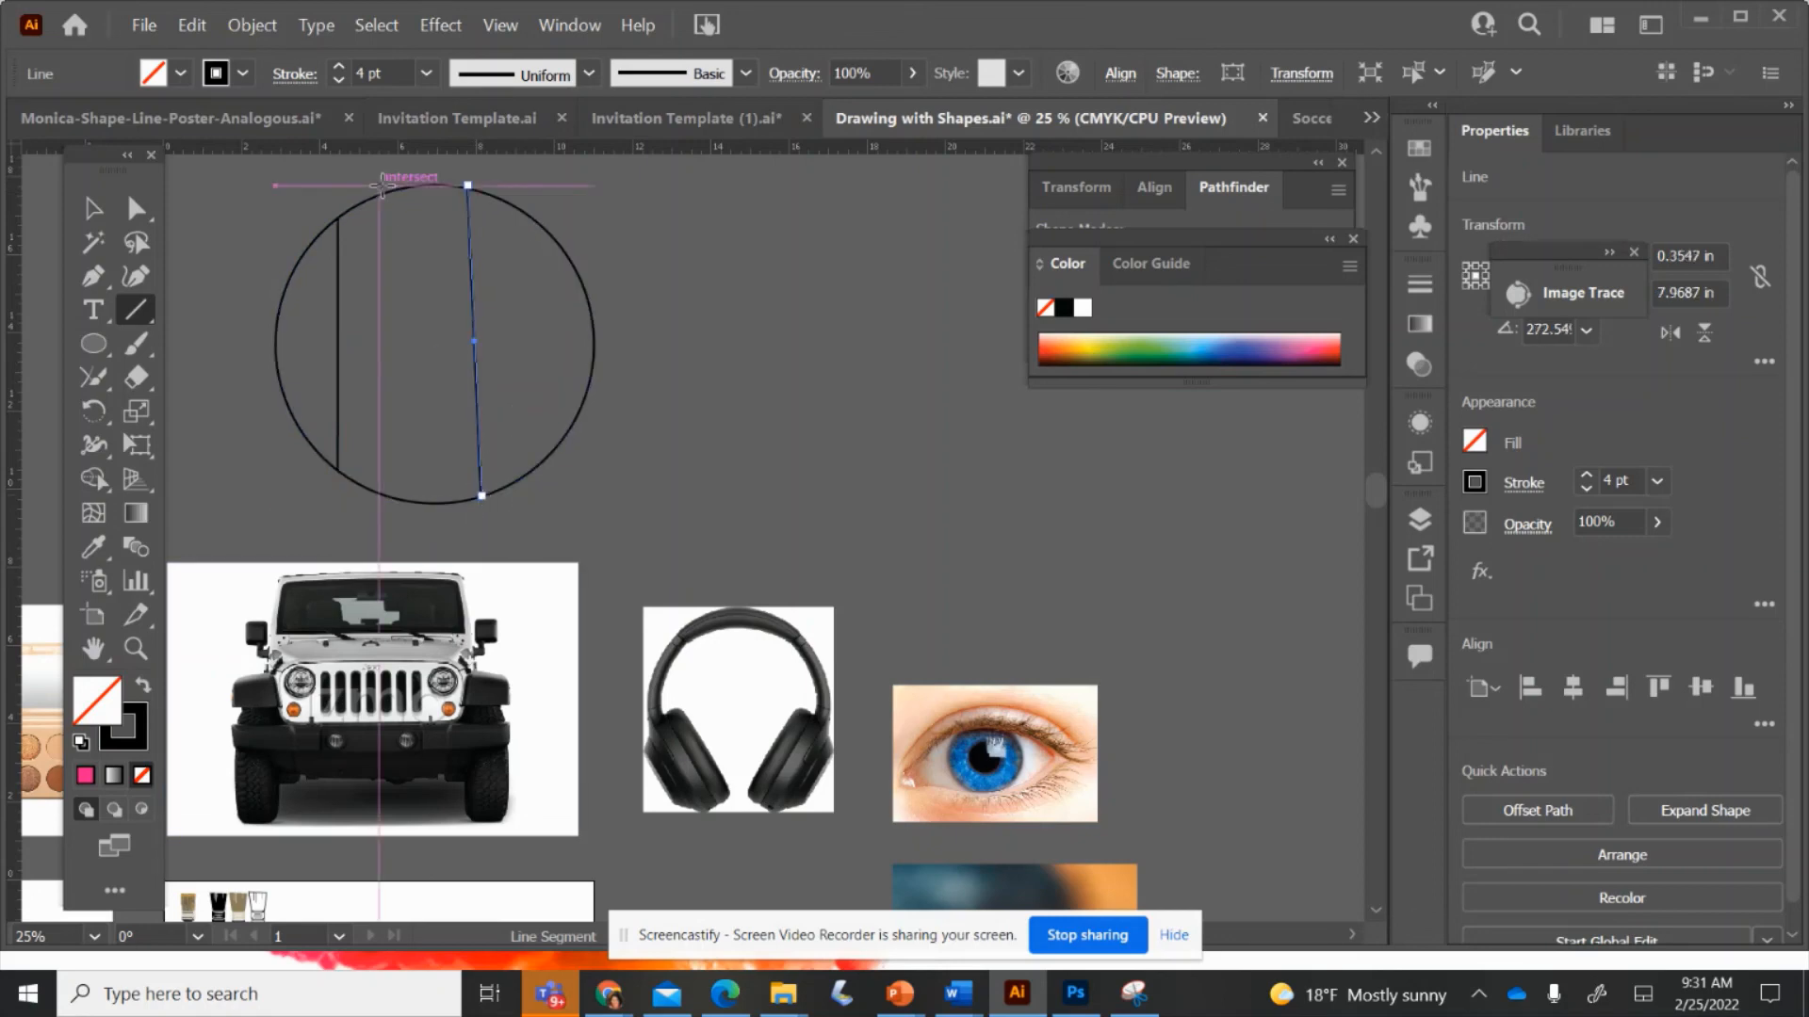
pyautogui.moveTo(400, 188); pyautogui.dragTo(405, 358)
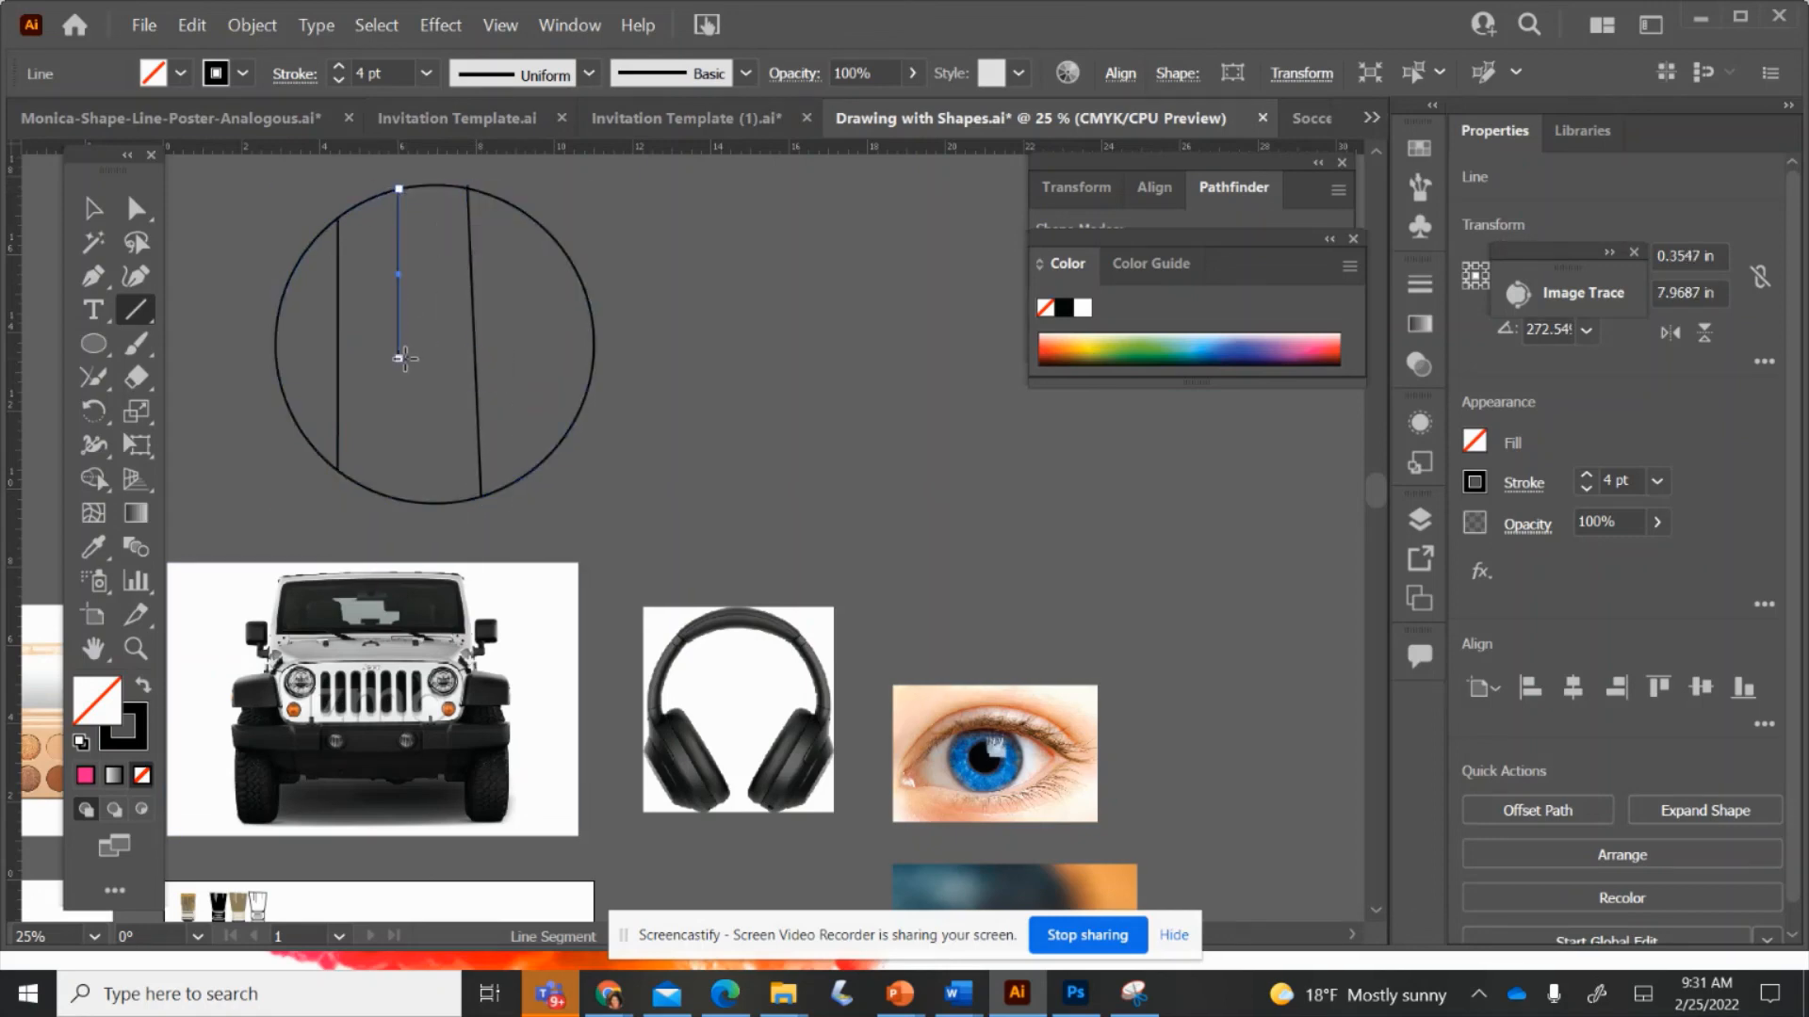
pyautogui.moveTo(430, 191); pyautogui.dragTo(442, 497)
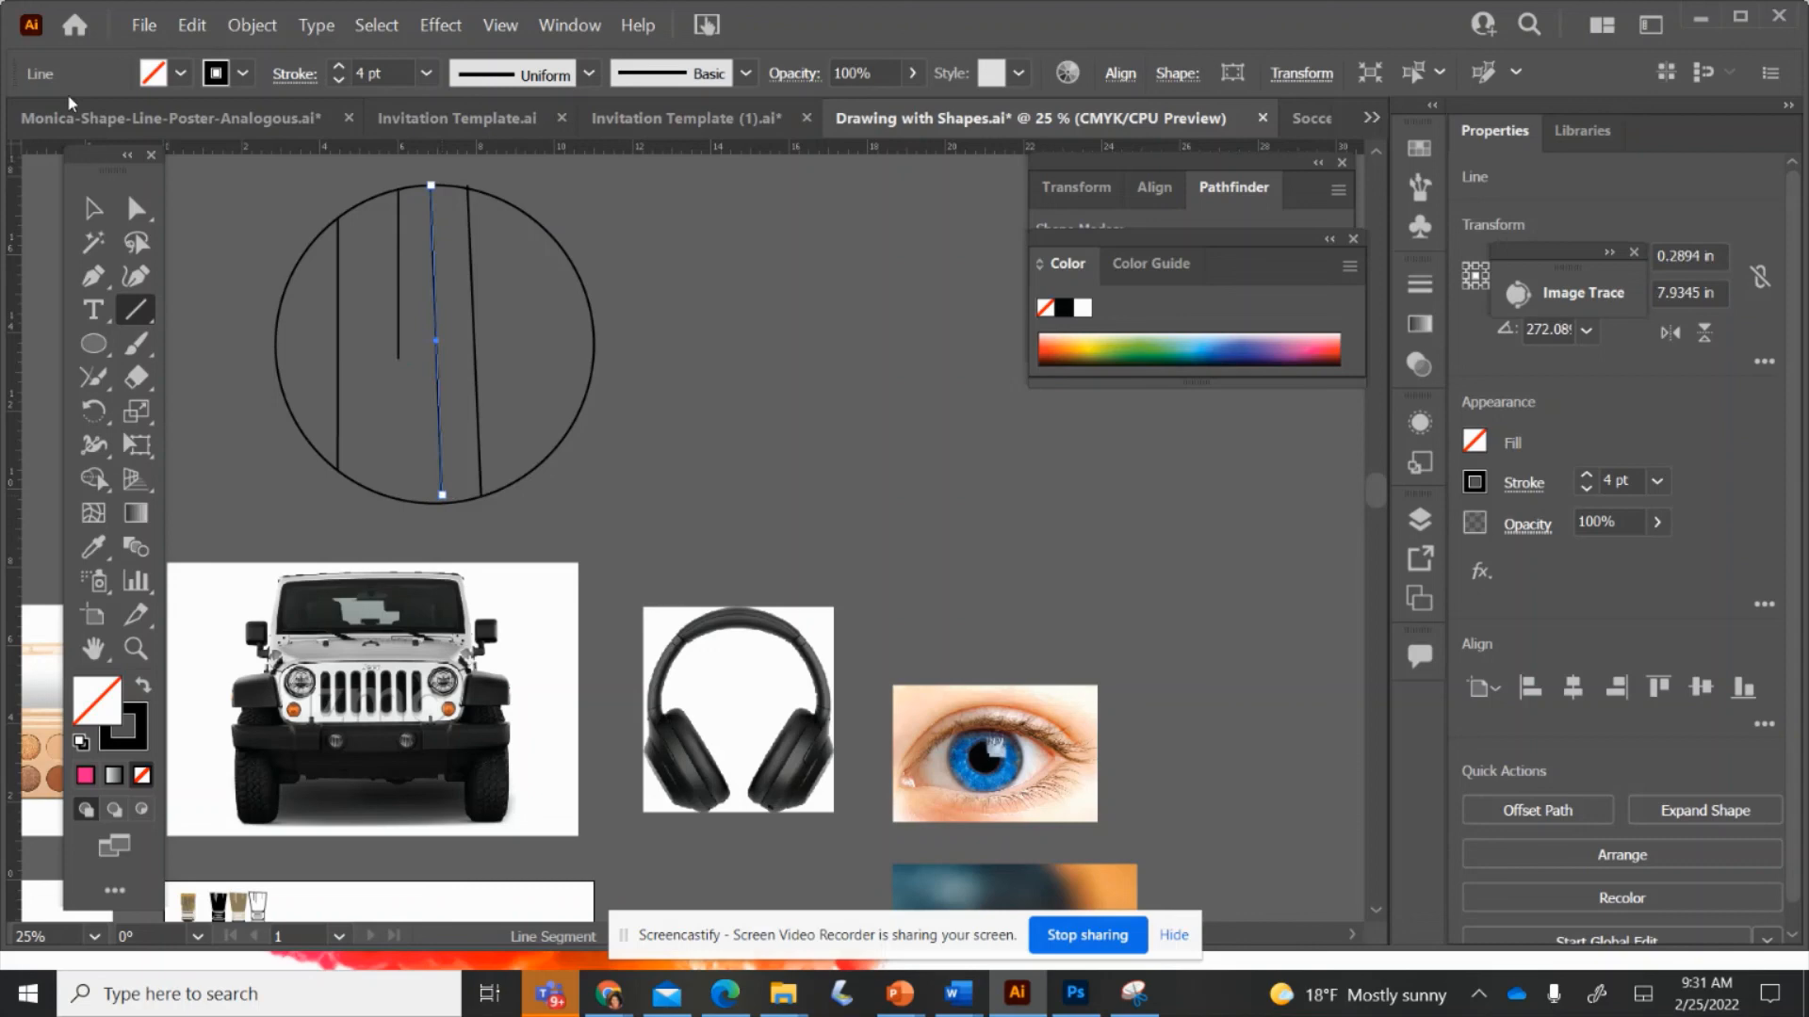
# - Extend the lower end of the central slanted line to meet the circle's edge
pyautogui.click(93, 208)
pyautogui.click(434, 476)
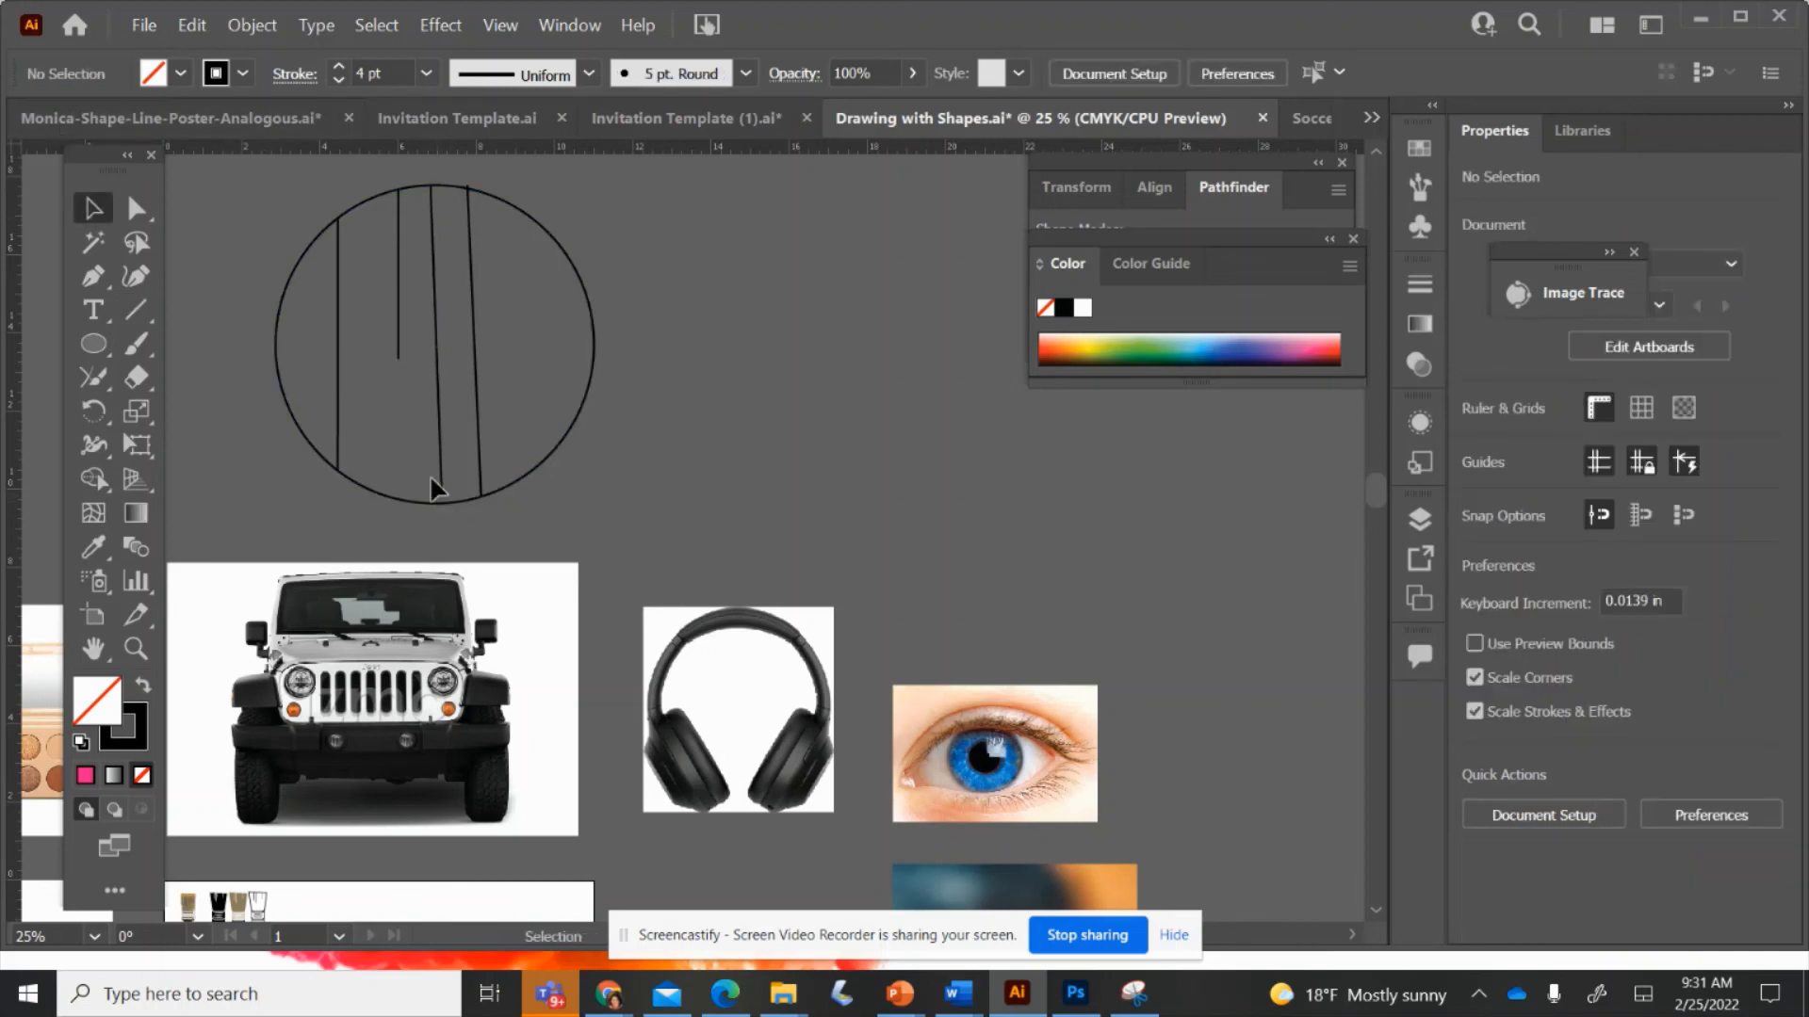
pyautogui.click(137, 208)
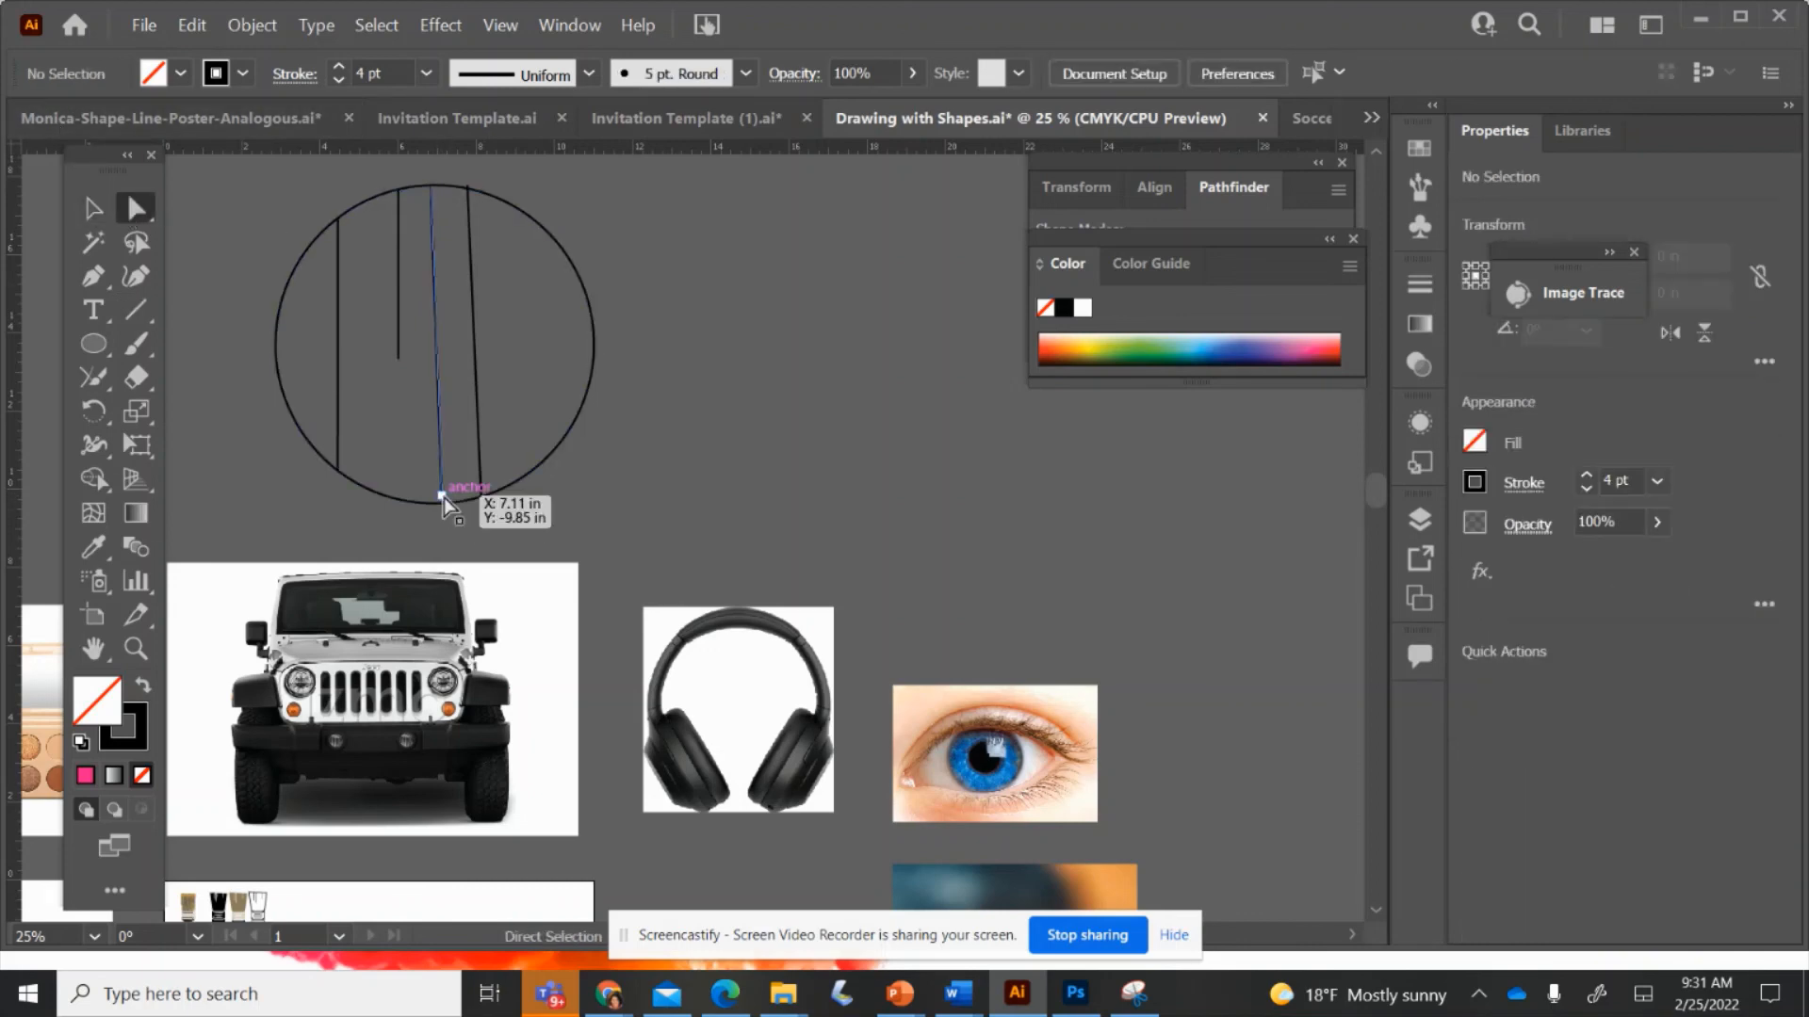
pyautogui.moveTo(441, 489); pyautogui.dragTo(443, 507)
pyautogui.click(449, 528)
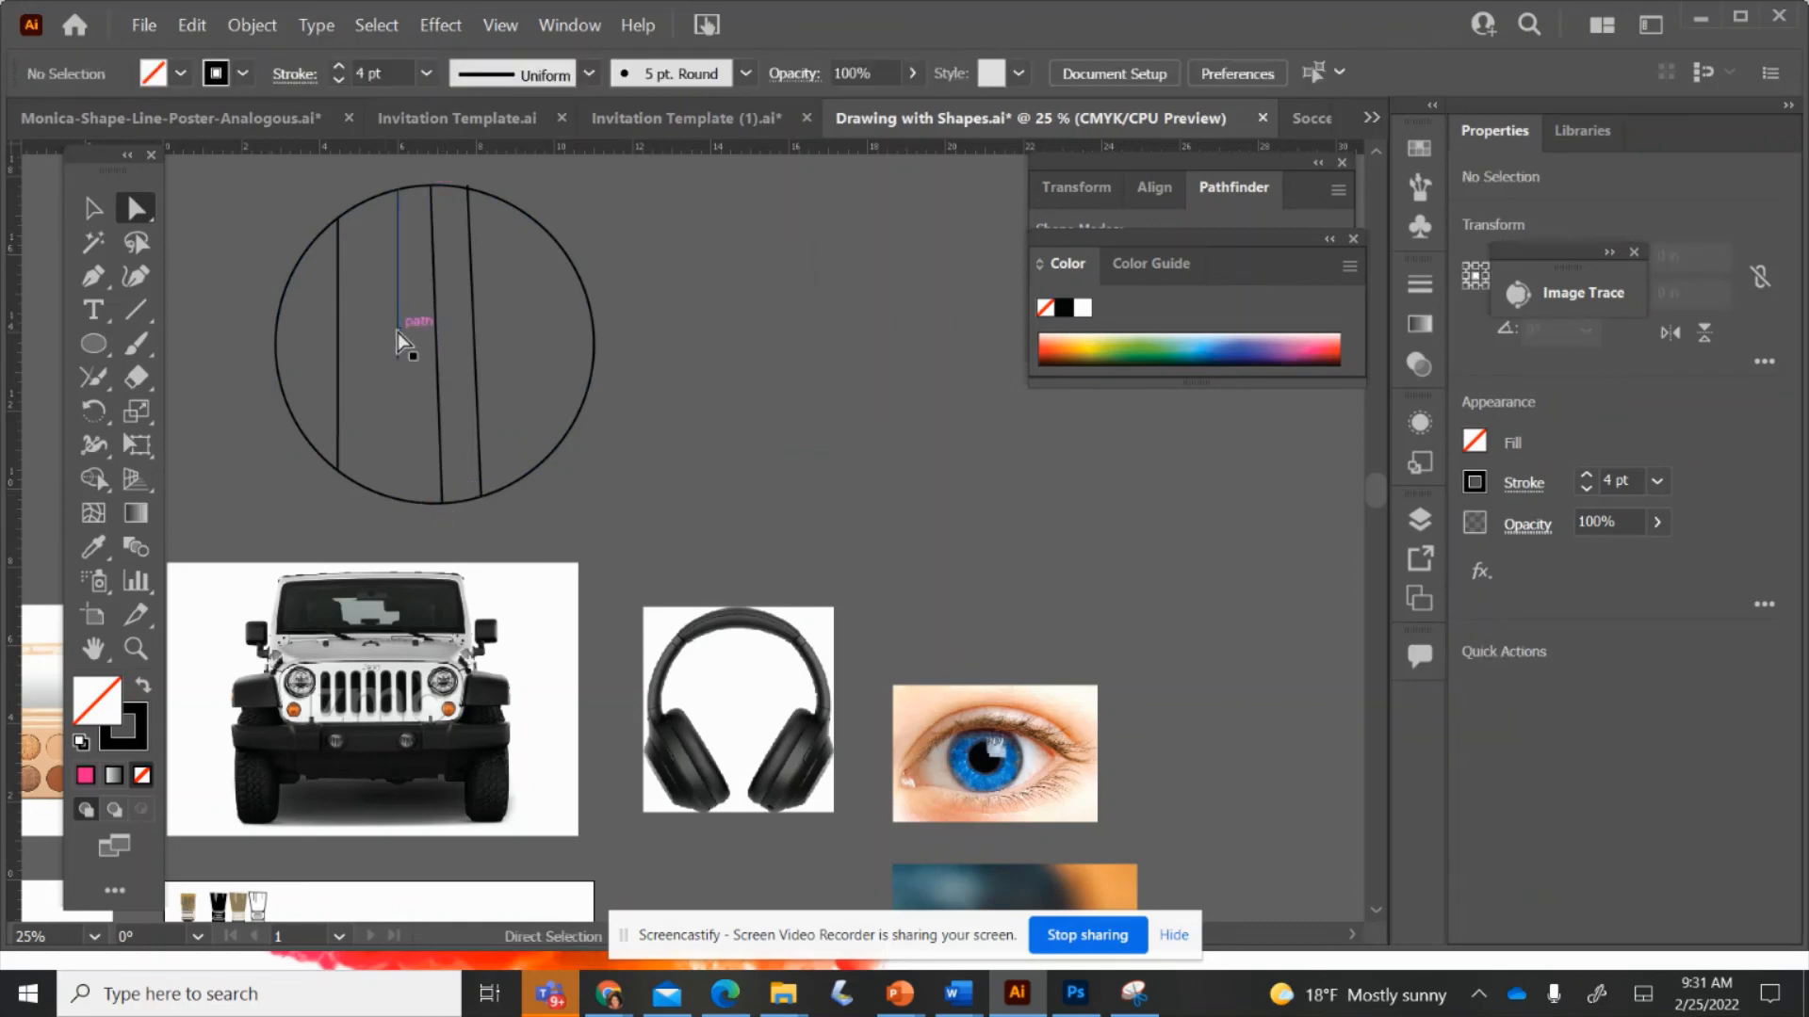
# - Delete the short line that ends inside the circle
pyautogui.click(398, 334)
pyautogui.press('Delete')
pyautogui.click(398, 333)
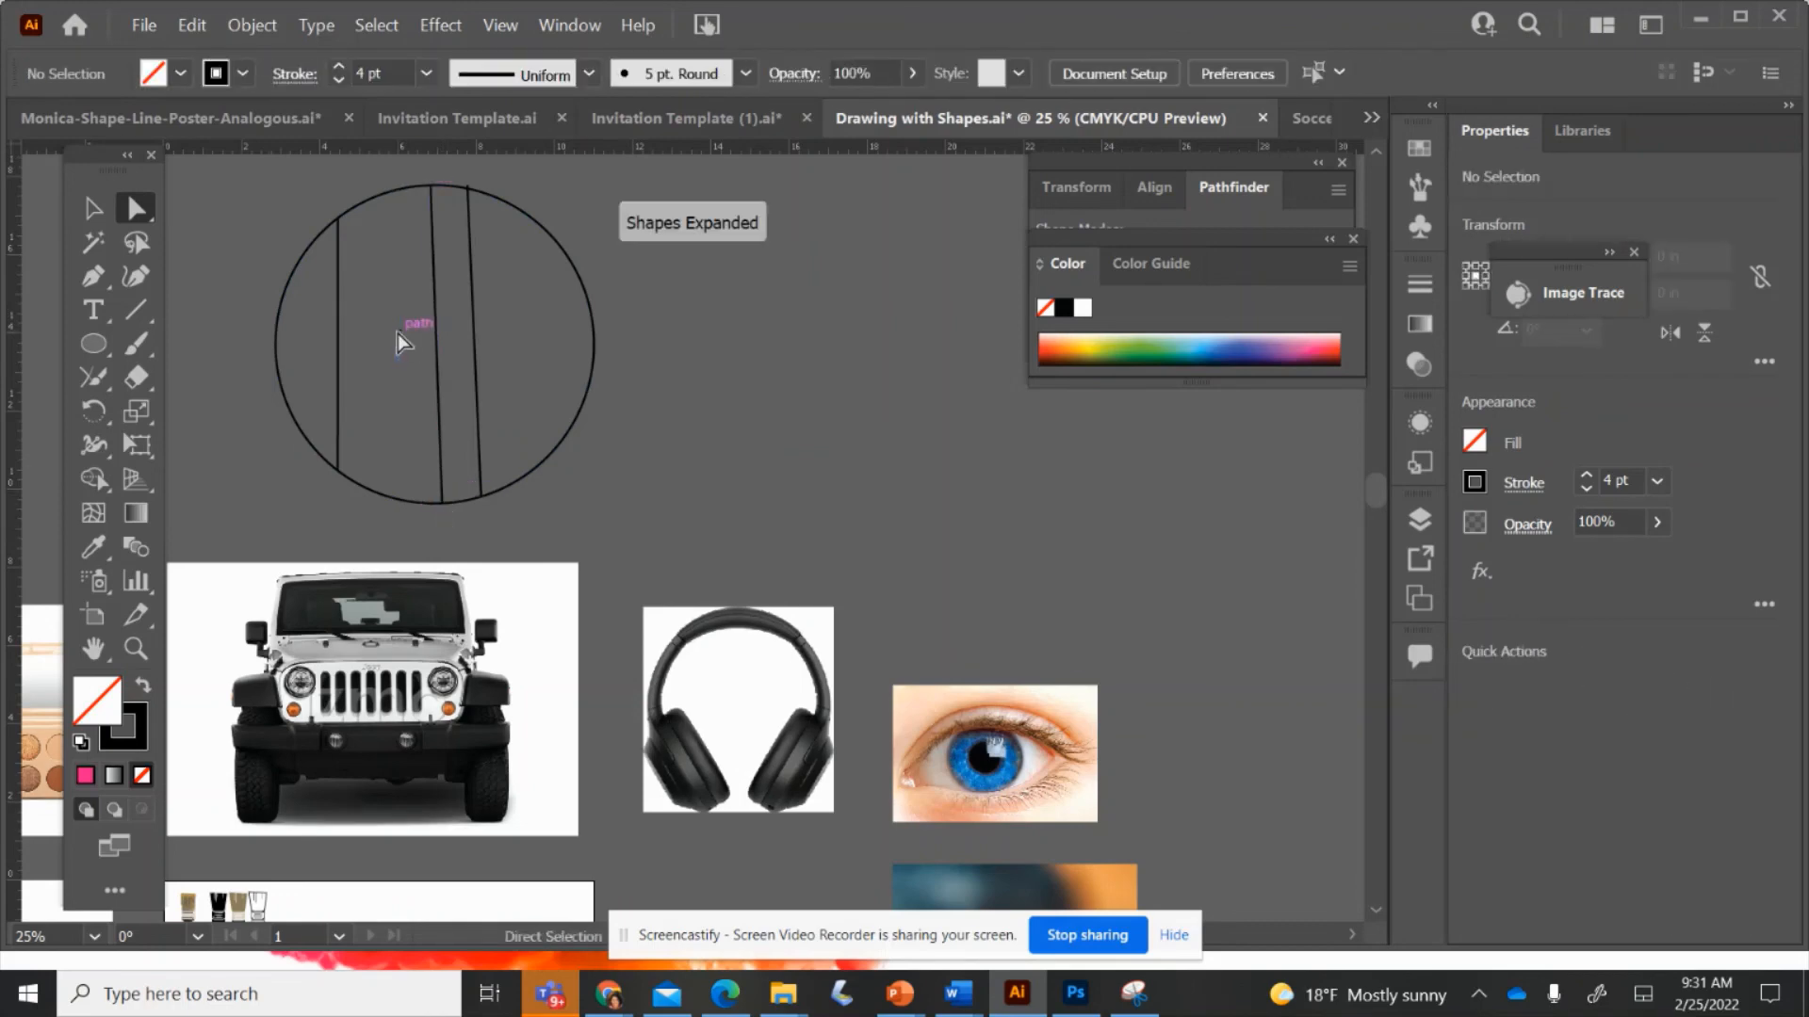
# - Divide the circle along its lines into separate segments with the Shape Builder tool
pyautogui.click(112, 209)
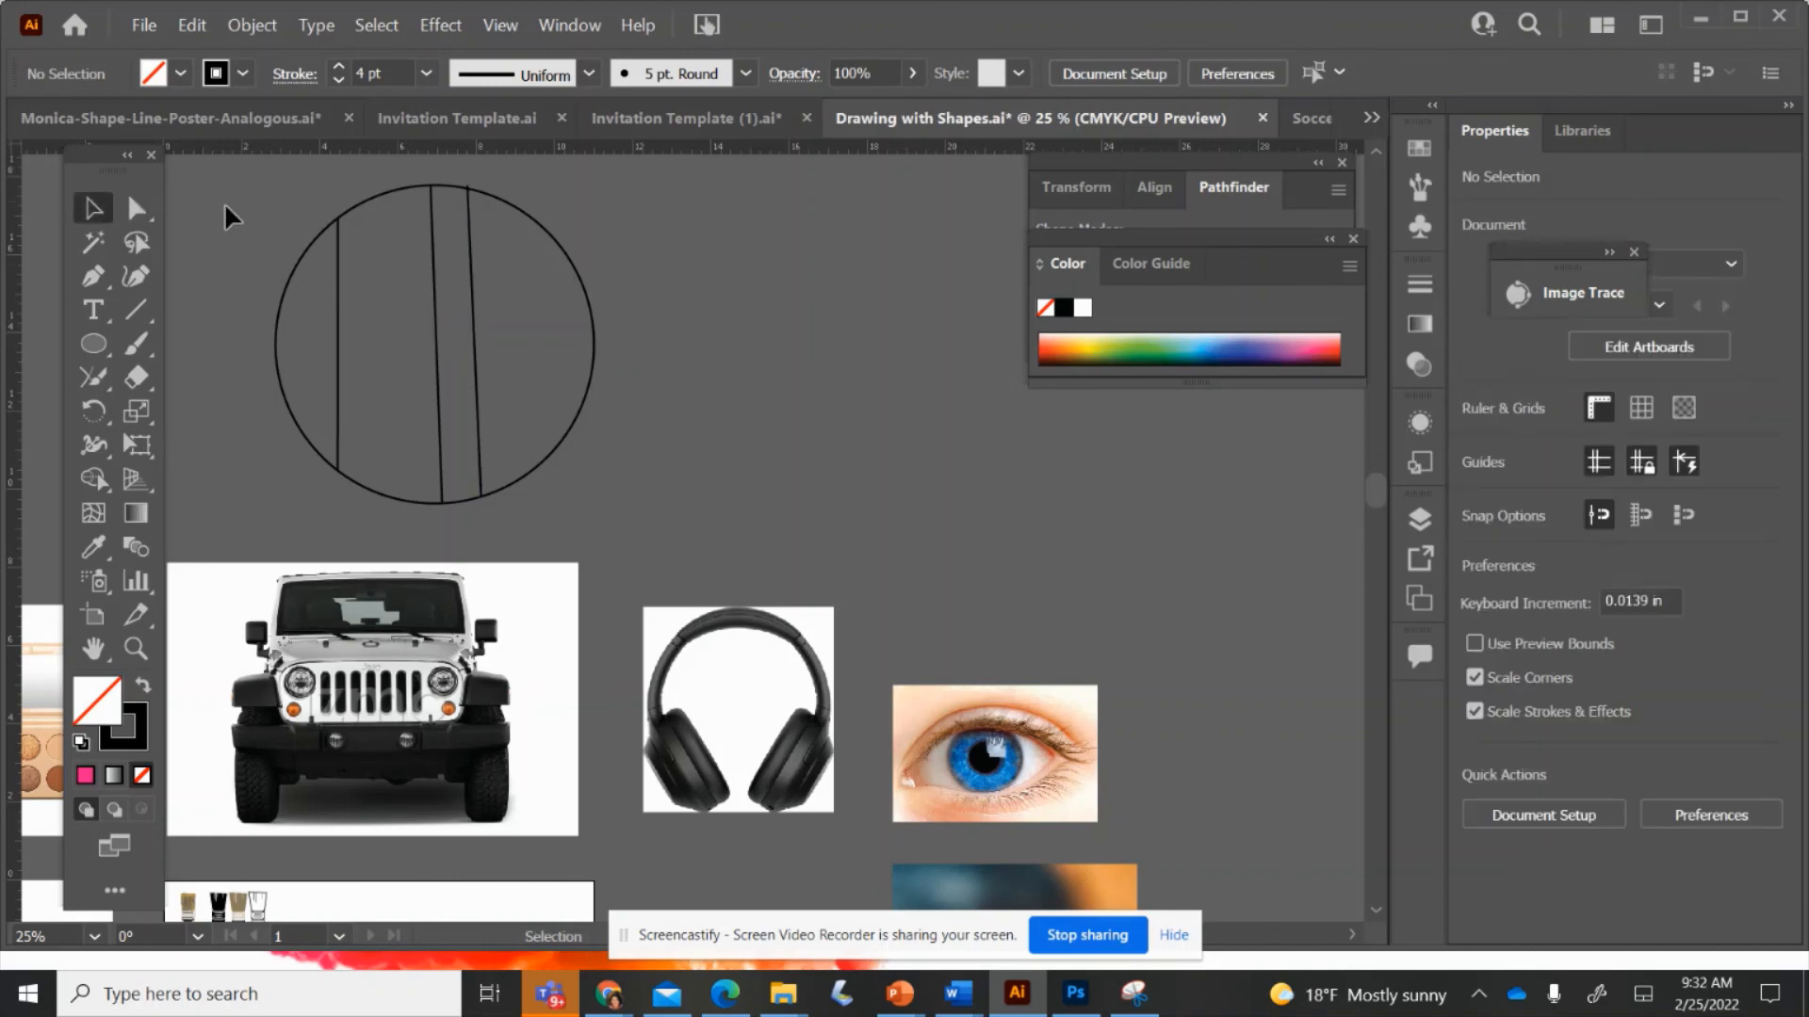
pyautogui.moveTo(694, 454); pyautogui.dragTo(703, 432)
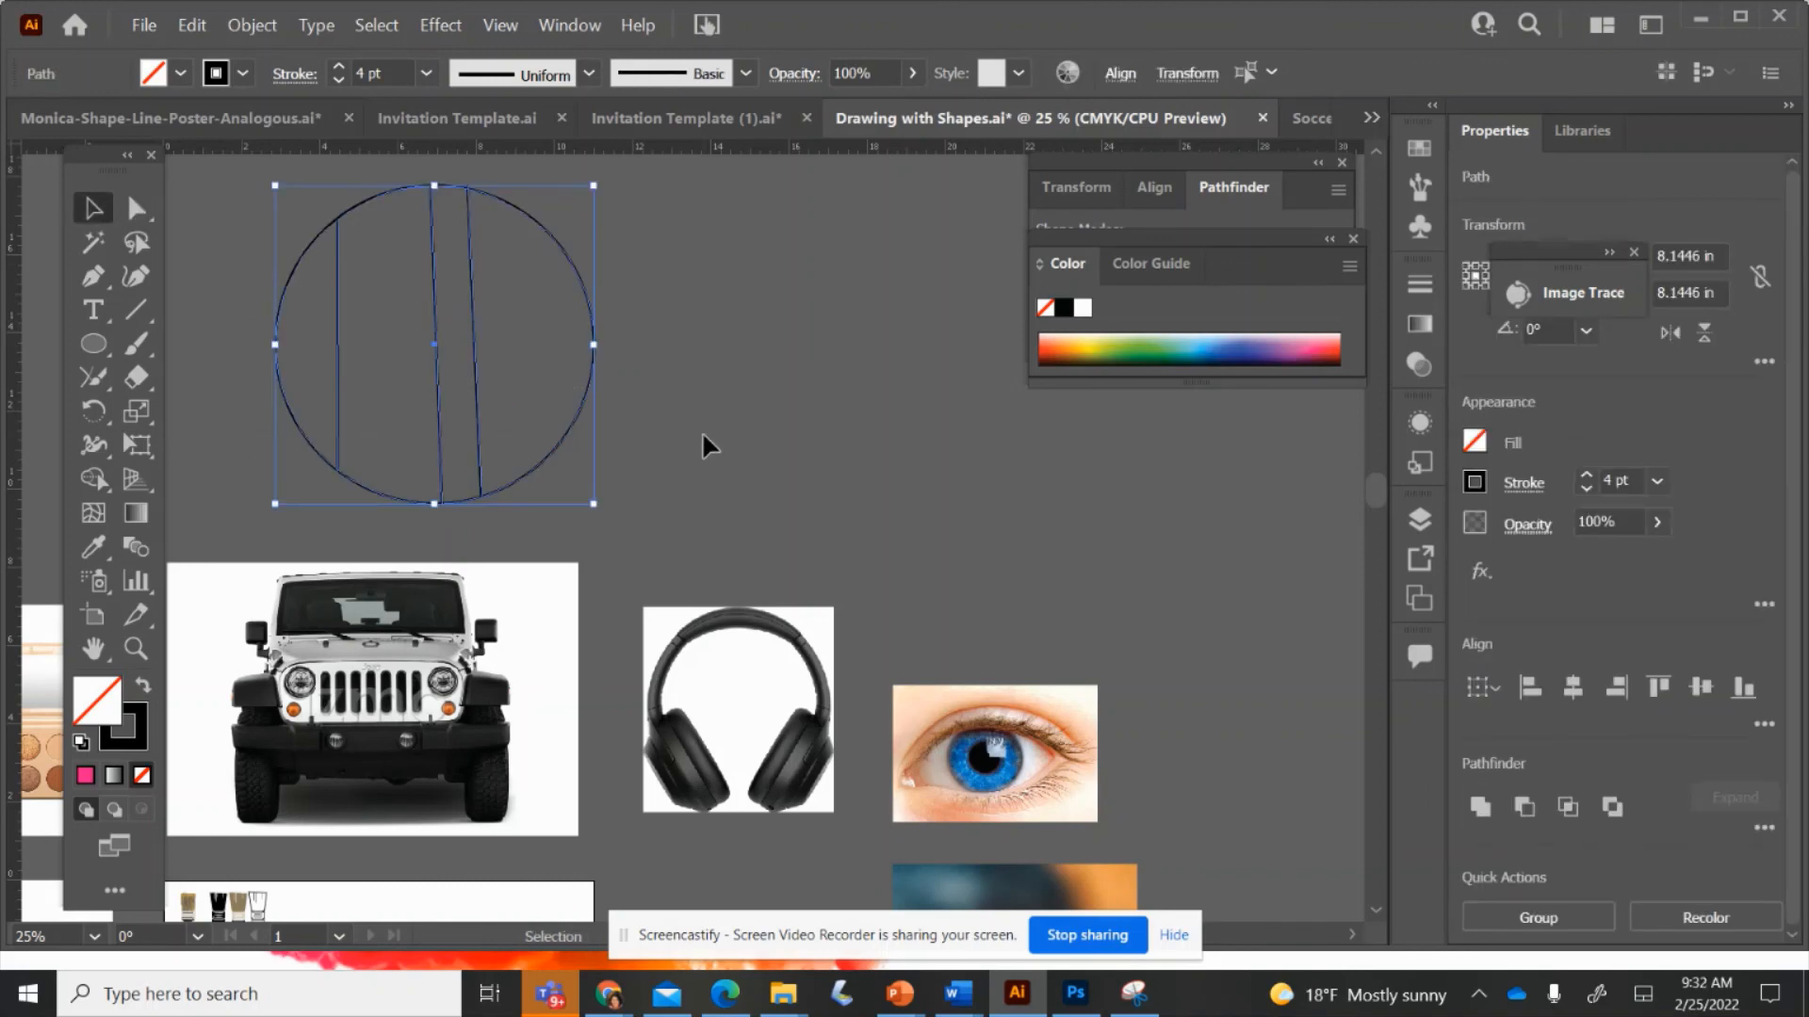
pyautogui.click(91, 481)
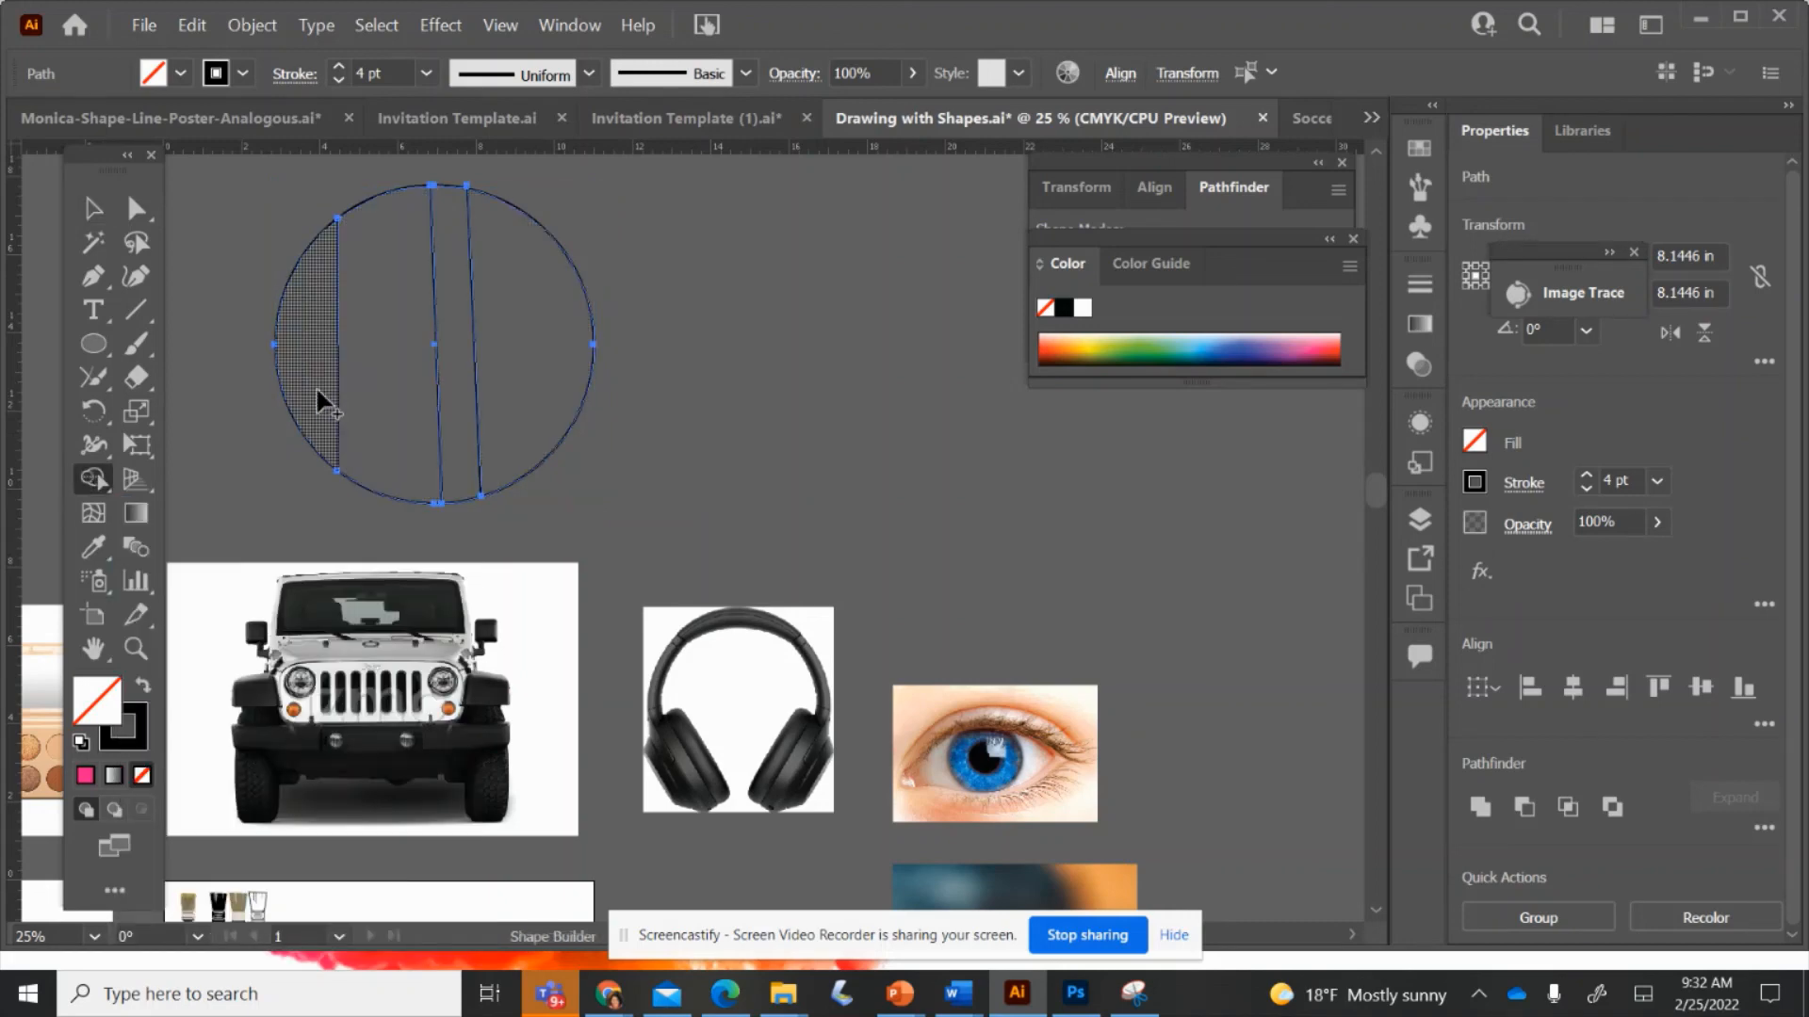
pyautogui.click(450, 273)
pyautogui.click(516, 289)
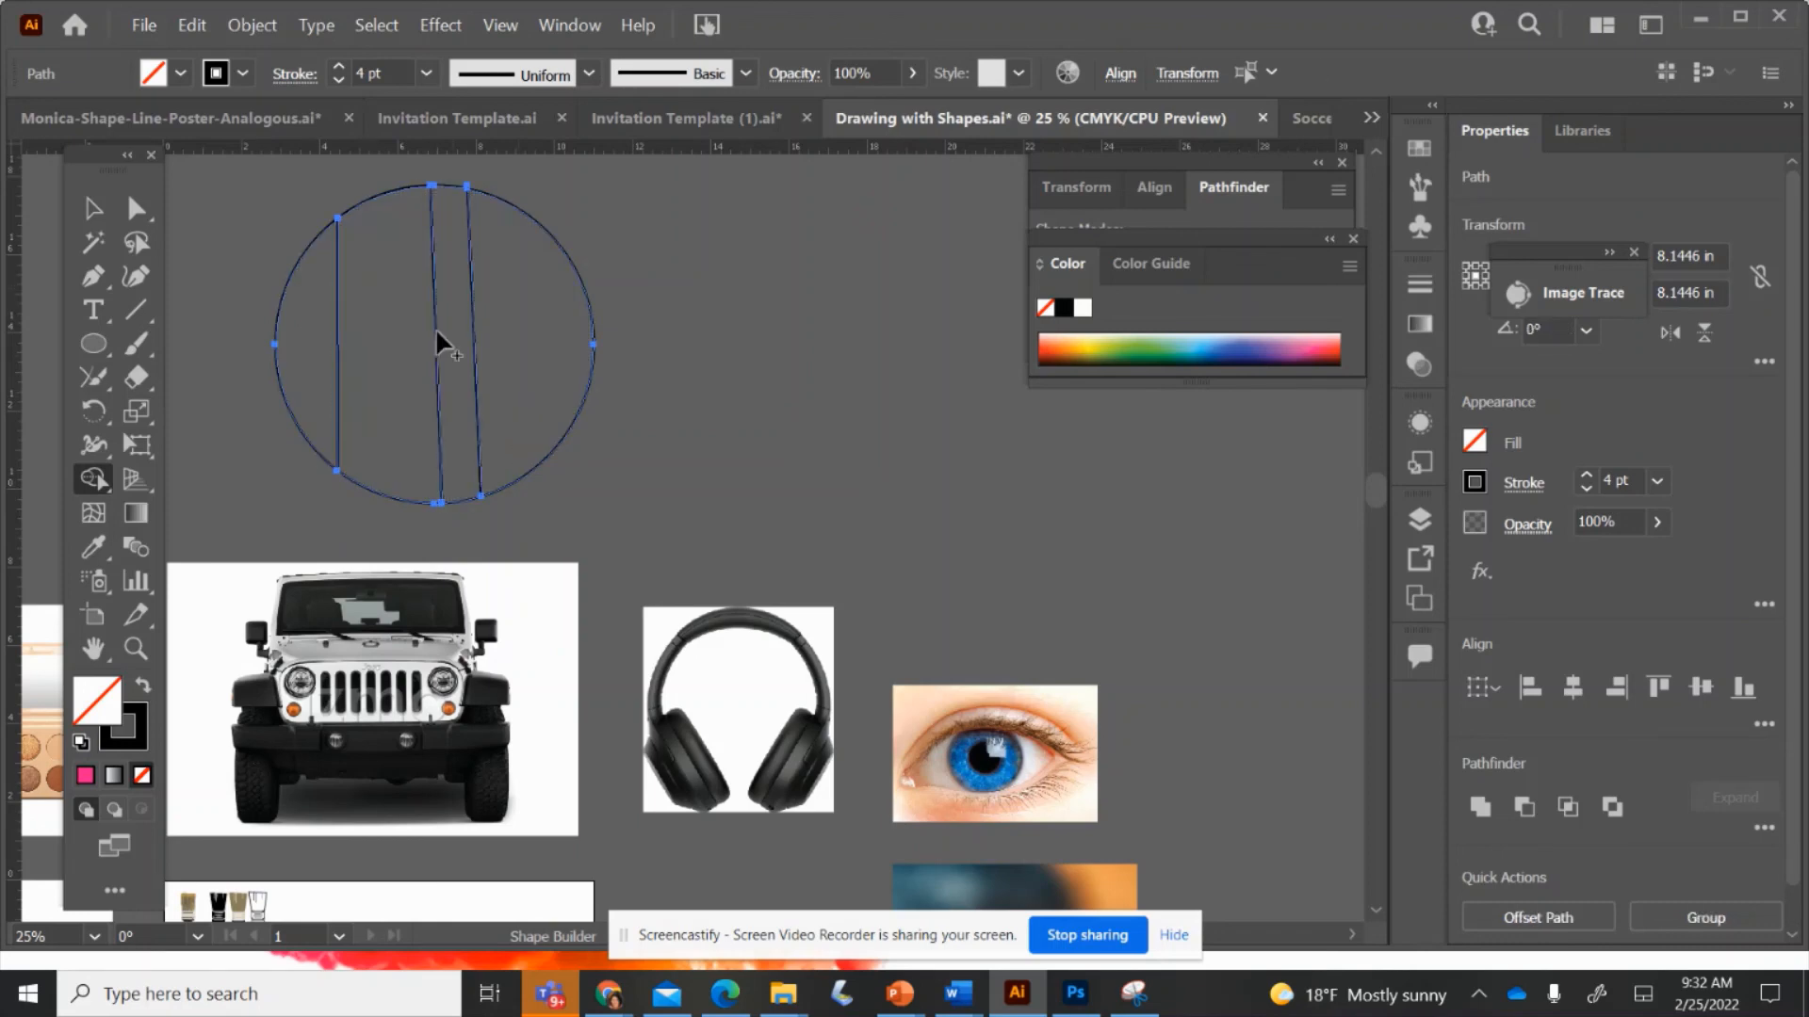
pyautogui.click(136, 208)
pyautogui.click(701, 262)
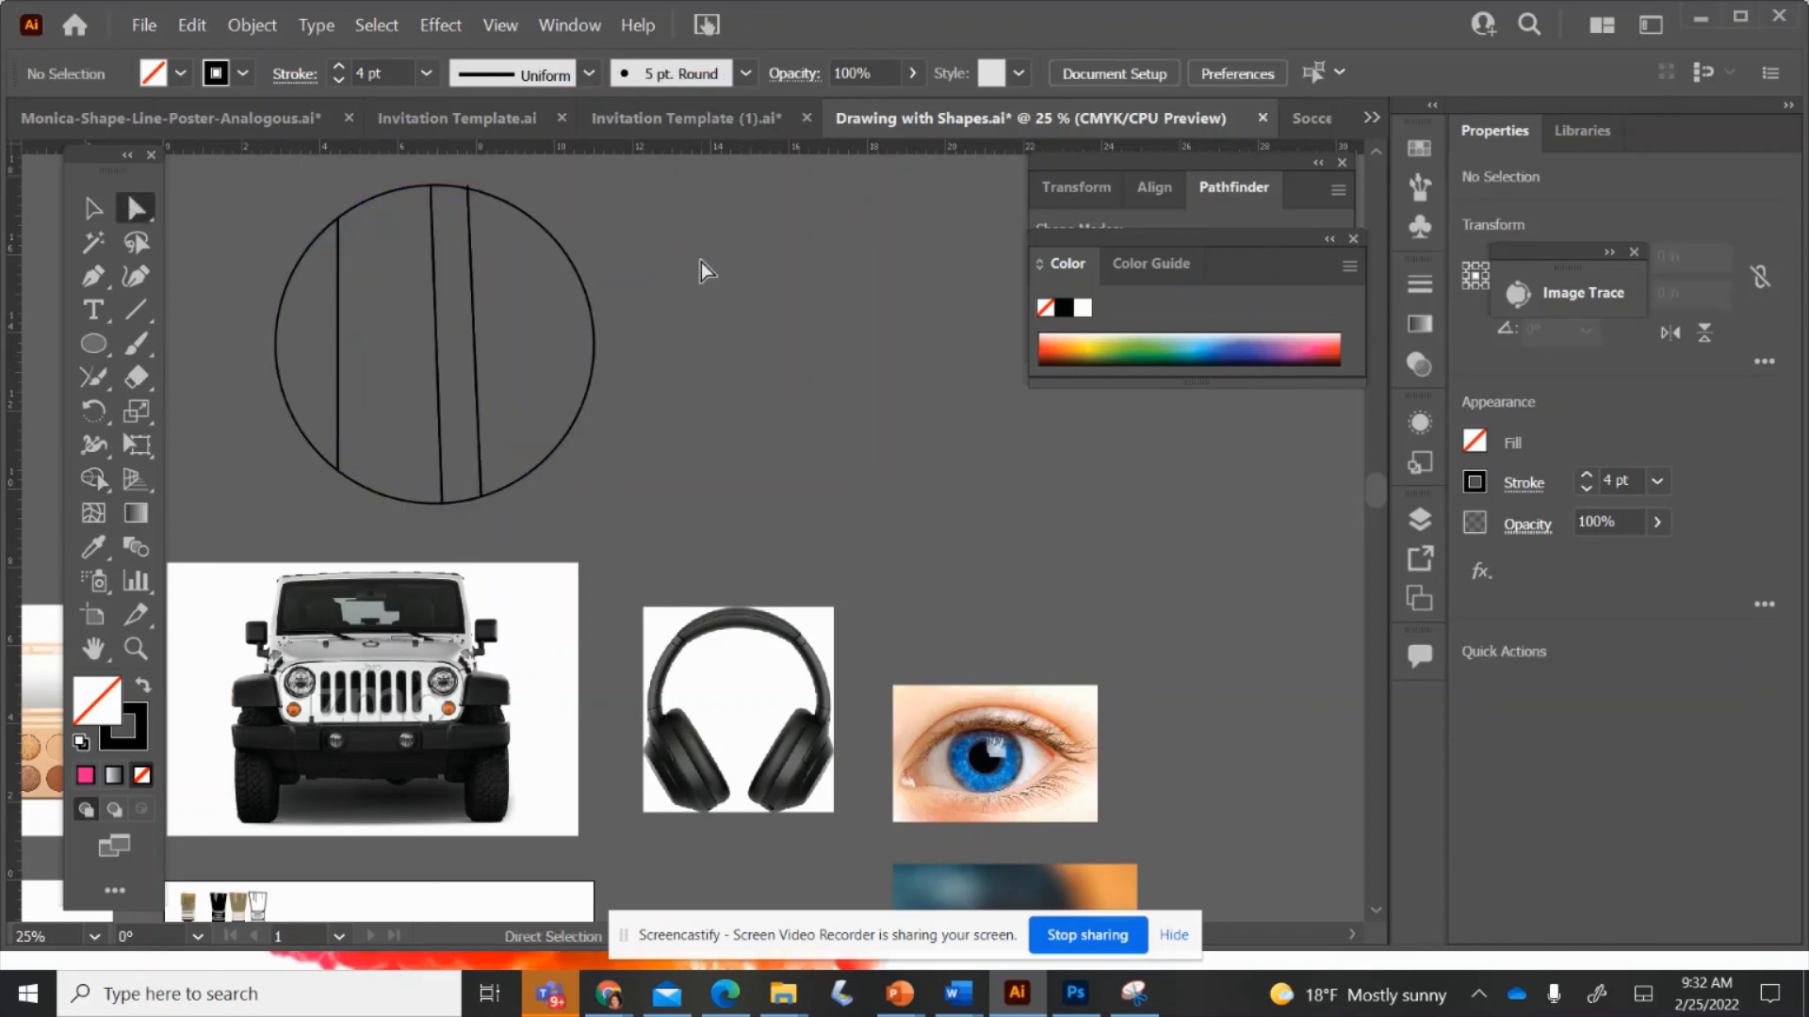
# - Fill the circle's rightmost segment with dark blue
pyautogui.click(580, 279)
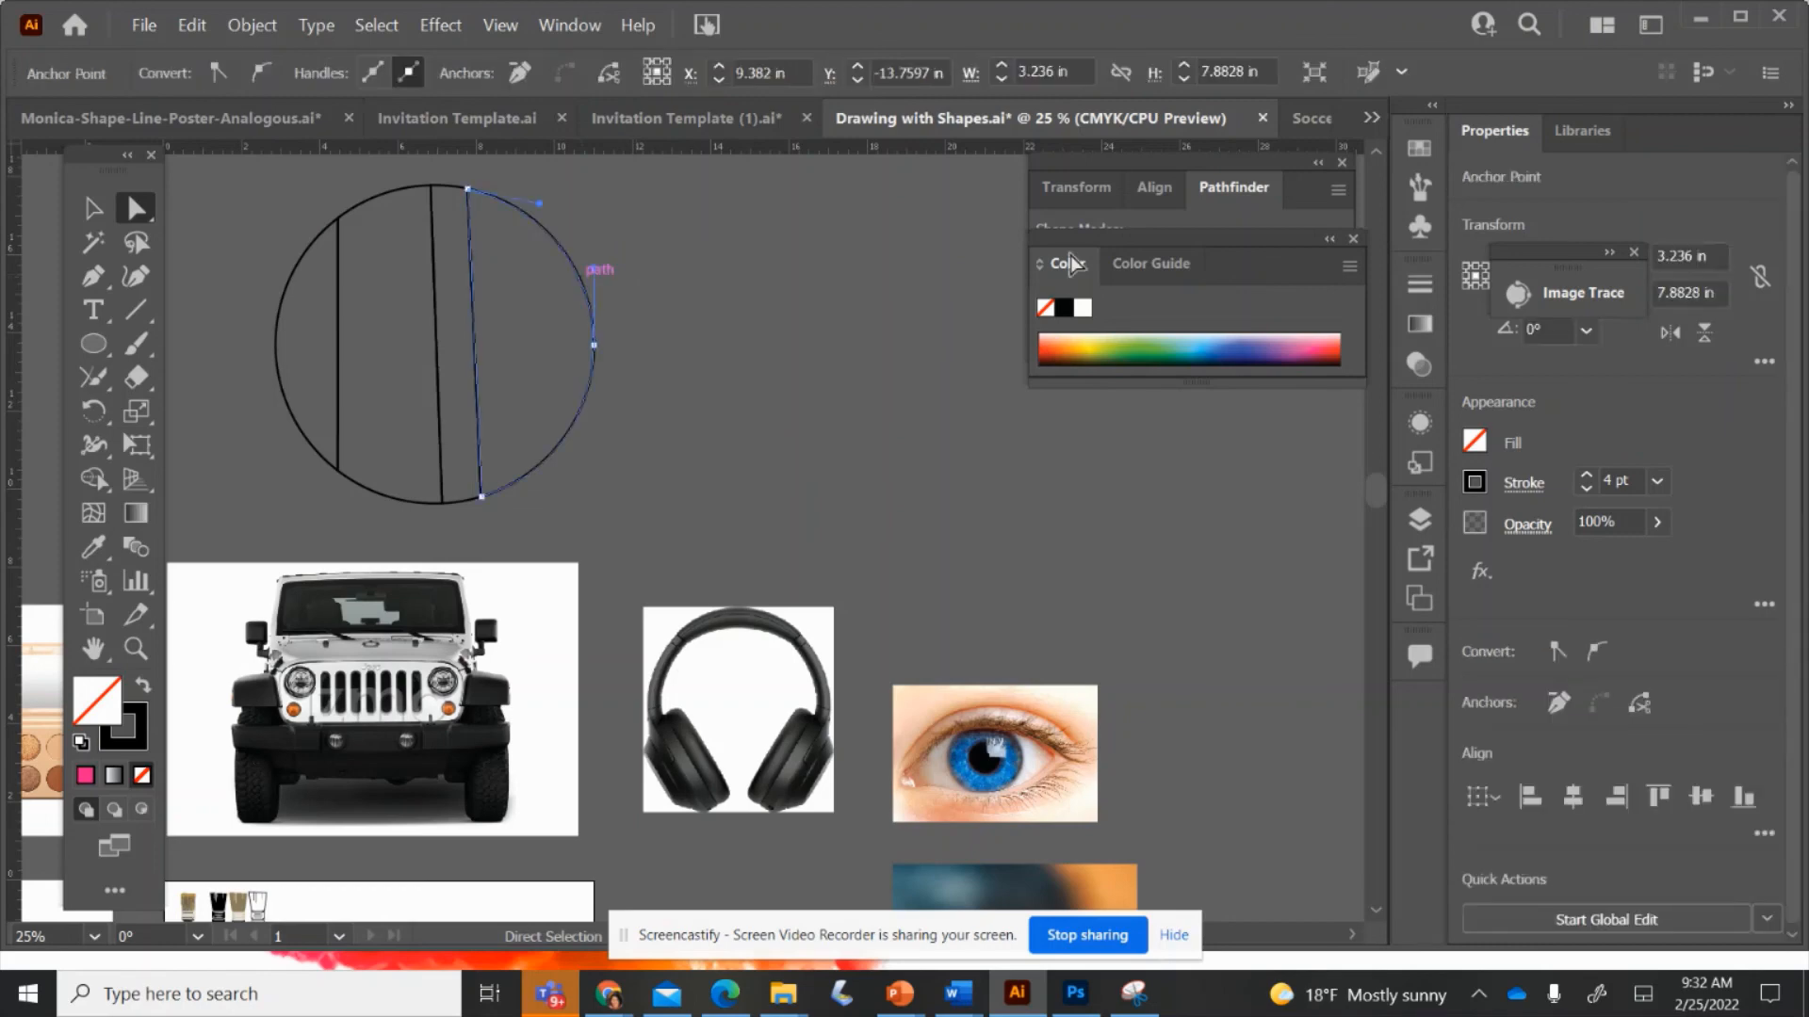
pyautogui.click(1476, 440)
pyautogui.click(1328, 544)
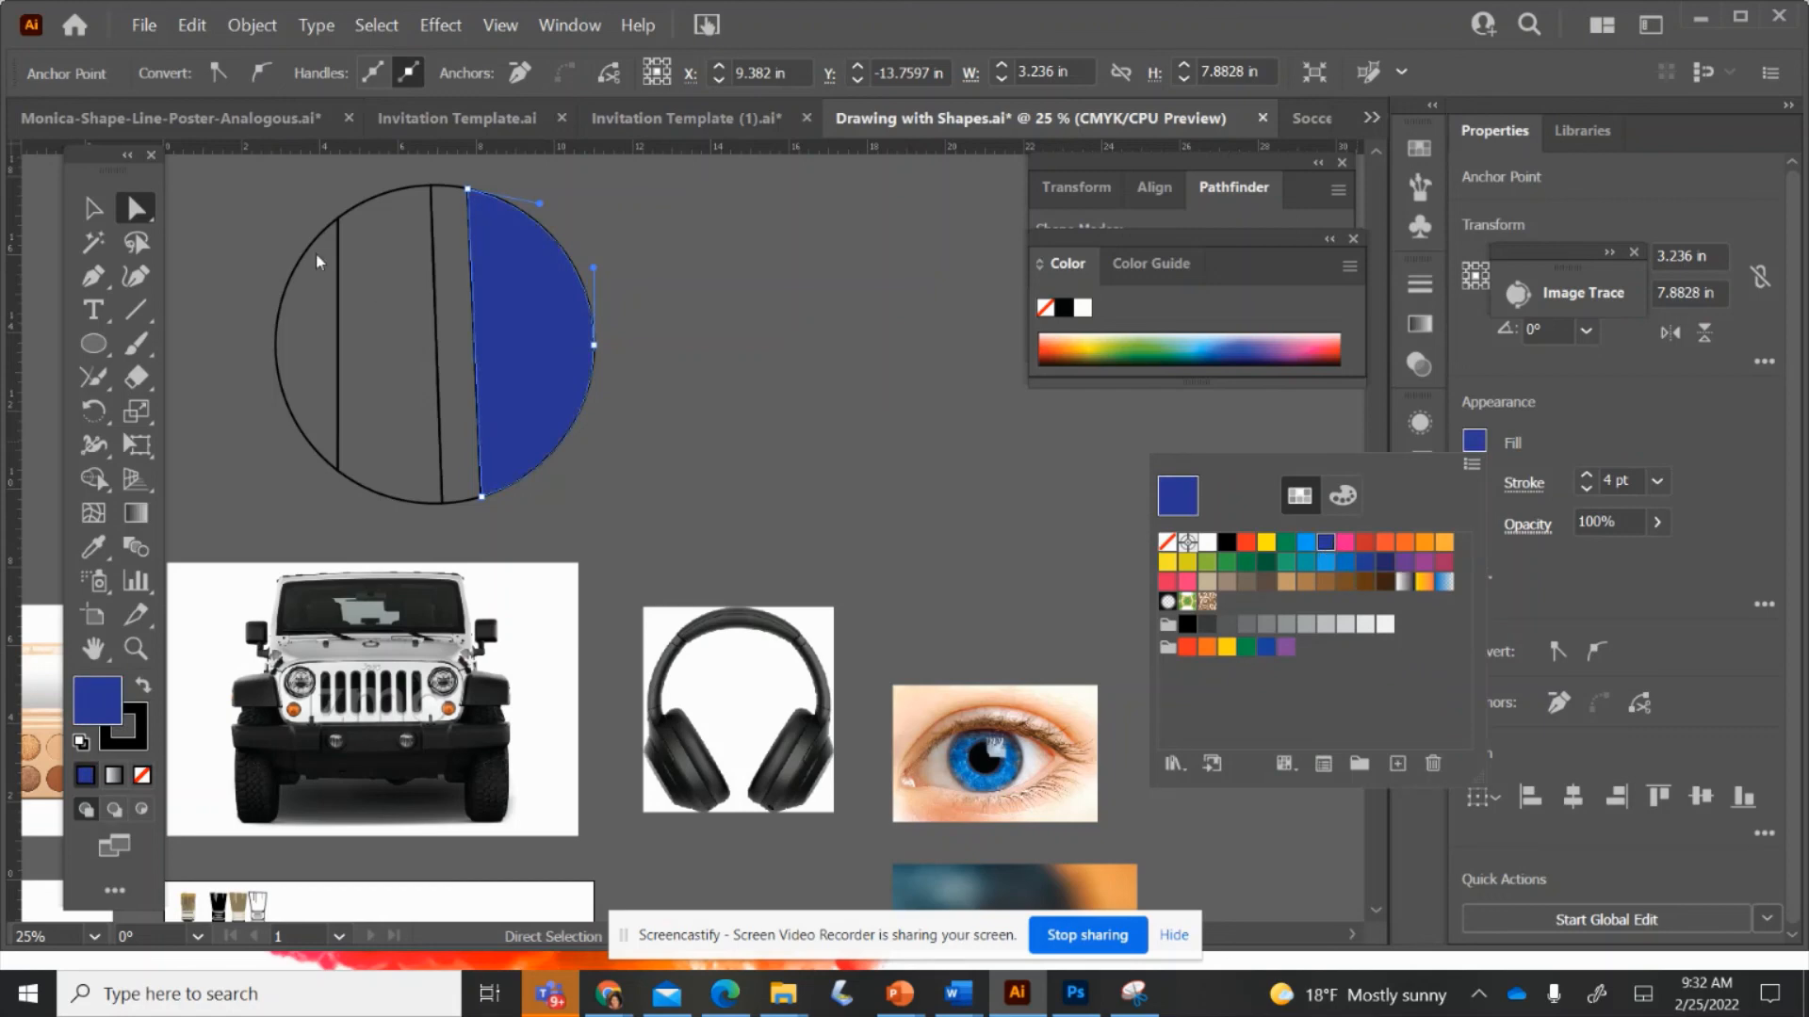
pyautogui.click(834, 397)
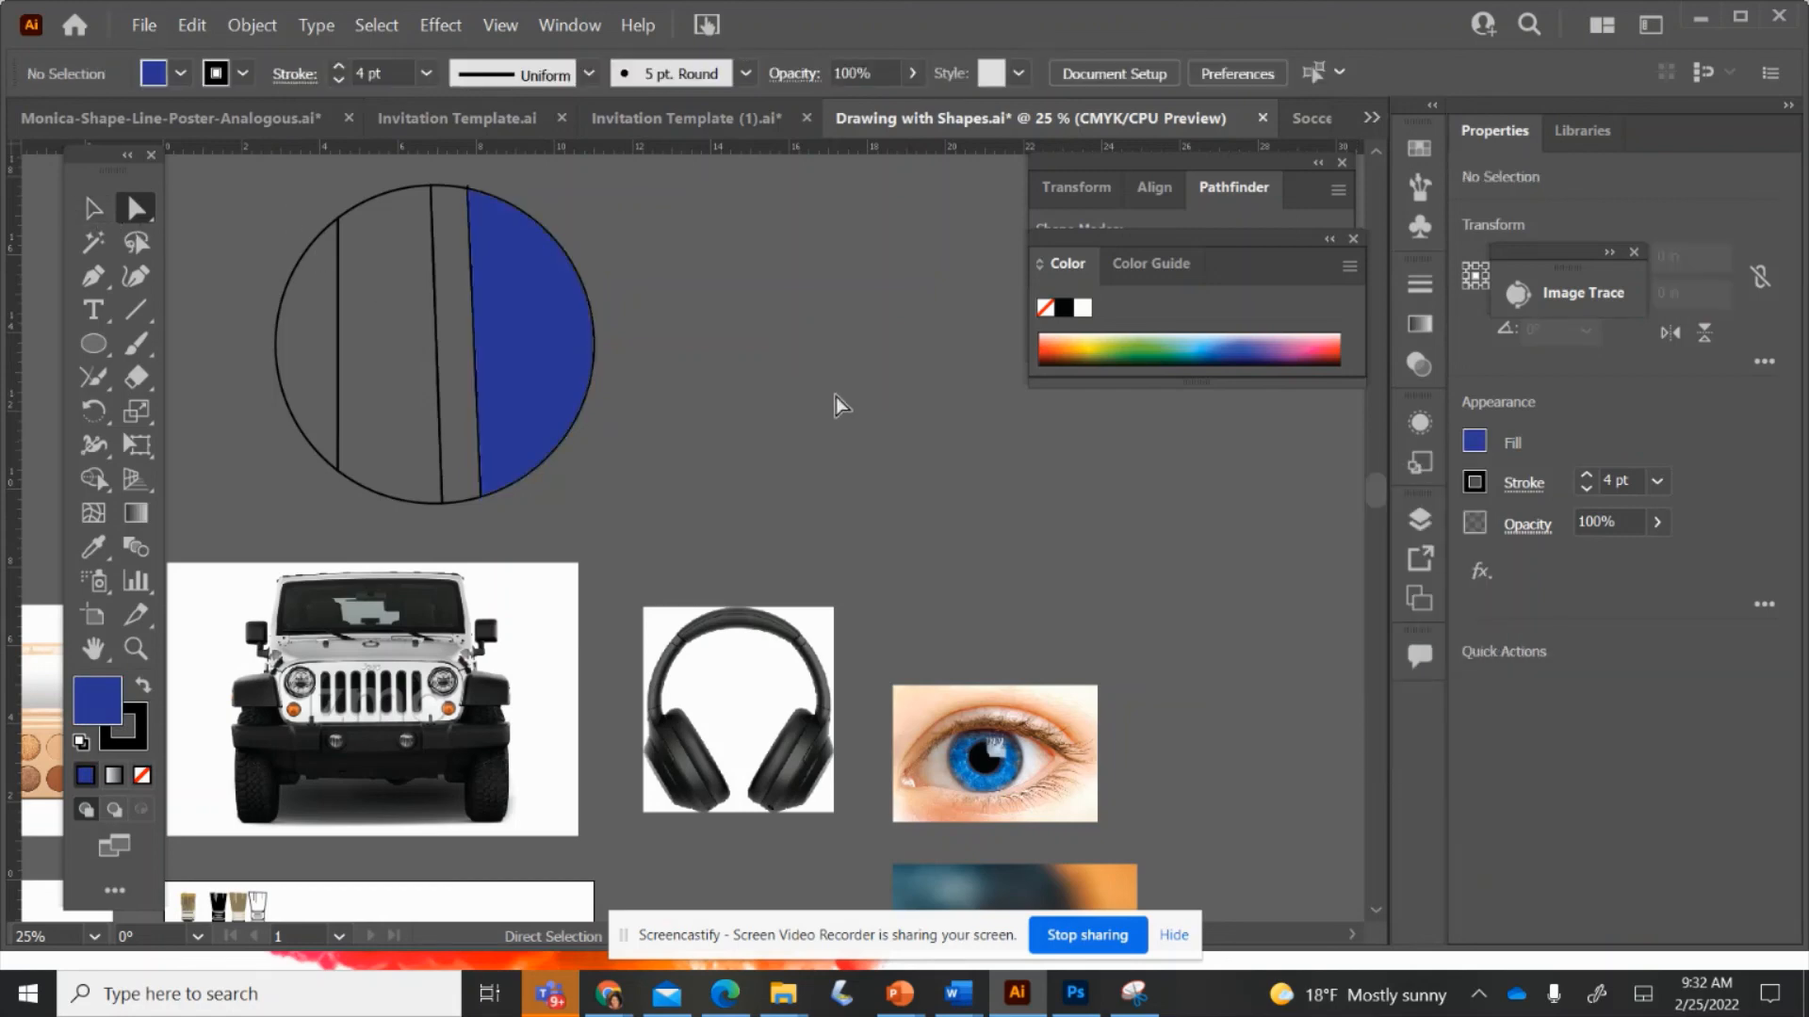
# - Fill the circle's wide segment left of the centre line with red
pyautogui.click(336, 263)
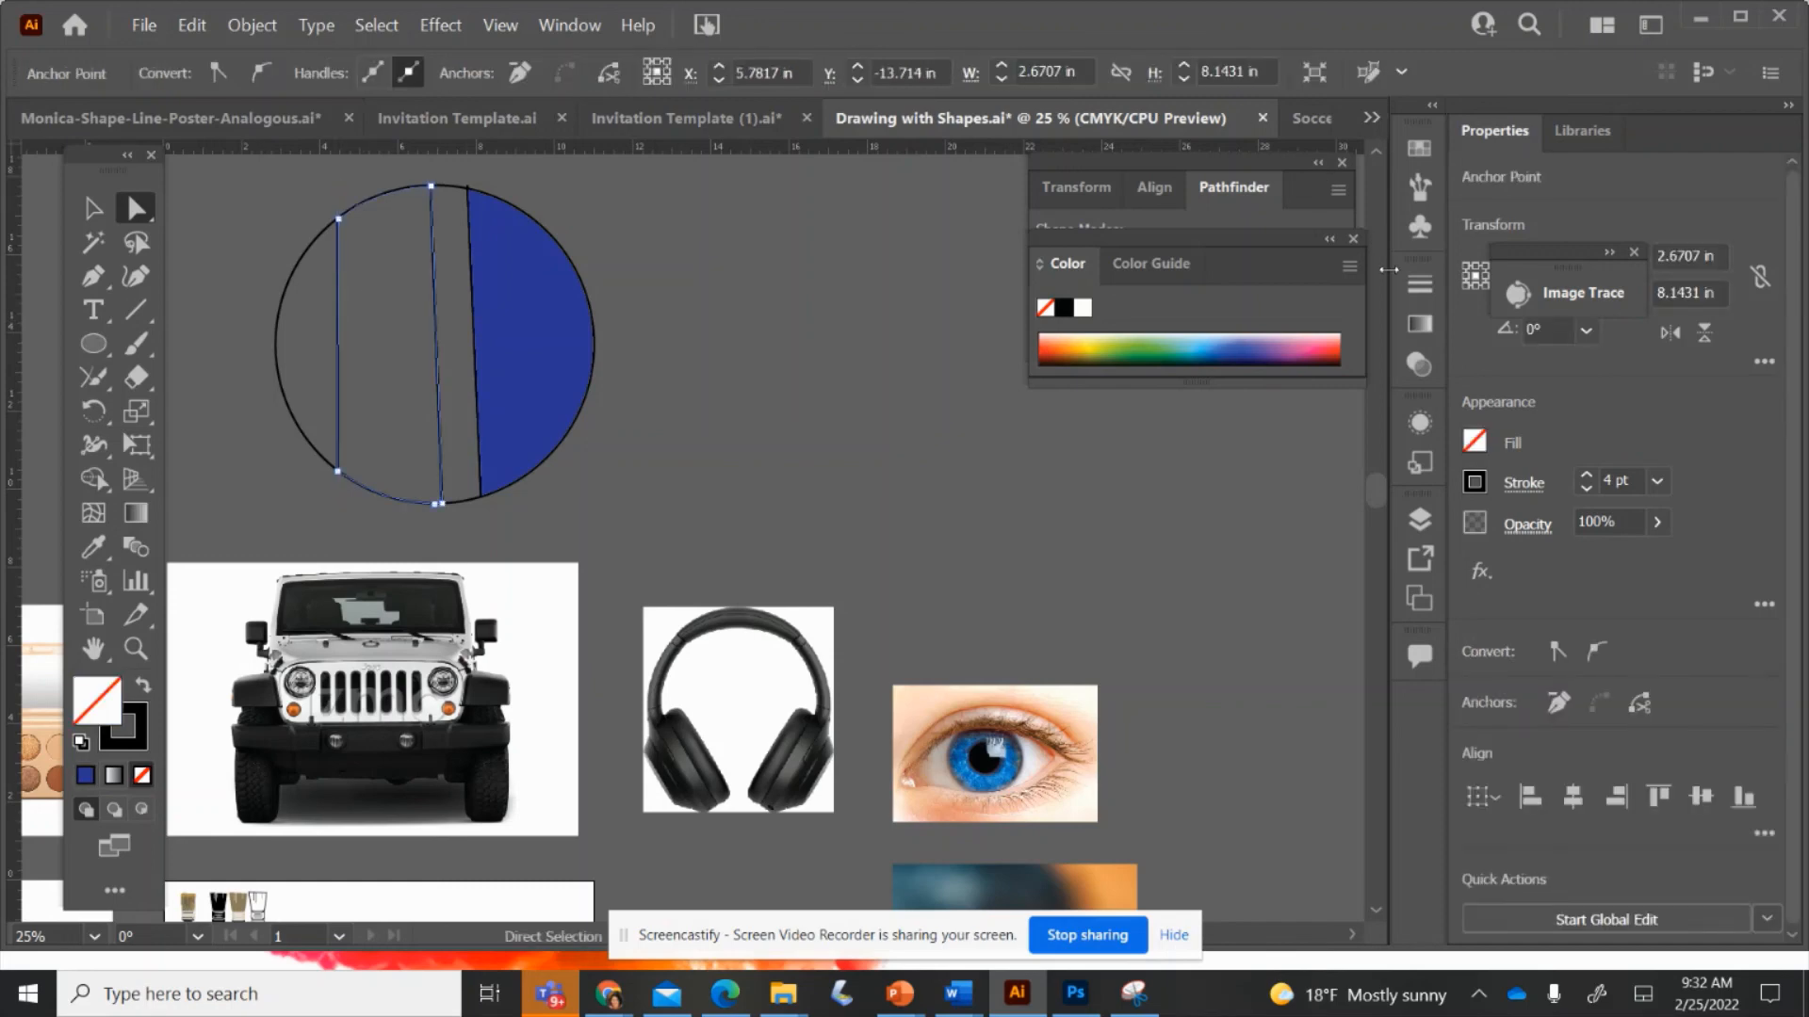
pyautogui.click(1475, 441)
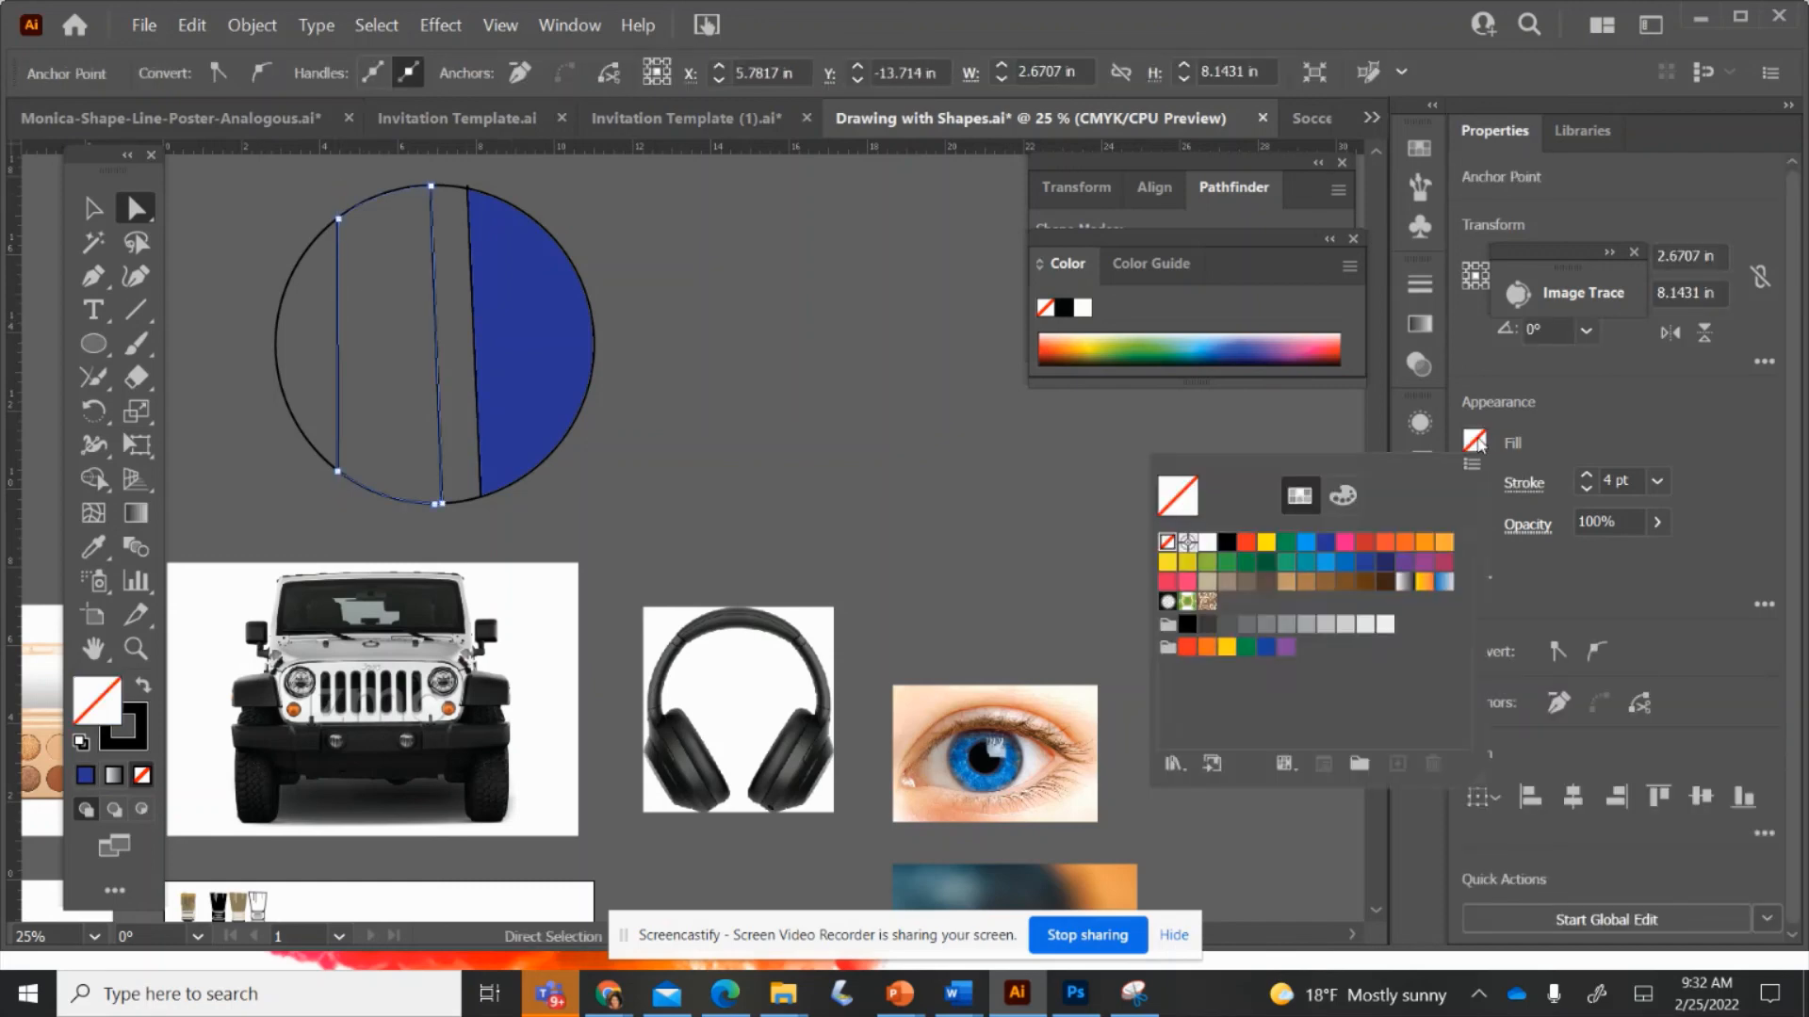
pyautogui.click(1366, 547)
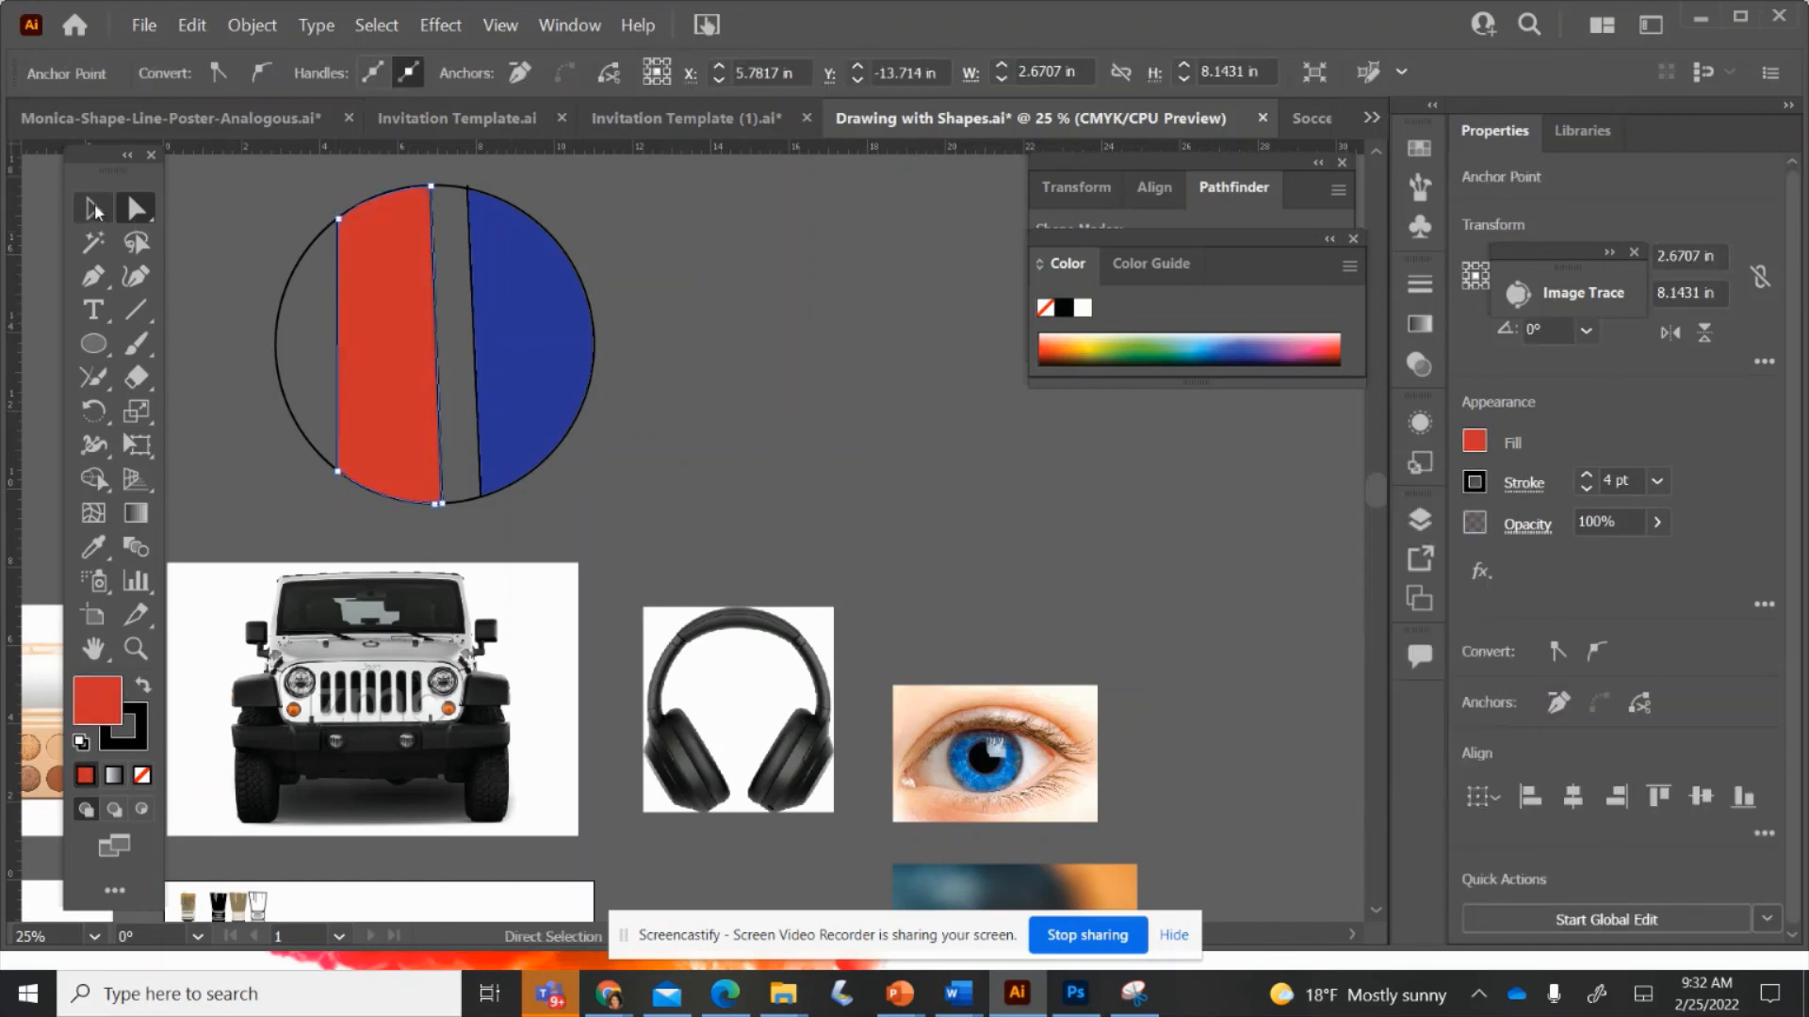
pyautogui.click(745, 311)
# - Move the blue segment to the right, away from the rest of the circle
pyautogui.click(552, 319)
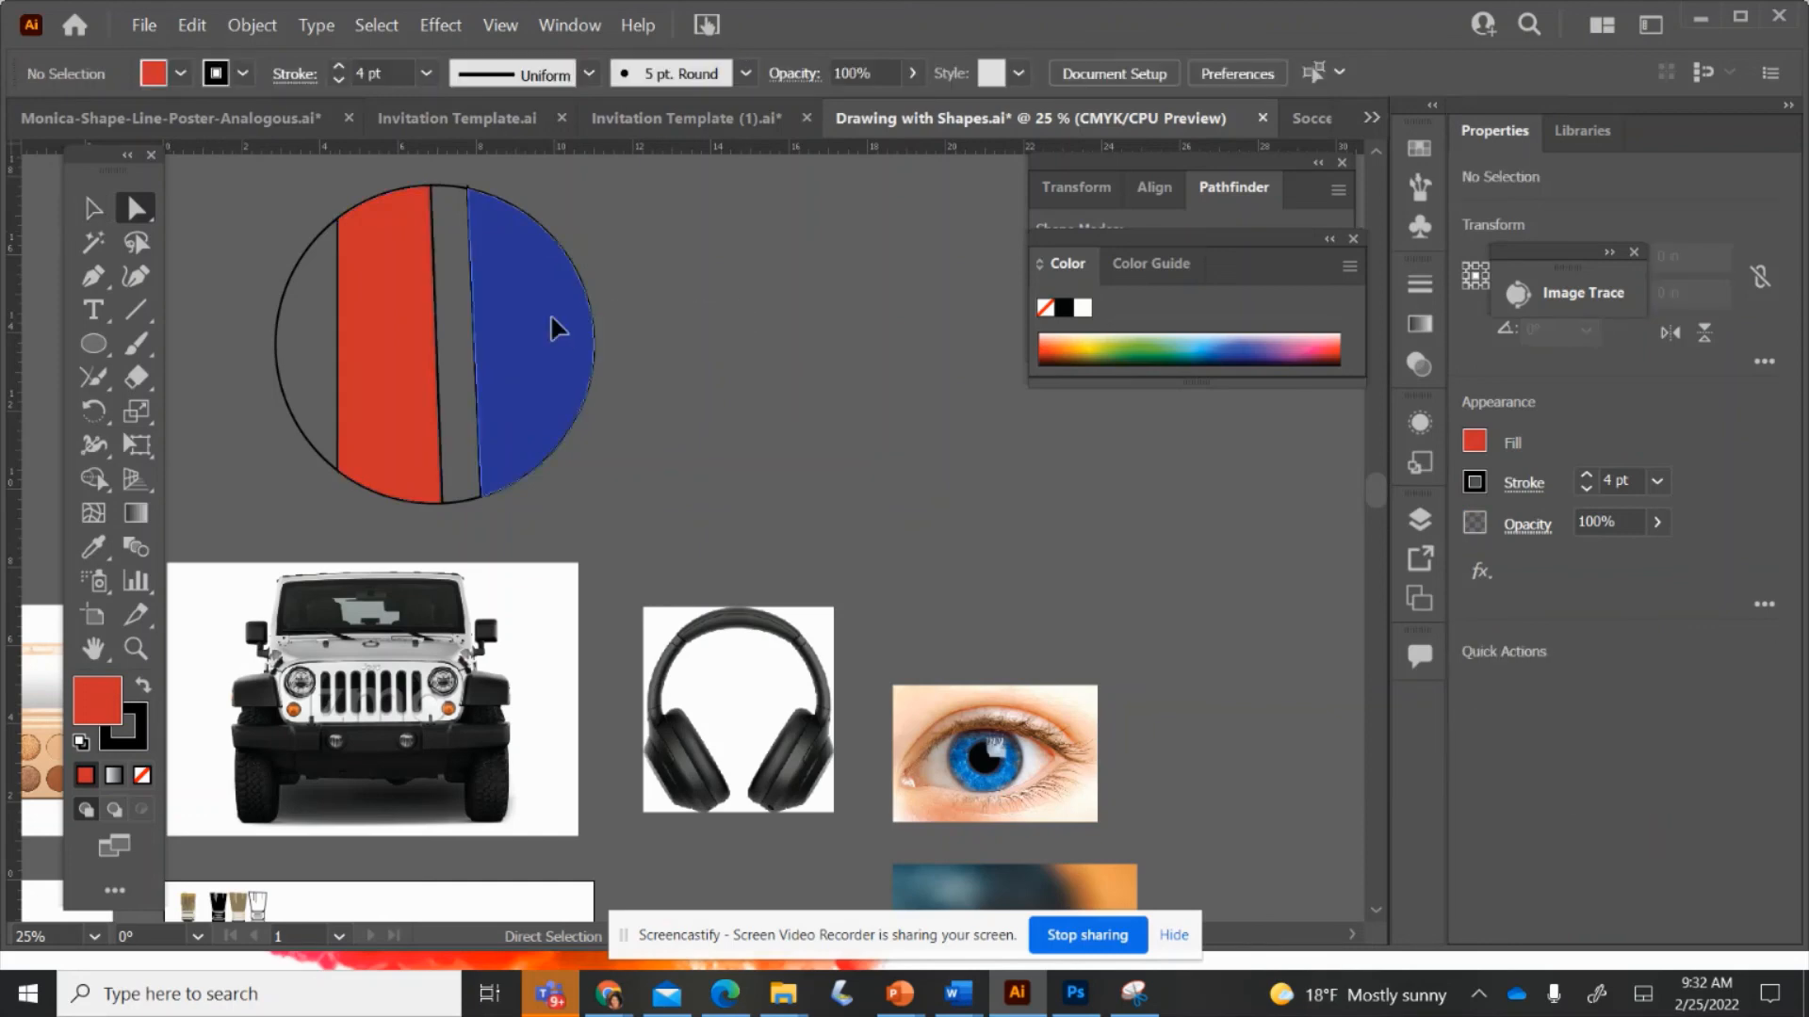
pyautogui.click(93, 208)
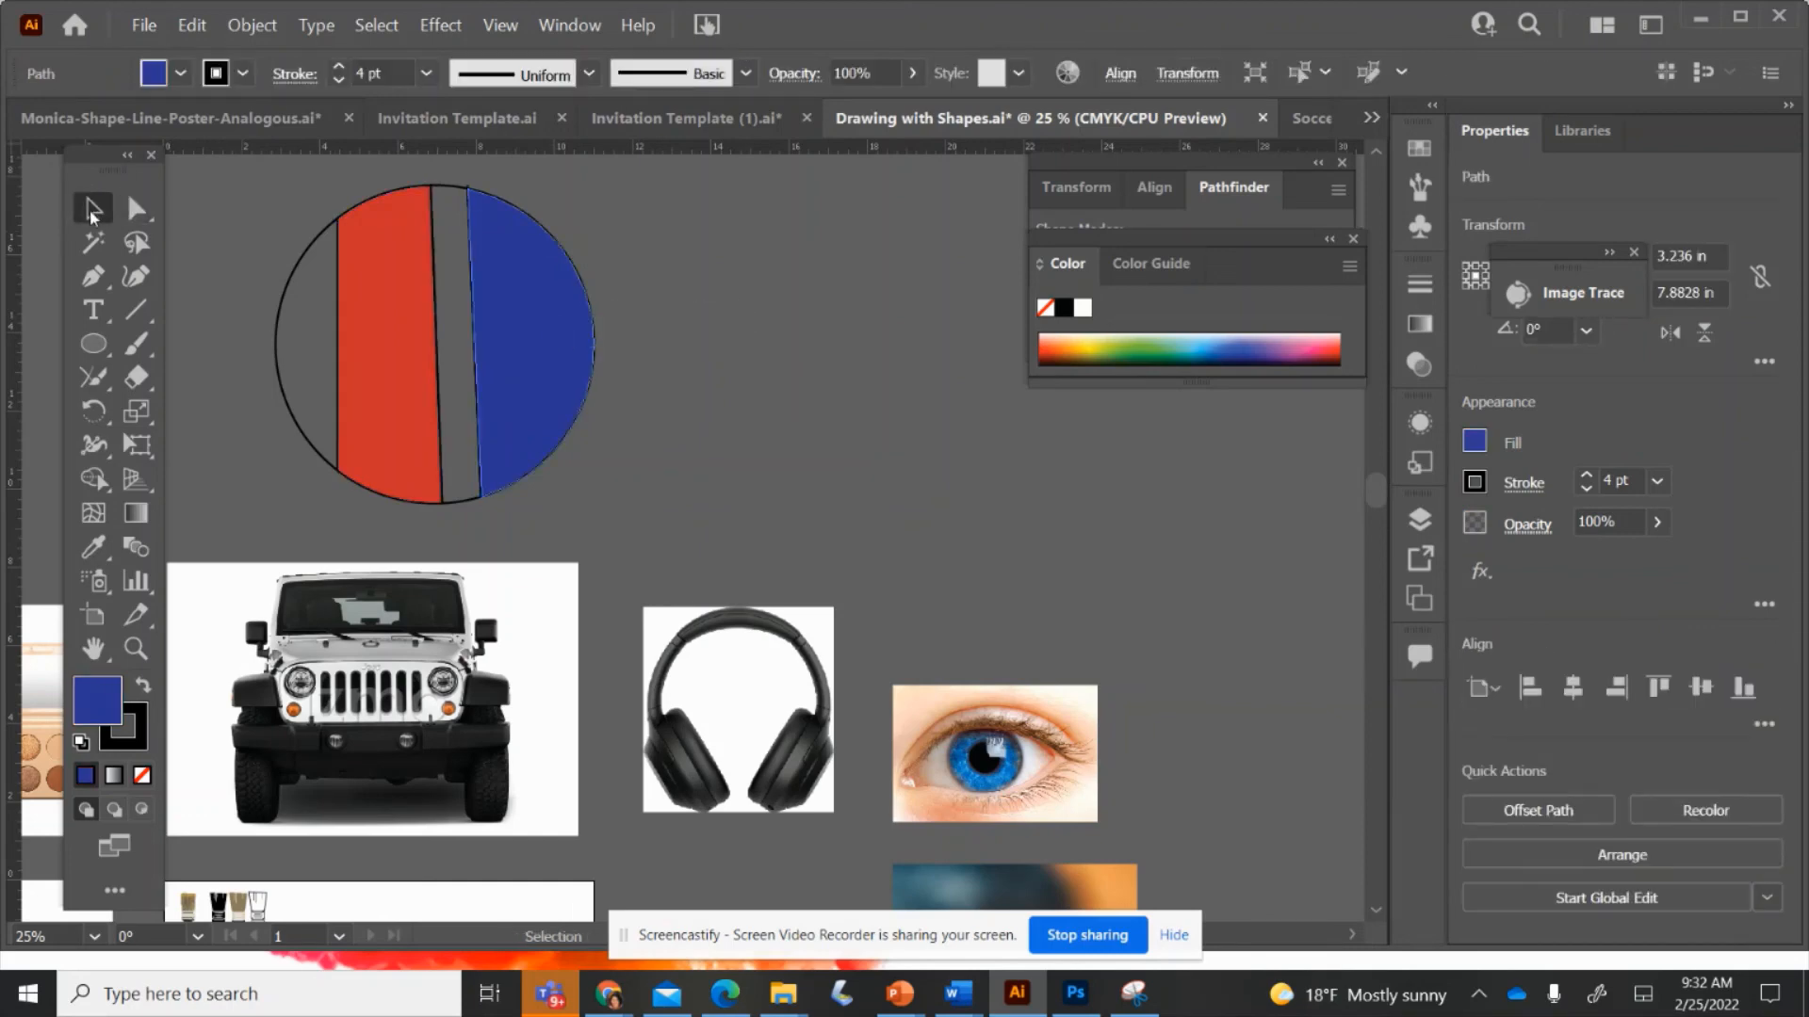
pyautogui.moveTo(521, 282); pyautogui.dragTo(622, 282)
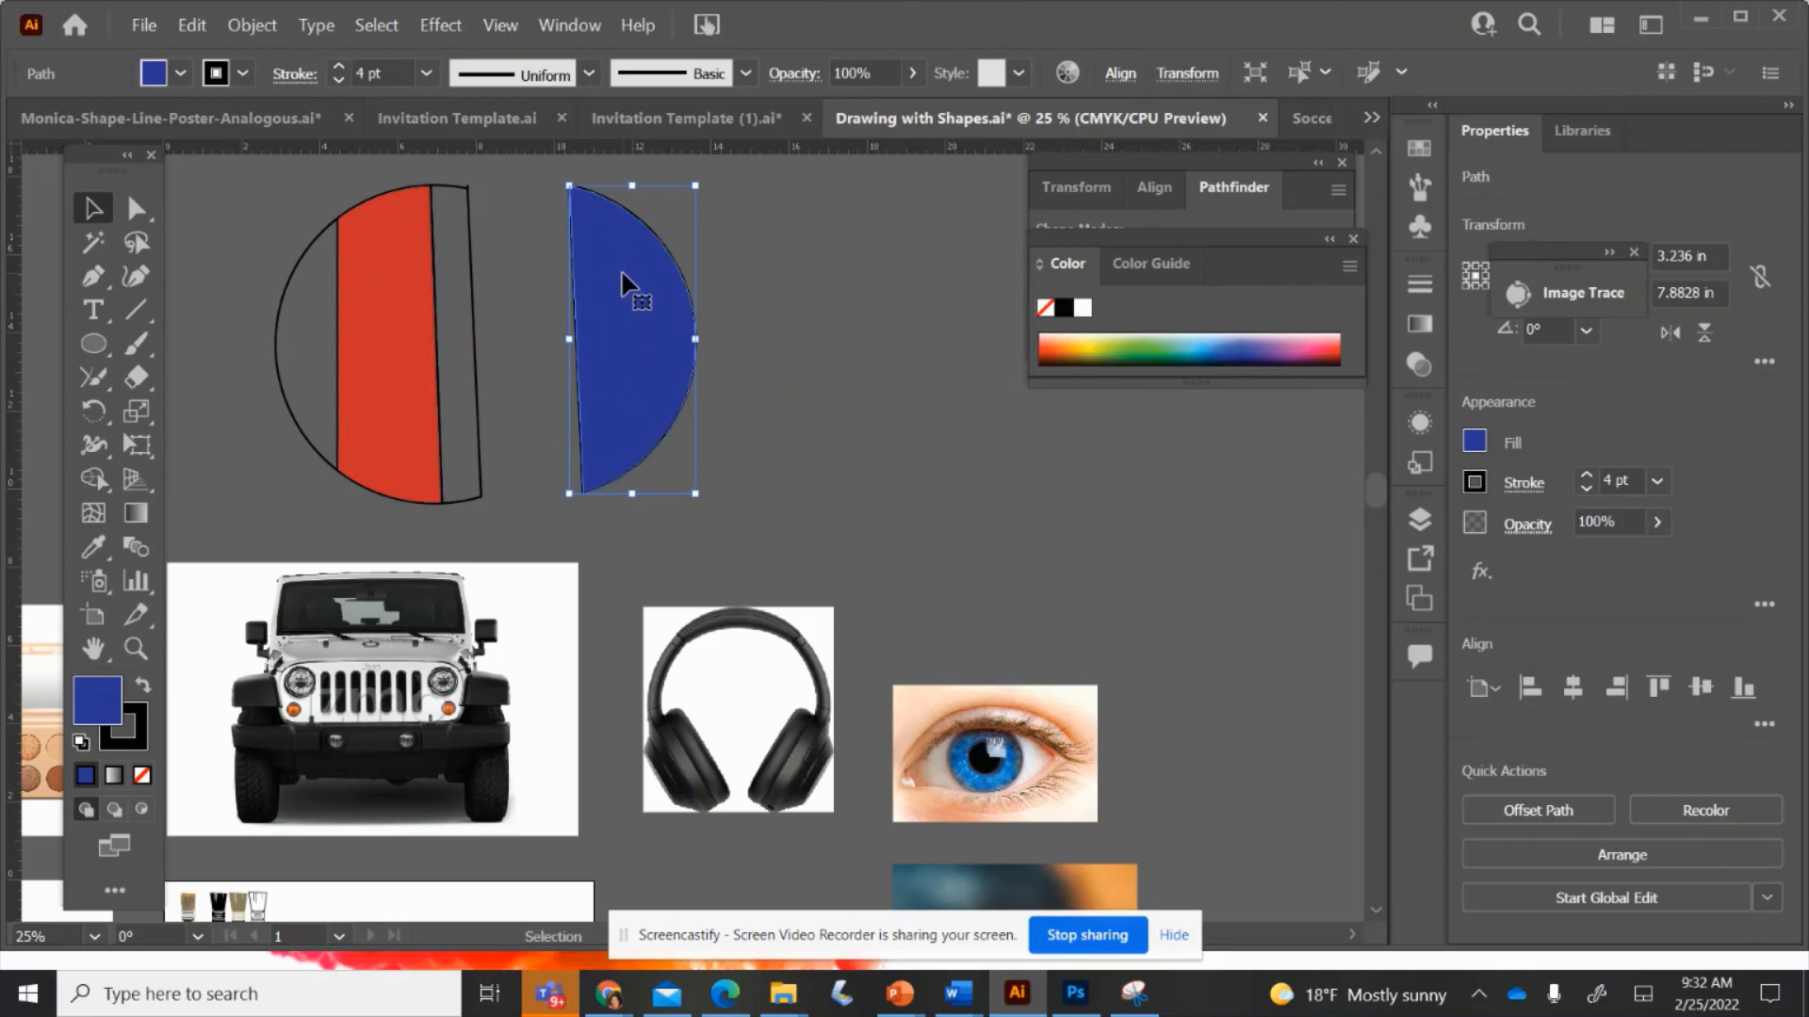